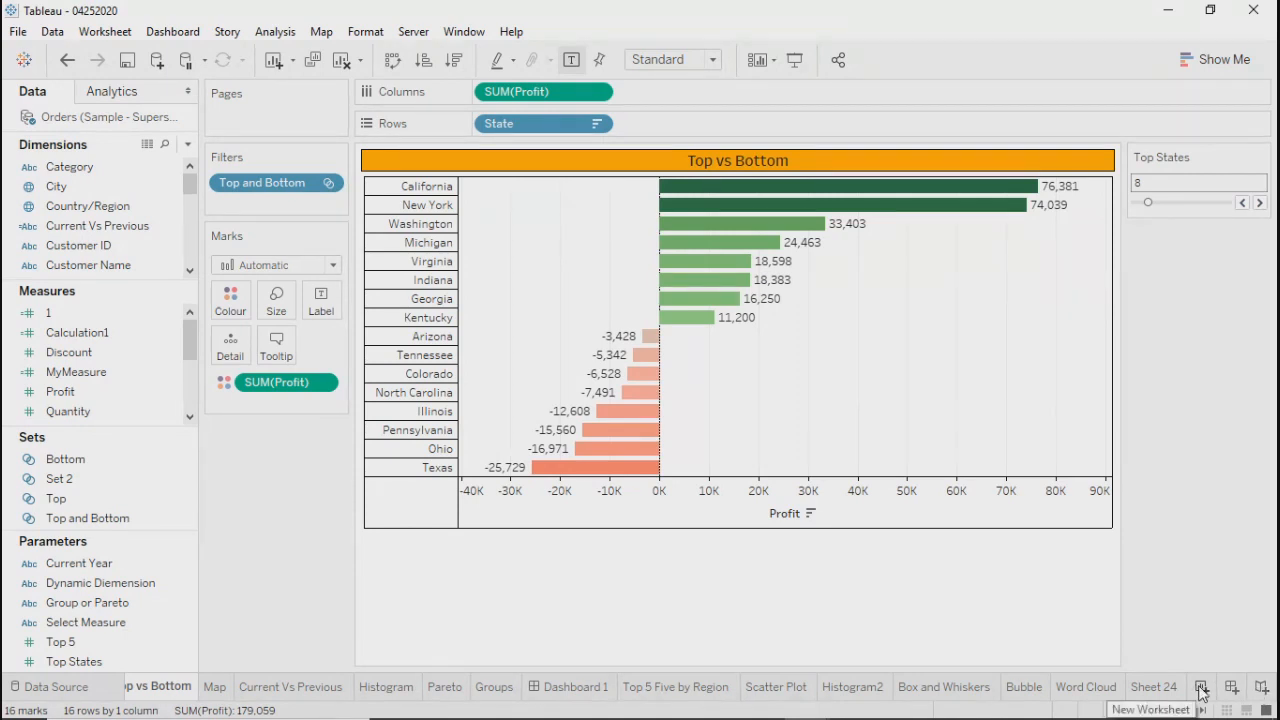
Add a new blank worksheet at the end of the workbook
left_click(1201, 688)
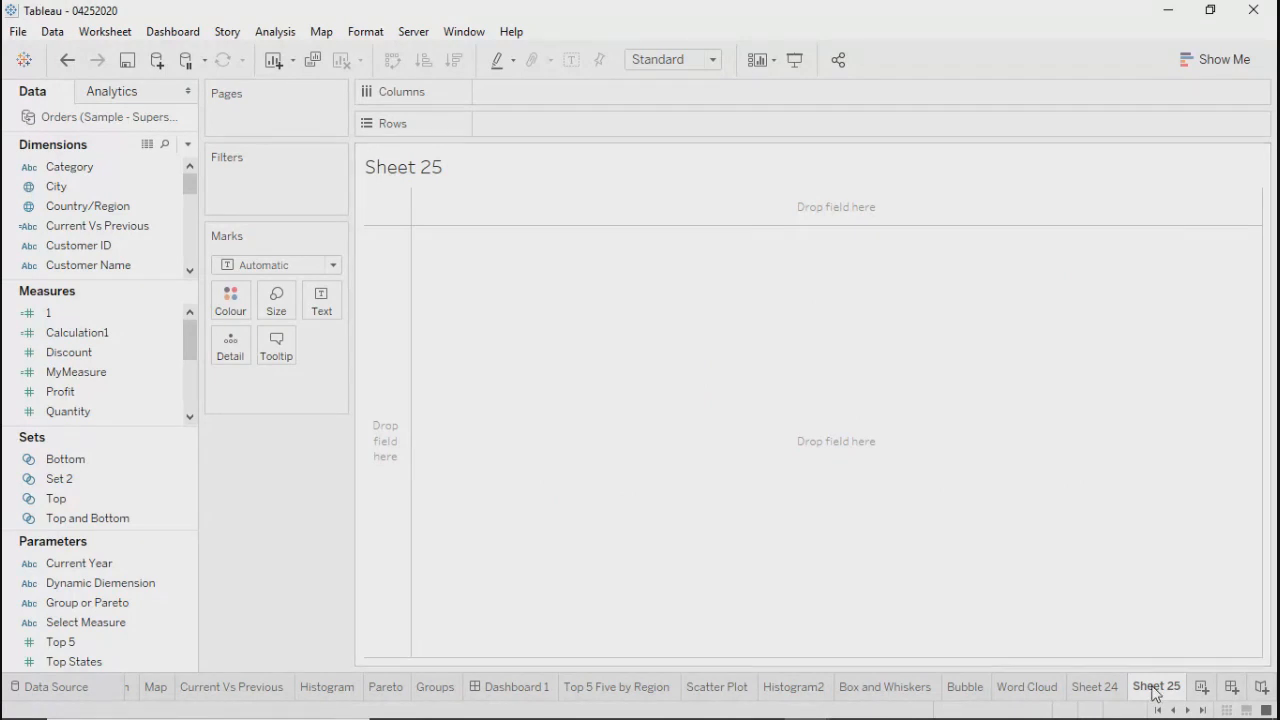
mouse_move(1153, 694)
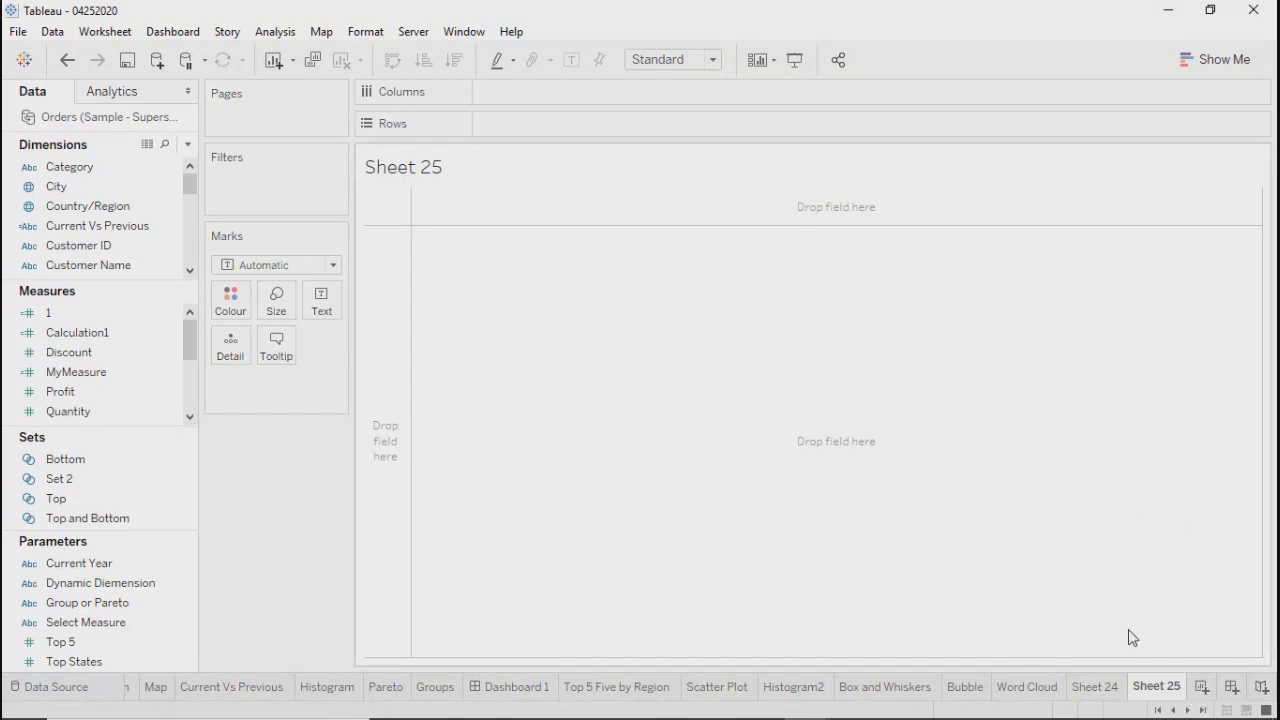
left_click(1115, 686)
left_click(1155, 688)
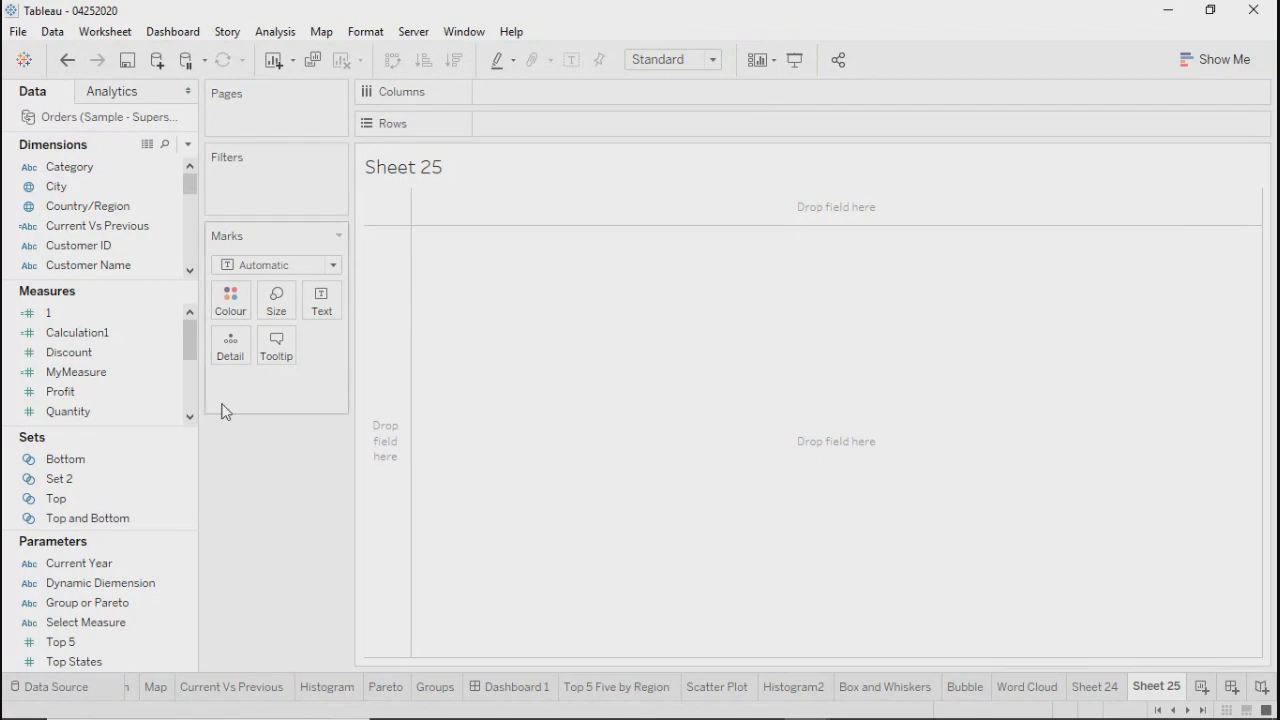
Enlarge the Measures section of the data pane so that more of its fields are listed
mouse_move(189, 338)
left_mouse_down()
mouse_move(194, 392)
mouse_move(189, 337)
left_mouse_up()
mouse_move(160, 423)
left_mouse_down()
mouse_move(177, 292)
mouse_move(157, 410)
left_mouse_up()
left_click(33, 462)
left_click(50, 482)
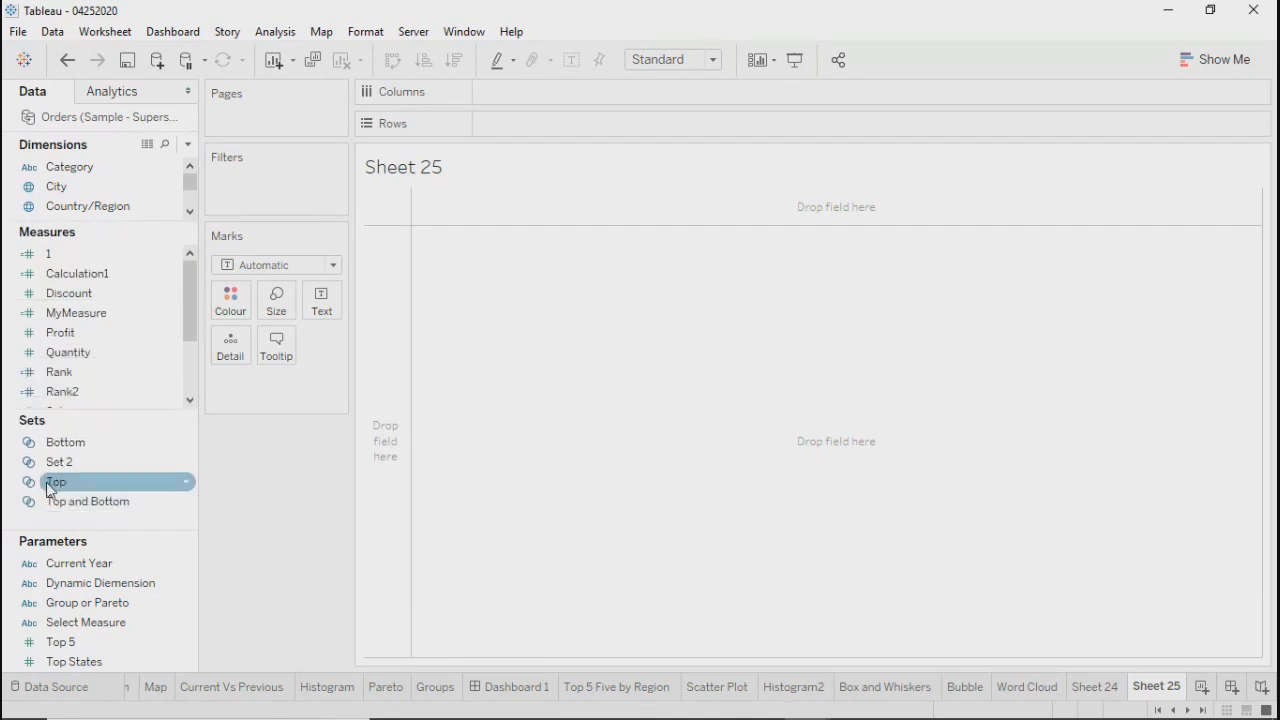
left_click(92, 603)
left_click(147, 310)
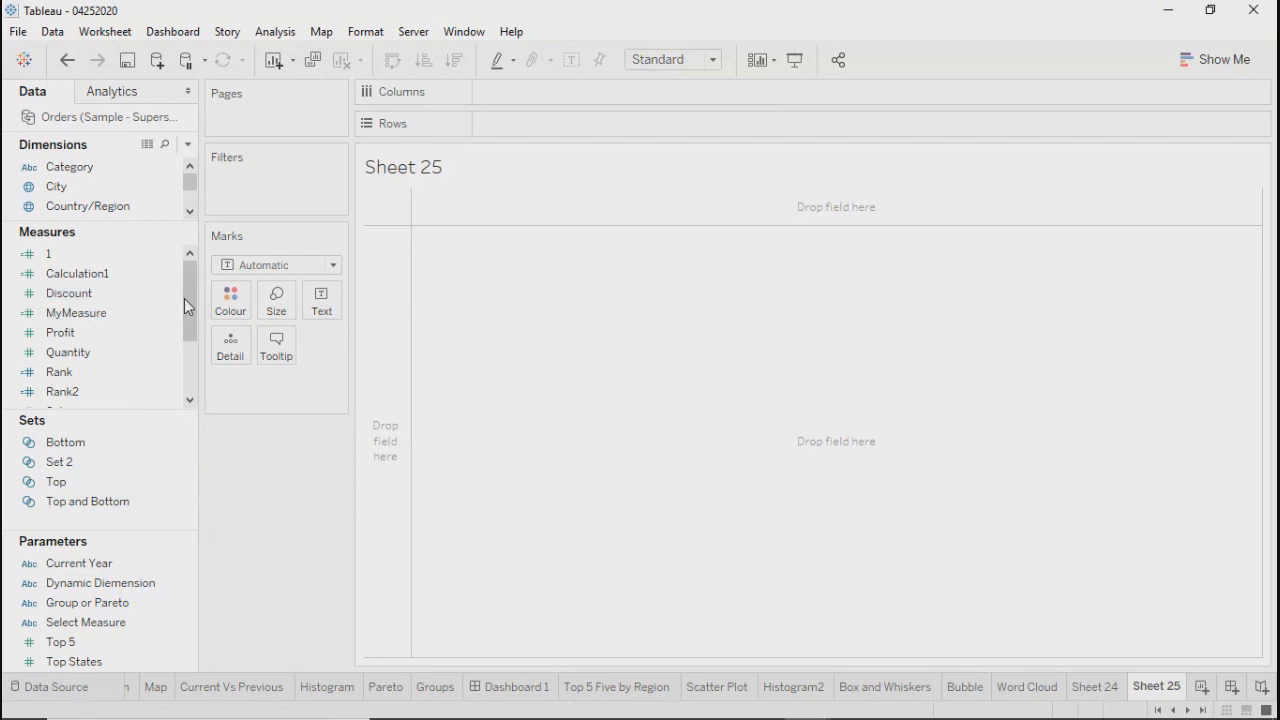
left_click_drag(191, 303, 193, 277)
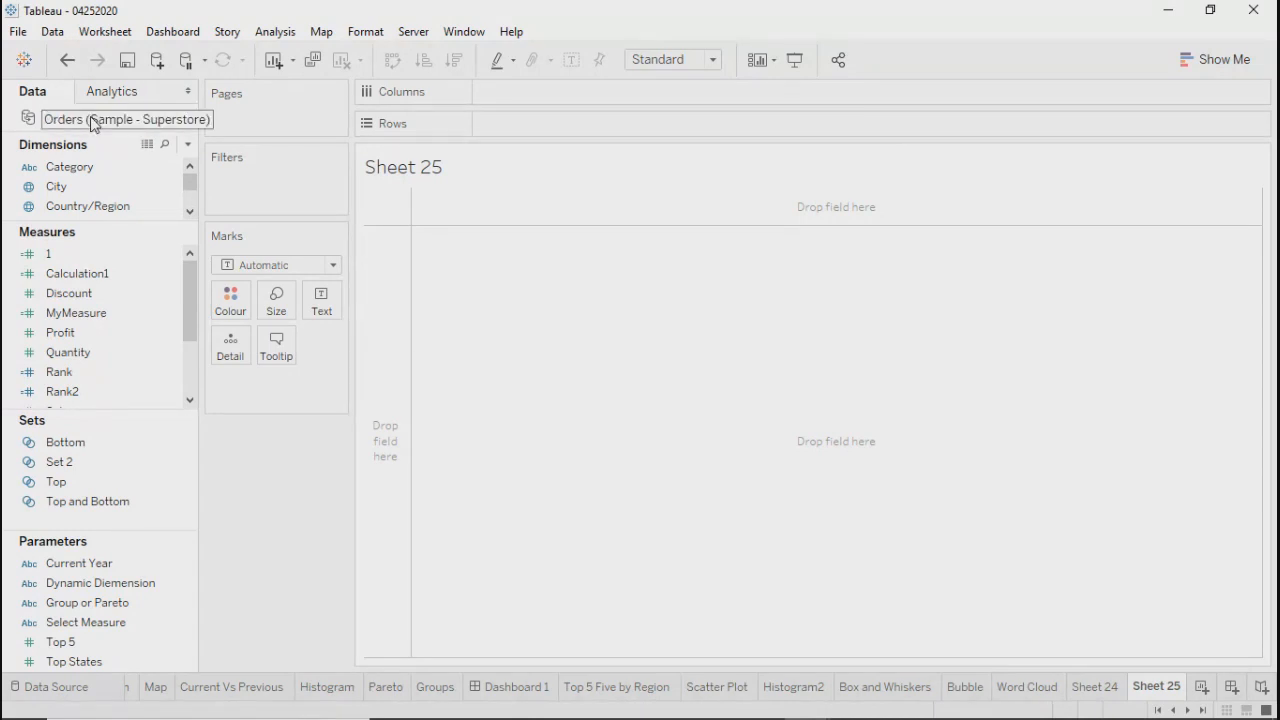
Examine the dimensions, measures and sets available in the Orders (Sample - Superstore) data source
left_click(145, 274)
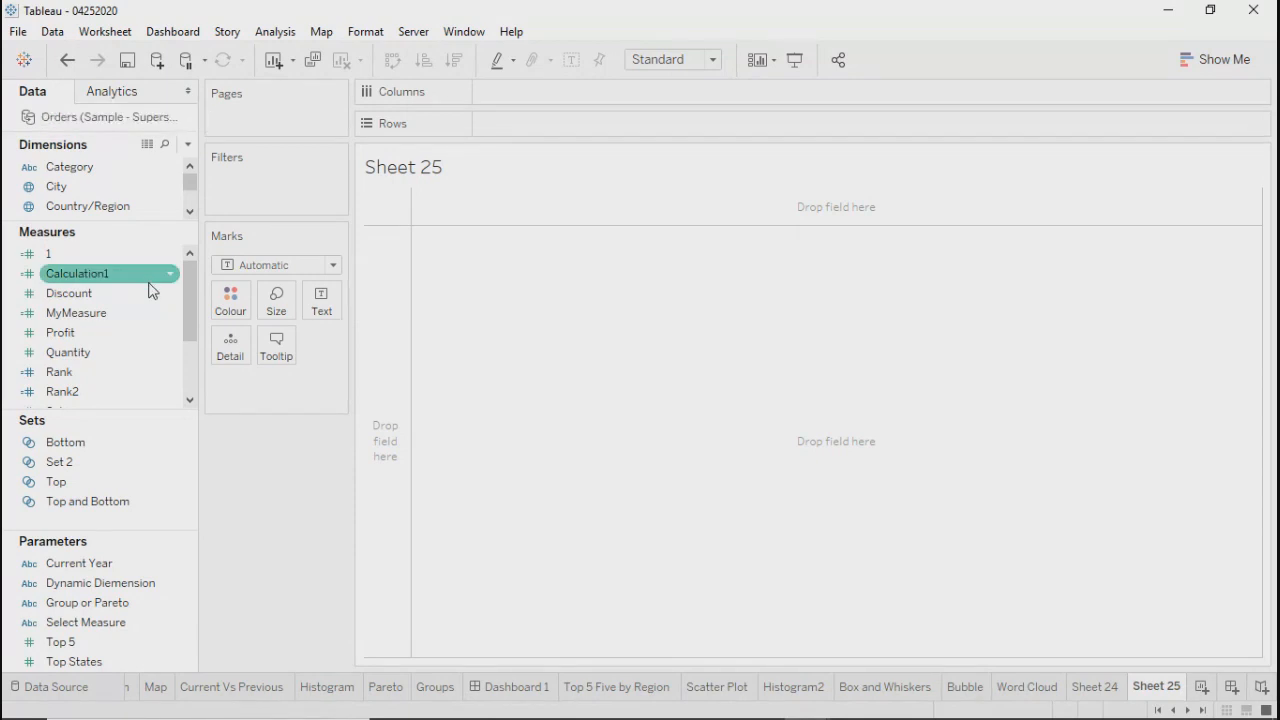
left_click(100, 168)
left_click(95, 256)
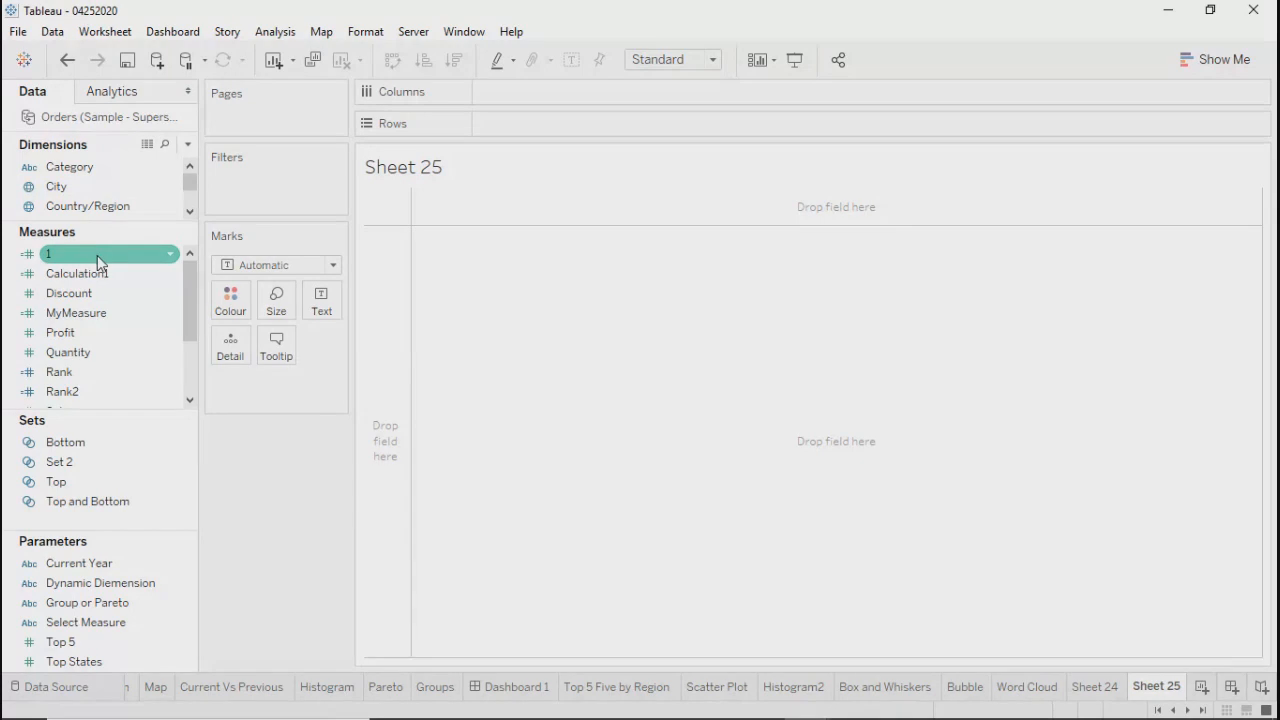
left_click(108, 275)
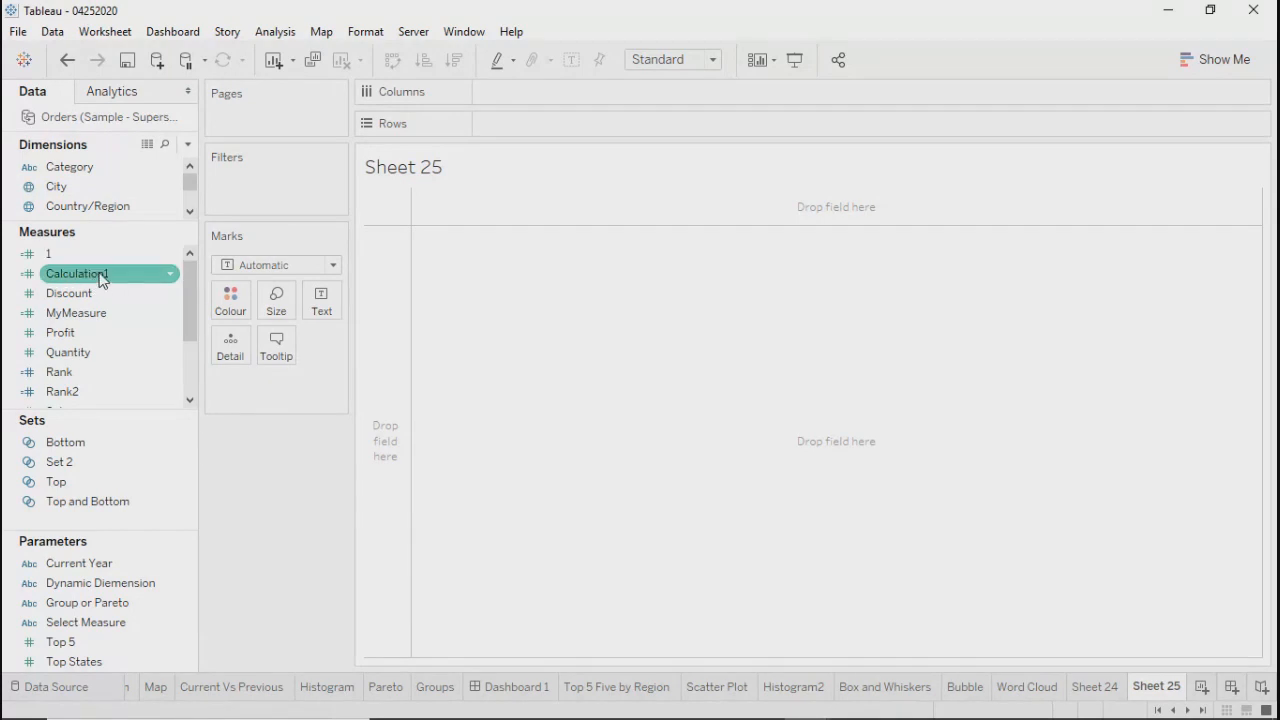
left_click(80, 314)
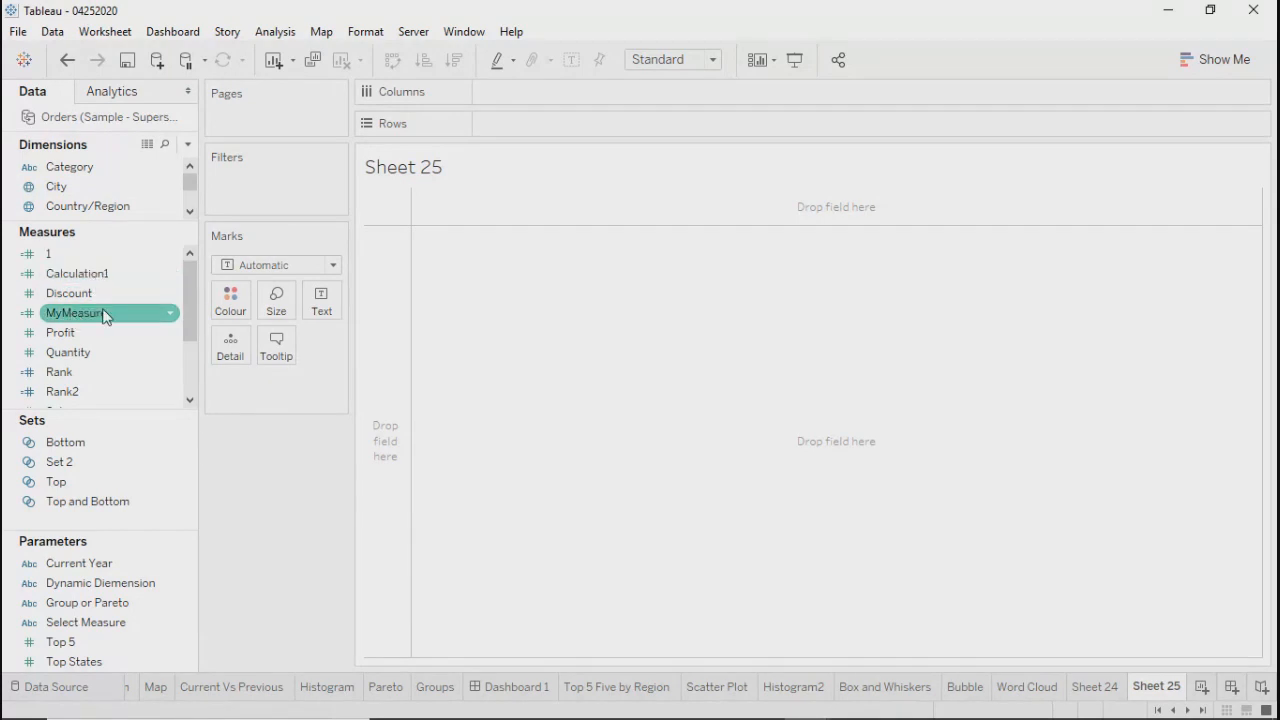
left_click(80, 447)
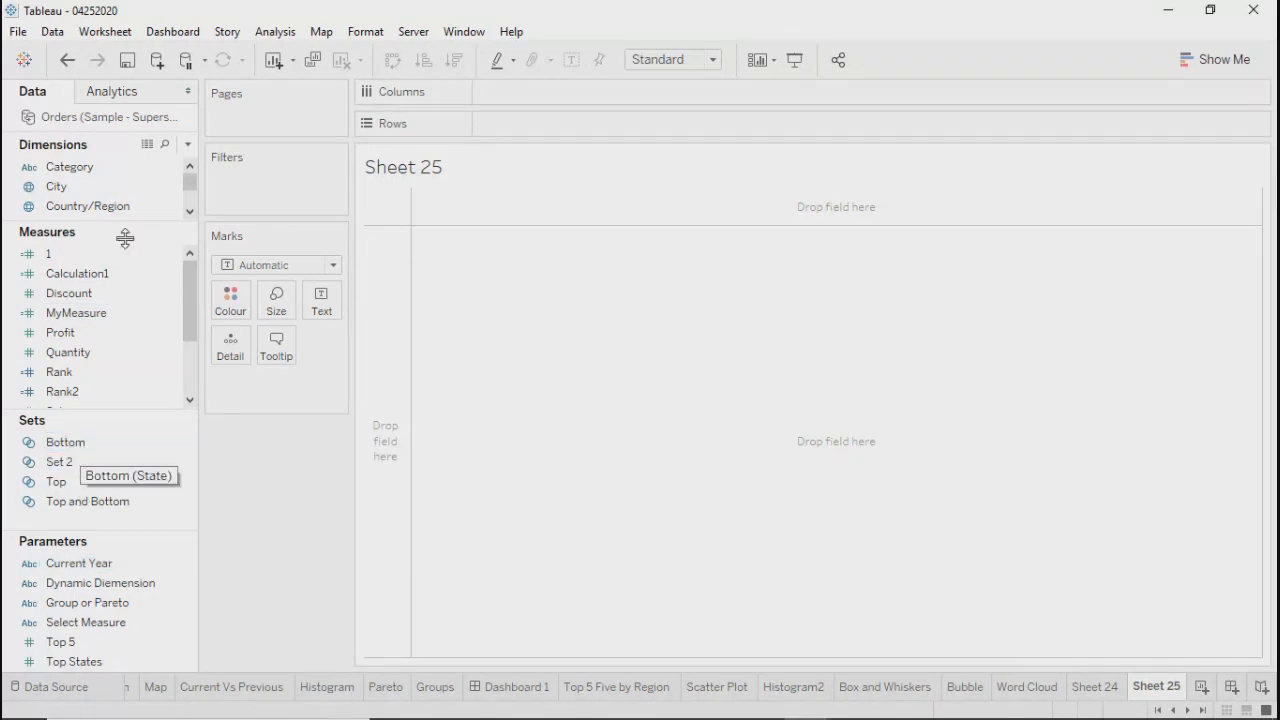
left_click(168, 314)
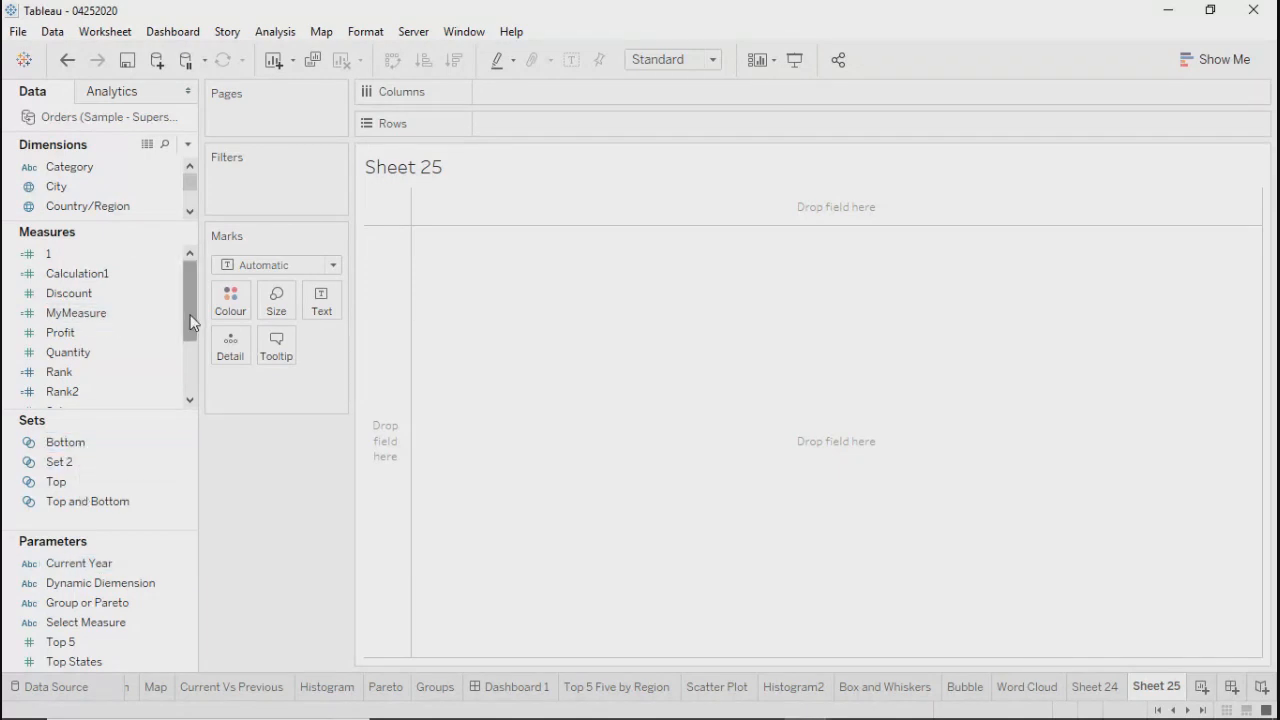
left_click_drag(193, 322, 193, 346)
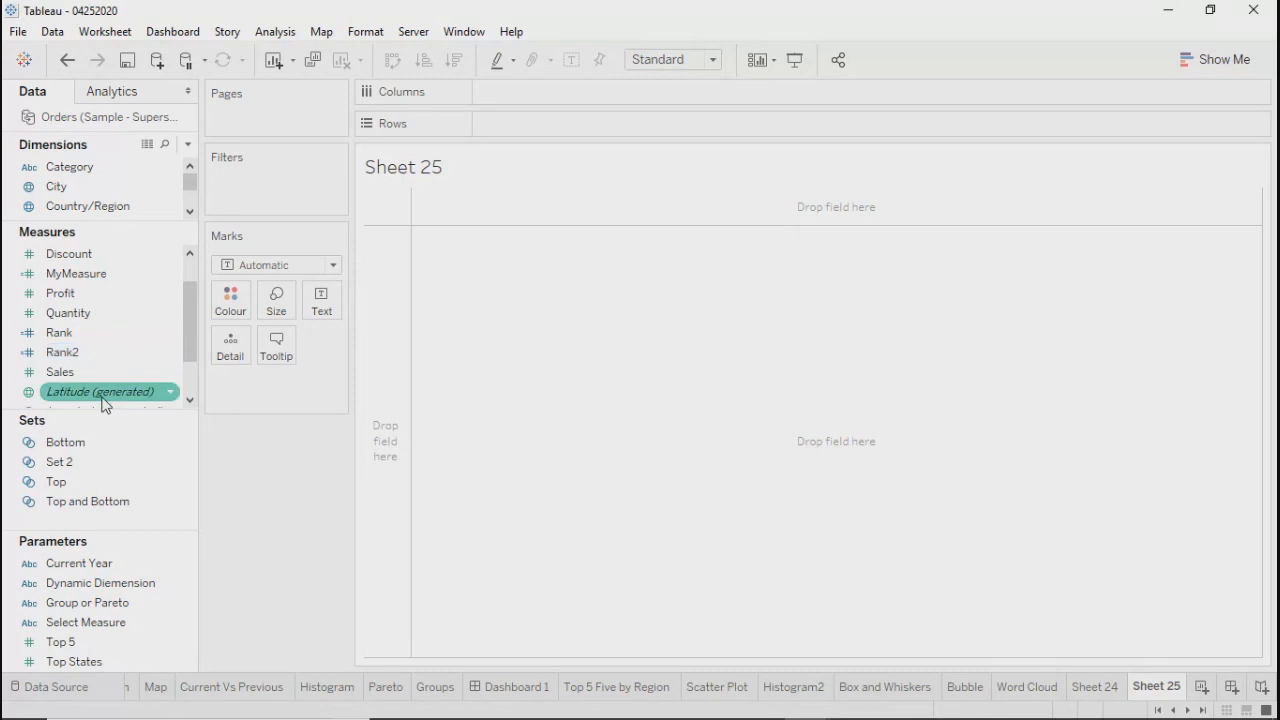
left_click(88, 463)
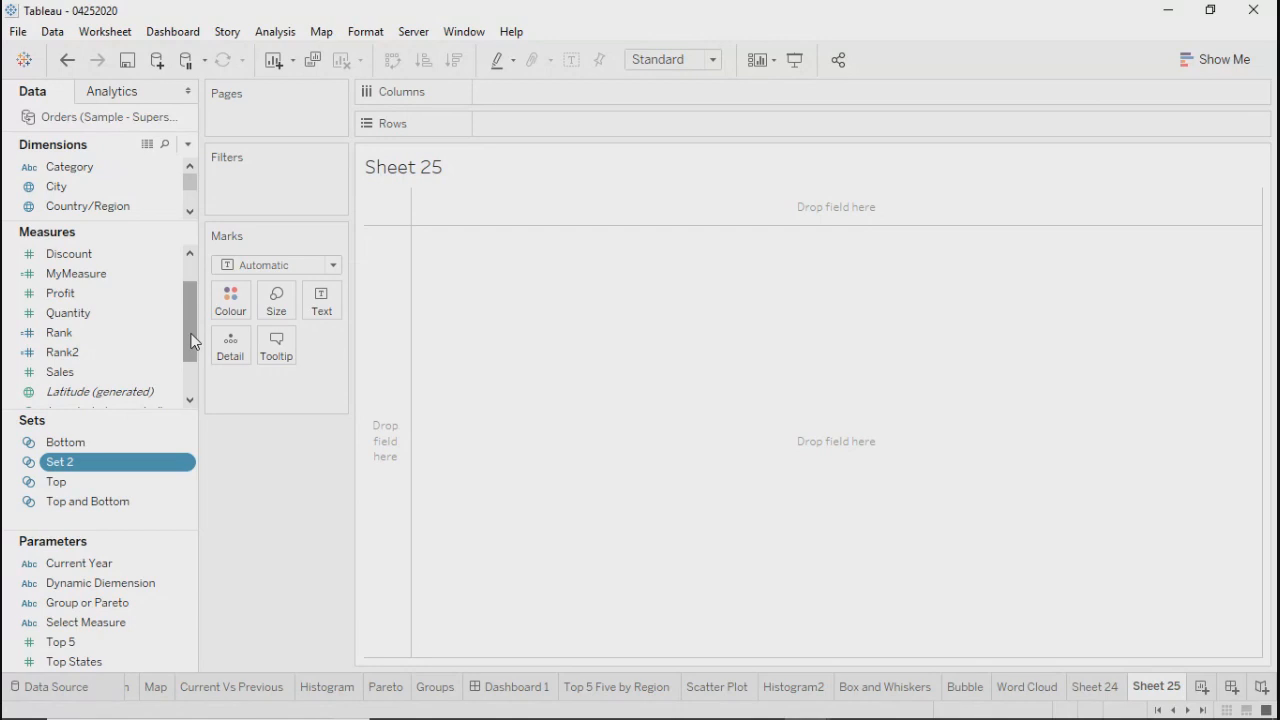
left_click_drag(194, 342, 196, 292)
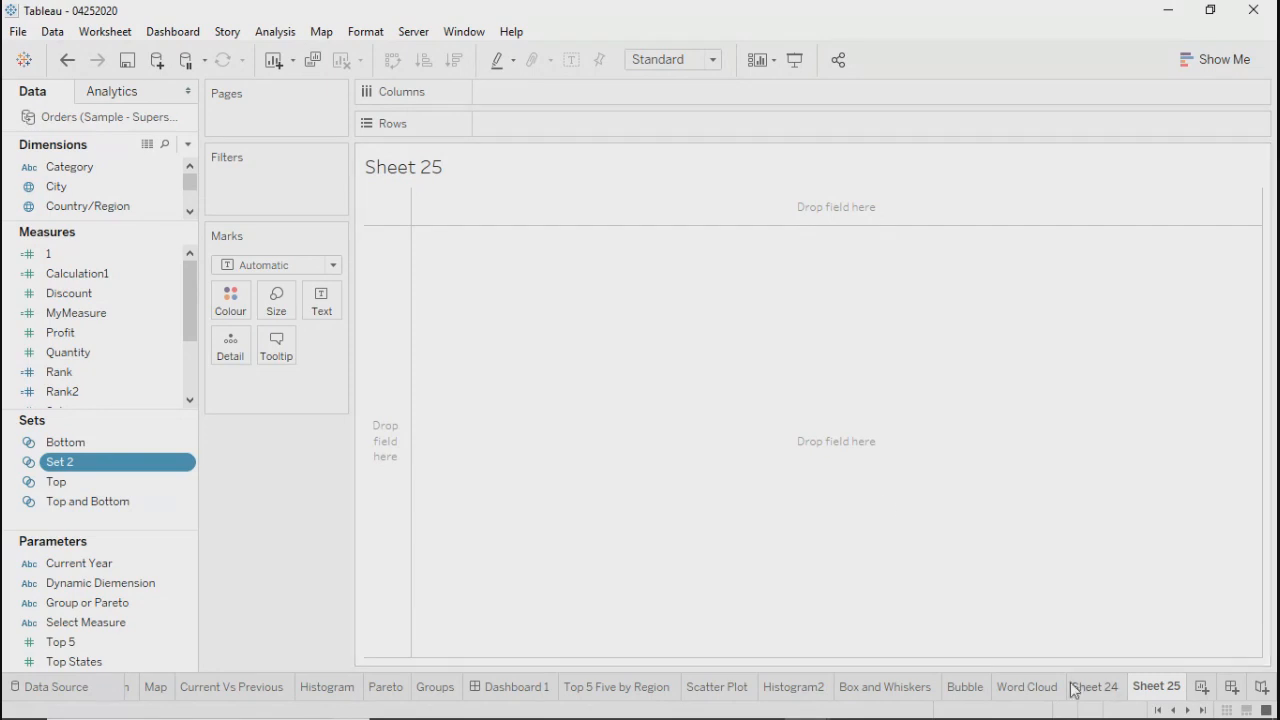
Look through the chart worksheets from Word Cloud back to Top 5 Five by Region
left_click(1016, 688)
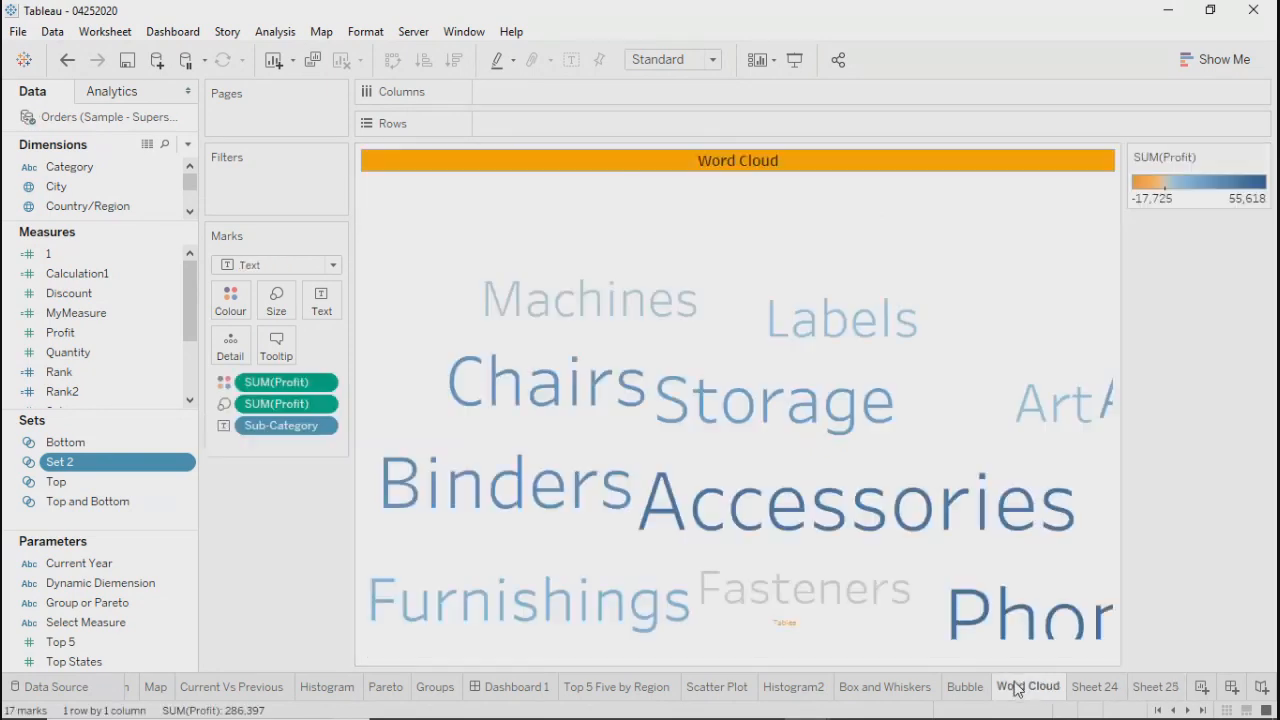
left_click(962, 690)
left_click(875, 690)
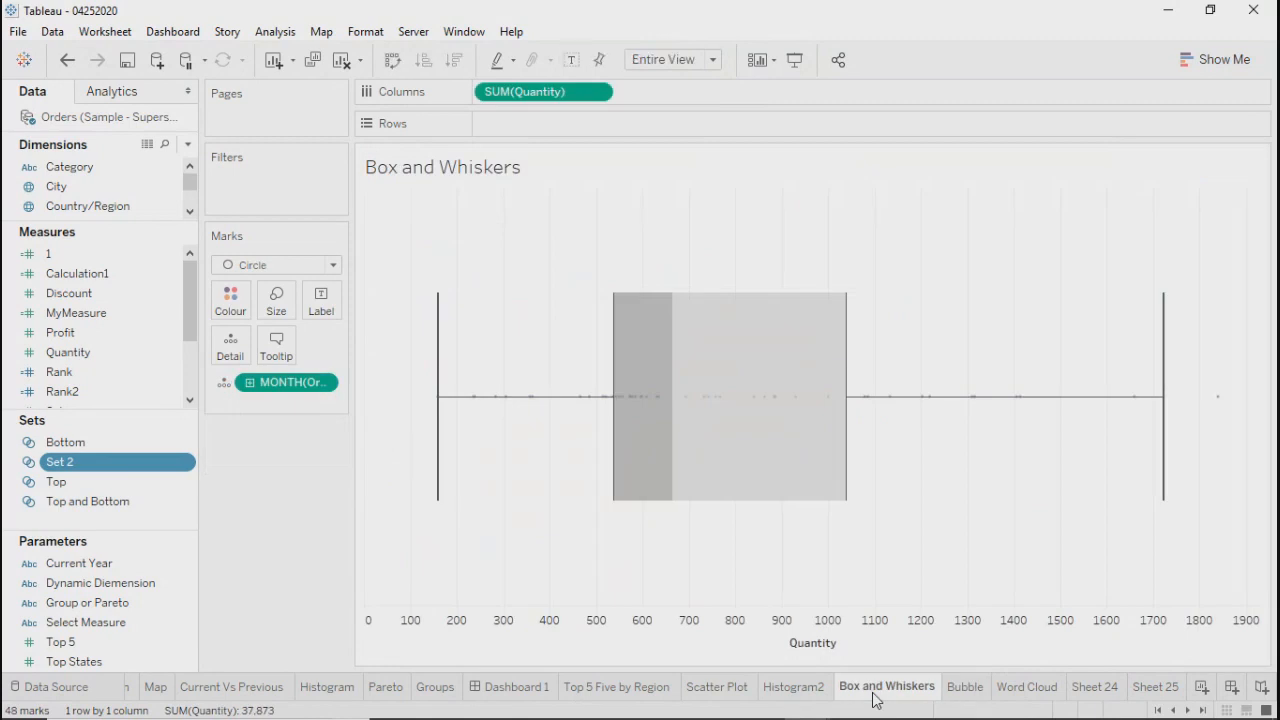
left_click(812, 690)
left_click(714, 690)
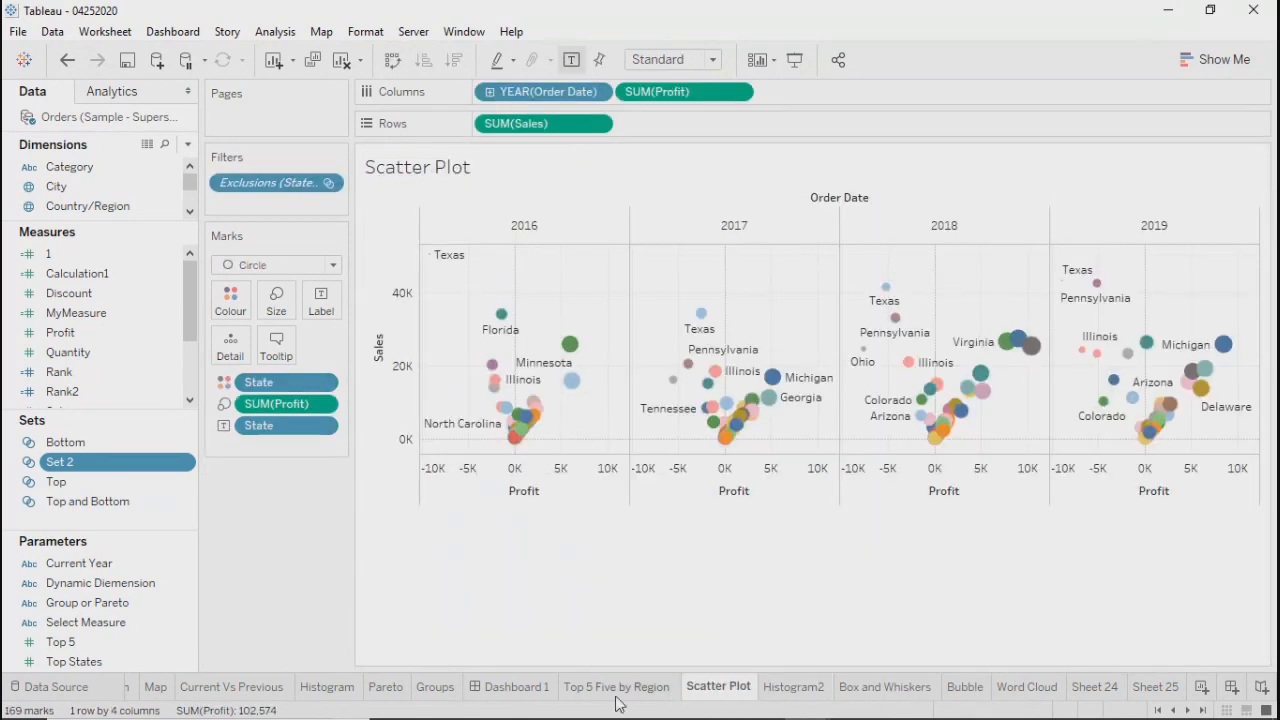
left_click(618, 690)
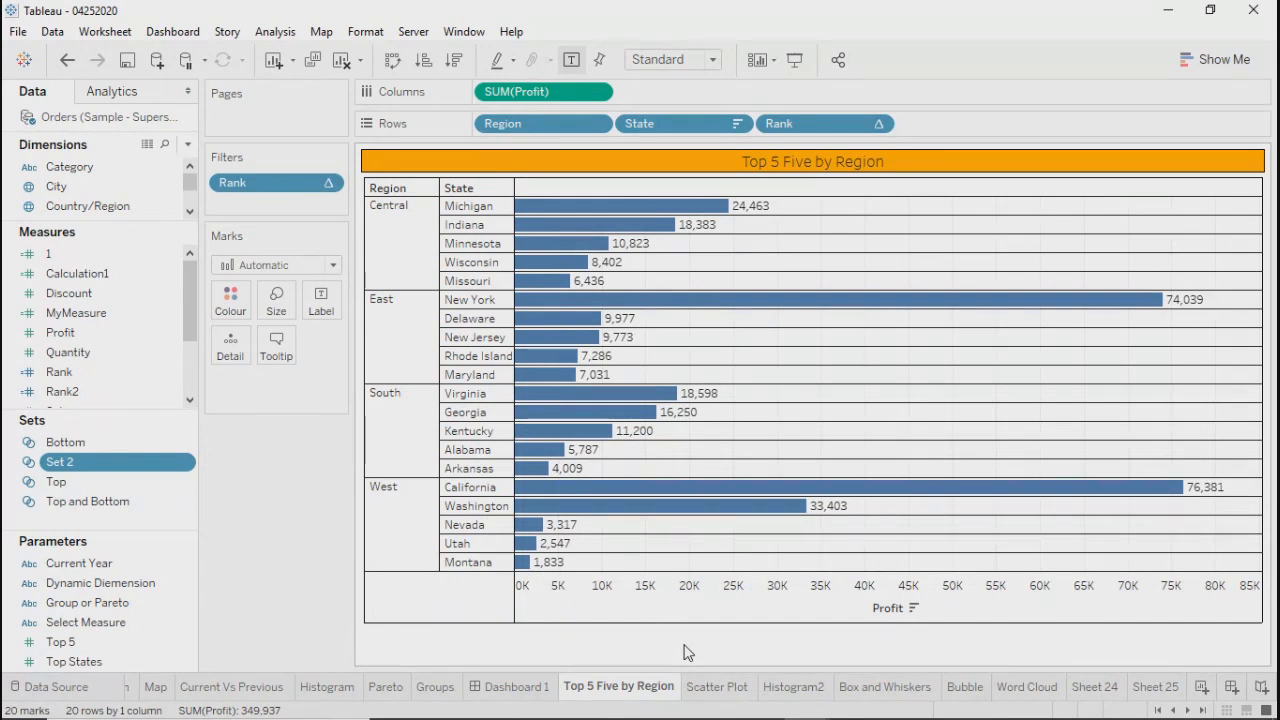
Add Category as a filter on the Top 5 Five by Region sheet, using all values
left_click_drag(188, 304, 184, 253)
left_click_drag(57, 166, 275, 212)
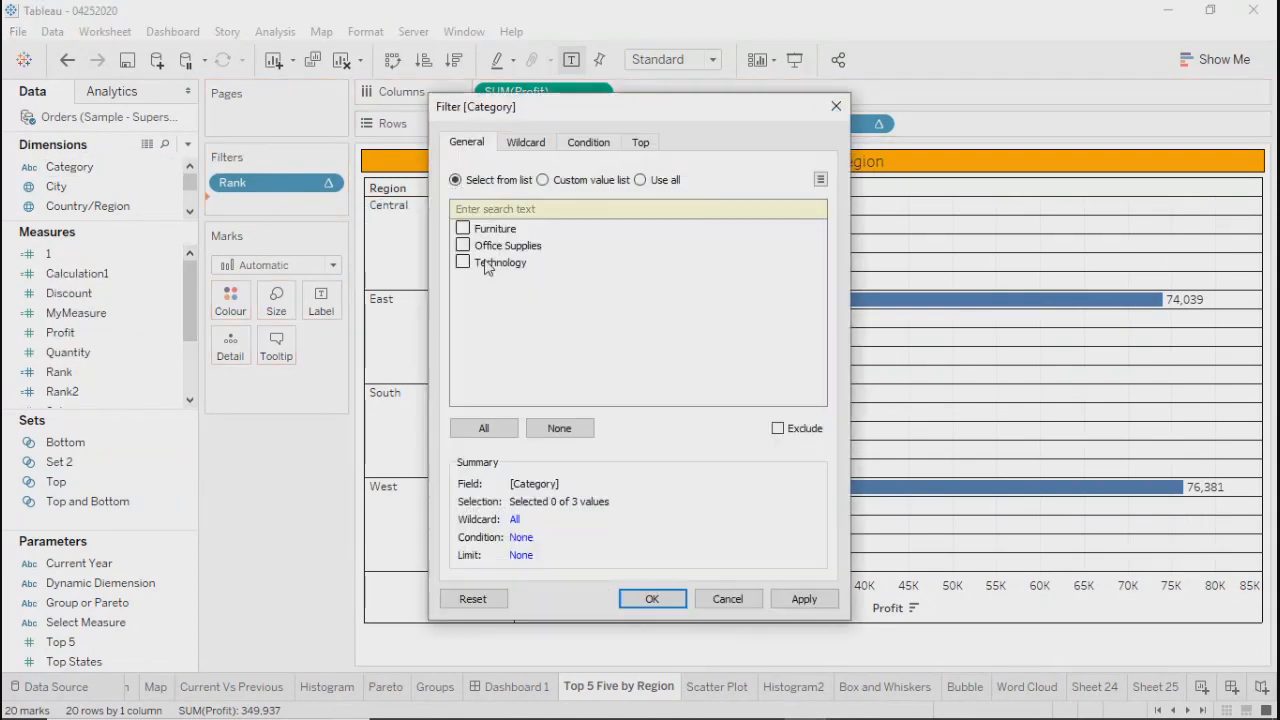
left_click(640, 180)
left_click(804, 599)
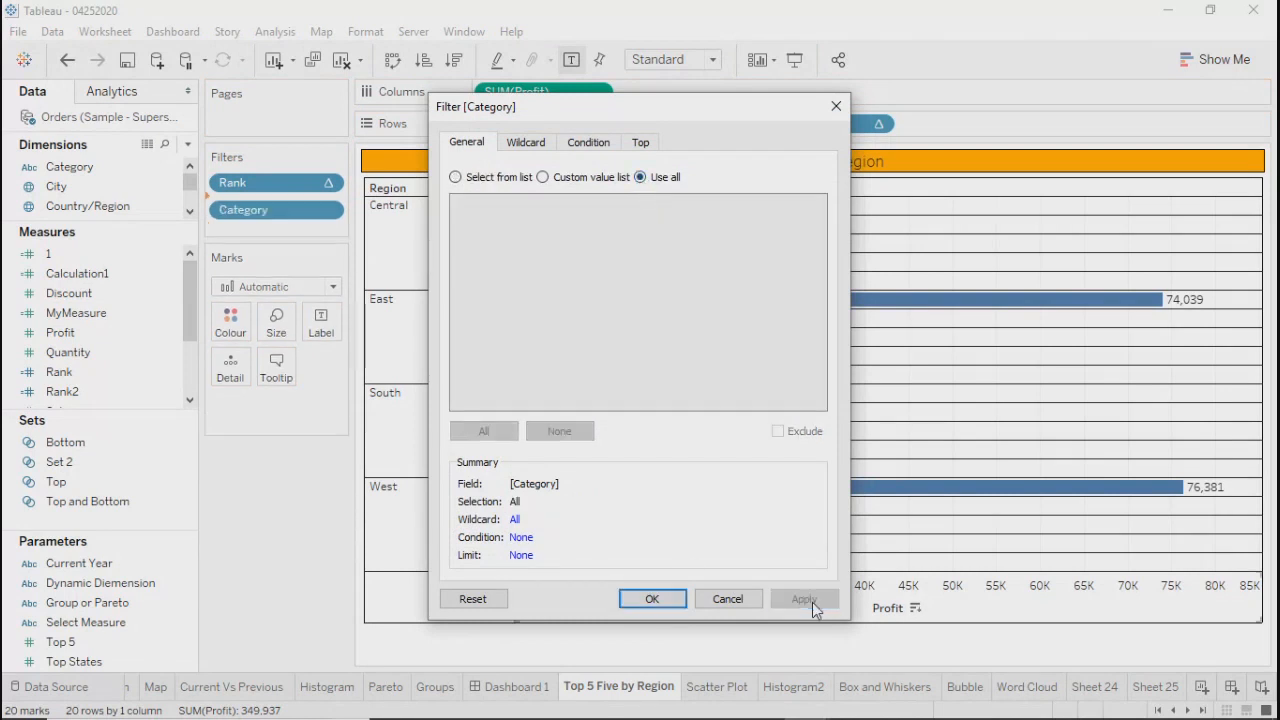
left_click(661, 606)
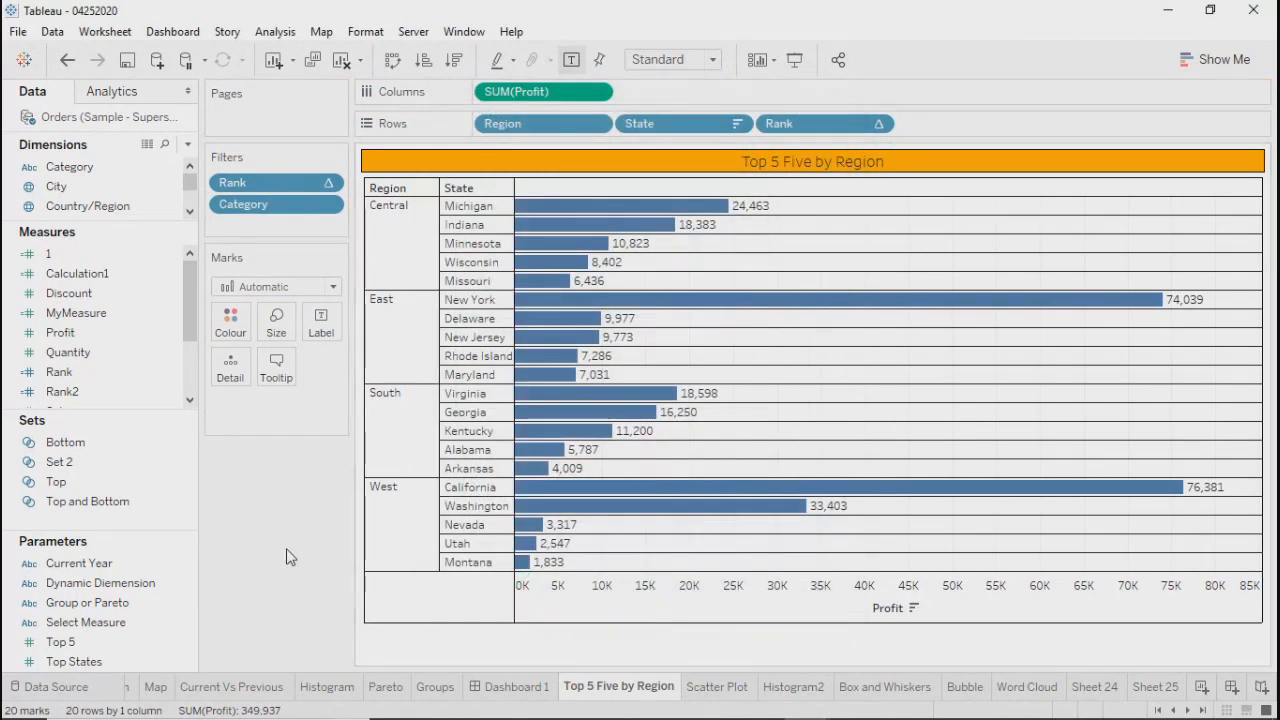
Show the Category filter beside the chart as a single value list and filter to Furniture
mouse_move(527, 428)
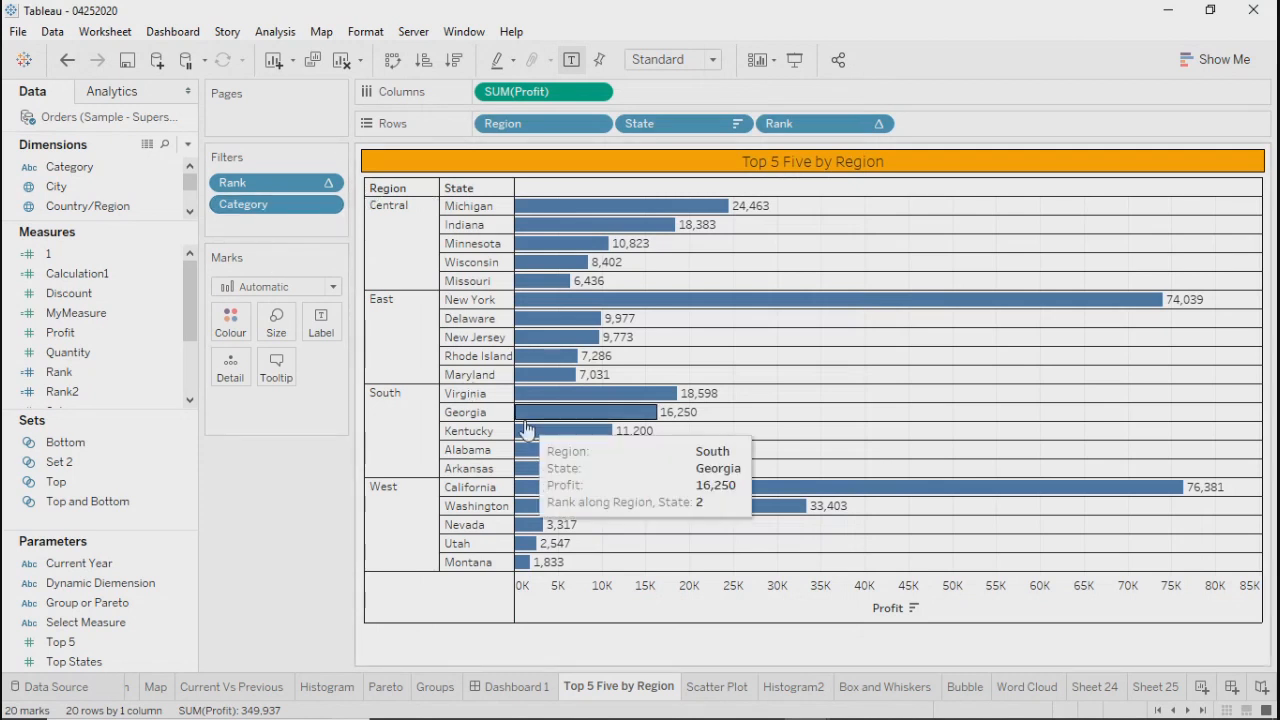
left_click(327, 204)
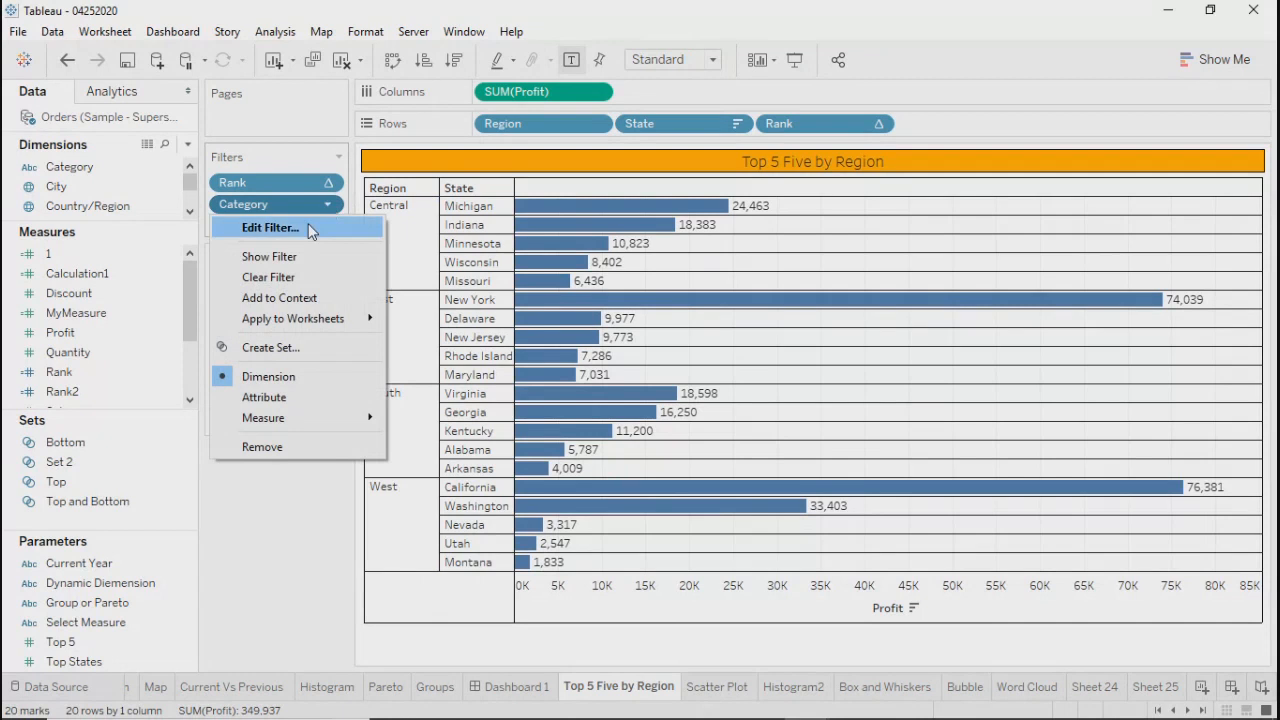
left_click(283, 262)
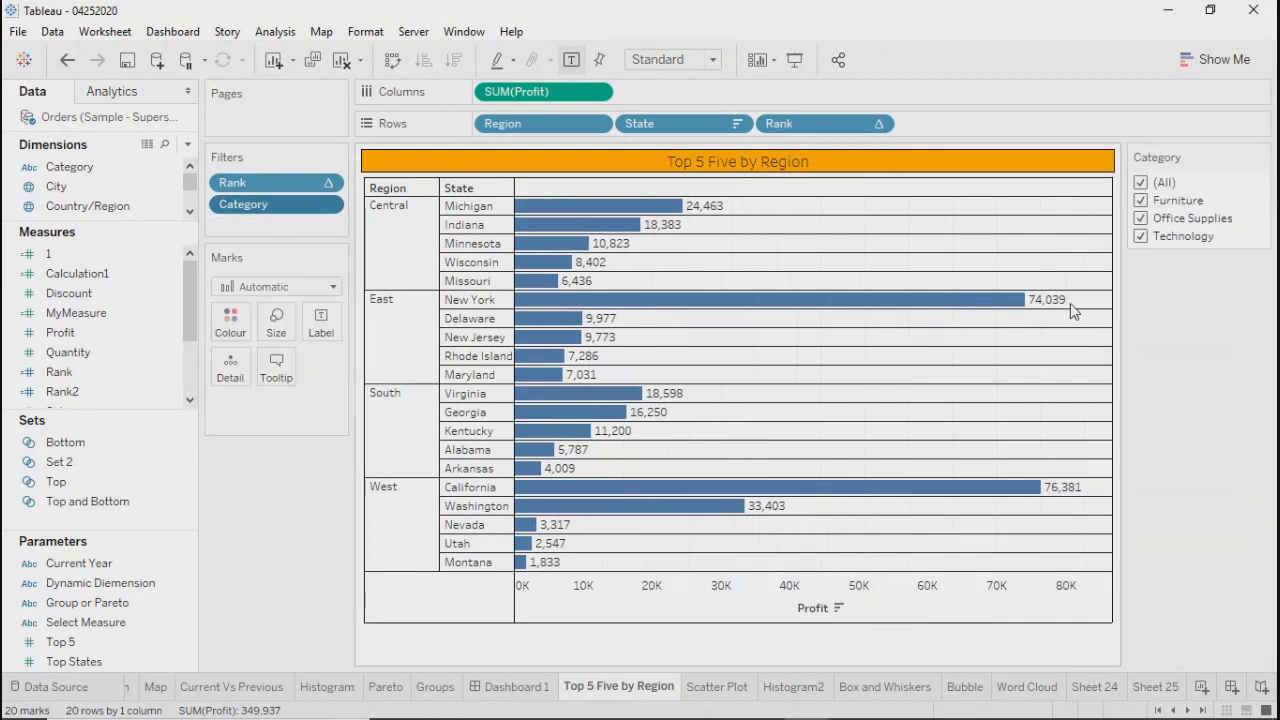
left_click(1259, 158)
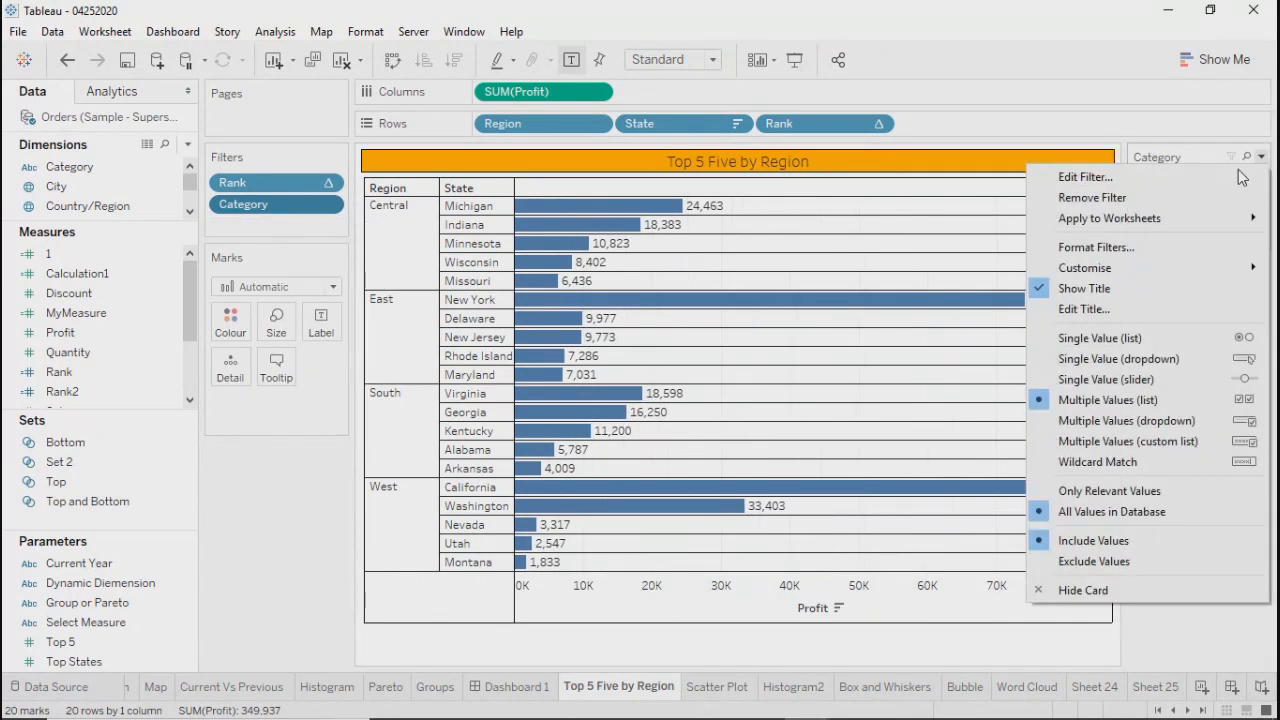
left_click(1104, 340)
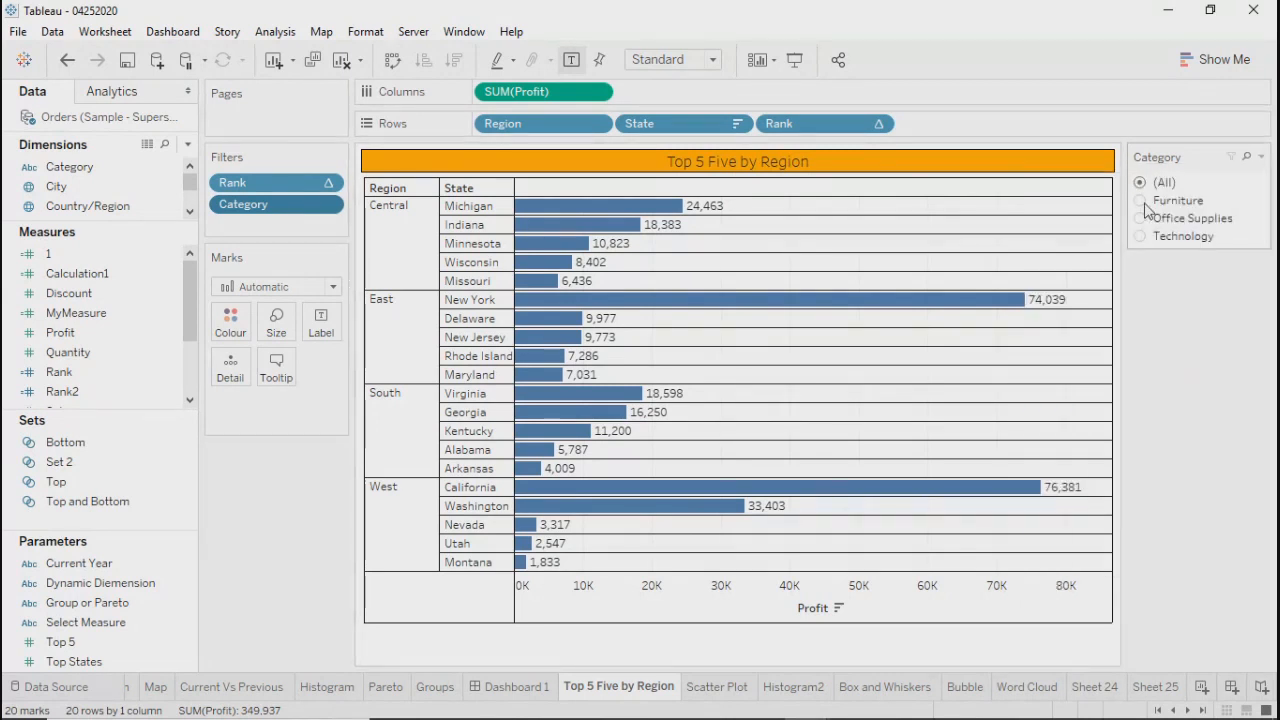
left_click(1141, 201)
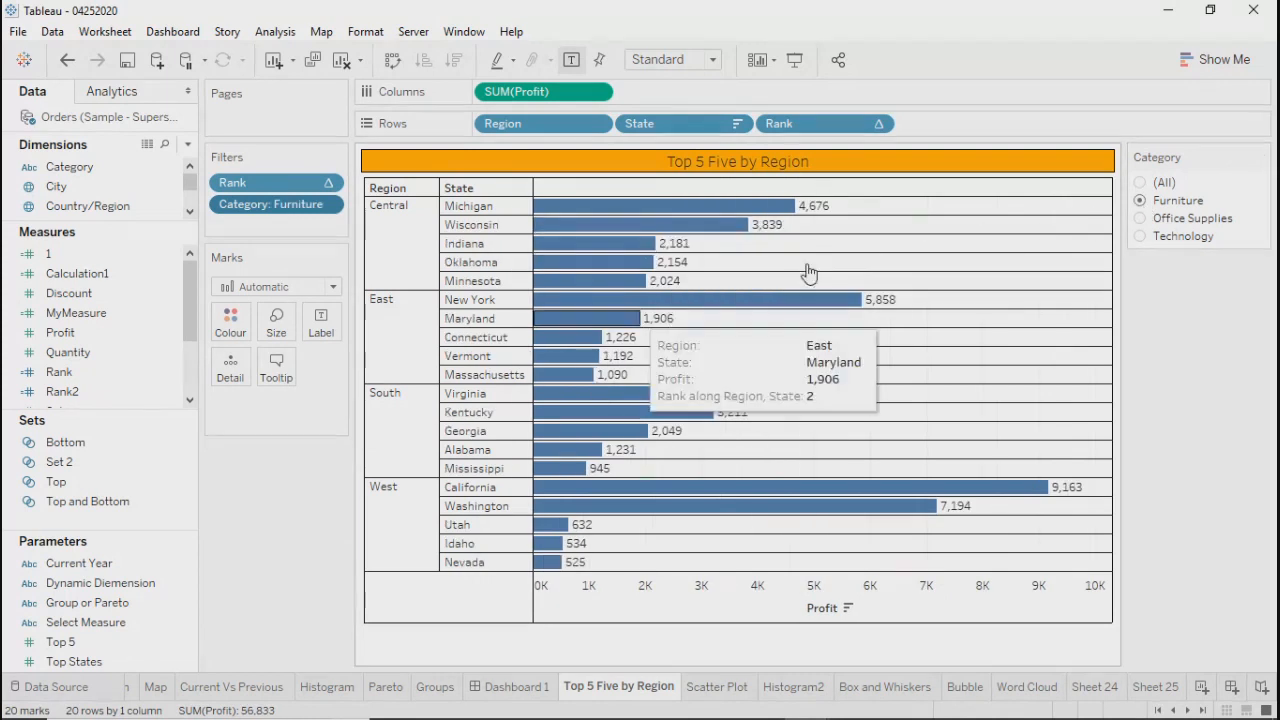
mouse_move(565, 403)
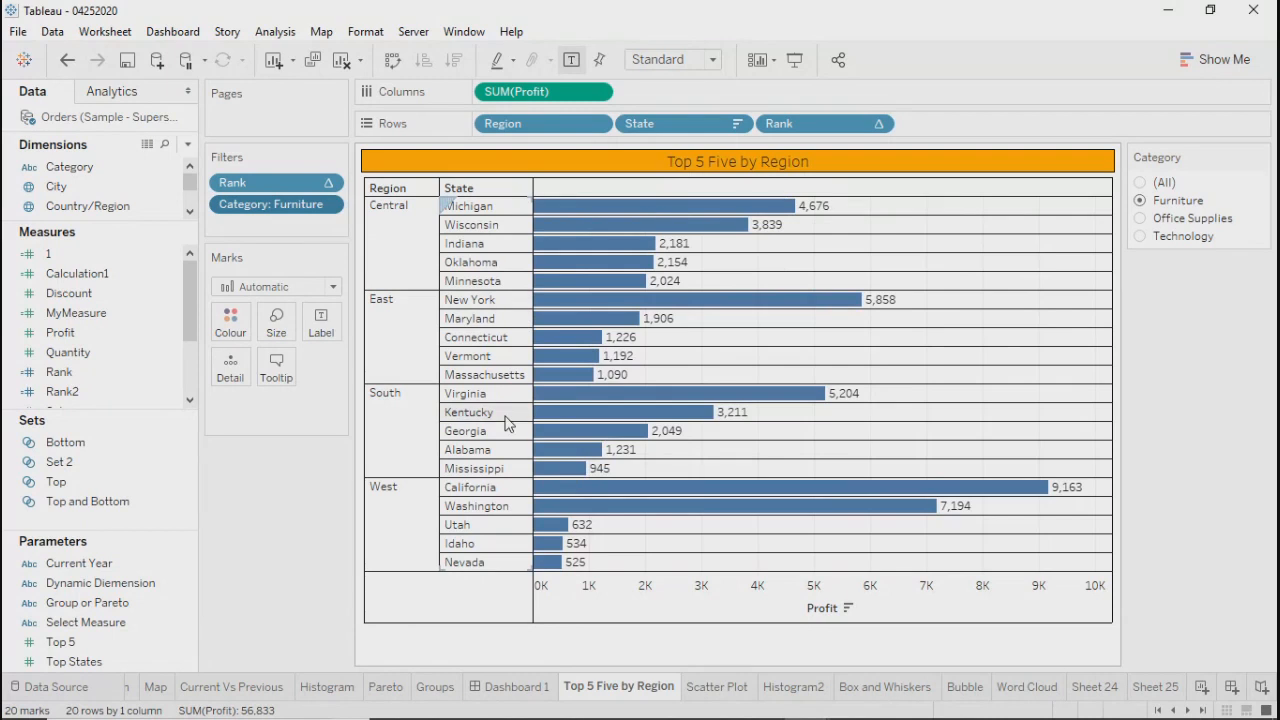
Review the scatter plot, second histogram, box and whiskers, dashboard, groups and Pareto sheets
left_click(716, 687)
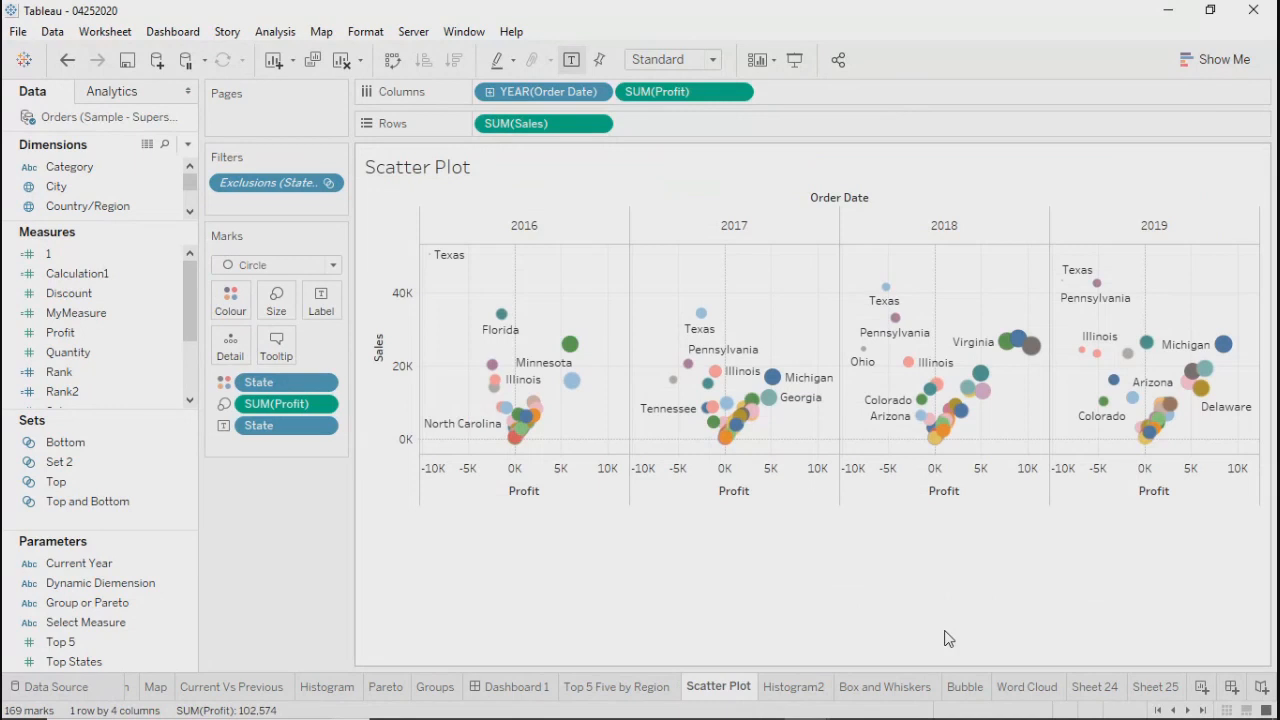
left_click(797, 688)
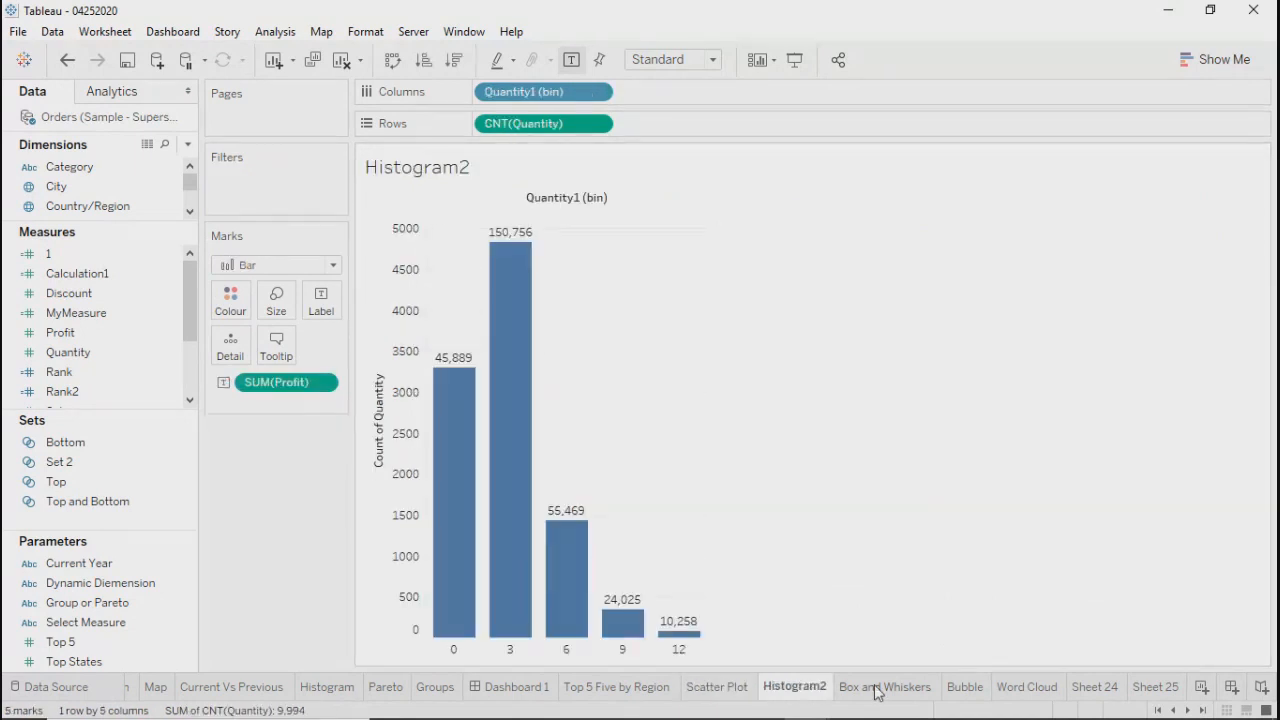
left_click(876, 689)
left_click(810, 689)
left_click(728, 690)
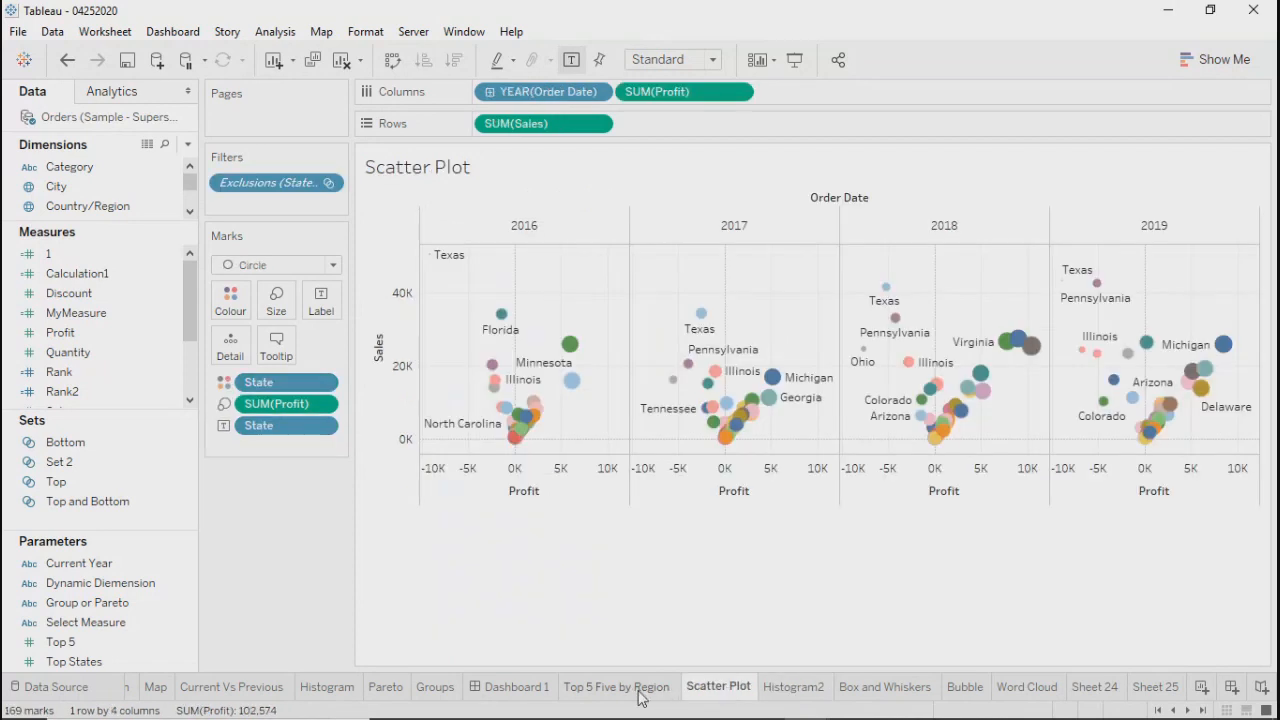
left_click(640, 690)
left_click(518, 689)
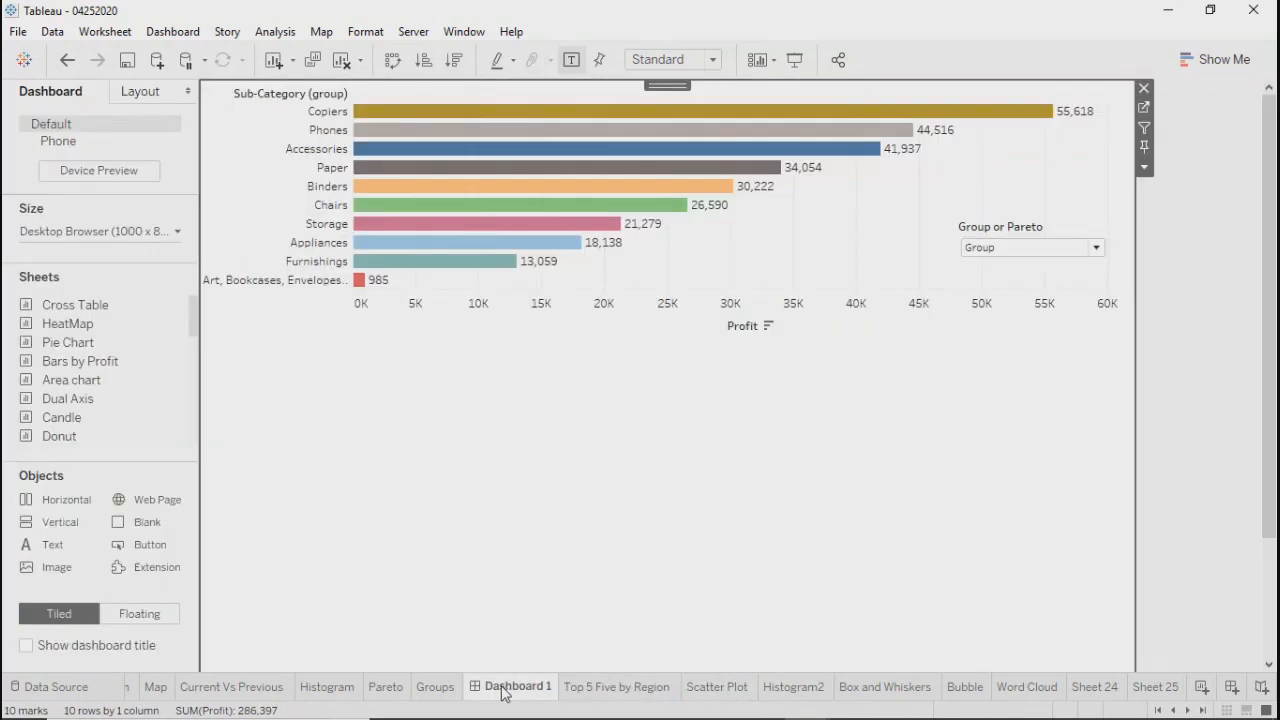
left_click(438, 689)
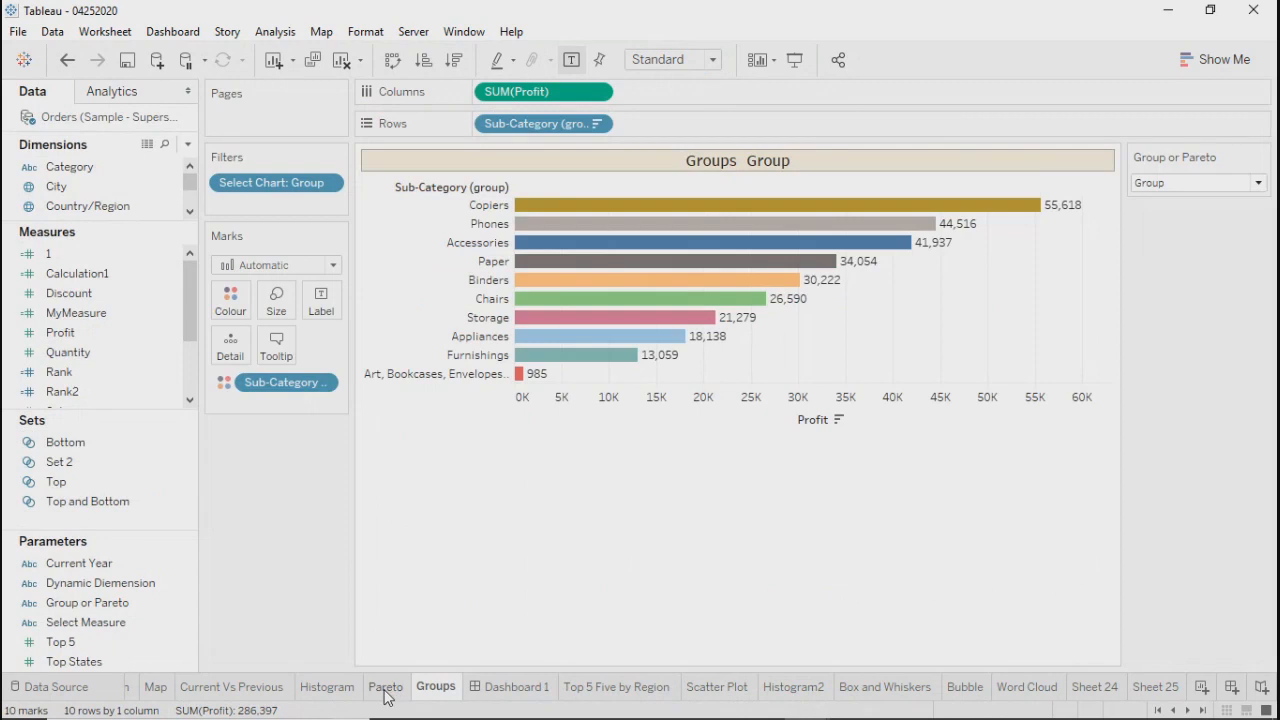
left_click(386, 689)
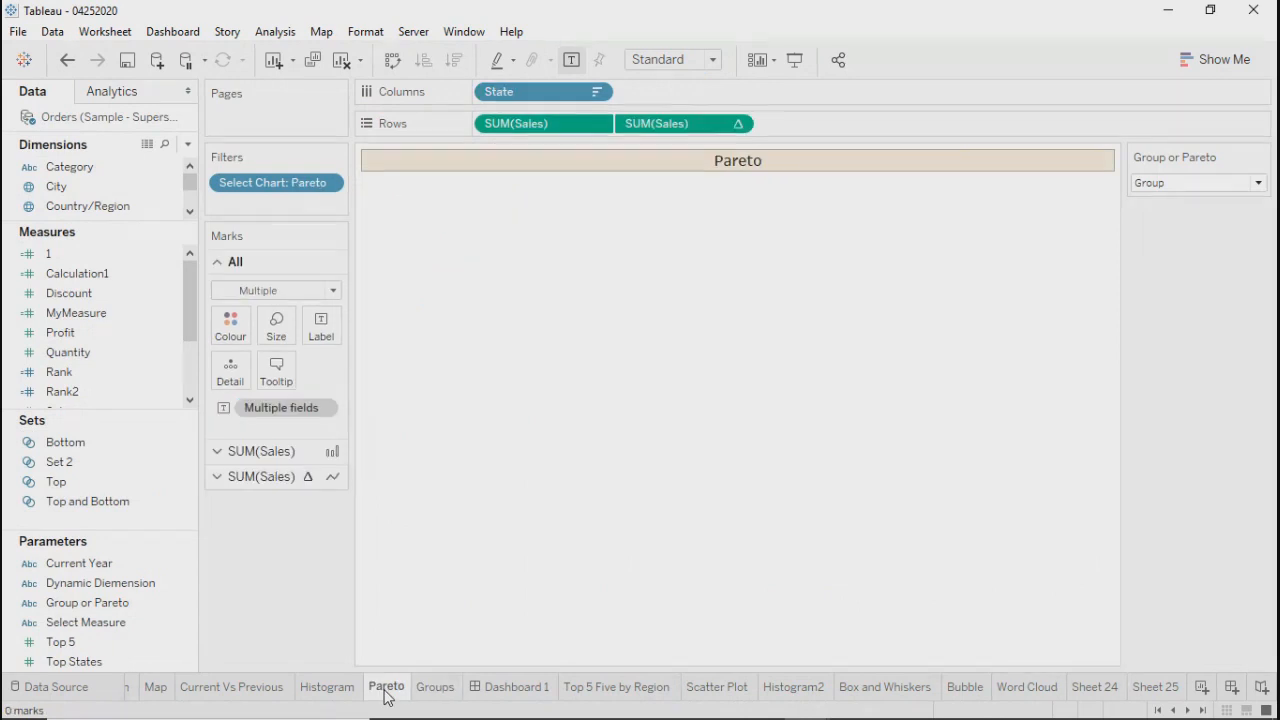
Switch the Category filter on the Top 5 Five by Region sheet to Office Supplies after comparing it with Scatter Plot and Histogram2
left_click(617, 689)
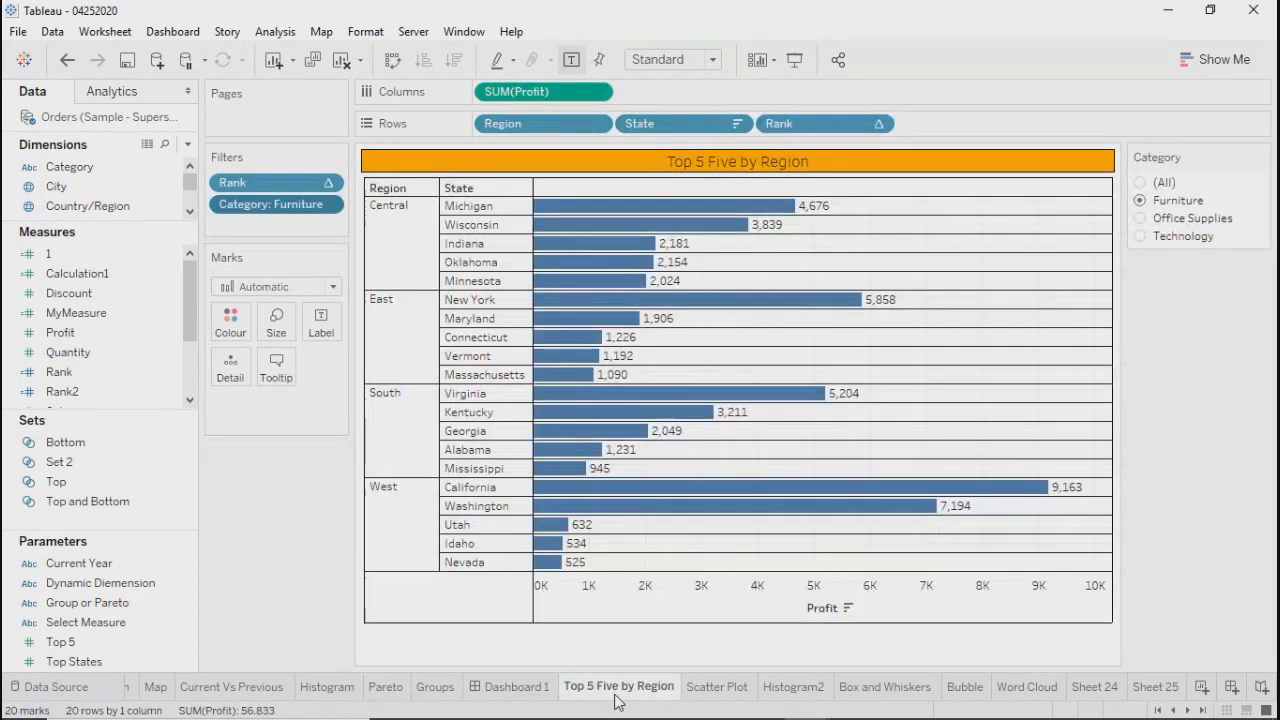
left_click(690, 689)
left_click(800, 690)
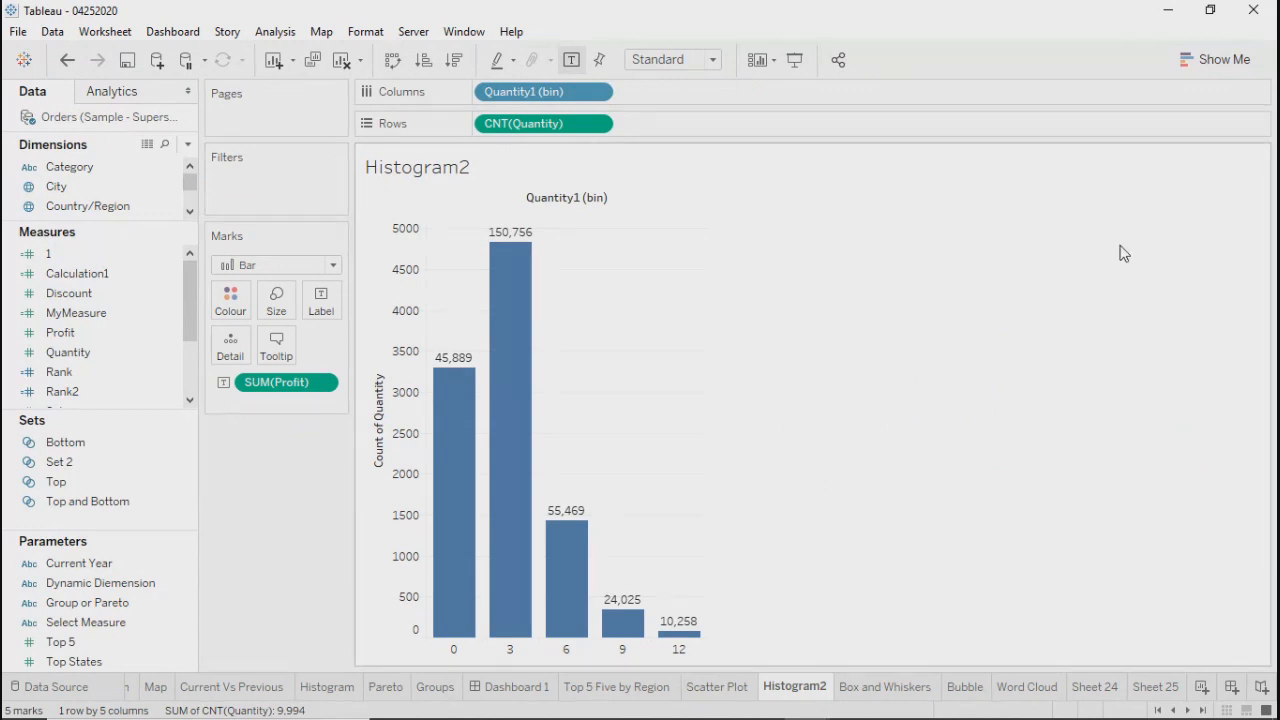
mouse_move(505, 245)
left_click(617, 687)
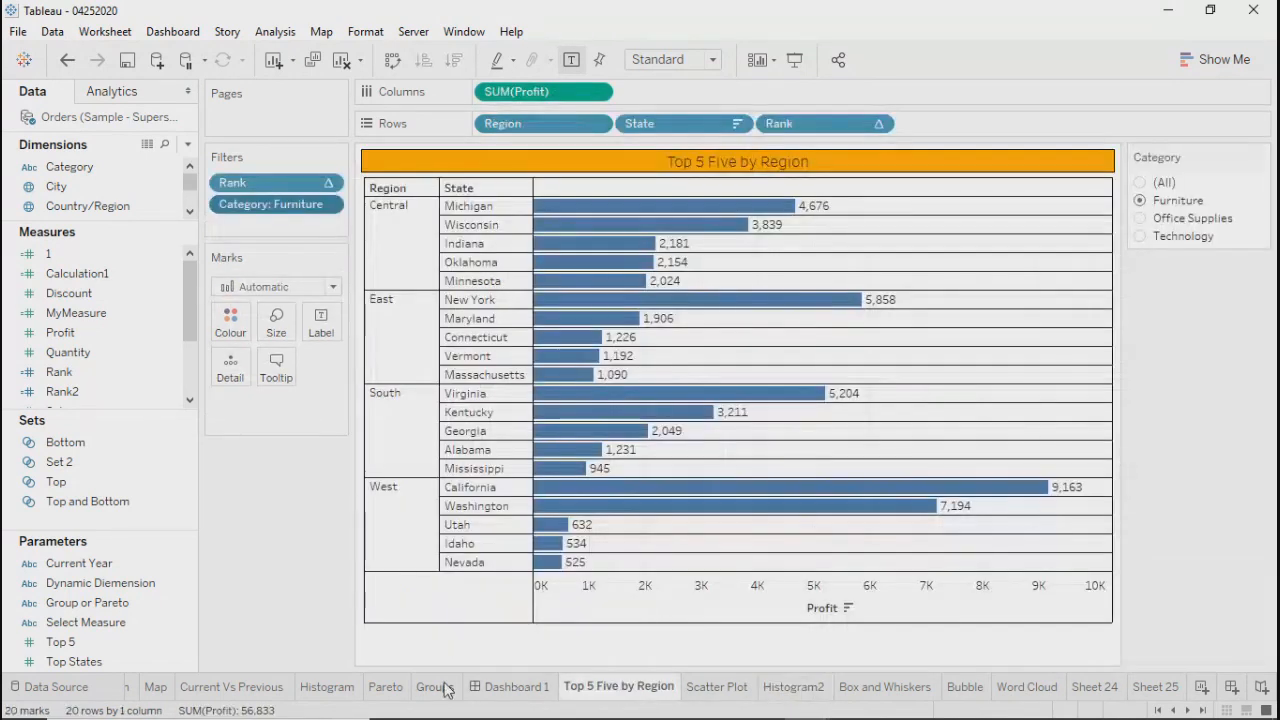
left_click(1141, 219)
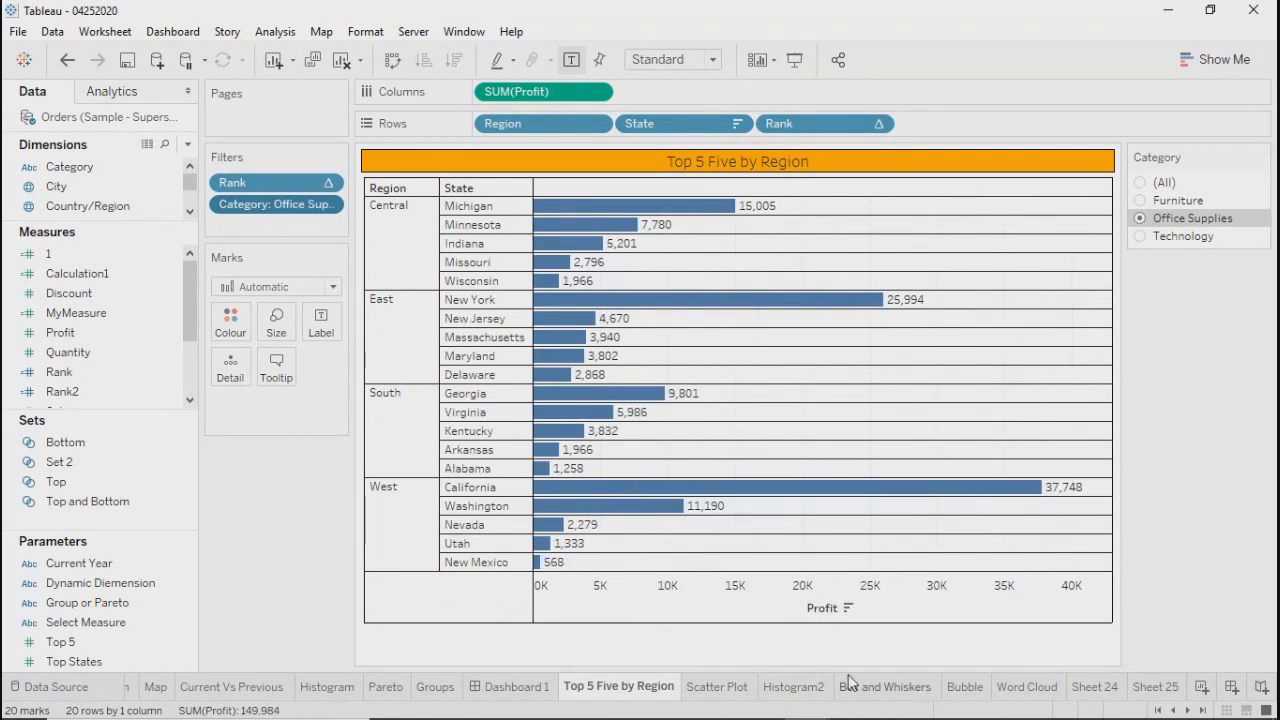
Check whether the Scatter Plot and Histogram2 sheets respond to the Category selection
left_click(780, 690)
left_click(720, 688)
left_click(790, 688)
mouse_move(506, 242)
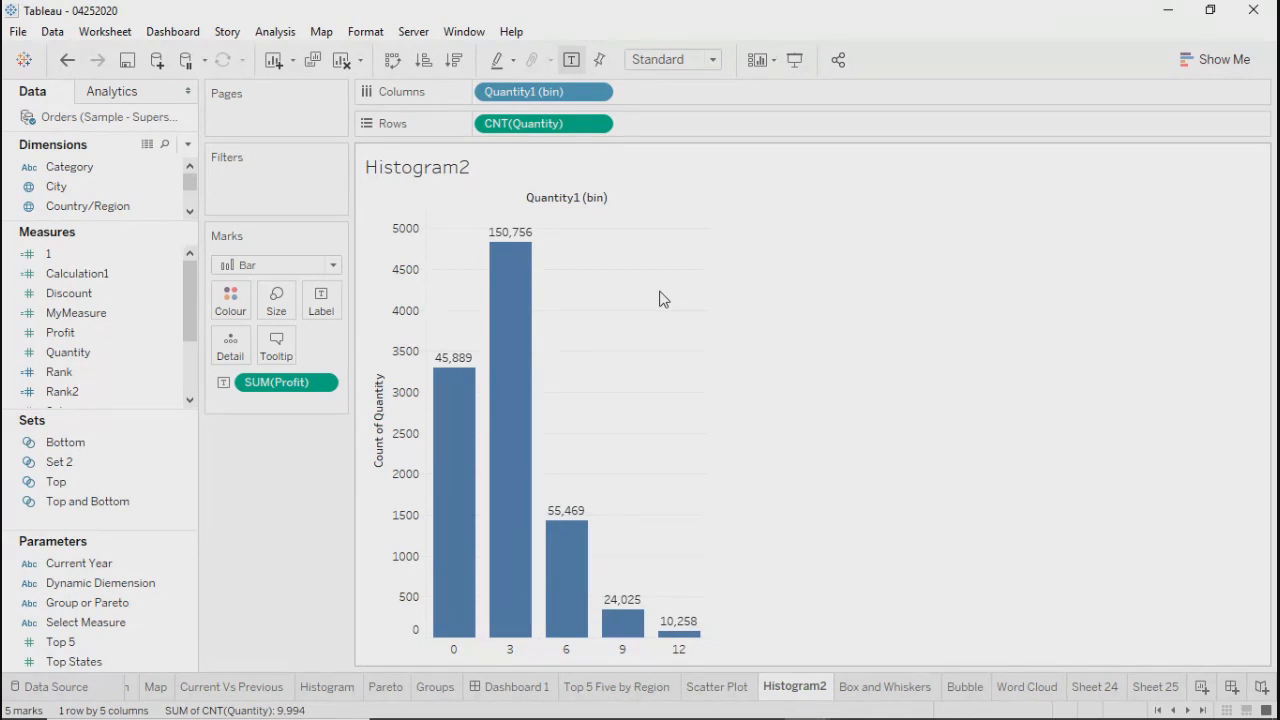
Apply the Category filter of the Top 5 Five by Region sheet to the selected worksheets Scatter Plot and Histogram2
left_click(614, 688)
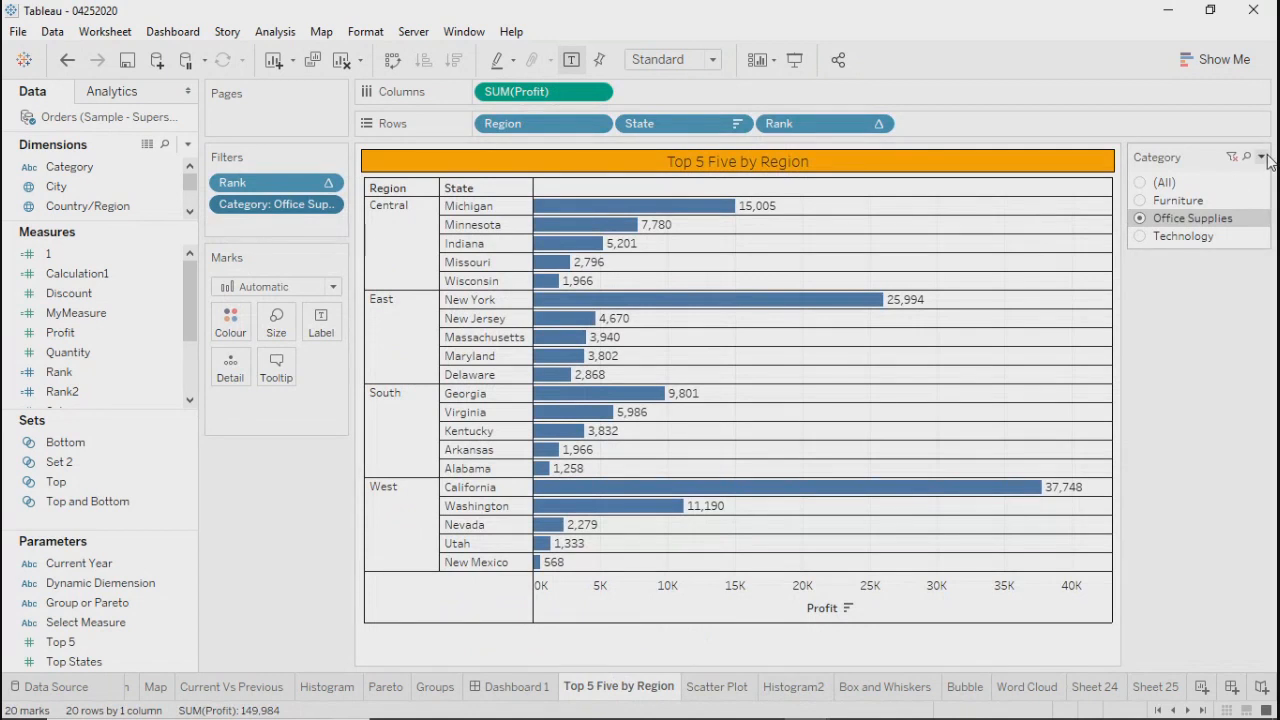
left_click(1264, 158)
mouse_move(1088, 223)
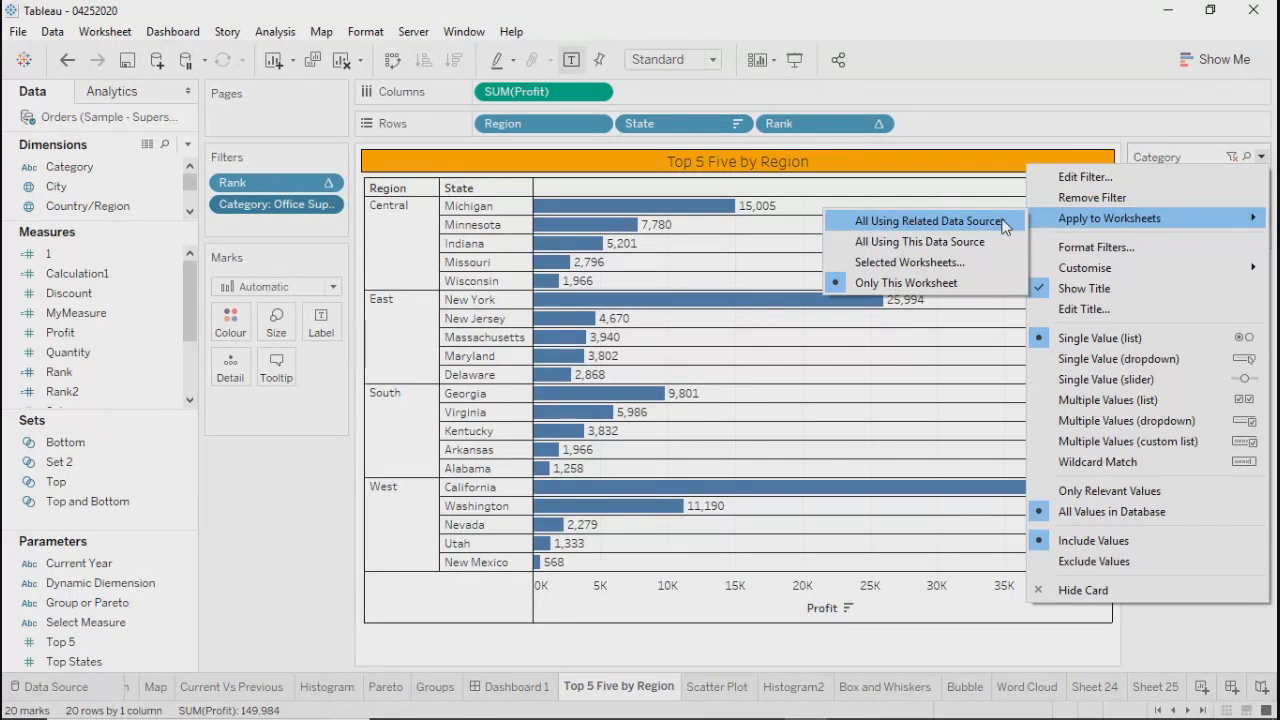
left_click(910, 264)
left_click_drag(869, 302, 903, 712)
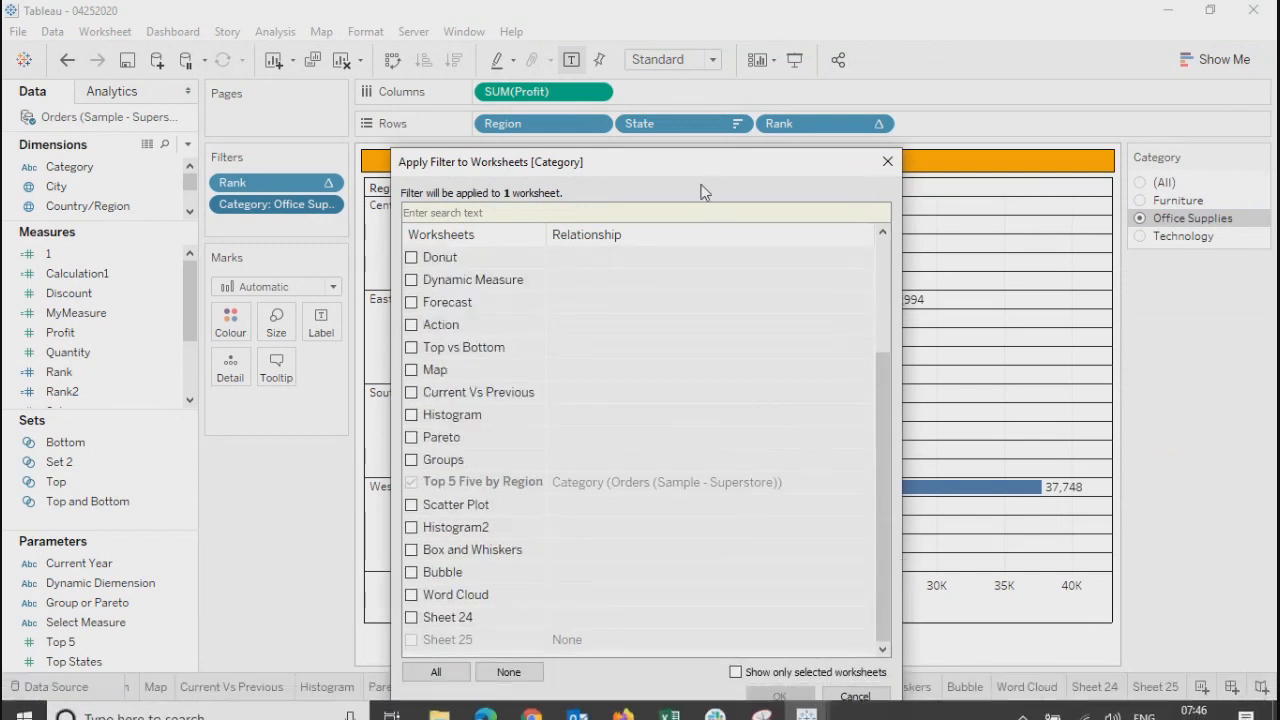
left_click_drag(703, 171, 716, 57)
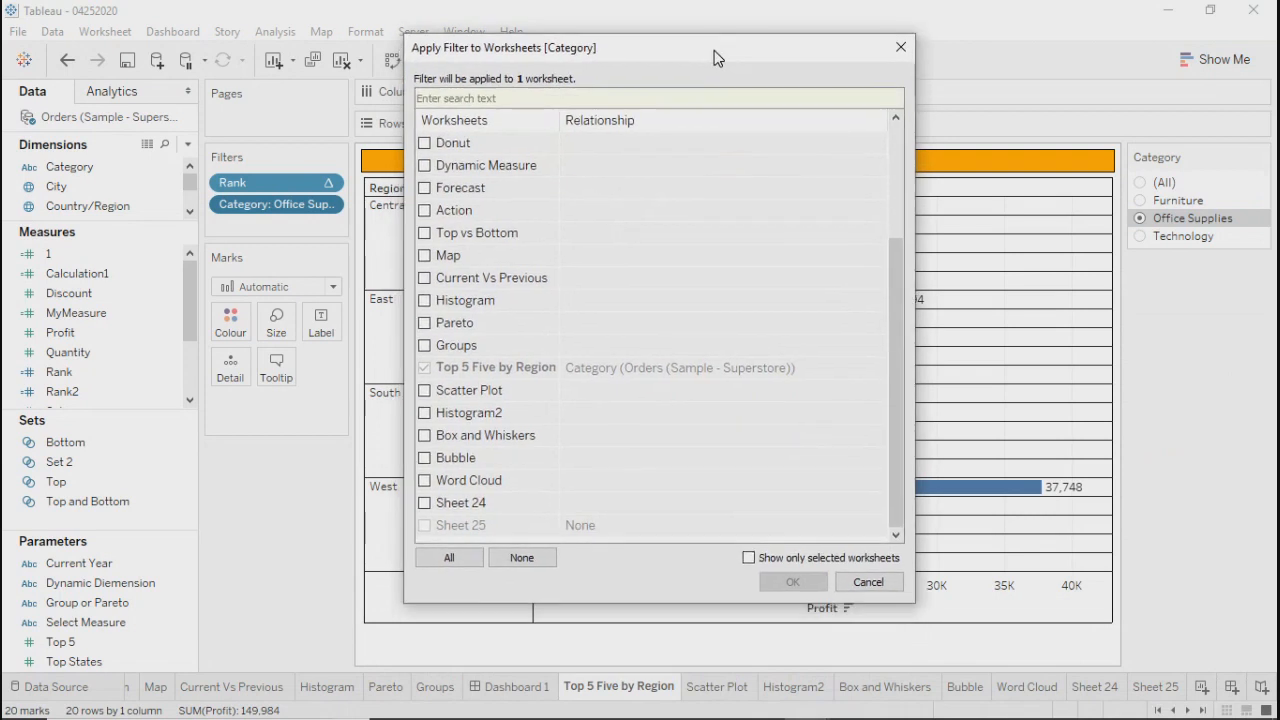
mouse_move(896, 390)
left_mouse_down()
mouse_move(902, 236)
mouse_move(898, 408)
left_mouse_up()
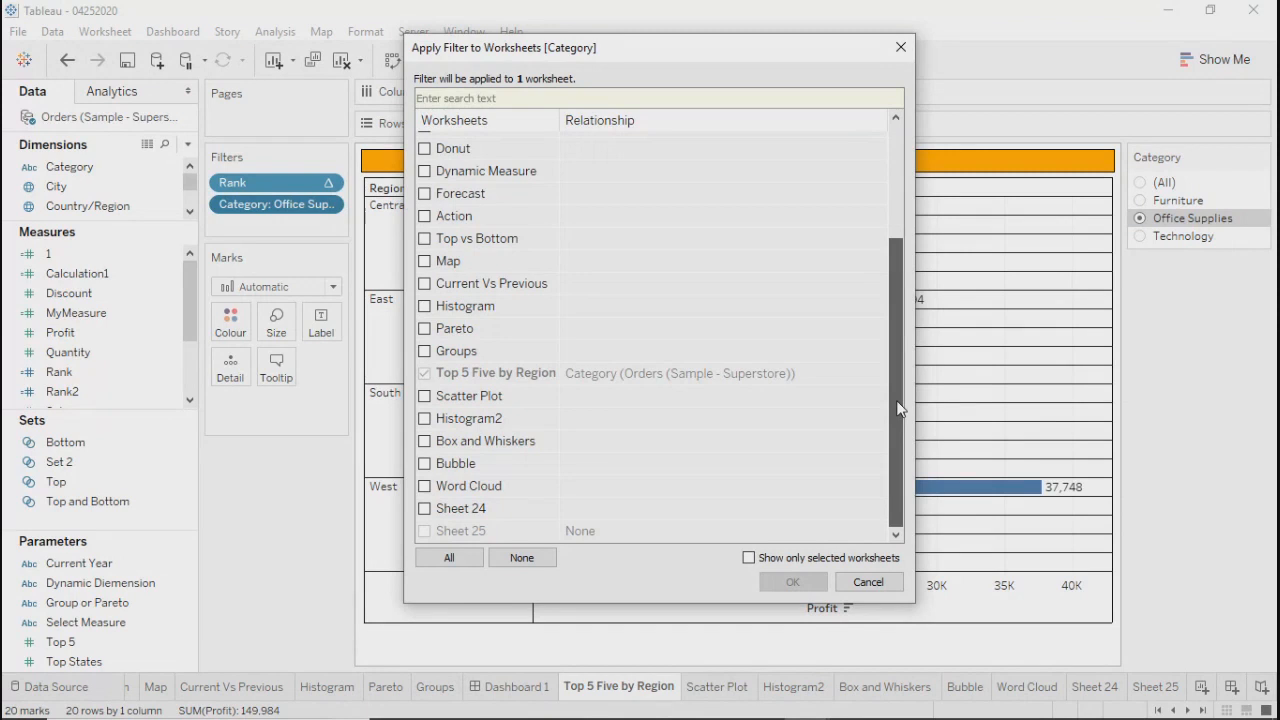
mouse_move(898, 408)
left_mouse_down()
mouse_move(897, 200)
mouse_move(897, 410)
left_mouse_up()
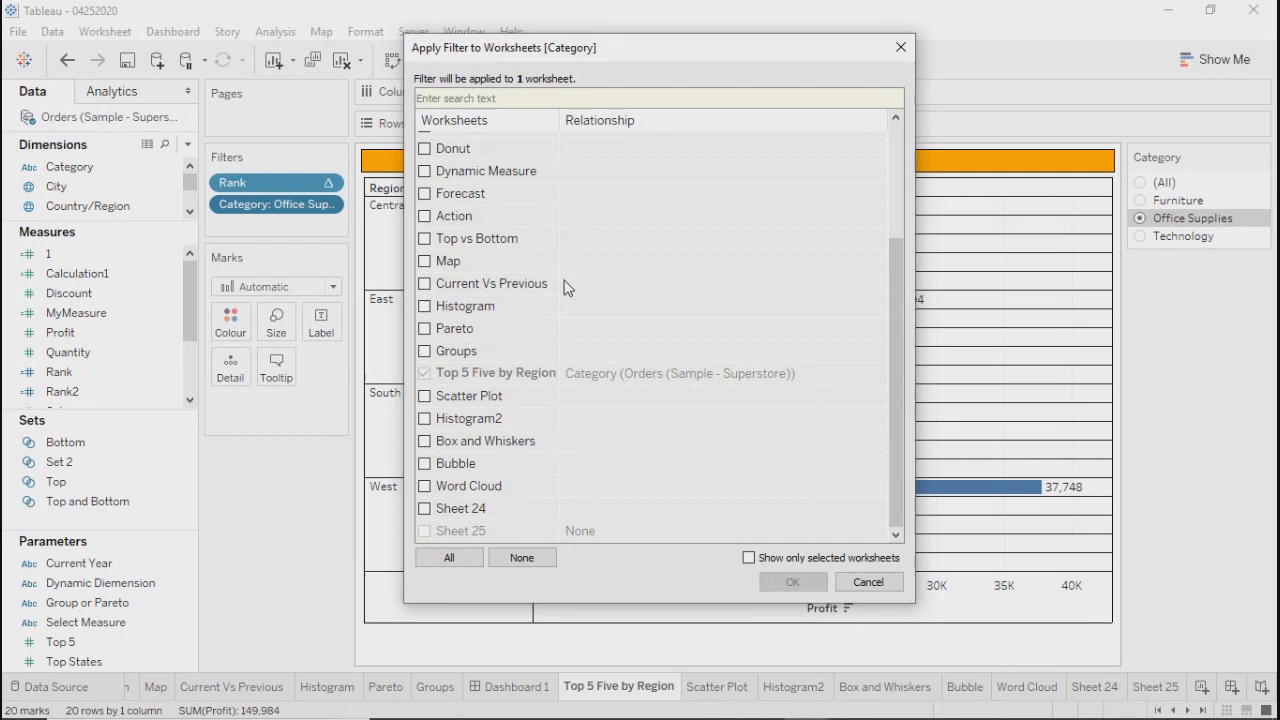
scroll(514, 276, "up", 3)
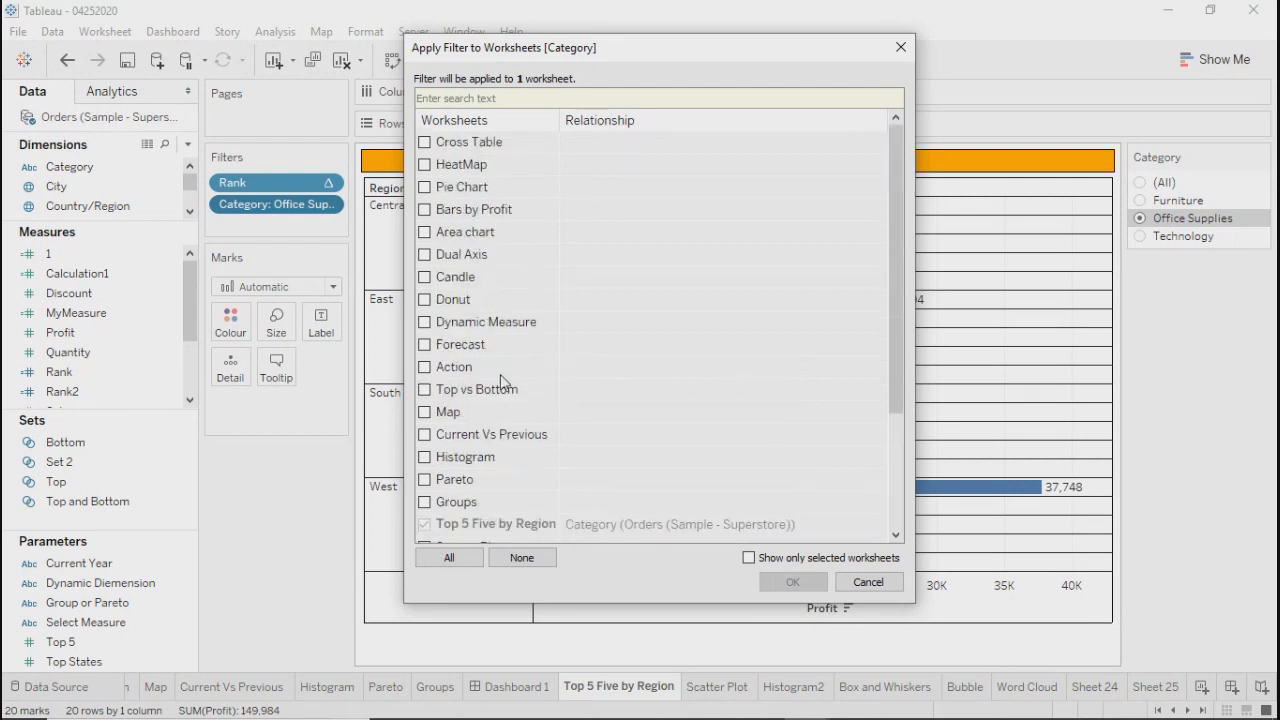
scroll(500, 375, "down", 3)
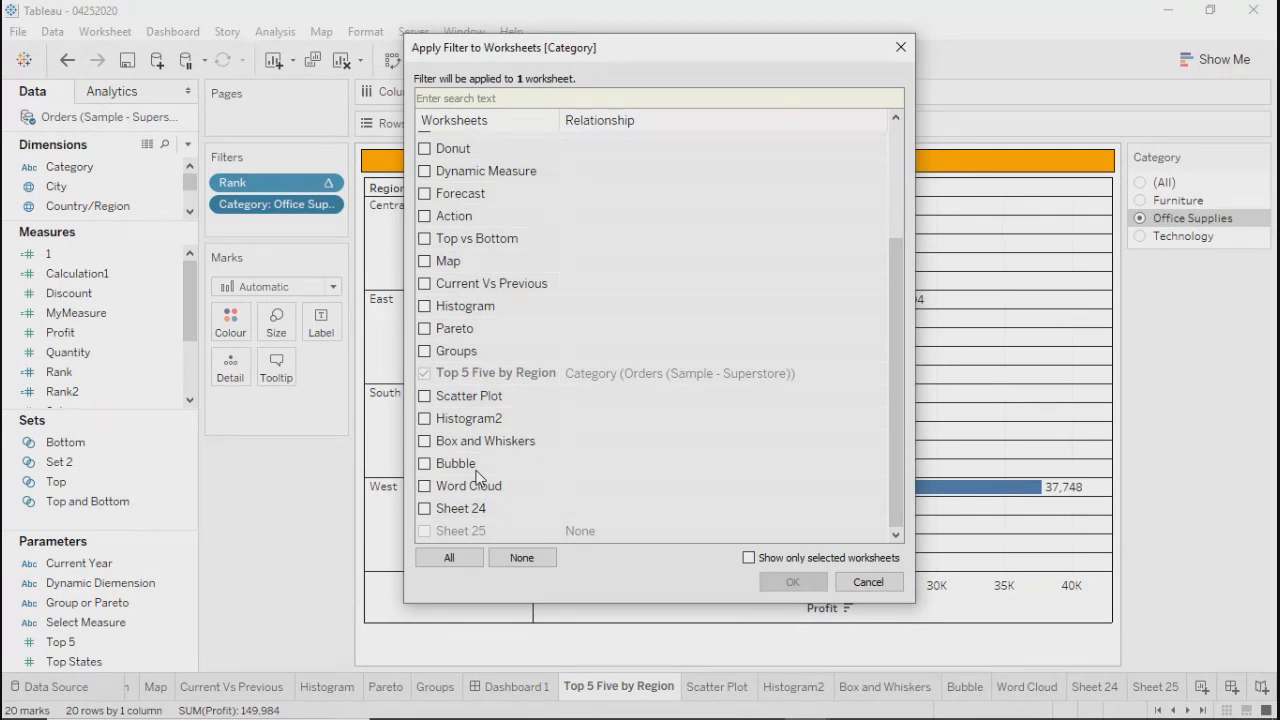
left_click(425, 397)
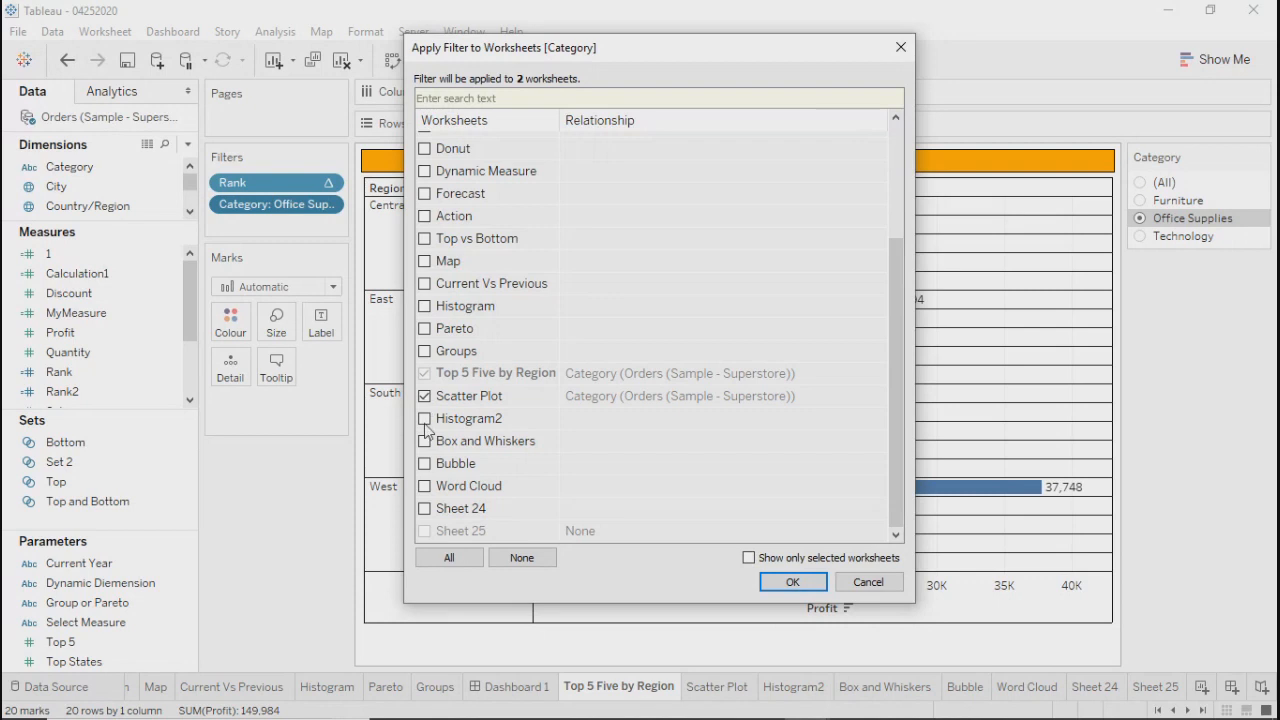
left_click(425, 420)
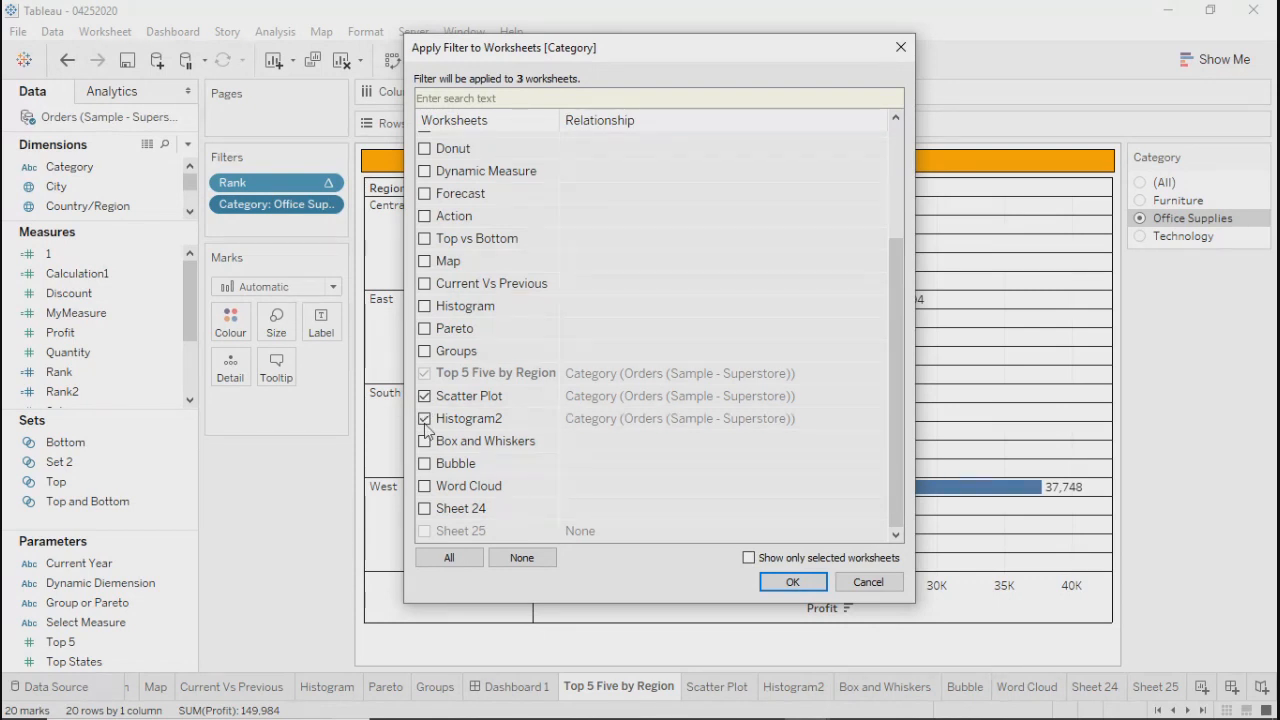
left_click(792, 583)
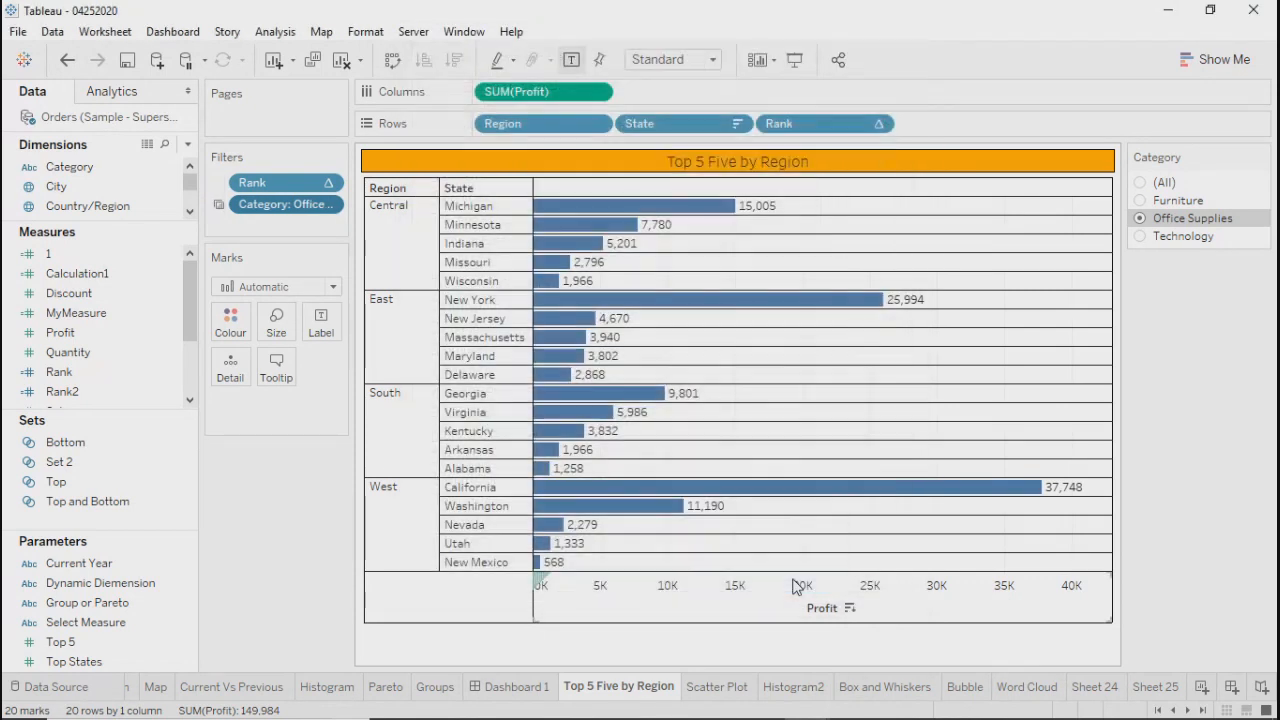
Check the shared Category filter and the worksheets it applies to on the Scatter Plot and Histogram2 sheets
left_click(715, 690)
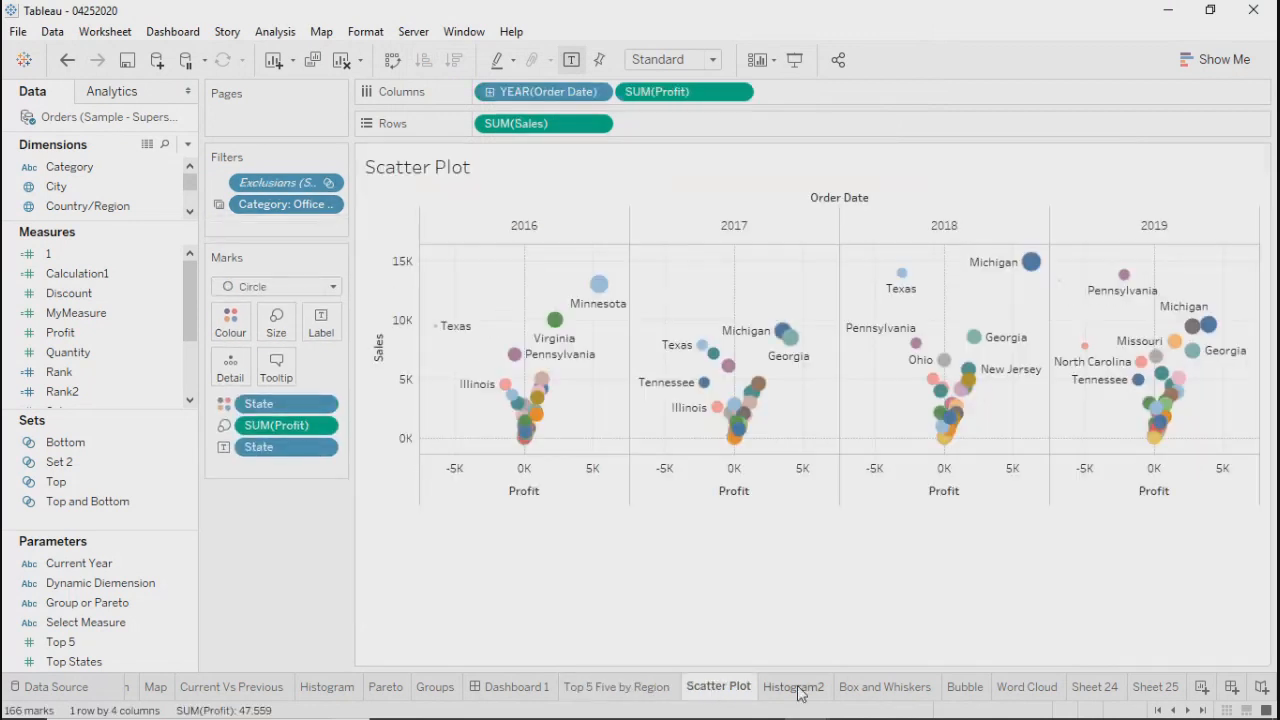
left_click(796, 688)
mouse_move(513, 245)
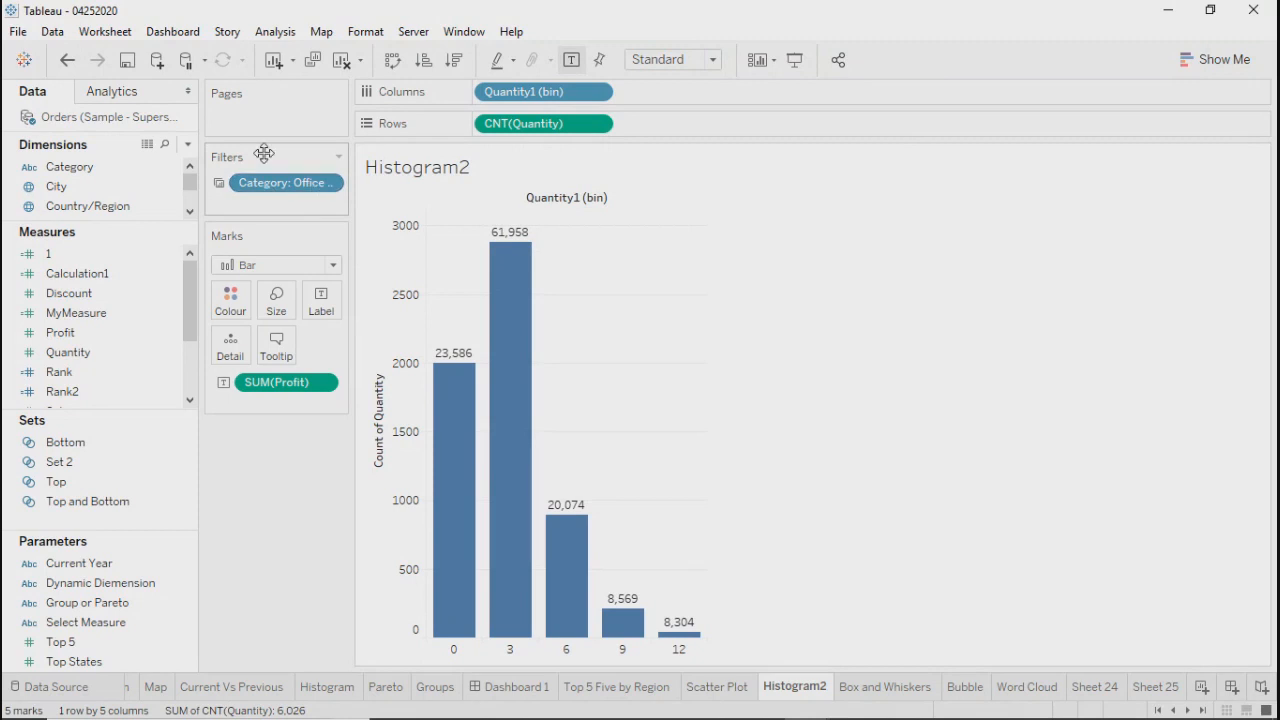
mouse_move(270, 177)
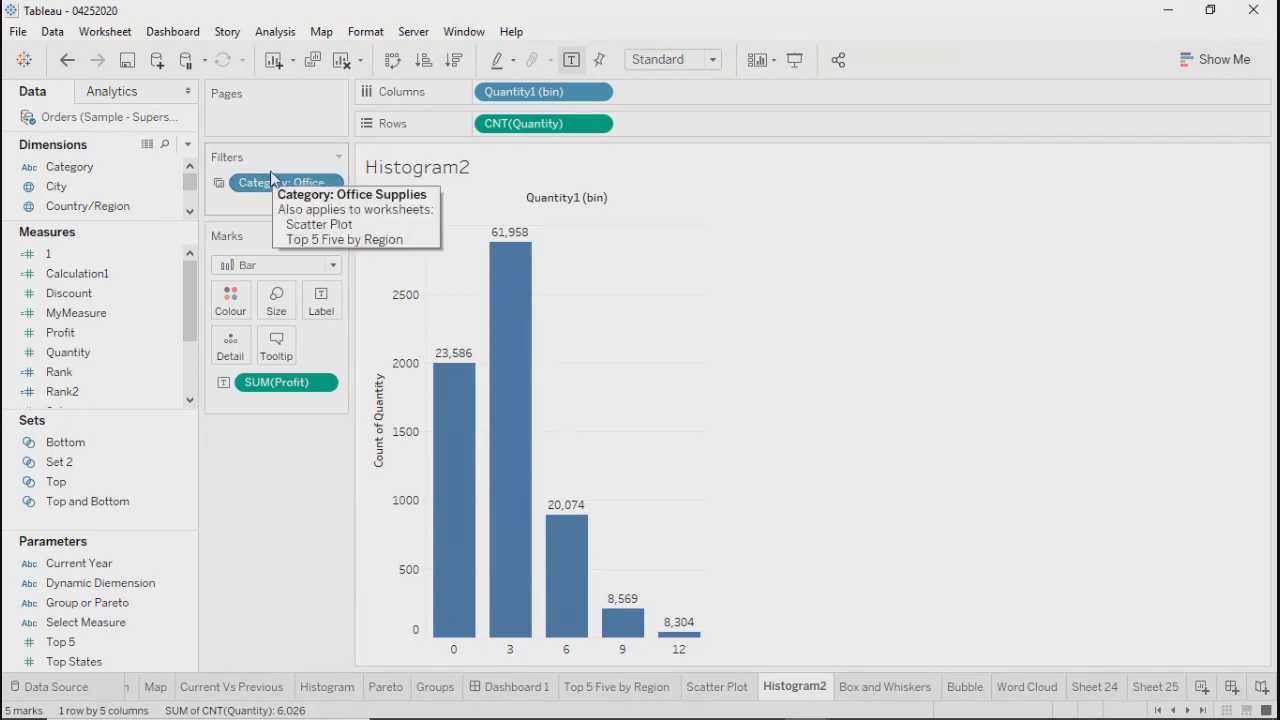
left_click(717, 686)
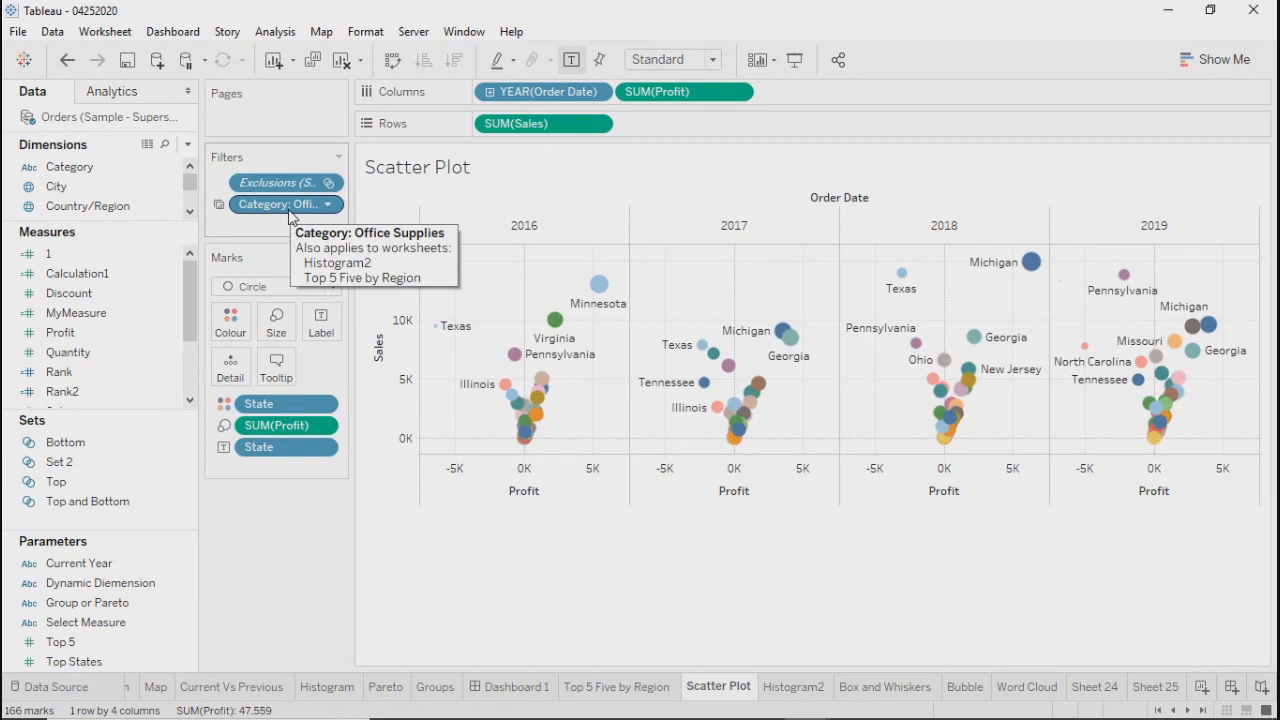
Review the Category filter's worksheet scope options on Top 5 Five by Region and inspect the filters of the Word Cloud sheet
left_click(618, 687)
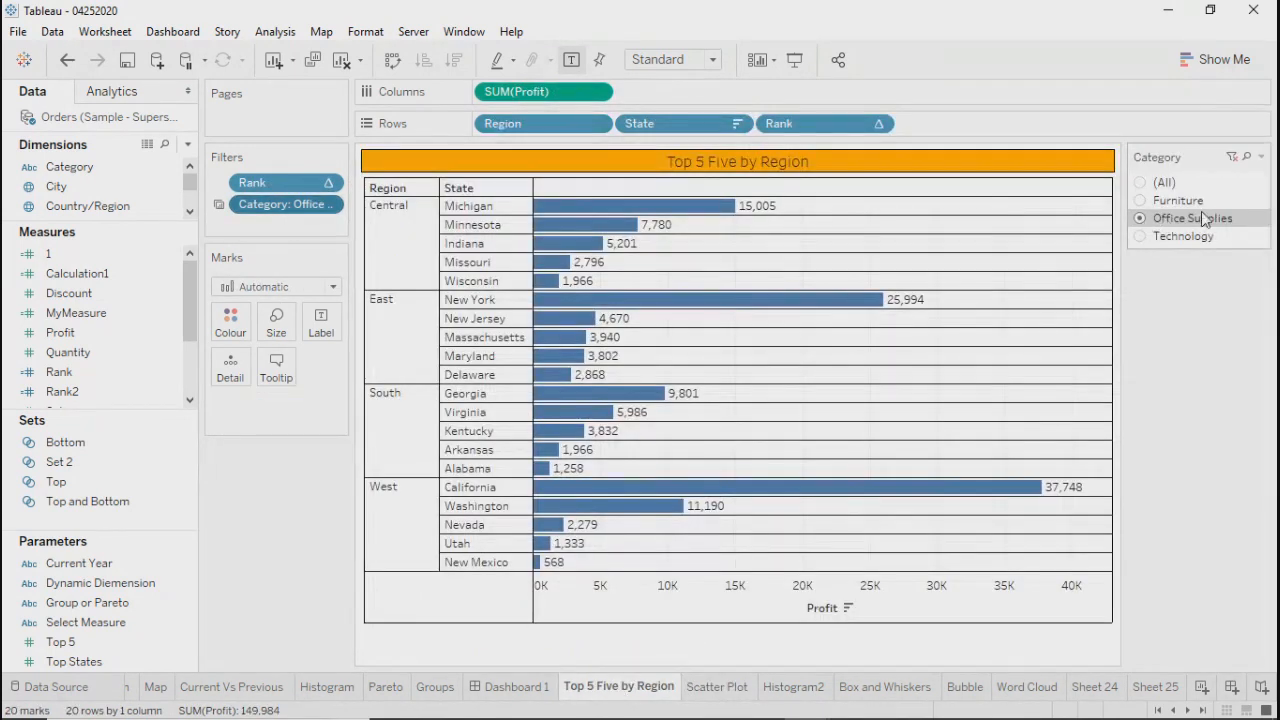
left_click(1262, 160)
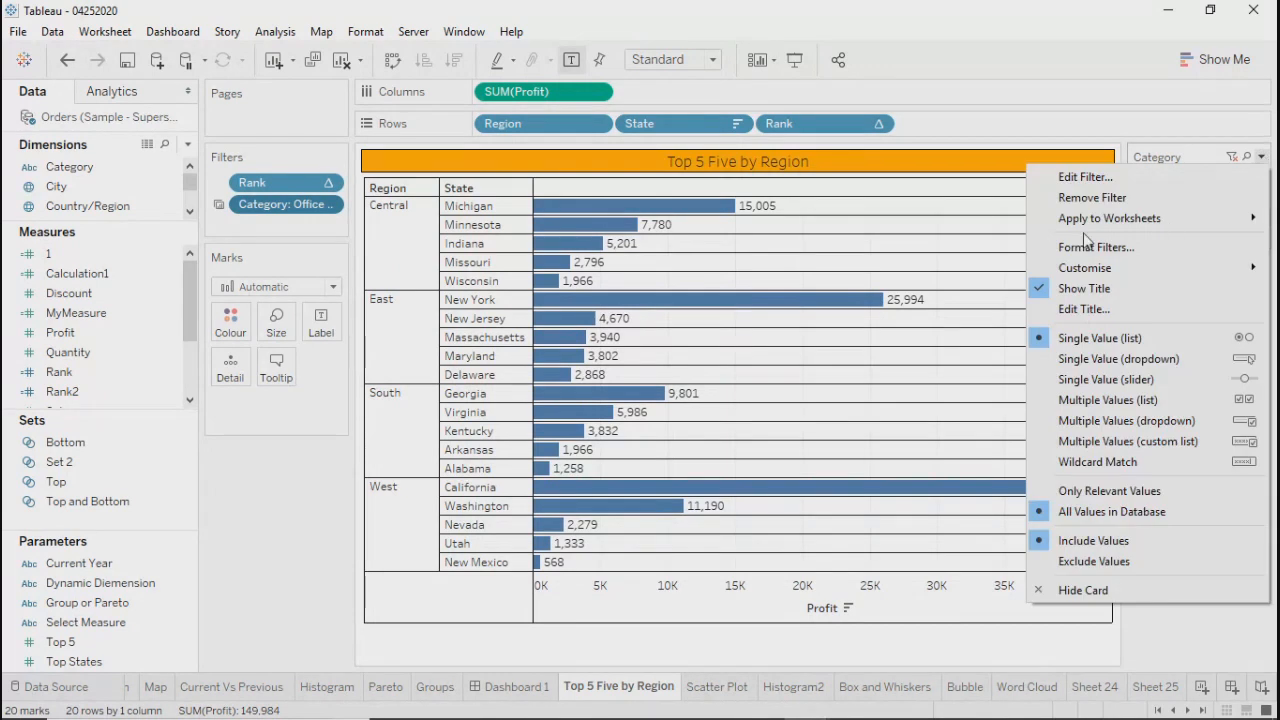
mouse_move(1083, 225)
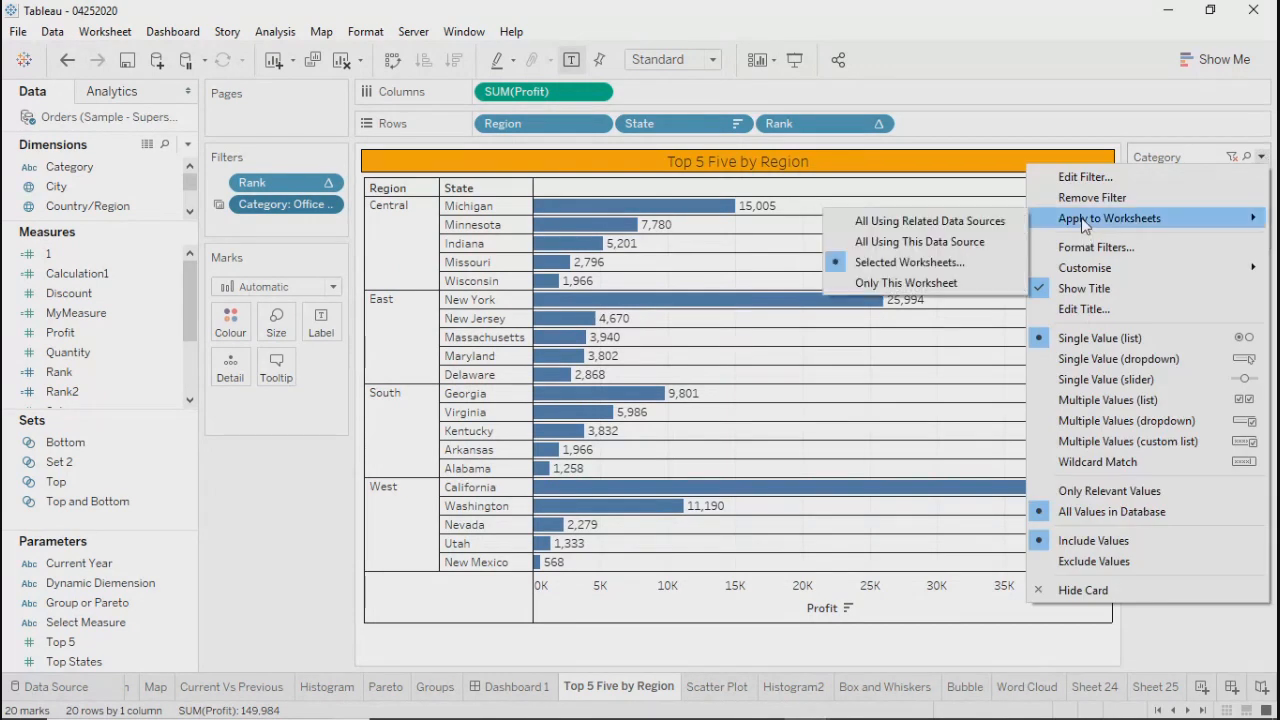
left_click(955, 690)
left_click(1025, 688)
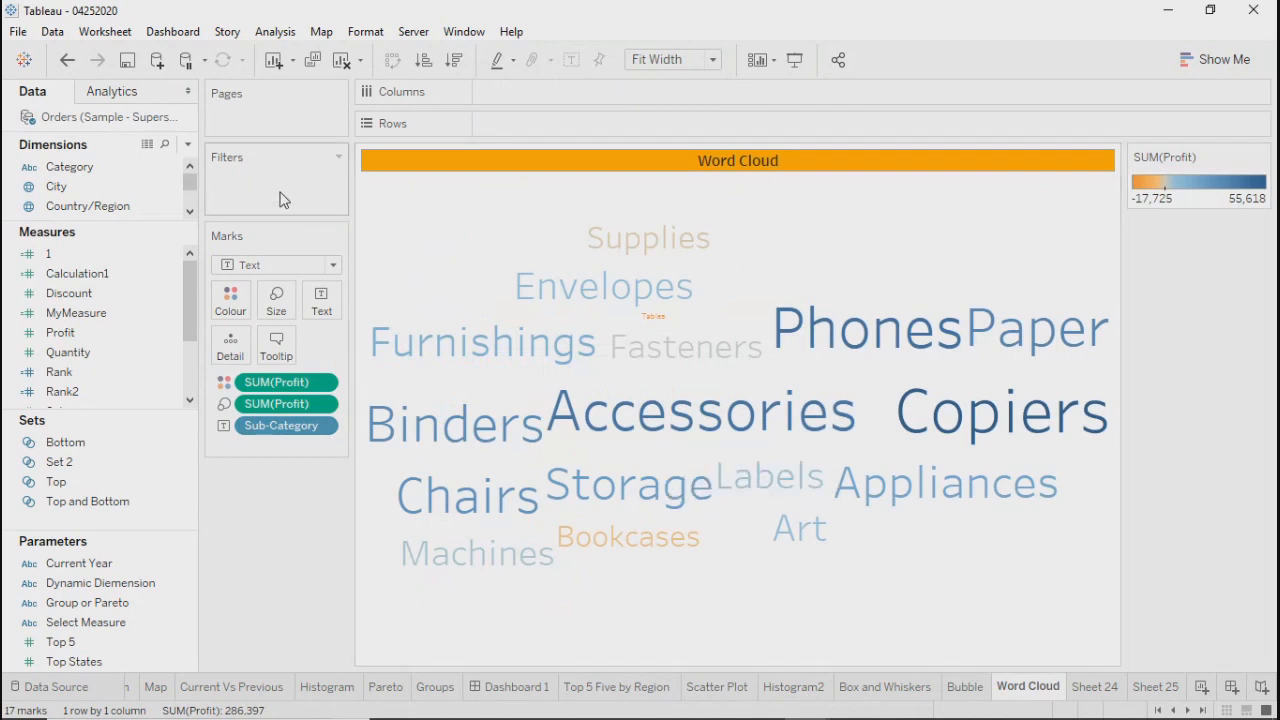
mouse_move(547, 589)
Apply the Category filter on the Top 5 Five by Region sheet to all worksheets using this data source
left_click(598, 687)
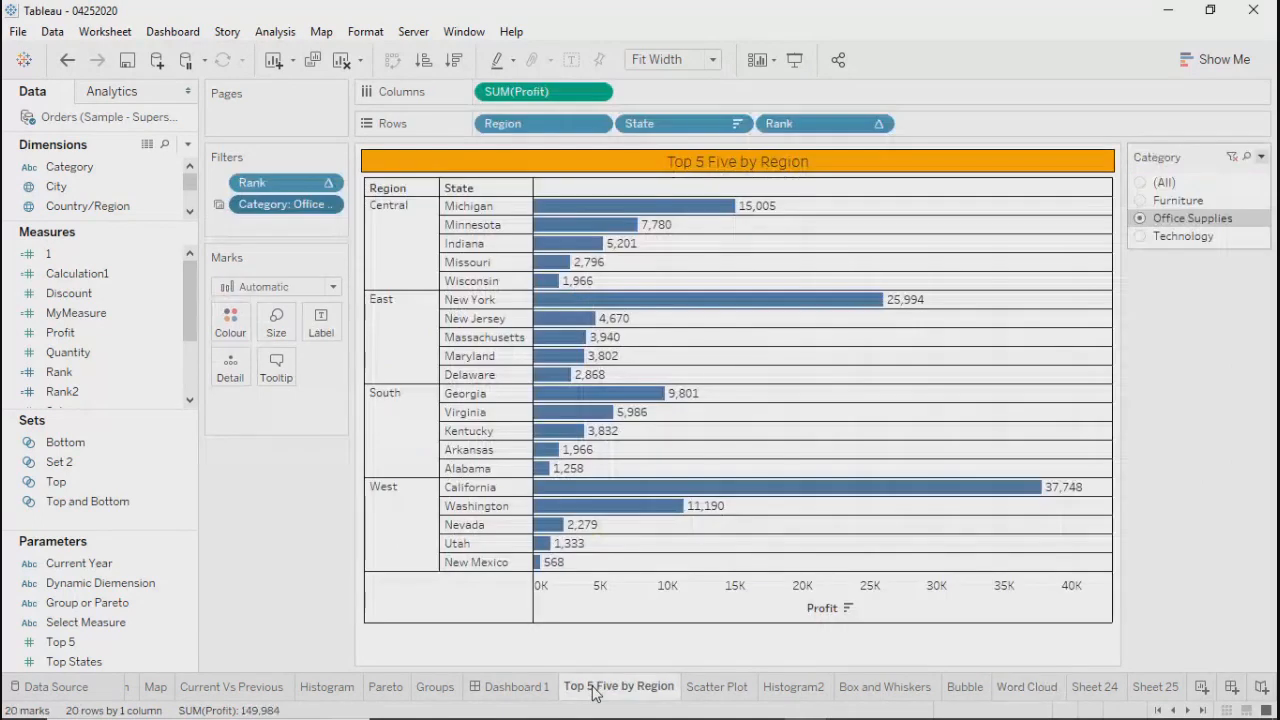
left_click(1261, 157)
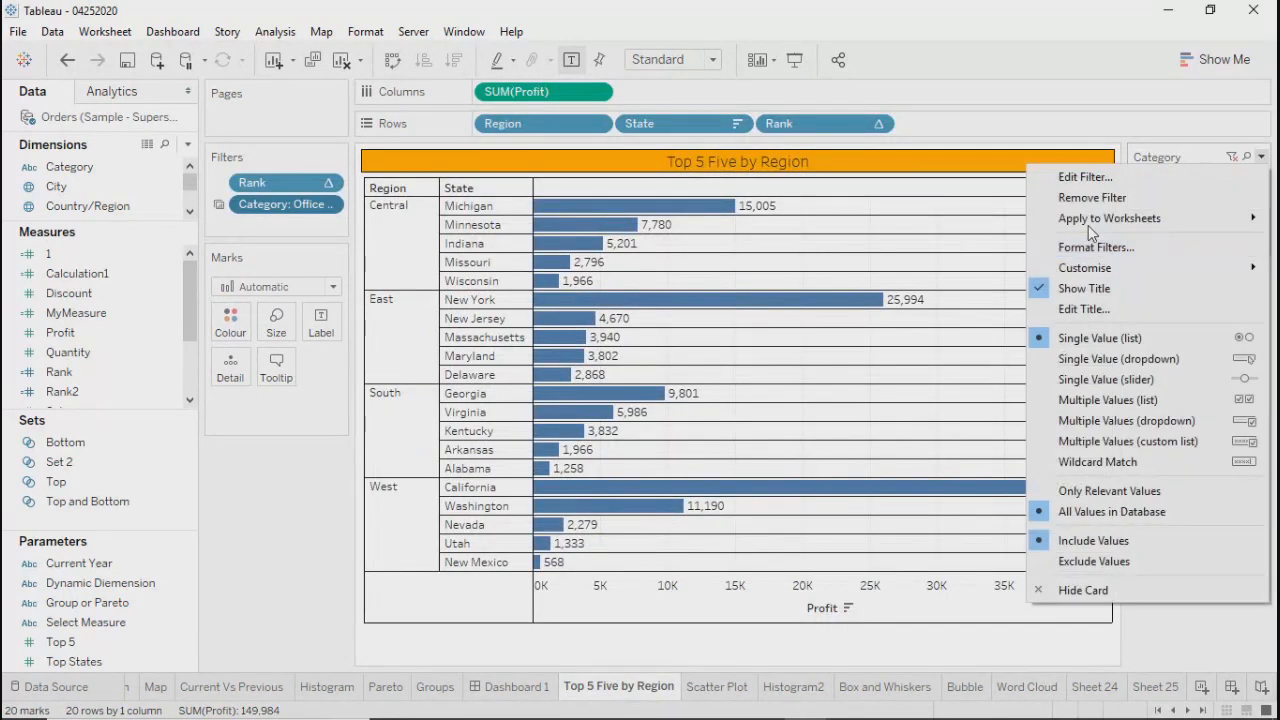
mouse_move(1088, 219)
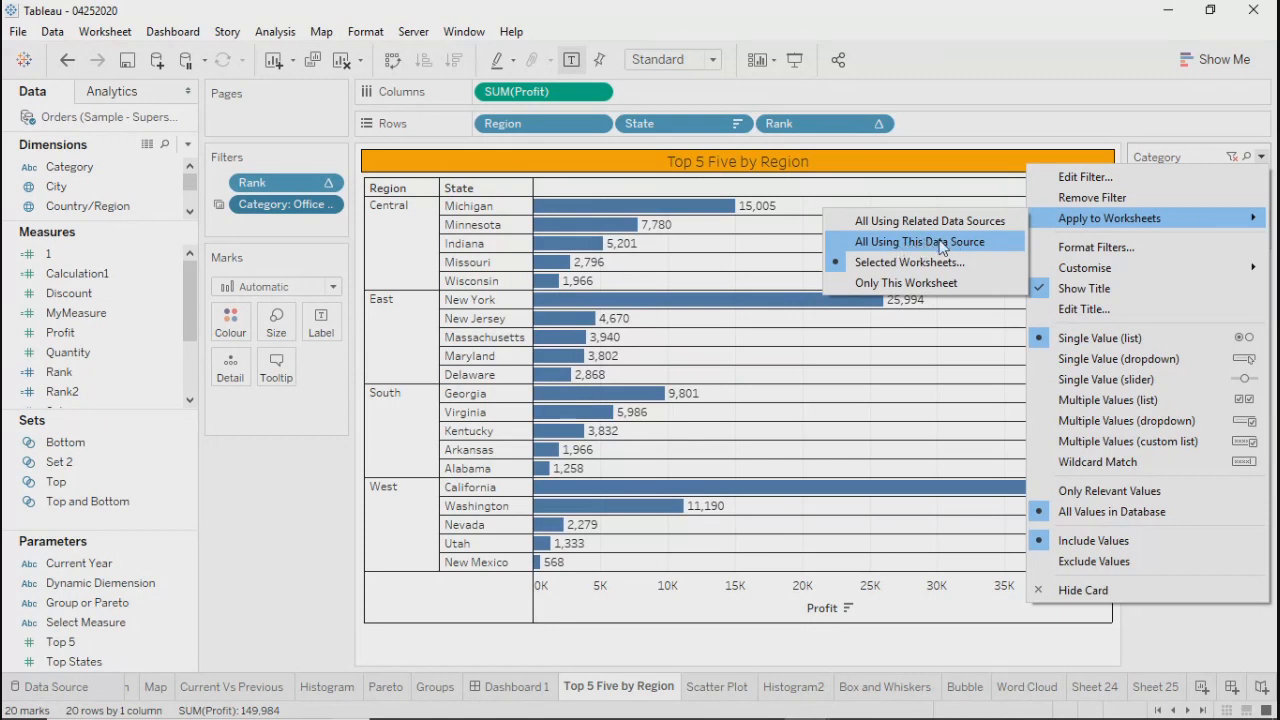
left_click(940, 247)
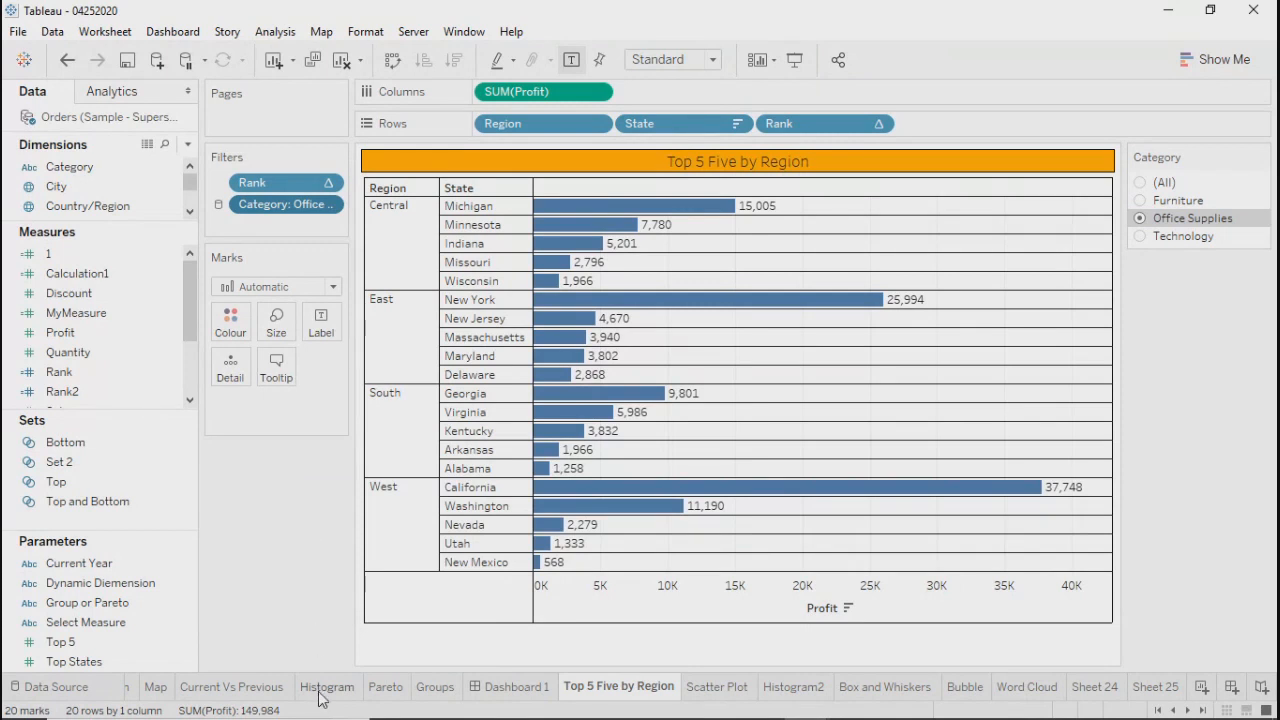
Check the Category filter on the Histogram, Pareto, Groups, Top 5 Five by Region, Scatter Plot, Histogram2 and Box and Whiskers sheets
mouse_move(320, 698)
left_click(327, 687)
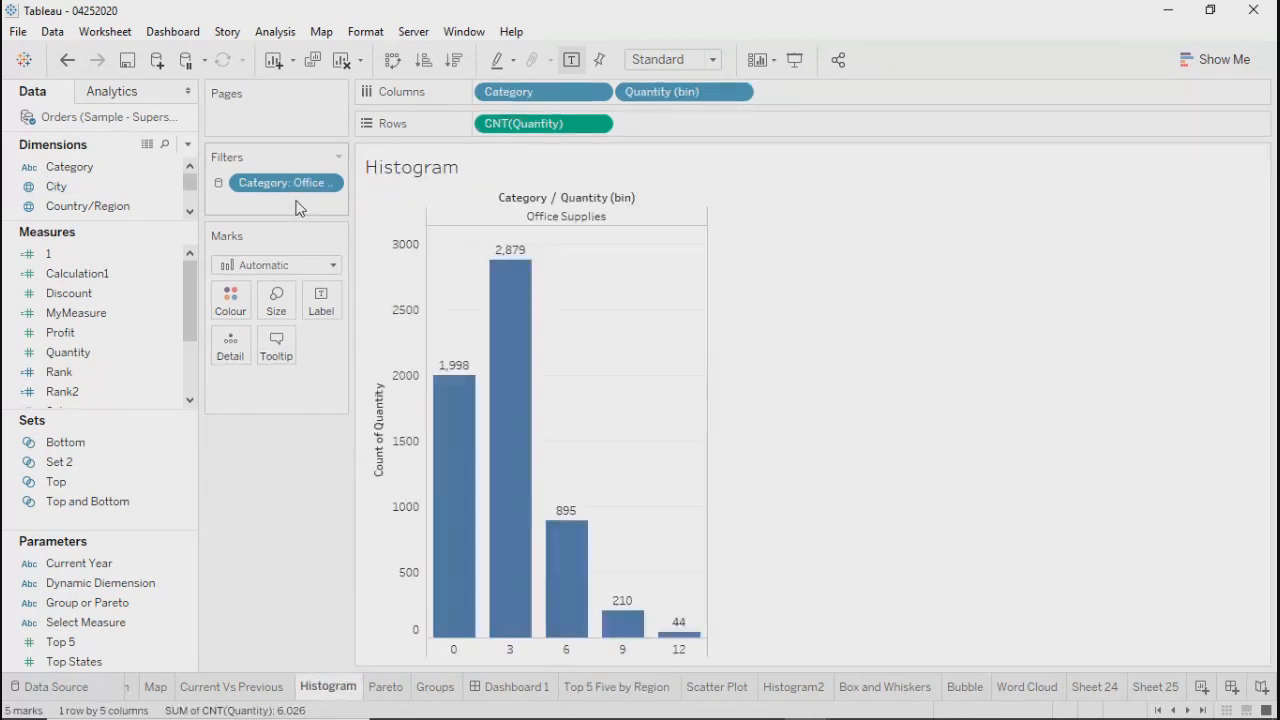
left_click(386, 688)
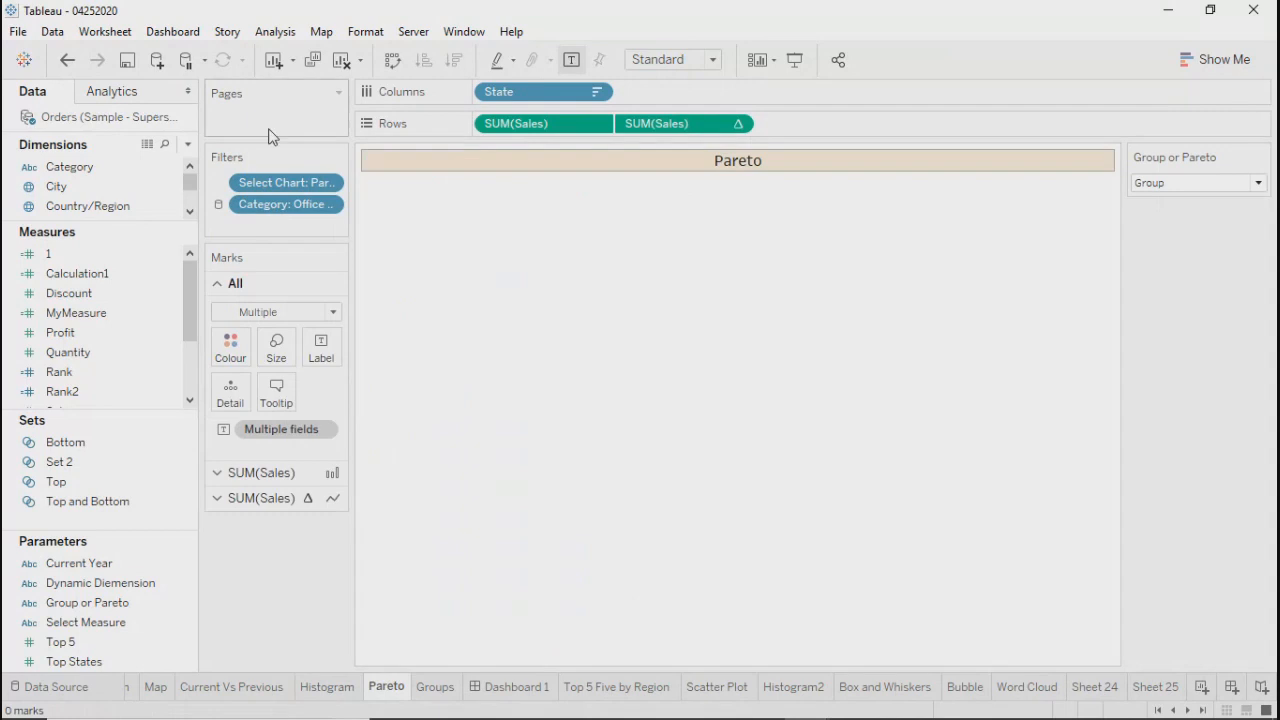
left_click(435, 687)
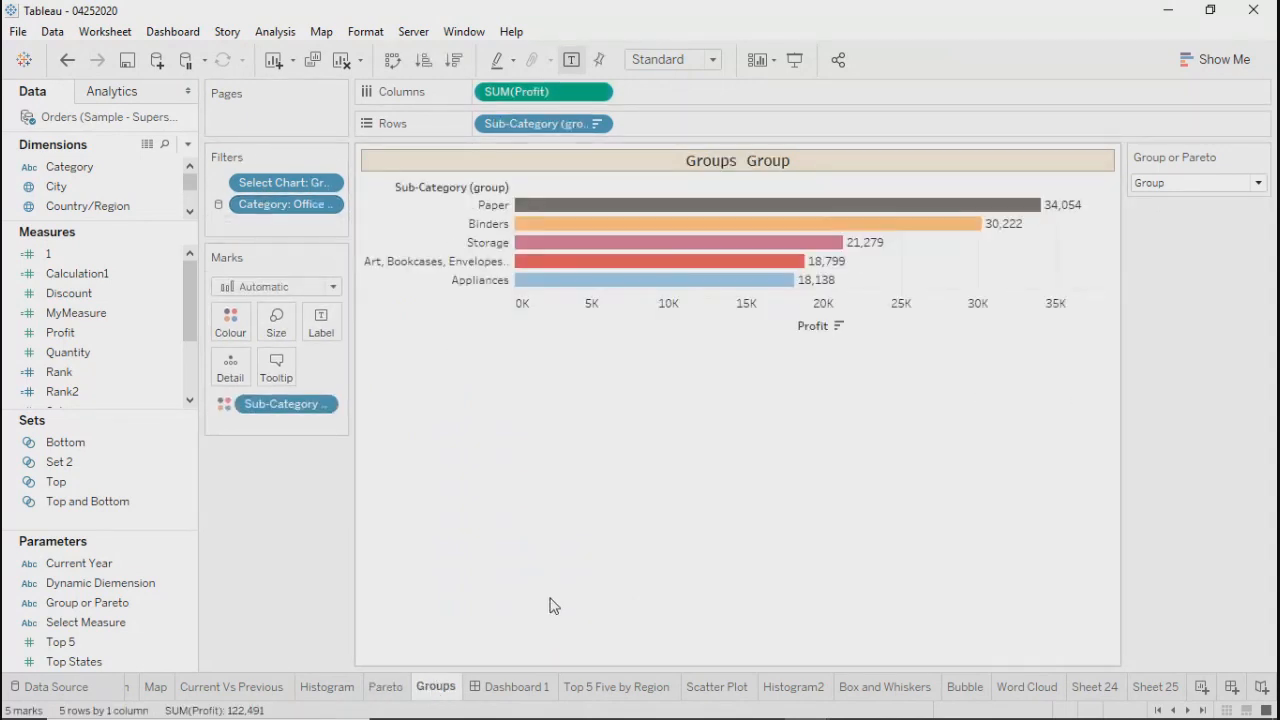
left_click(604, 687)
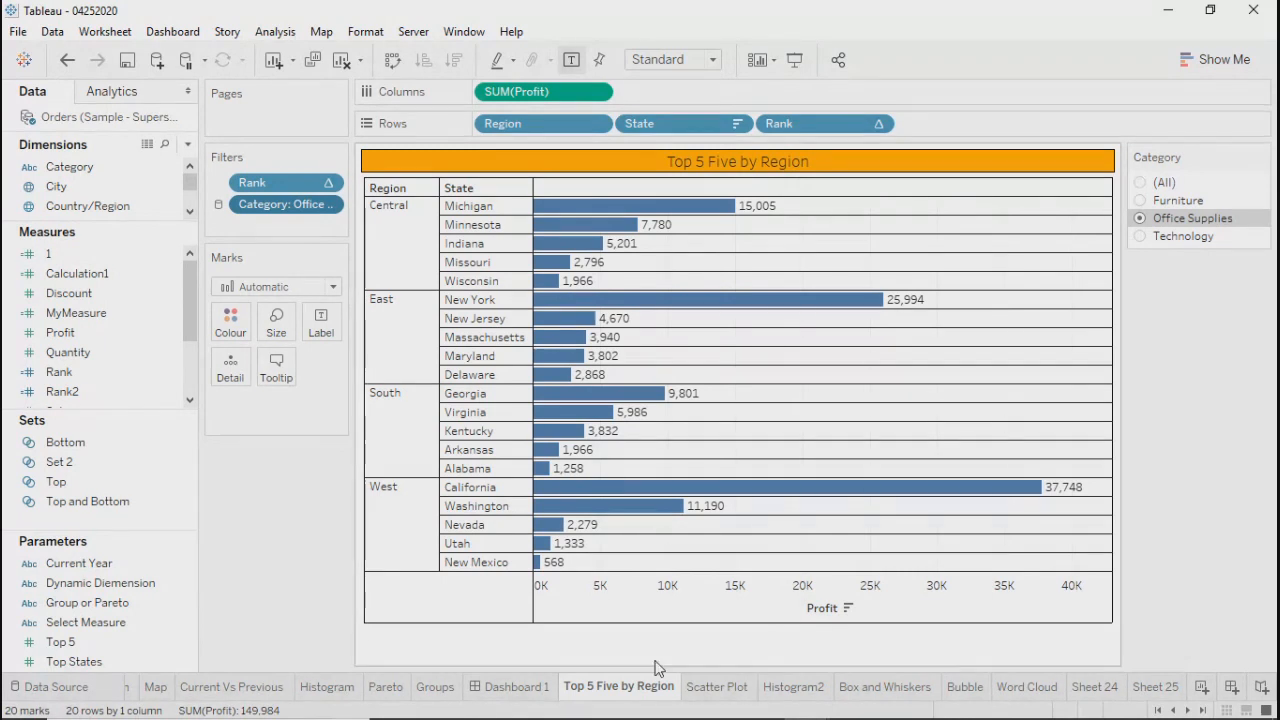
left_click(724, 688)
left_click(791, 688)
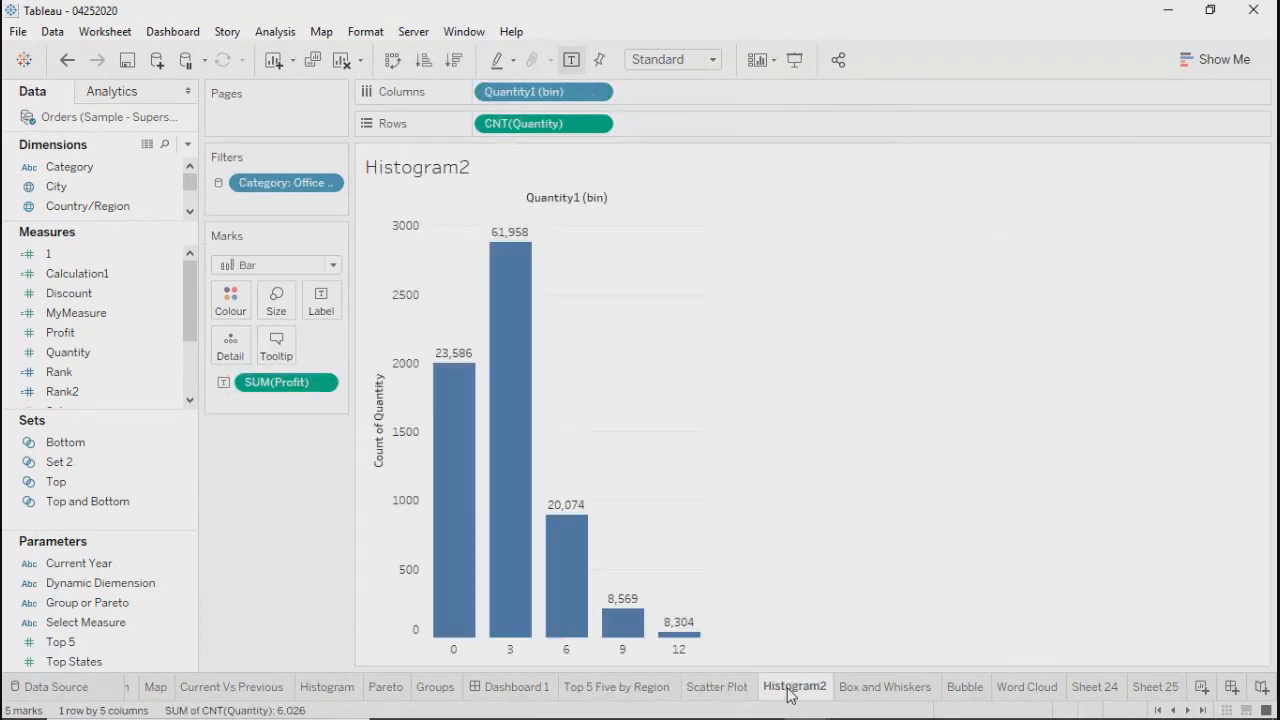
mouse_move(876, 691)
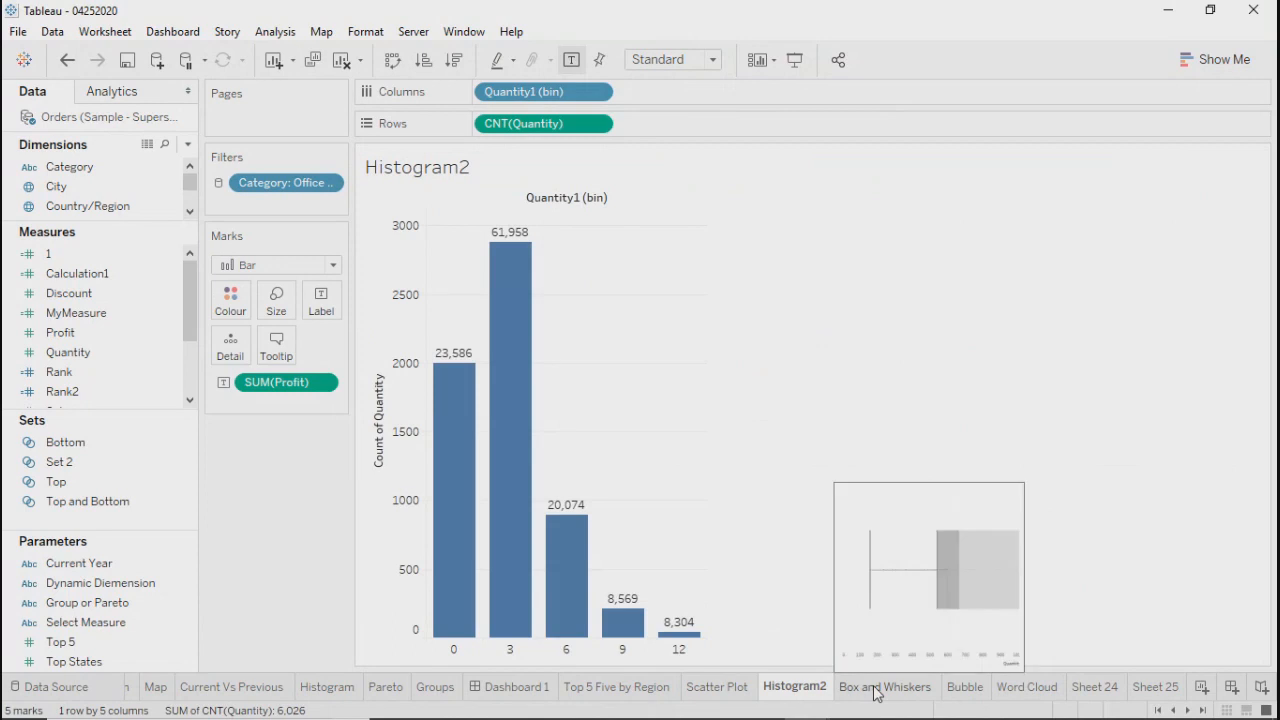
left_click(897, 692)
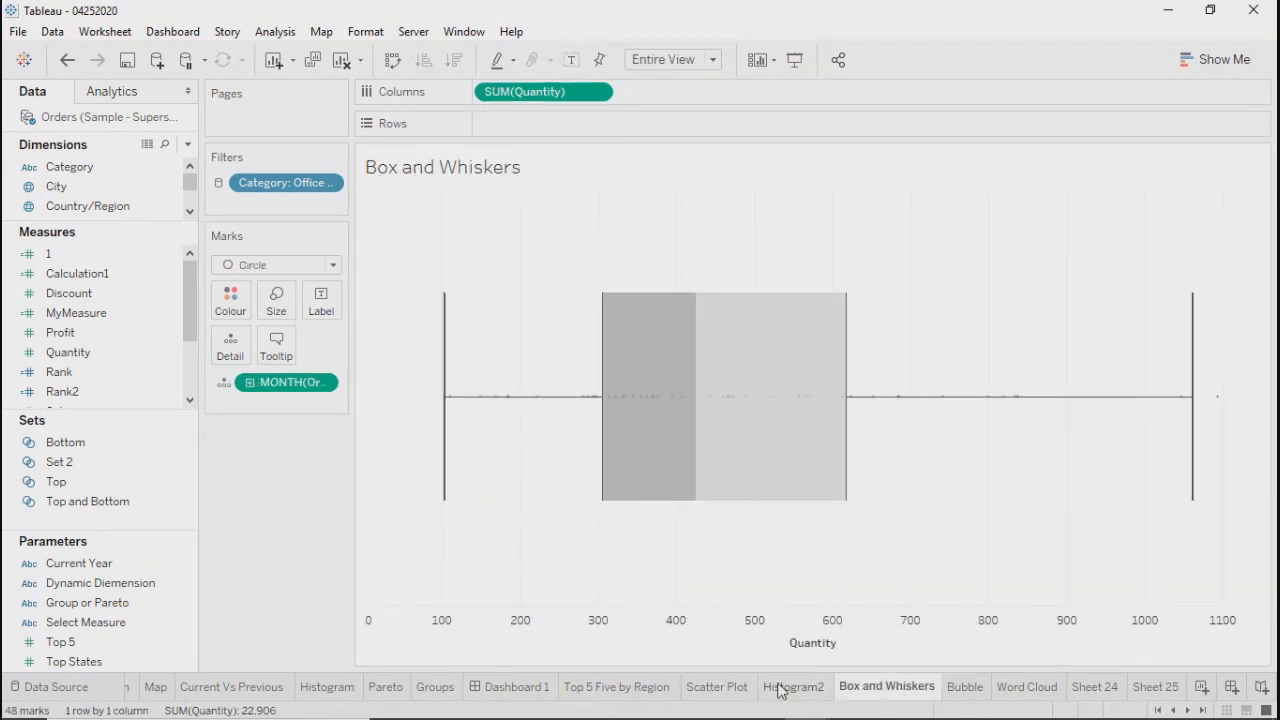
Check the Category filter on the Histogram2 sheet and preview the Scatter Plot sheet
mouse_move(781, 690)
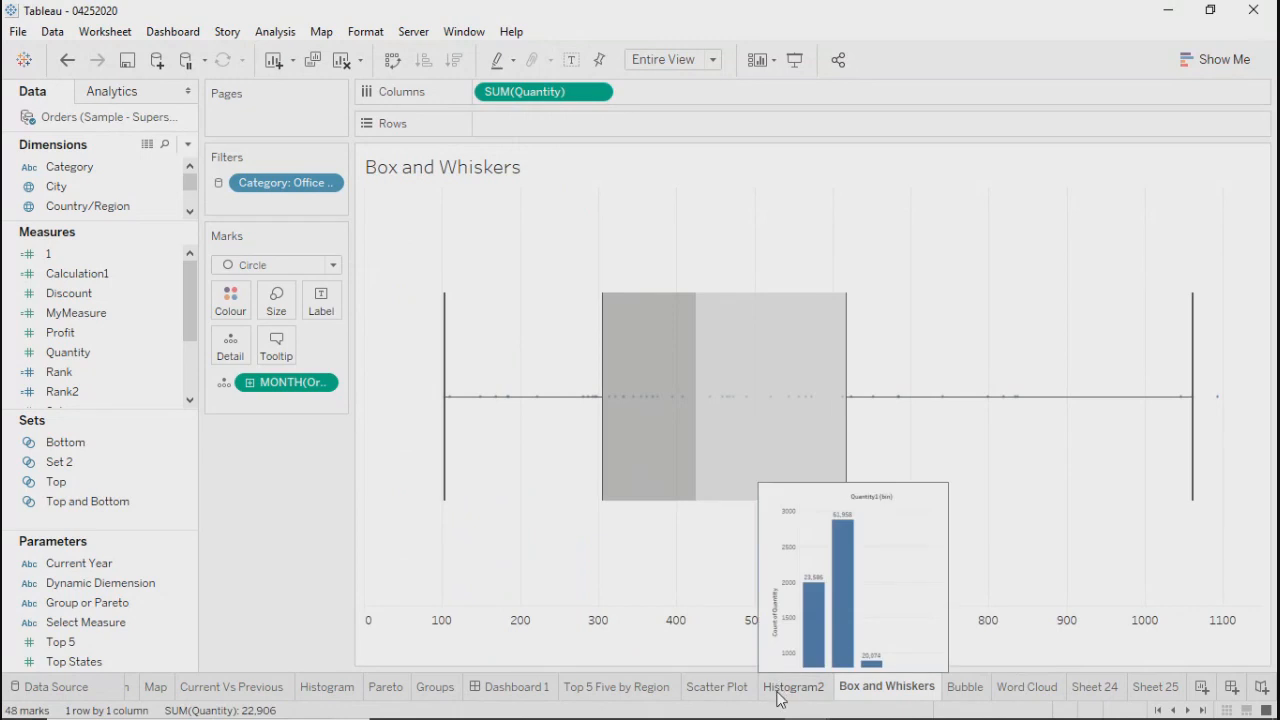
left_click(782, 692)
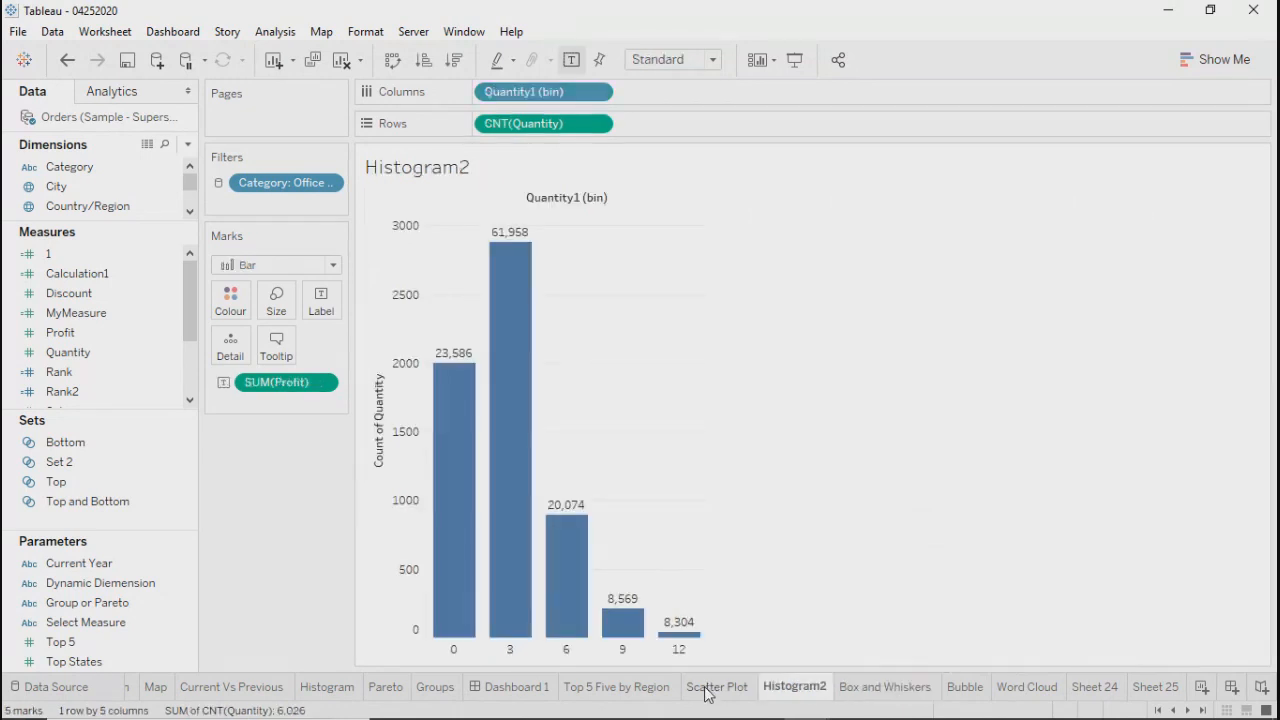
mouse_move(706, 697)
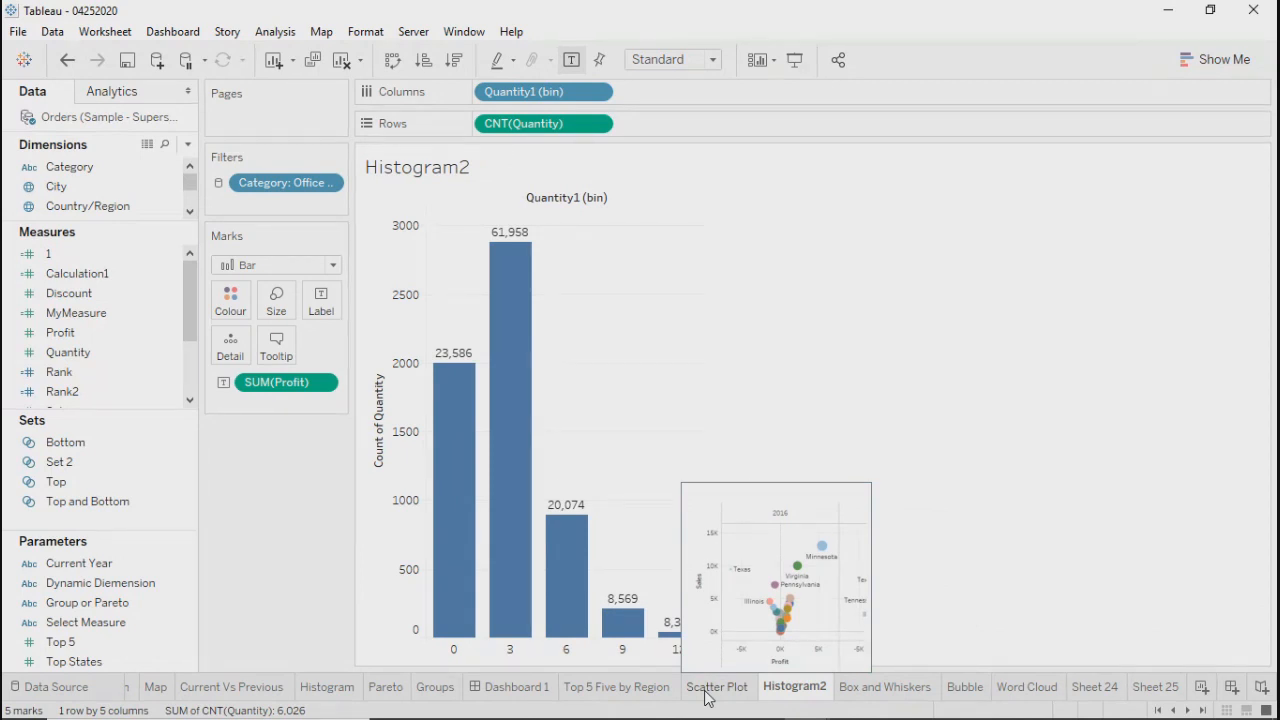
Restrict the Category filter on the Top 5 Five by Region sheet to only this worksheet
left_click(624, 687)
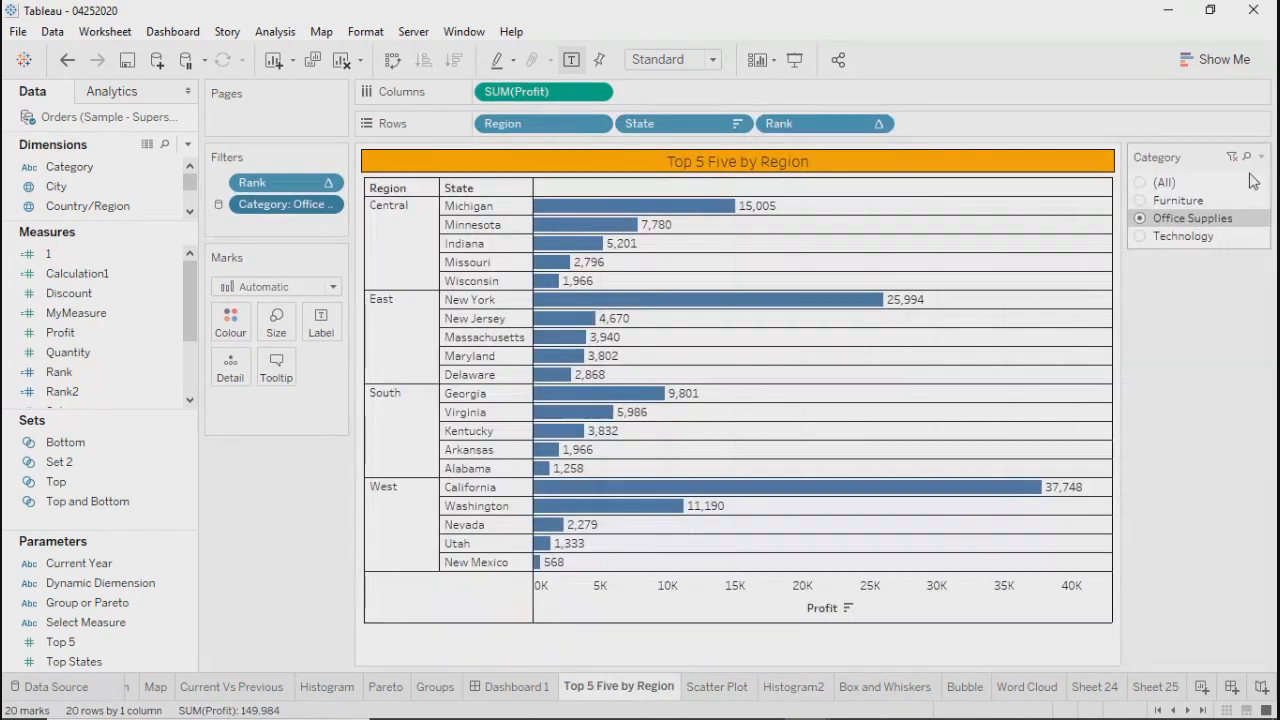
left_click(1262, 157)
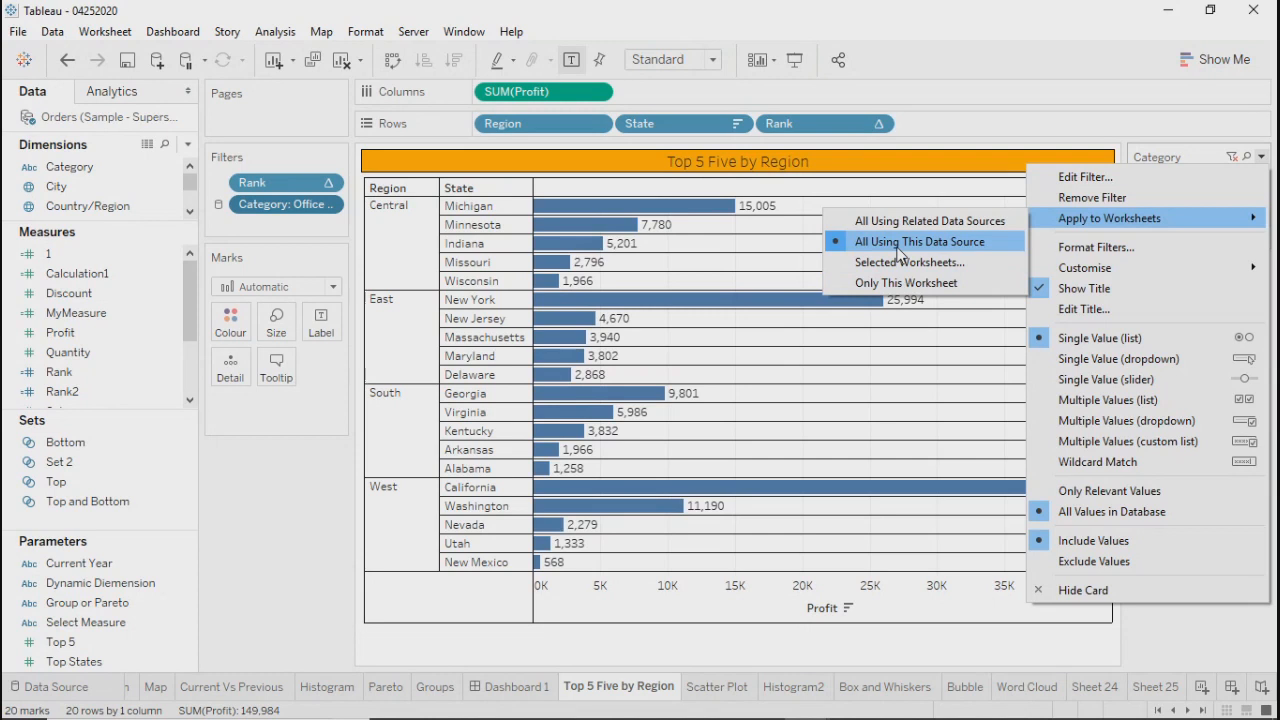
left_click(869, 281)
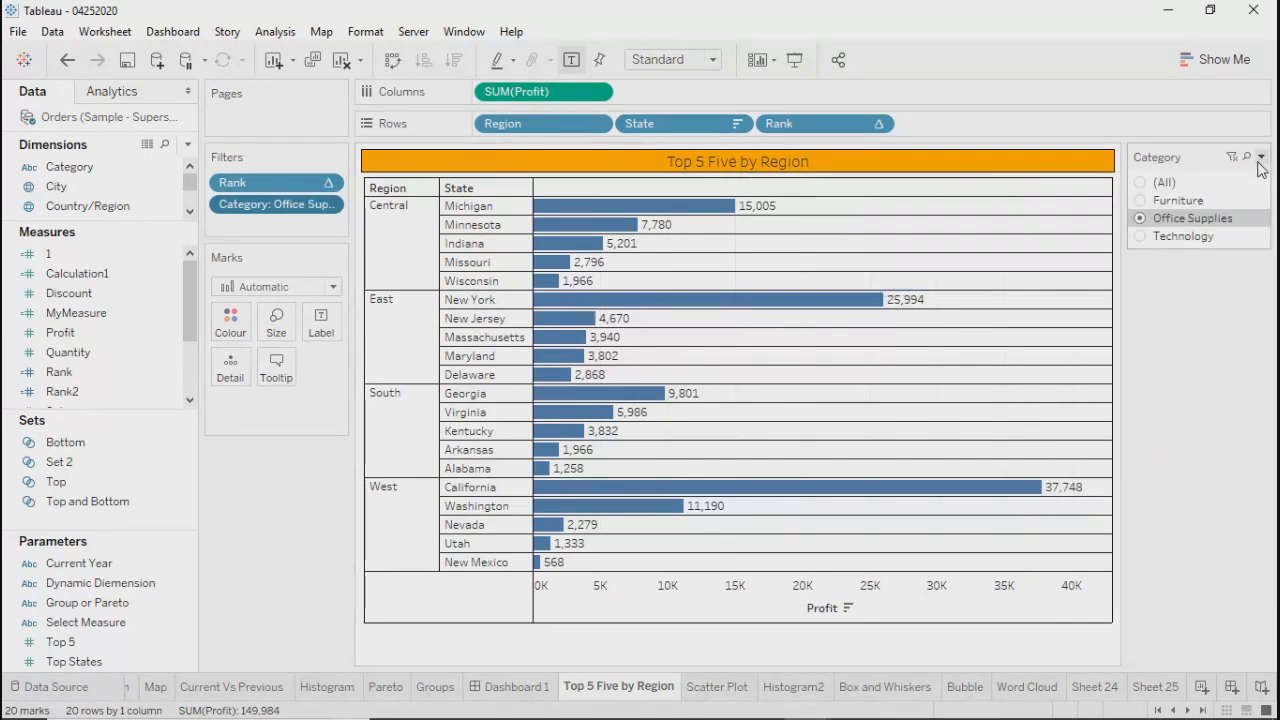
Review the Category filter's worksheet scope options and look over the connection types on the start page
left_click(1258, 163)
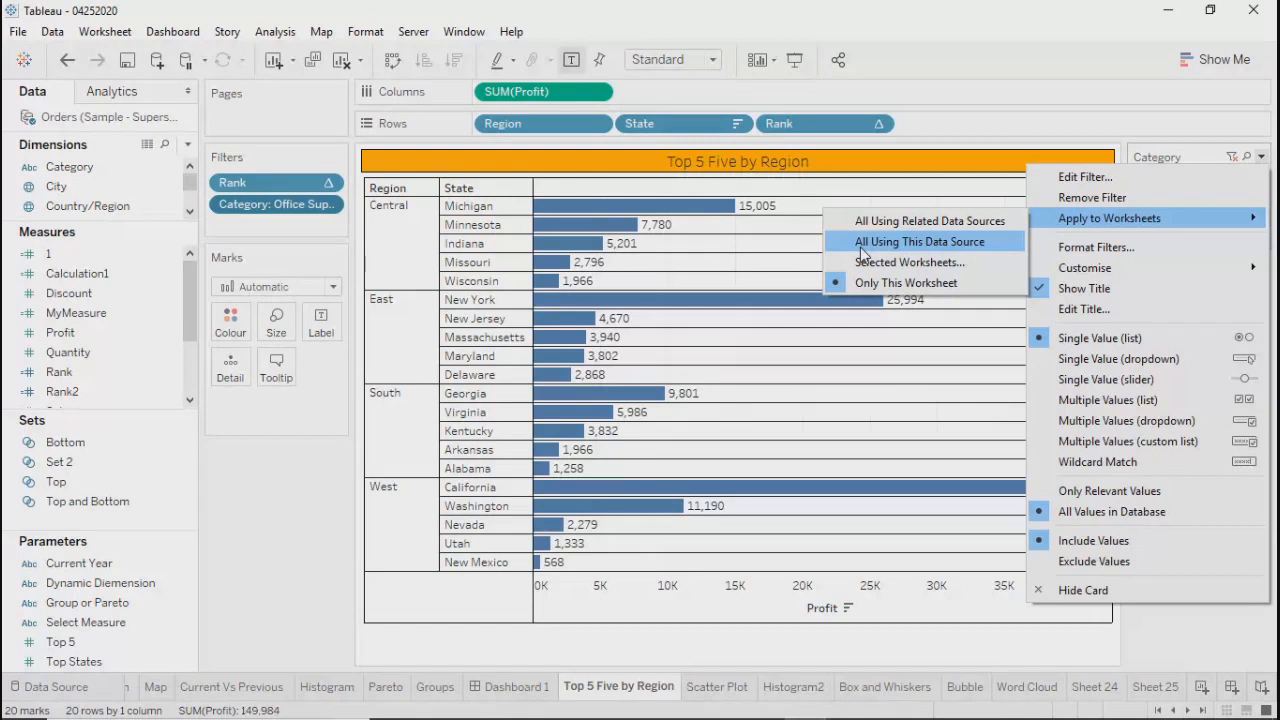
left_click(862, 248)
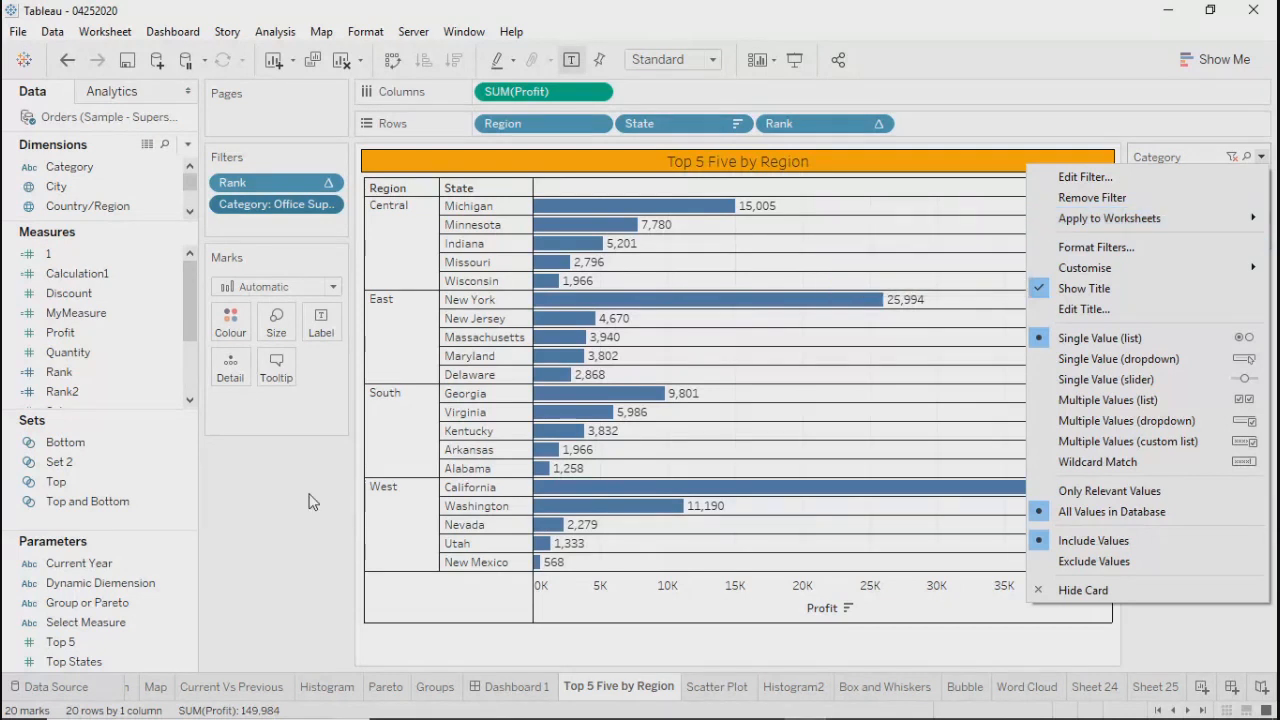
left_click(24, 59)
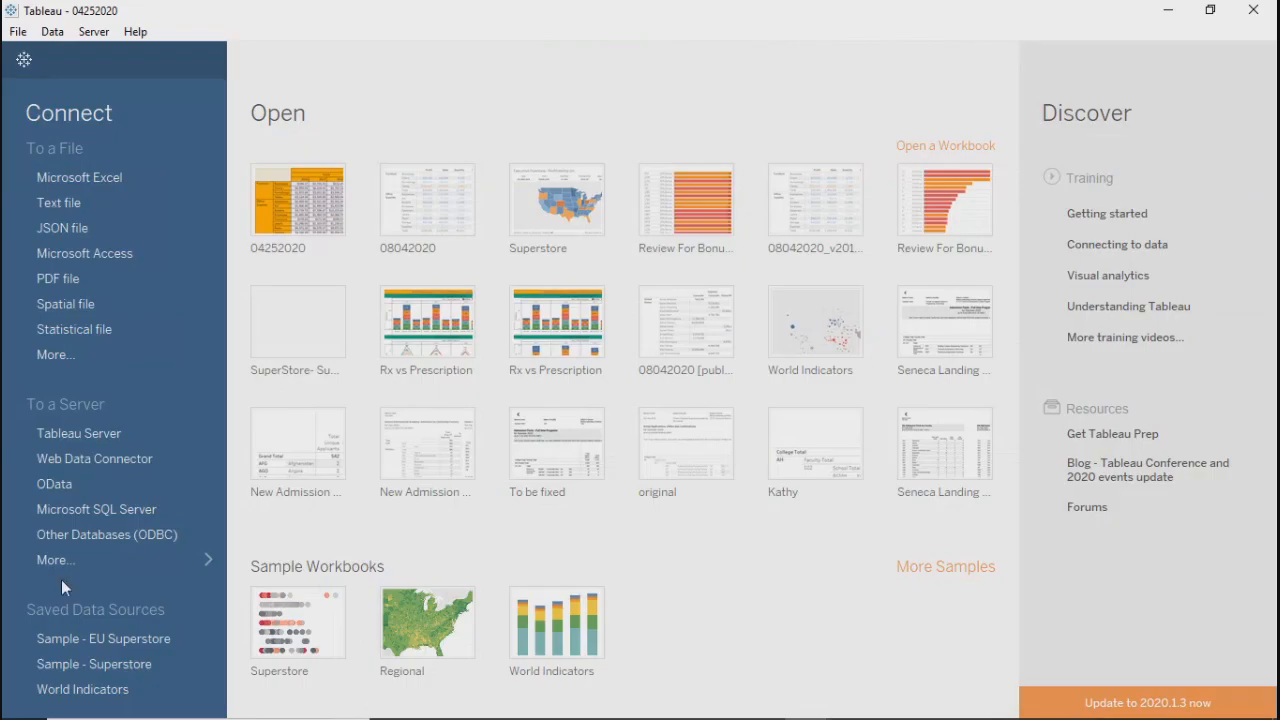
left_click(24, 60)
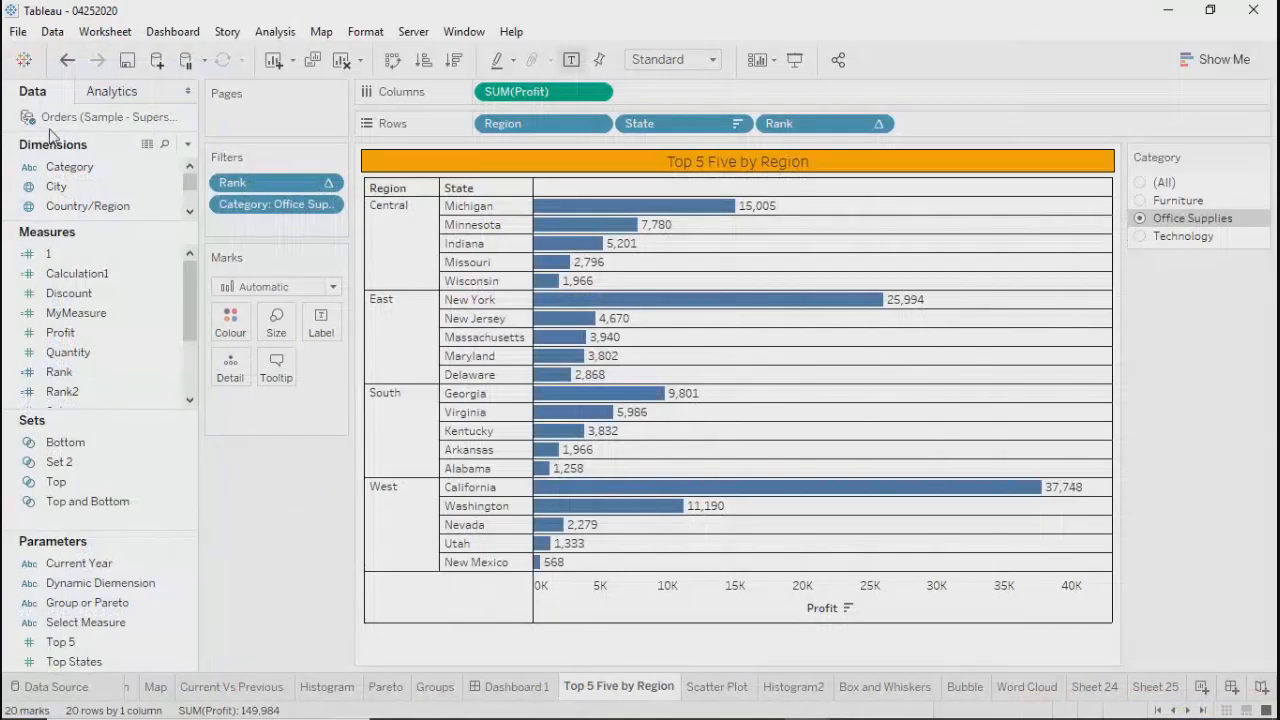
Inspect the Orders (Sample - Superstore) data source, look at Current Vs Previous, and review the connection types that can be added
right_click(64, 117)
left_click(122, 128)
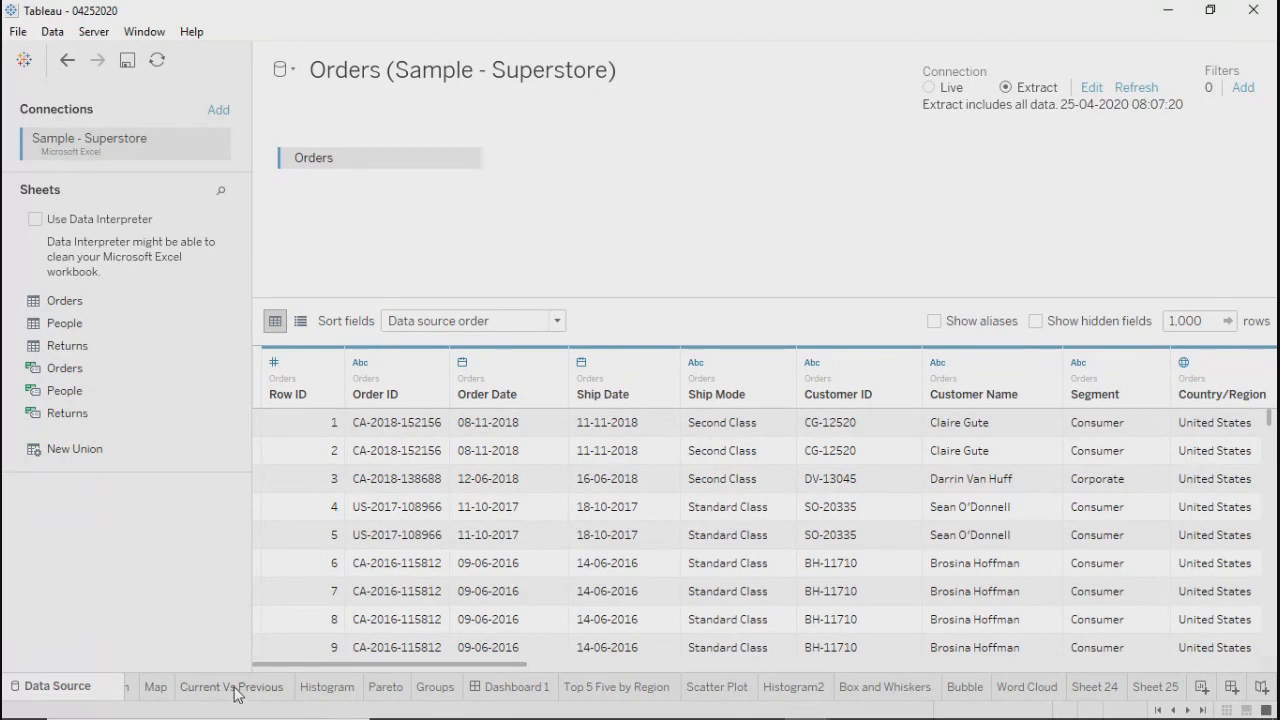
mouse_move(236, 696)
left_click(236, 690)
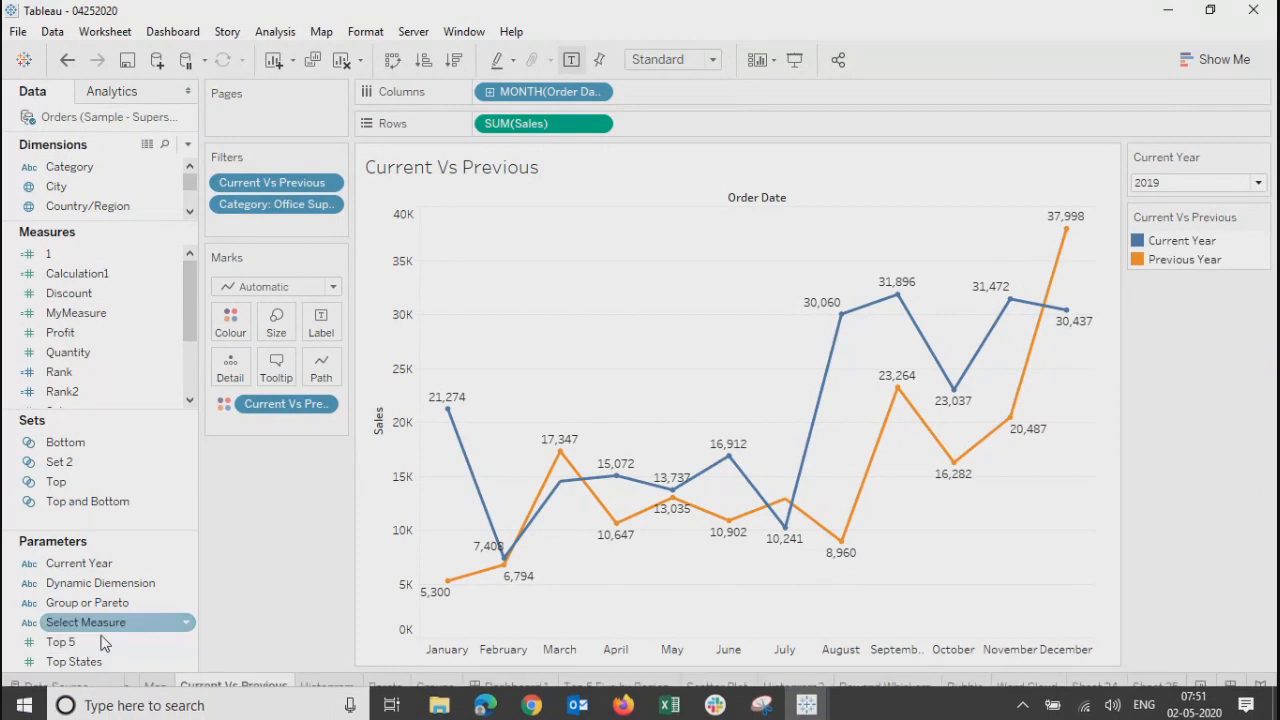
left_click(55, 687)
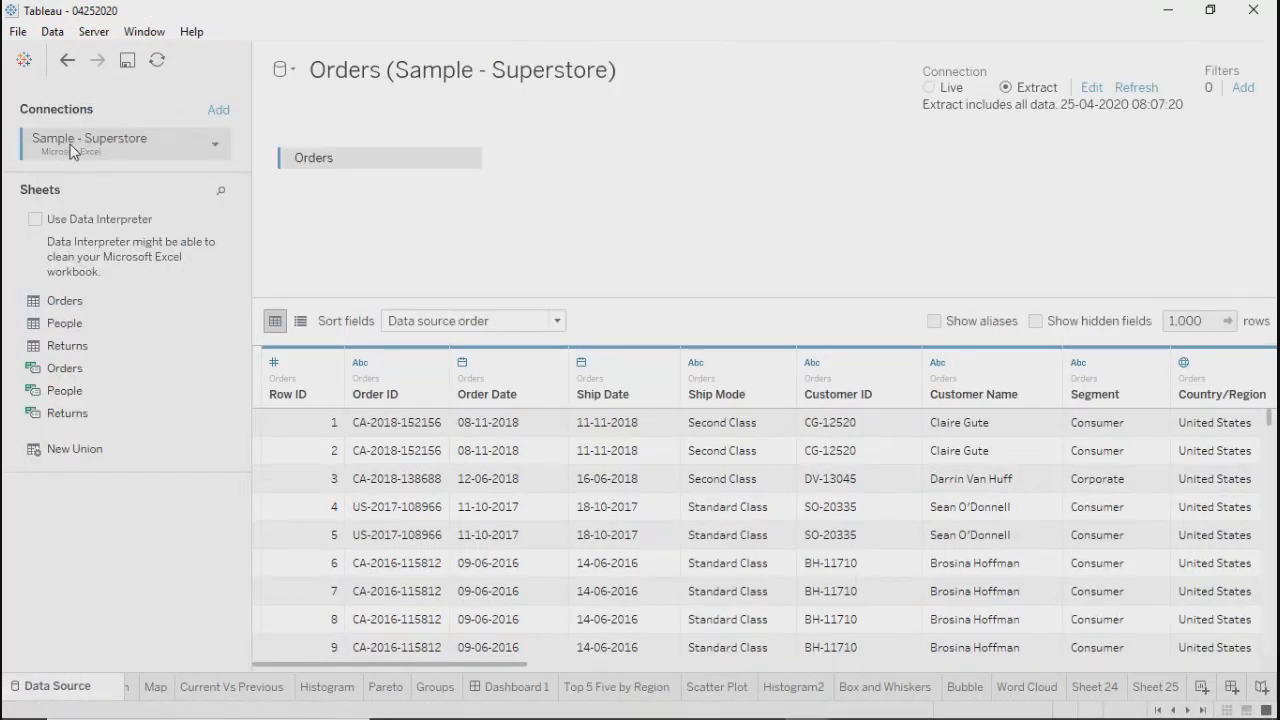
left_click(219, 112)
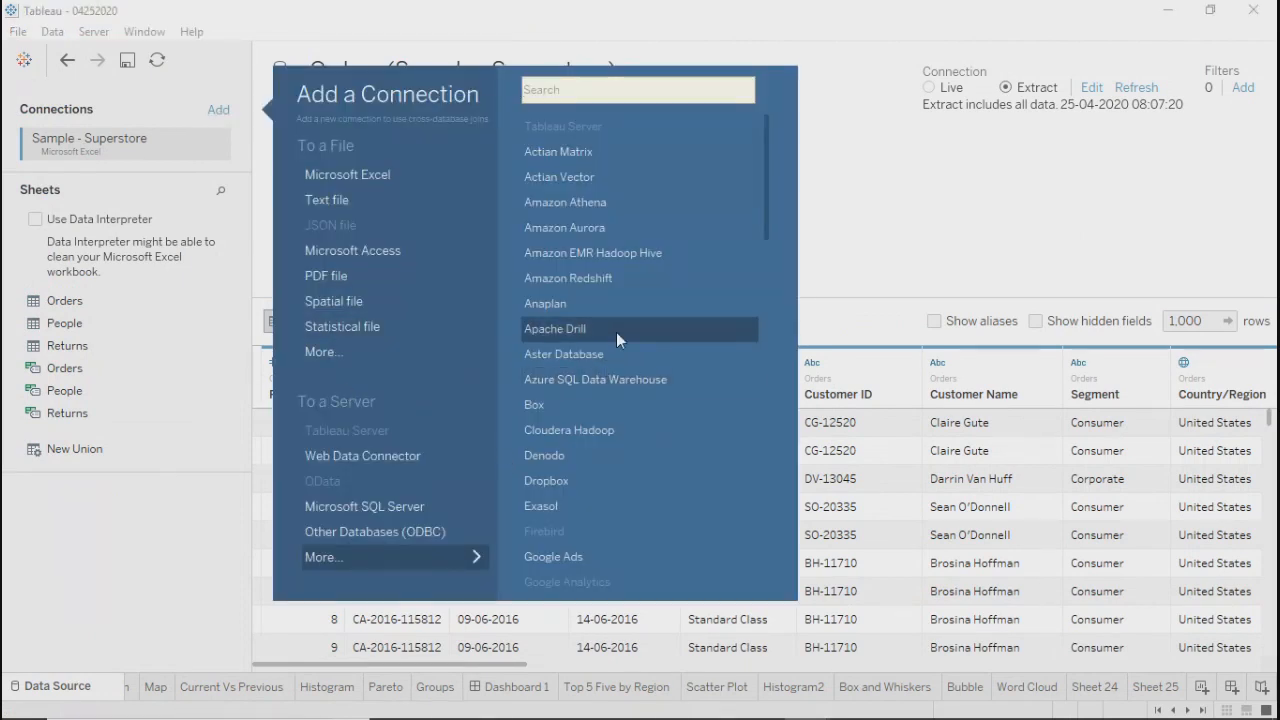
left_click(880, 254)
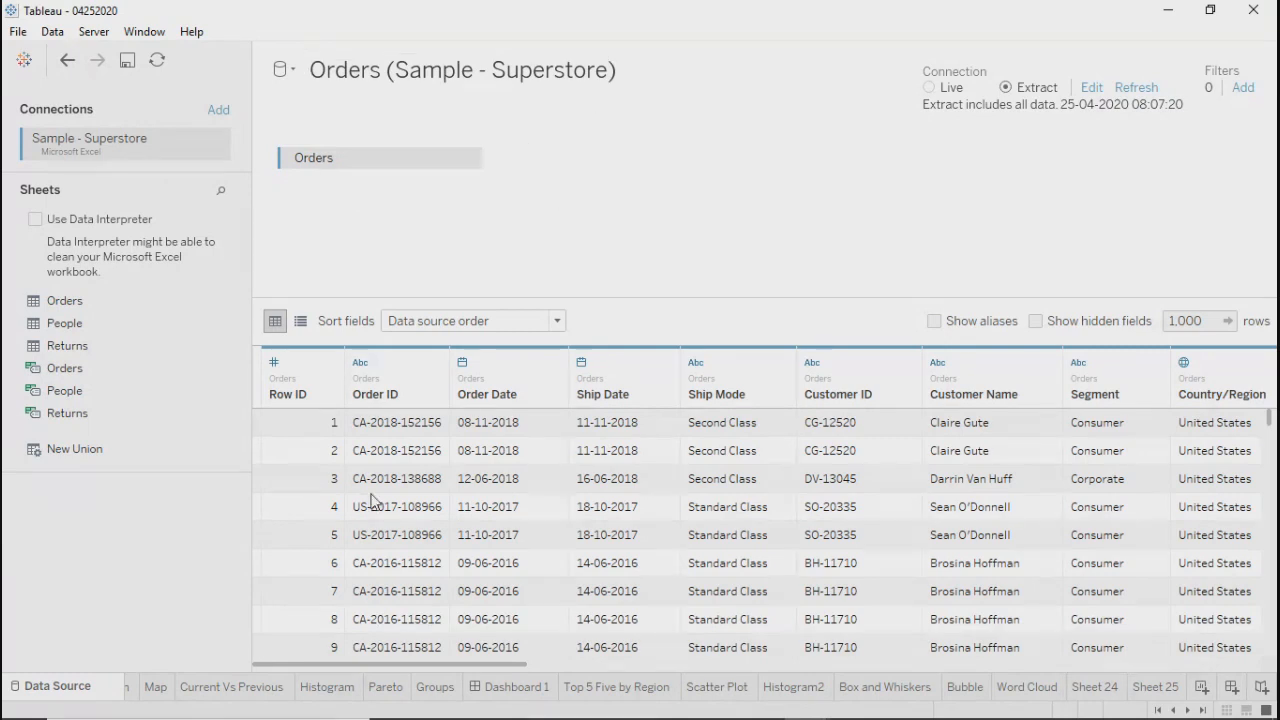
Check the data source used by the Current Vs Previous and Map sheets and review its available commands
left_click(231, 687)
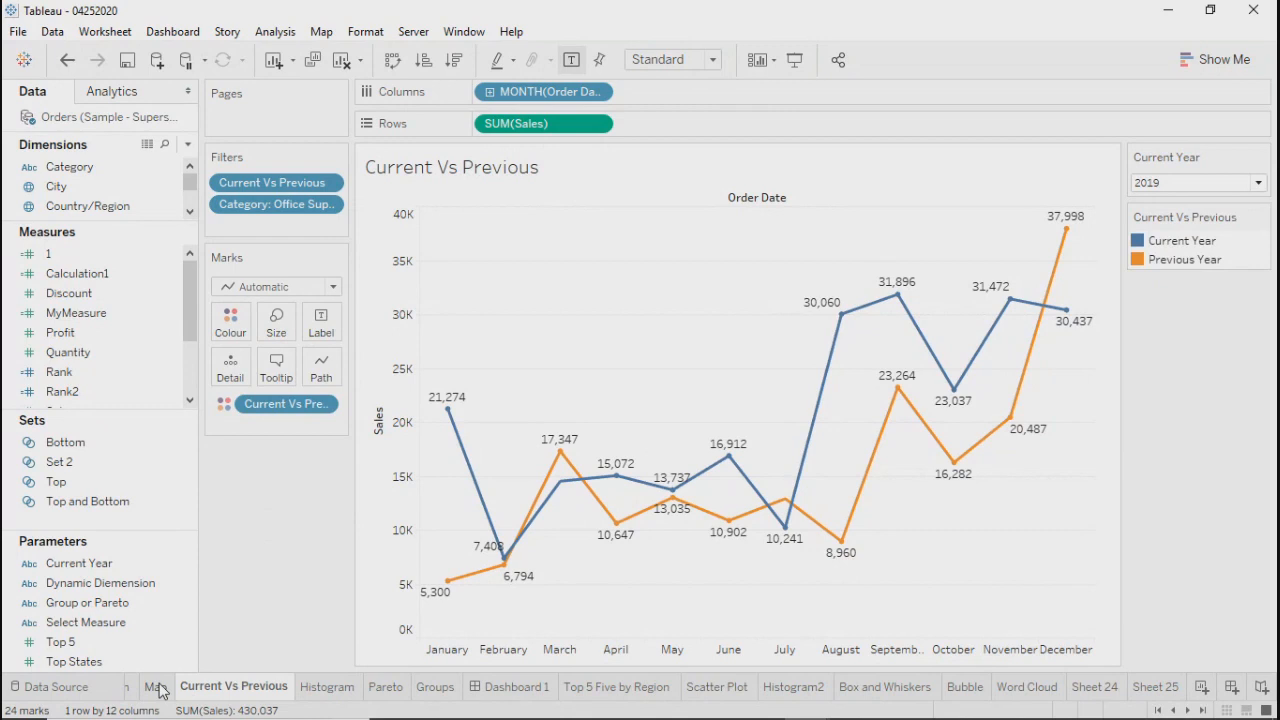
mouse_move(161, 691)
left_click(156, 687)
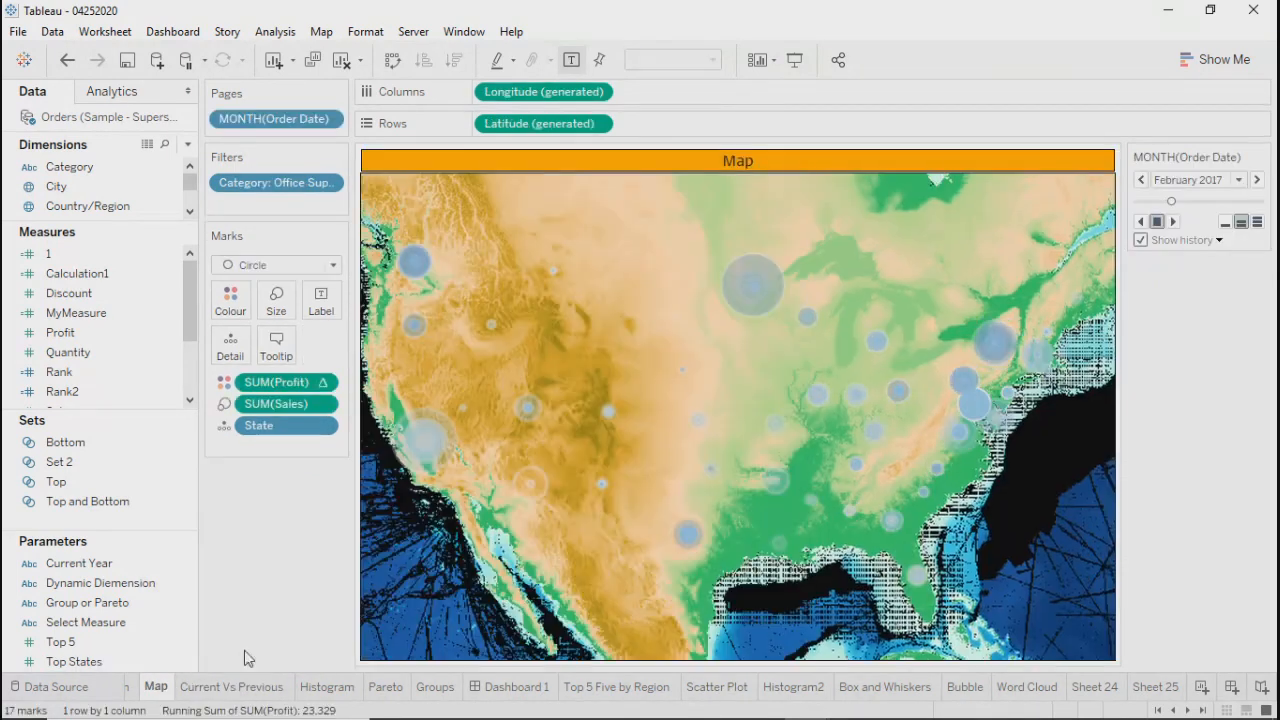
left_click(228, 687)
right_click(110, 122)
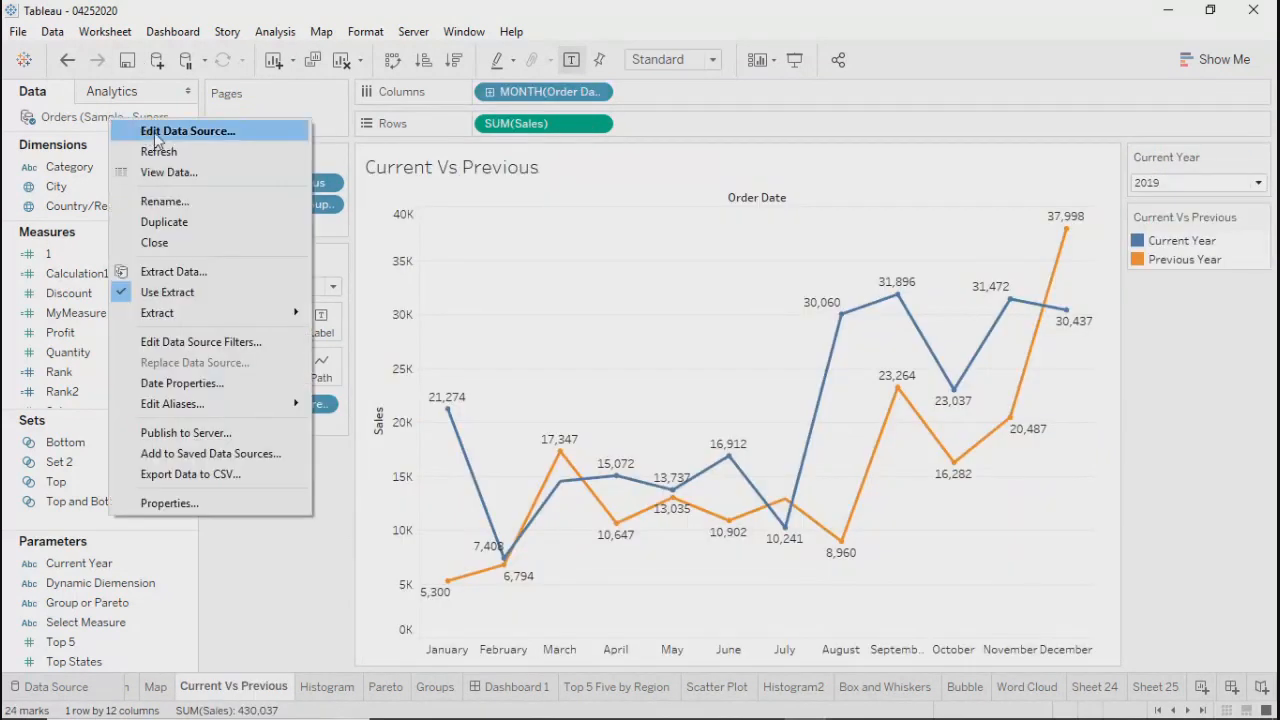
left_click(229, 571)
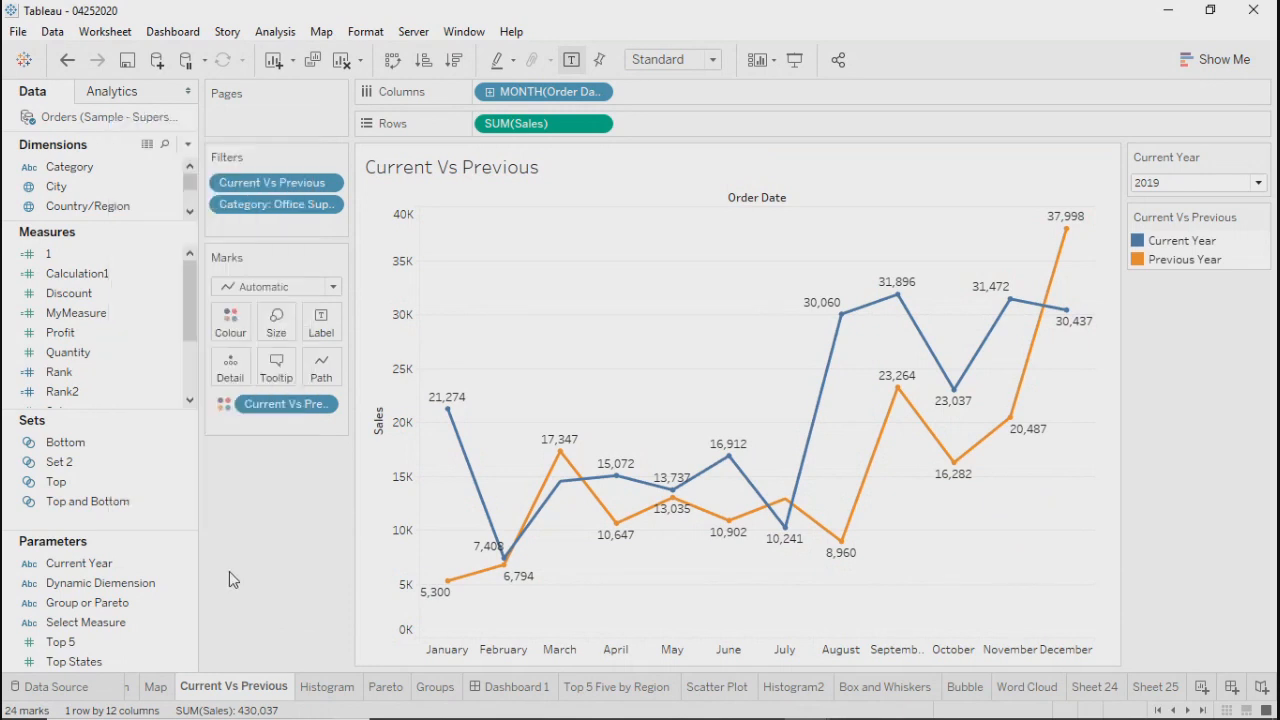
Review the options for adding another connection alongside Sample - Superstore on the data source page
left_click(56, 689)
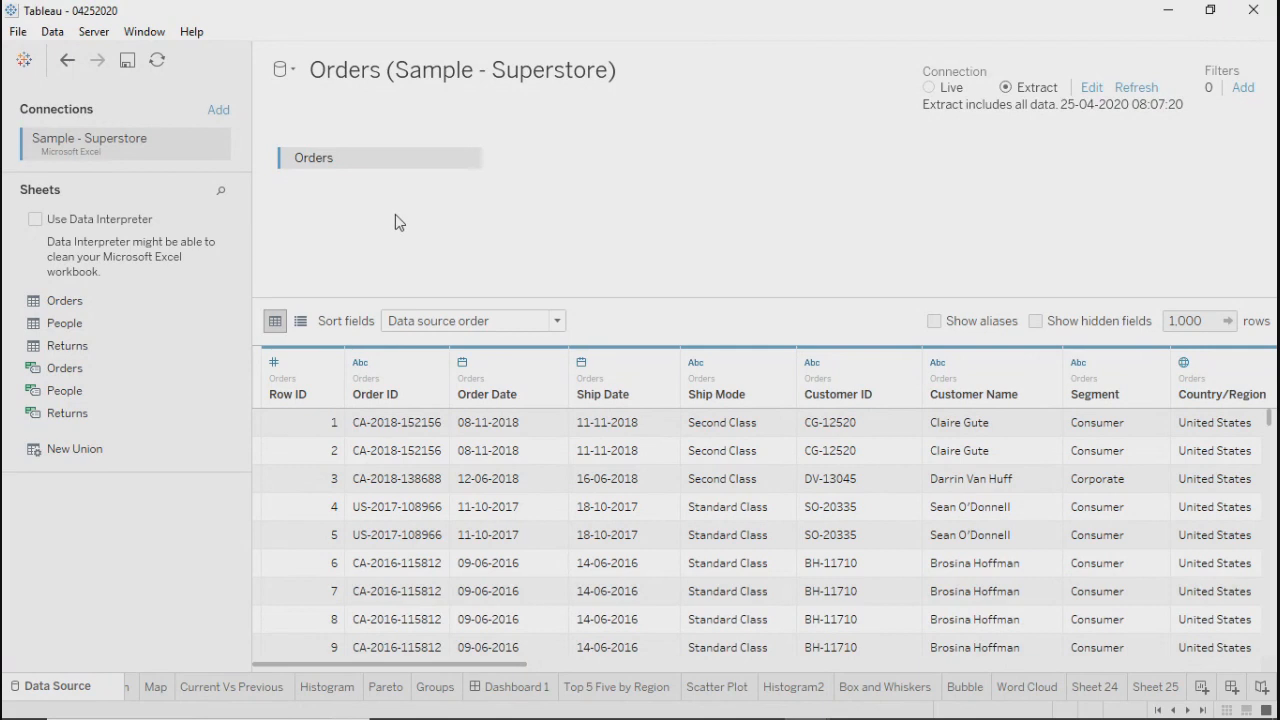
left_click(218, 110)
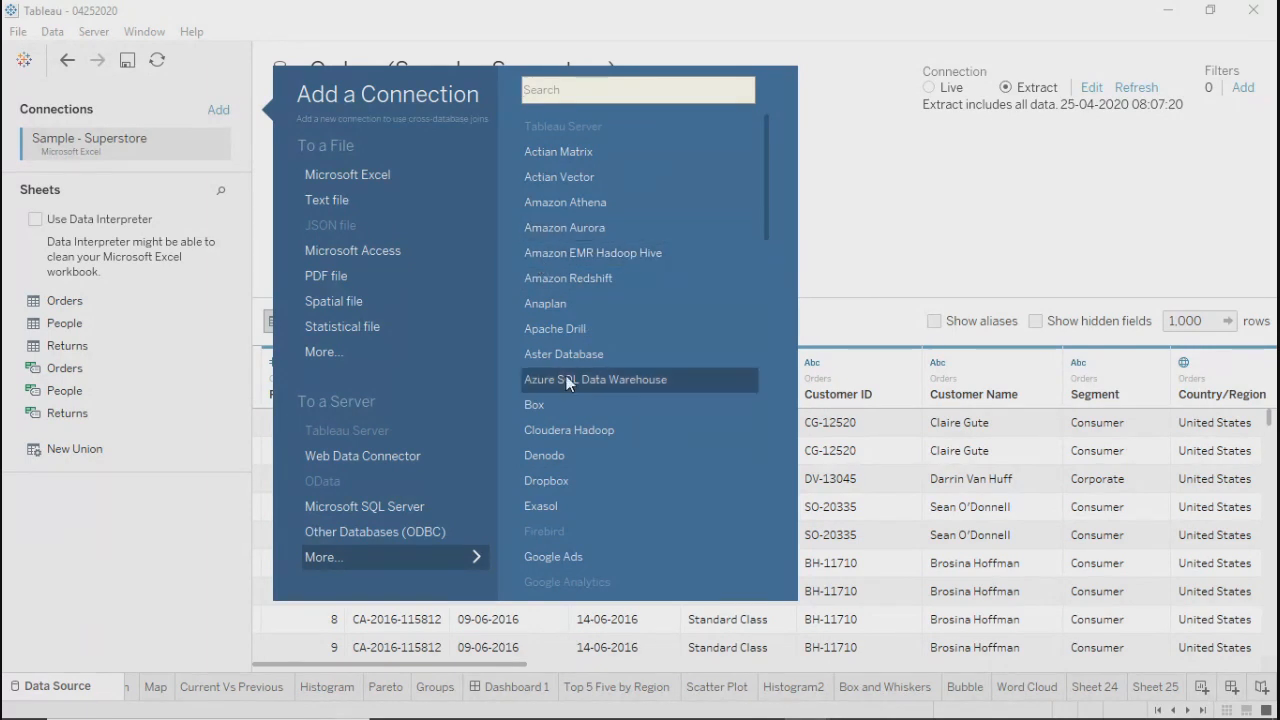
left_click(876, 227)
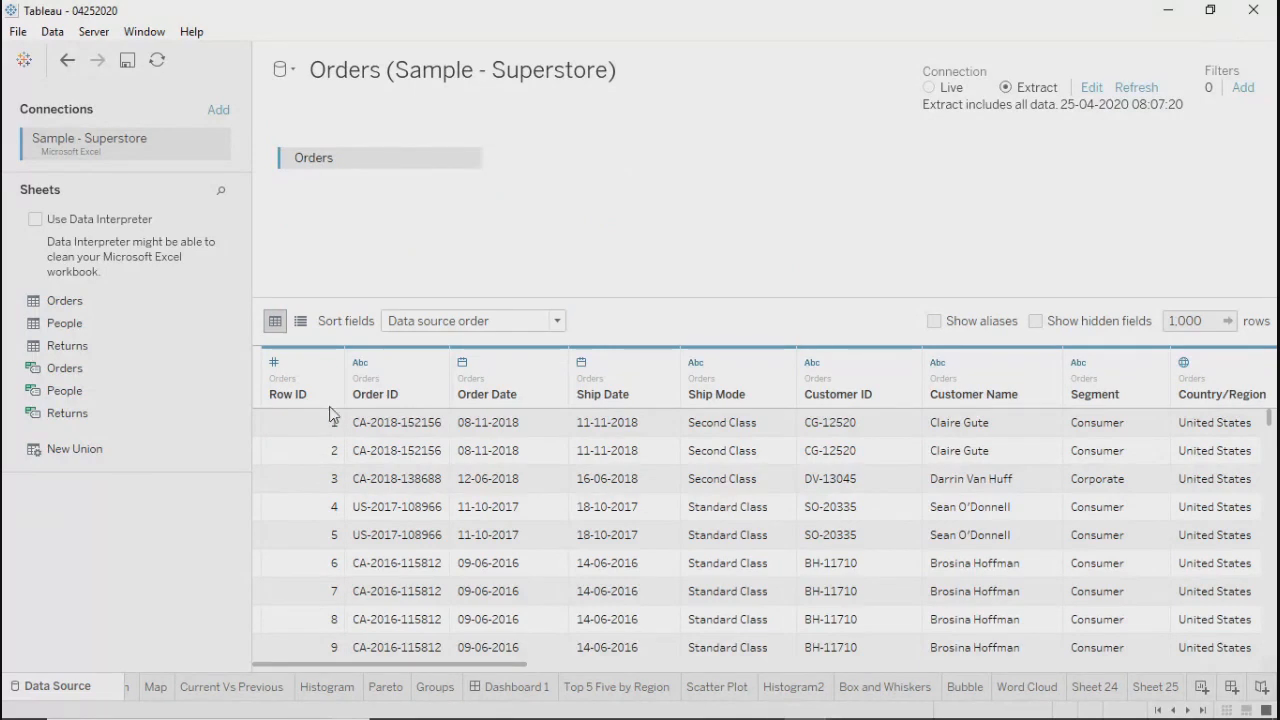
Look through the Current Vs Previous, Histogram and Pareto sheets to compare the data source they use
left_click(200, 688)
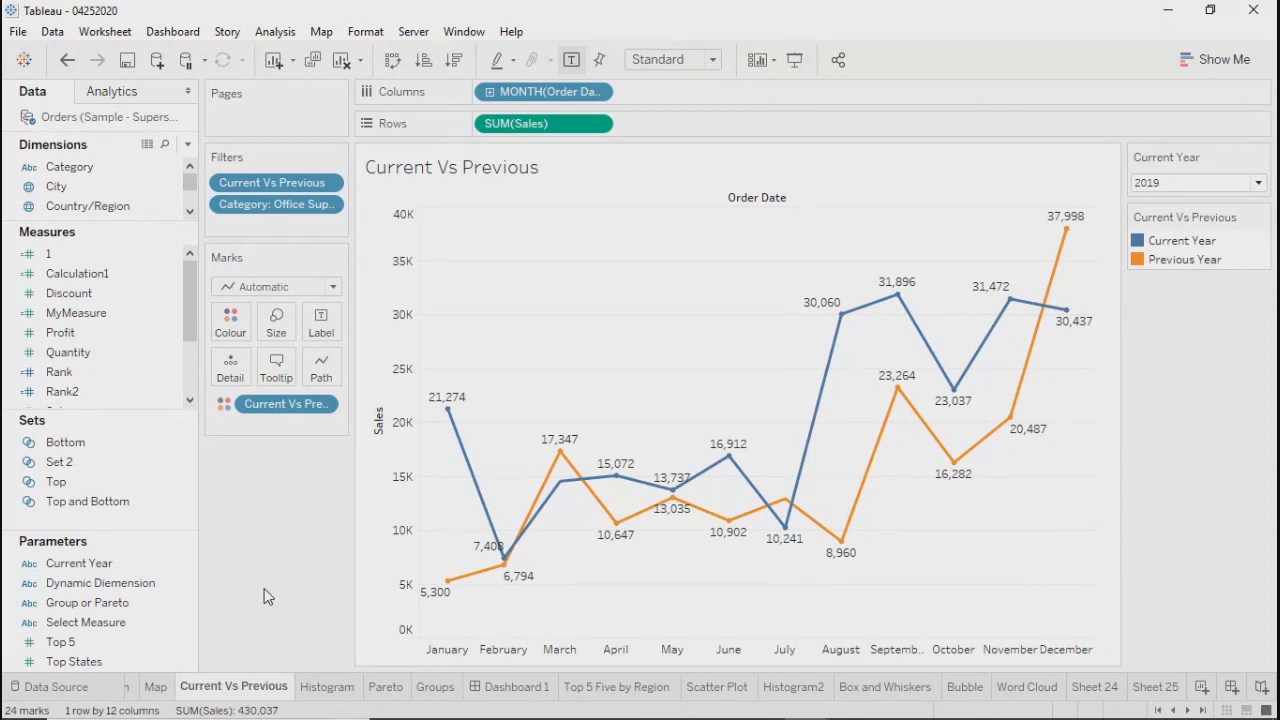
left_click(328, 688)
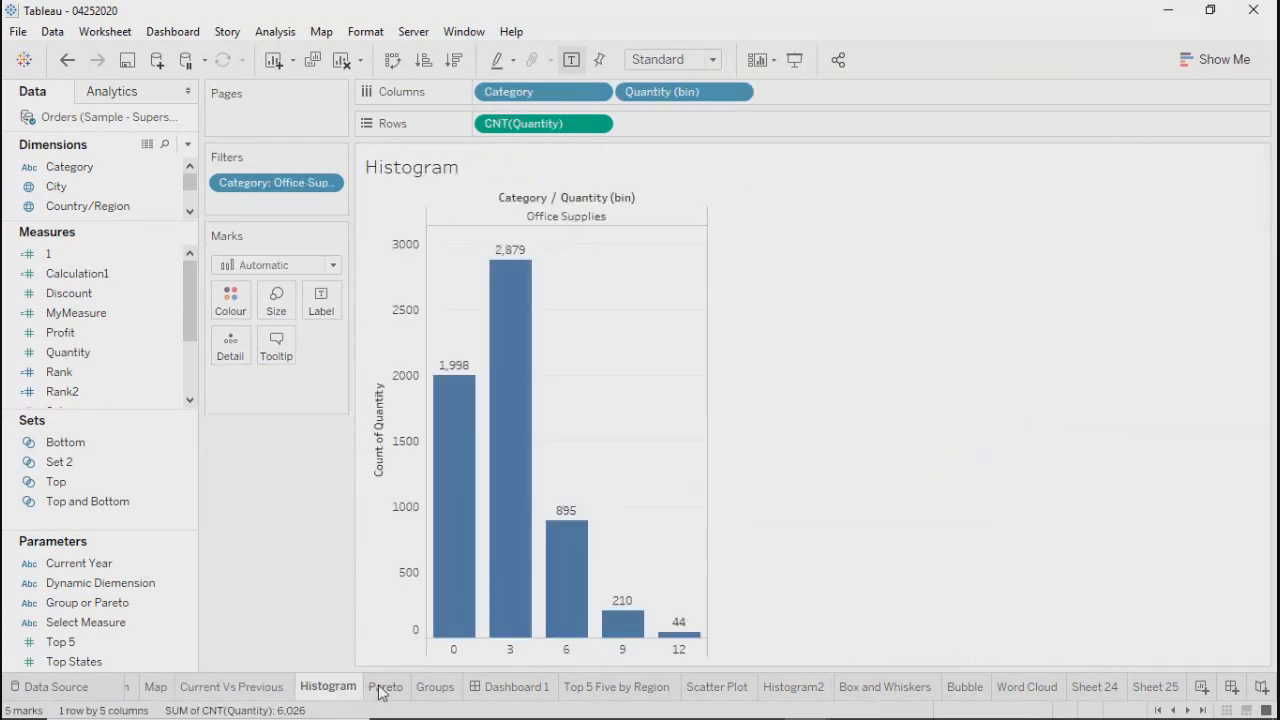
left_click(380, 690)
left_click(266, 688)
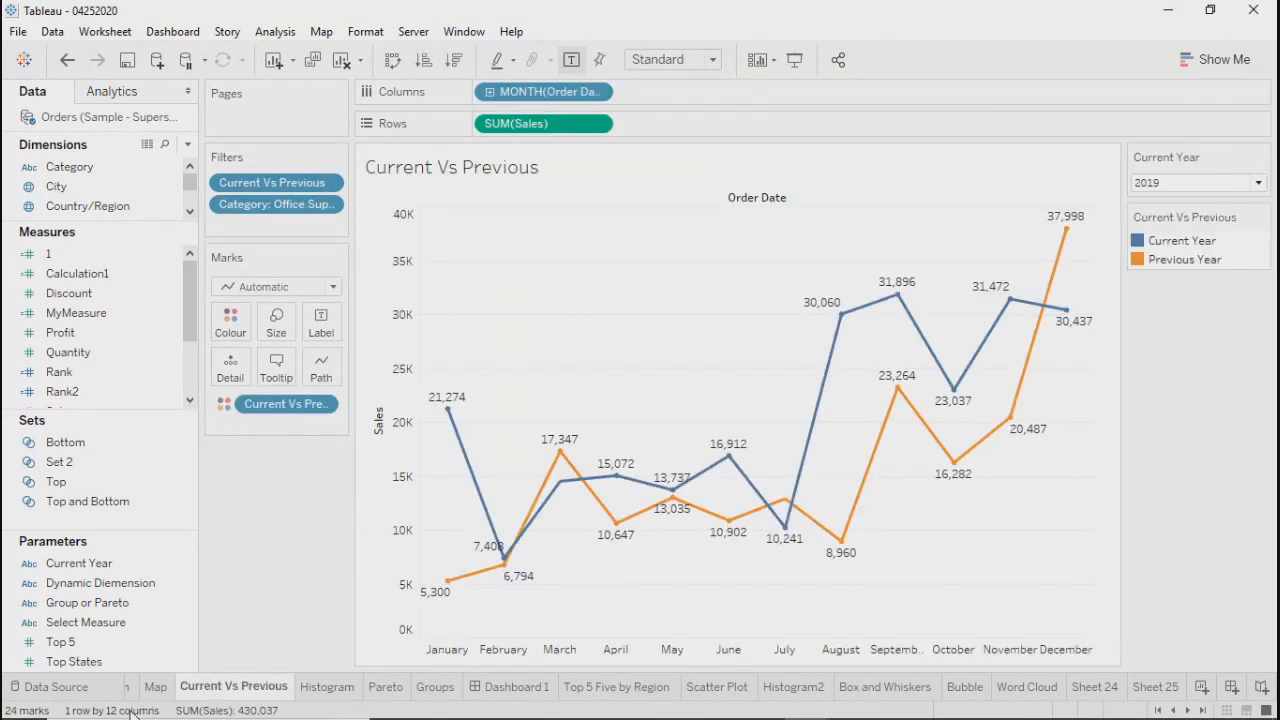
Check the data sources listed for the workbook and the New Data Source option on the data source page
mouse_move(88, 699)
left_click(81, 690)
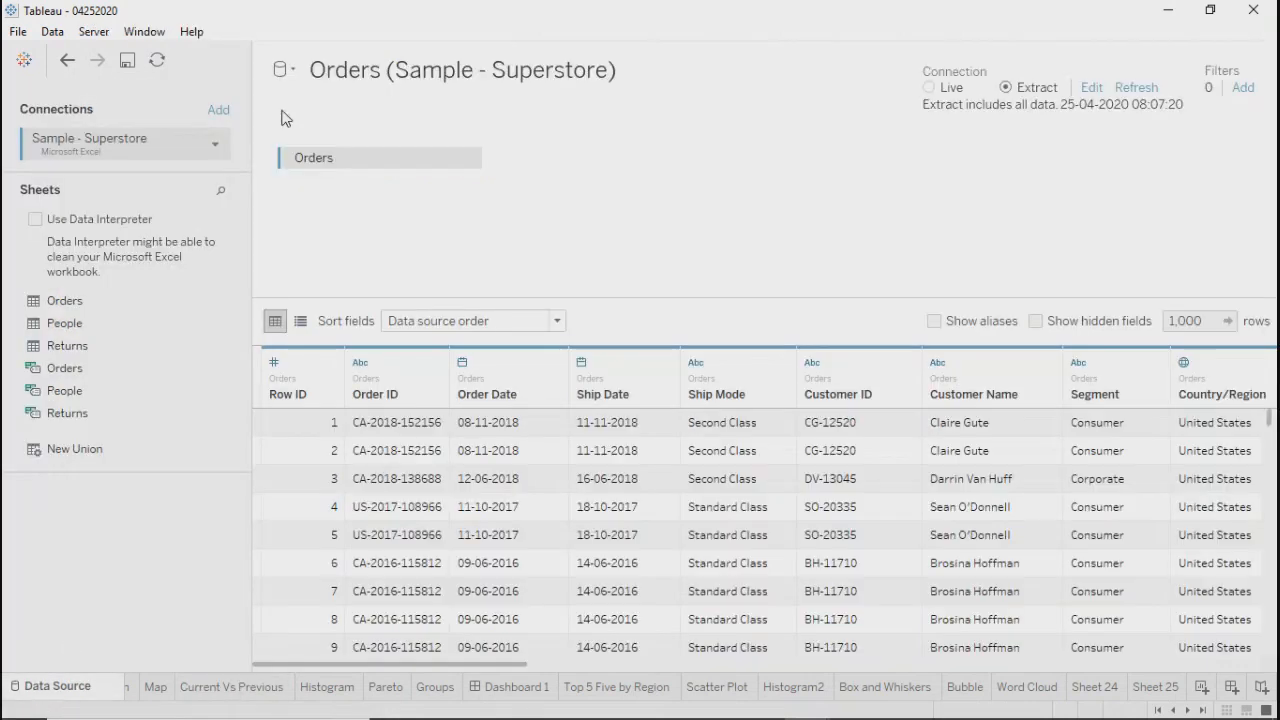
left_click(283, 69)
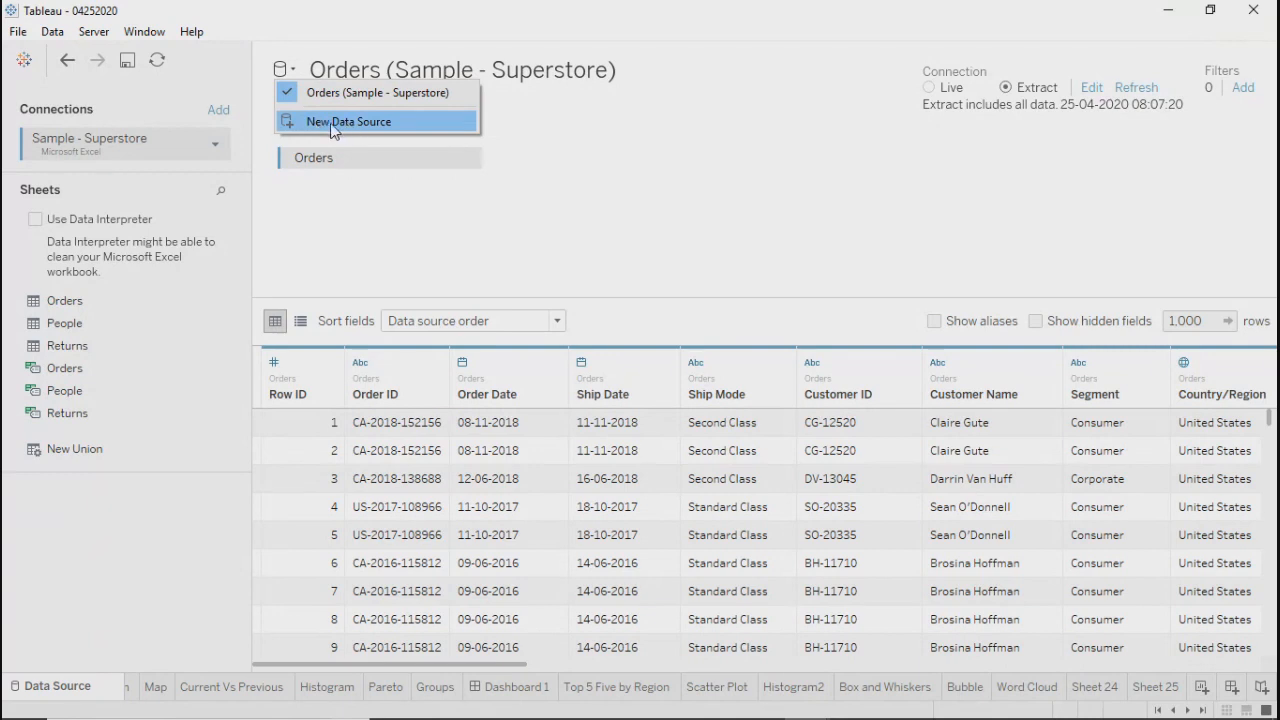
left_click(400, 211)
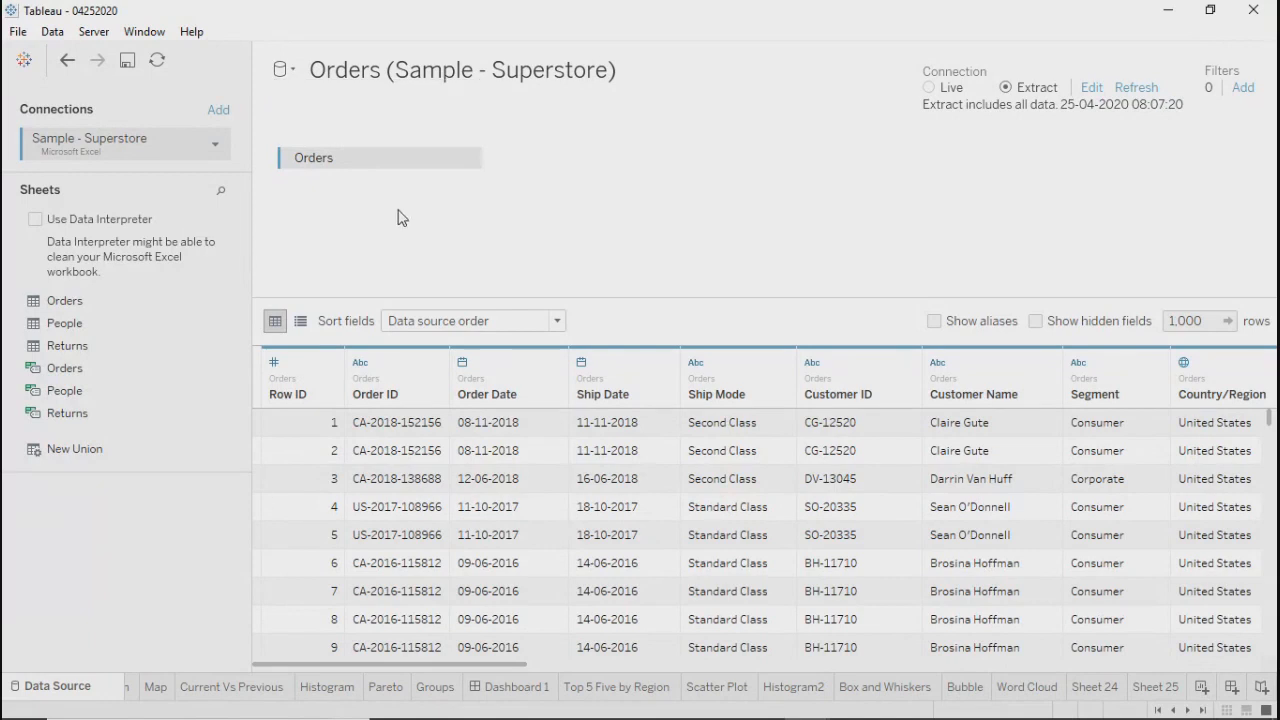
From the Current Vs Previous sheet, review the workbook's data commands and the connection types offered for a new data source
left_click(245, 687)
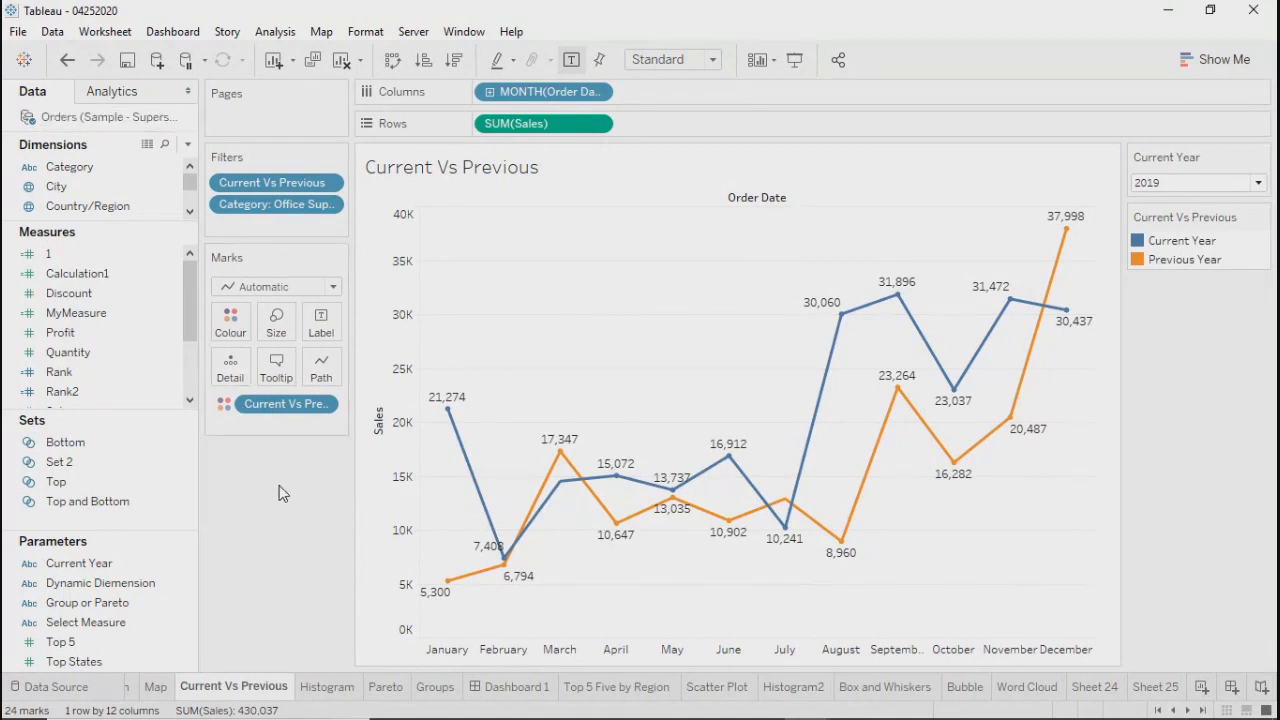
left_click(50, 33)
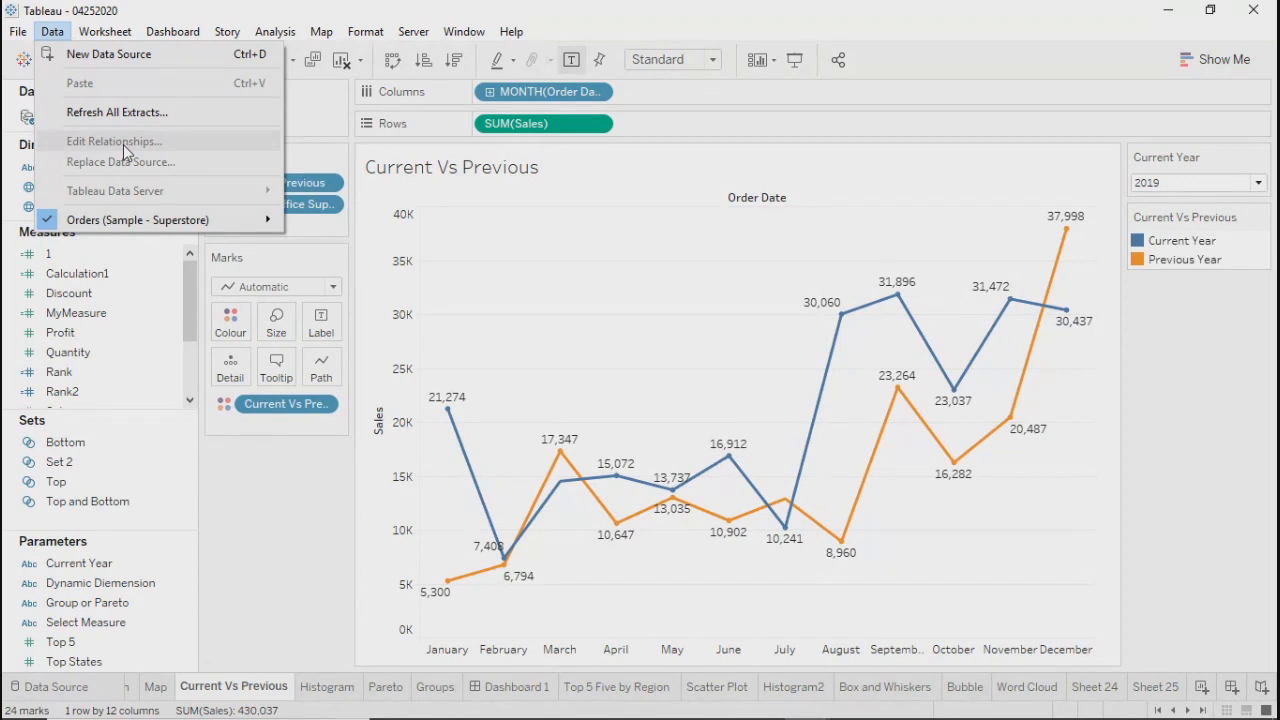
left_click(334, 541)
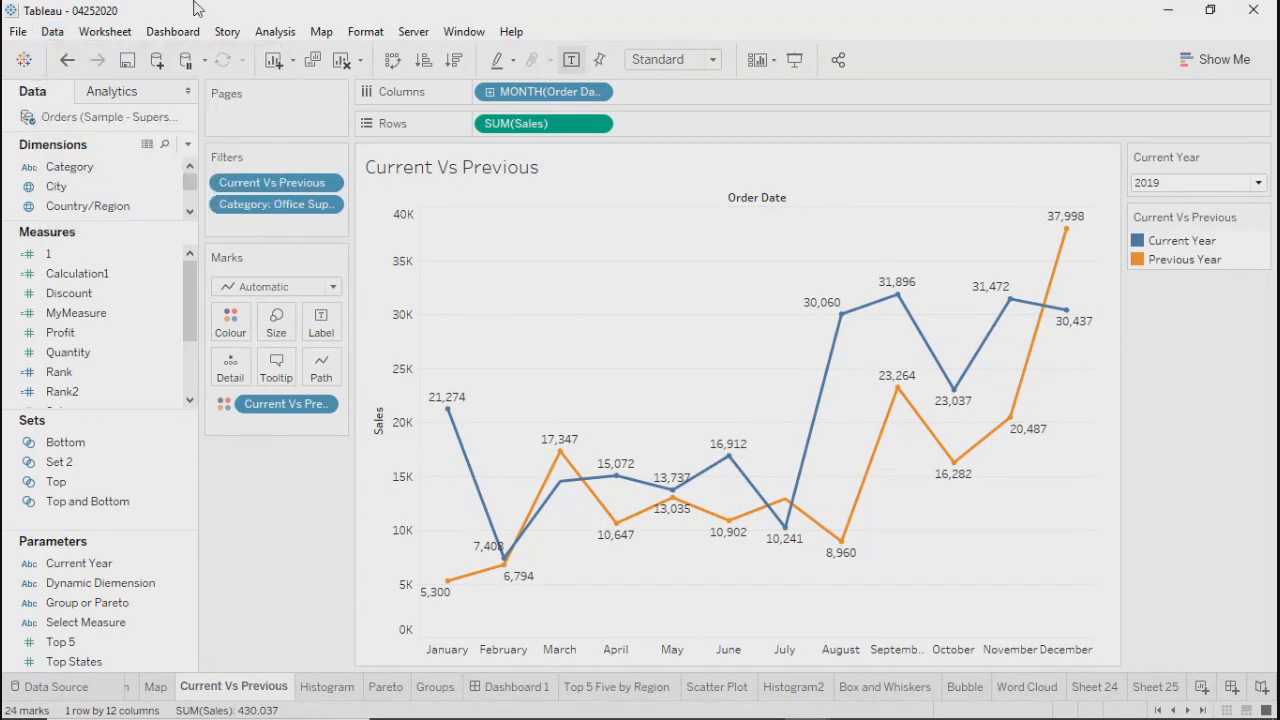
left_click(158, 59)
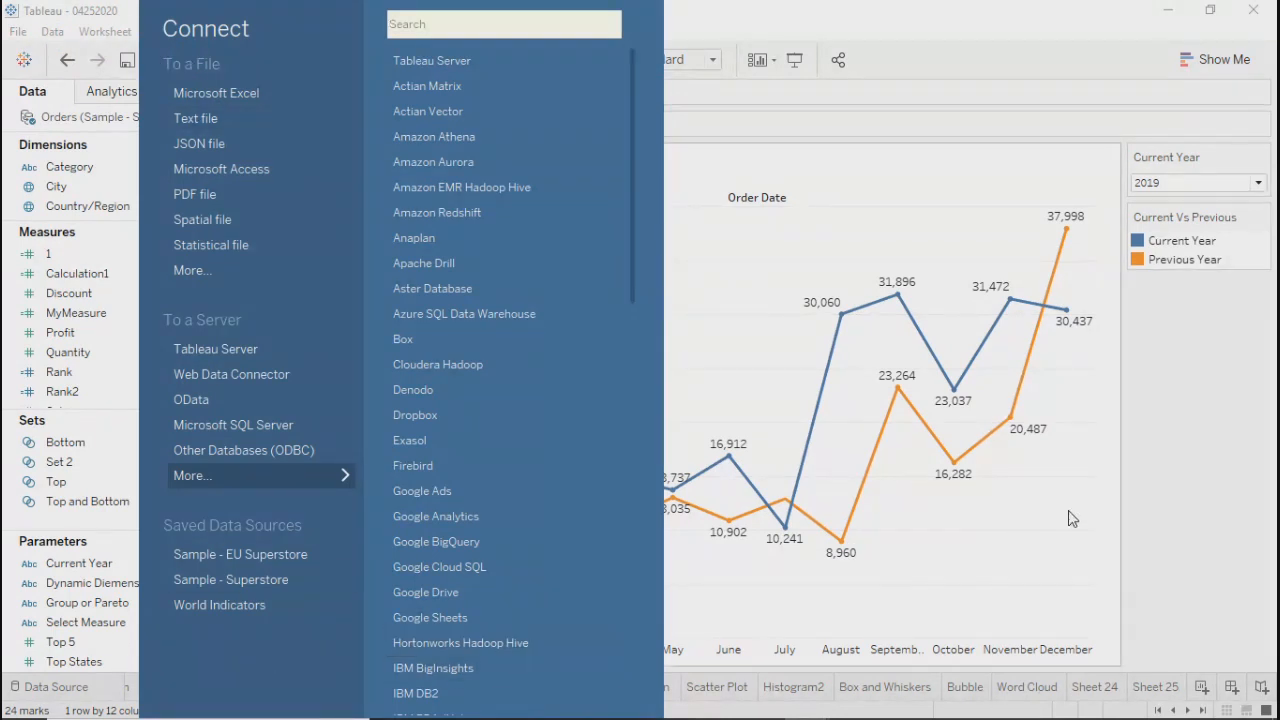
left_click(1186, 501)
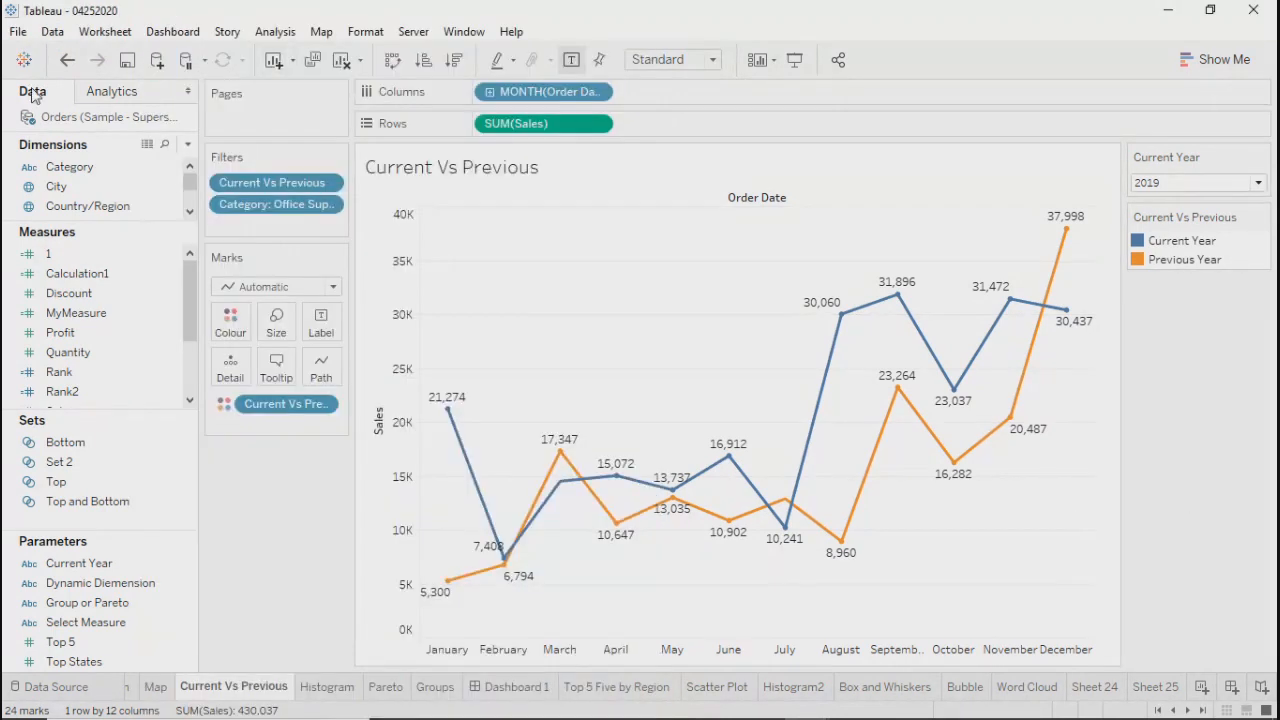
Add the Excel workbook Results.xlsx as a new data source alongside Orders (Sample - Superstore)
left_click(72, 688)
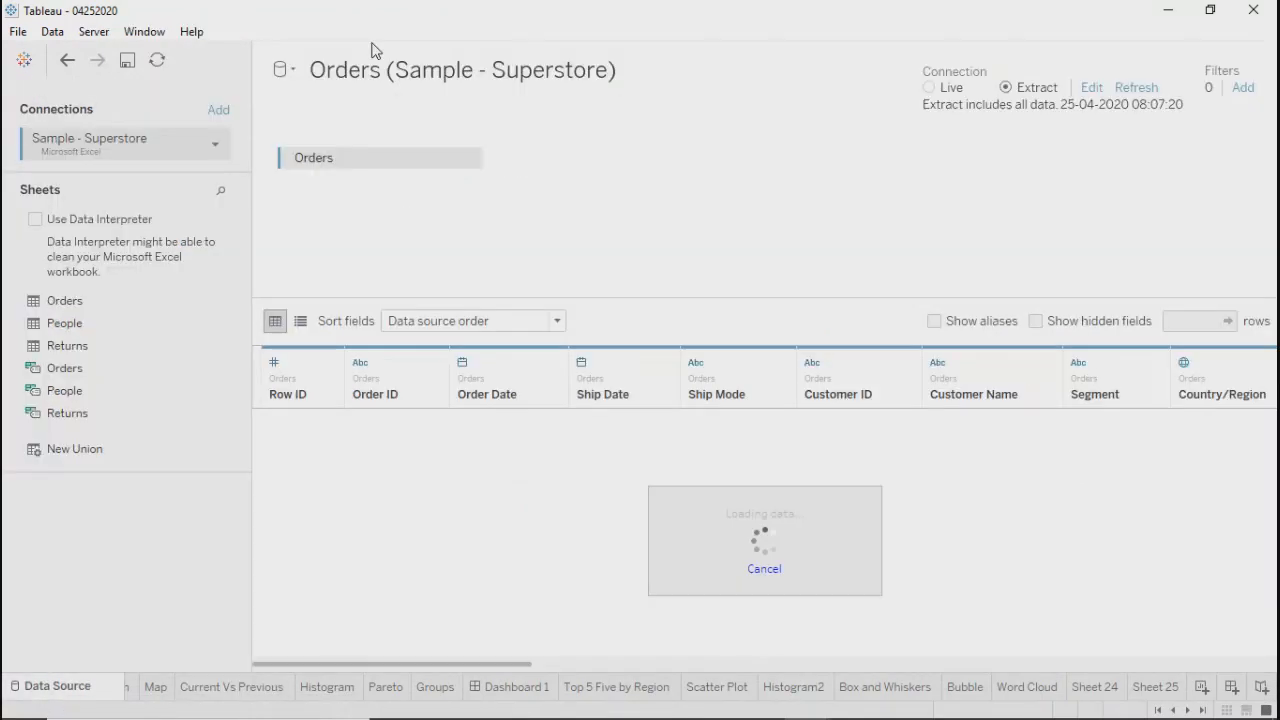
left_click(295, 72)
left_click(305, 122)
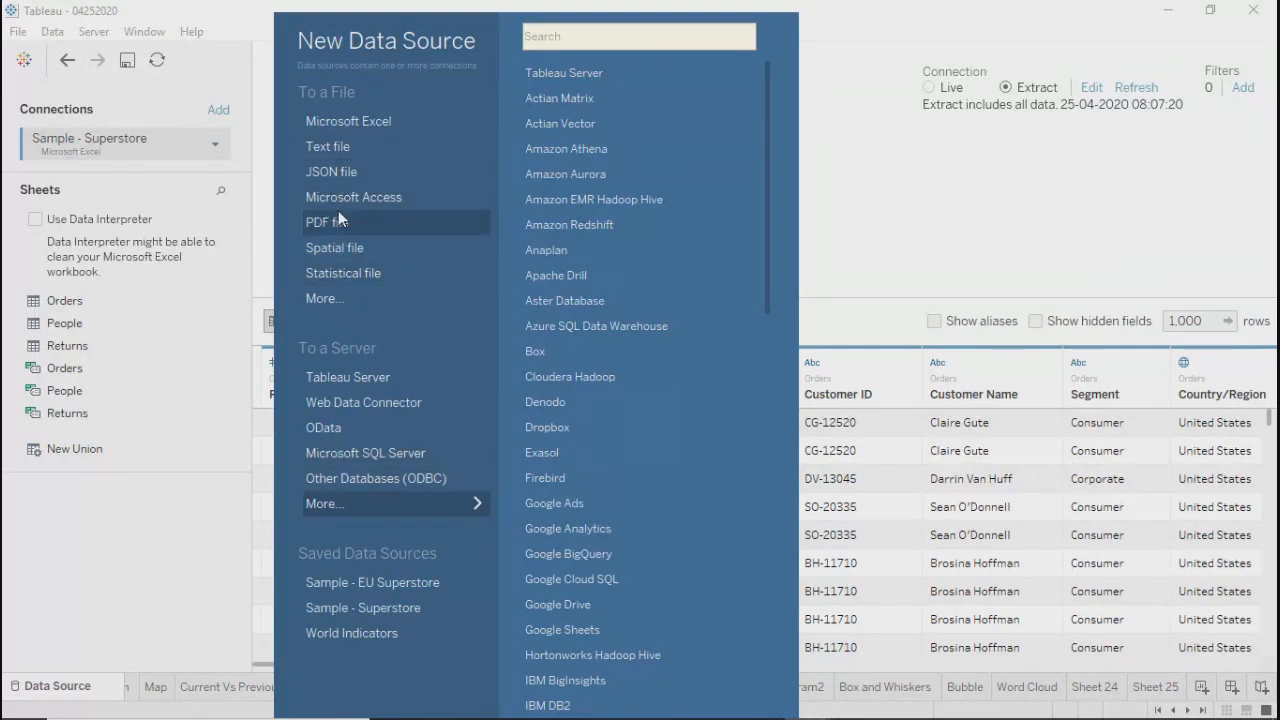
left_click(343, 124)
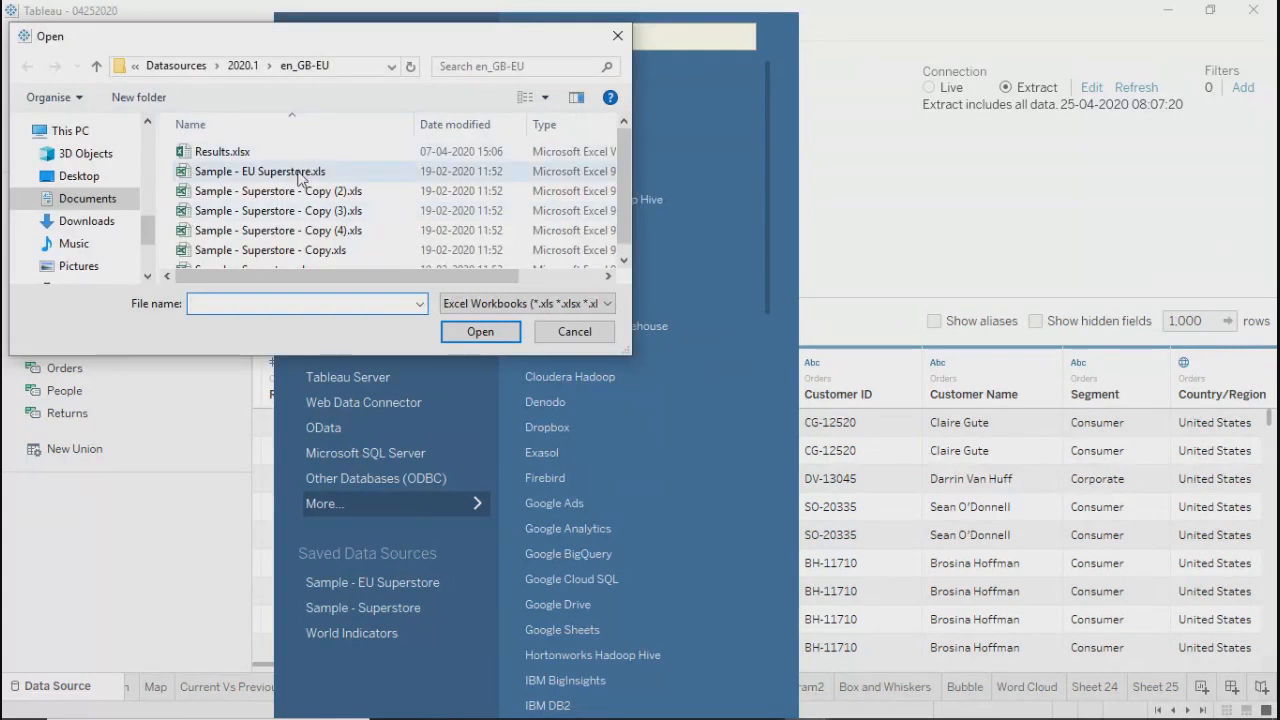
left_click(222, 153)
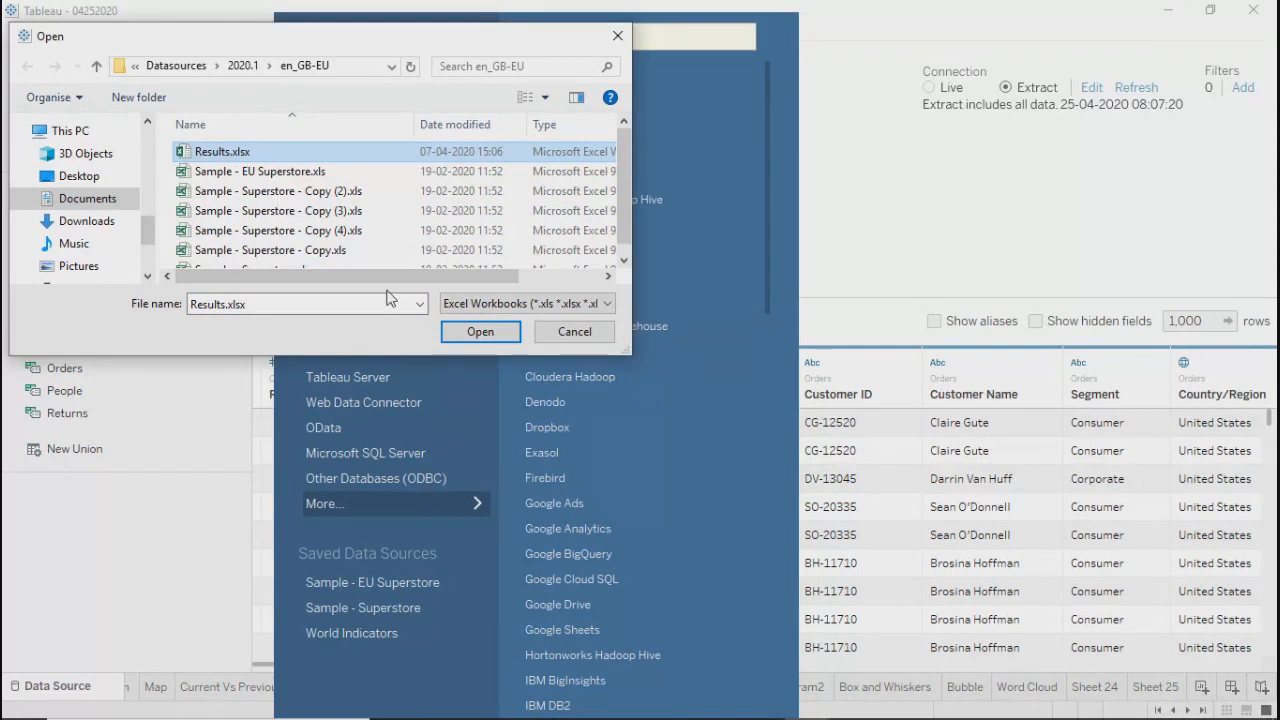
left_click(475, 334)
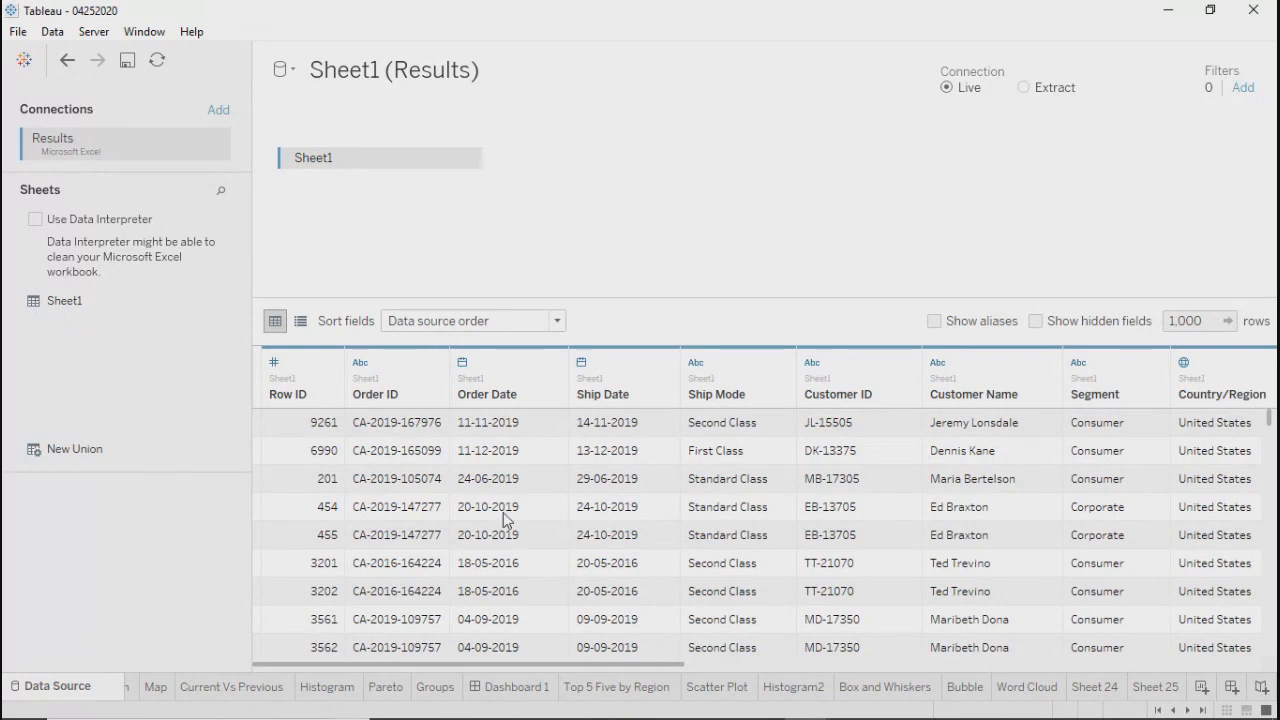
Check the workbook's list of data sources, and compare the Orders and Sheet1 (Results) fields from the Current Vs Previous sheet
left_click_drag(394, 662, 262, 660)
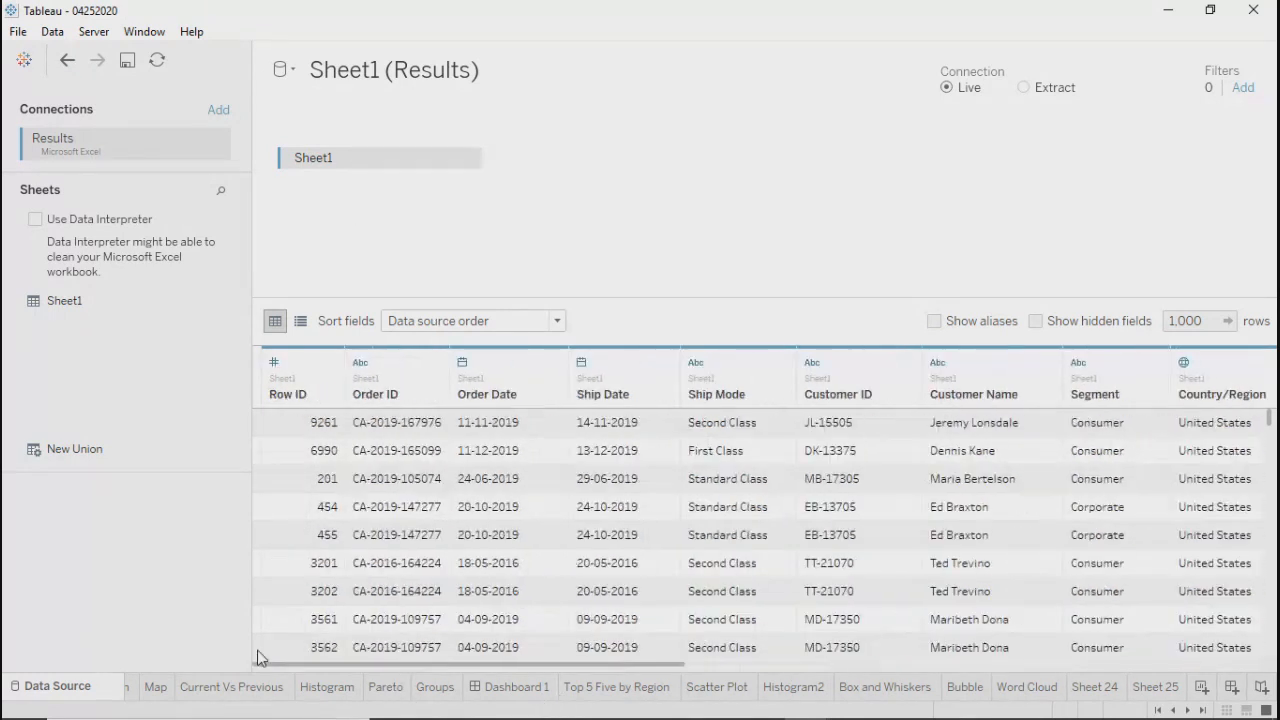
left_click(293, 72)
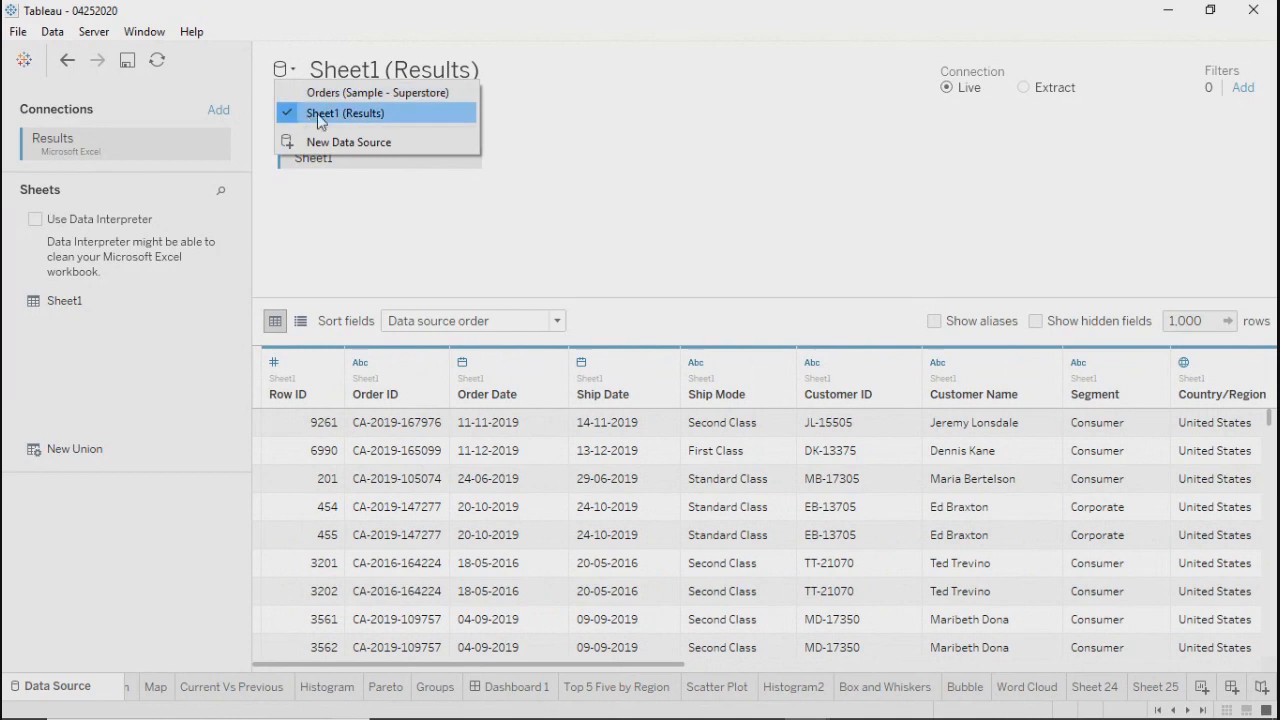
left_click(336, 228)
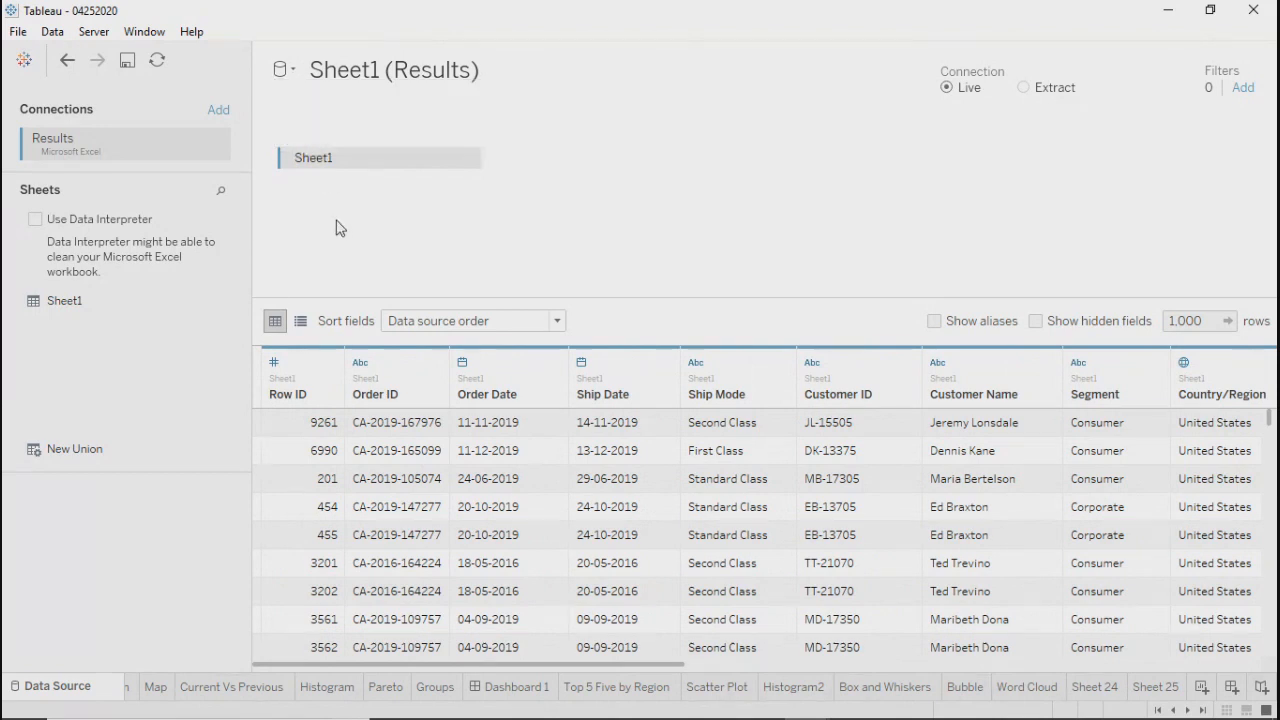
left_click(221, 697)
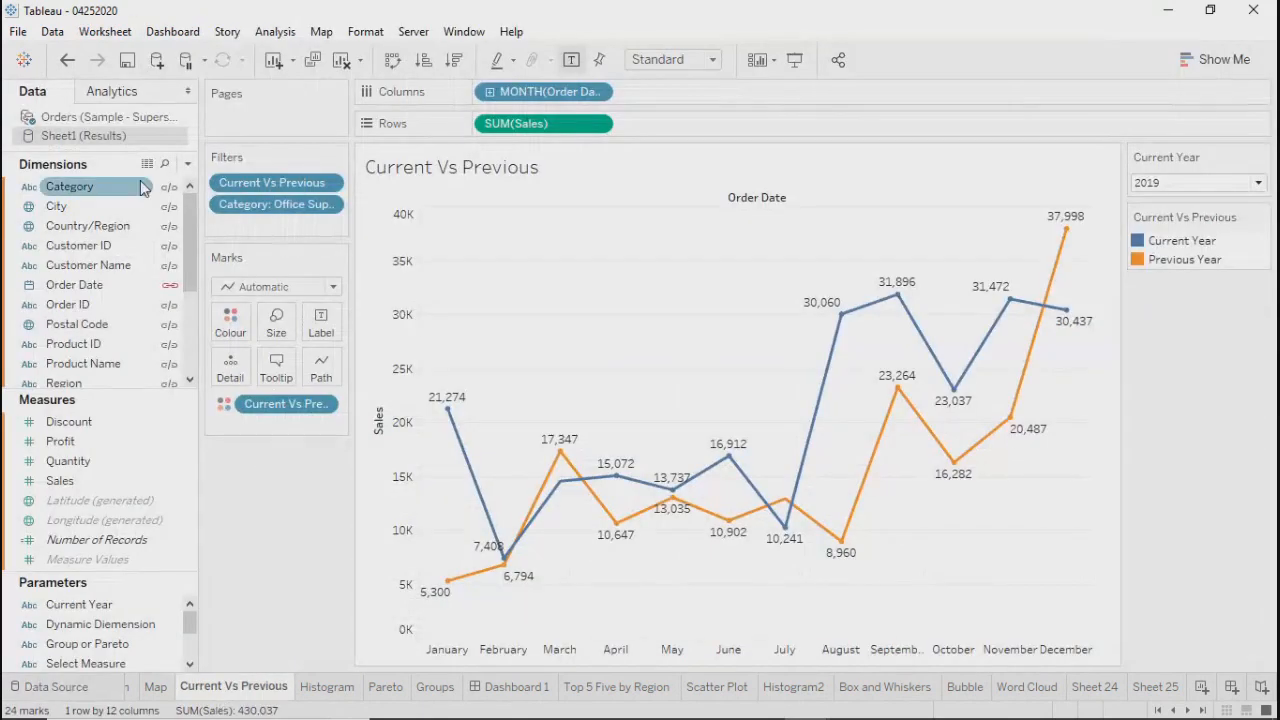
left_click(114, 121)
left_click(96, 137)
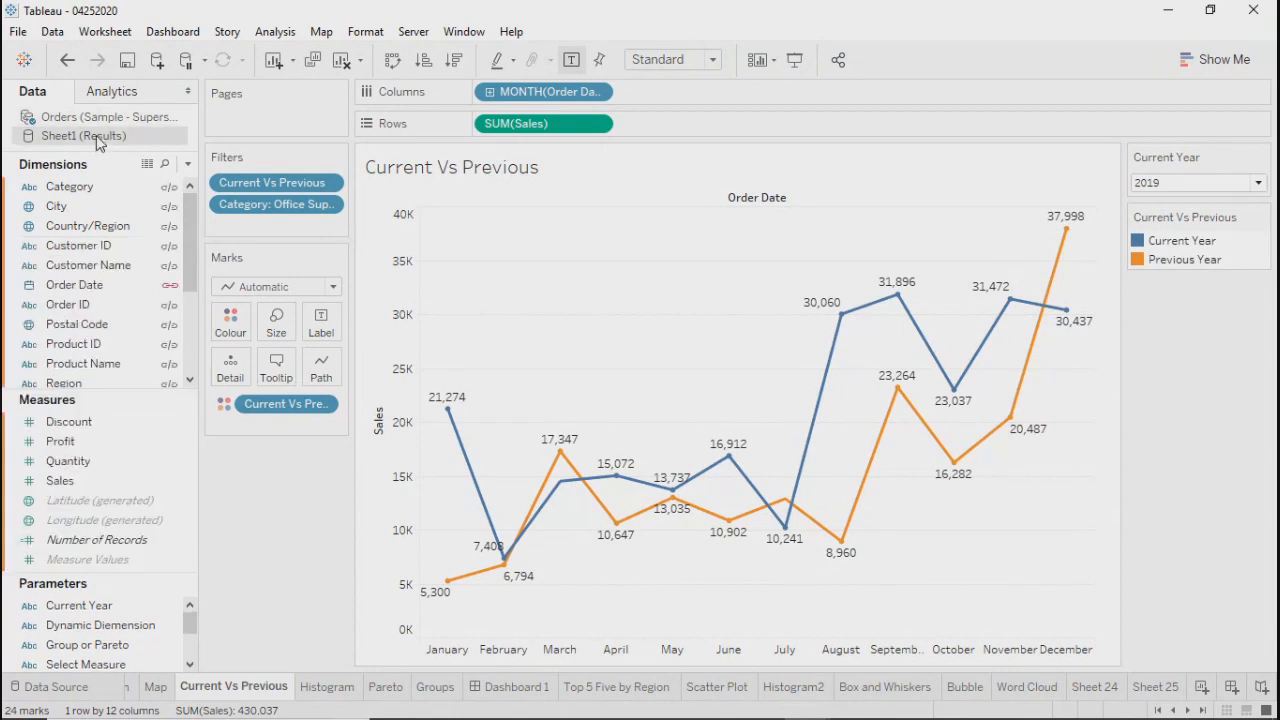
Open the data source relationships, choose Sheet1 (Results) as primary, and review the automatic field mappings to Orders (Sample - Superstore)
left_click(52, 32)
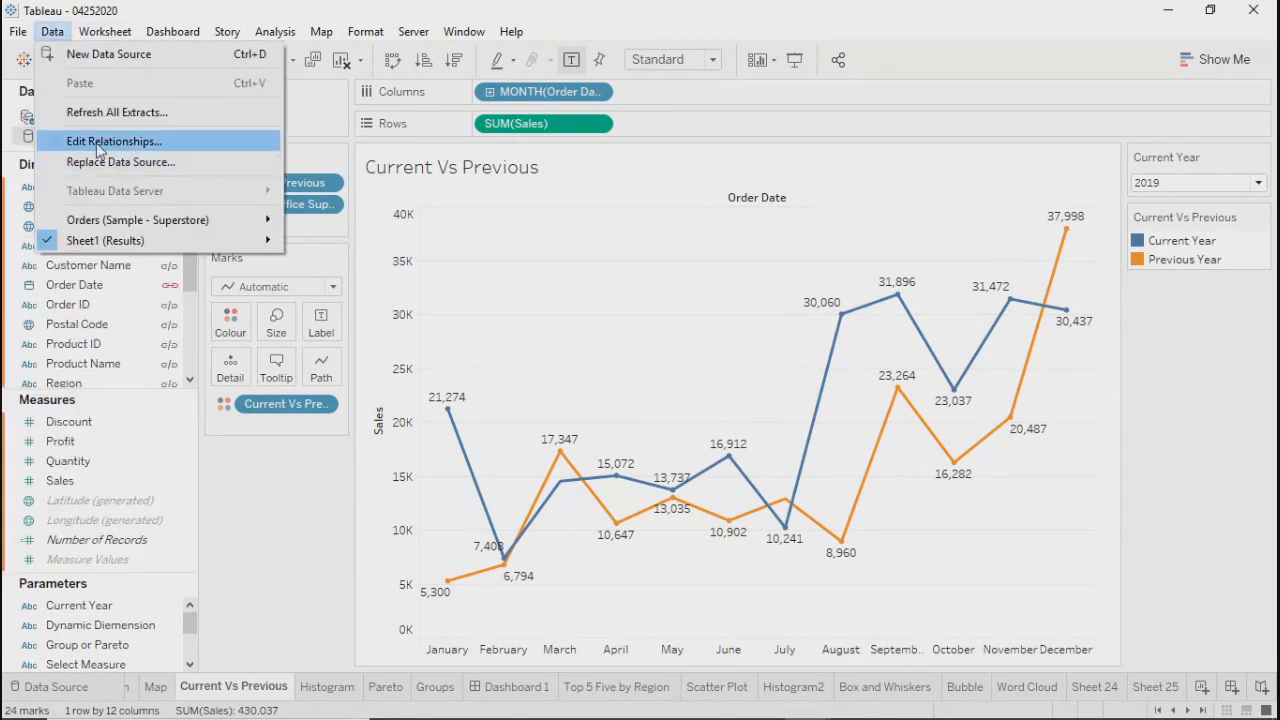
left_click(107, 143)
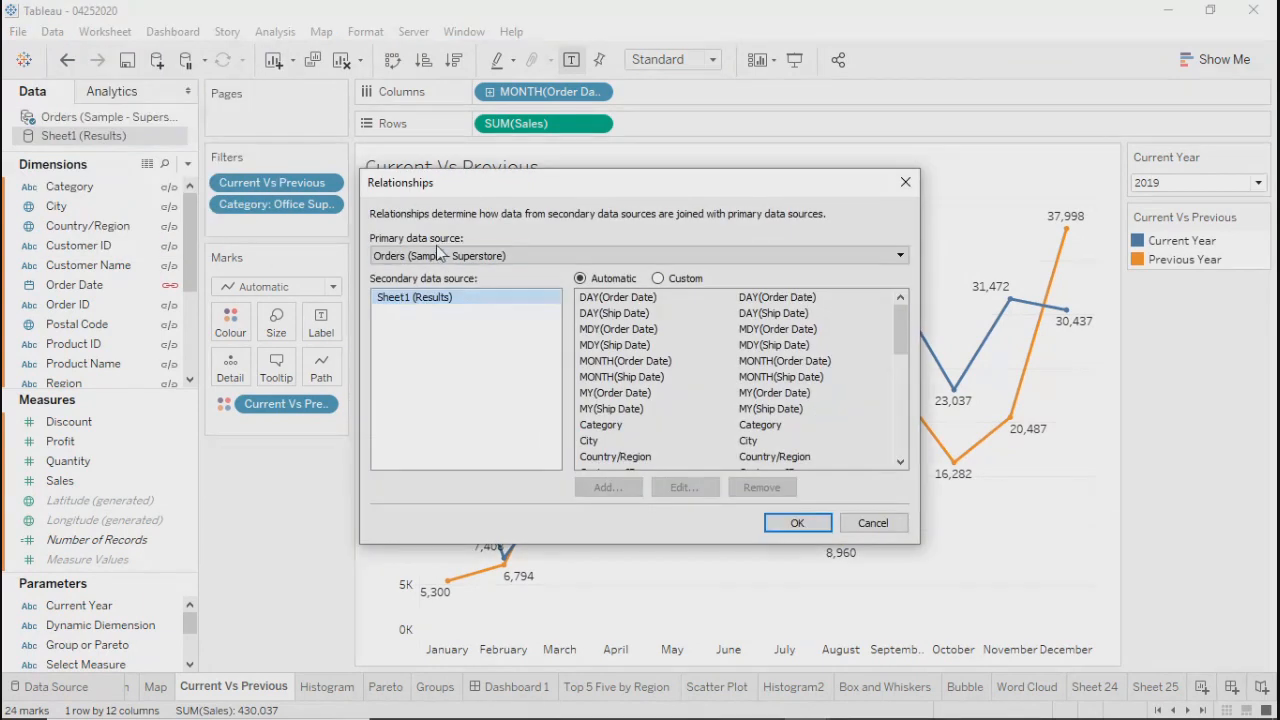
left_click(440, 255)
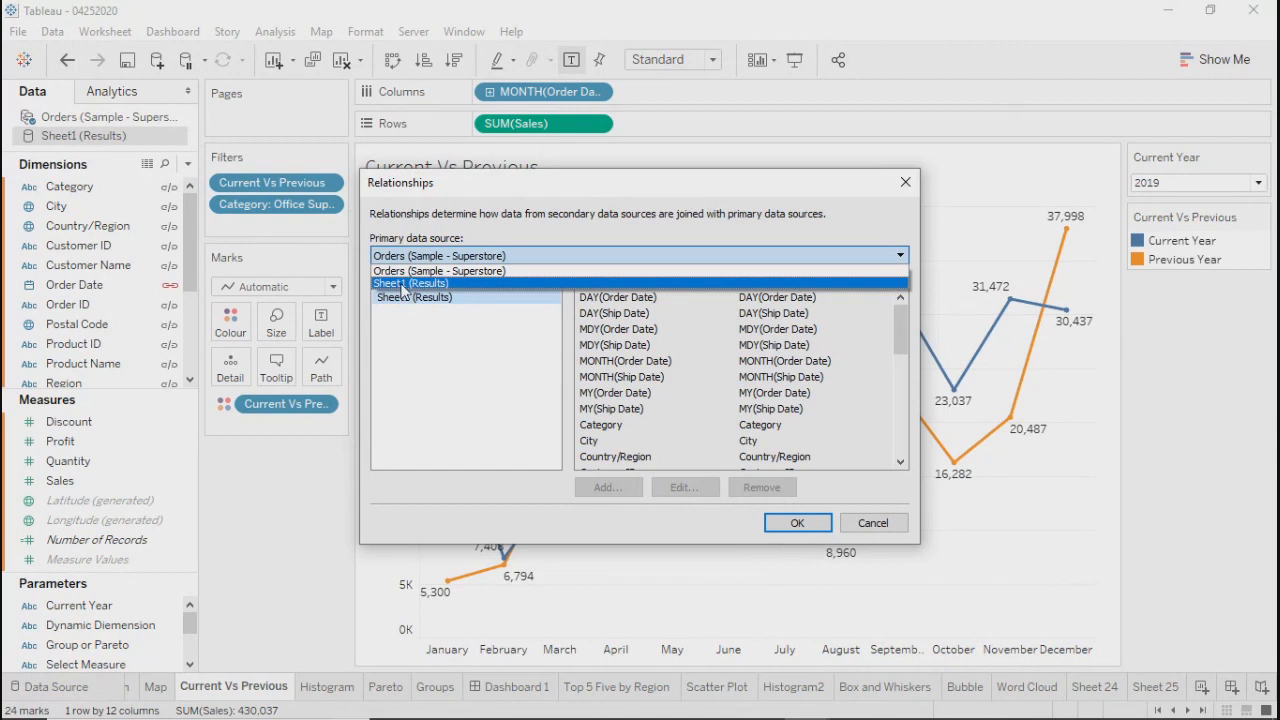
left_click(410, 284)
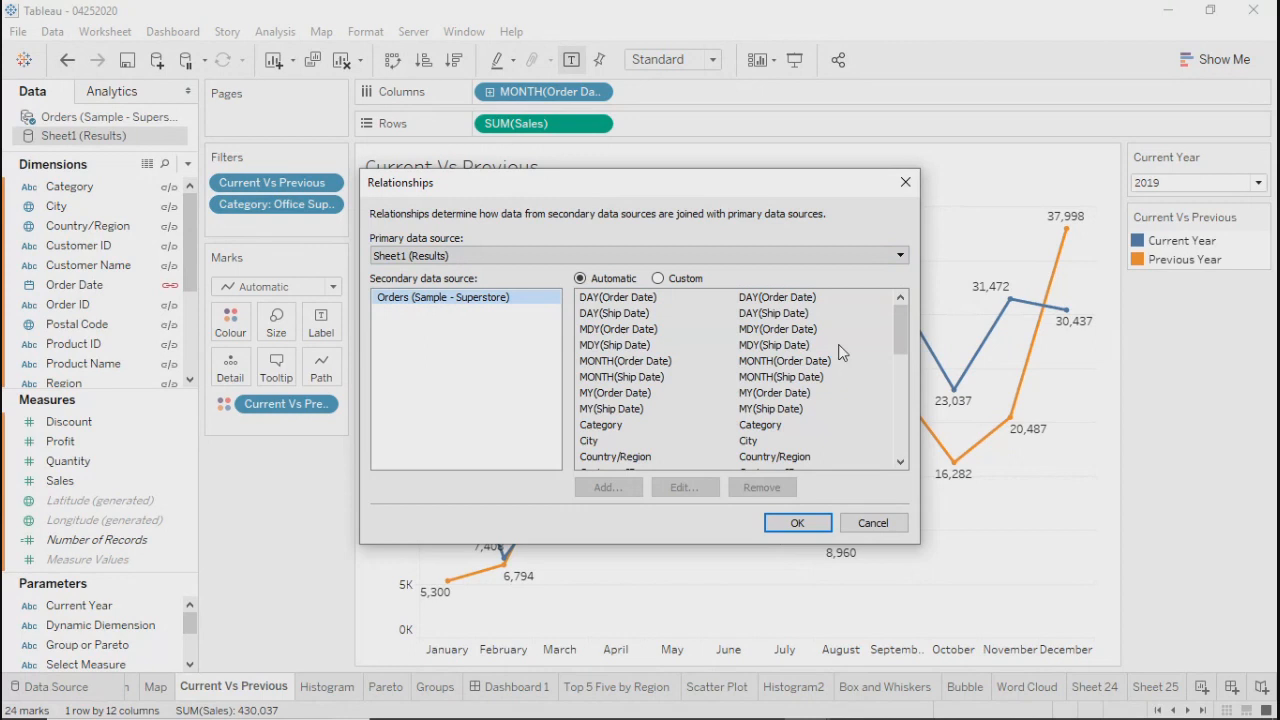
mouse_move(899, 328)
left_mouse_down()
mouse_move(890, 422)
mouse_move(890, 332)
left_mouse_up()
left_click_drag(888, 325, 889, 476)
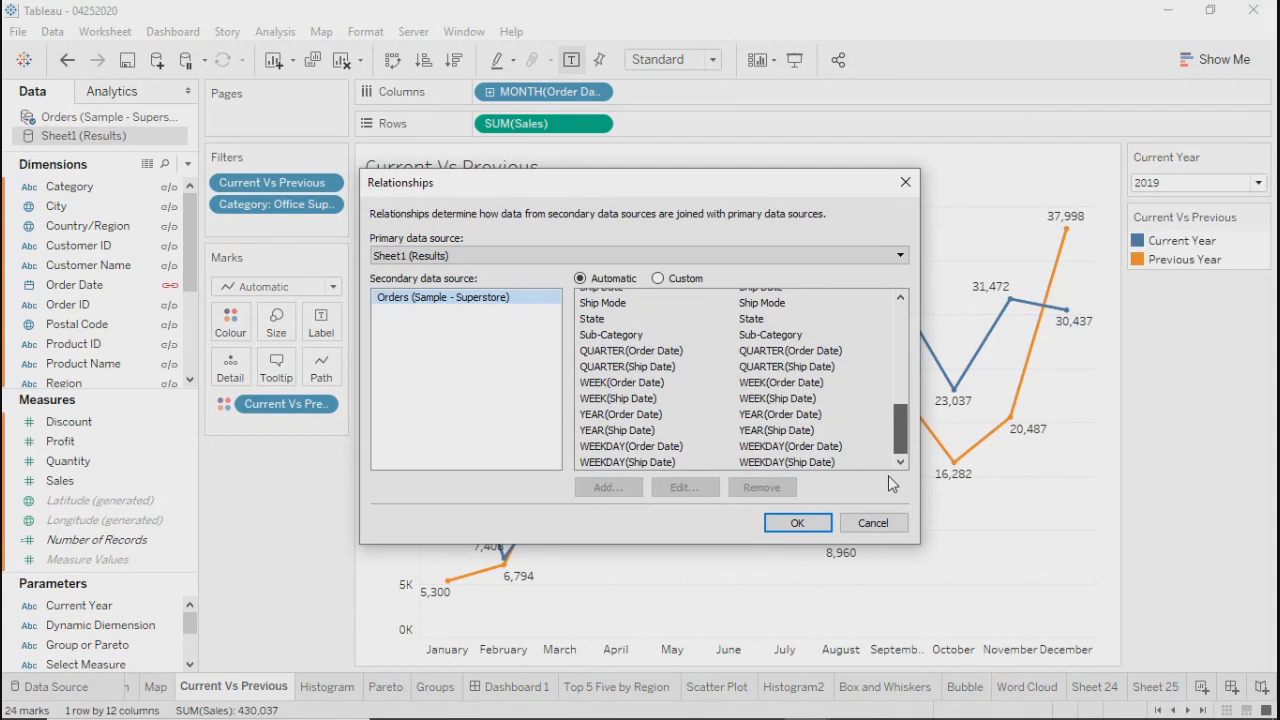
left_click_drag(888, 475, 894, 319)
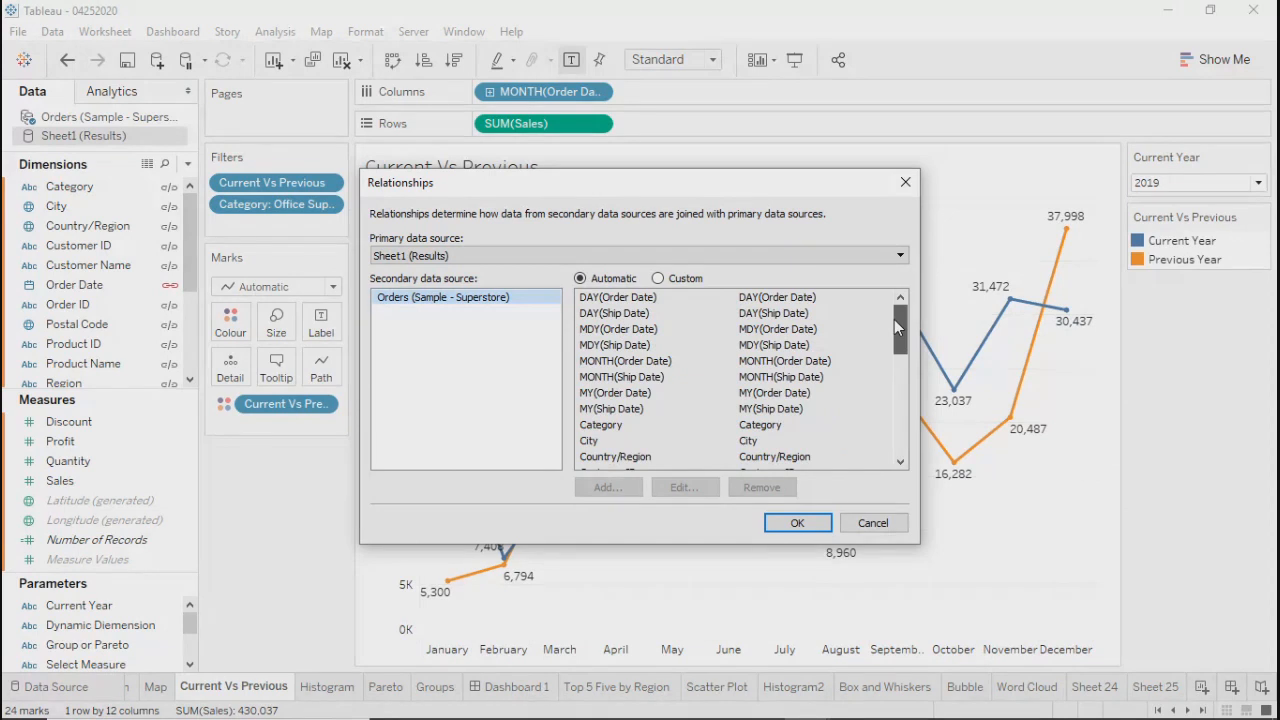
mouse_move(894, 319)
left_mouse_down()
mouse_move(896, 440)
mouse_move(897, 323)
left_mouse_up()
Try to add a custom relationship mapping between the City fields of Sheet1 (Results) and Orders (Sample - Superstore)
left_click(658, 279)
left_click(607, 486)
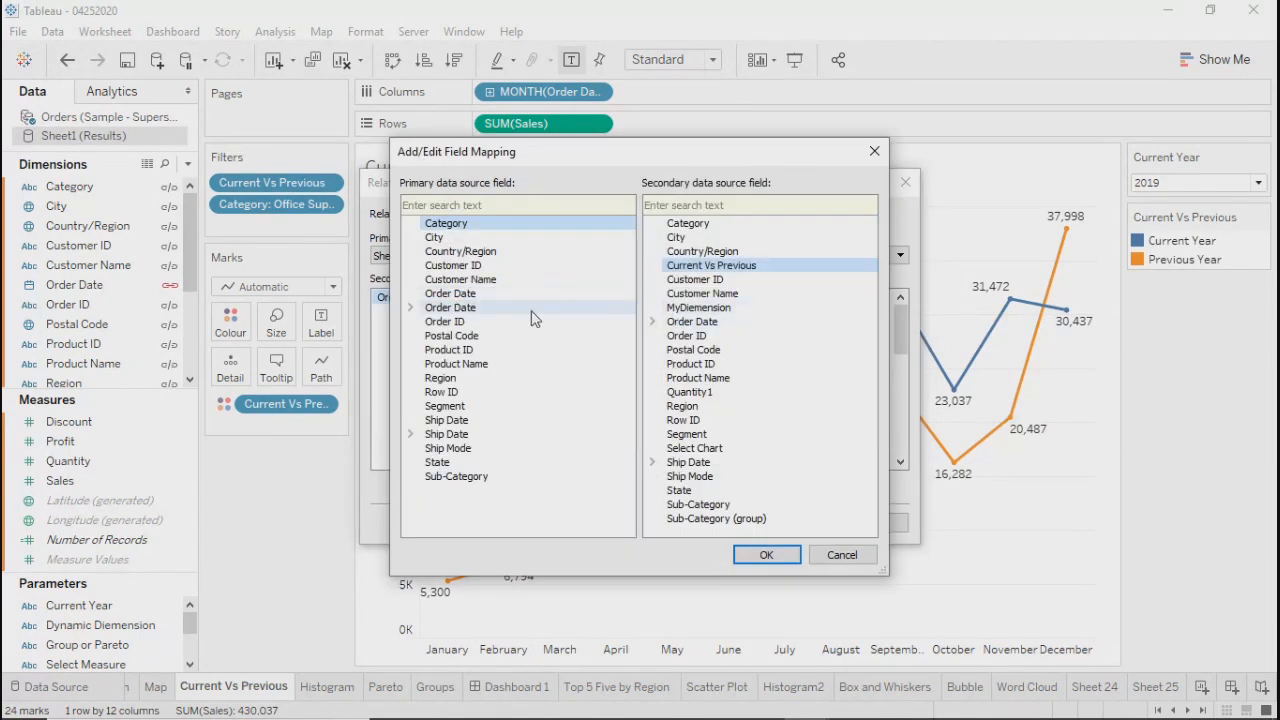
left_click(440, 240)
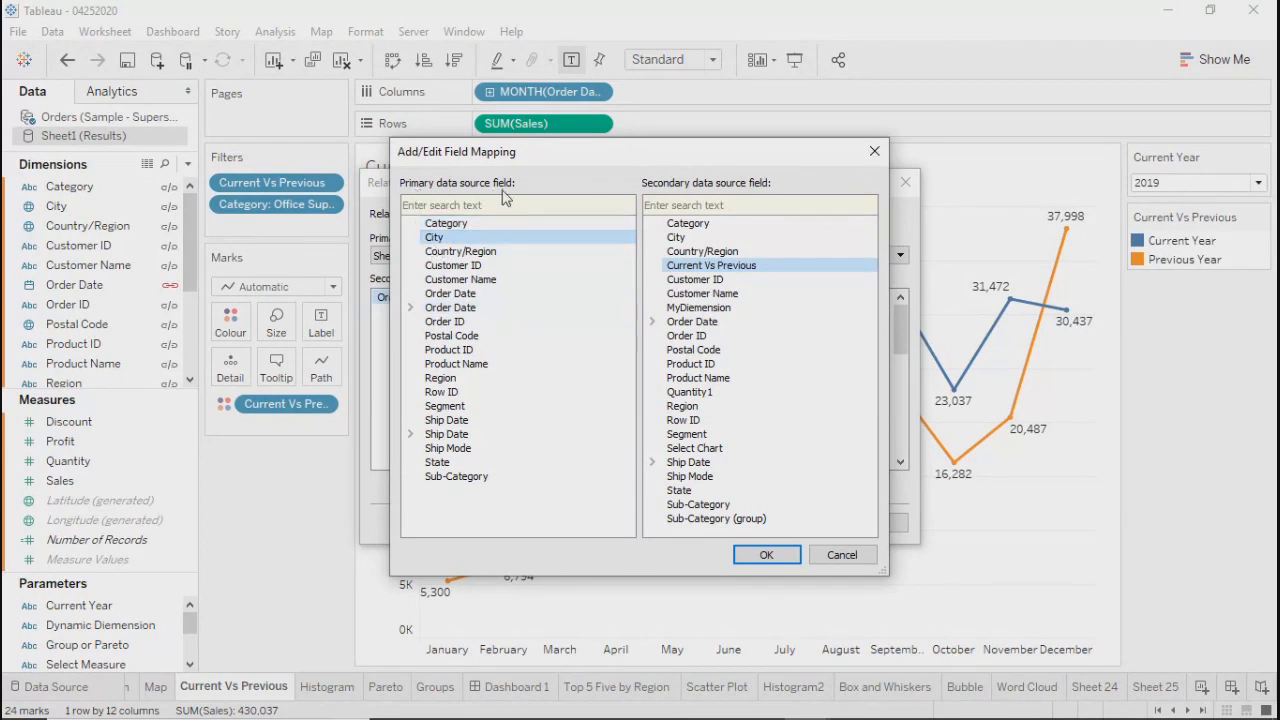
left_click(674, 238)
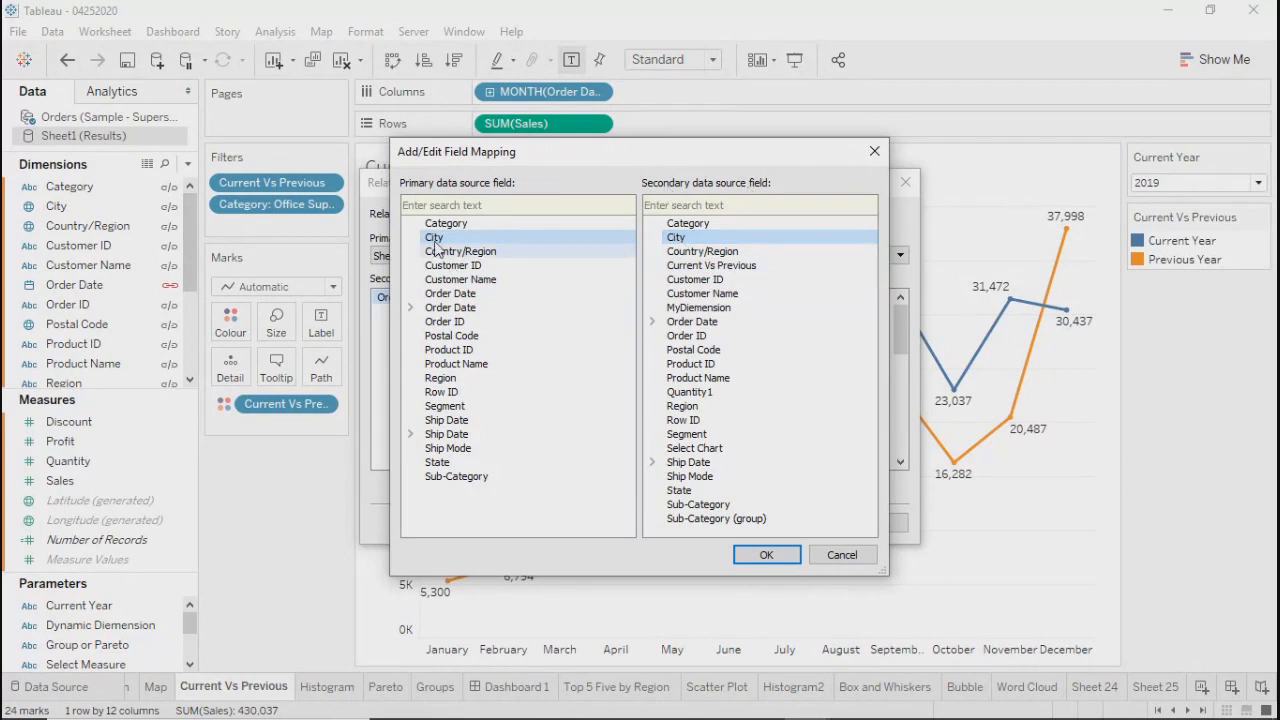
left_click(680, 240)
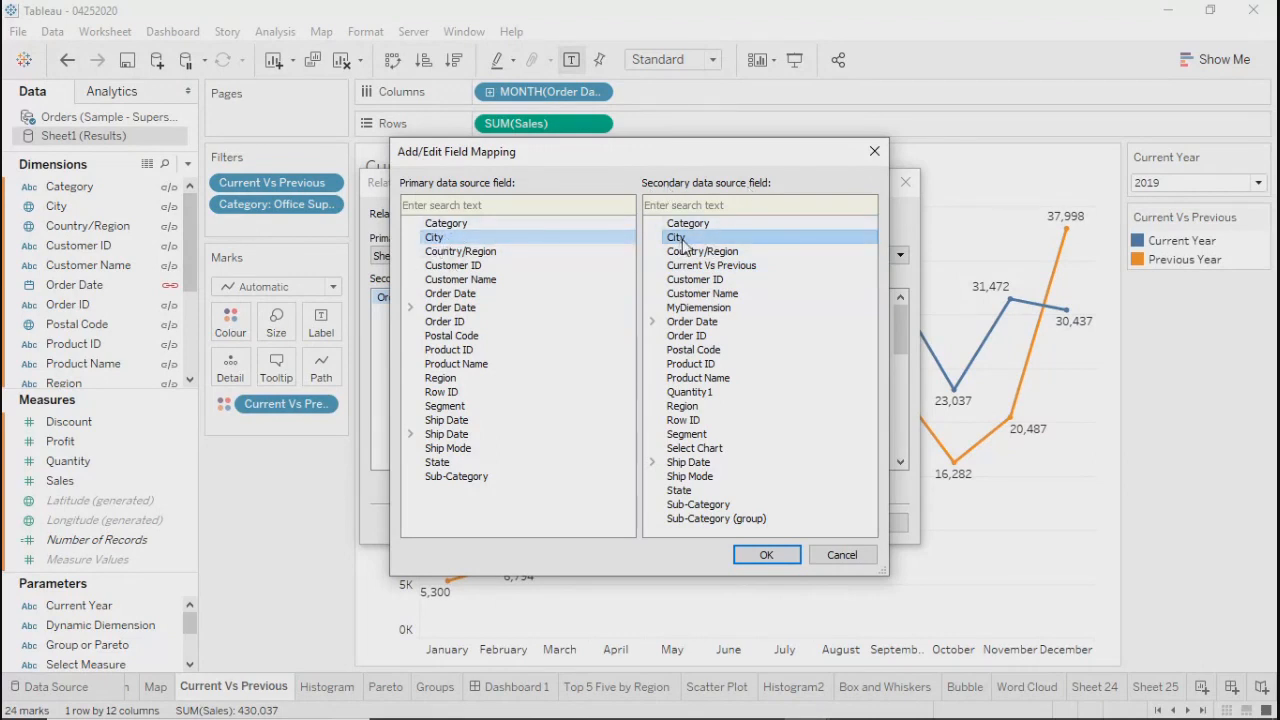
left_click(757, 556)
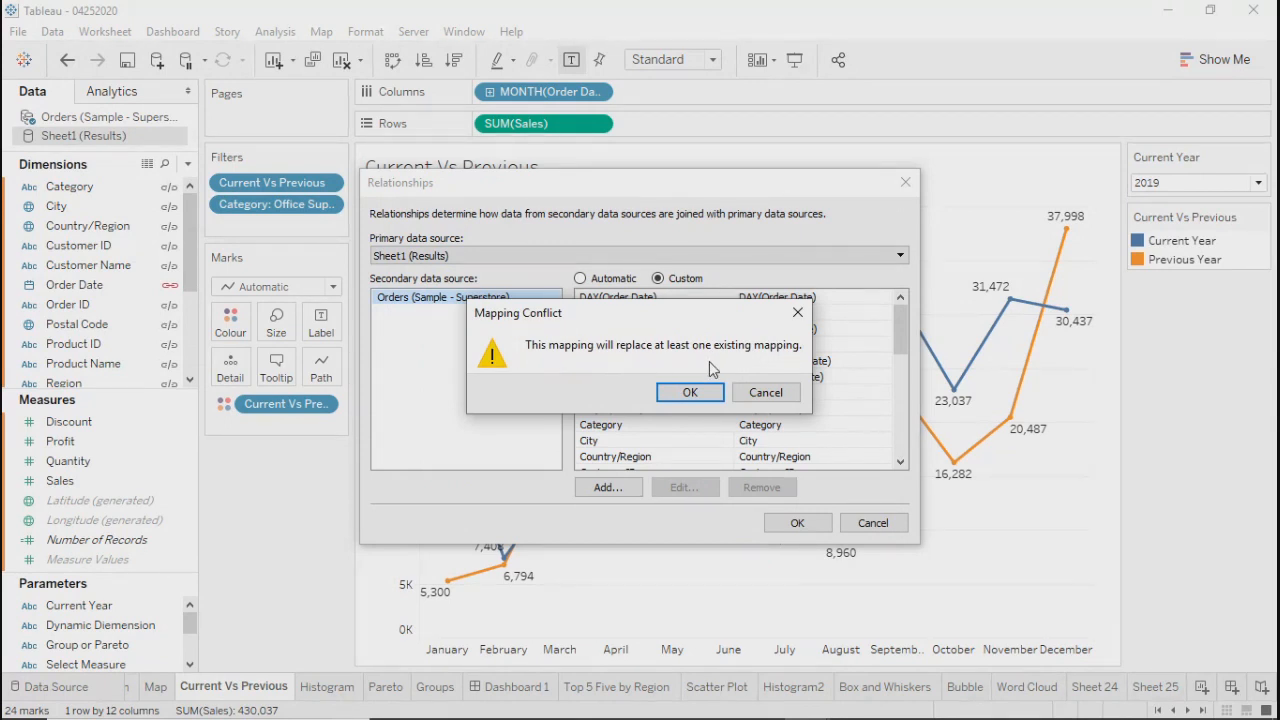
left_click(766, 392)
Look over the custom mapping rows such as City and Category, and apply the relationships with automatic mapping
left_click(592, 442)
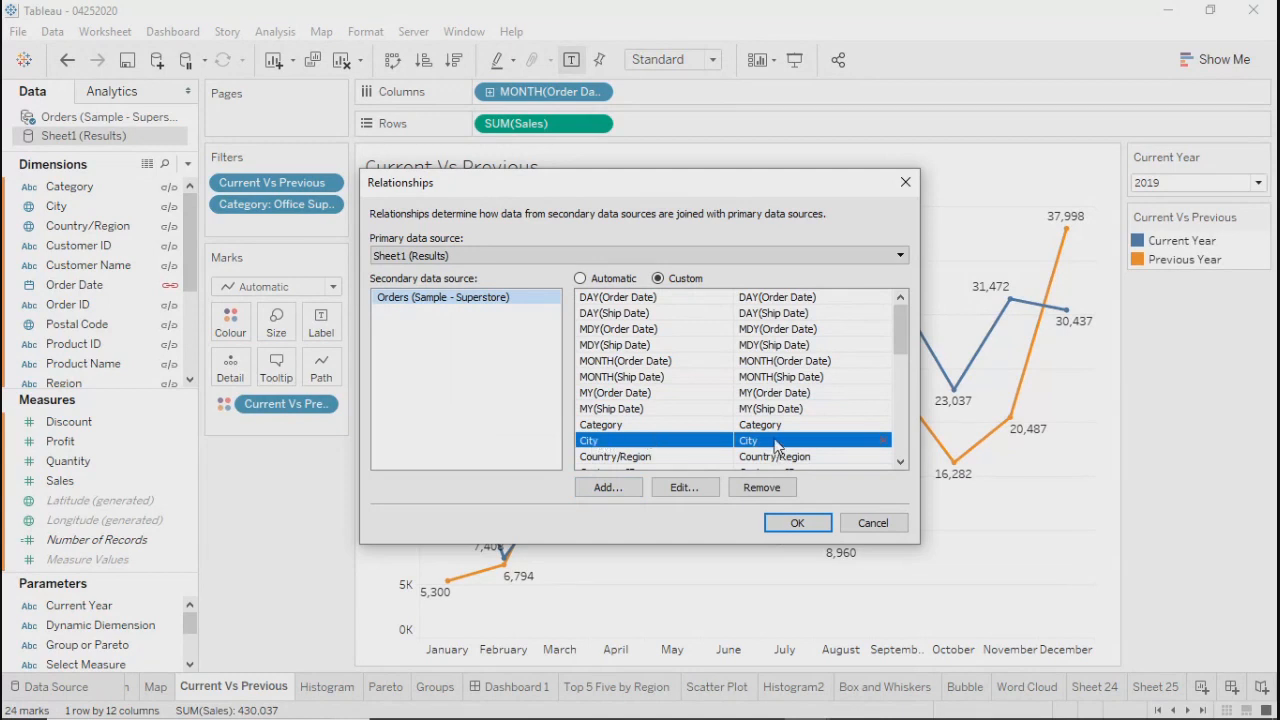
left_click(698, 456, "ctrl")
left_click(697, 452, "ctrl")
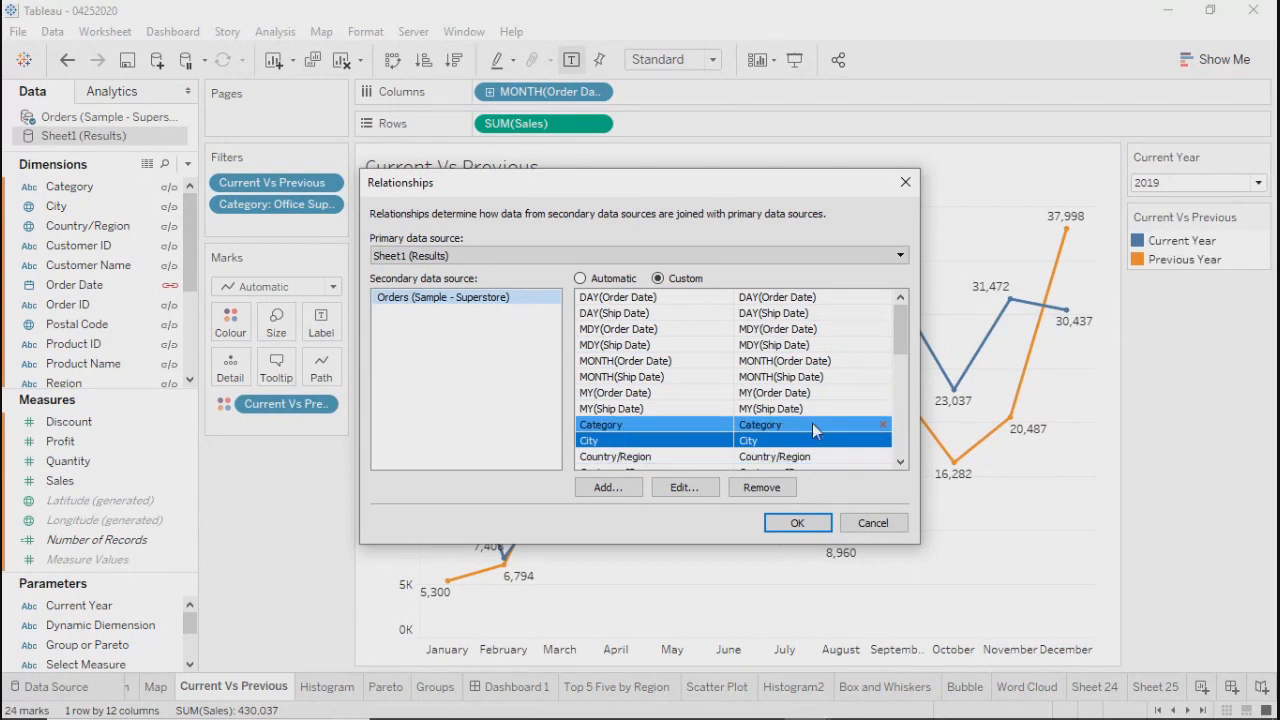
mouse_move(895, 325)
left_mouse_down()
mouse_move(901, 371)
mouse_move(901, 310)
left_mouse_up()
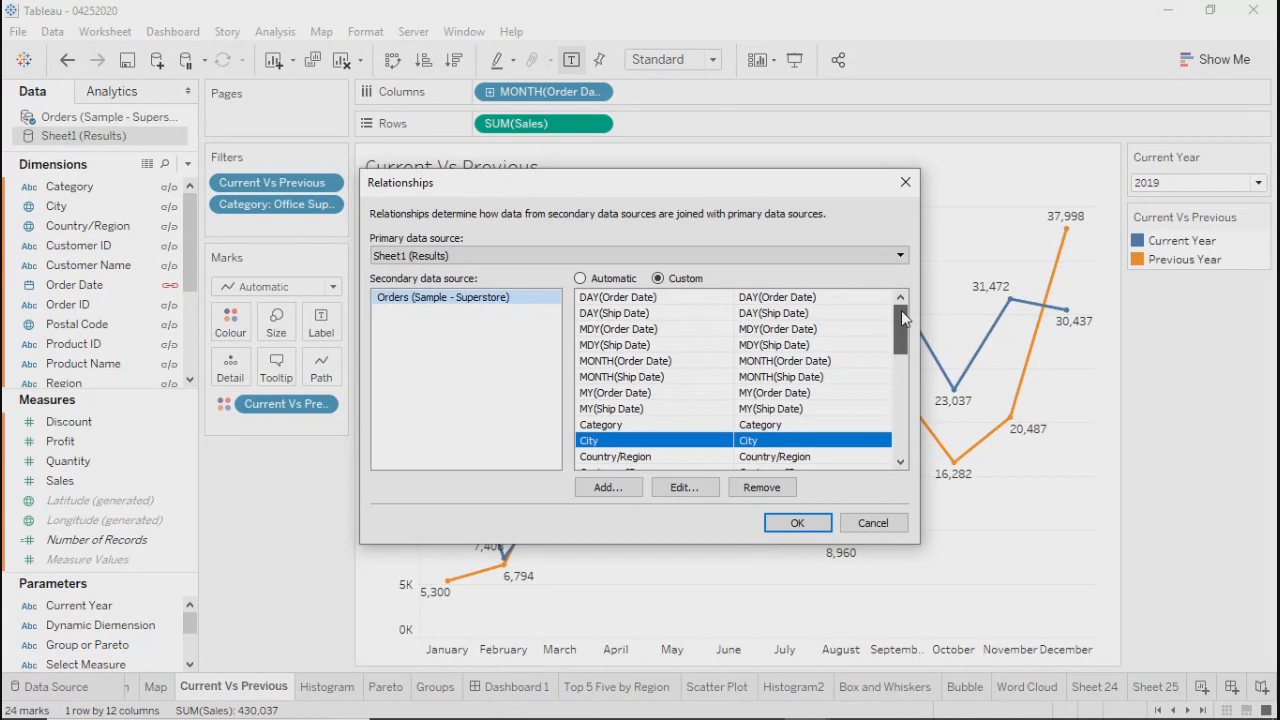
left_click(700, 412, "ctrl")
left_click(581, 279)
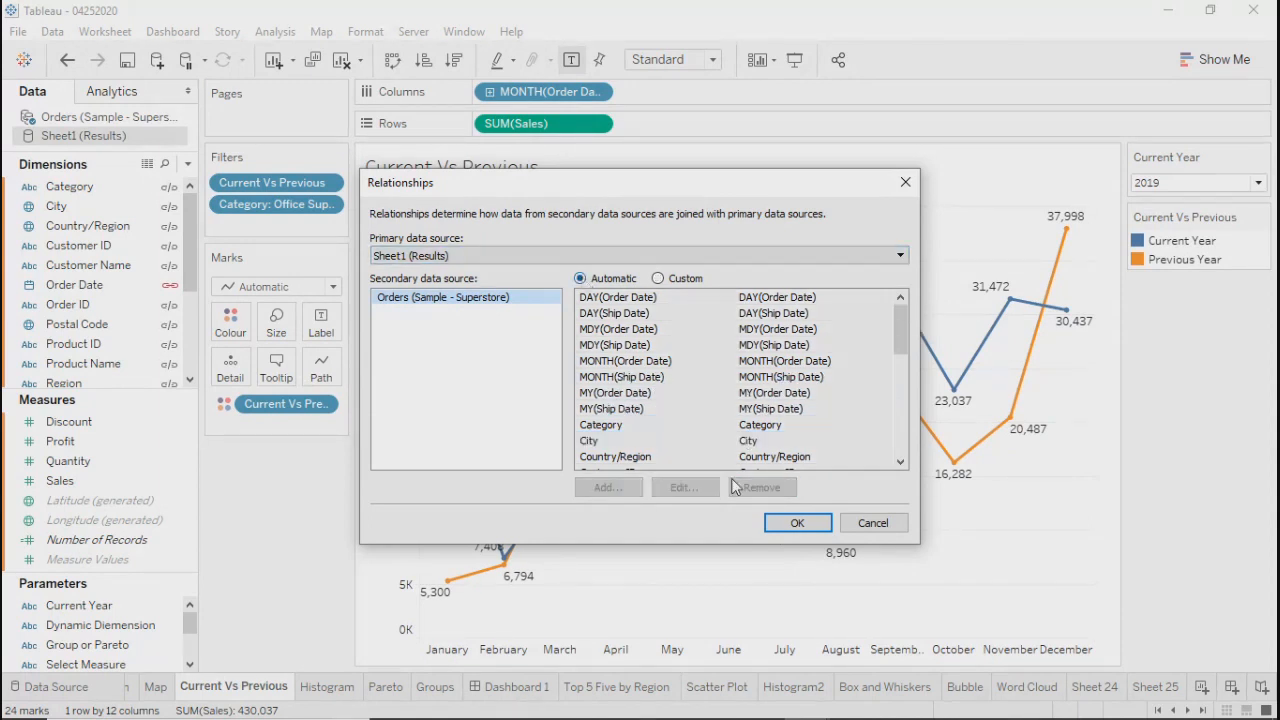
left_click(799, 528)
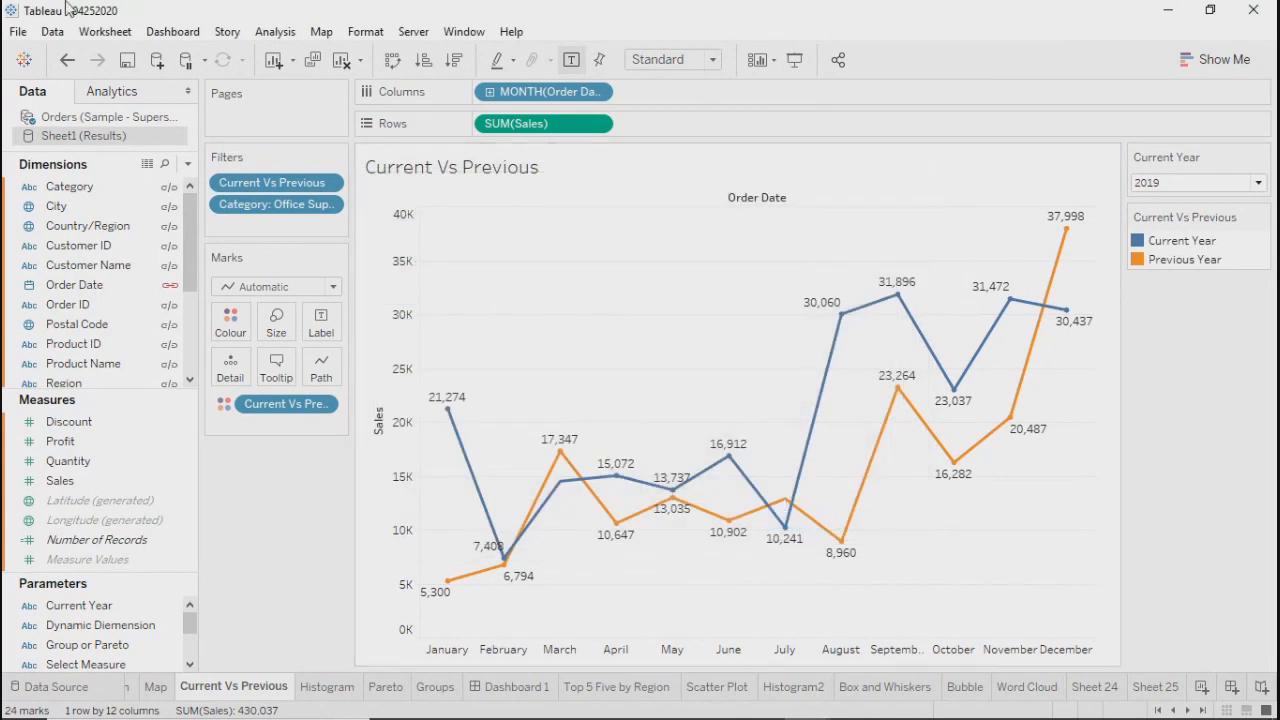
Compare the fields of Orders (Sample - Superstore) and Sheet1 (Results) on the Current Vs Previous sheet, ending on Orders
left_click(100, 117)
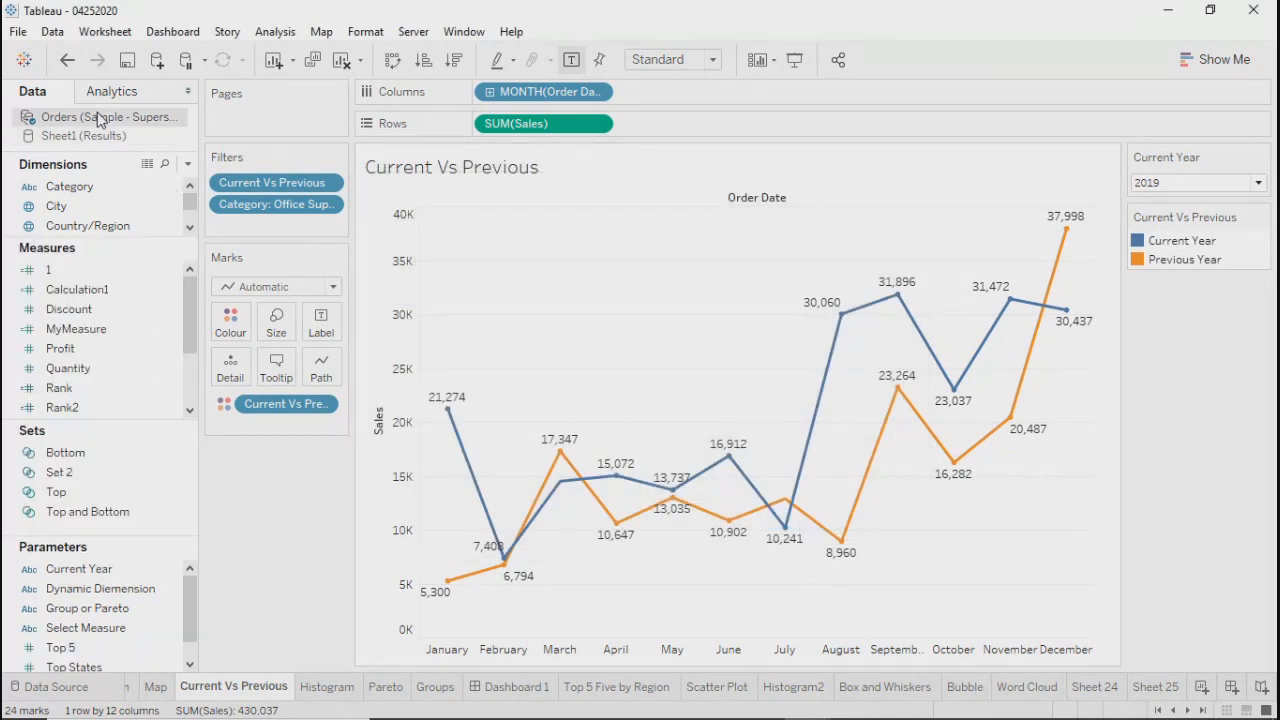
left_click(88, 140)
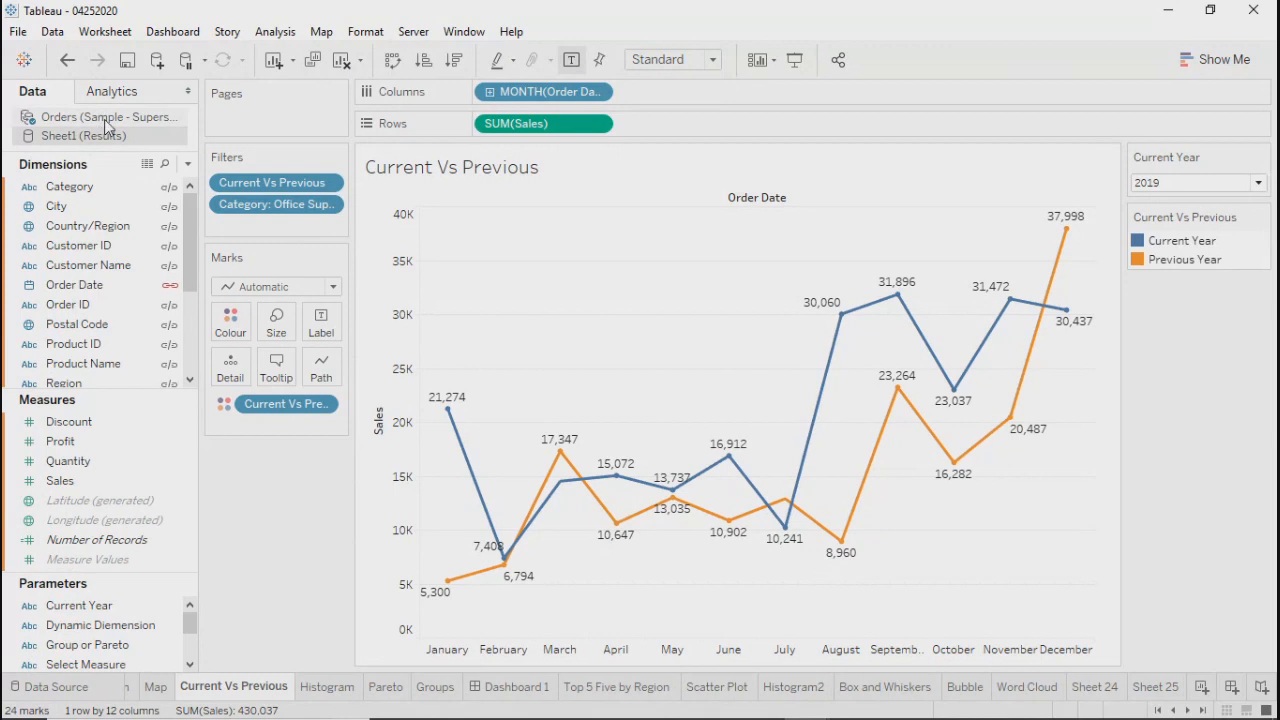
left_click(104, 119)
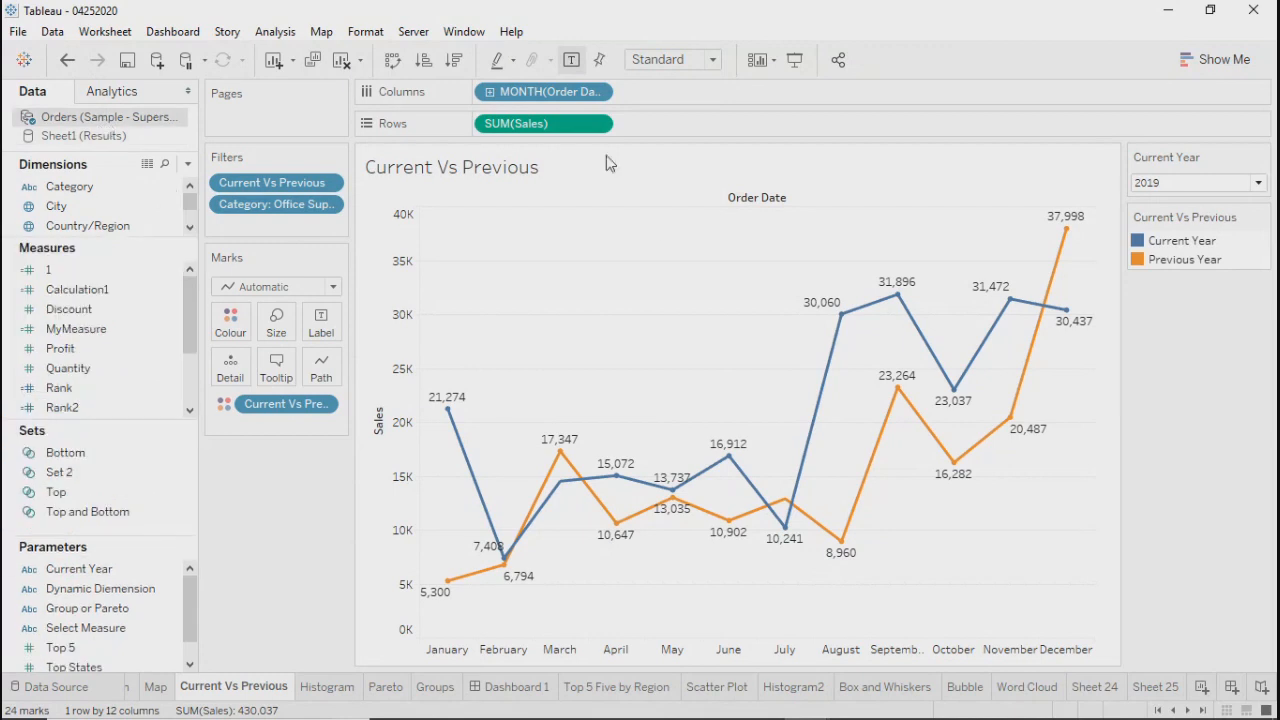
Review the worksheet scope options of the Category filter on the Top 5 Five by Region sheet
left_click(1262, 160)
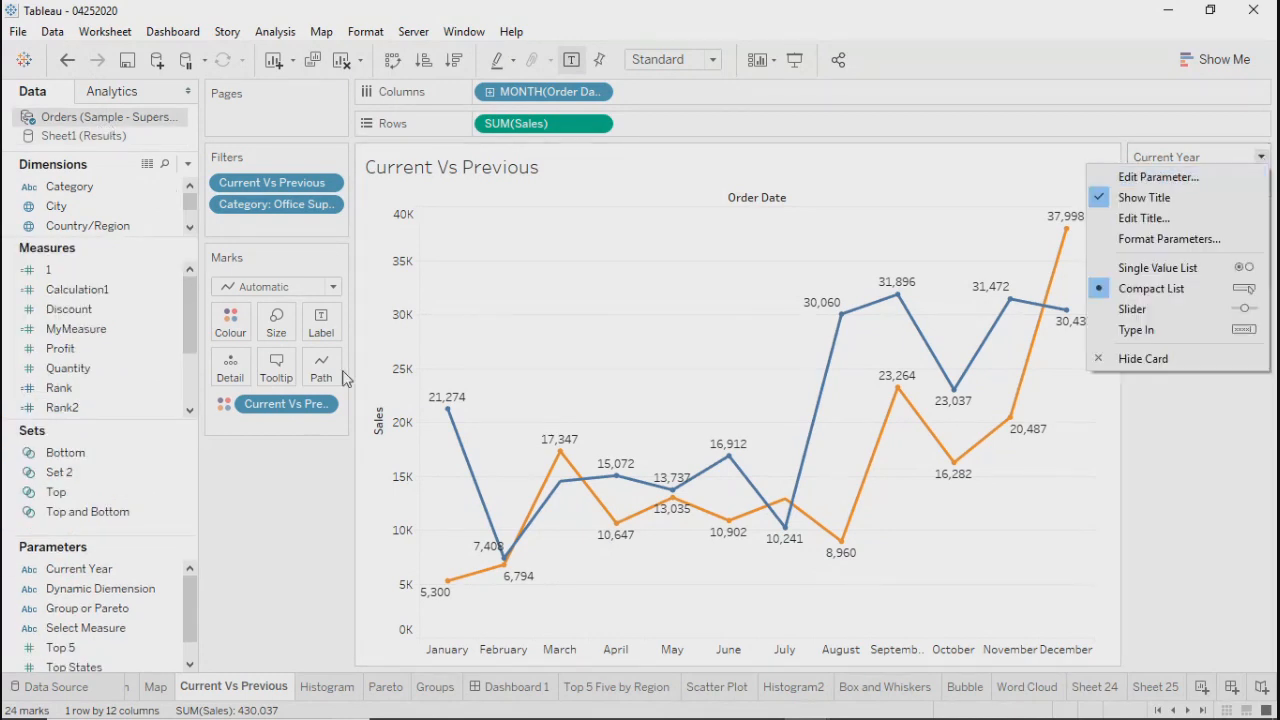
mouse_move(790, 710)
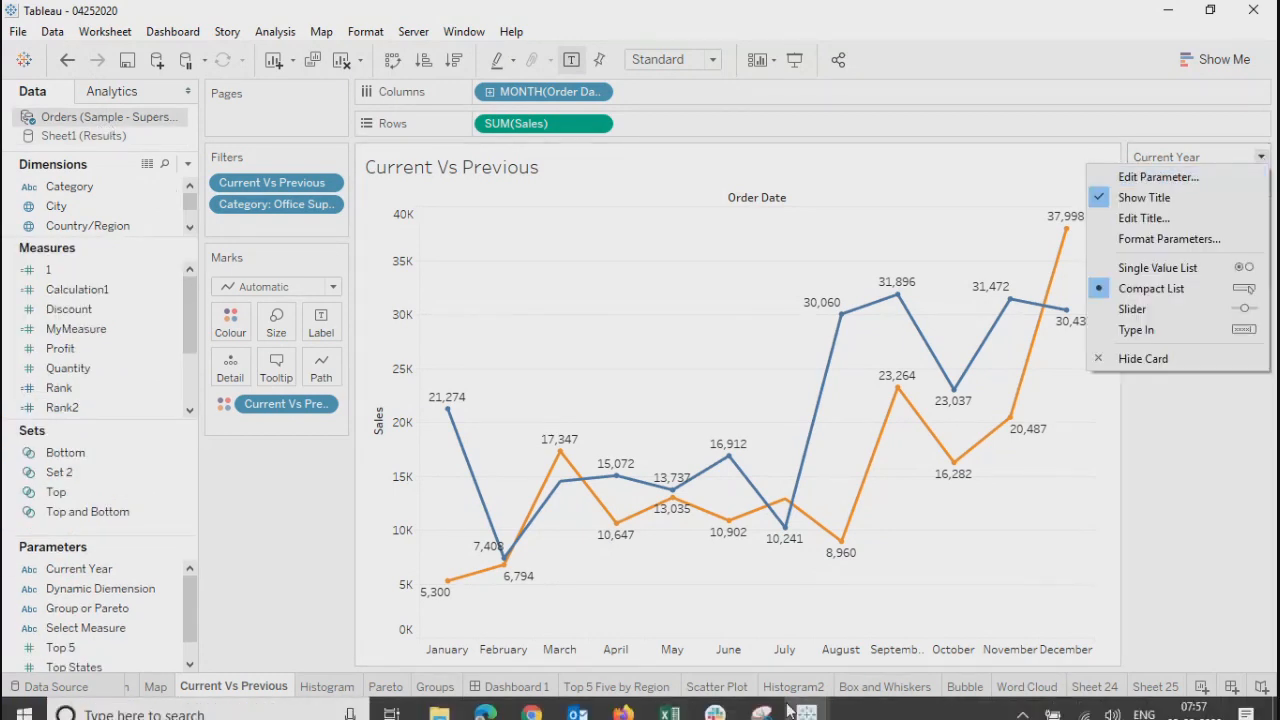
left_click(630, 686)
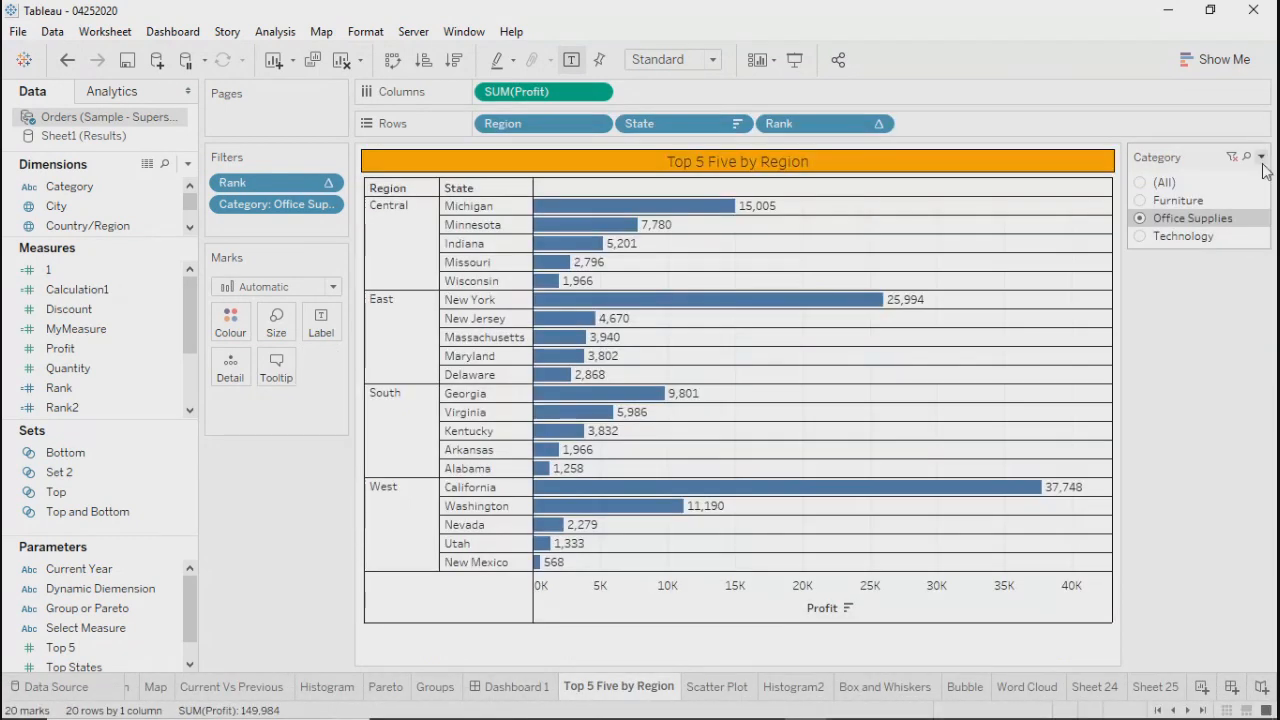
left_click(1262, 157)
mouse_move(1060, 218)
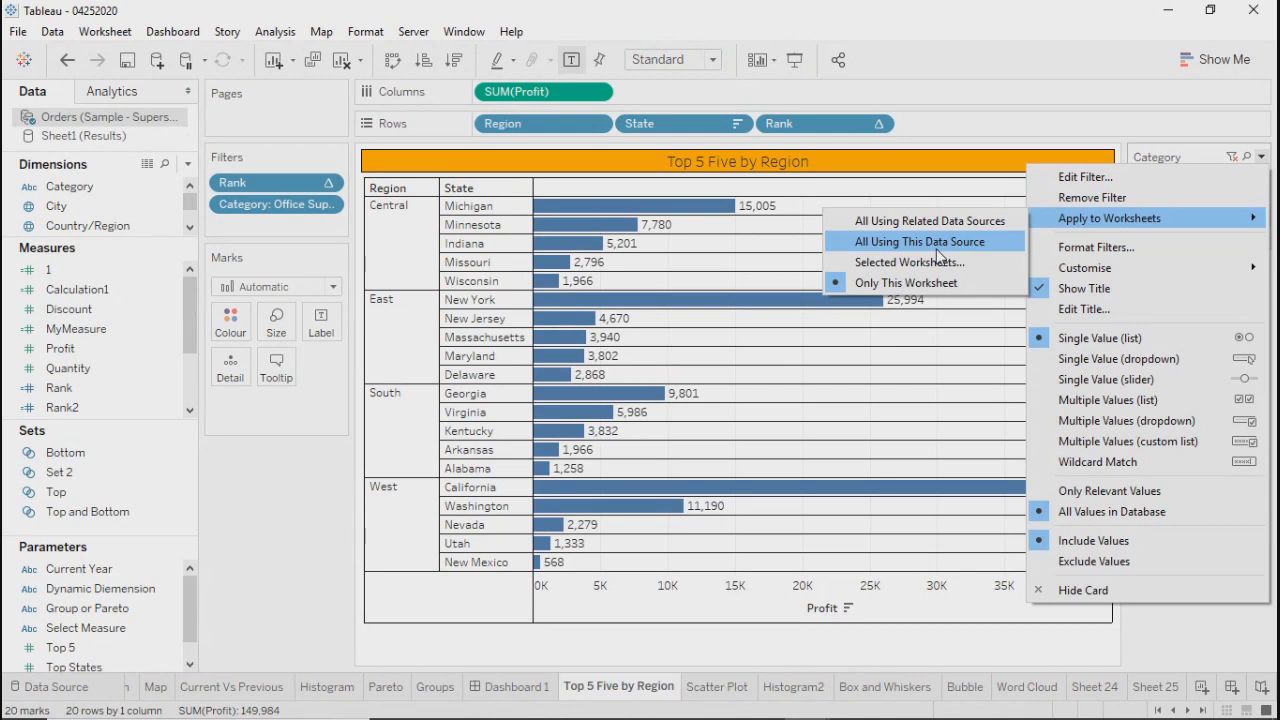
left_click(279, 528)
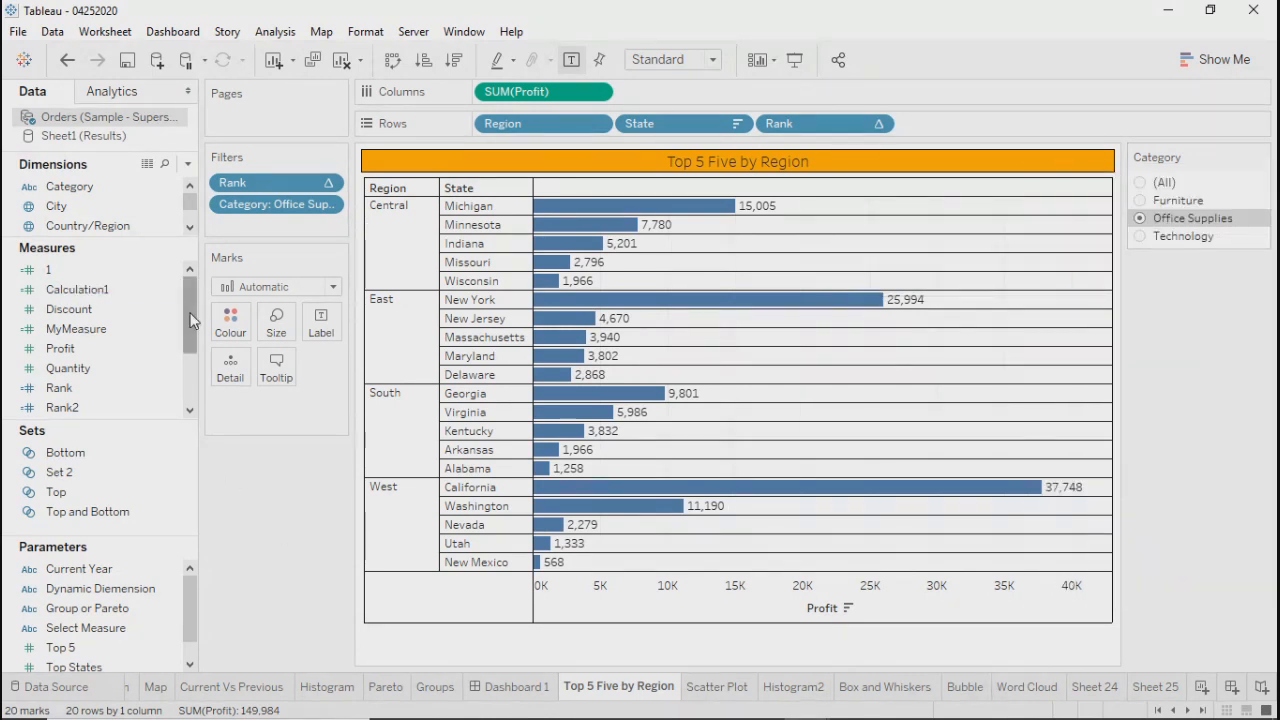
Look through the Orders fields and show the linked fields of Sheet1 (Results) on the Top 5 Five by Region sheet
scroll(193, 320, "down", 3)
scroll(193, 320, "up", 3)
left_click(108, 472)
left_click(70, 137)
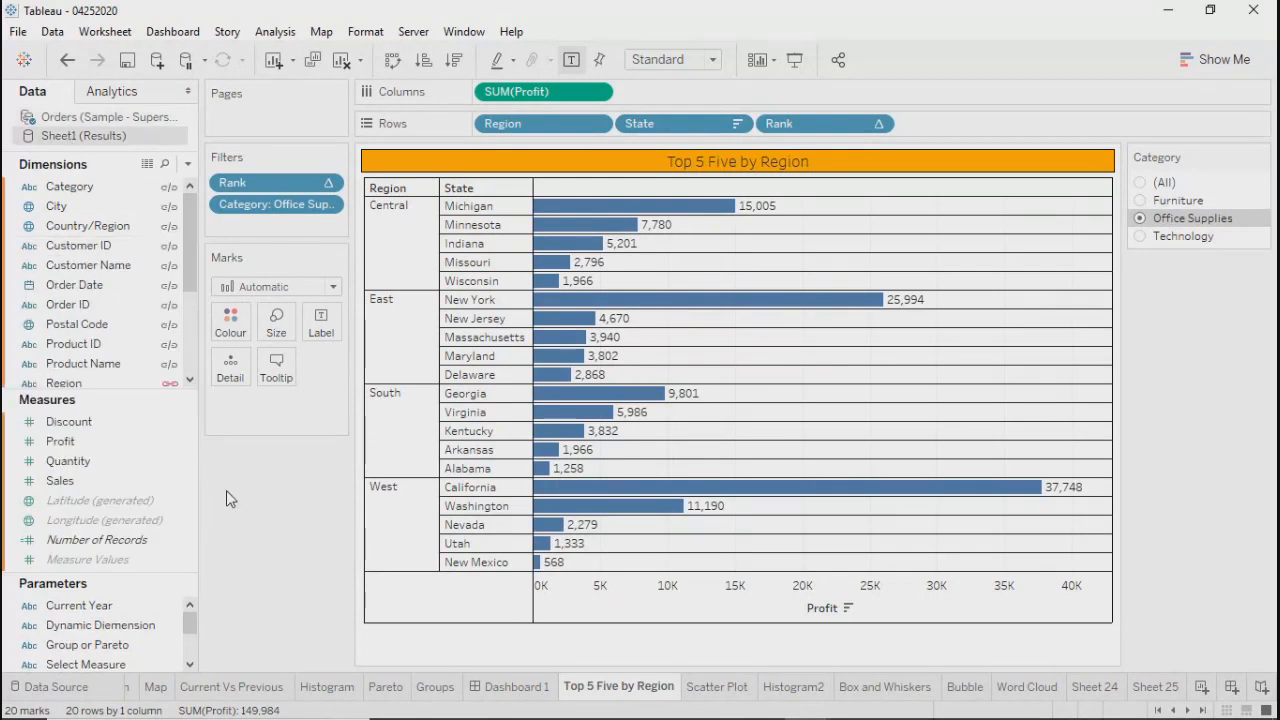
Look through the sheets from Top 5 Five by Region to Word Cloud, including Histogram2, Box and Whiskers and Bubble, with Orders as their data source
left_click(435, 687)
left_click(630, 687)
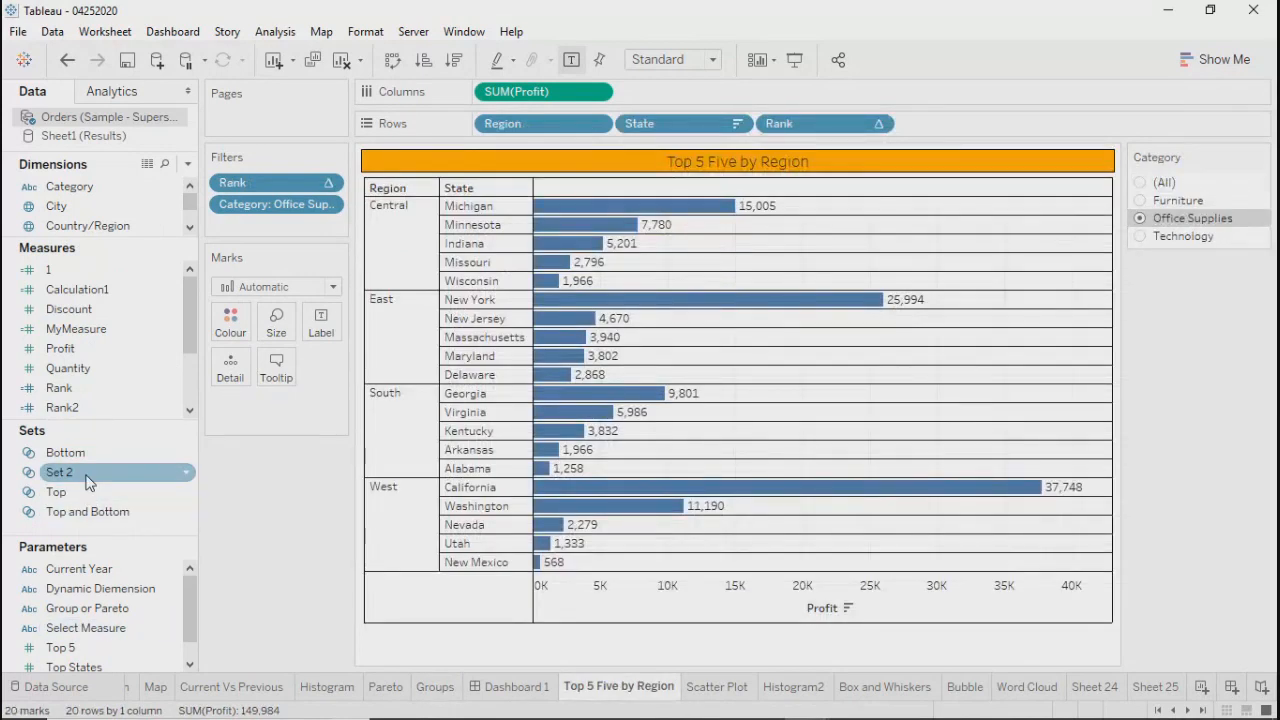
left_click(716, 687)
left_click(795, 687)
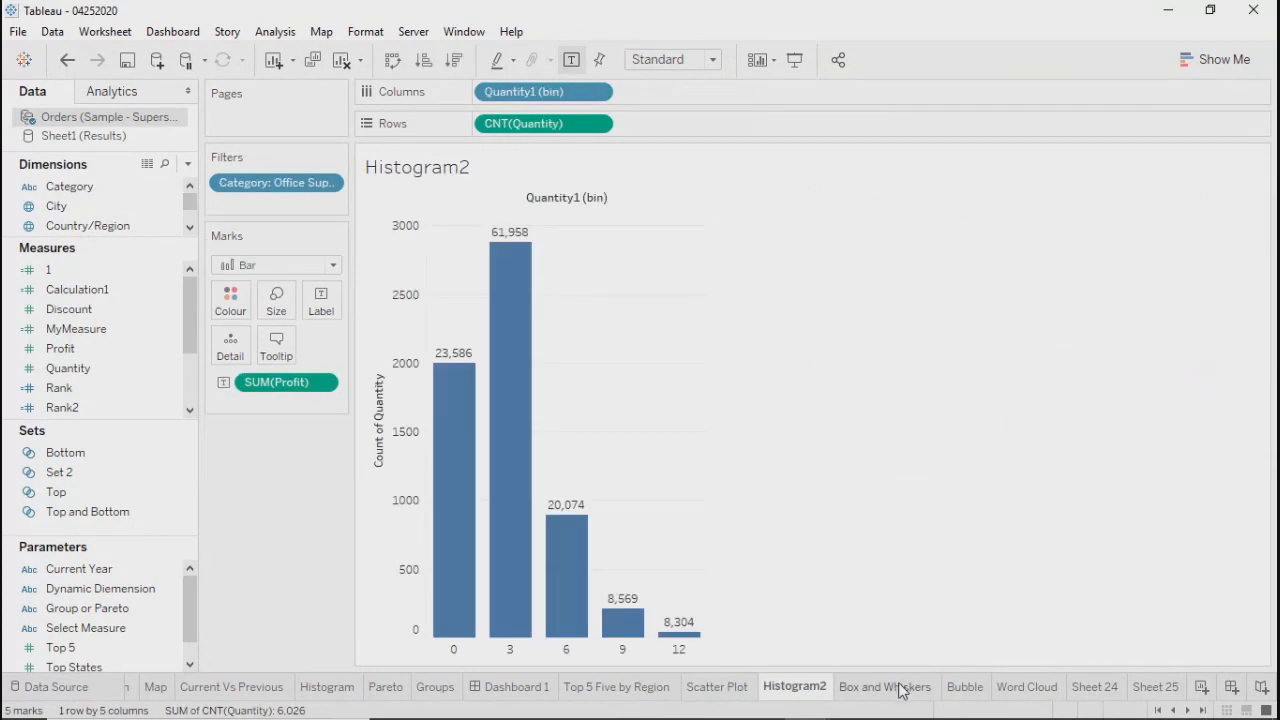
left_click(876, 687)
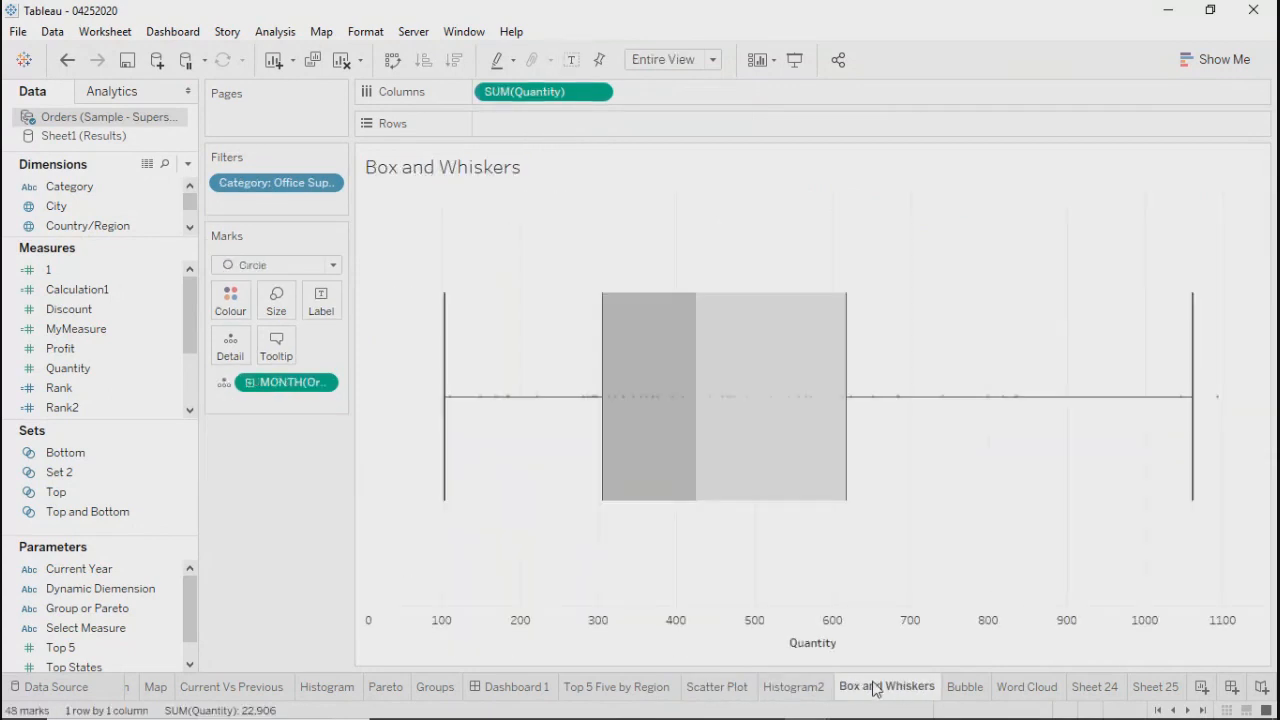
left_click(975, 689)
left_click(1027, 687)
left_click(42, 455)
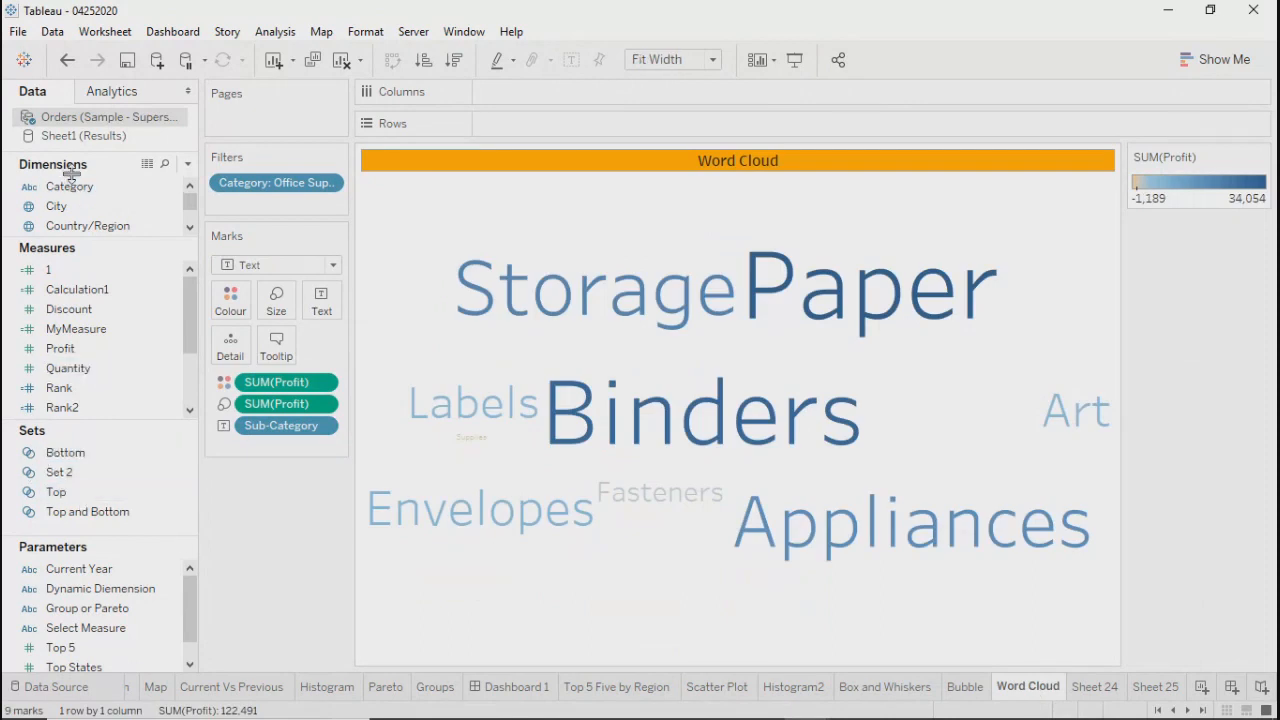
Compare the fields of Orders and Sheet1 (Results) on the Word Cloud sheet, and examine the link icons of the Results dimensions
left_click(80, 136)
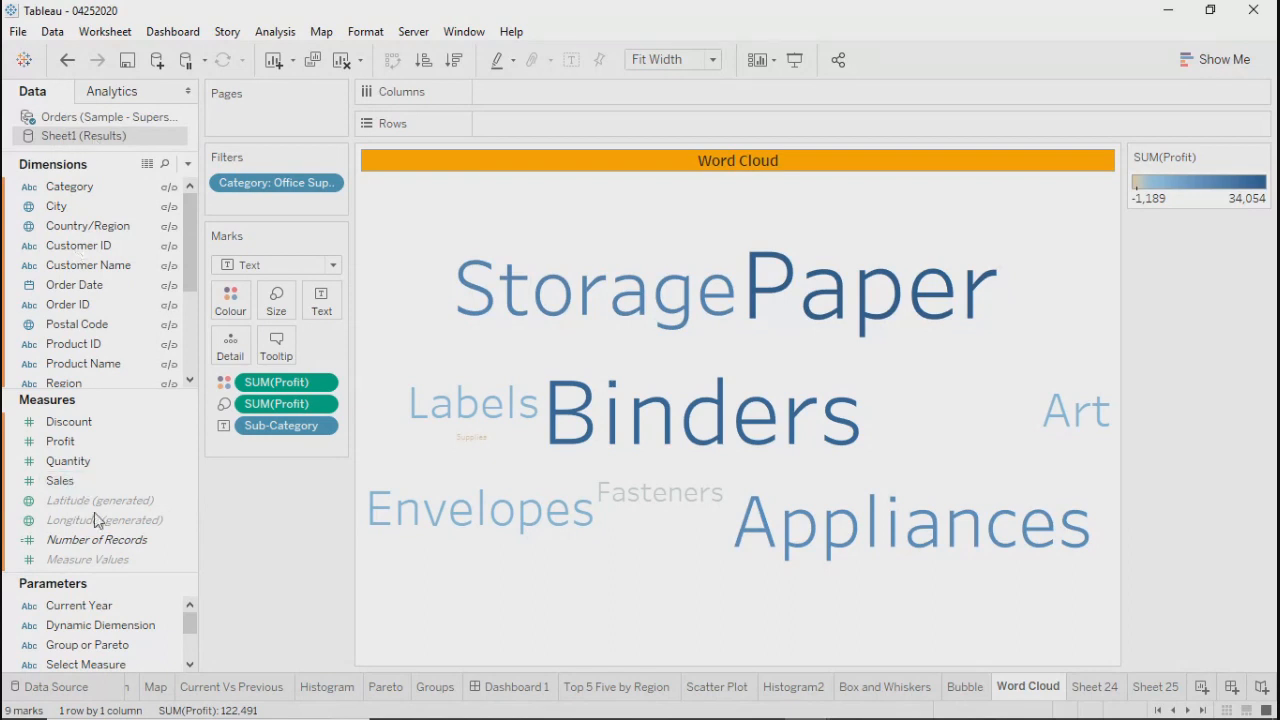
left_click(120, 540)
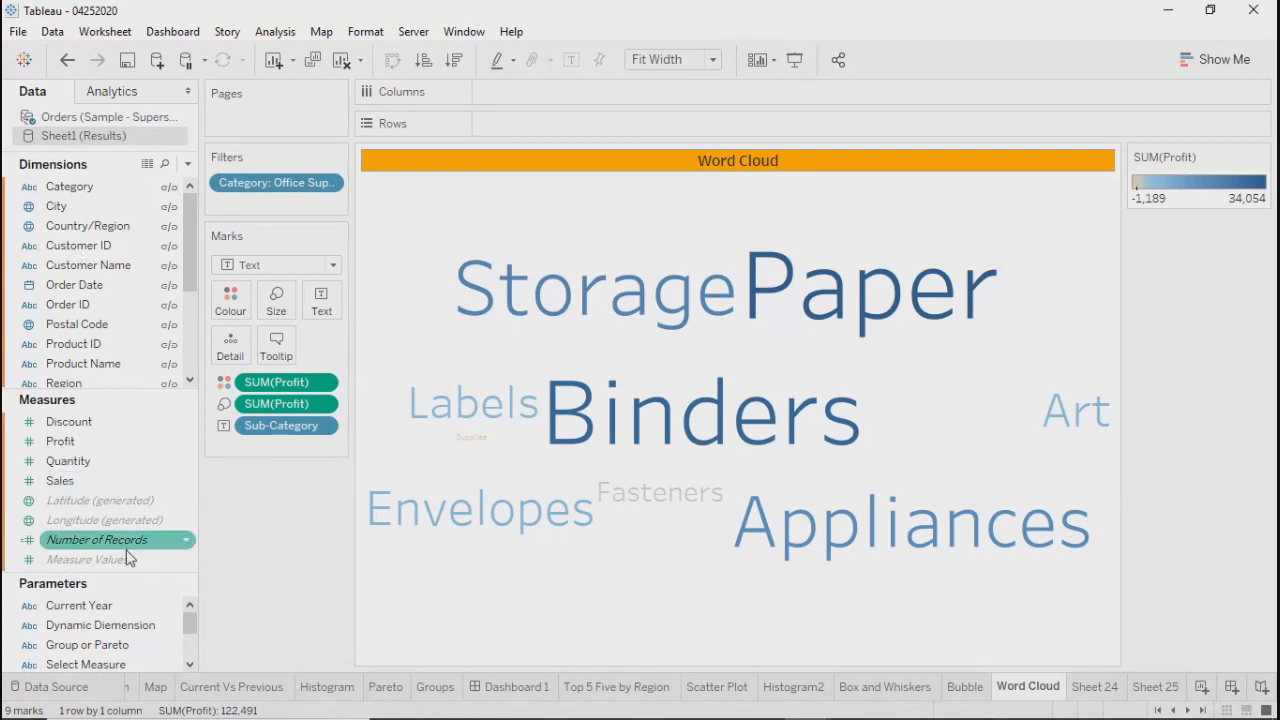
left_click(105, 118)
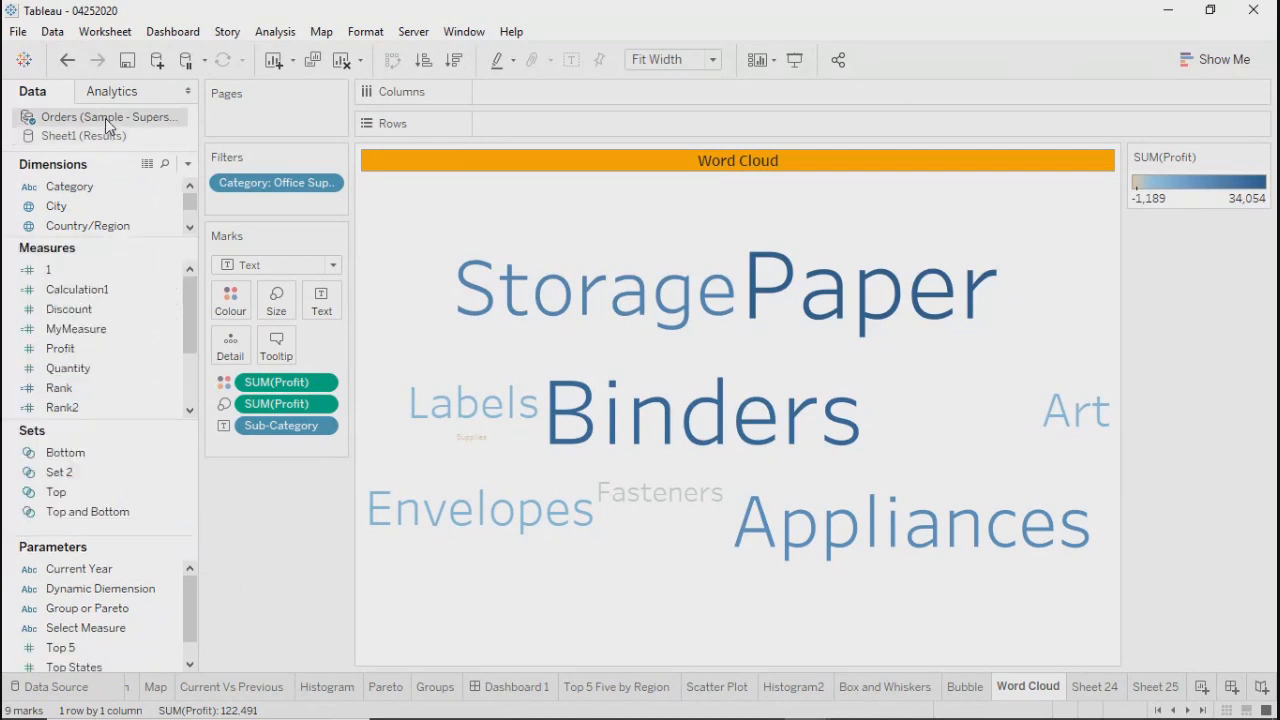
left_click(86, 139)
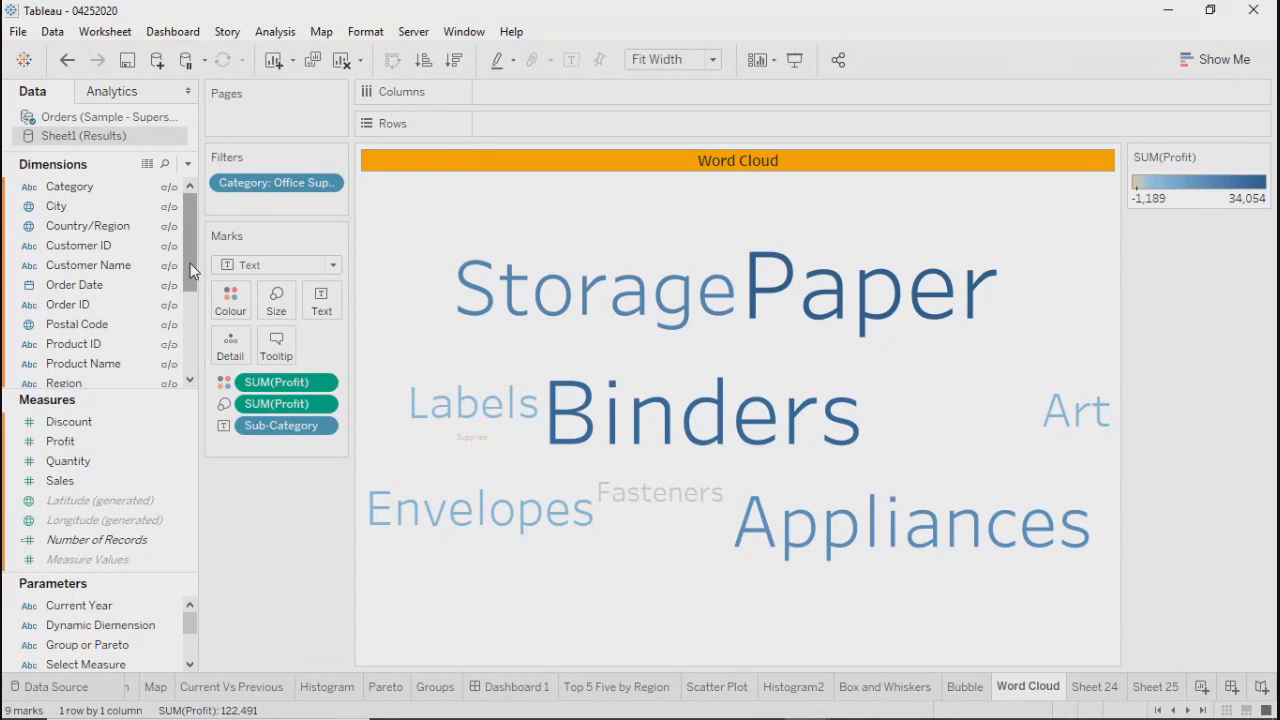
scroll(192, 300, "down", 3)
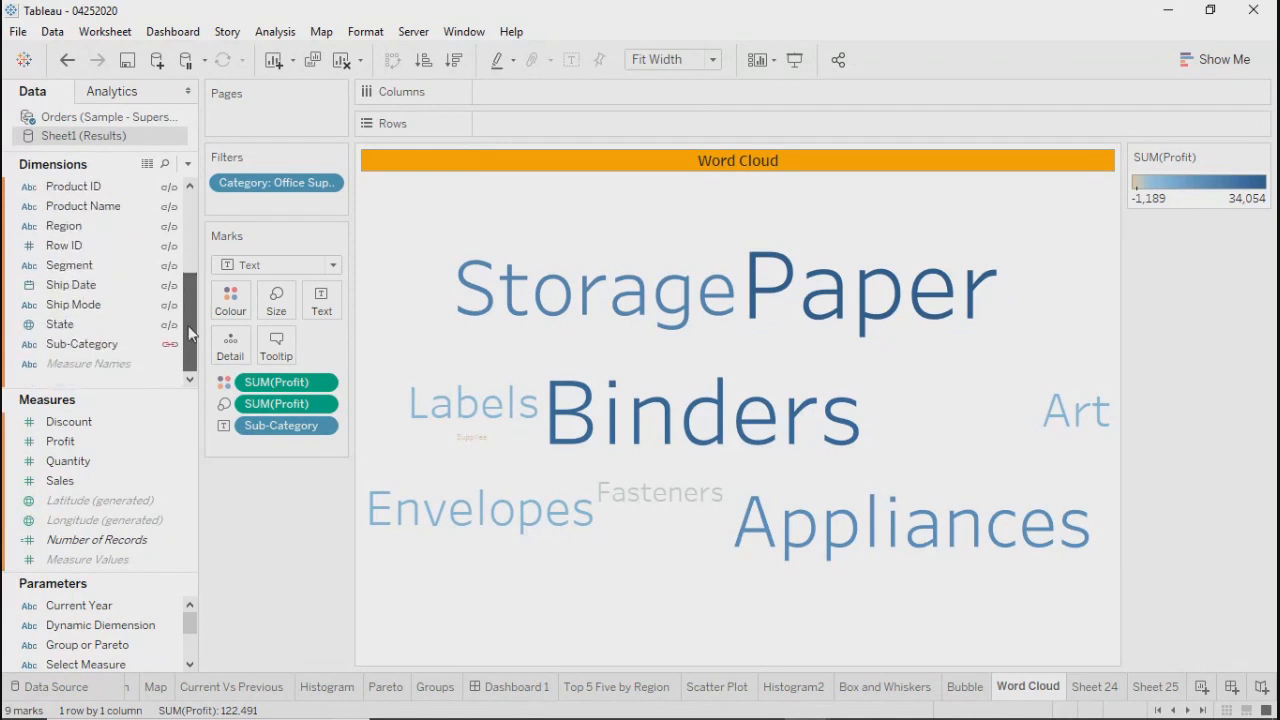
scroll(192, 333, "up", 3)
scroll(190, 330, "down", 3)
scroll(189, 300, "up", 3)
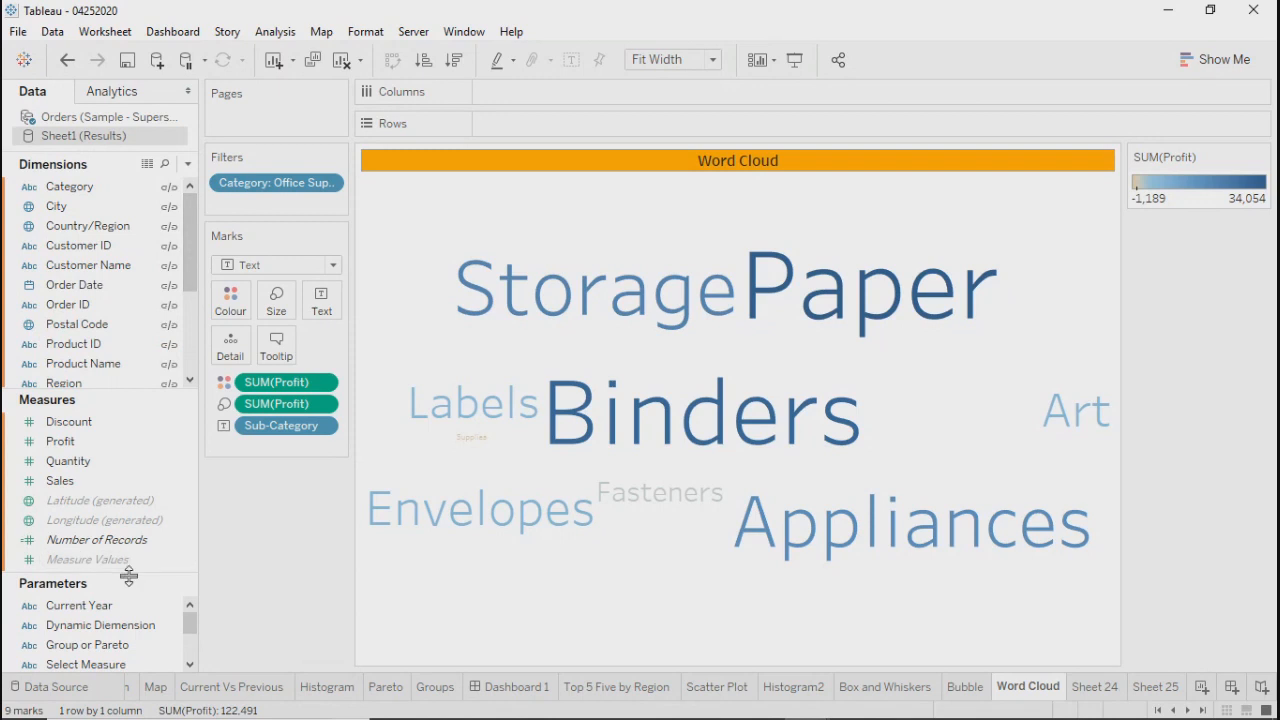
Enlarge the Parameters area below the Sheet1 (Results) fields to show the whole parameter list
left_click_drag(129, 575, 134, 422)
left_click(72, 460)
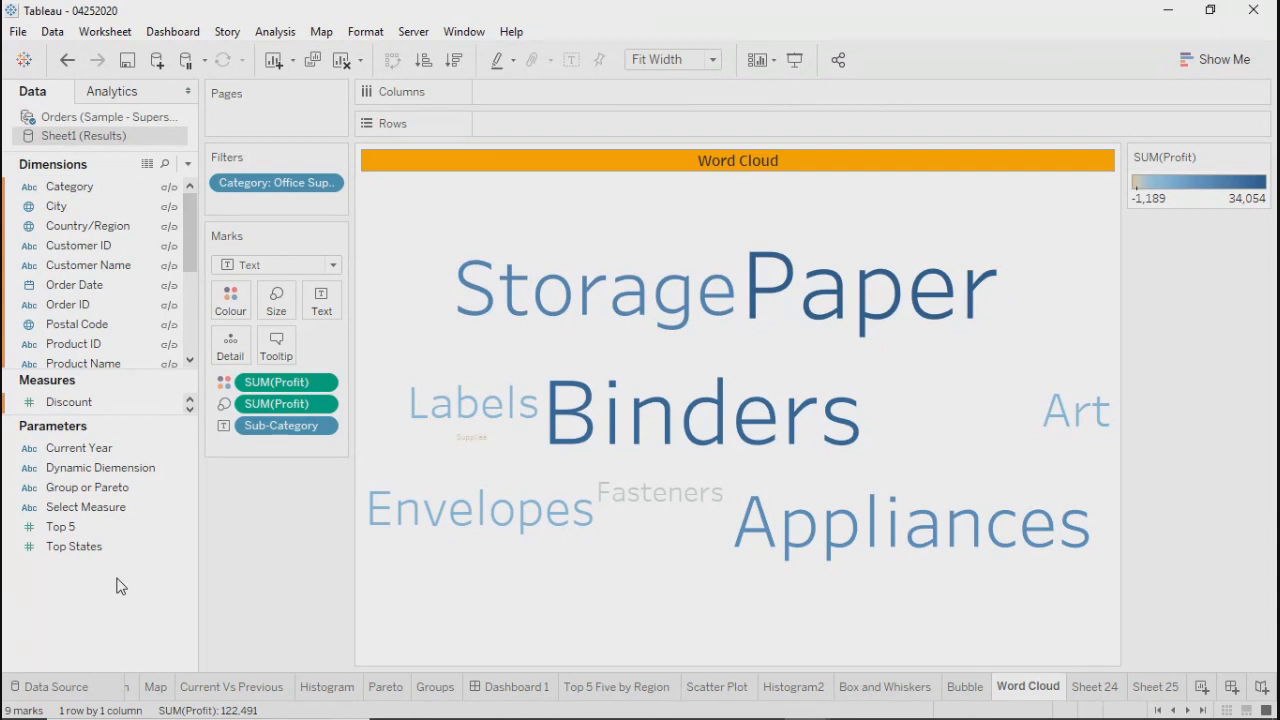
left_click(102, 452)
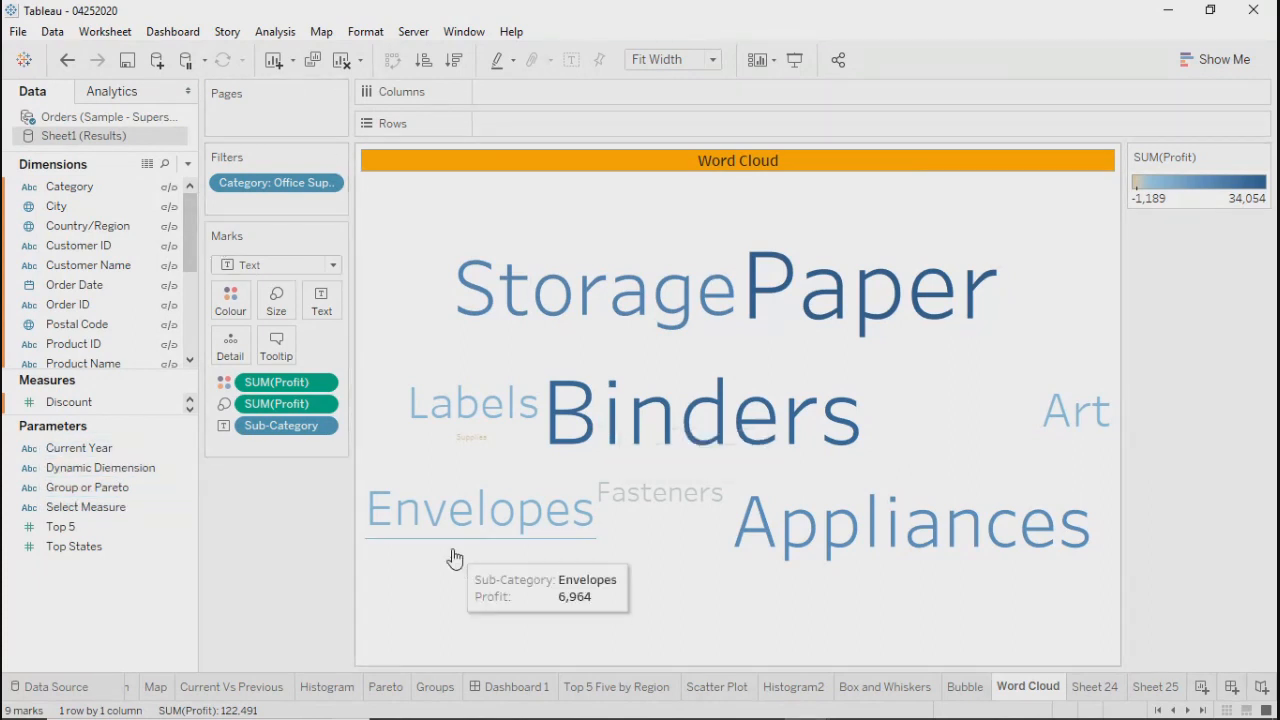
Return to the Top 5 Five by Region sheet and check which worksheet scopes its Category filter offers
left_click(623, 690)
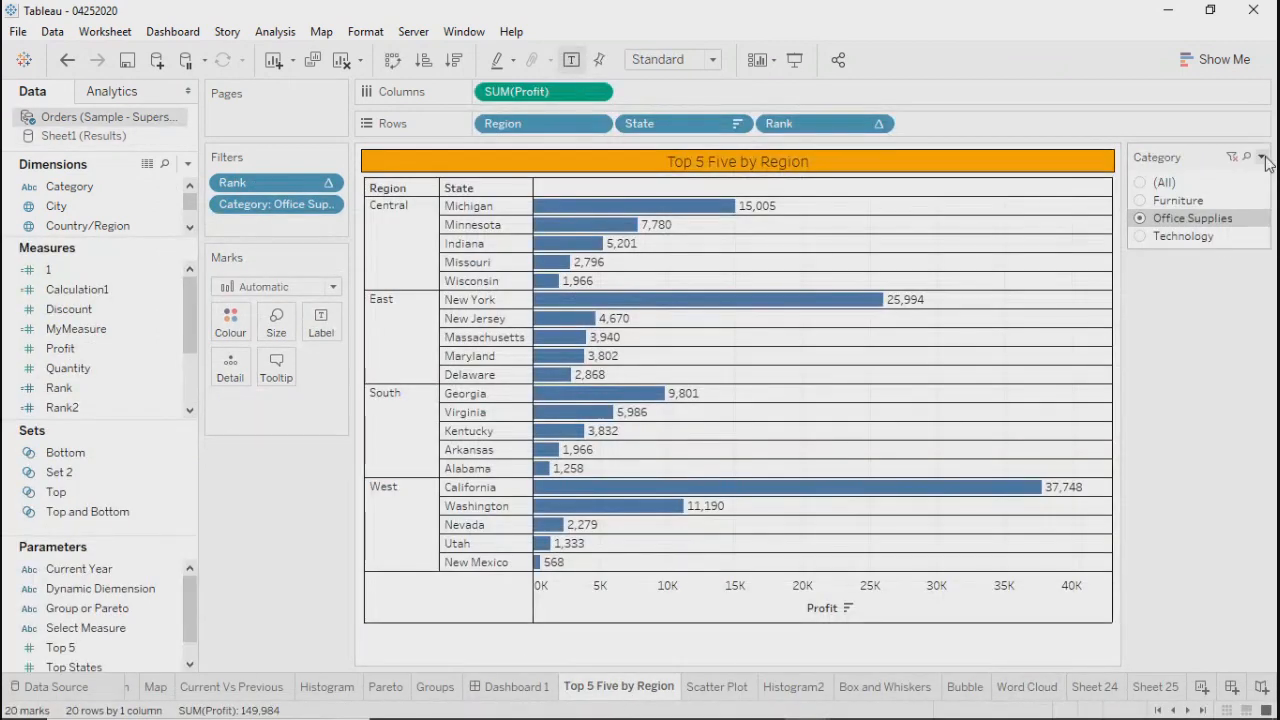
left_click(1262, 157)
mouse_move(1115, 220)
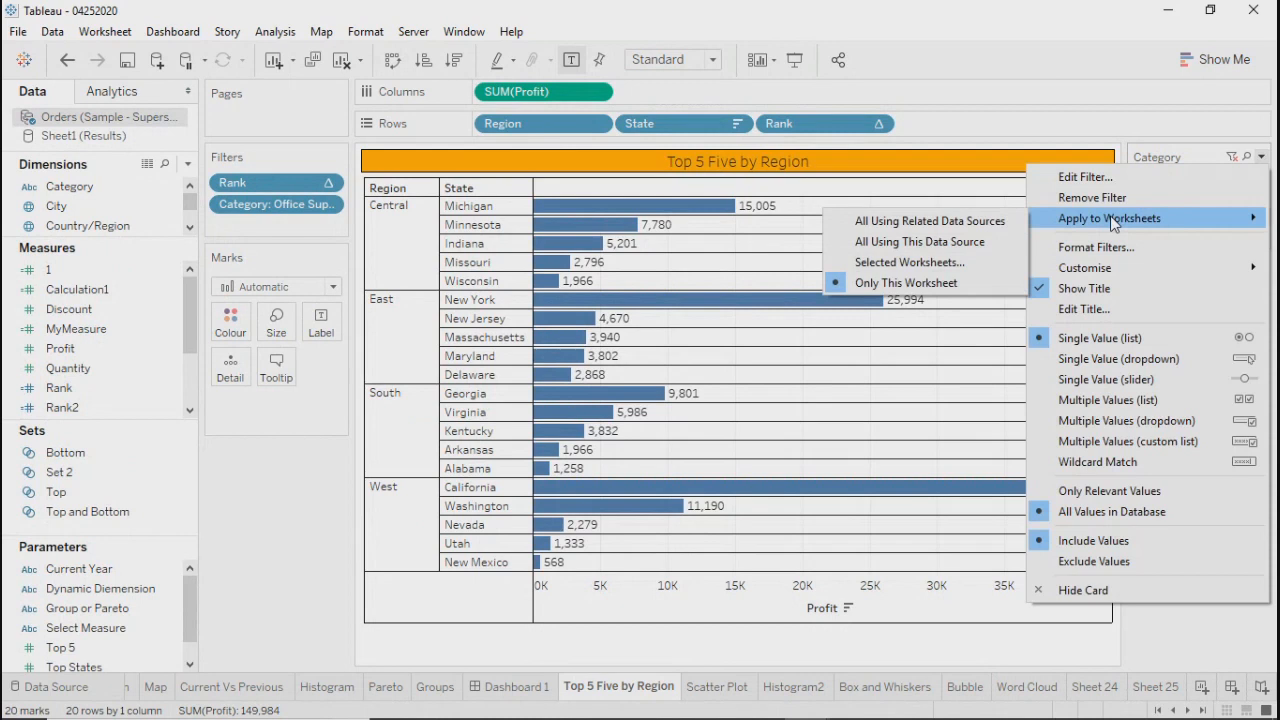
left_click(63, 368)
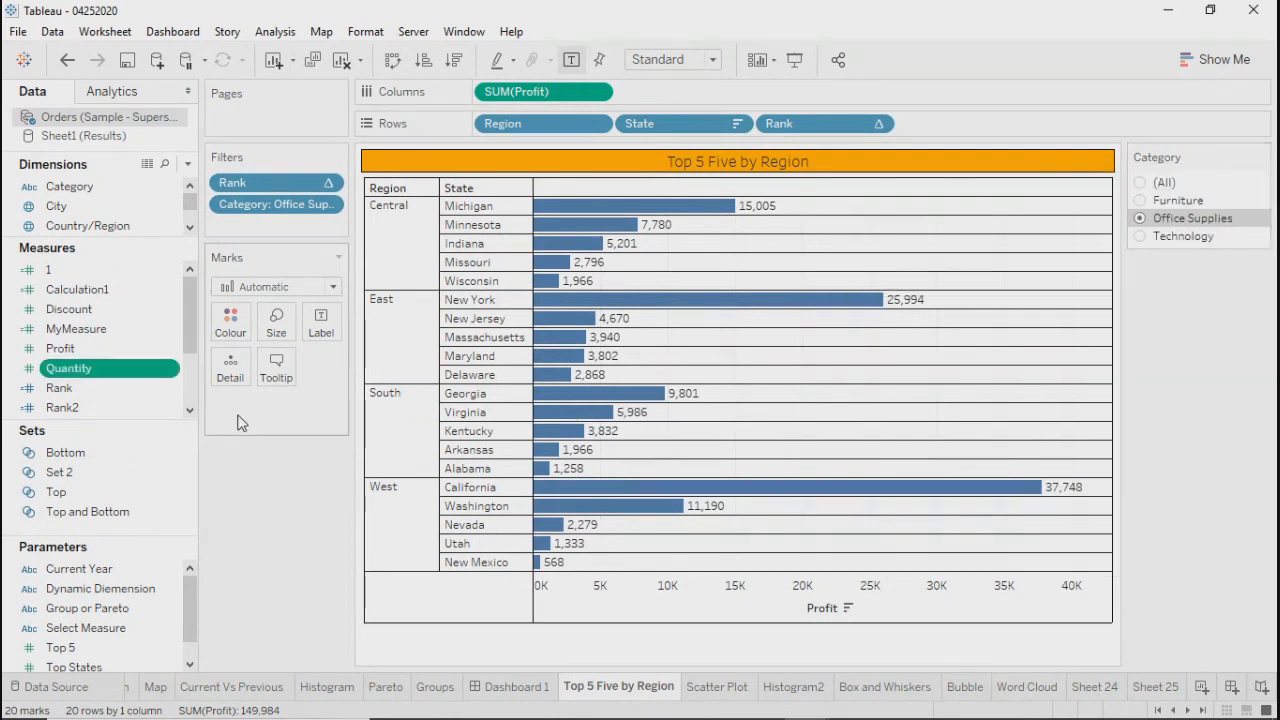
Set the Category filter on the Top 5 Five by Region sheet to use all values
left_click(329, 205)
left_click(270, 227)
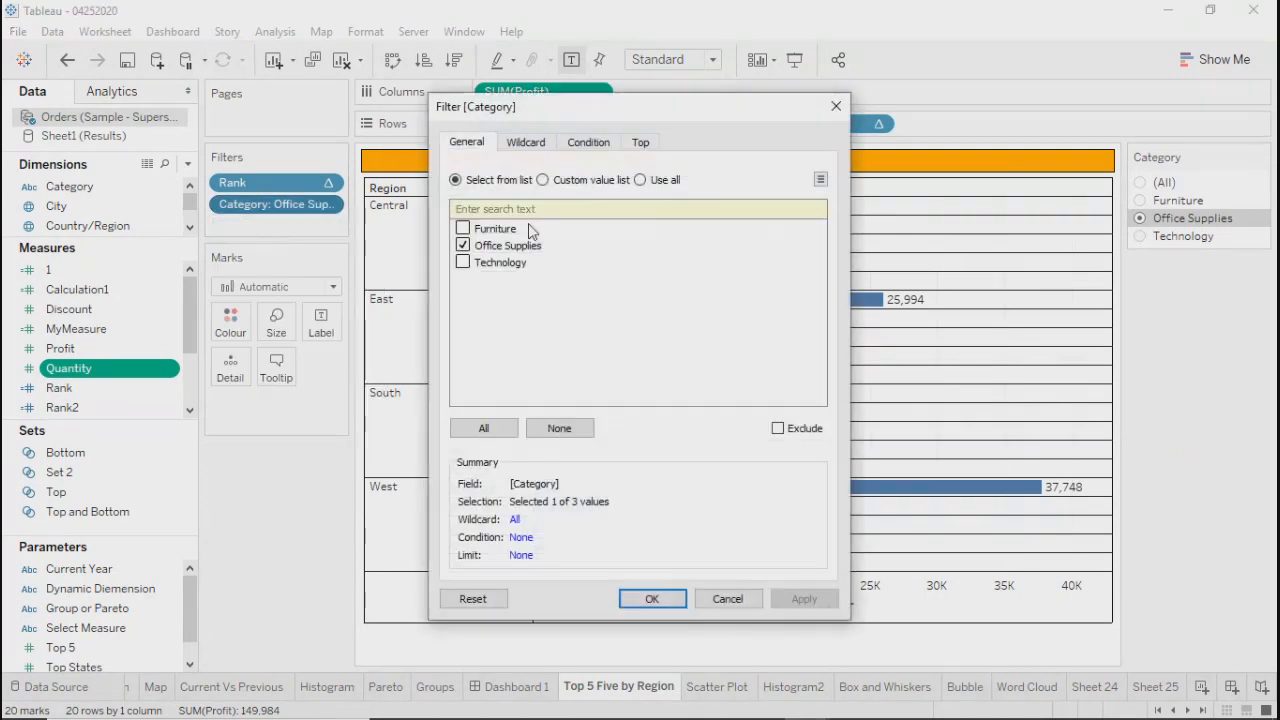
left_click(641, 180)
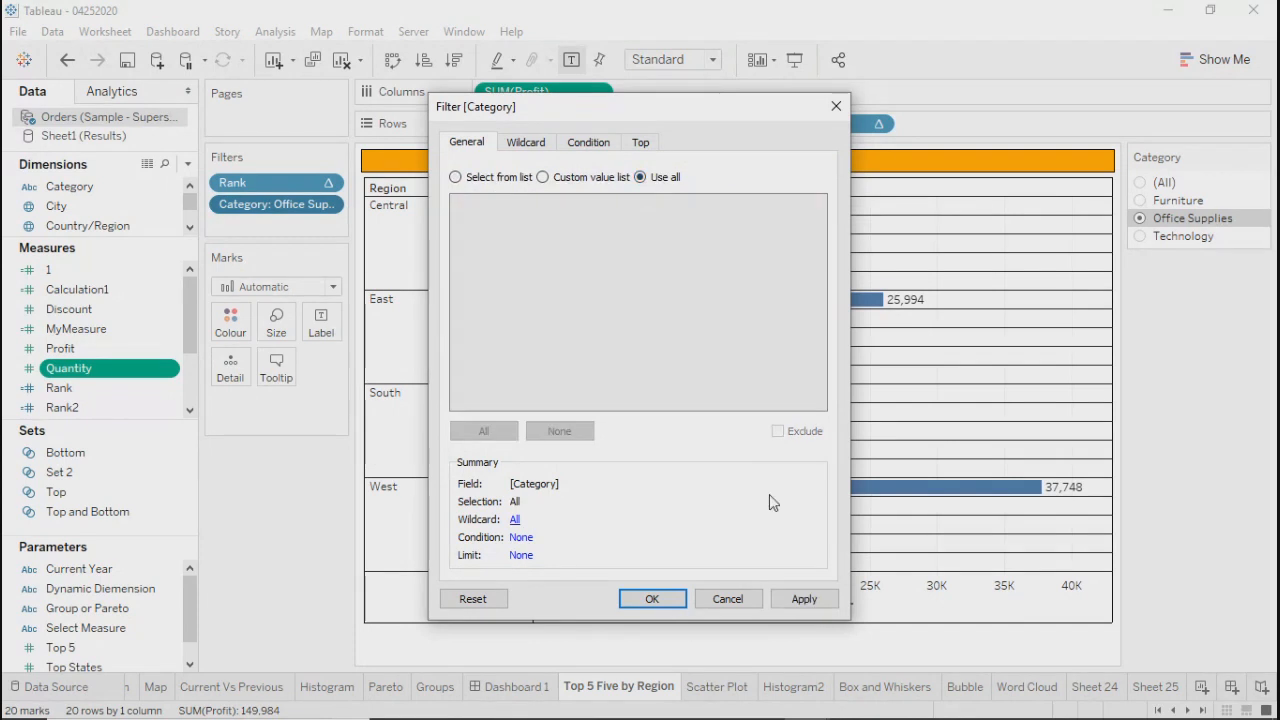
left_click(802, 604)
left_click(652, 599)
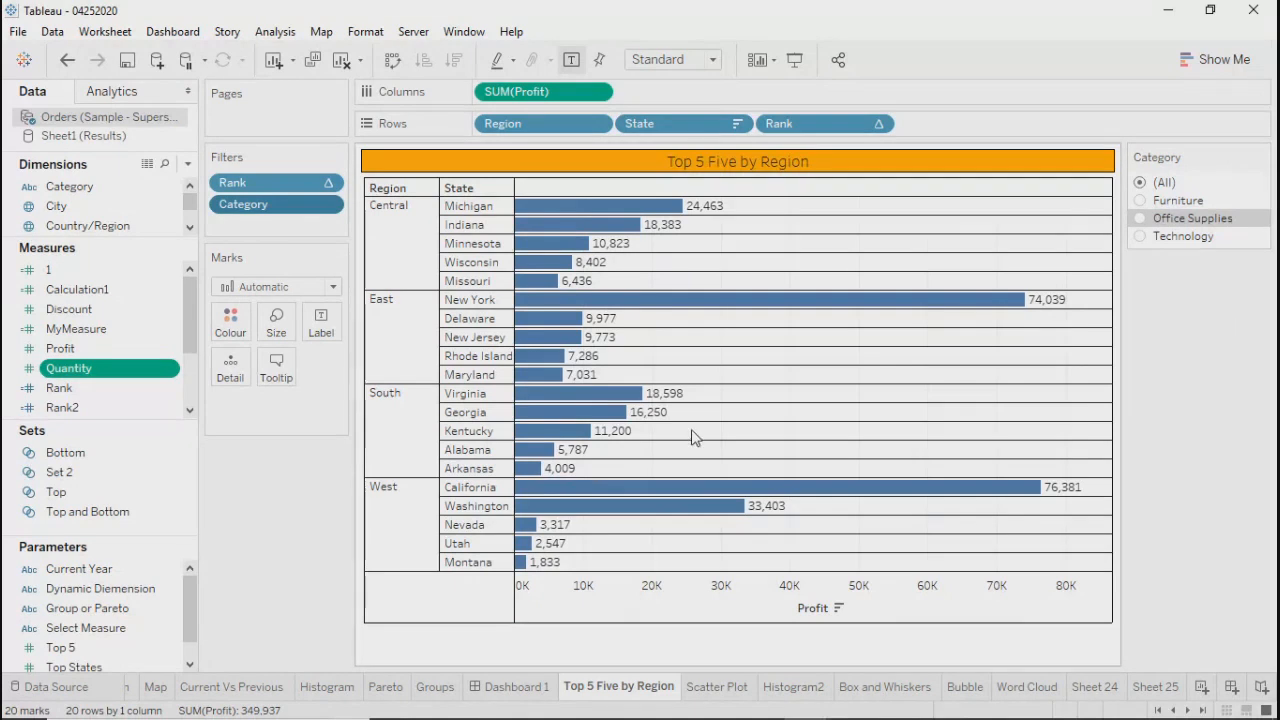
Inspect which parameters and data source fields can supply list values for the Current Year parameter, and close its settings without changes
right_click(76, 580)
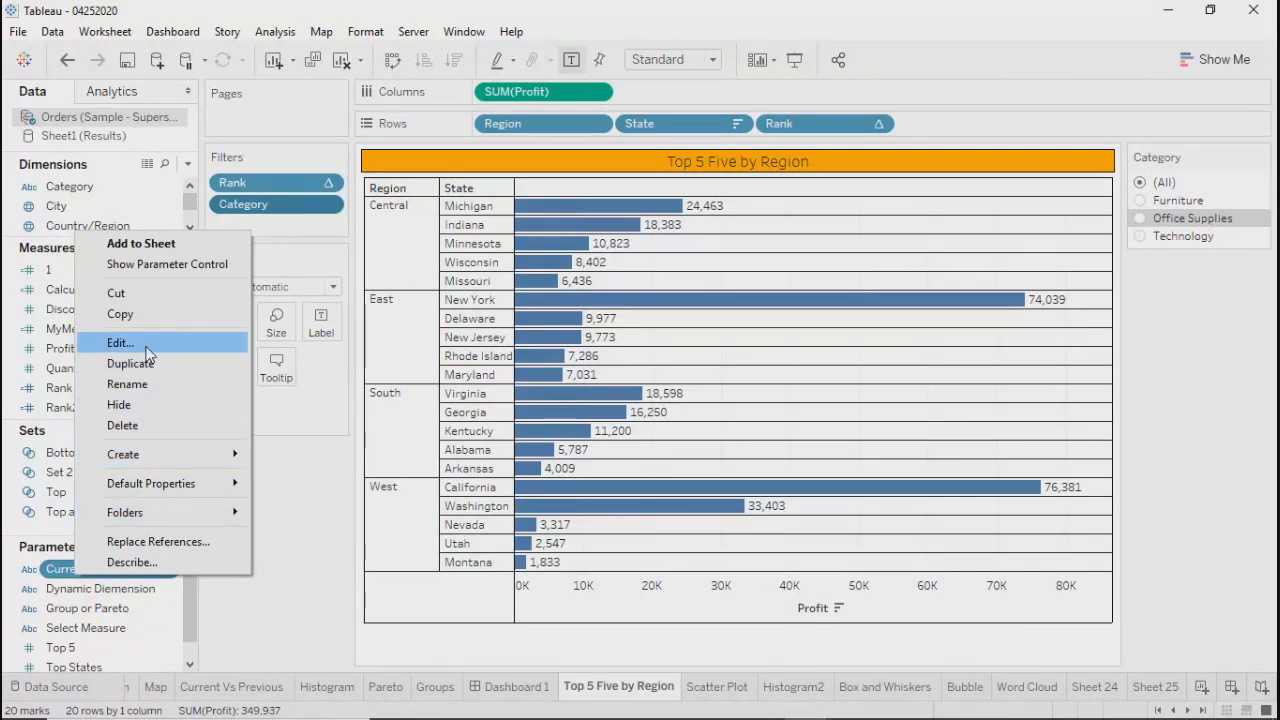
left_click(146, 346)
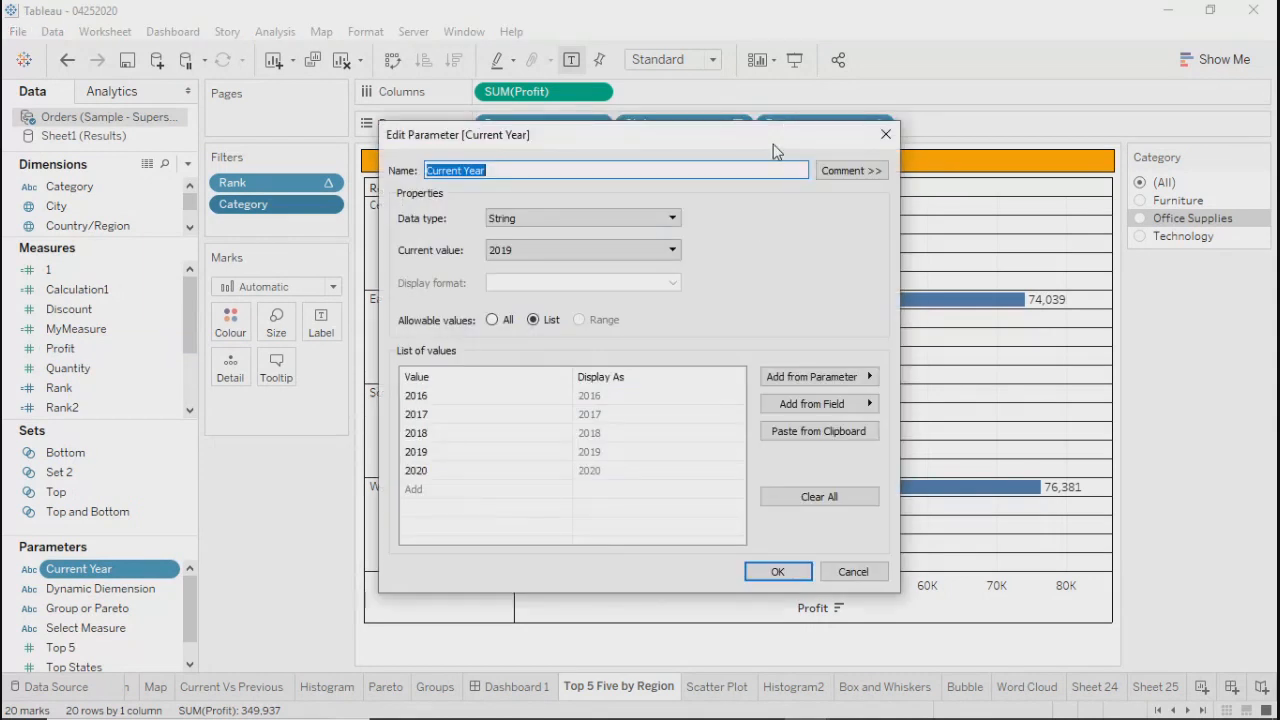
left_click_drag(773, 145, 771, 131)
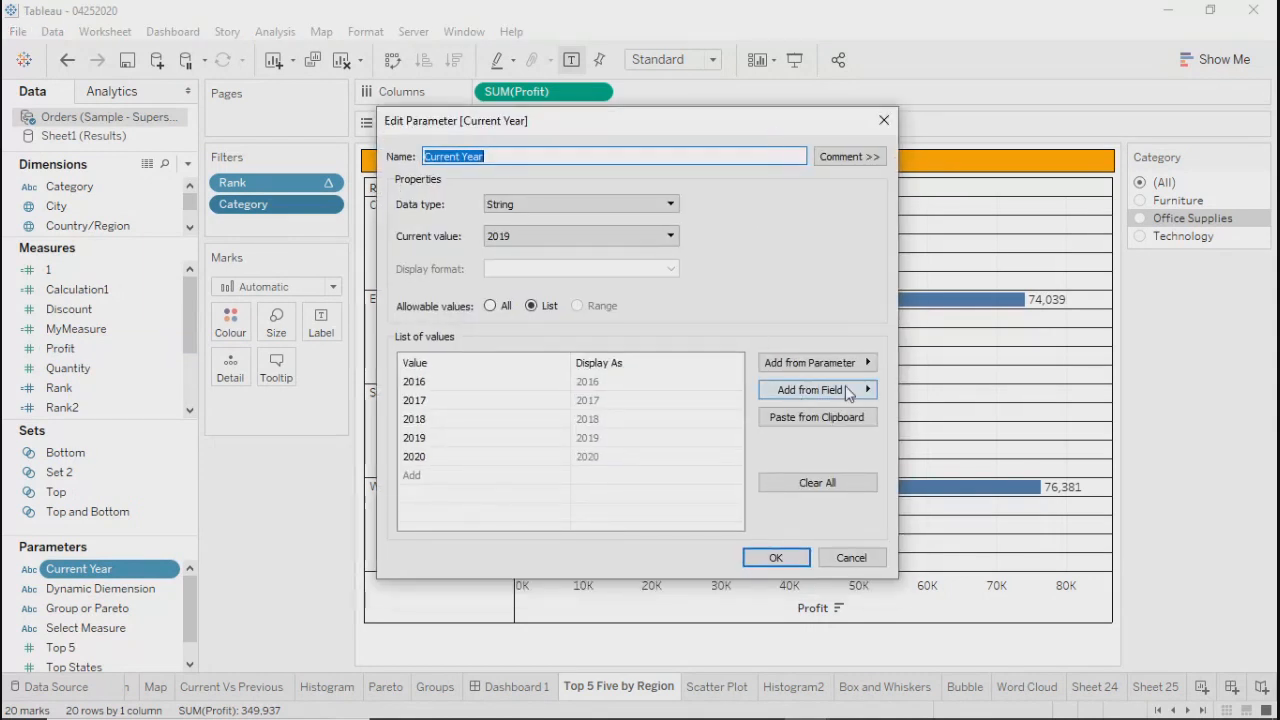
left_click(866, 363)
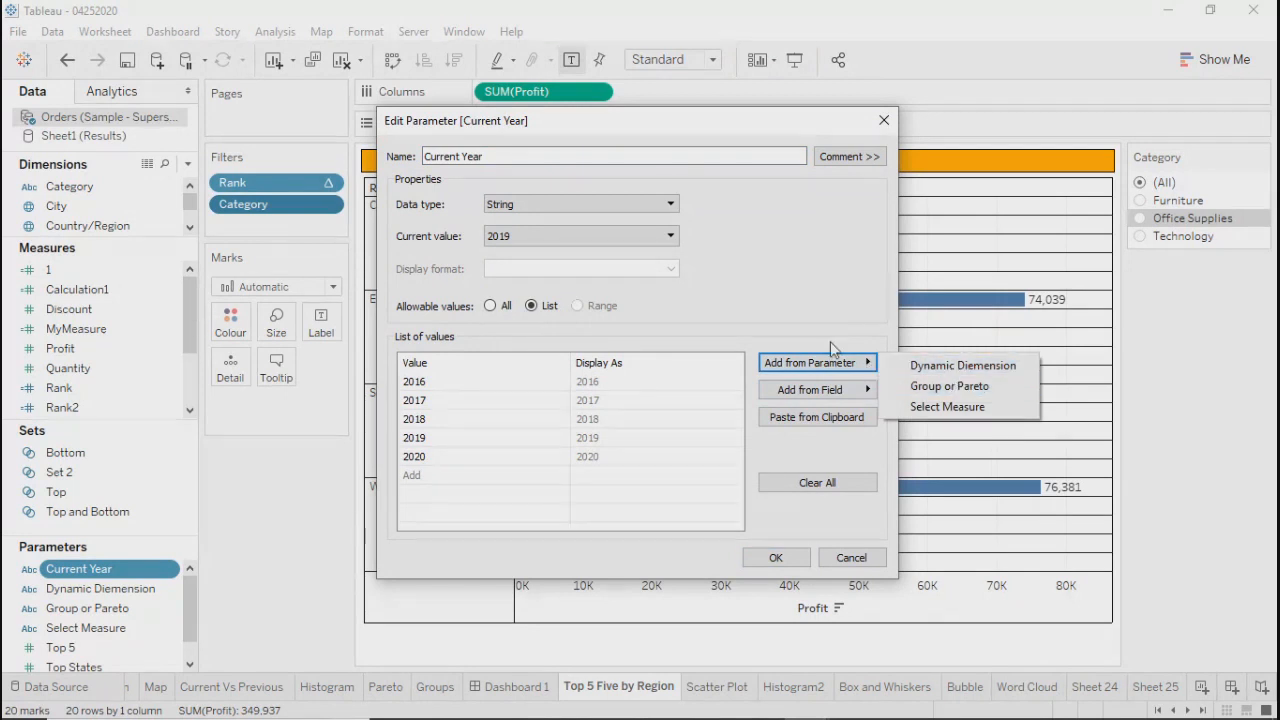
left_click(828, 331)
left_click(866, 390)
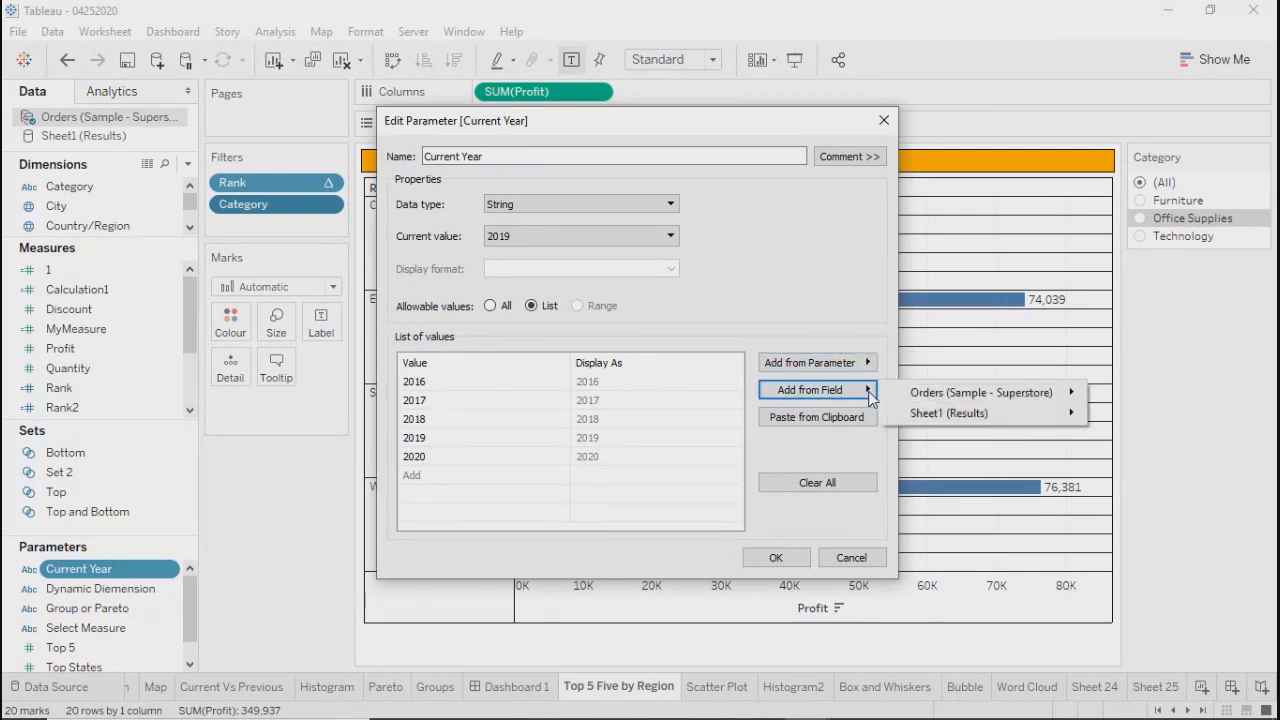
mouse_move(985, 395)
left_click(852, 557)
left_click(852, 557)
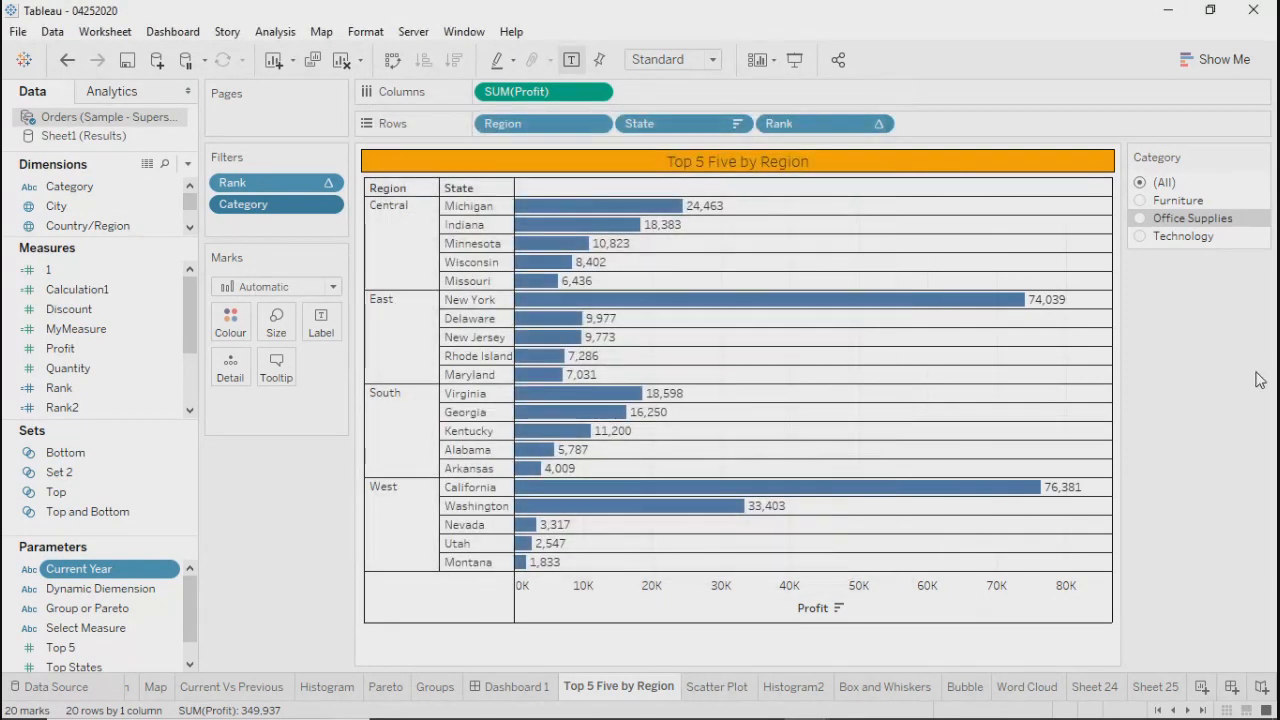
Show the Sheet1 (Results) fields and the parameters available with them on the Top 5 Five by Region sheet
right_click(185, 597)
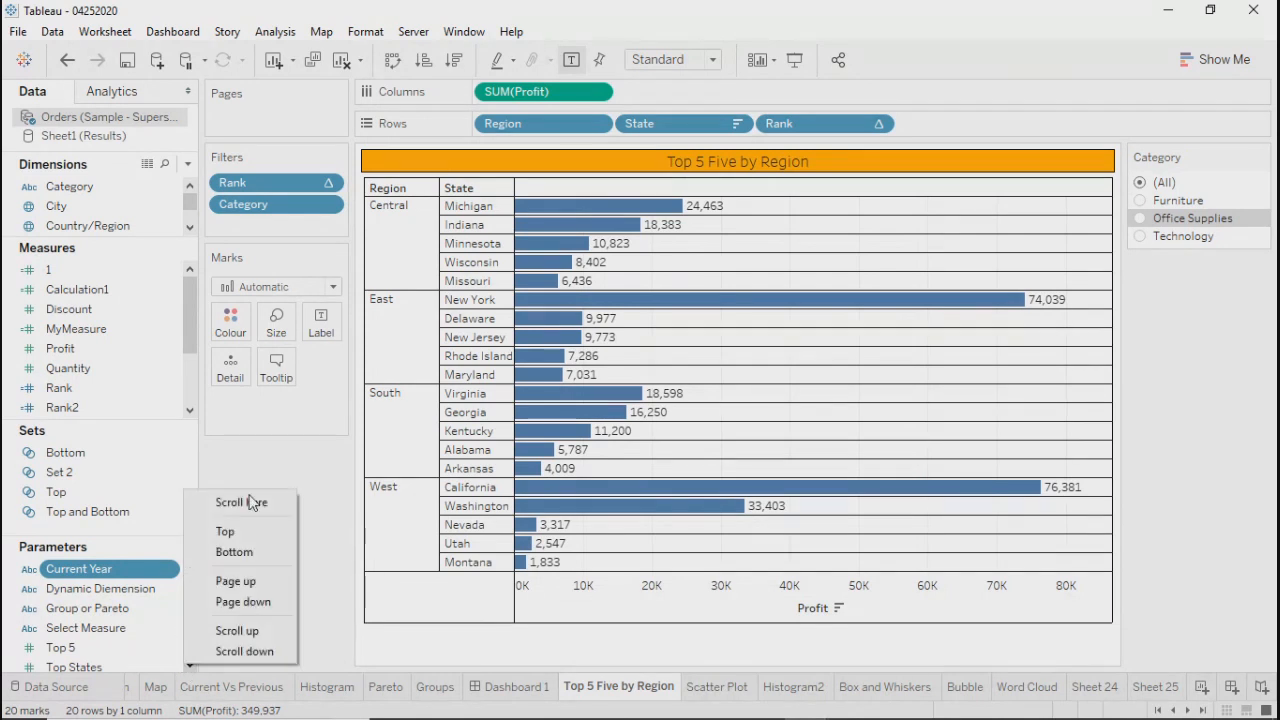
left_click(254, 461)
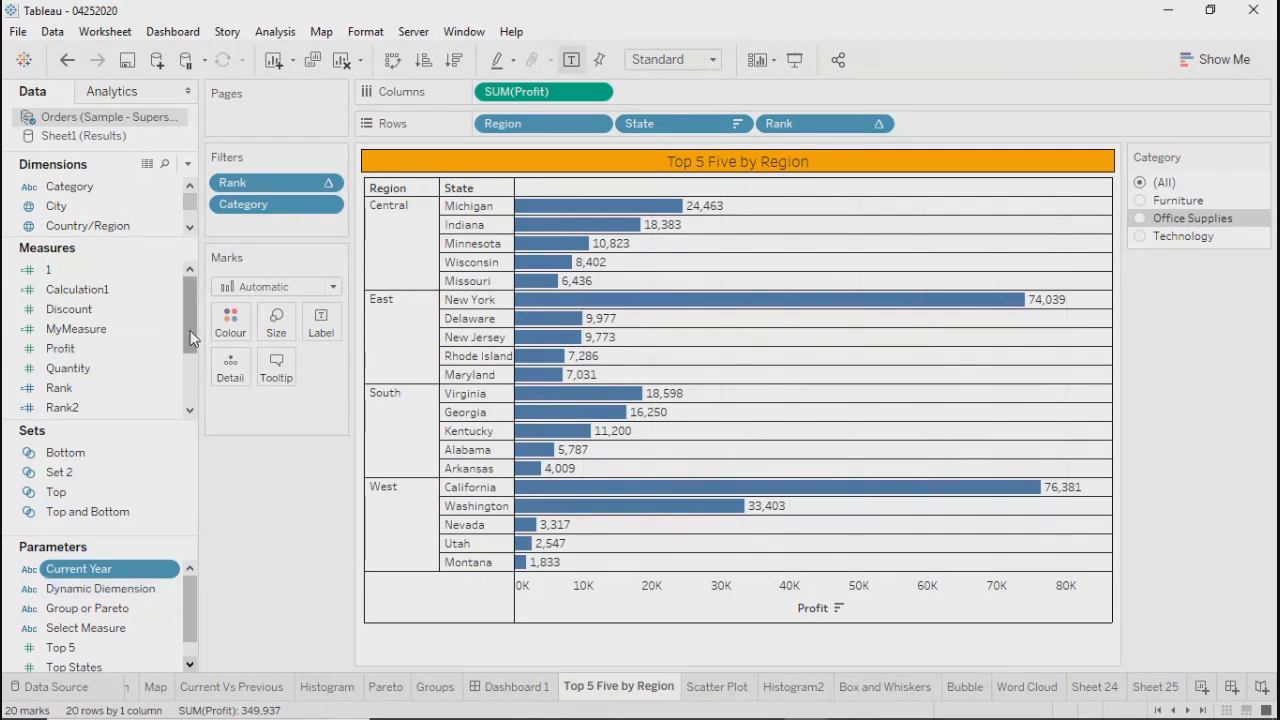
left_click(68, 137)
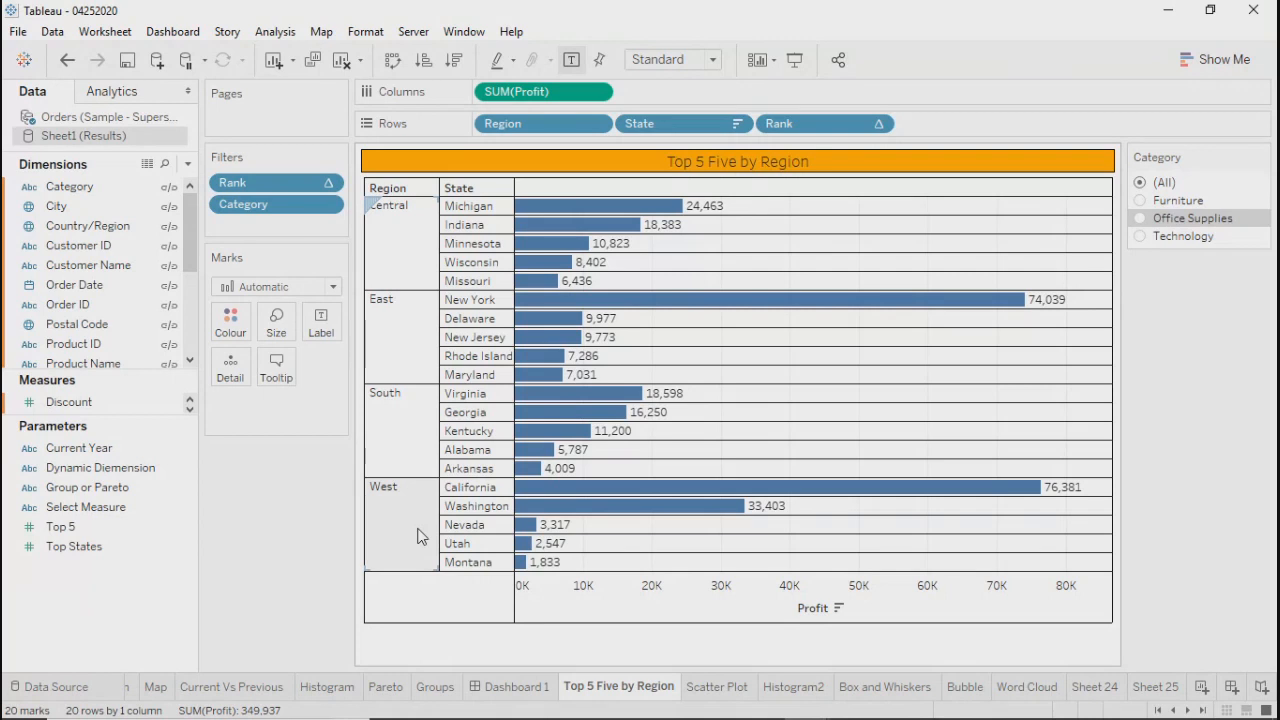
Delete the empty worksheet Sheet 25 from the workbook
left_click(1161, 690)
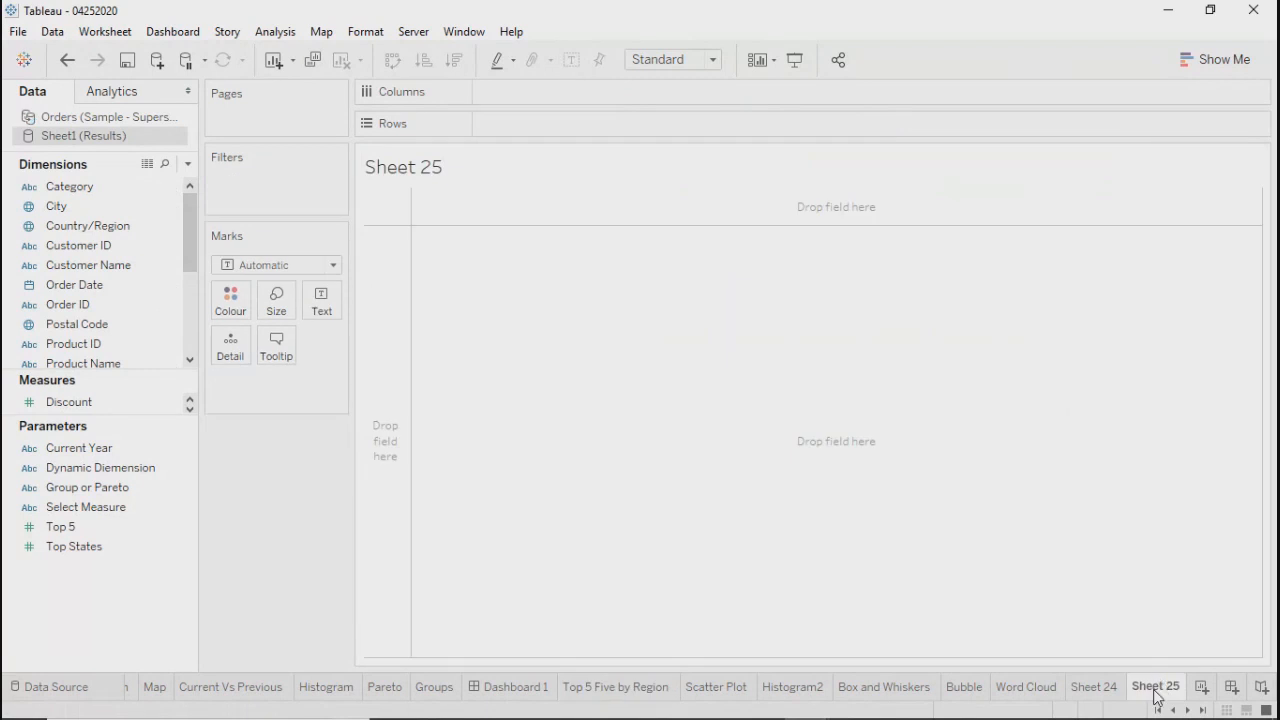
right_click(1157, 697)
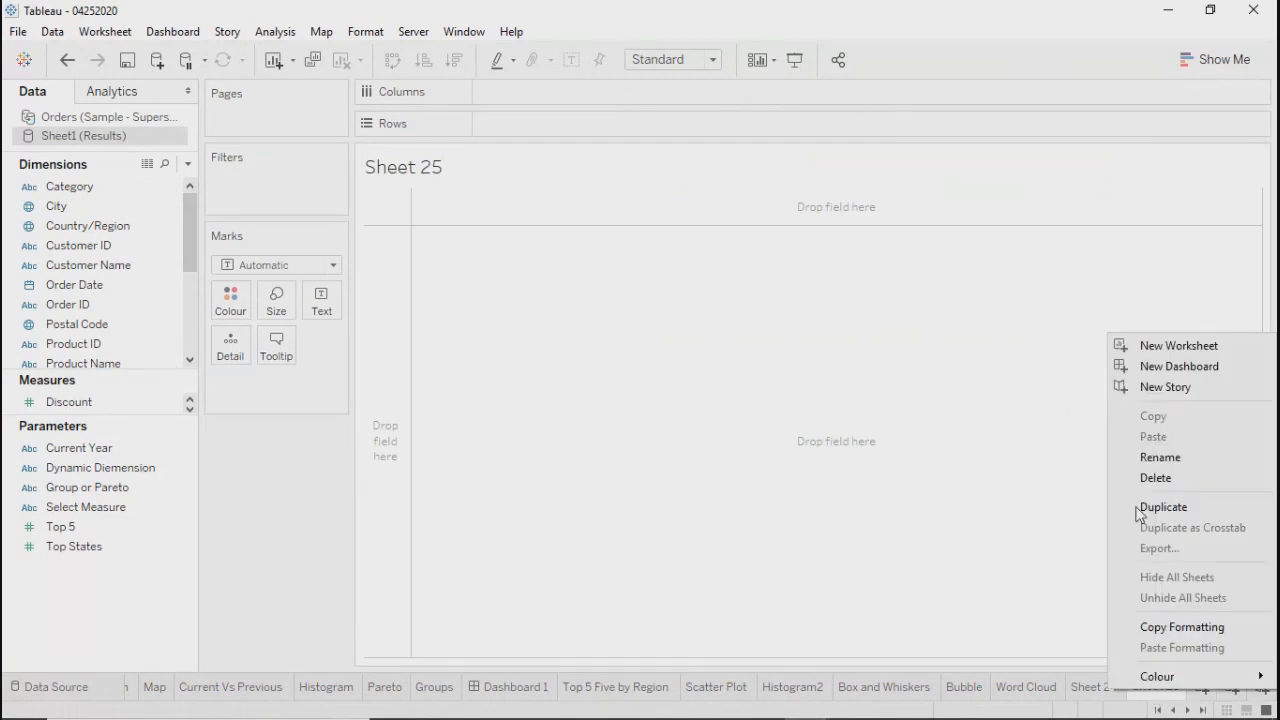
left_click(1022, 487)
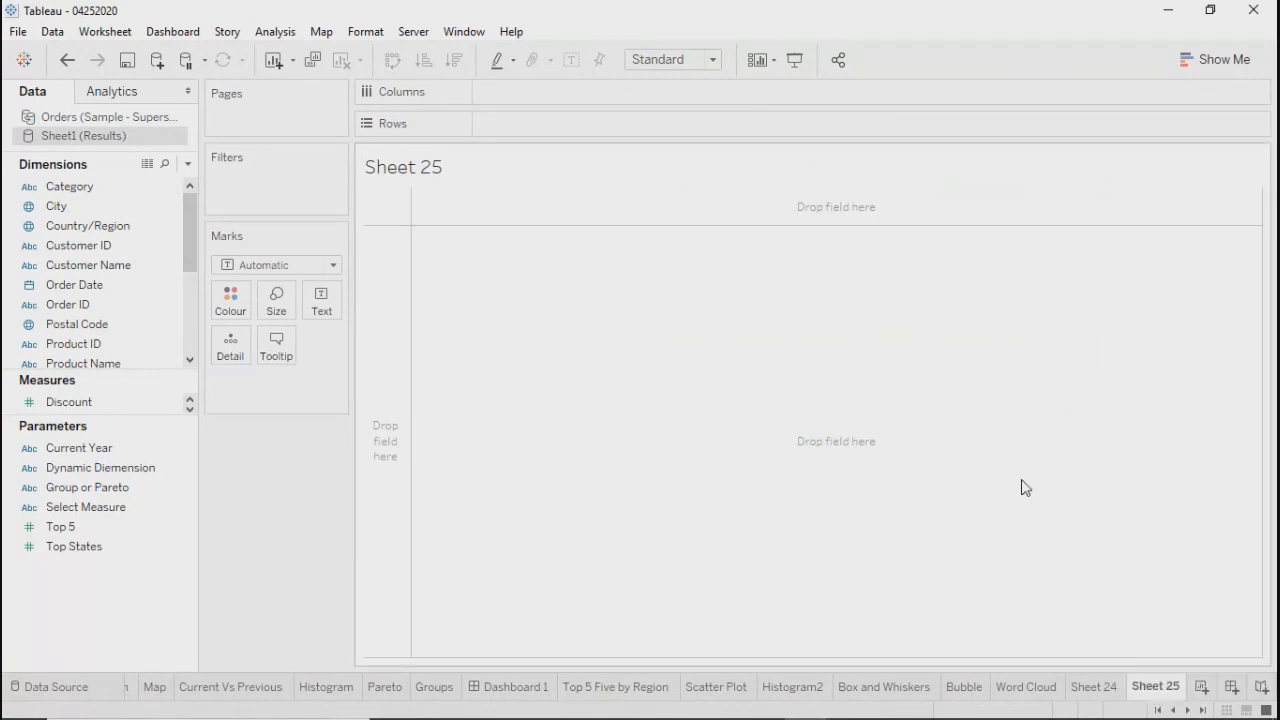
right_click(1147, 695)
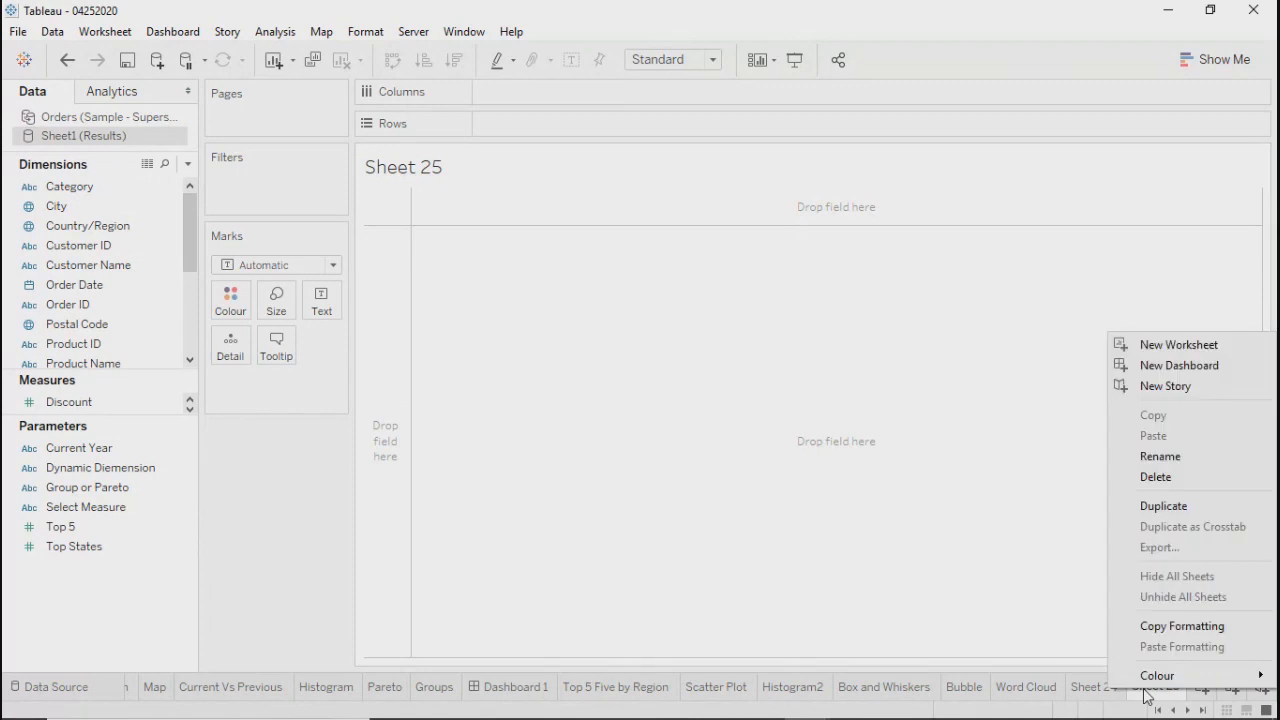
left_click(1156, 477)
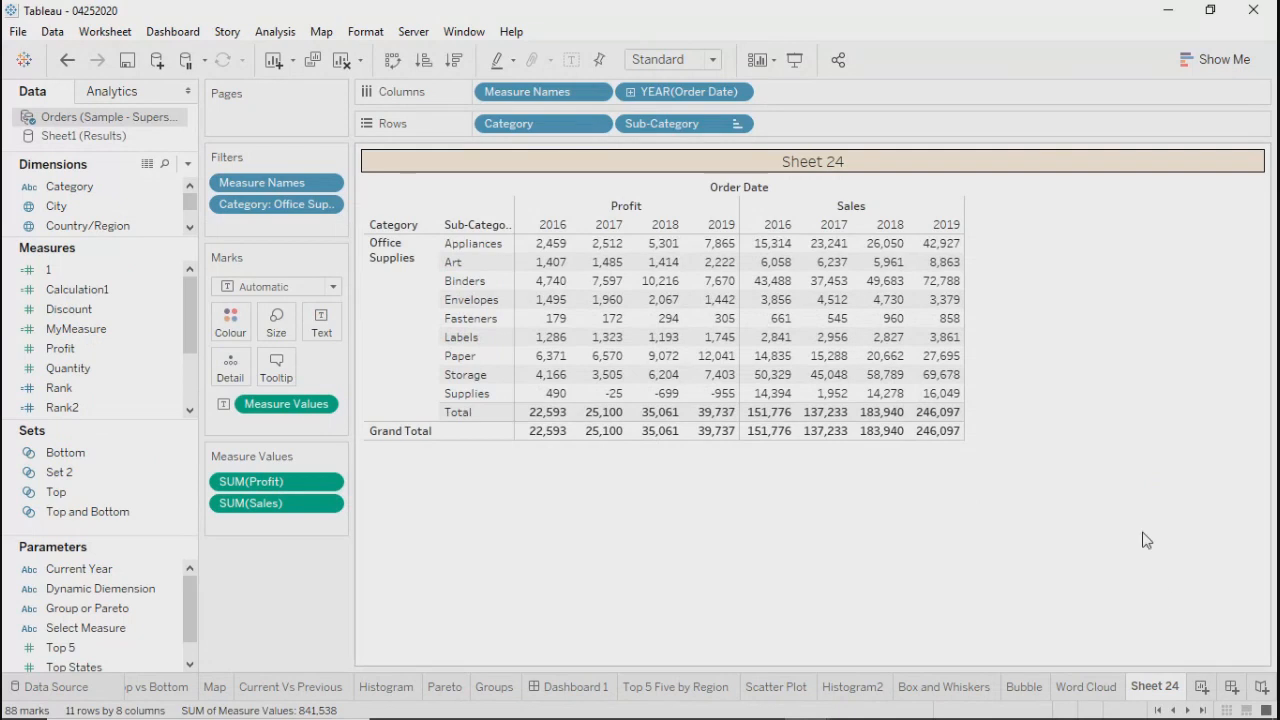
Create a new blank dashboard and preview available sheets such as HeatMap
left_click(1232, 690)
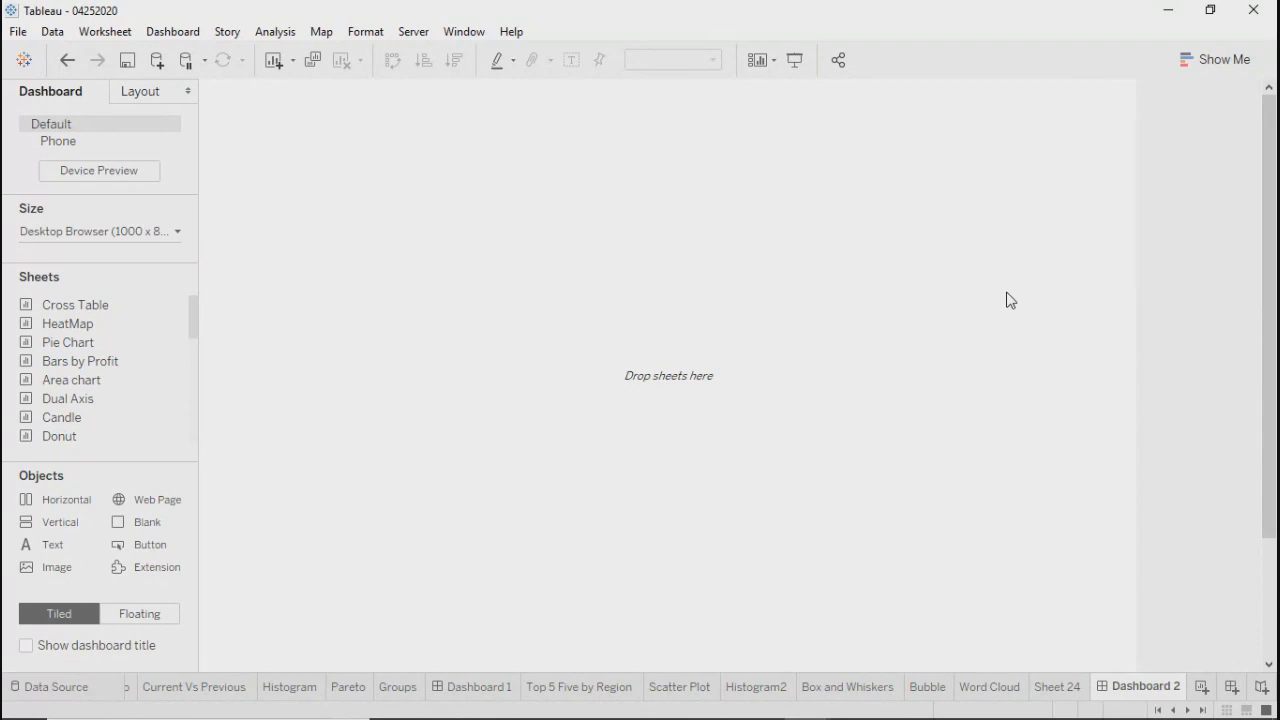
left_click_drag(1274, 284, 1270, 190)
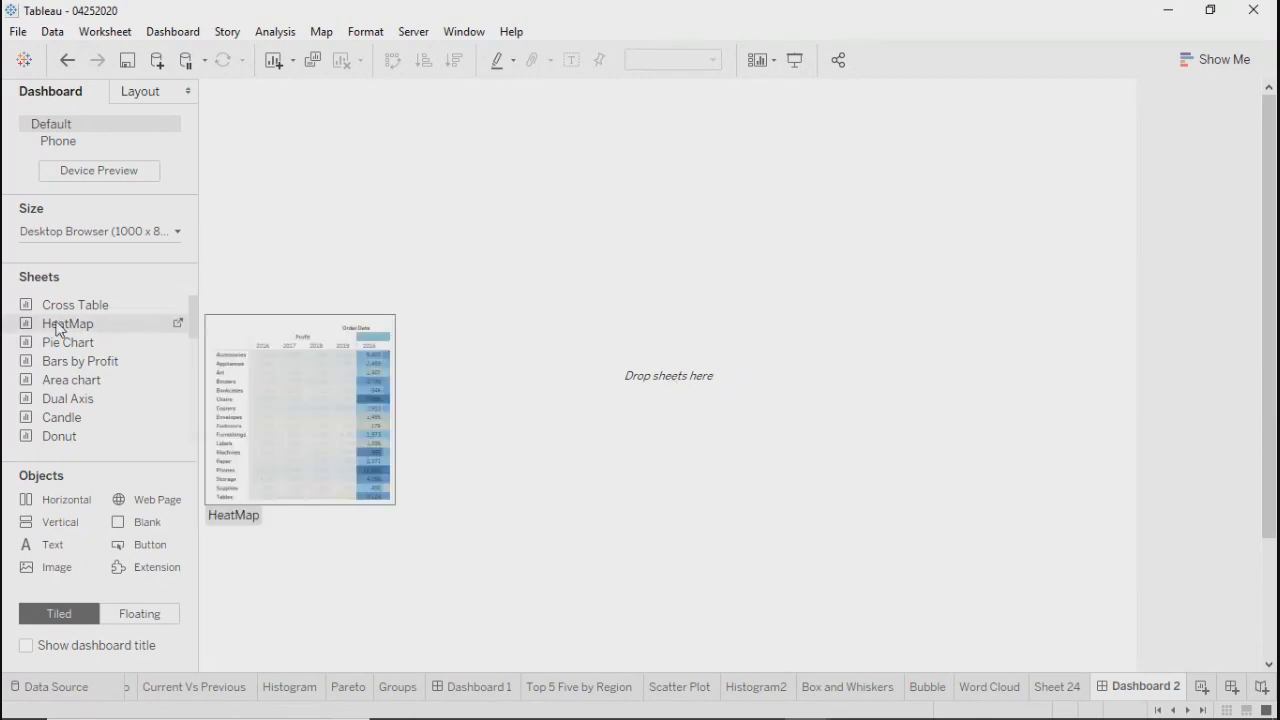
mouse_move(53, 328)
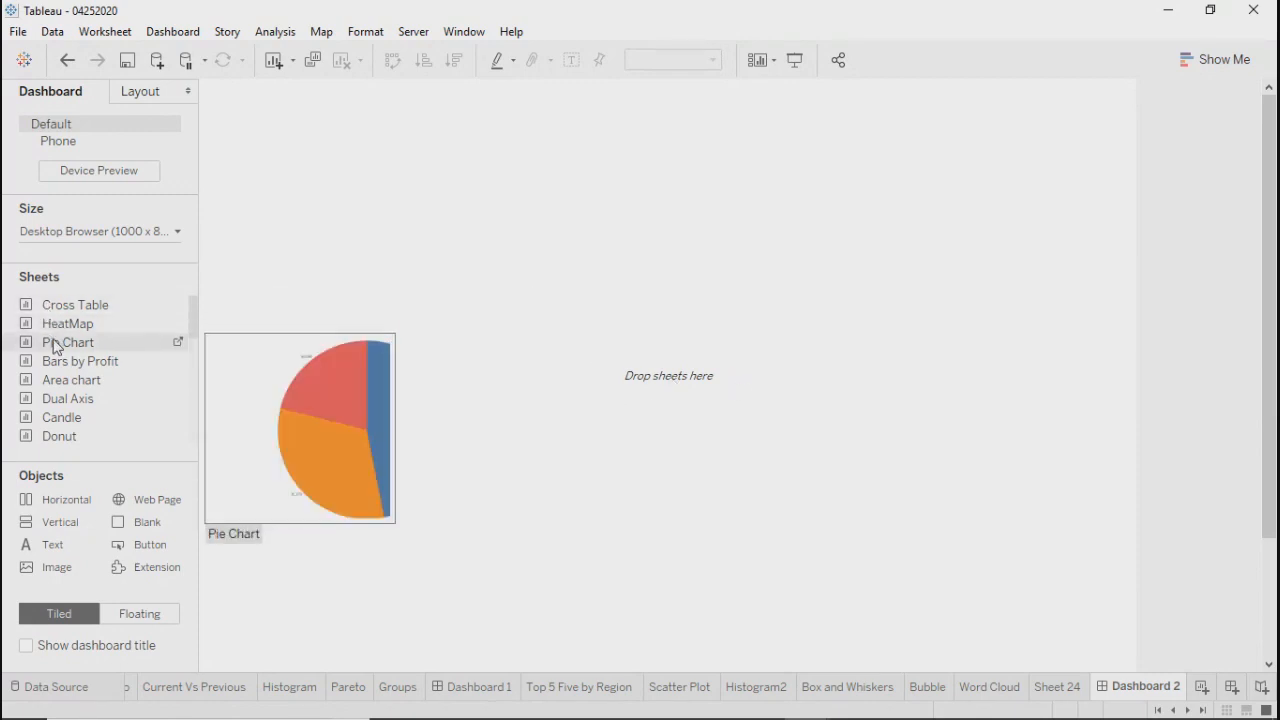
Preview sheets such as Area chart, browse the sheets available to the dashboard, and view the blank canvas in presentation mode
mouse_move(55, 368)
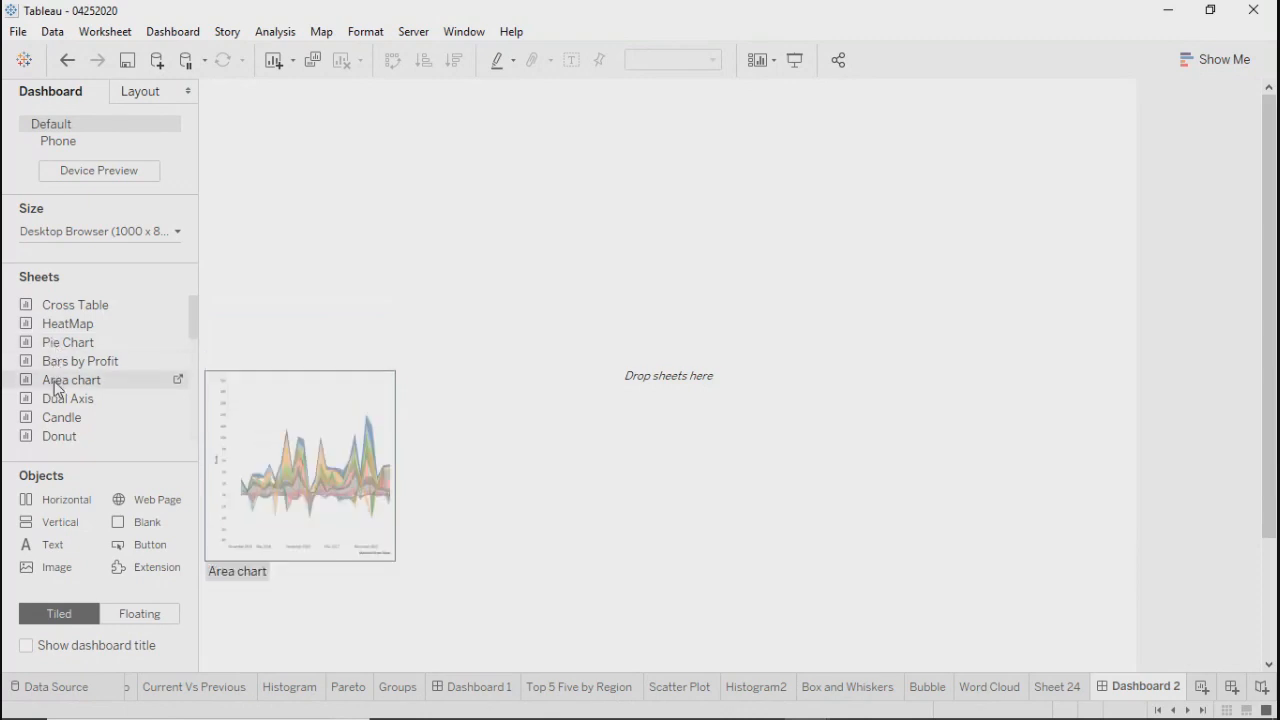
mouse_move(71, 414)
left_click_drag(194, 312, 209, 337)
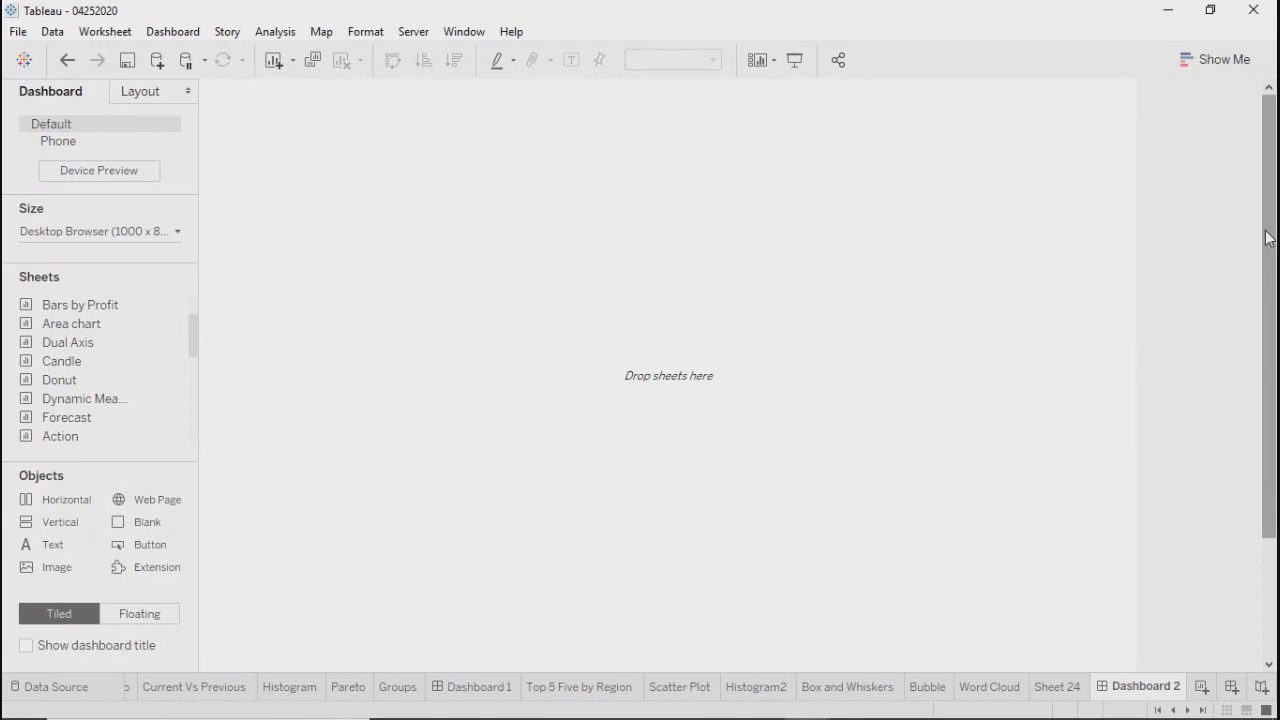
left_click_drag(1265, 231, 1266, 261)
left_click_drag(1266, 319, 1271, 129)
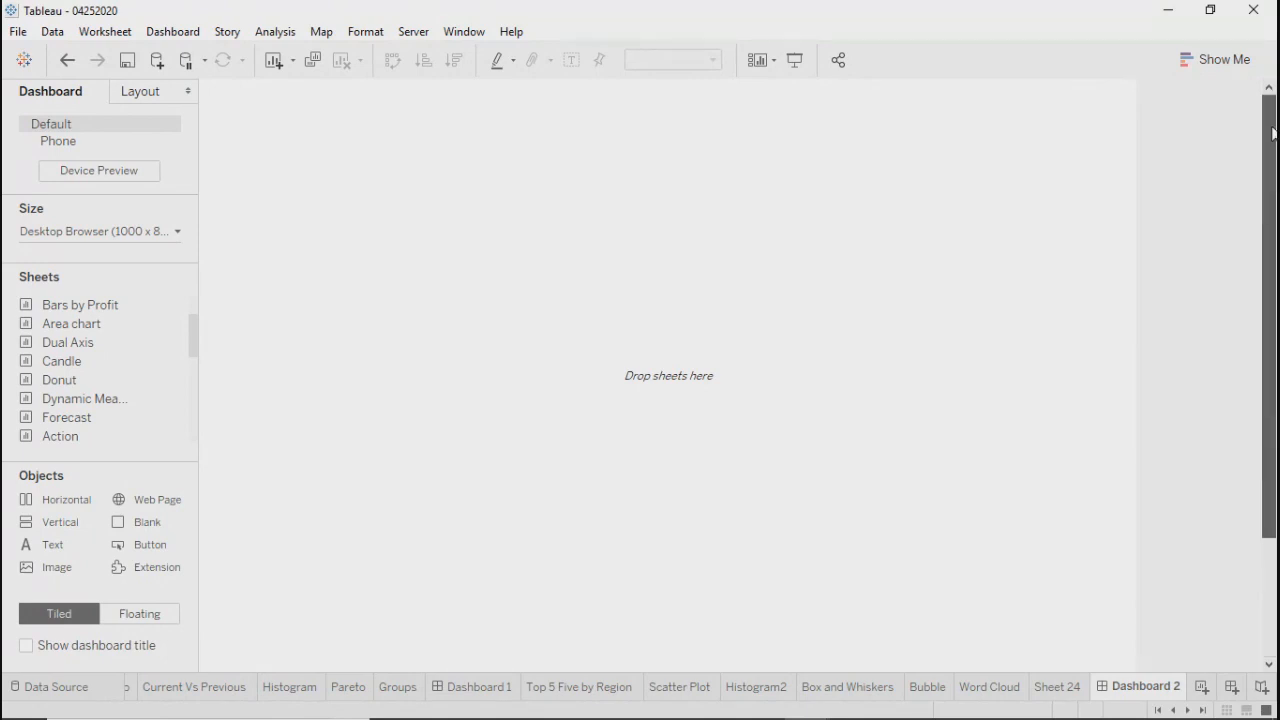
left_click(793, 62)
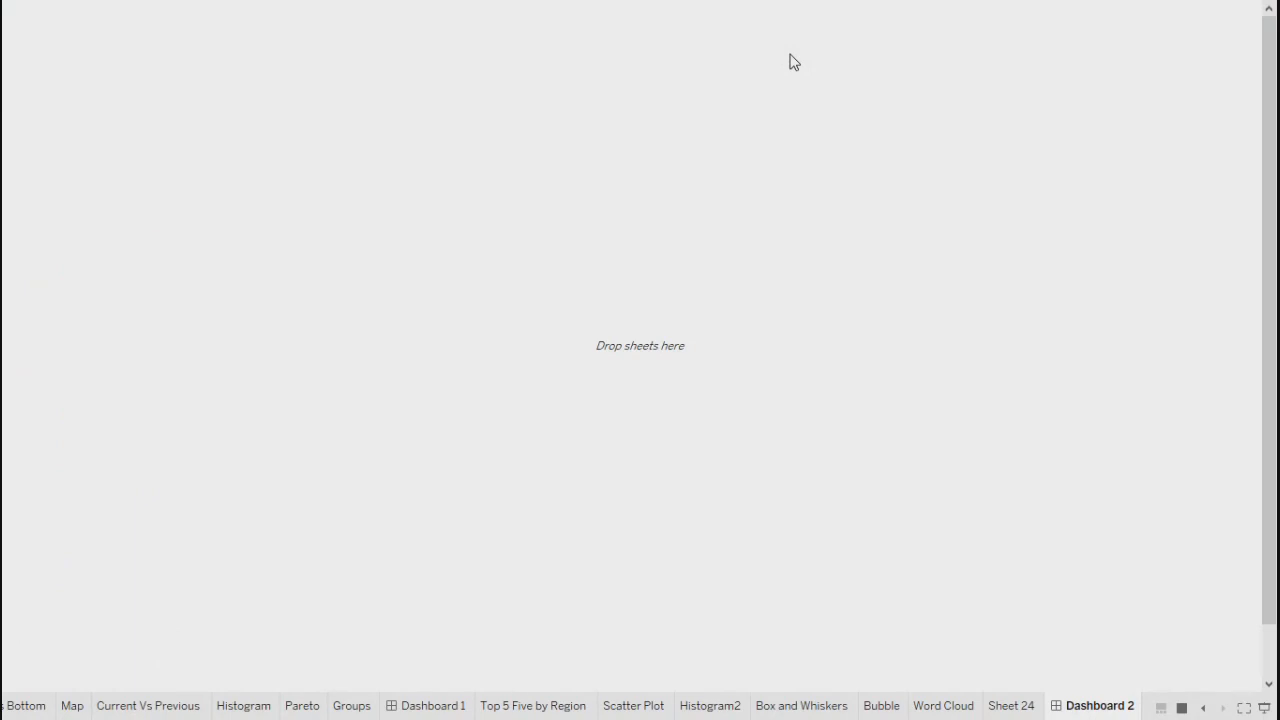
key("Escape")
Show the Top 5 Five by Region worksheet for comparison, and return to Dashboard 2
left_click(659, 690)
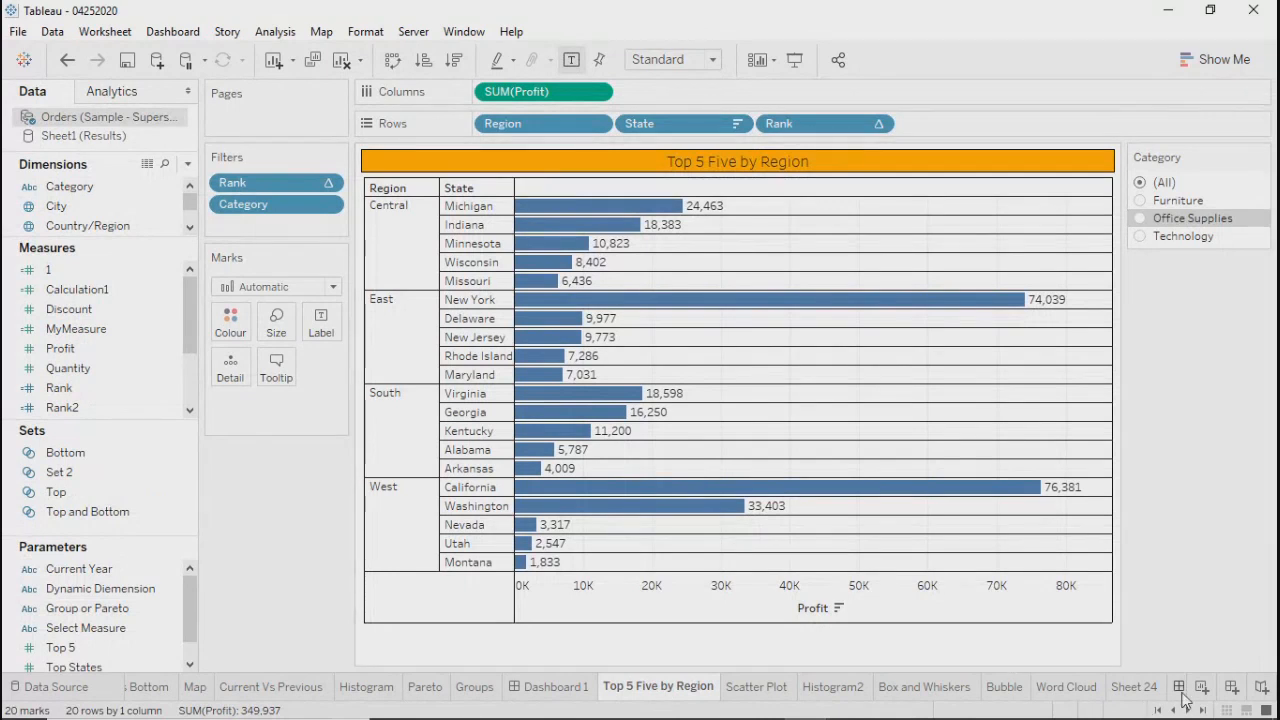
mouse_move(1135, 692)
left_click(1203, 710)
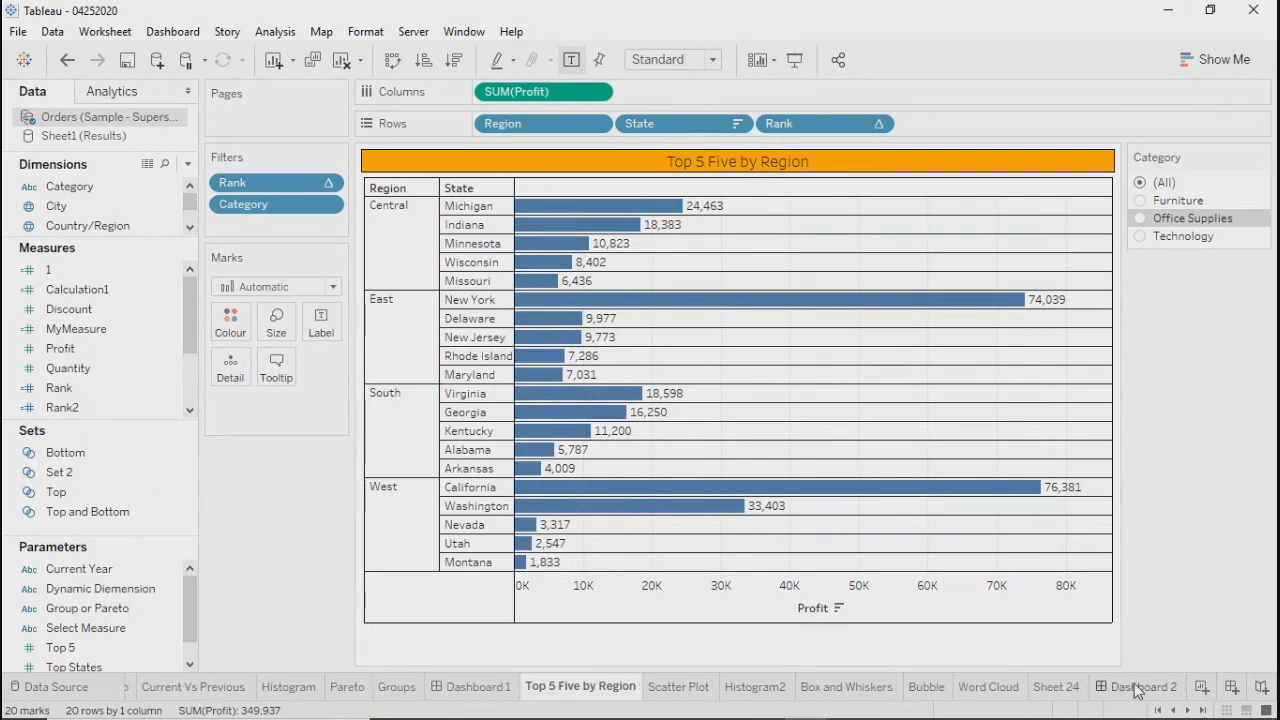
left_click(1201, 686)
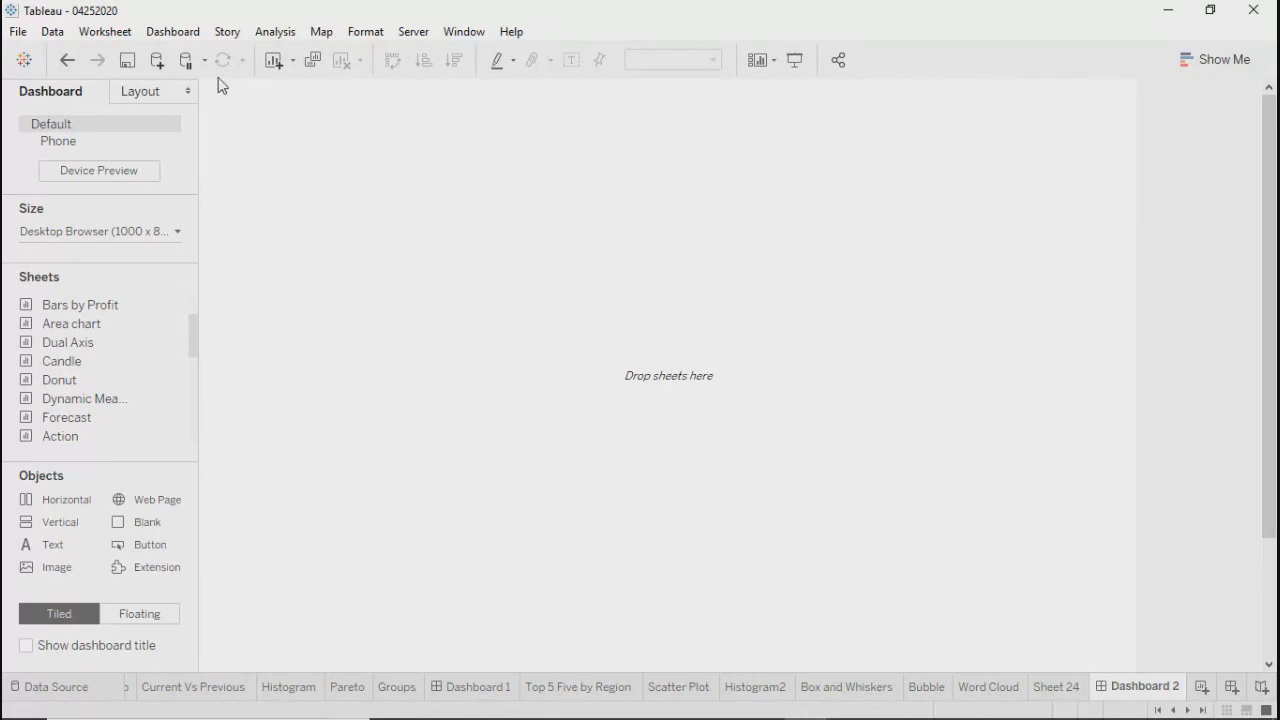
Examine the dashboard's layout properties and compare its Default and Phone layouts
left_click(141, 95)
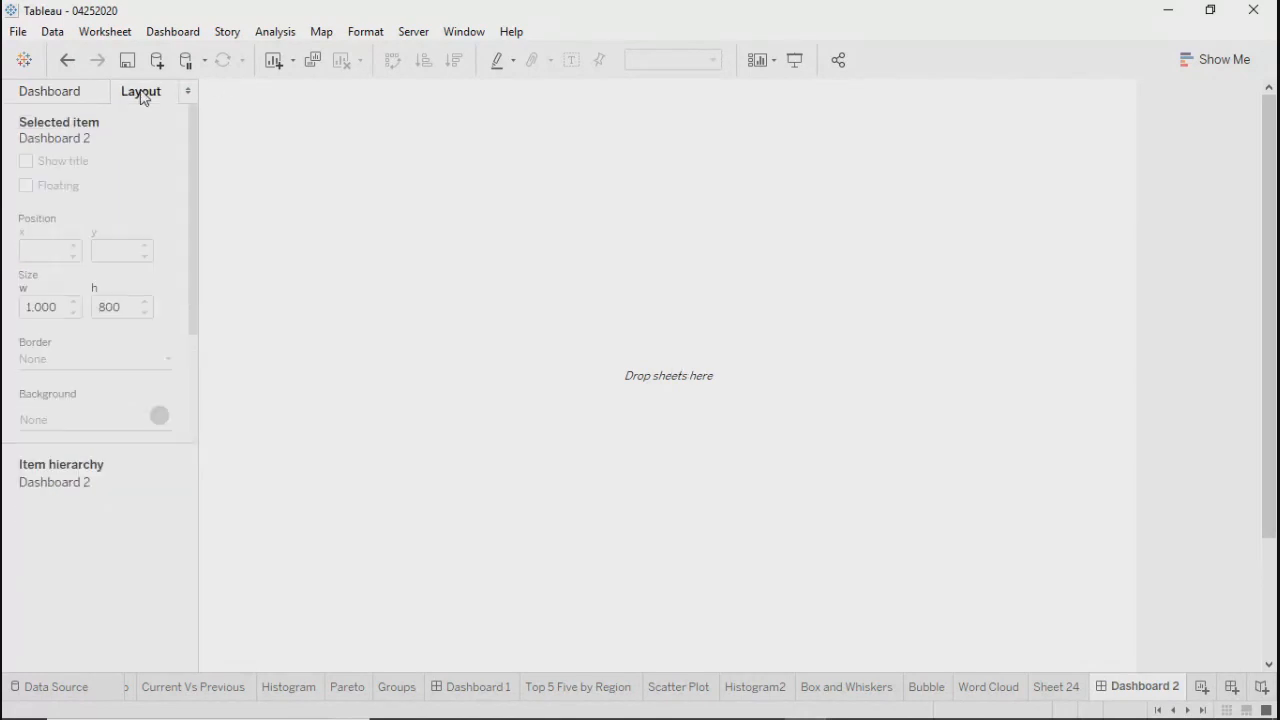
left_click(70, 100)
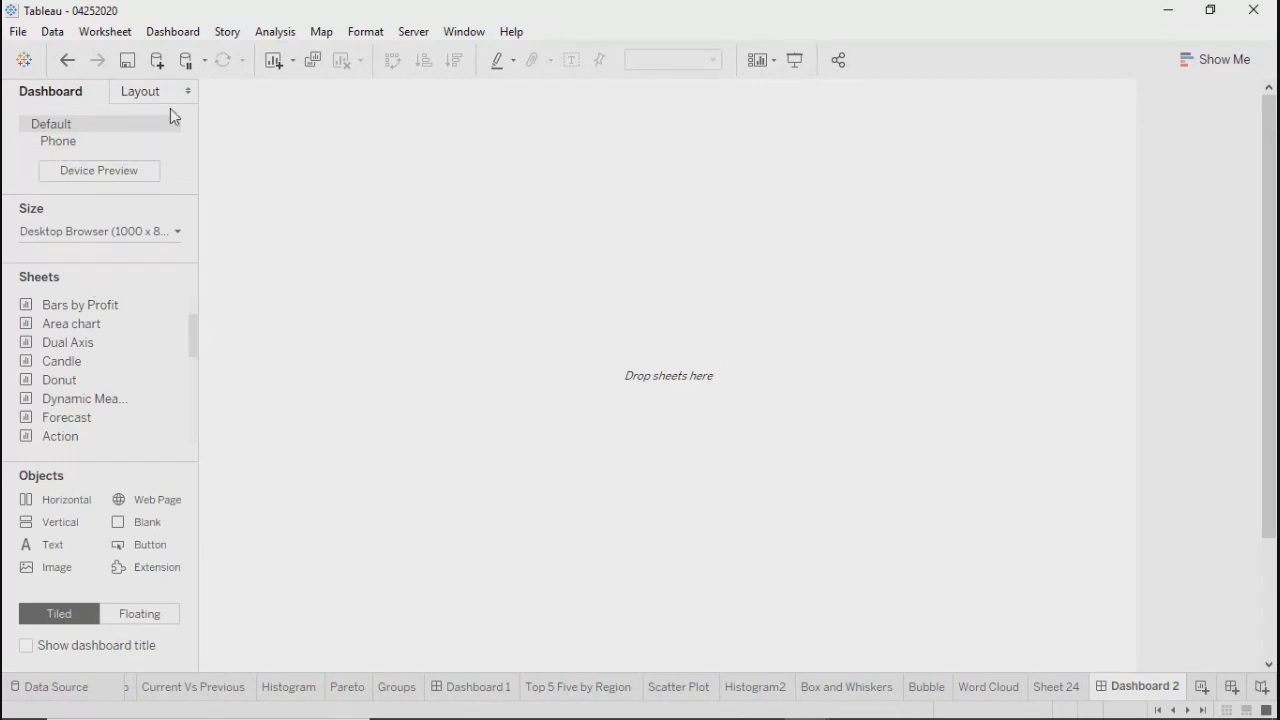
left_click(57, 146)
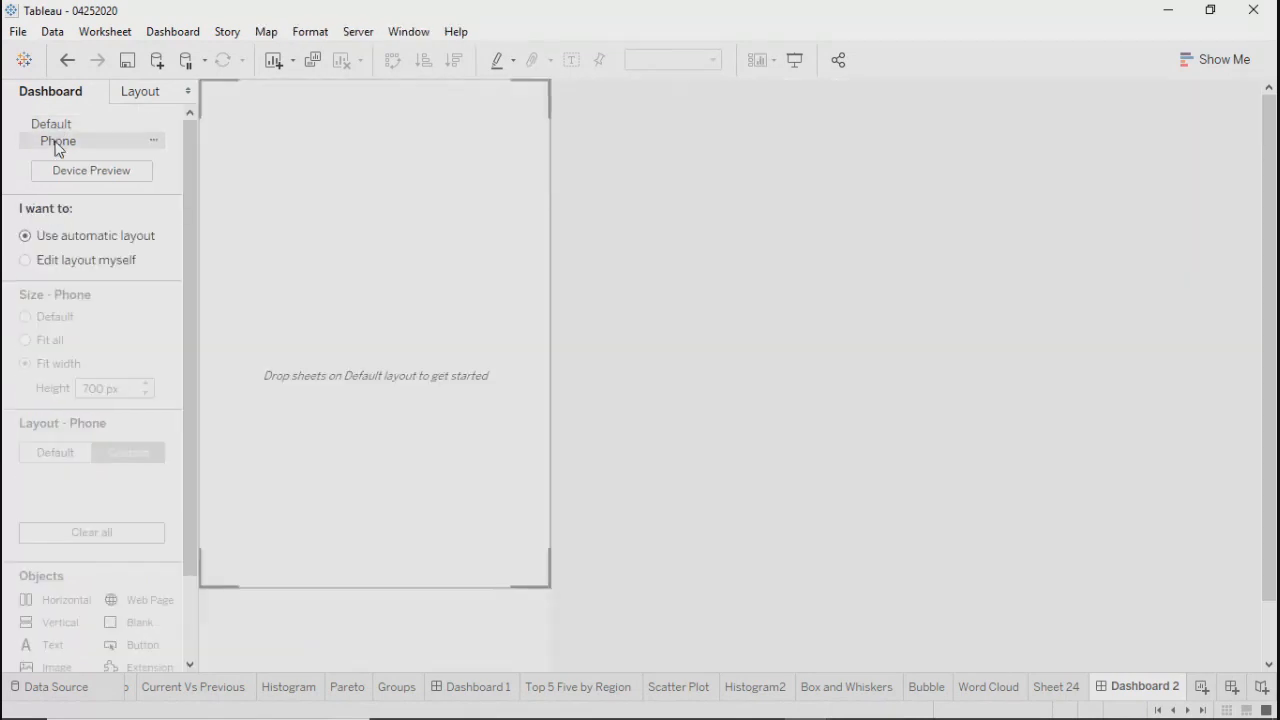
left_click(53, 126)
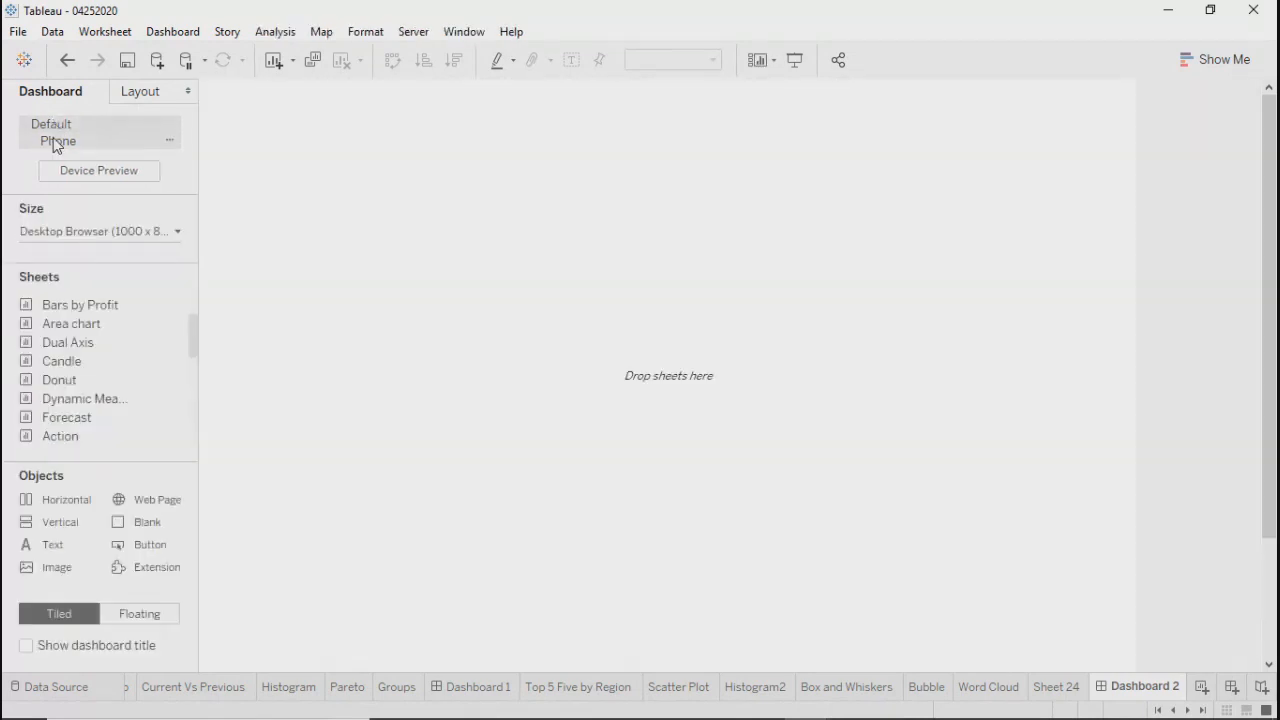
left_click(56, 145)
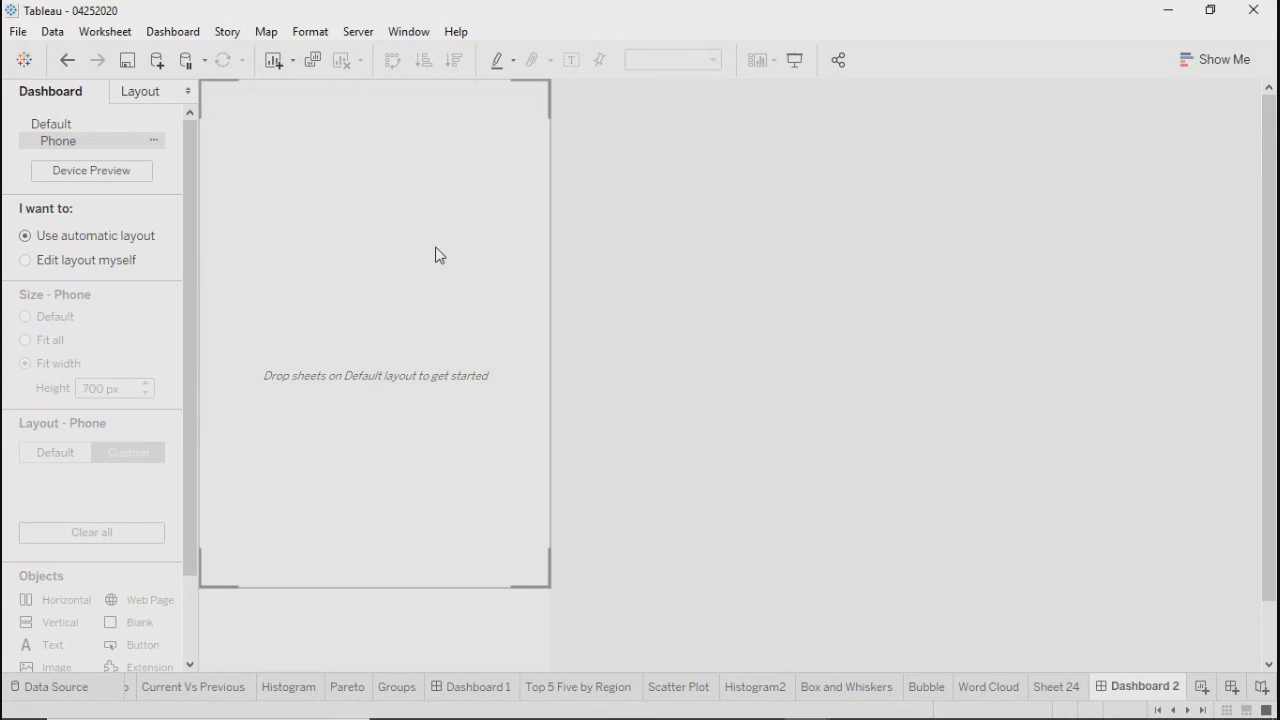
left_click(50, 130)
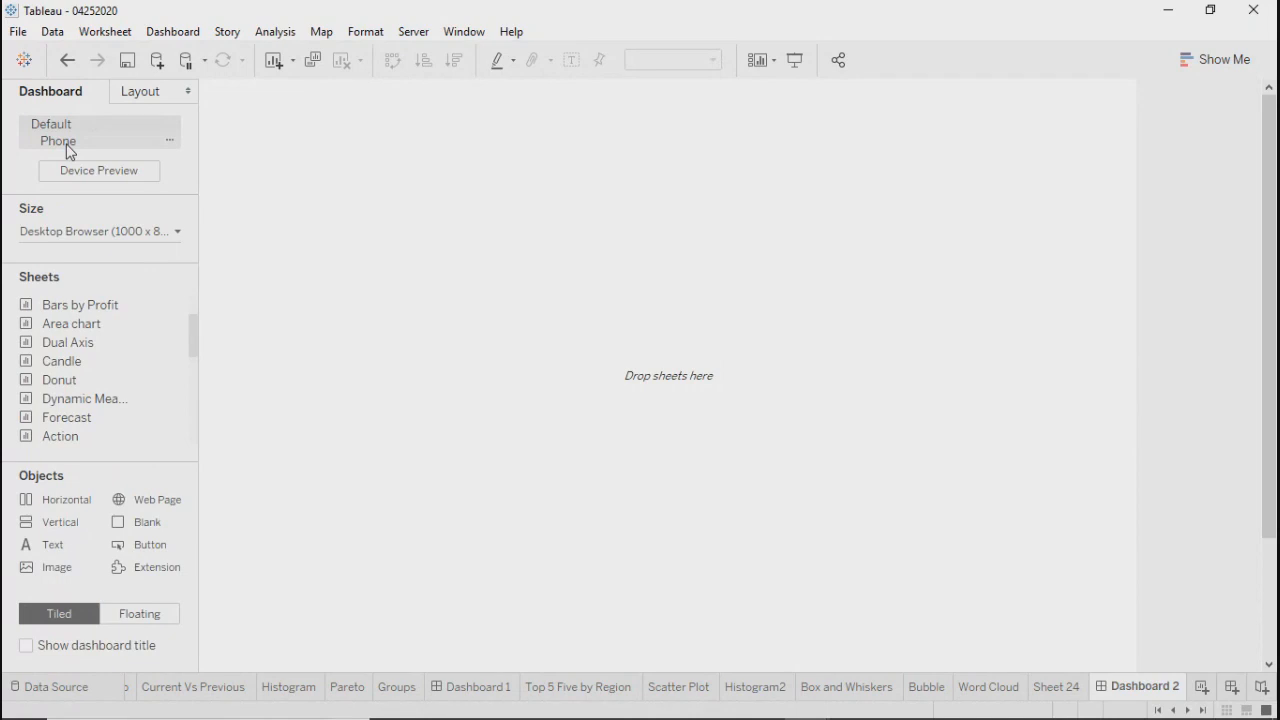
left_click(60, 141)
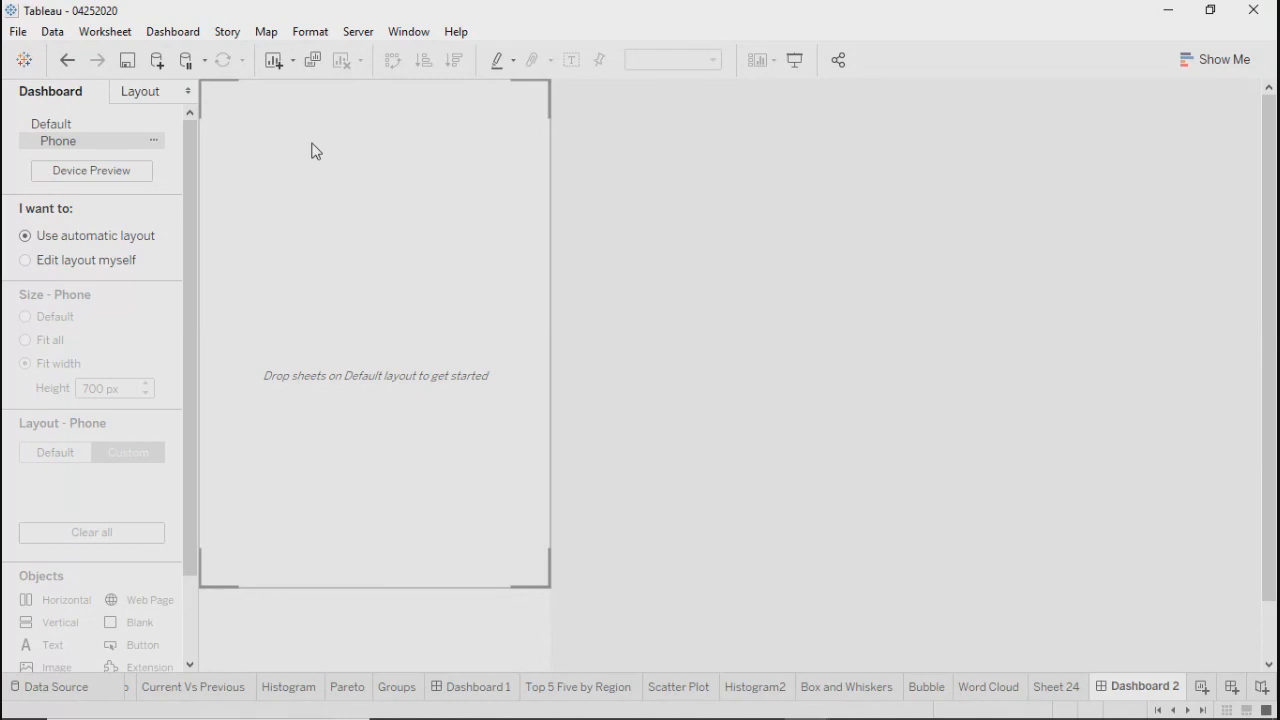
Turn on Device Preview and review the available phone and tablet models
left_click(128, 176)
left_click(684, 100)
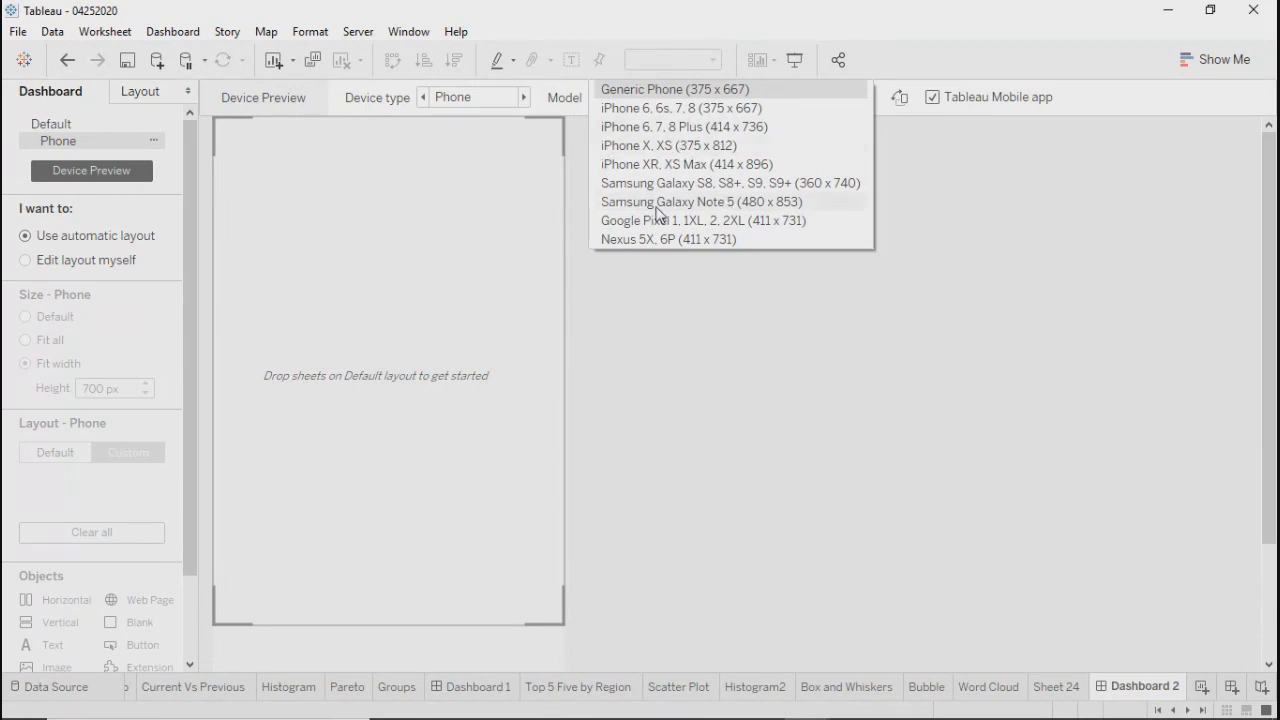
left_click(676, 383)
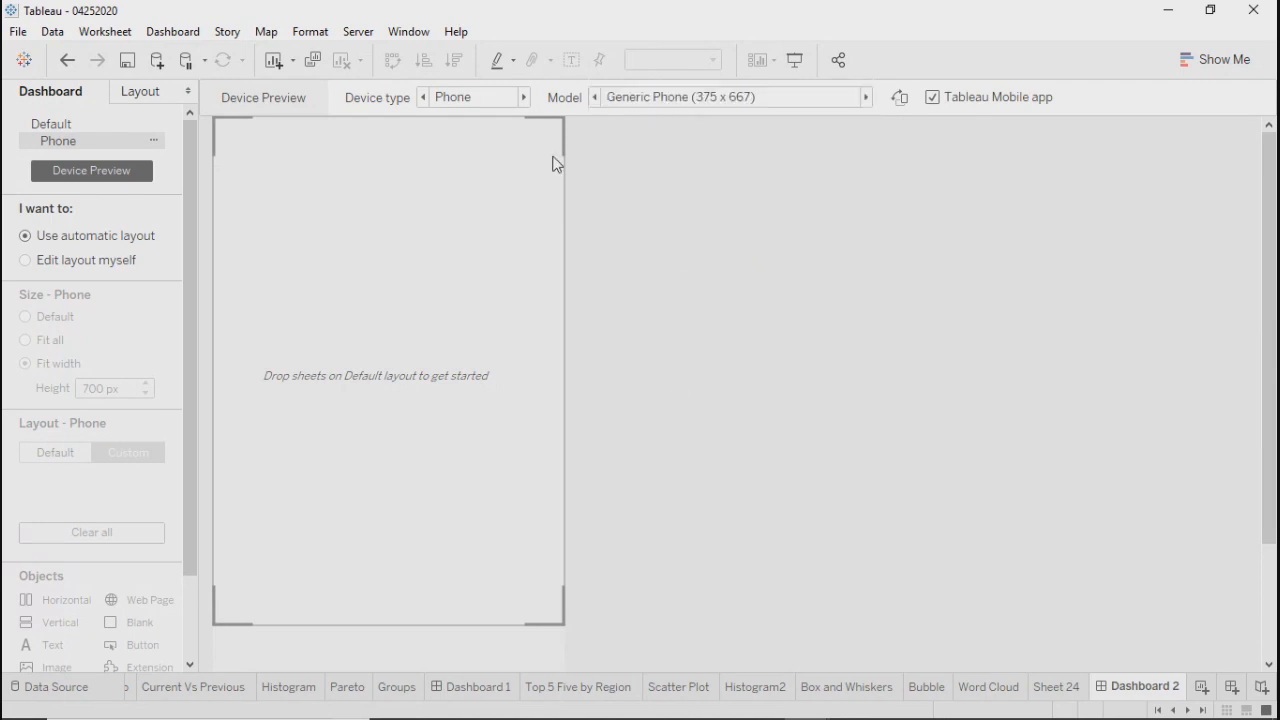
left_click(494, 96)
left_click(455, 127)
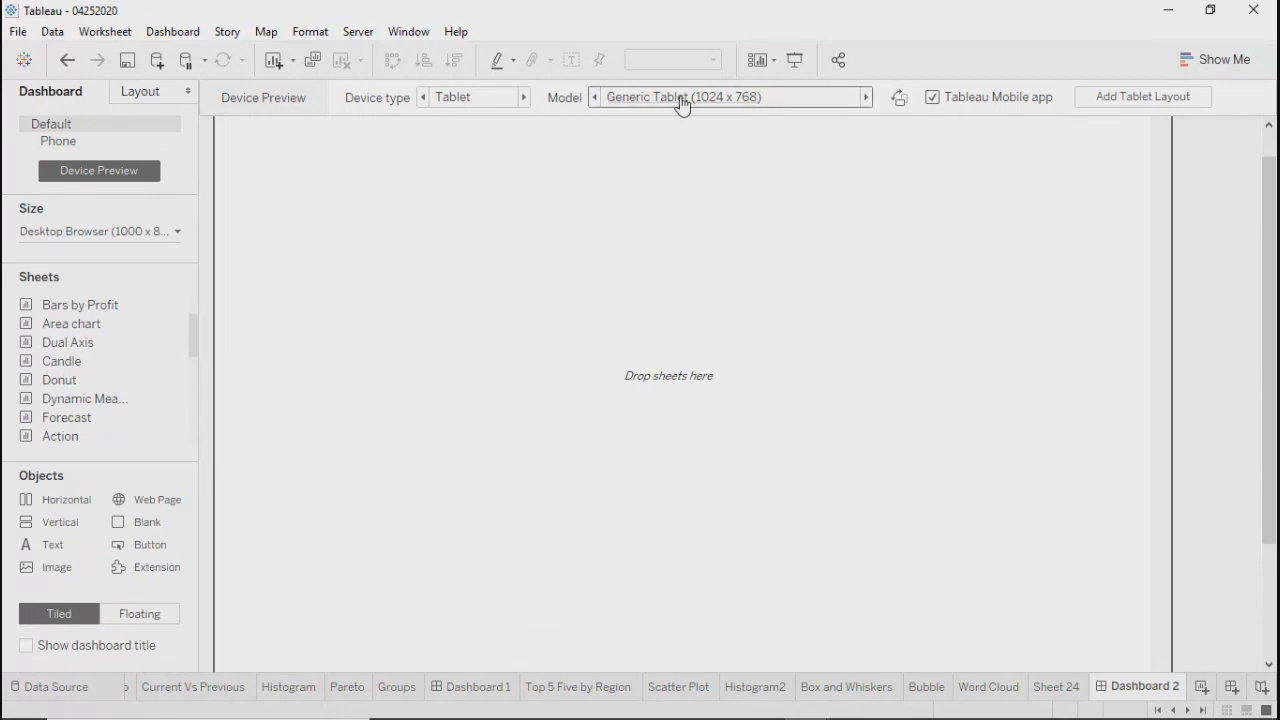
left_click(777, 101)
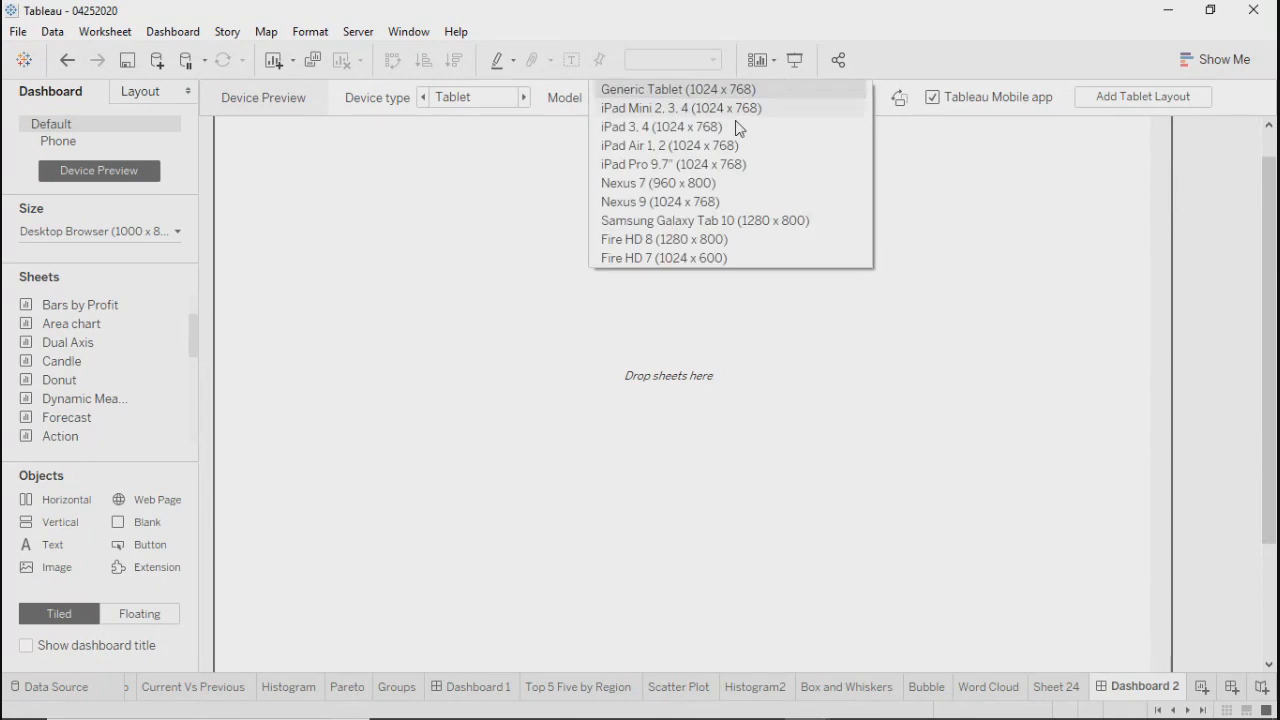
Review the desktop monitor models in the device preview, and return the device type to Default
left_click(460, 100)
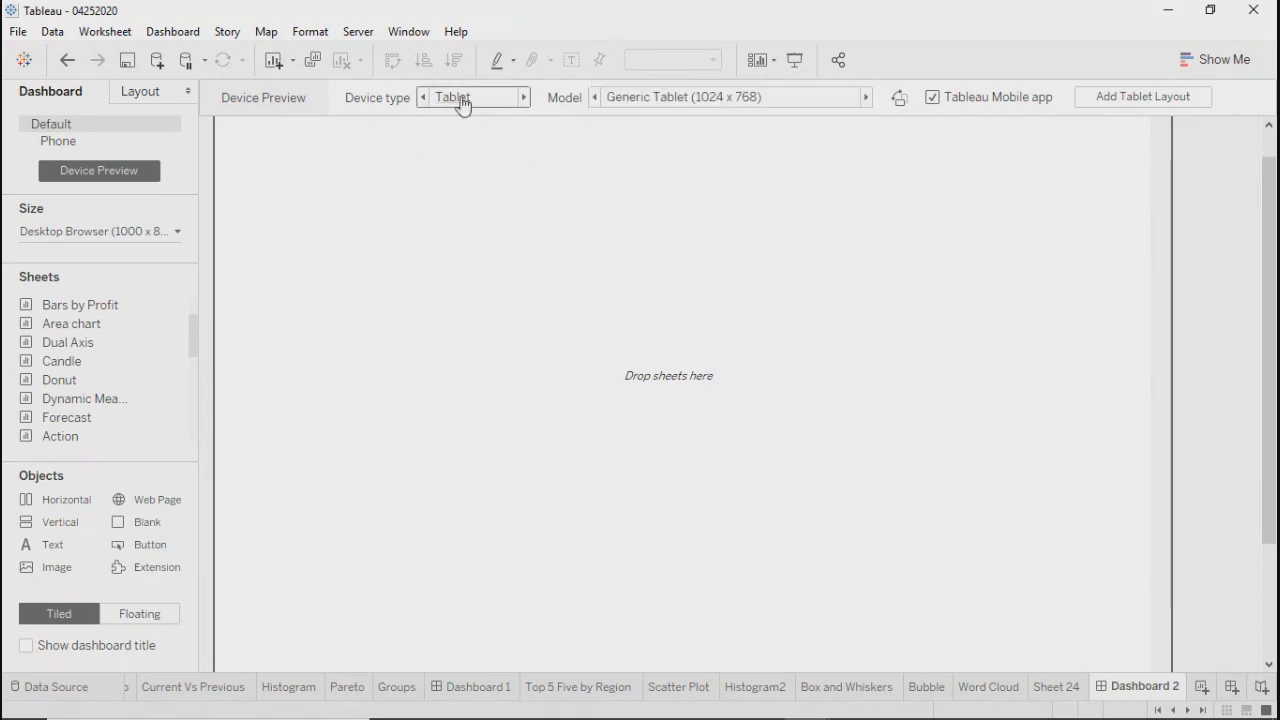
left_click(462, 100)
left_click(455, 108)
left_click(612, 104)
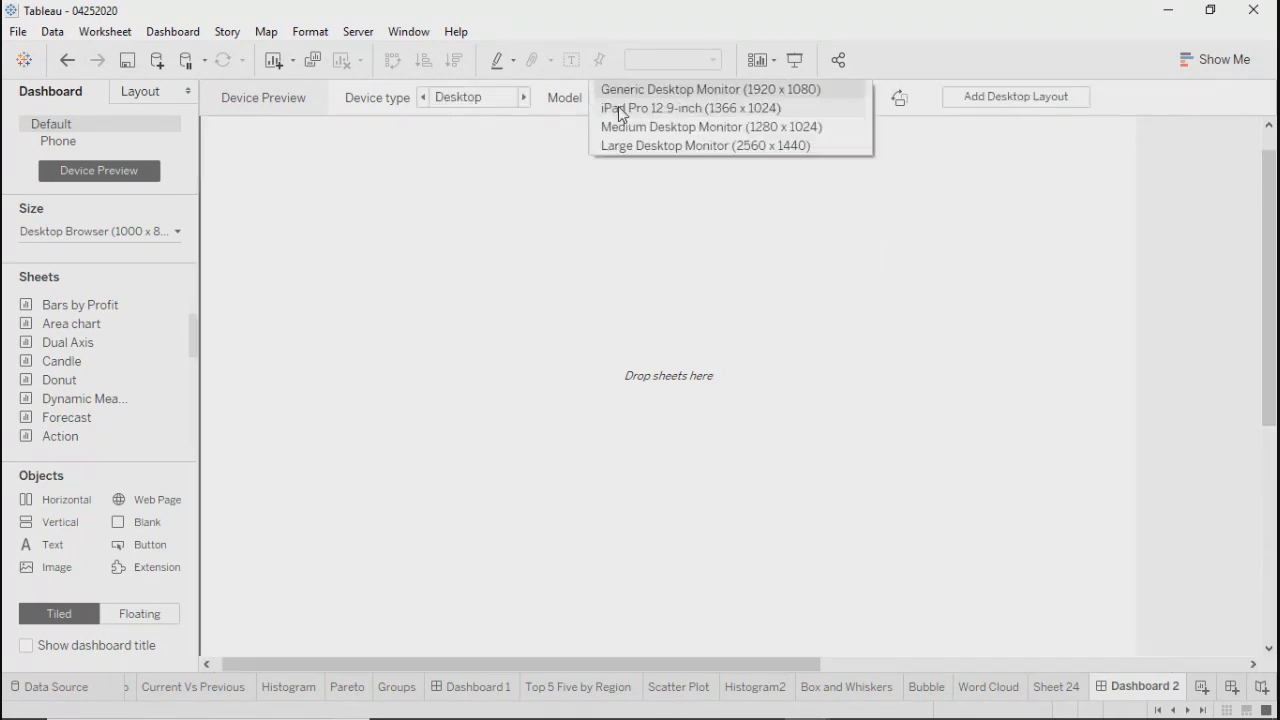
left_click(478, 100)
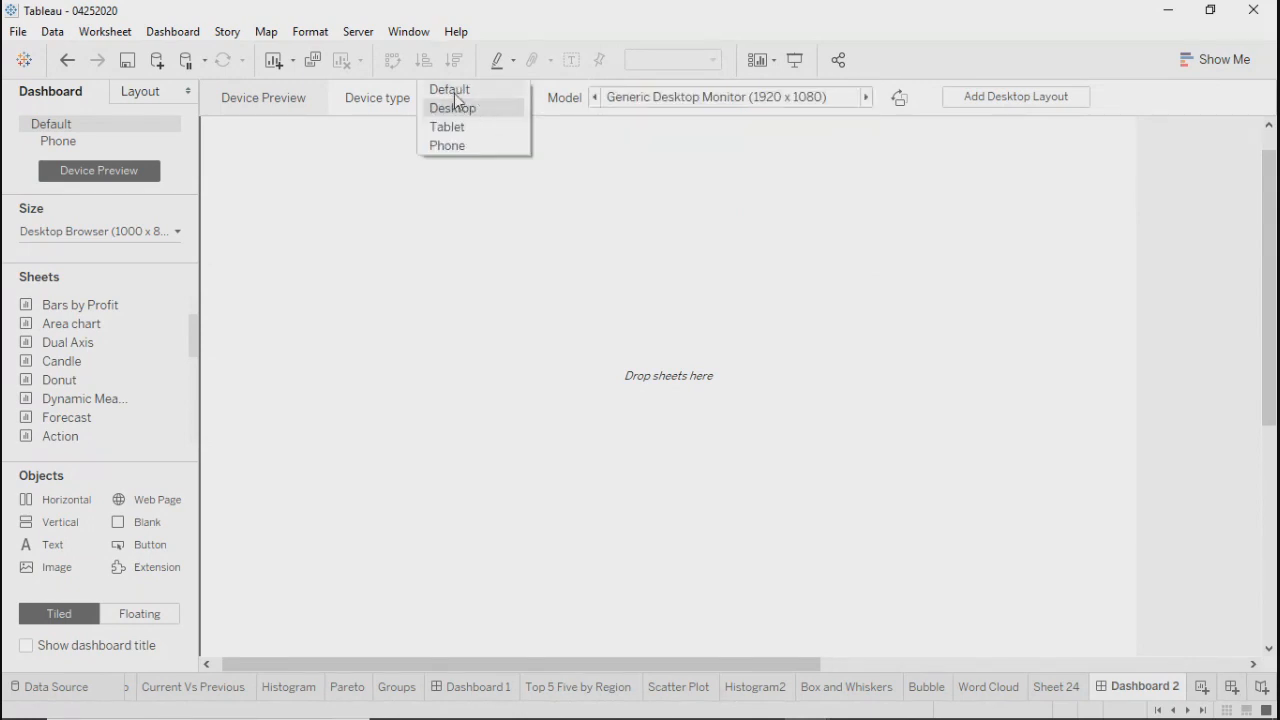
left_click(455, 102)
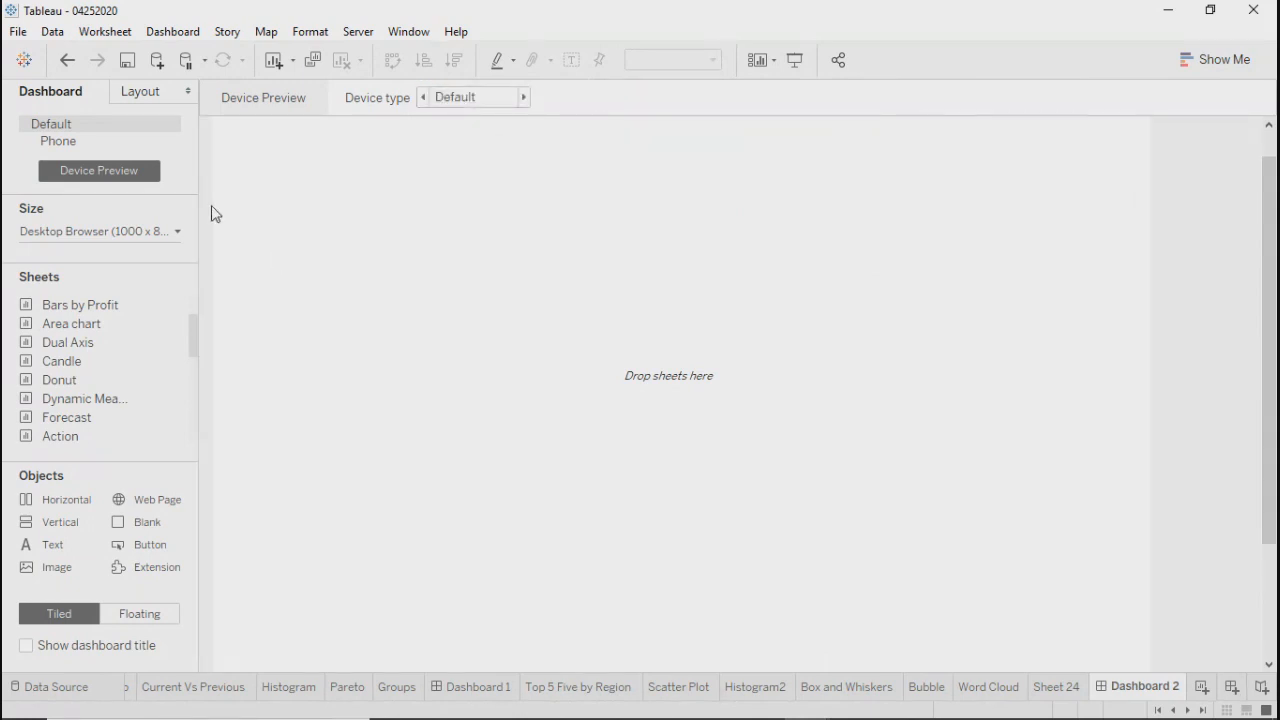
Set the dashboard's fixed size to a custom width of 1300 px and height of 1000 px
left_click(135, 99)
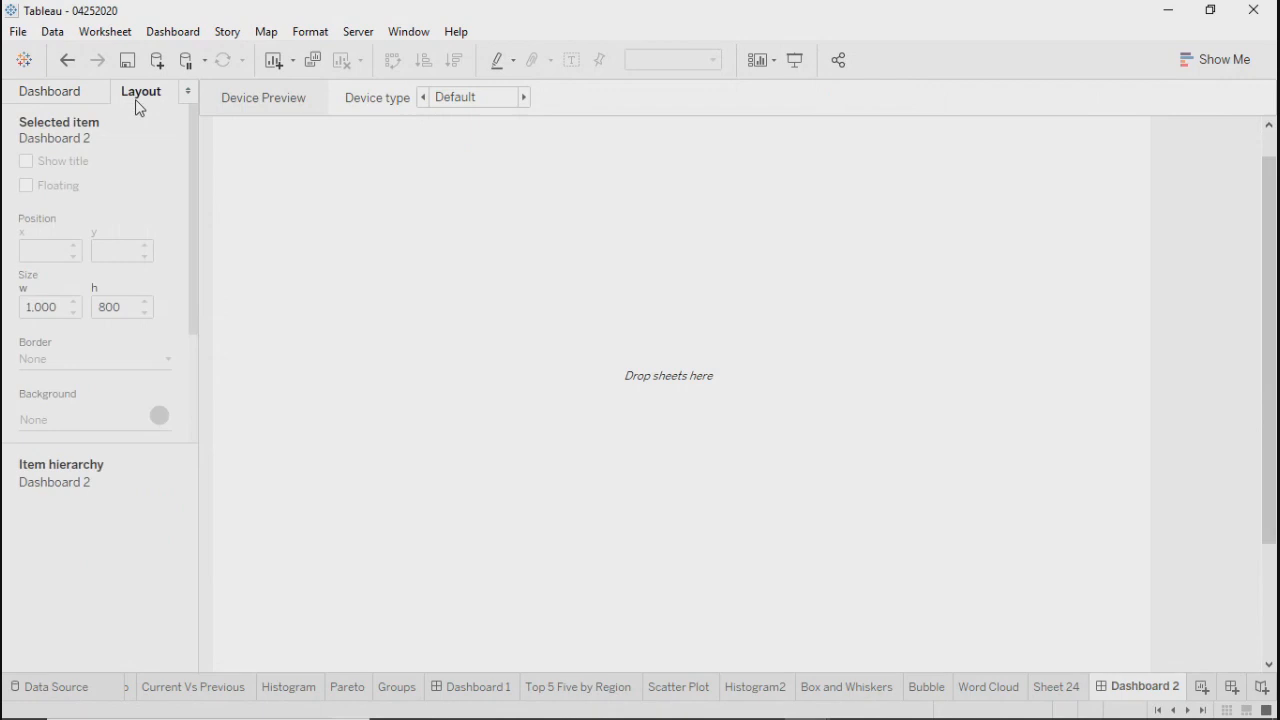
left_click(74, 96)
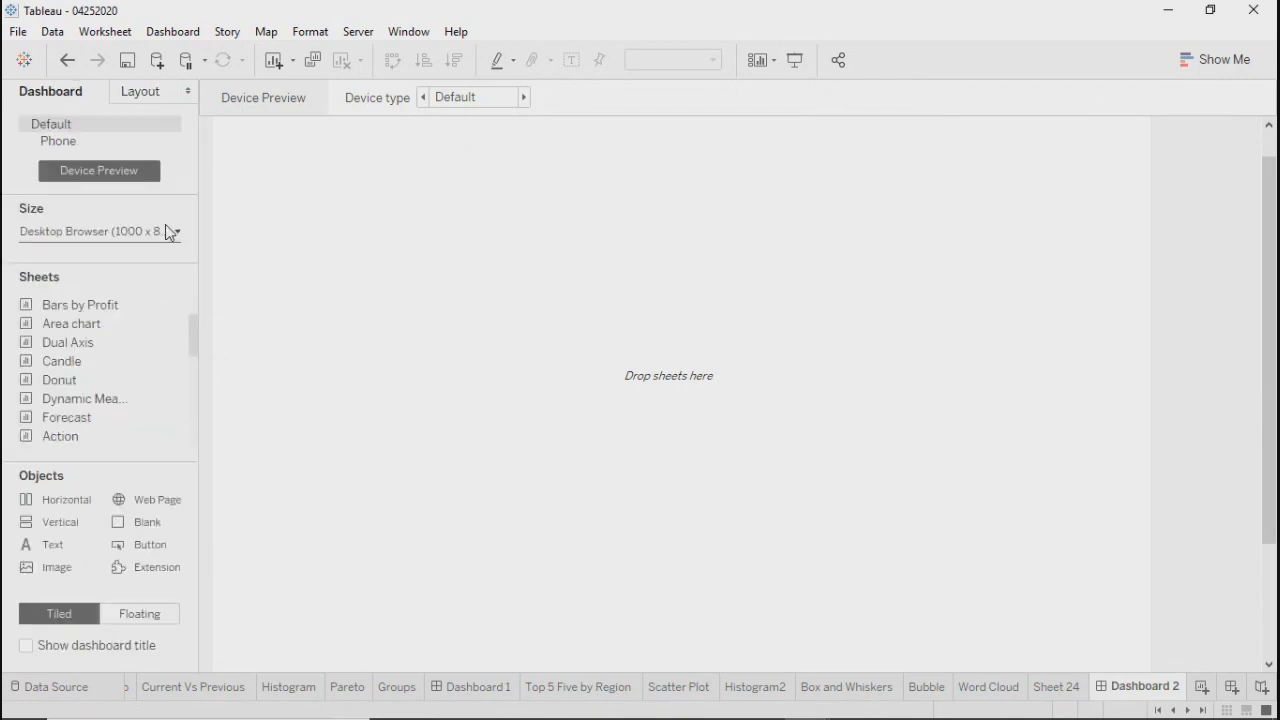
left_click(141, 235)
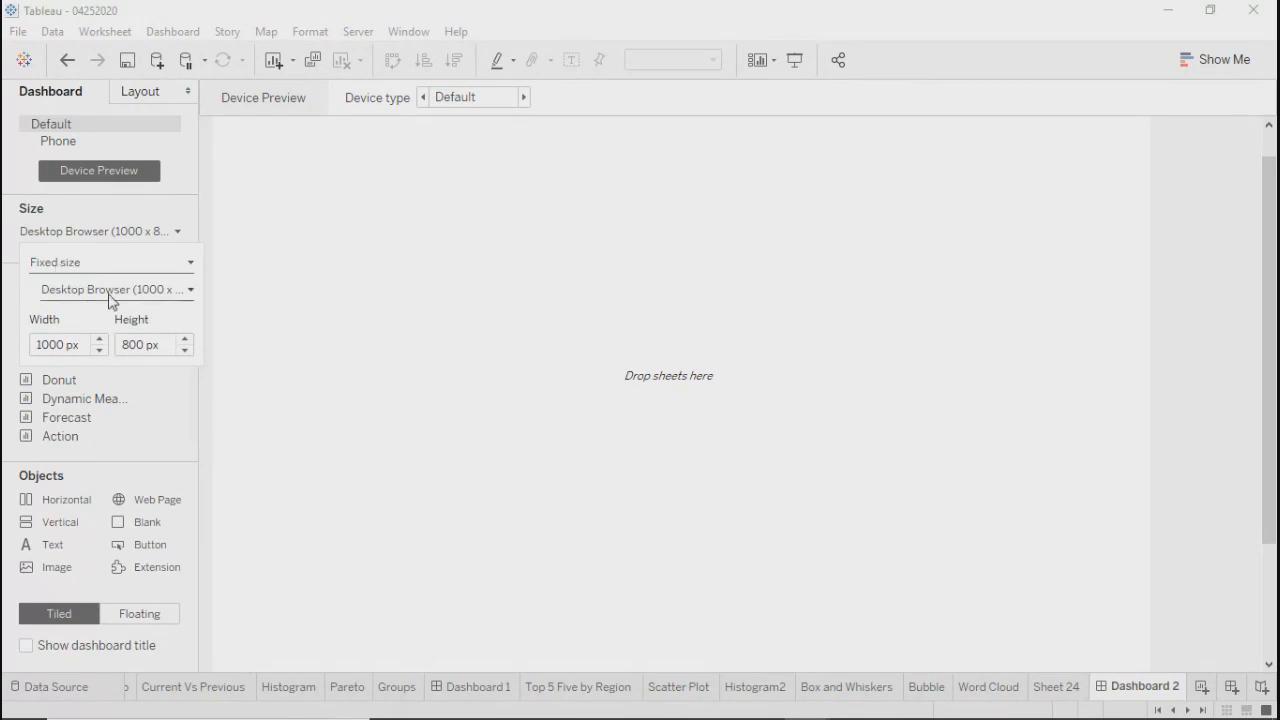
left_click(50, 345)
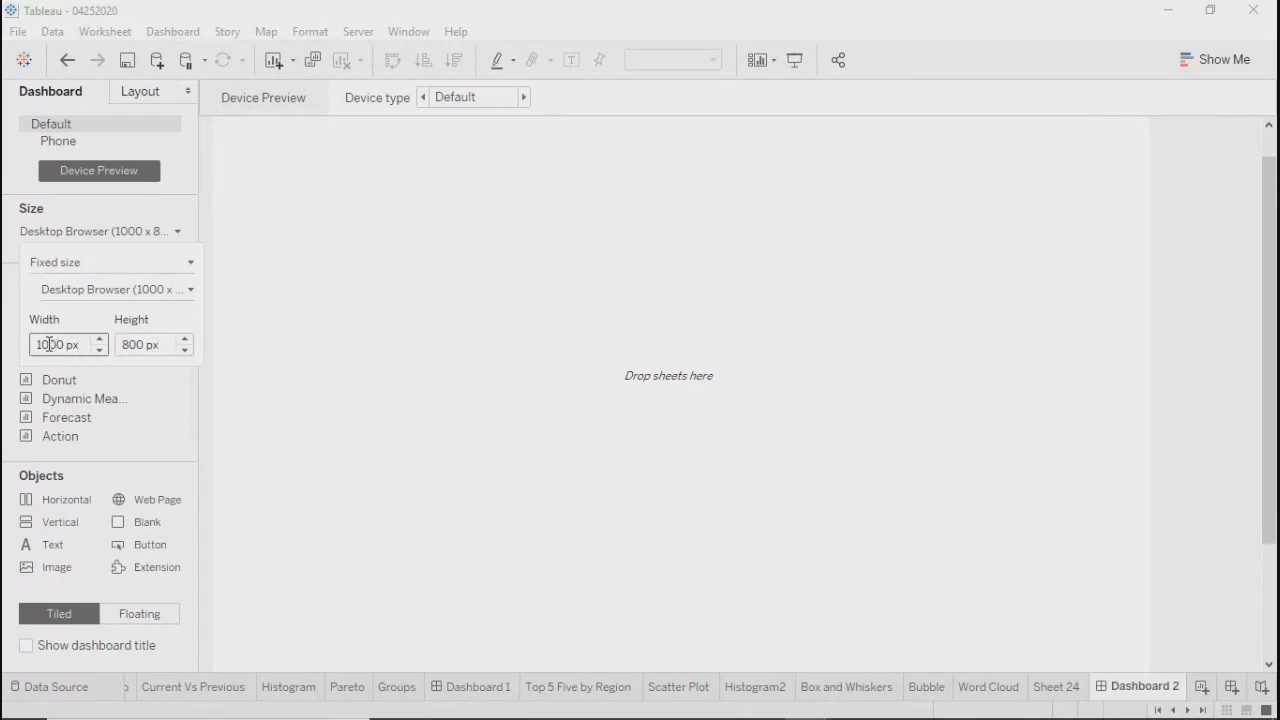
key("BackSpace")
type("3")
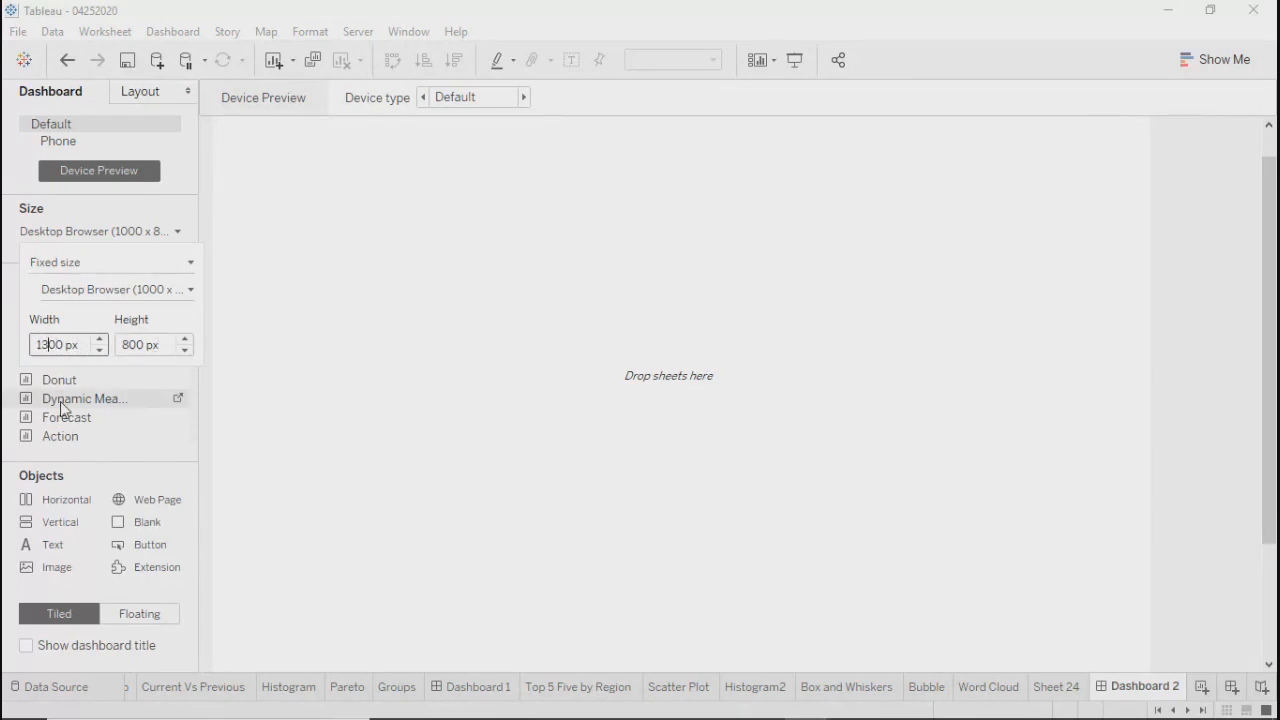
left_click(135, 344)
key("BackSpace")
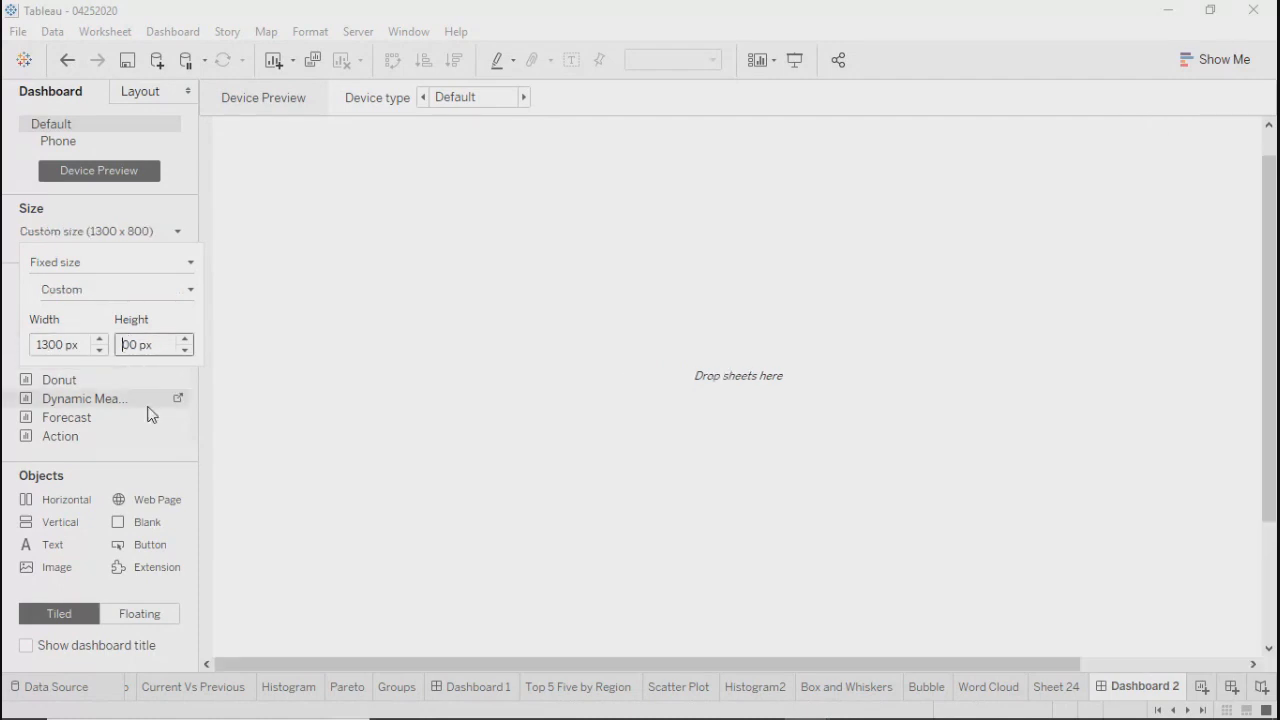
type("10")
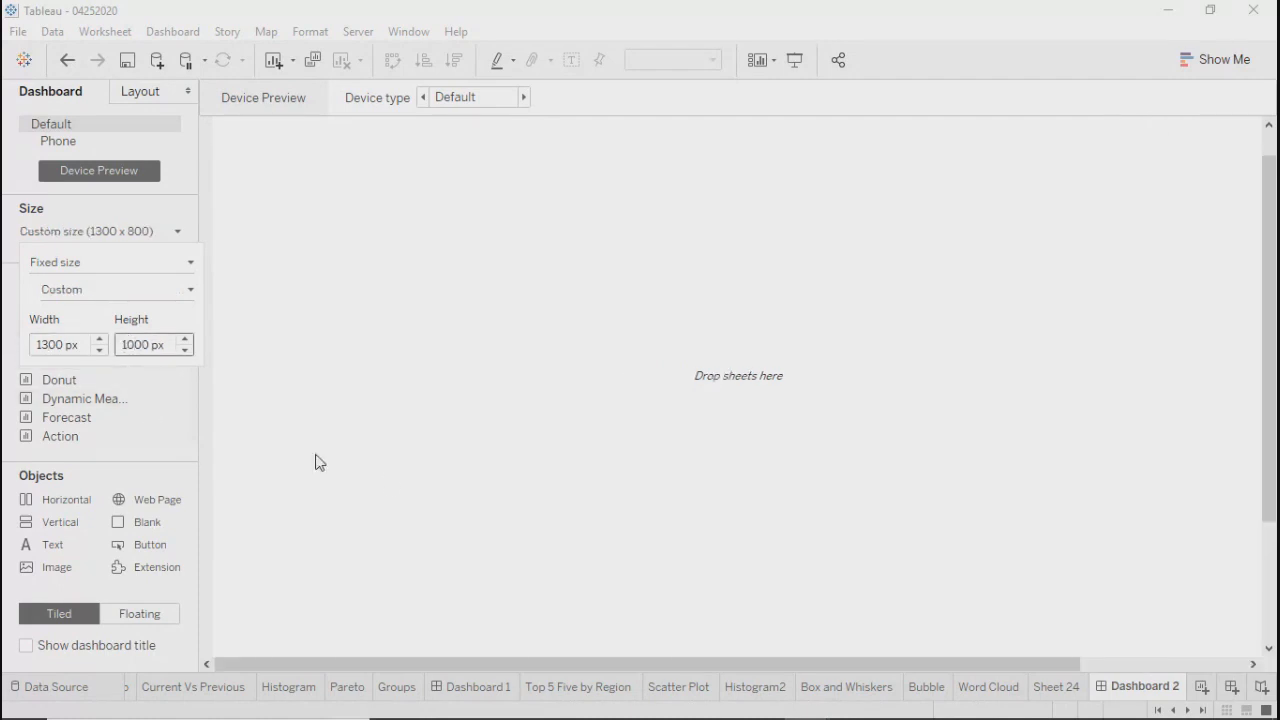
left_click(389, 483)
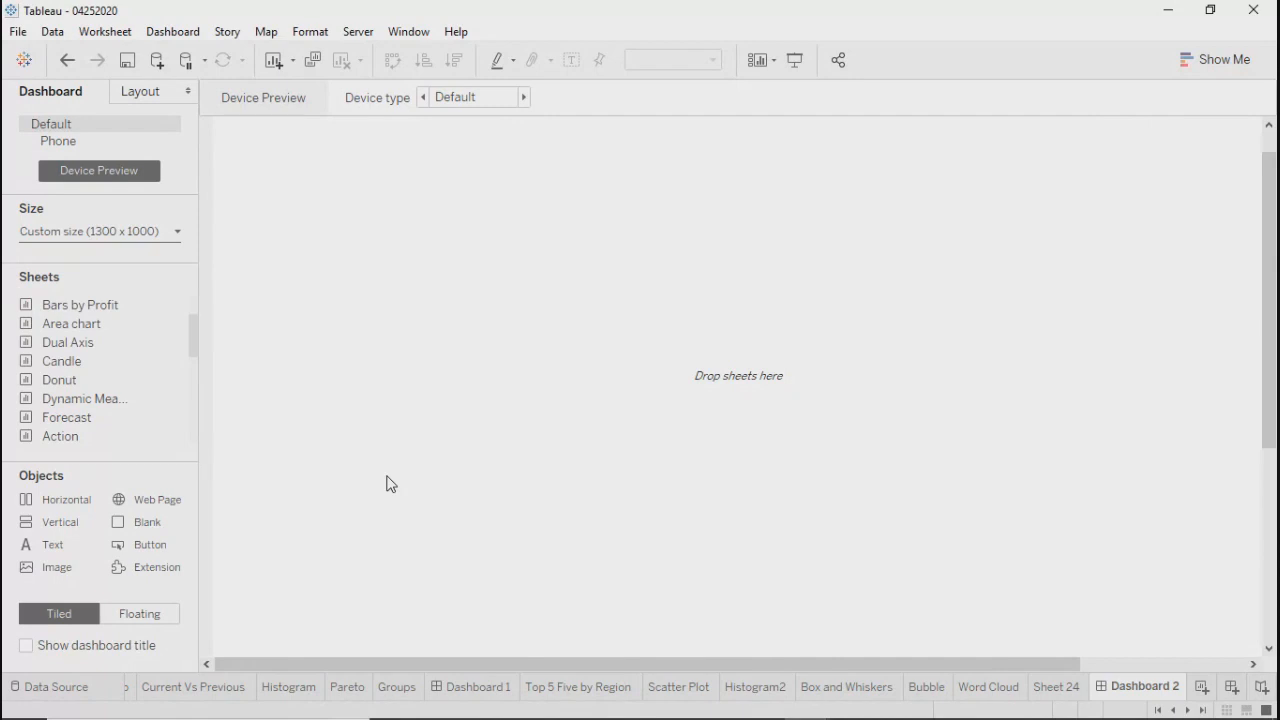
Examine the extent of the resized dashboard canvas in the editor and in presentation mode
left_click(158, 238)
left_click(485, 348)
left_click_drag(986, 663, 640, 610)
scroll(1214, 348, "down", 5)
scroll(1217, 350, "up", 5)
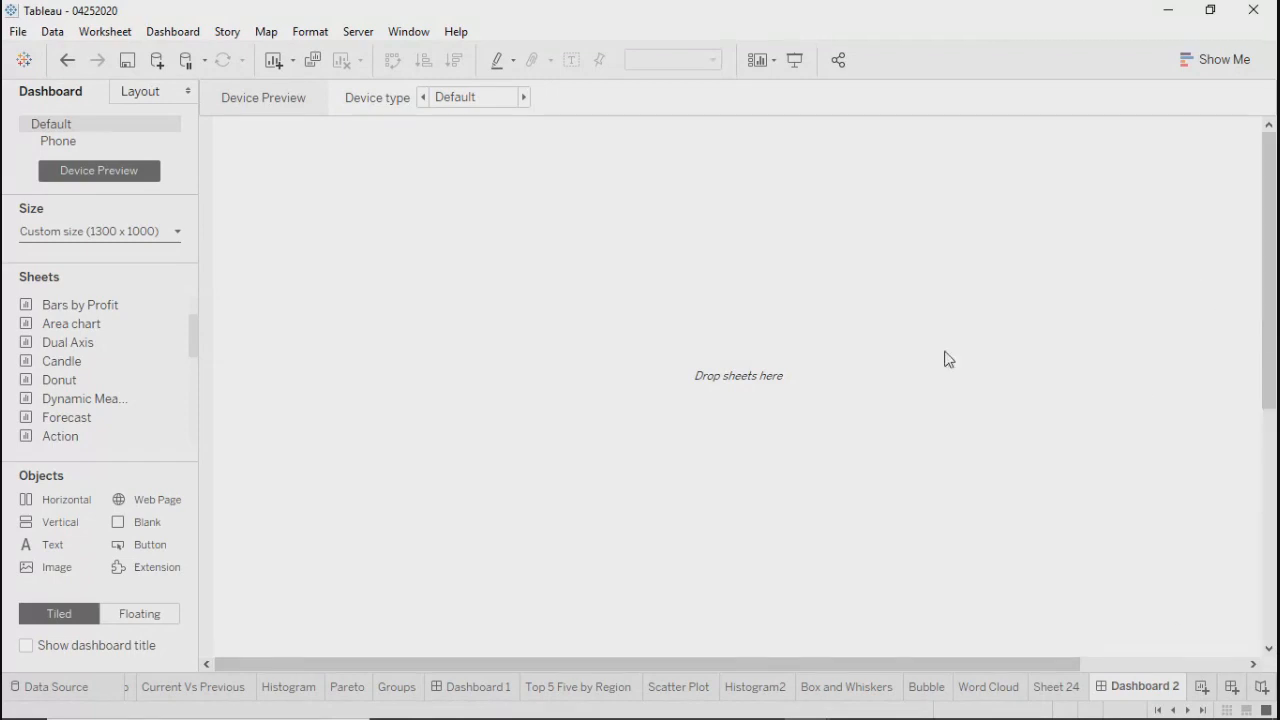
left_click(795, 60)
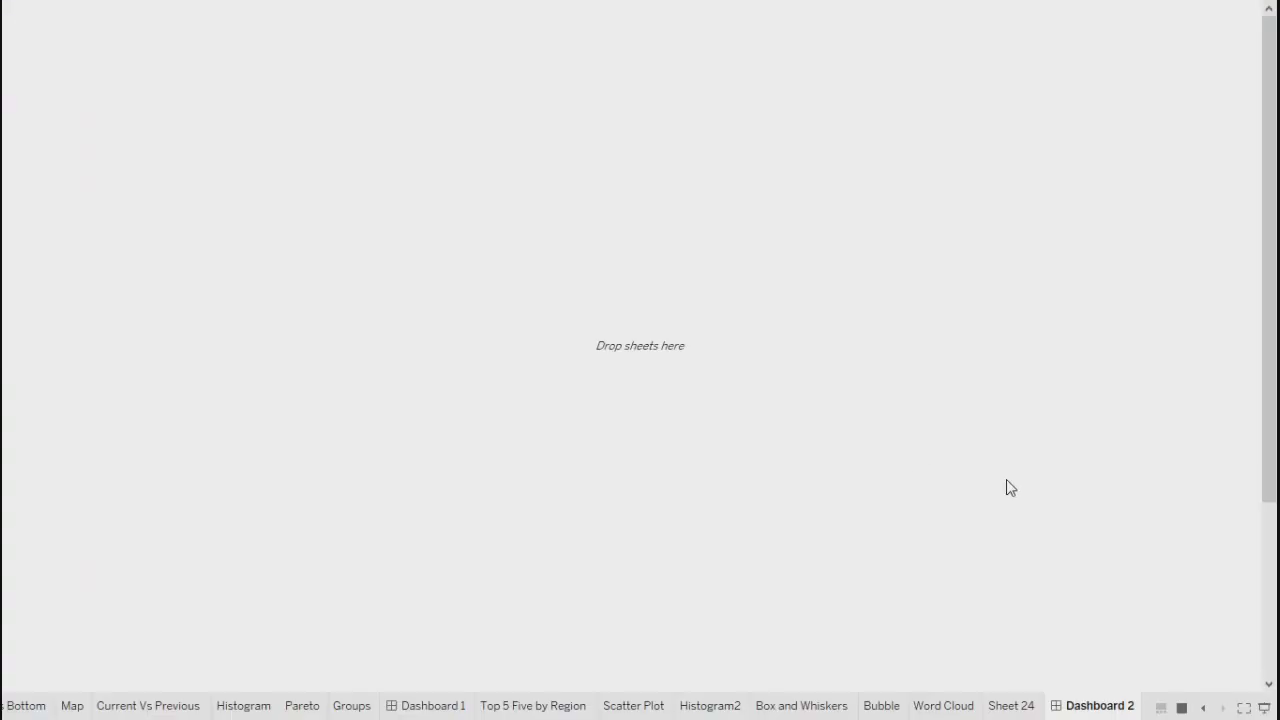
key("Escape")
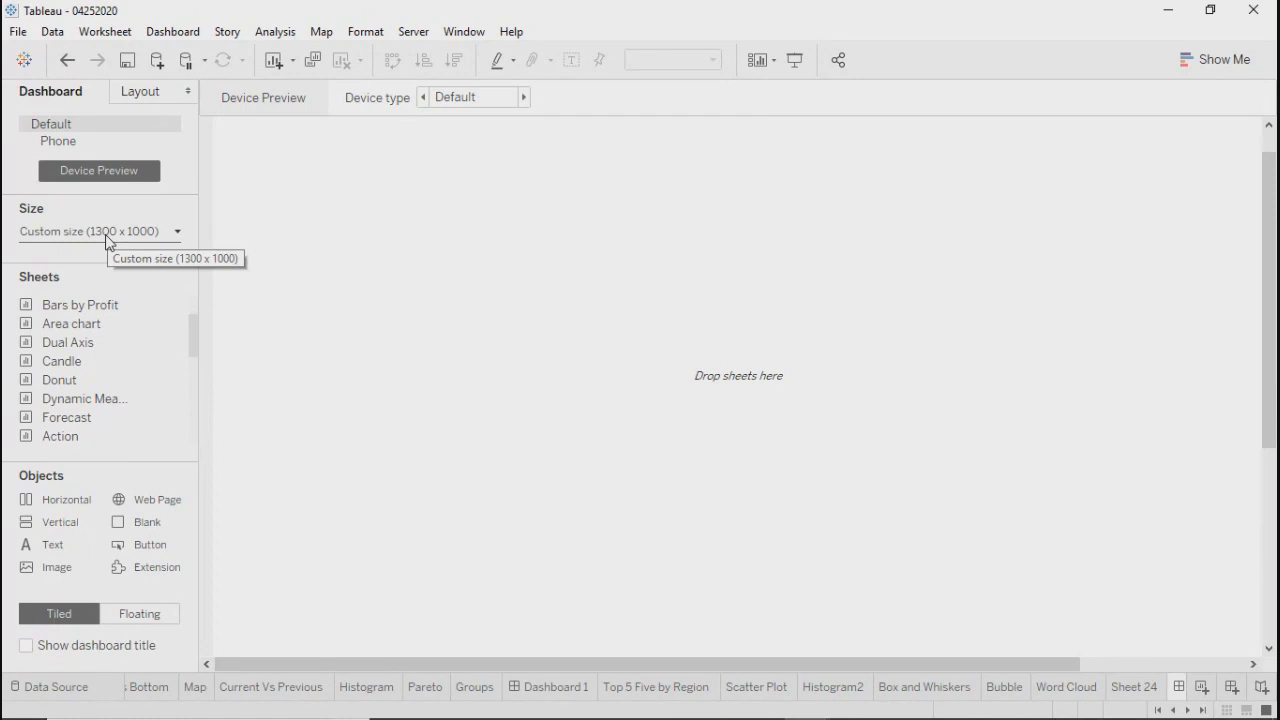
Show the dashboard title on Dashboard 2
left_click_drag(194, 332, 191, 285)
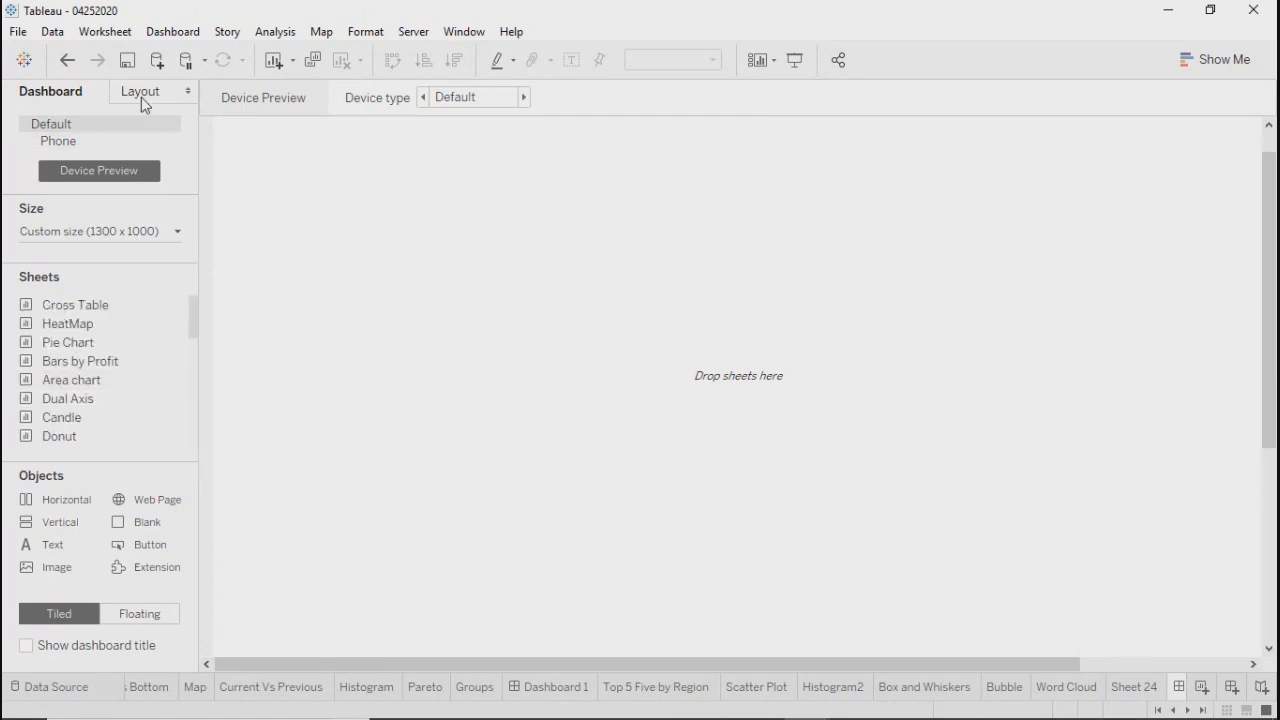
left_click(26, 646)
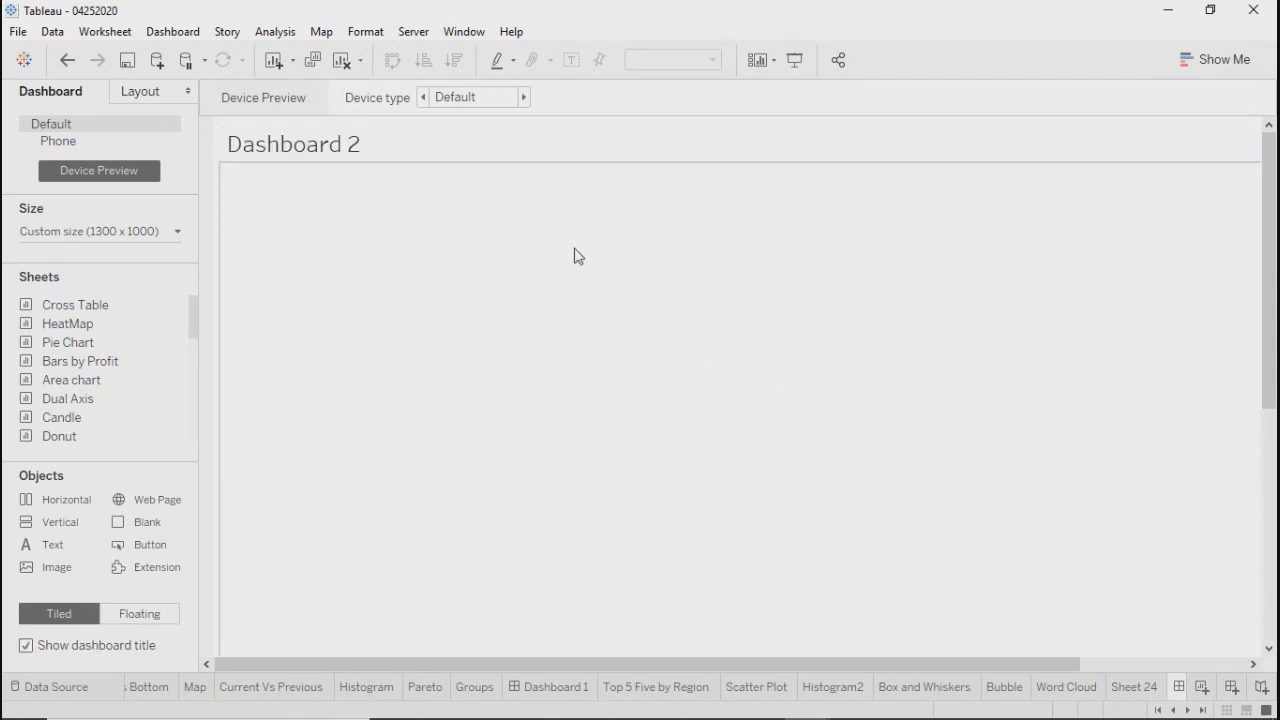
double_click(393, 146)
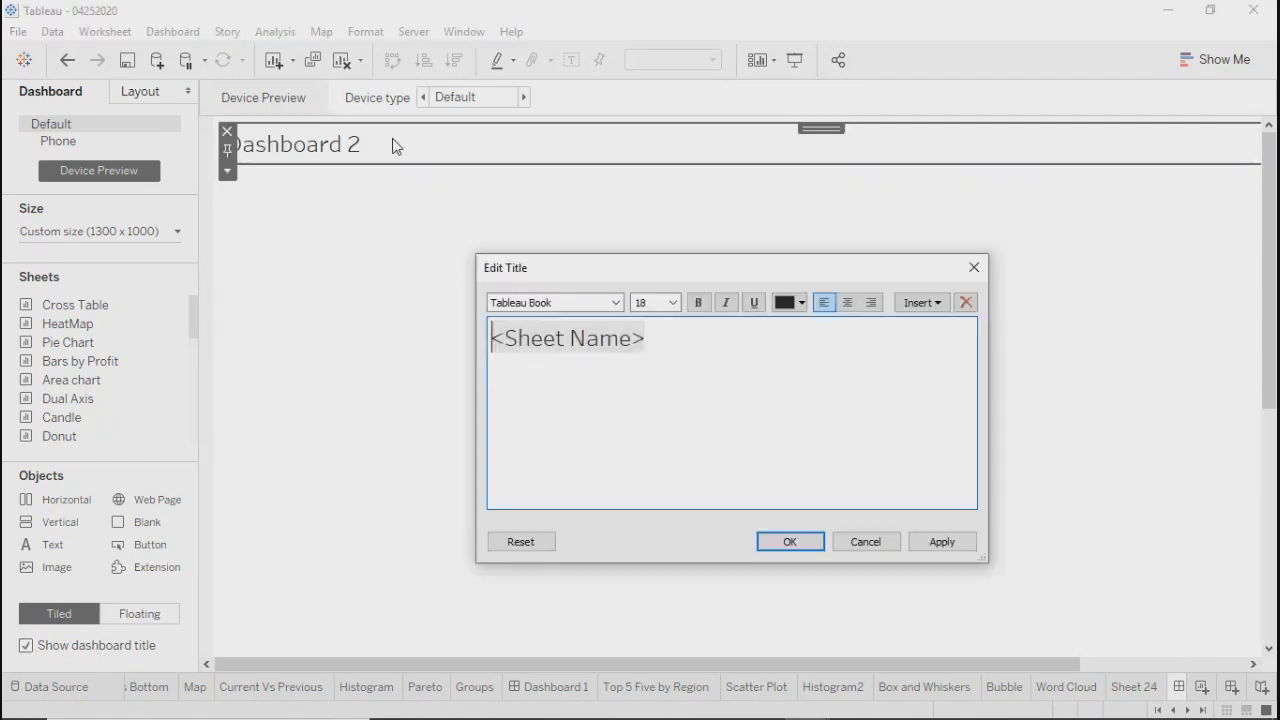
left_click_drag(689, 346, 418, 324)
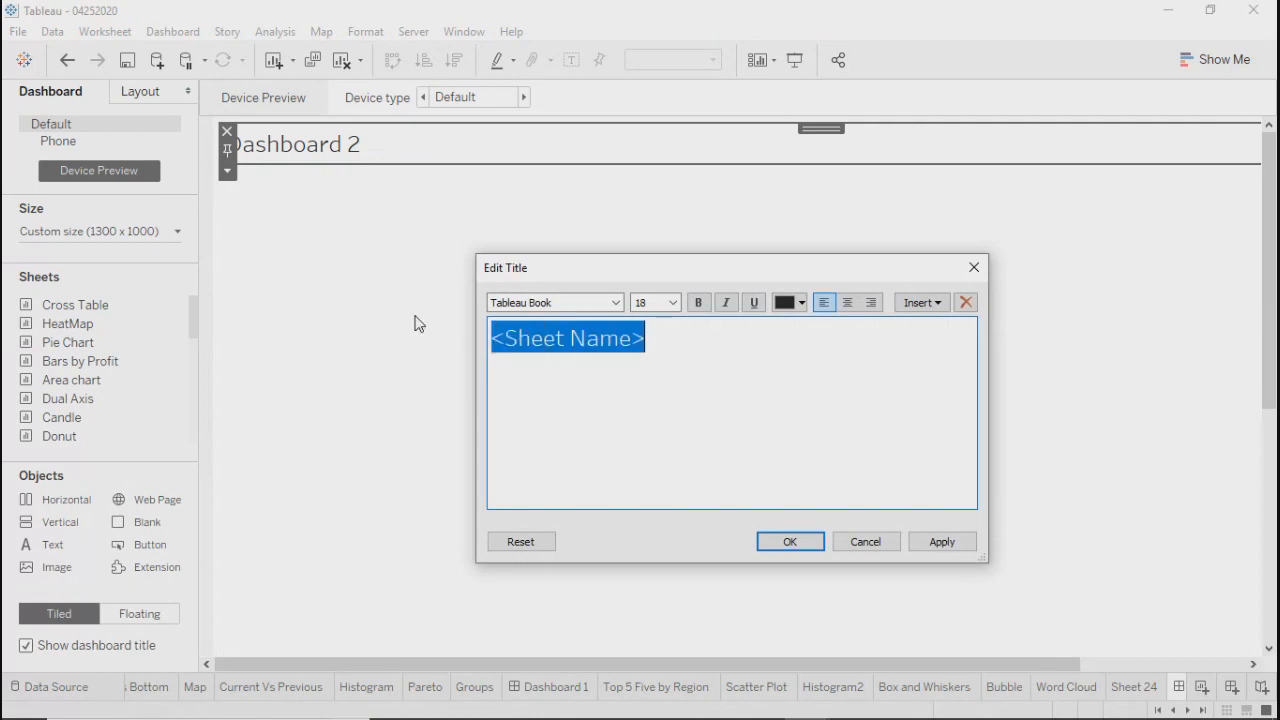
left_click(974, 267)
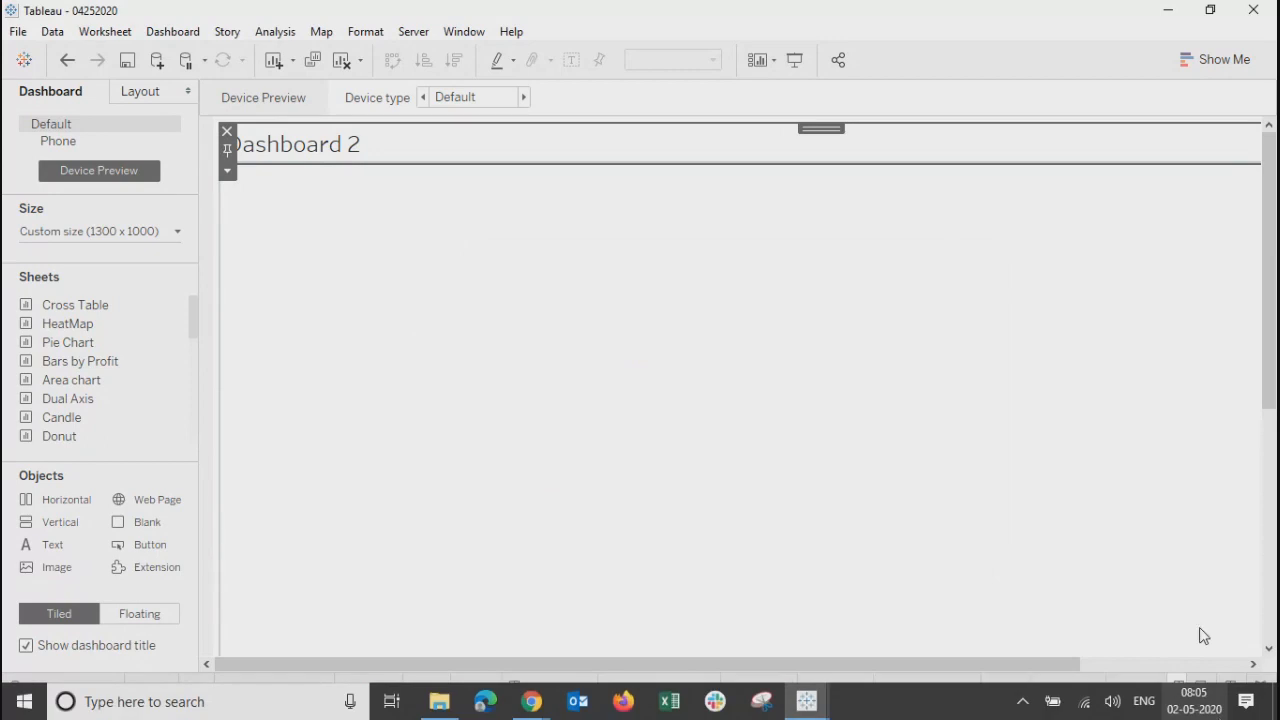
Rename the Dashboard 2 sheet as "Summary - Sample SuperStore"
left_click(1203, 710)
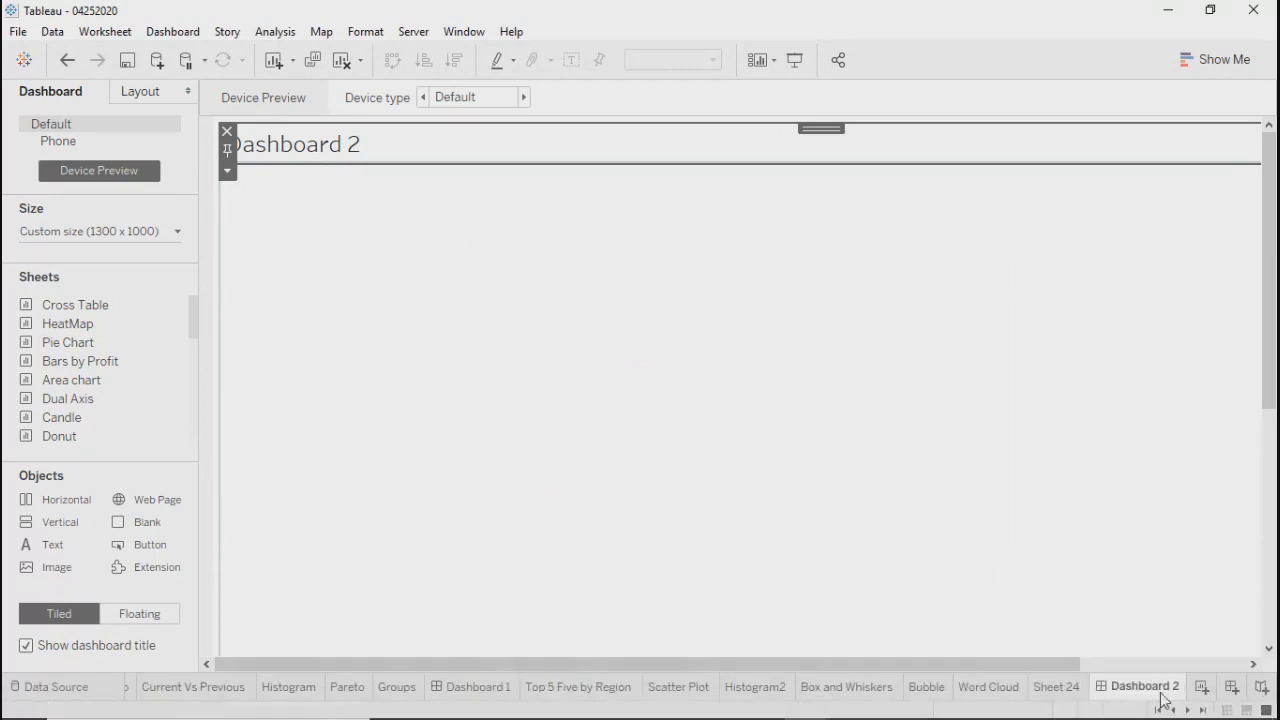
double_click(1142, 686)
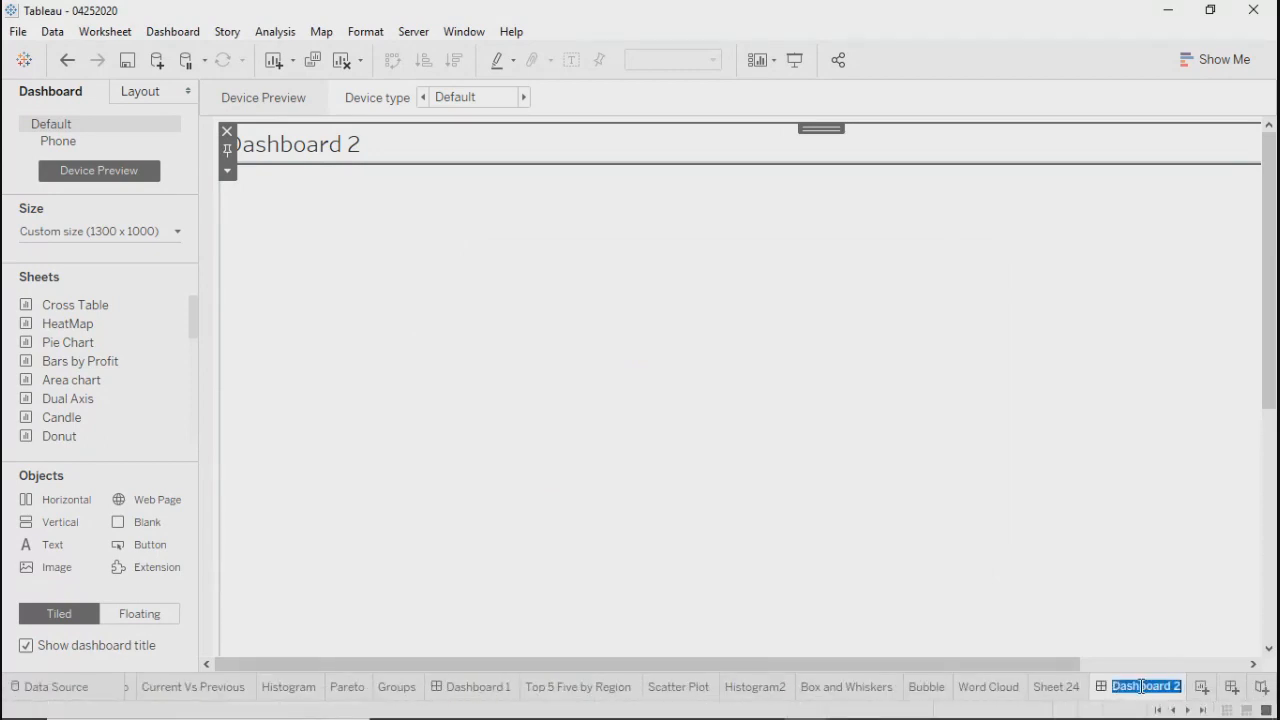
type("Summary")
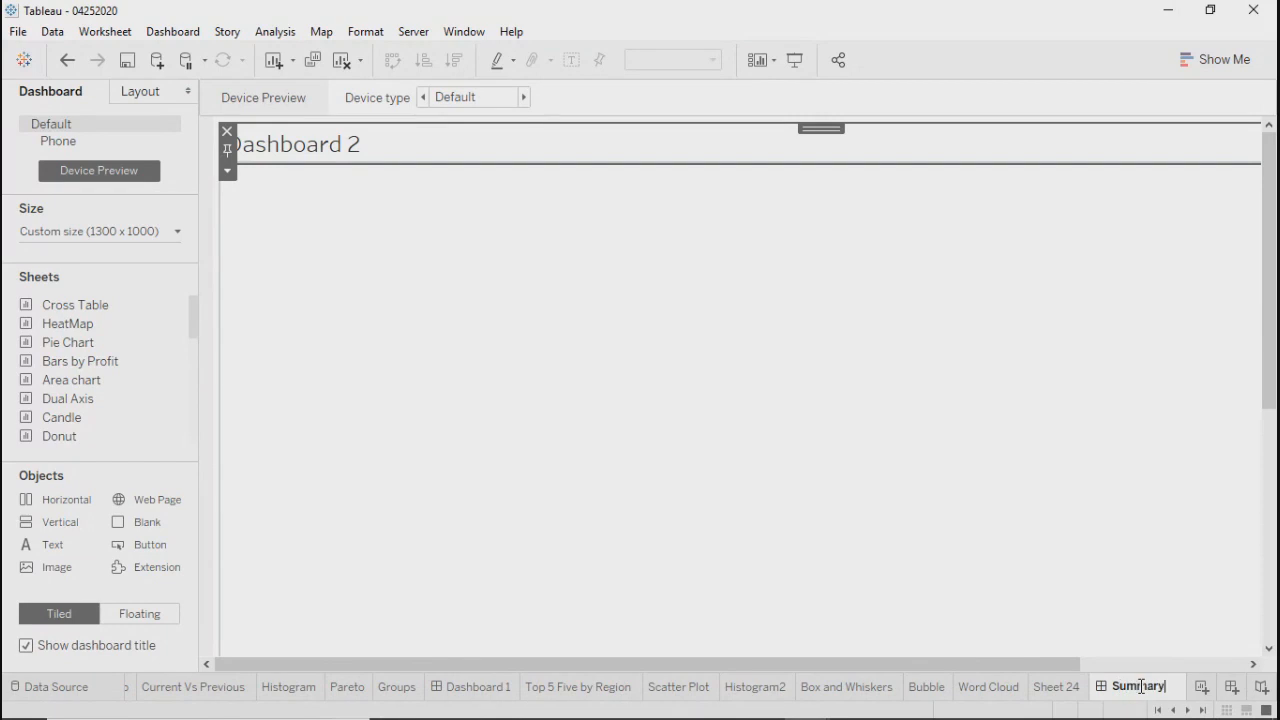
type(" - Simple")
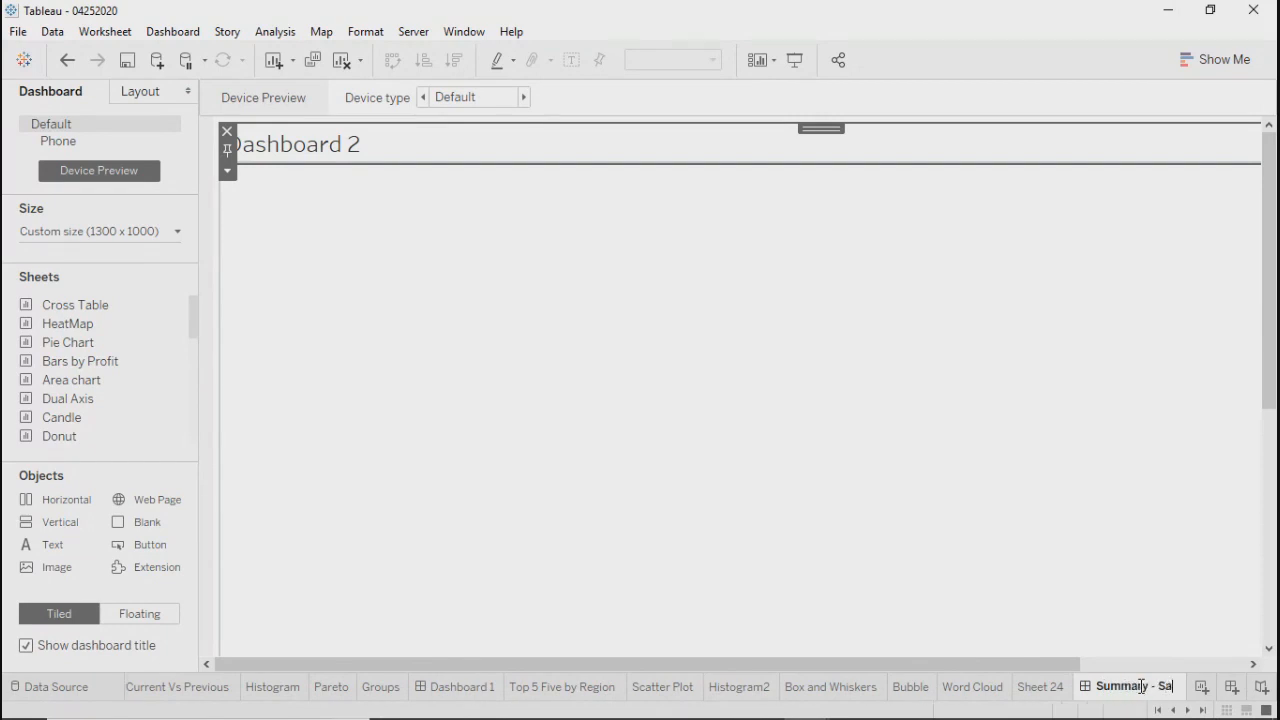
type(" Sup")
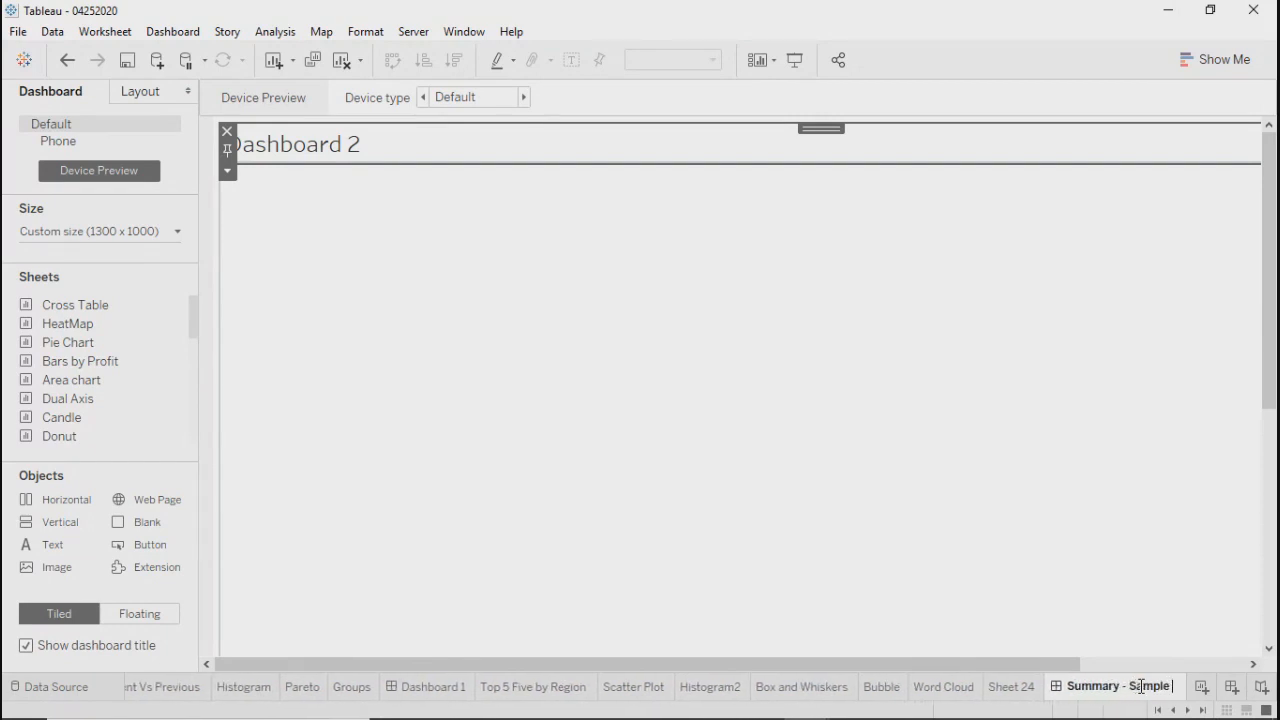
type("er Store")
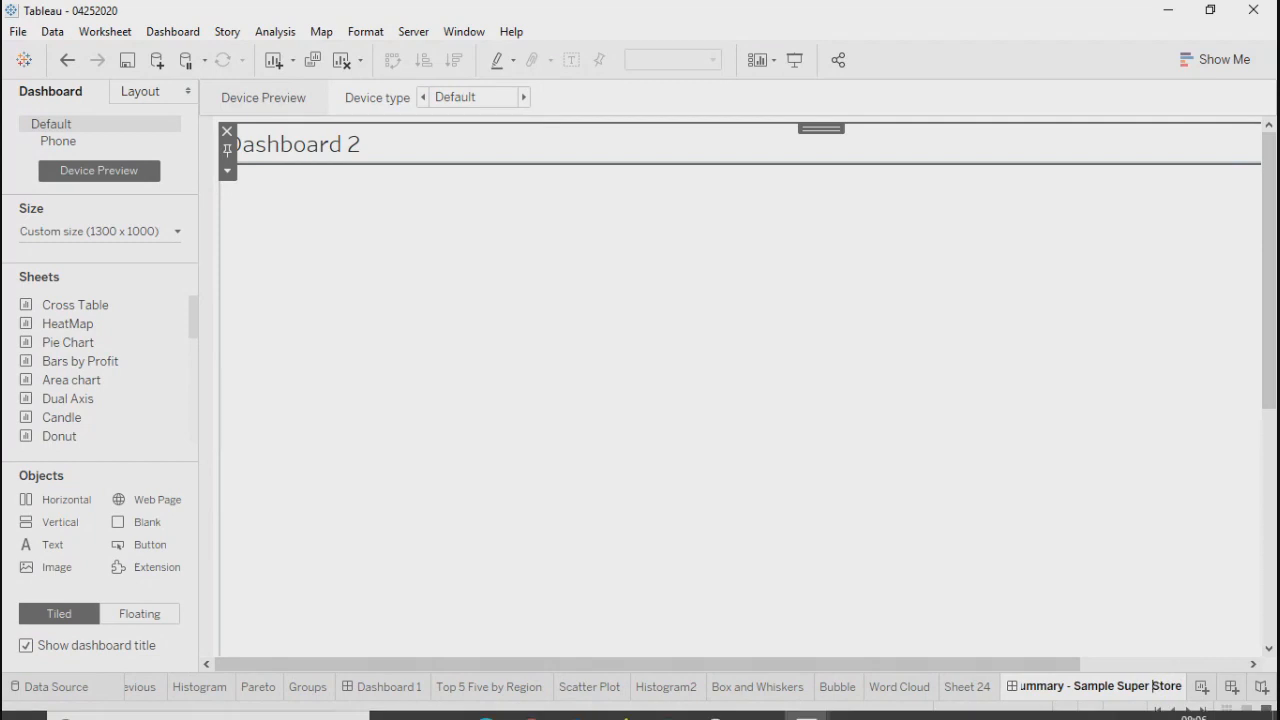
left_click(970, 417)
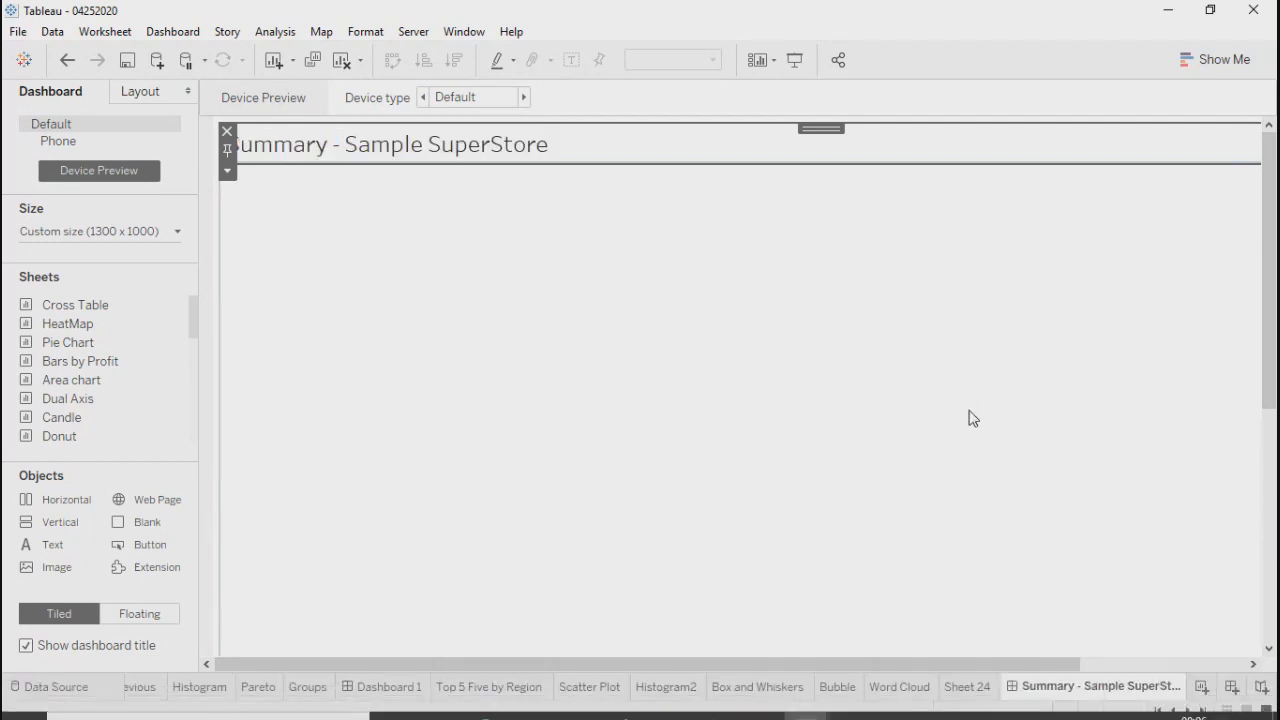
Centre the dashboard title text and make it bold
double_click(574, 151)
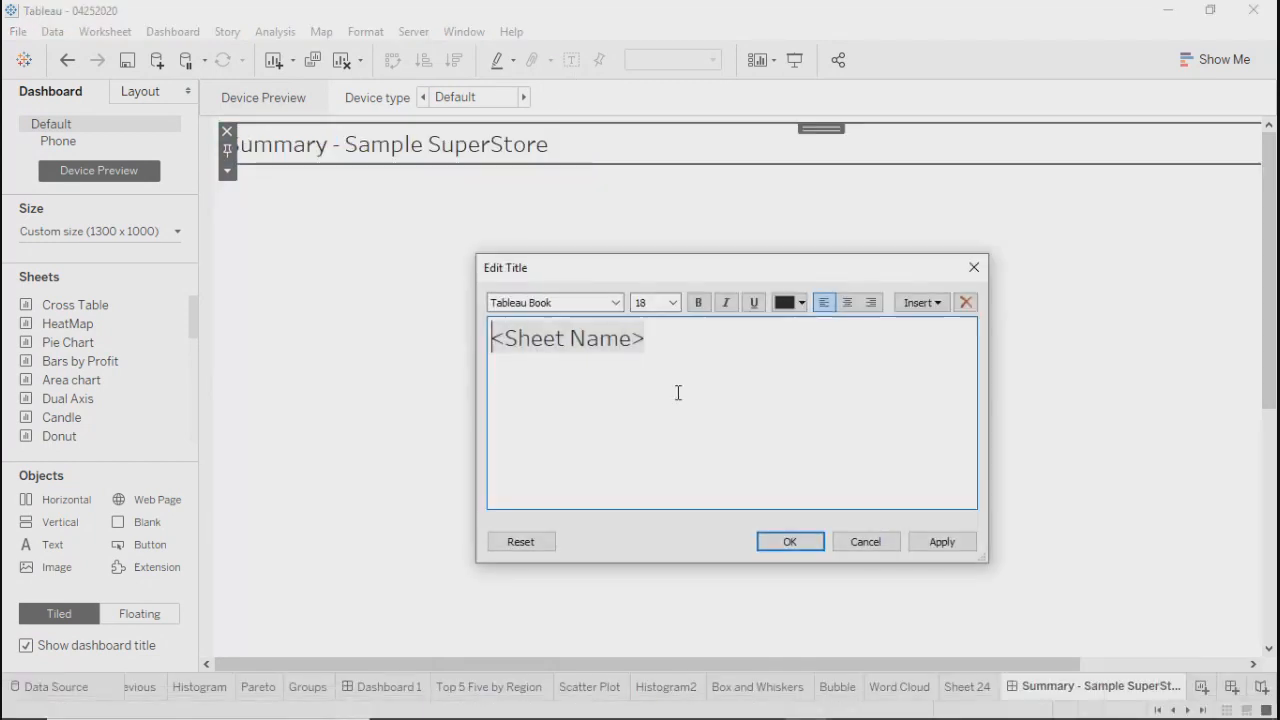
left_click_drag(707, 361, 350, 350)
left_click(847, 302)
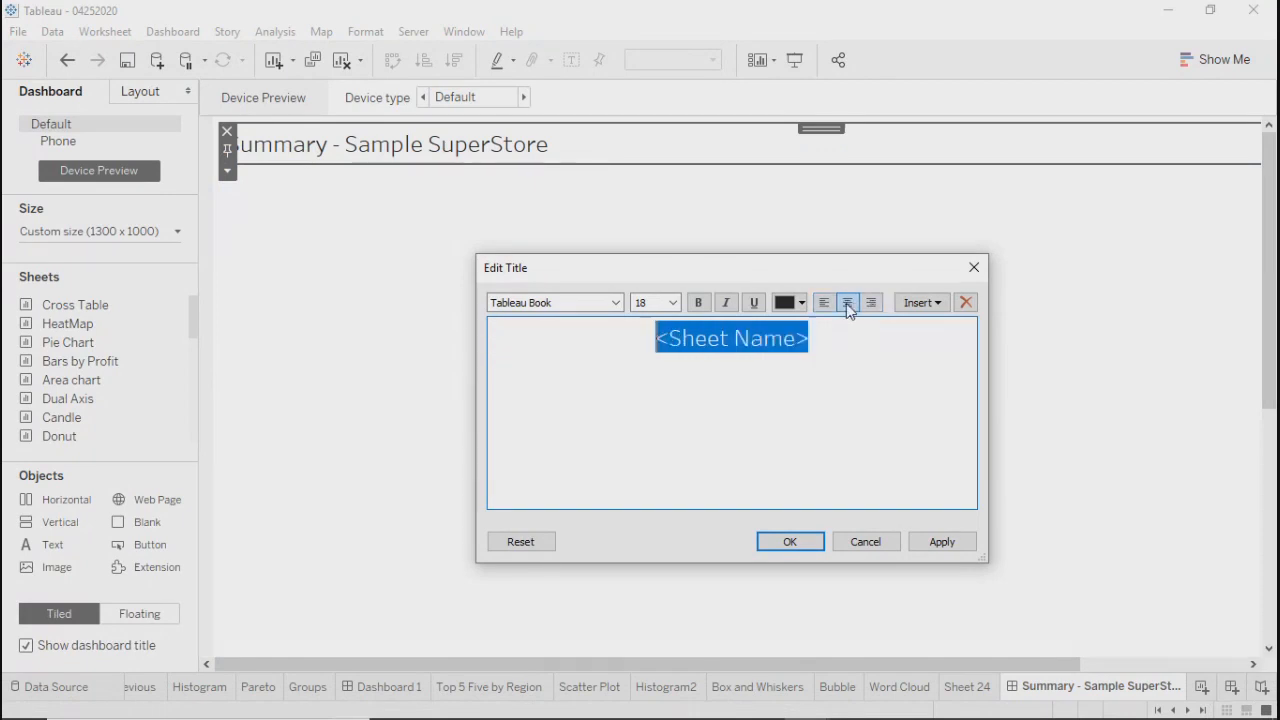
left_click(698, 302)
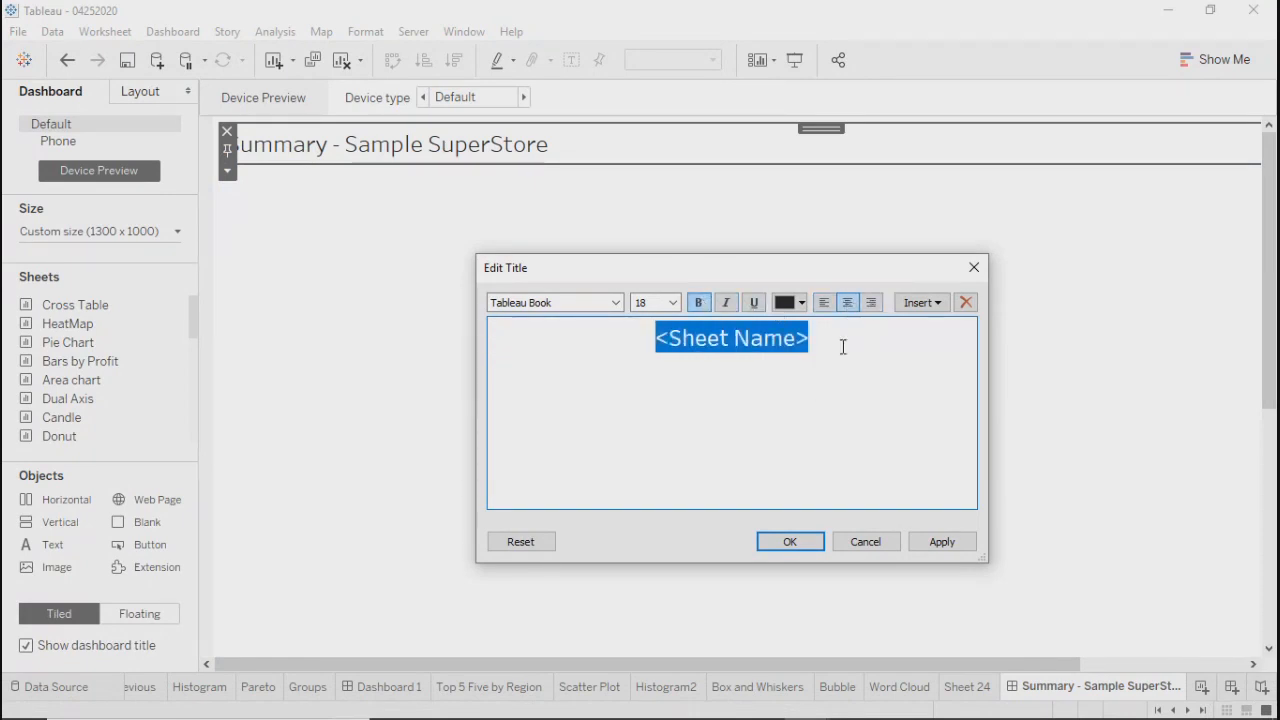
left_click(962, 543)
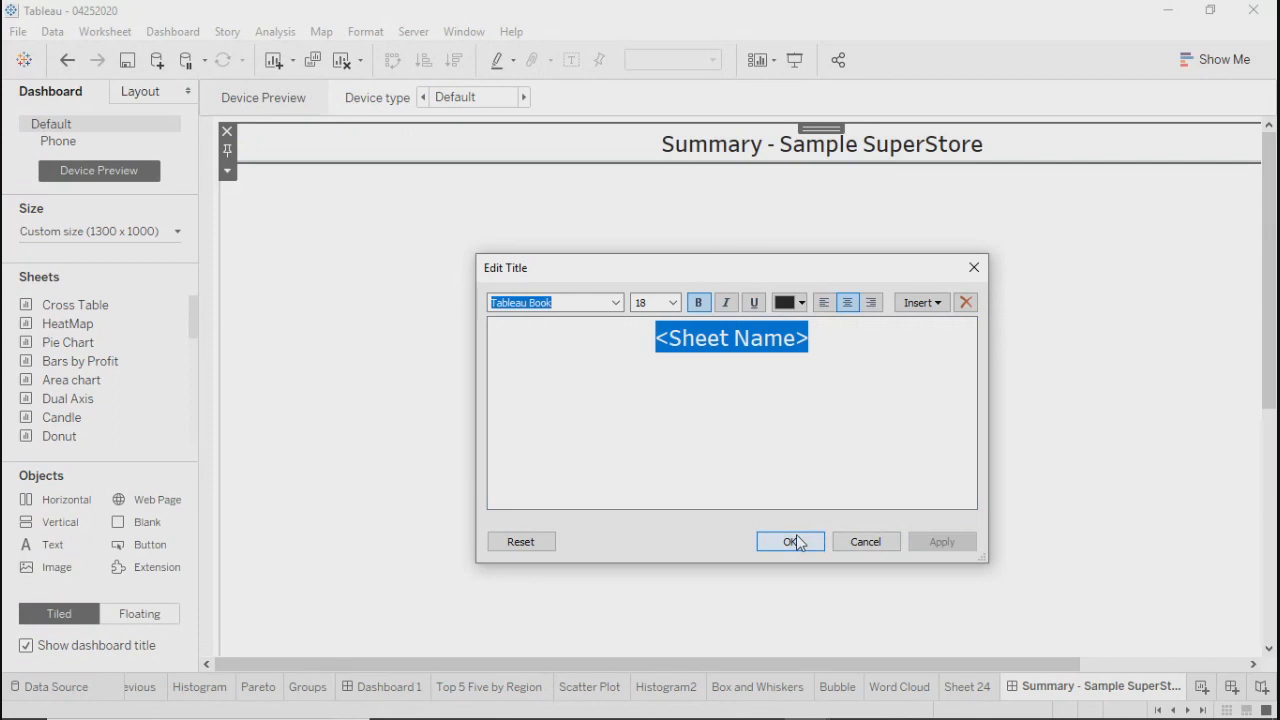
left_click(795, 538)
Try orange as the dashboard's default shading in the title formatting options, and set the shading to None
right_click(566, 152)
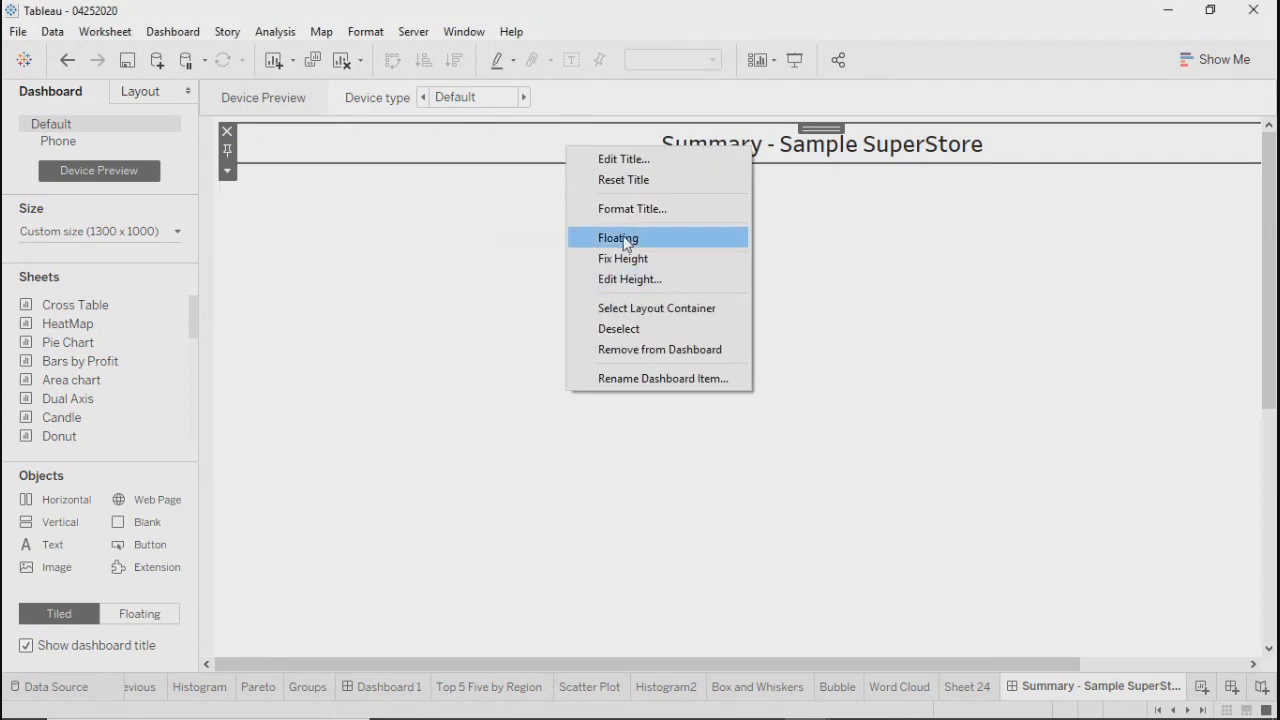
left_click(615, 212)
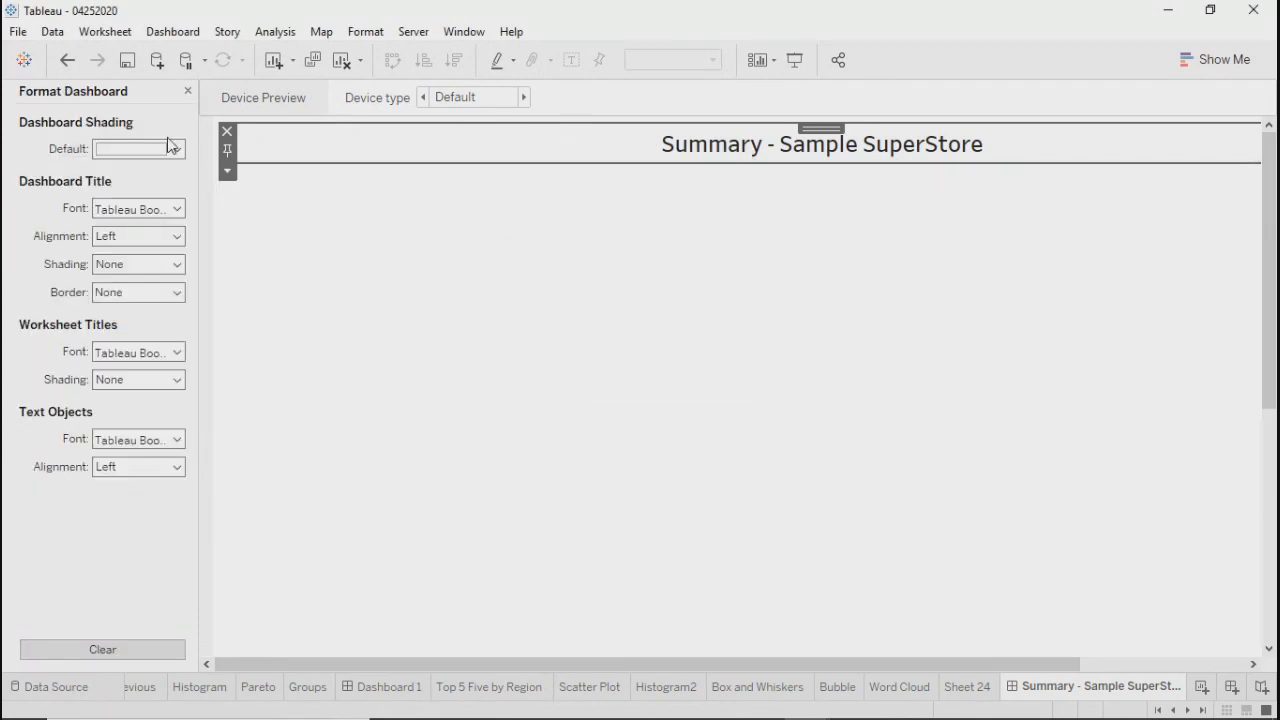
left_click(158, 150)
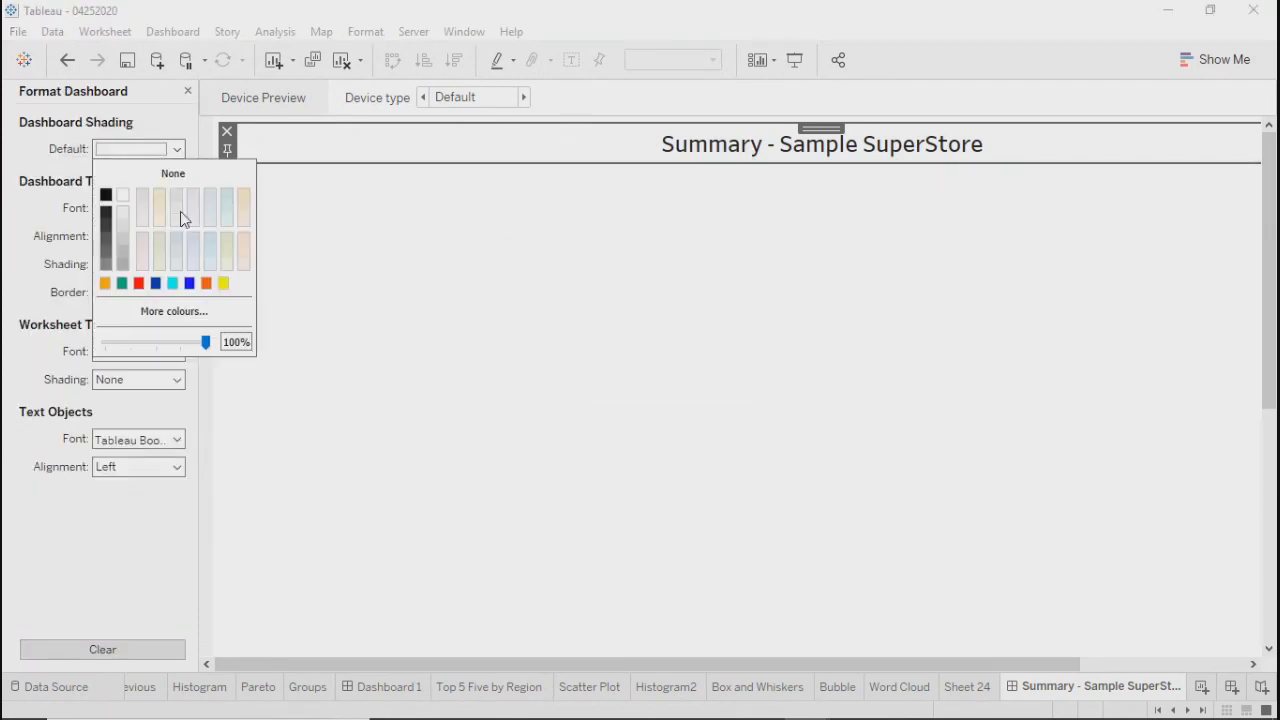
left_click(105, 283)
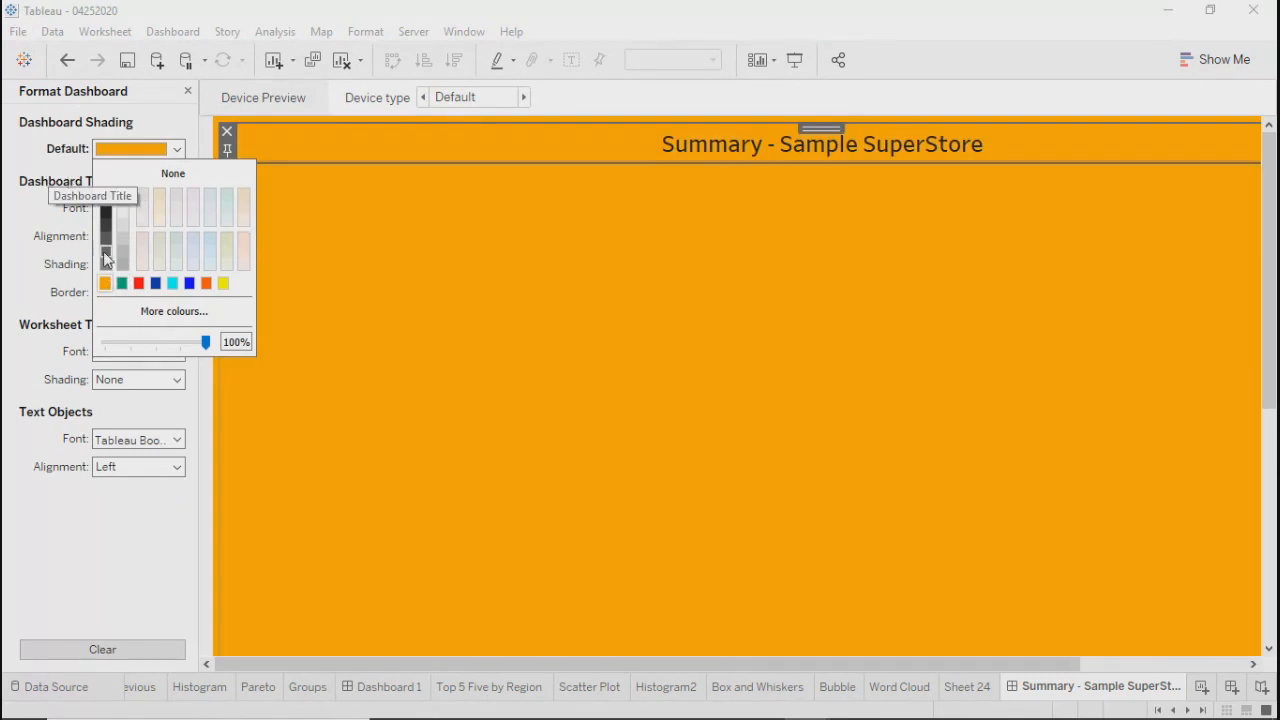
left_click(140, 176)
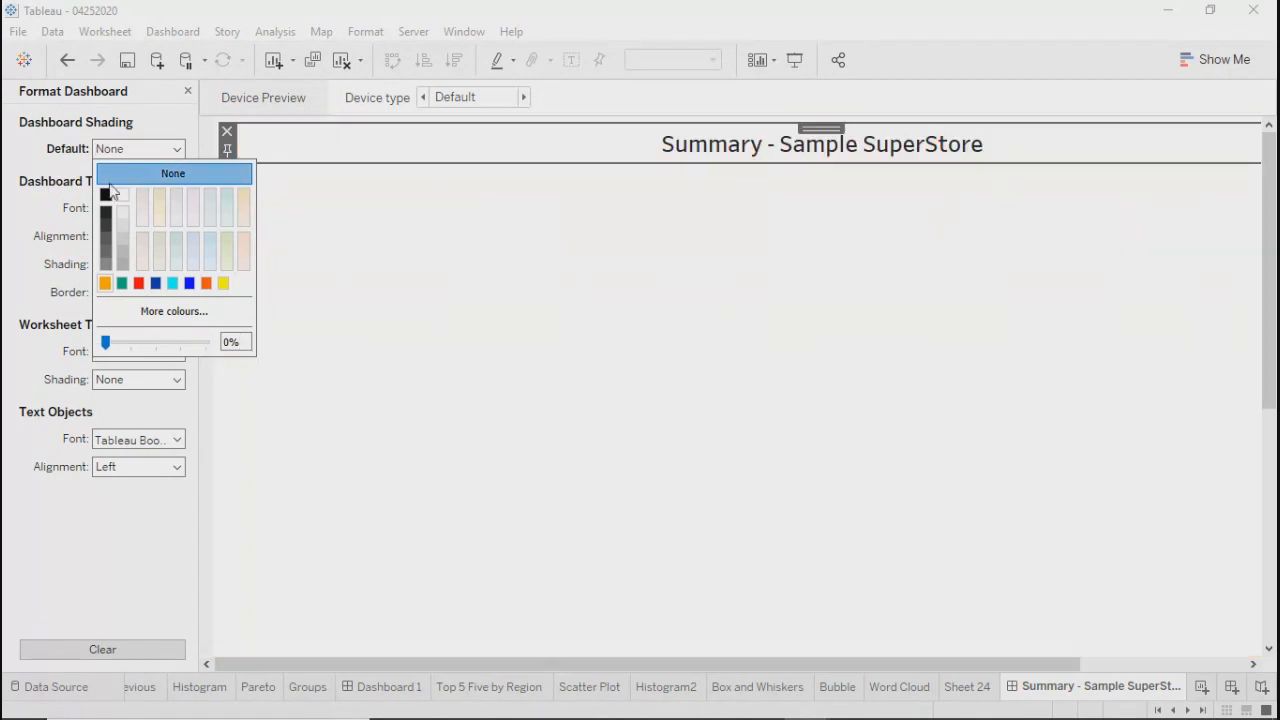
Give the dashboard title orange shading
left_click(38, 214)
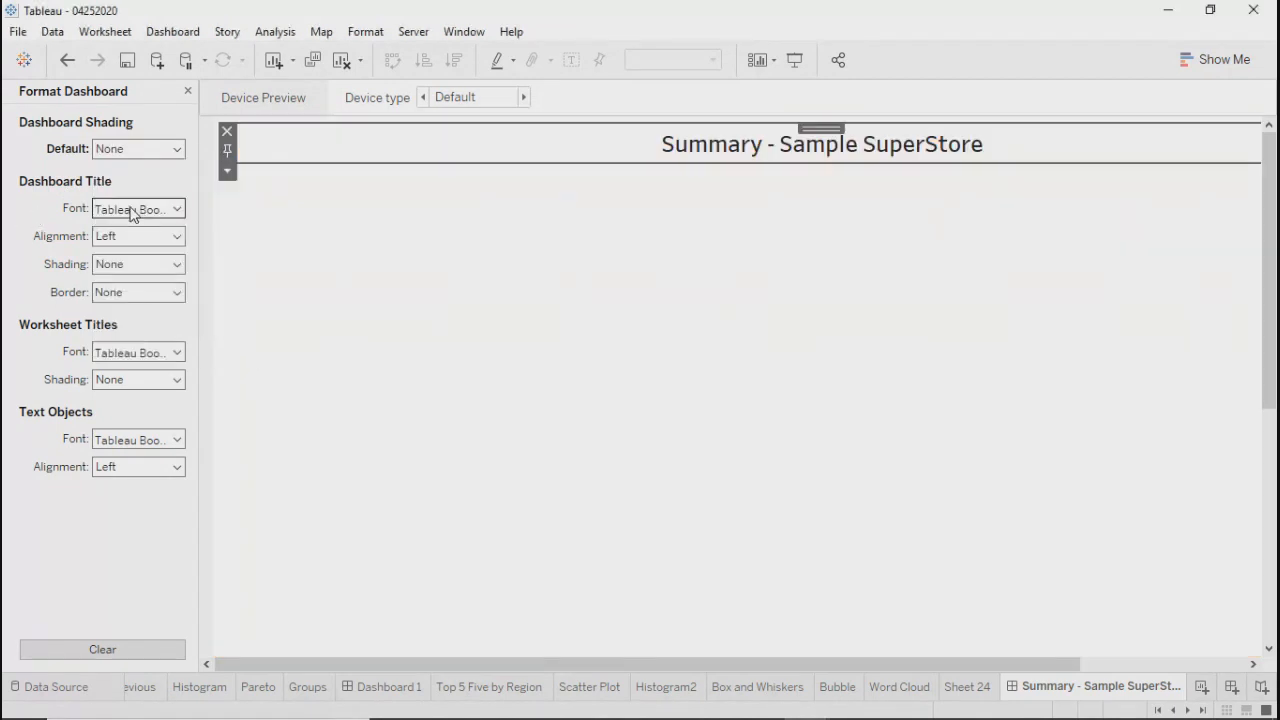
left_click(122, 270)
left_click(105, 398)
left_click(537, 358)
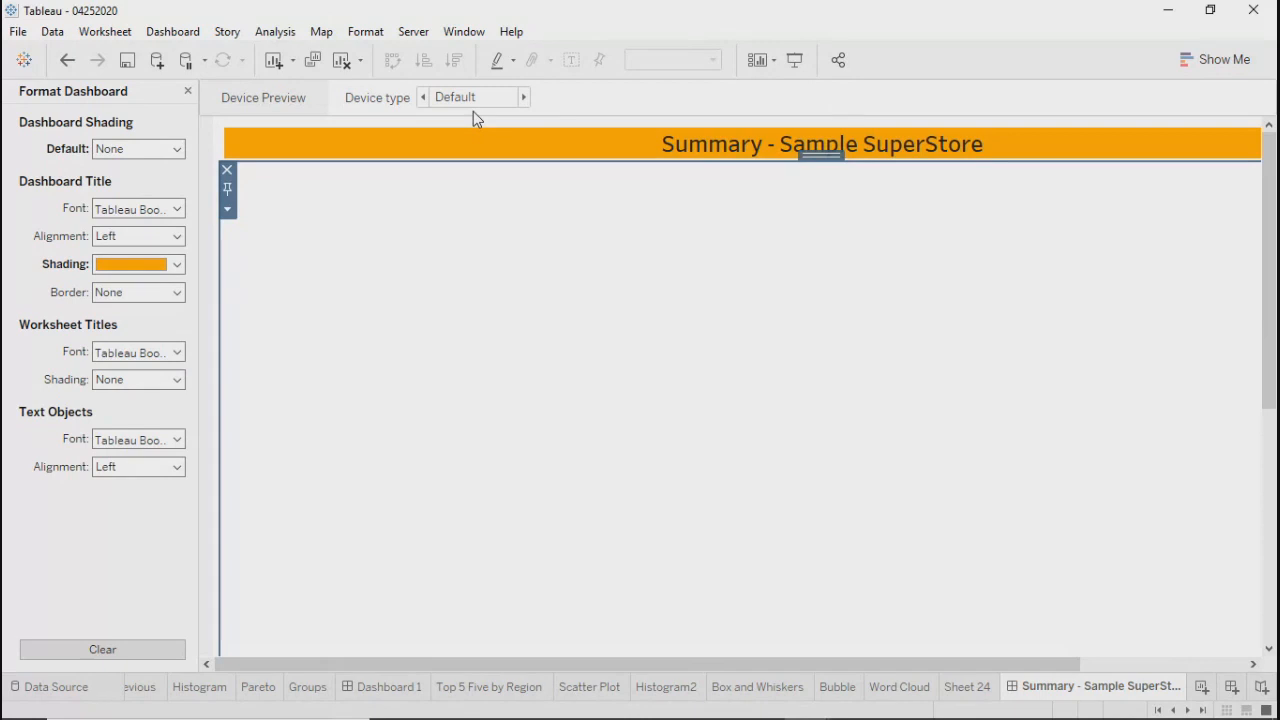
left_click(392, 141)
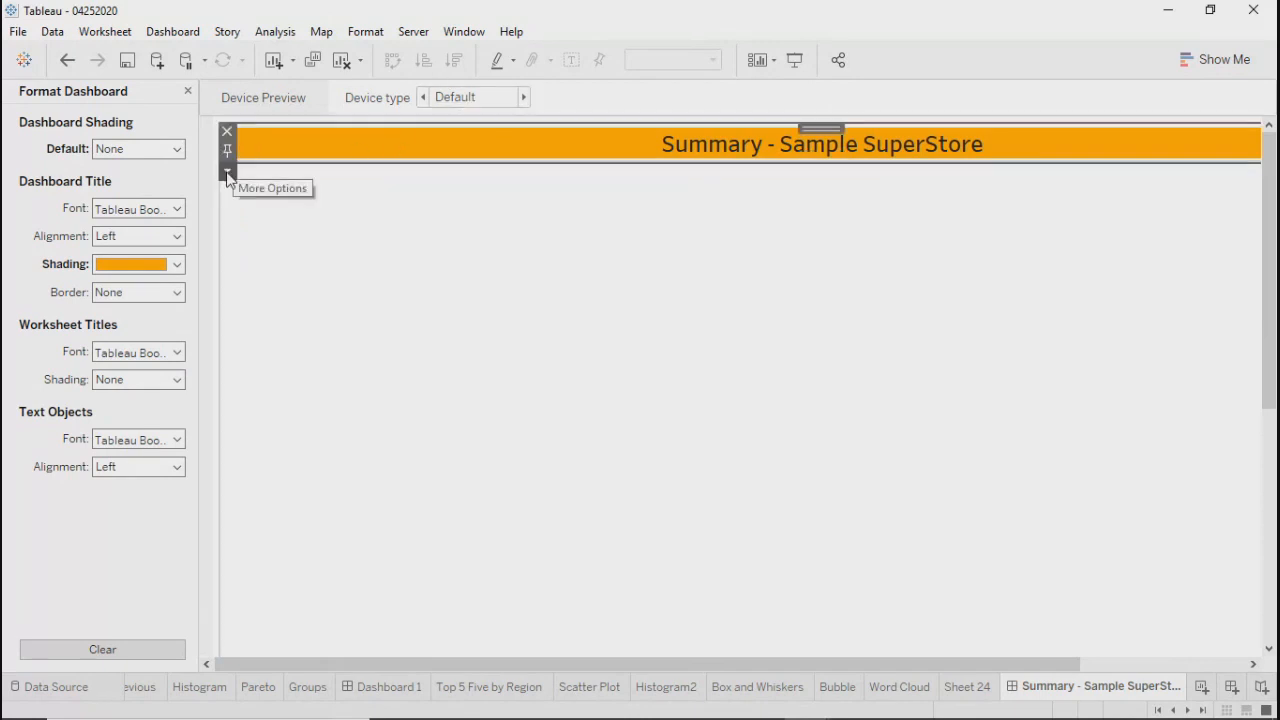
Add a solid black border of the second-thinnest weight around the dashboard title, and close the dashboard formatting options
left_click(130, 292)
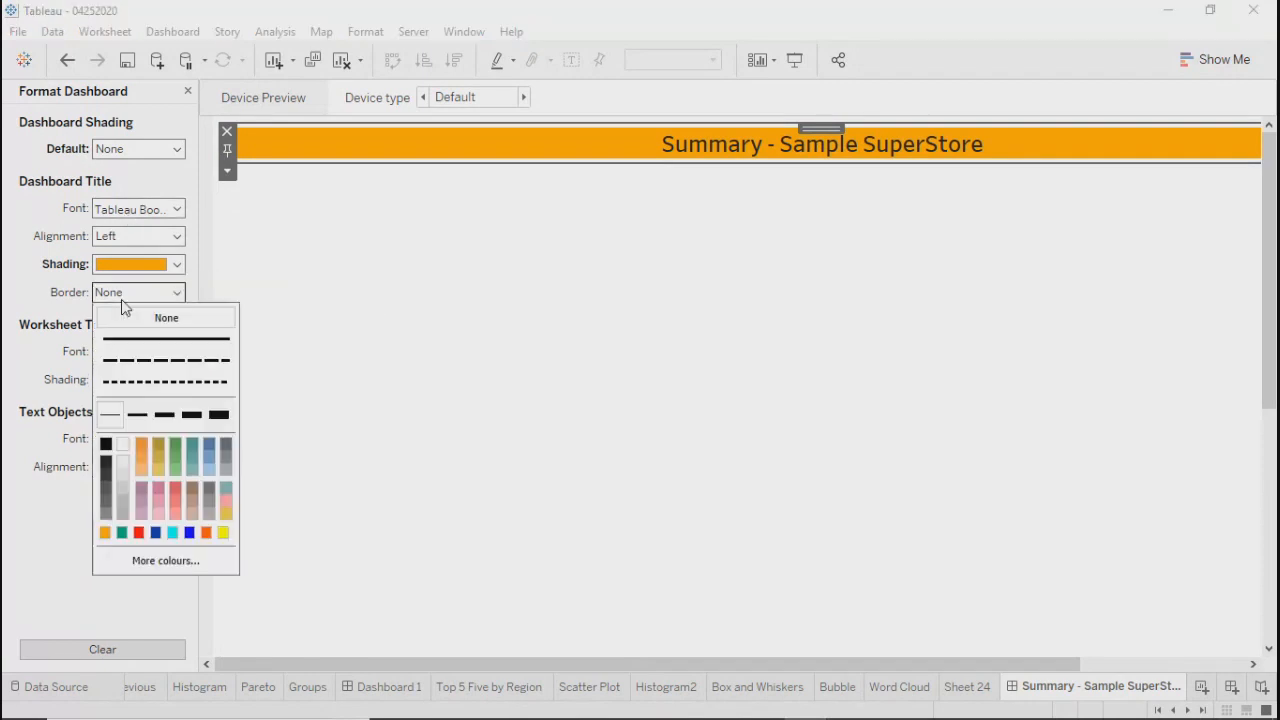
left_click(110, 416)
left_click(106, 445)
left_click(139, 416)
left_click(468, 370)
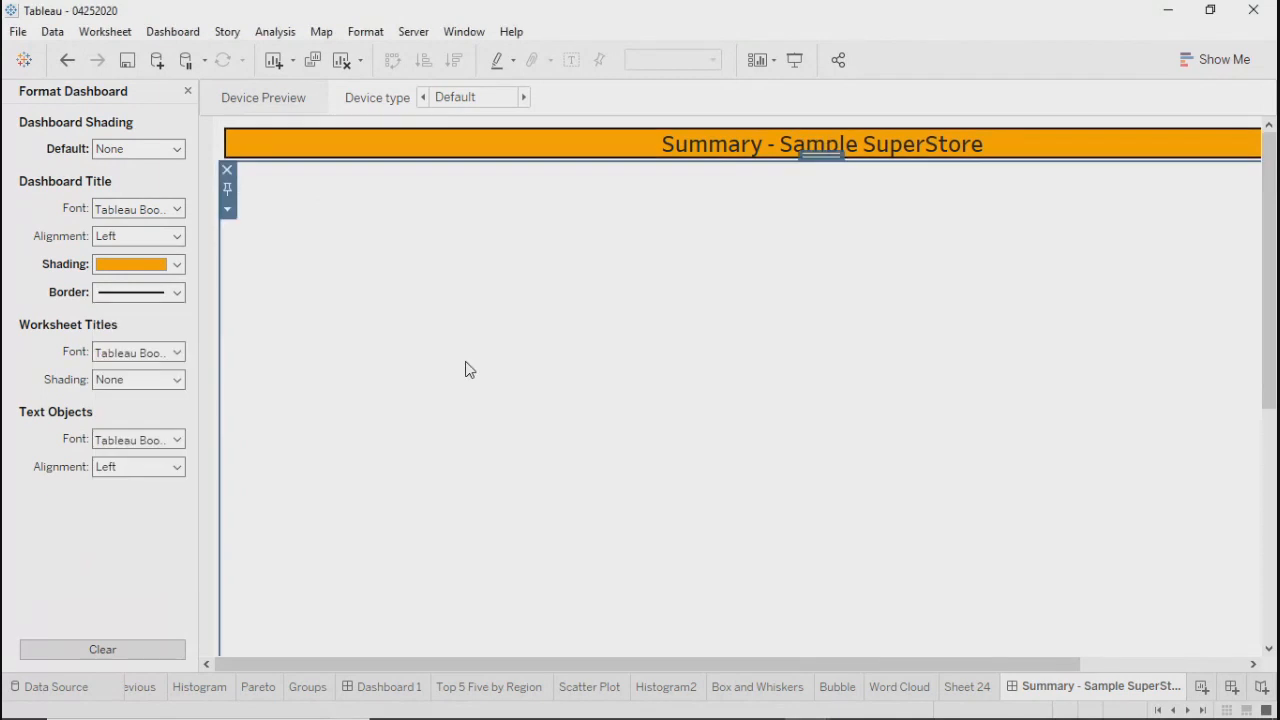
left_click_drag(514, 664, 1017, 650)
left_click_drag(735, 638, 412, 622)
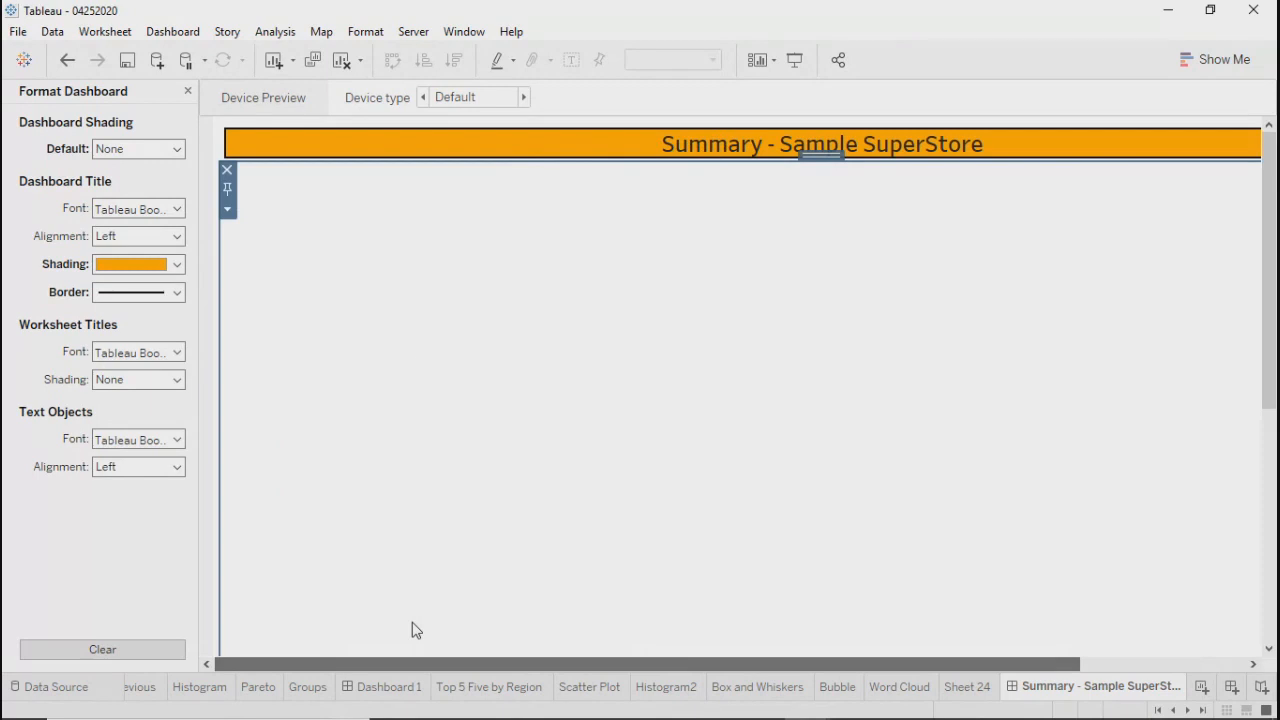
left_click(186, 92)
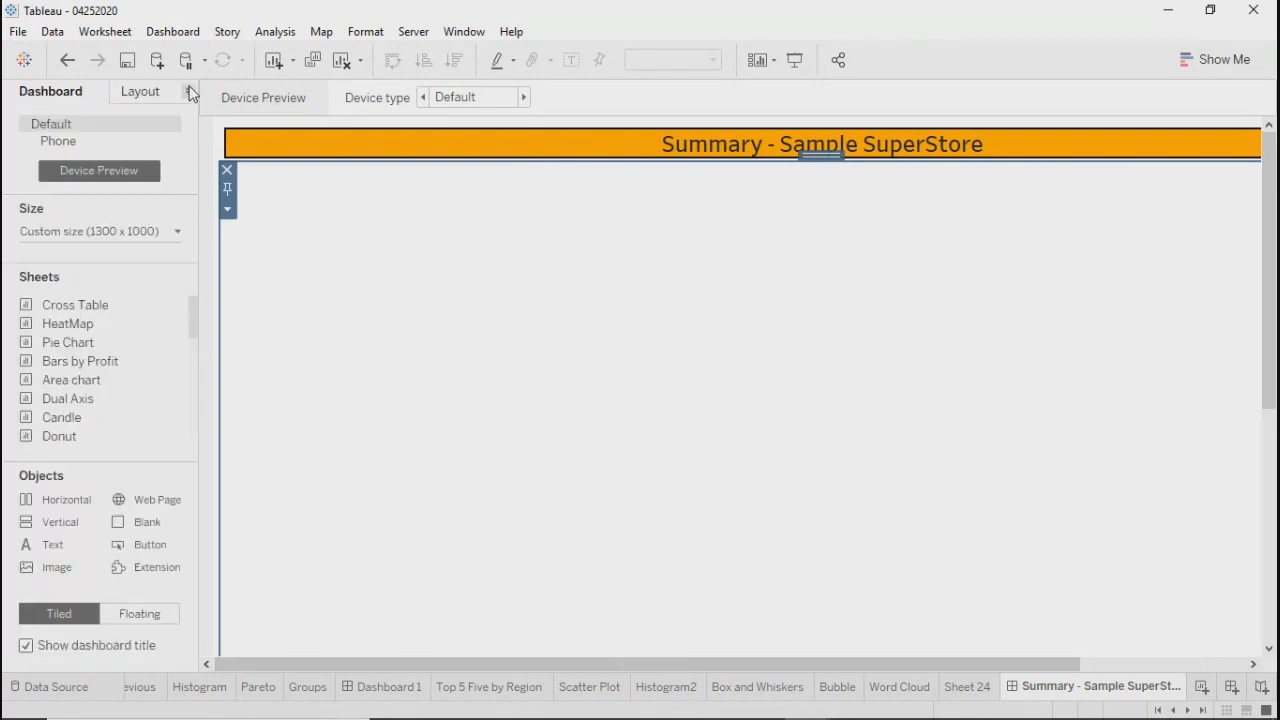
Switch the placement mode for dashboard objects between Floating and Tiled, ending on Tiled
left_click(122, 620)
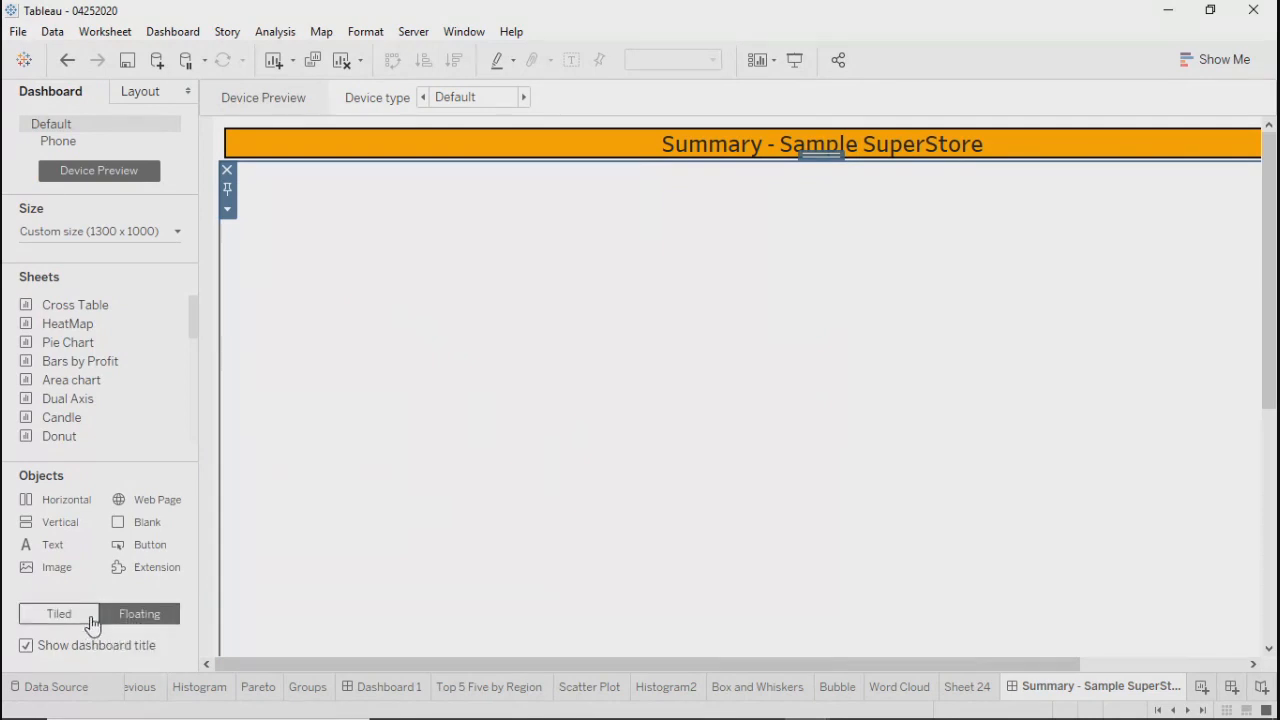
left_click(66, 622)
left_click(138, 619)
left_click(60, 616)
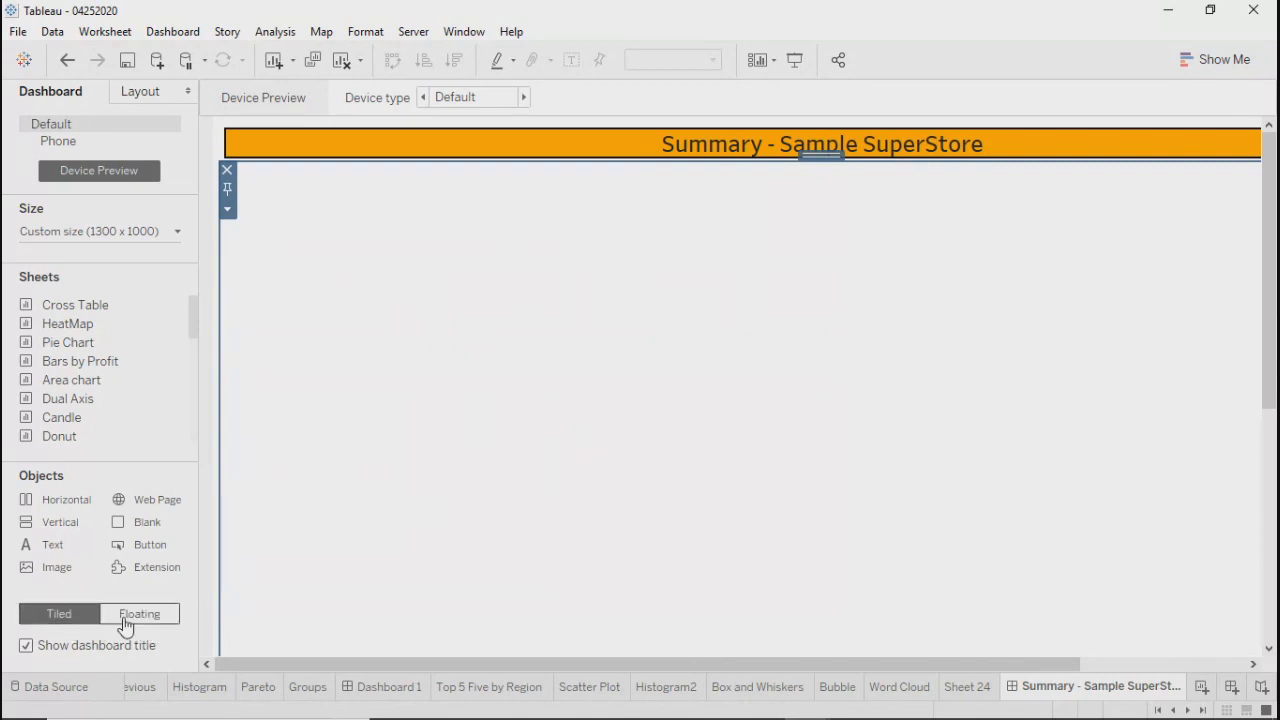
left_click(125, 622)
left_click(68, 620)
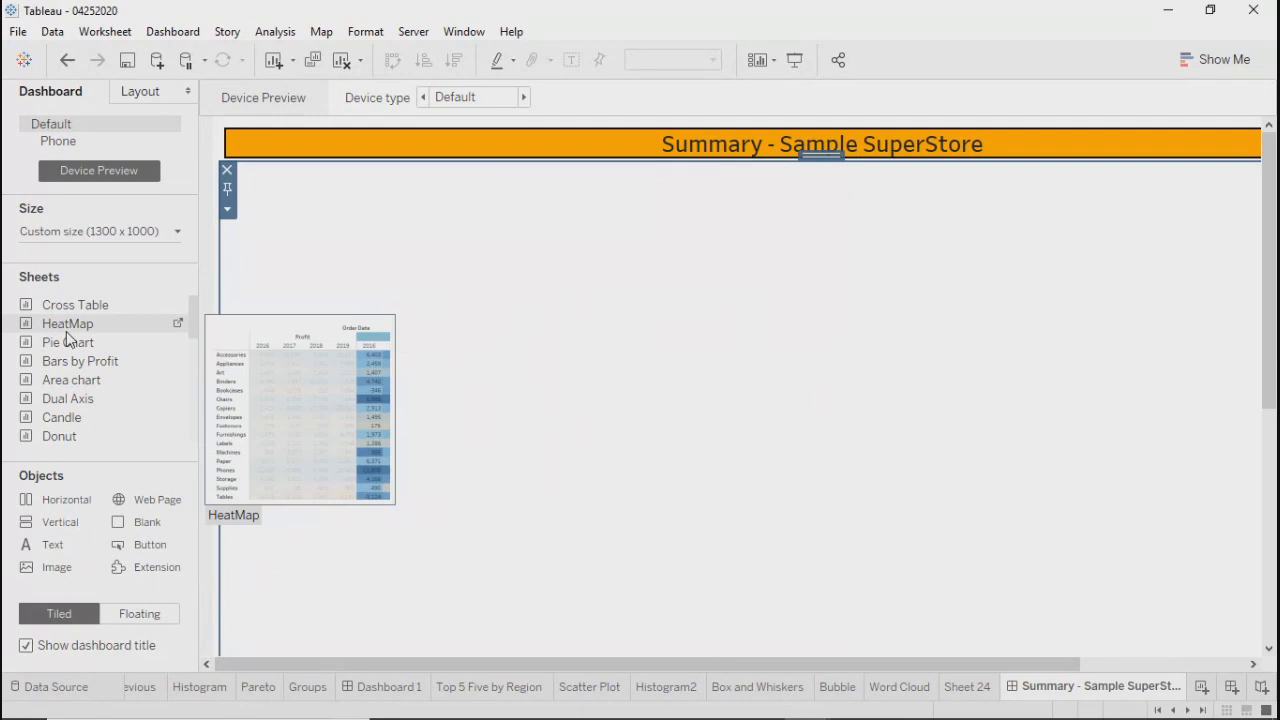
Add the Cross Table sheet to the dashboard, and place the Area chart sheet on the left side of it
left_click_drag(61, 303, 250, 323)
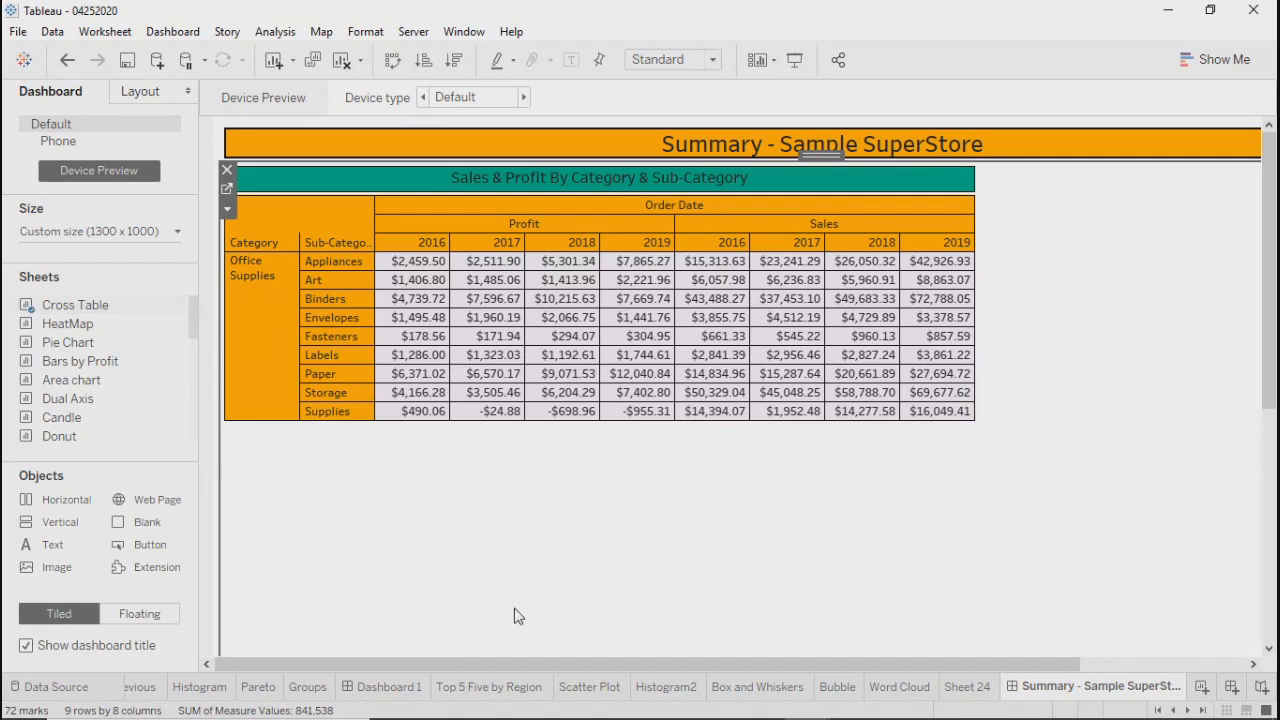
left_click_drag(507, 660, 360, 600)
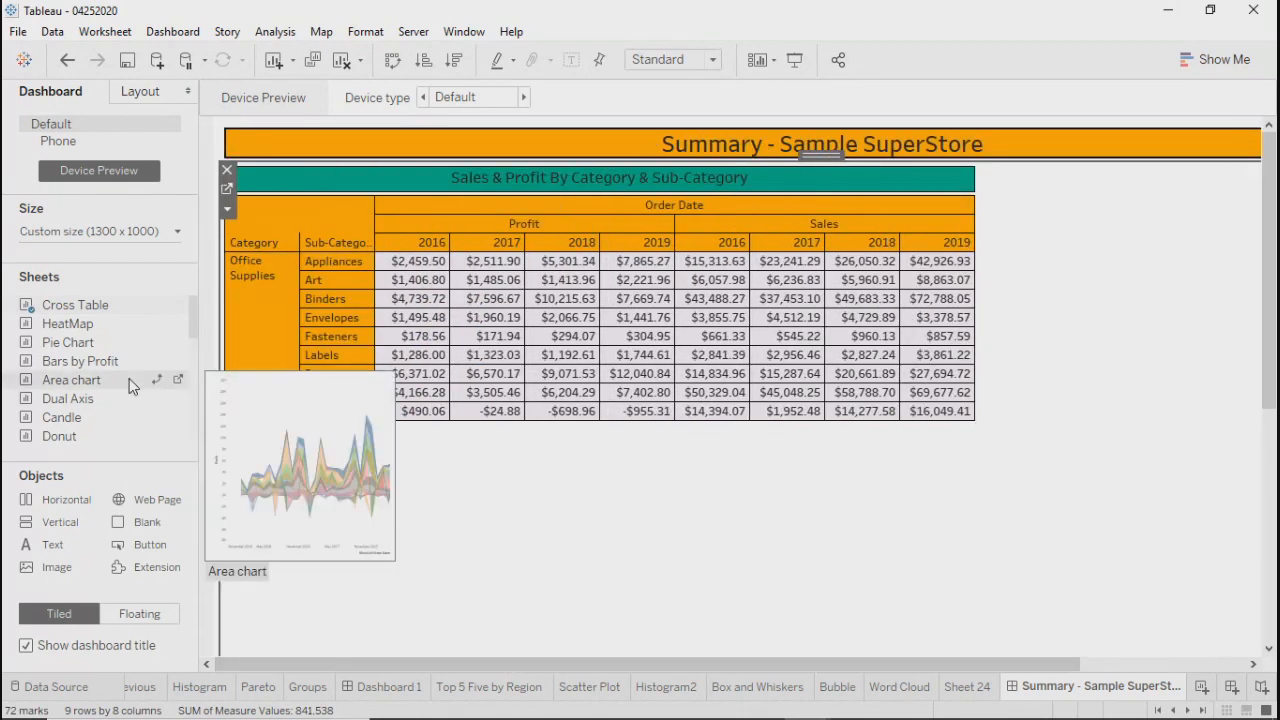
mouse_move(66, 423)
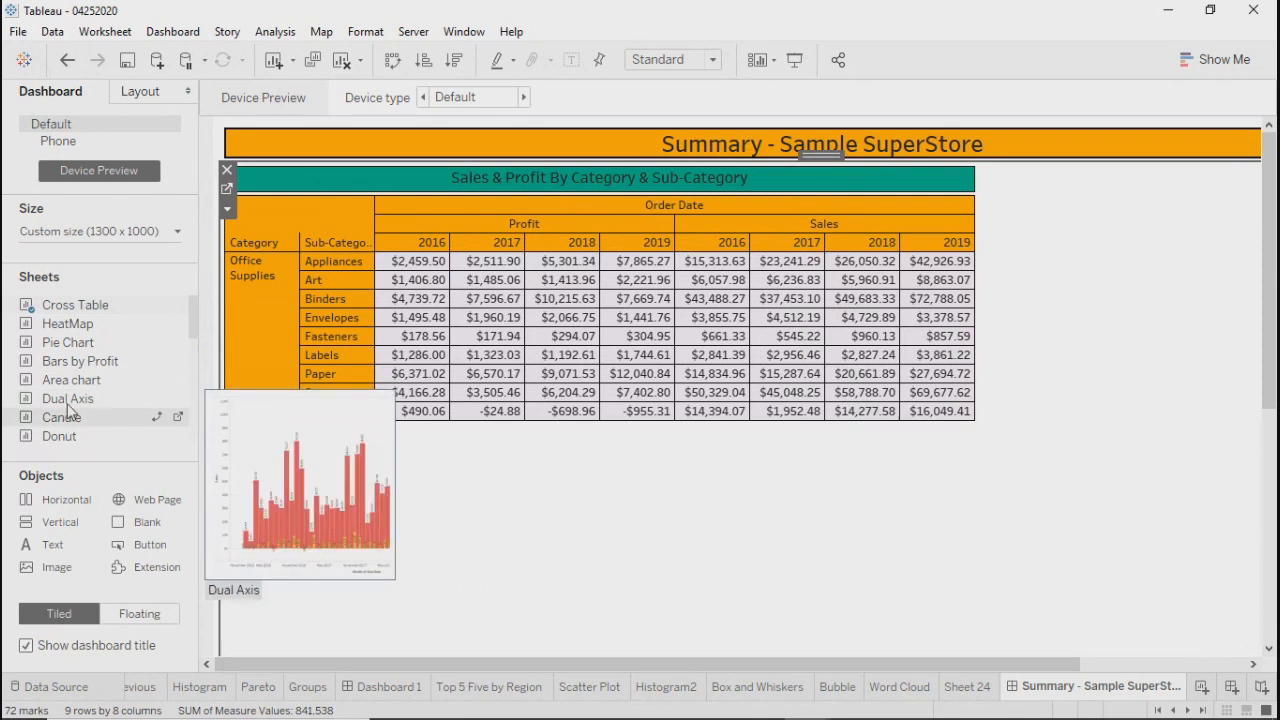
mouse_move(72, 389)
left_click_drag(70, 387, 403, 514)
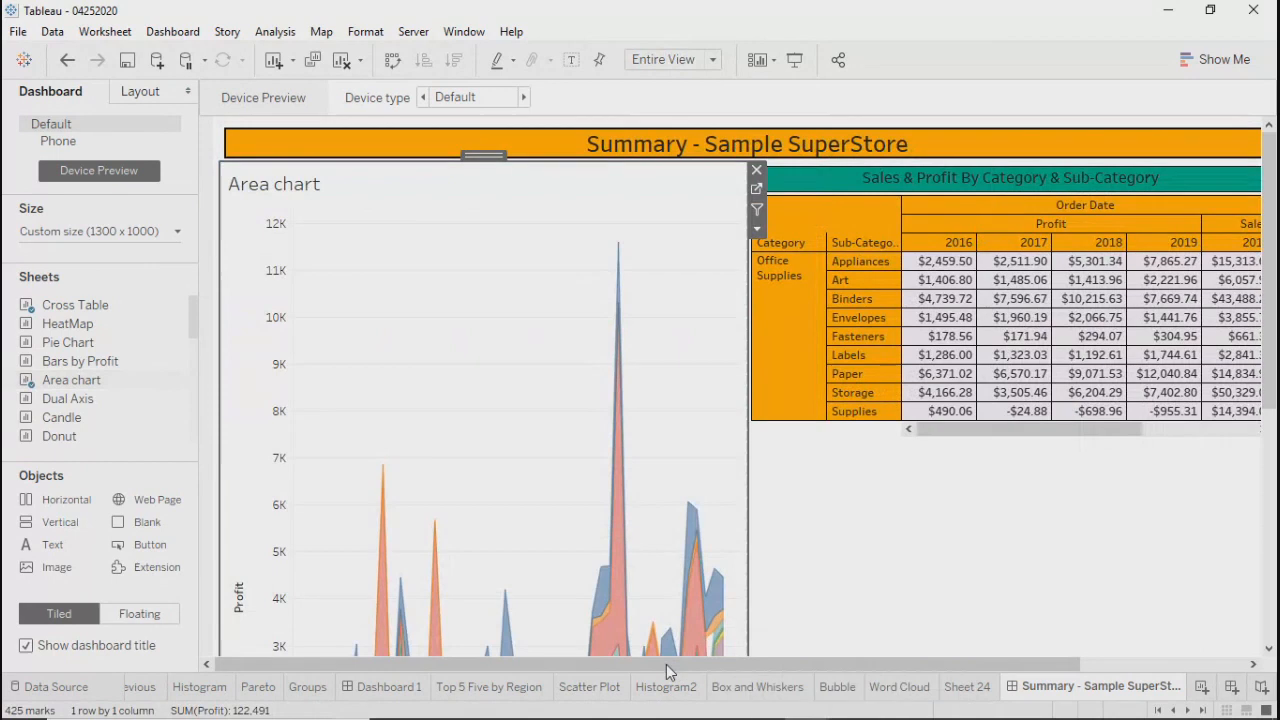
Examine the area chart and cross table layout in presentation mode, and return to the dashboard editor
left_click(795, 60)
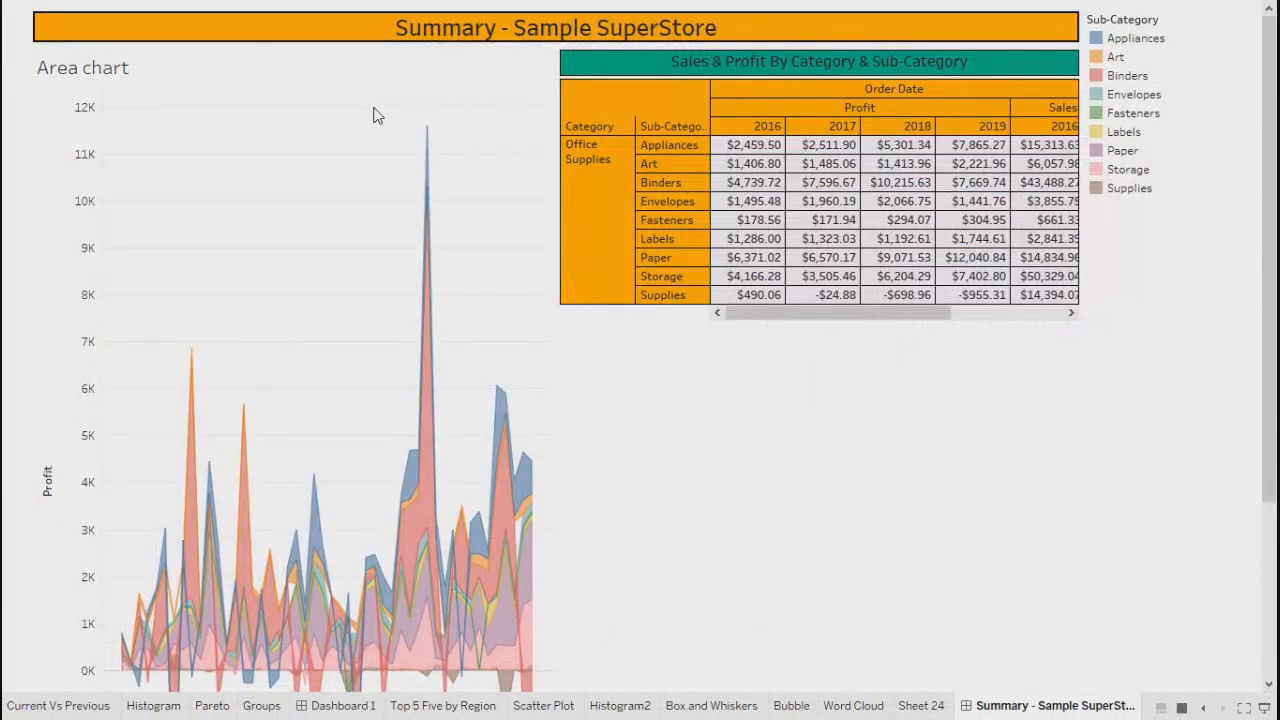
left_click_drag(790, 314, 689, 320)
key("Escape")
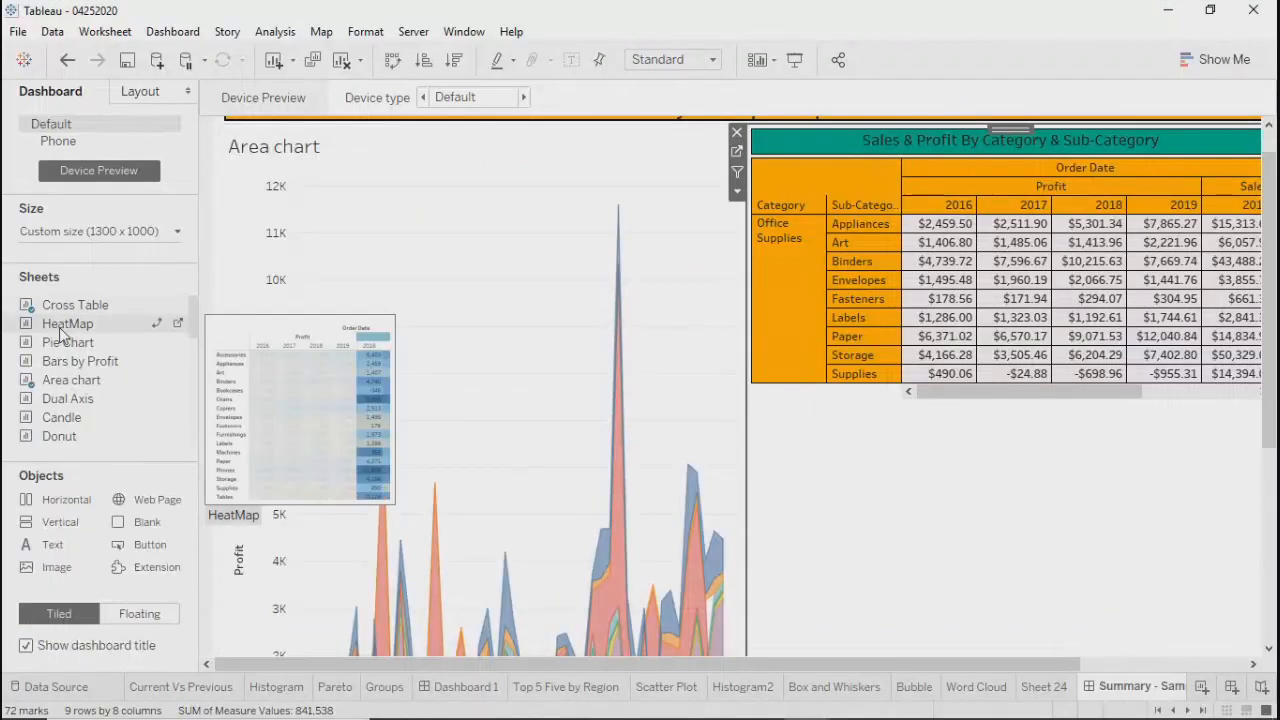
Add the Pie Chart sheet as a tile below the Cross Table, and check the layout in presentation mode
left_click_drag(62, 345, 1028, 630)
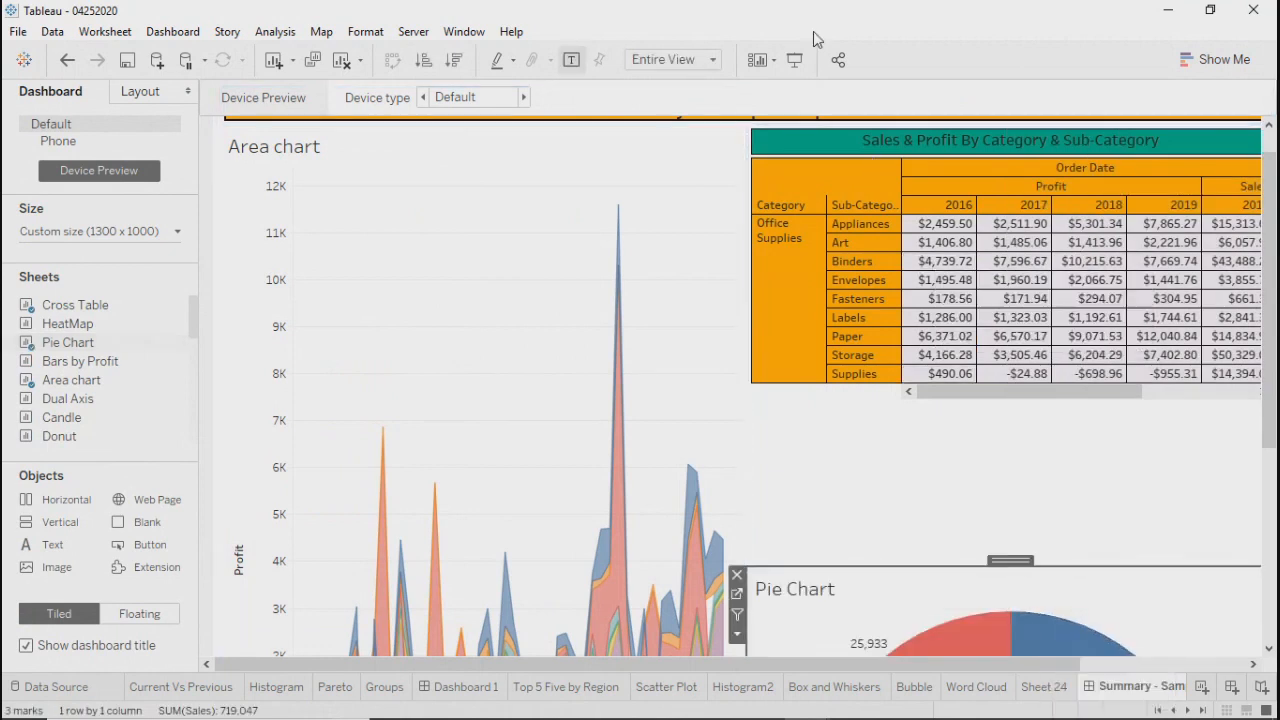
left_click(795, 61)
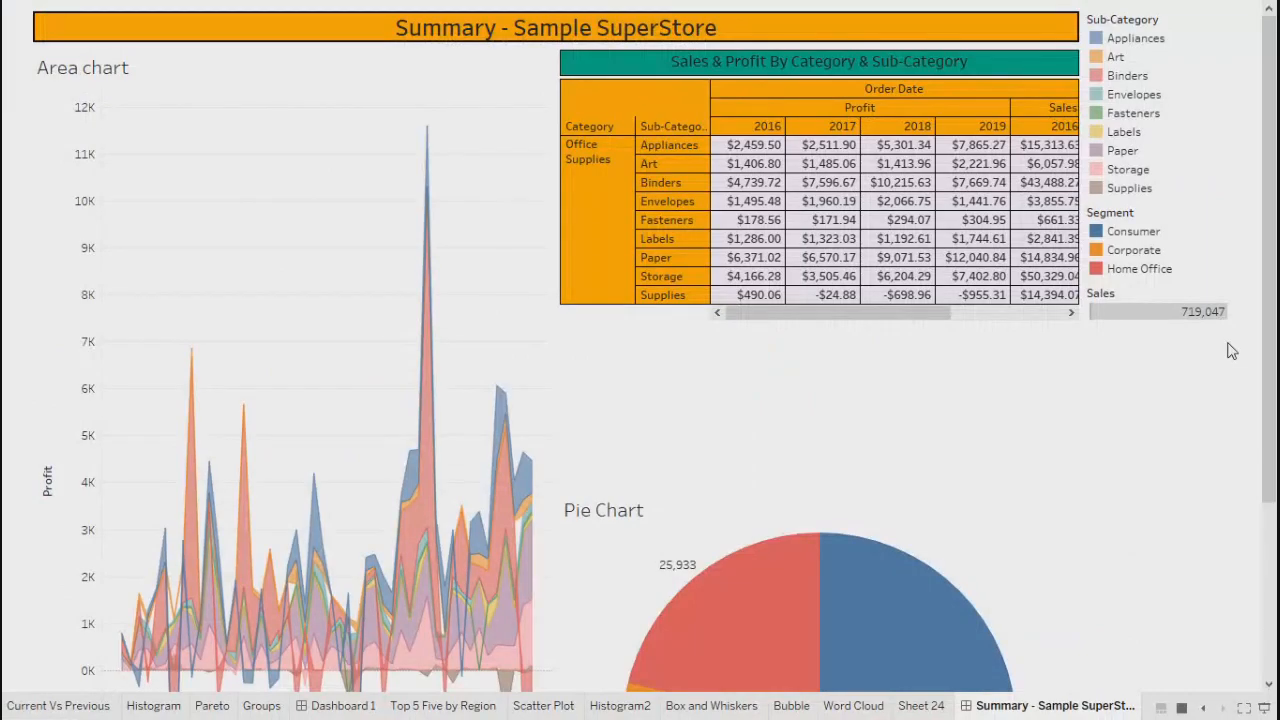
left_click_drag(1273, 346, 1247, 8)
mouse_move(1268, 485)
left_mouse_down()
mouse_move(1268, 659)
mouse_move(1268, 480)
left_mouse_up()
mouse_move(728, 170)
key("Escape")
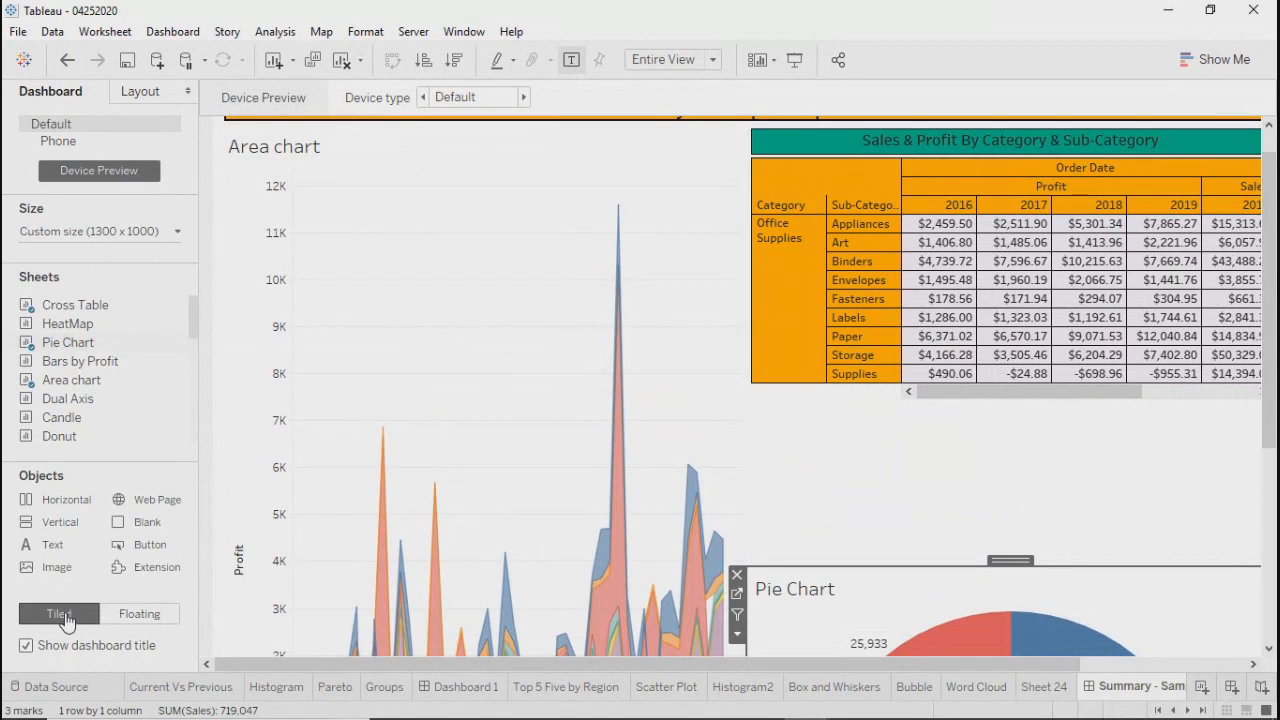
Remove the Area chart, Cross Table and Pie Chart sheets from the dashboard, leaving it empty below the title
left_click(451, 180)
left_click(757, 132)
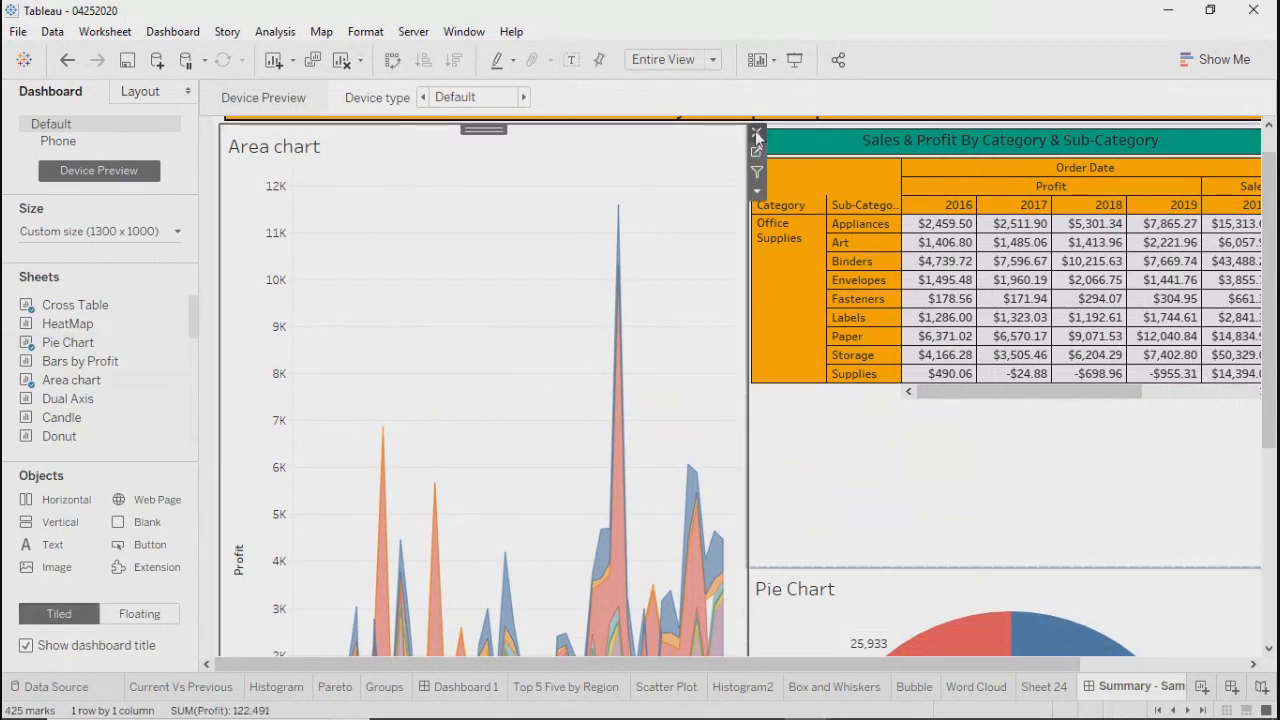
left_click(664, 434)
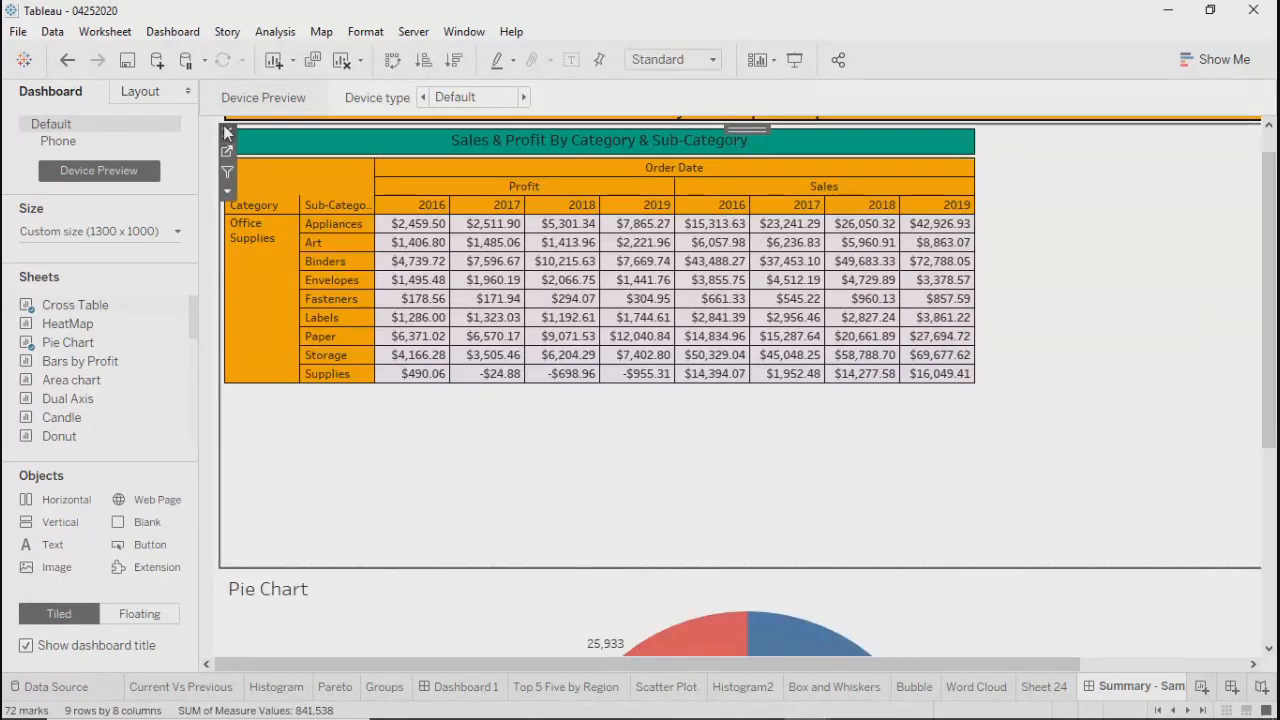
left_click(229, 132)
left_click(356, 318)
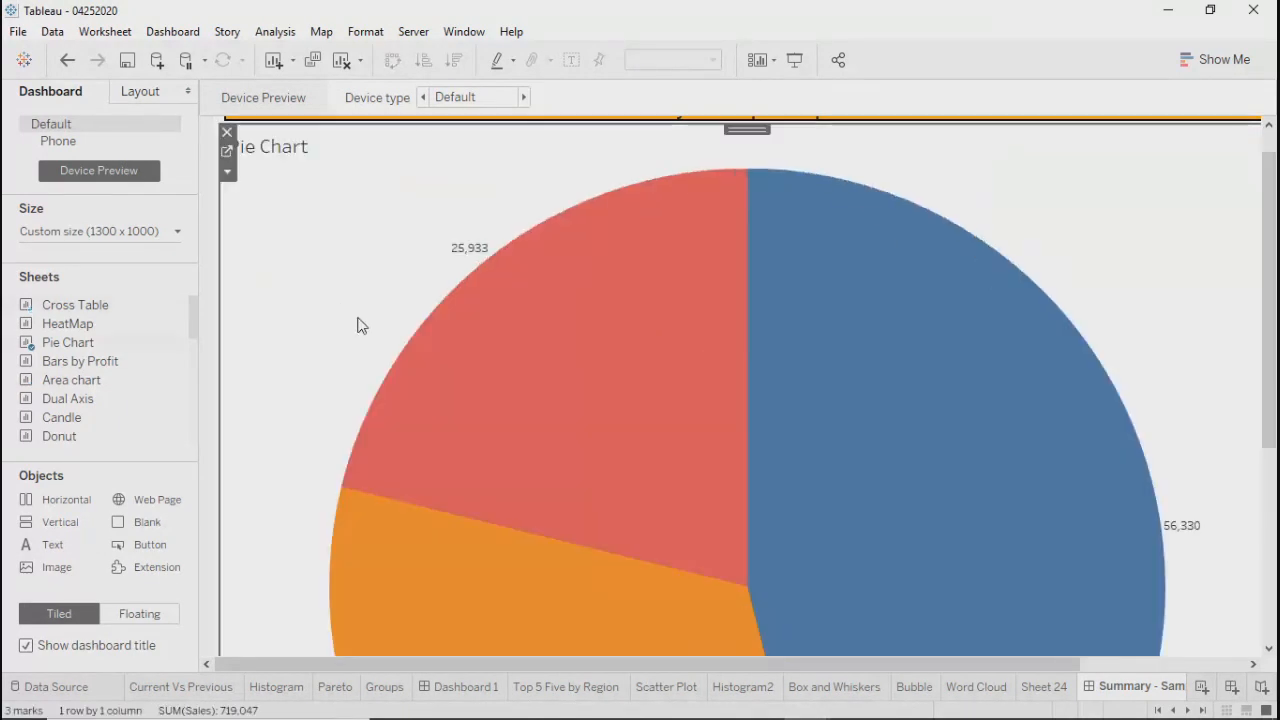
left_click(228, 132)
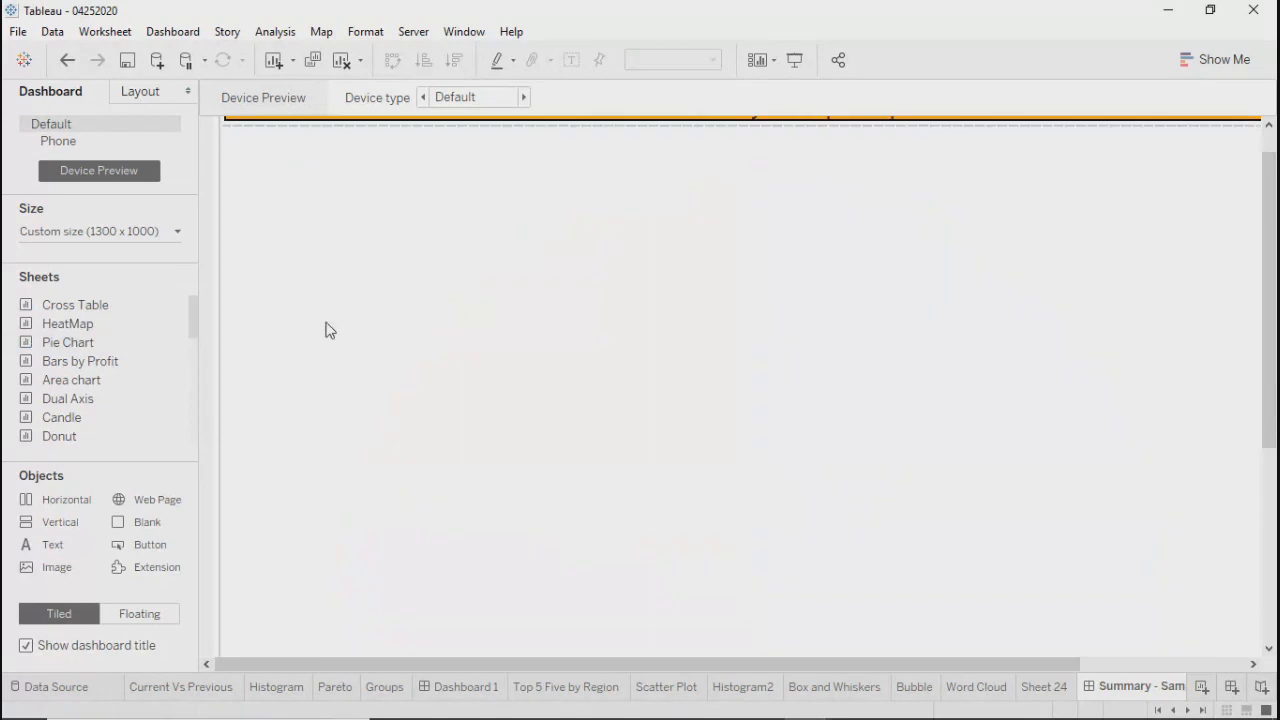
left_click(337, 338)
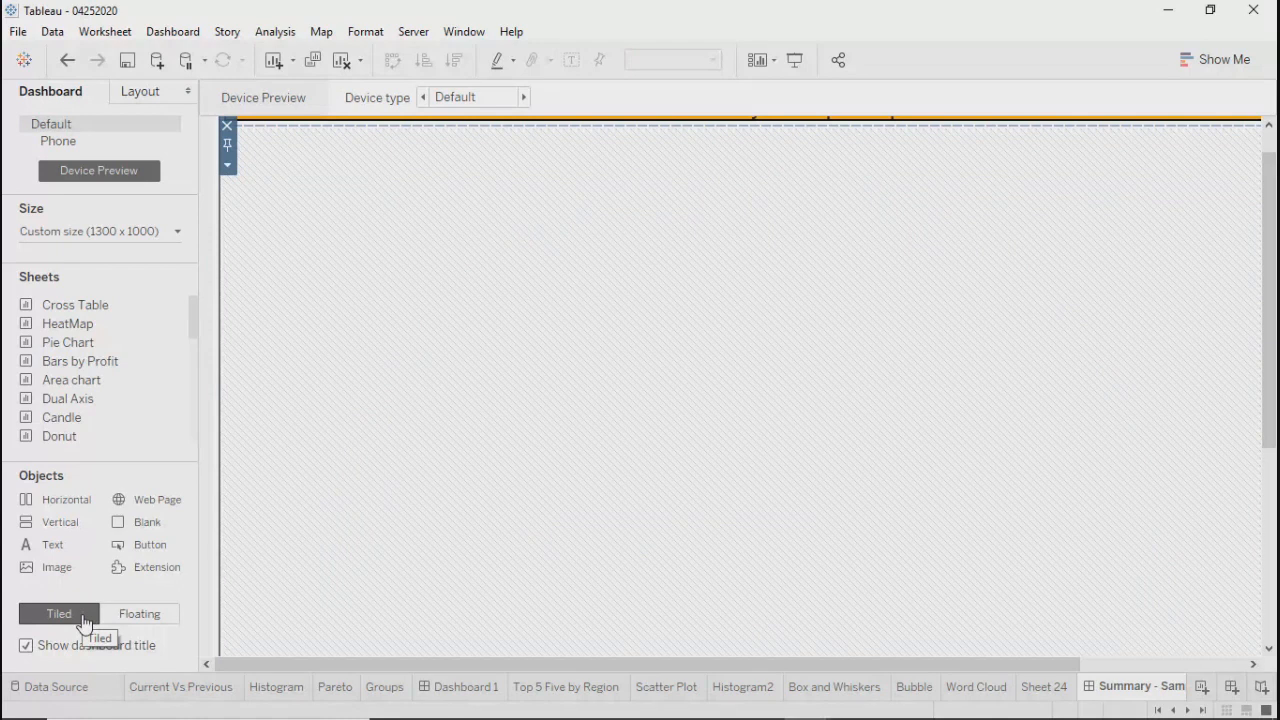
Add Cross Table, HeatMap, Pie Chart and Area chart as overlapping Floating sheets, and check them in presentation mode
left_click(139, 614)
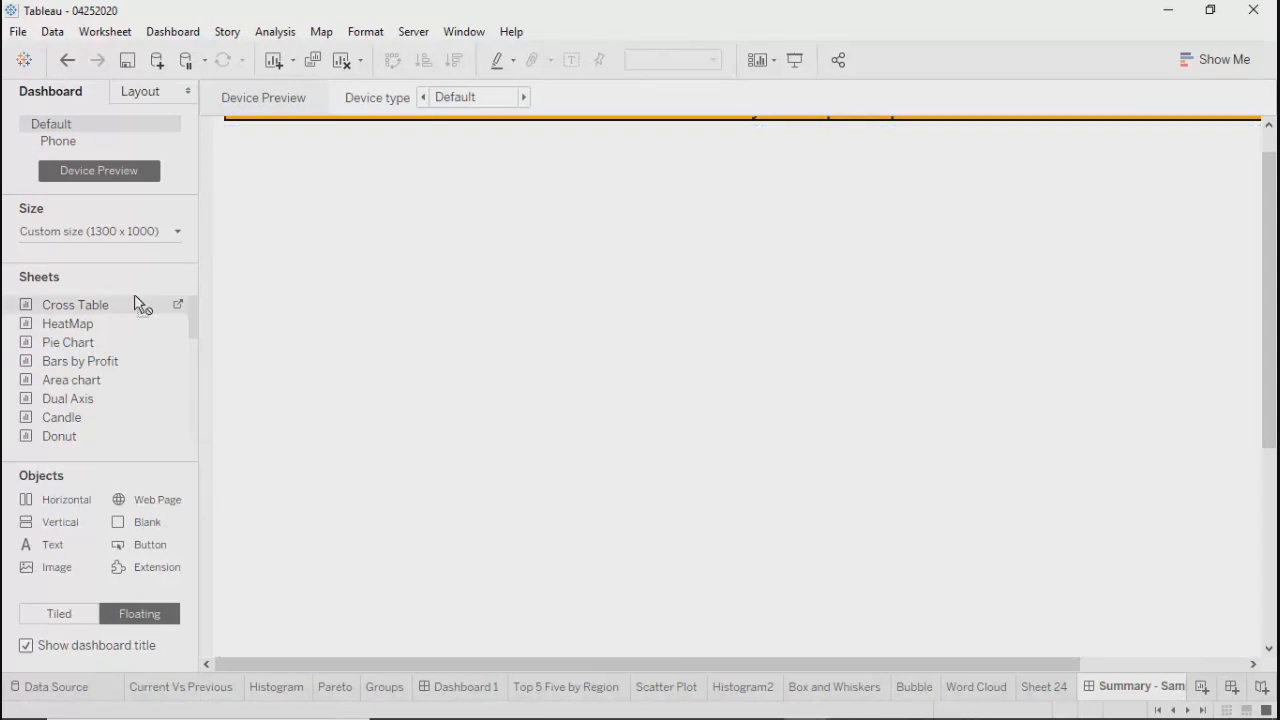
left_click_drag(137, 300, 437, 286)
left_click_drag(68, 323, 480, 428)
mouse_move(63, 380)
left_click_drag(63, 380, 300, 410)
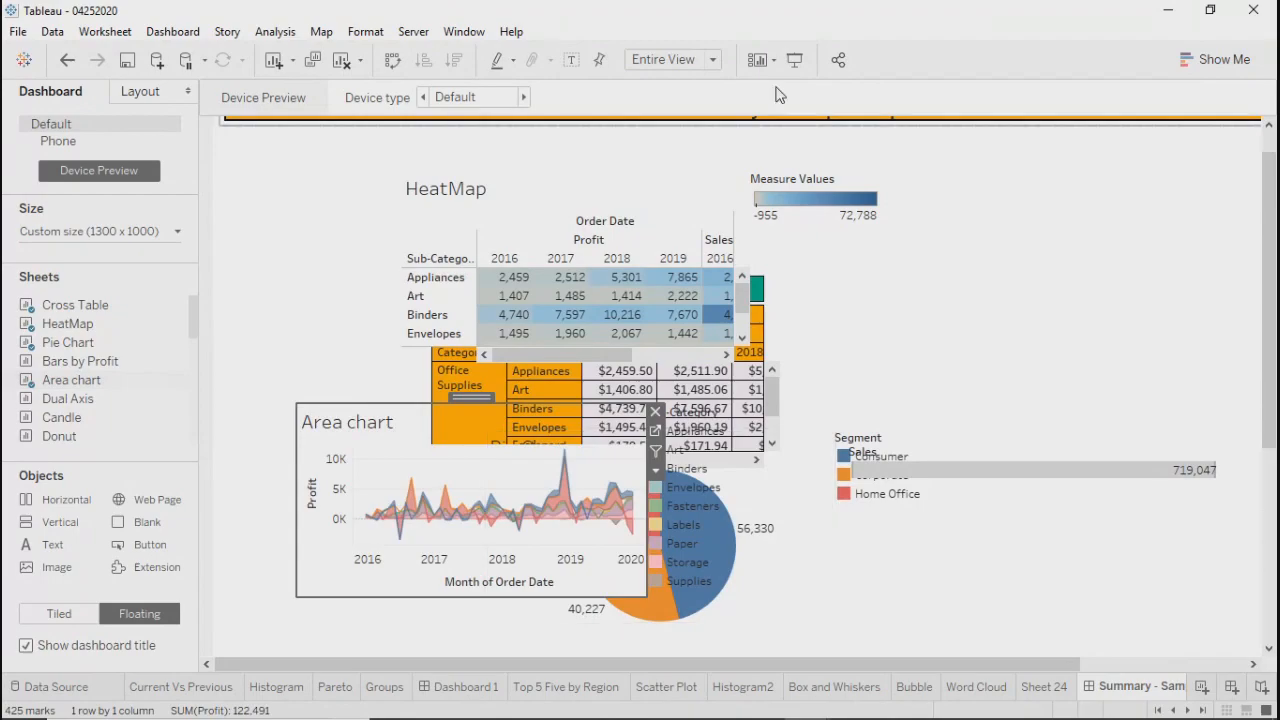
left_click(795, 60)
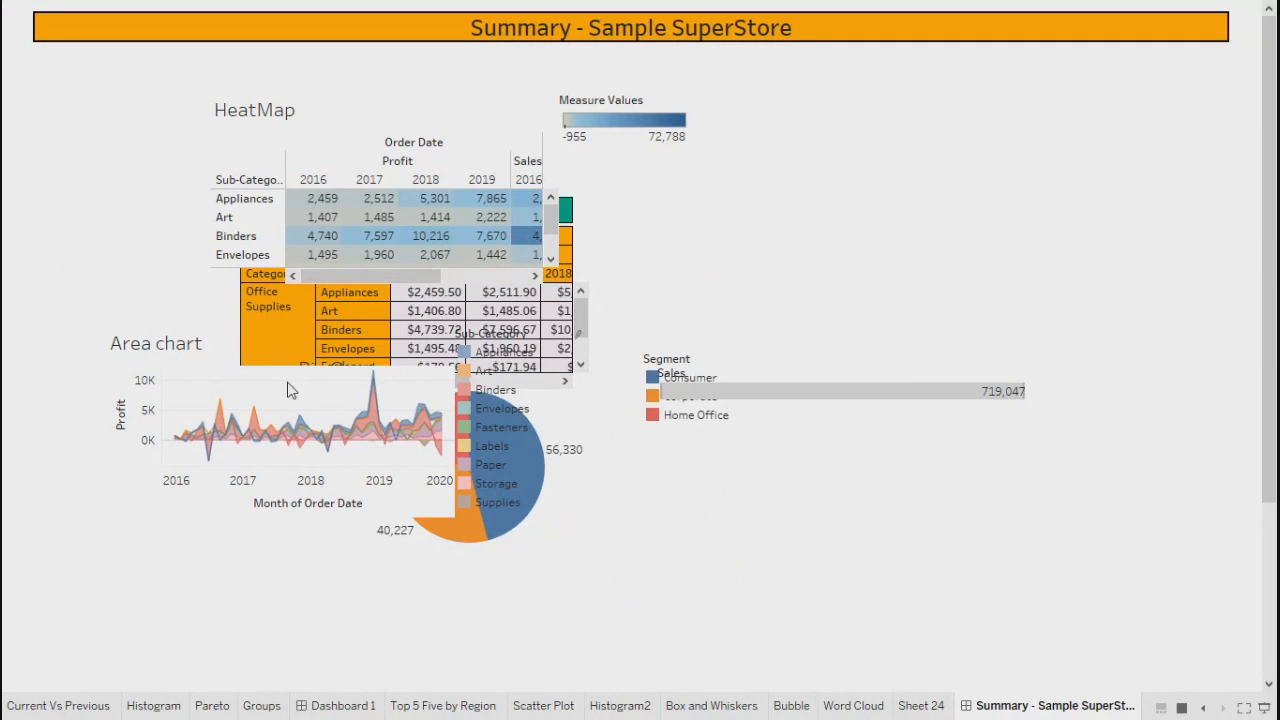
key("Escape")
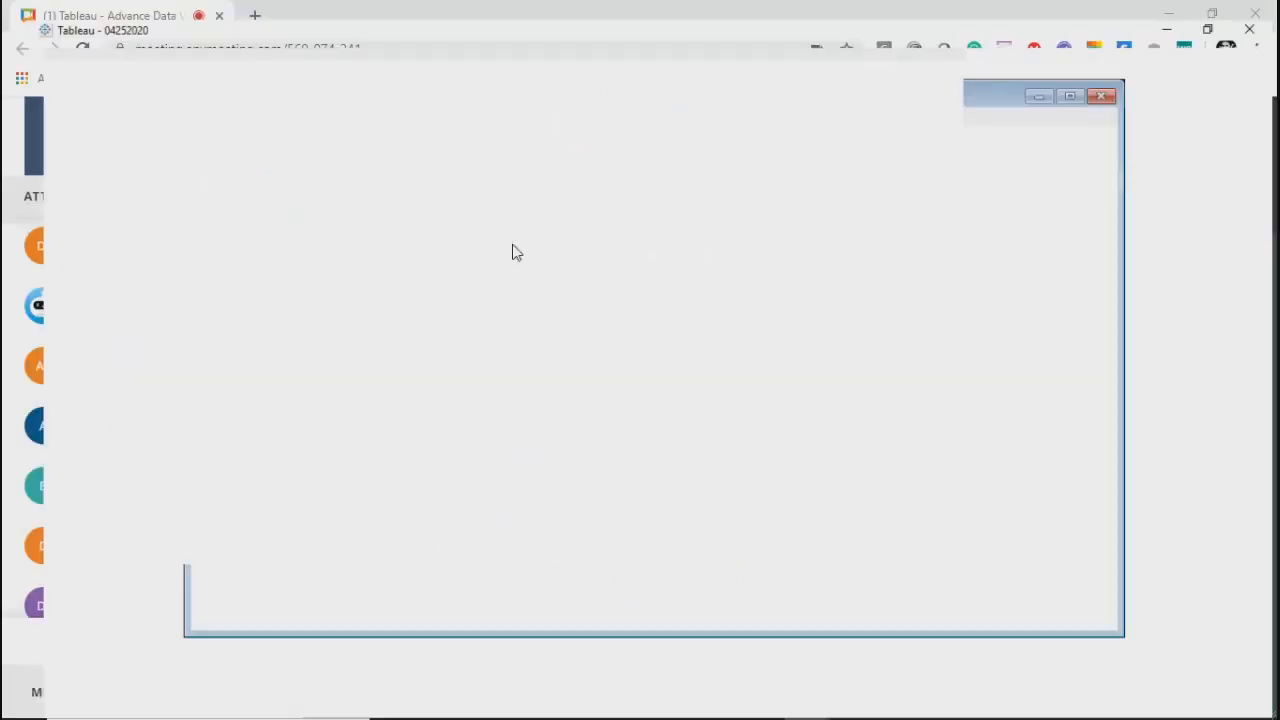
Move the floating Area chart to the lower left of the dashboard and the Pie Chart to its upper left corner
left_click_drag(463, 396, 408, 553)
left_click(773, 604)
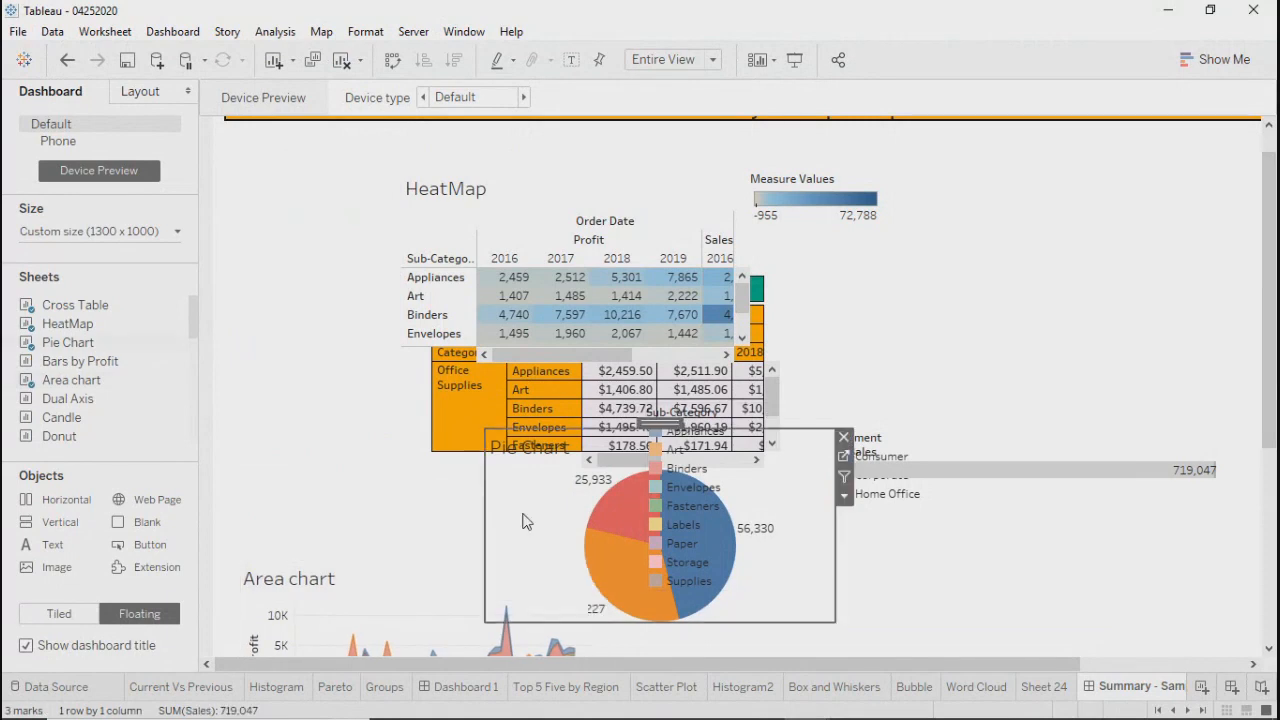
left_click_drag(655, 422, 396, 127)
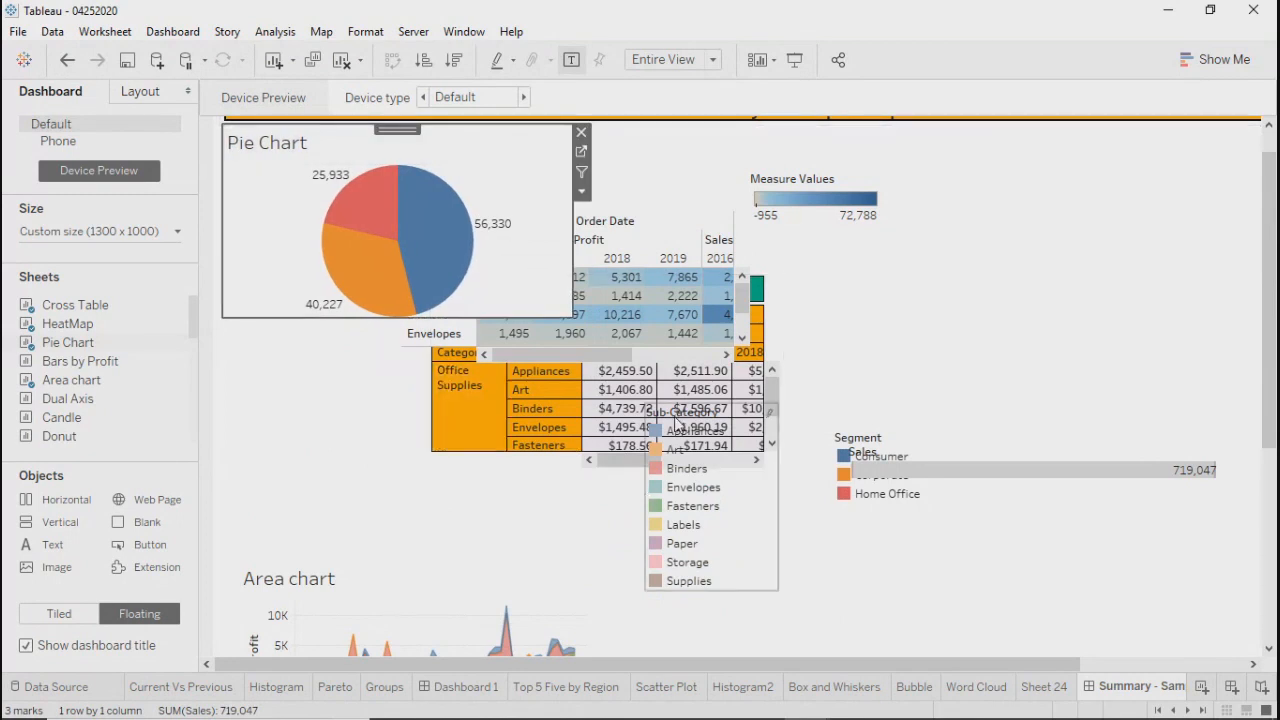
Remove the HeatMap from the dashboard, and move the Cross Table down and right to the area below the Segment legend
left_click(646, 206)
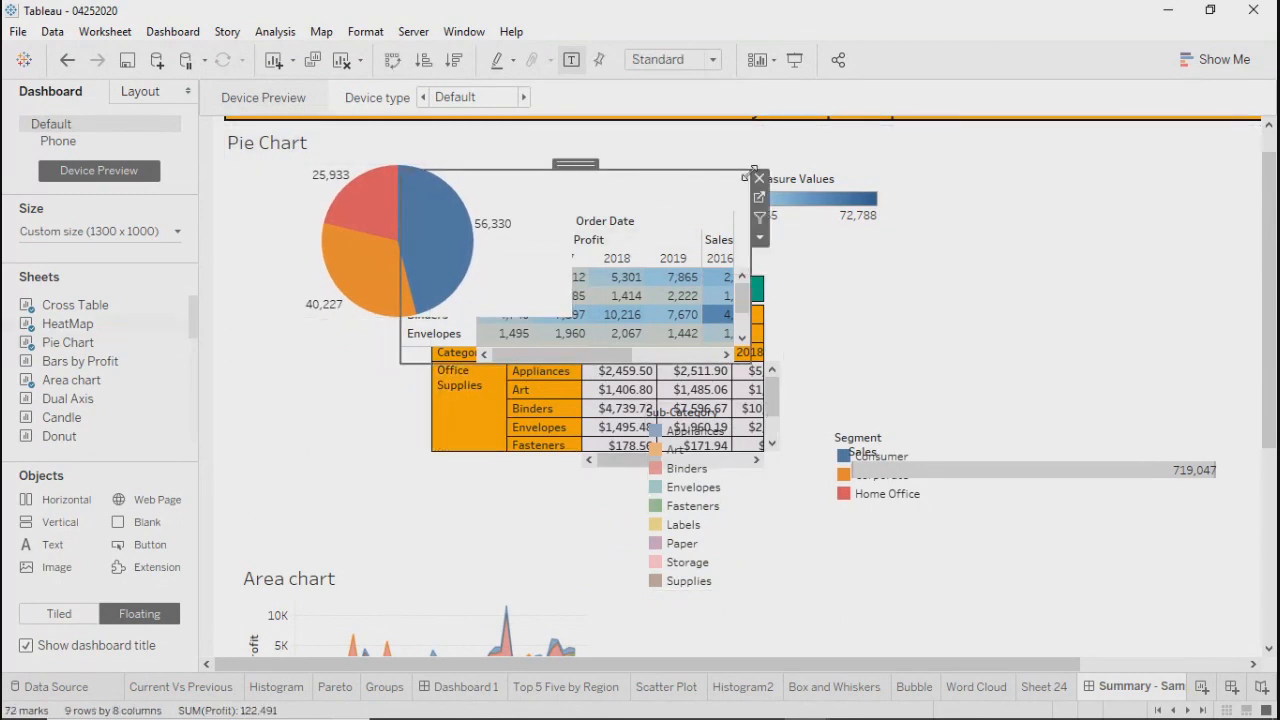
left_click(759, 178)
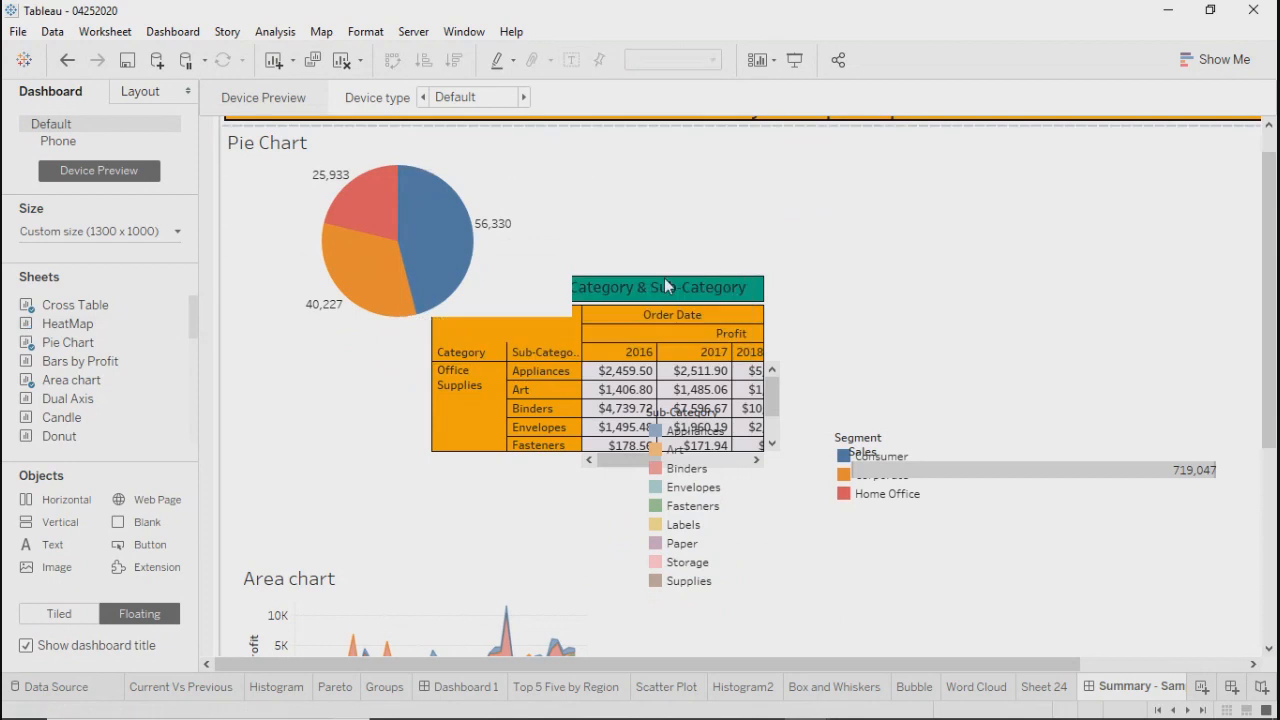
left_click(477, 291)
left_click(601, 298)
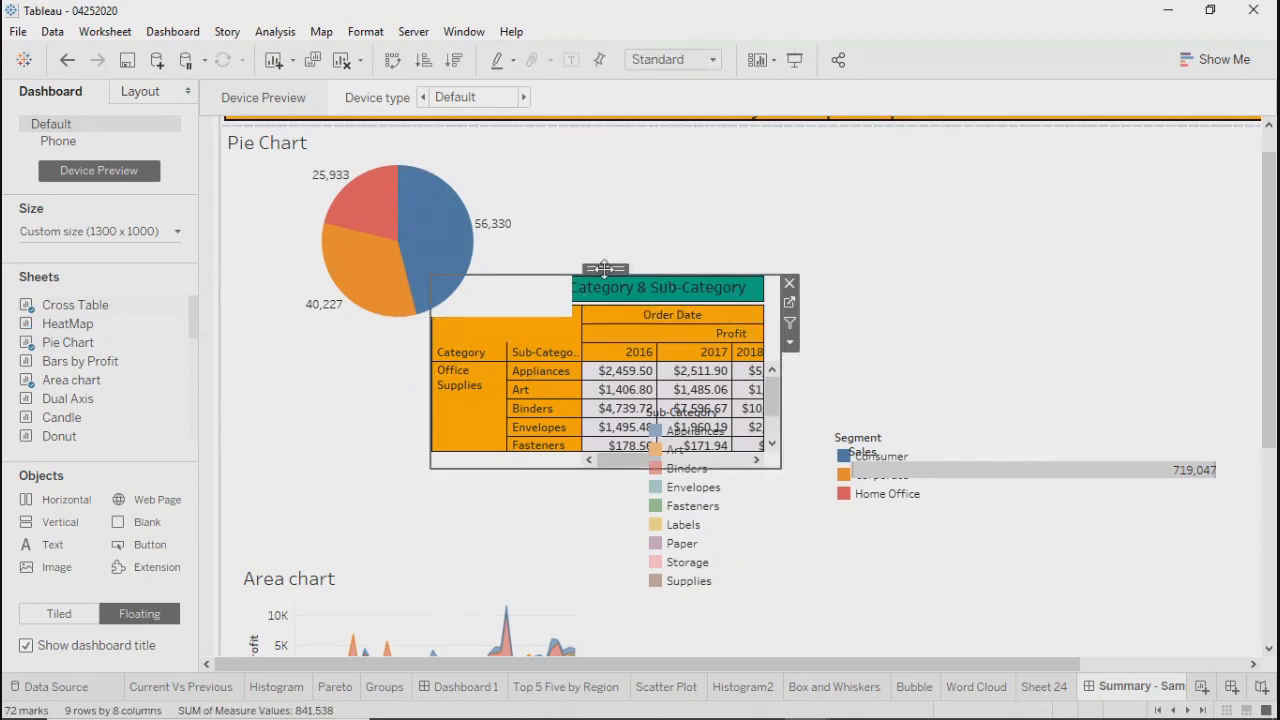
left_click_drag(614, 273, 839, 521)
Move the floating Area chart to the dashboard's upper right corner under the title, and enlarge it toward the lower left
left_click(448, 593)
left_click_drag(415, 556, 893, 143)
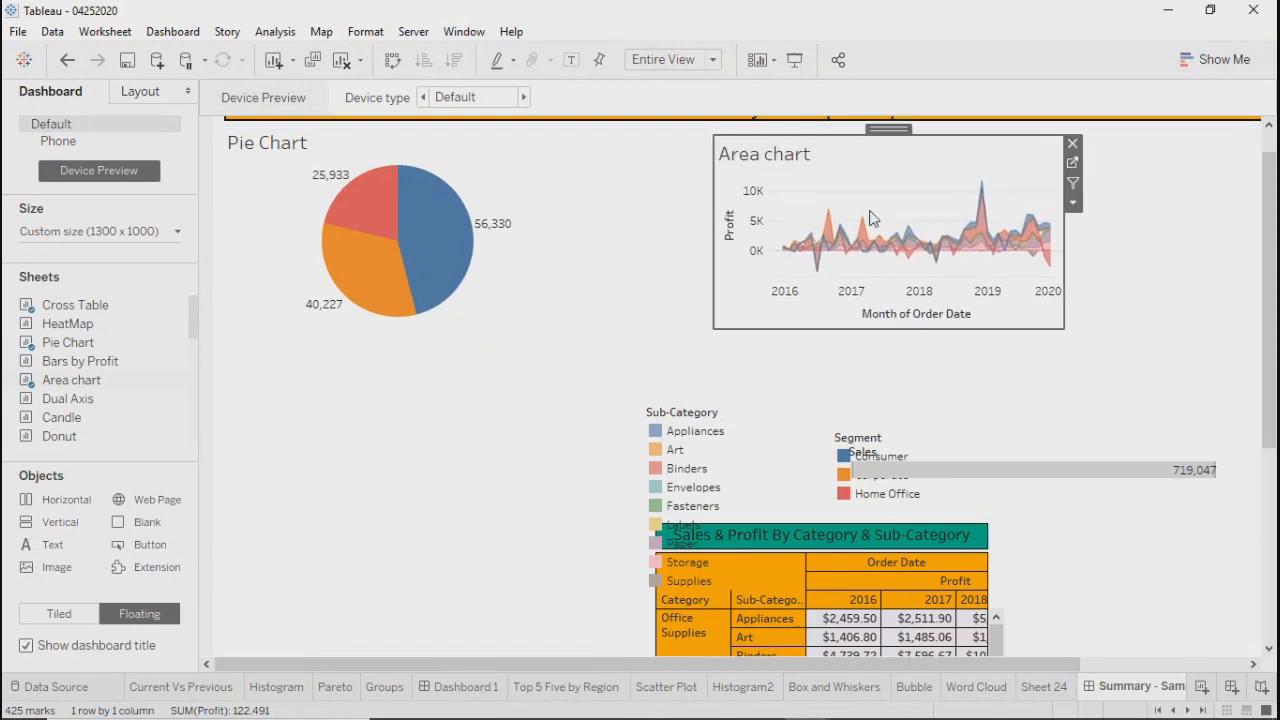
left_click_drag(741, 662, 894, 662)
left_click_drag(704, 133, 1058, 132)
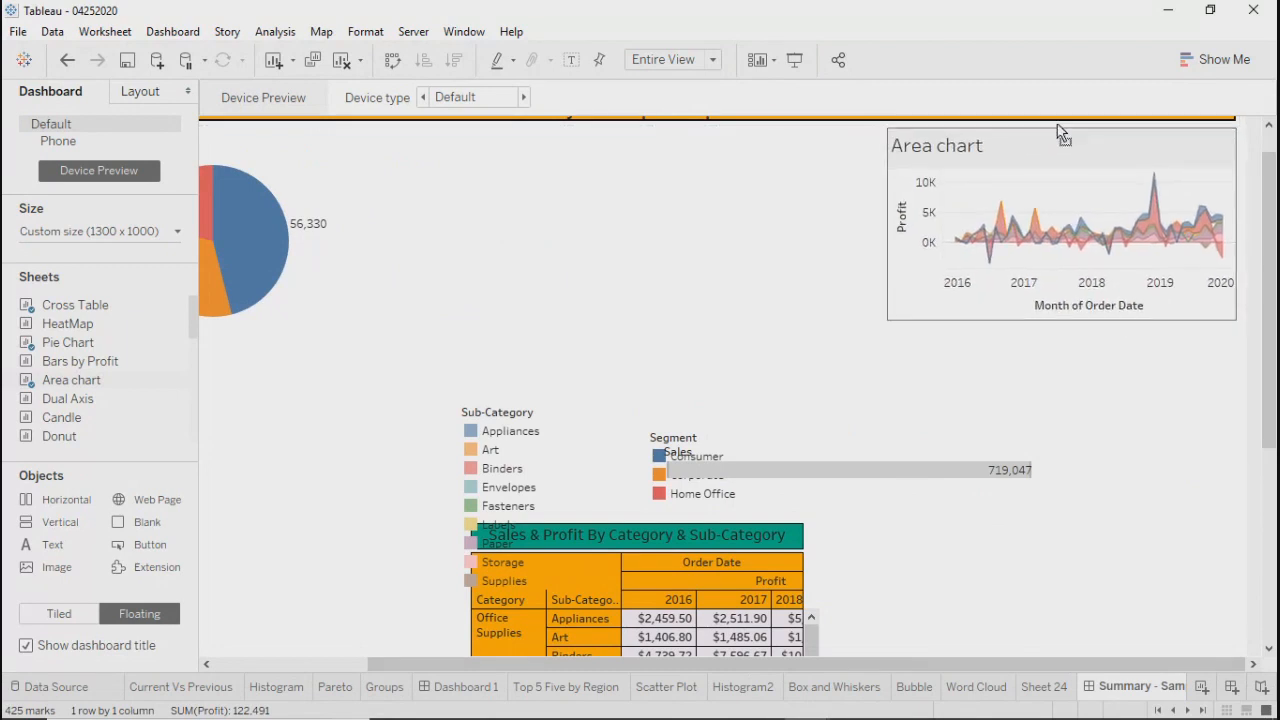
left_click_drag(882, 320, 619, 394)
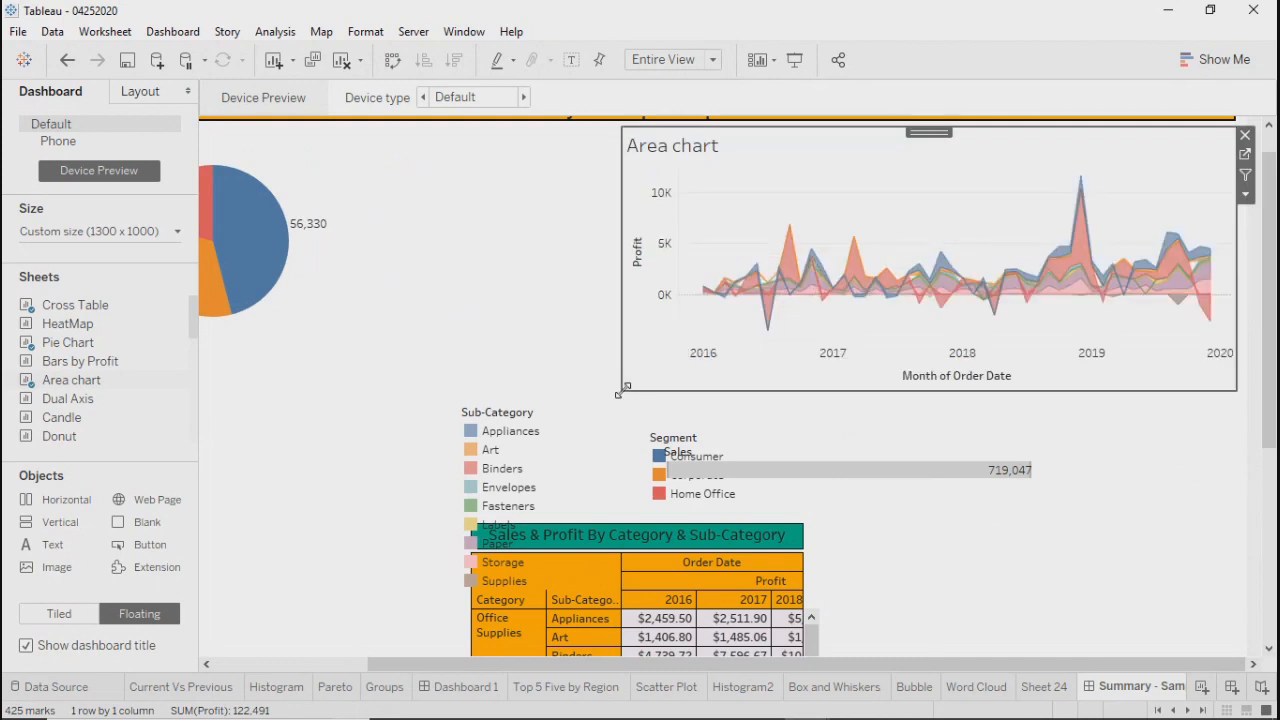
Replace the Pie Chart with the floating Donut sheet in the dashboard's upper left corner, enlarging it to reach the Area chart
left_click_drag(595, 665, 284, 606)
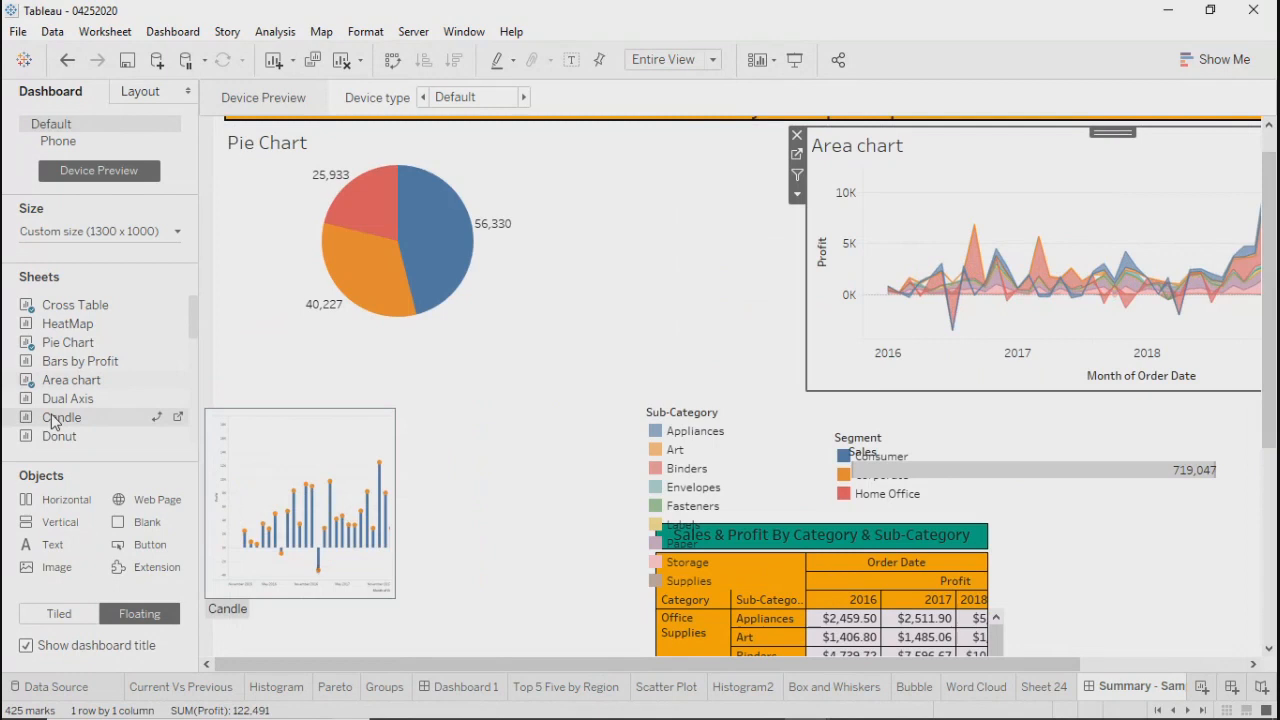
mouse_move(57, 440)
left_click(545, 150)
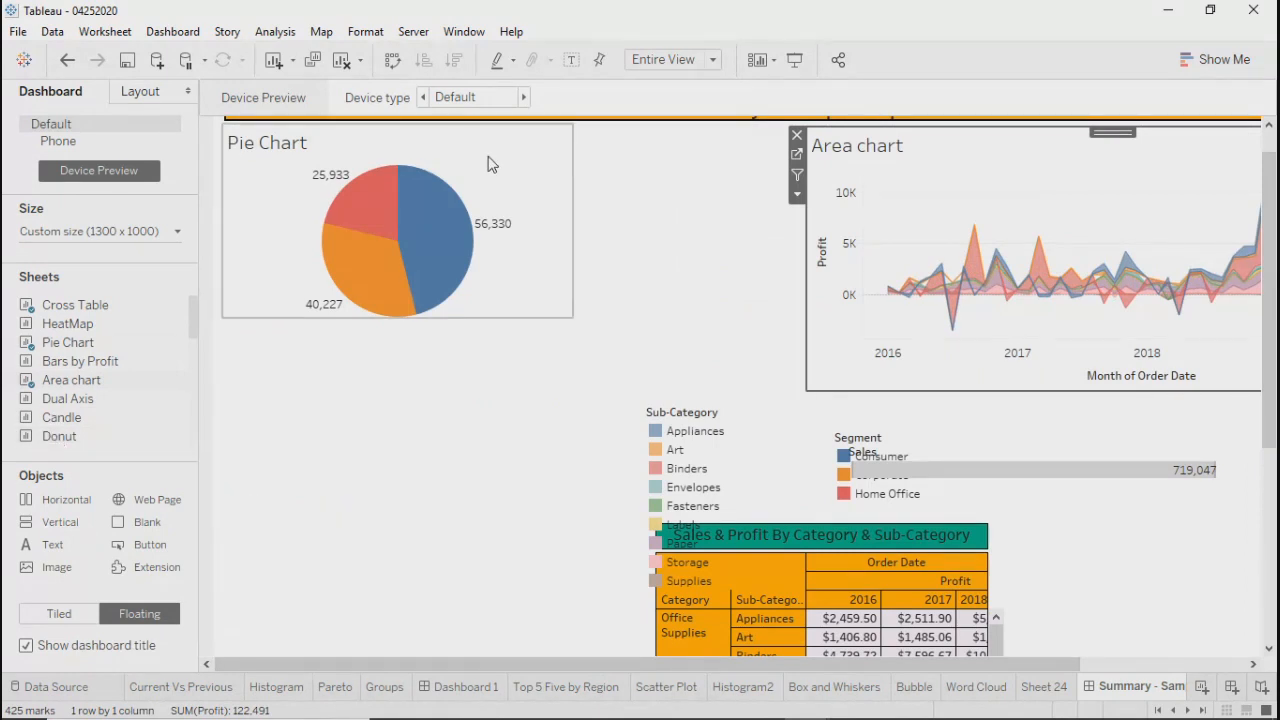
left_click(580, 136)
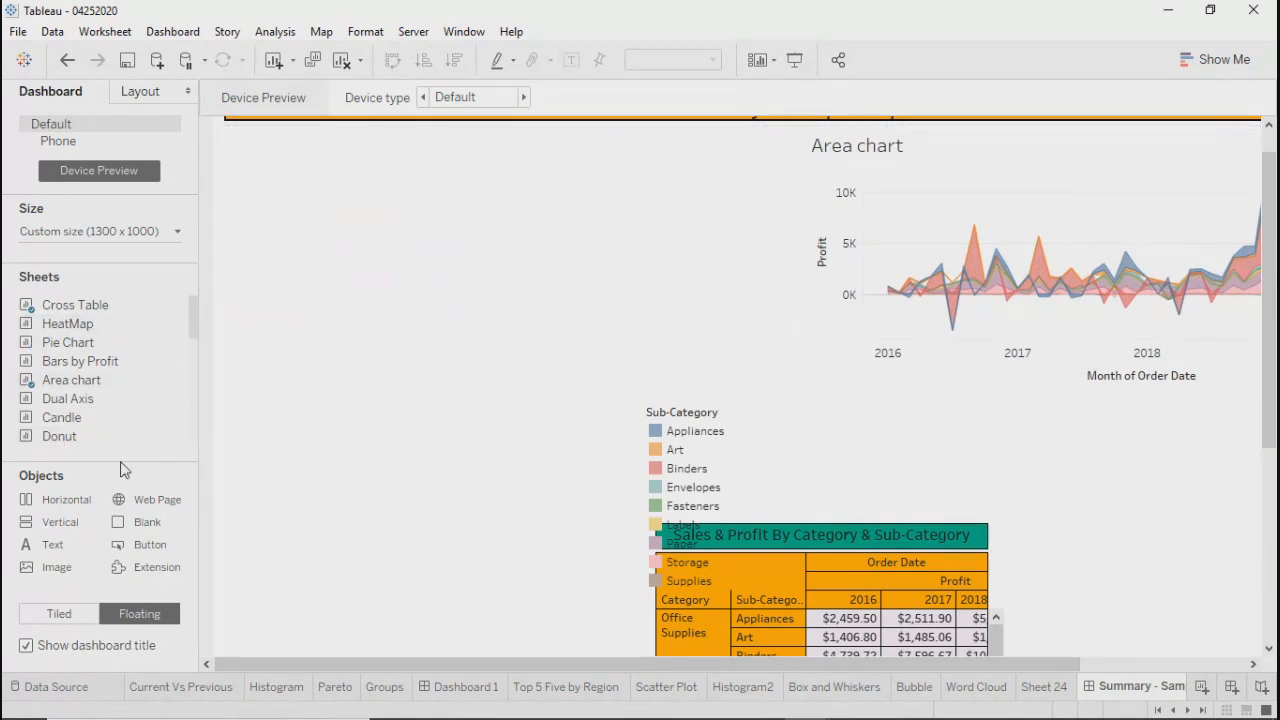
left_click_drag(77, 440, 397, 346)
left_click_drag(552, 341, 395, 125)
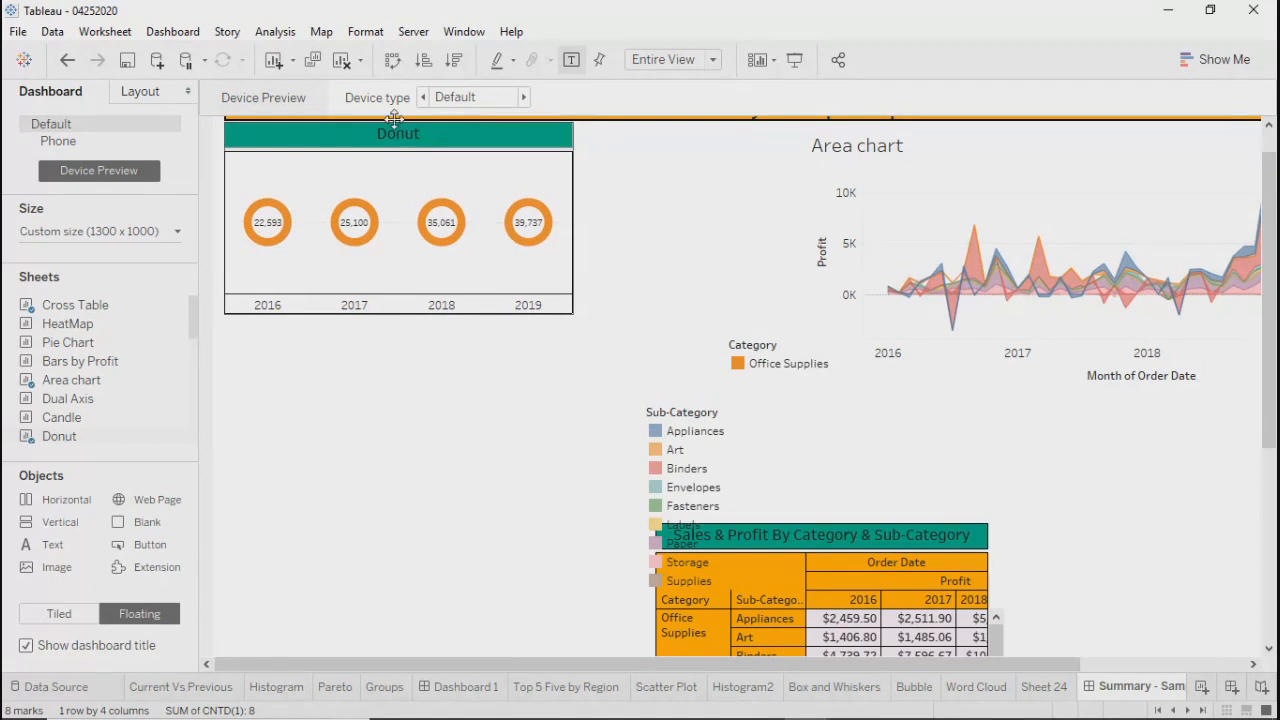
left_click_drag(572, 312, 812, 372)
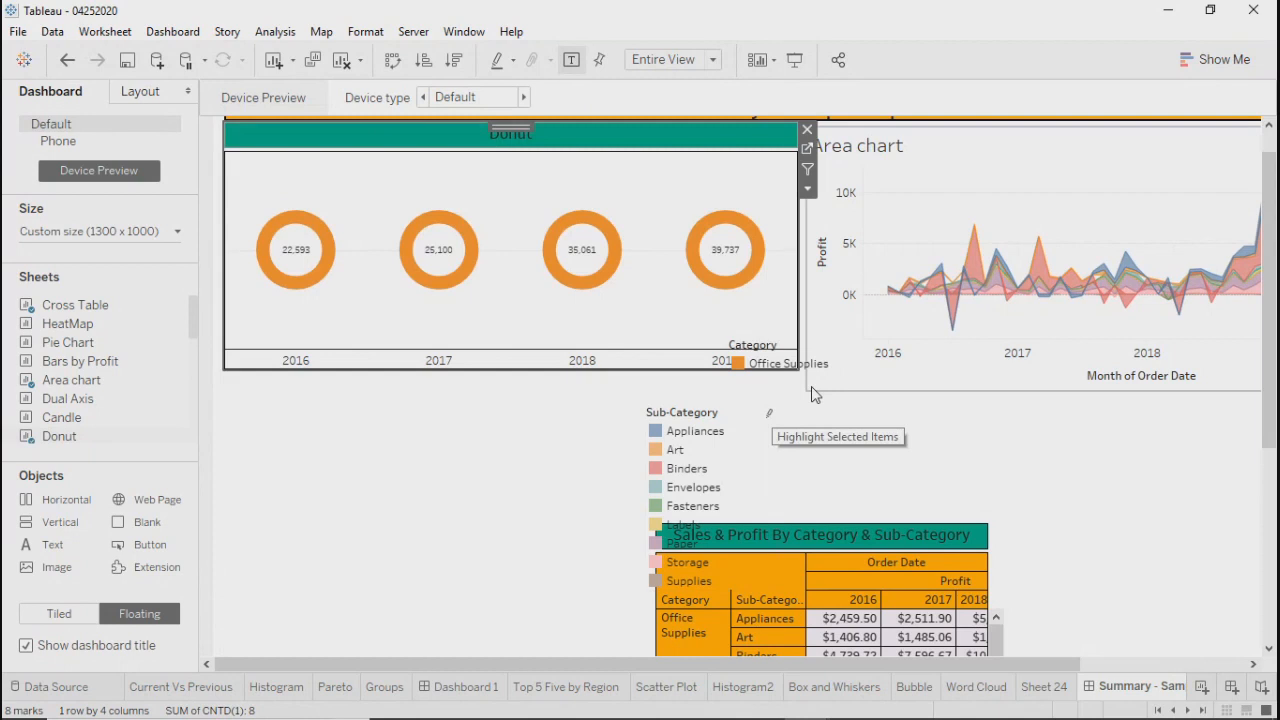
Remove the Category legend overlapping the Donut sheet, and check the floating layout in presentation mode
left_click(812, 362)
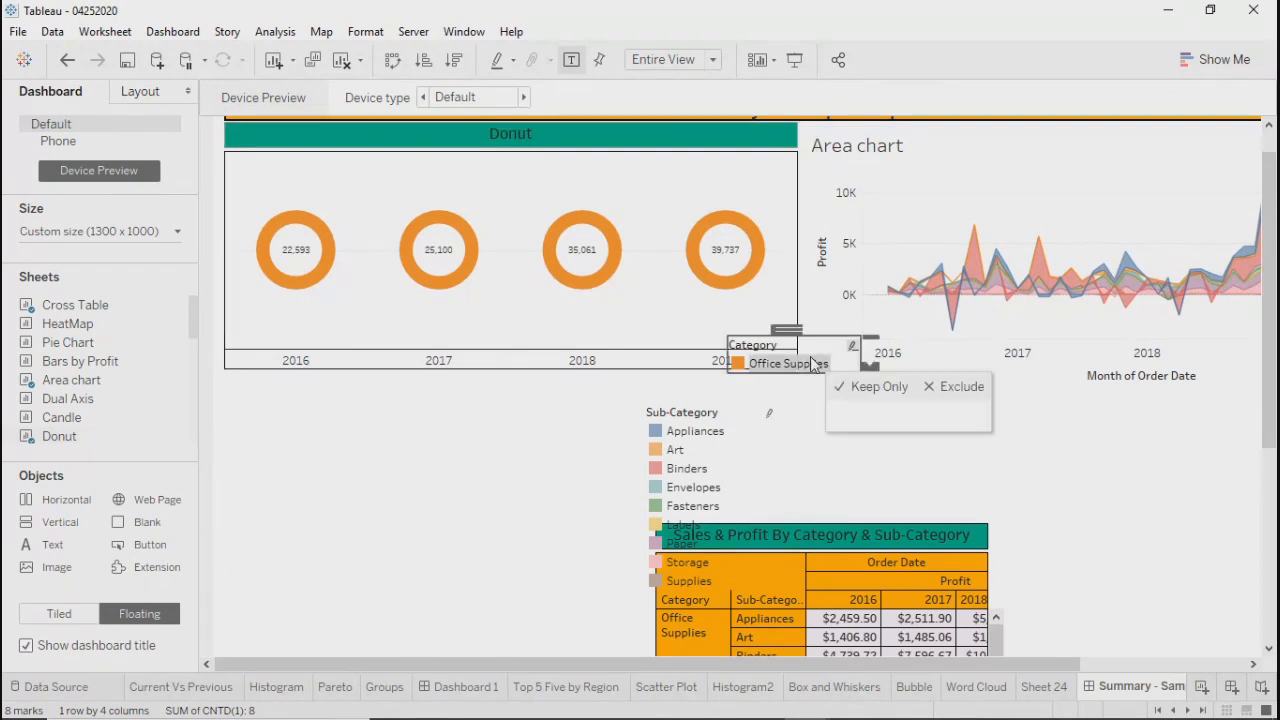
left_click(871, 352)
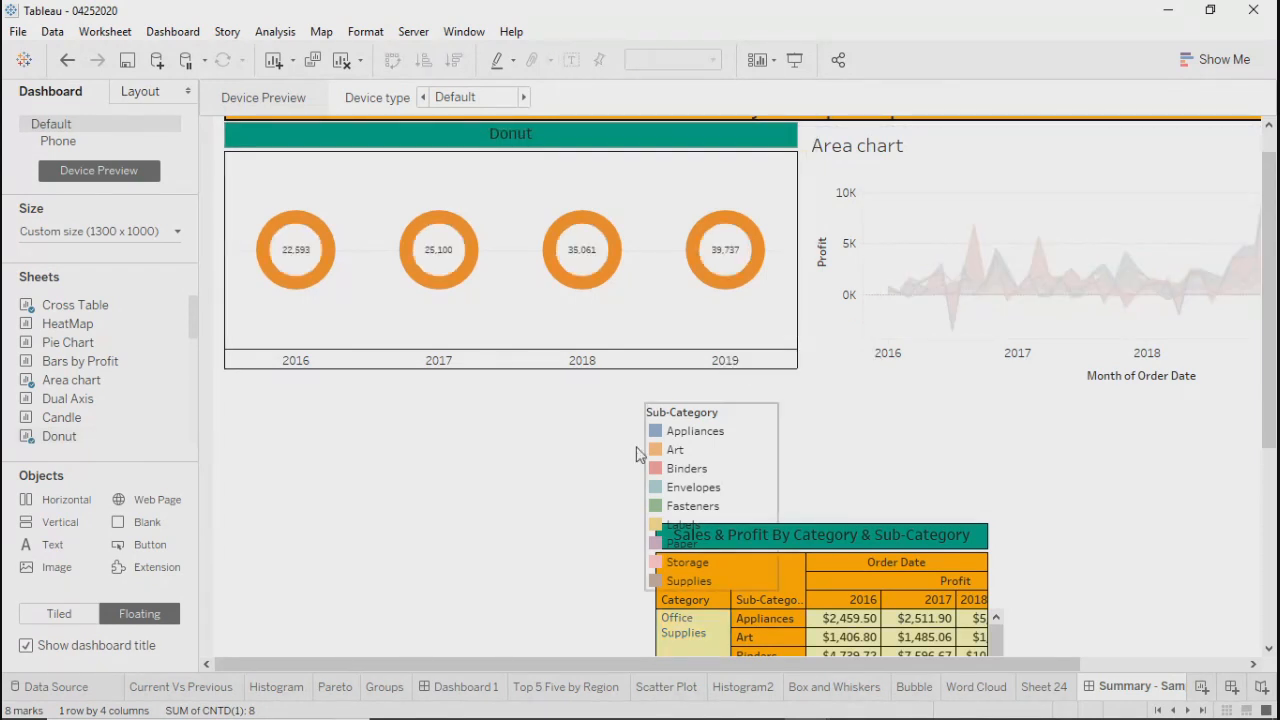
left_click(576, 495)
left_click(794, 62)
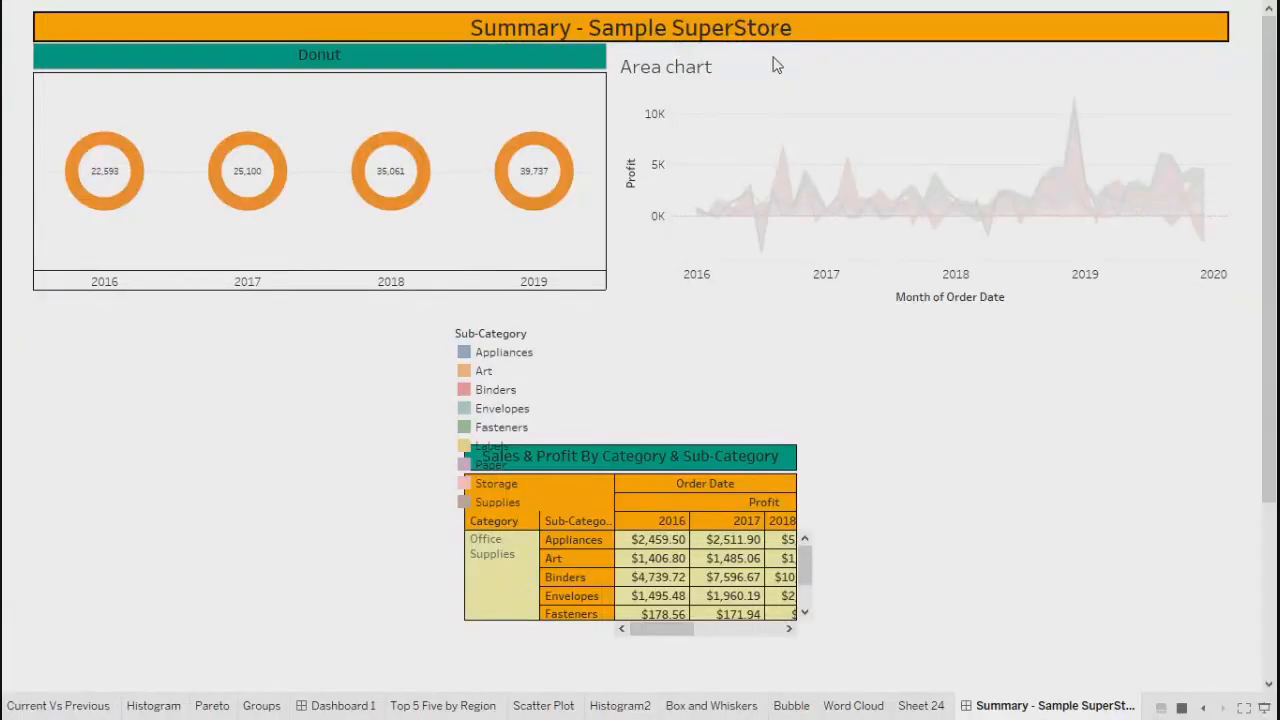
key("Escape")
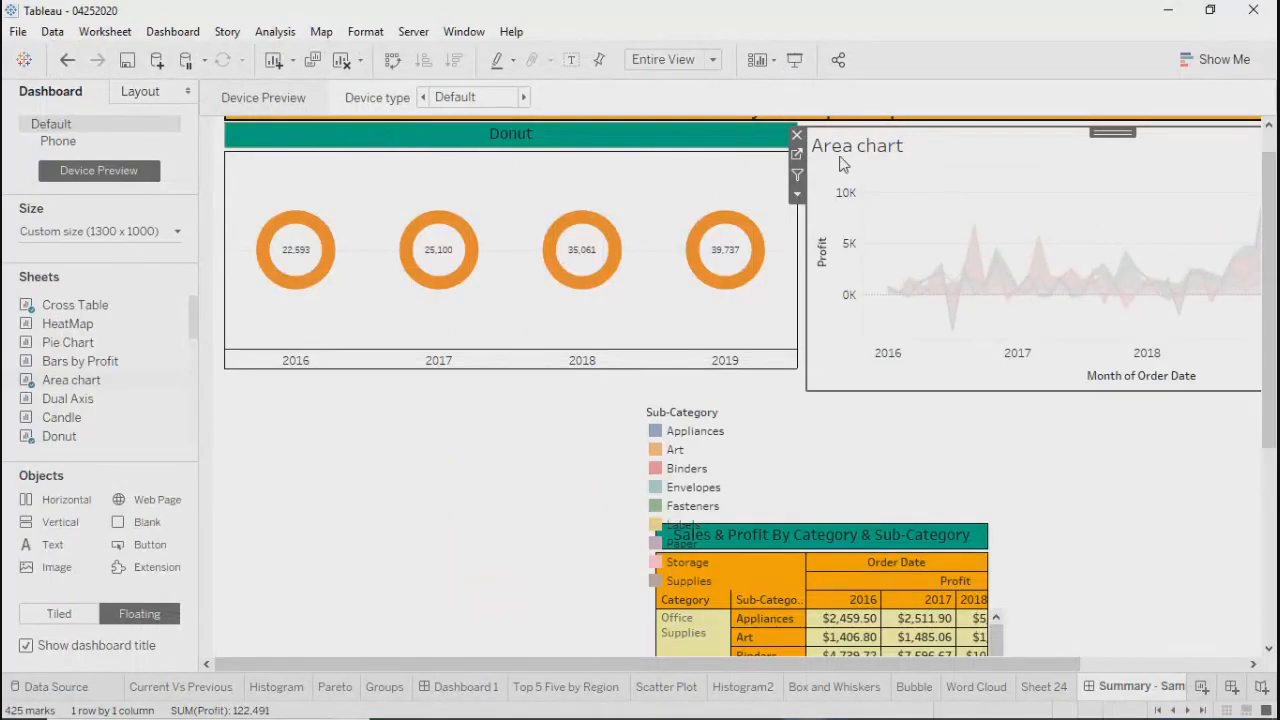
left_click(571, 139)
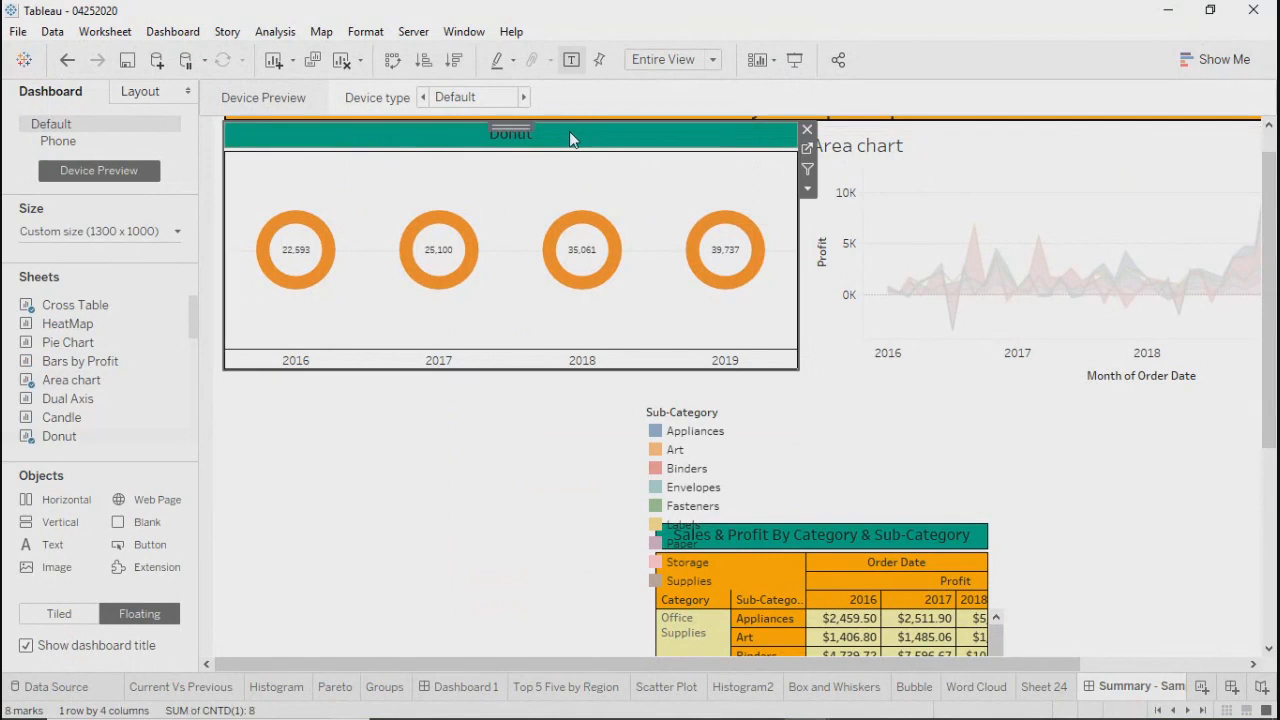
left_click(882, 150)
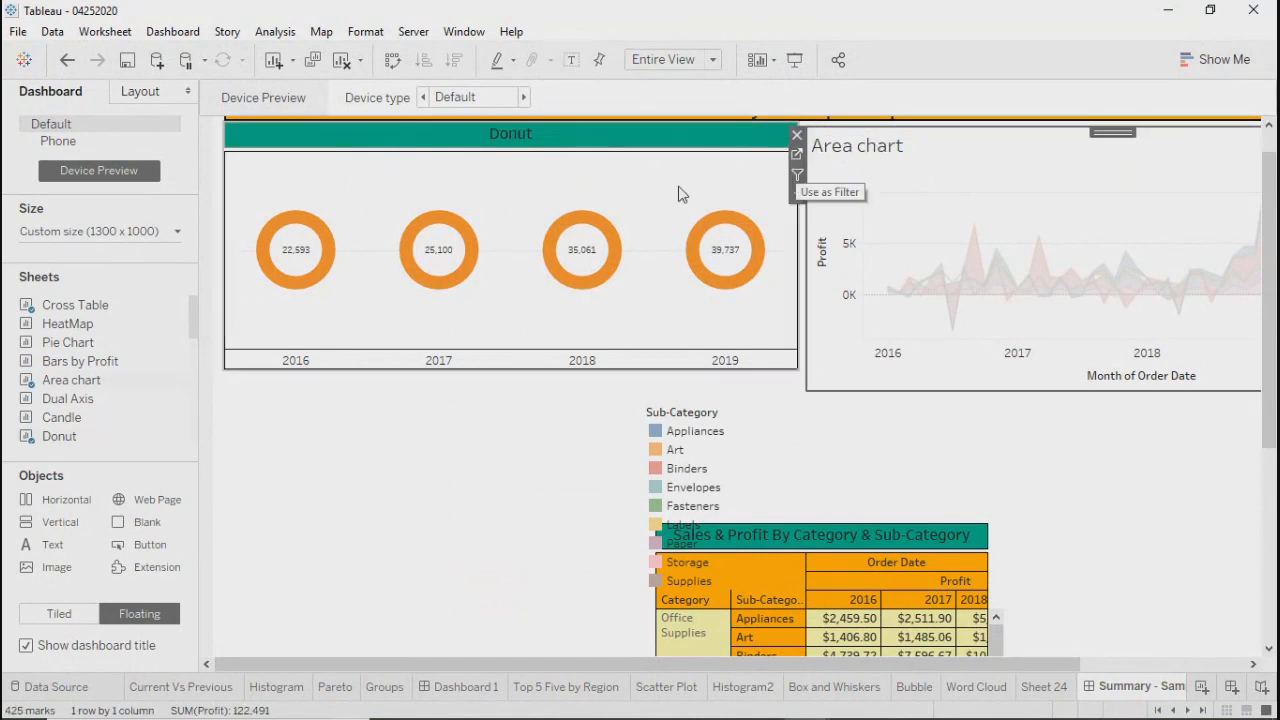
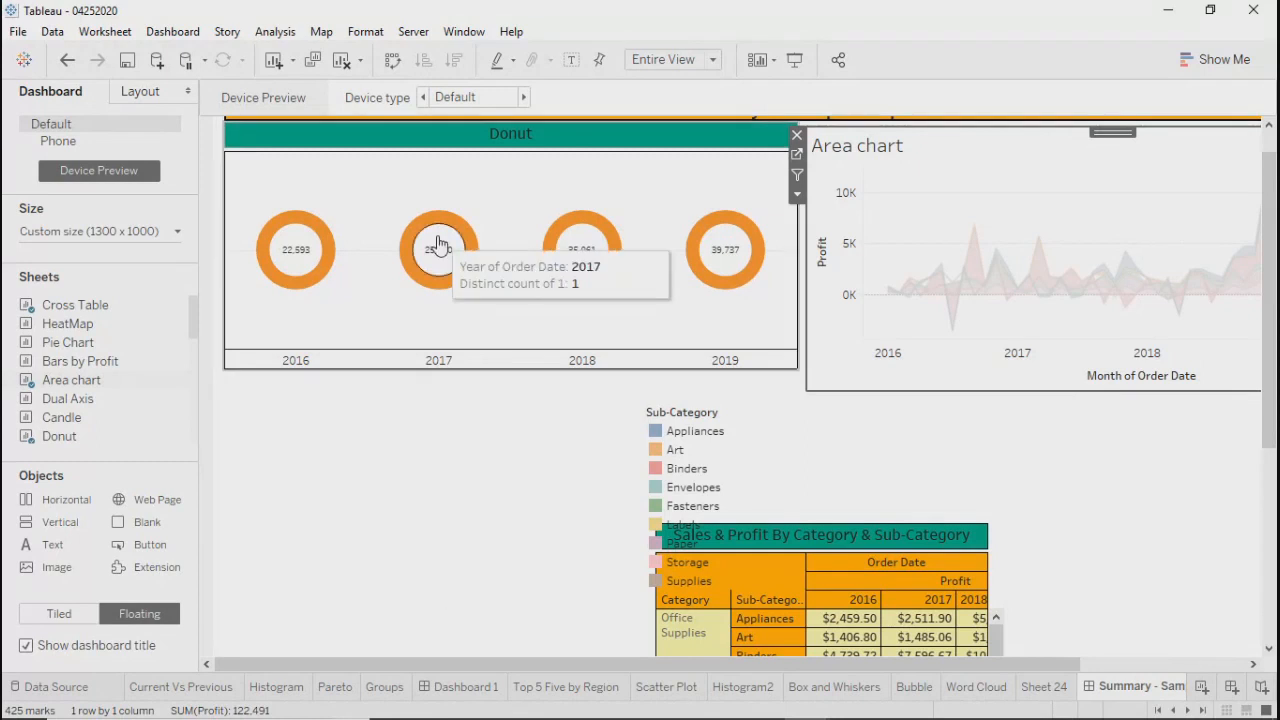
right_click(845, 666)
left_click_drag(793, 664, 421, 633)
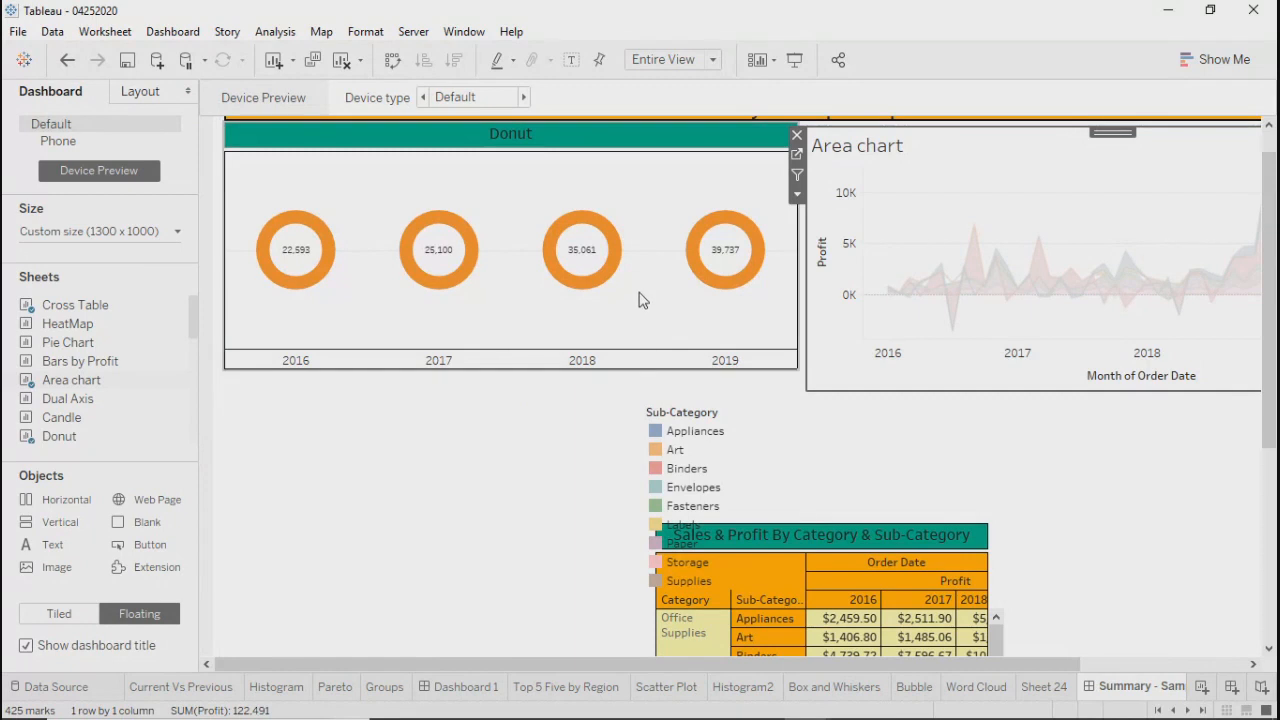
scroll(641, 303, "up", 1)
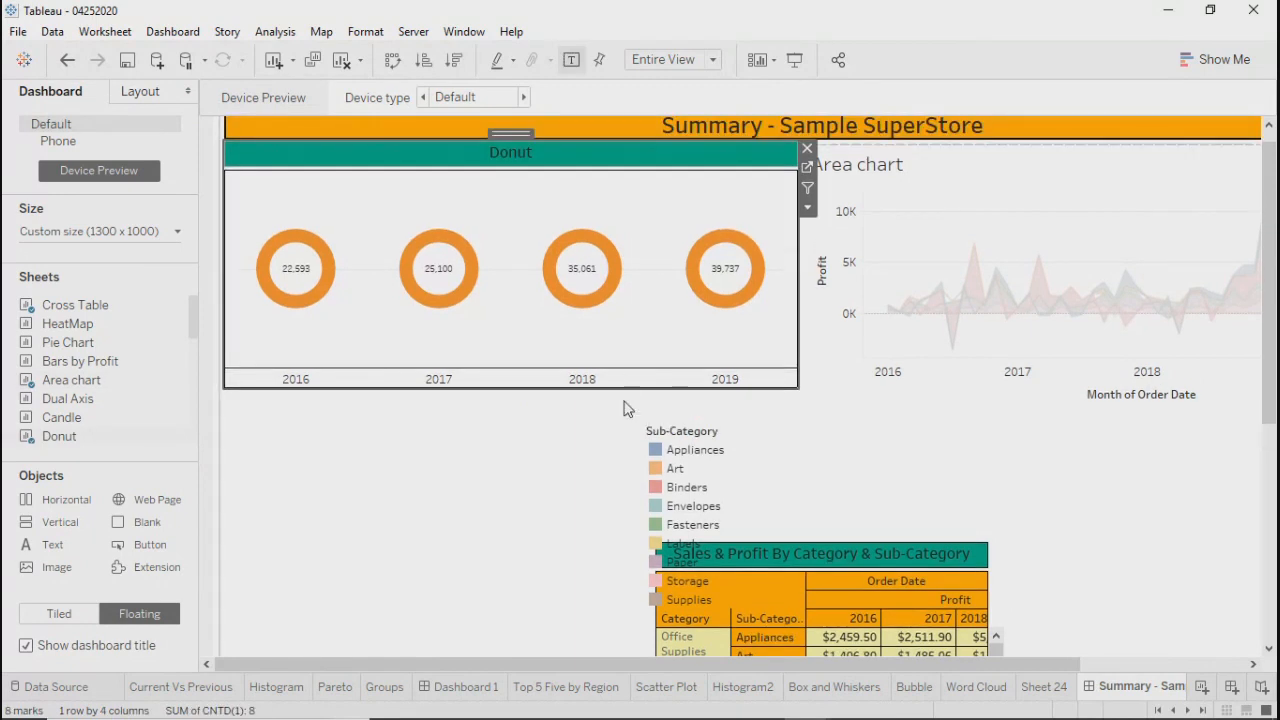
left_click(516, 565)
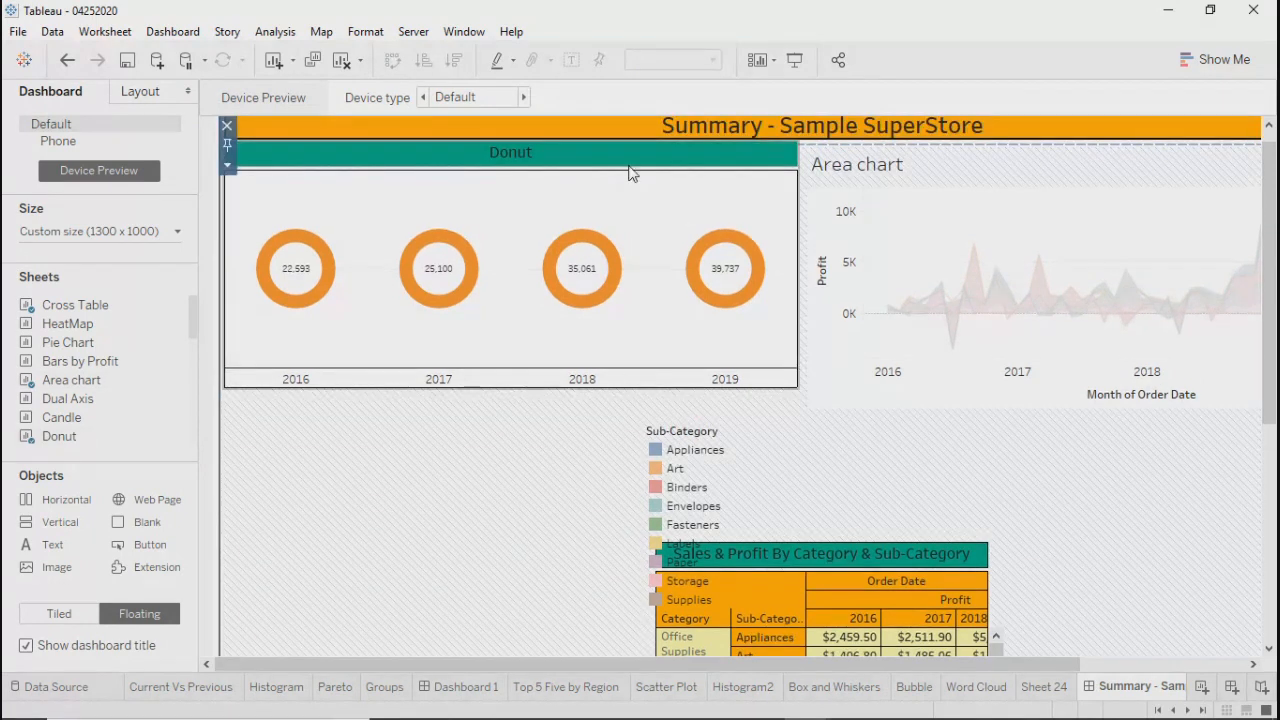
Set the floating Donut sheet's vertical position on the dashboard to 49
left_click(629, 173)
left_click(148, 92)
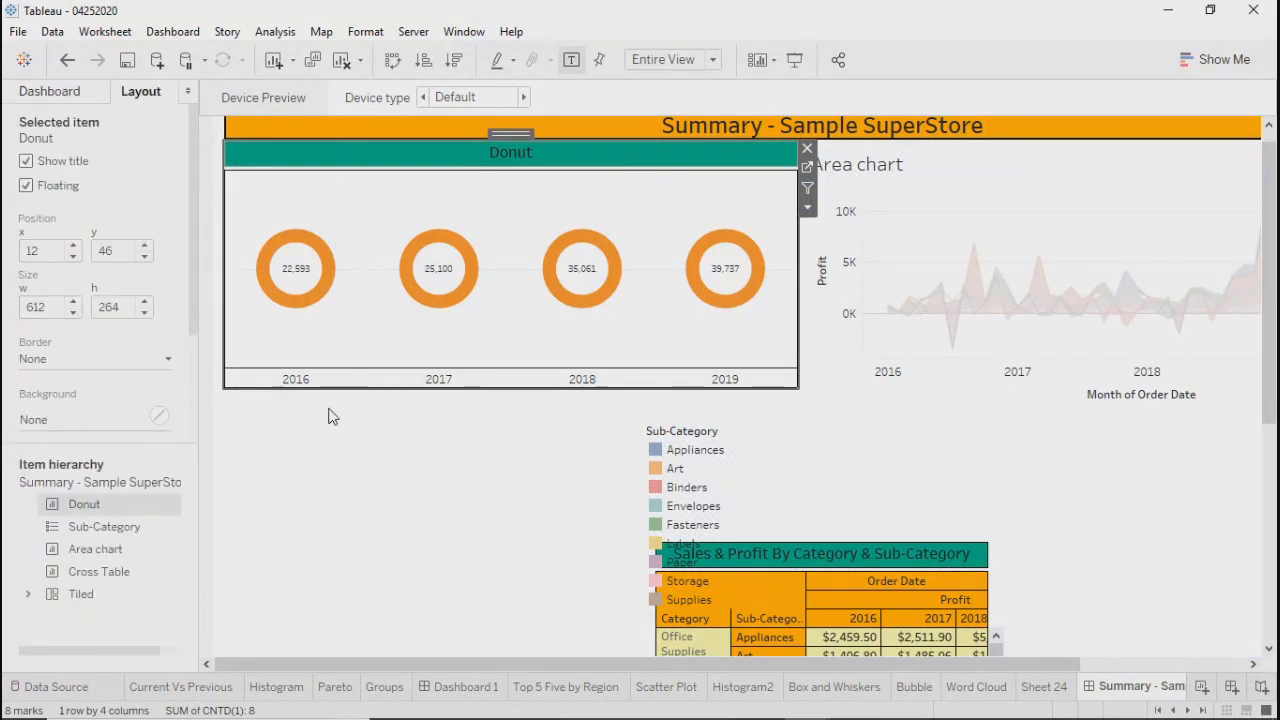
left_click(336, 484)
left_click(372, 162)
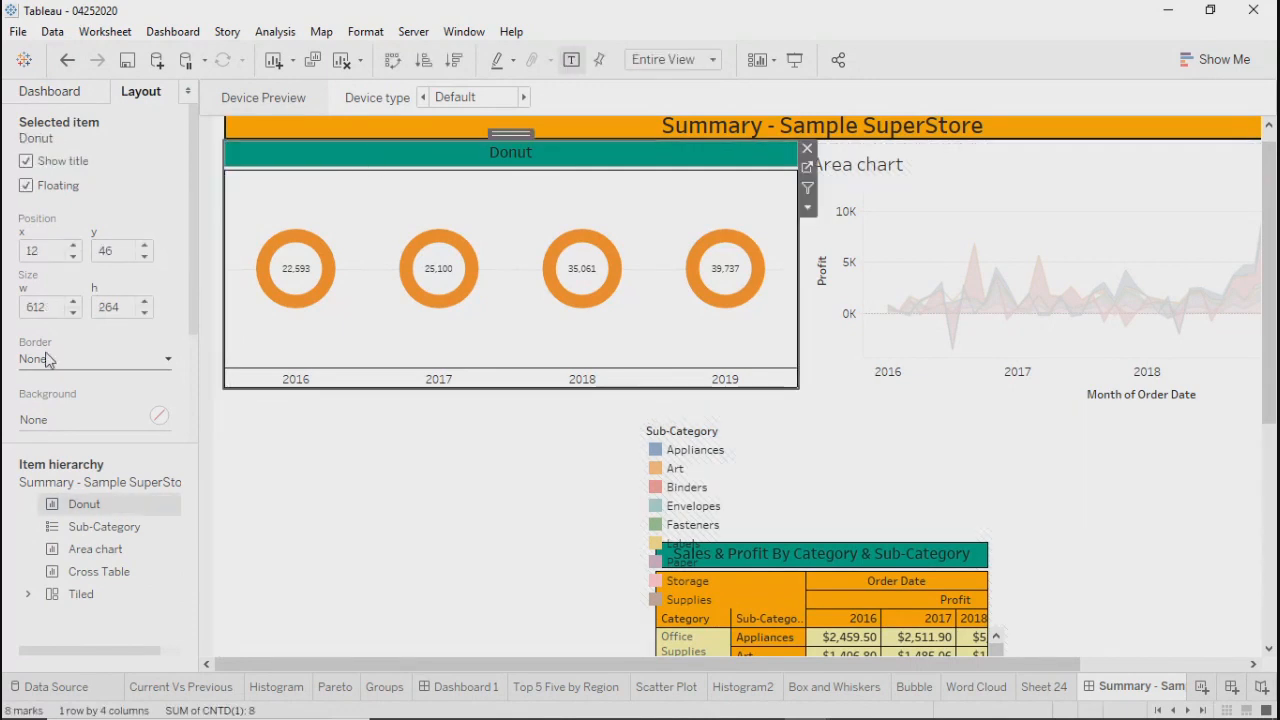
left_click(145, 246)
right_click(145, 259)
right_click(145, 261)
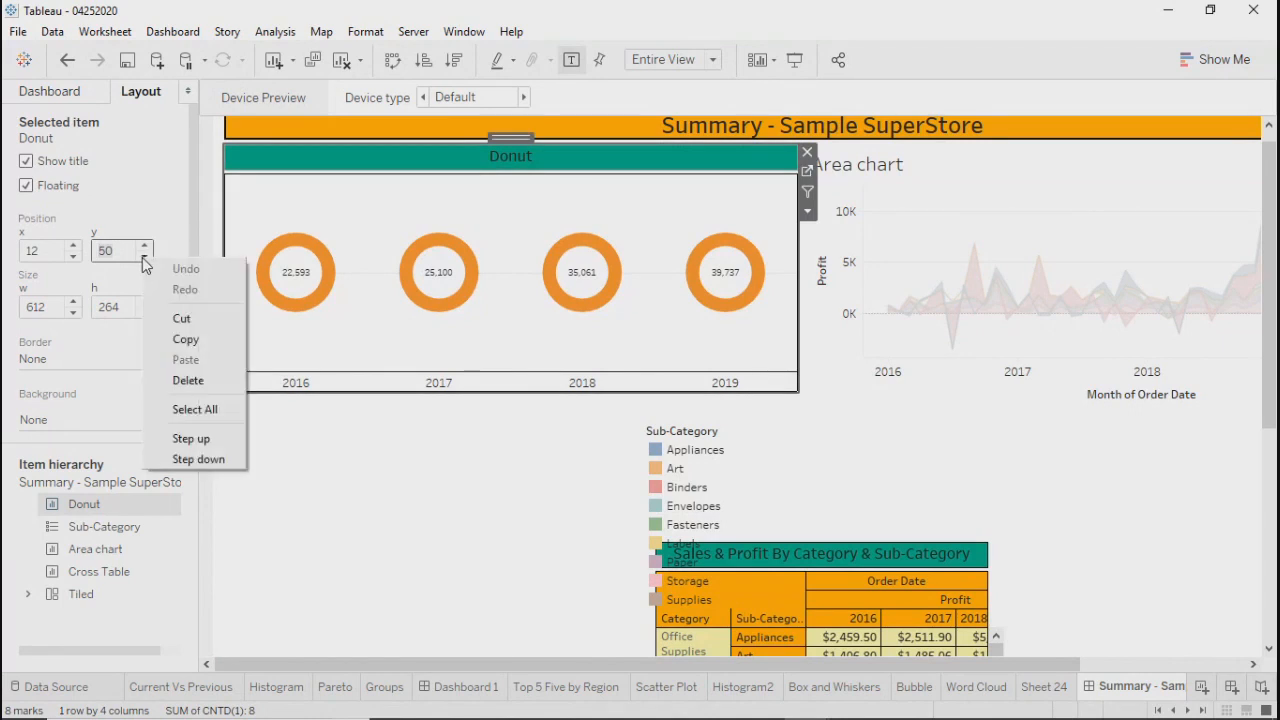
left_click(143, 259)
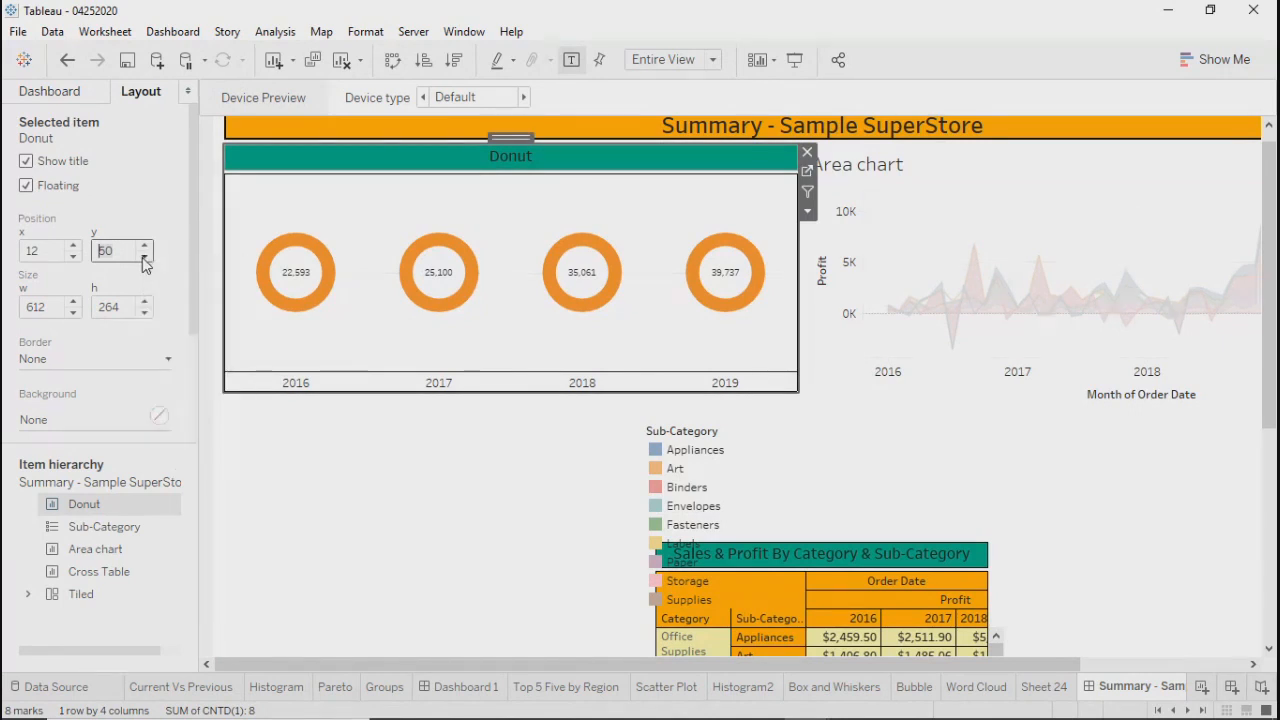
left_click(390, 490)
left_click(359, 162)
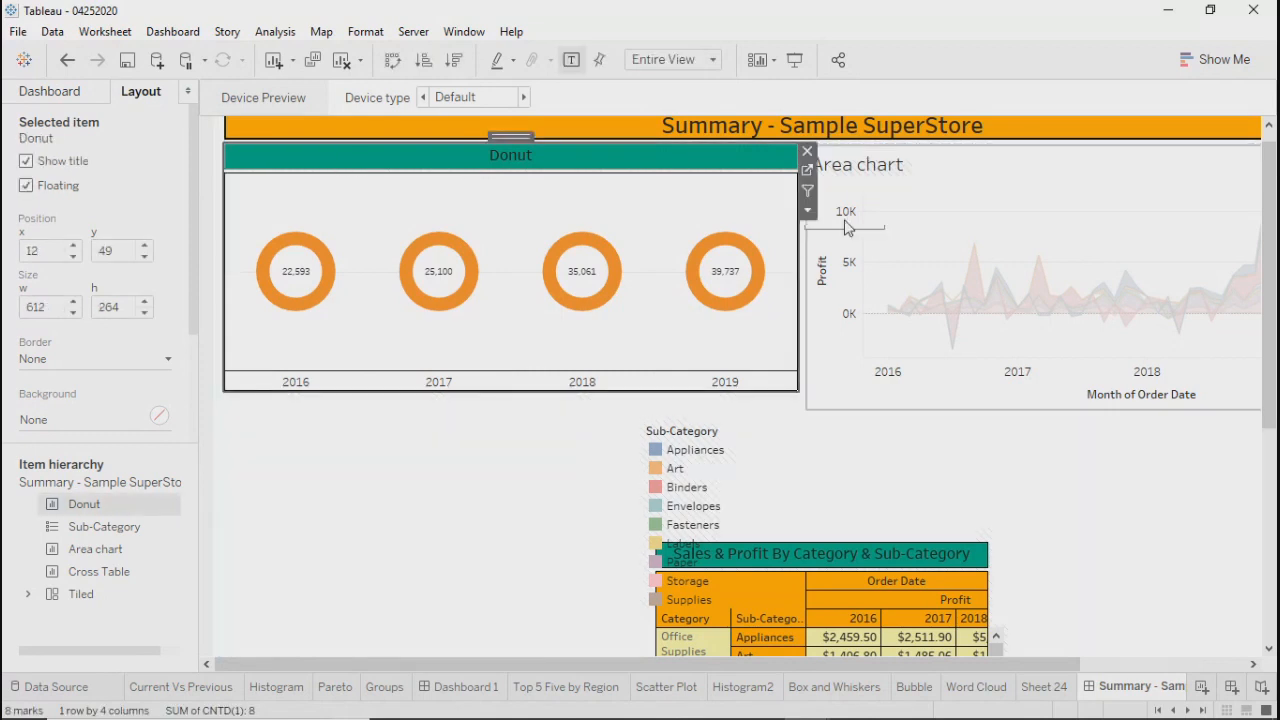
Set the floating Area chart's vertical position to 49 so its top edge aligns with the Donut sheet
left_click(974, 166)
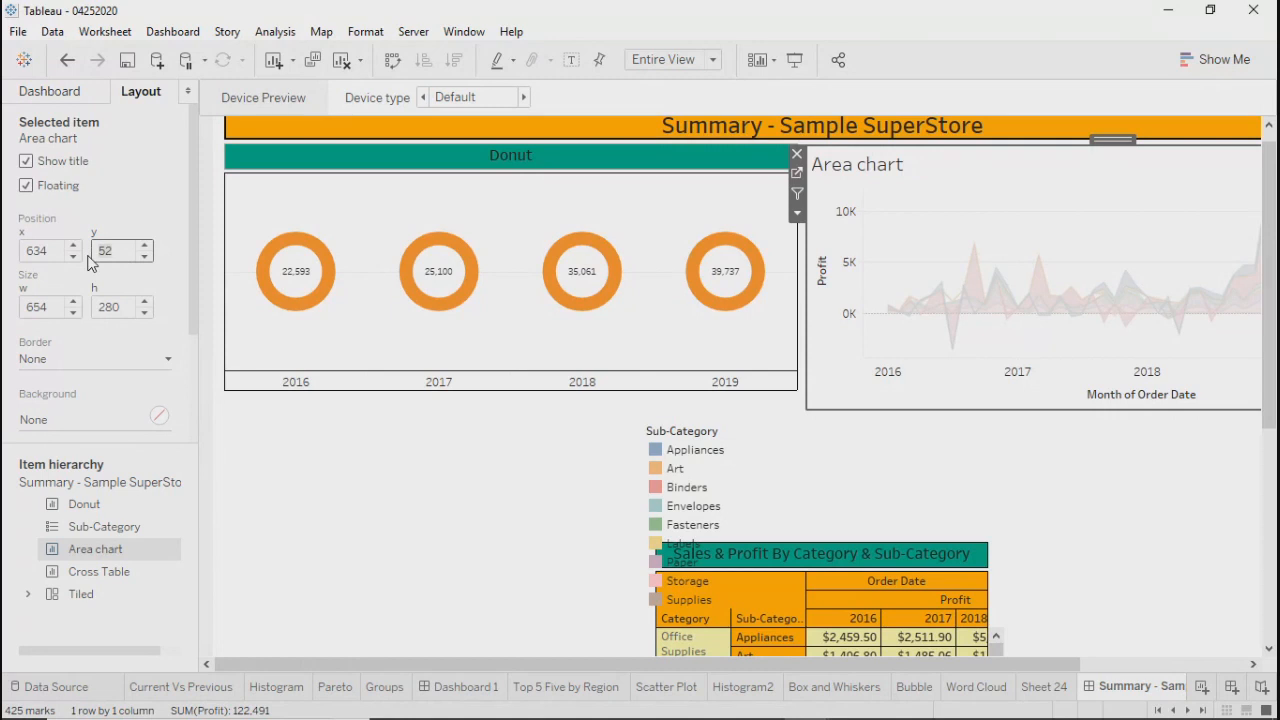
type("49")
key("Return")
left_click_drag(527, 663, 298, 585)
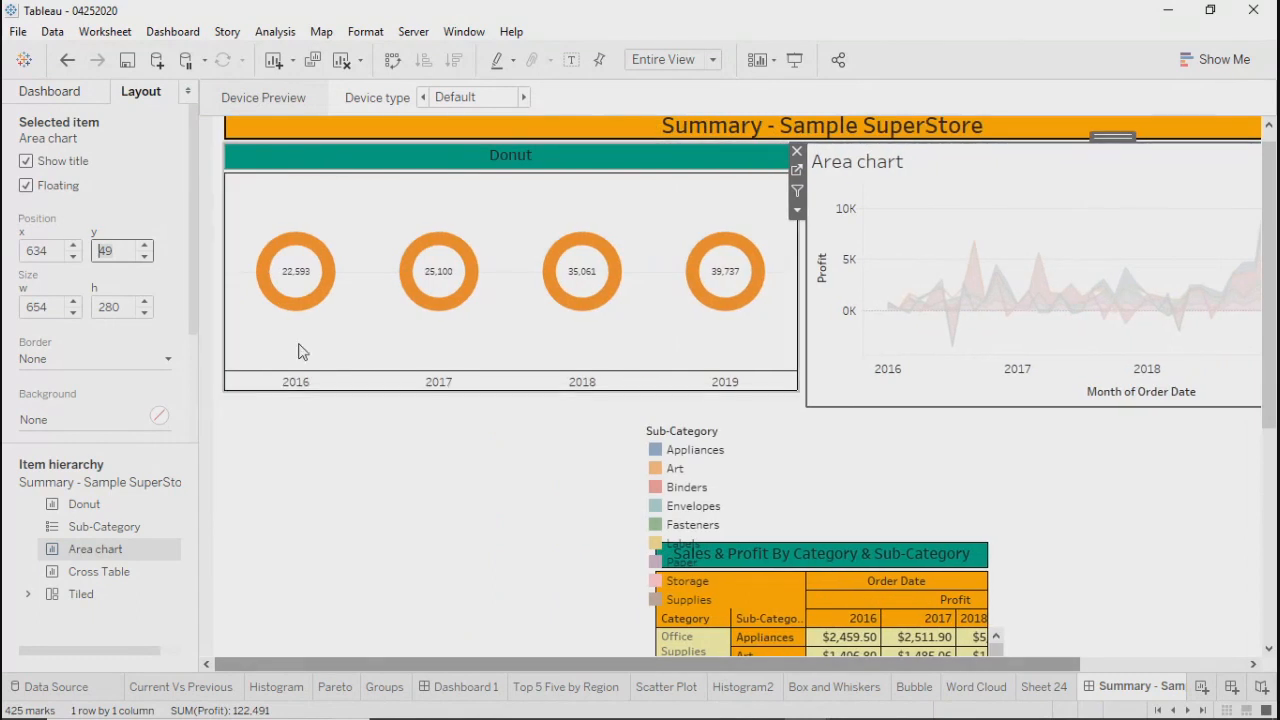
Compare the Donut and Area chart sizes, and set the Area chart's height to 264 to match the Donut sheet
left_click(304, 165)
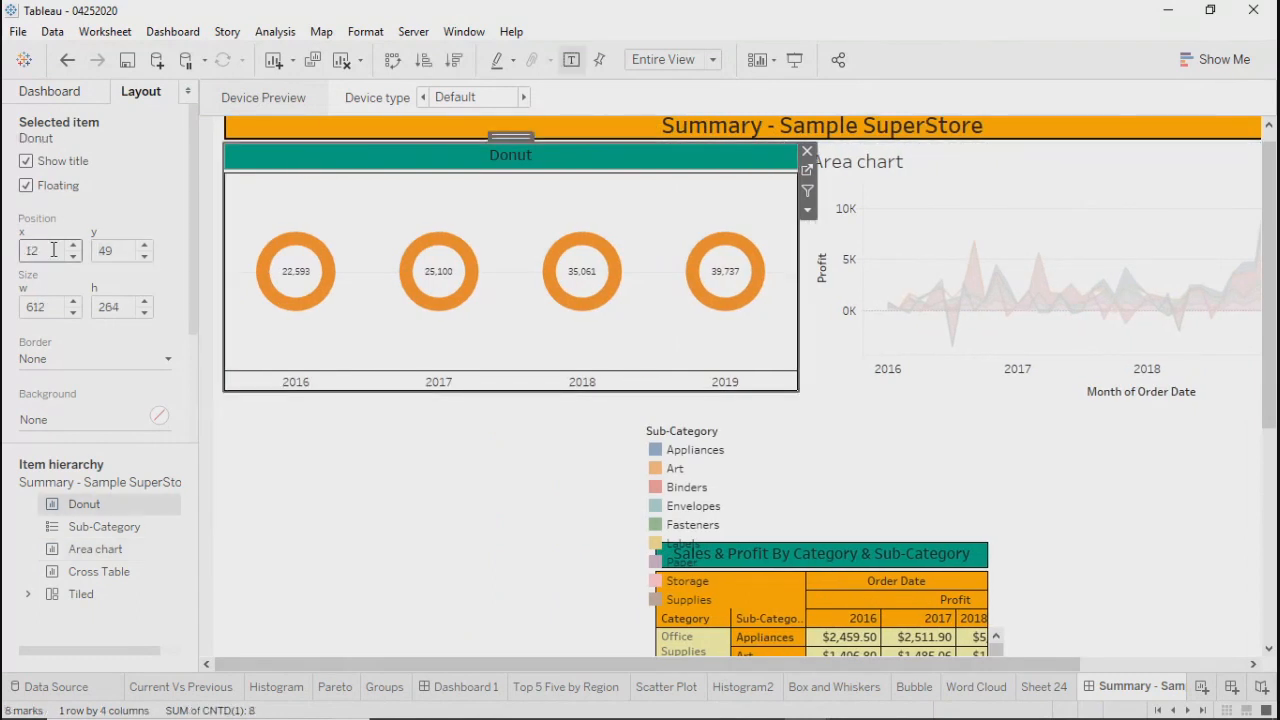
left_click_drag(55, 309, 12, 306)
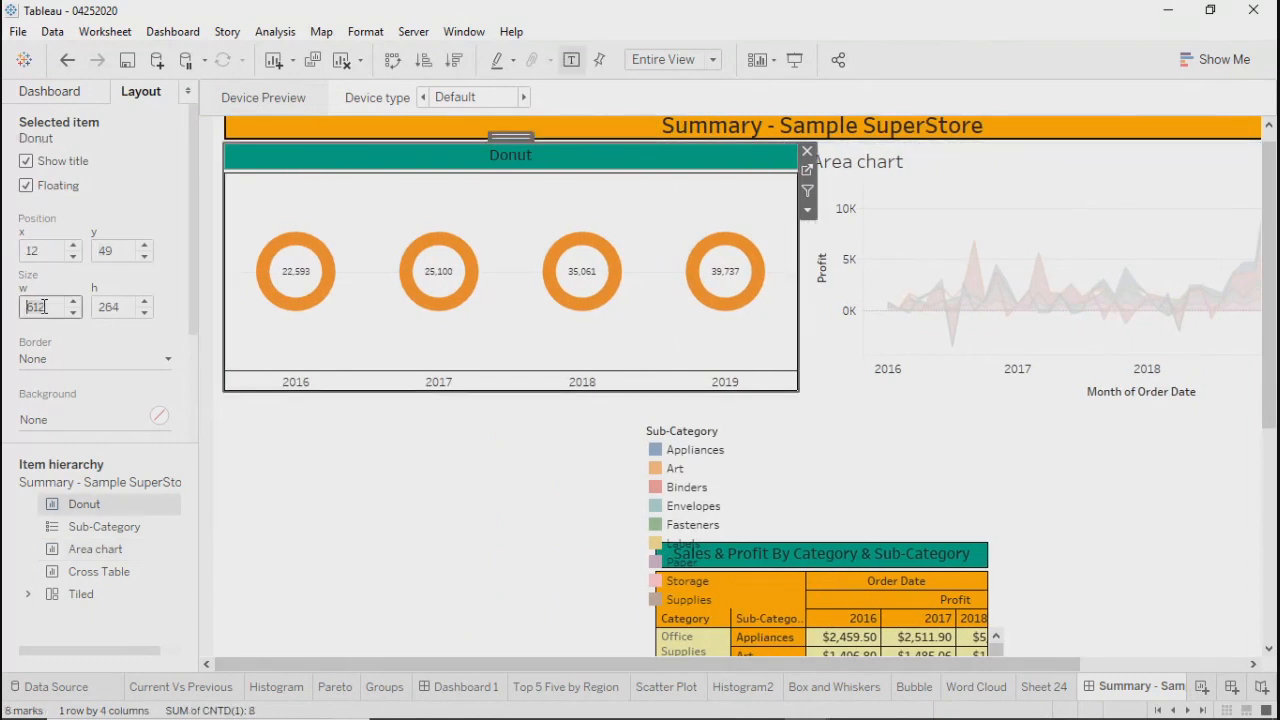
left_click(1020, 182)
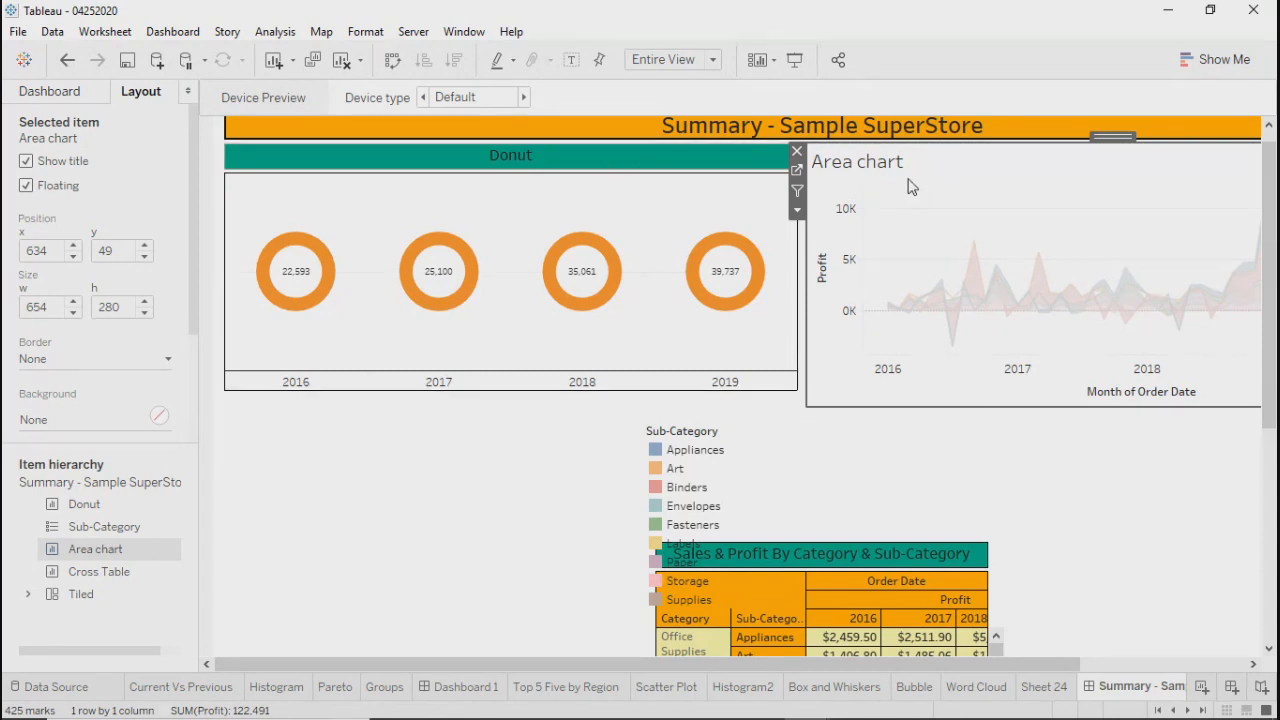
left_click(607, 157)
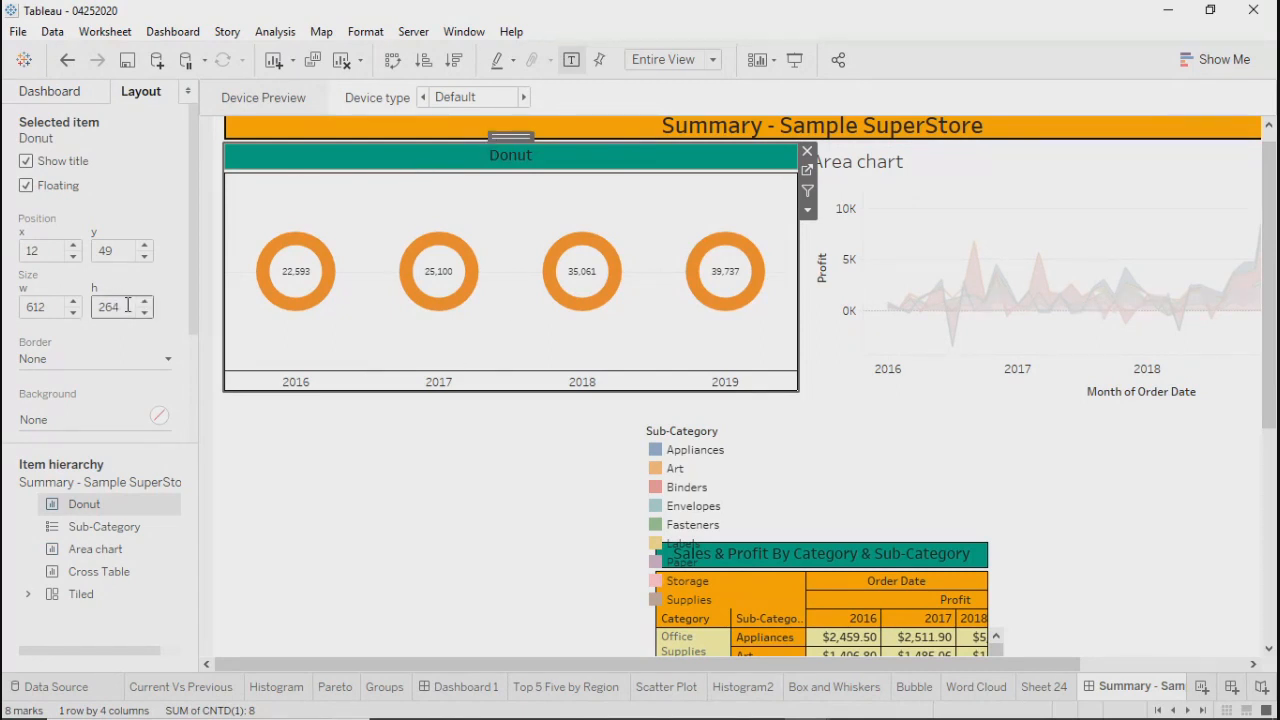
left_click(1010, 172)
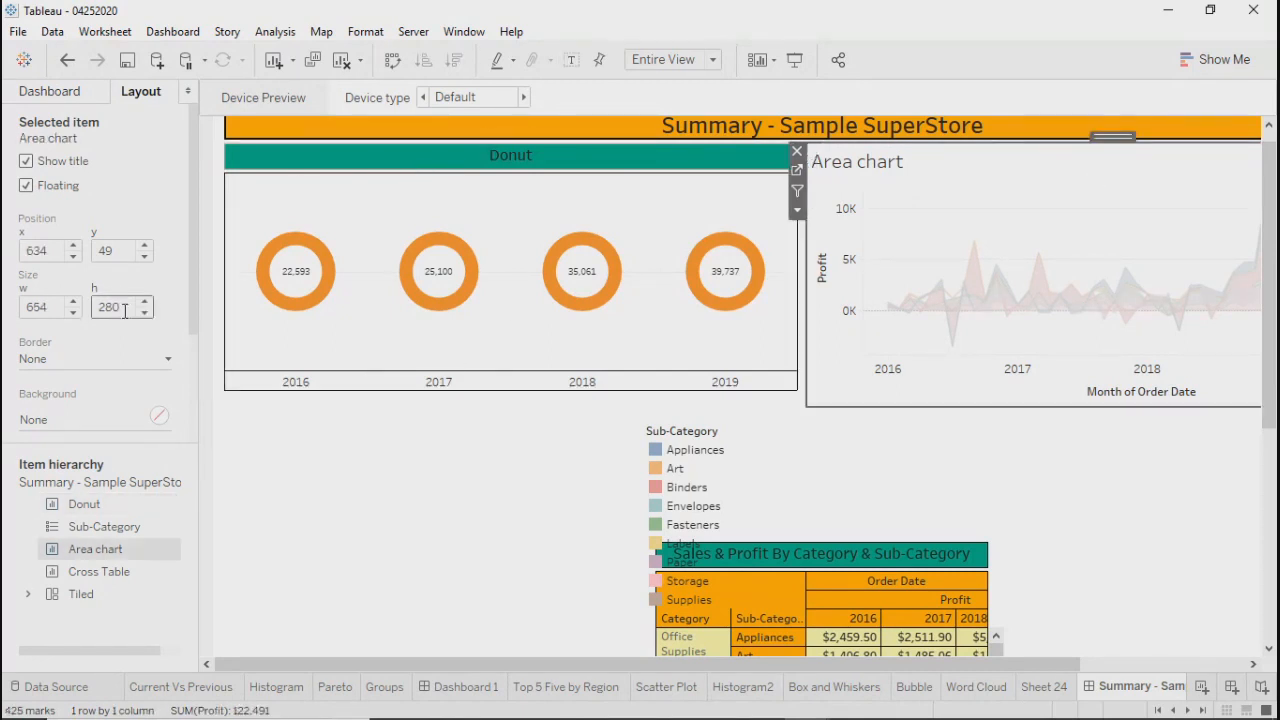
left_click_drag(123, 311, 93, 312)
type("264")
key("Return")
left_click(916, 167)
right_click(916, 170)
left_click(662, 170)
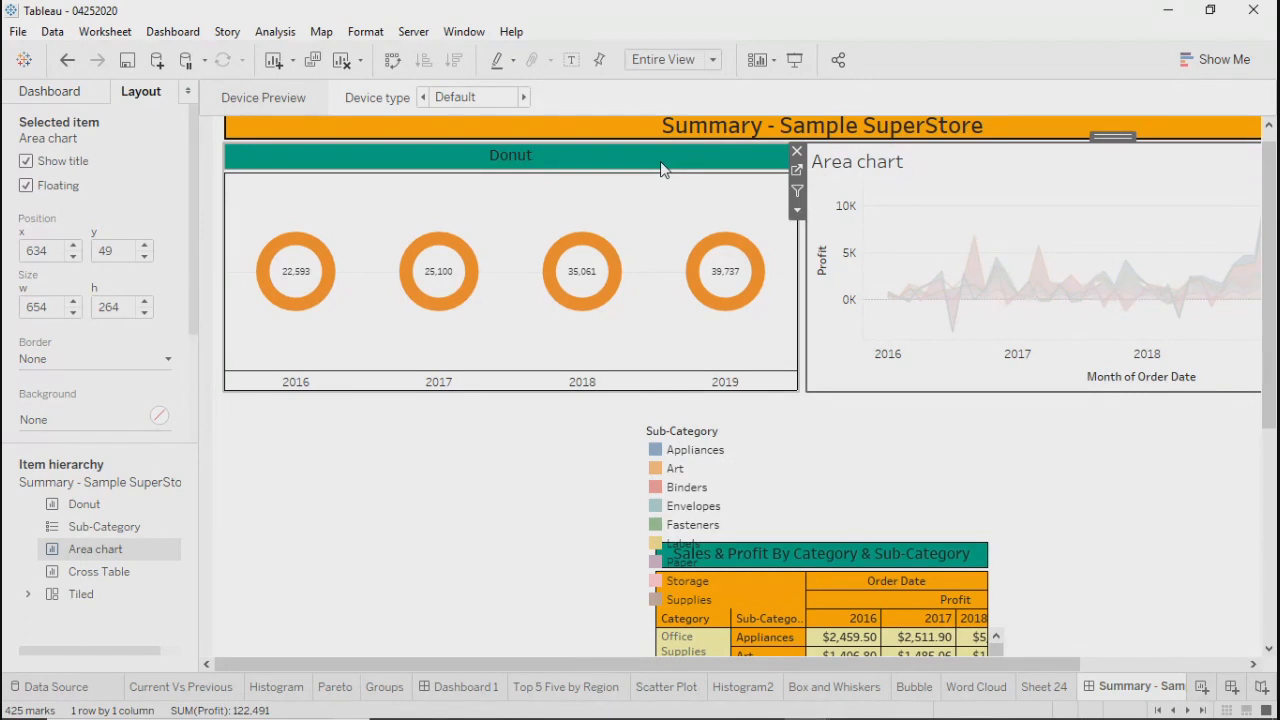
Check the aligned sheets in presentation mode, and view the Area chart's title settings without changing them
left_click(804, 63)
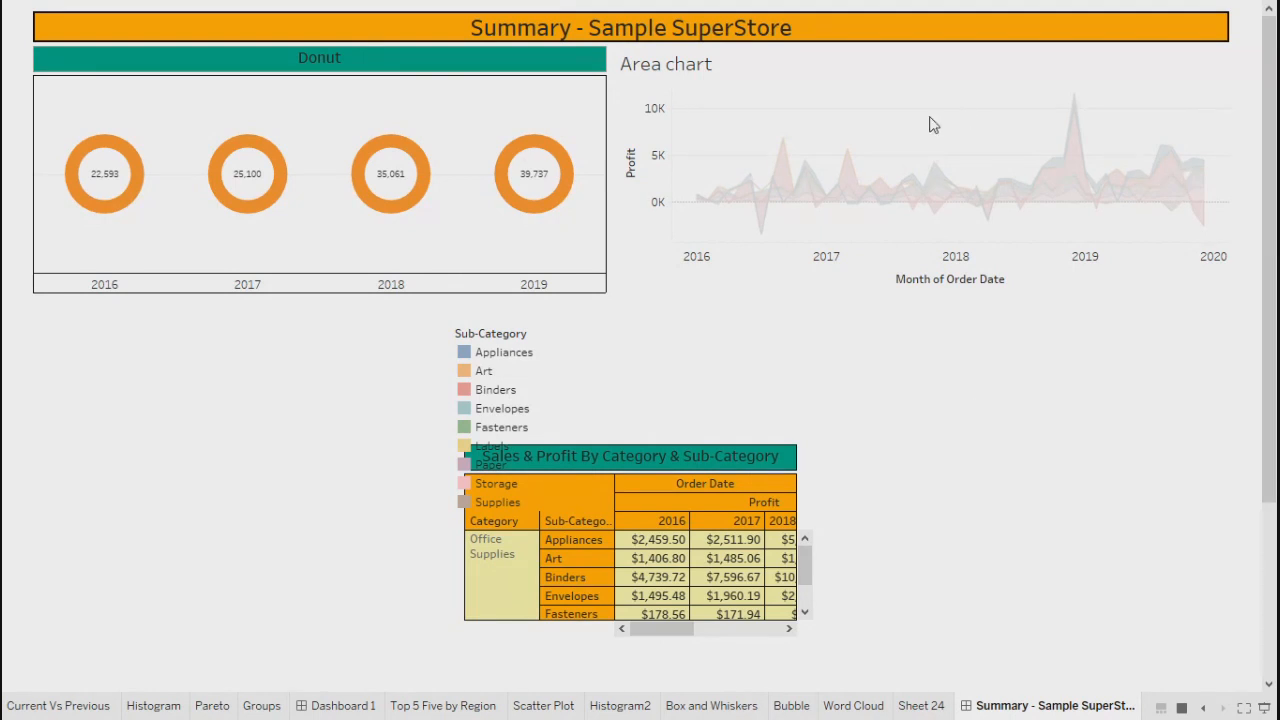
key("Escape")
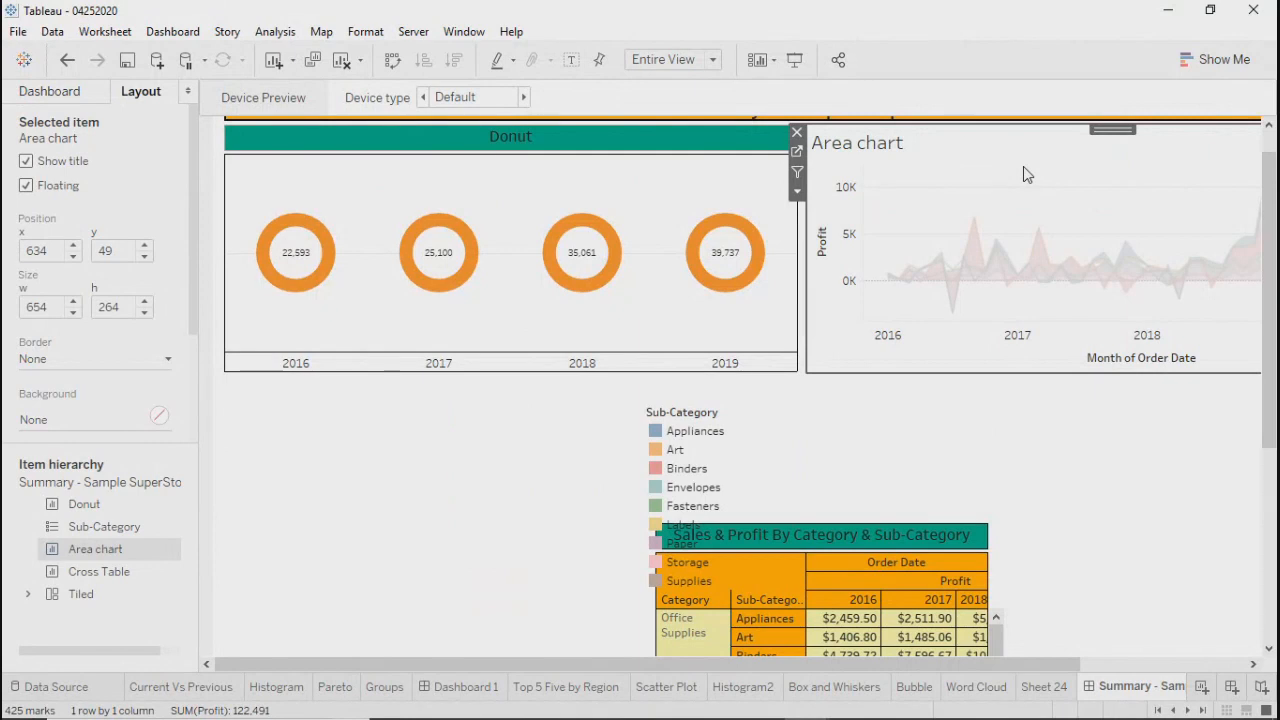
double_click(1020, 160)
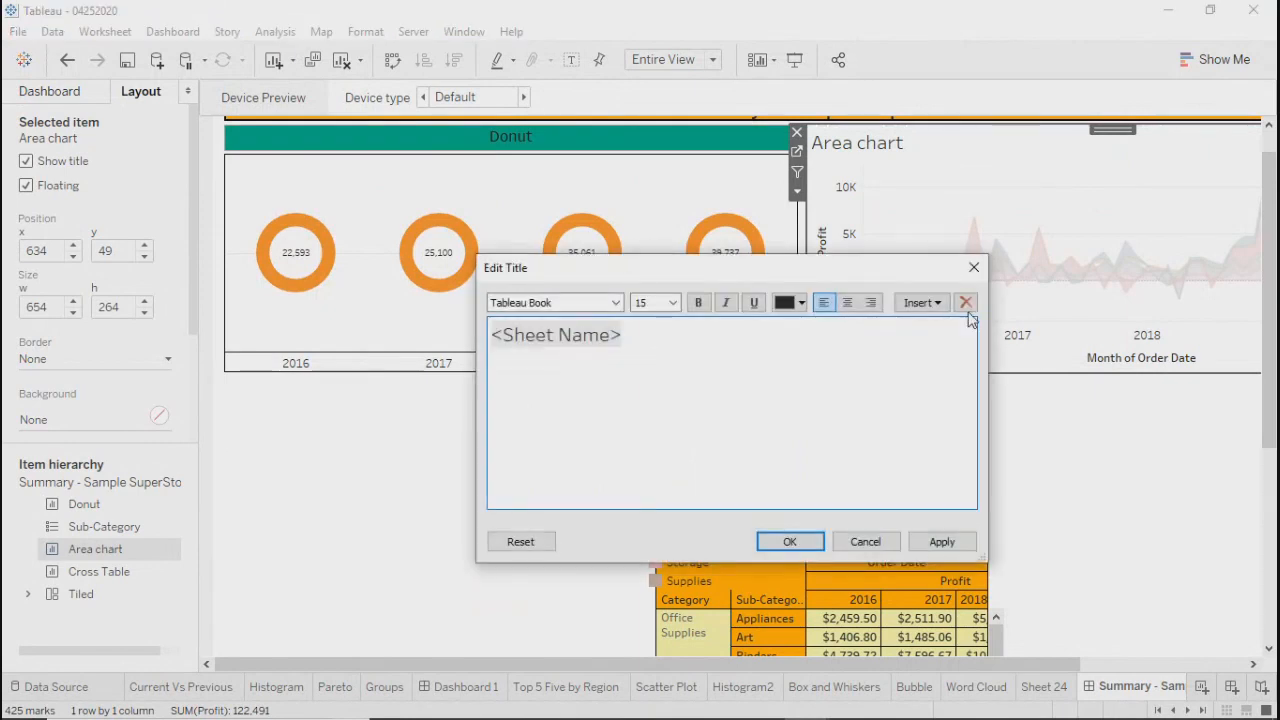
left_click(974, 267)
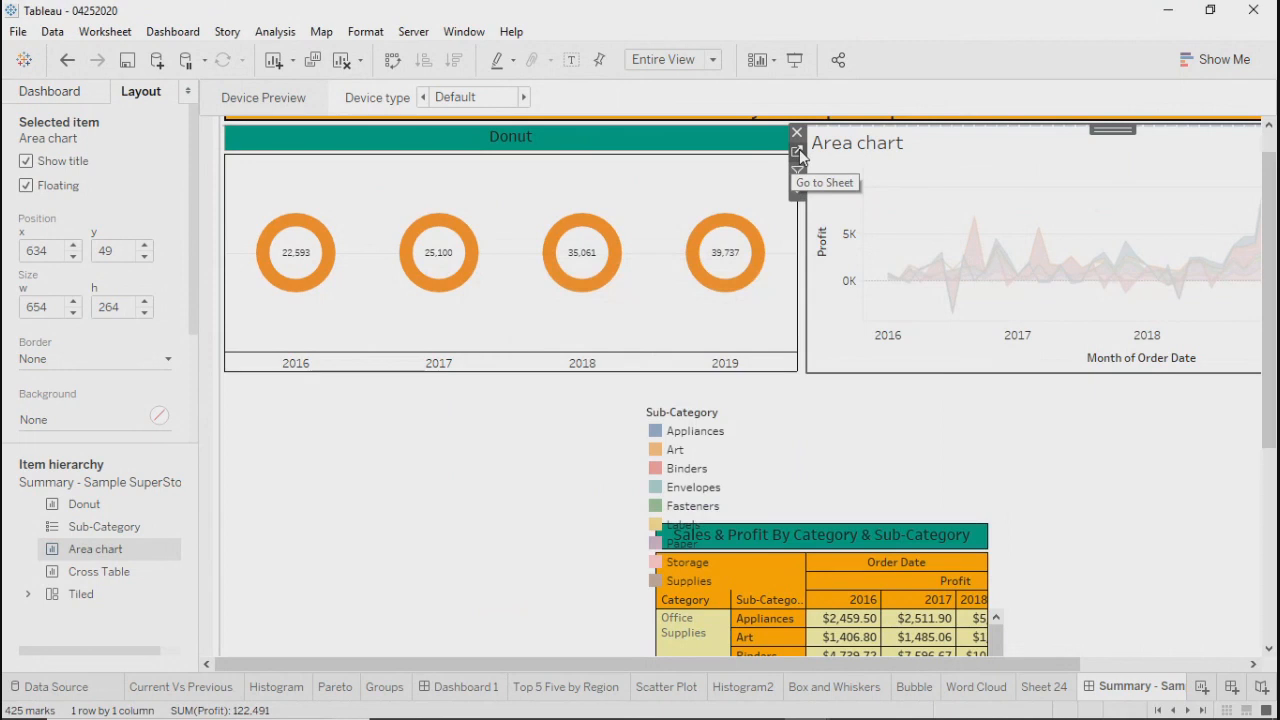
Remove the Sub-Category colour legend that overlaps the Cross Table from the dashboard
left_click(757, 478)
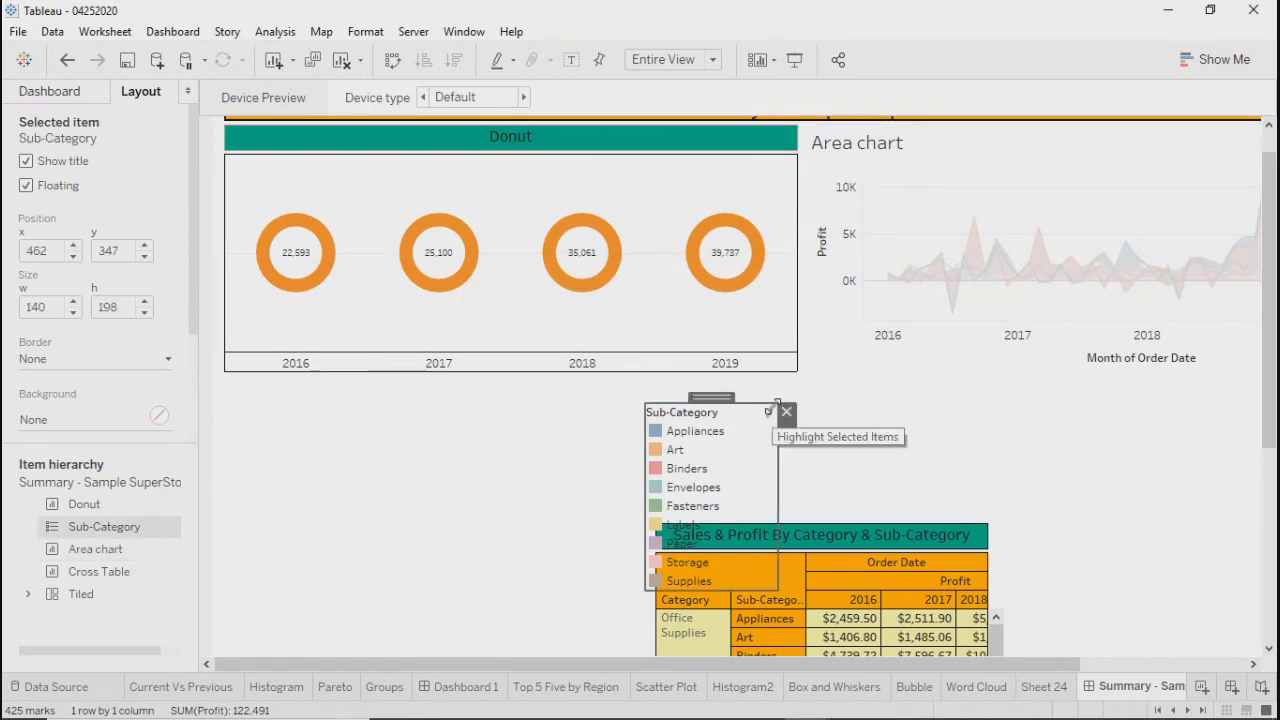
left_click(786, 412)
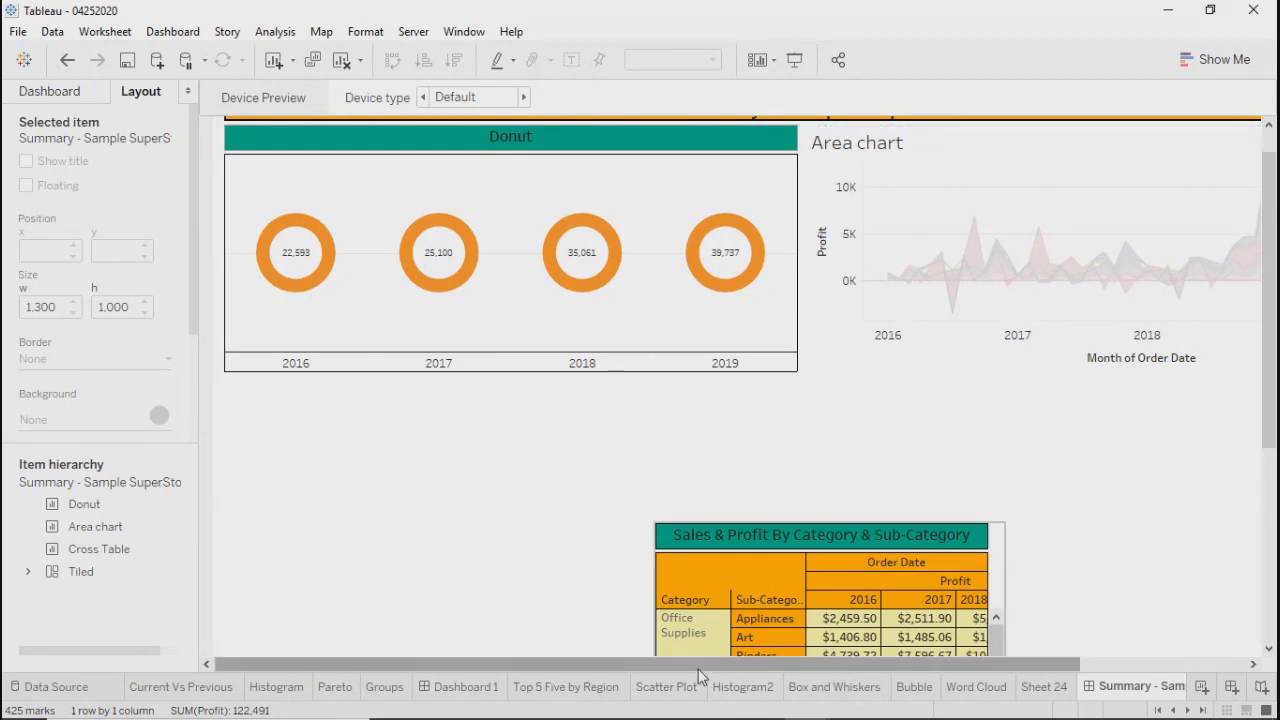
left_click_drag(764, 673, 917, 673)
left_click(826, 457)
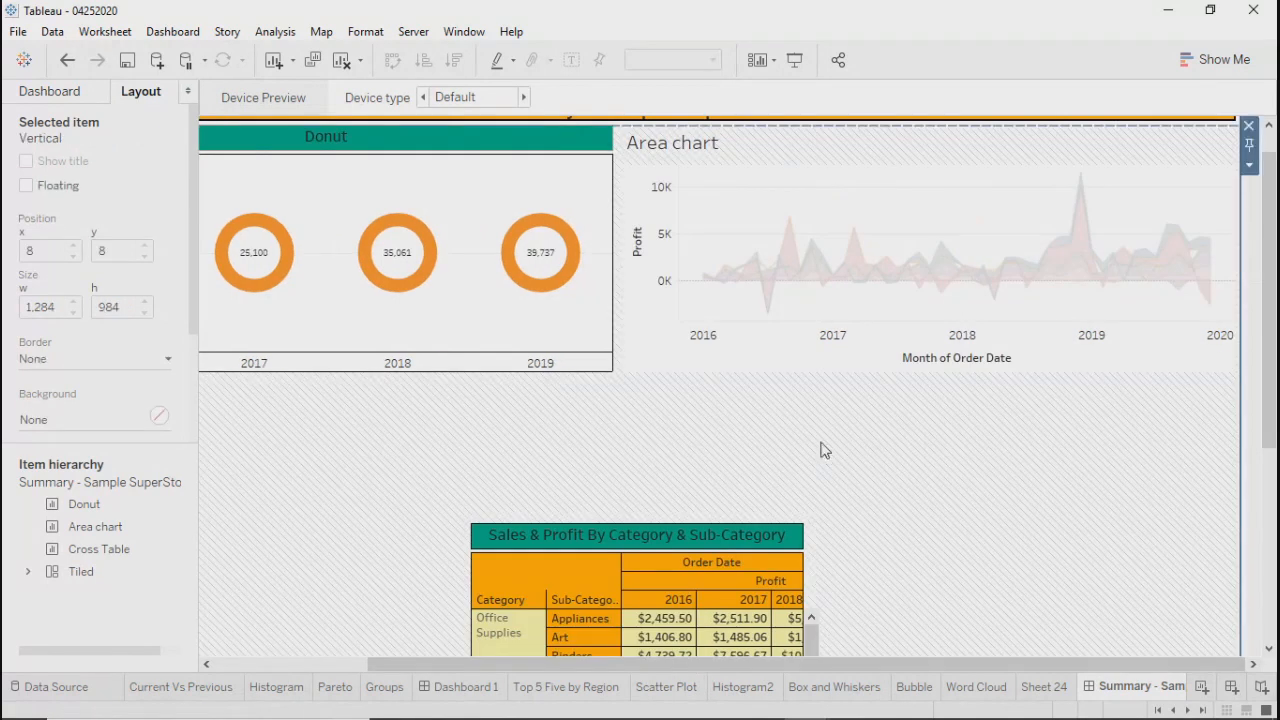
Move the floating Cross Table directly below the Donut sheet, align their left edges, and enlarge it to nearly the Donut's width
left_click(554, 544)
left_click_drag(653, 514, 415, 410)
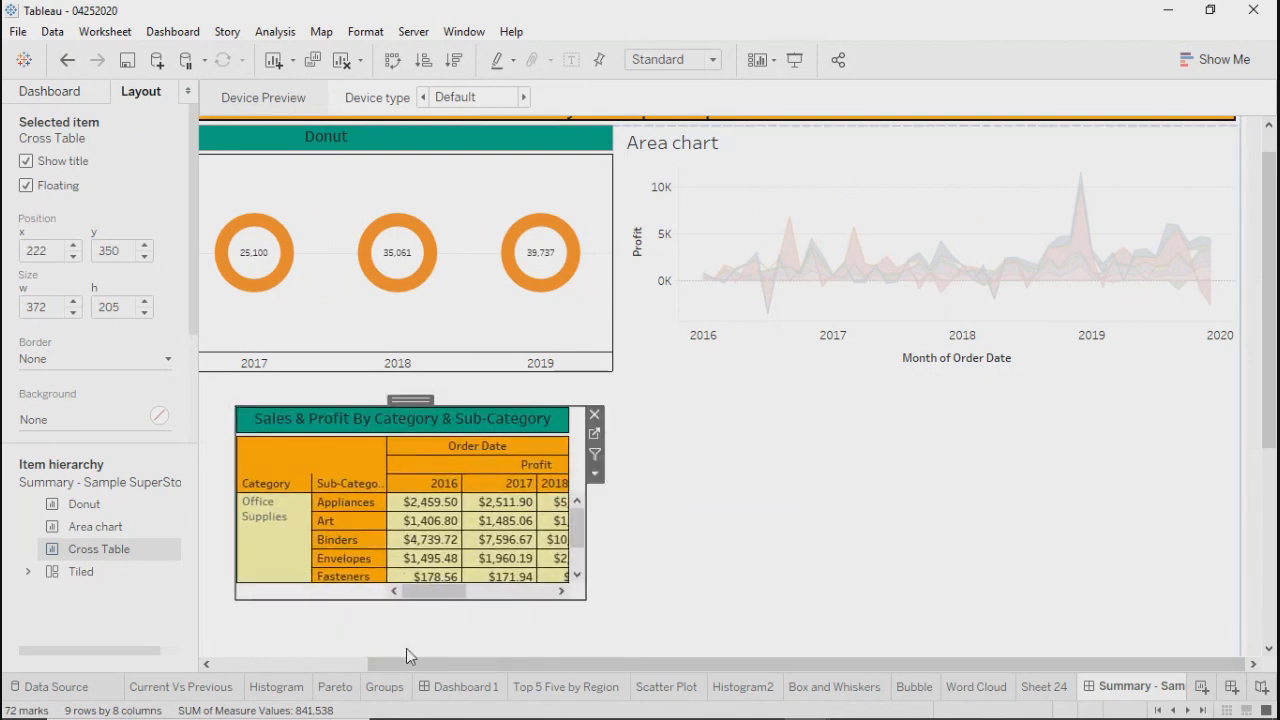
left_click_drag(404, 660, 229, 658)
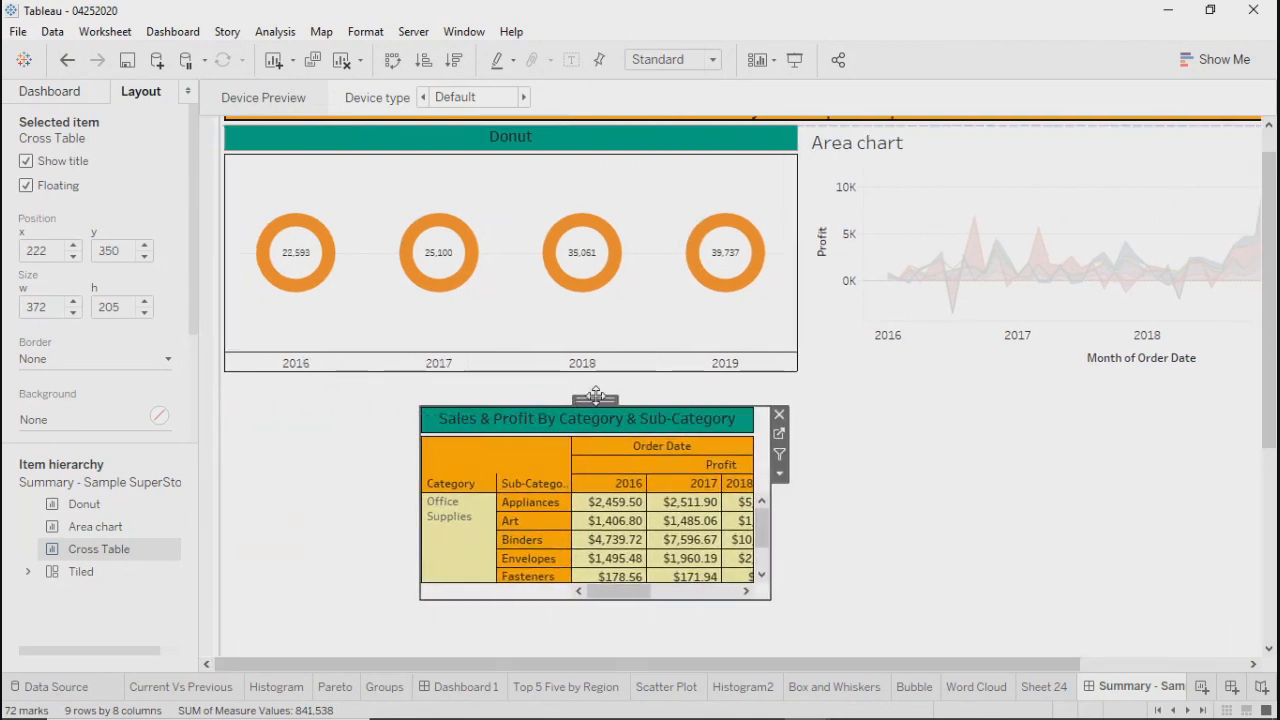
left_click_drag(595, 400, 399, 380)
left_click_drag(596, 574, 798, 648)
left_click(890, 541)
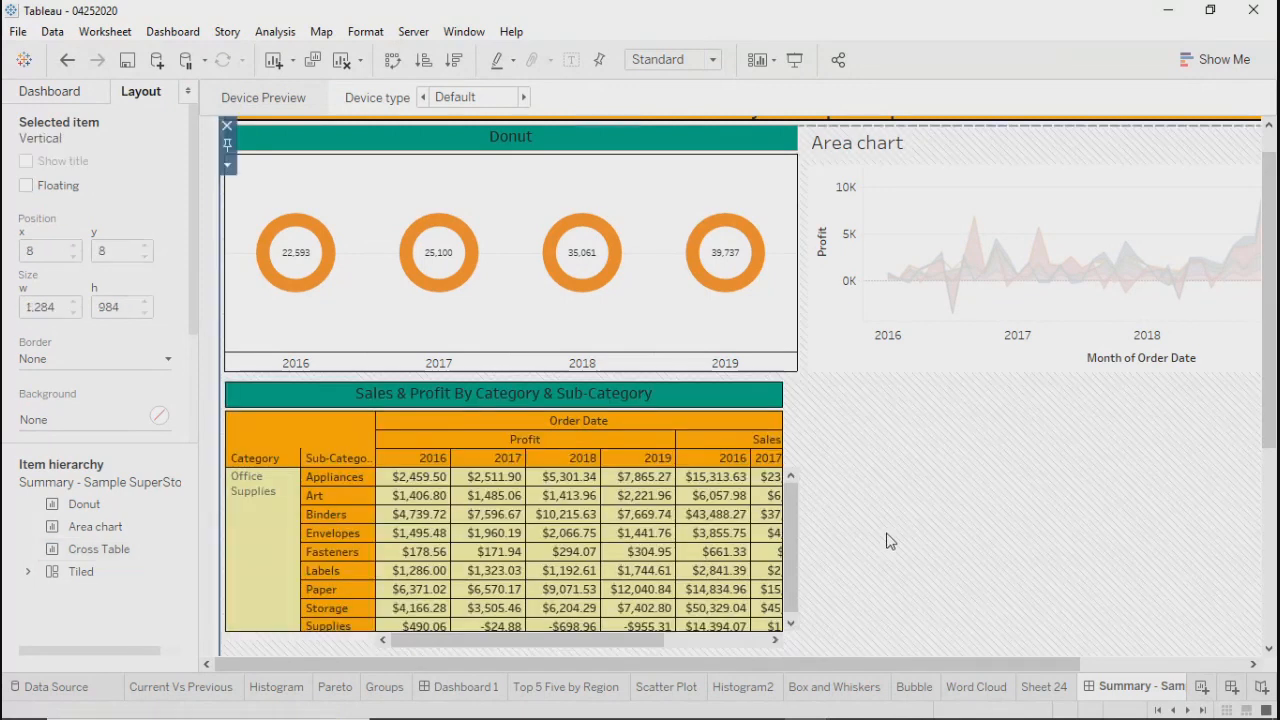
left_click_drag(796, 496, 798, 500)
Remove the Category filter from the Area chart and Dynamic Measure worksheets
left_click(966, 150)
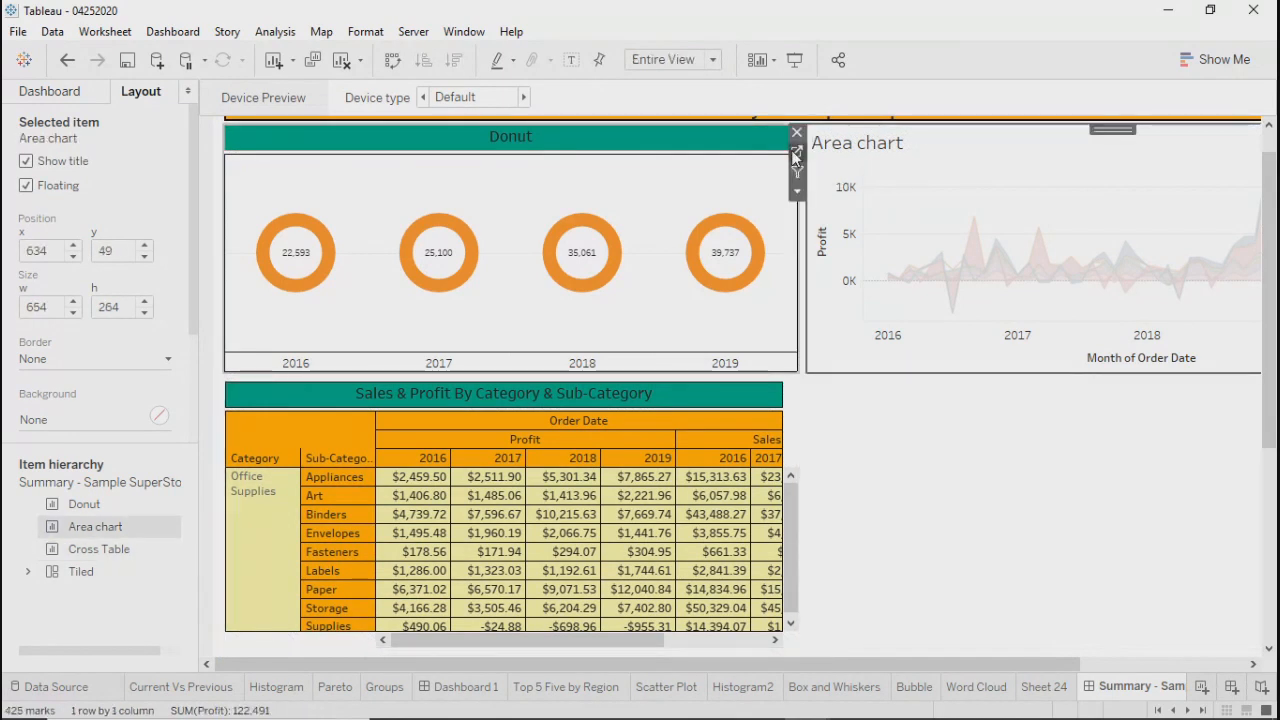
left_click(796, 154)
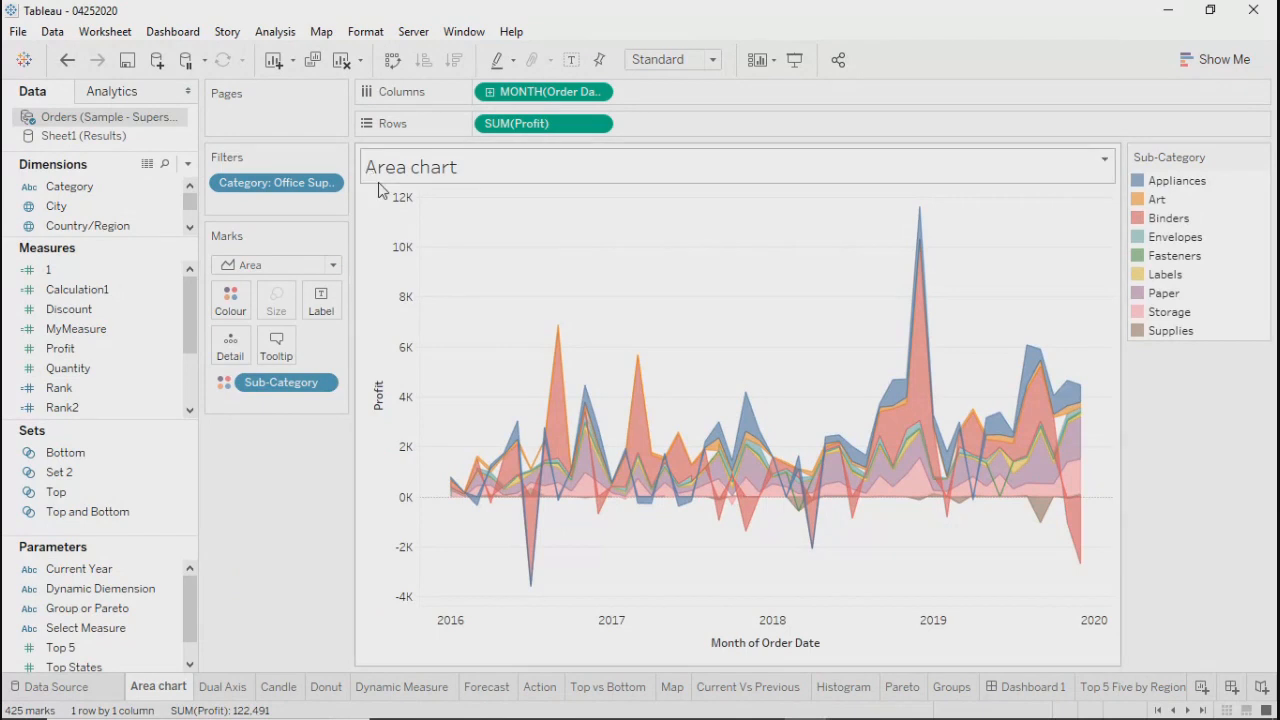
left_click(328, 184)
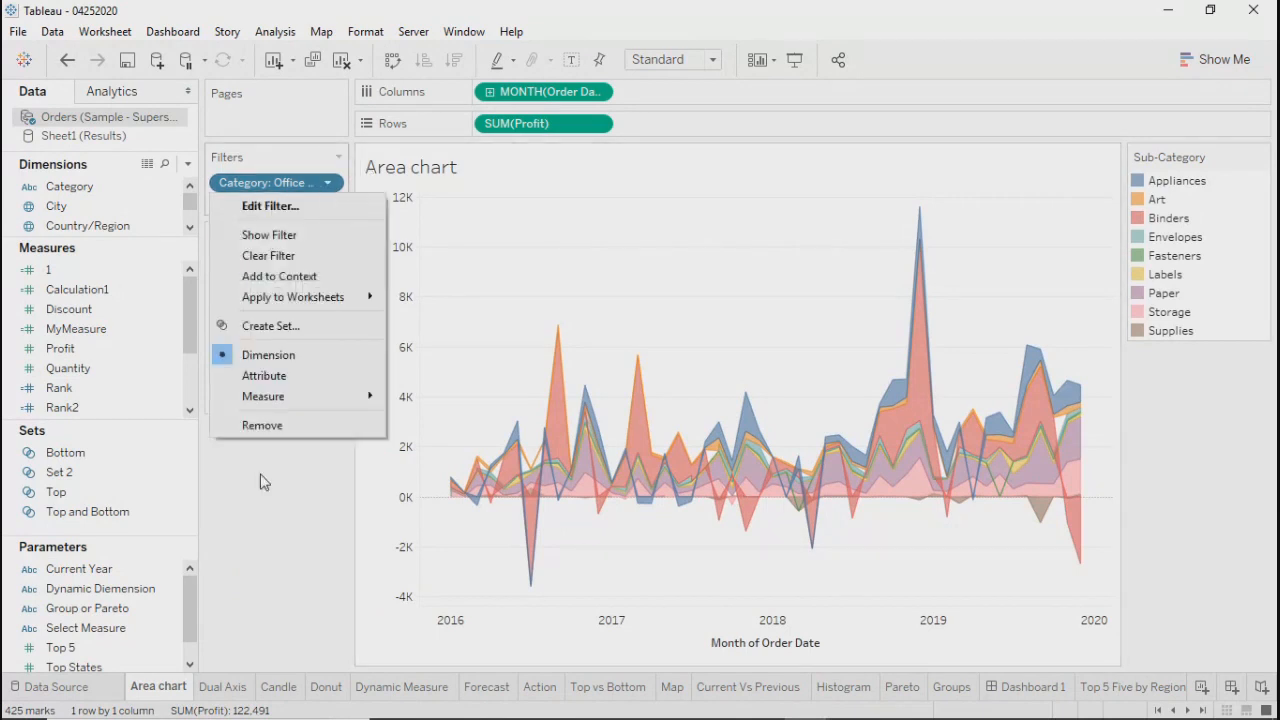
left_click(256, 427)
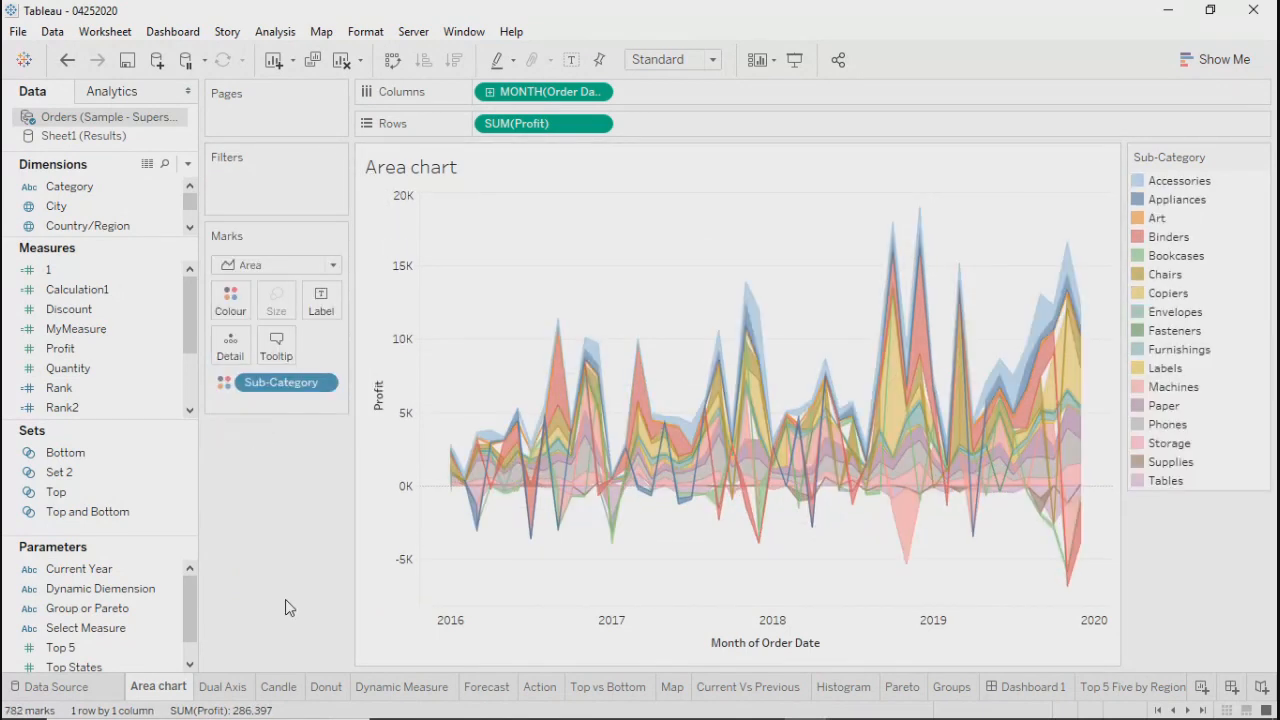
left_click(380, 692)
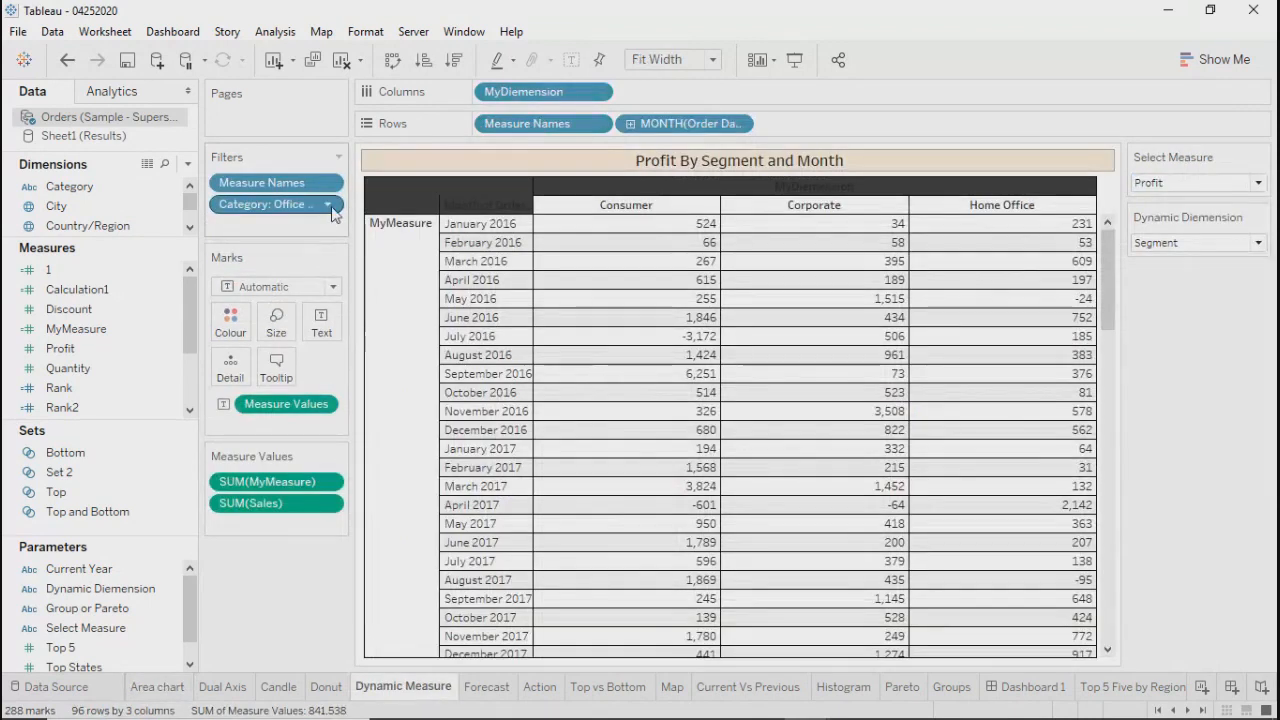
left_click(328, 204)
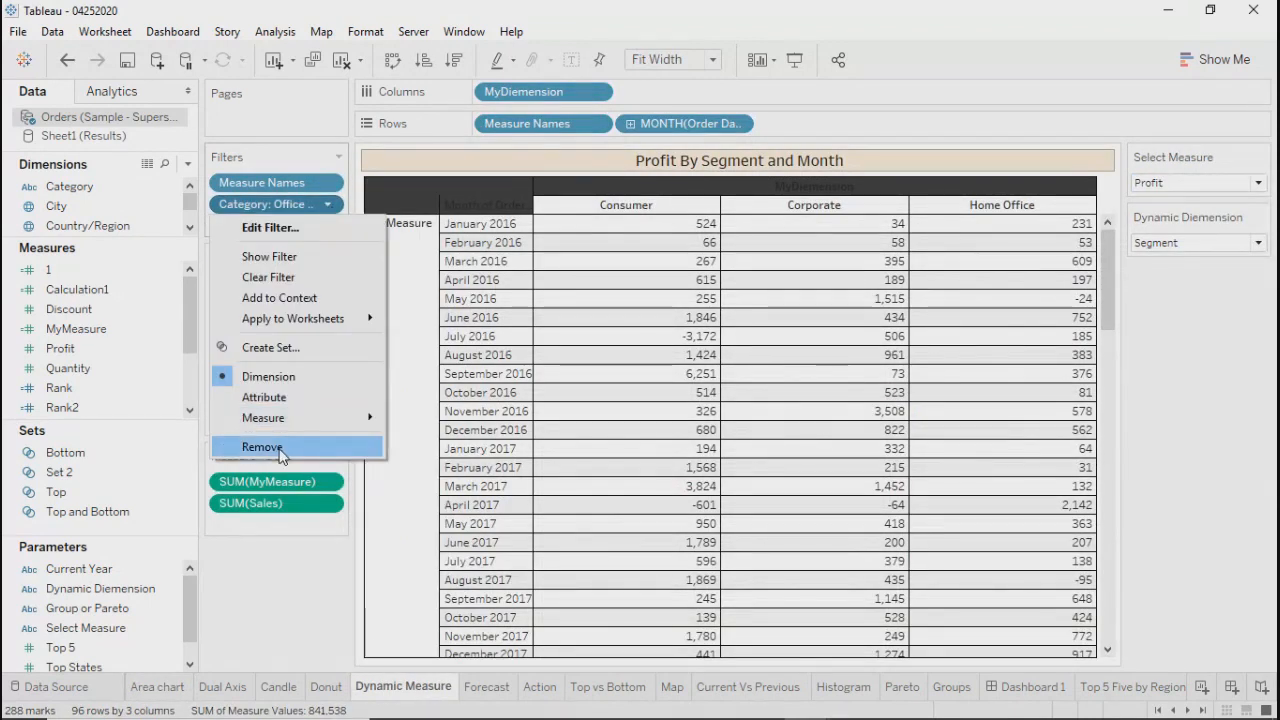
left_click(285, 447)
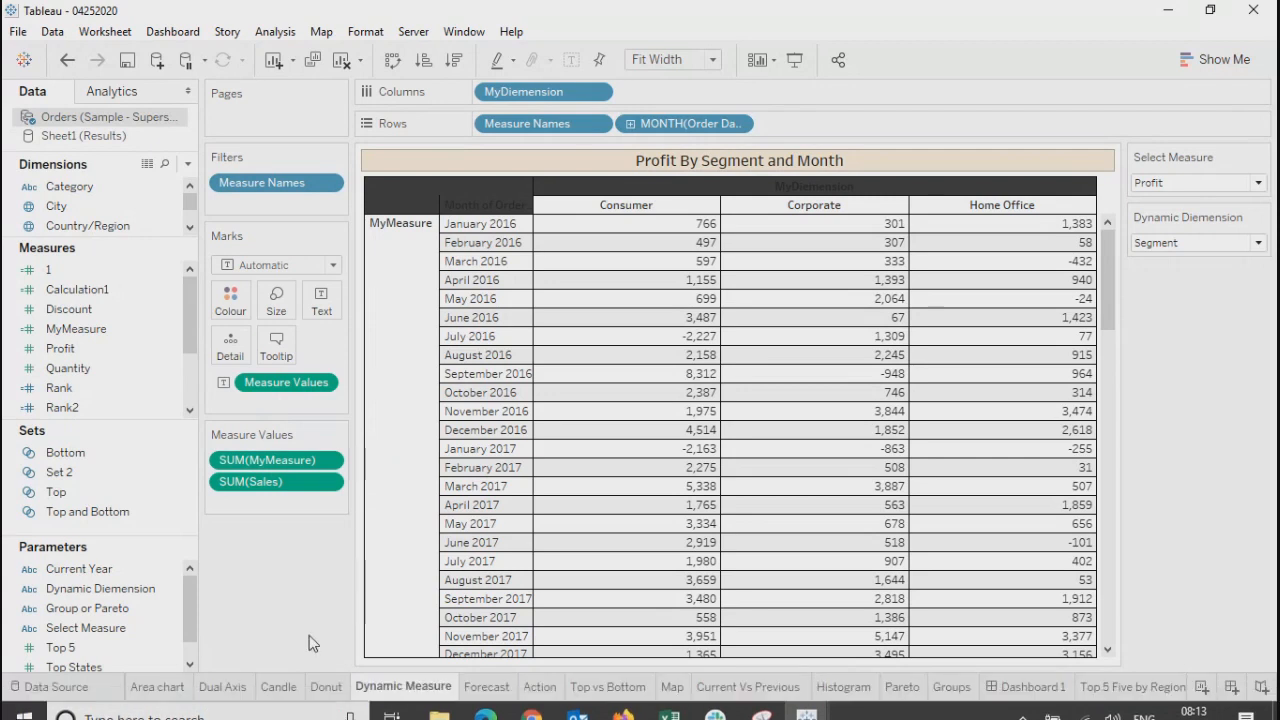
Remove the Category filter from the Donut and Candle worksheets
left_click(323, 687)
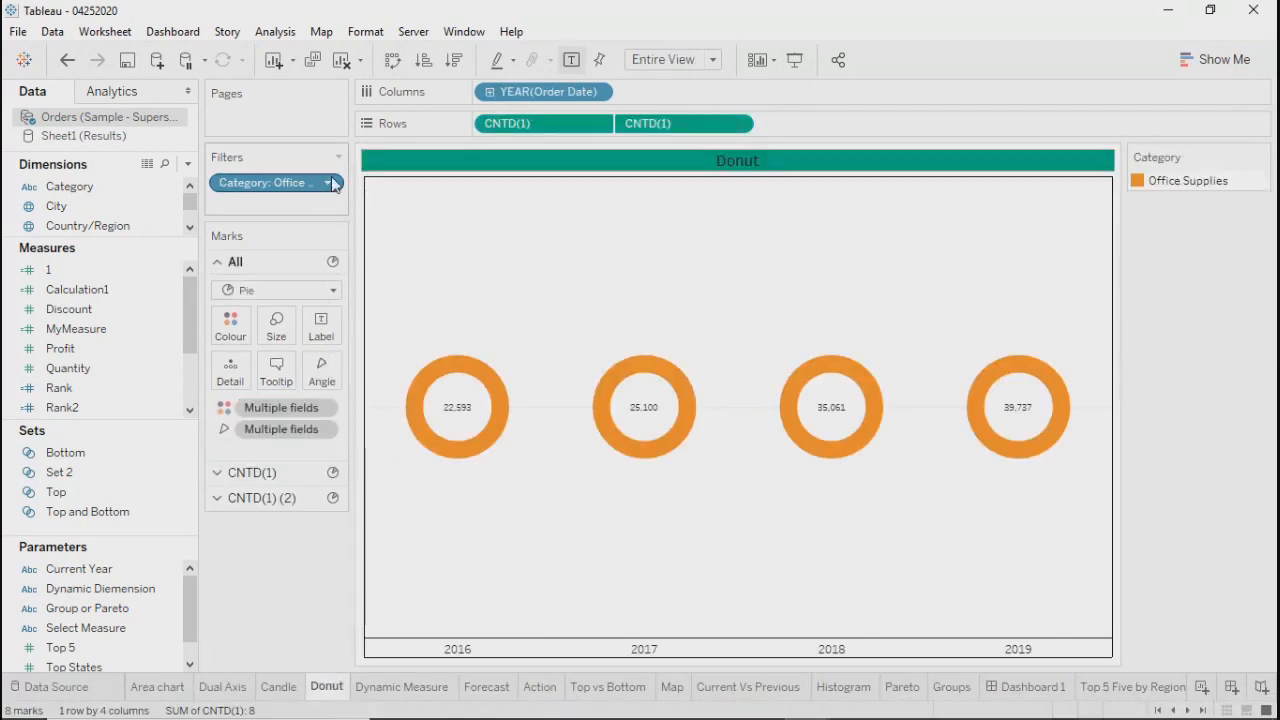
left_click(331, 184)
left_click(261, 478)
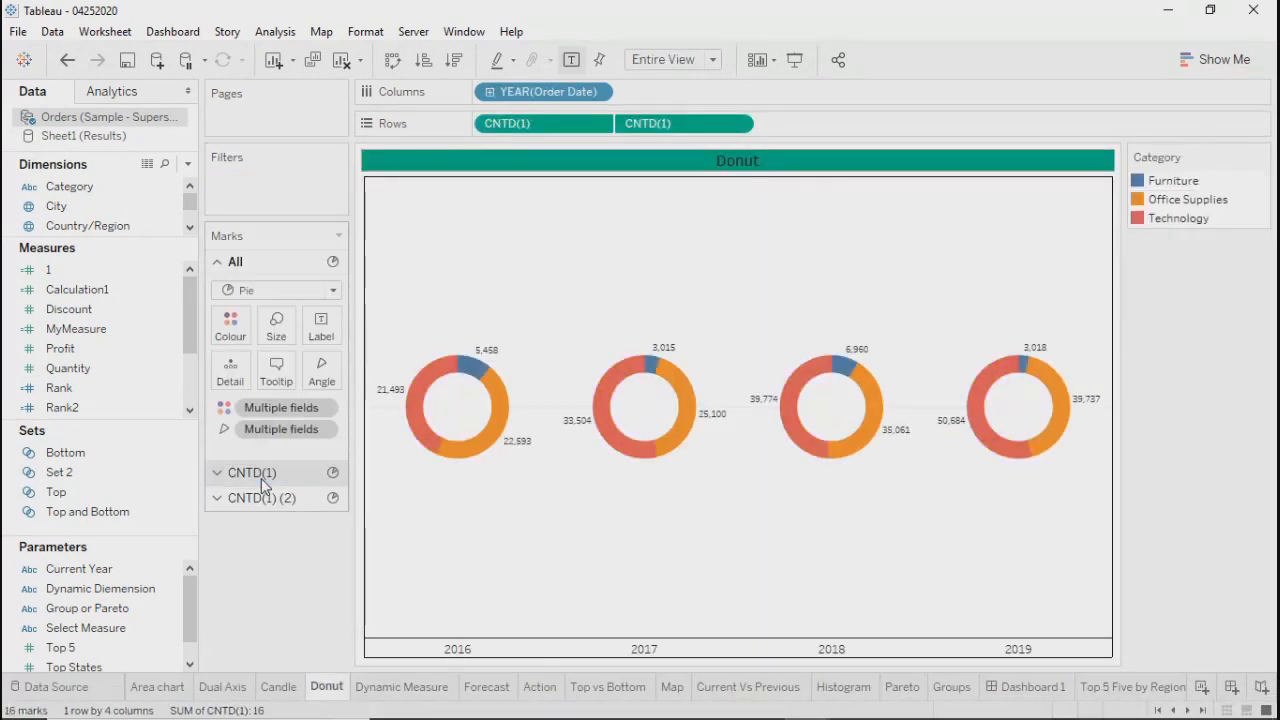
left_click(279, 688)
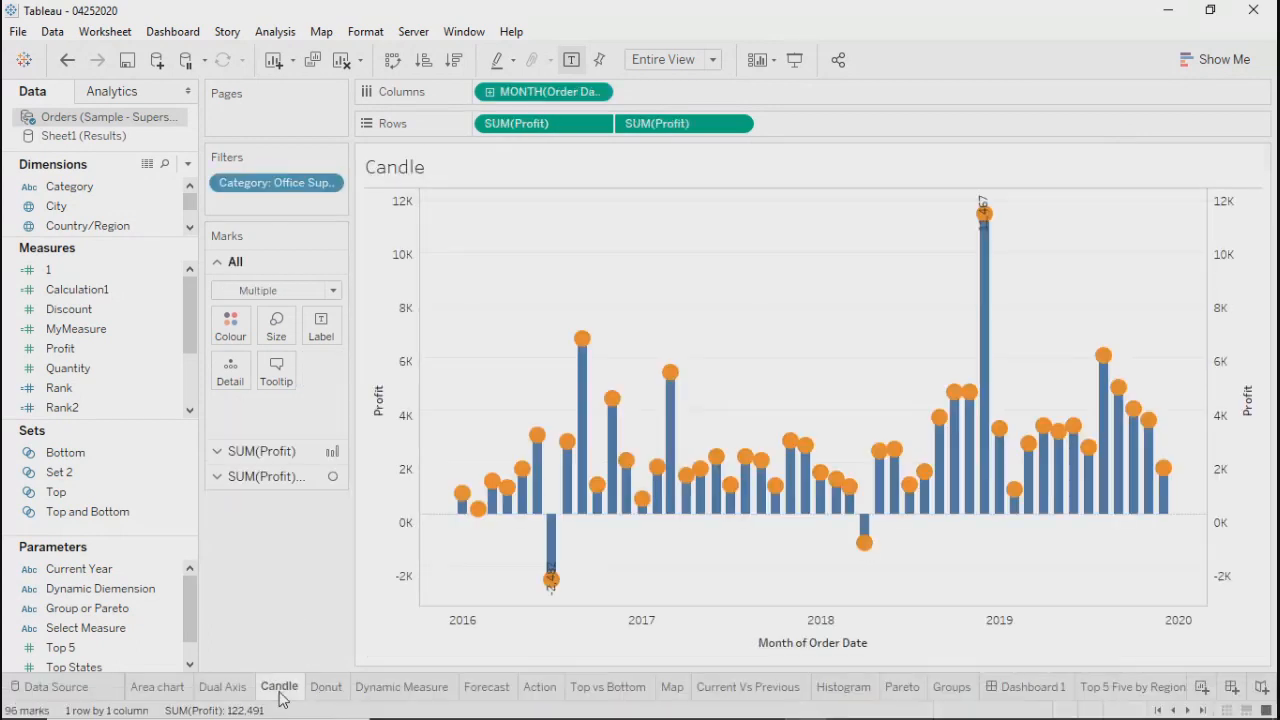
left_click(329, 185)
left_click(256, 427)
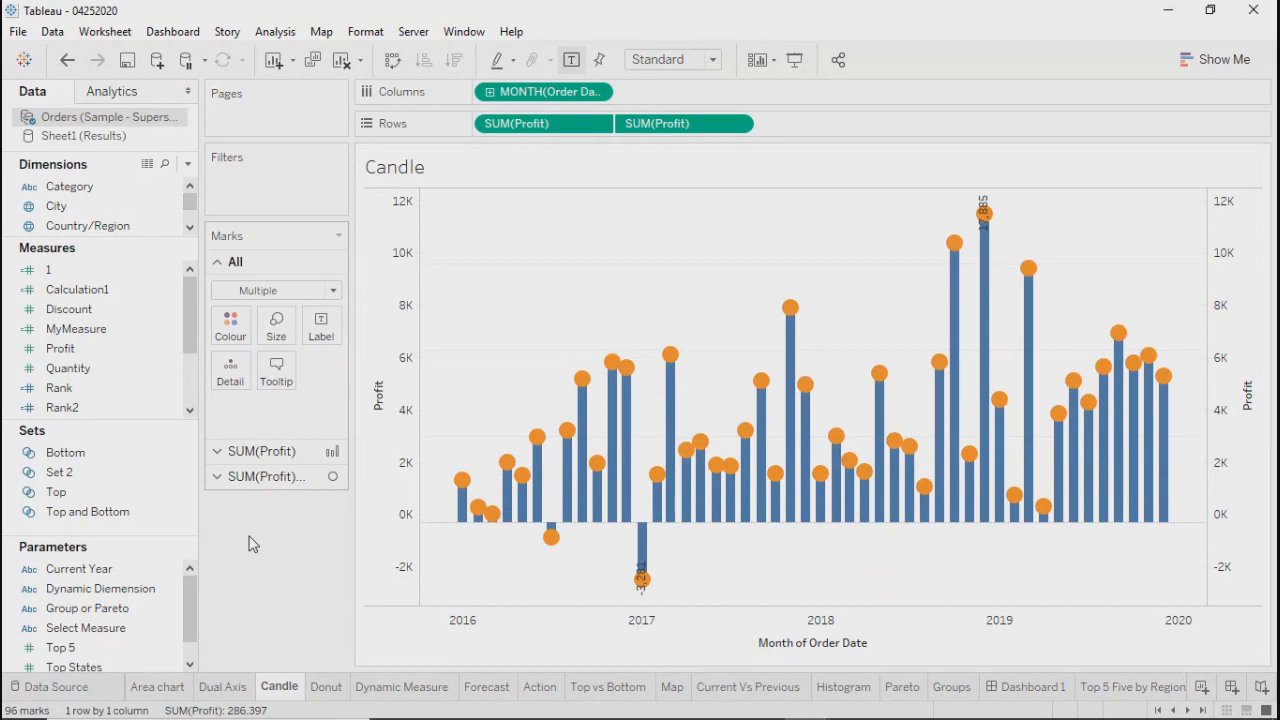
Remove the Category filter from the Dual Axis worksheet
left_click(223, 688)
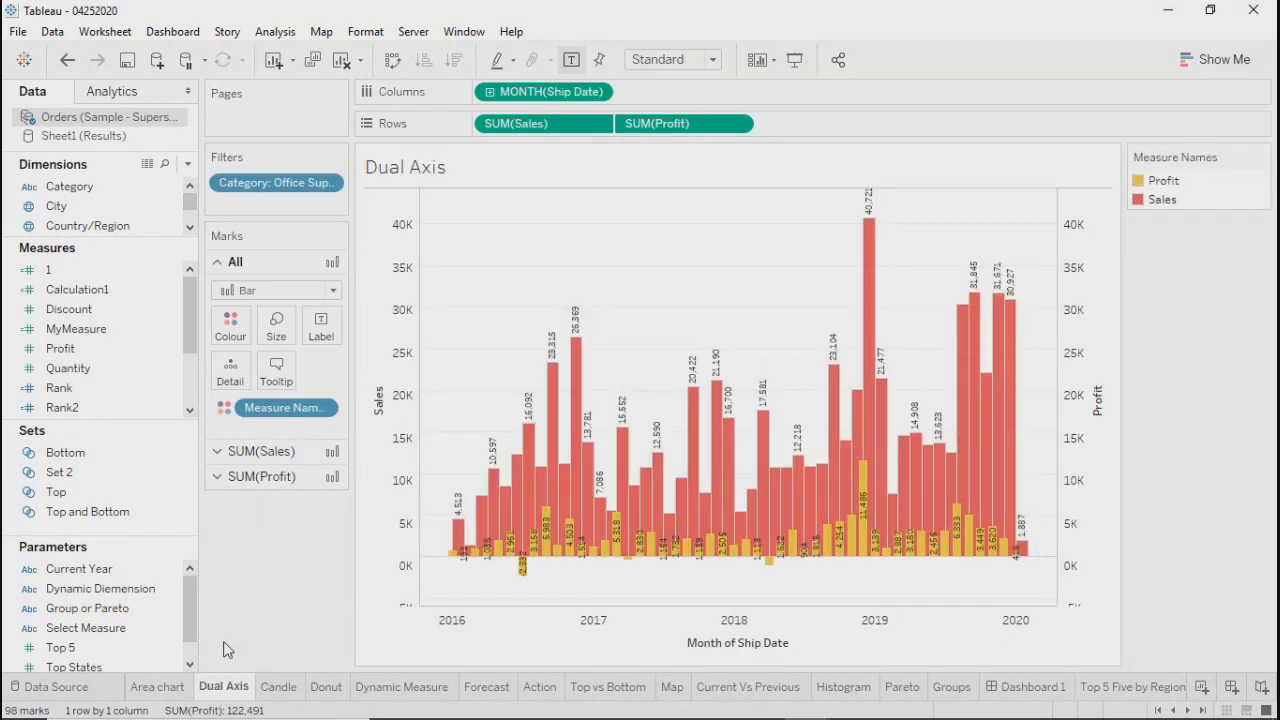
left_click(327, 186)
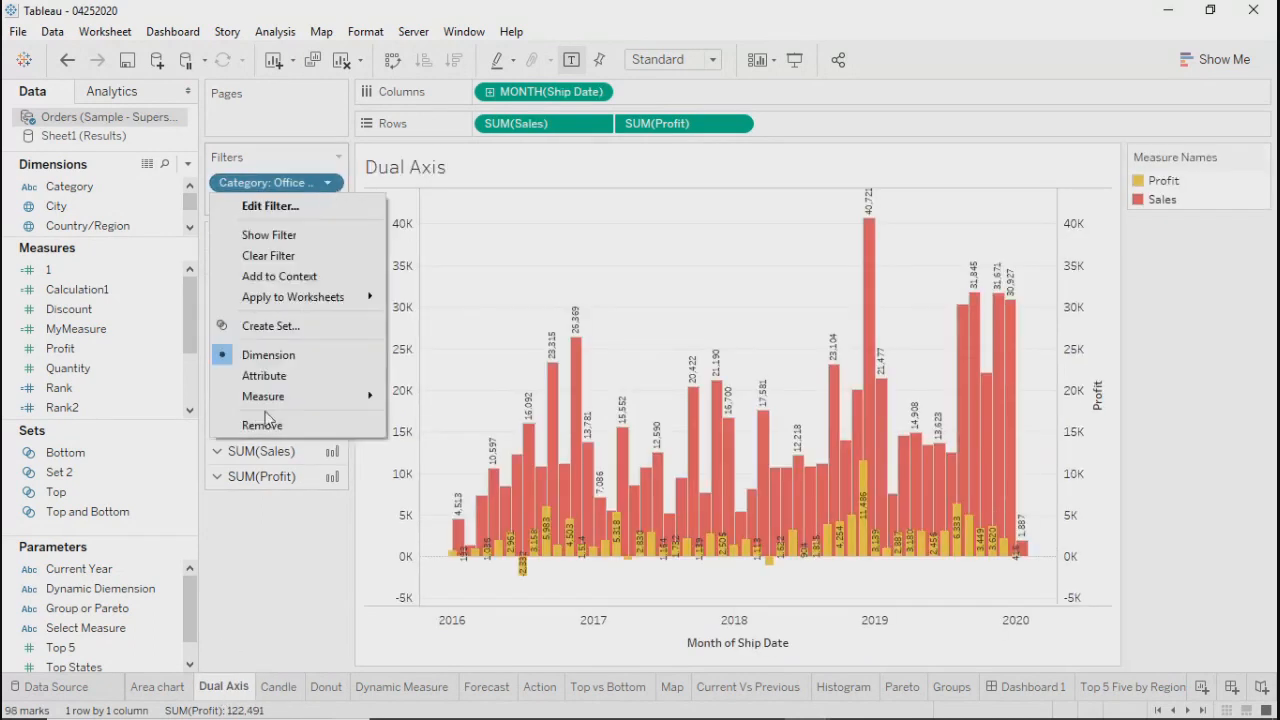
left_click(258, 426)
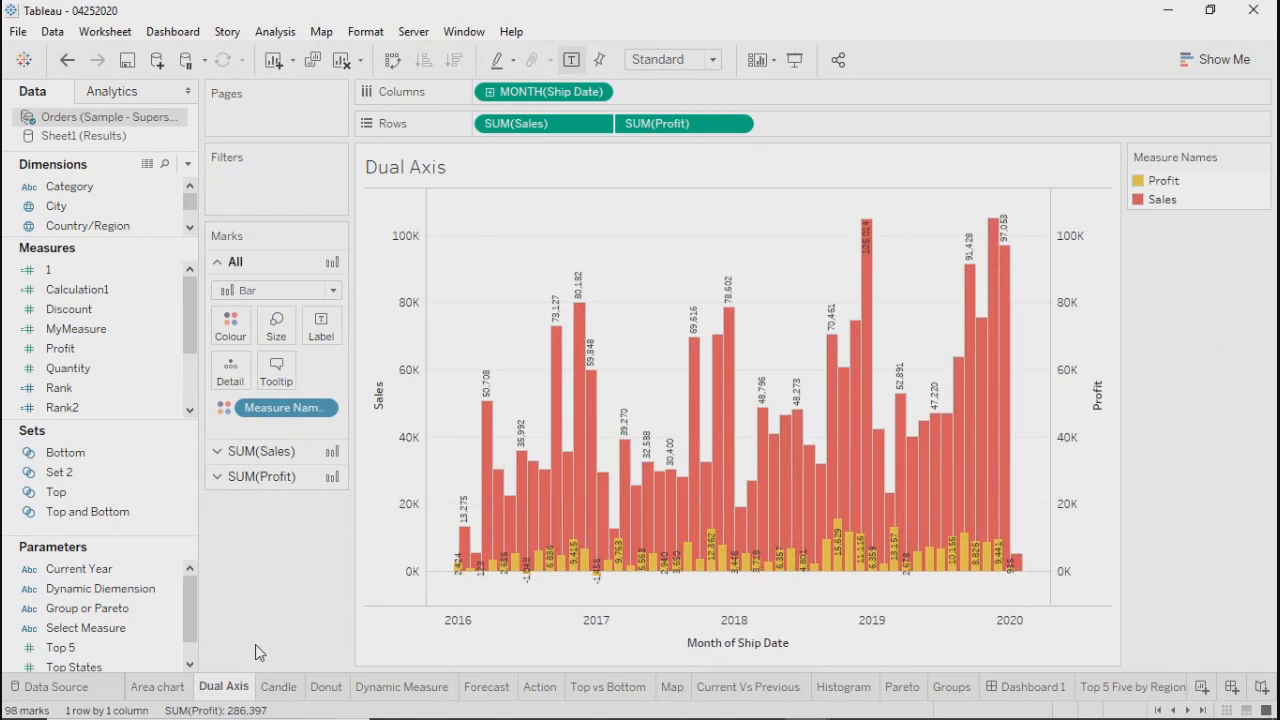
Check the worksheets from Area chart through Forecast for leftover Category filters and remove the one on Forecast
left_click(158, 688)
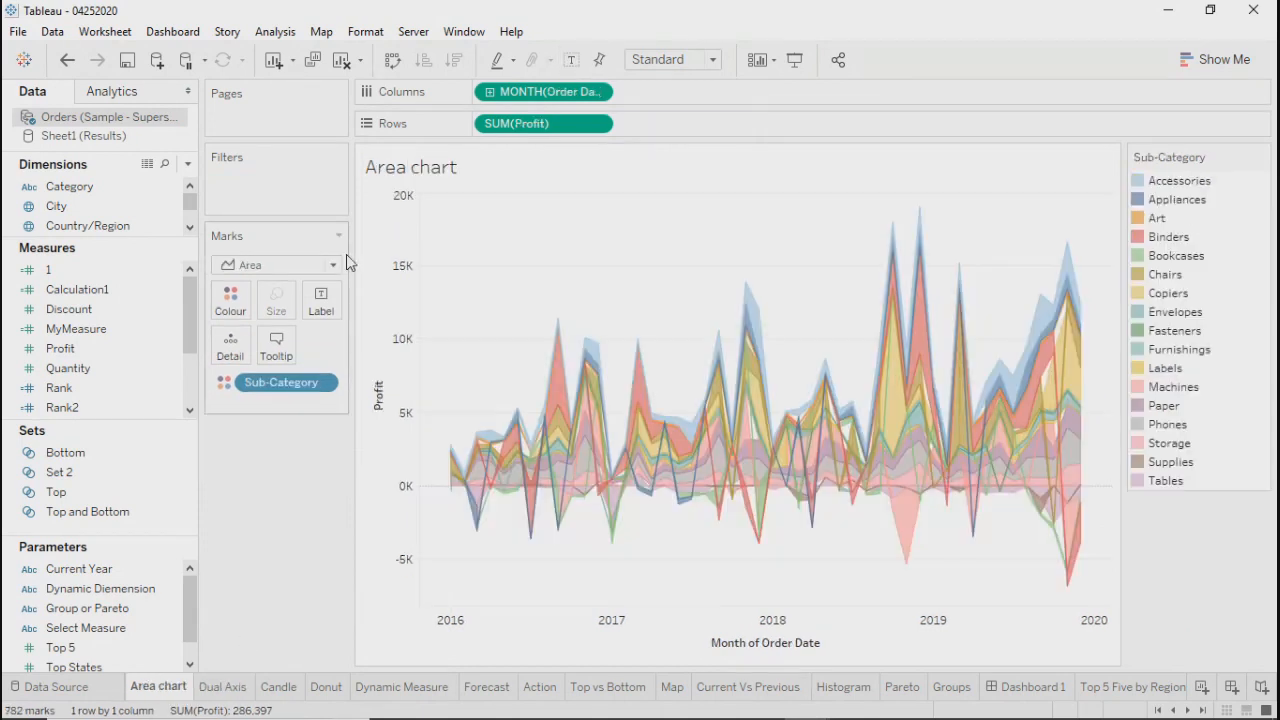
left_click(233, 686)
left_click(293, 692)
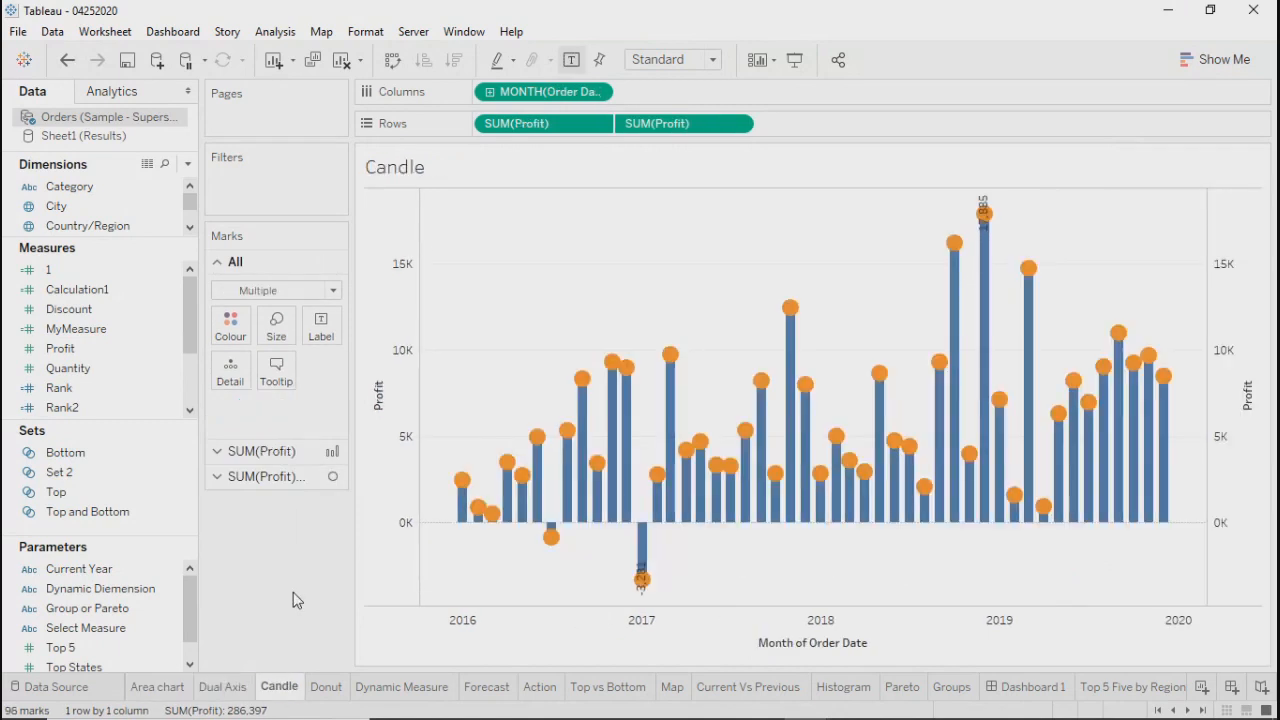
left_click(328, 690)
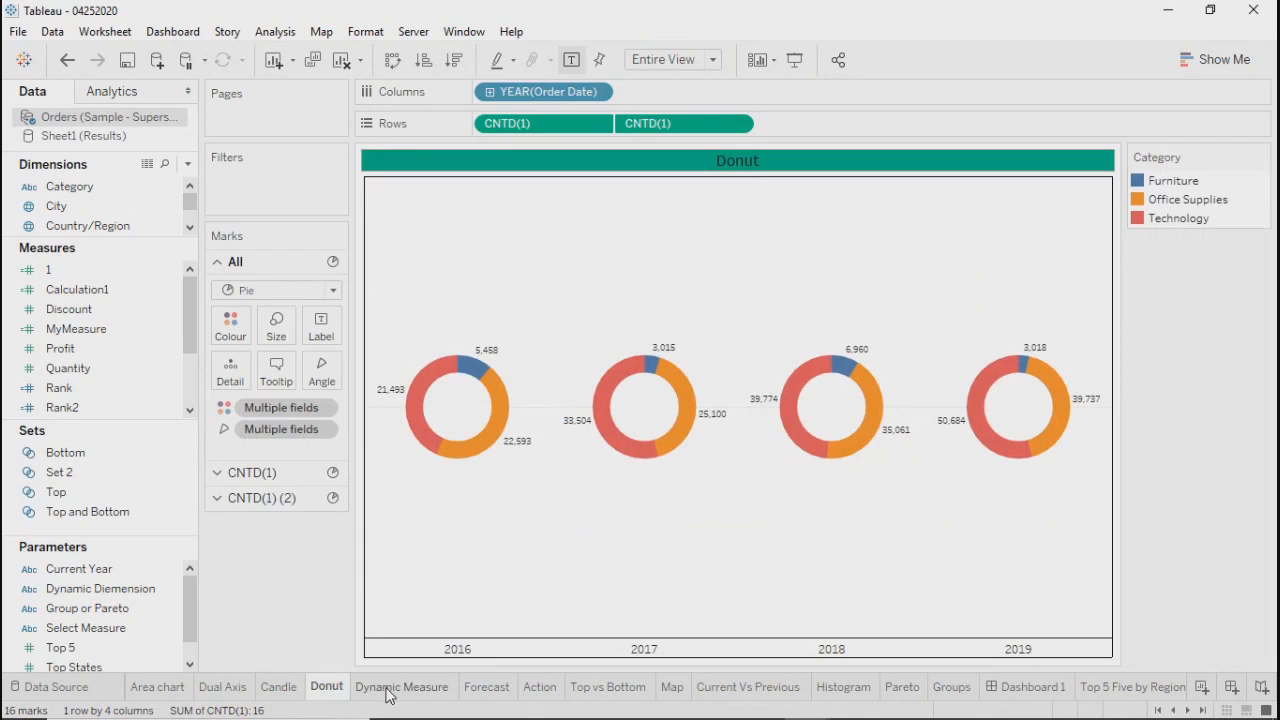
left_click(394, 690)
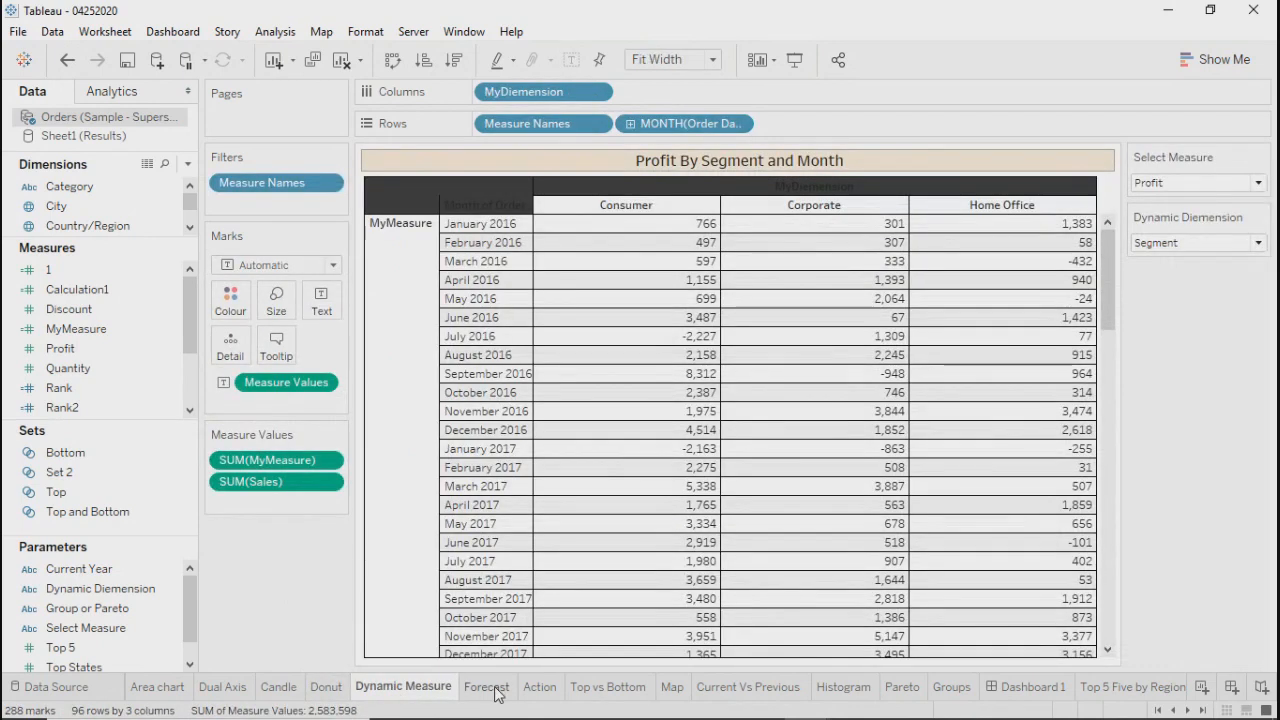
left_click(487, 688)
mouse_move(548, 690)
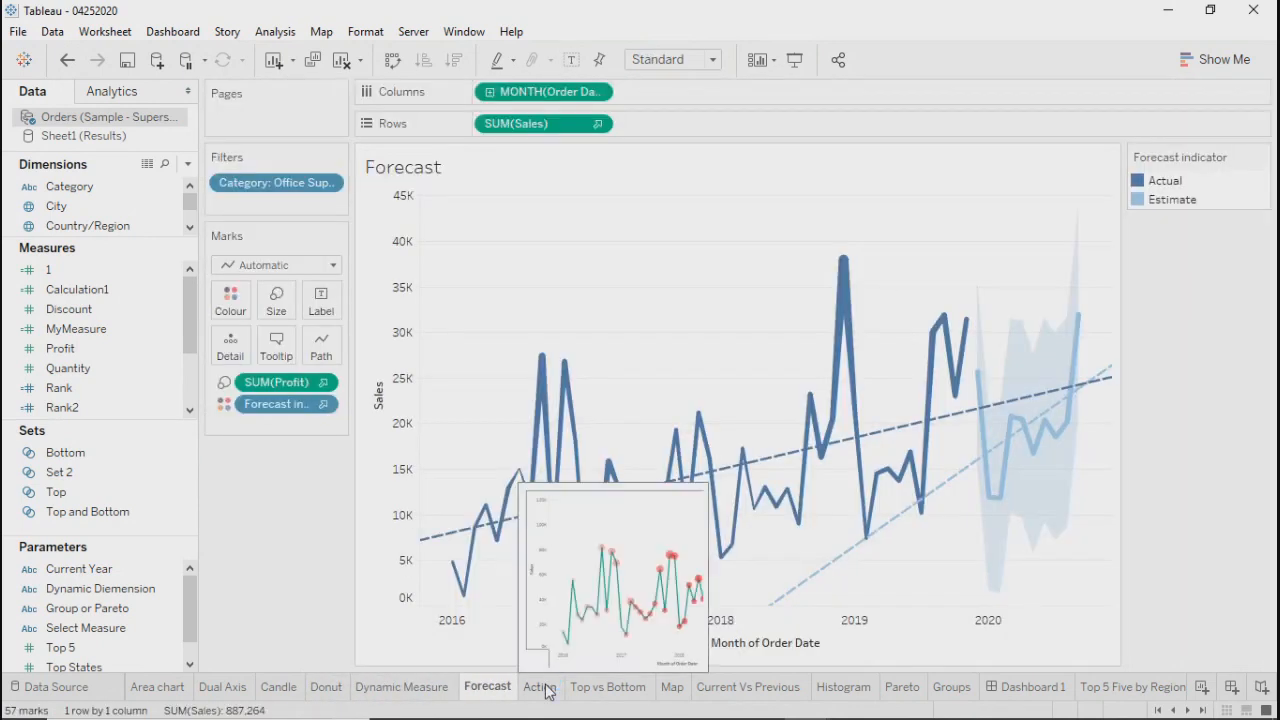
left_click(327, 183)
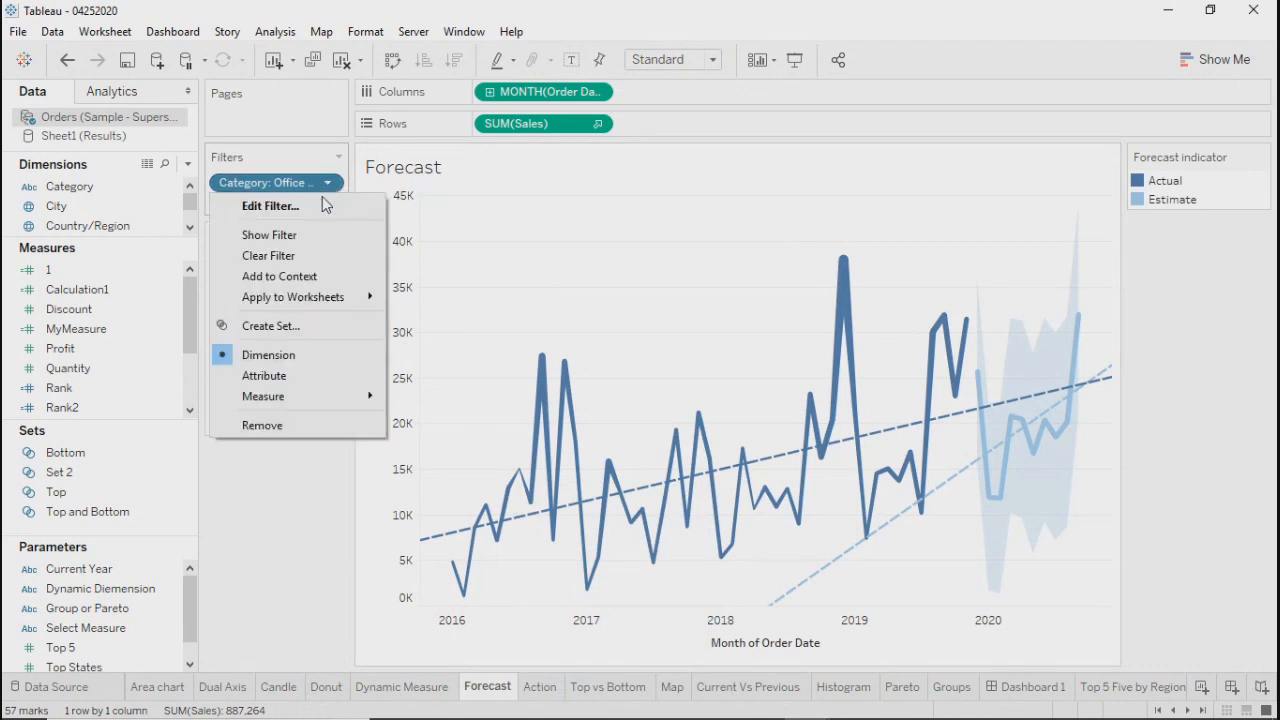
left_click(262, 425)
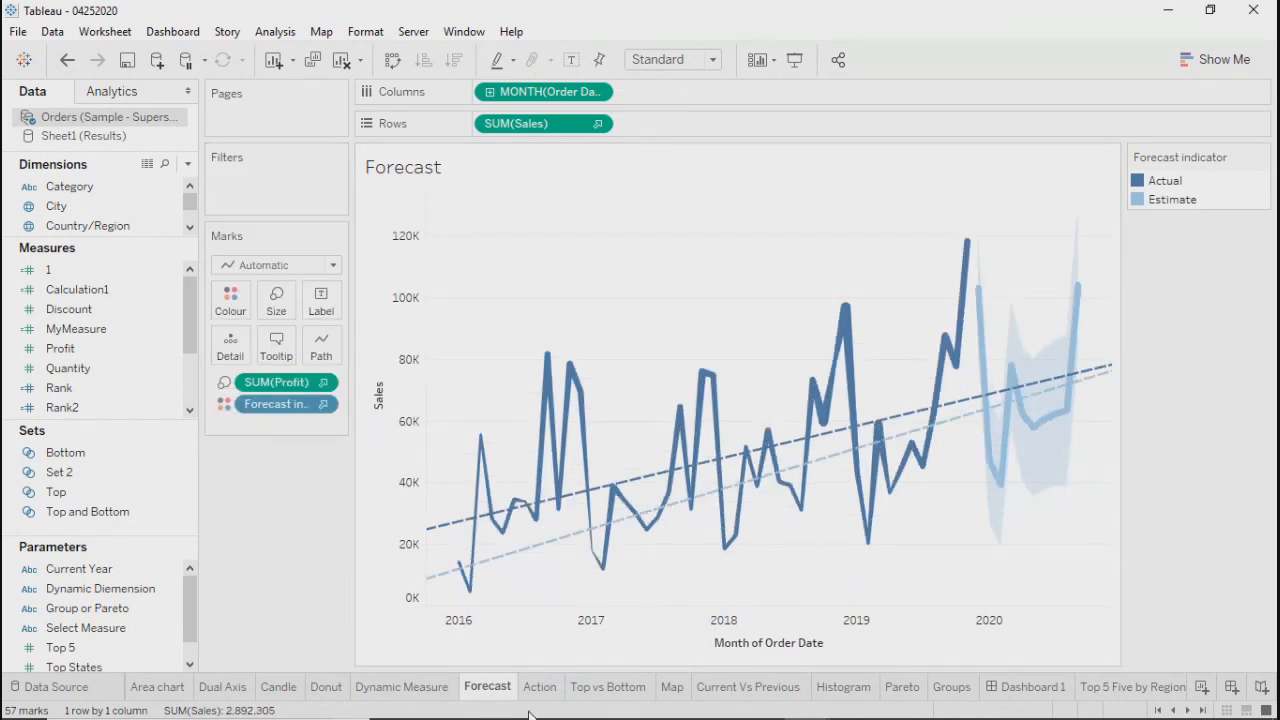
Return to the Summary - Sample SuperStore dashboard and select its Area chart
left_click(742, 690)
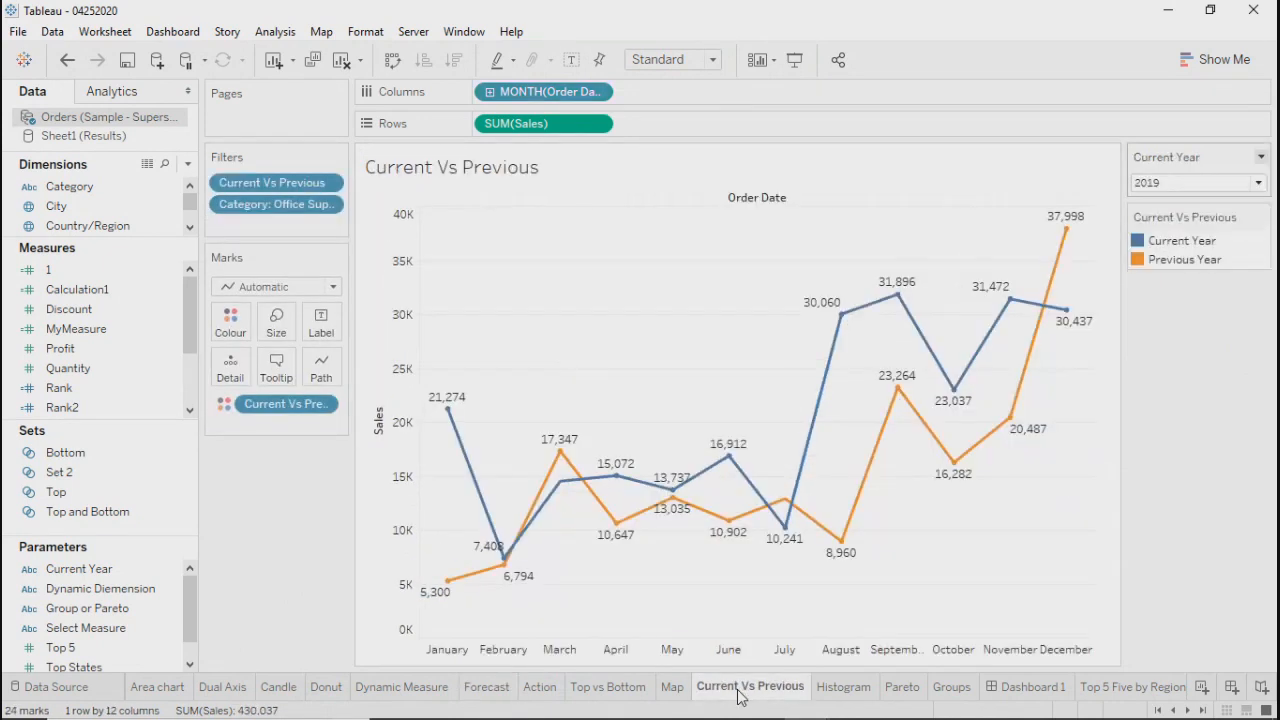
left_click(843, 688)
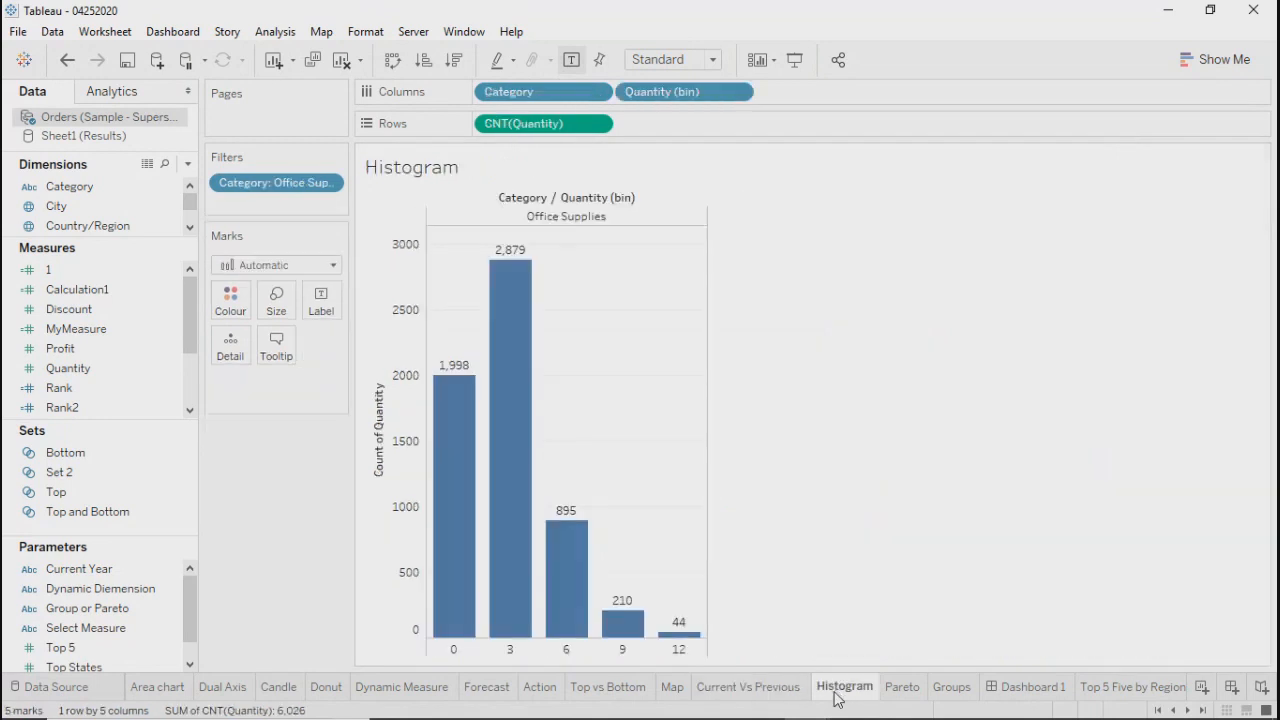
left_click(1014, 694)
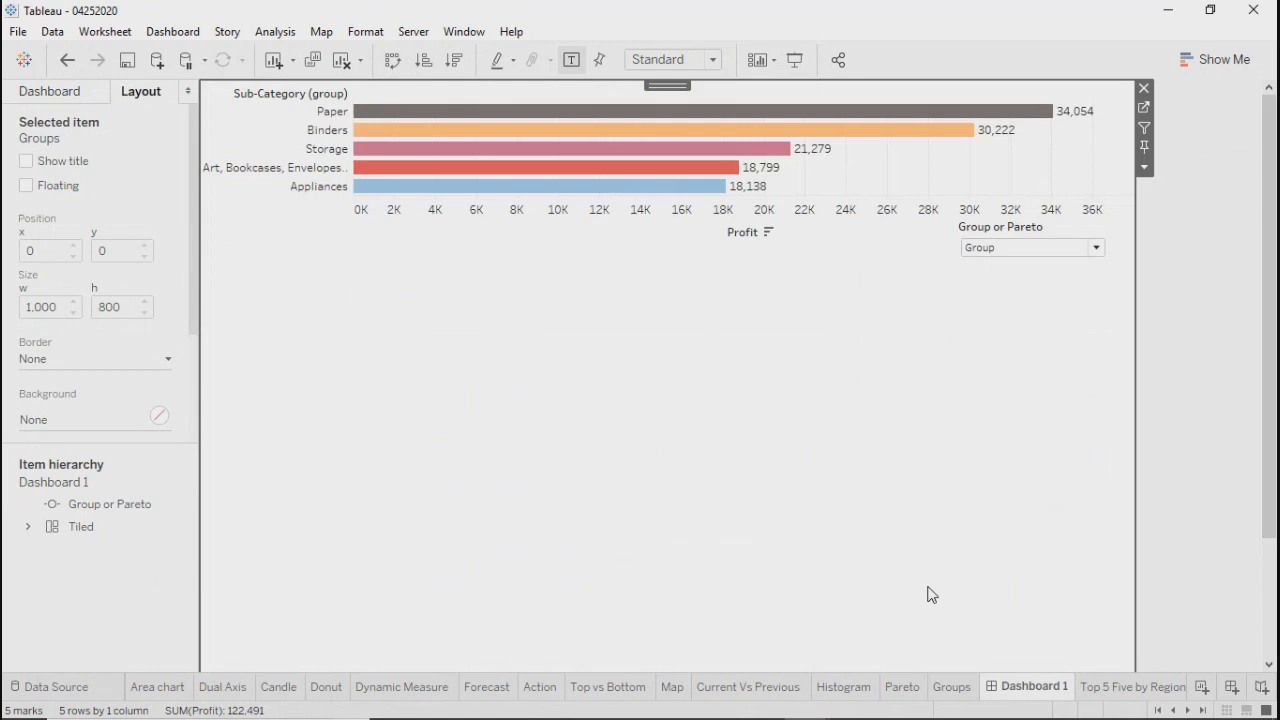
left_click(1203, 710)
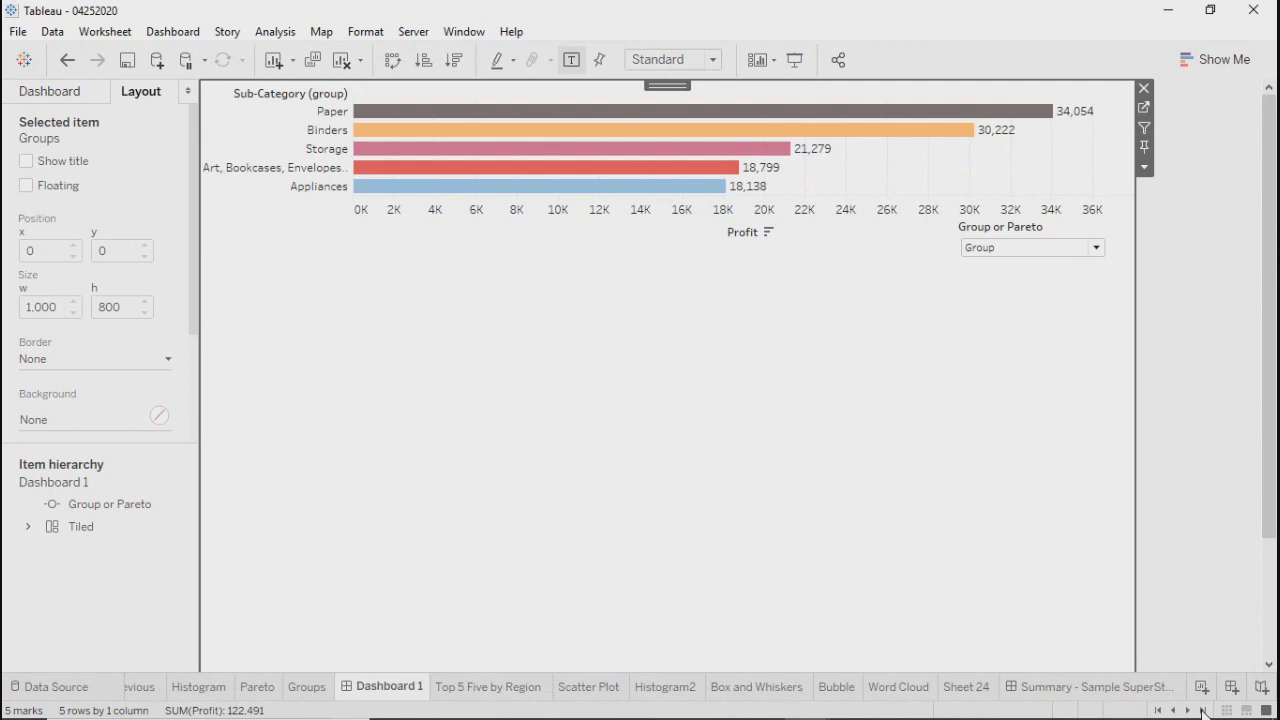
left_click(1081, 695)
left_click(928, 188)
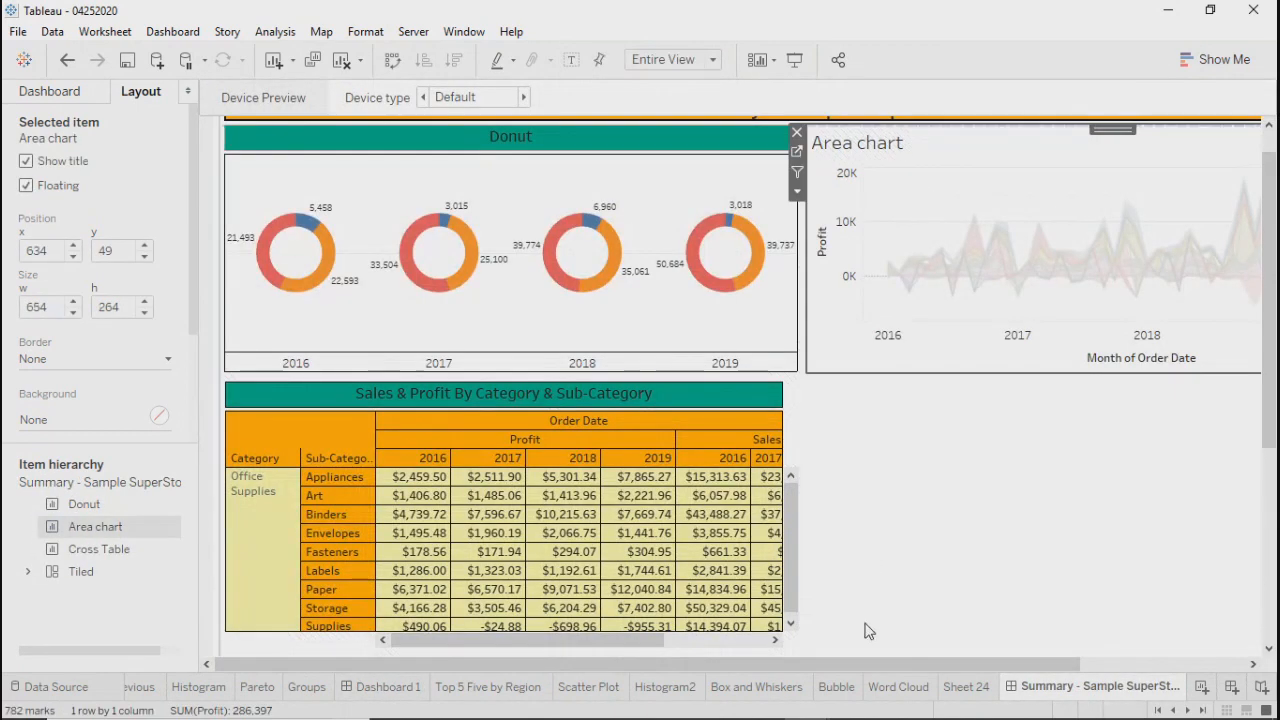
left_click_drag(926, 664, 1080, 668)
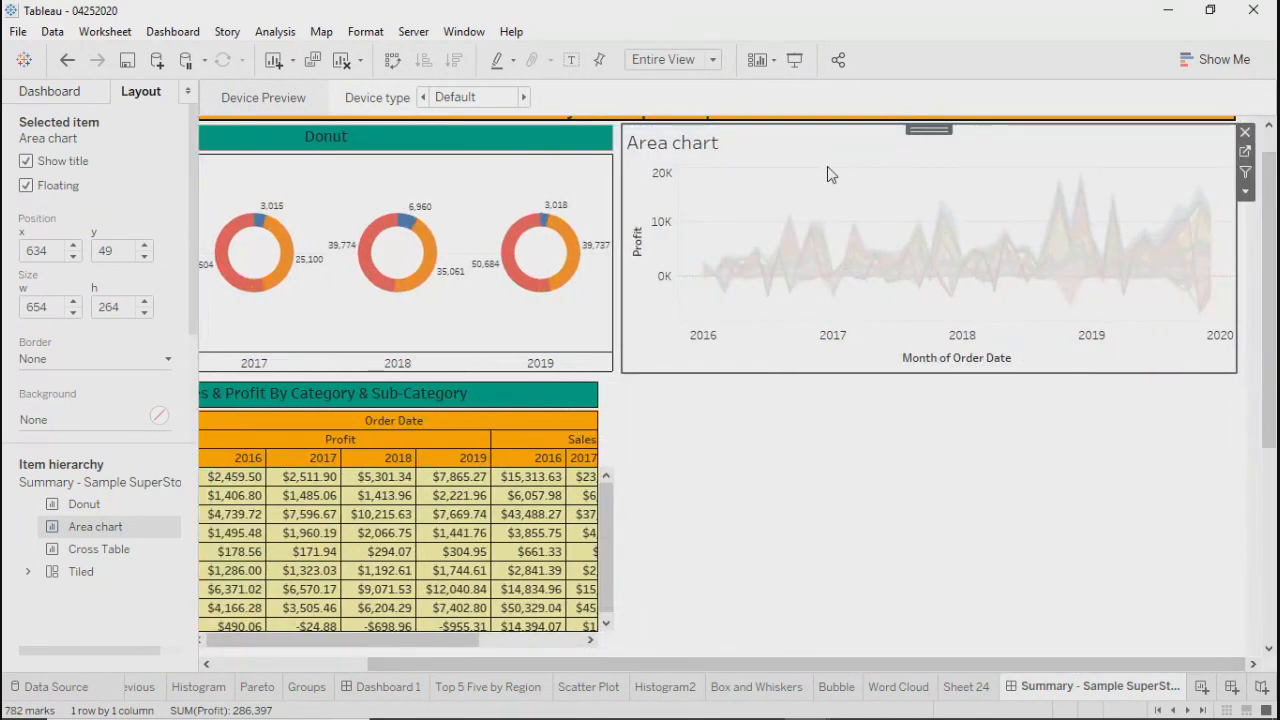
Inspect the details of individual marks in the dashboard's Area chart
double_click(920, 150)
left_click(967, 263)
left_click(853, 268)
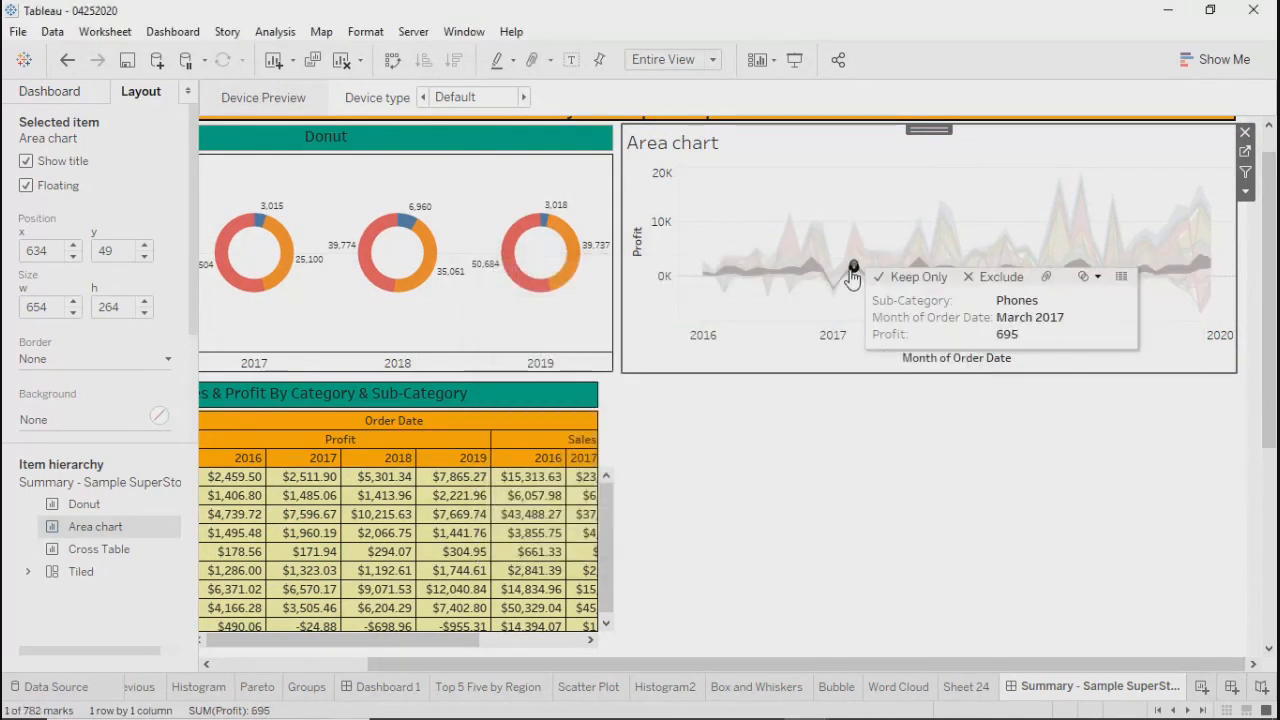
left_click(802, 257)
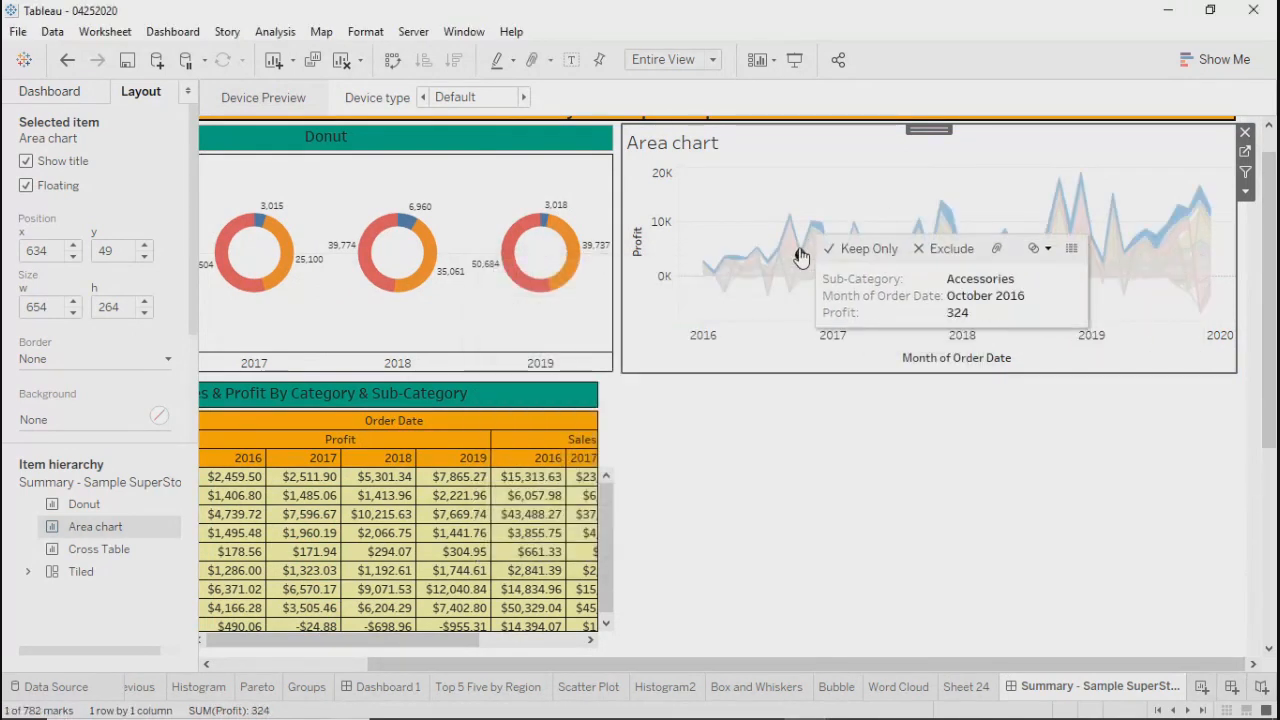
left_click(800, 341)
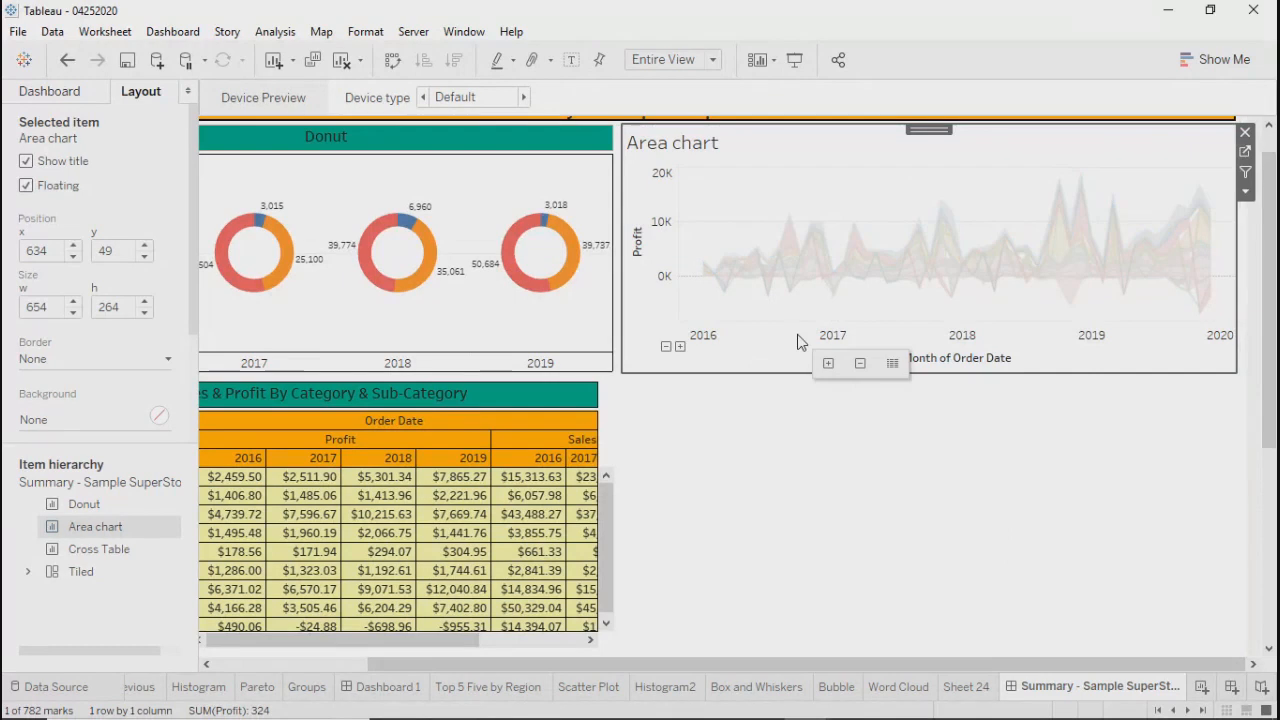
Hide the titles of the Area chart and the Donut sheet on the dashboard
right_click(666, 147)
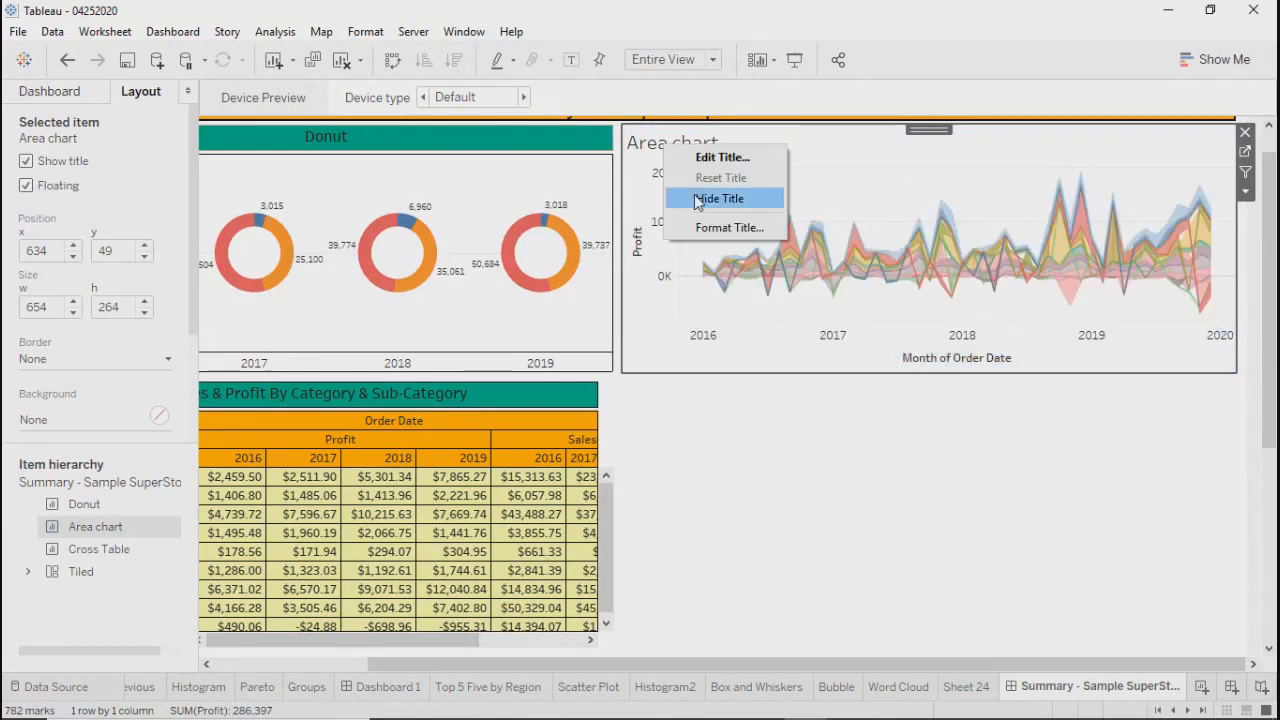
left_click(718, 199)
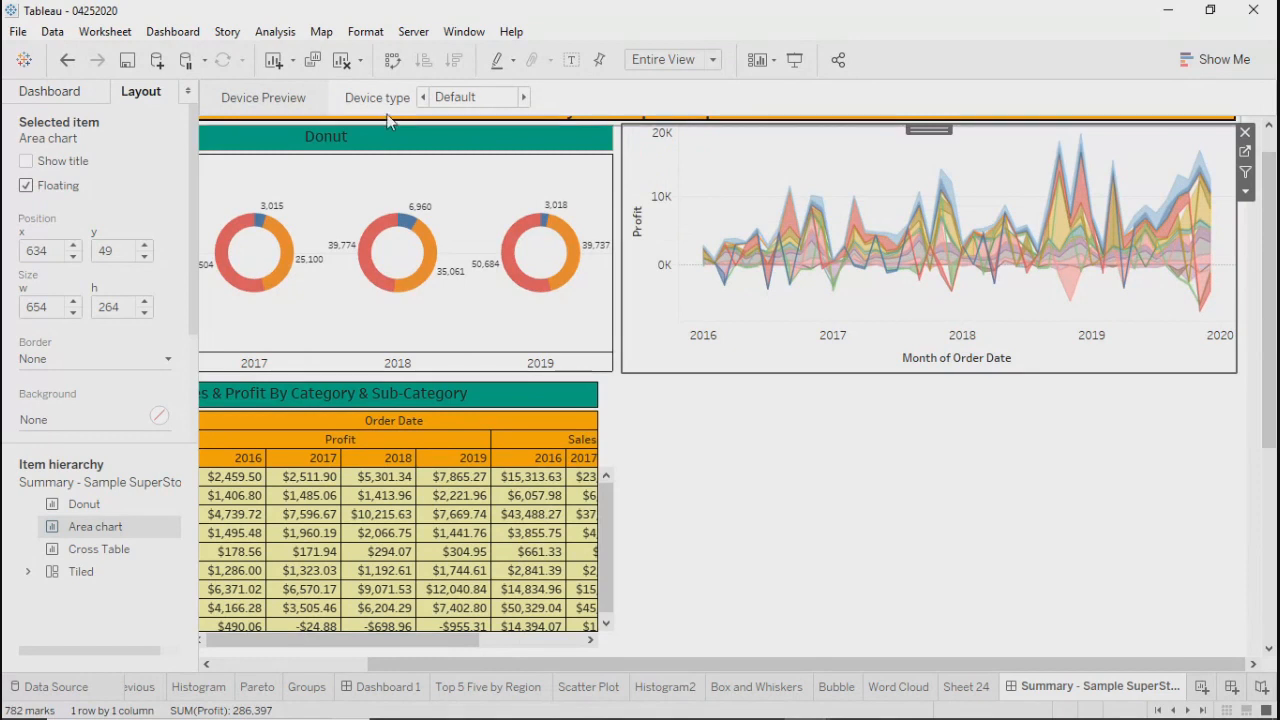
right_click(381, 147)
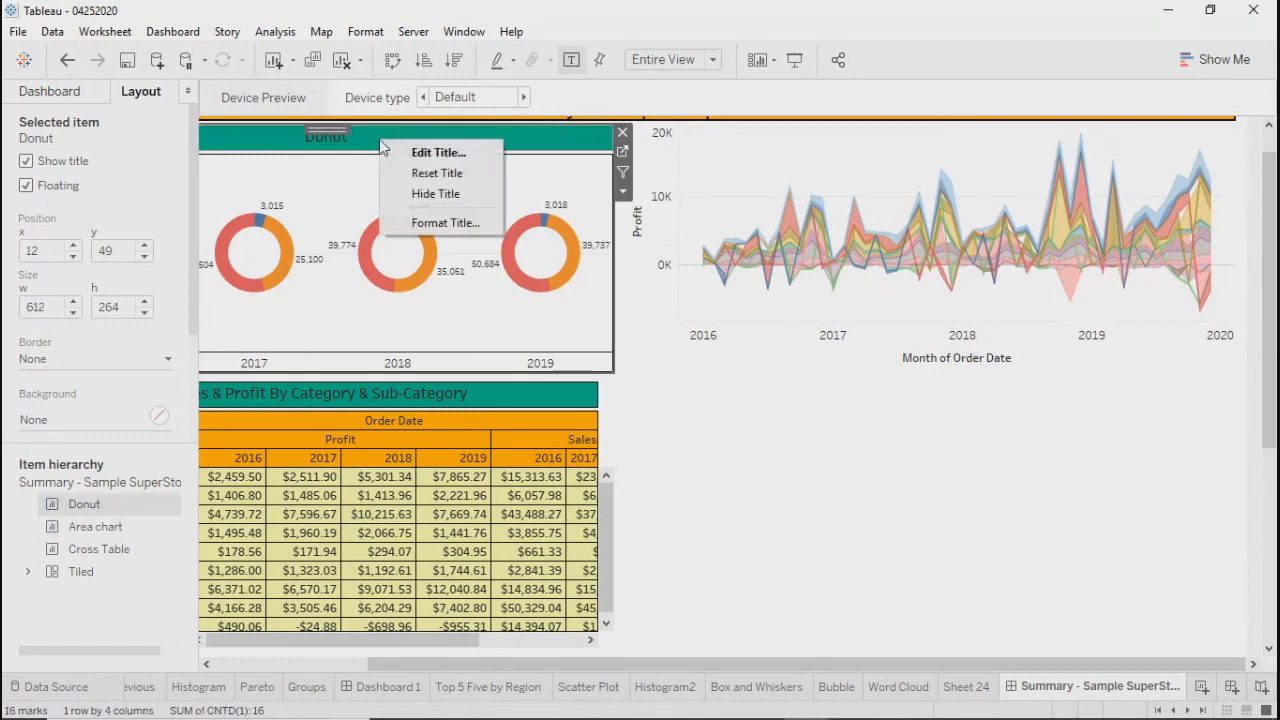
left_click(435, 194)
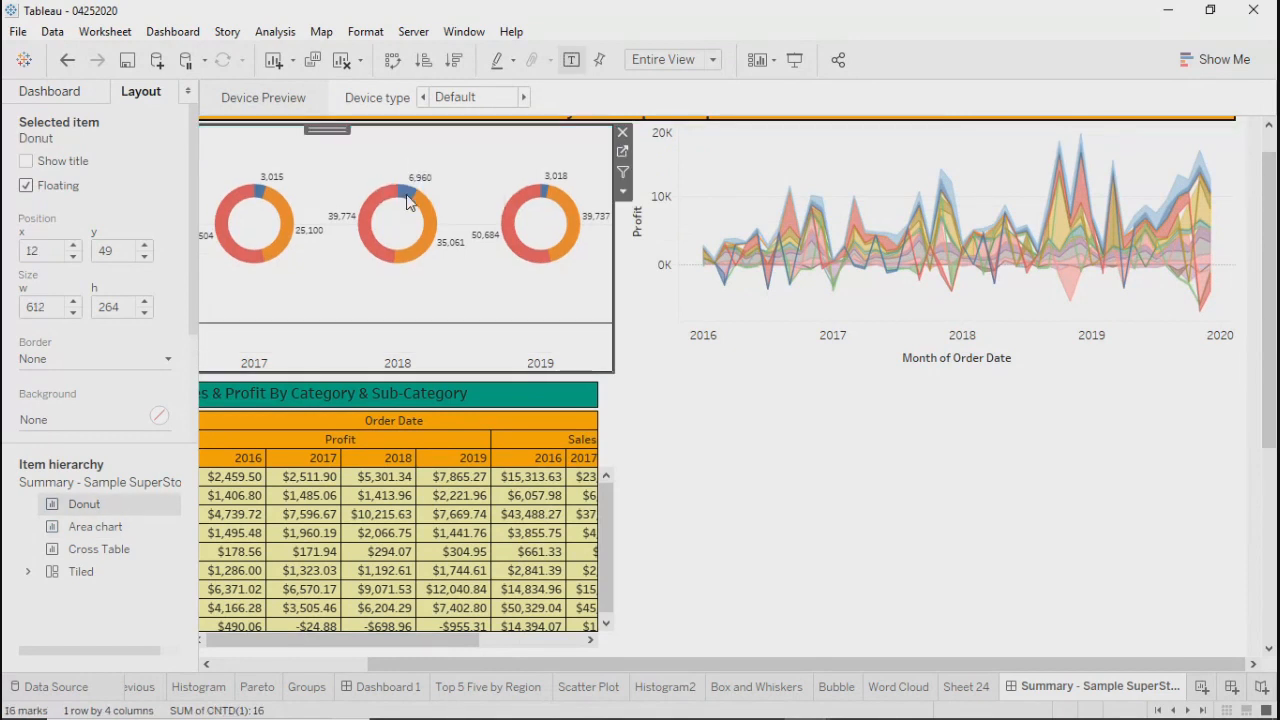
Hide the Profit axis header of the Area chart on the dashboard
left_click(632, 350)
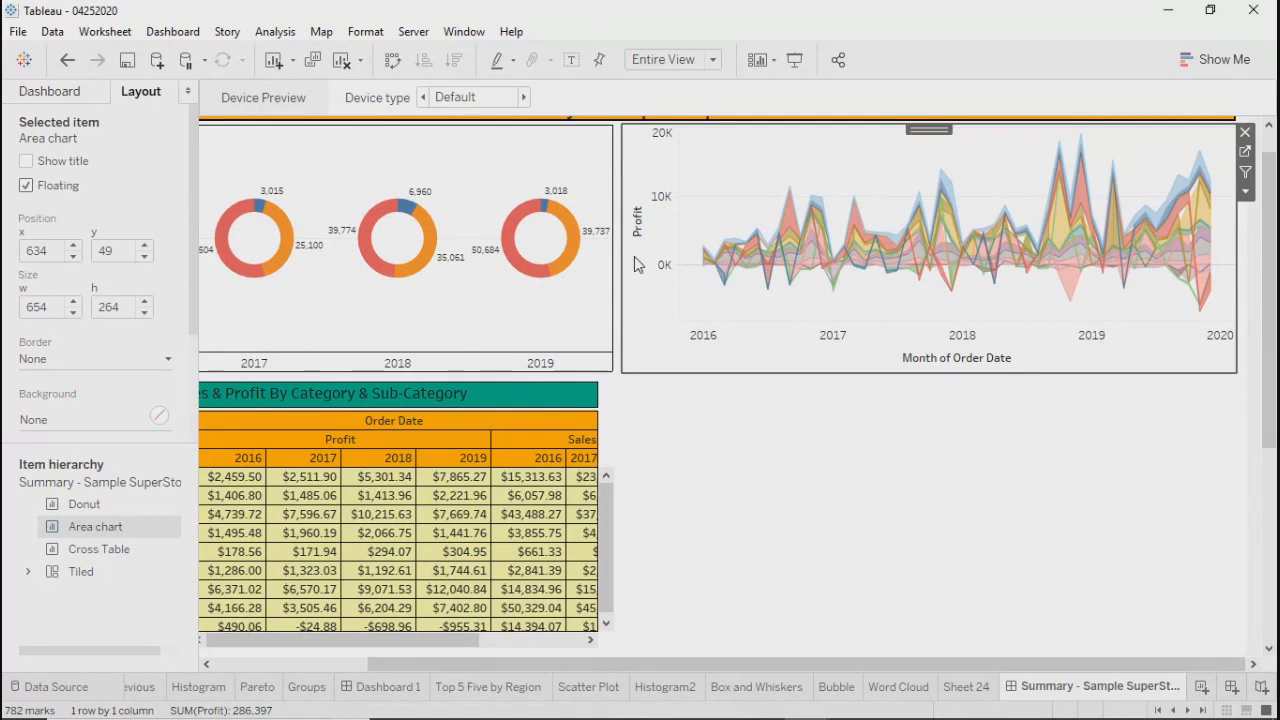
right_click(634, 256)
left_click(649, 370)
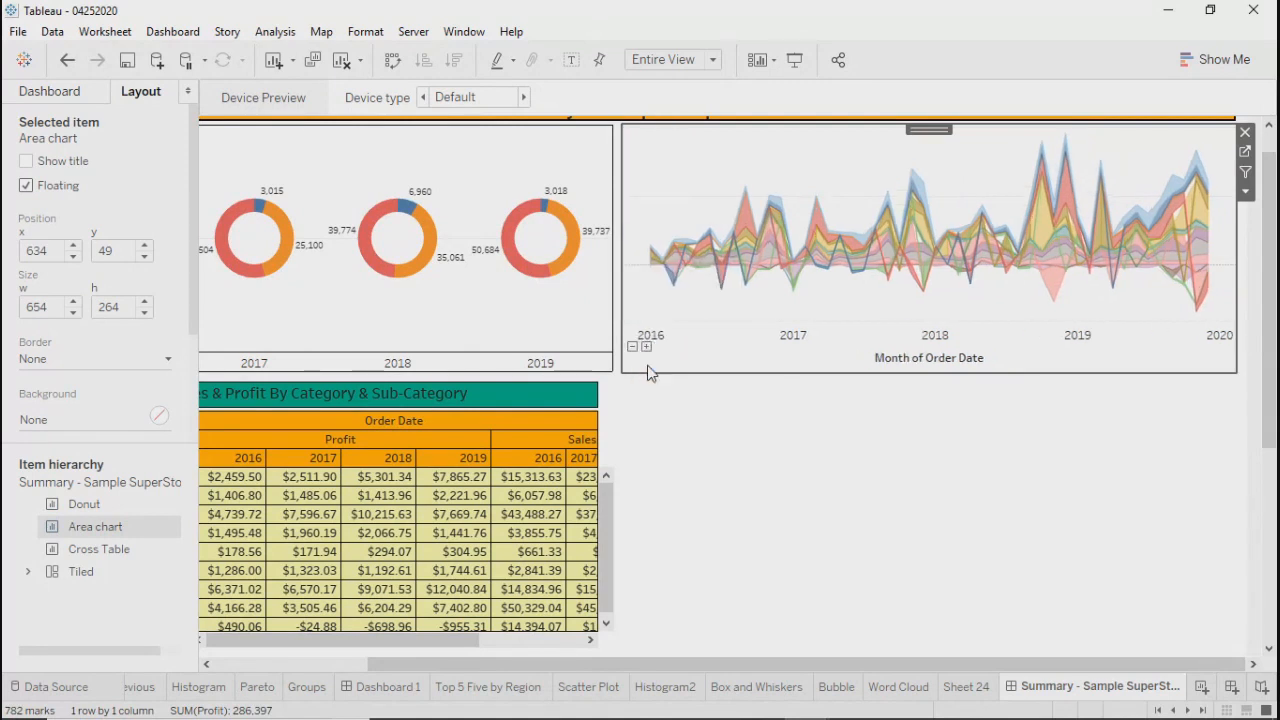
left_click(745, 497)
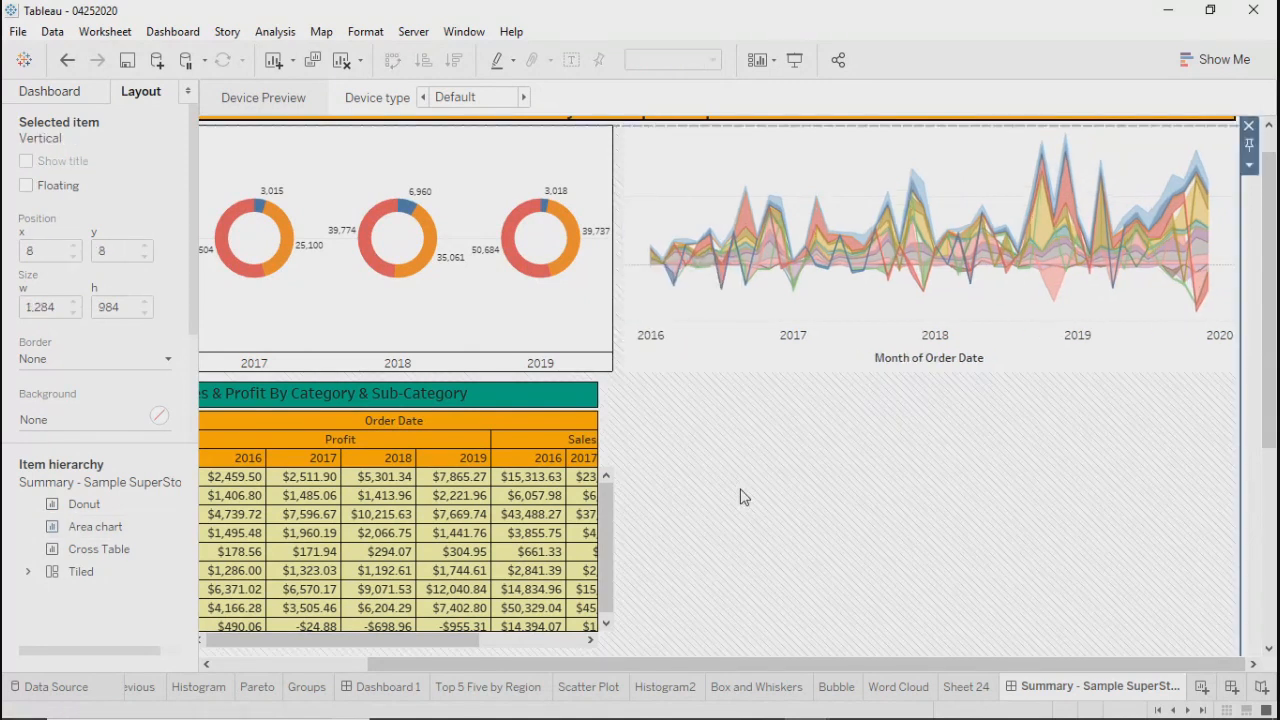
Preview the dashboard in presentation mode to check the sheet alignment, and return to editing
left_click(710, 348)
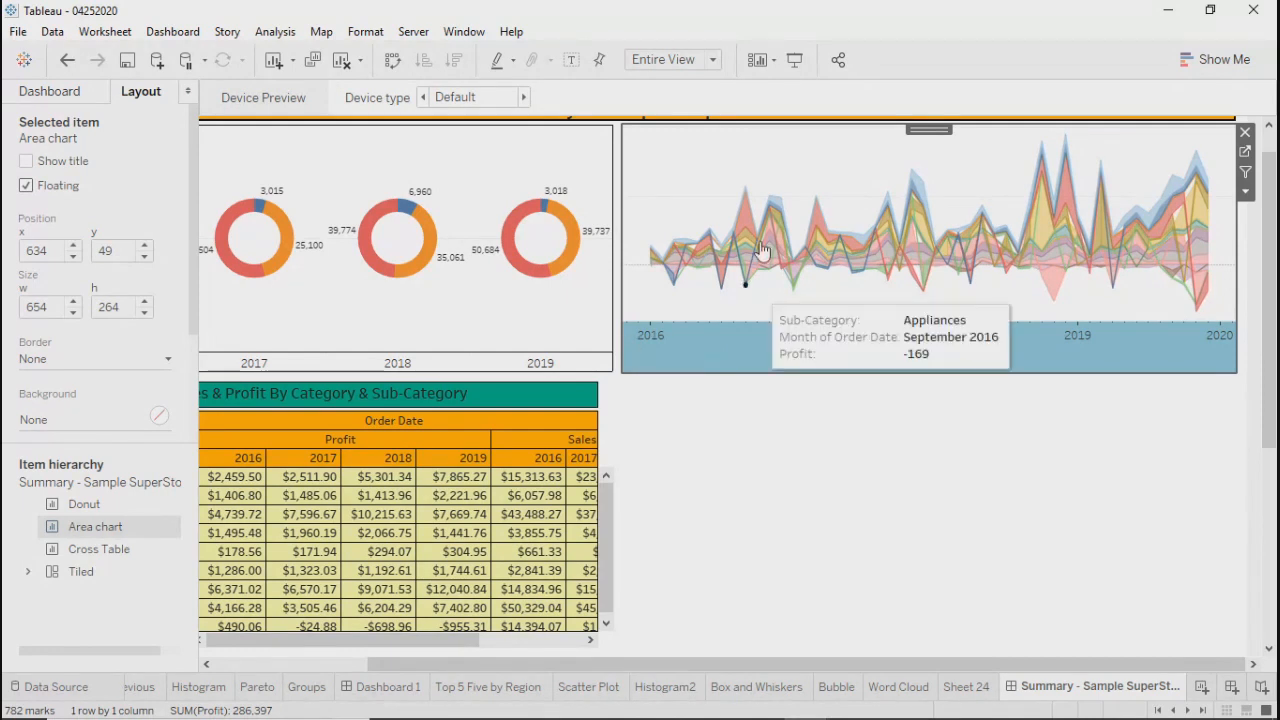
left_click(792, 60)
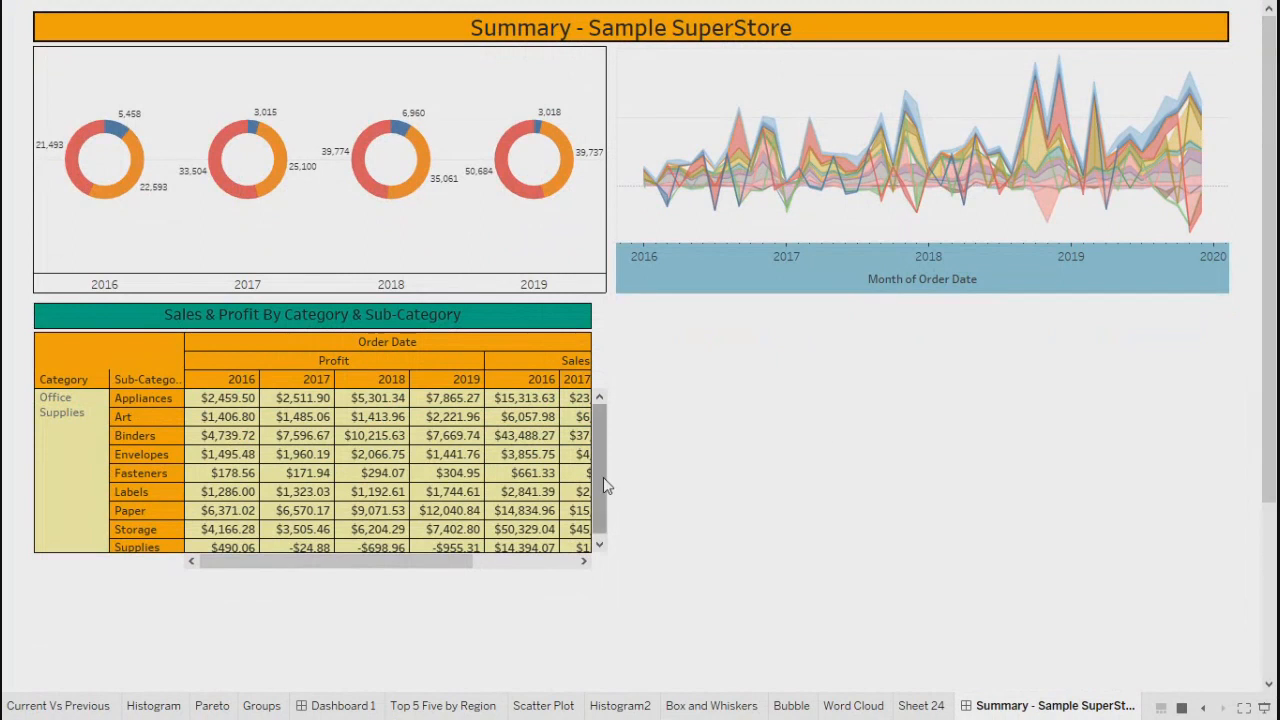
right_click(601, 409)
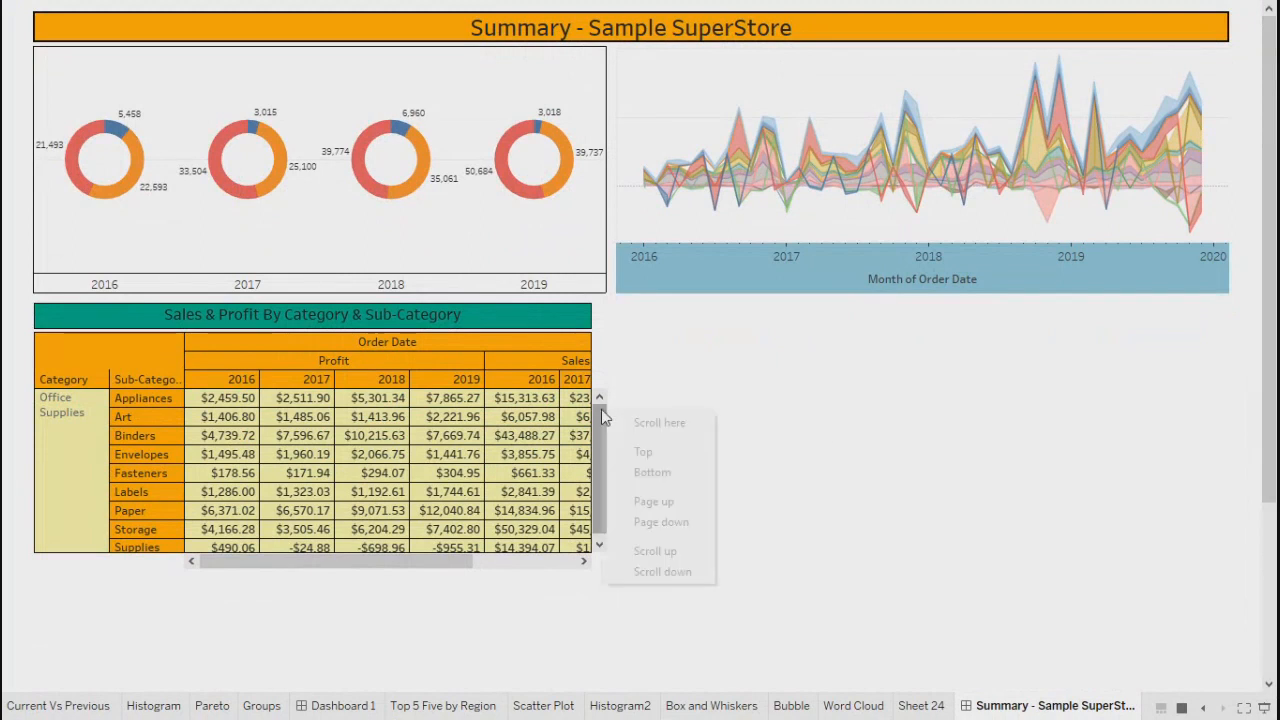
left_click(676, 342)
key("Escape")
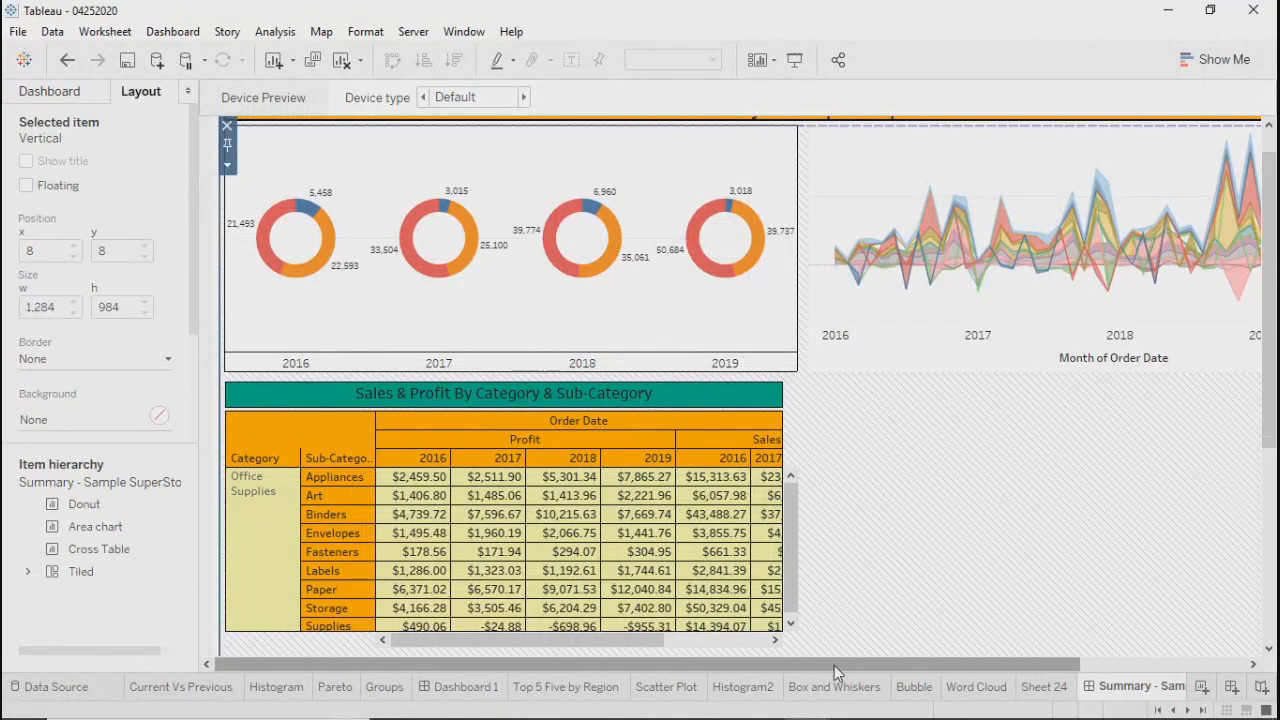
Compare the positions and sizes of the floating Donut and Area chart sheets on the dashboard
right_click(1012, 664)
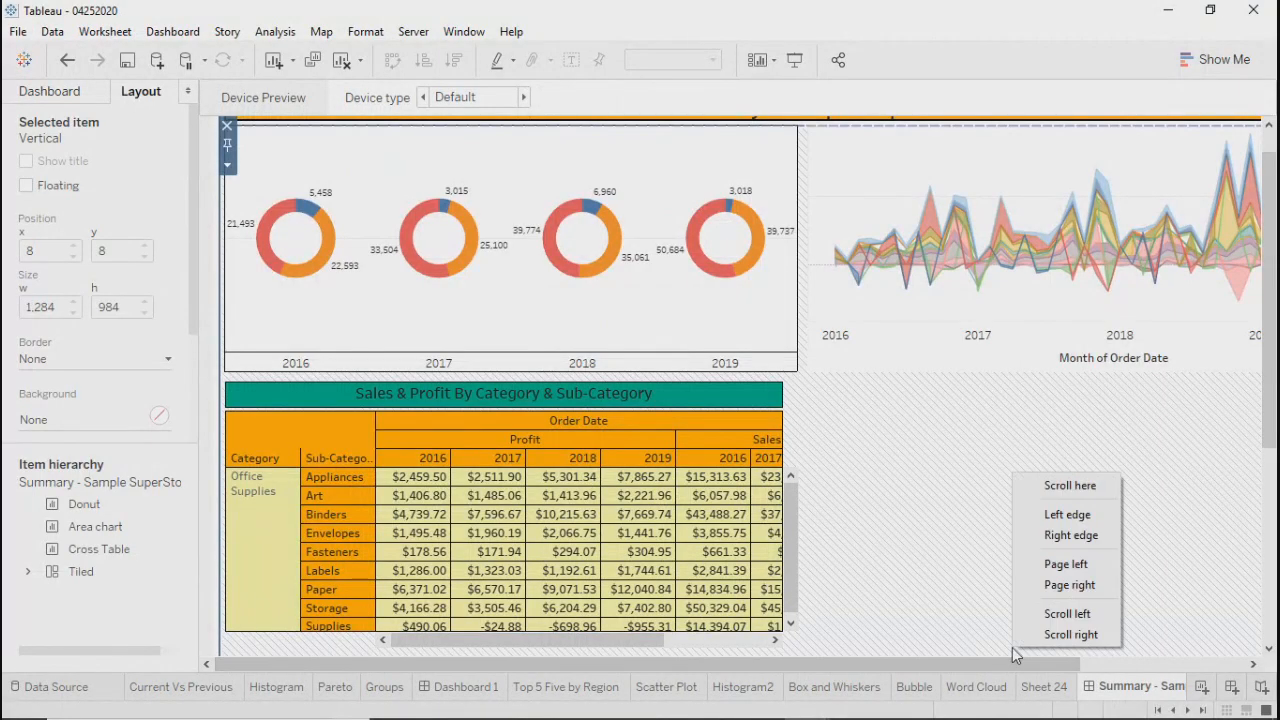
left_click(930, 665)
left_click_drag(930, 667, 748, 650)
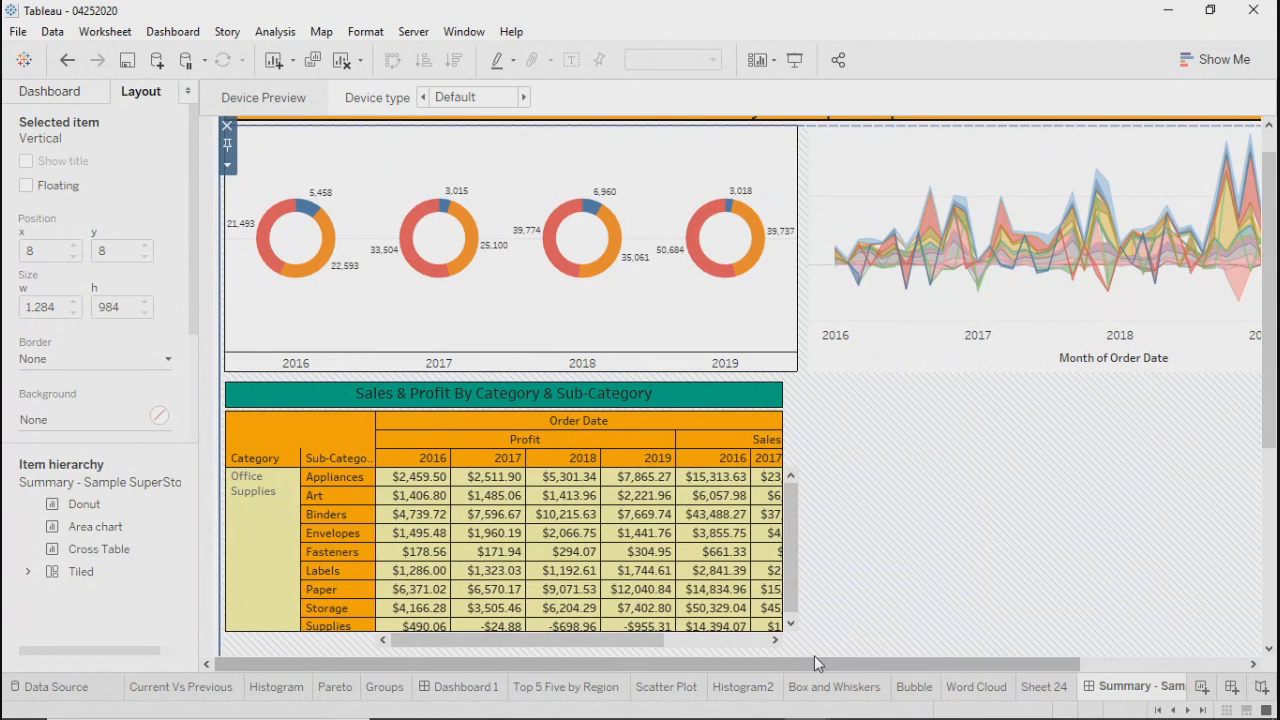
left_click_drag(813, 662, 868, 641)
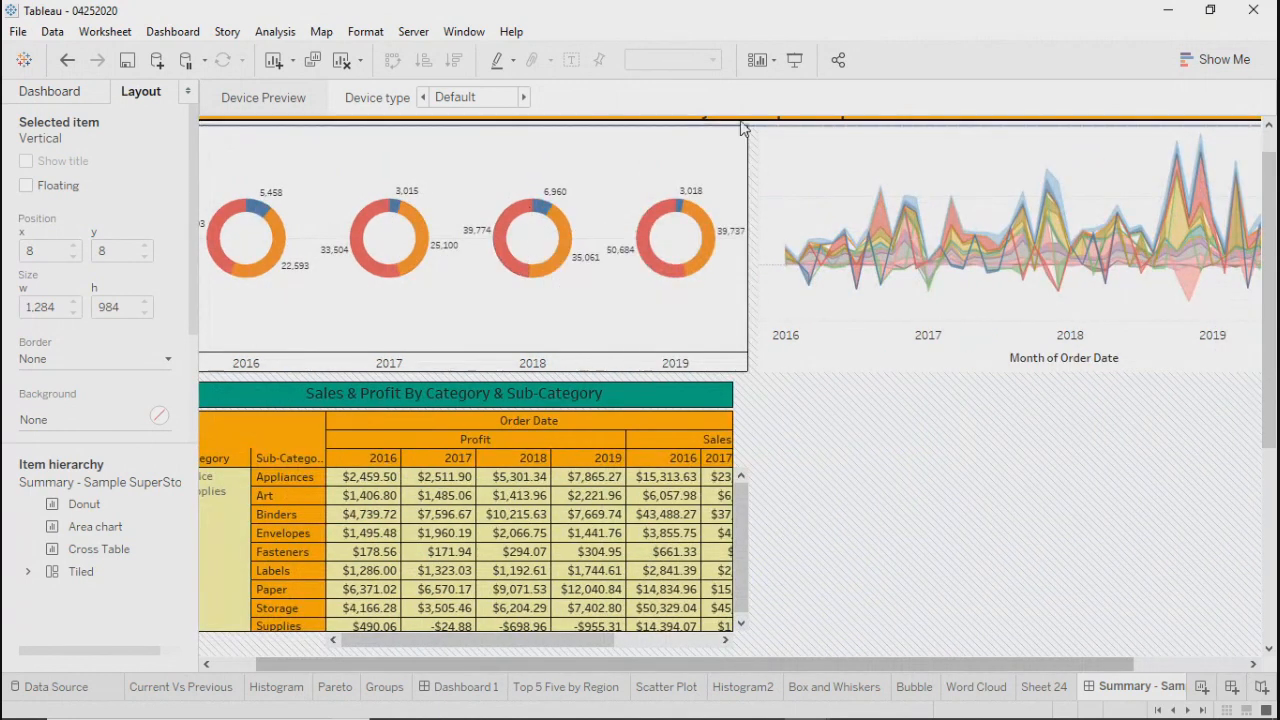
left_click(588, 172)
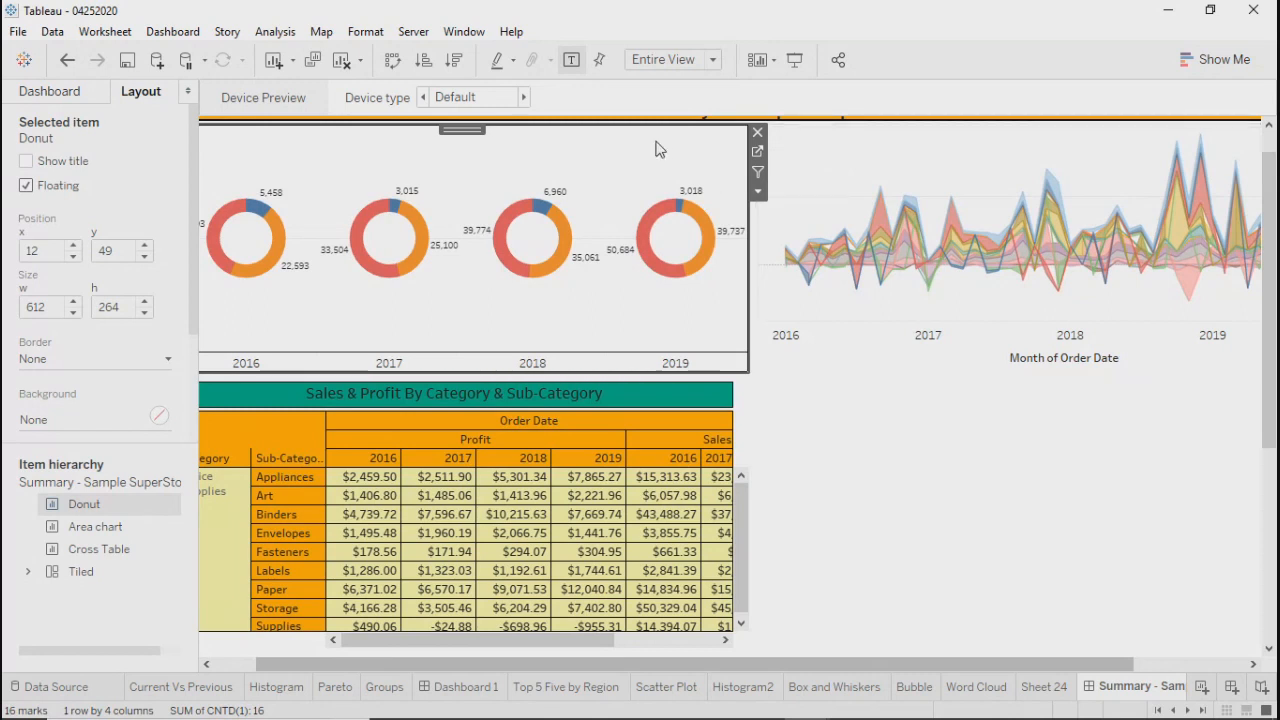
left_click(805, 173)
left_click(603, 137)
left_click(839, 154)
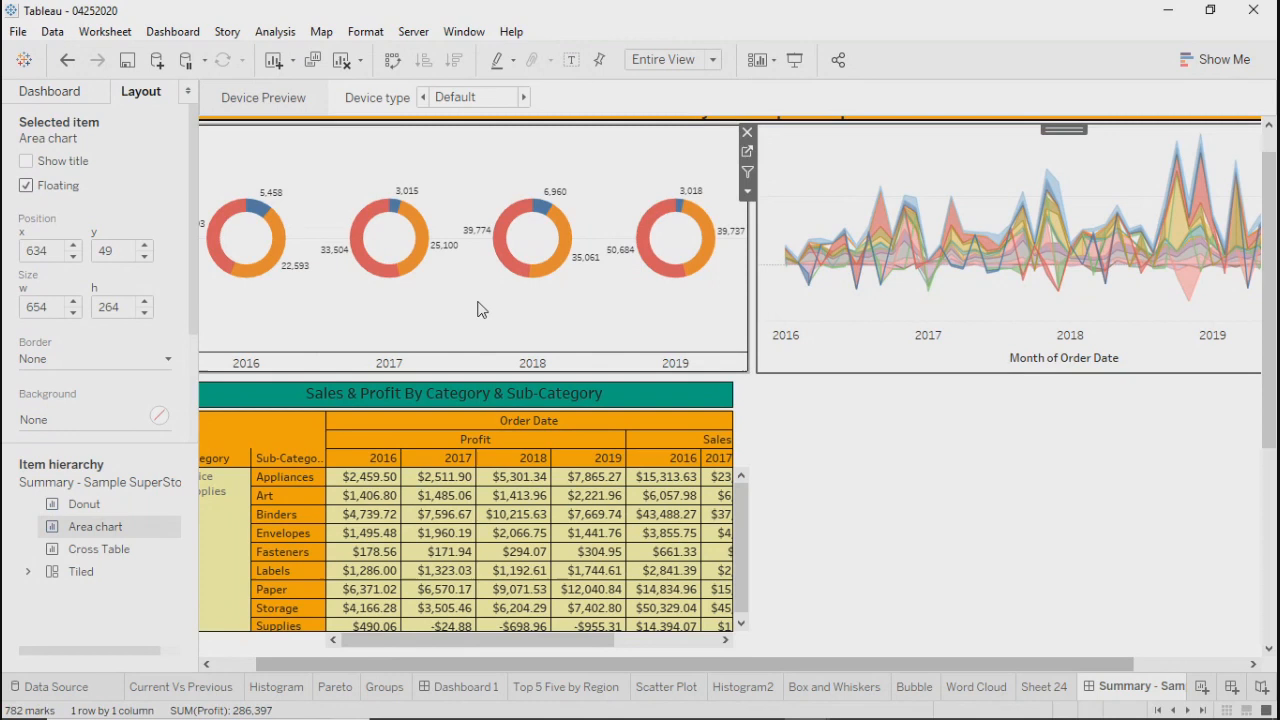
Preview the dashboard in presentation mode, inspect the donut segments' tooltips for each year, and return to editing
left_click(795, 60)
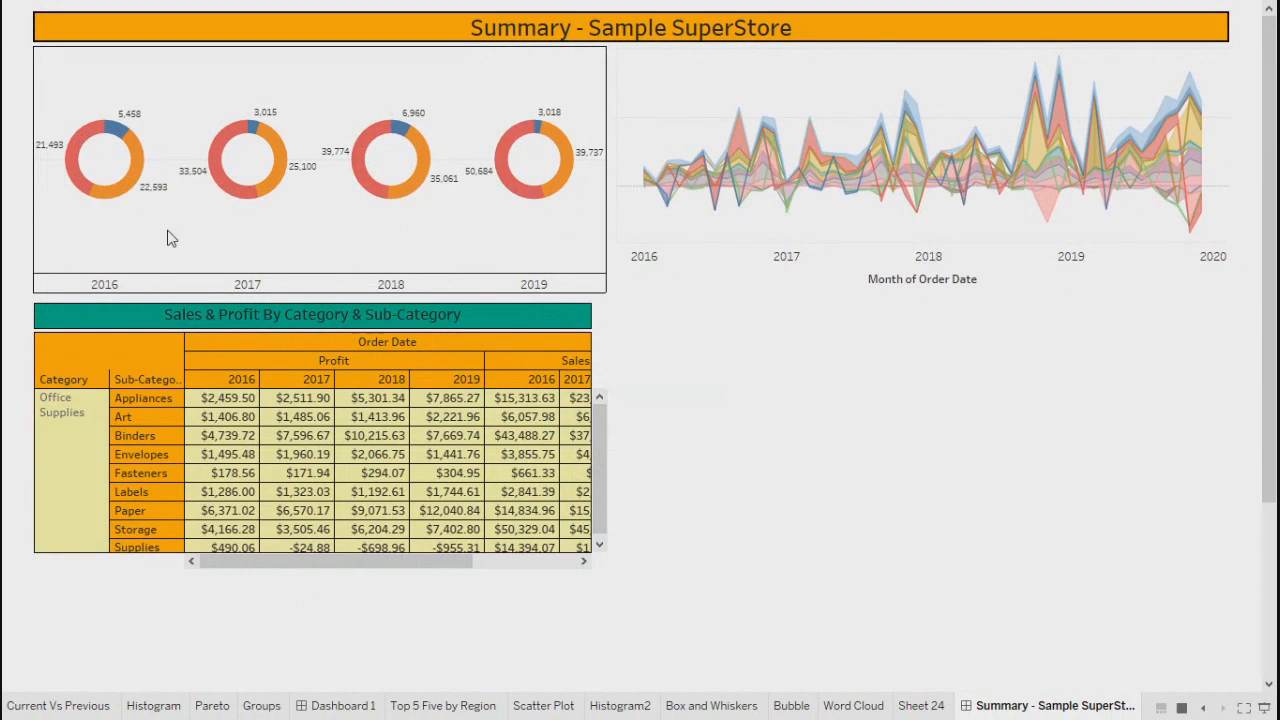
mouse_move(125, 192)
mouse_move(566, 188)
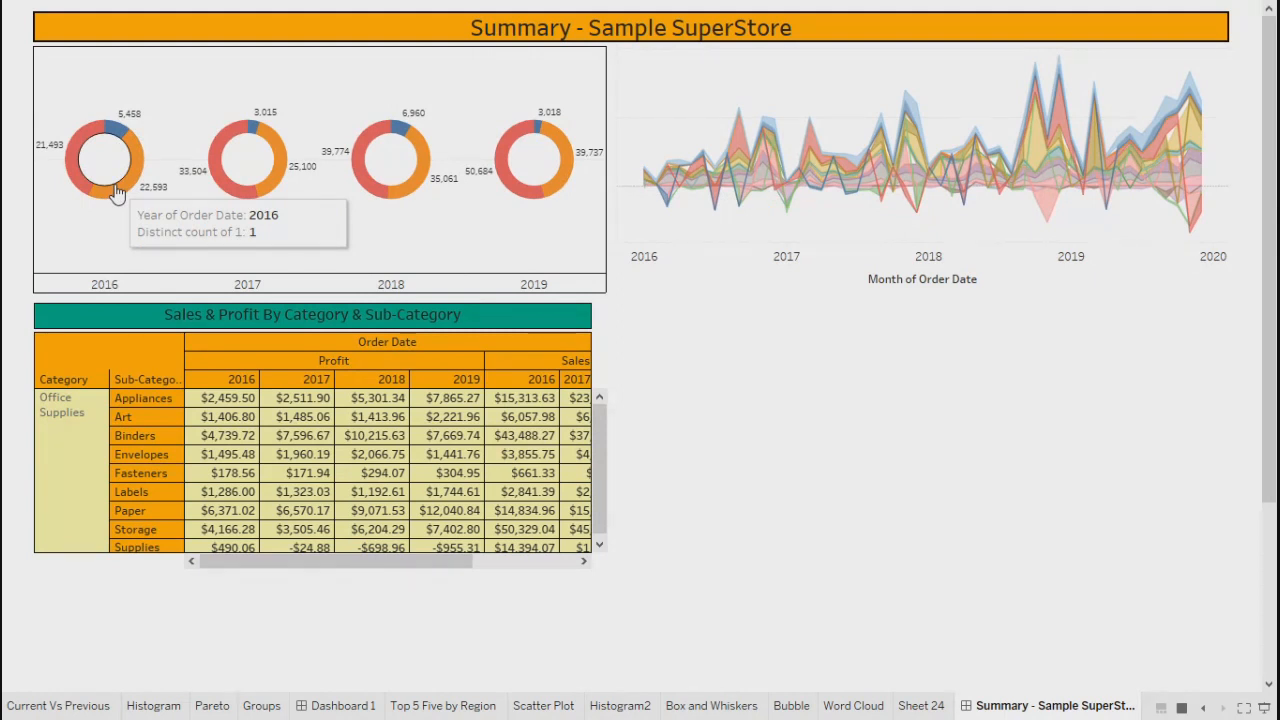
mouse_move(113, 137)
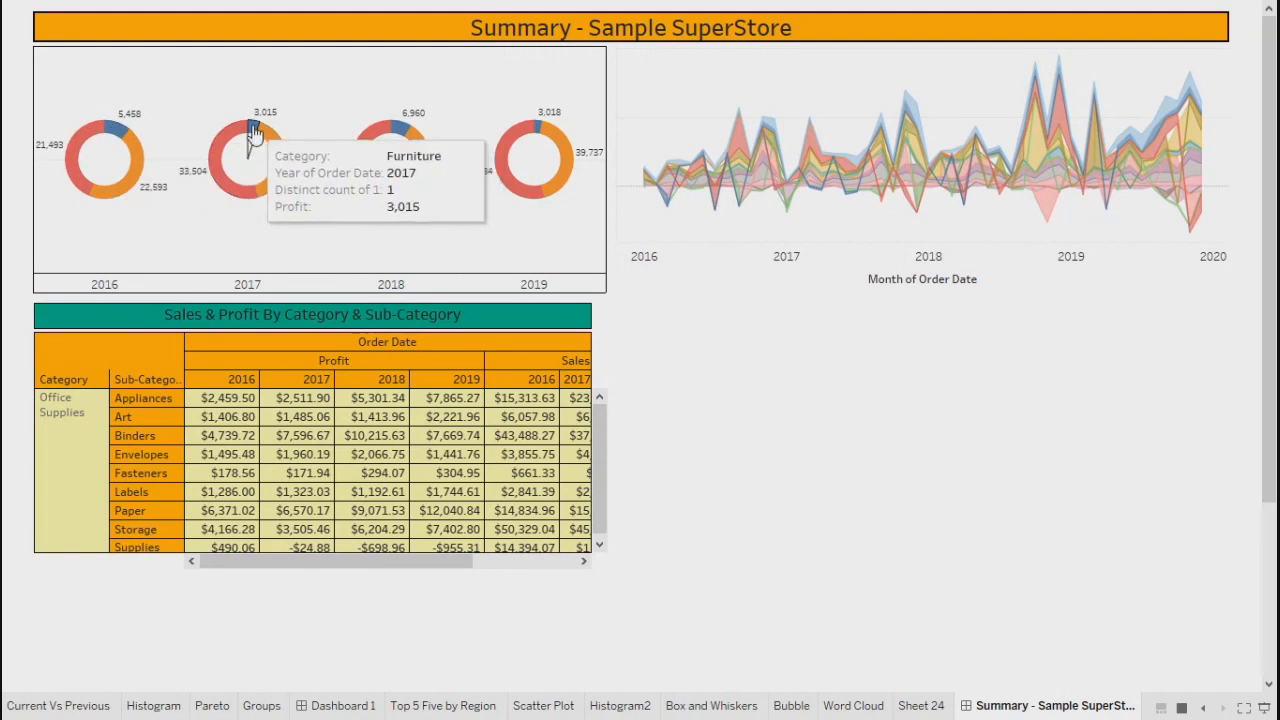
mouse_move(397, 140)
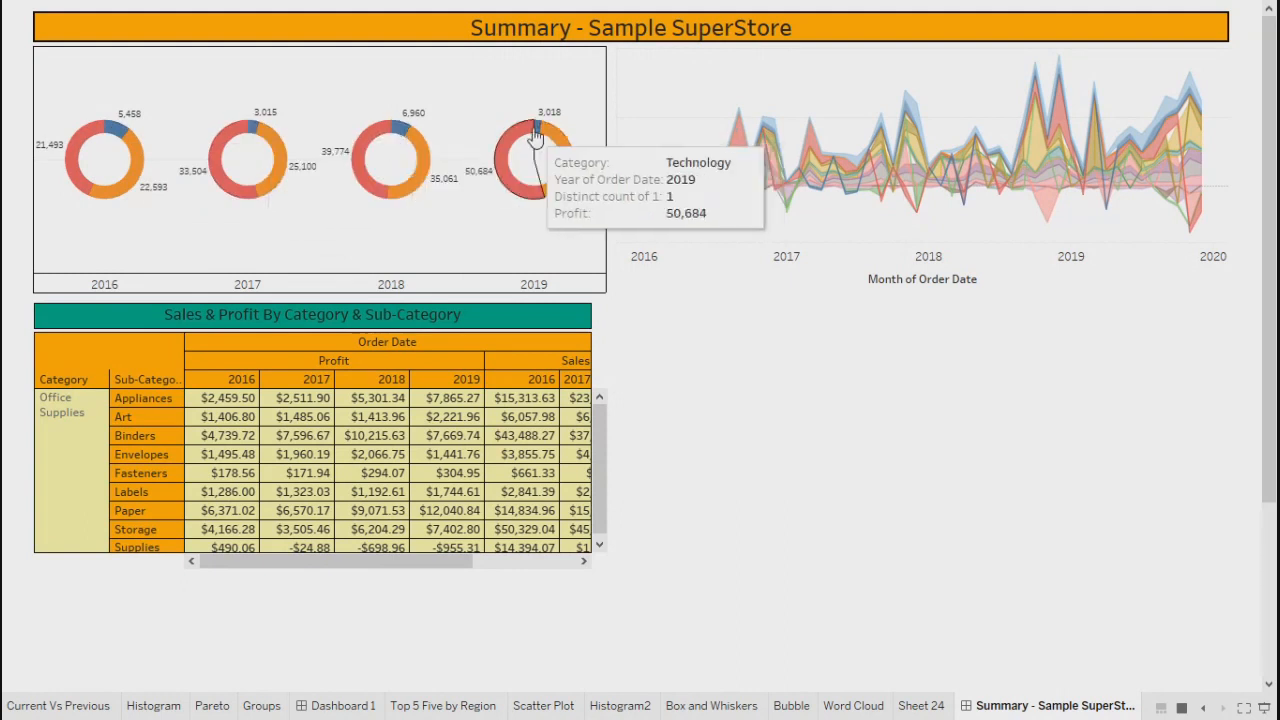
key("Escape")
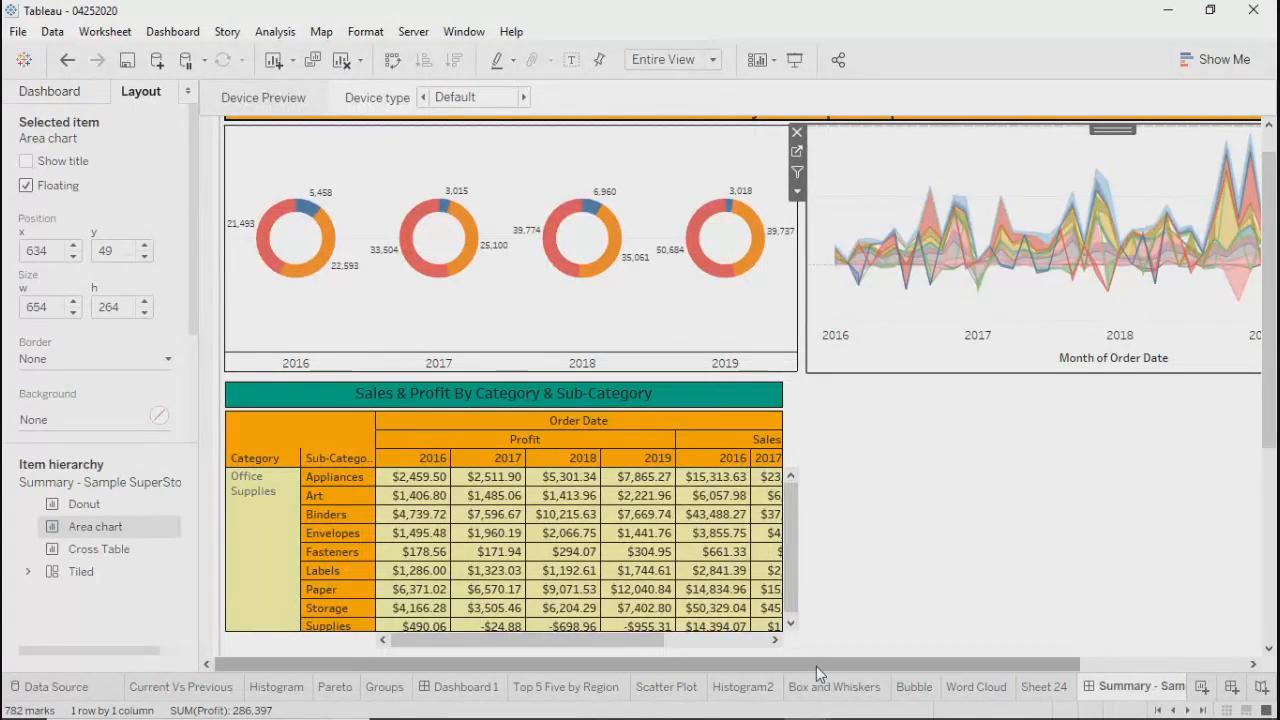
On the Area chart worksheet, set the default cell, pane and header borders to solid black lines
left_click_drag(811, 664, 1089, 662)
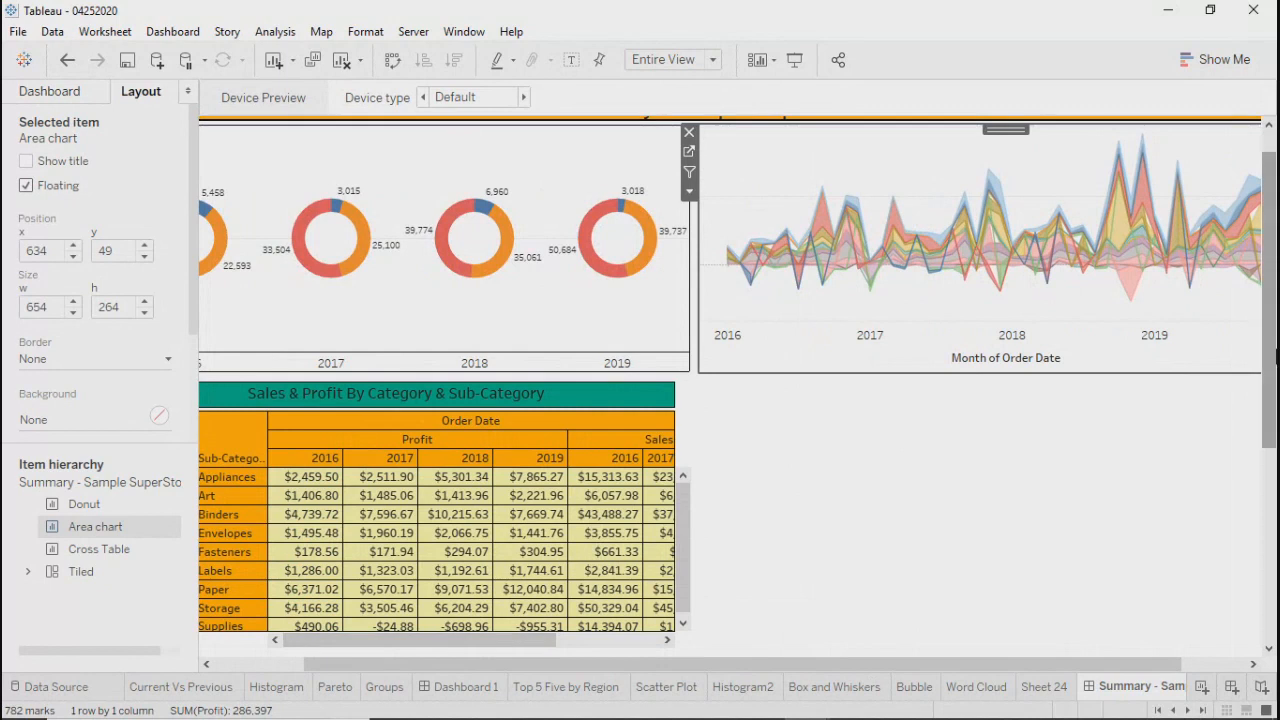
left_click_drag(1273, 360, 1270, 325)
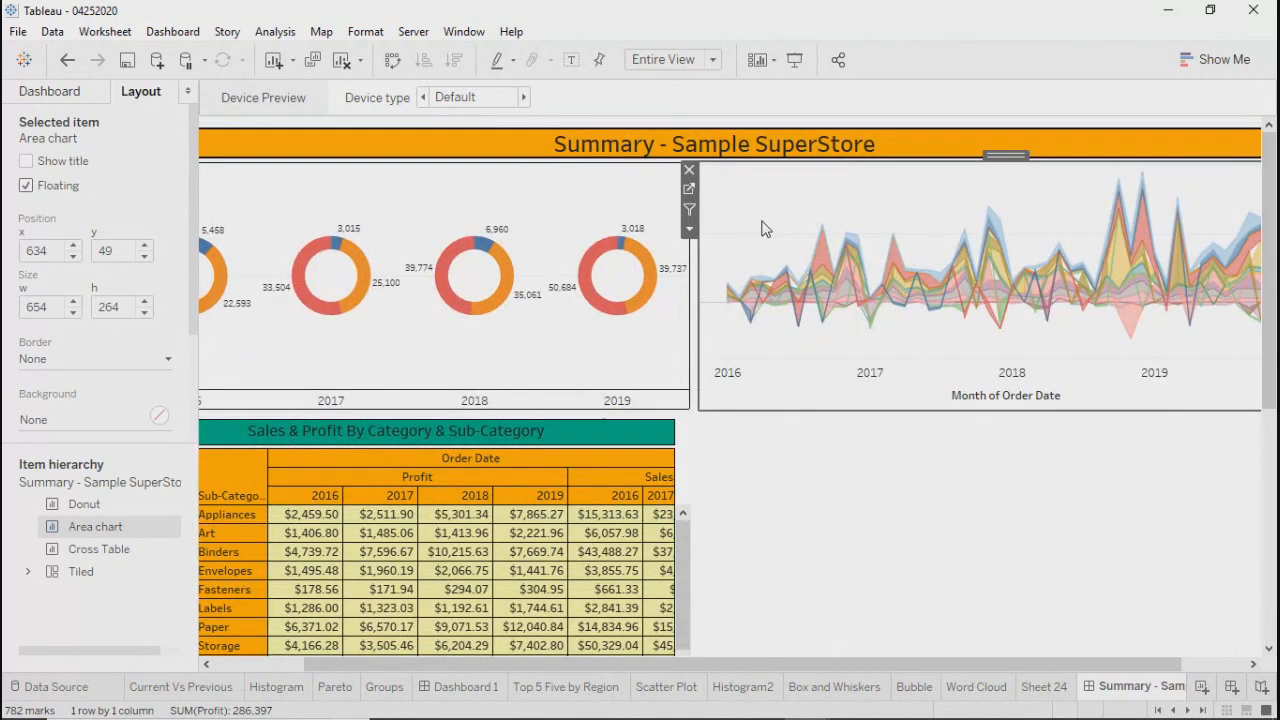
left_click(689, 188)
right_click(508, 233)
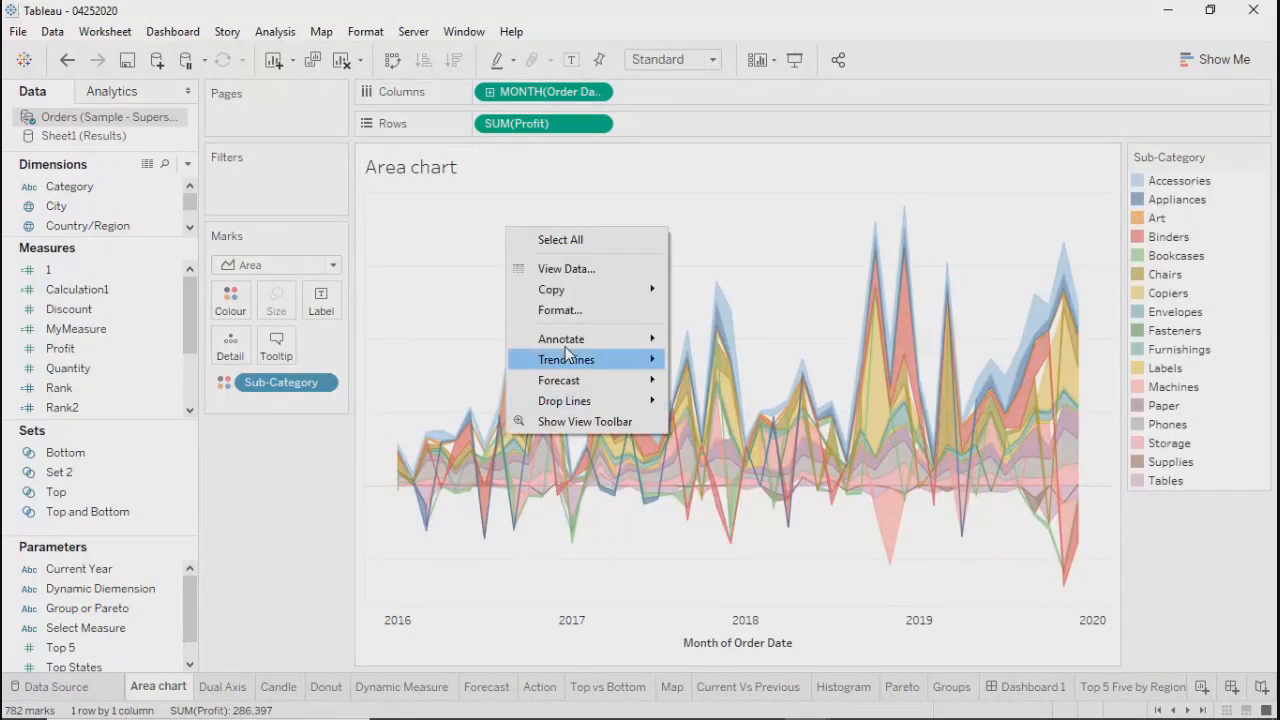
left_click(558, 312)
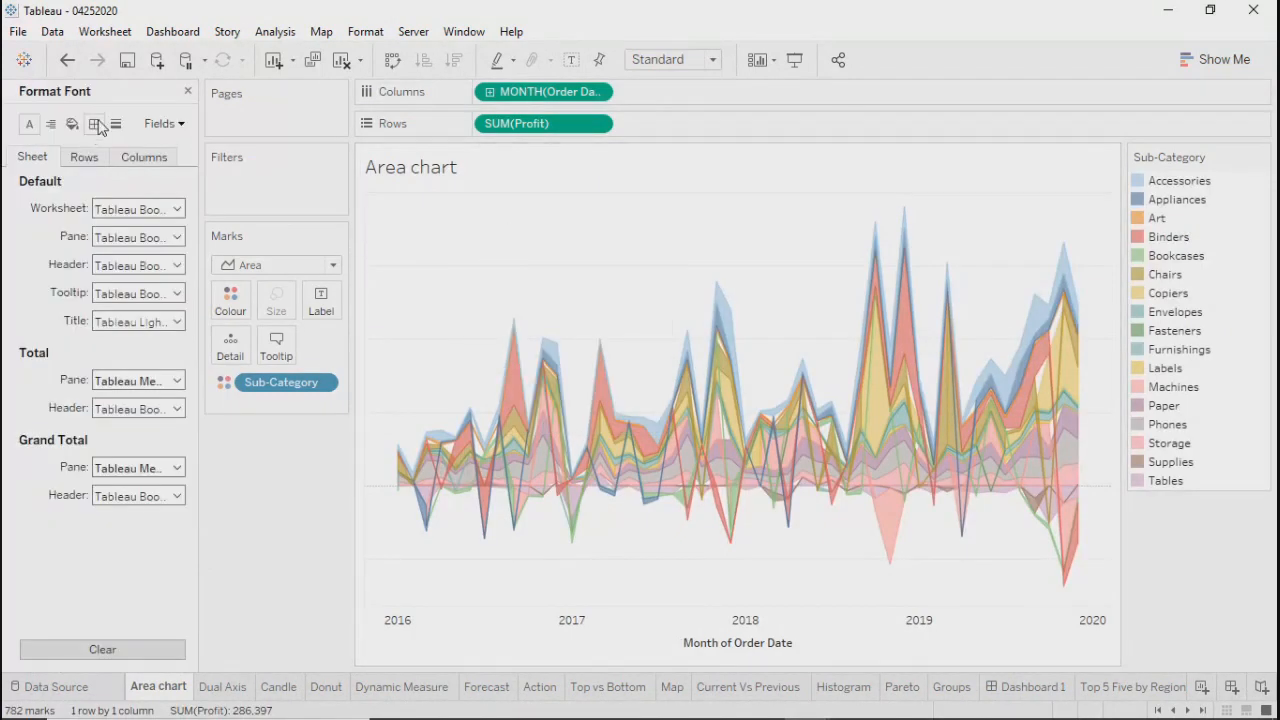
left_click(94, 124)
left_click(116, 205)
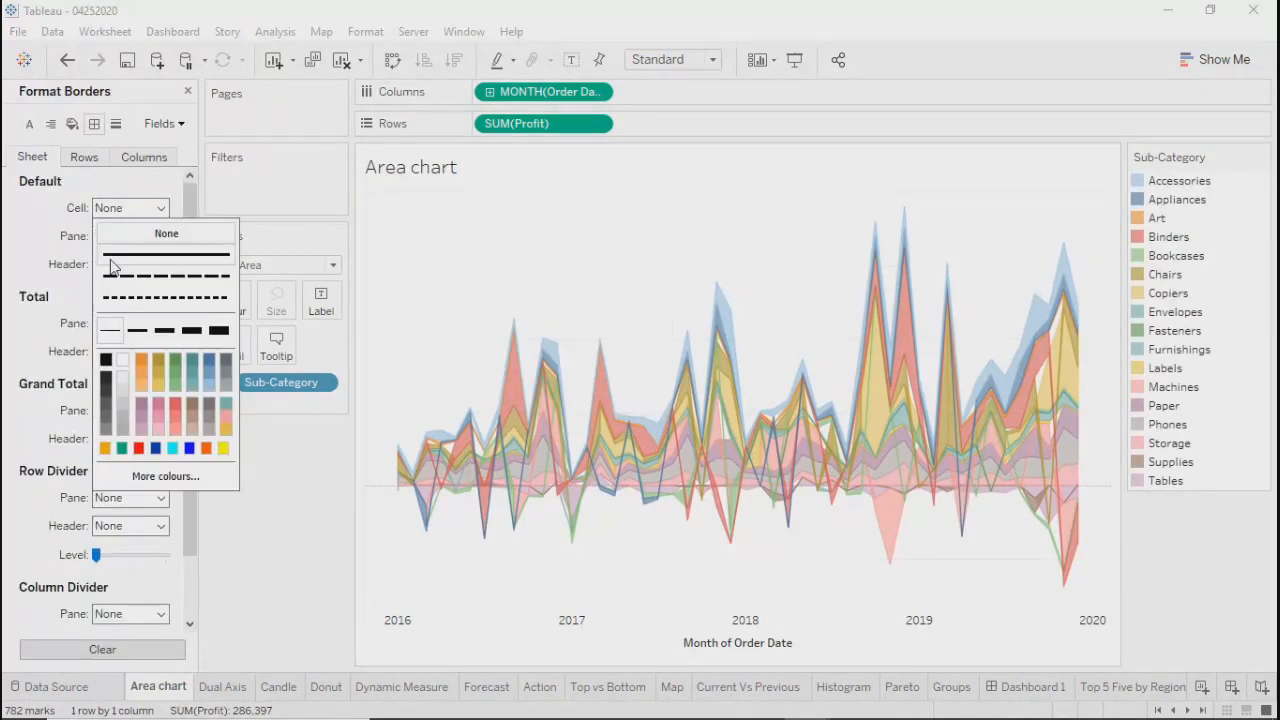
left_click(42, 264)
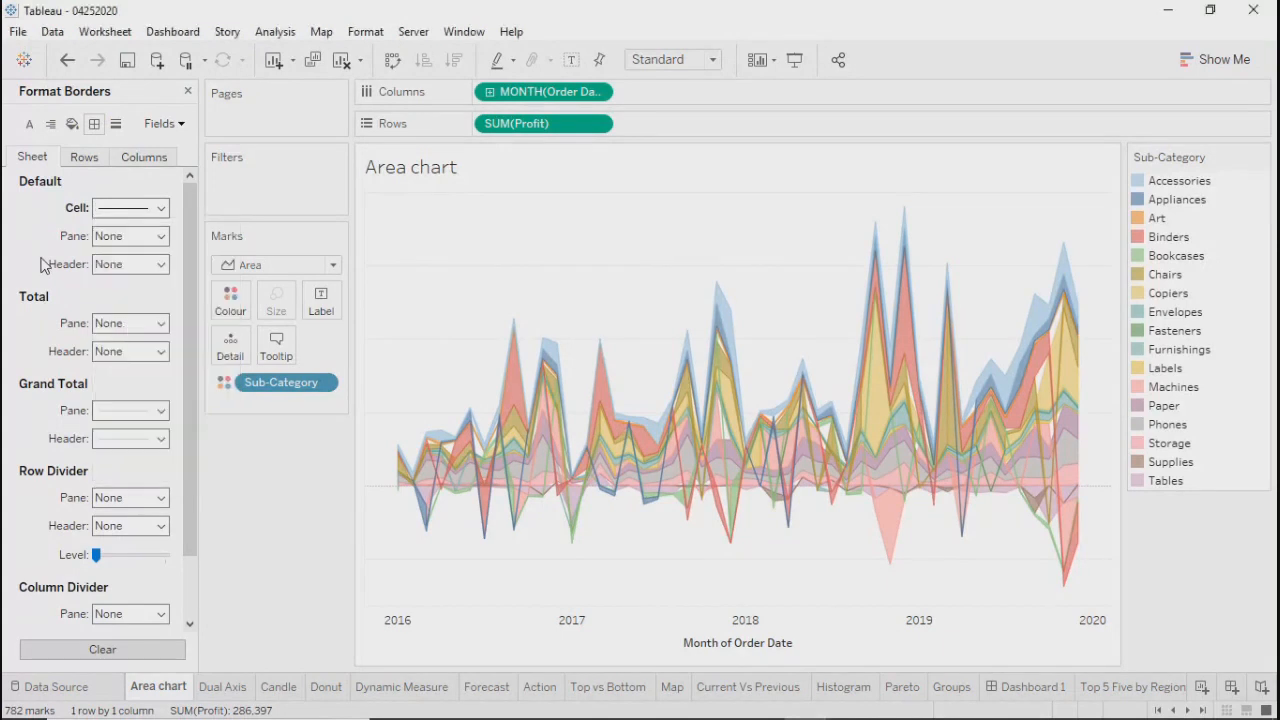
left_click(92, 238)
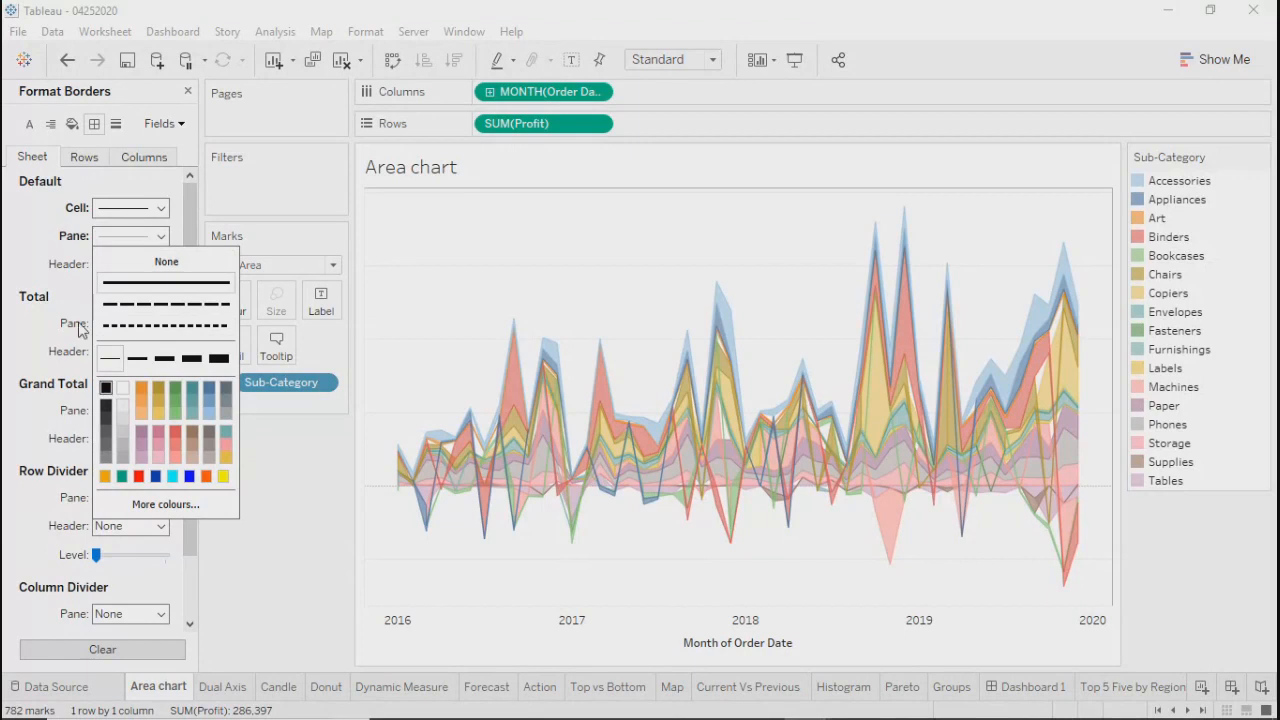
left_click(77, 293)
left_click(122, 266)
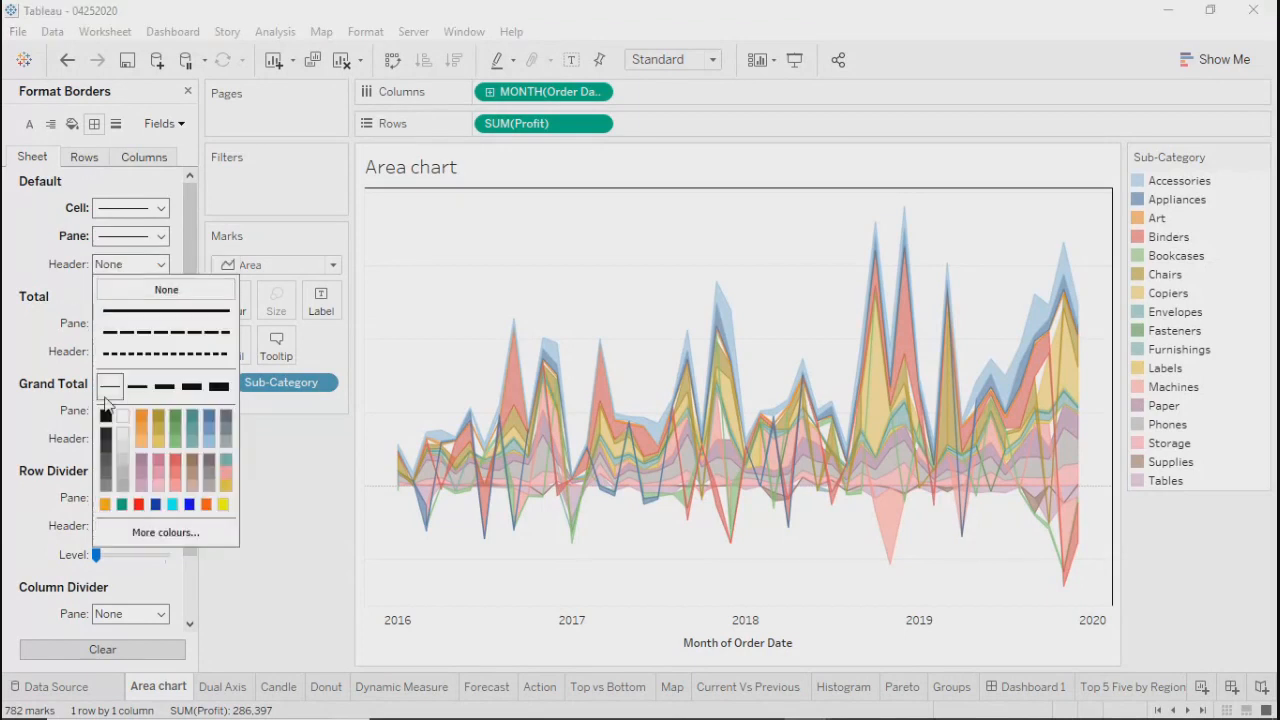
left_click(104, 418)
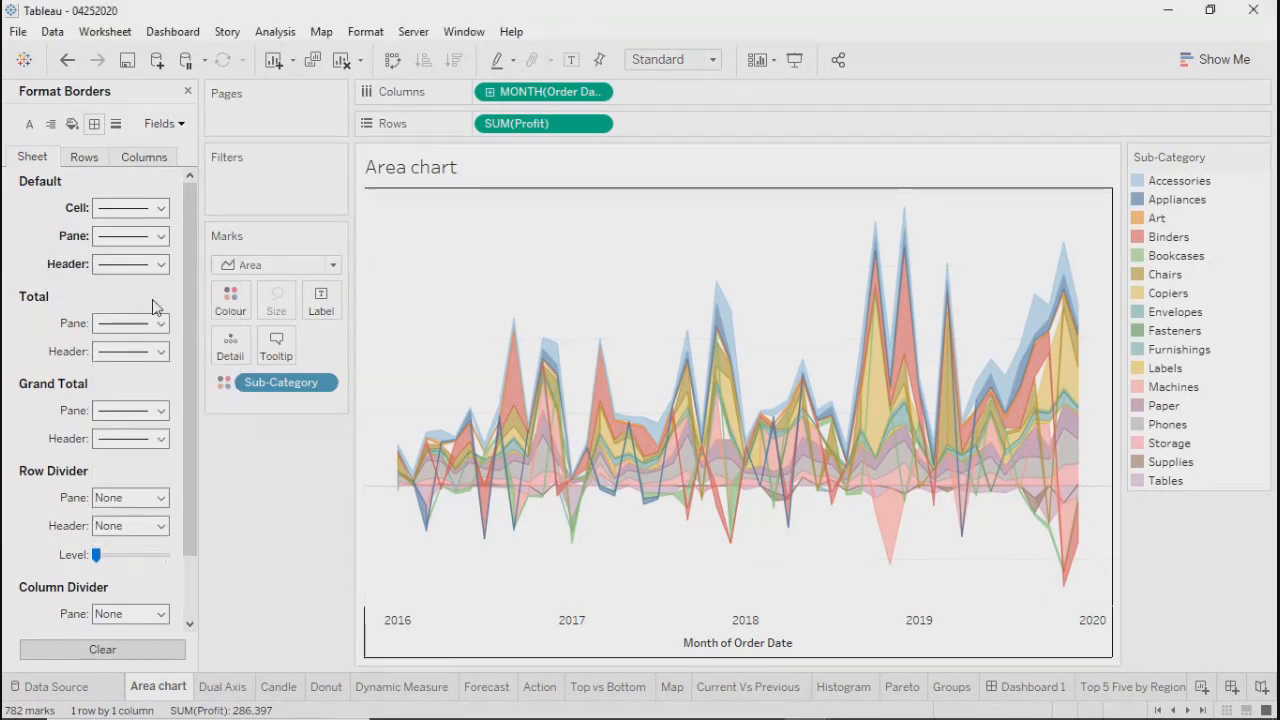
Set the row divider and column divider pane borders of the Area chart to solid black lines
left_click(116, 507)
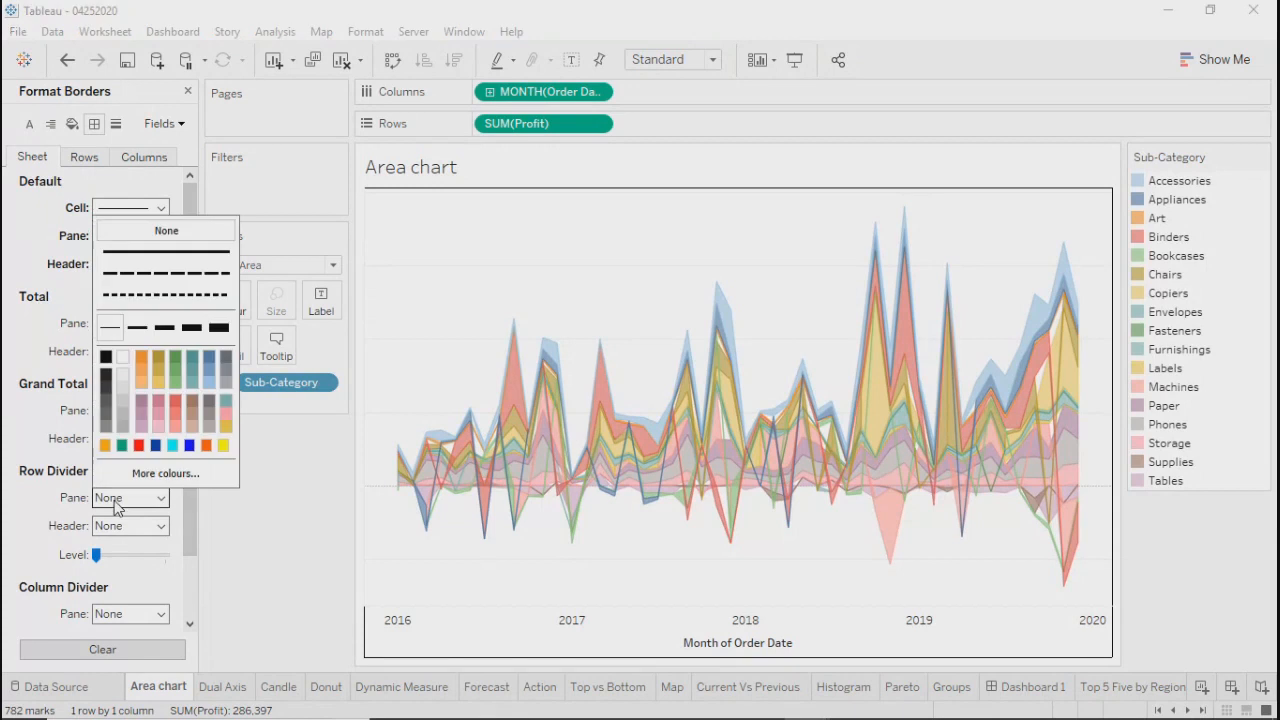
left_click(109, 358)
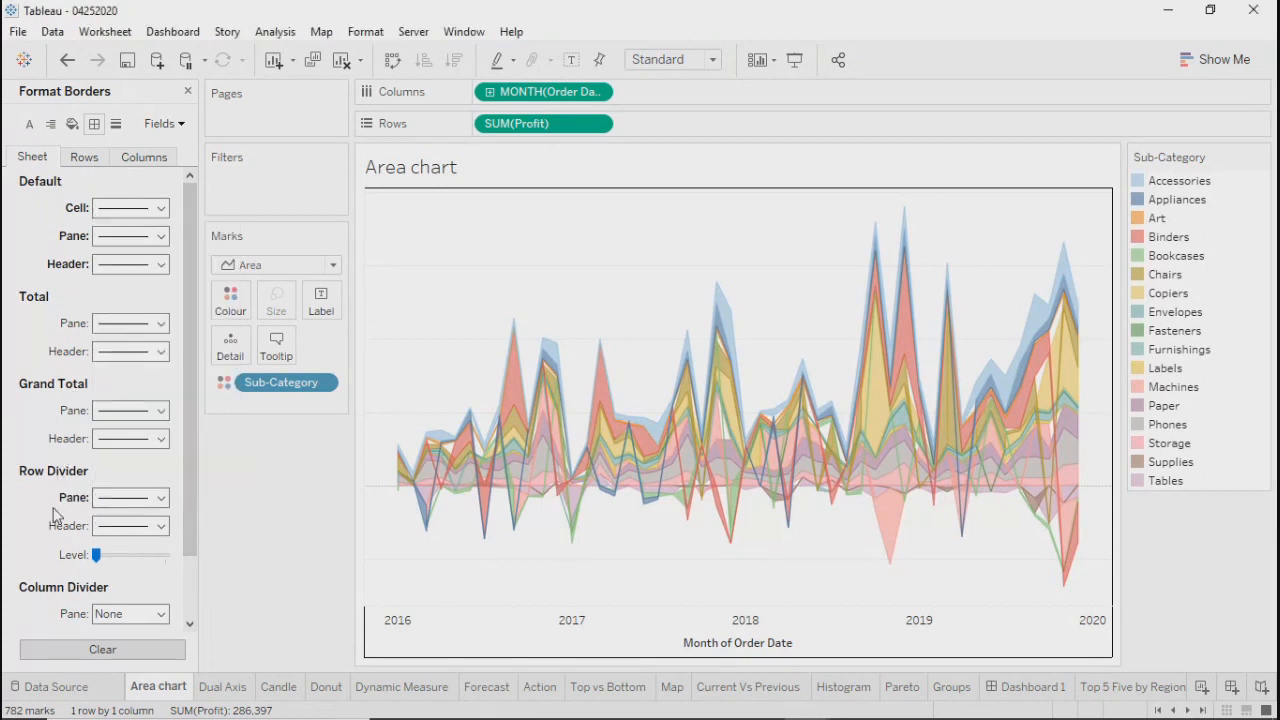
scroll(57, 515, "down", 2)
left_click(110, 540)
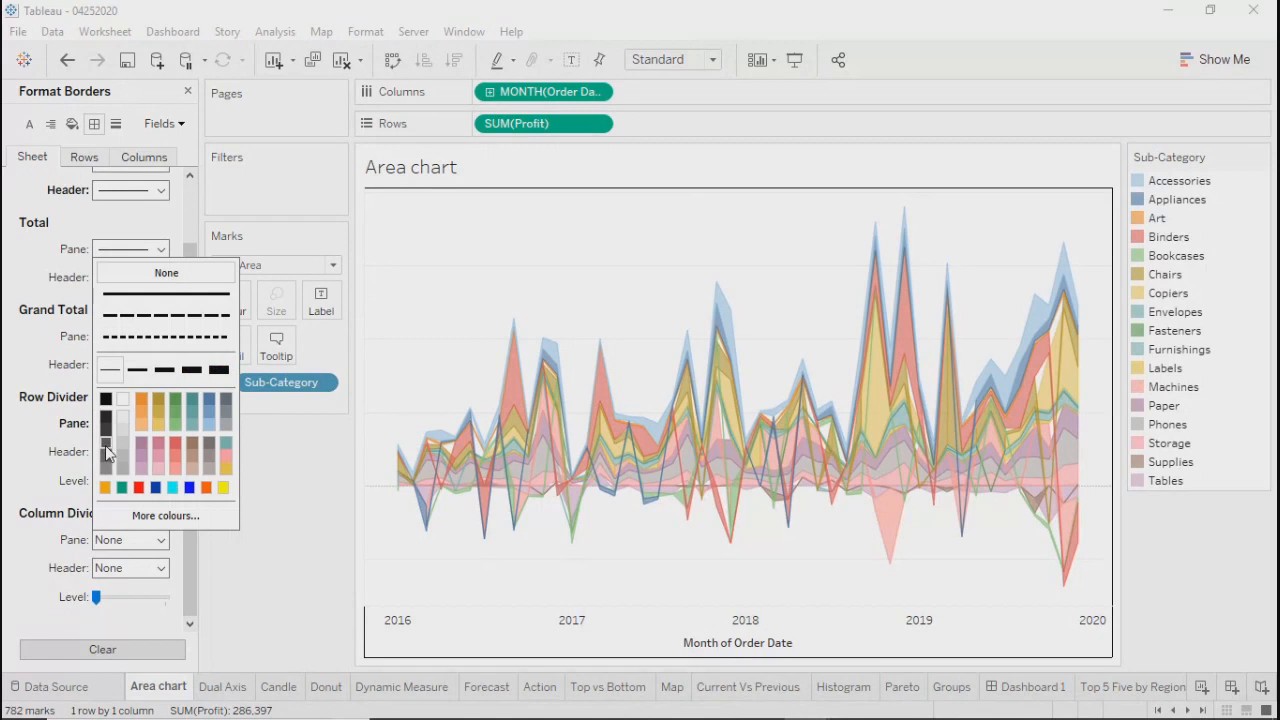
left_click(105, 400)
left_click(230, 604)
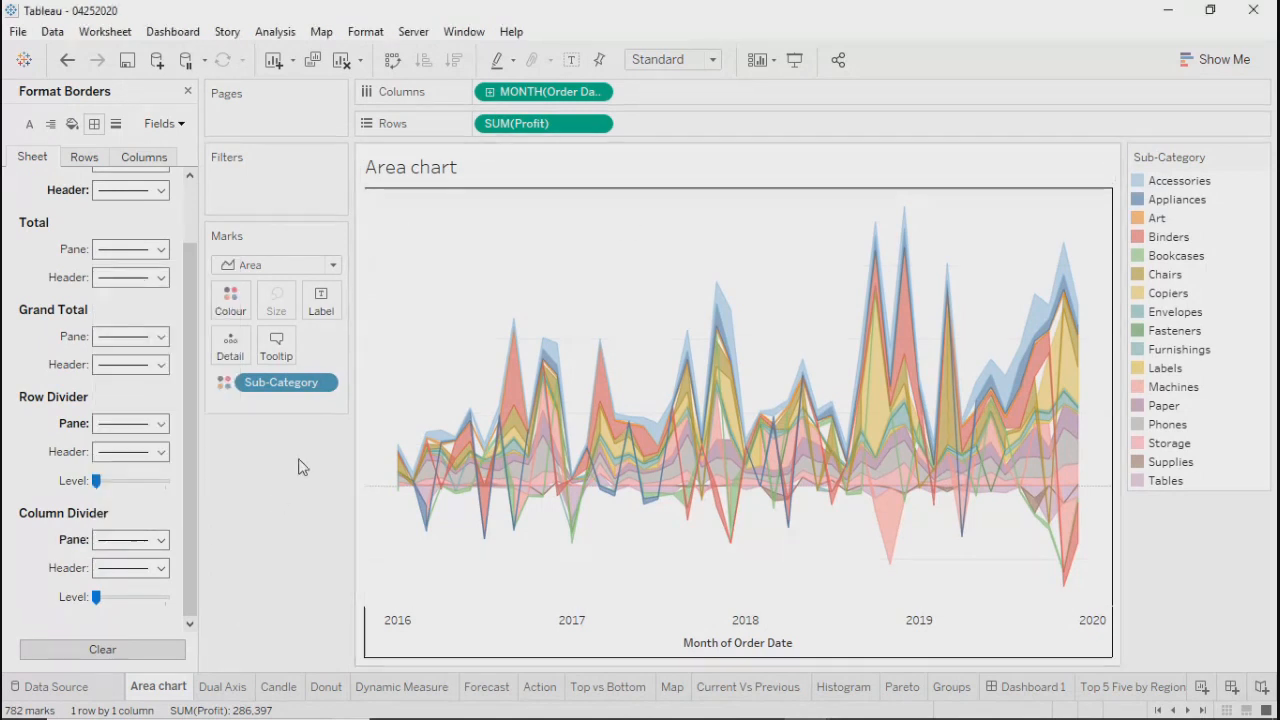
Set the axis rulers of the Area chart to a solid black line
left_click(117, 123)
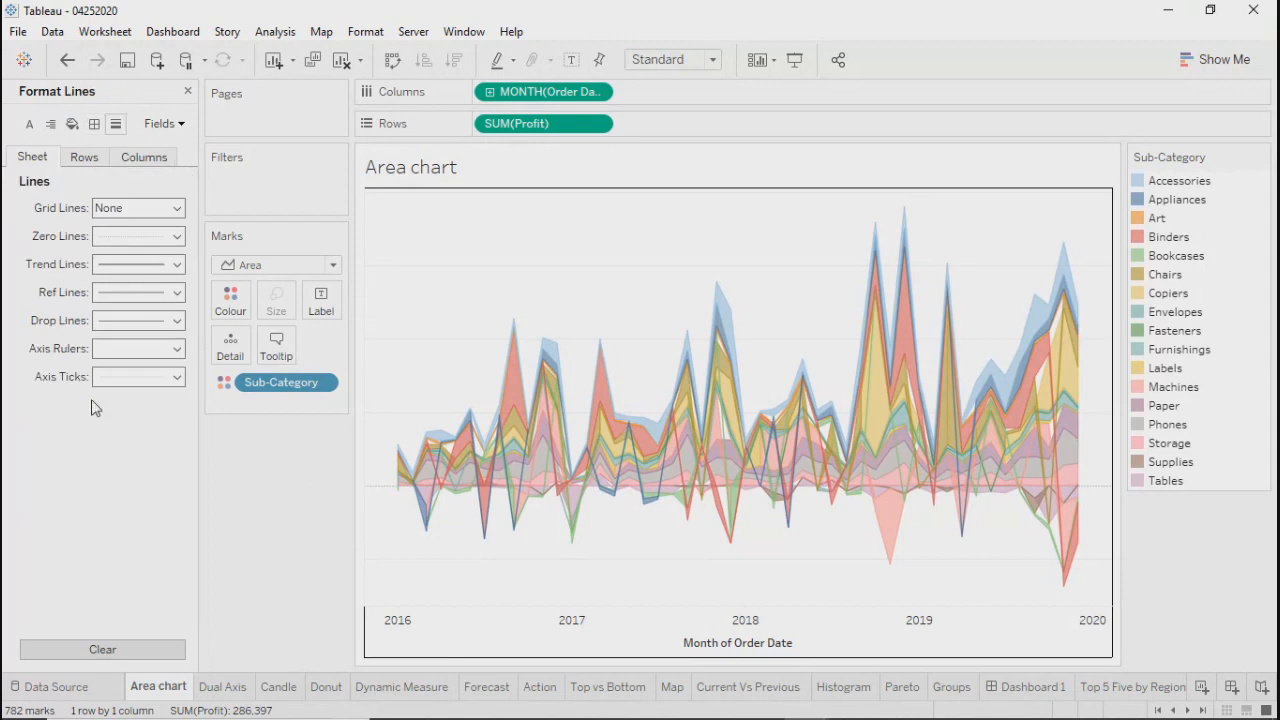
left_click(140, 348)
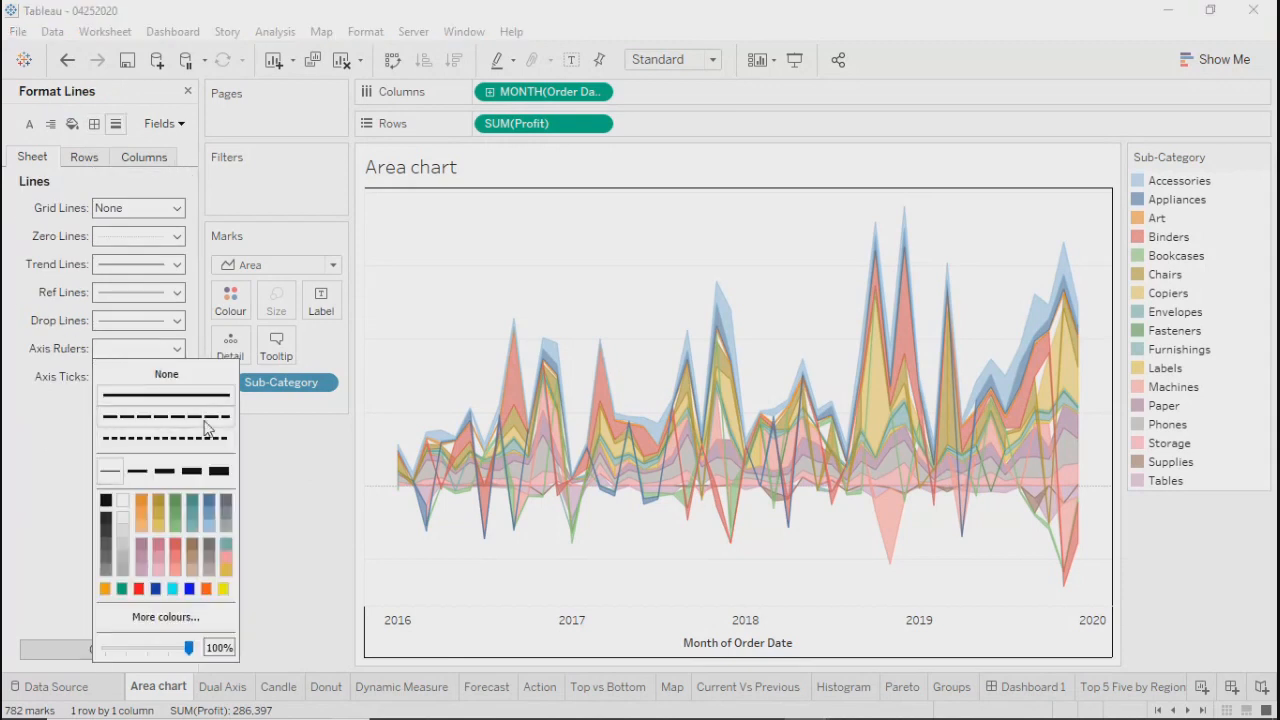
left_click(106, 505)
Format the Area chart worksheet title as centred, bold, size 12 text and apply it
double_click(480, 179)
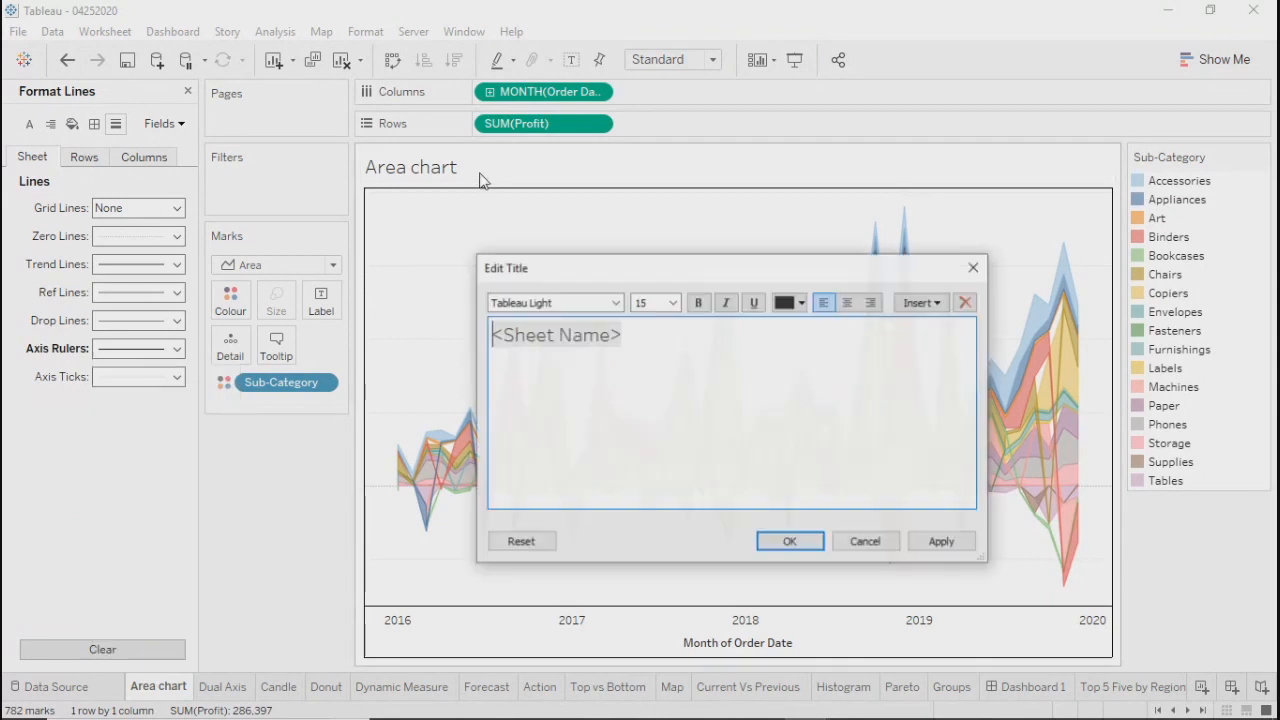
left_click(848, 303)
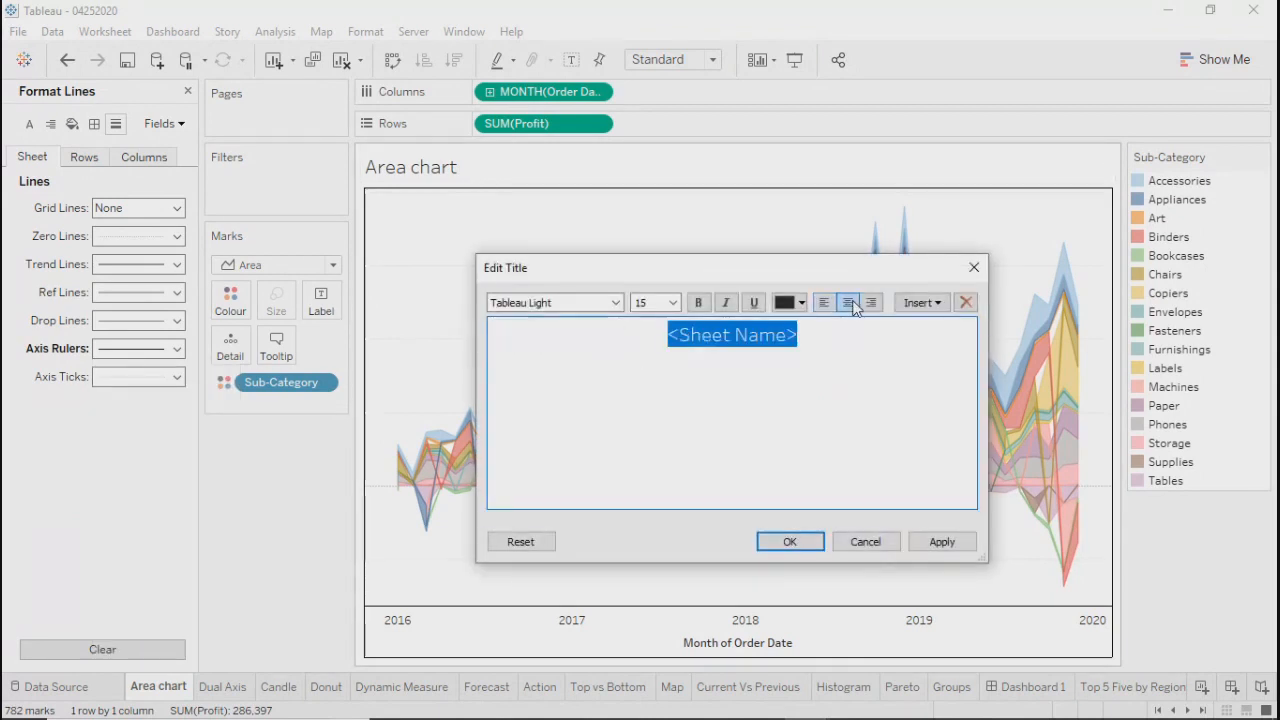
left_click(673, 302)
left_click(655, 373)
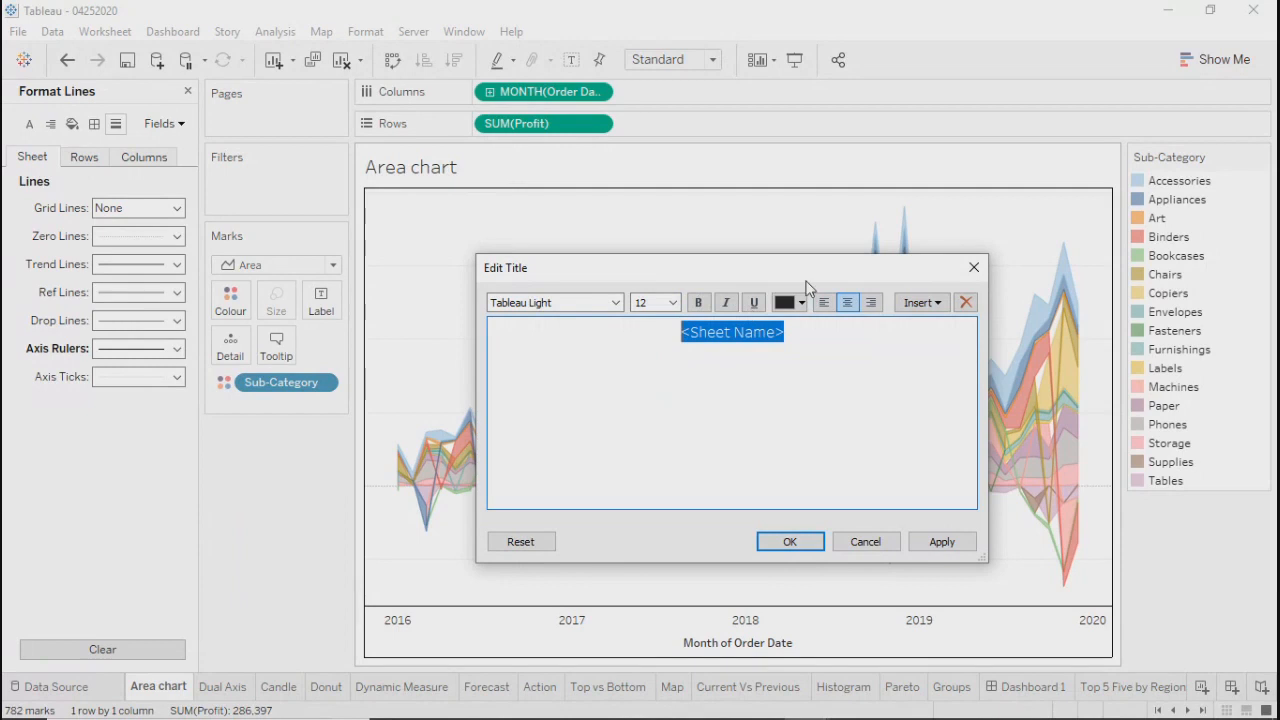
left_click(803, 303)
left_click(680, 397)
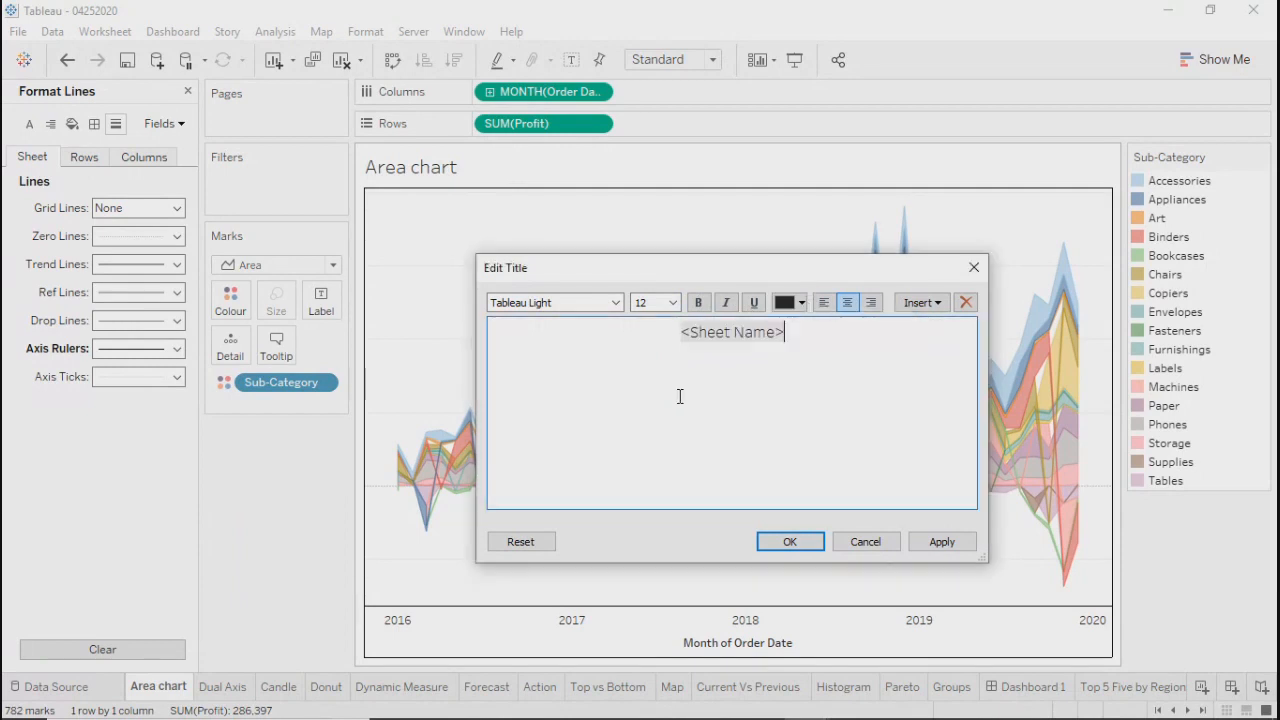
left_click(698, 303)
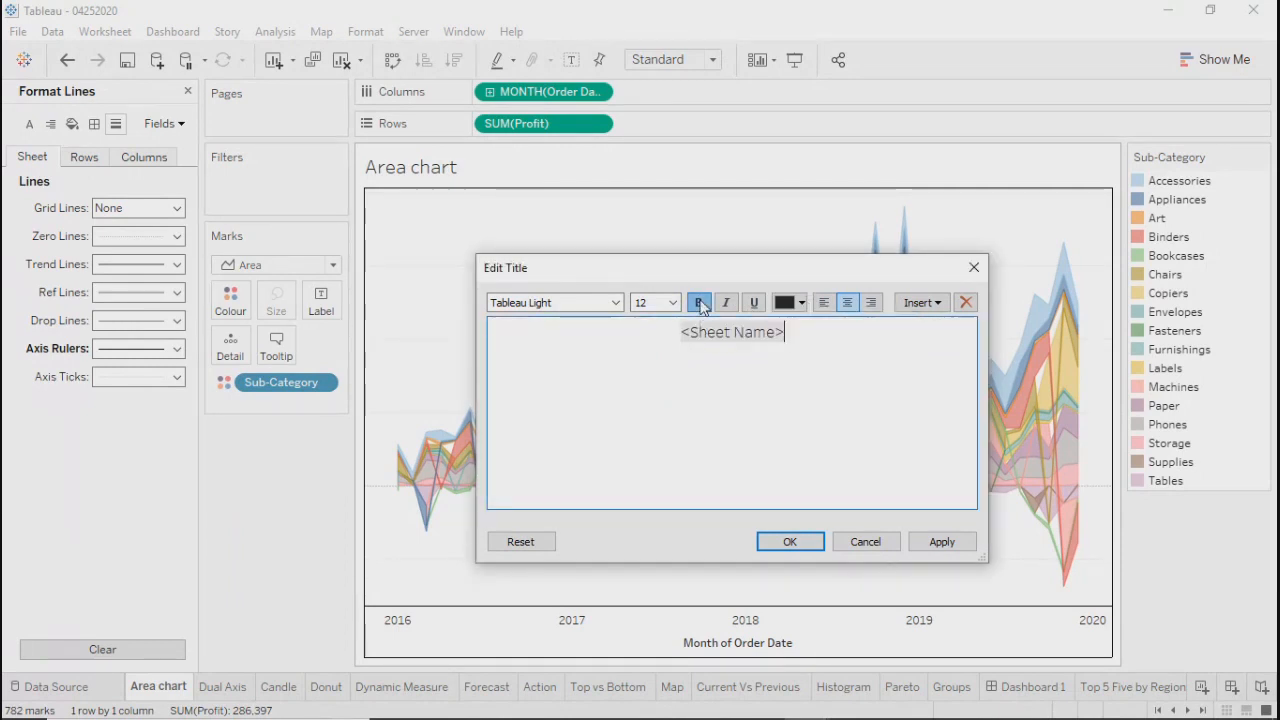
left_click(803, 303)
left_click(801, 411)
left_click(942, 541)
left_click(798, 542)
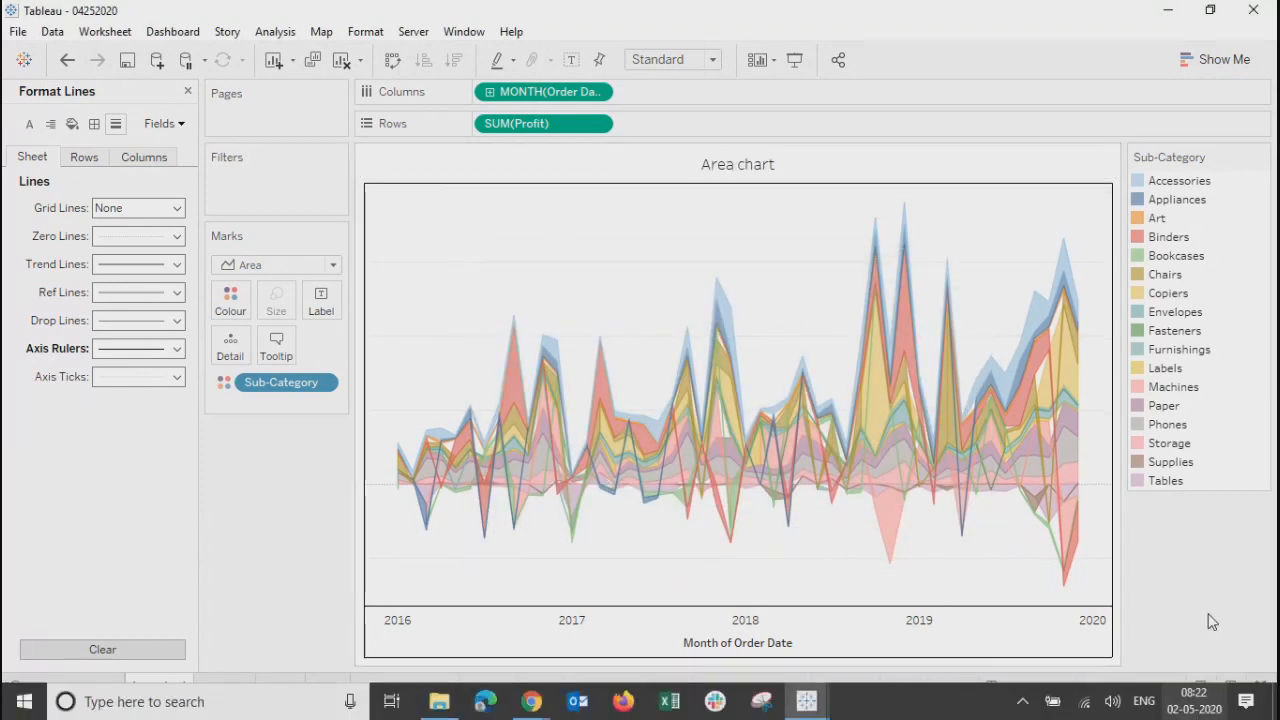
Return to the Summary - Sample SuperStore dashboard and show the title of the Donut sheet
left_click(1203, 710)
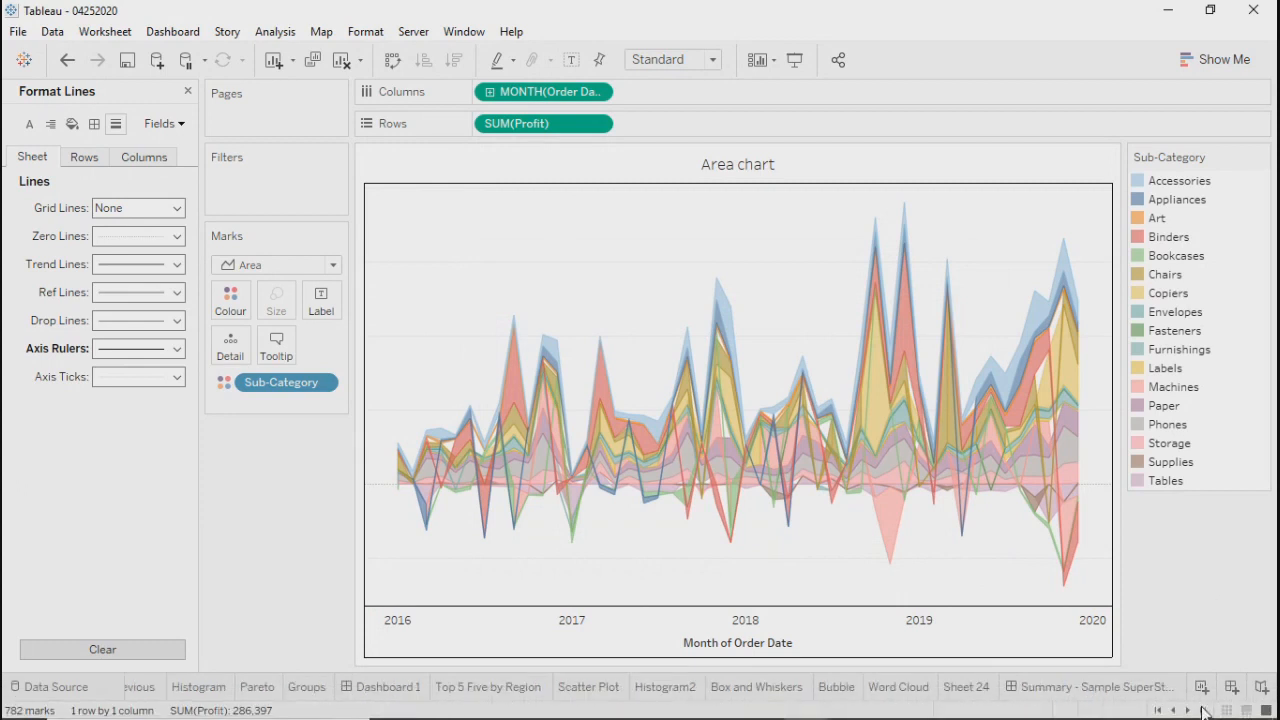
left_click(1082, 687)
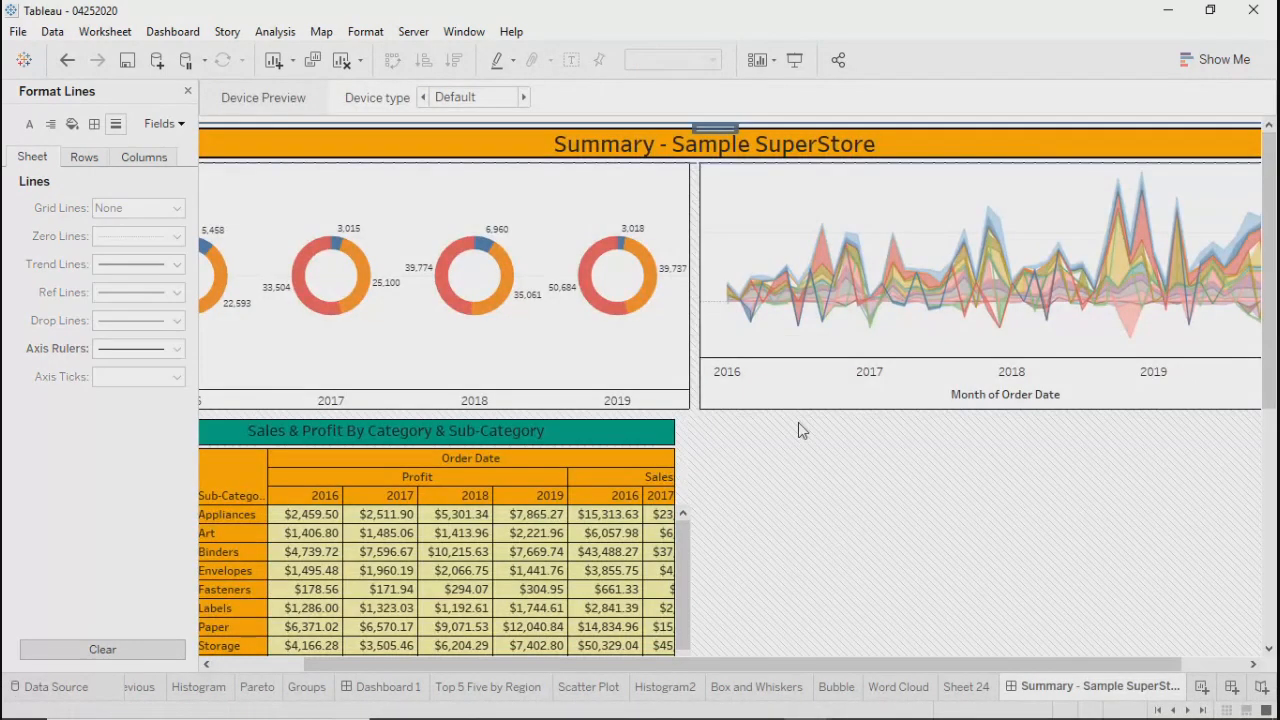
left_click(737, 197)
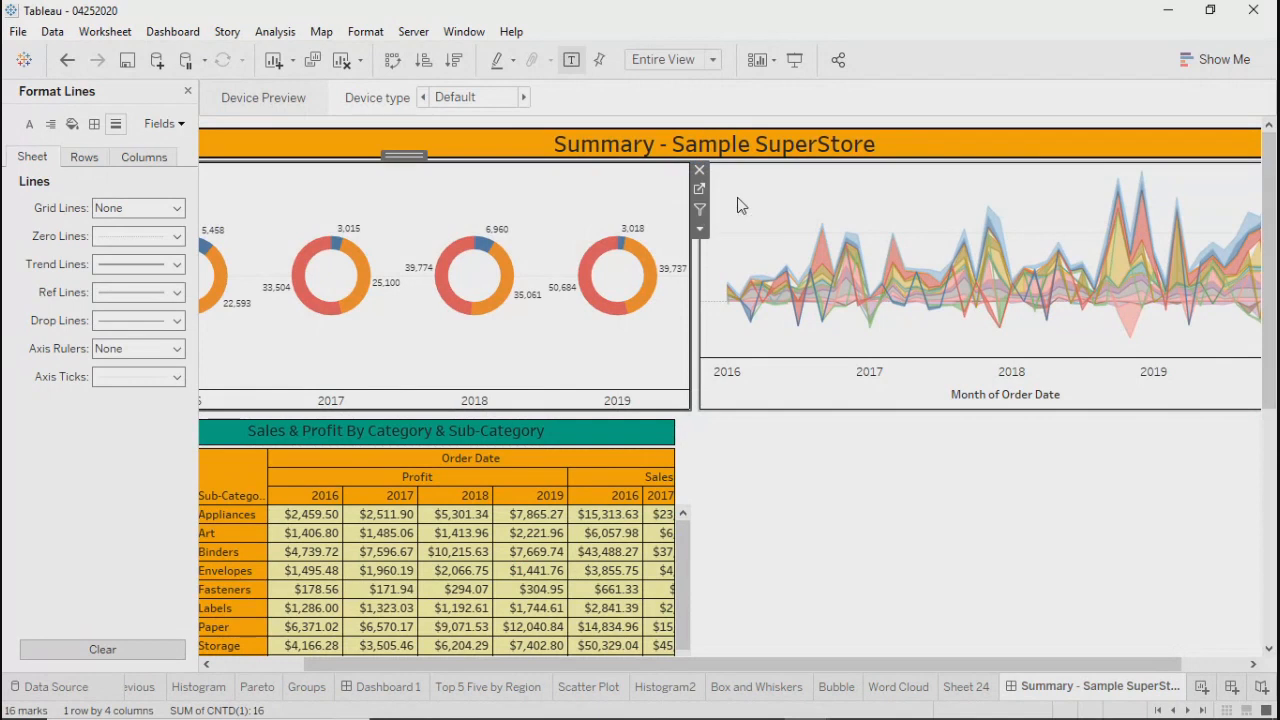
left_click(519, 192)
left_click(700, 230)
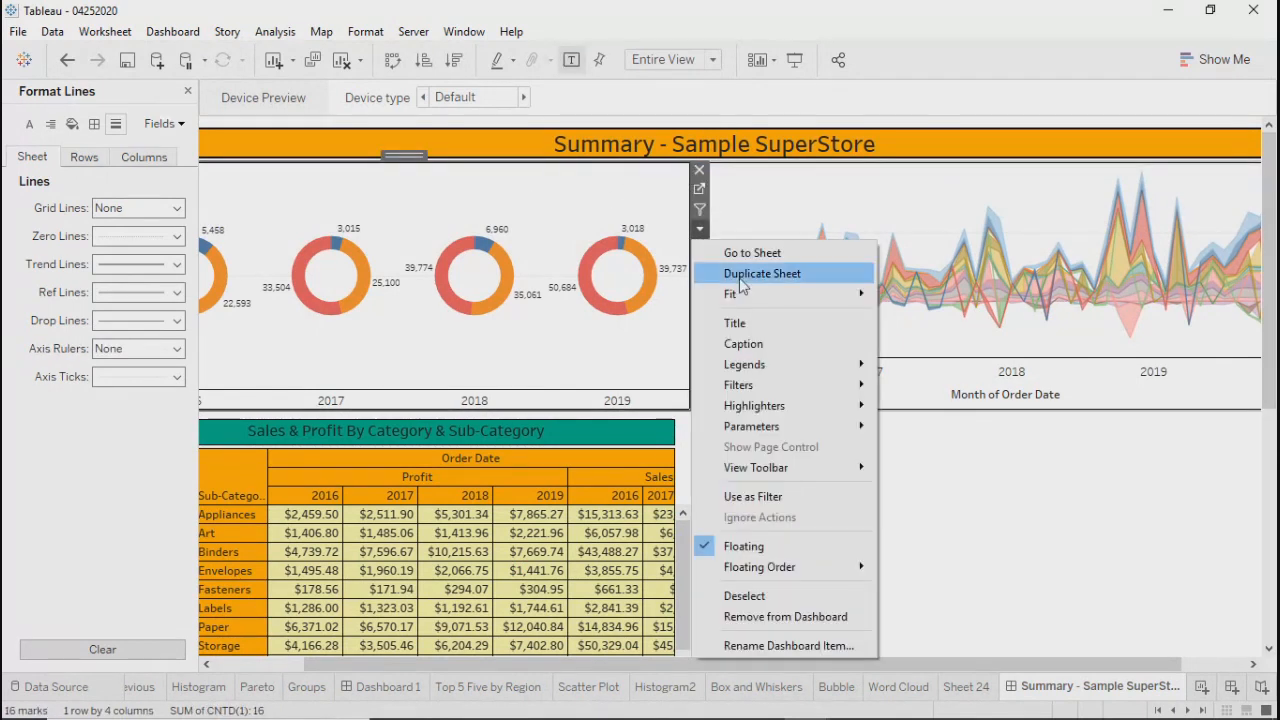
left_click(736, 323)
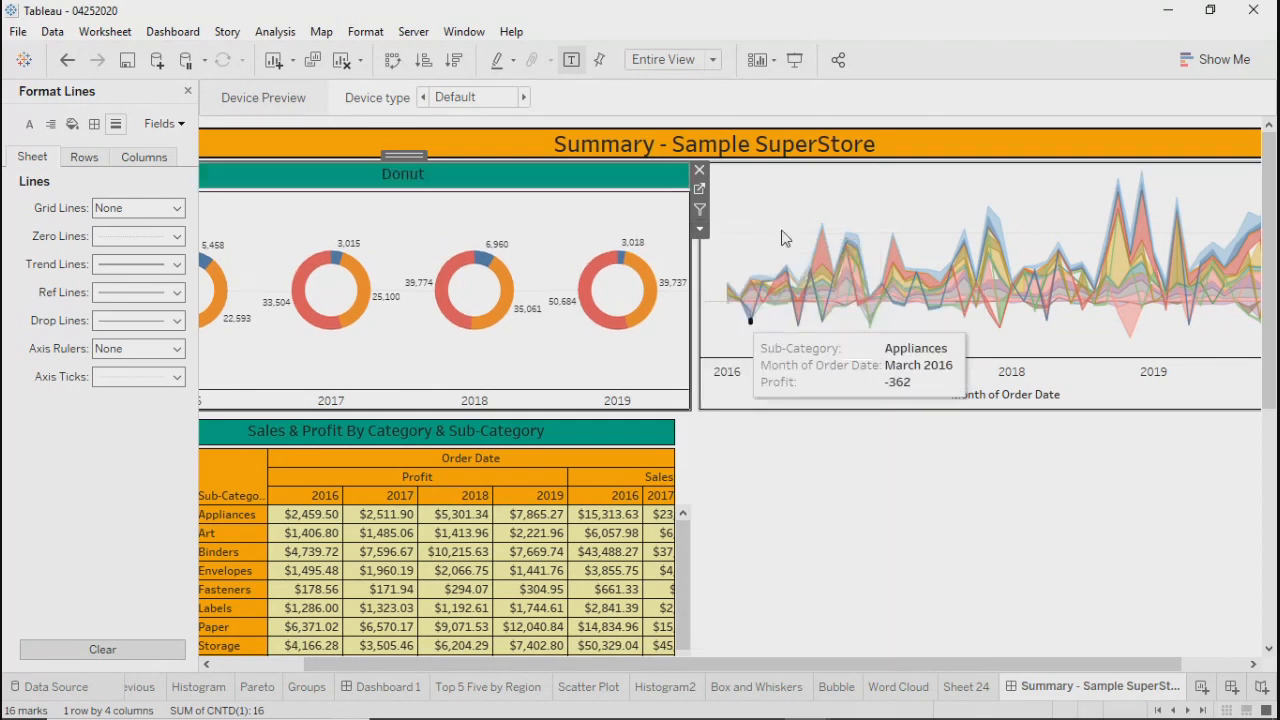
Open the options for the floating Area chart sheet on the dashboard
left_click(786, 177)
right_click(786, 175)
key("Escape")
left_click(689, 229)
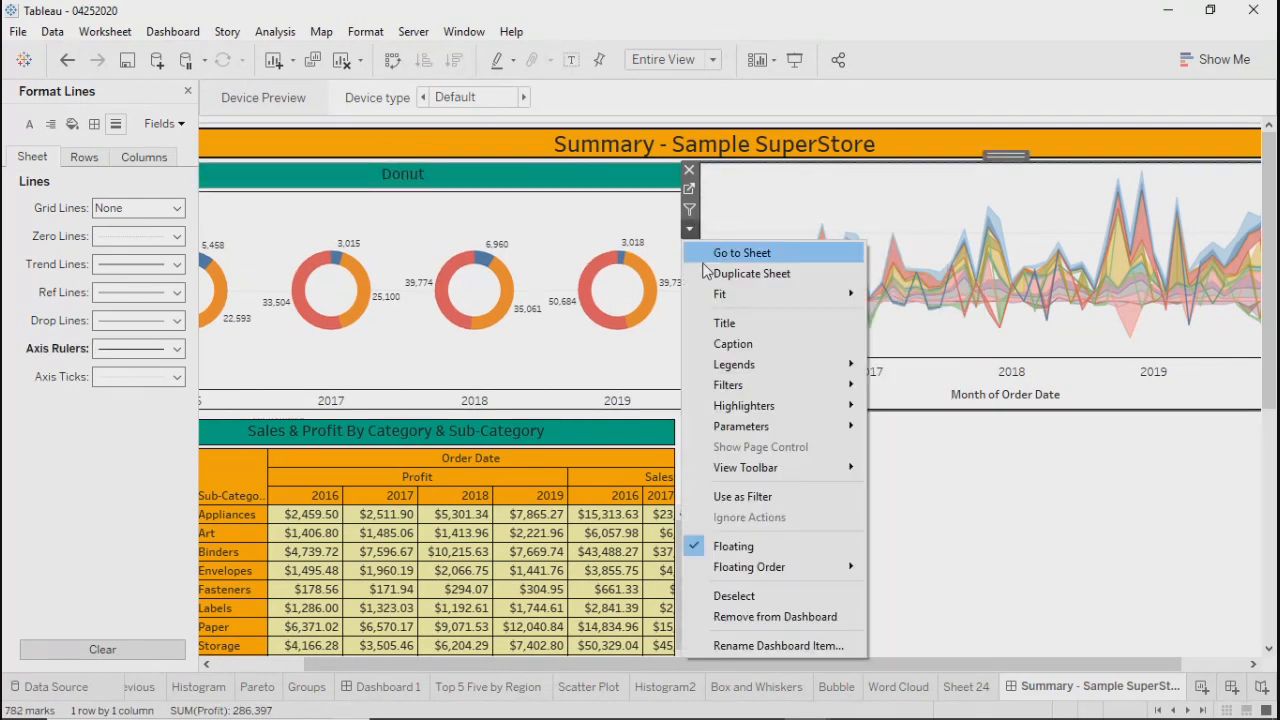
Show the area chart's title on the dashboard and format it with green shading and the thinnest border
left_click(722, 324)
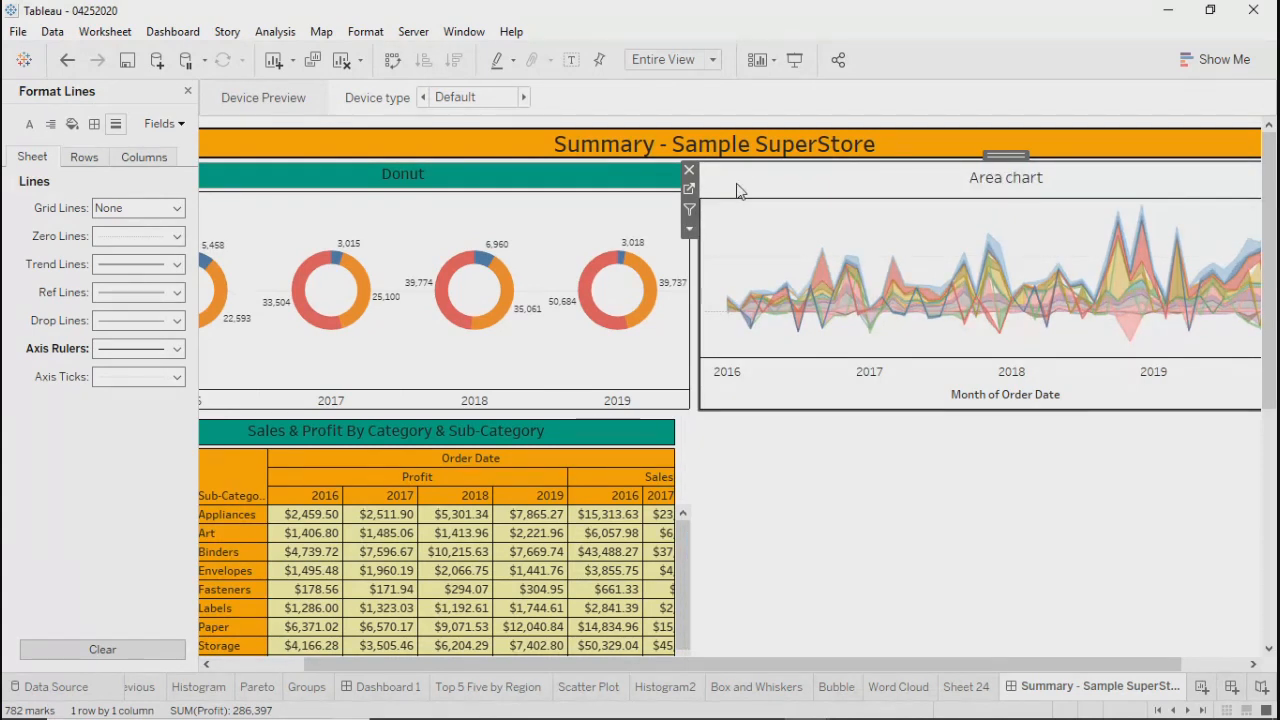
right_click(833, 187)
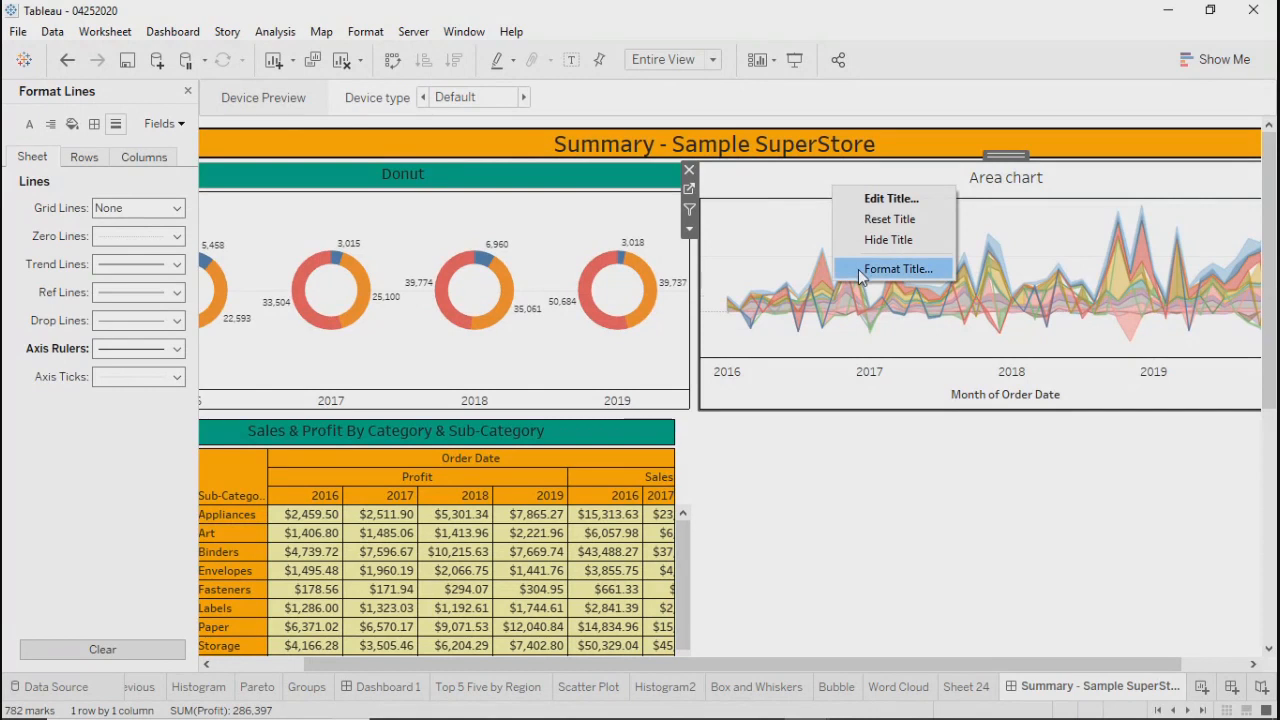
left_click(858, 267)
left_click(120, 150)
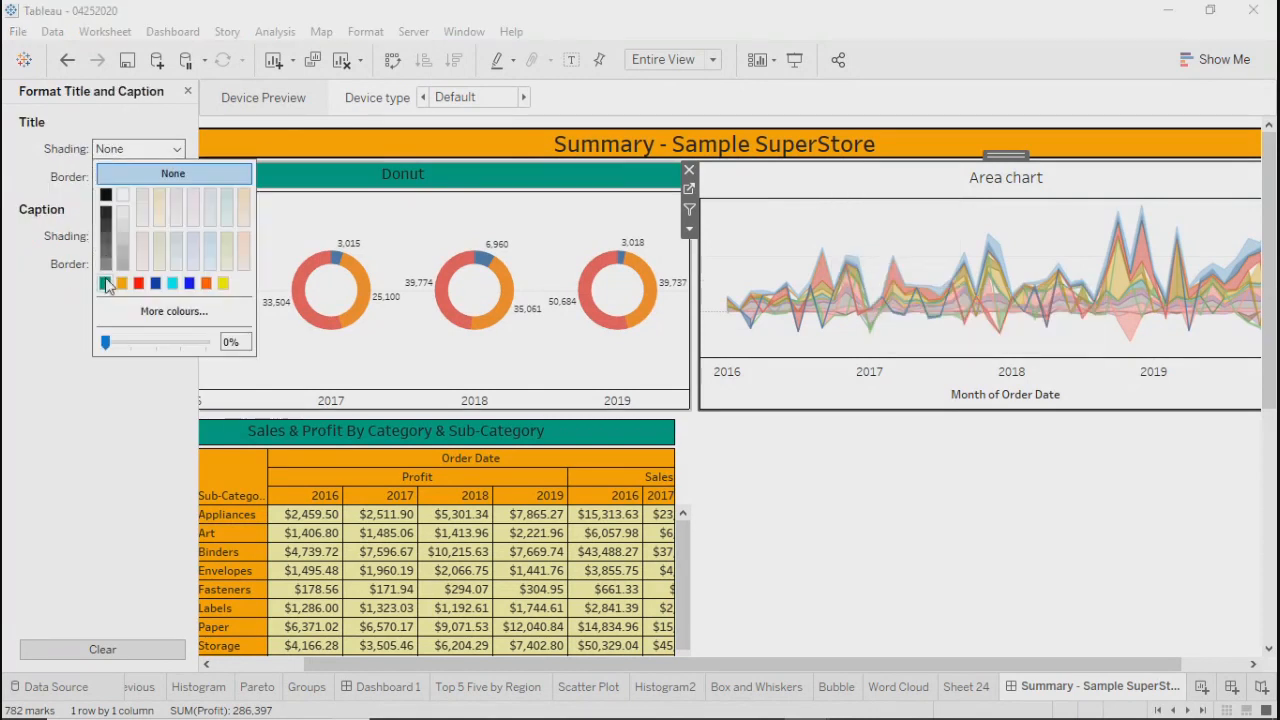
left_click(105, 284)
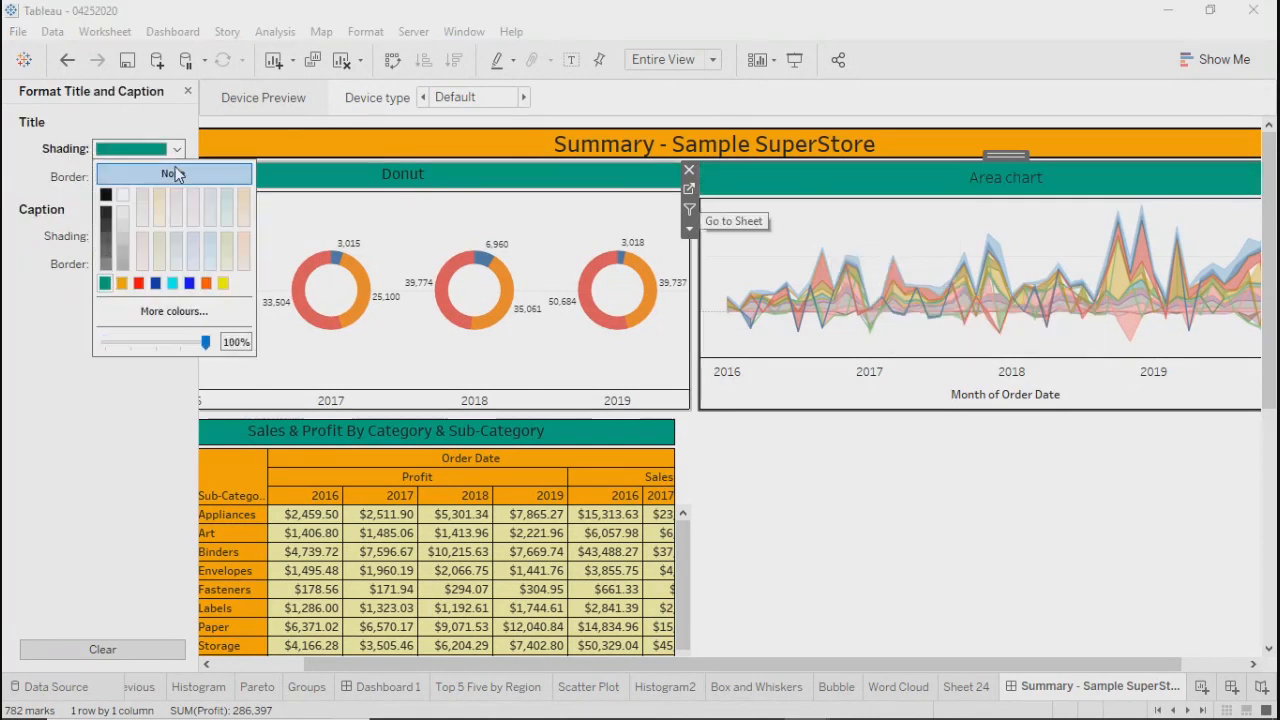
left_click(35, 197)
left_click(138, 177)
left_click(109, 300)
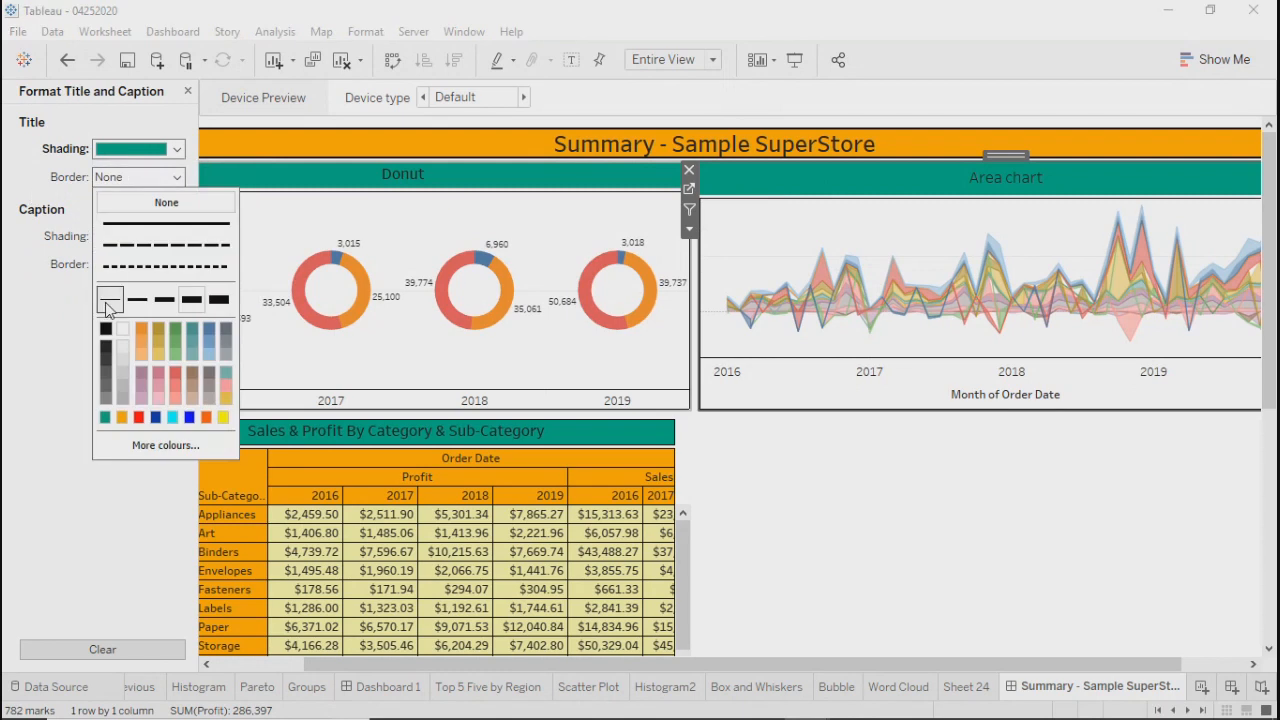
Make the area chart's title text bold
double_click(769, 179)
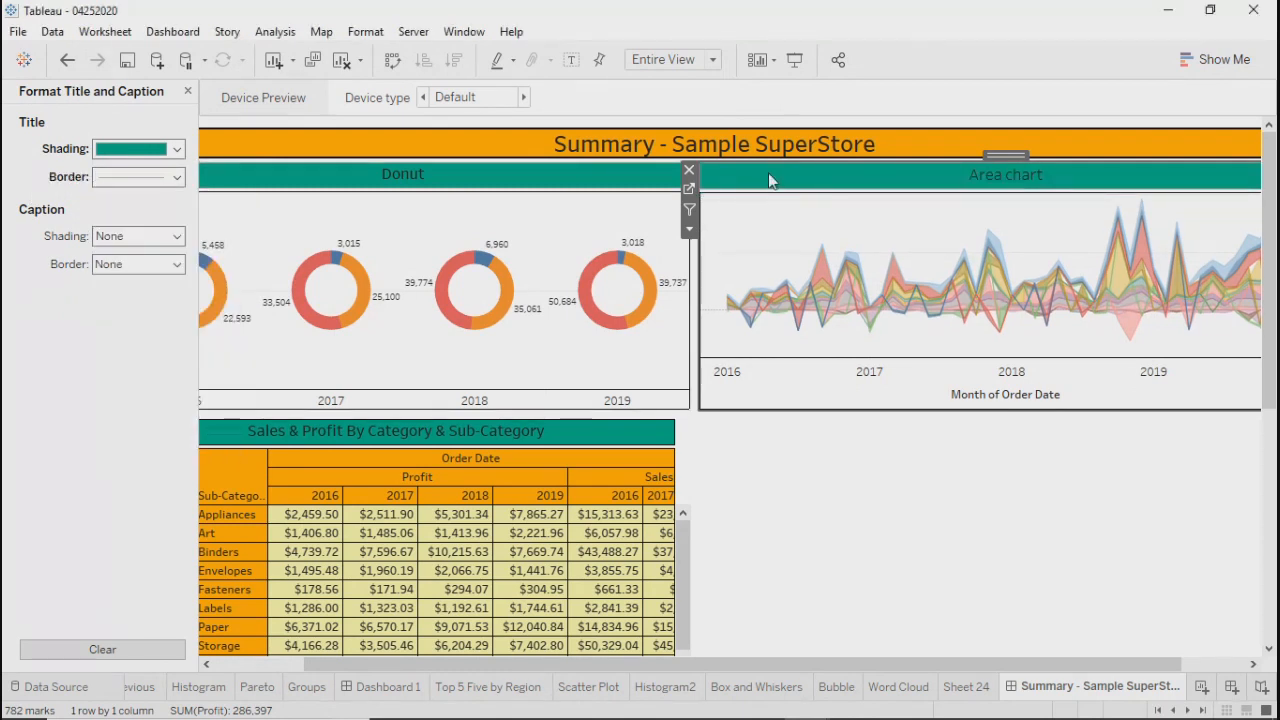
left_click_drag(805, 345, 590, 324)
left_click(697, 302)
left_click(910, 542)
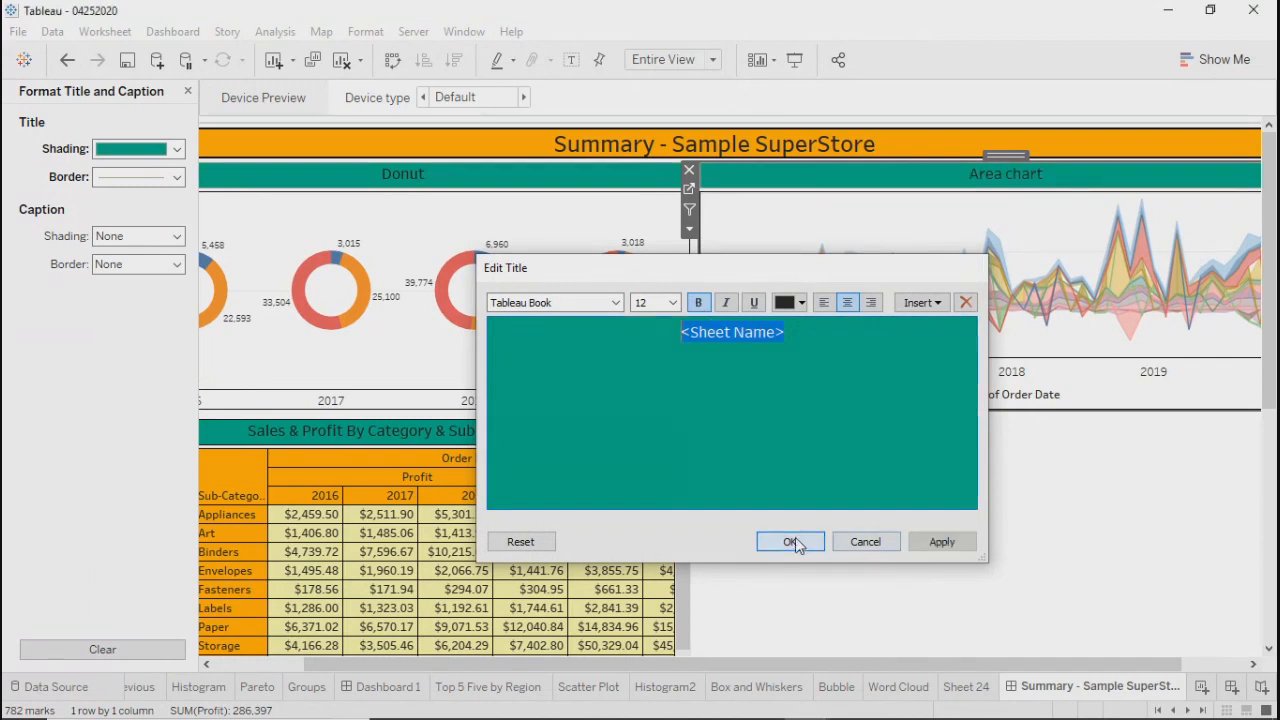
left_click(790, 541)
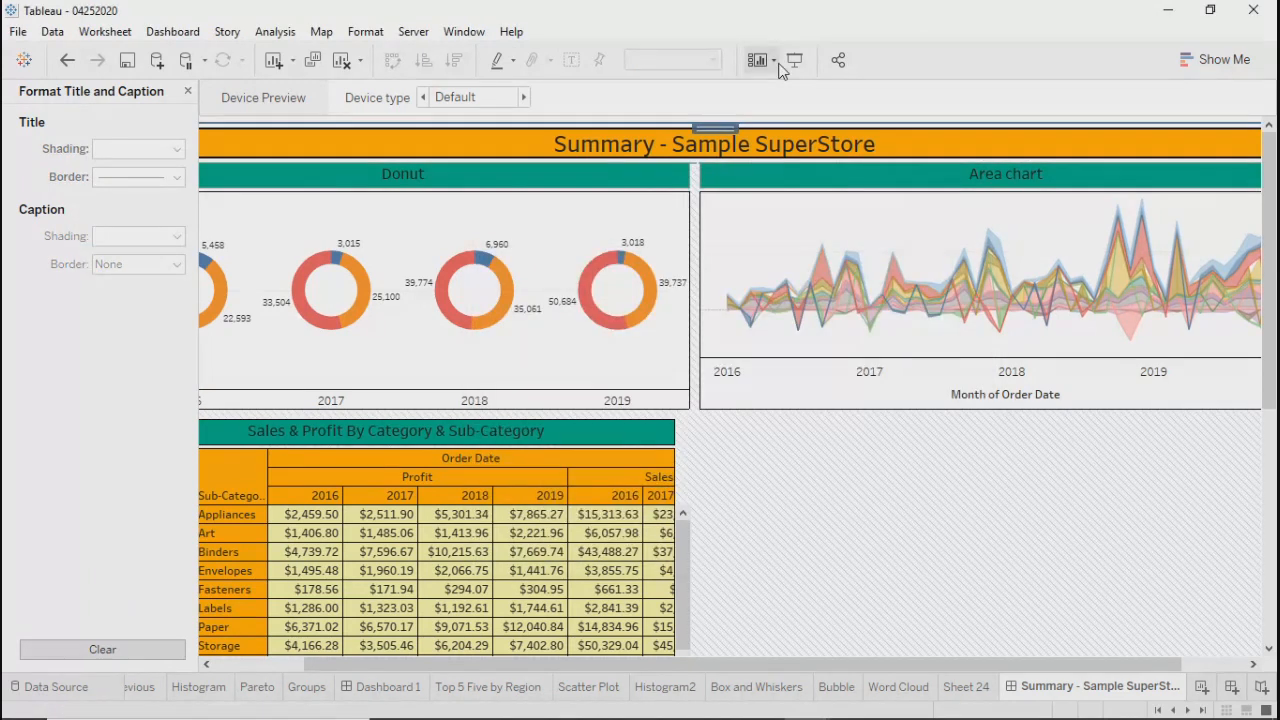
Preview the Summary dashboard in presentation mode and return to editing
left_click(798, 59)
key("Escape")
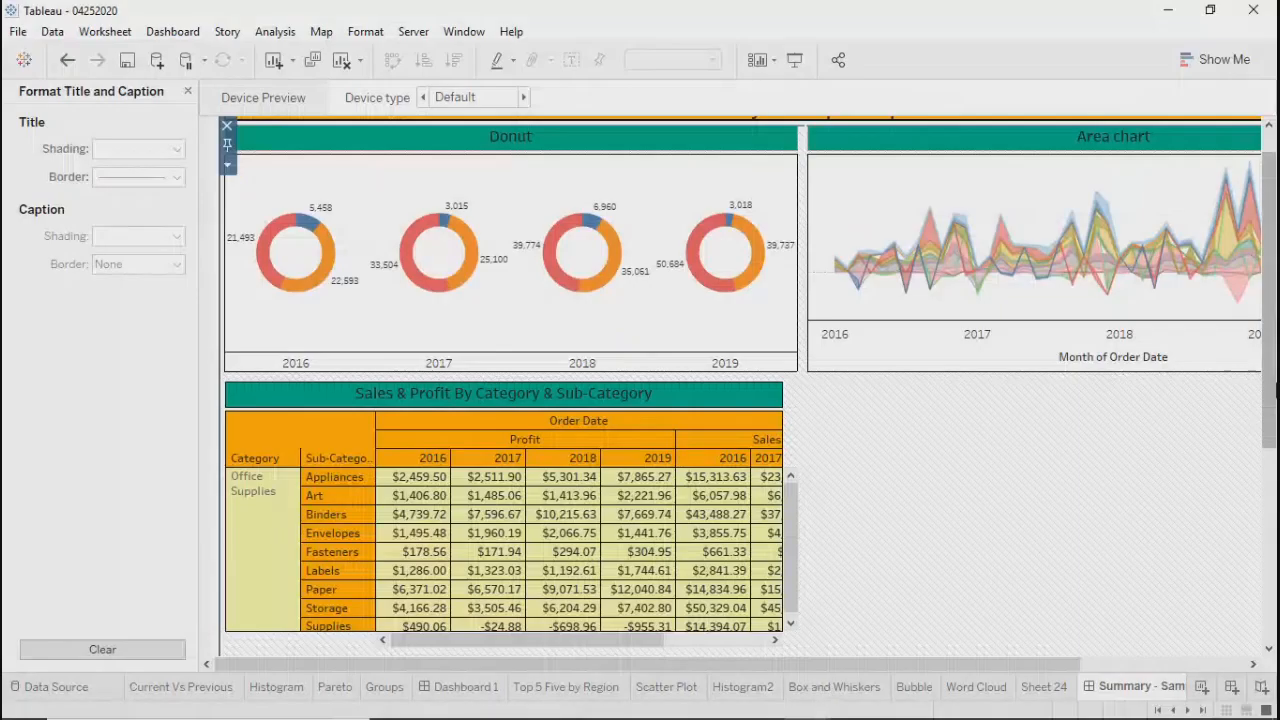
Move the Sales & Profit table down to the dashboard's lower-left corner and resize it to the Donut chart's width
scroll(1270, 380, "down", 5)
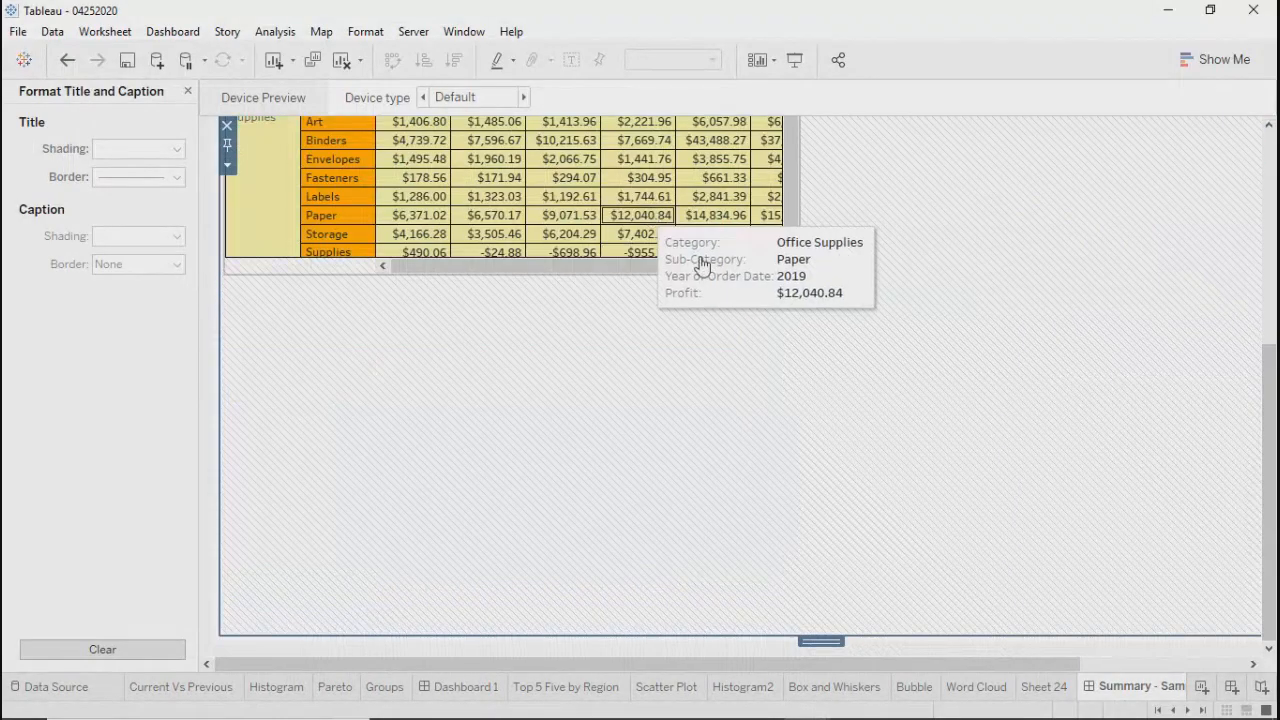
left_click(705, 272)
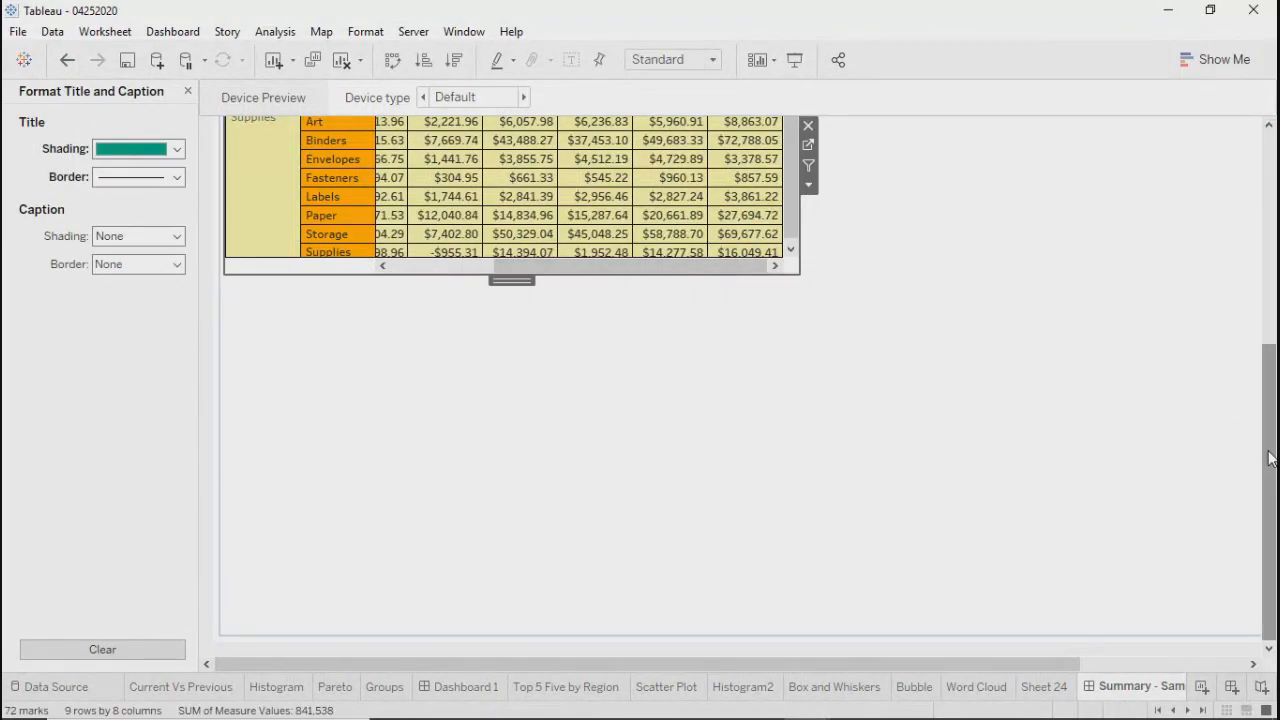
scroll(1268, 450, "up", 3)
left_click_drag(500, 198, 504, 430)
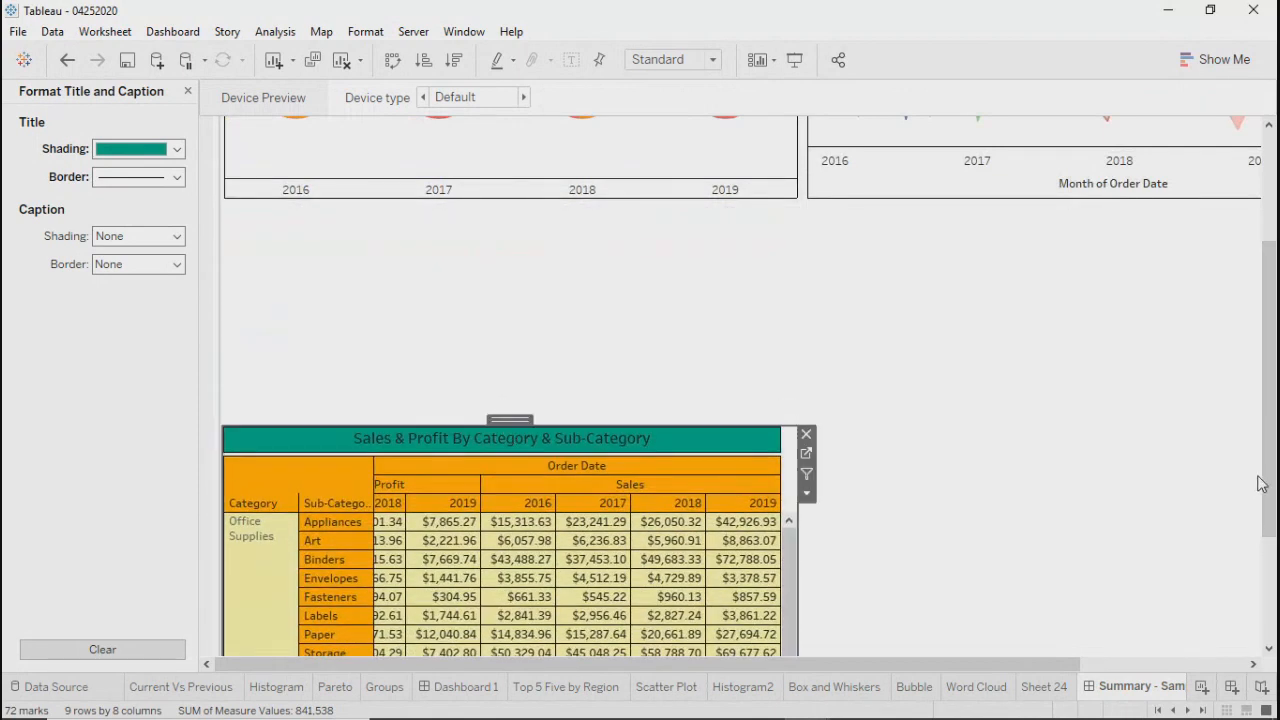
left_click_drag(1261, 484, 1264, 588)
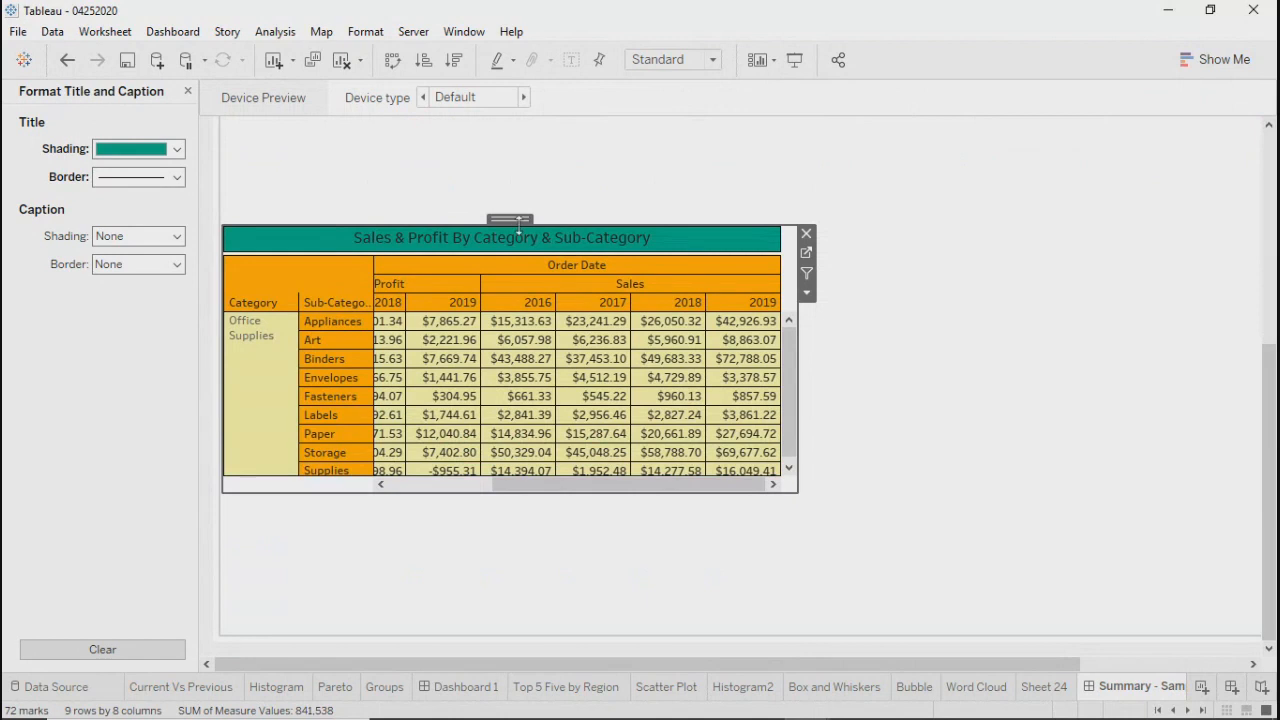
left_click_drag(516, 220, 460, 248)
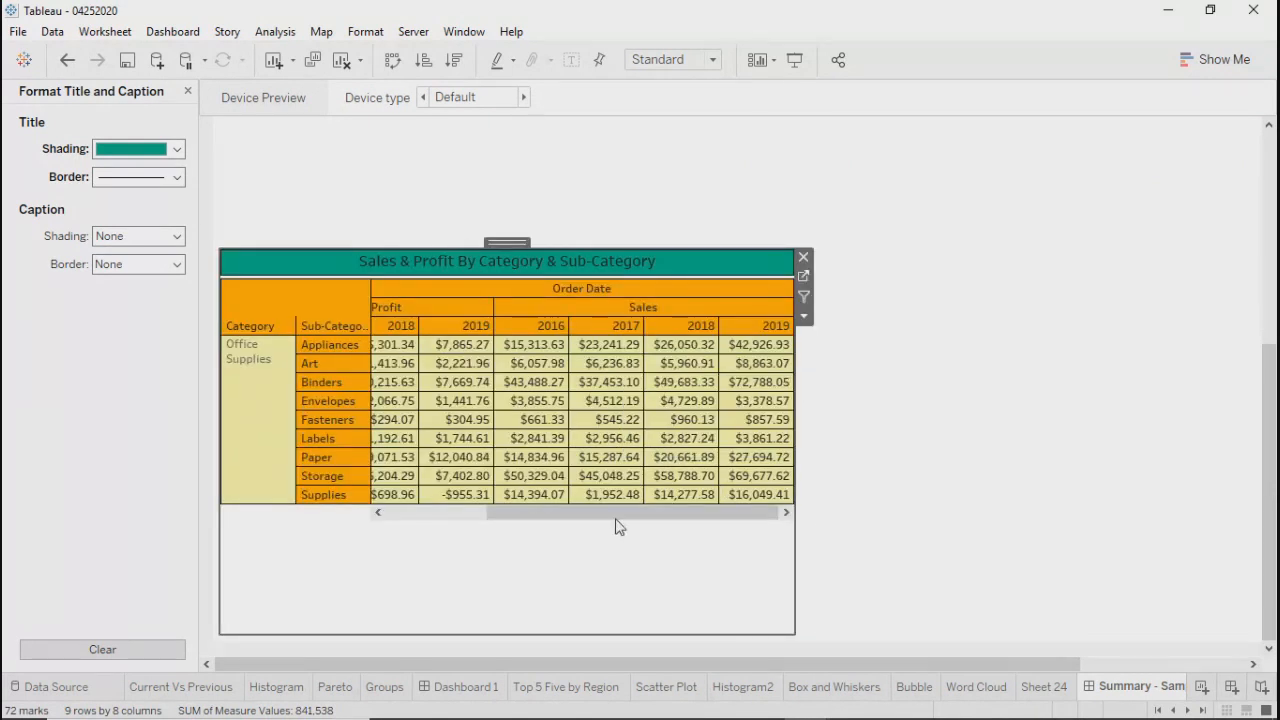
scroll(737, 520, "left", 3)
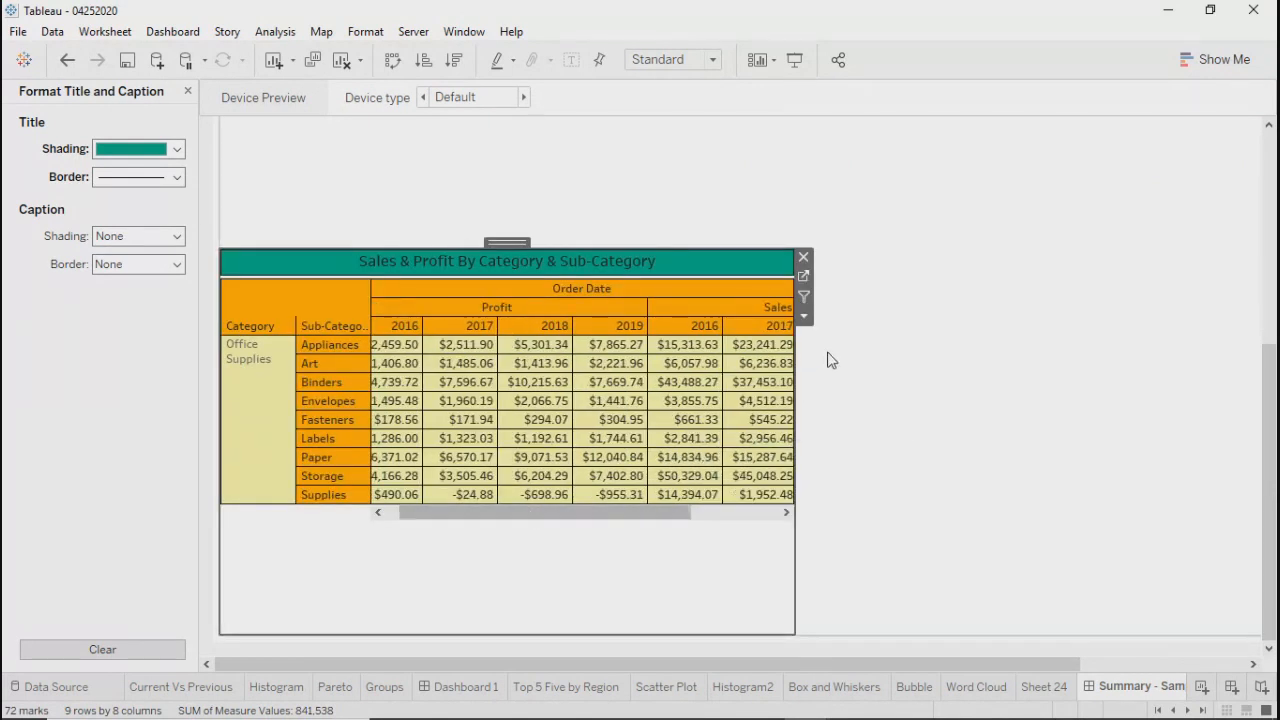
Remove the filter limiting the Cross Table sheet to Office Supplies and return to the Summary dashboard
left_click(804, 277)
left_click(330, 204)
left_click(260, 496)
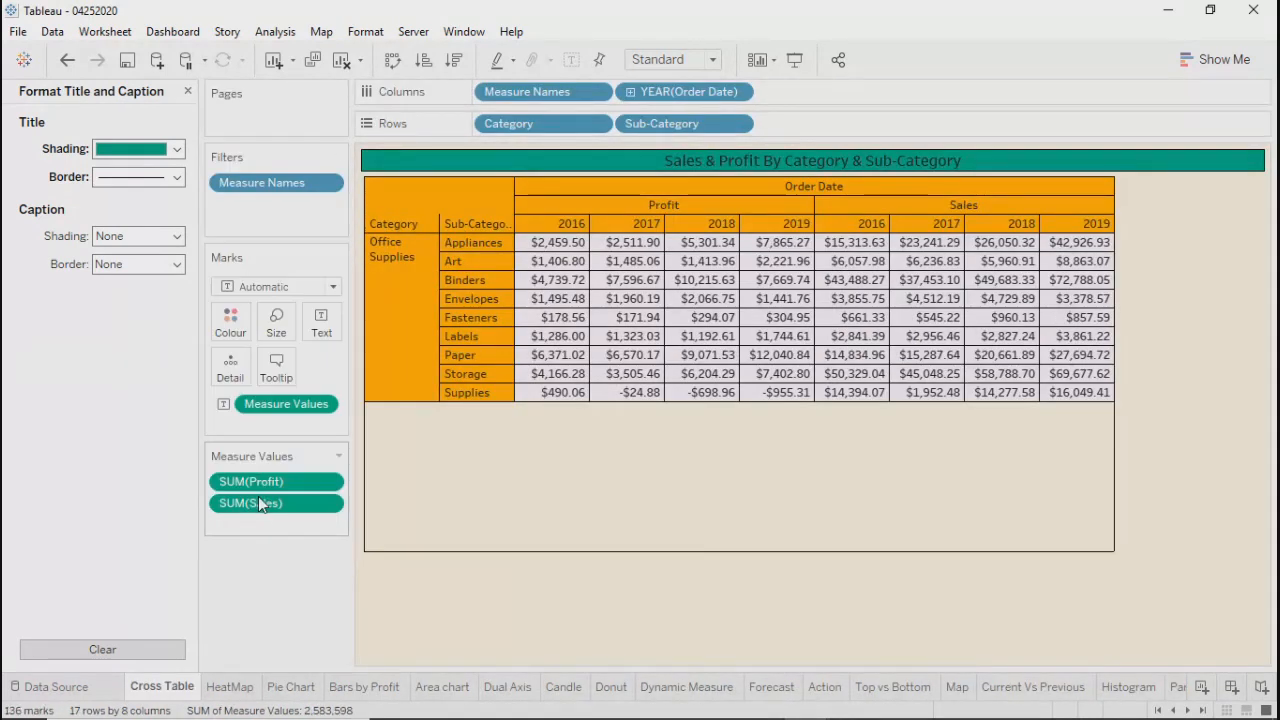
left_click(1203, 710)
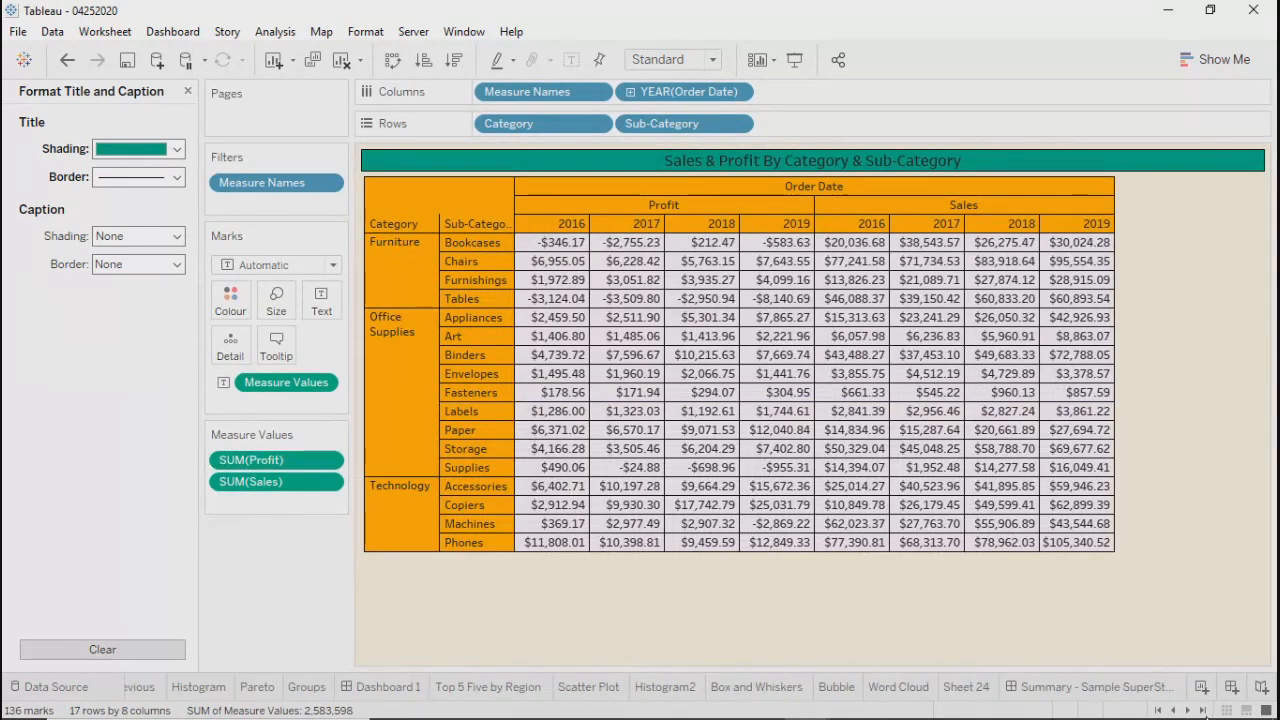
left_click(1095, 687)
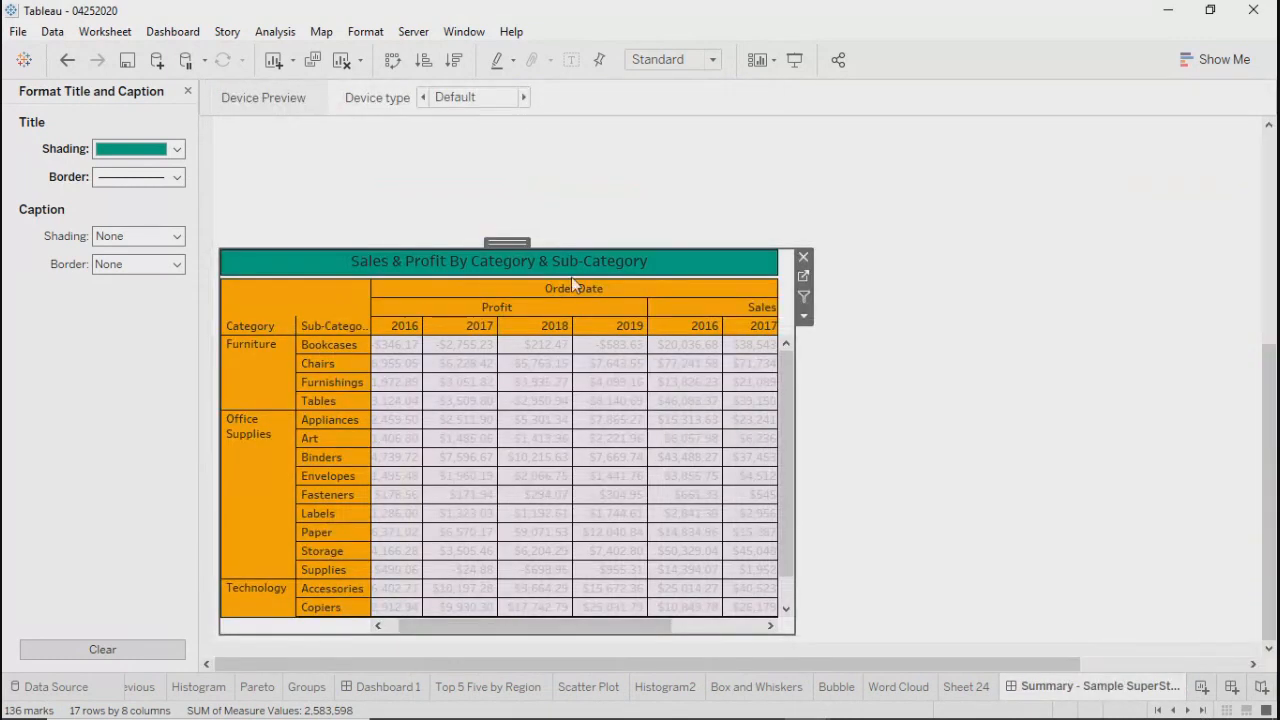
Make the Sales & Profit table slightly taller by extending its upper edge upward
left_click_drag(545, 246, 546, 226)
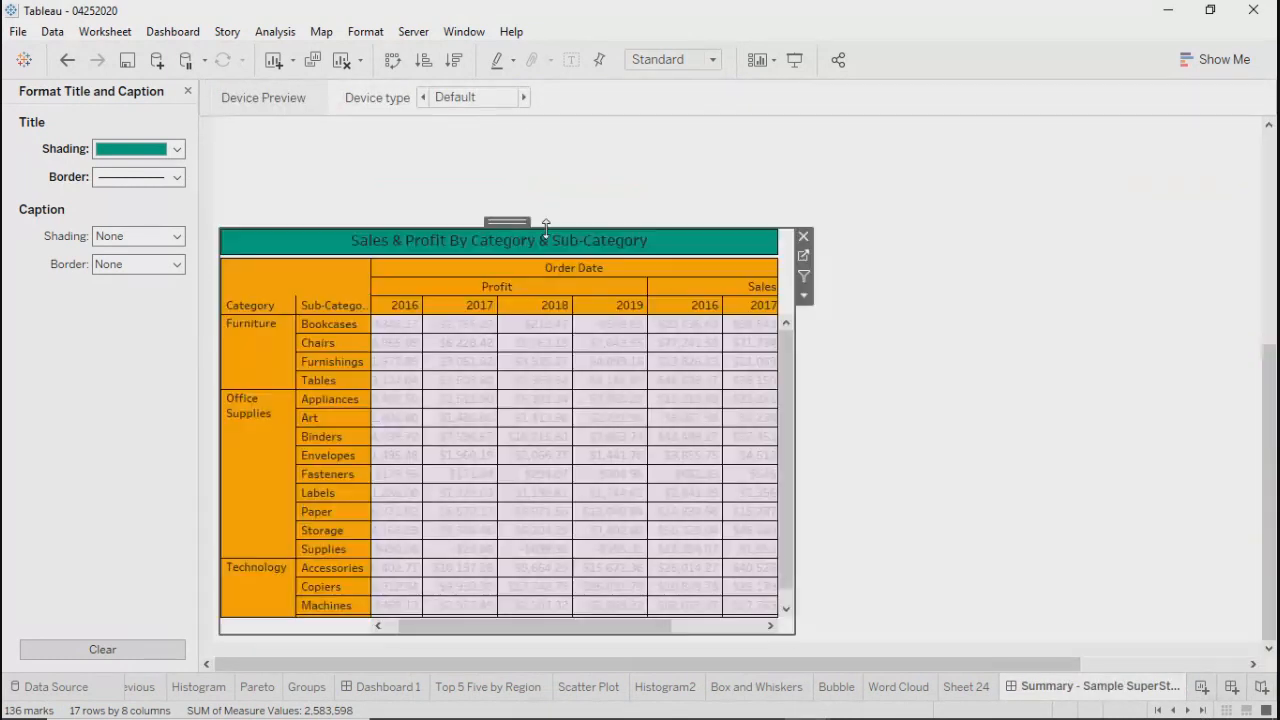
scroll(781, 428, "down", 1)
left_click(662, 458)
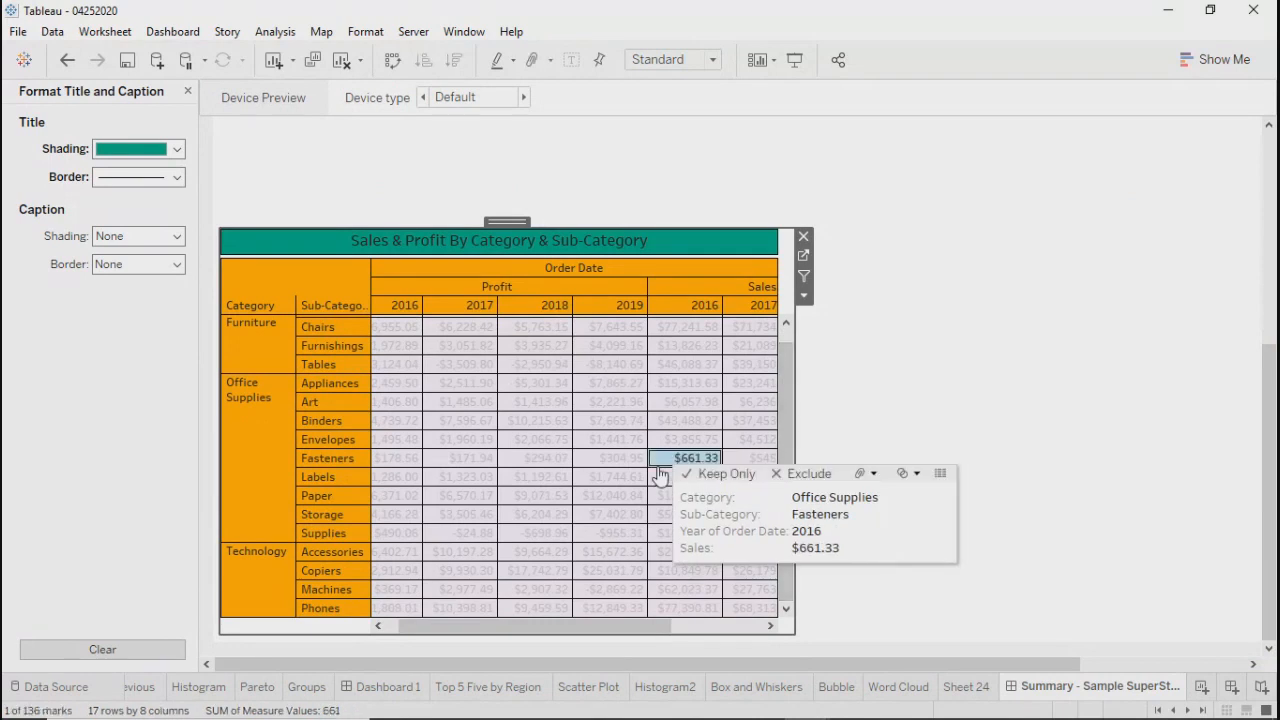
left_click(612, 440)
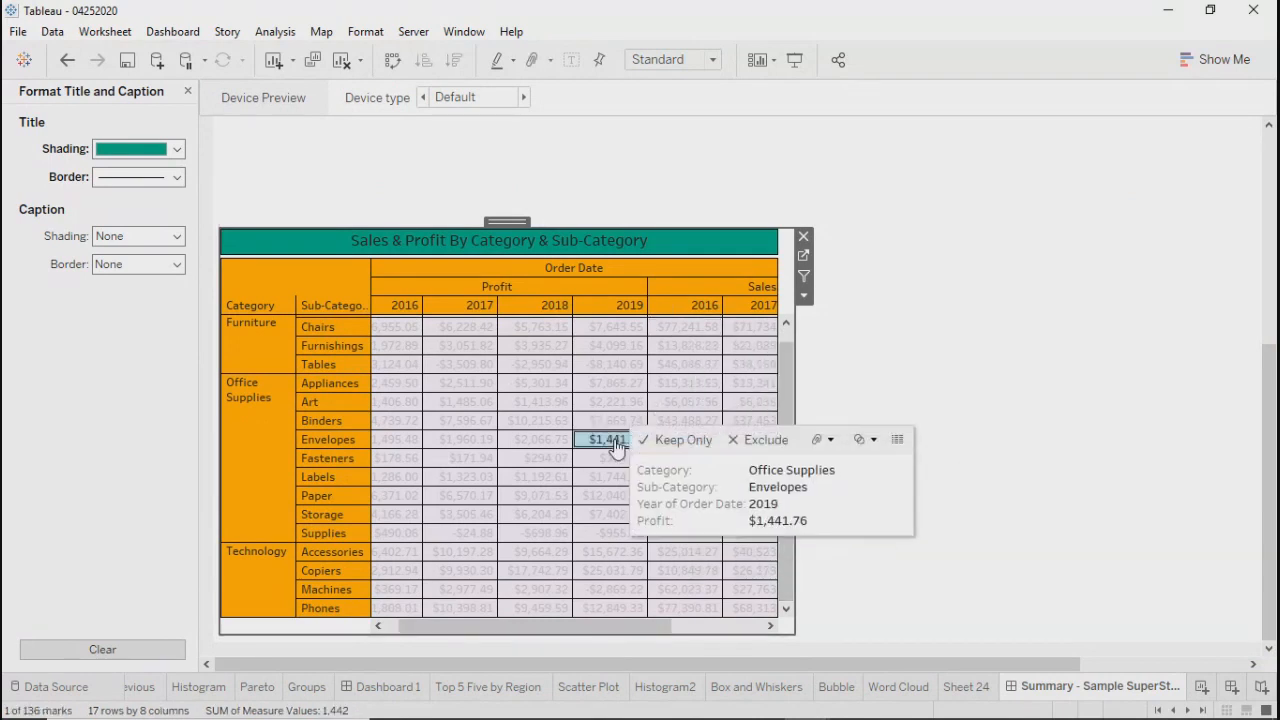
left_click(616, 447)
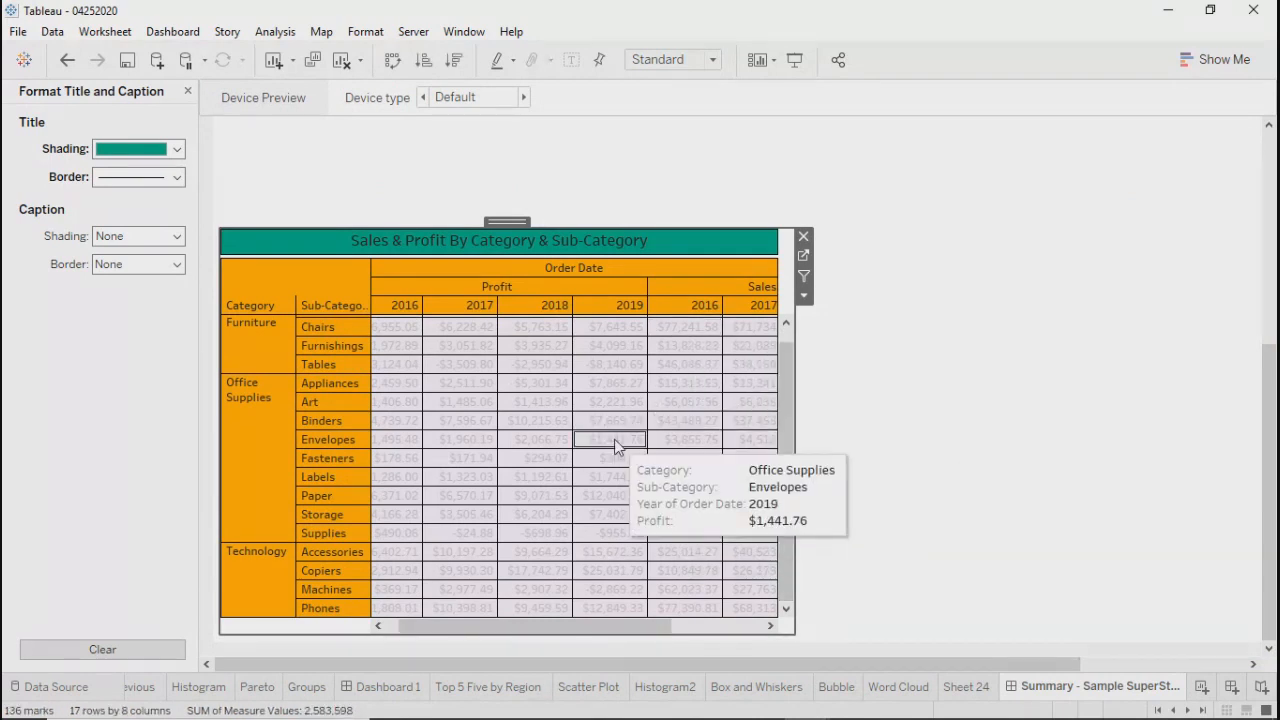
double_click(657, 245)
left_click(974, 267)
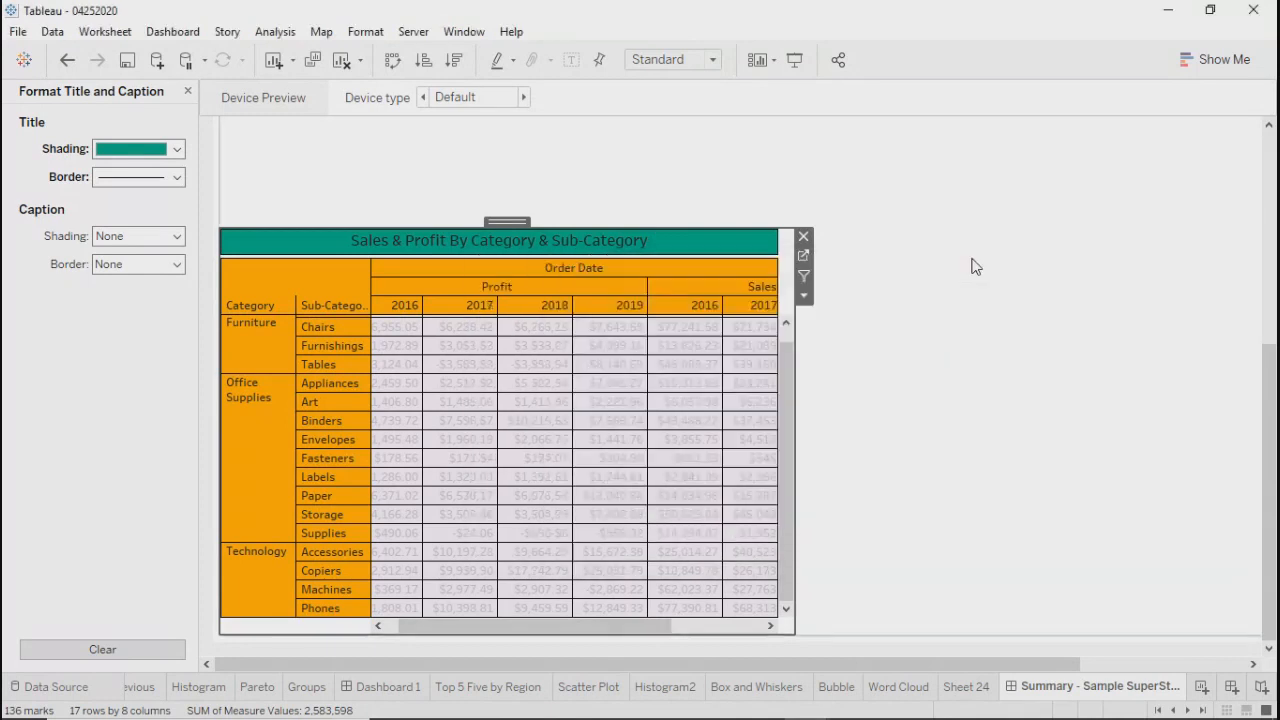
View the Donut chart's source worksheet with the formatting pane closed, and return to the Summary dashboard
scroll(953, 363, "up", 5)
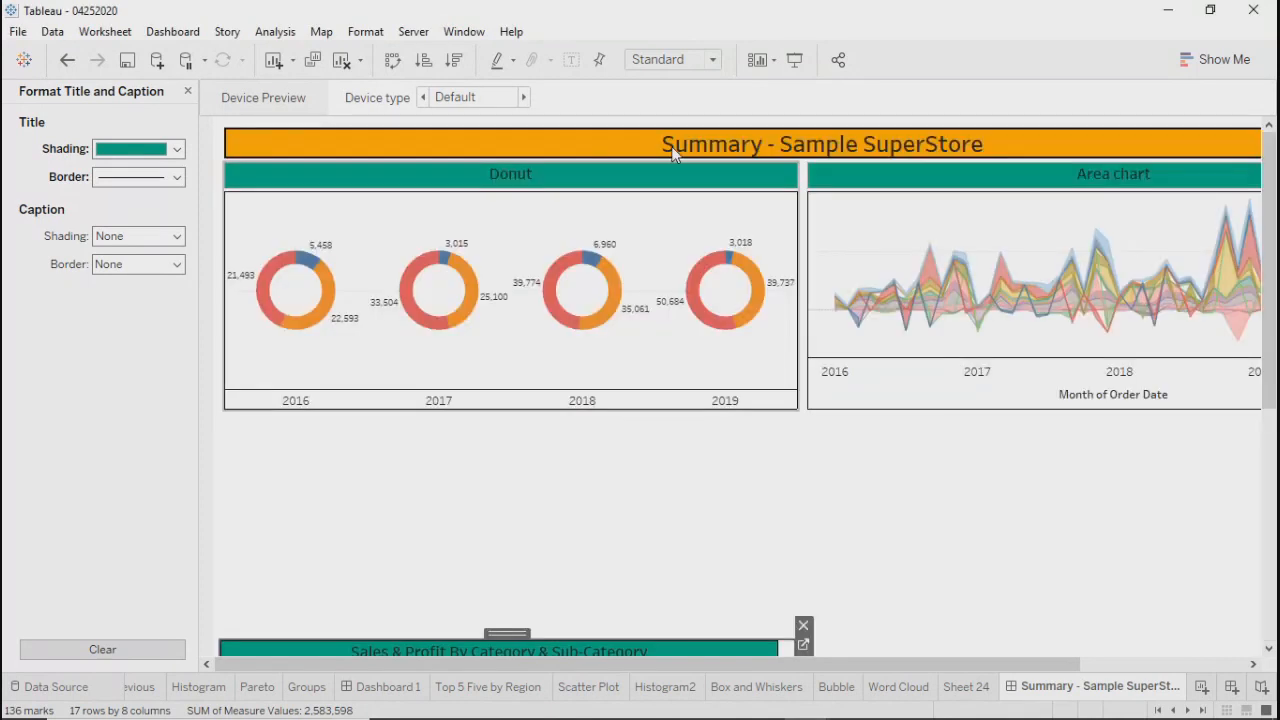
left_click(579, 168)
left_click(808, 230)
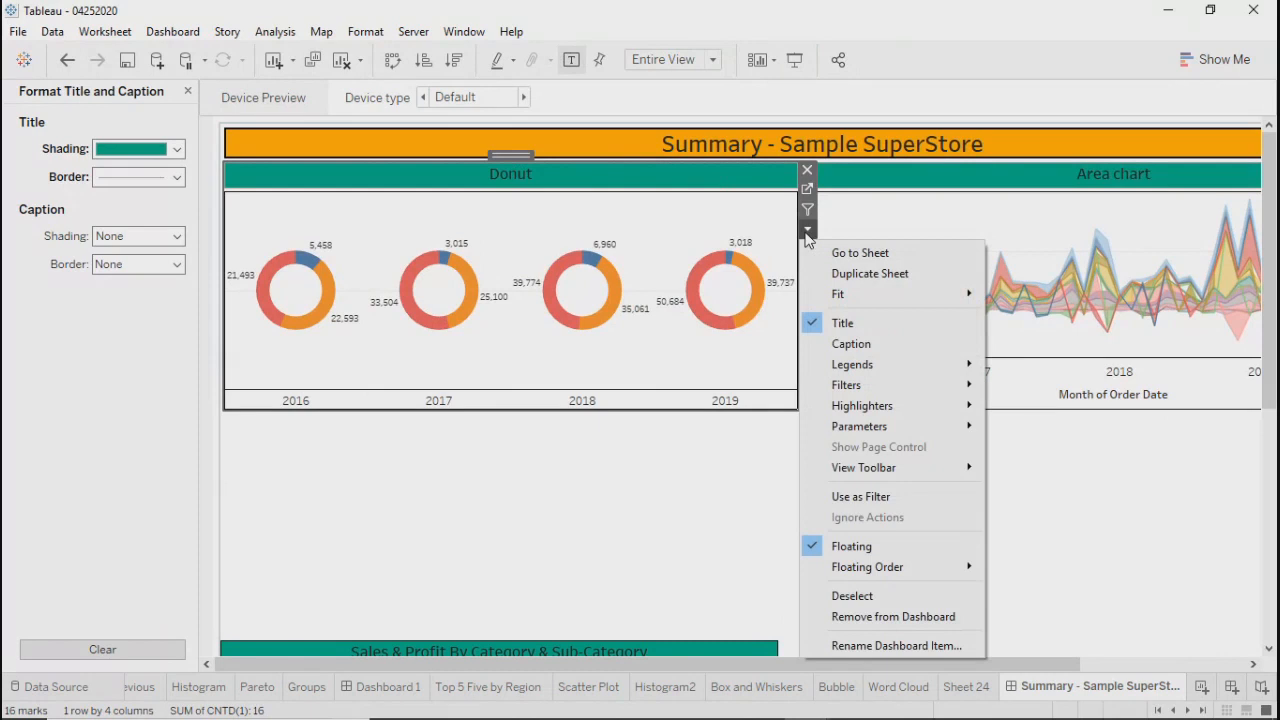
left_click(860, 254)
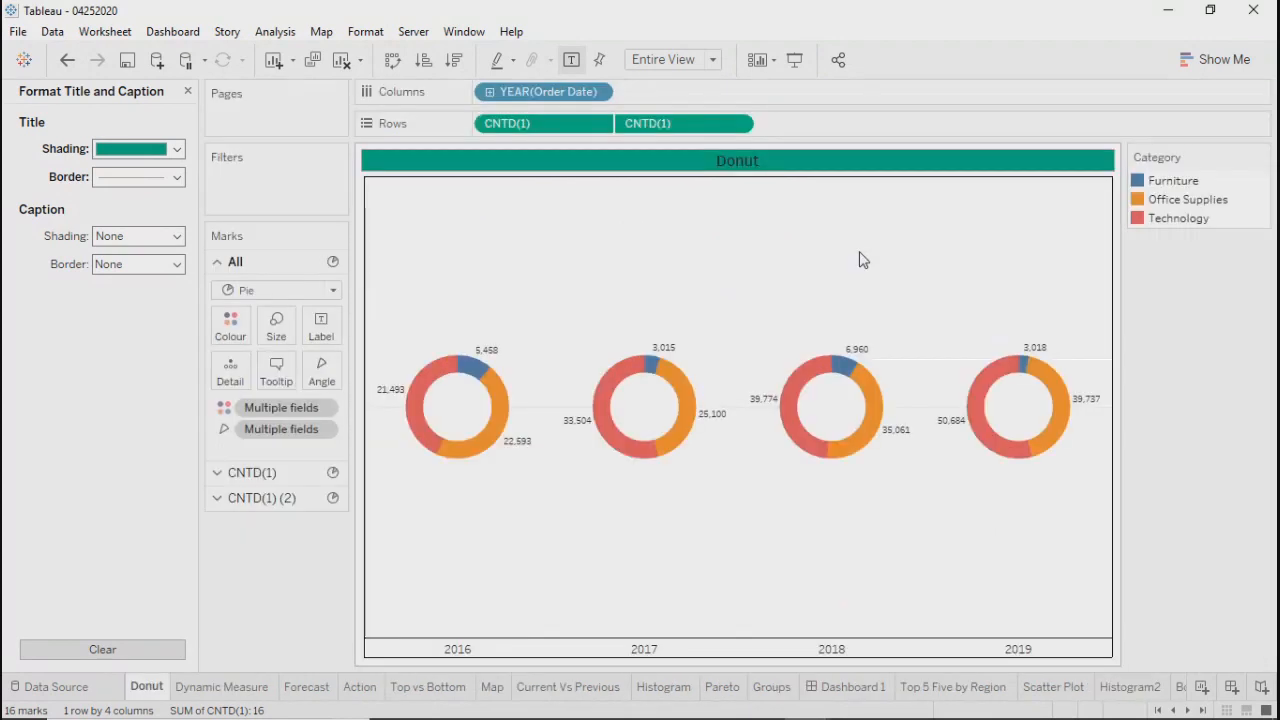
left_click(187, 91)
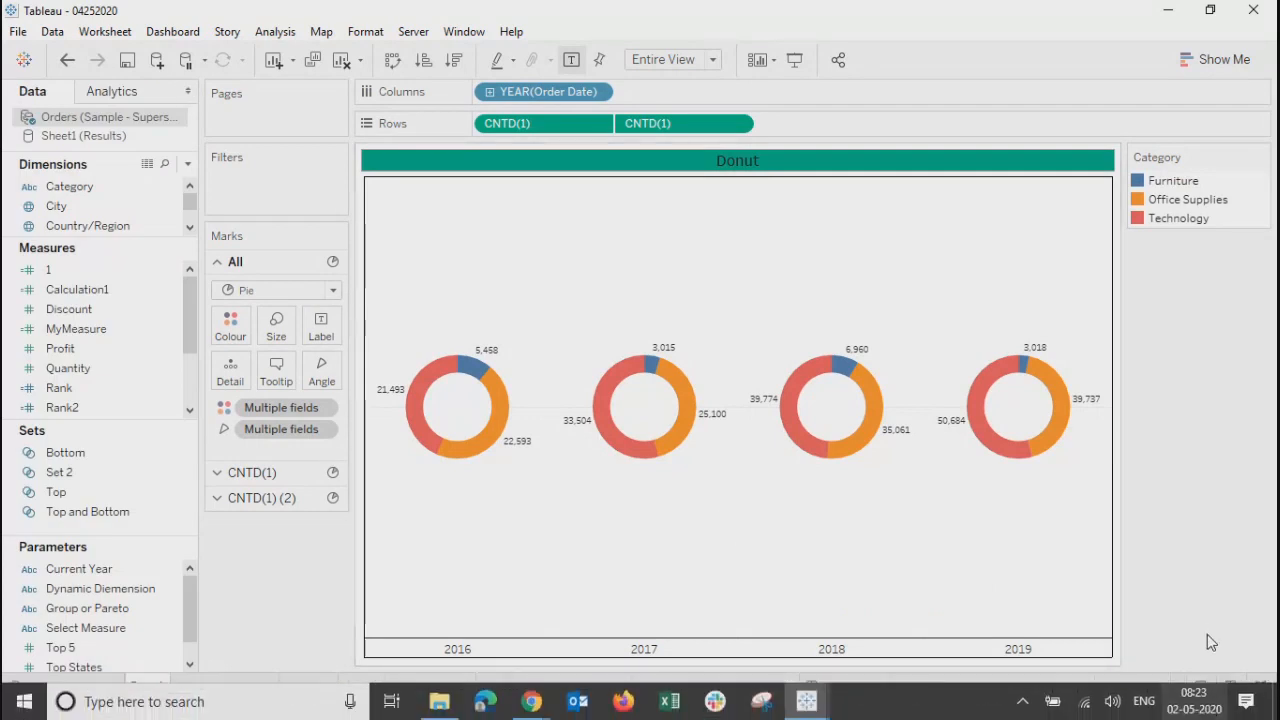
left_click(1203, 710)
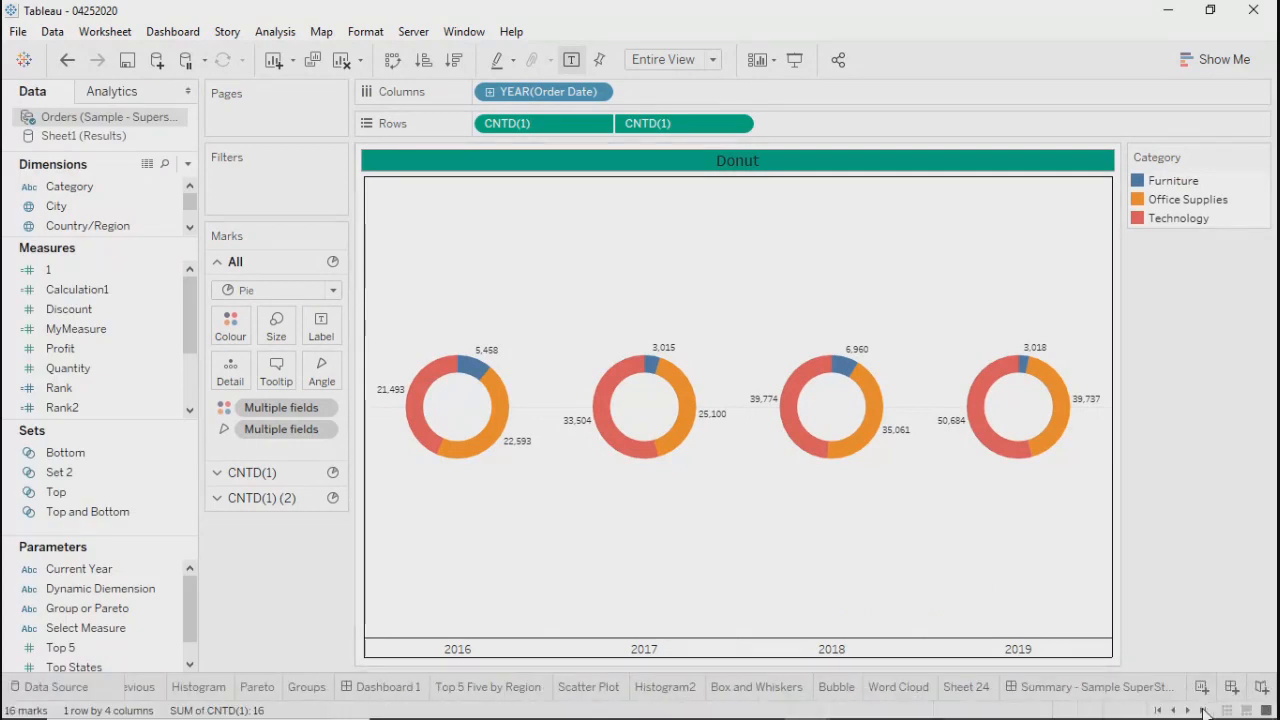
left_click(1139, 688)
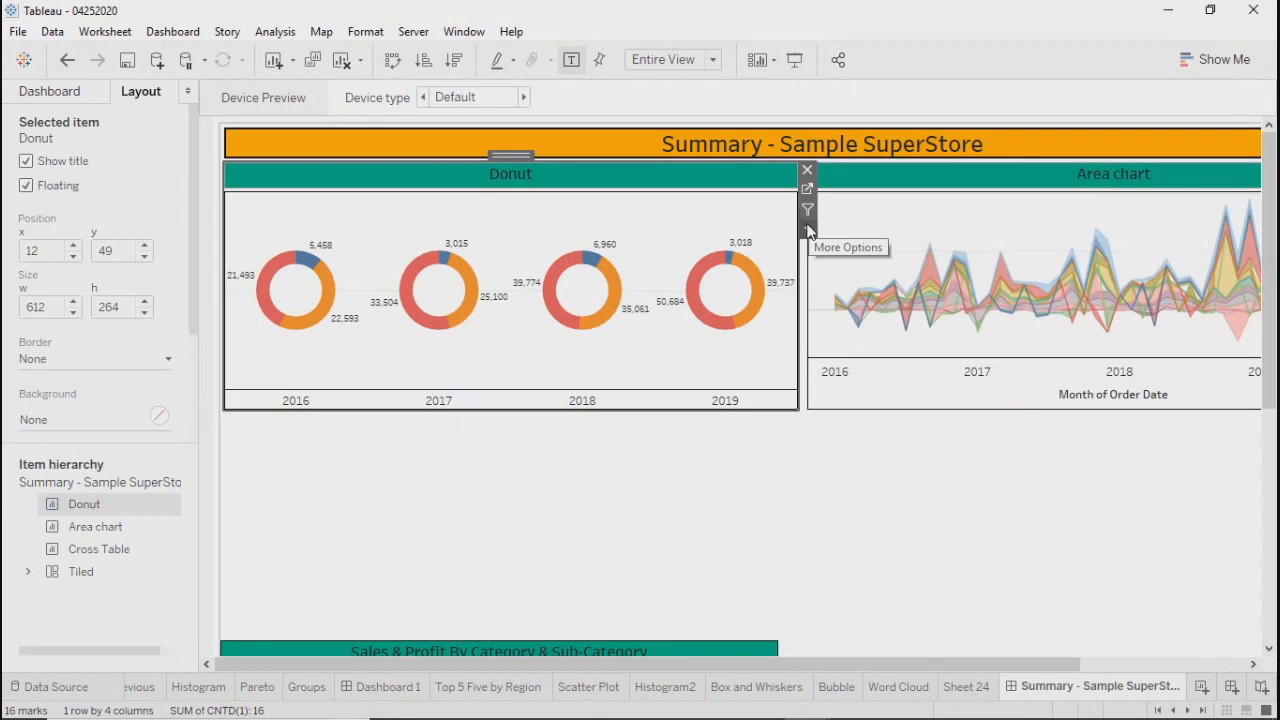
Set the Donut chart's fit to Fit Height and look through its years up to 2019
left_click(807, 229)
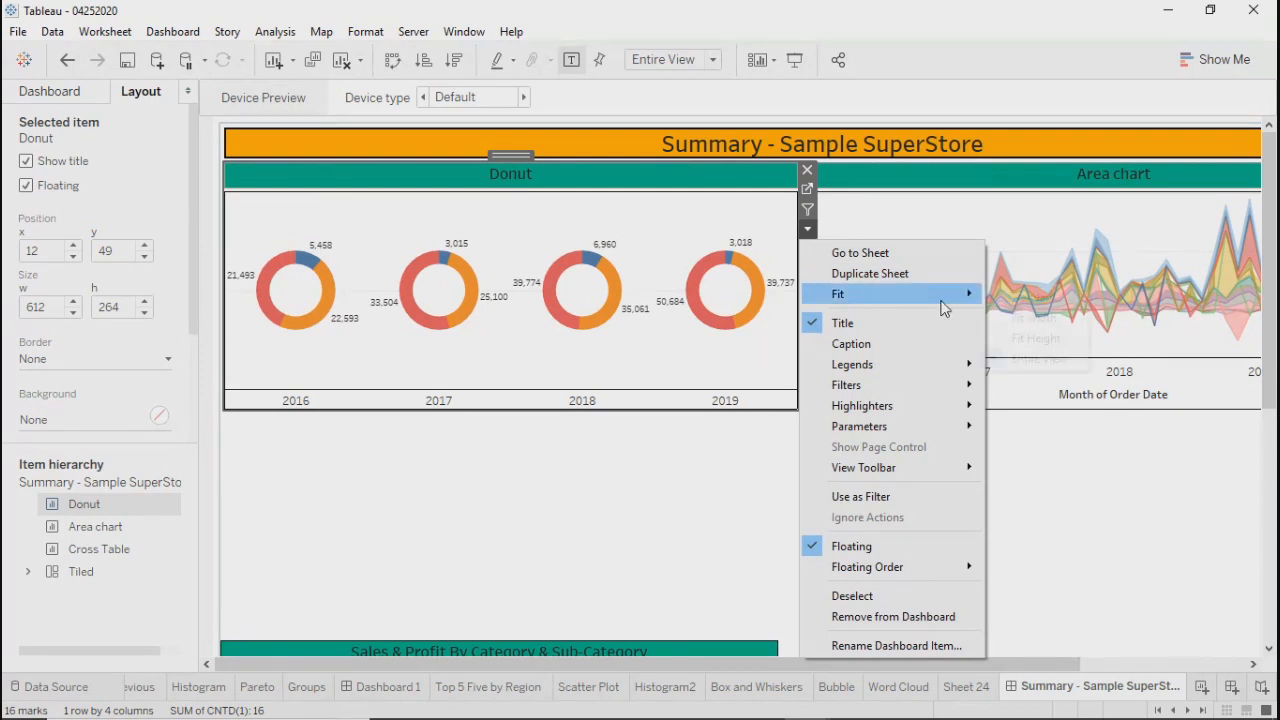
mouse_move(942, 306)
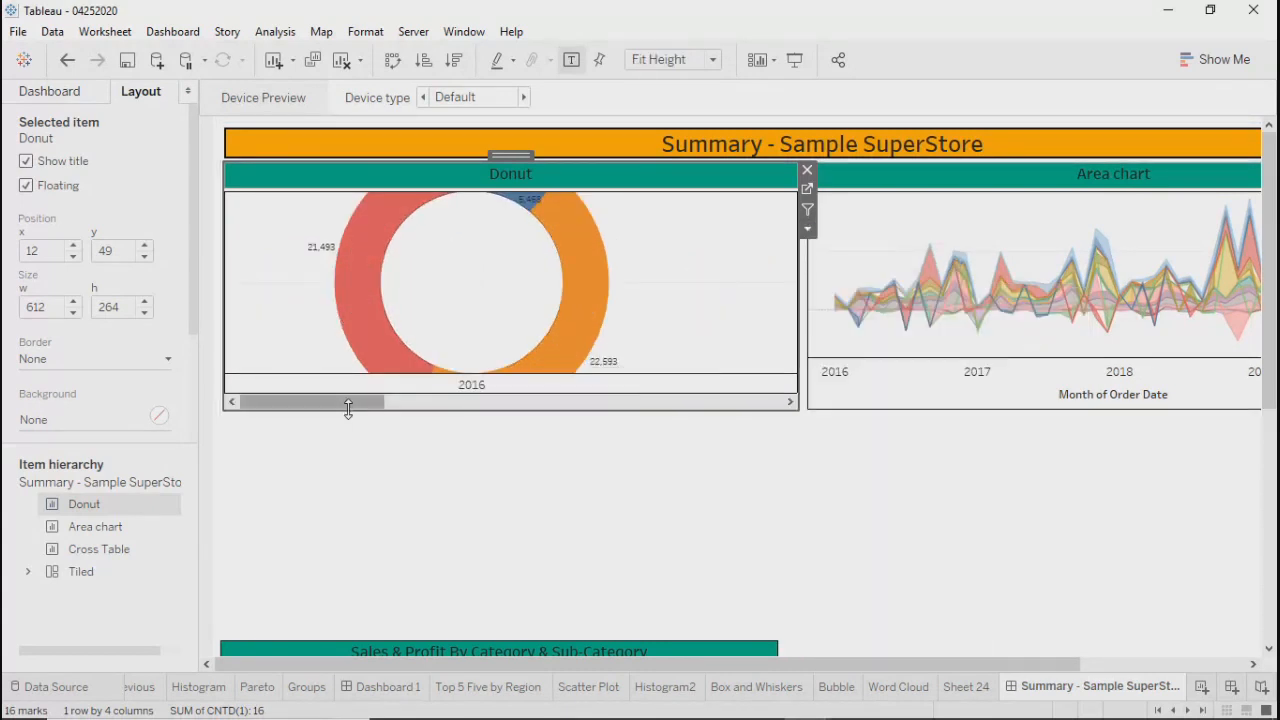
left_click_drag(347, 408, 430, 425)
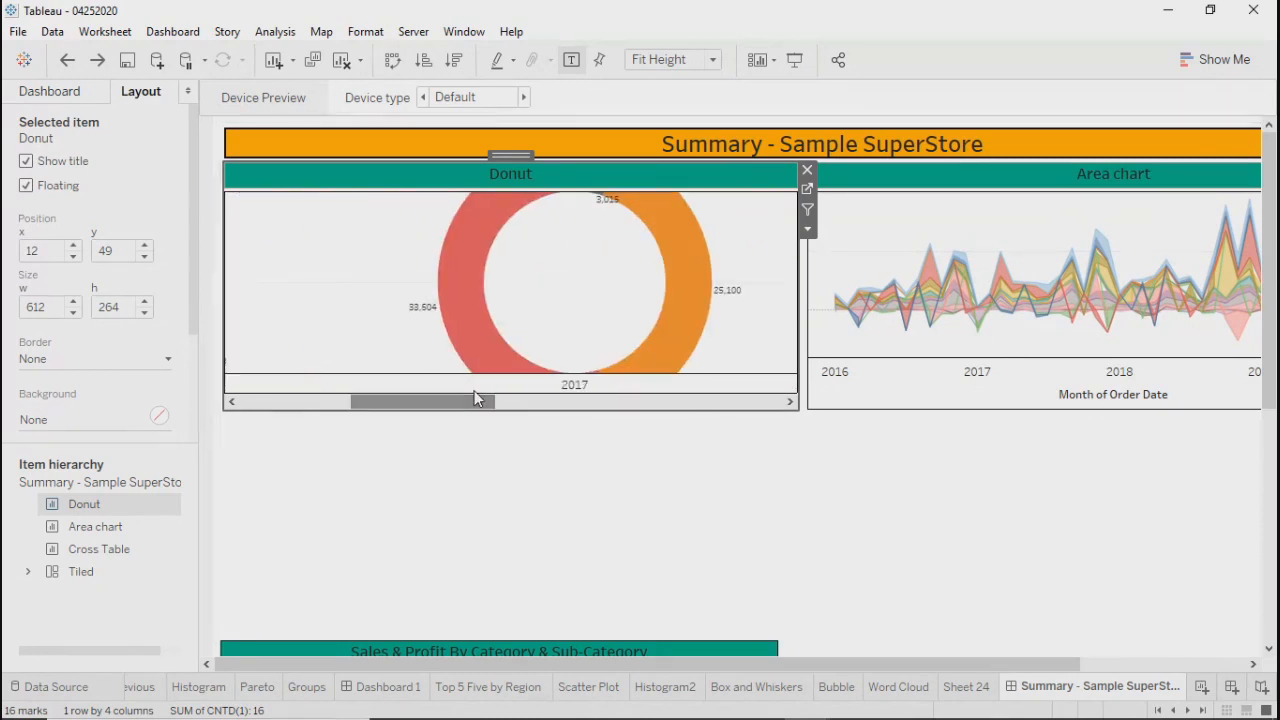
left_click(808, 231)
mouse_move(923, 296)
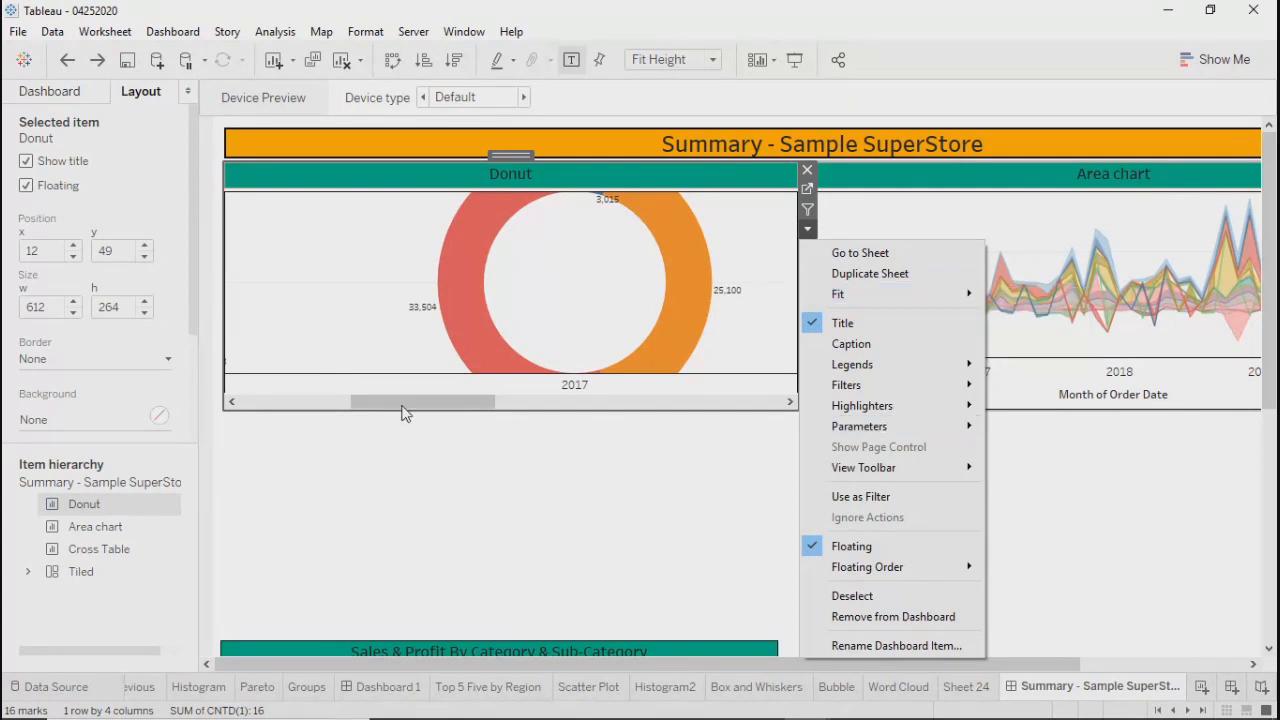
left_click_drag(403, 413, 770, 408)
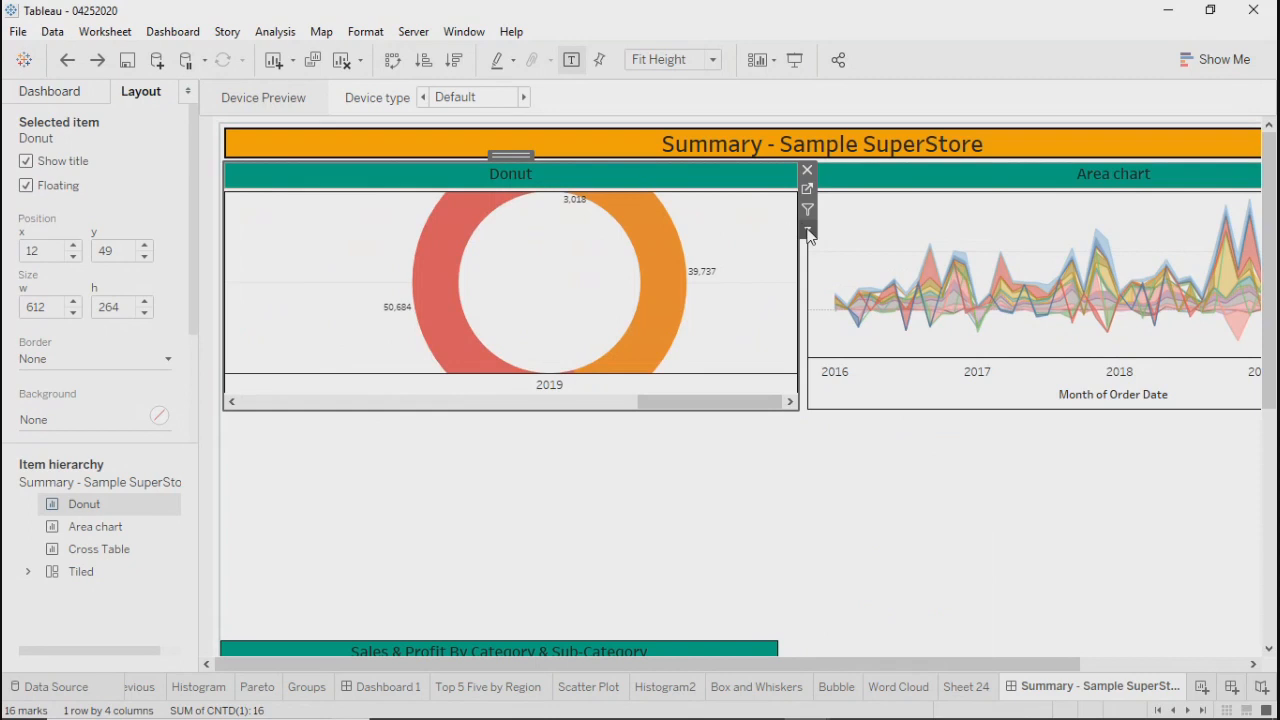
Try the Fit Width and Standard fit options on the dashboard's Donut chart
left_click(808, 230)
mouse_move(887, 295)
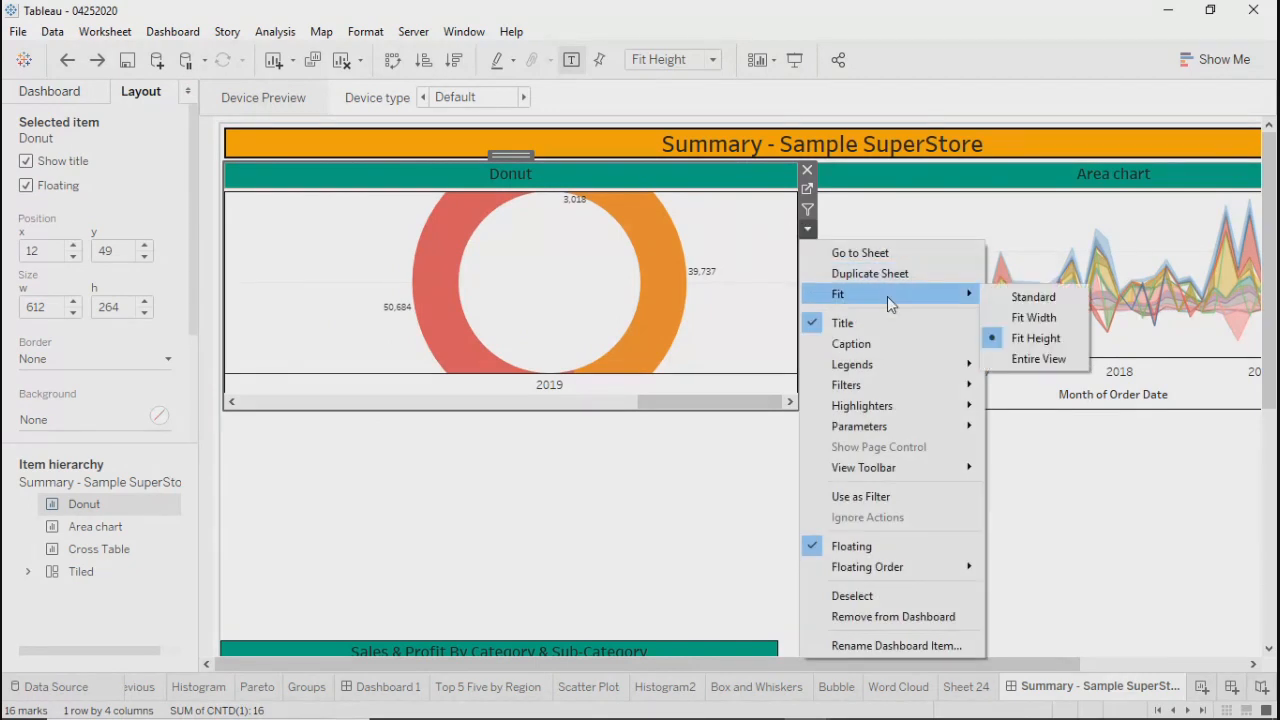
left_click(1017, 318)
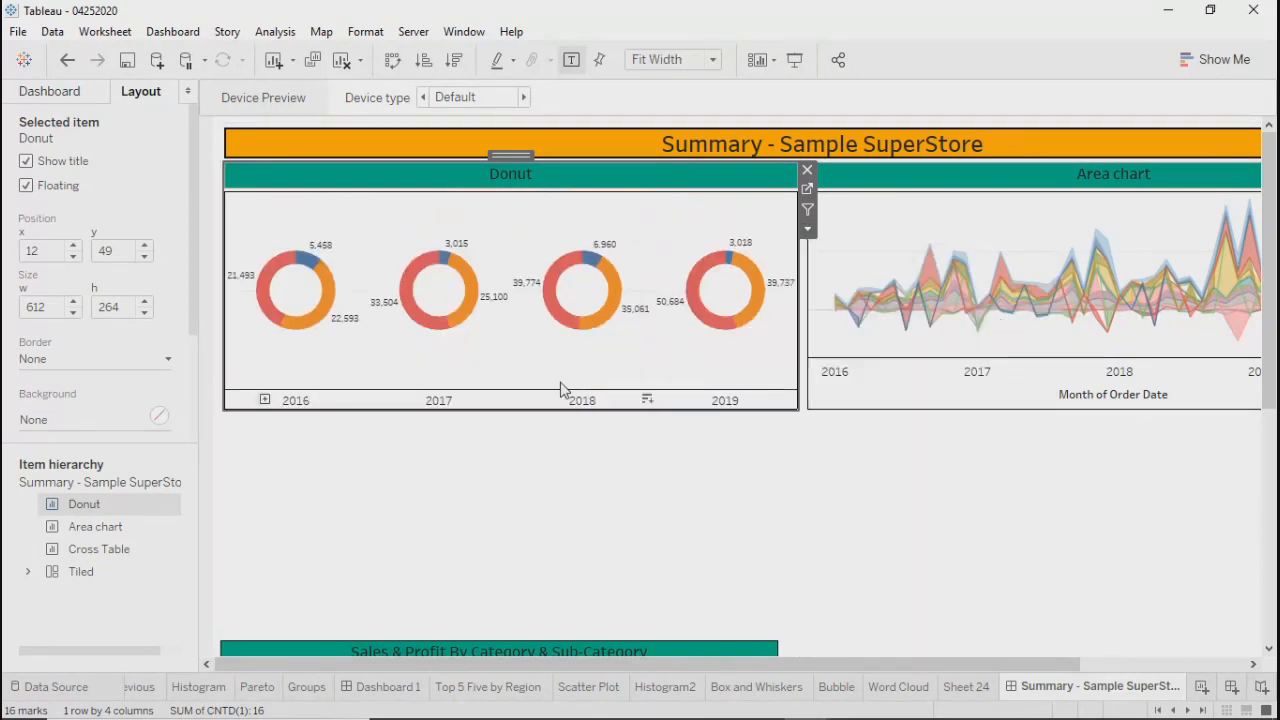
left_click(808, 230)
mouse_move(962, 294)
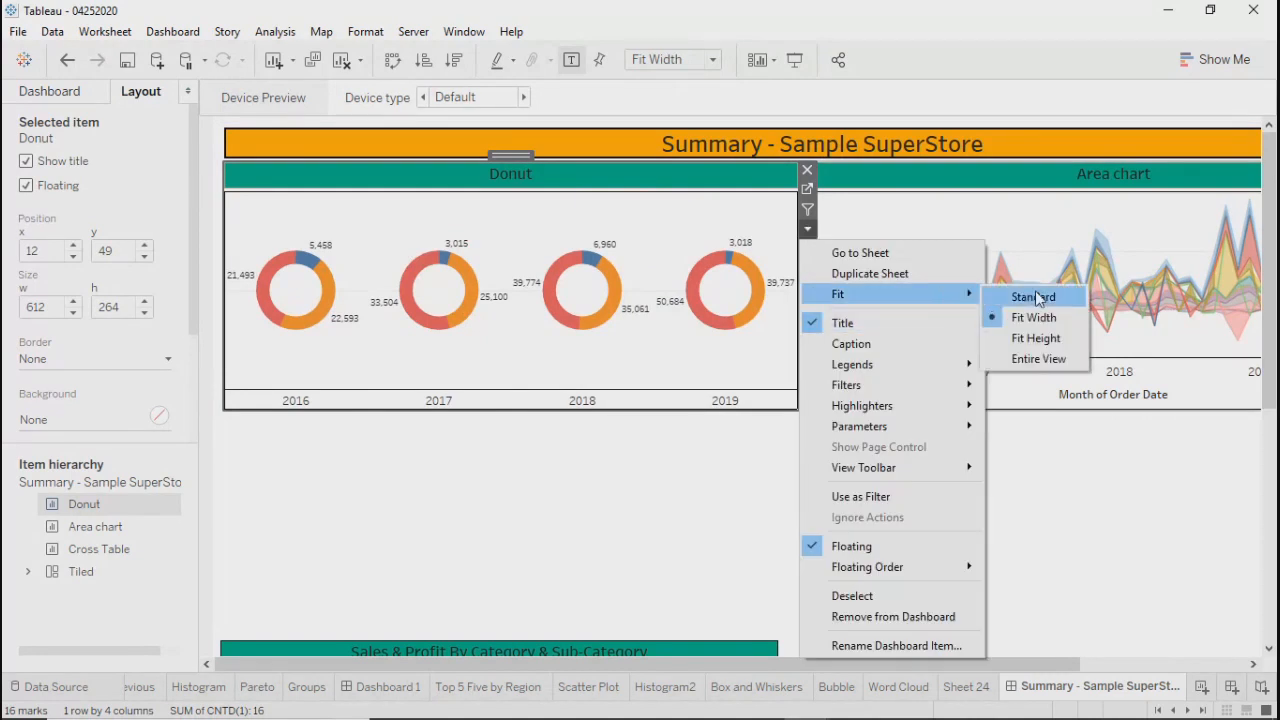
left_click(1035, 292)
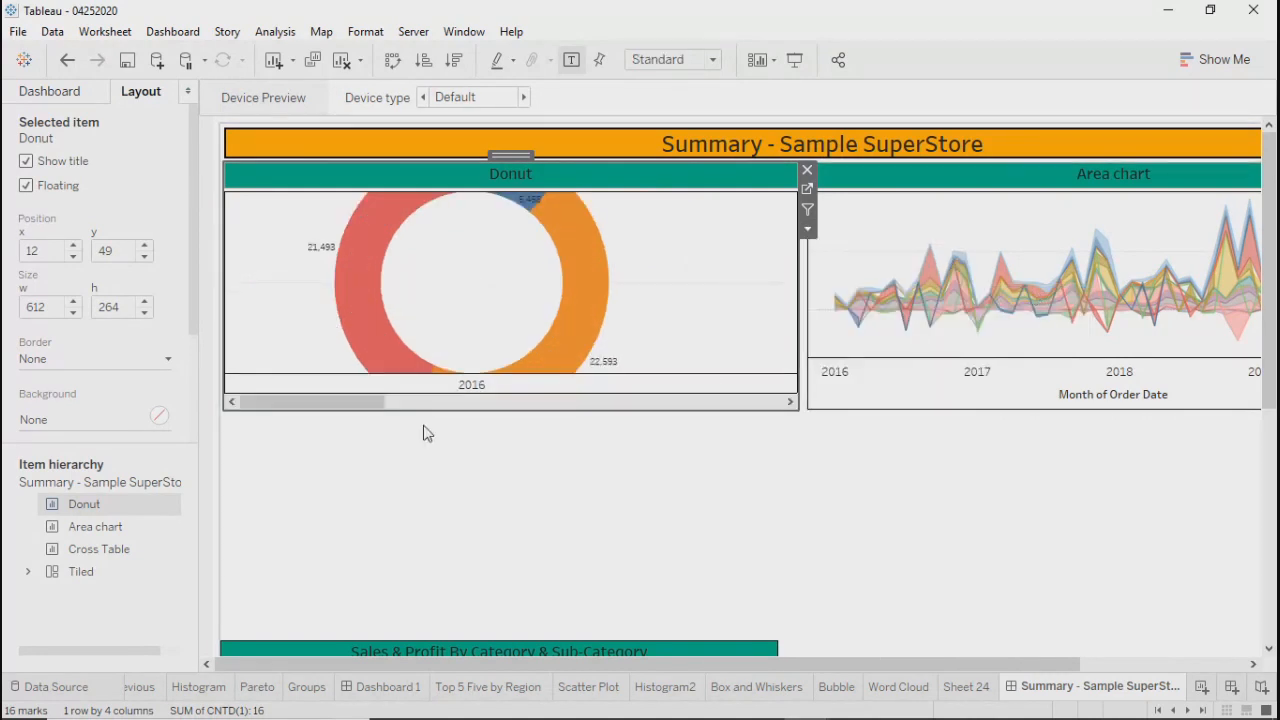
Try Standard fit on the Donut worksheet, restore it to Entire View, and return to the Summary dashboard
left_click(808, 189)
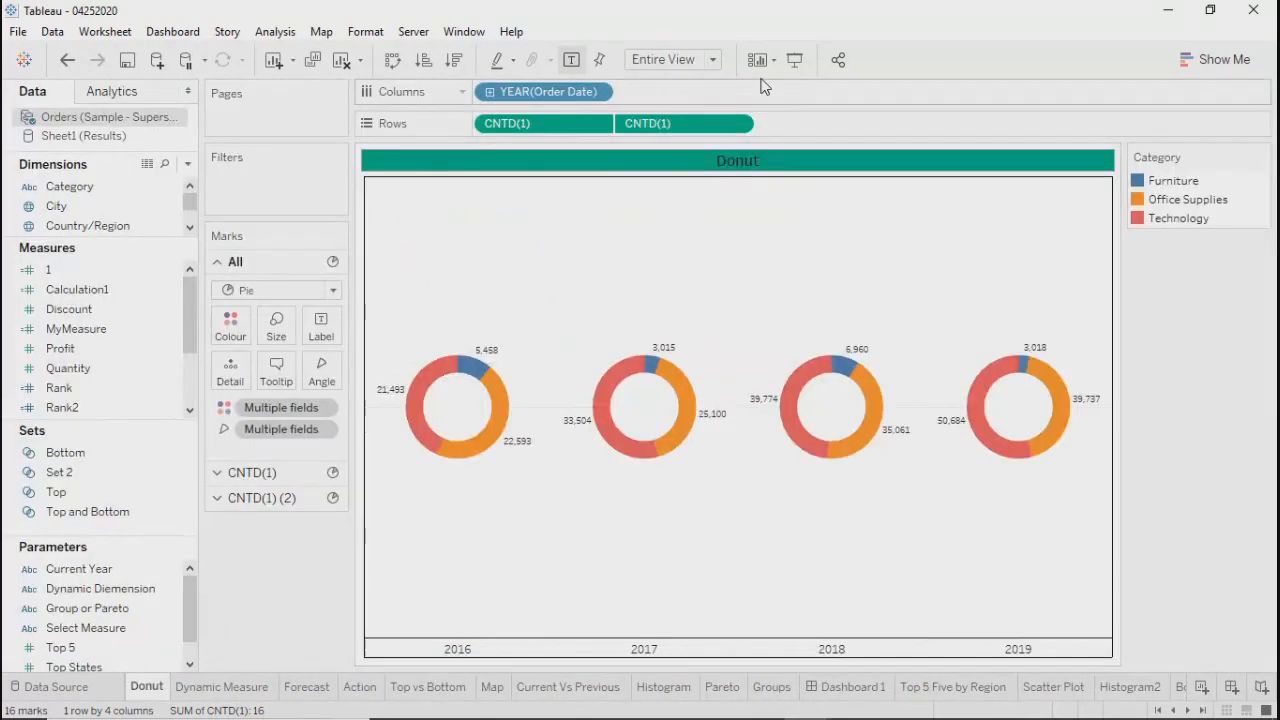
left_click(675, 60)
left_click(655, 78)
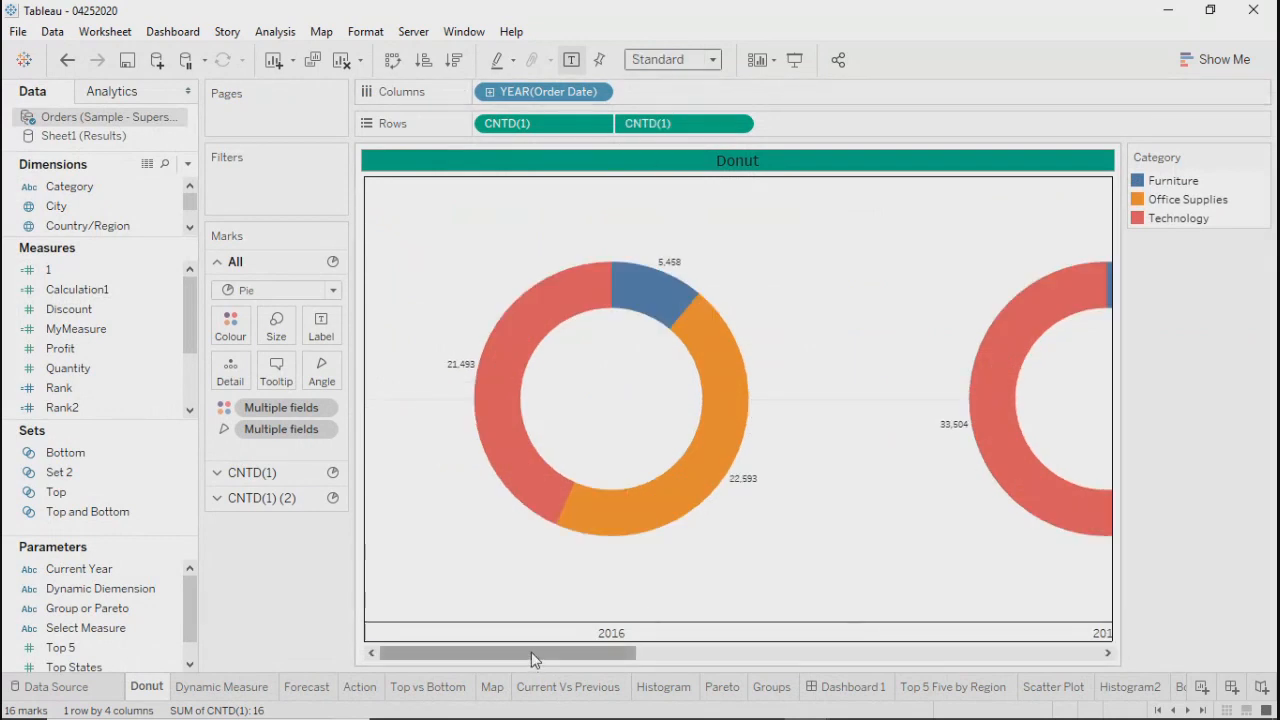
left_click_drag(531, 652, 366, 622)
left_click(677, 59)
left_click(655, 127)
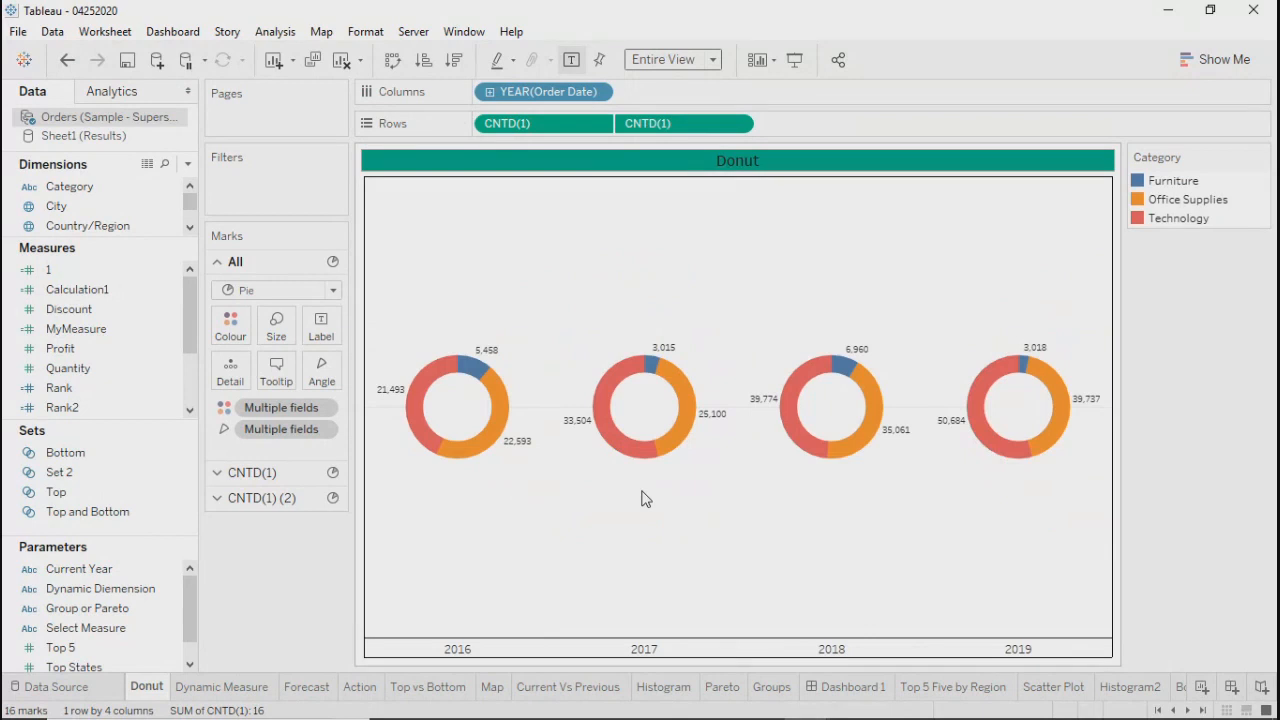
left_click(1204, 710)
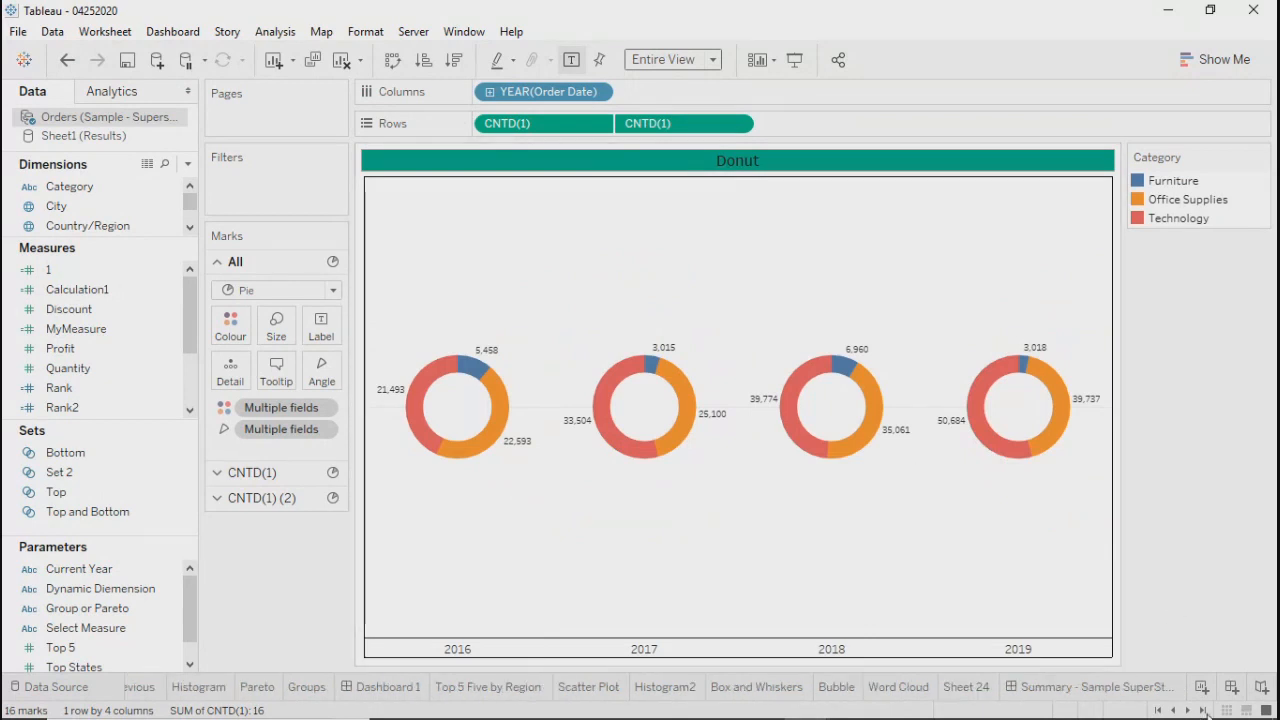
left_click(1118, 687)
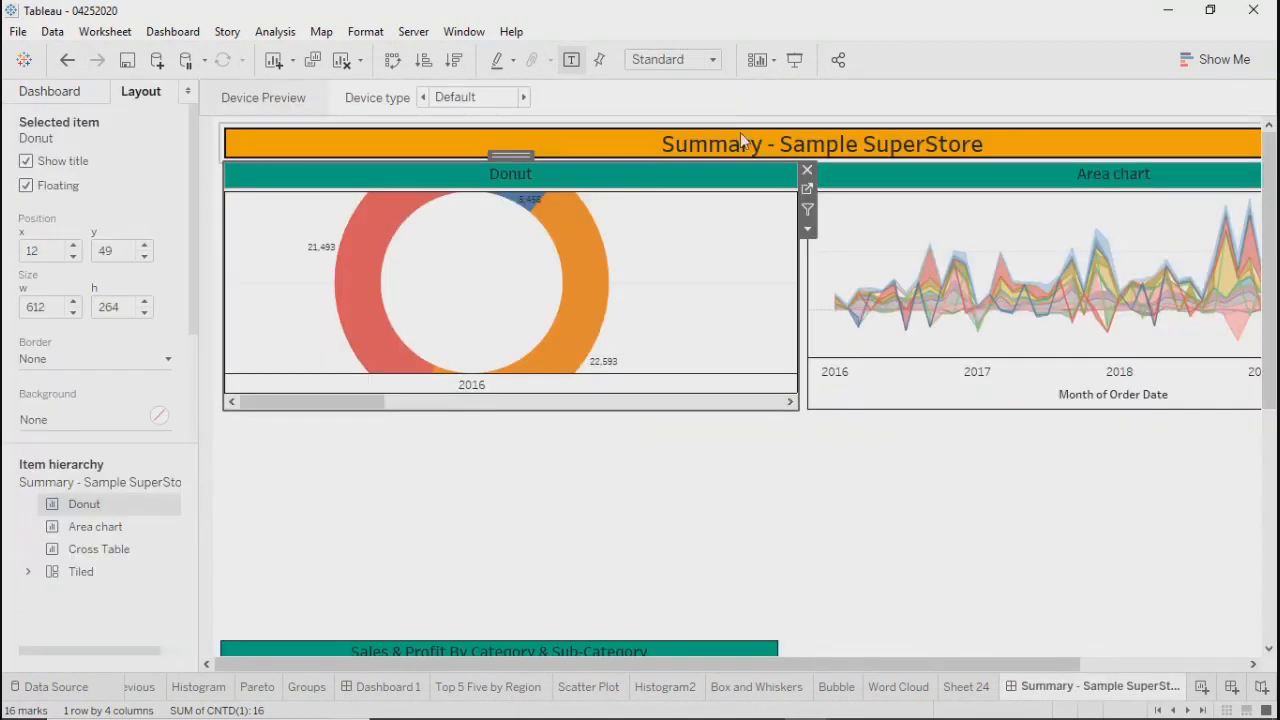
Set the Donut chart's fit on the dashboard to Entire View and deselect it
left_click(808, 230)
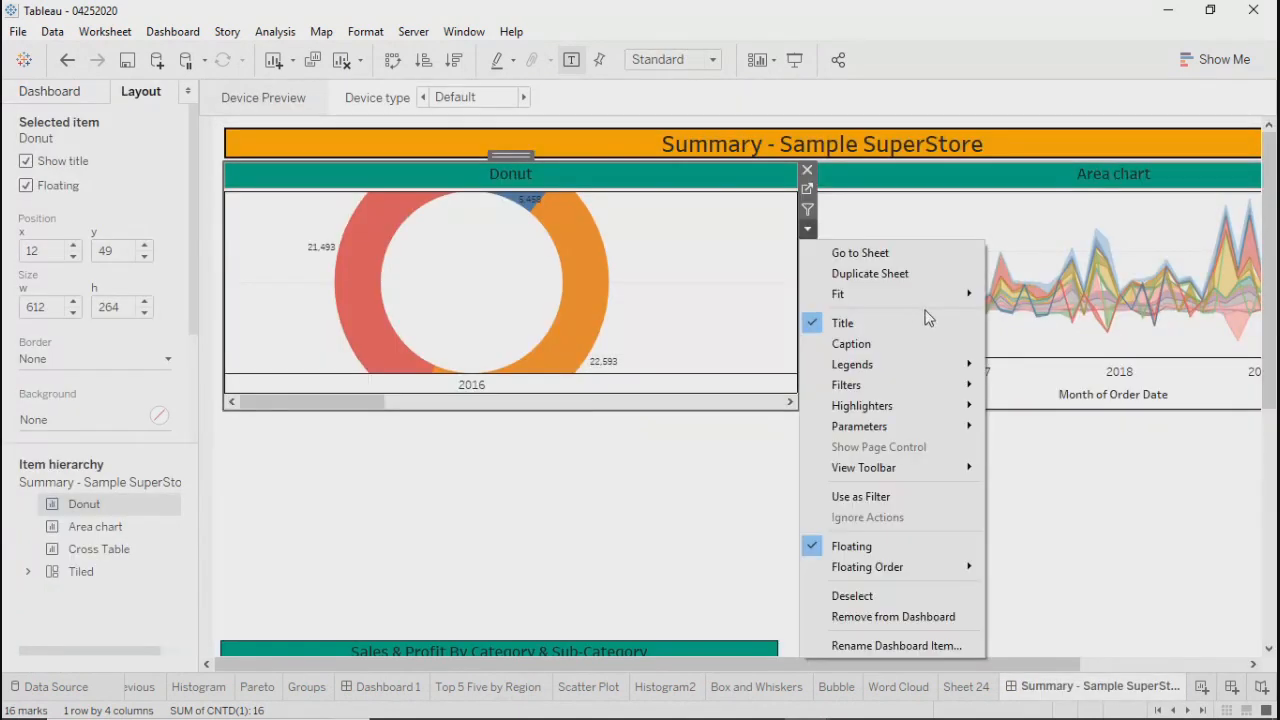
mouse_move(929, 299)
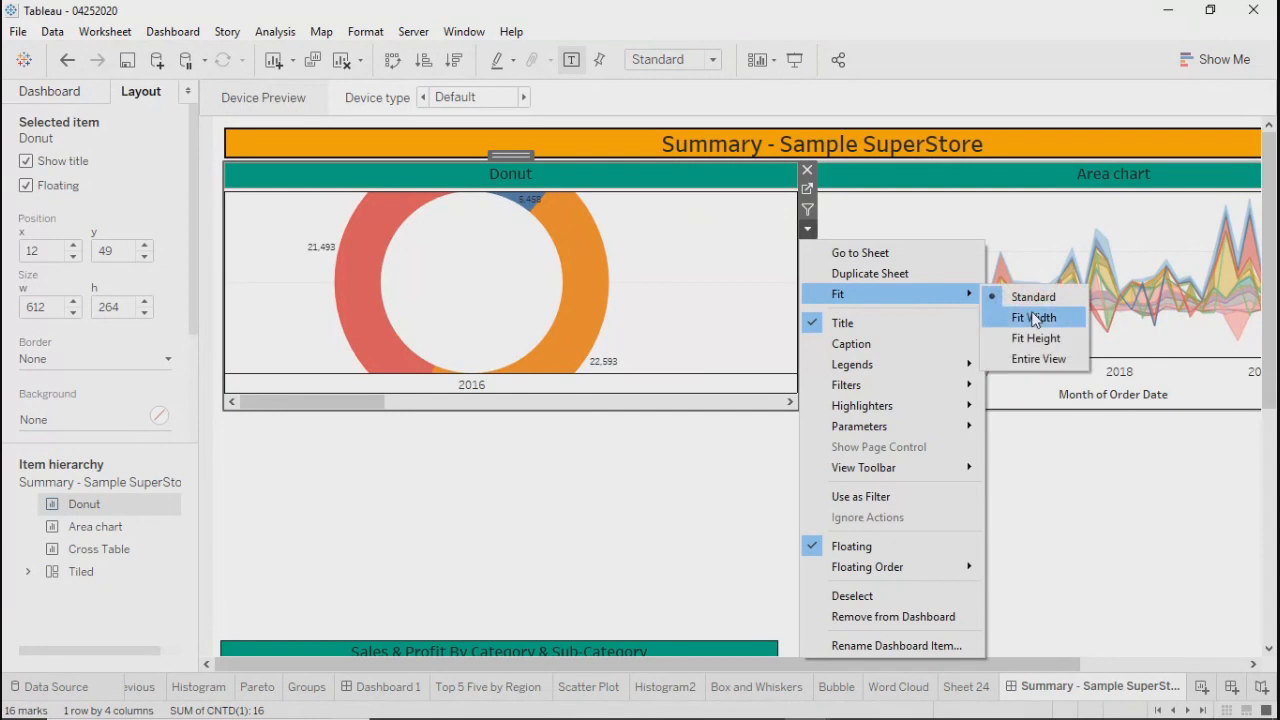
left_click(1031, 362)
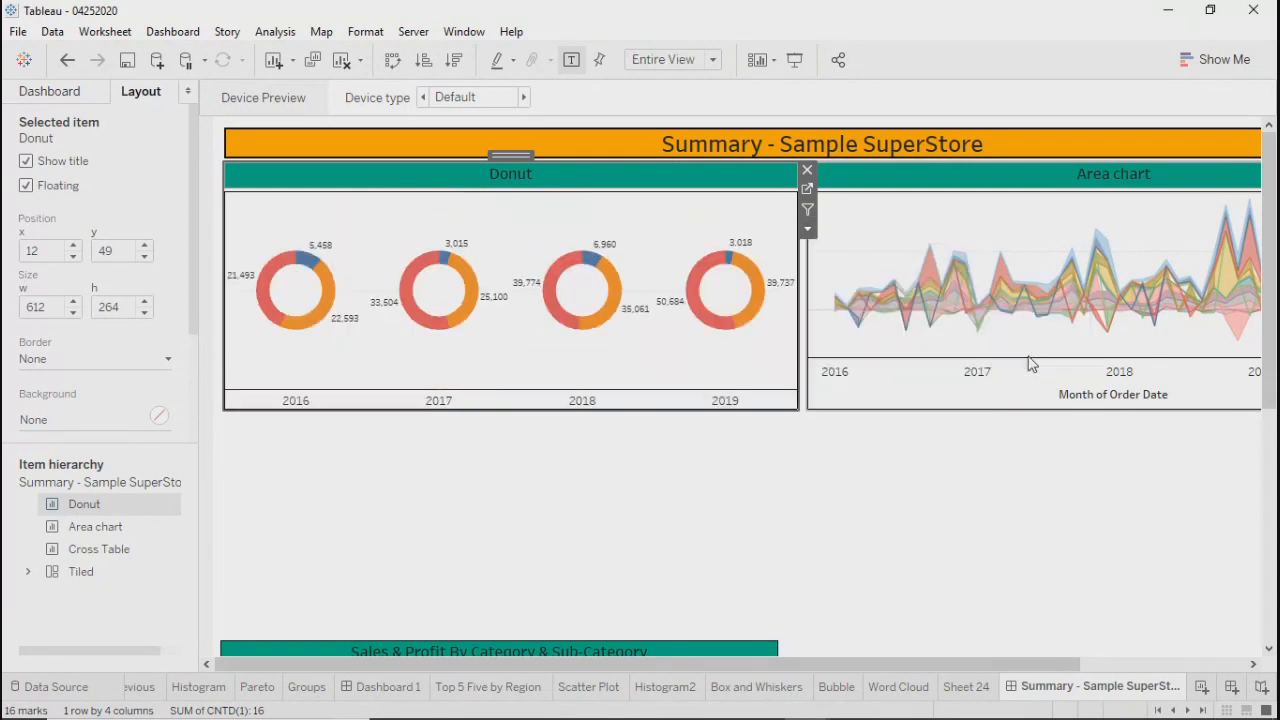
left_click(657, 447)
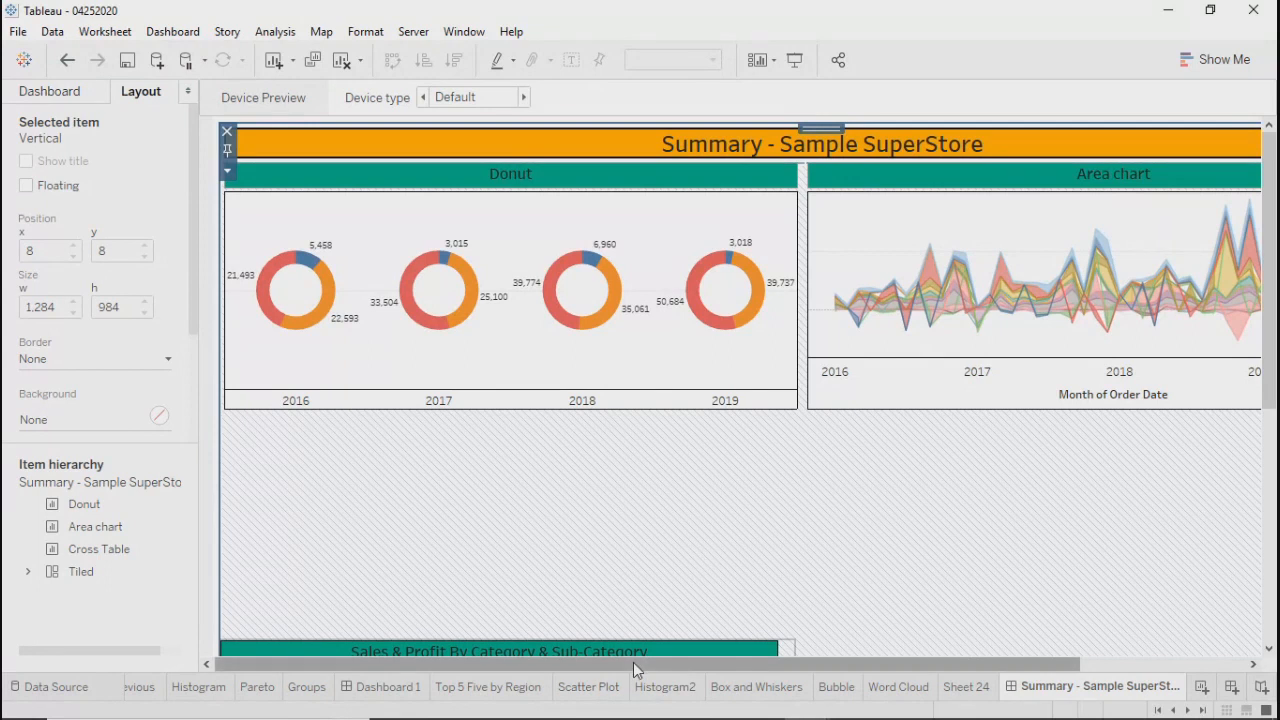
Examine the Area chart at its full width and compare it with the neighbouring Donut chart
right_click(734, 660)
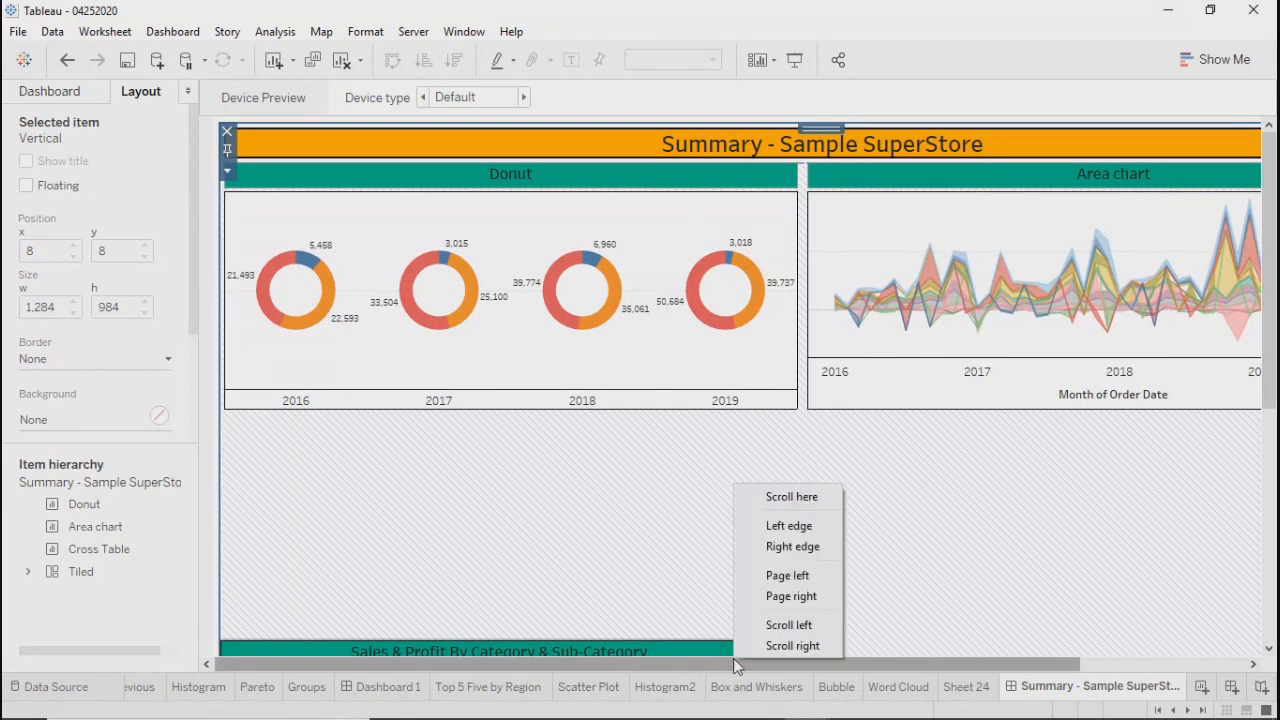
left_click(968, 636)
right_click(1160, 668)
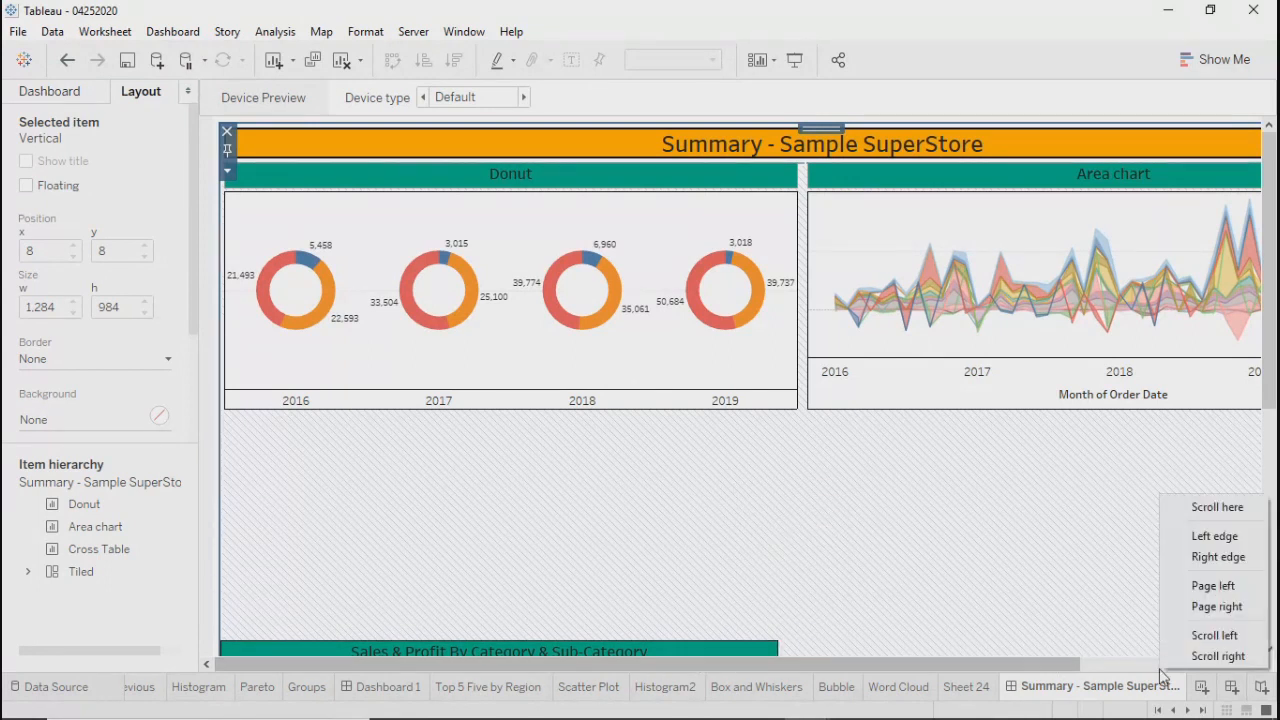
left_click(1218, 557)
left_click(743, 252)
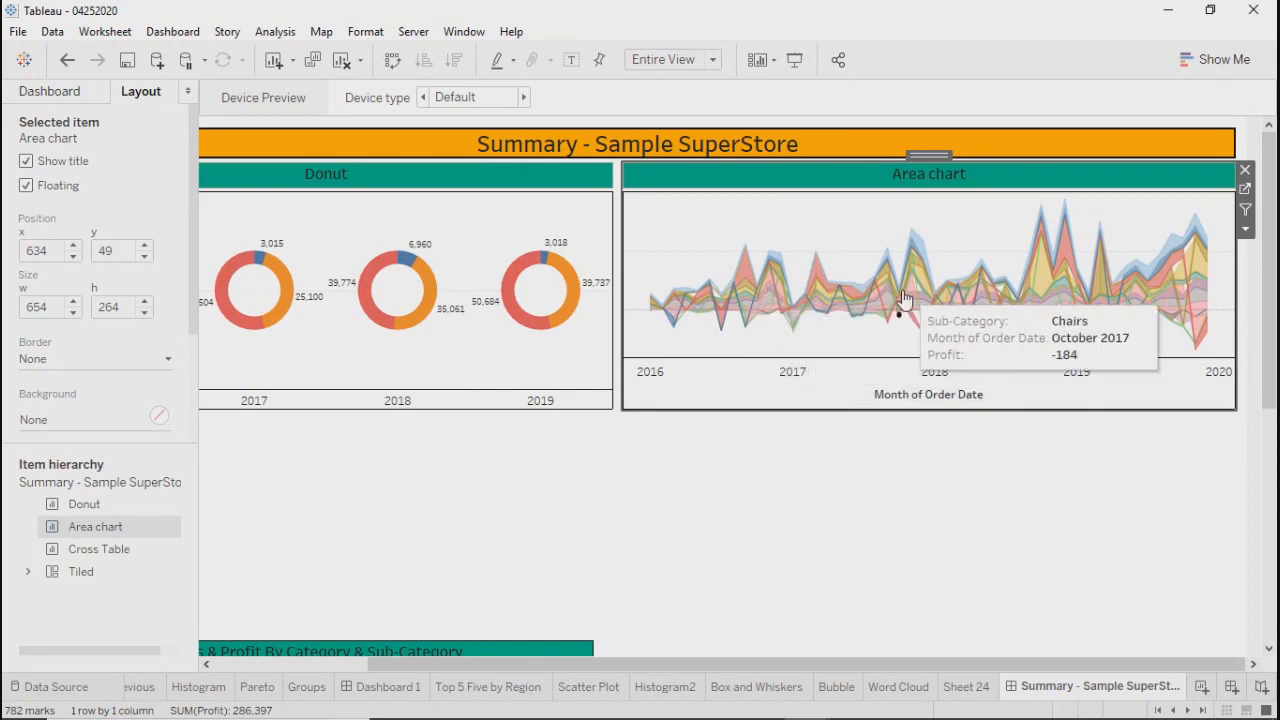
left_click(527, 184)
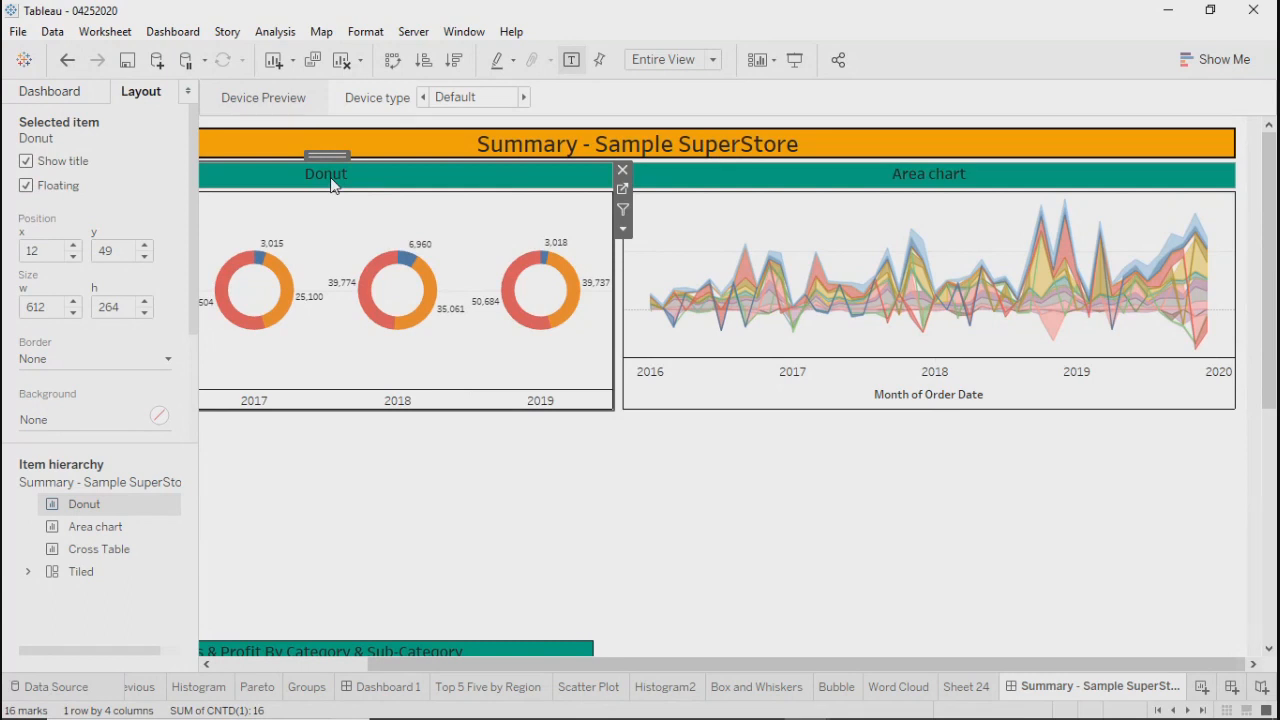
left_click(495, 510)
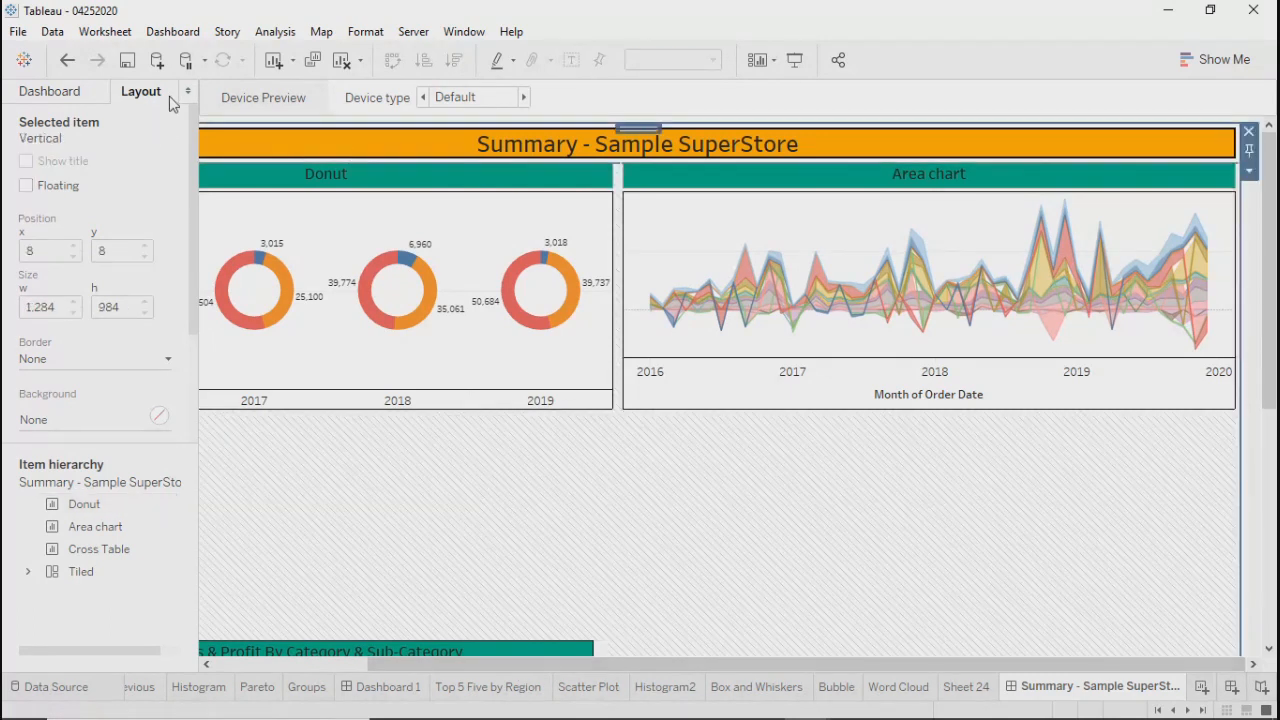
Move the Area chart directly below the Donut chart, left-aligned with it at about x 12, y 316
left_click(42, 91)
mouse_move(67, 417)
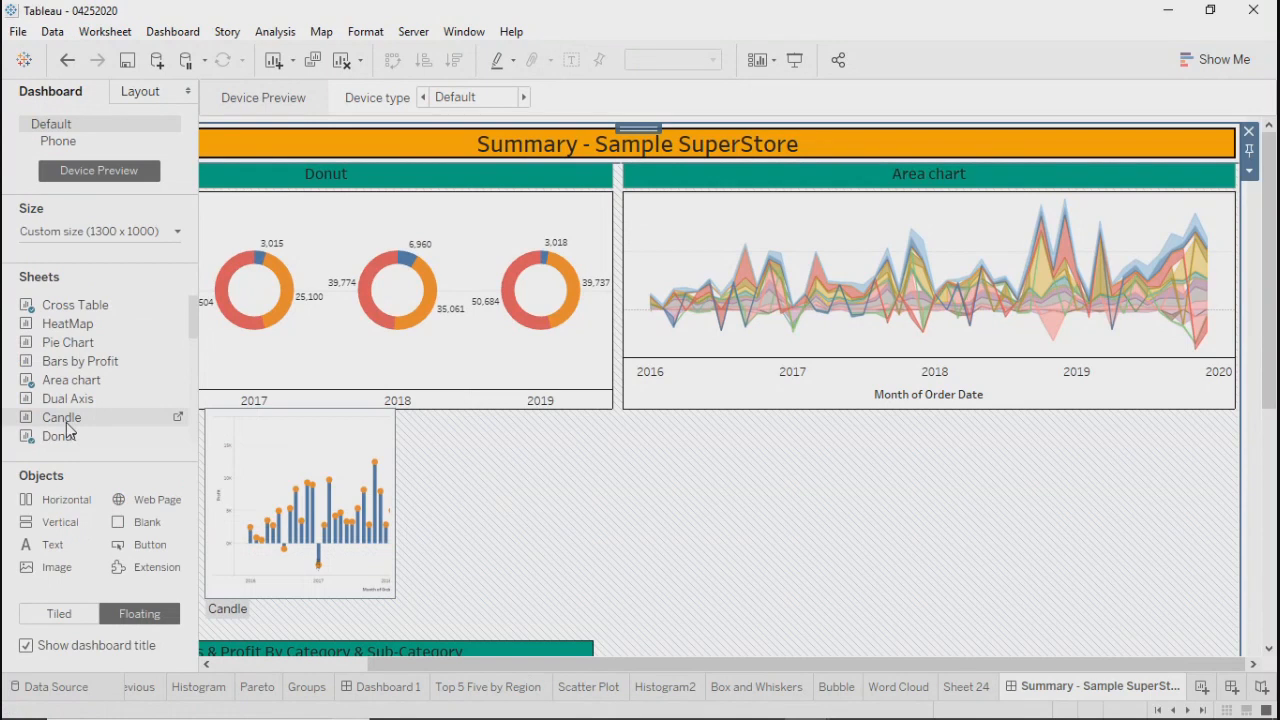
left_click(916, 182)
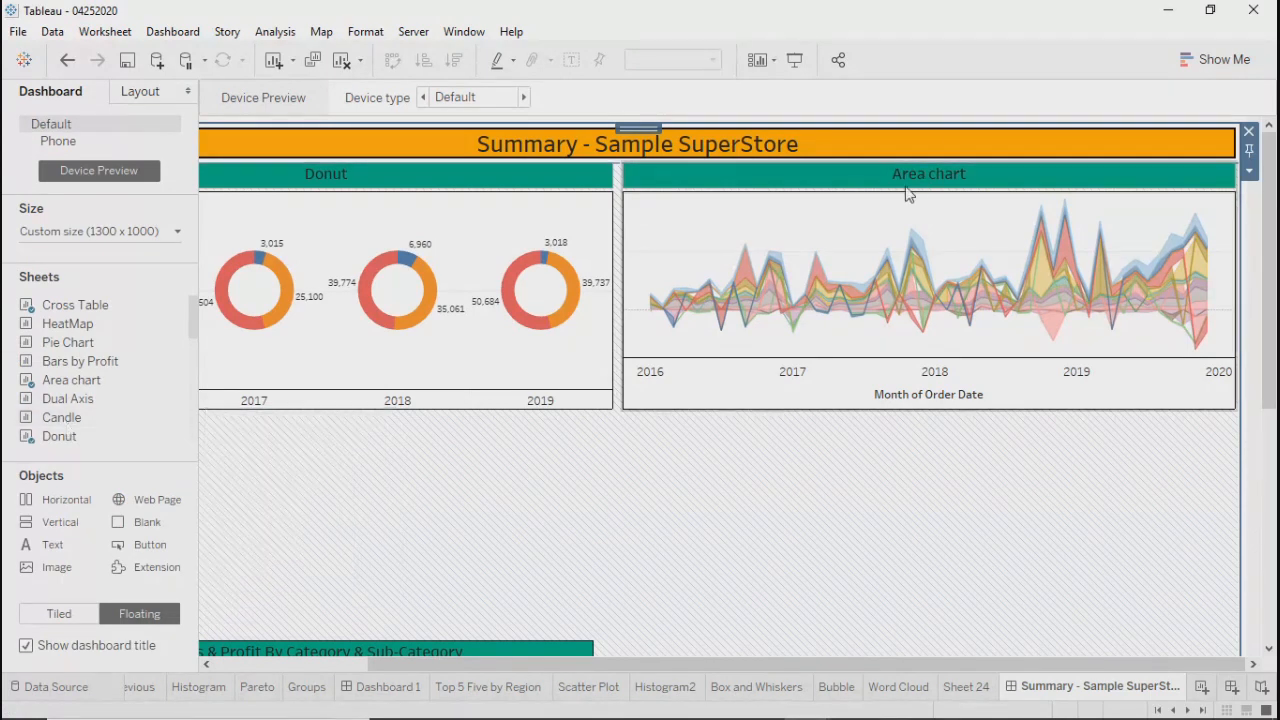
left_click_drag(932, 161, 538, 413)
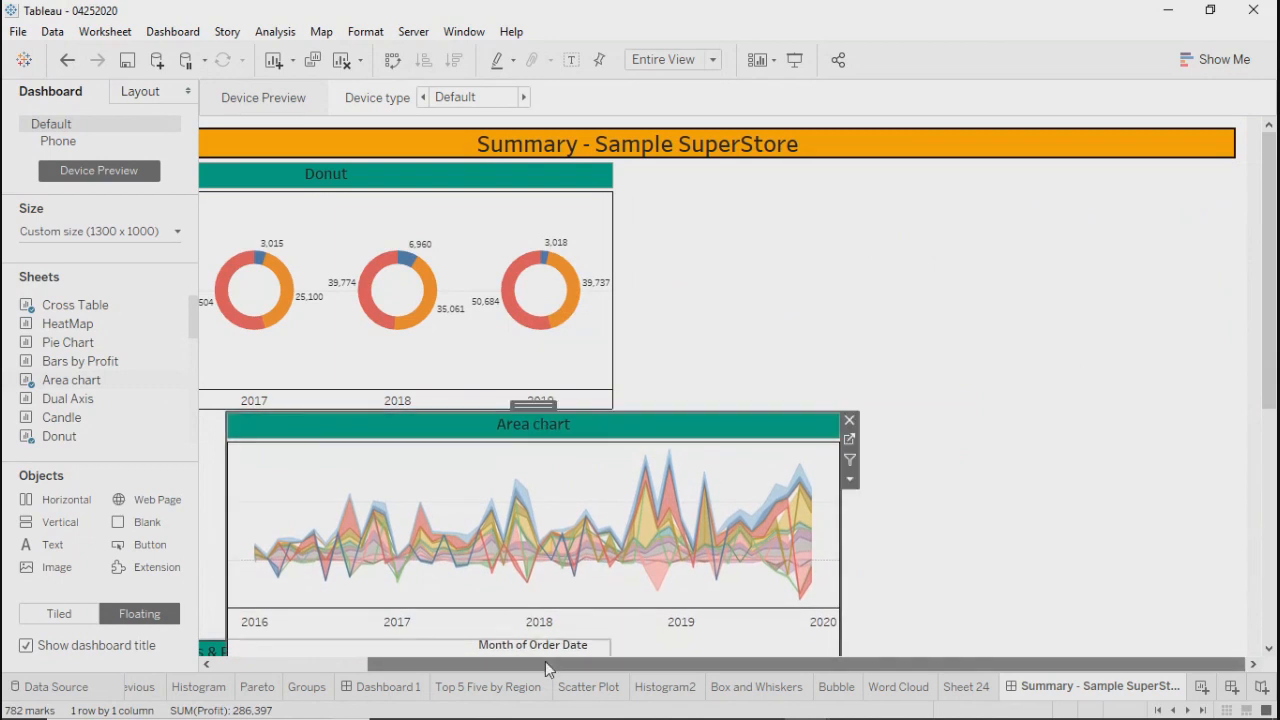
left_click_drag(546, 664, 306, 670)
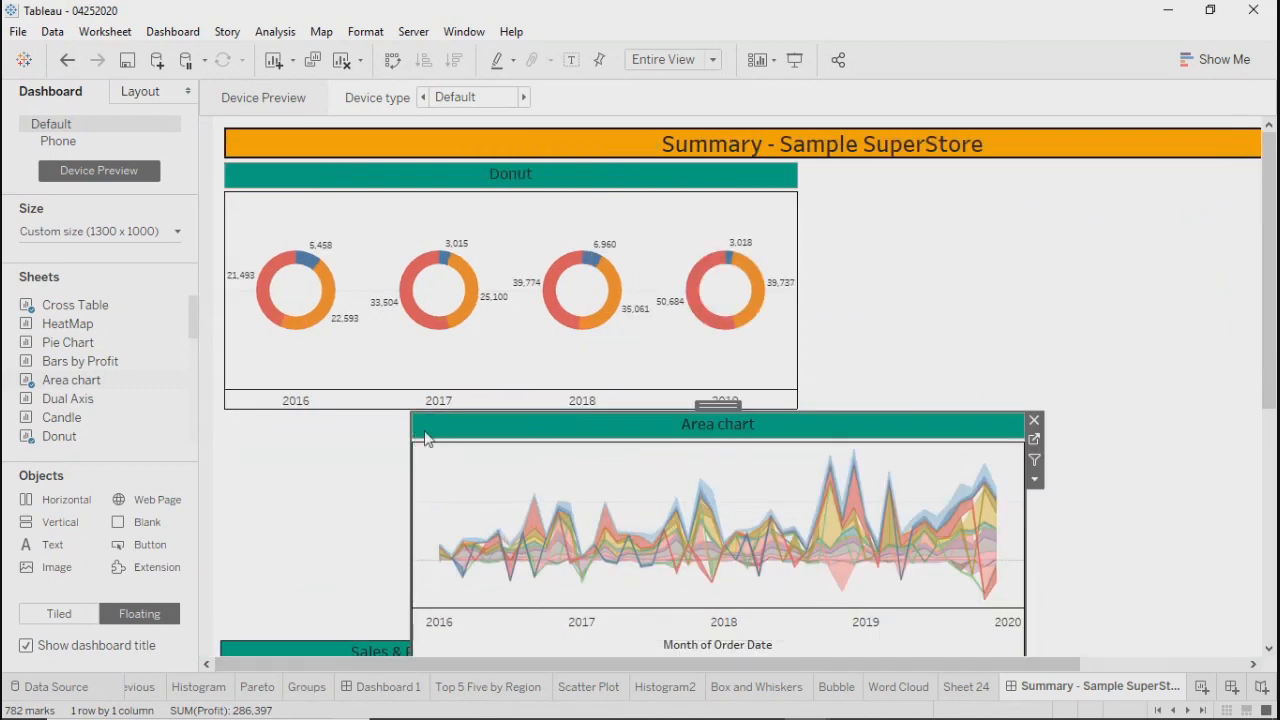
mouse_move(716, 404)
left_mouse_down()
mouse_move(505, 432)
mouse_move(526, 405)
left_mouse_up()
left_click(1120, 466)
Shift the upper edge of the Sales & Profit table down to about y 583, just below the Area chart
left_click_drag(1271, 373, 1268, 486)
left_click(371, 503)
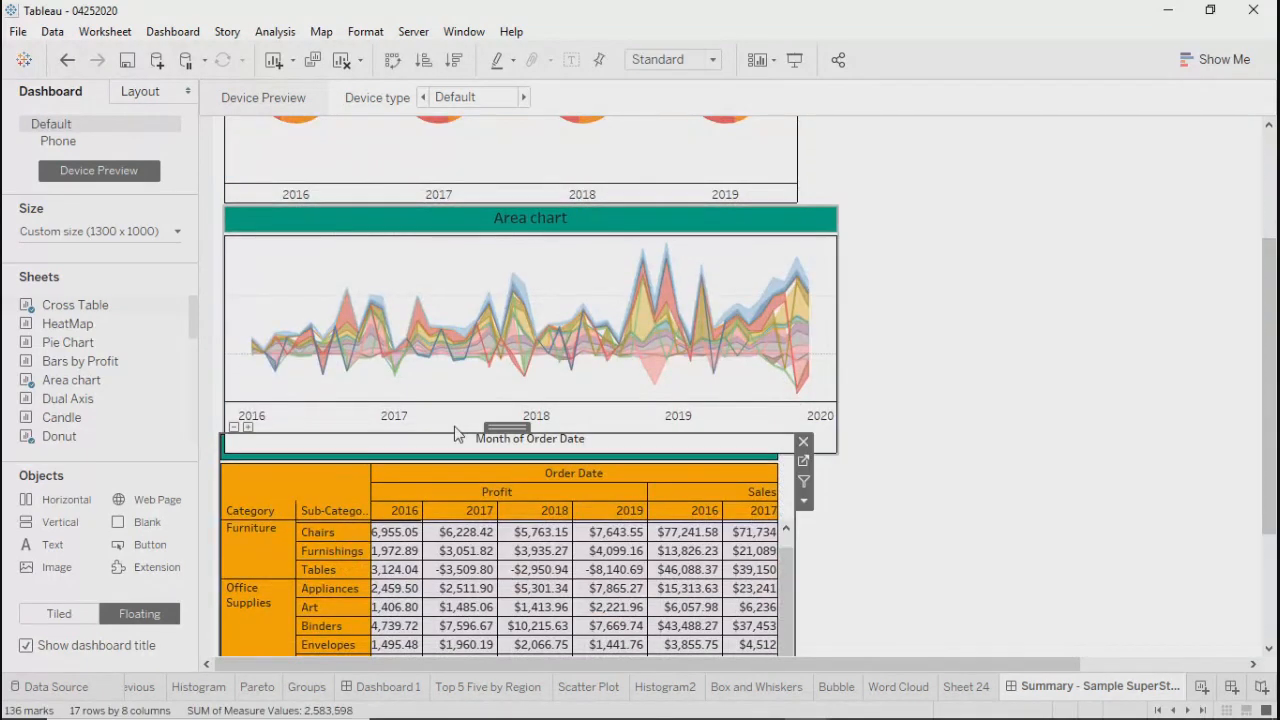
mouse_move(471, 434)
left_mouse_down()
mouse_move(476, 467)
mouse_move(472, 455)
left_mouse_up()
left_click(968, 321)
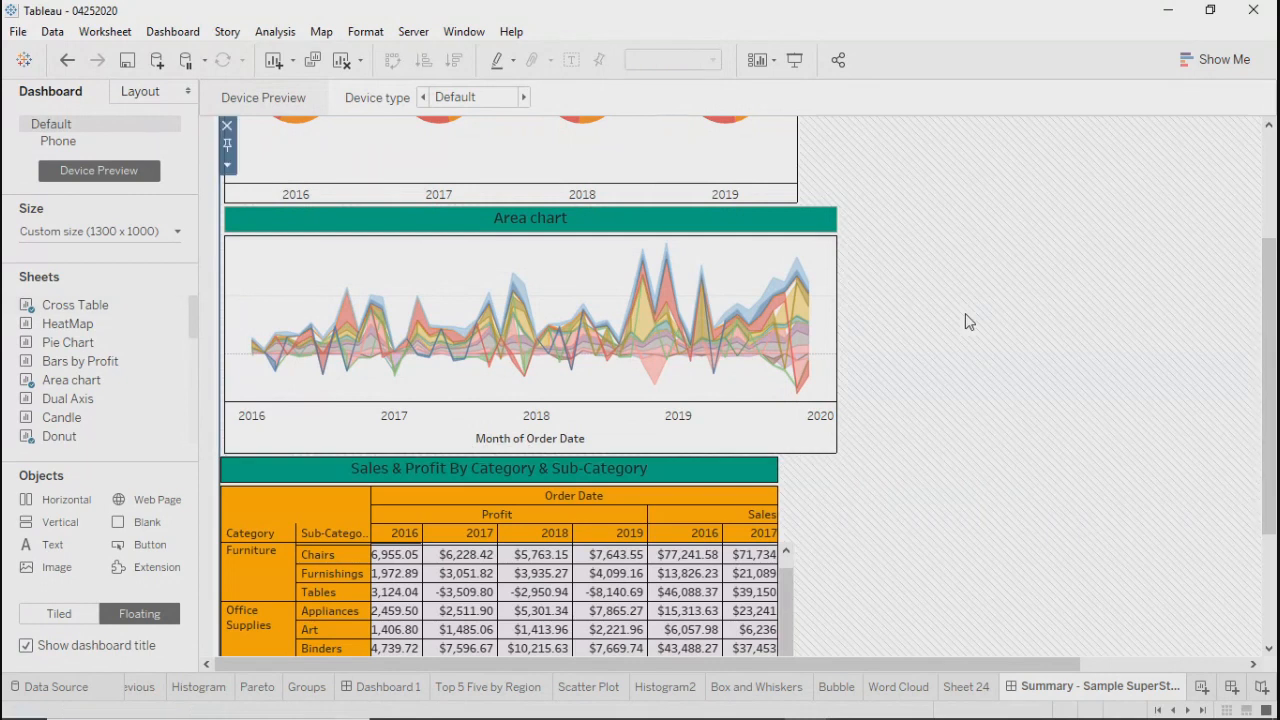
Check the layout positions of the Donut and Area chart, and set the Sales & Profit table's x position to 12
left_click_drag(1272, 370, 1271, 255)
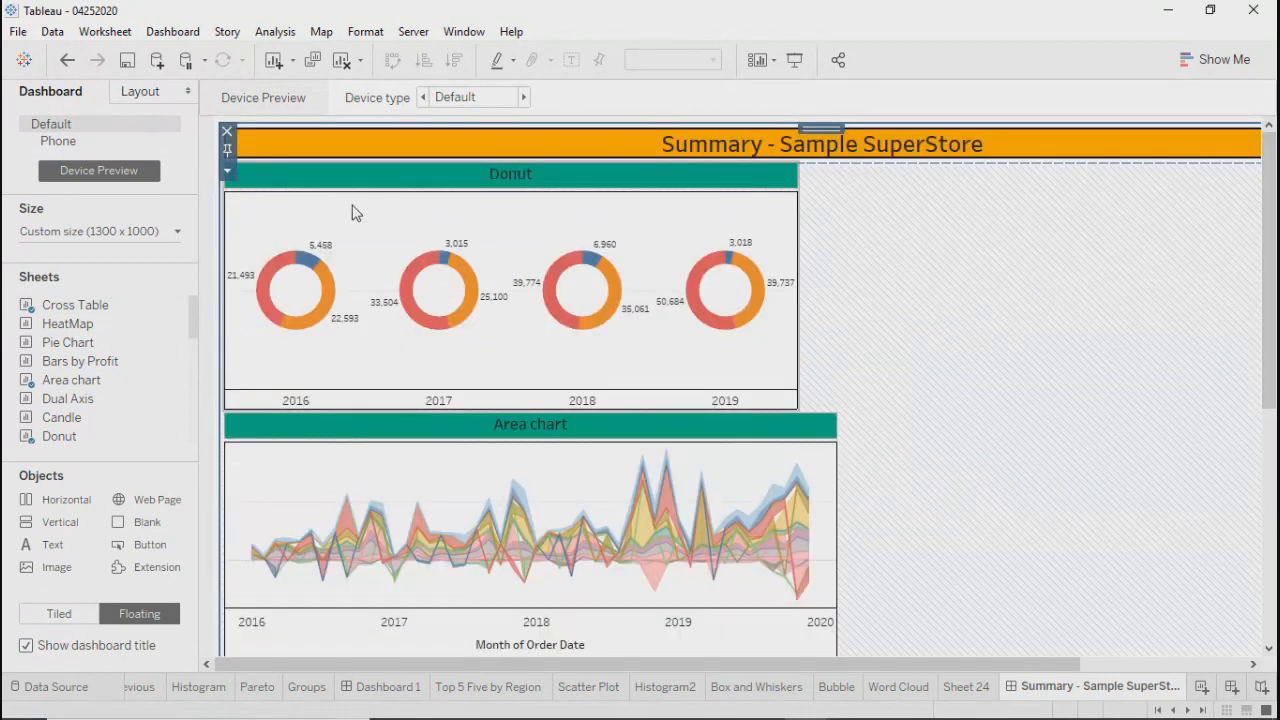
left_click(330, 186)
left_click(135, 93)
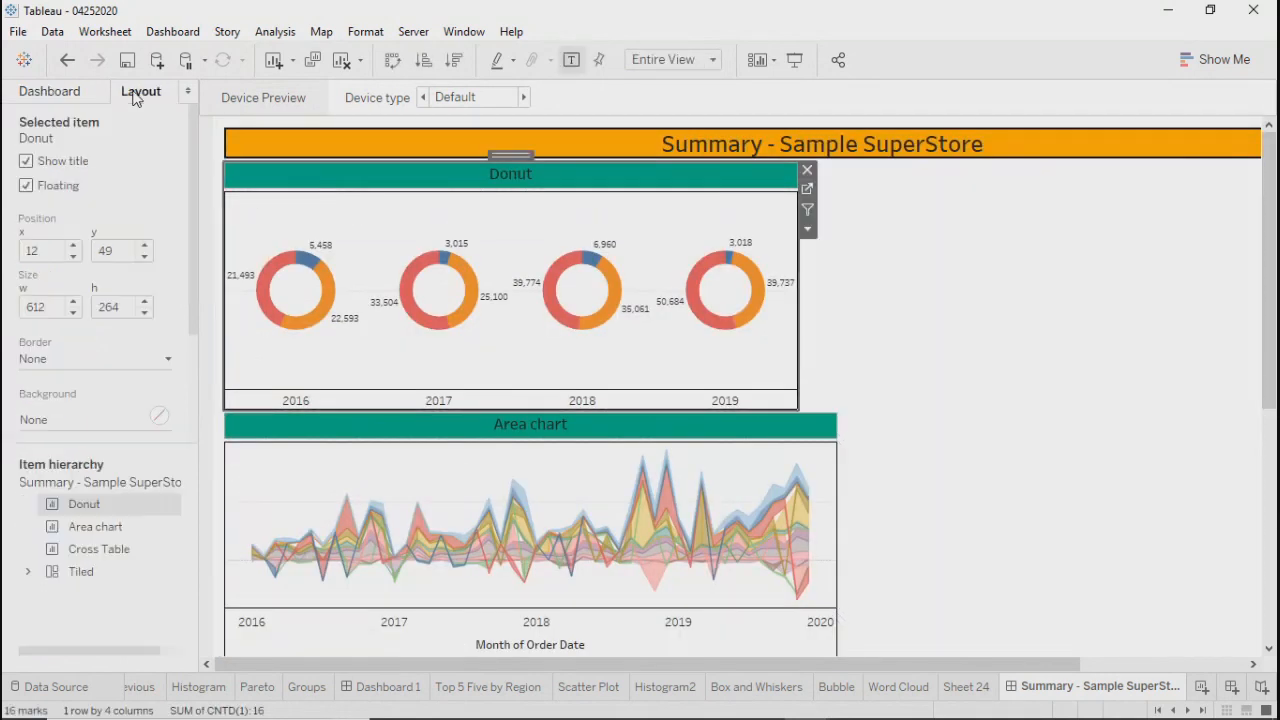
left_click(288, 440)
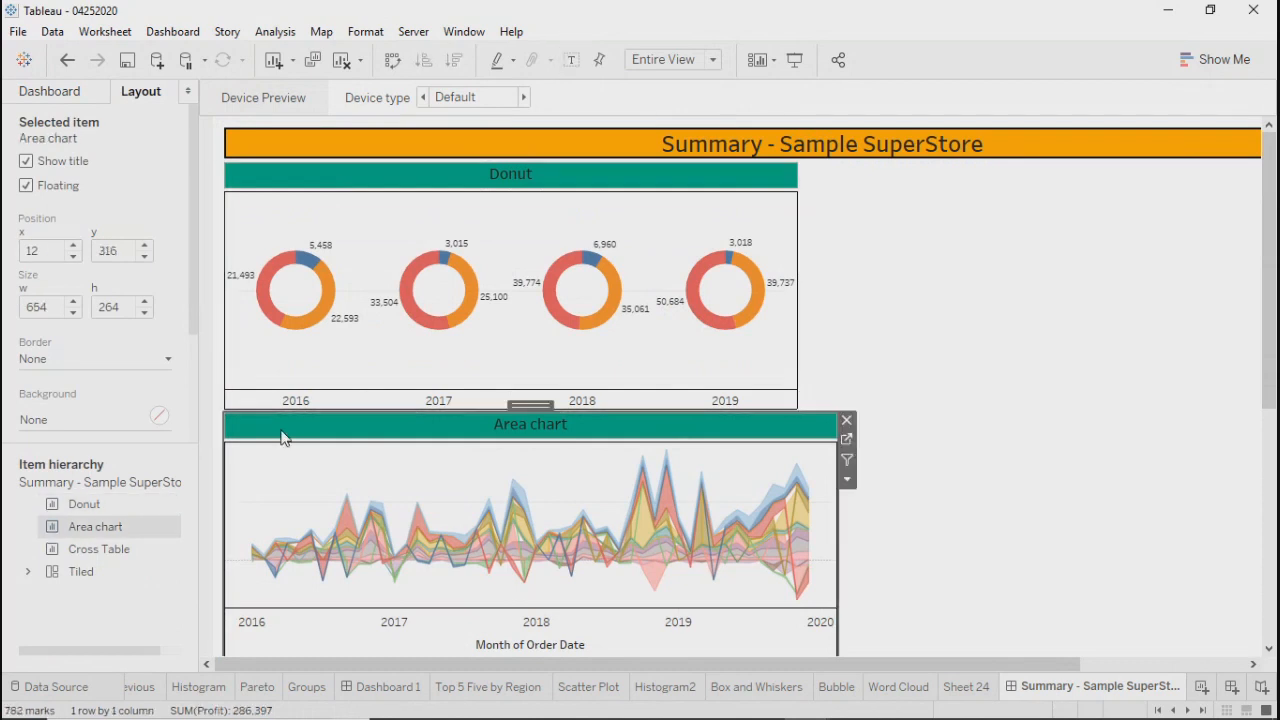
scroll(238, 507, "down", 3)
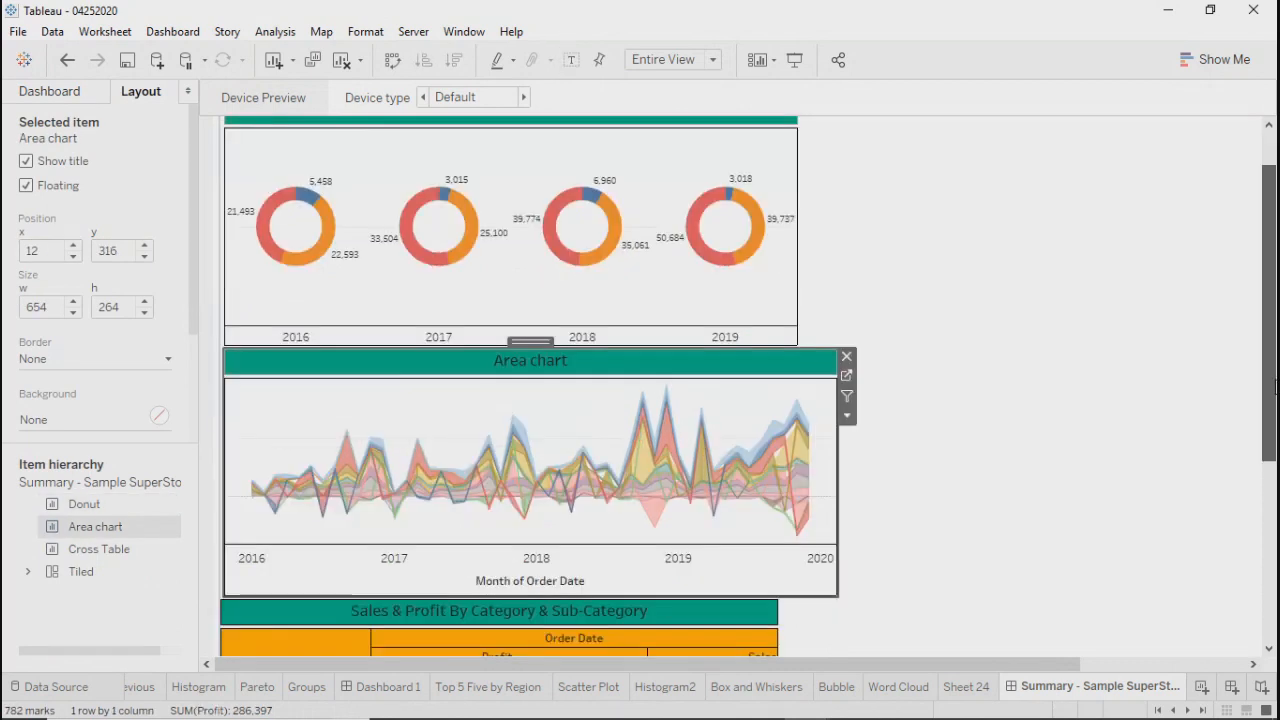
left_click(238, 507)
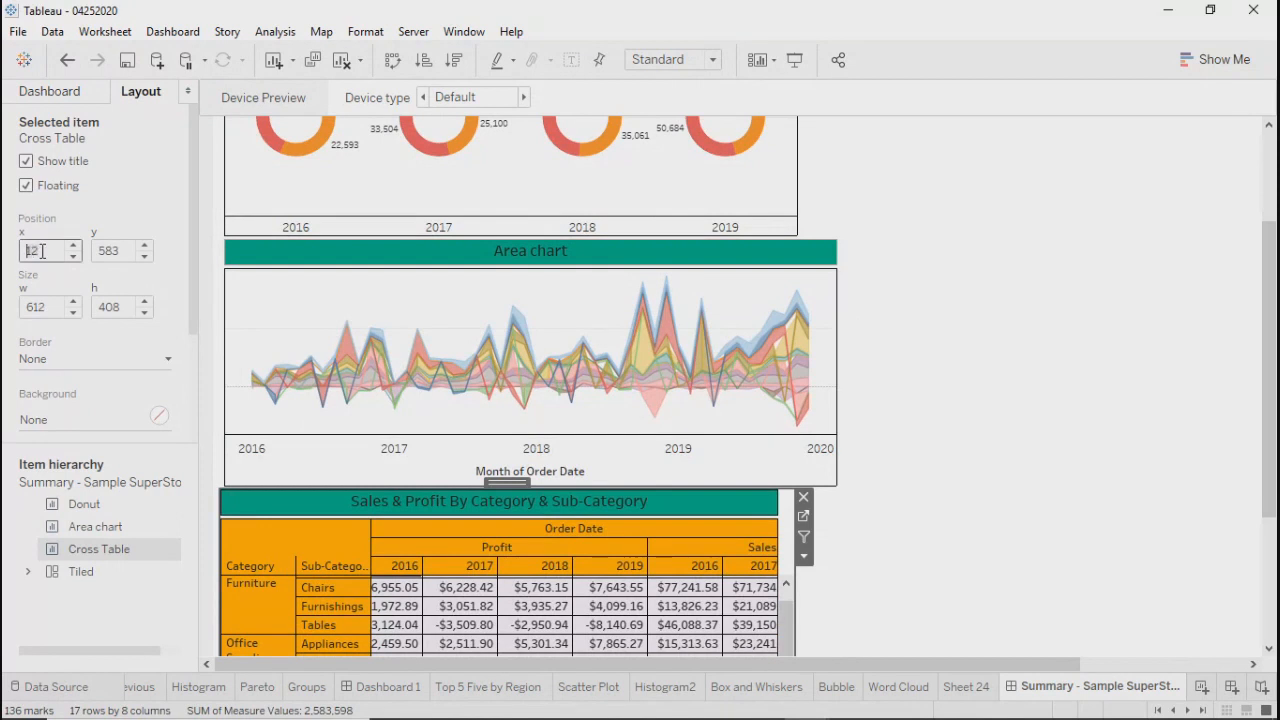
key("Return")
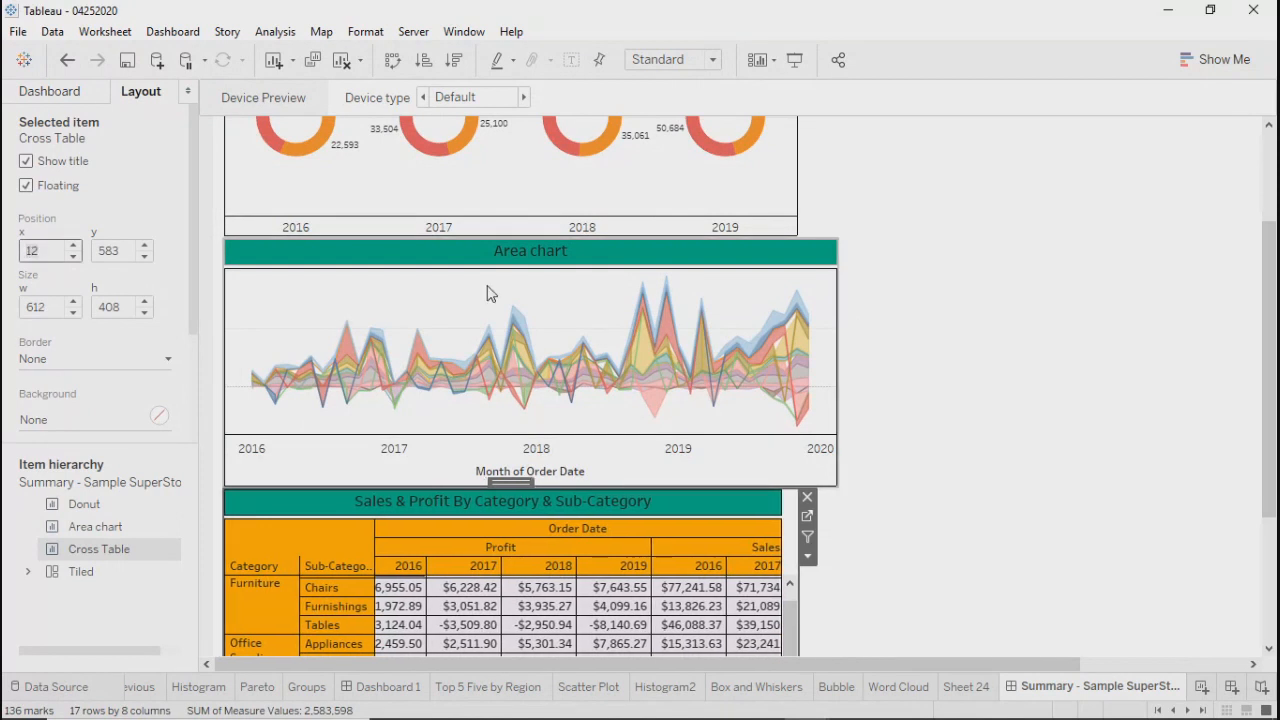
left_click(1086, 409)
Set the width of both the Donut chart and the Area chart to 620
scroll(1274, 370, "up", 4)
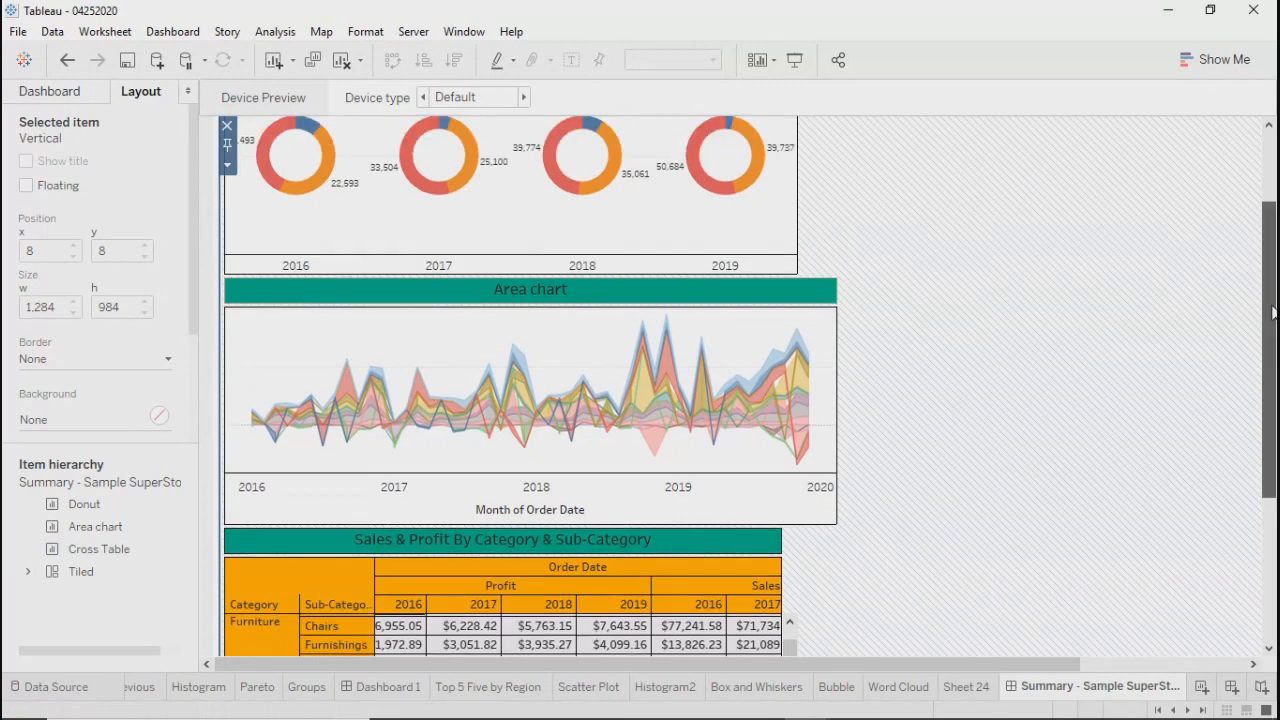
left_click(497, 180)
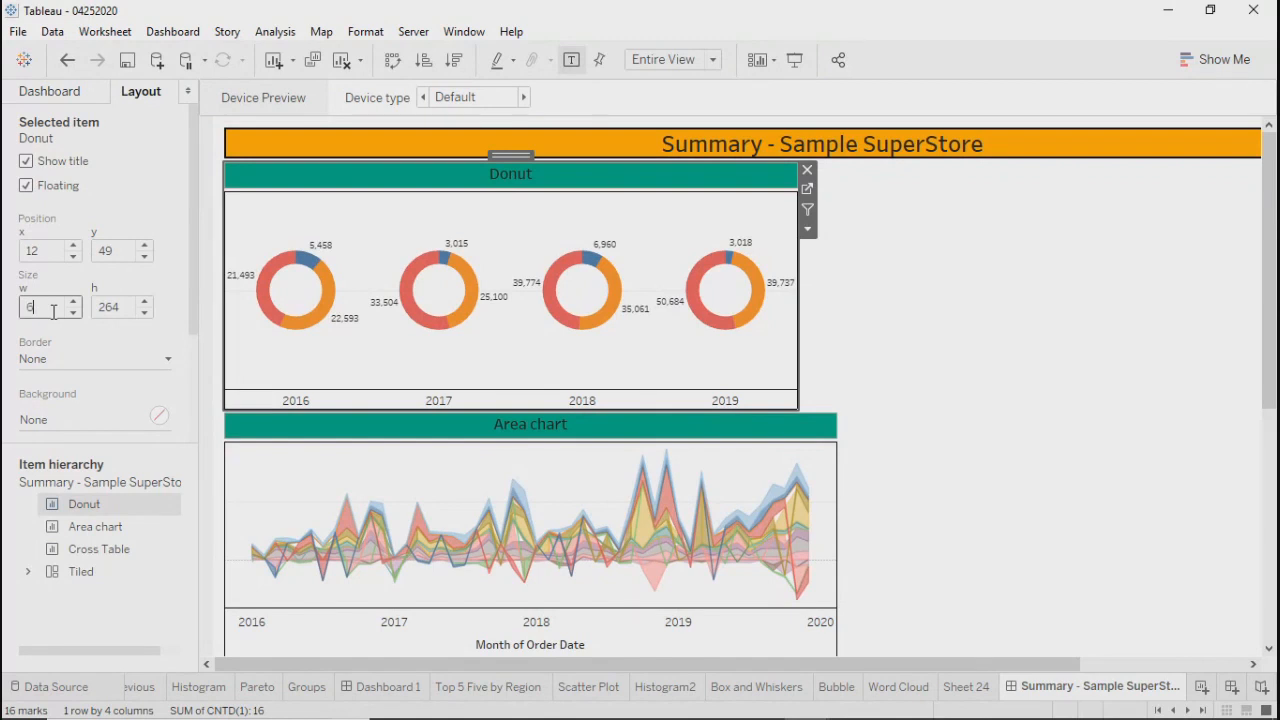
key("Return")
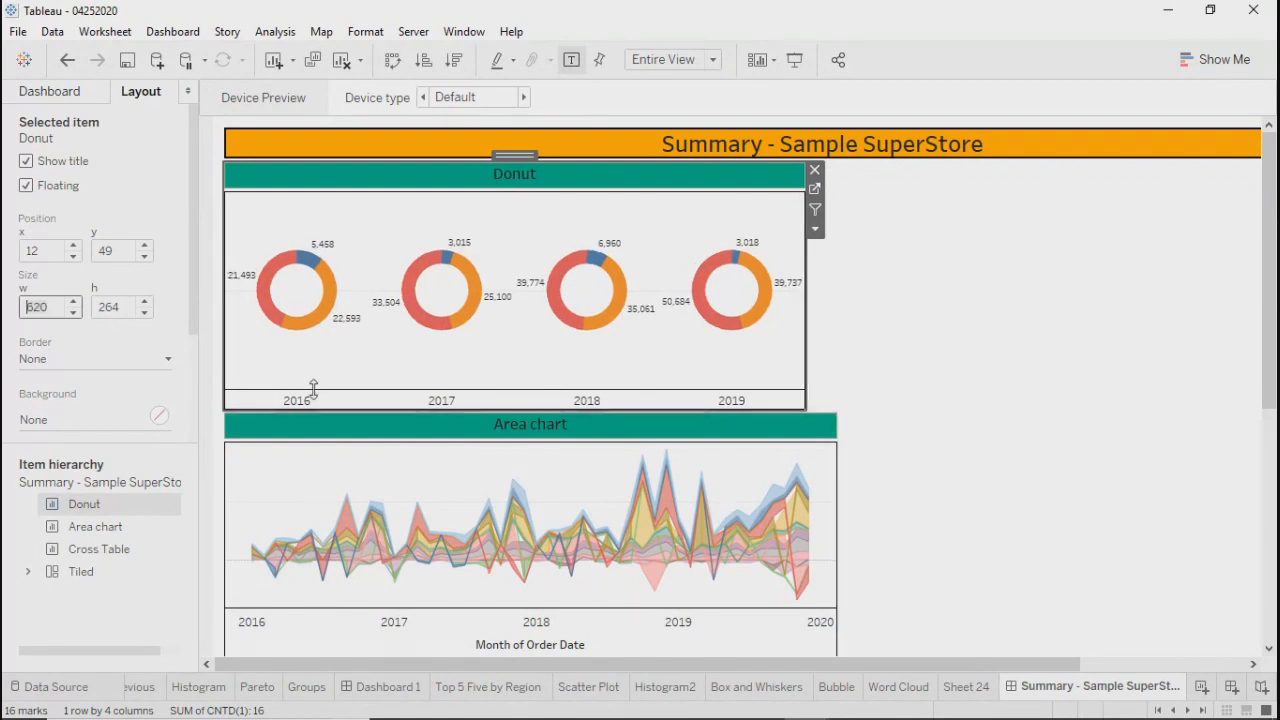
left_click(286, 443)
left_click(37, 307)
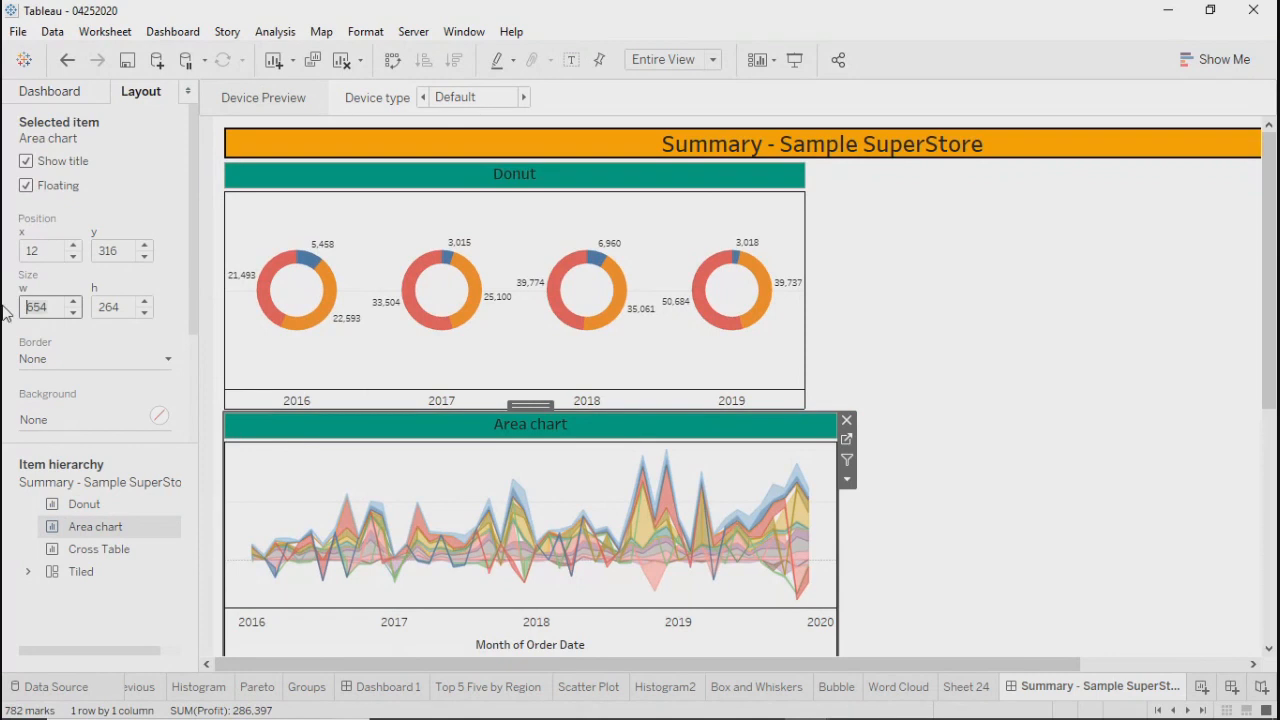
type("620")
key("Return")
Set the width of the Sales & Profit cross table to 620
scroll(1273, 375, "down", 5)
left_click(301, 455)
left_click_drag(59, 307, 12, 309)
type("6")
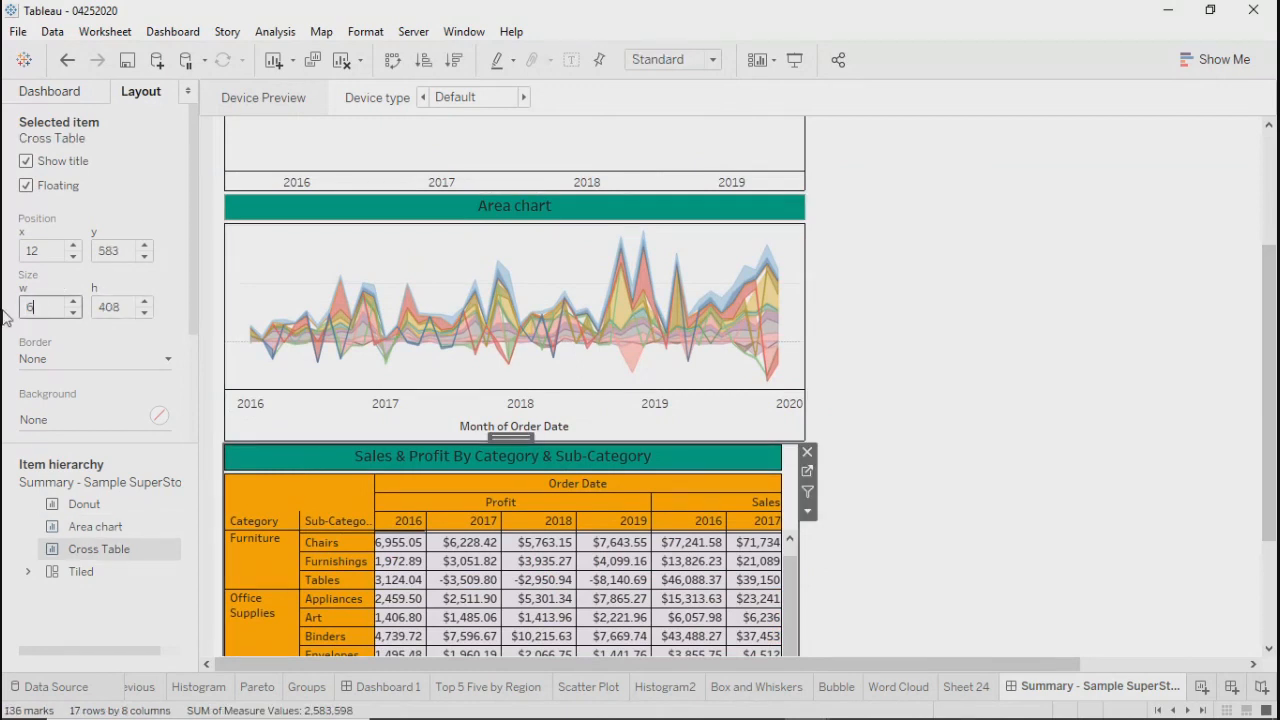
type("20")
key("Return")
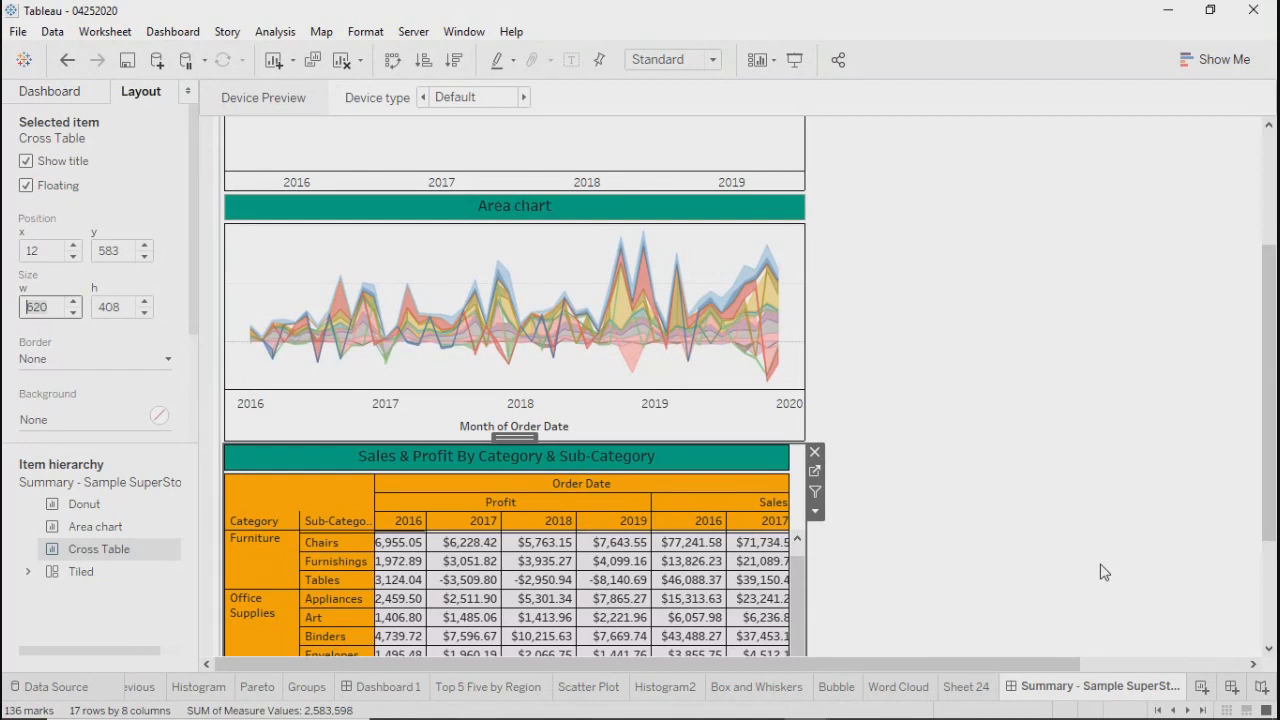
Add the Forecast sheet as a floating item just right of the Area chart, at about x 635, y 318
left_click(1094, 562)
left_click_drag(1273, 528, 1237, 234)
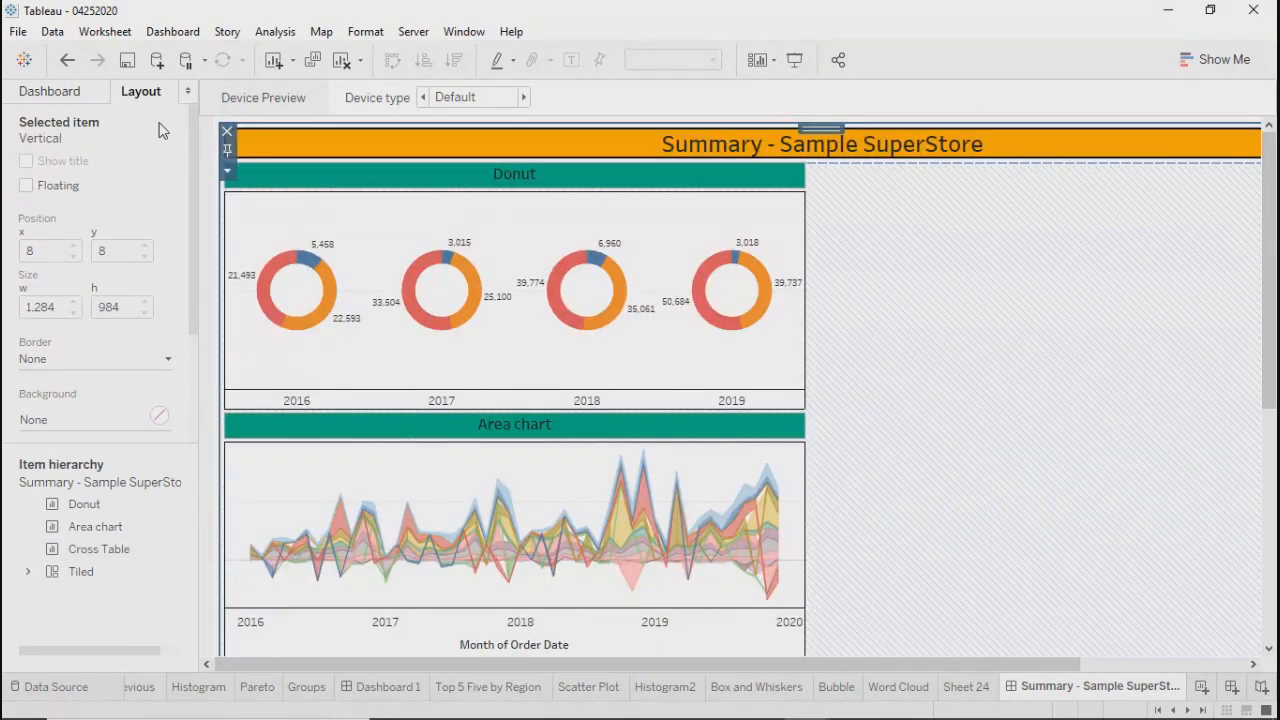
left_click(42, 91)
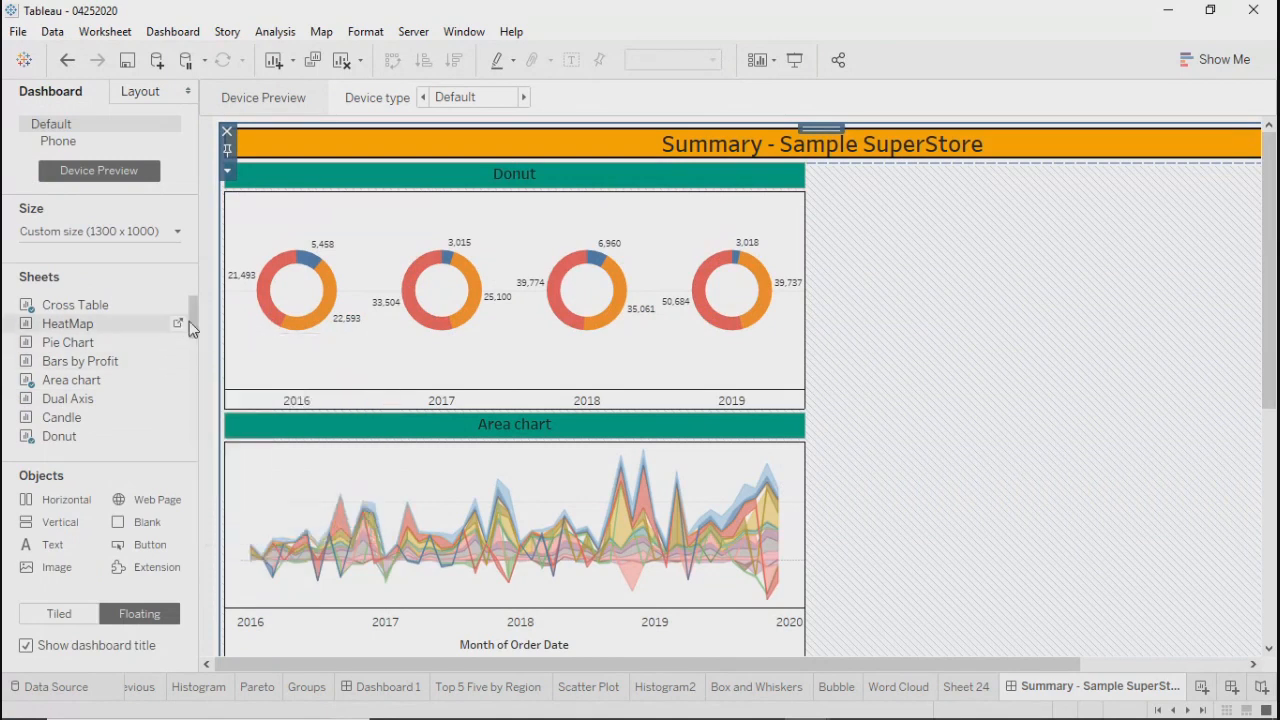
left_click_drag(189, 319, 192, 370)
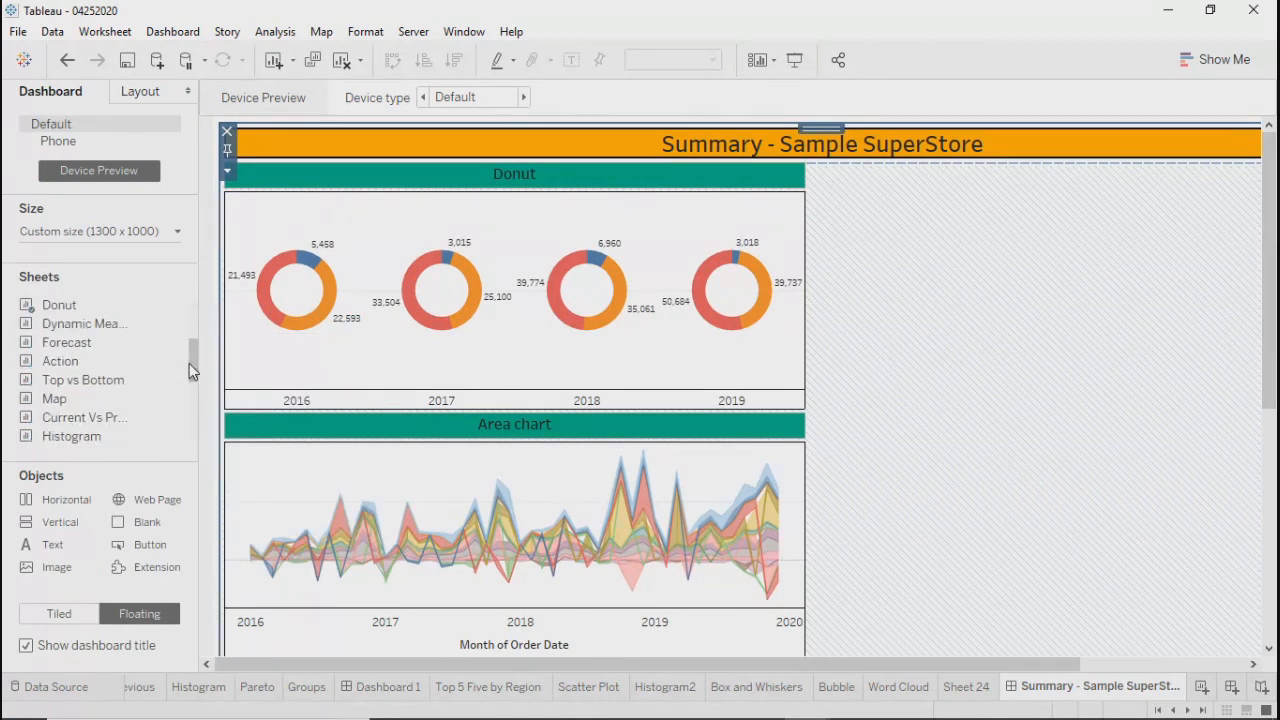
left_click(113, 349)
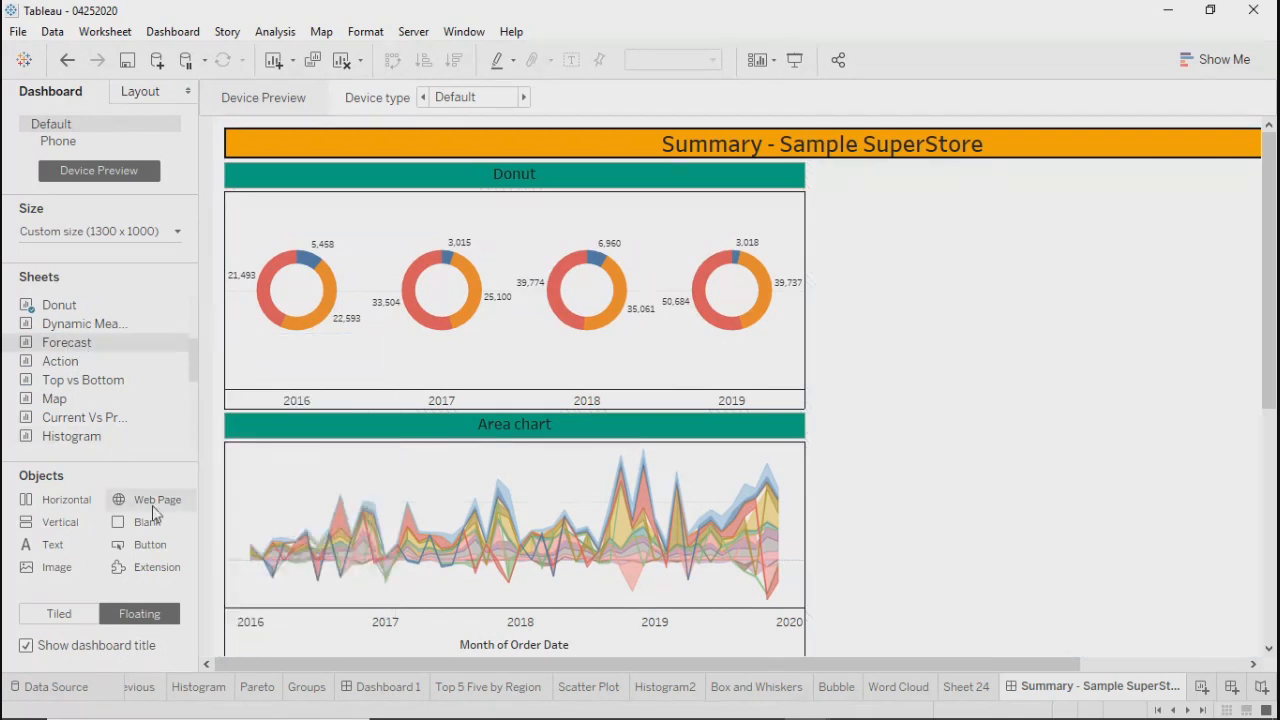
left_click_drag(103, 360, 811, 420)
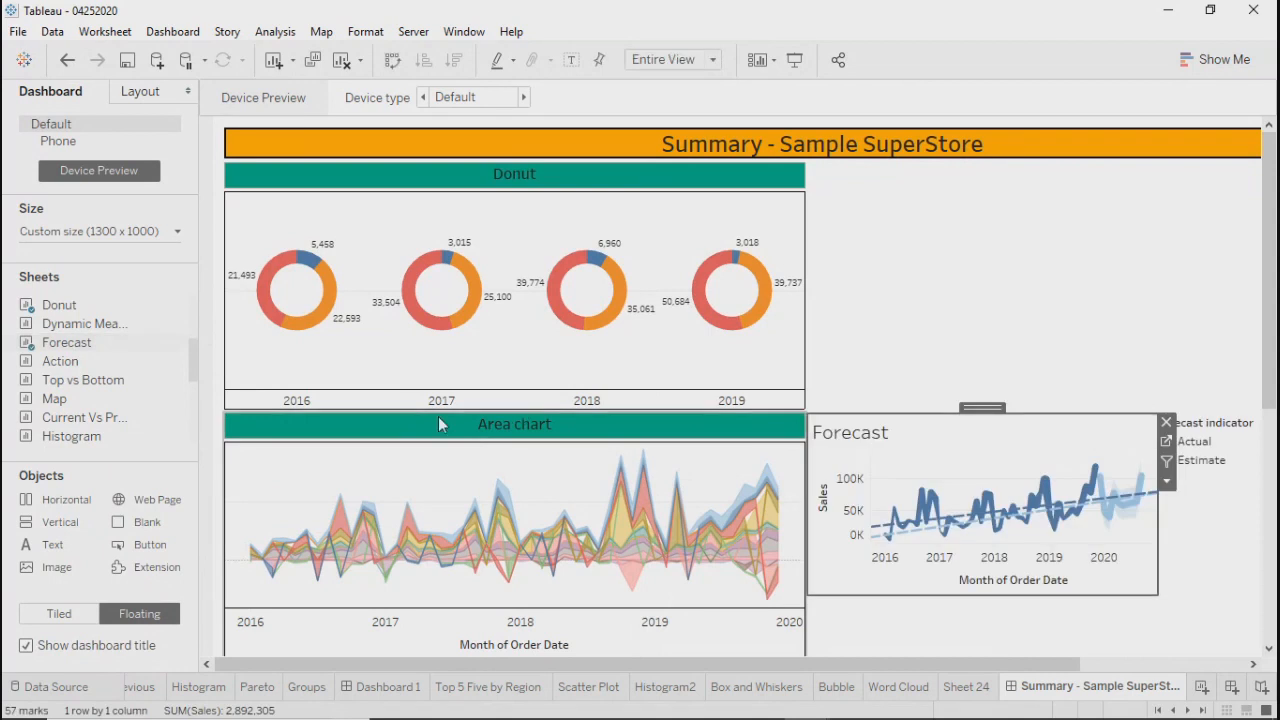
Add the Map sheet as a floating item just right of the Donut chart, at about x 637, y 48
left_click(54, 398)
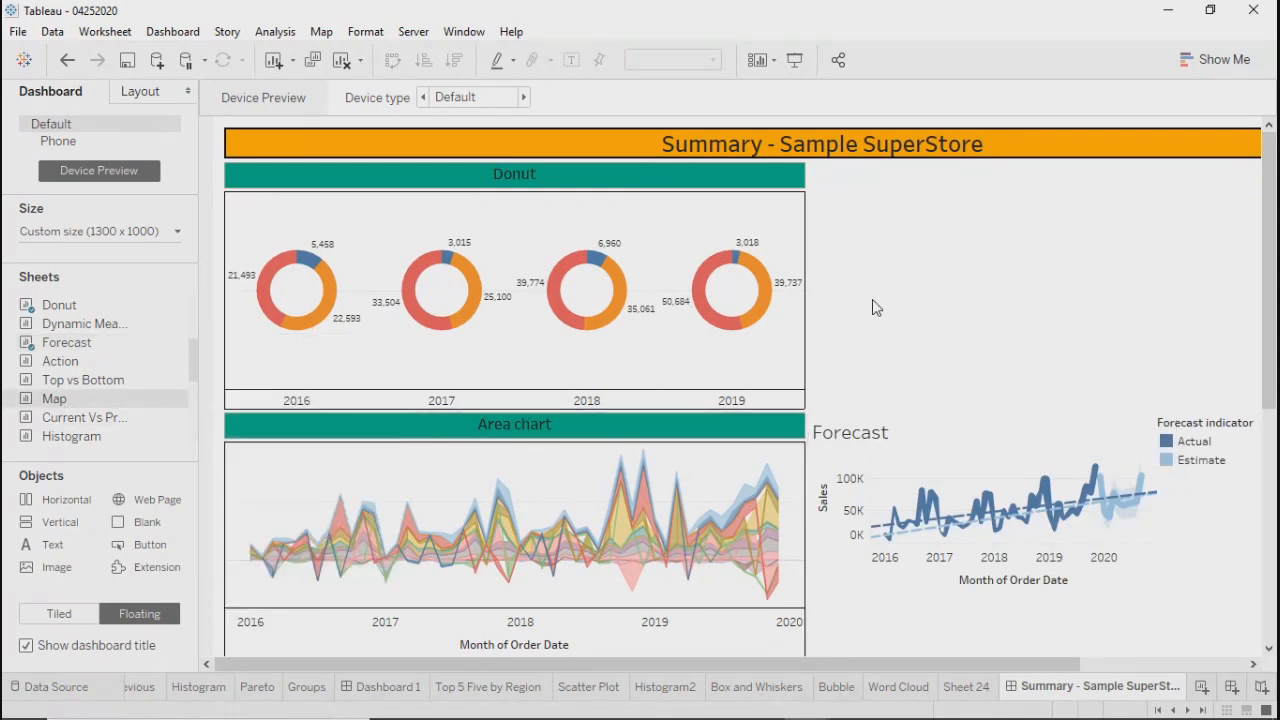
mouse_move(48, 404)
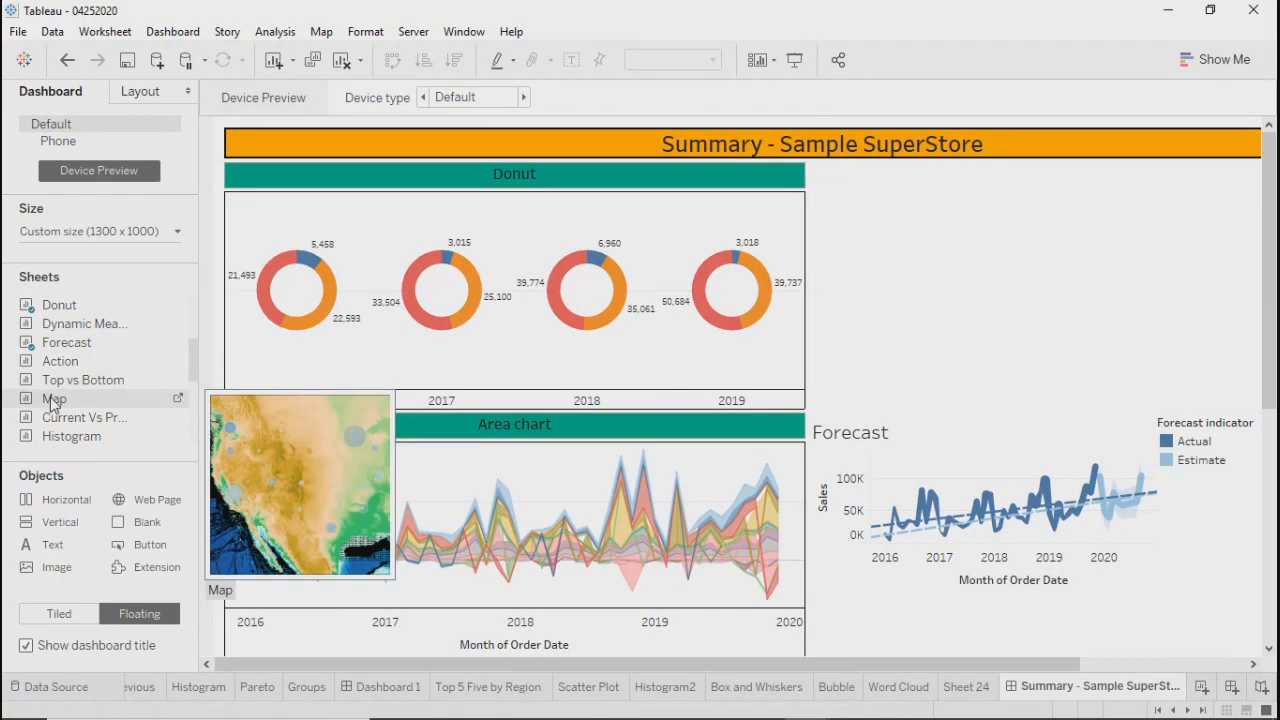
left_click_drag(48, 404, 810, 163)
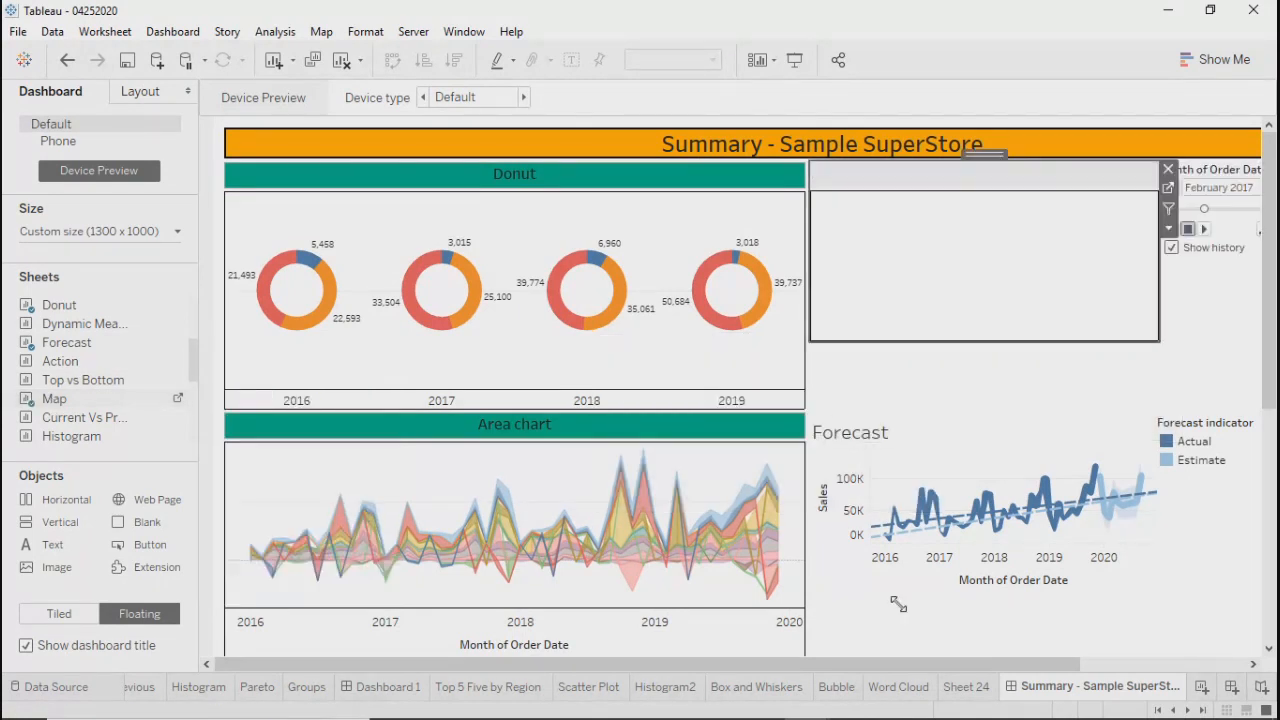
Move the Month of Order Date control away from the Map onto the lower part of the Donut chart
left_click_drag(949, 666, 1102, 666)
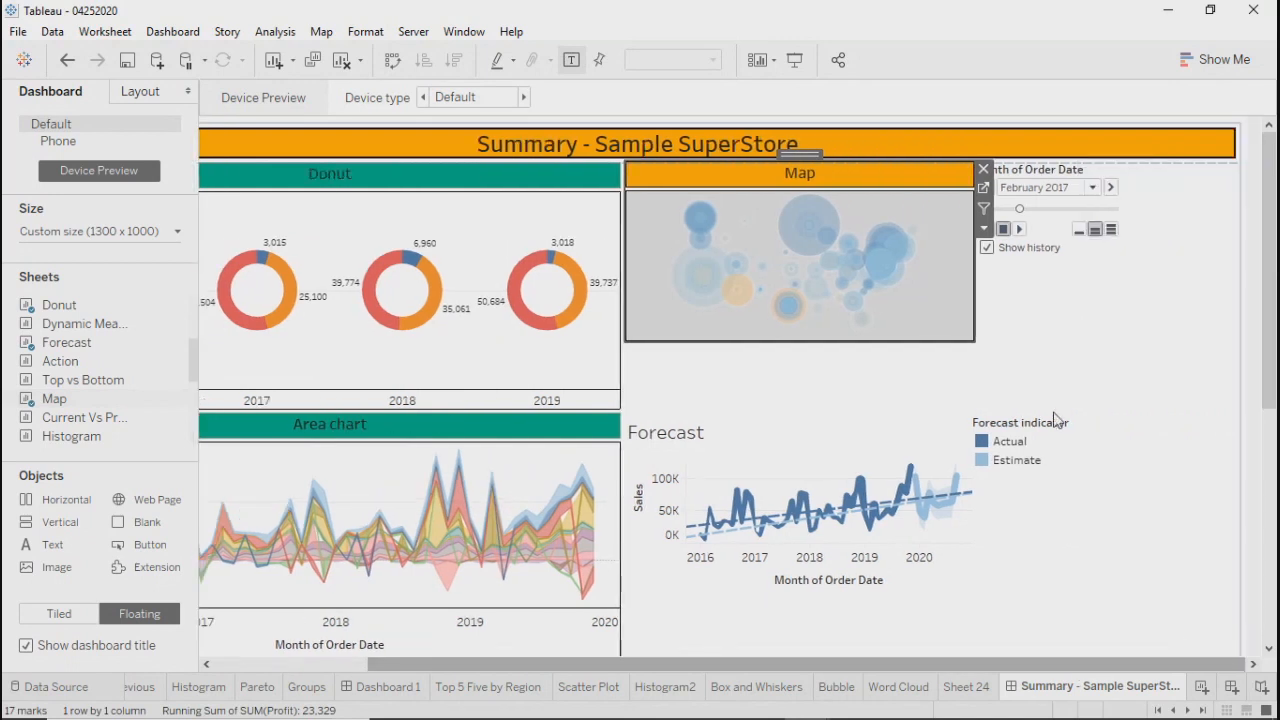
left_click(1055, 180)
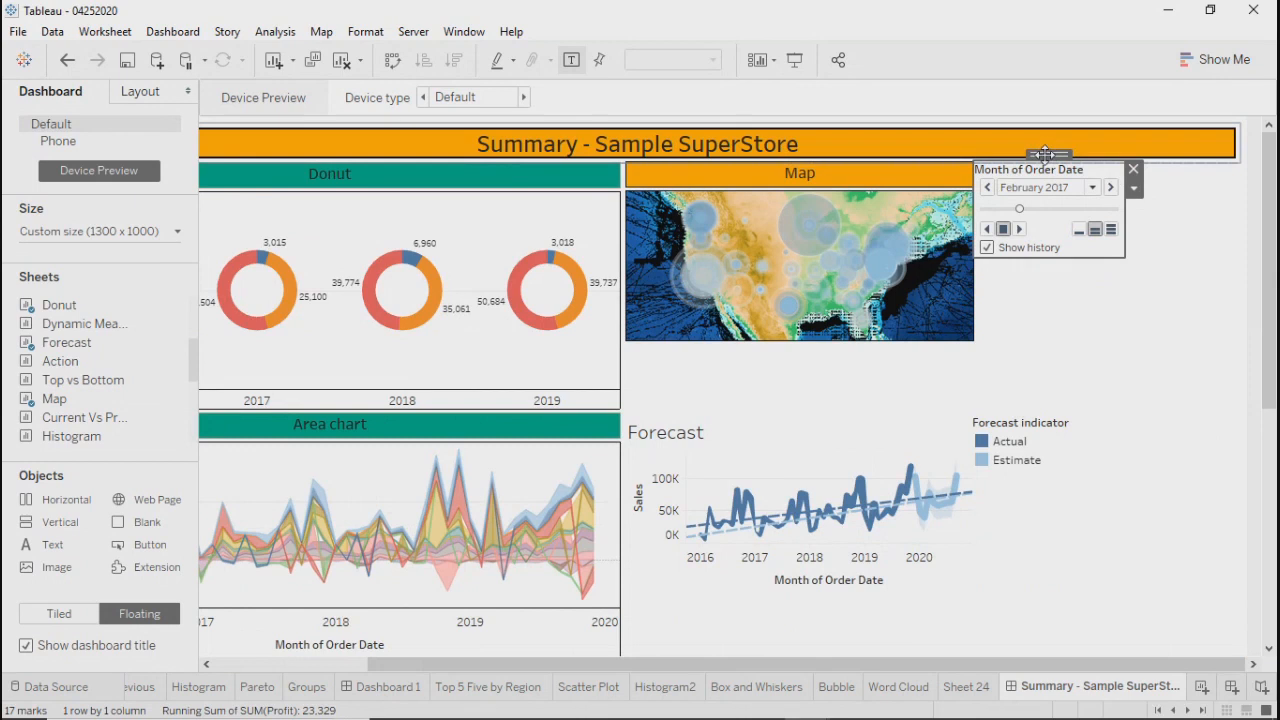
left_click_drag(1045, 155, 510, 289)
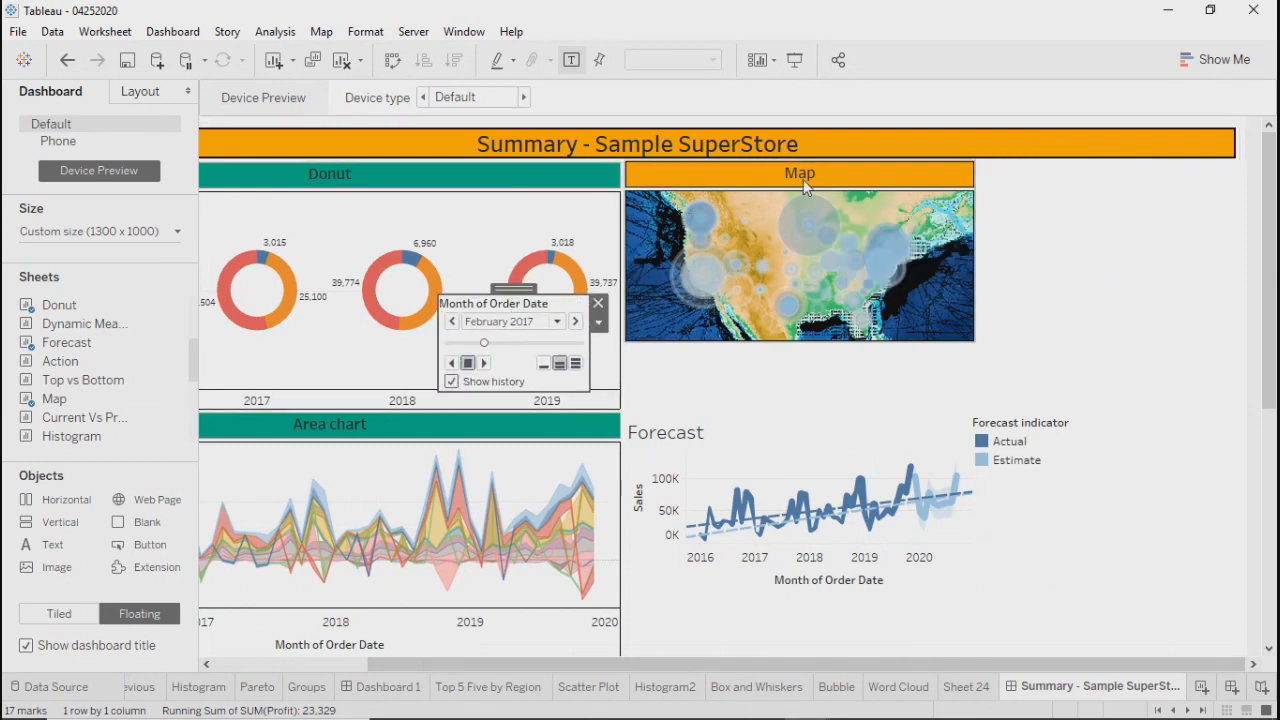
Enlarge the Map to about 651 wide, reaching the dashboard title's right end, and set its height to 264 to match the Donut chart
left_click(739, 171)
left_click_drag(975, 341, 1232, 421)
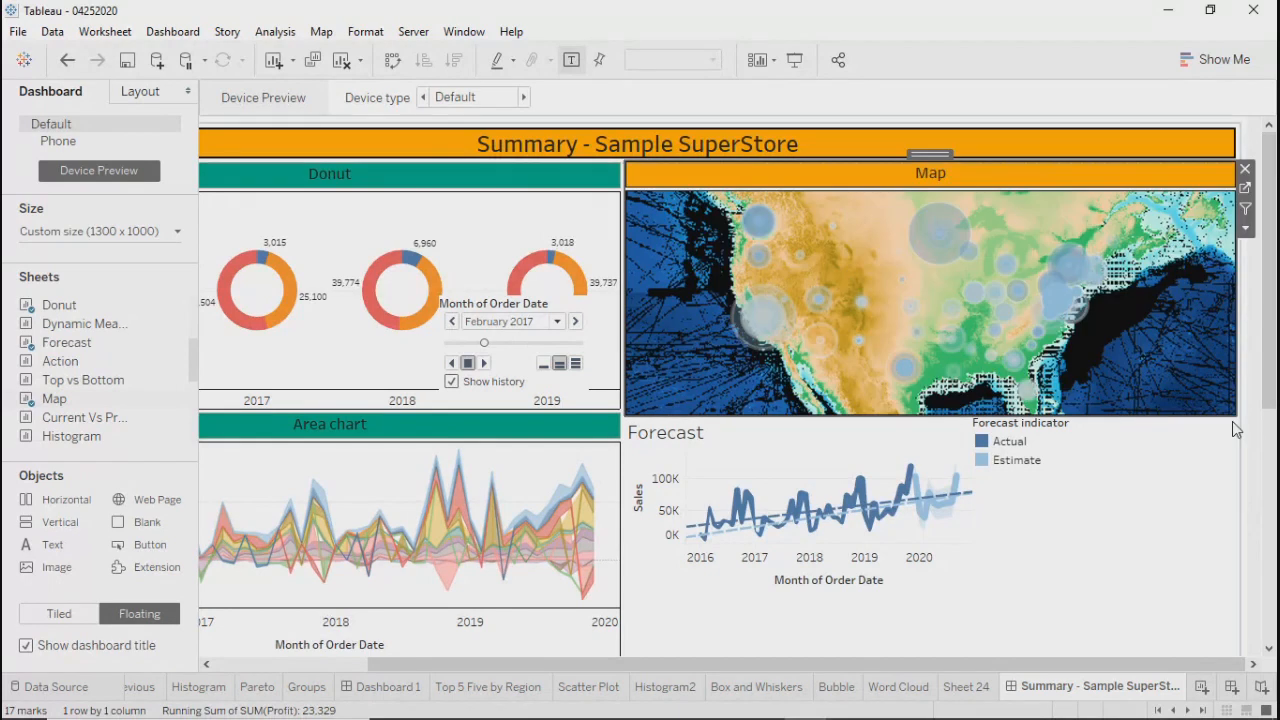
left_click(282, 177)
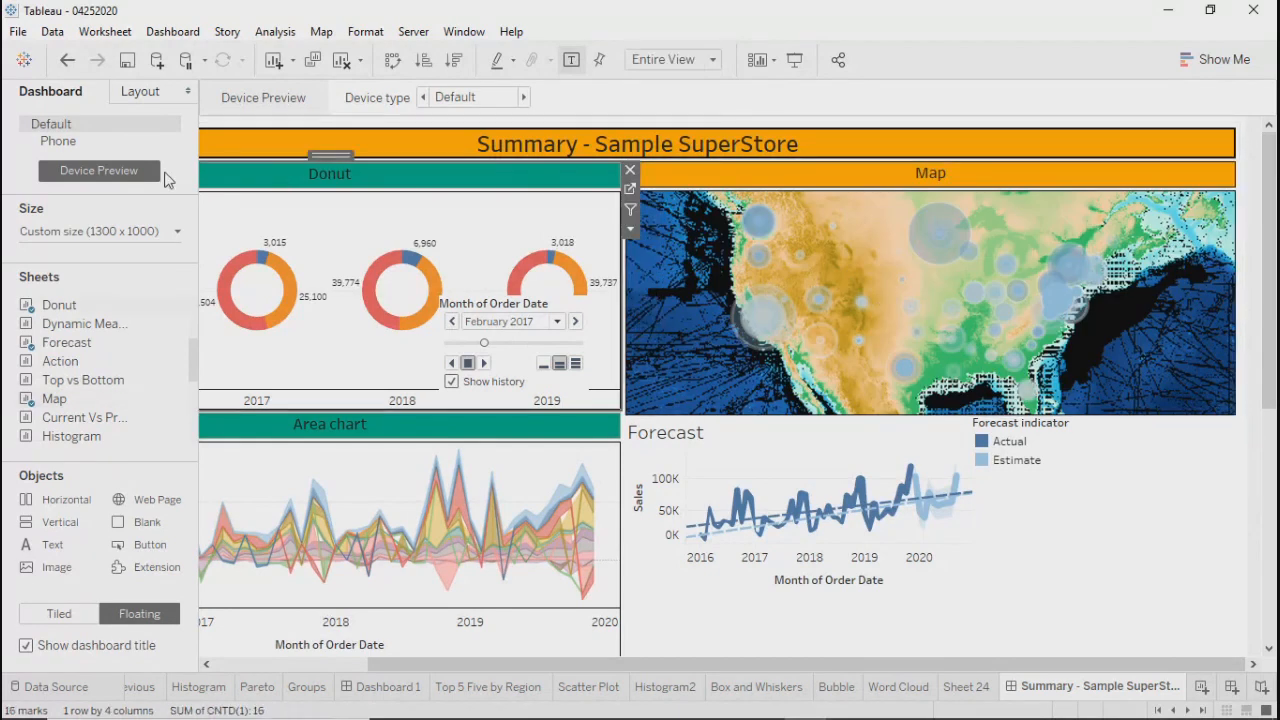
left_click(132, 91)
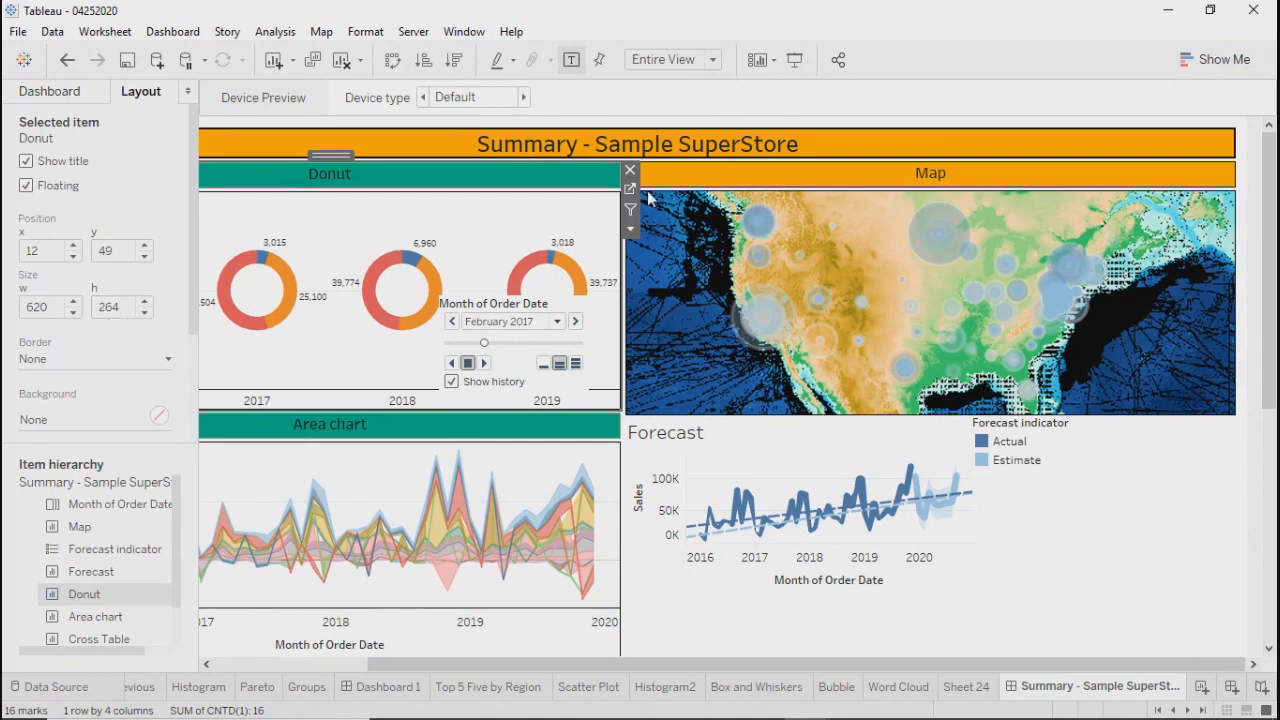
left_click(718, 175)
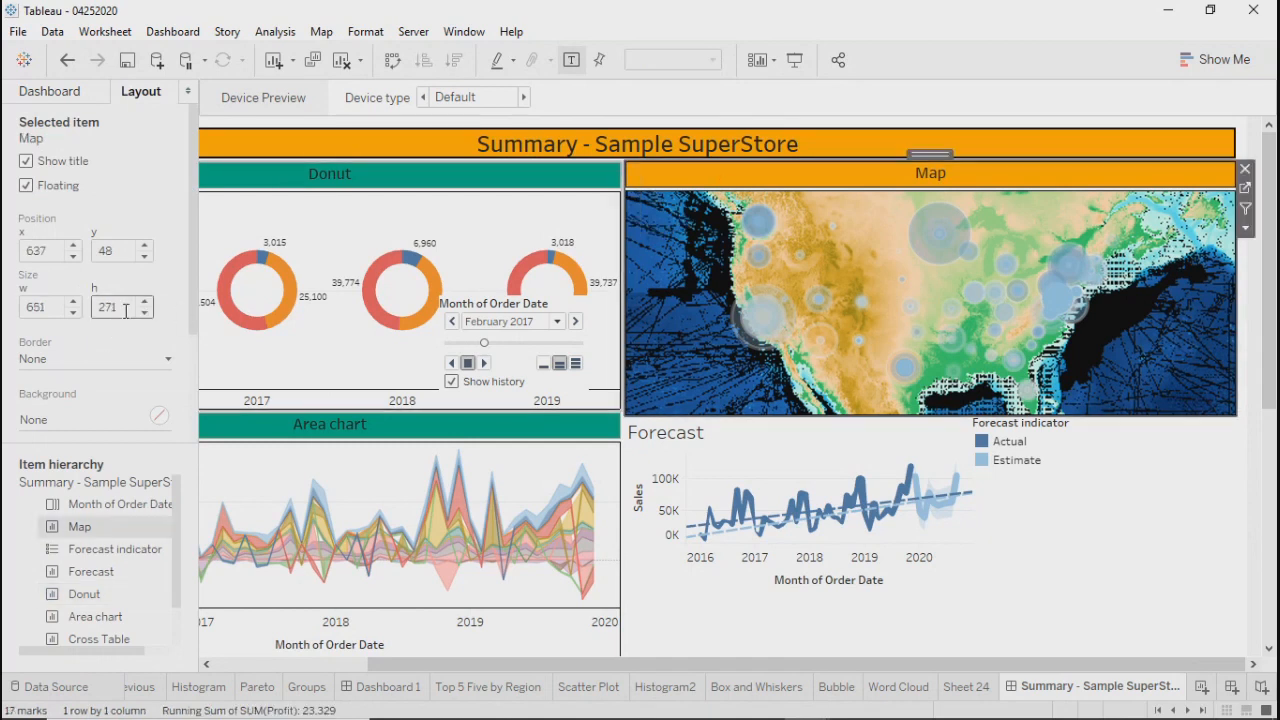
left_click_drag(124, 307, 82, 316)
type("264")
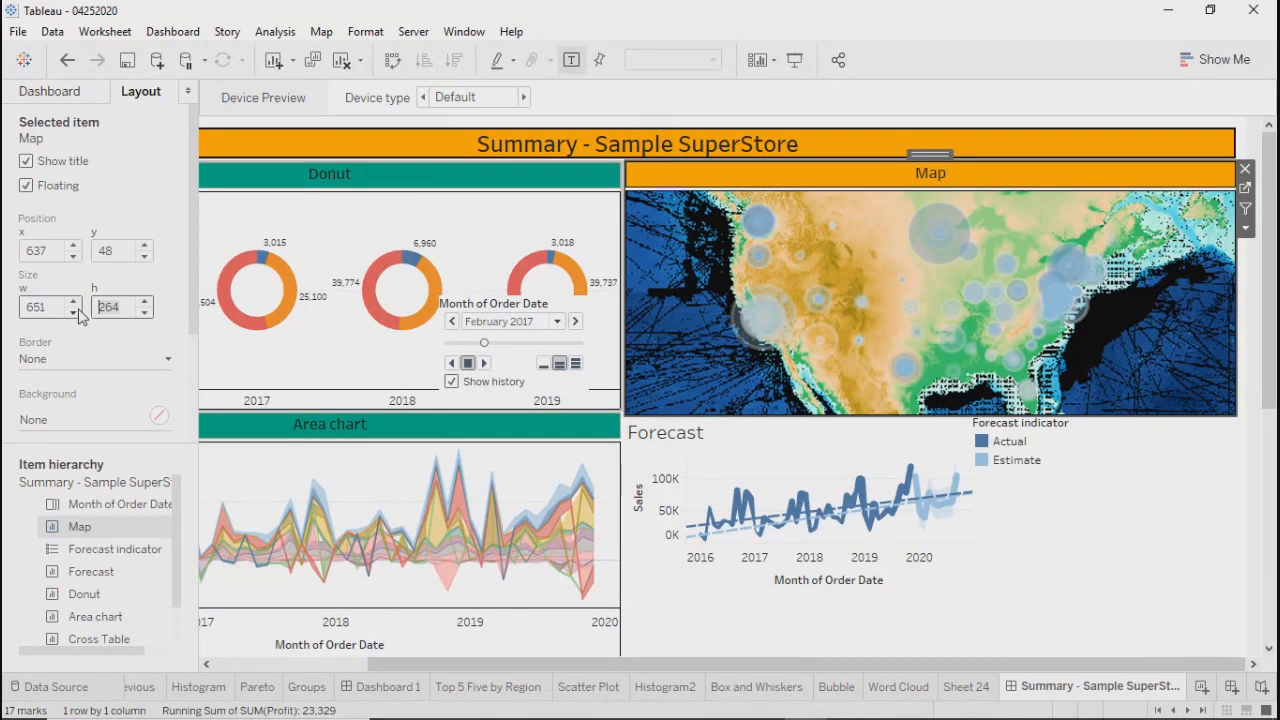
key("Return")
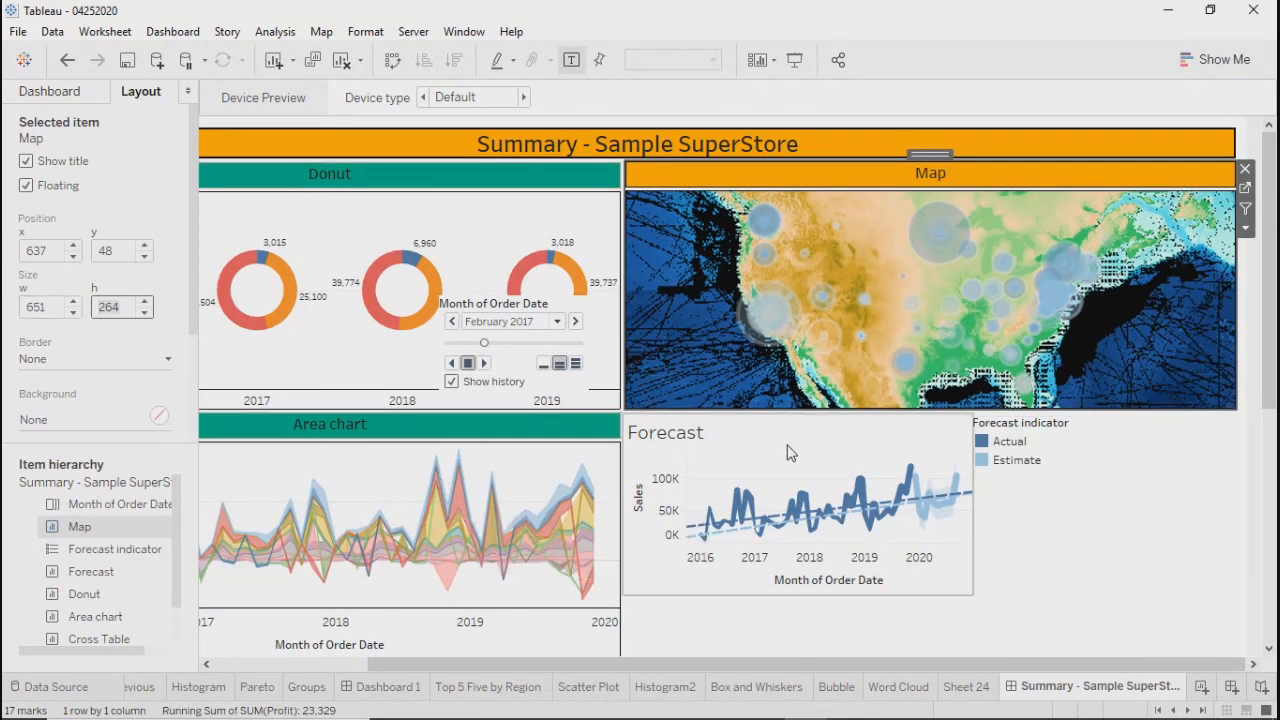
Open the Forecast worksheet from the dashboard and give its default cell, pane and header borders a solid black line
left_click(789, 453)
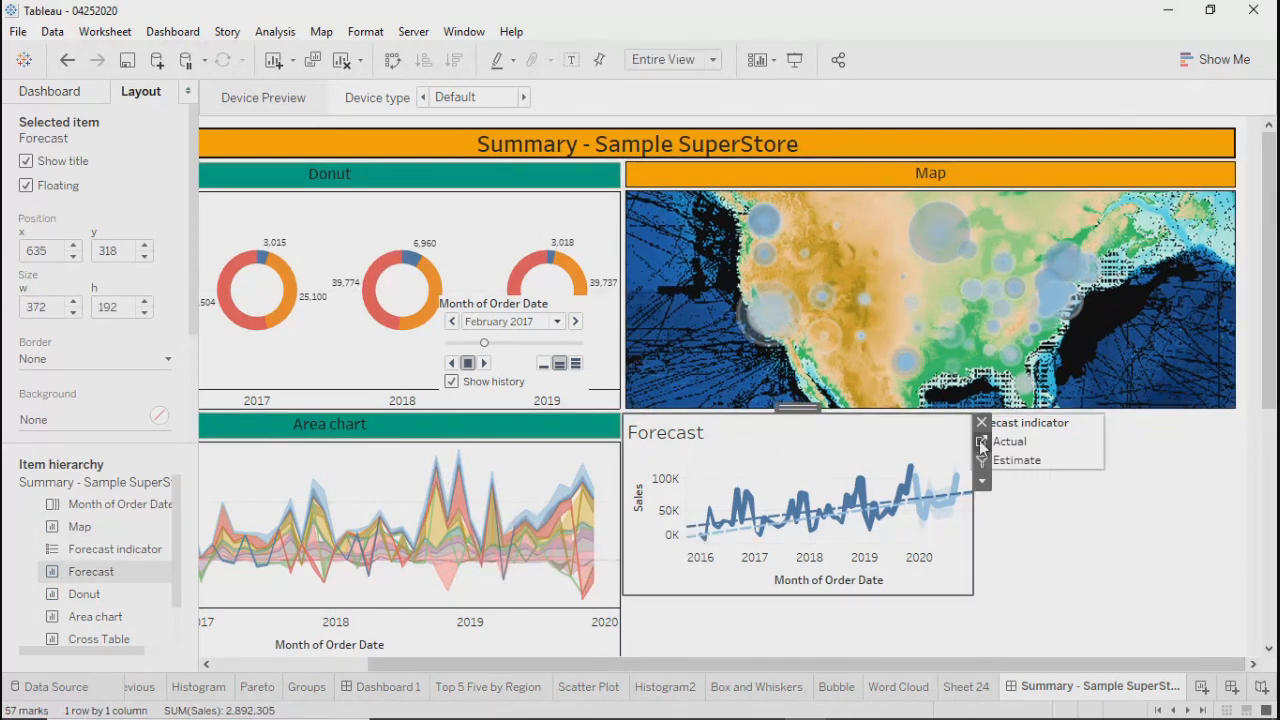
left_click(981, 441)
right_click(571, 209)
left_click(610, 291)
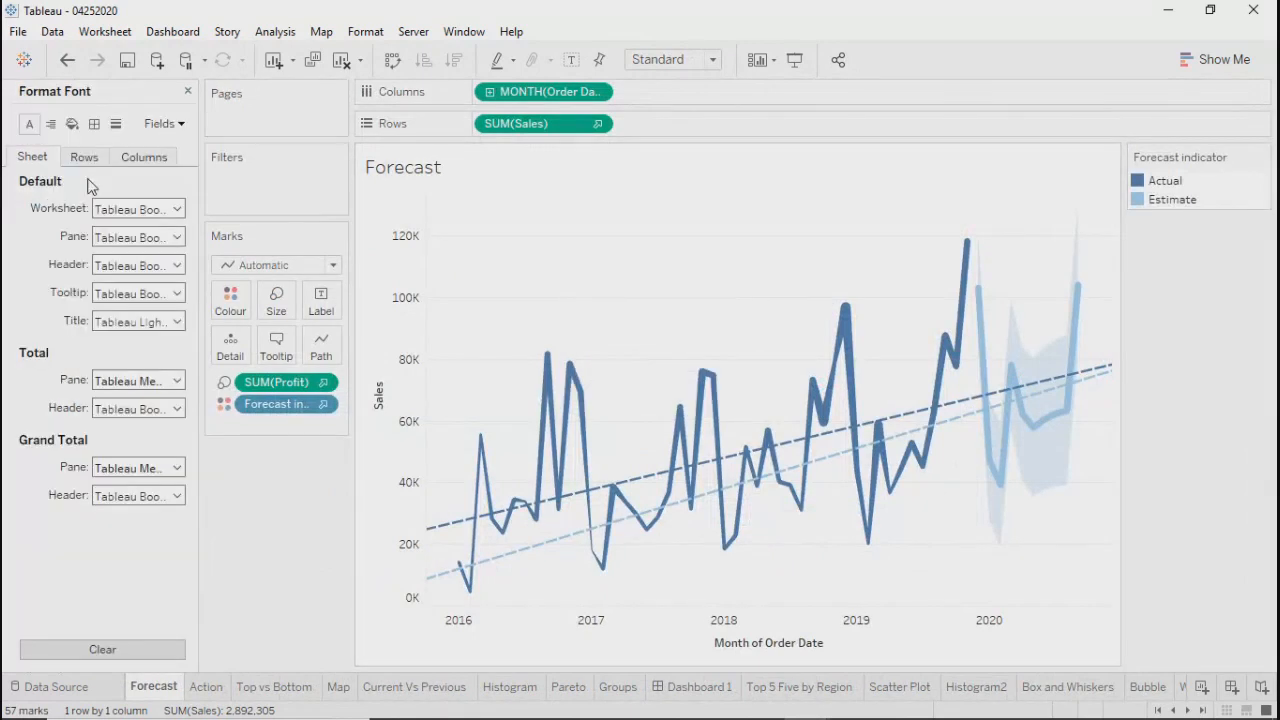
left_click(95, 124)
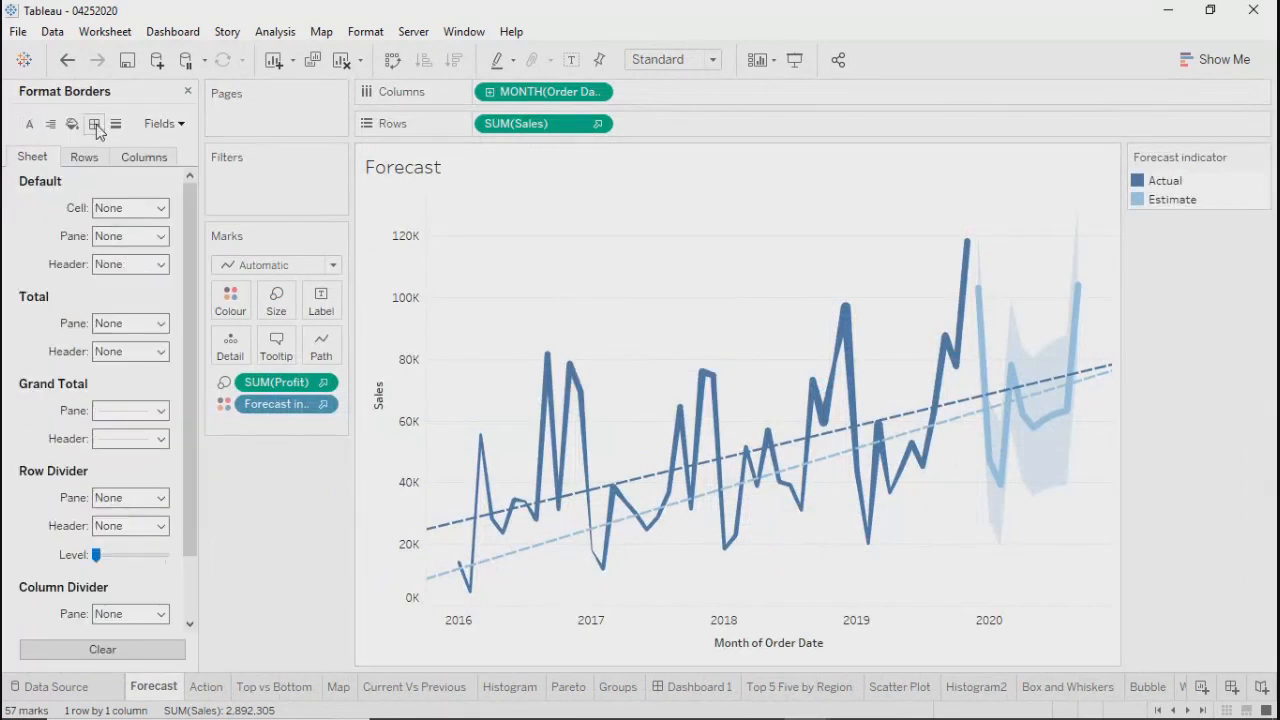
left_click(130, 208)
left_click(106, 361)
left_click(100, 237)
left_click(106, 388)
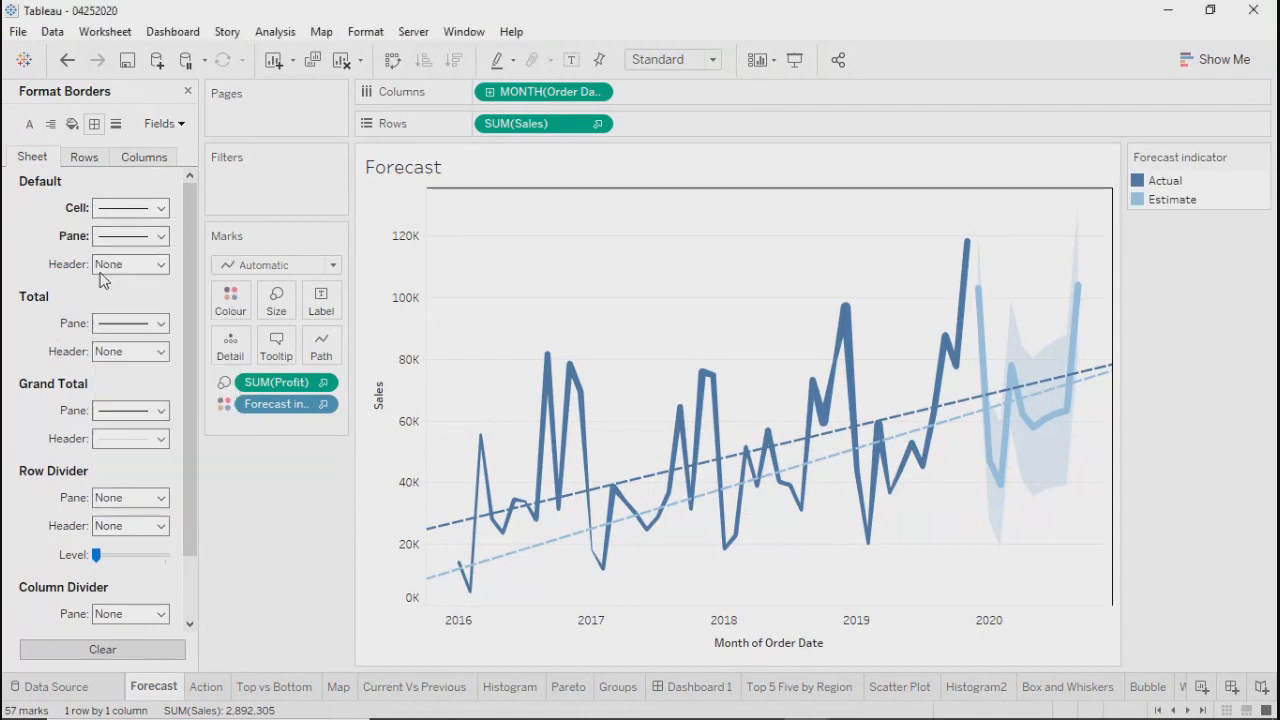
left_click(130, 264)
left_click(106, 416)
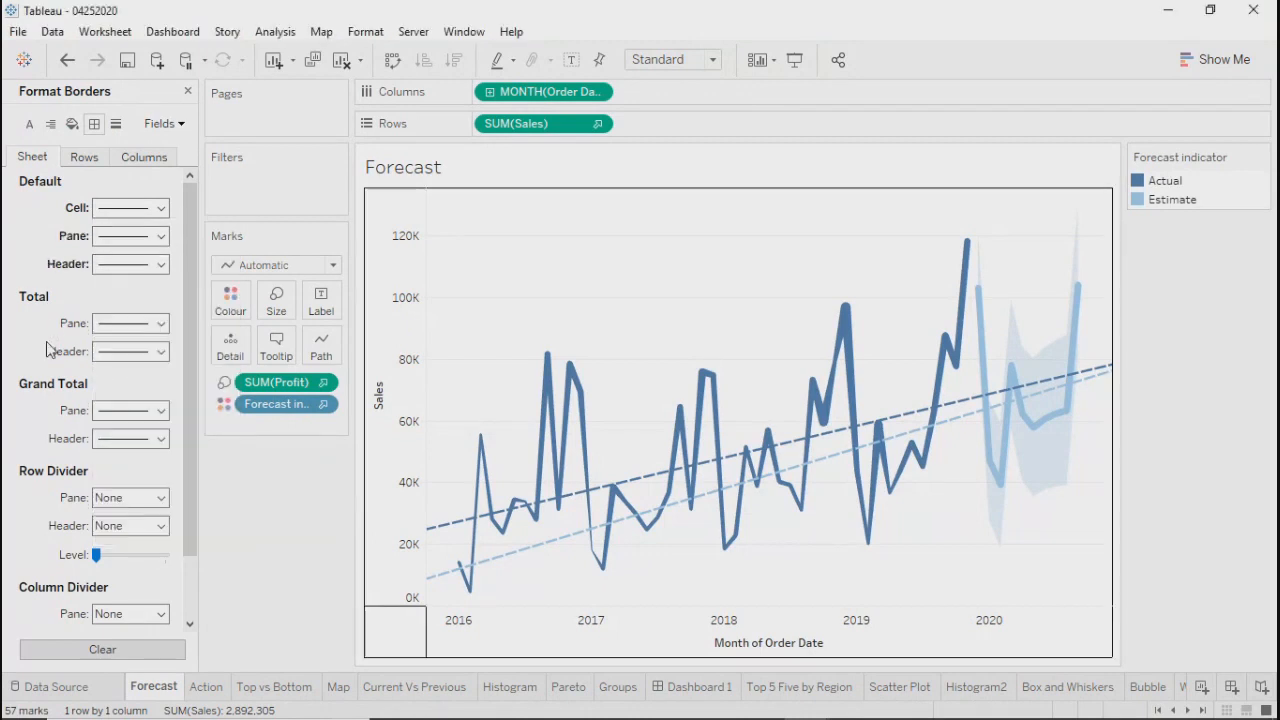
Set the pane lines of the row divider and column divider in the Forecast sheet to solid black
left_click(130, 497)
left_click(106, 358)
left_click(56, 408)
left_click_drag(189, 525, 187, 643)
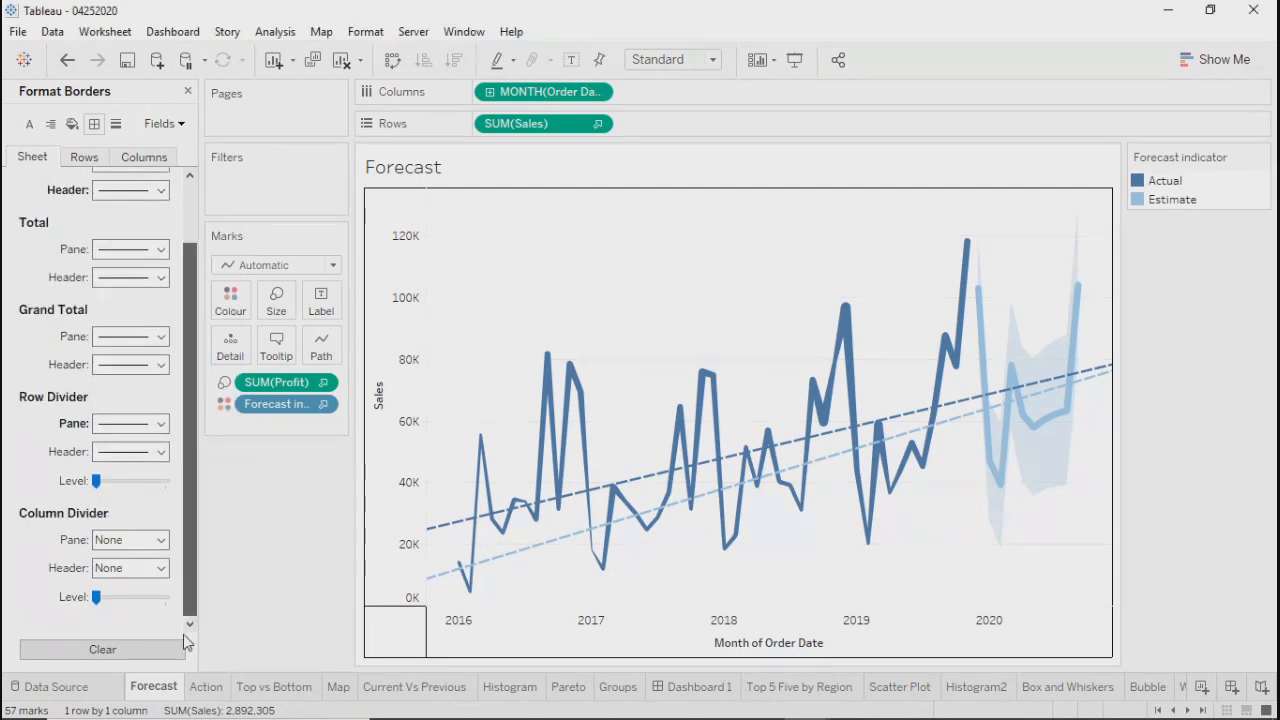
left_click(98, 541)
left_click(108, 400)
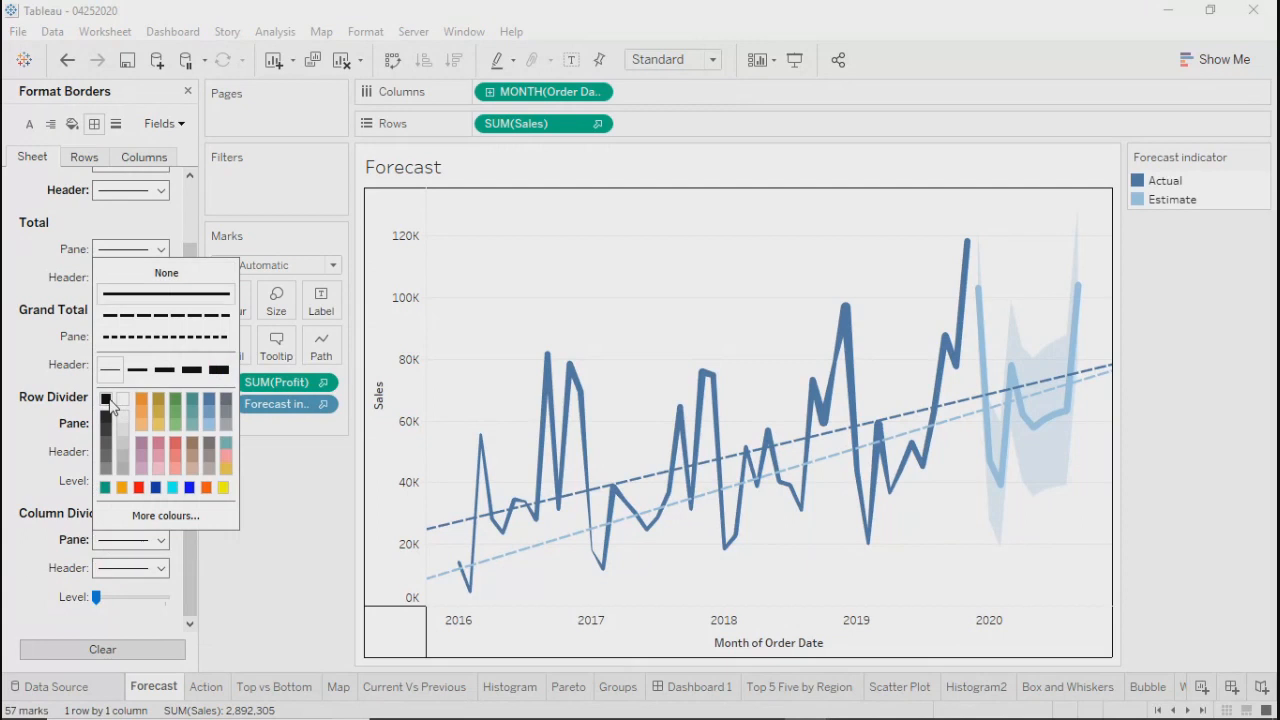
left_click(16, 565)
Format the Forecast sheet's axis rulers as a solid black line
left_click(116, 123)
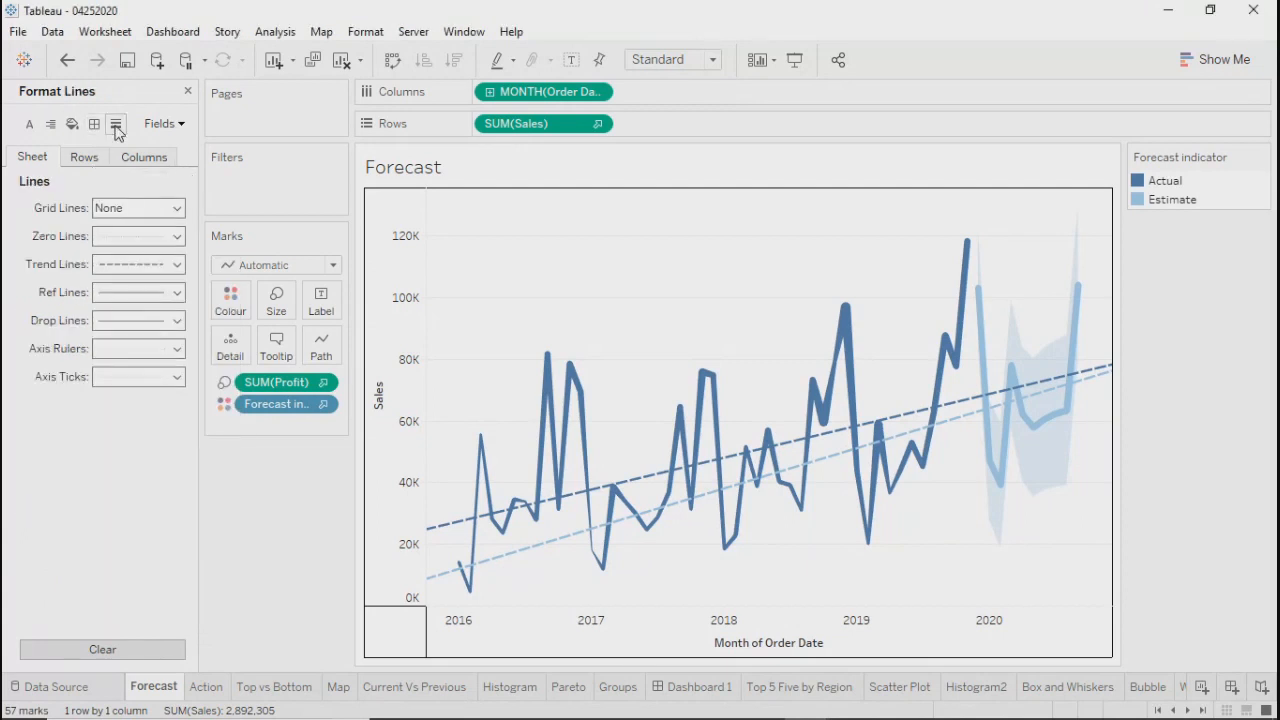
left_click(121, 351)
left_click(106, 500)
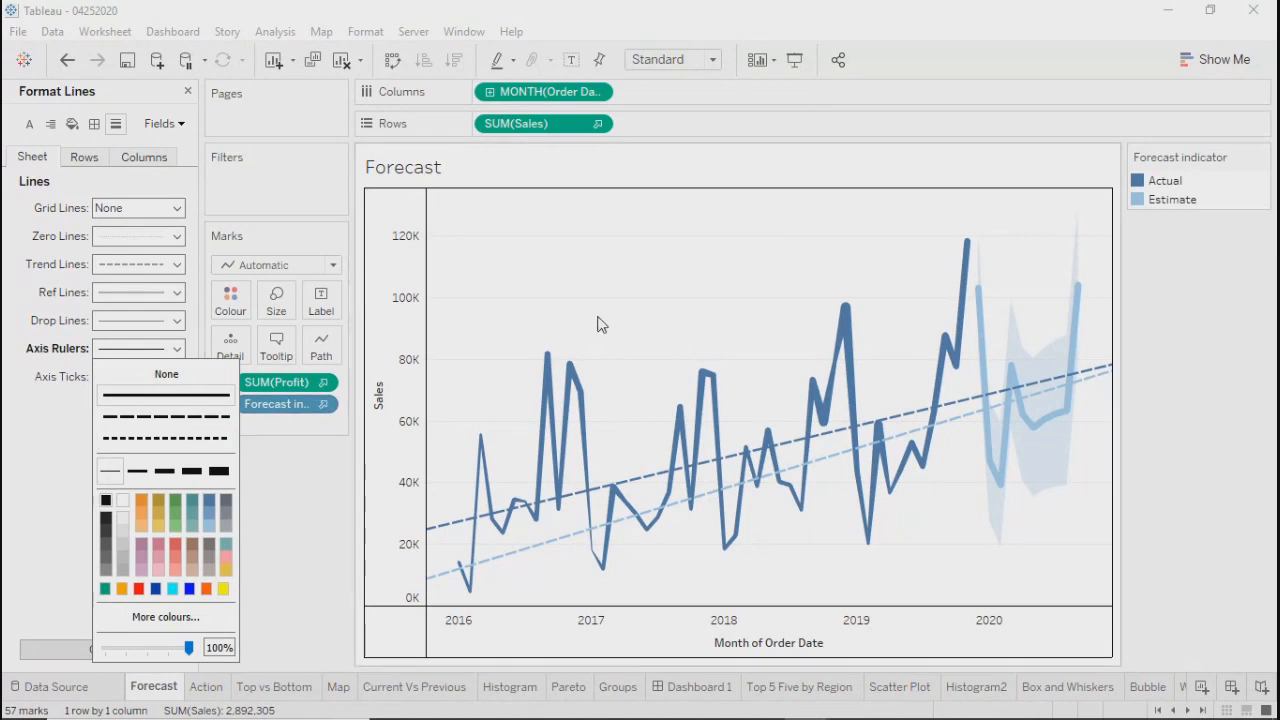
Format the Forecast sheet's title as 12 pt, bold and centred
double_click(600, 167)
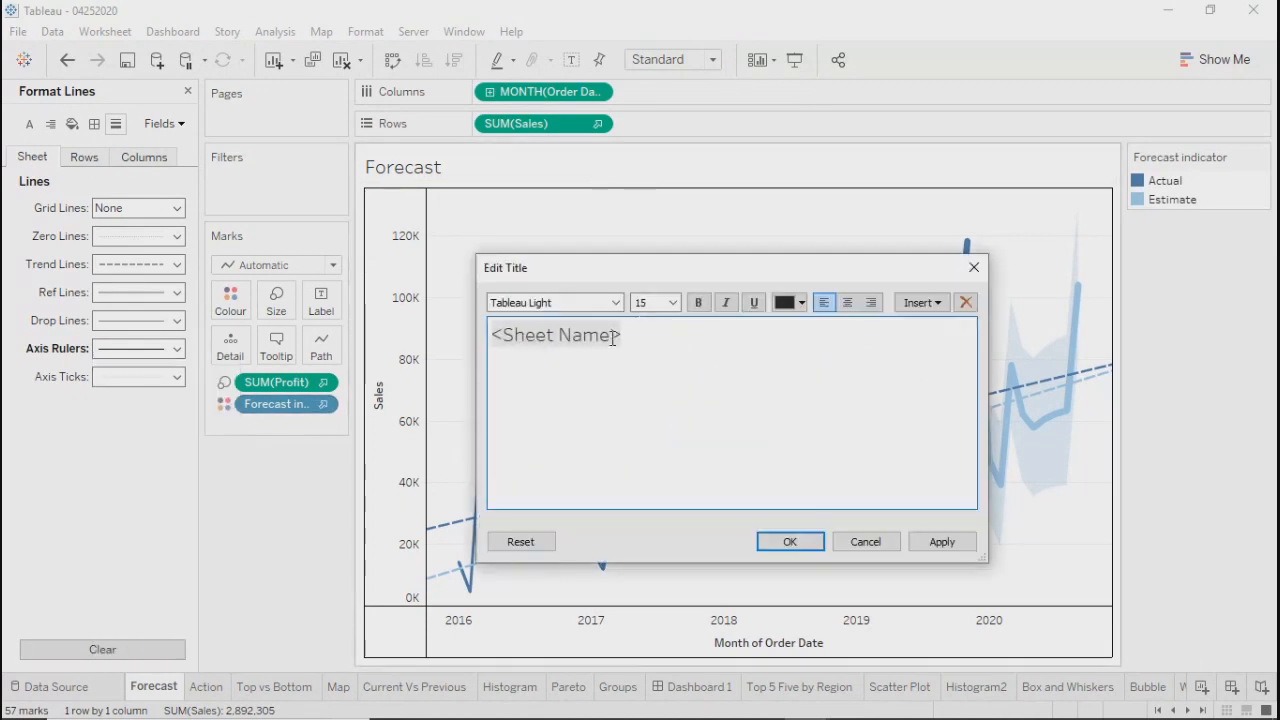
left_click_drag(616, 338, 357, 331)
left_click(676, 304)
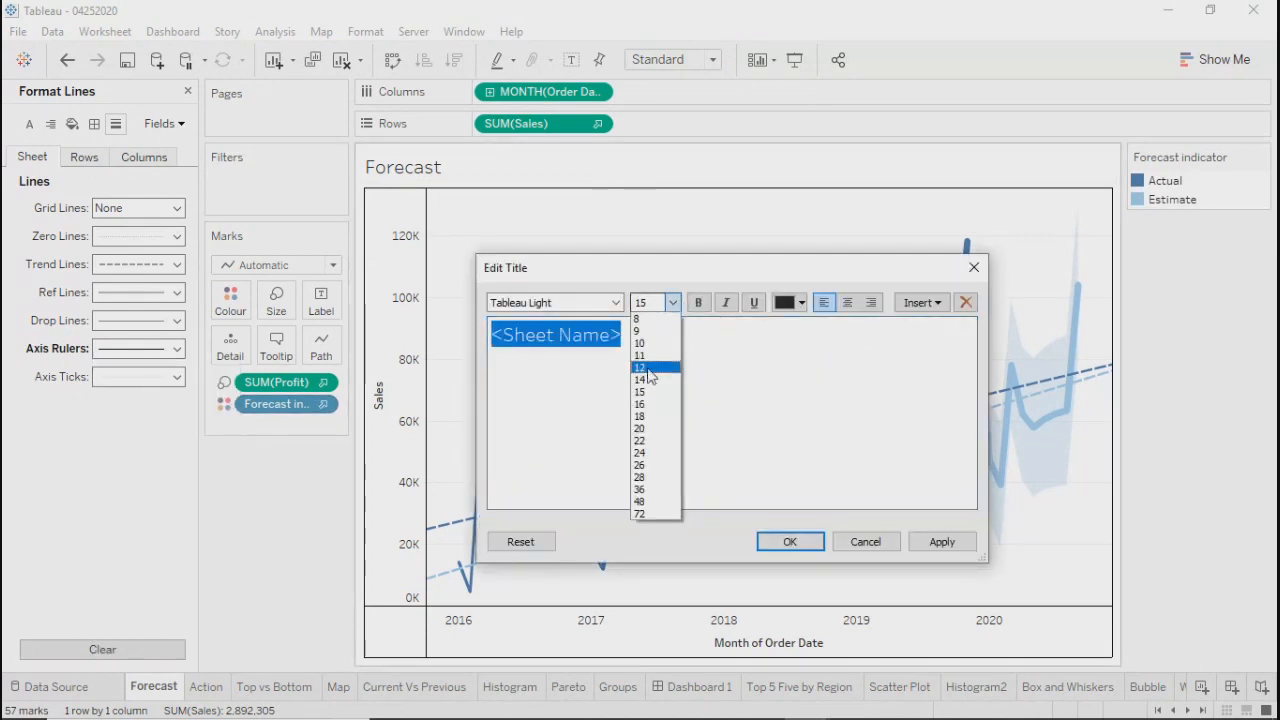
left_click(648, 368)
left_click(698, 302)
left_click(847, 302)
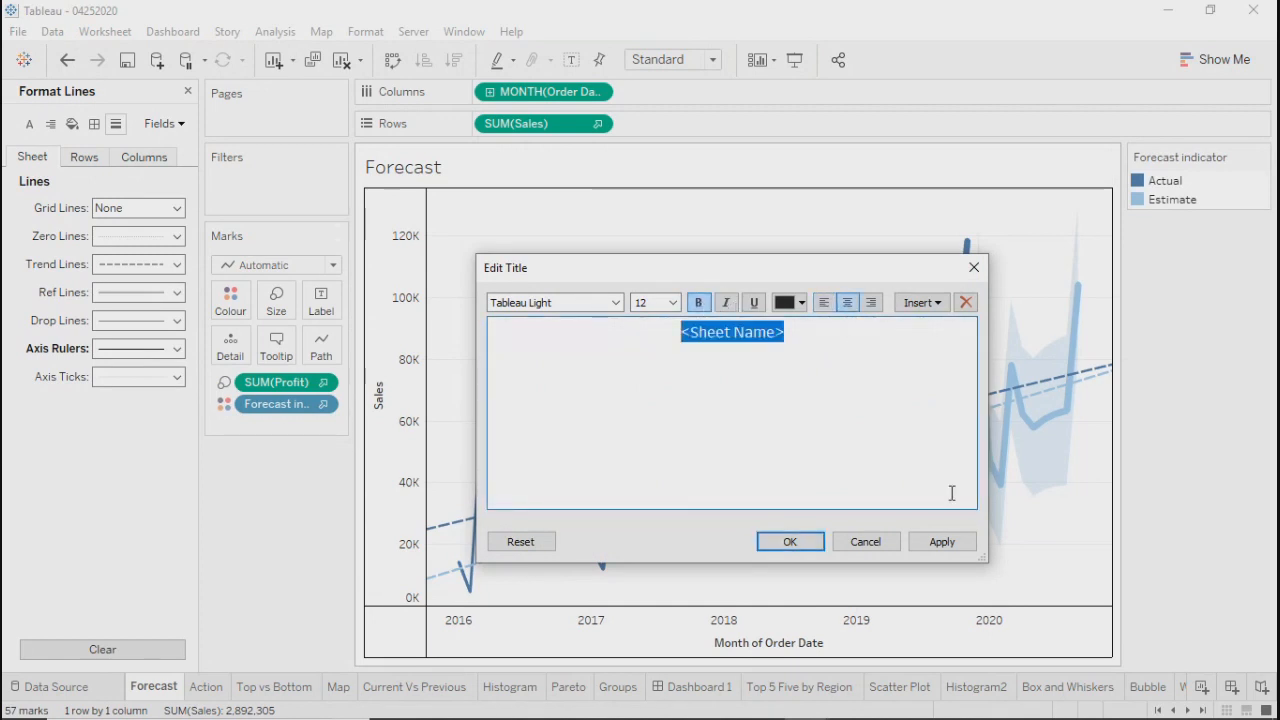
left_click(942, 541)
left_click(790, 541)
Give the Forecast title a thin black border and green shading matching the other chart titles
right_click(622, 175)
left_click(686, 251)
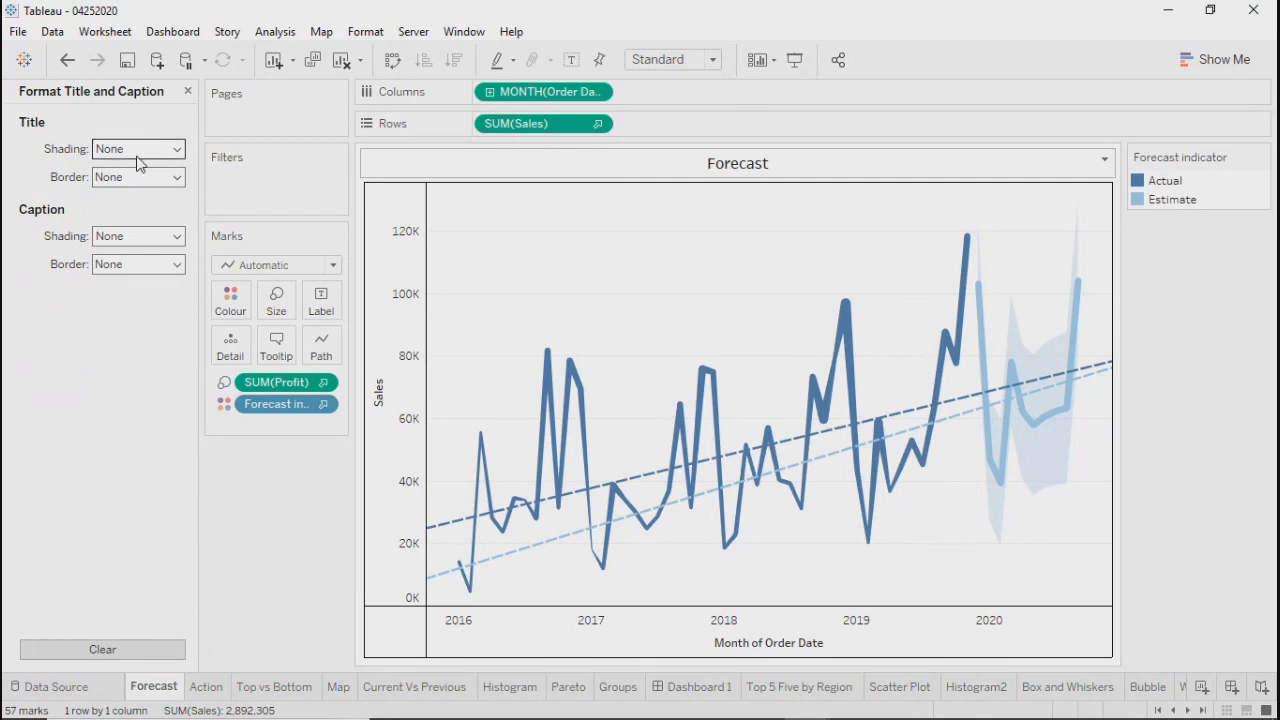
left_click(128, 184)
left_click(110, 299)
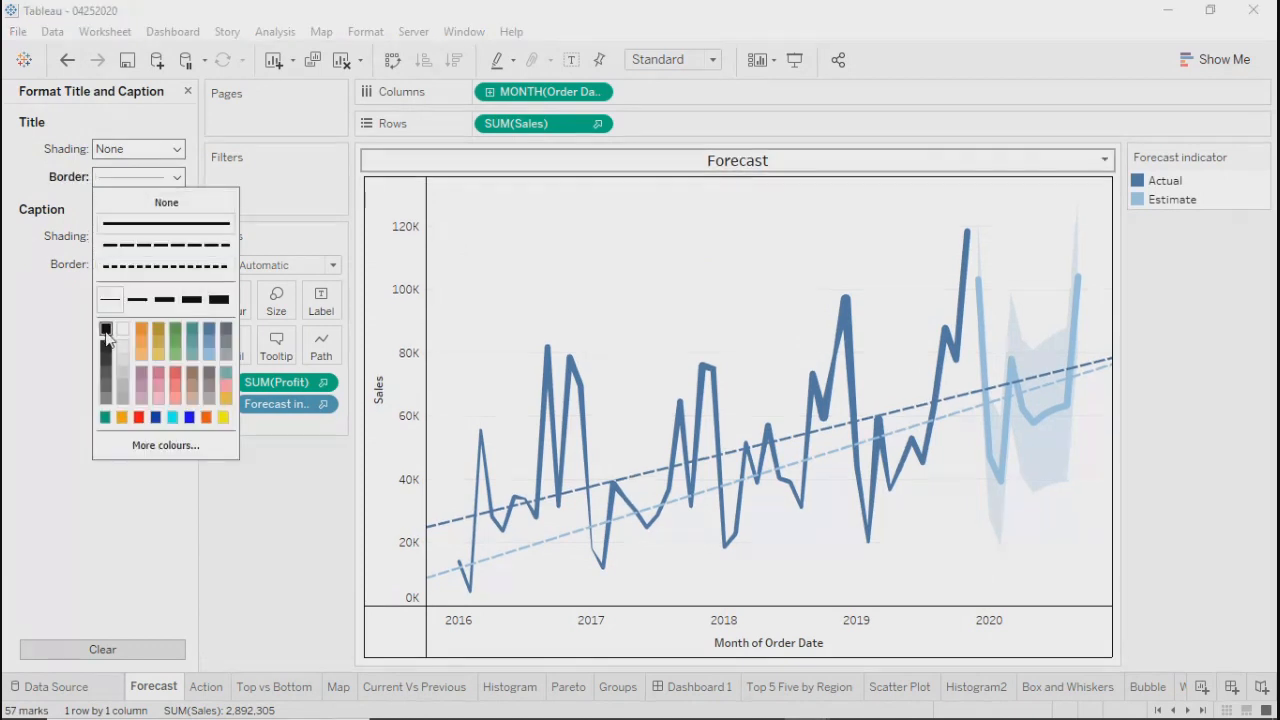
left_click(137, 148)
left_click(104, 285)
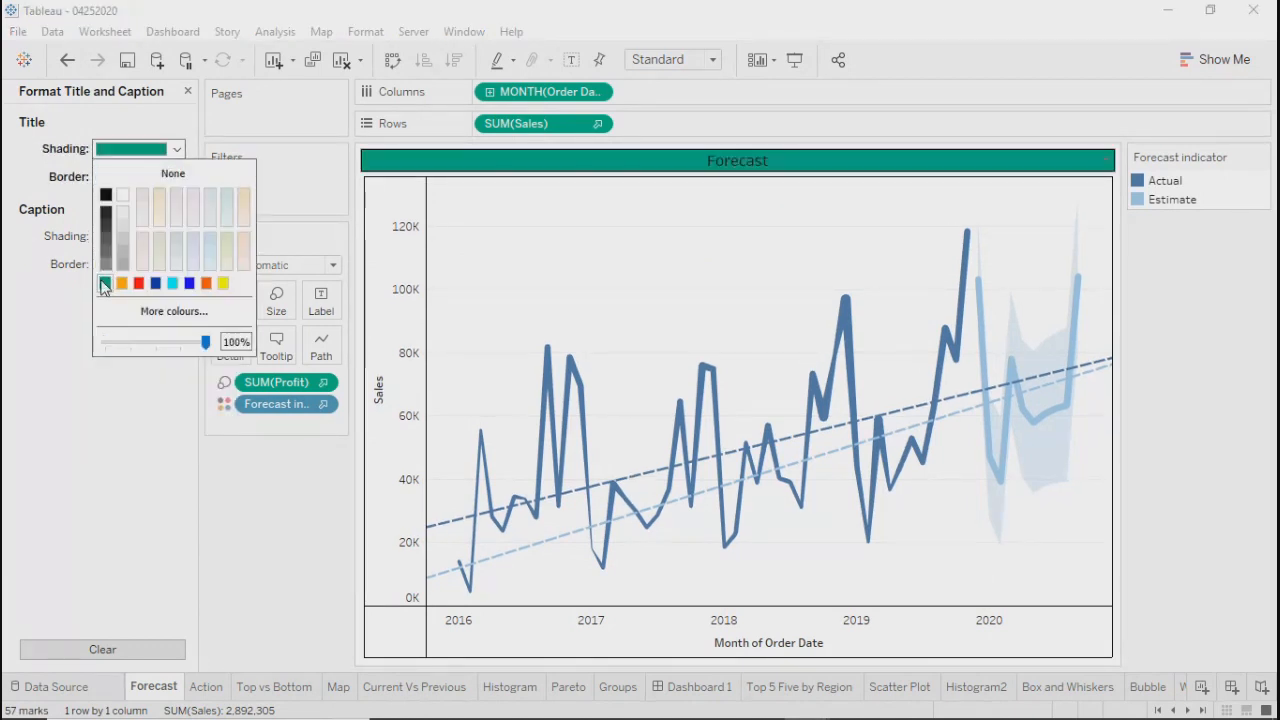
left_click(336, 600)
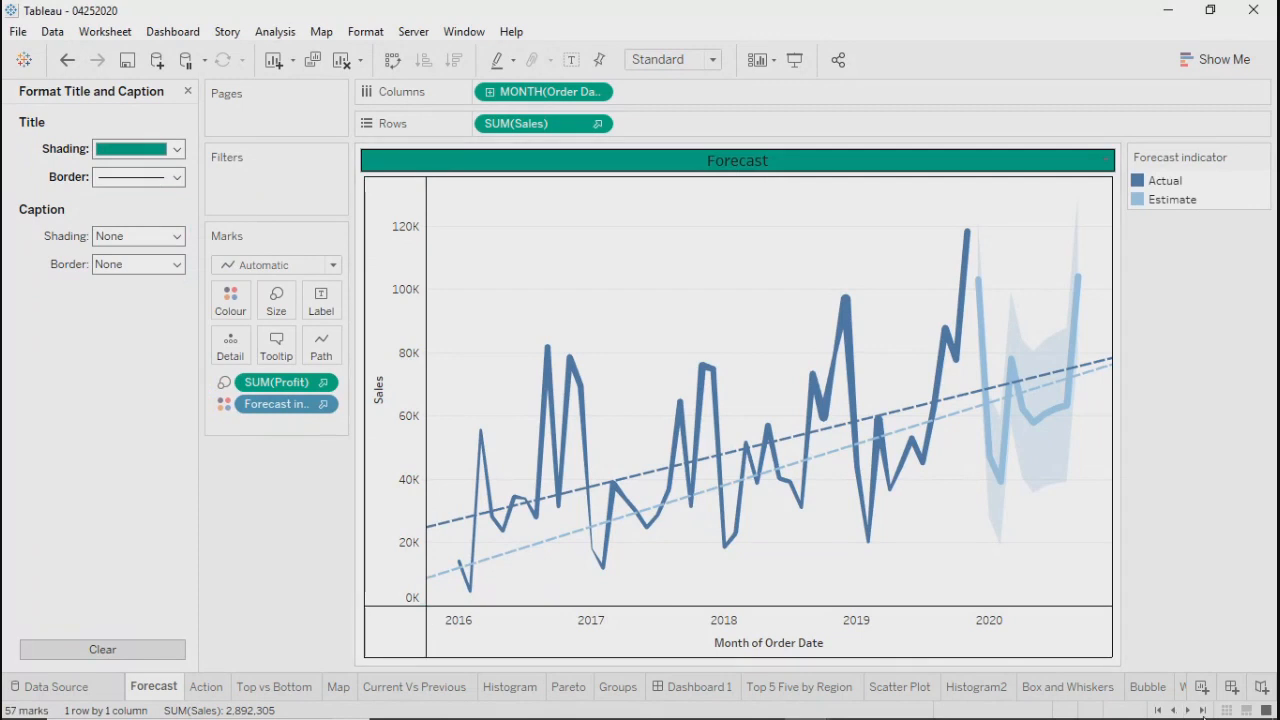
Return to the Summary - Sample SuperStore dashboard and remove the Forecast indicator legend beside the Forecast chart
left_click(1204, 711)
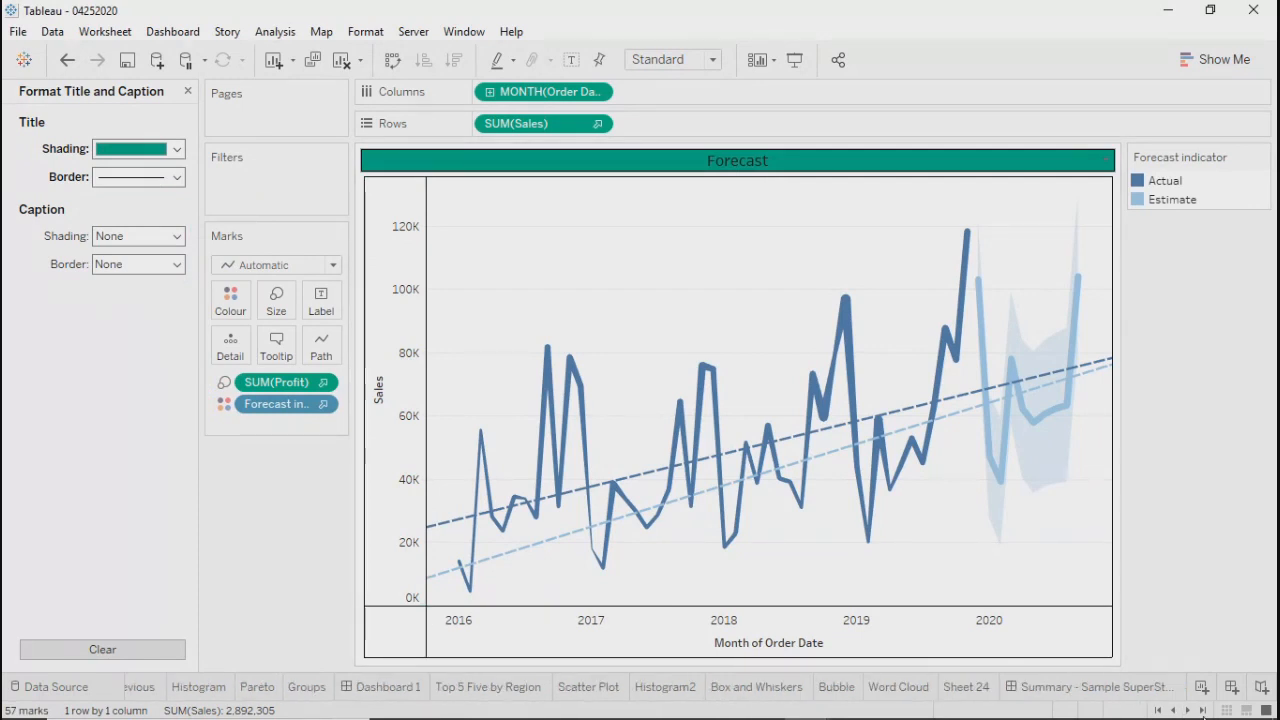
left_click(1108, 688)
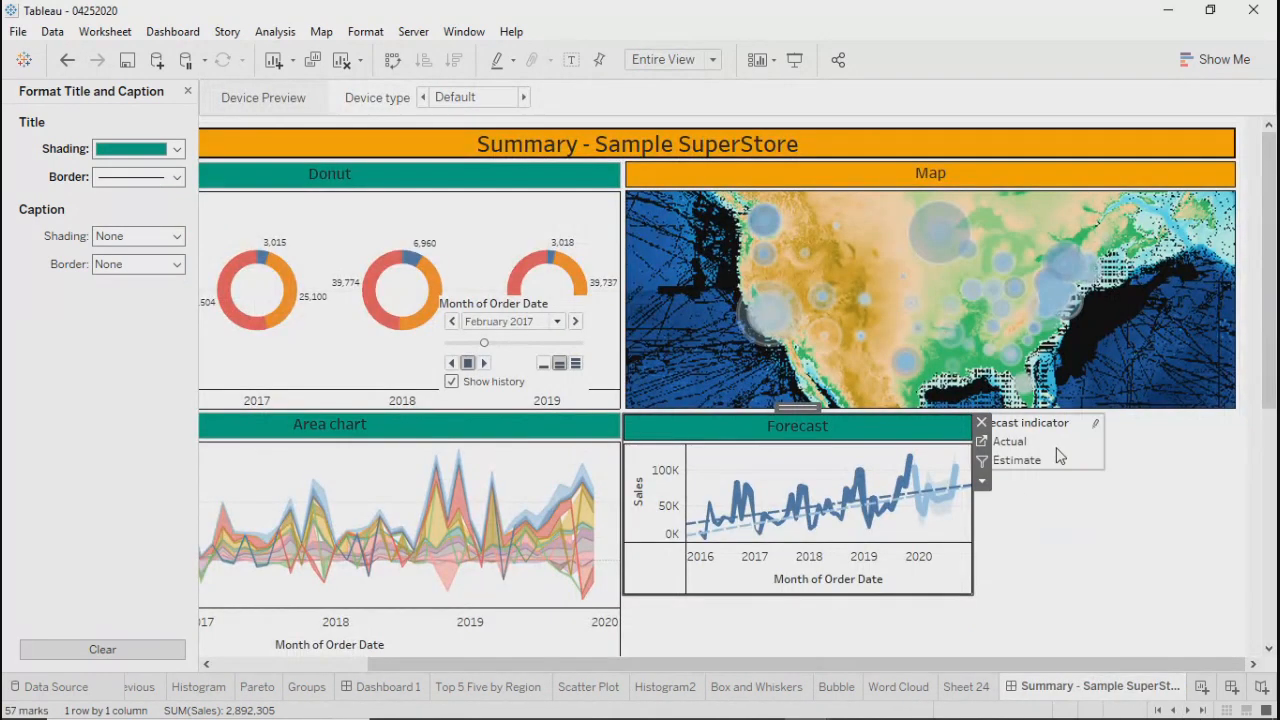
left_click(1114, 424)
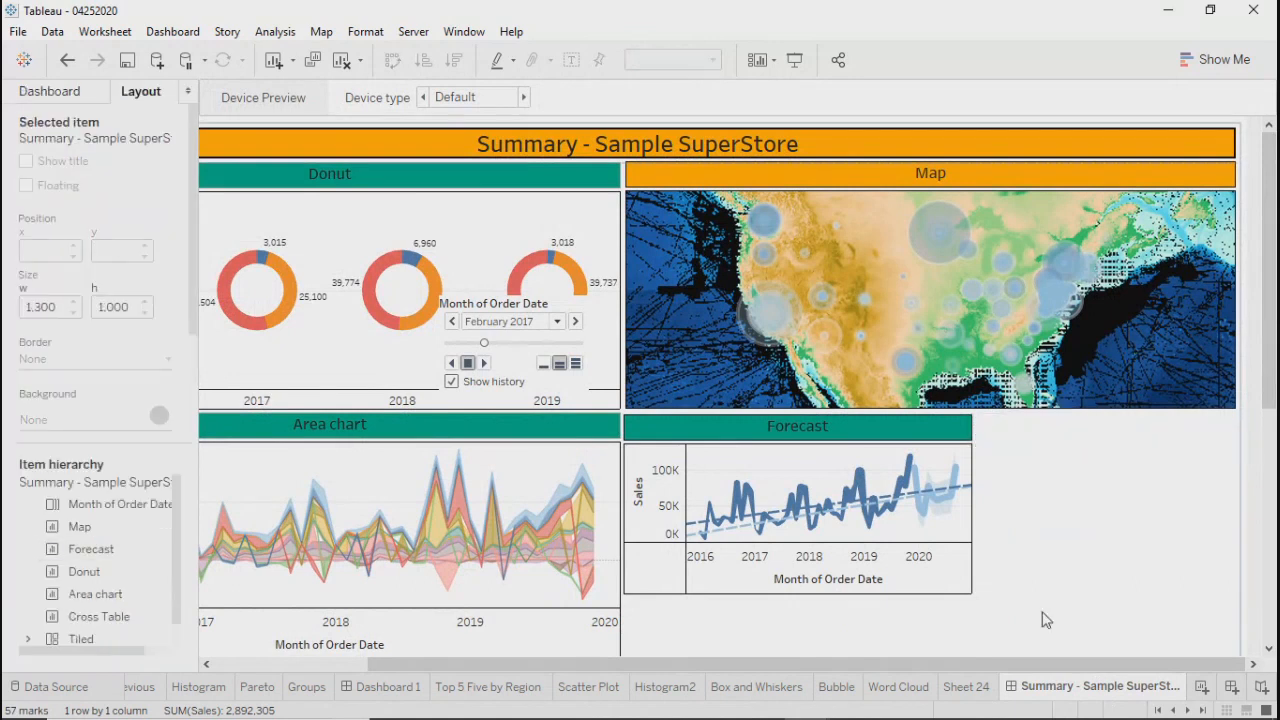
Set the Forecast chart's height to 264 on the dashboard, matching the Area chart's height
left_click(961, 592)
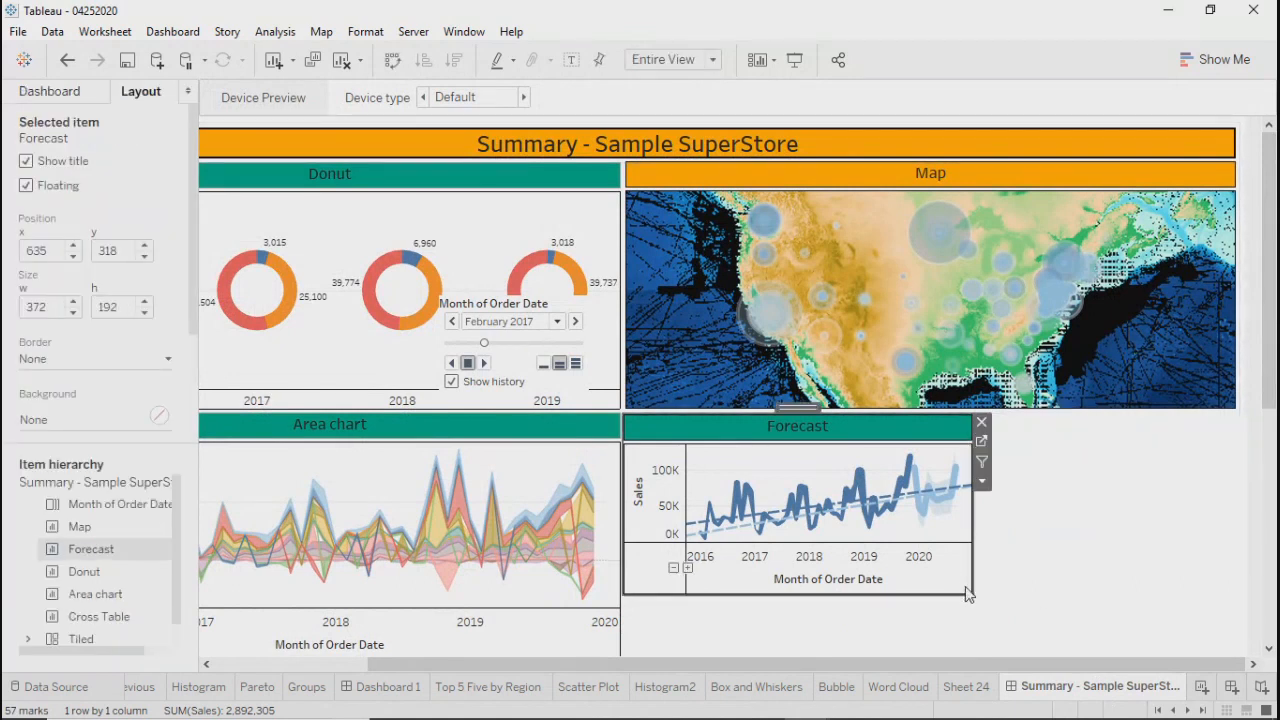
left_click(464, 434)
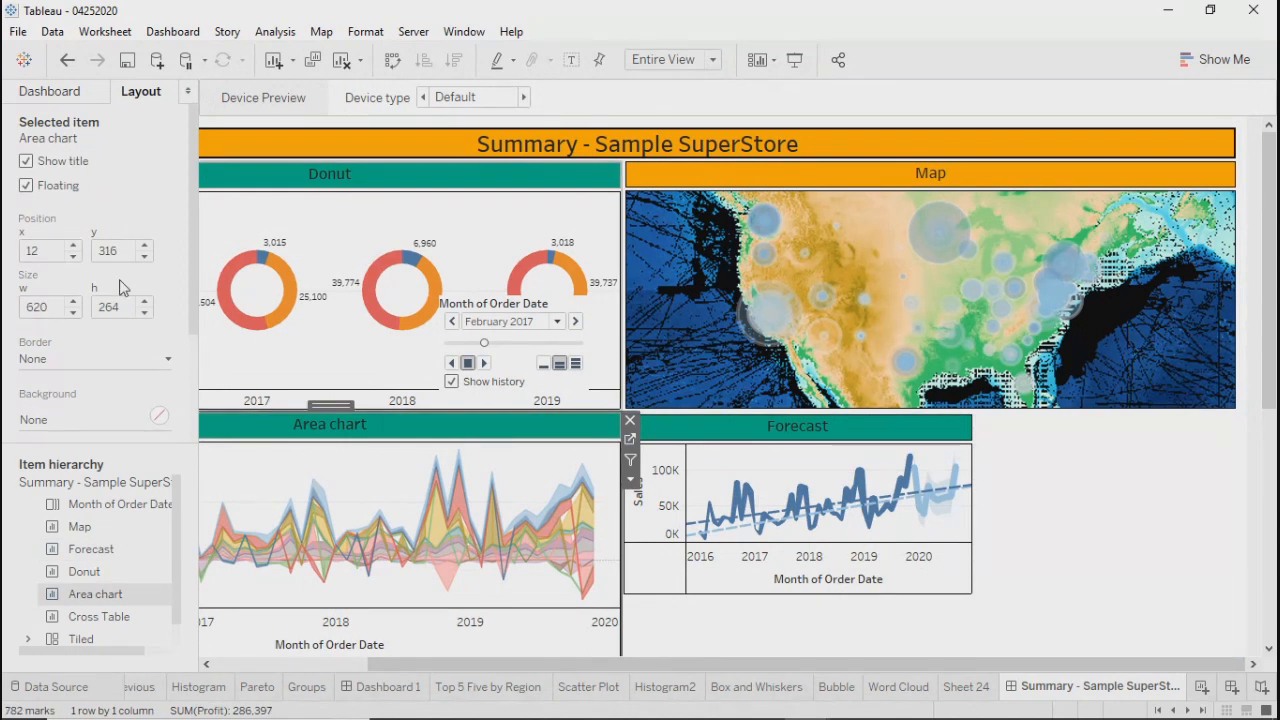
left_click(686, 426)
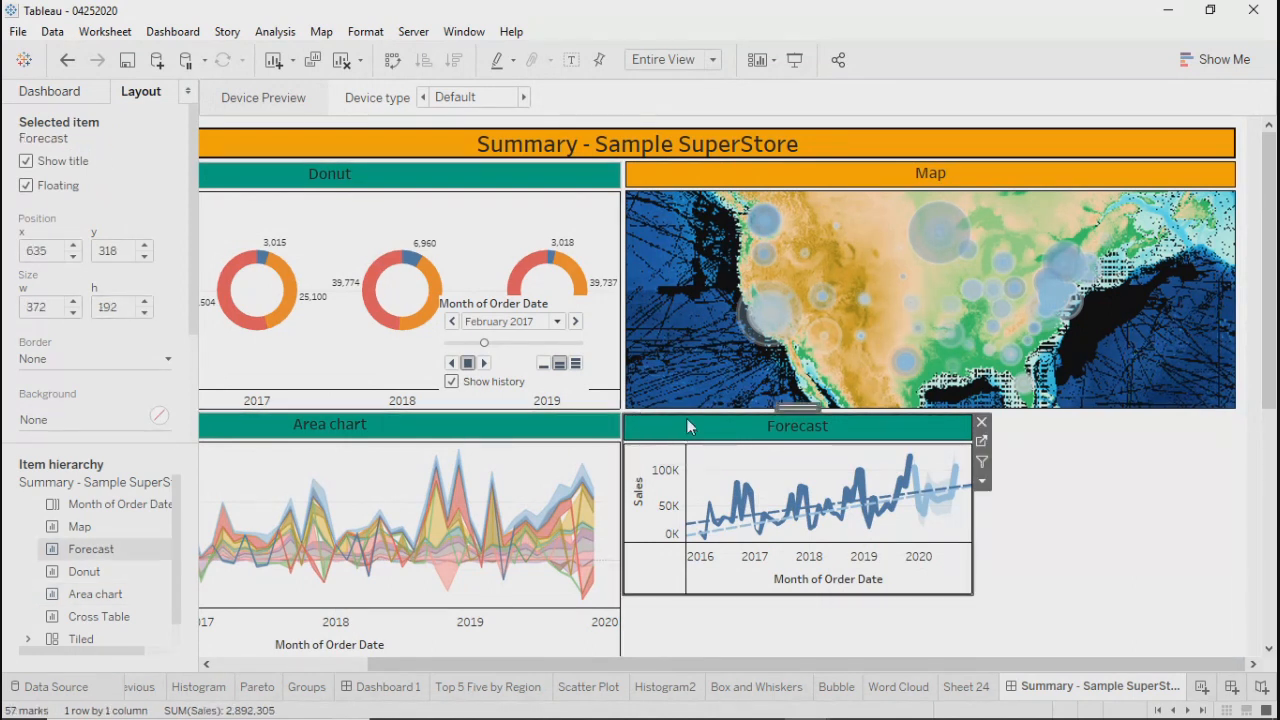
left_click_drag(123, 308, 51, 303)
type("264")
key("Return")
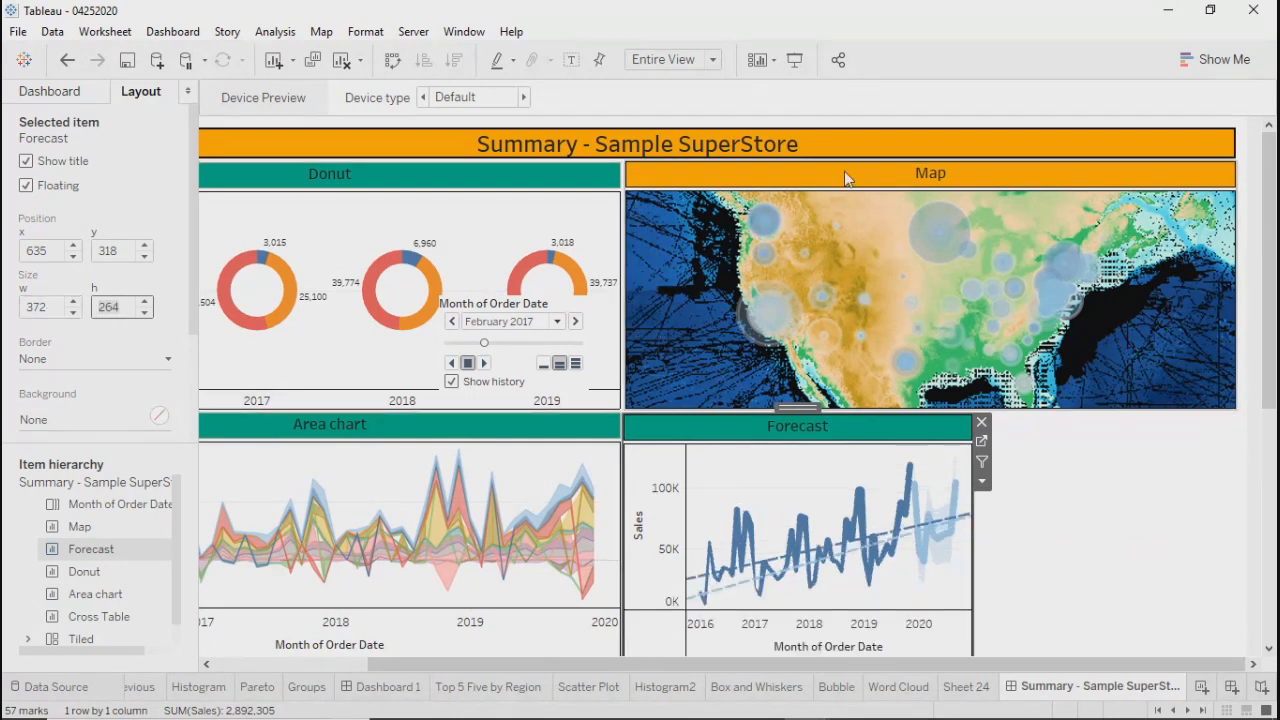
Set the Forecast chart's width to 651, matching the width of the Map above it
left_click(853, 206)
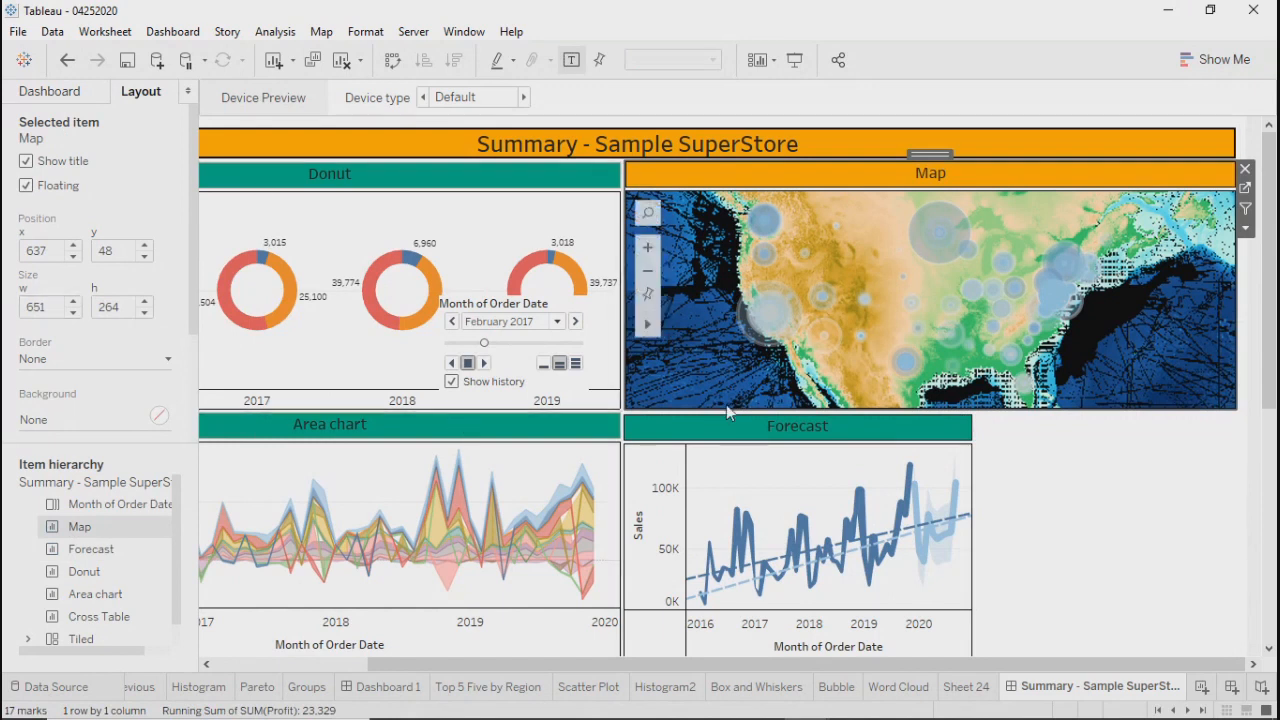
left_click(740, 432)
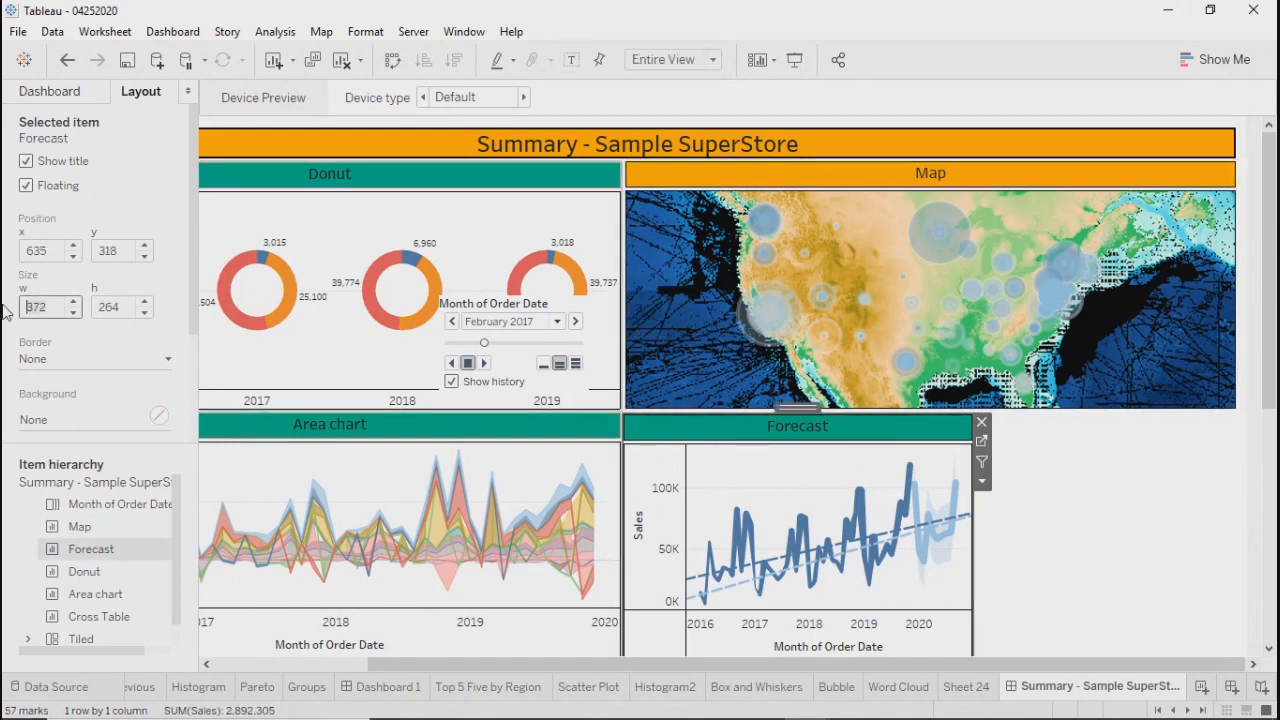
type("651")
key("Return")
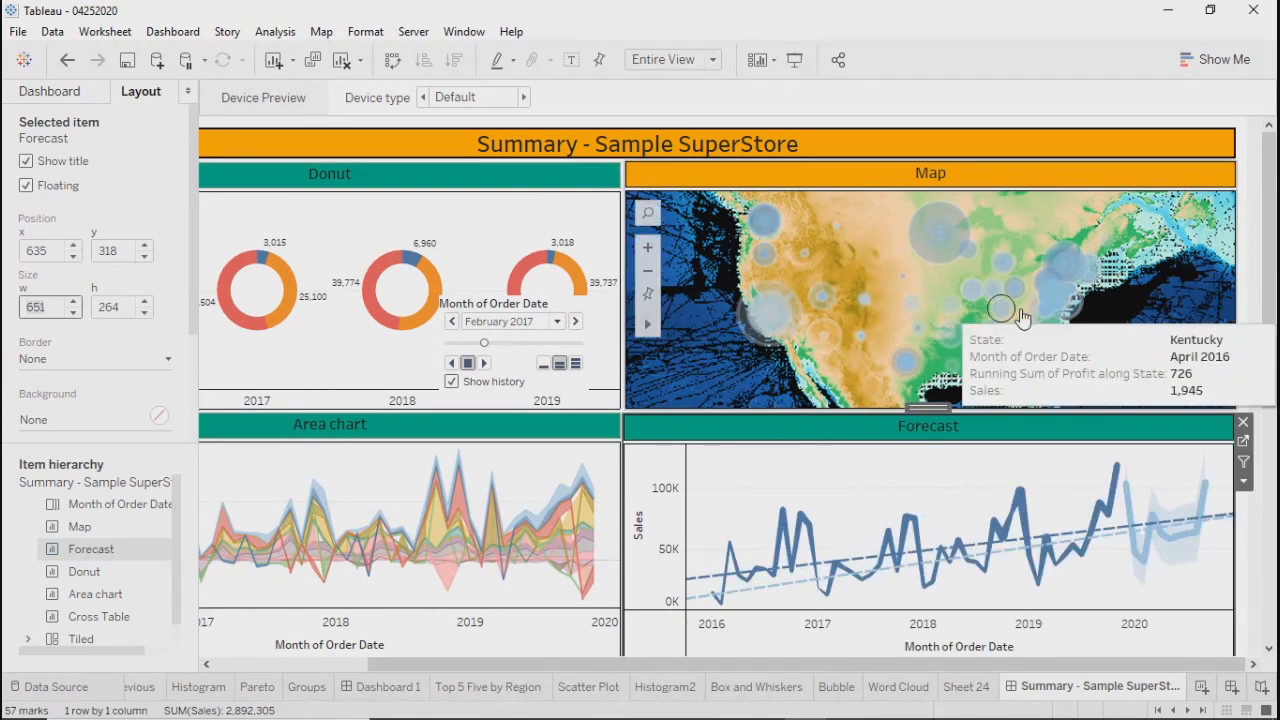
Remove the Month of Order Date control covering the donut chart and preview the dashboard in presentation mode
scroll(1270, 273, "down", 3)
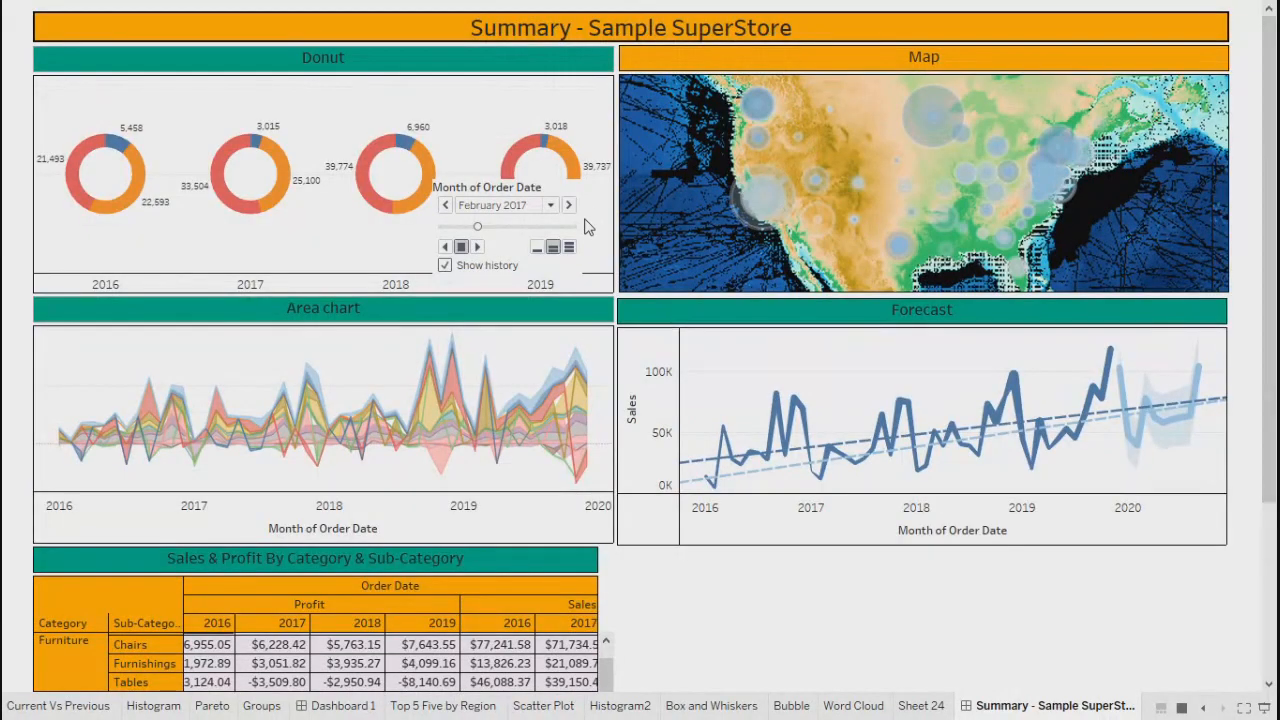
key("Escape")
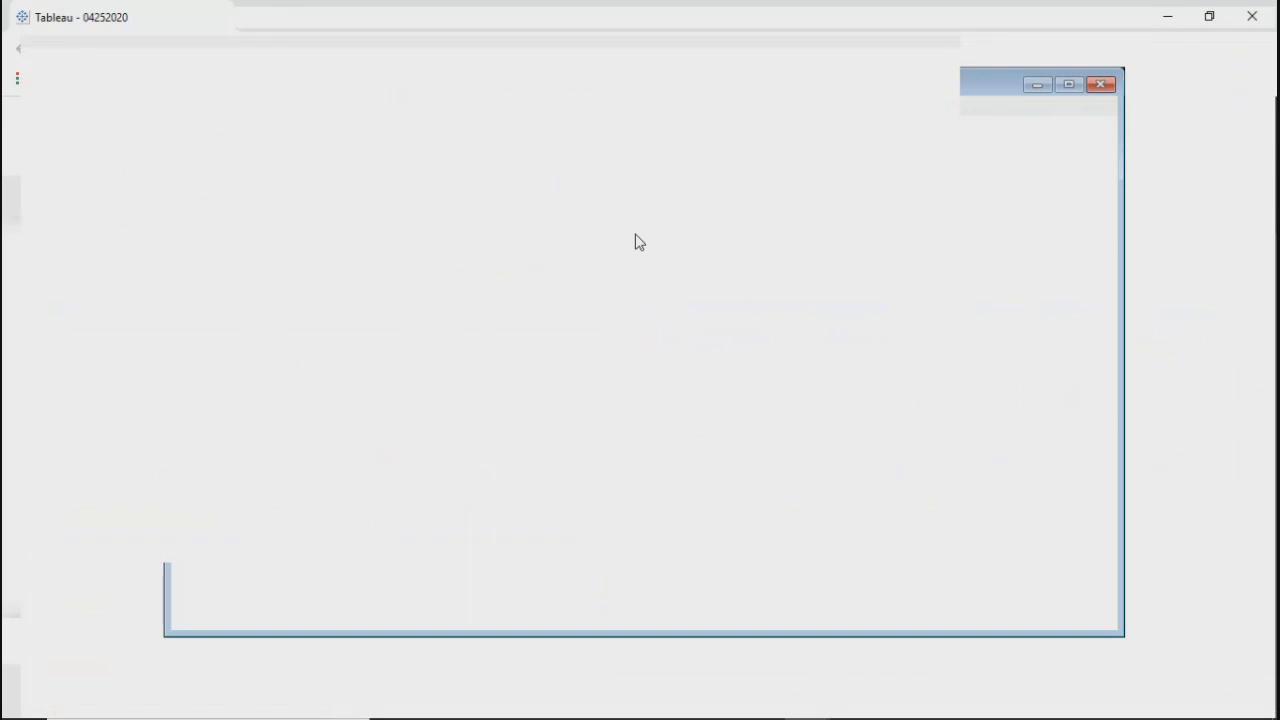
left_click(733, 273)
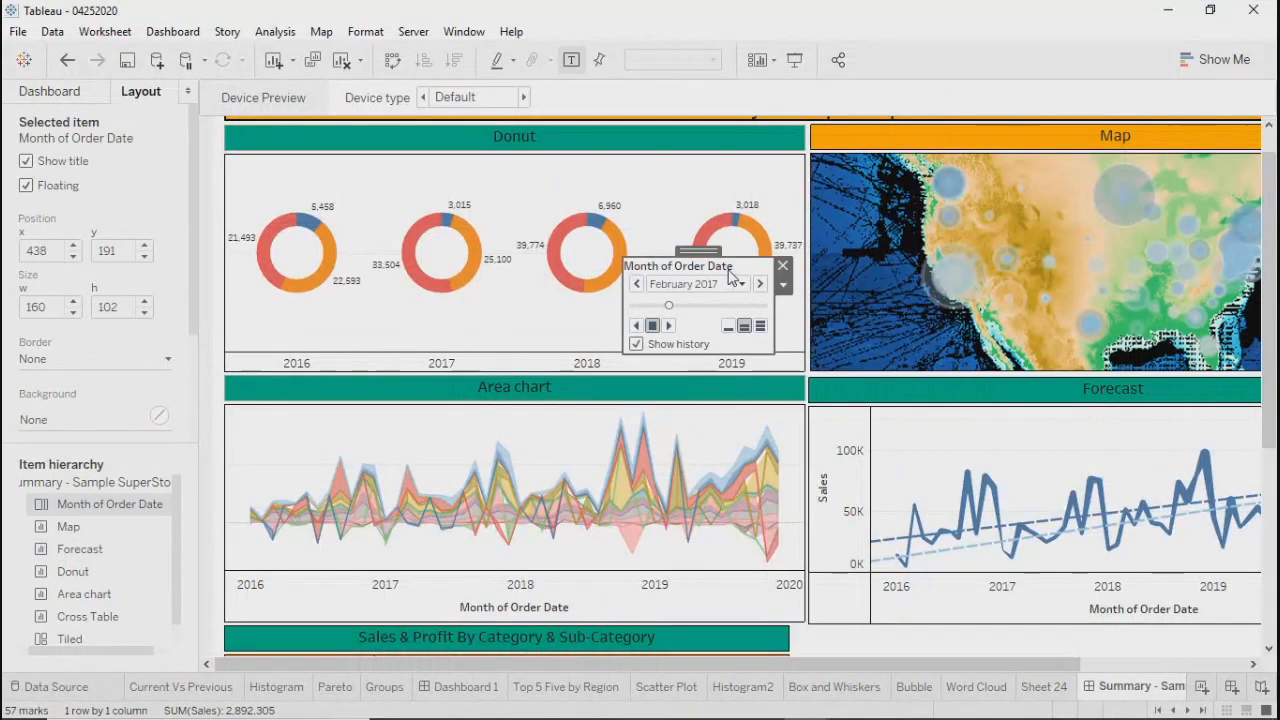
left_click(783, 270)
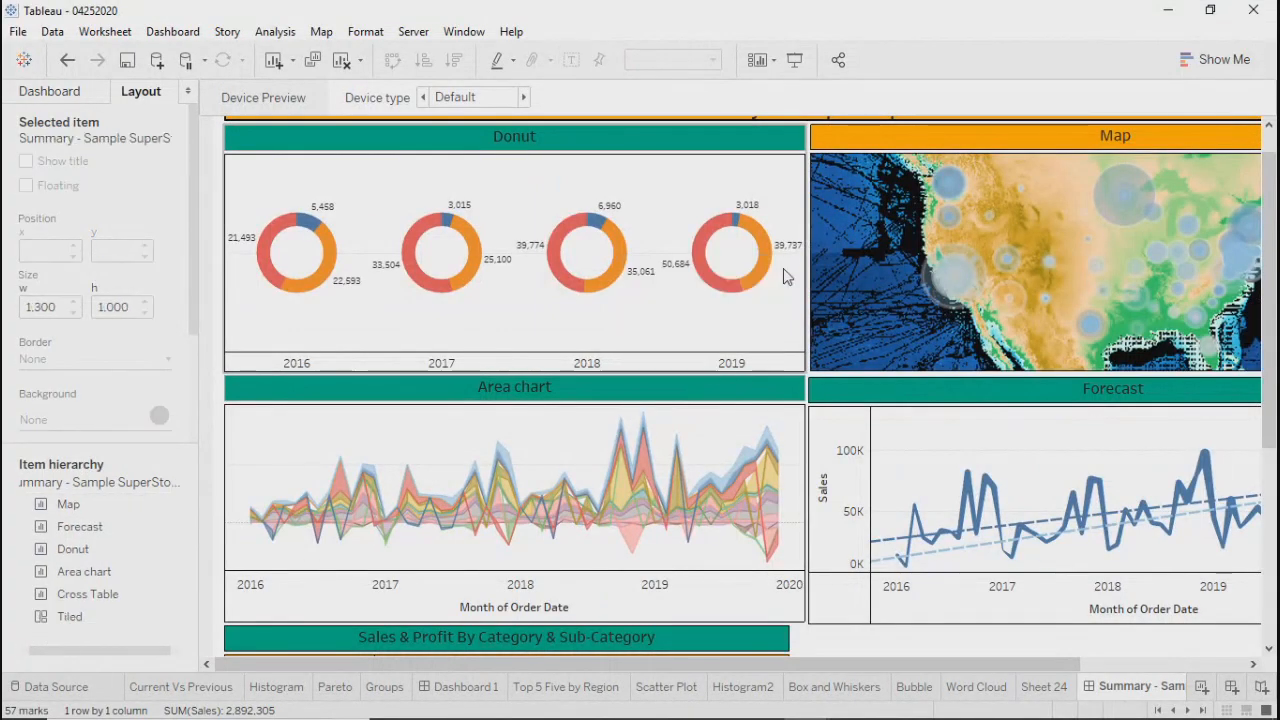
left_click(795, 62)
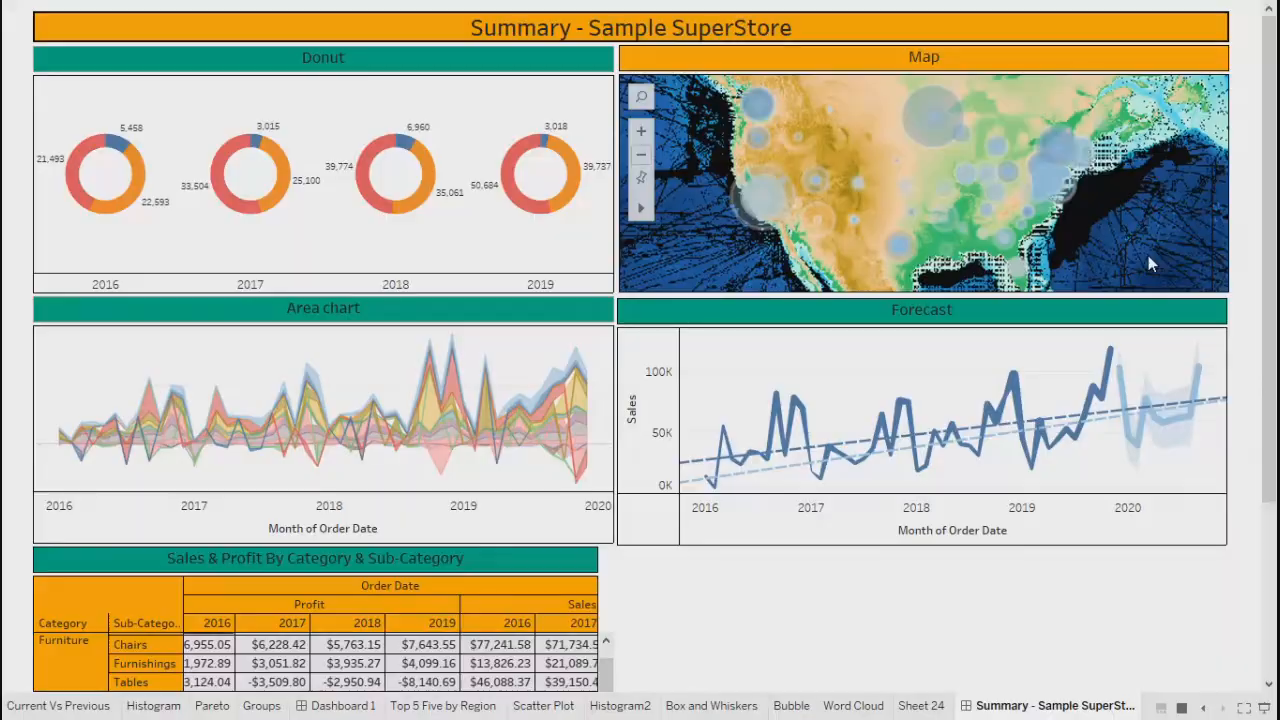
key("Escape")
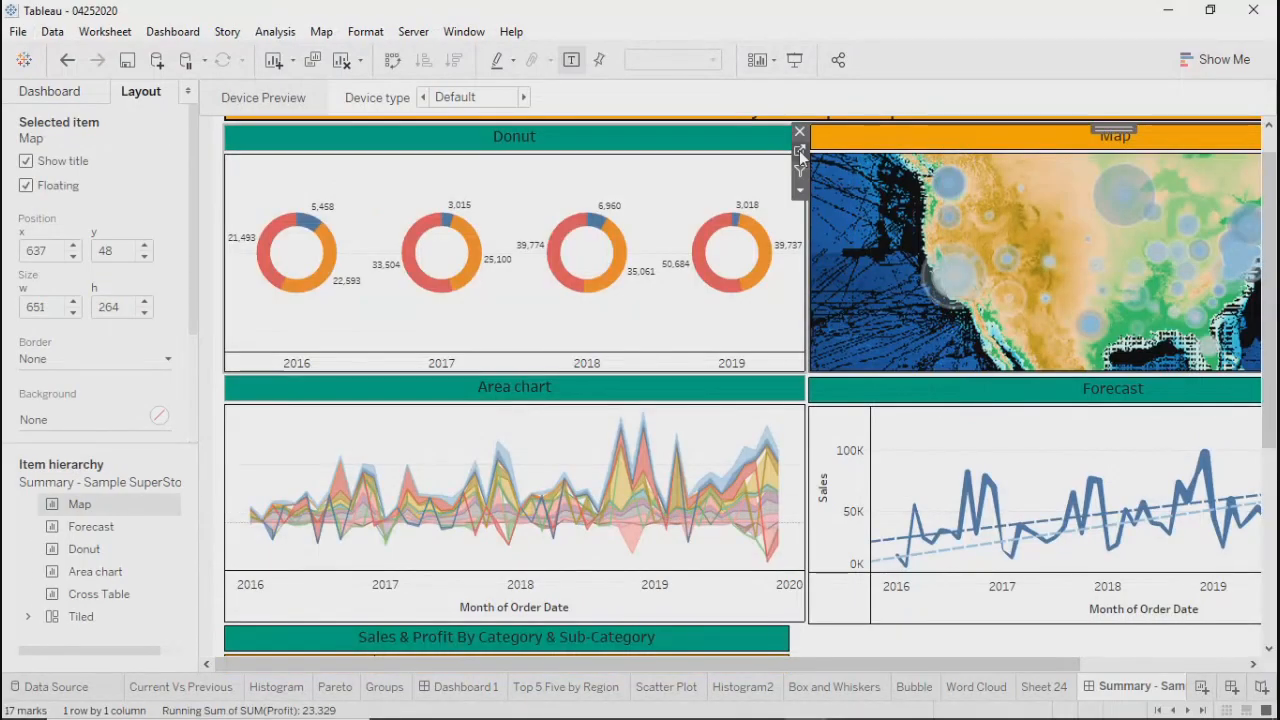
In the Map sheet, hide the page control card and remove MONTH(Order Date) from Pages
left_click(799, 150)
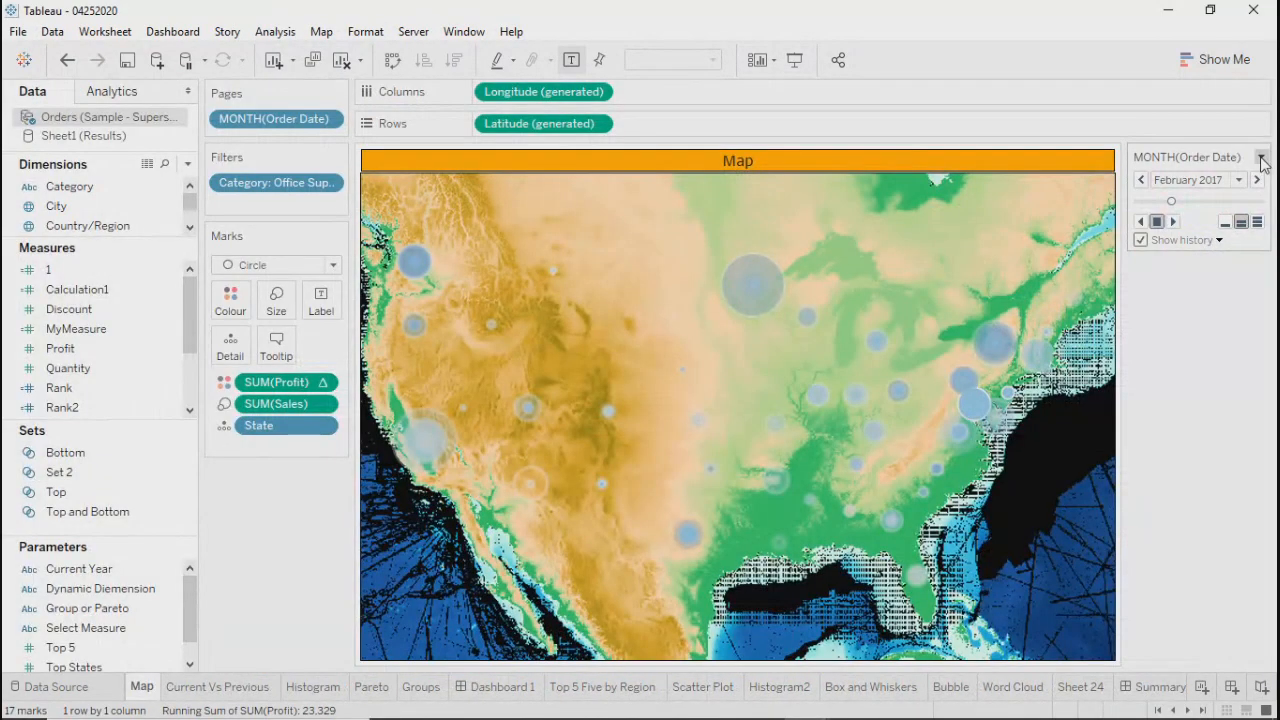
left_click(1262, 157)
left_click(1183, 275)
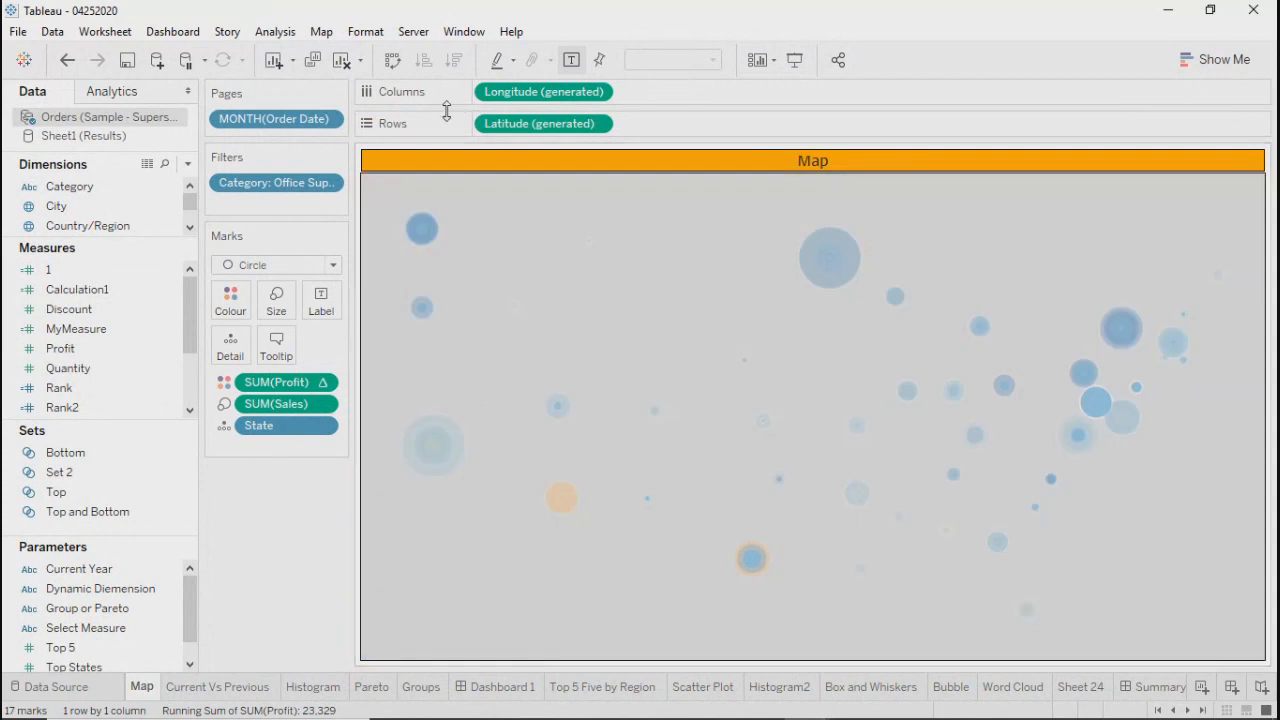
left_click(326, 122)
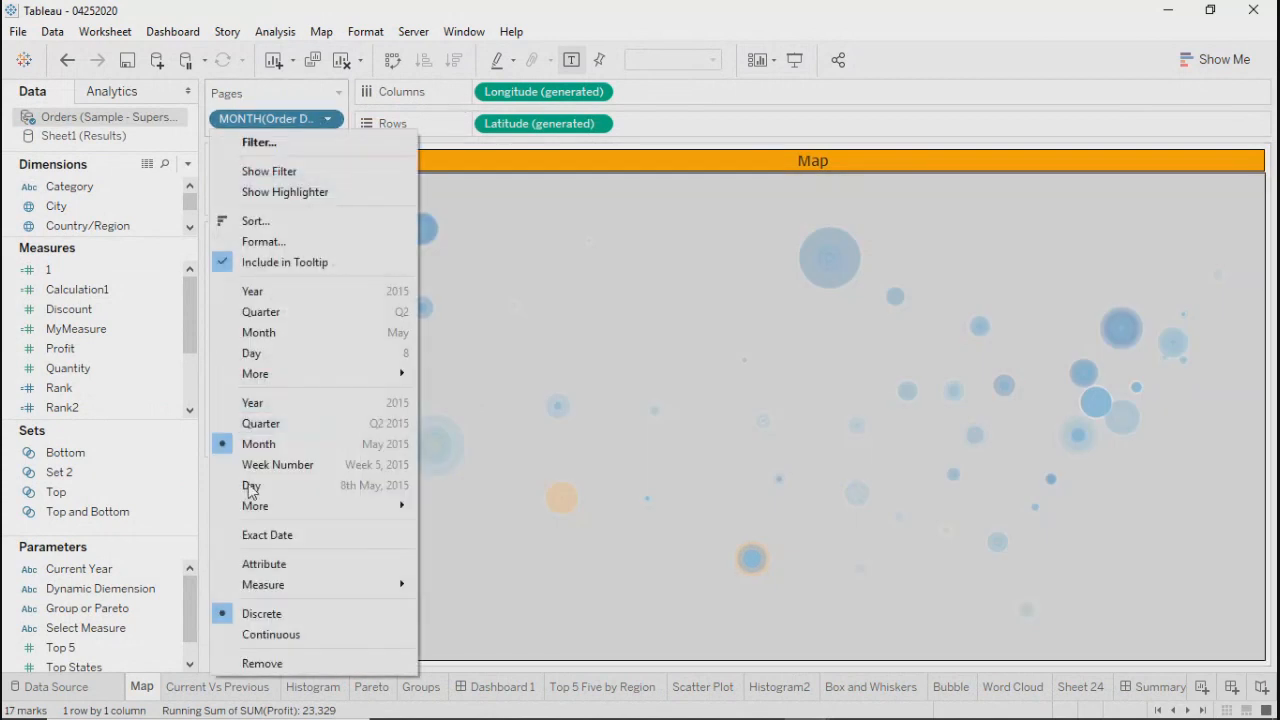
left_click(250, 663)
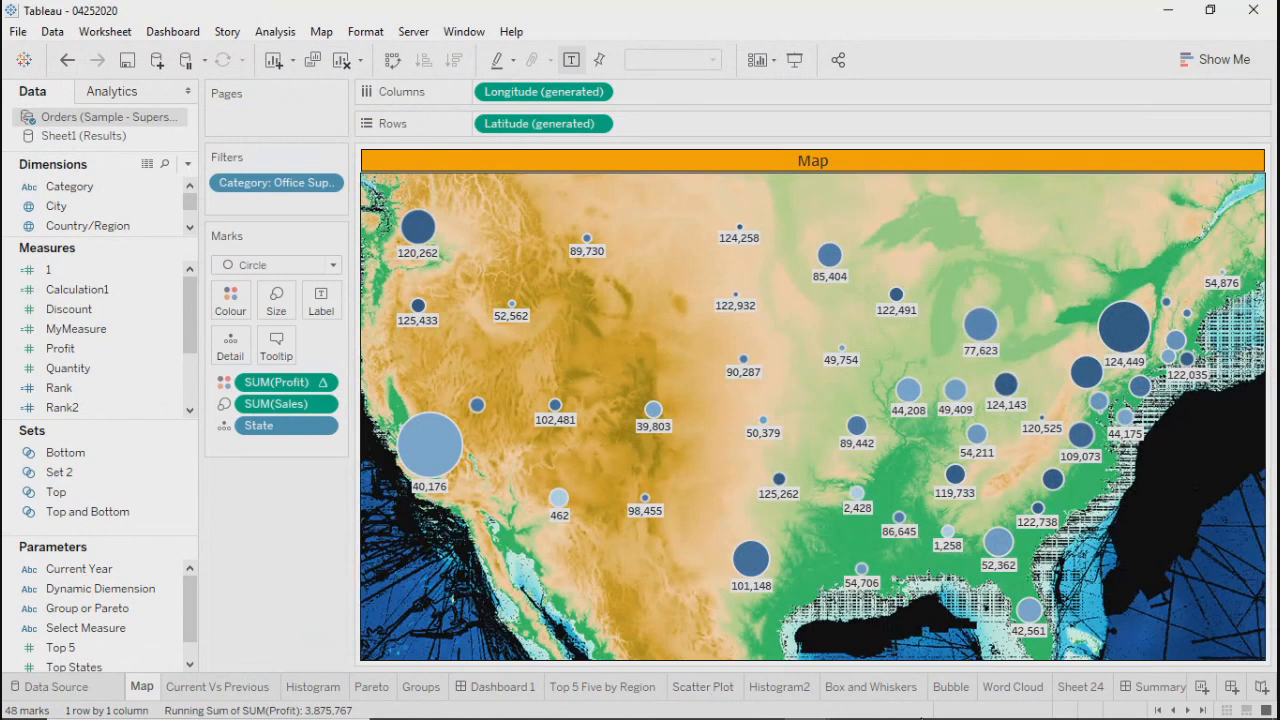
Review the whole summary dashboard in presentation mode, from the charts down to the cross table
left_click(1147, 685)
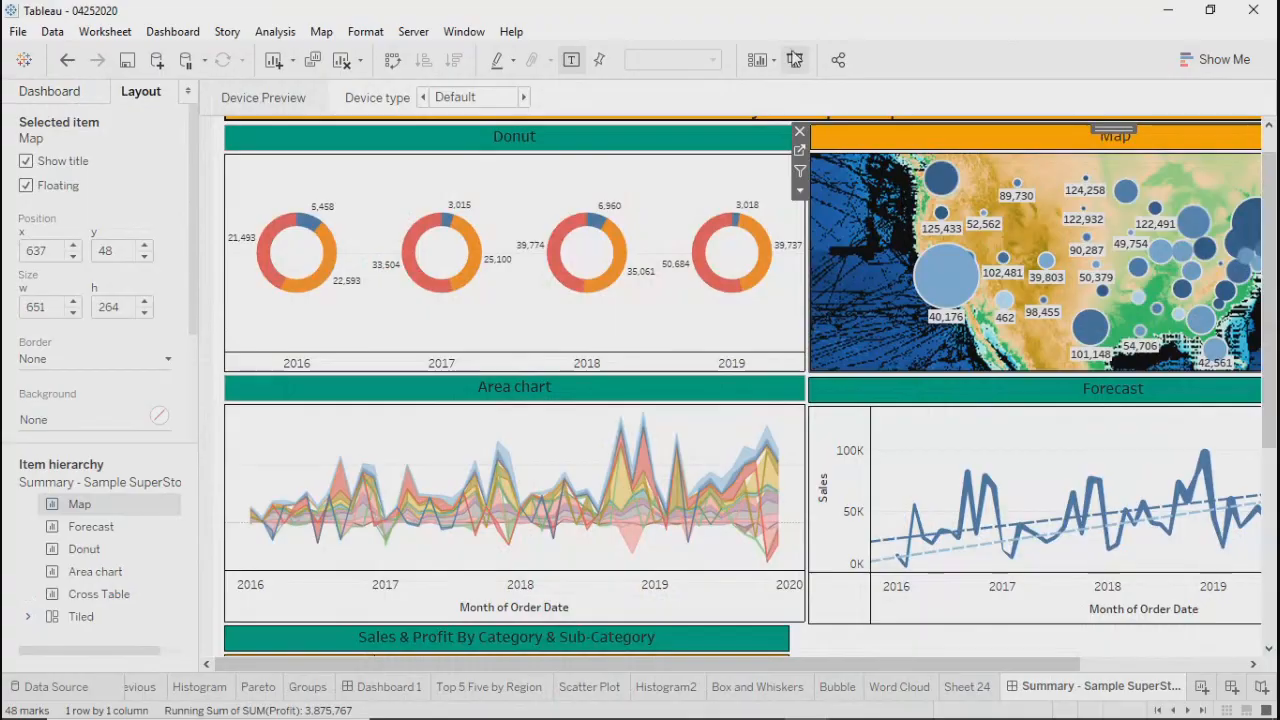
key("alt+Tab")
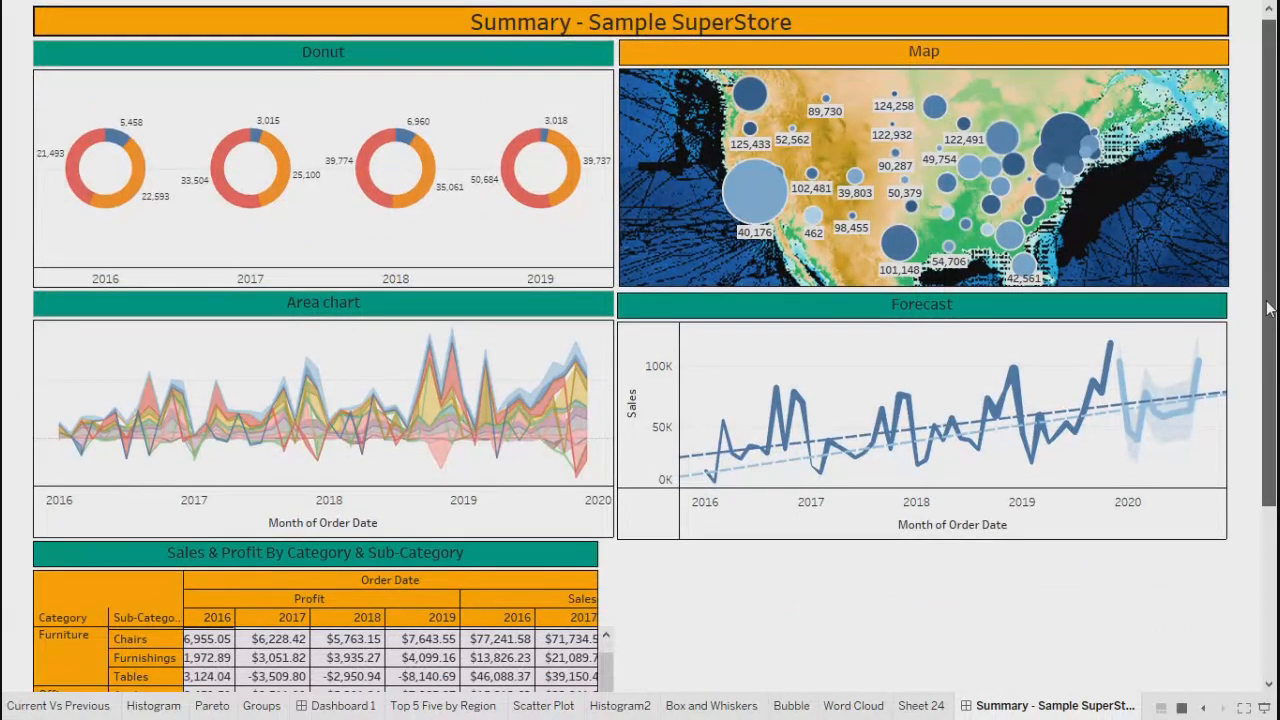
left_click_drag(1268, 280, 1268, 333)
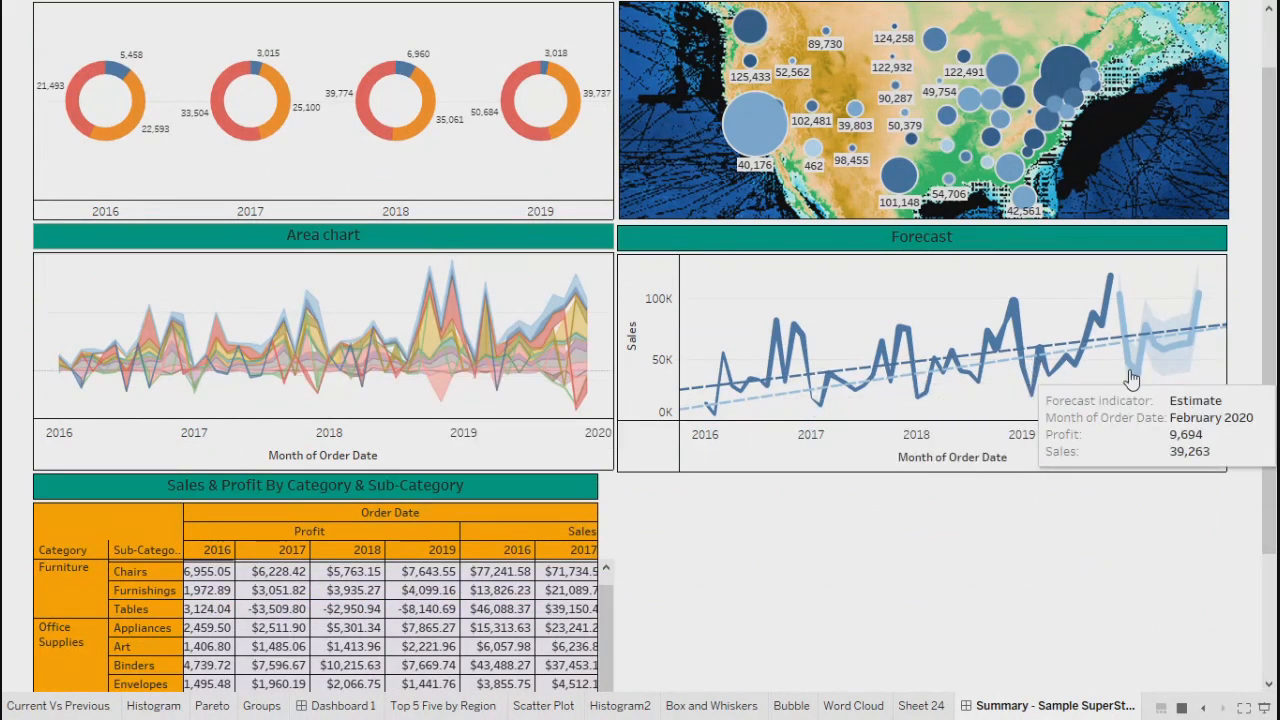
left_click_drag(1270, 479, 1270, 604)
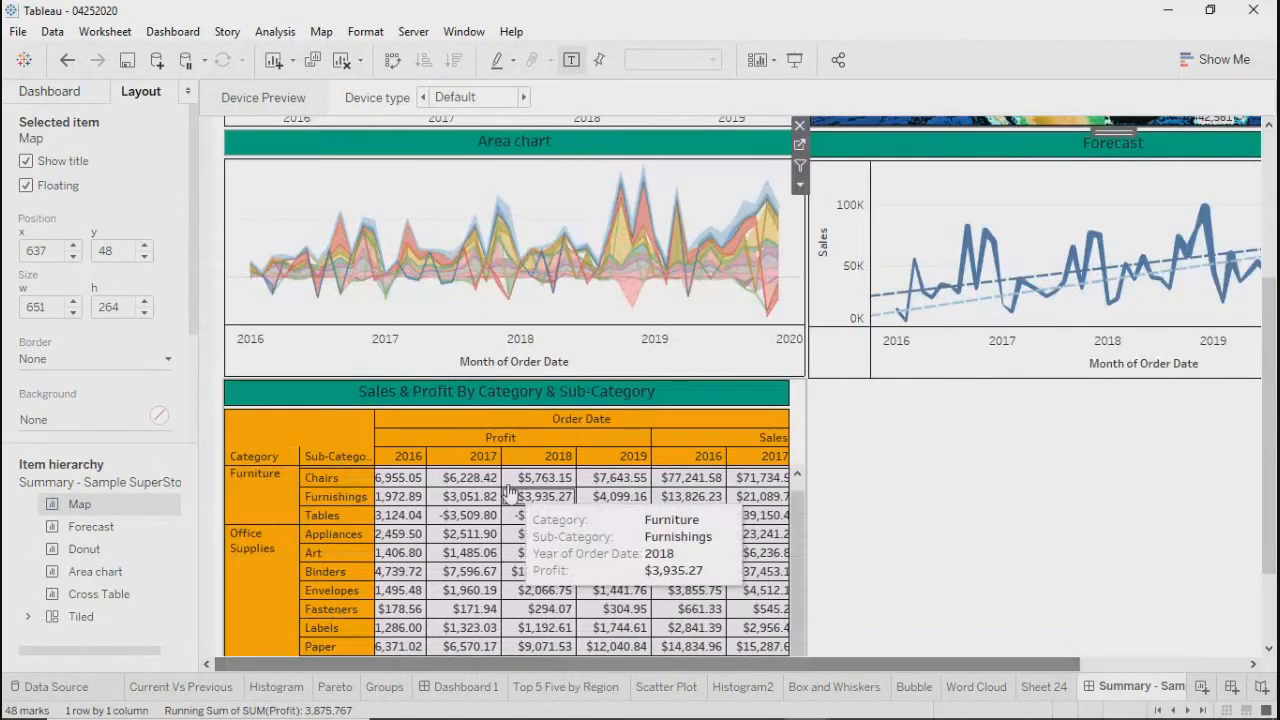
Look through the worksheets from Cross Table to Histogram for a chart to fill the empty space below Forecast
left_click(284, 398)
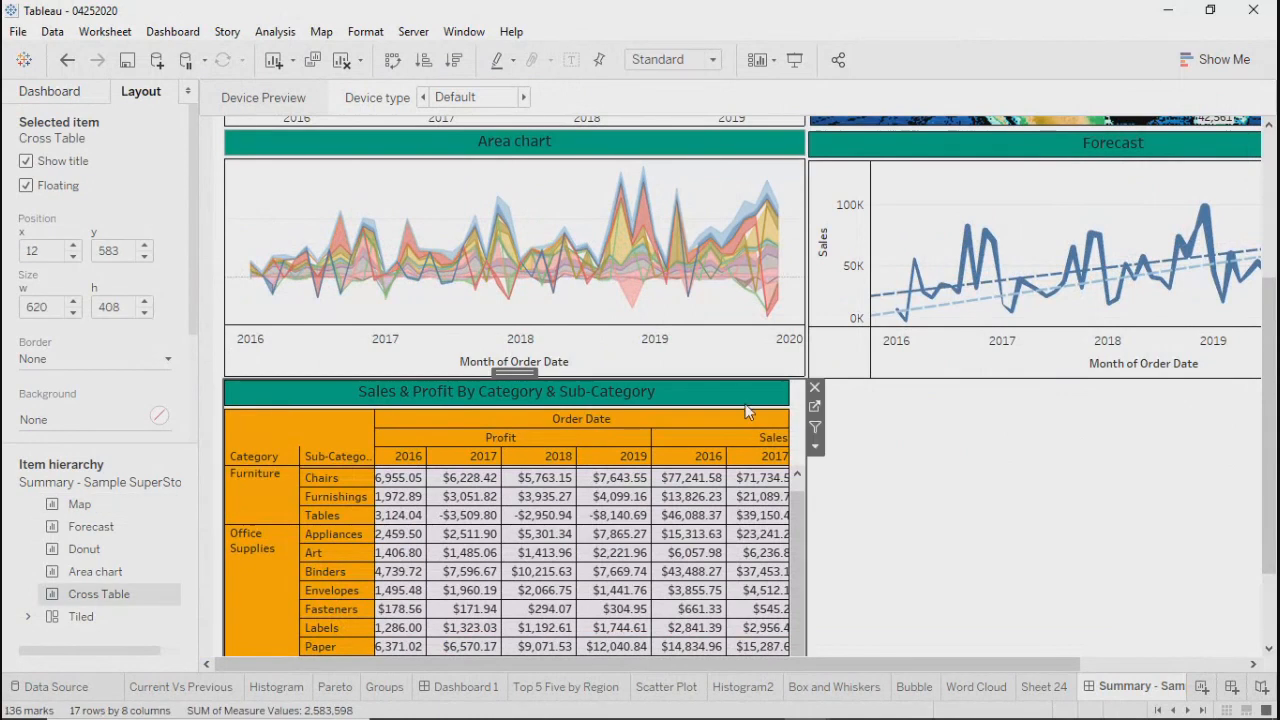
left_click(818, 406)
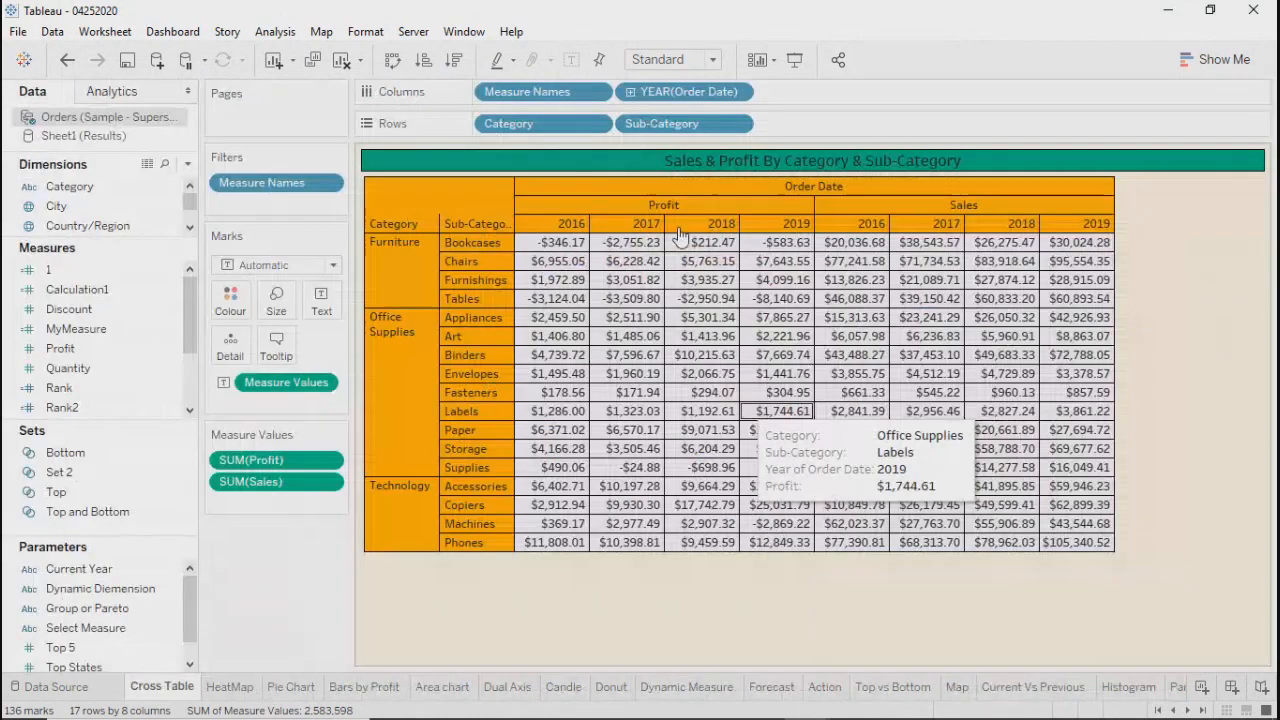
left_click(224, 690)
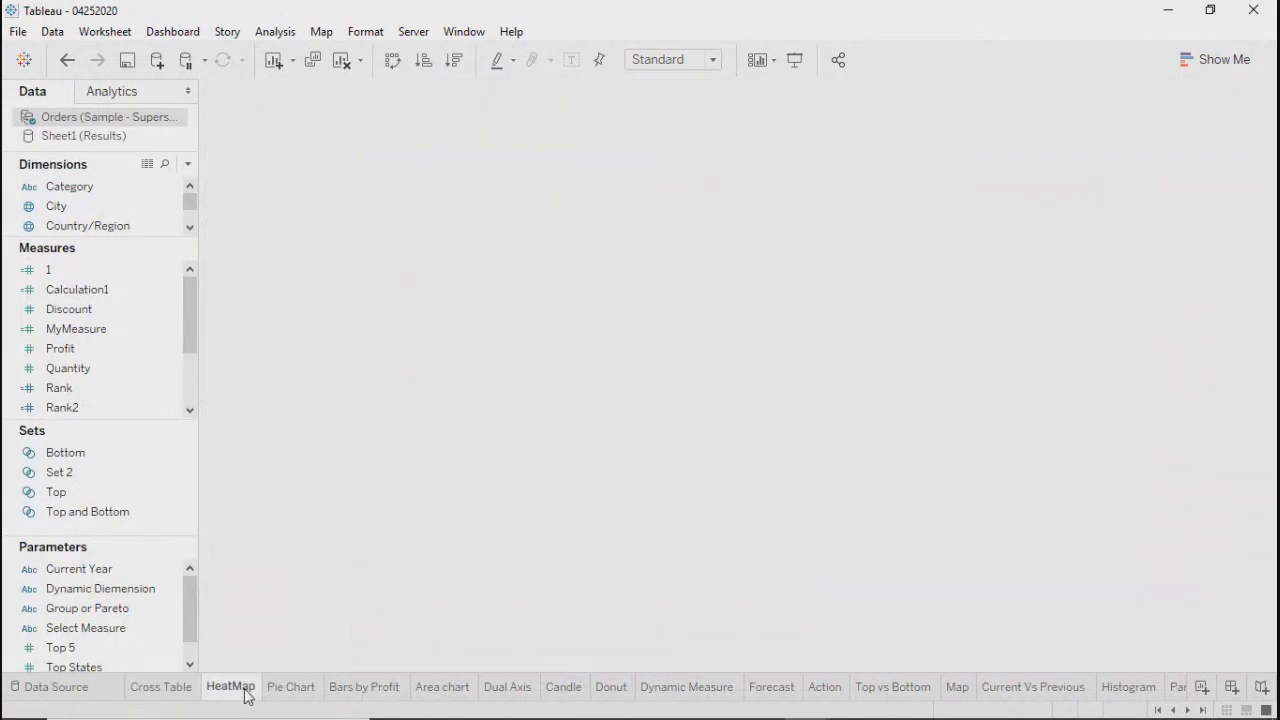
left_click(281, 698)
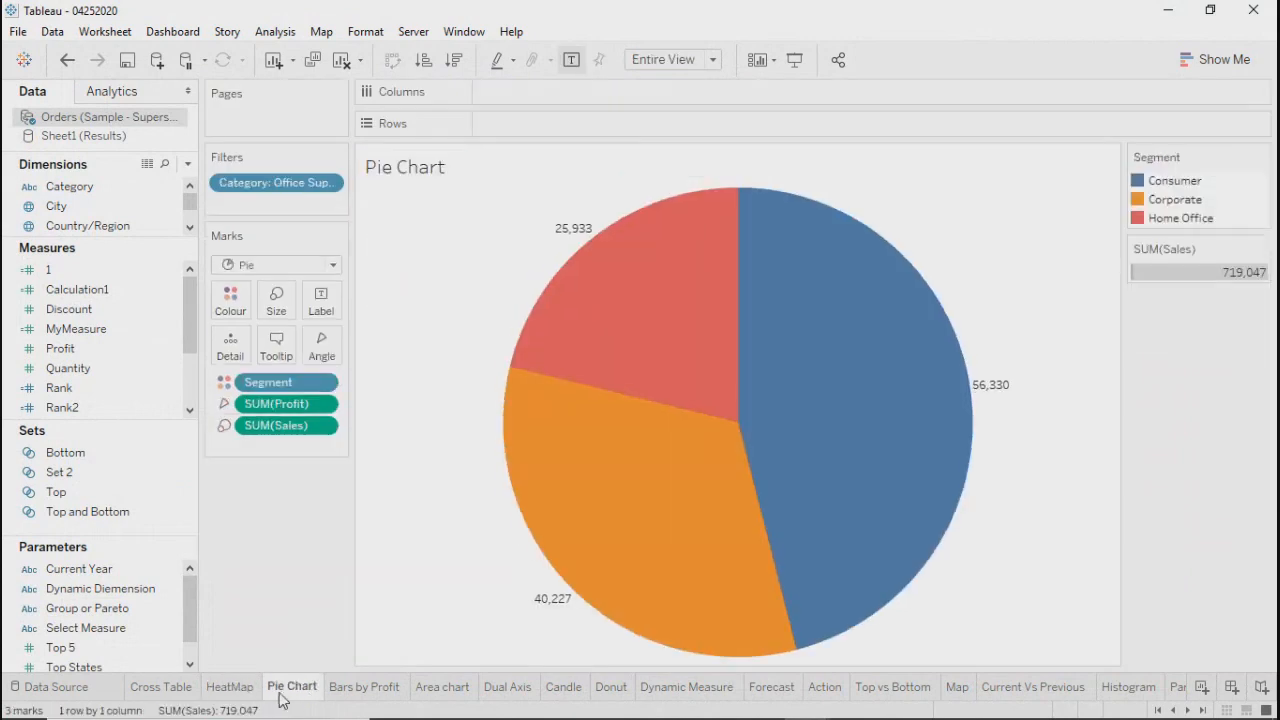
left_click(360, 690)
left_click(442, 690)
left_click(509, 690)
left_click(562, 692)
left_click(612, 690)
left_click(672, 692)
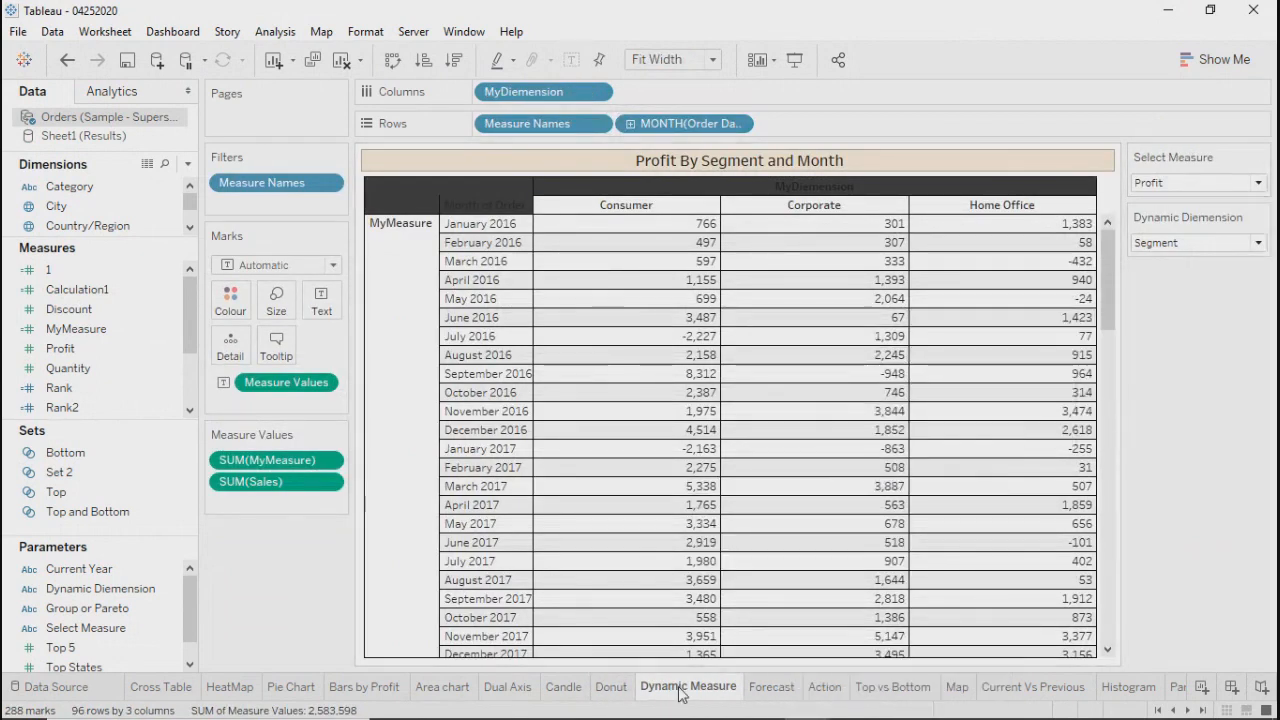
left_click(766, 690)
left_click(825, 690)
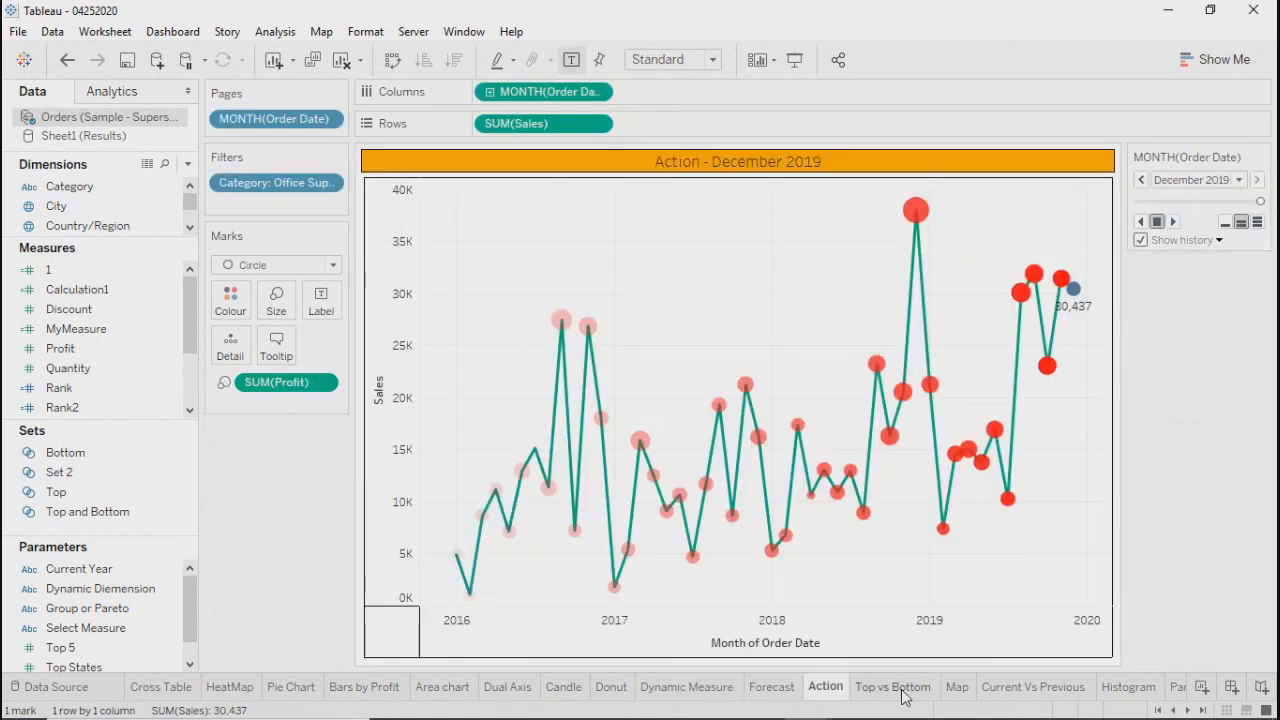
left_click(893, 689)
left_click(957, 689)
left_click(1033, 689)
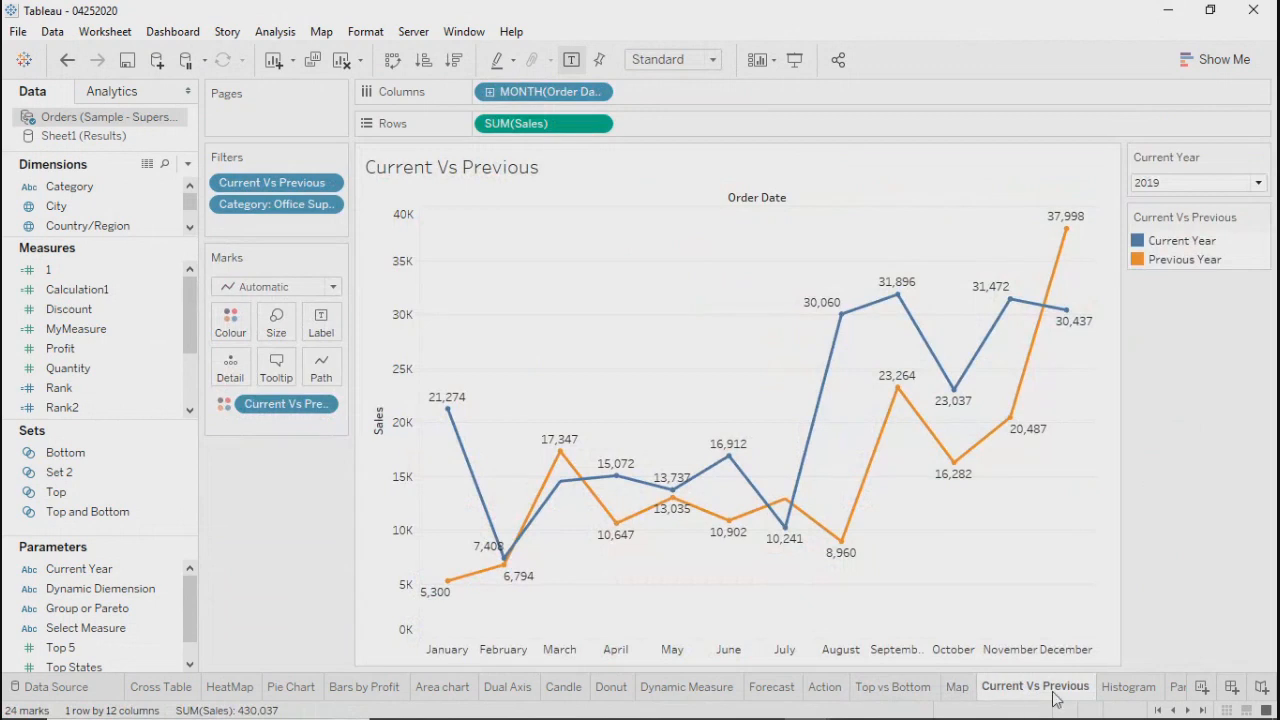
left_click(1124, 689)
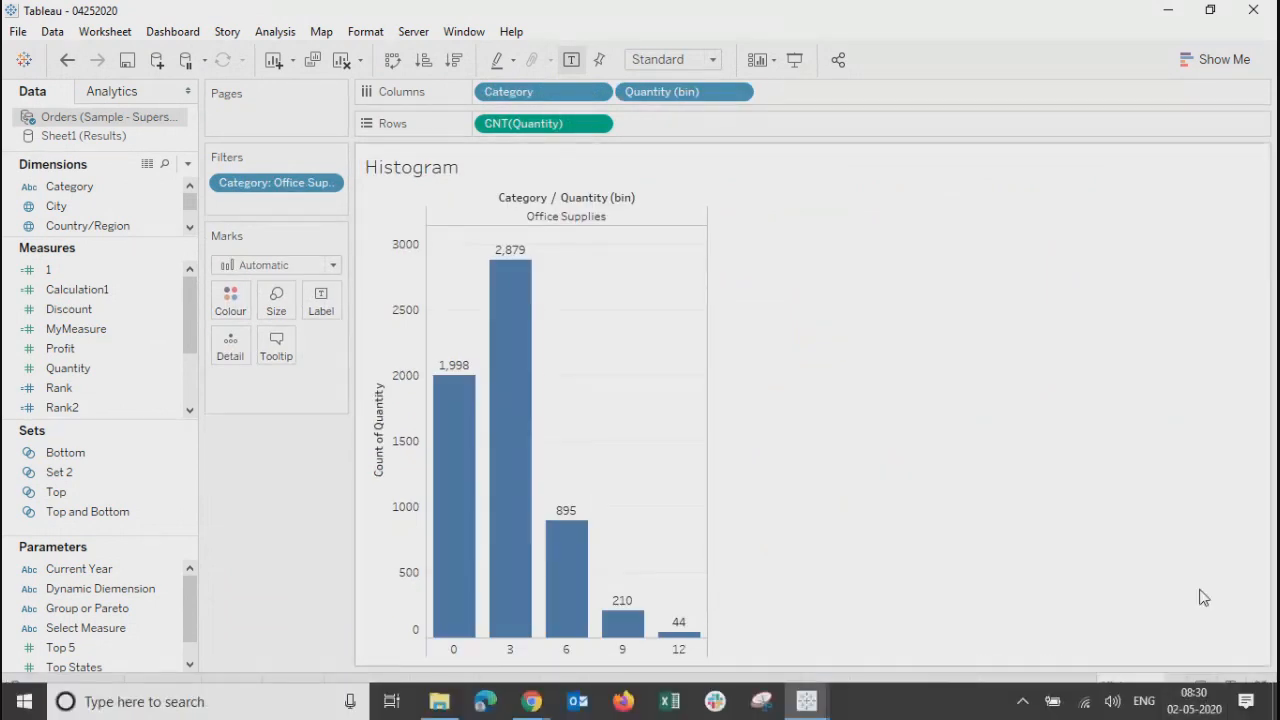
Return to the summary dashboard and place the Top vs Bottom sheet as a floating chart in the empty space below Forecast
left_click(1203, 711)
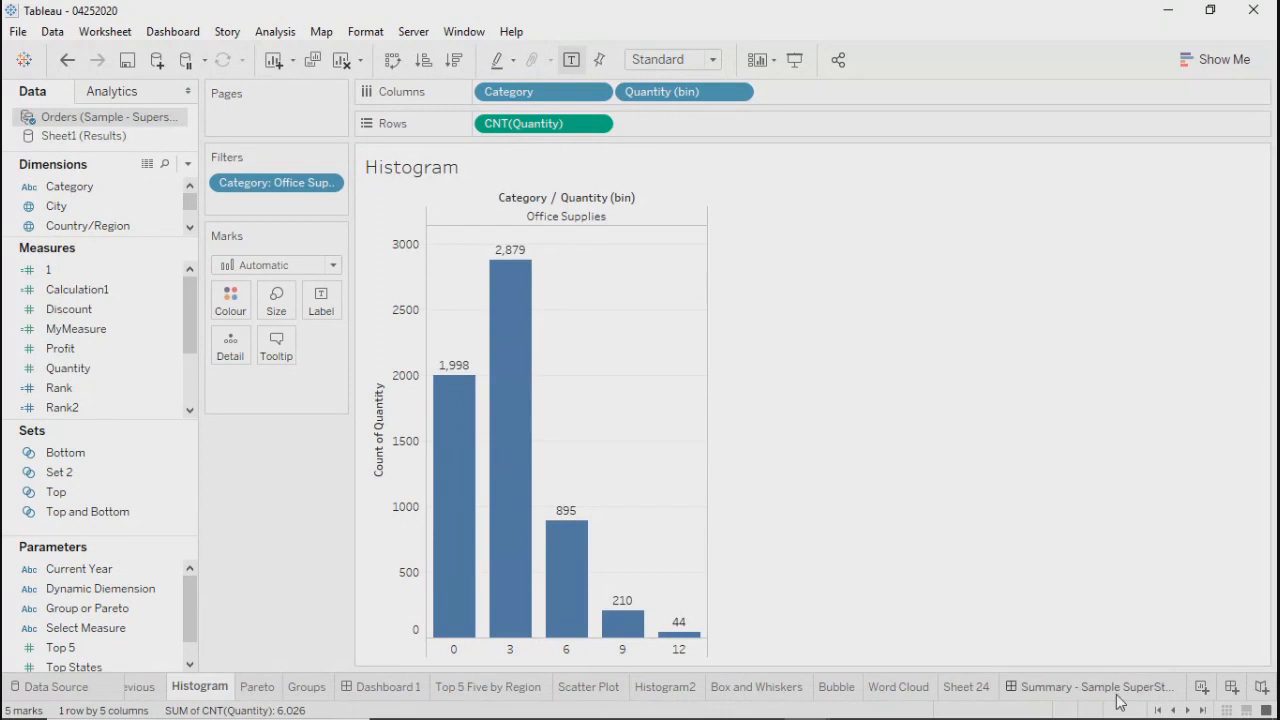
left_click(1117, 694)
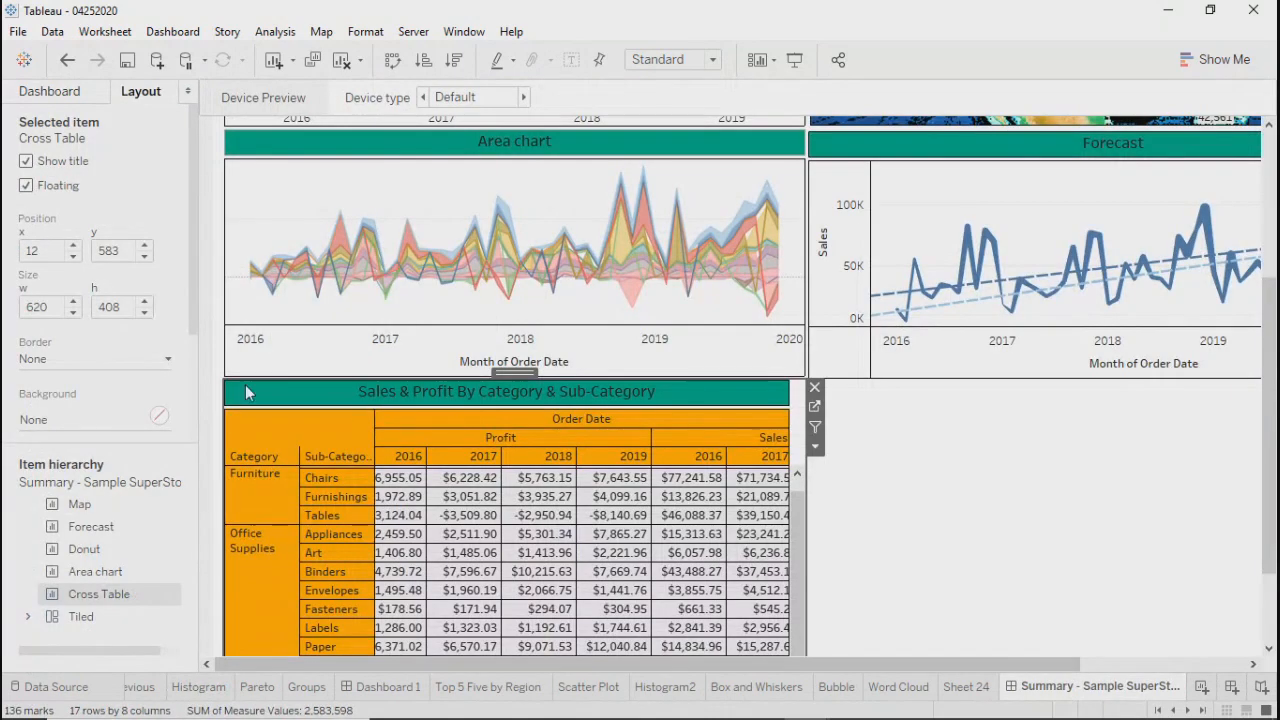
left_click(75, 96)
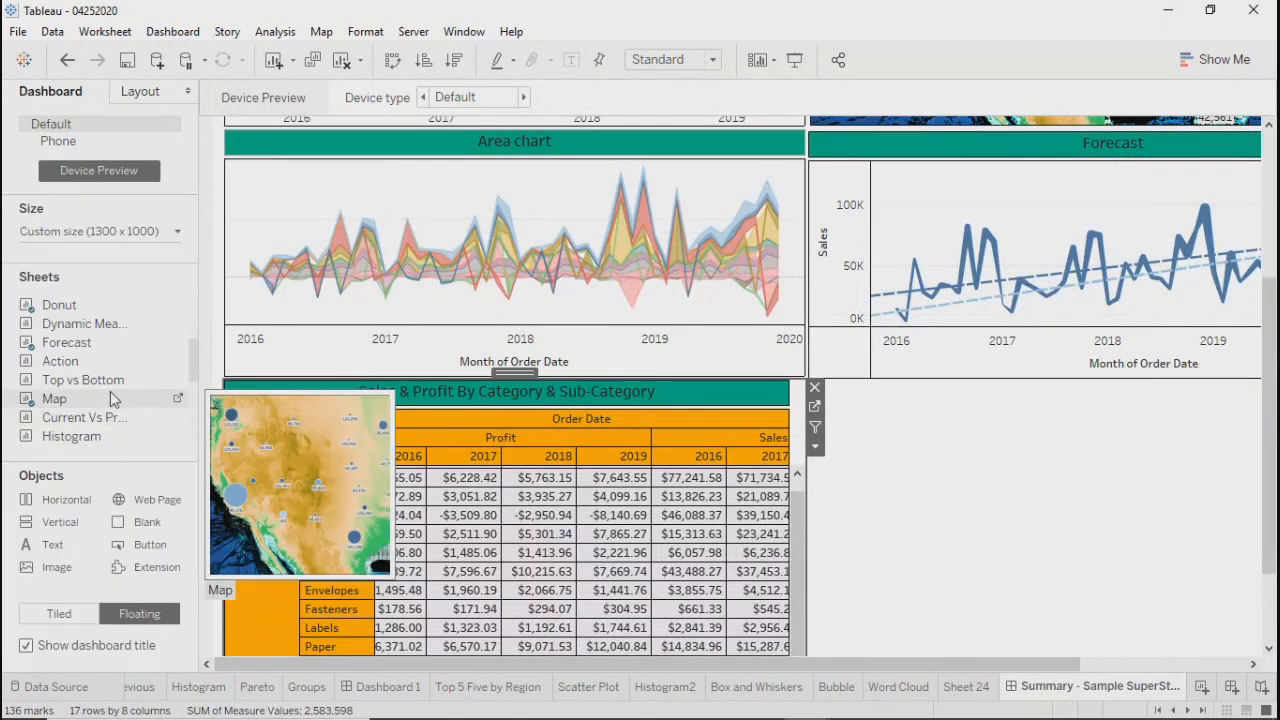
mouse_move(94, 380)
left_click_drag(95, 384, 816, 398)
left_click_drag(767, 658, 1068, 660)
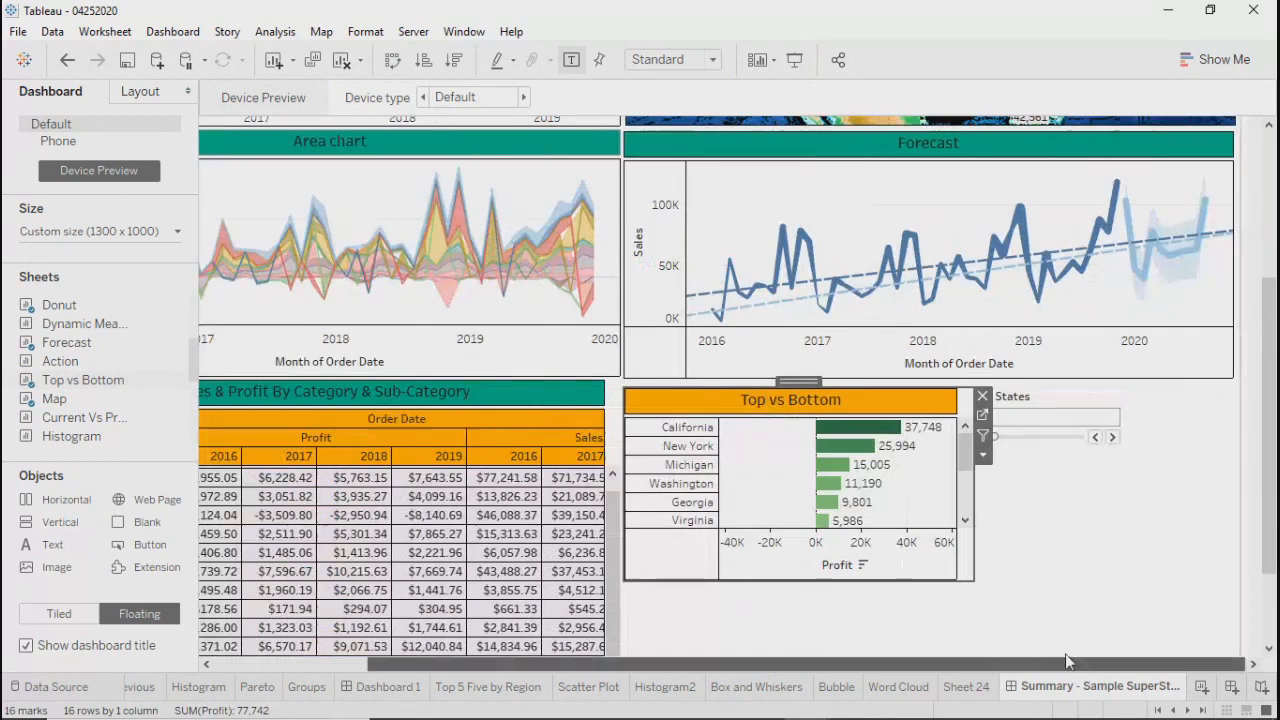
Move the Top States control aside and enlarge the Top vs Bottom chart to about 661 by 404 to fill the space below Forecast
scroll(970, 450, "down", 3)
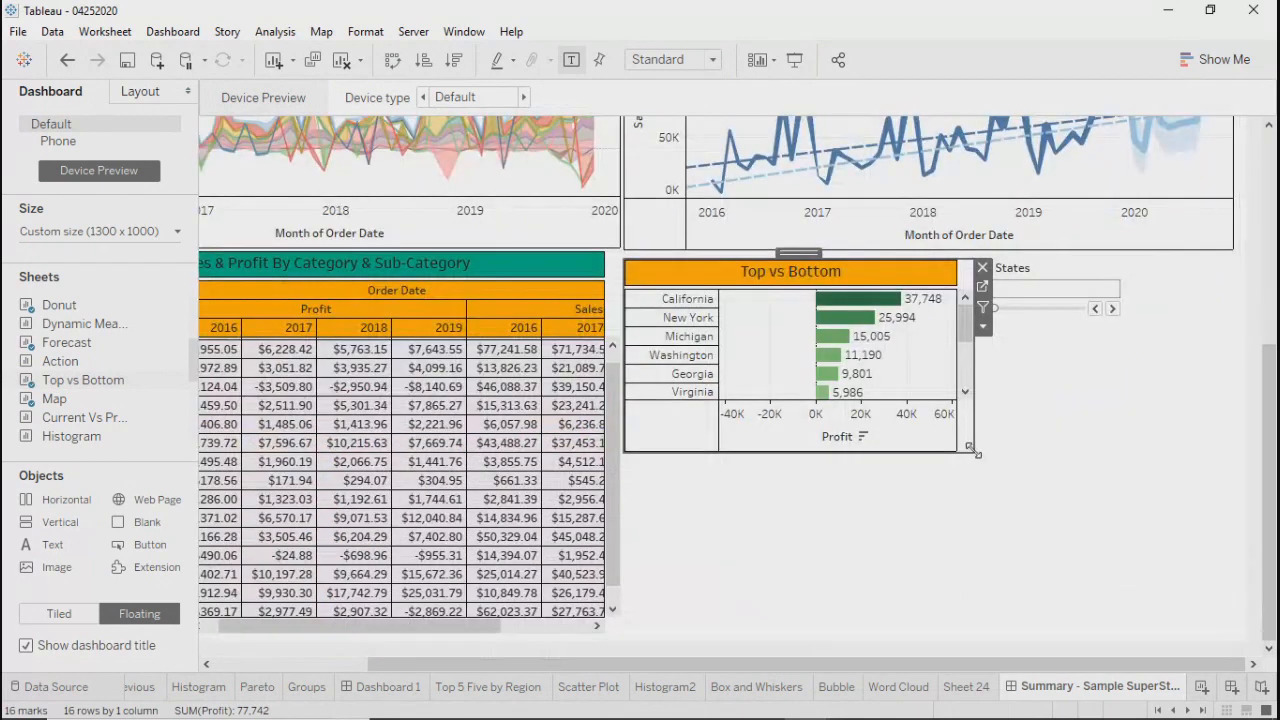
left_click_drag(970, 450, 932, 638)
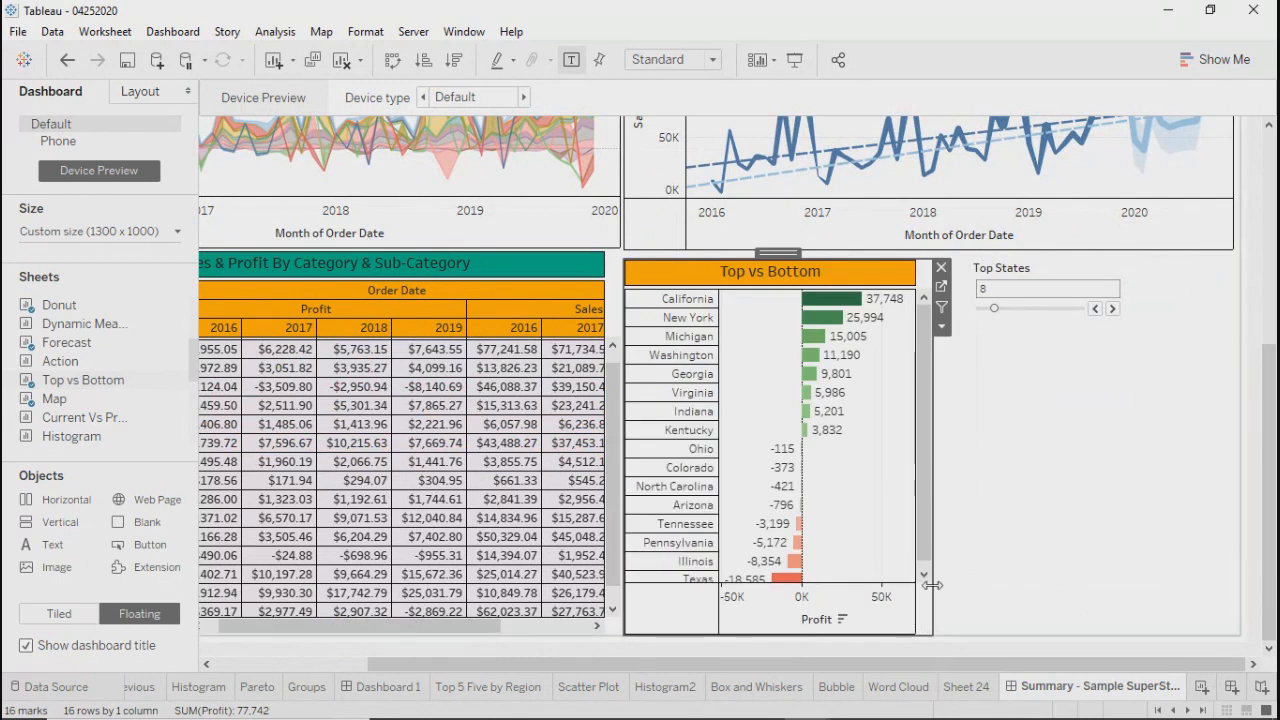
left_click(1103, 274)
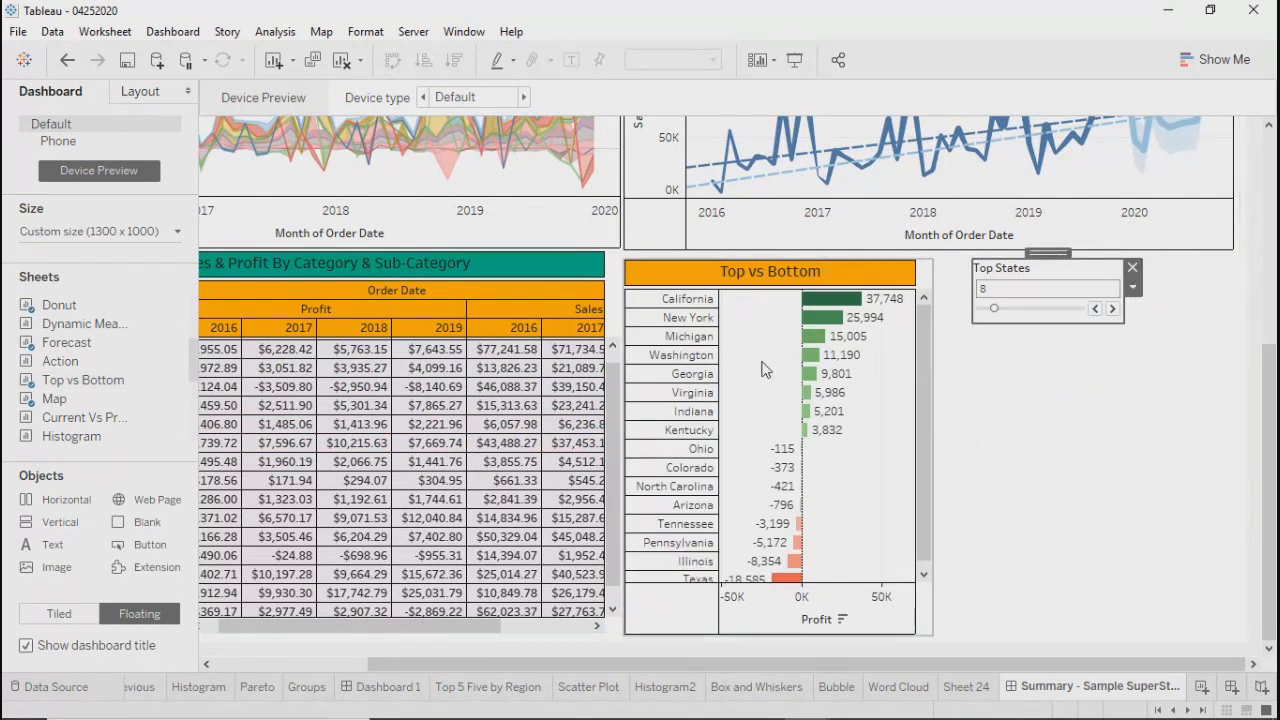
left_click_drag(1050, 256, 679, 427)
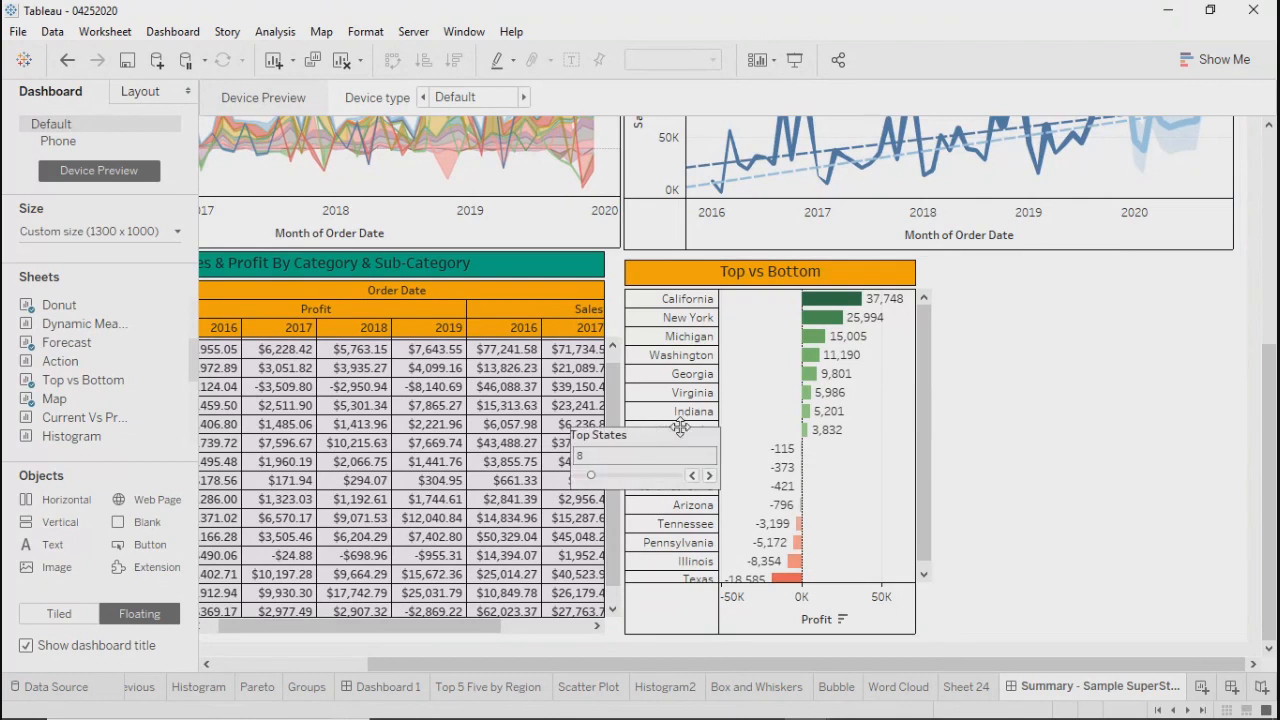
left_click(924, 622)
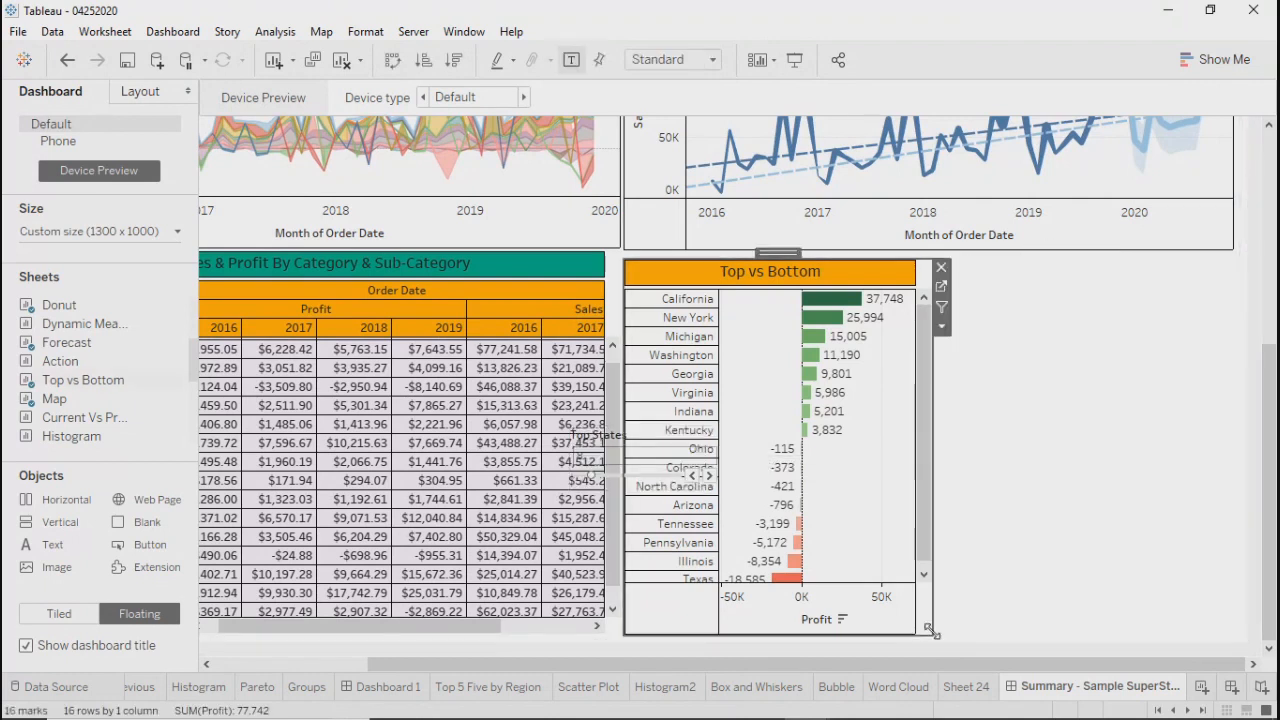
right_click(1183, 621)
left_click(812, 270)
left_click_drag(933, 635, 1238, 636)
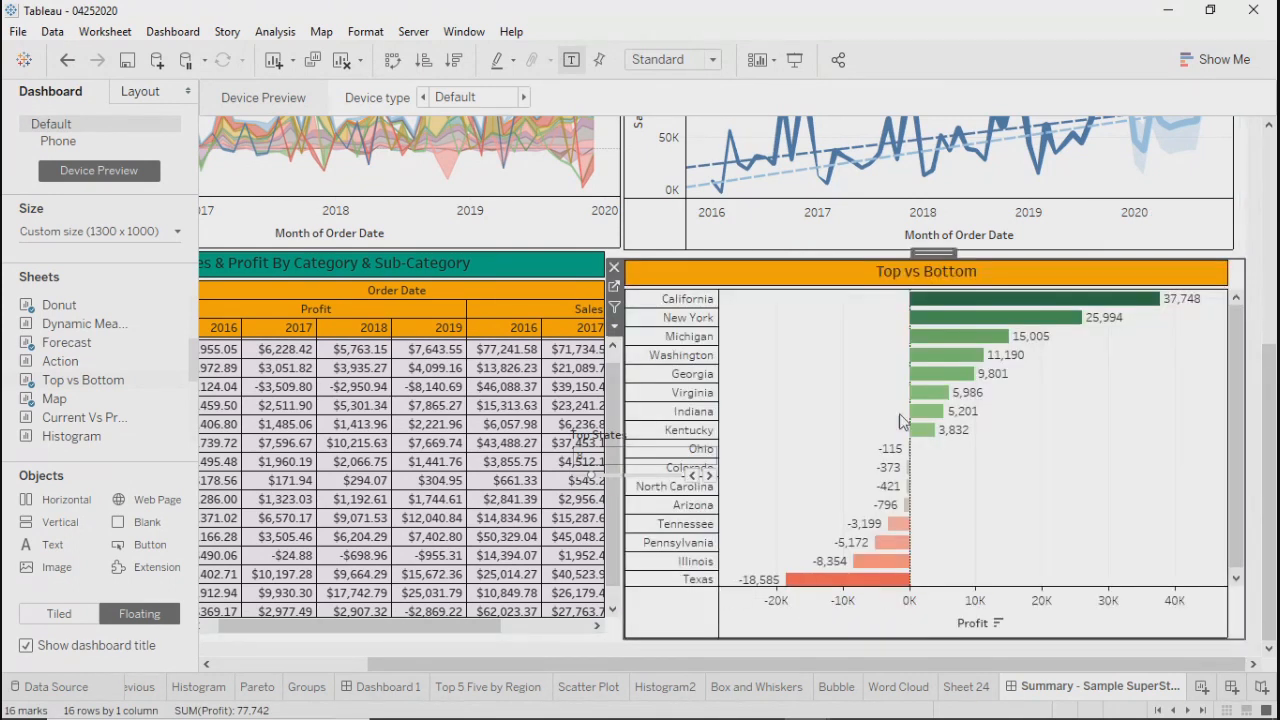
Move the Top States control into the blank lower-right area of the Top vs Bottom chart
left_click(650, 447)
left_click_drag(644, 426, 1122, 511)
left_click(1120, 500)
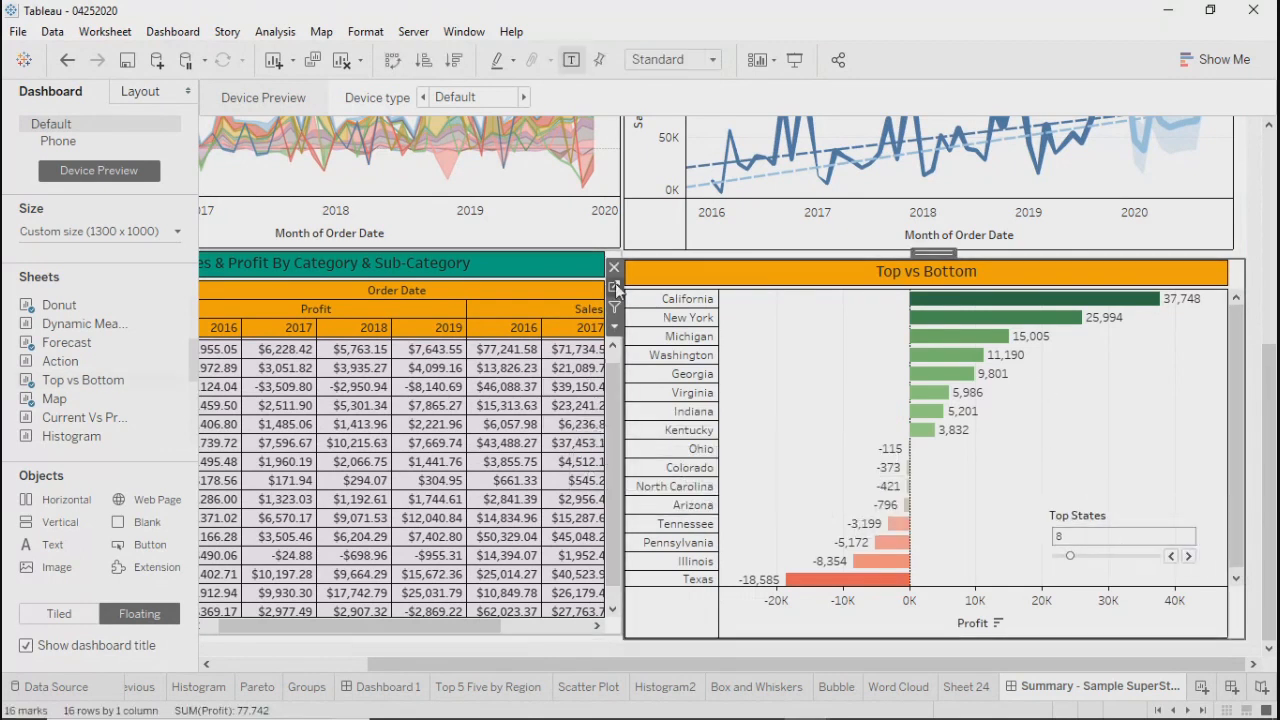
left_click(574, 645)
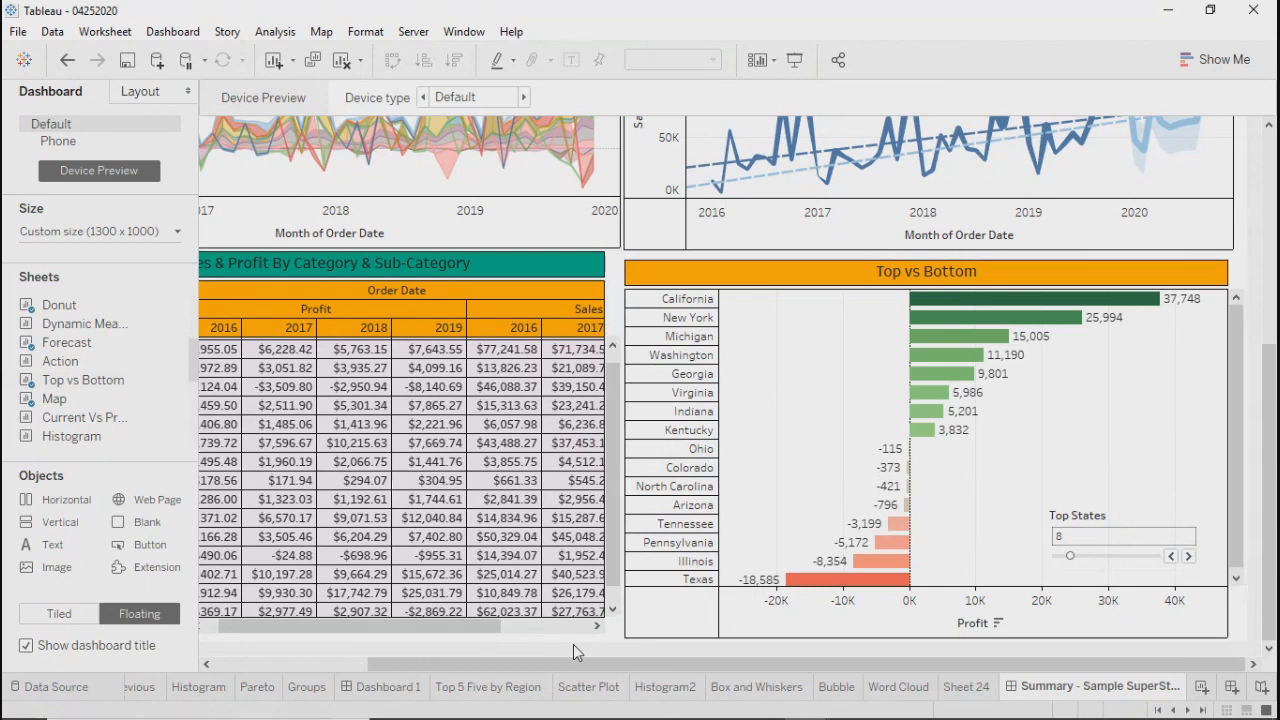
Set the Top vs Bottom chart's y position to 583 to align it with the Cross Table
left_click(520, 266)
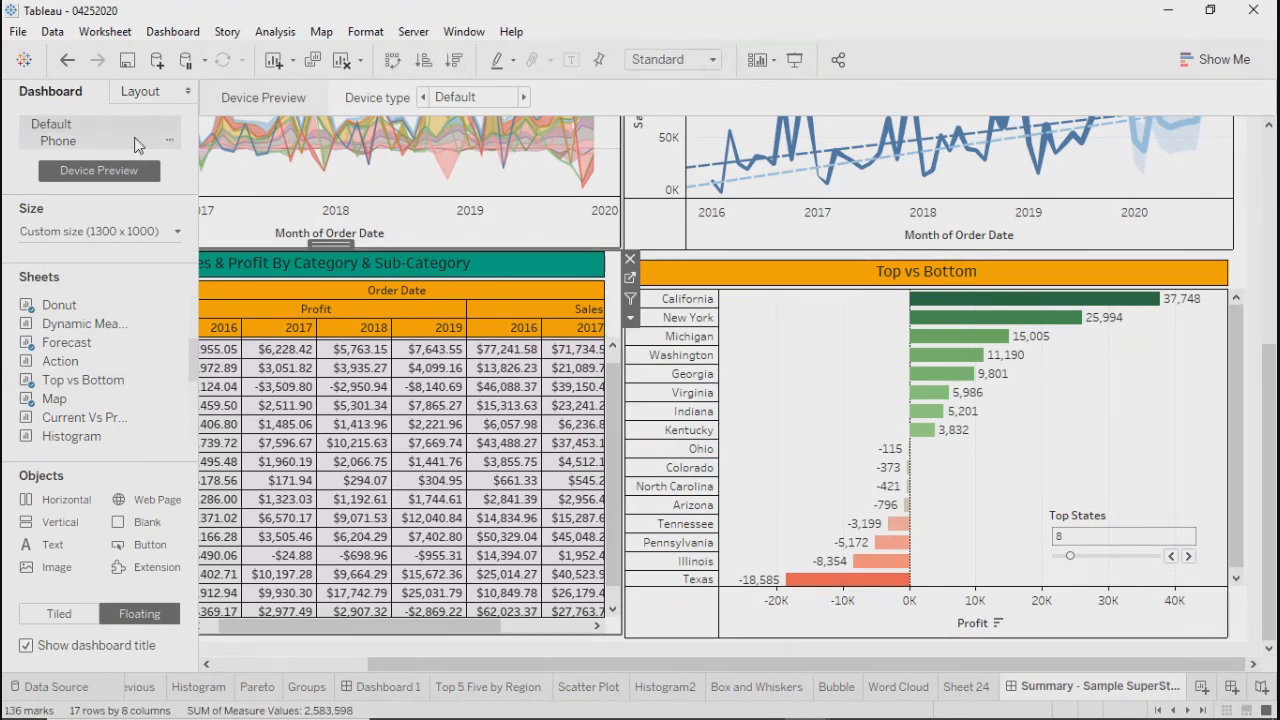
left_click(138, 92)
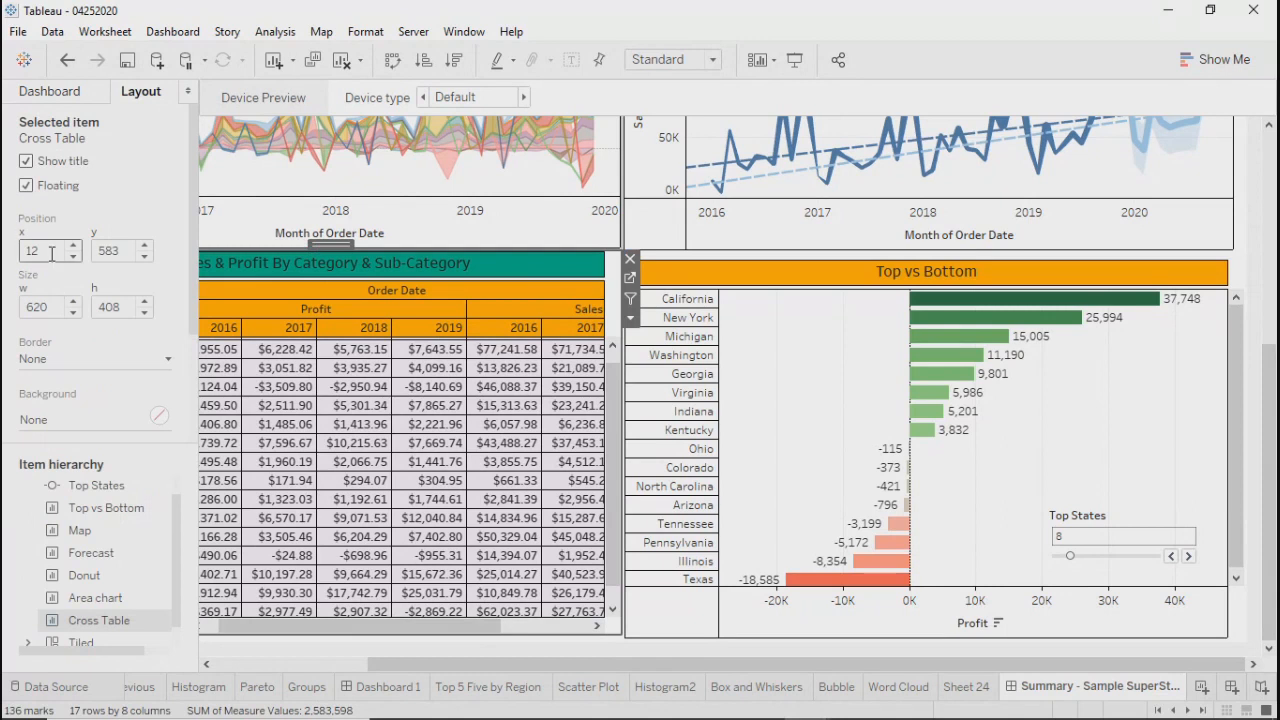
left_click(736, 284)
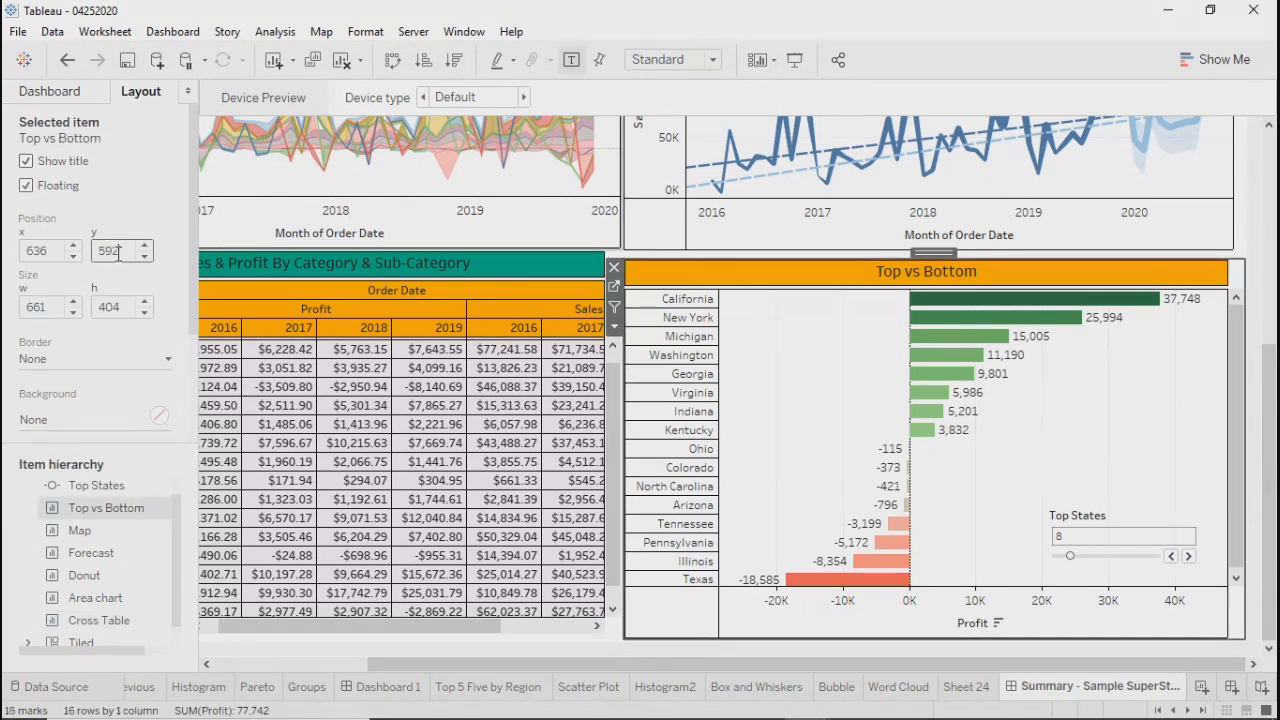
left_click(279, 261)
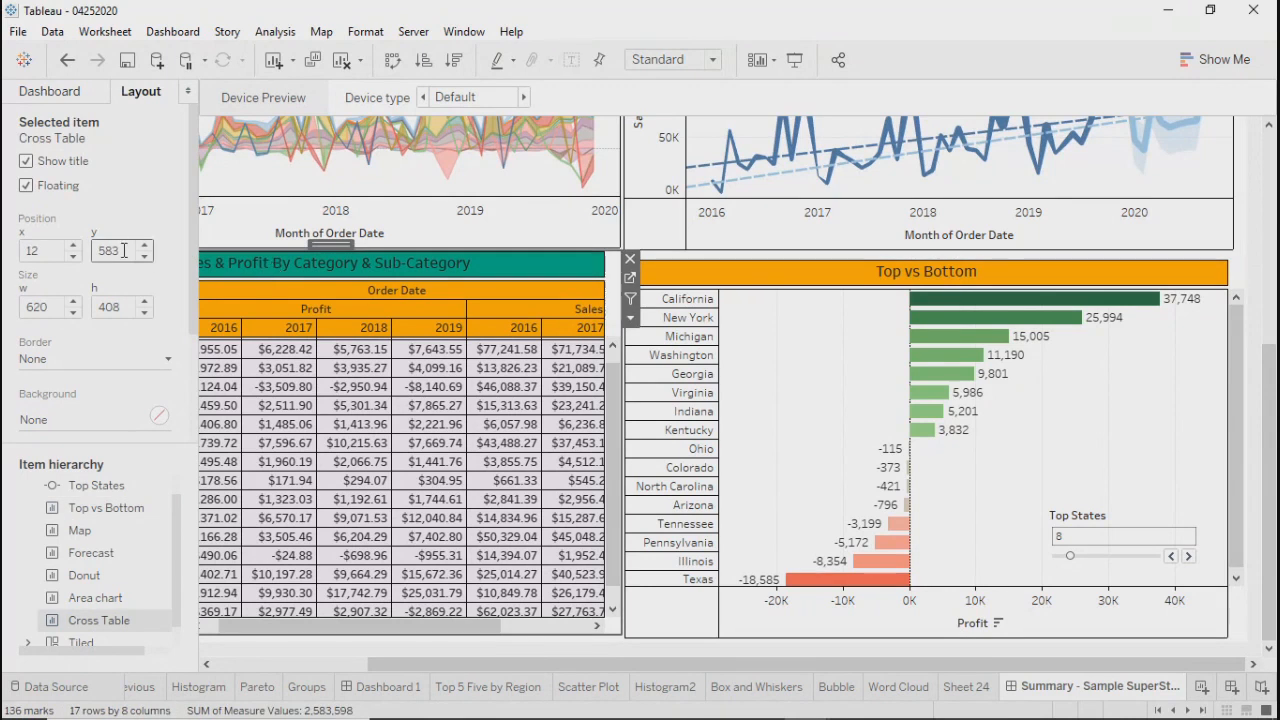
left_click(727, 288)
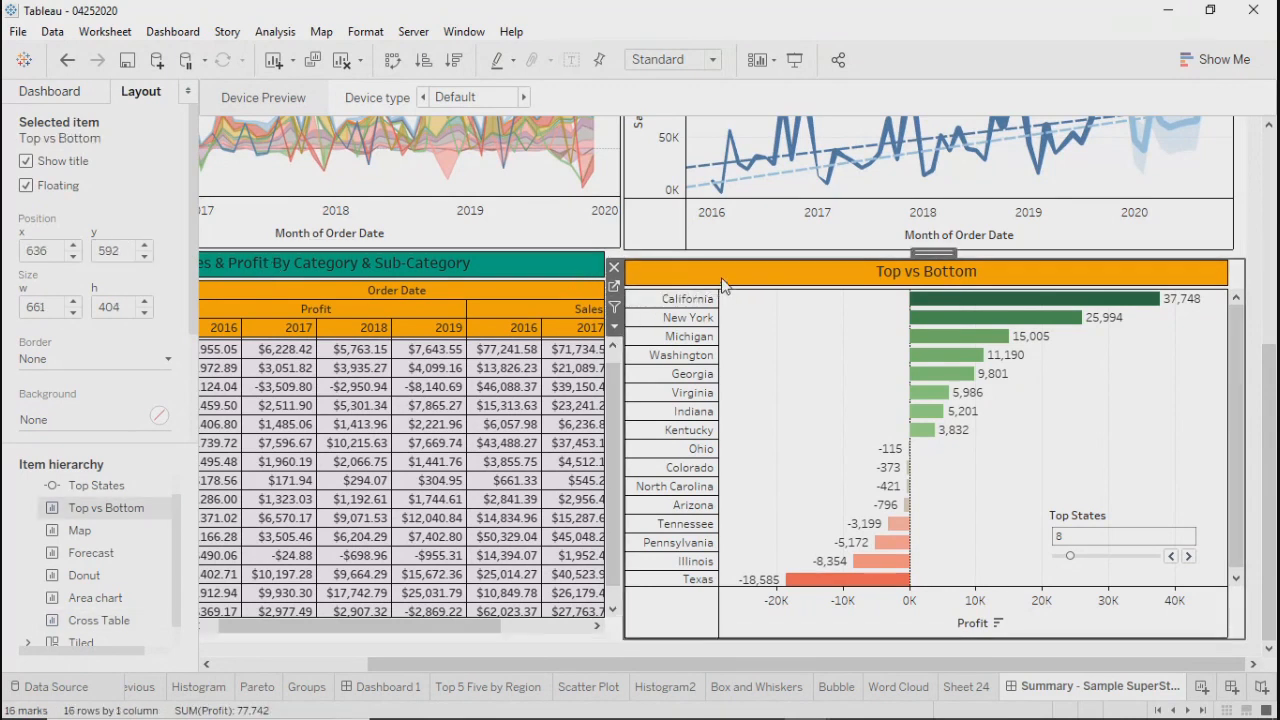
left_click(124, 253)
key("BackSpace")
key("BackSpace")
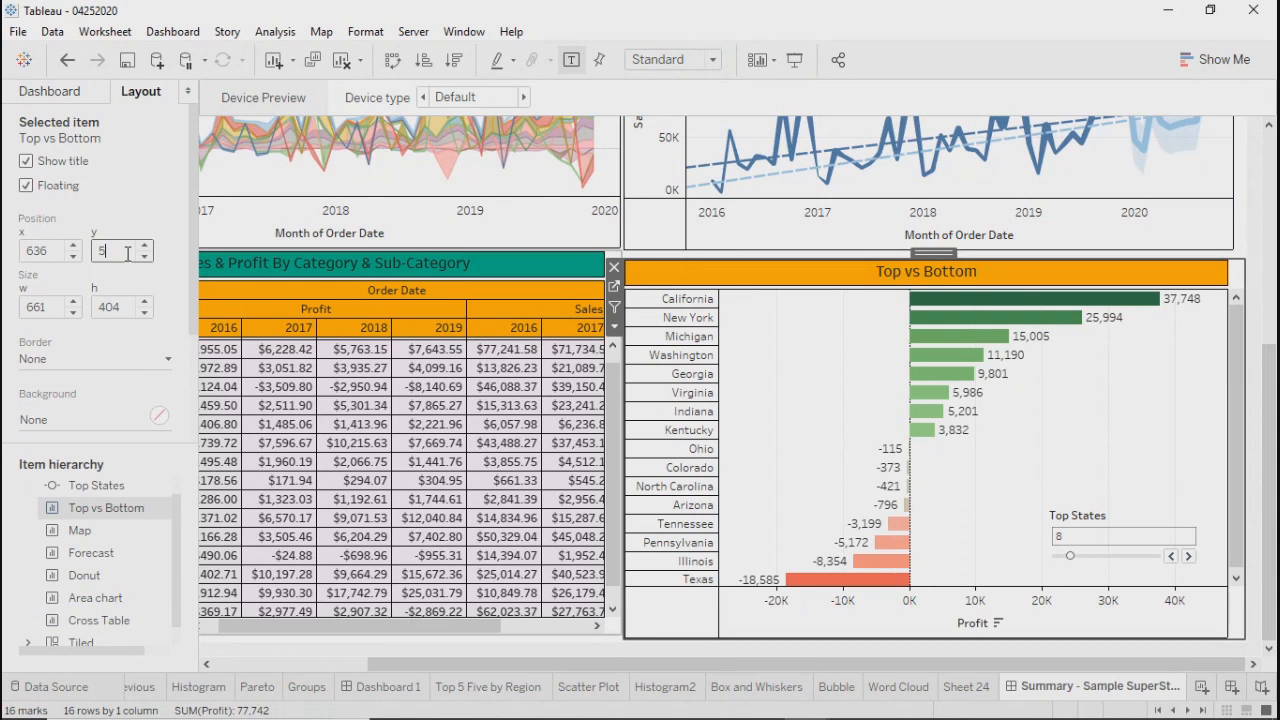
type("83")
key("Return")
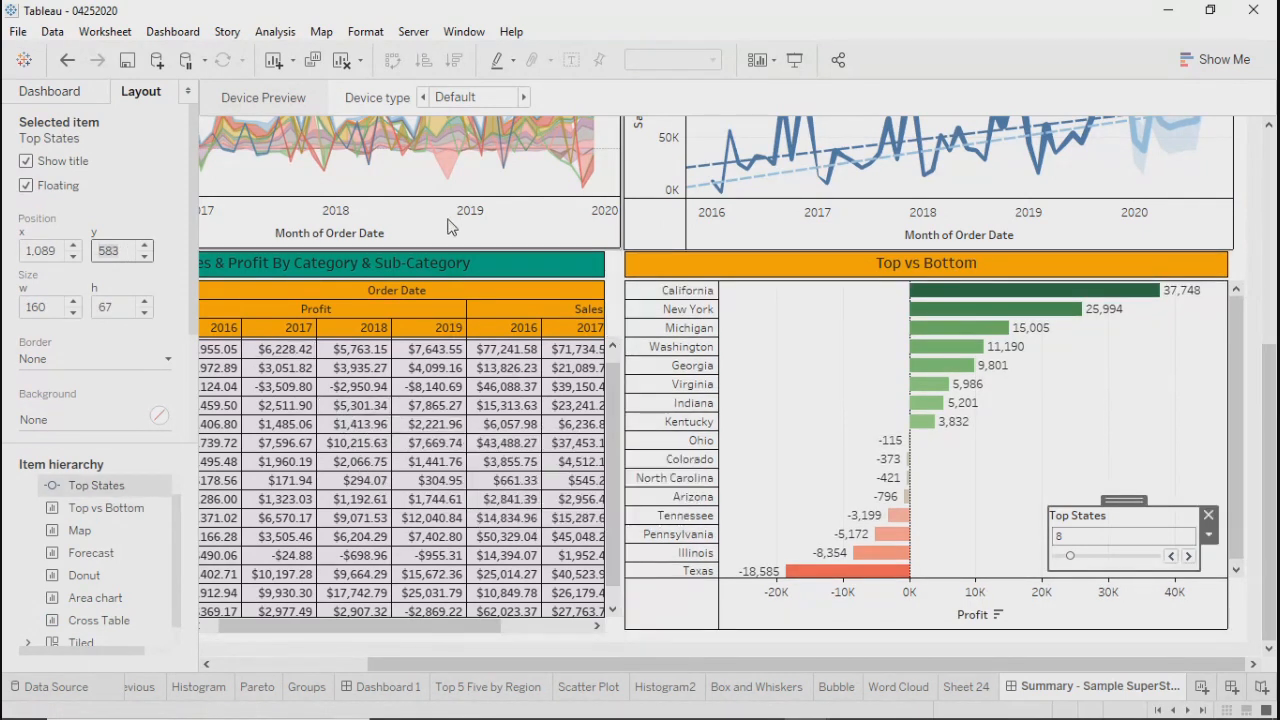
Set the Top vs Bottom chart's height to 408 to match the Cross Table
left_click(454, 264)
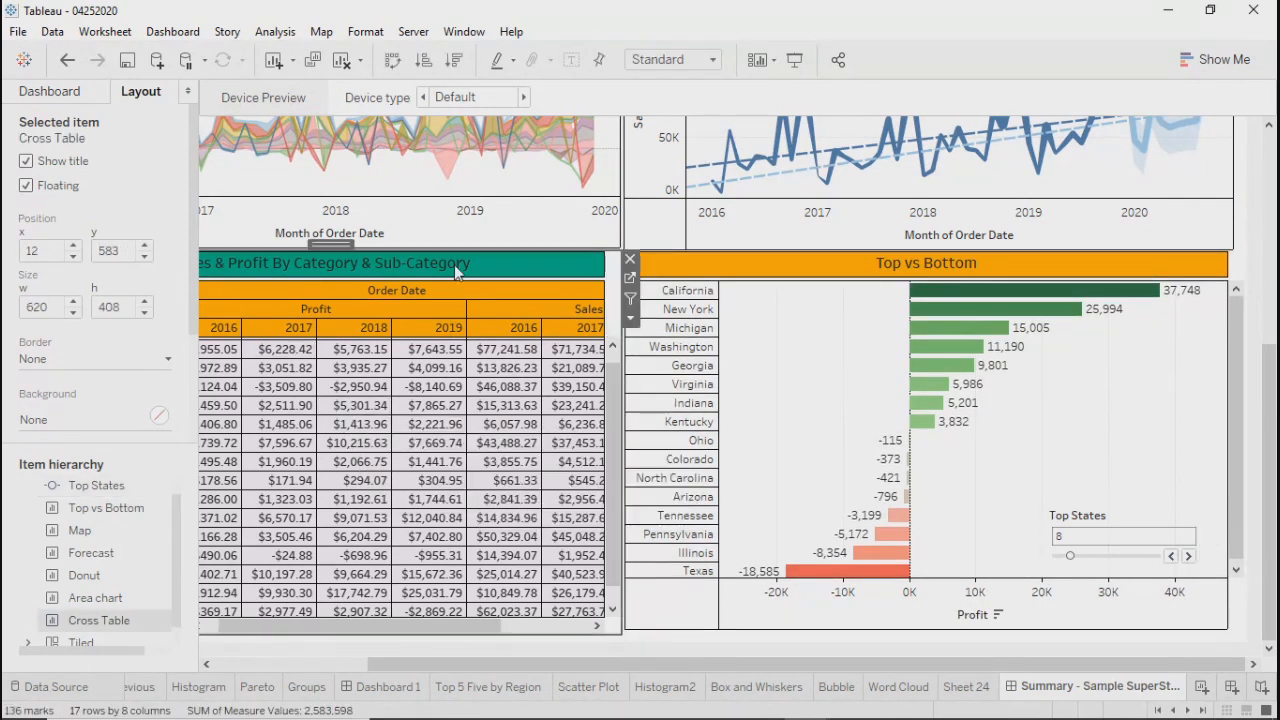
left_click(724, 278)
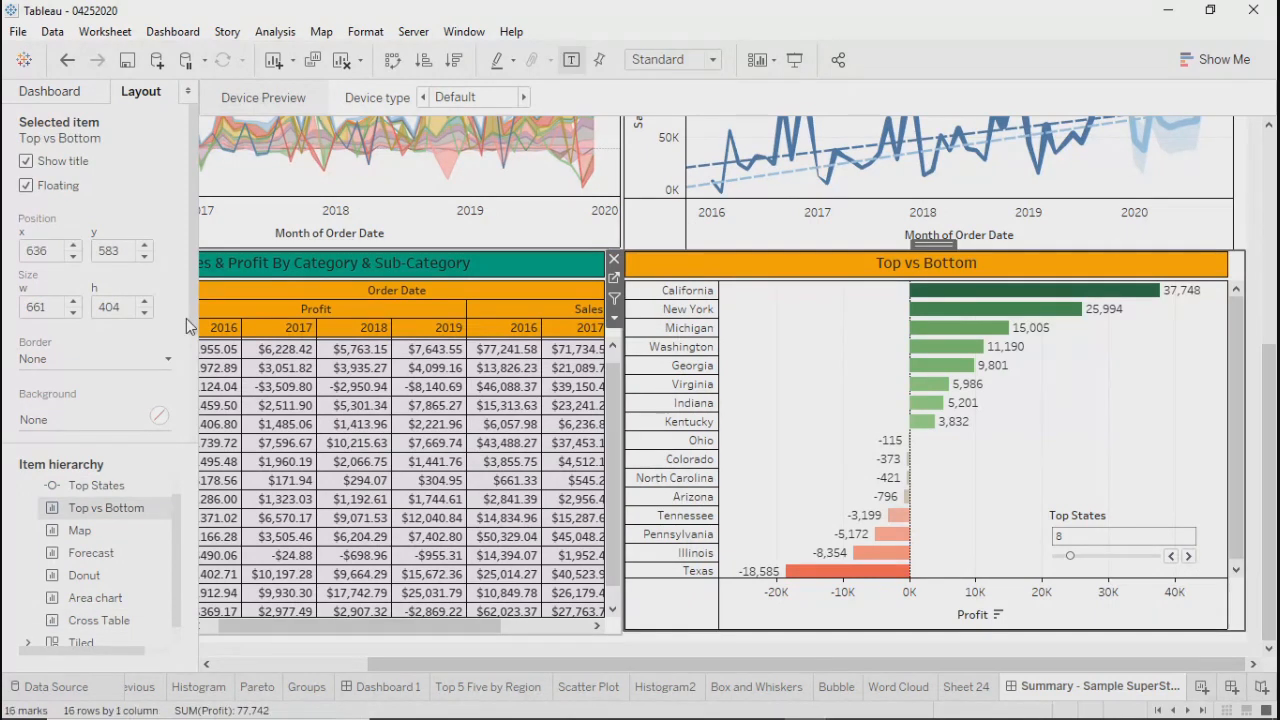
left_click(130, 313)
type("408")
key("Return")
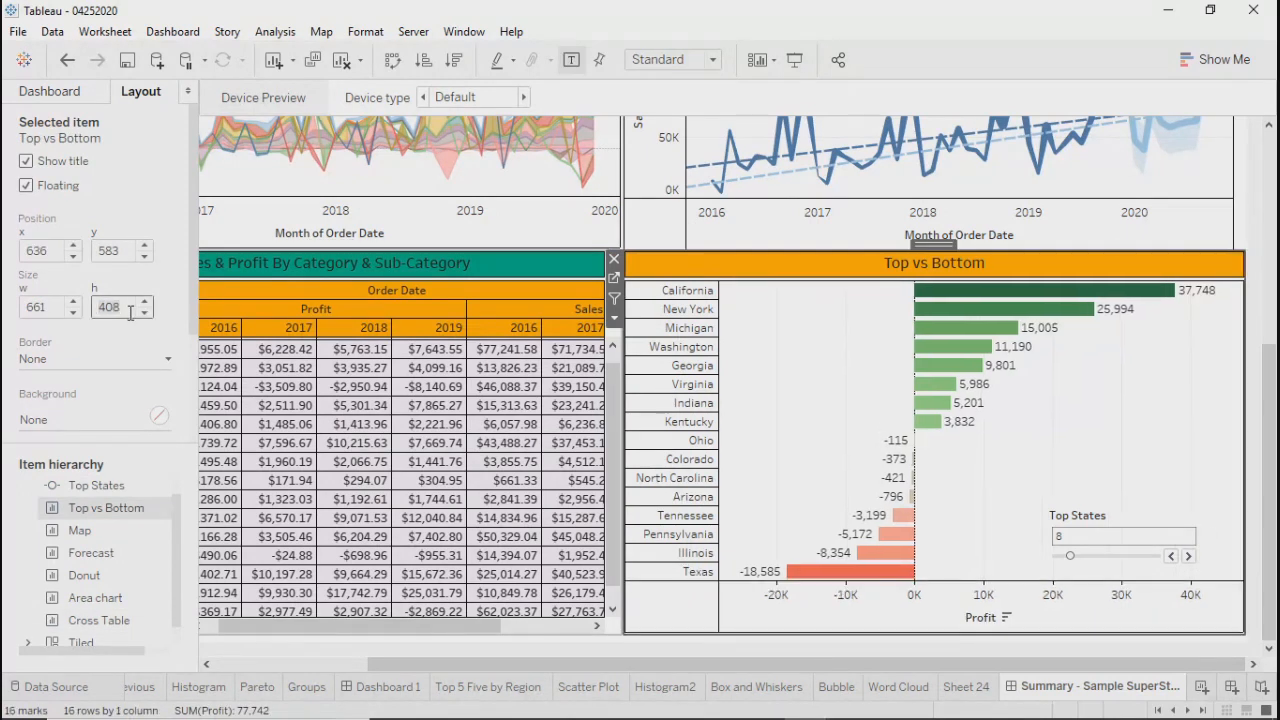
Preview the dashboard in presentation mode to check how the Top vs Bottom chart lines up with the others
key("alt+Tab")
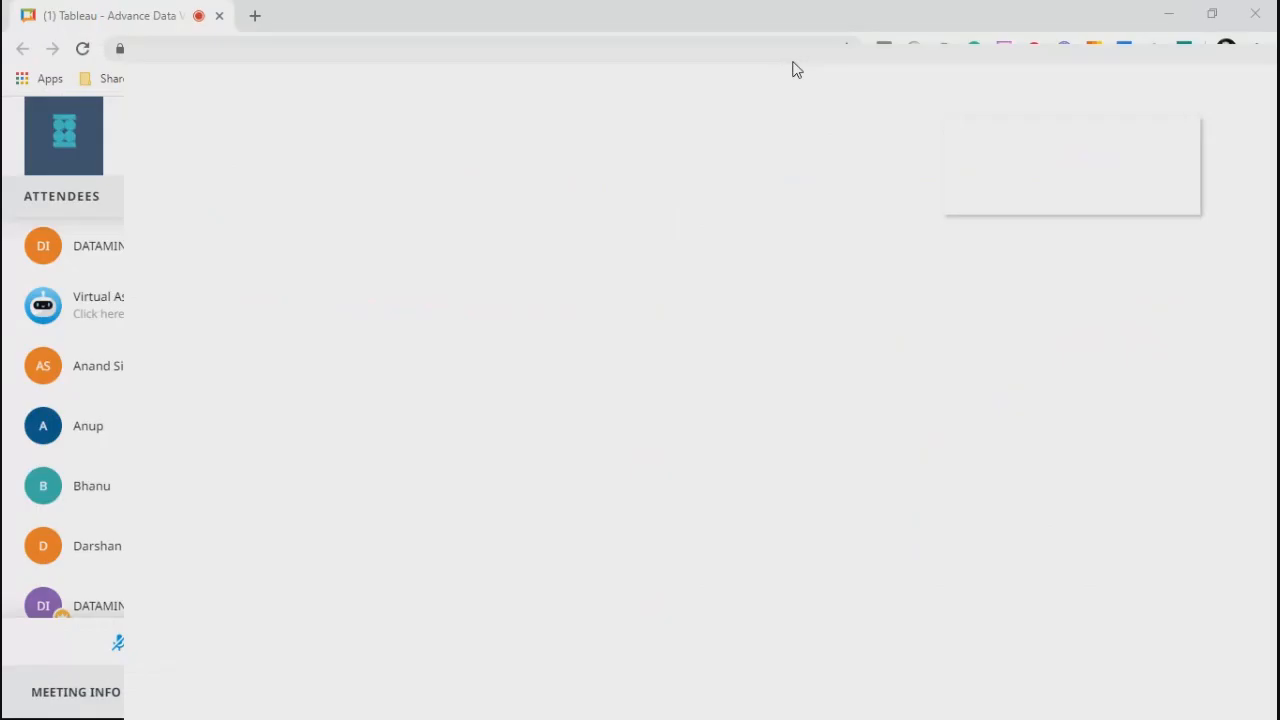
left_click_drag(1270, 518, 1271, 4)
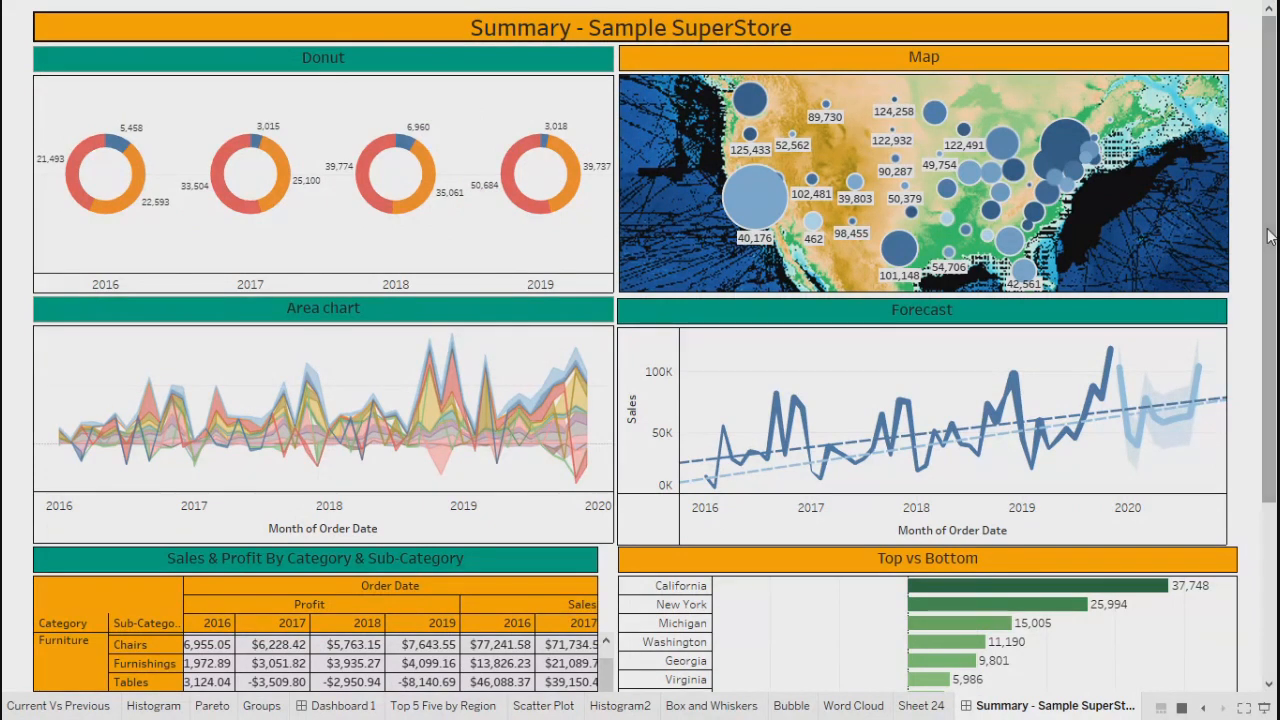
left_click_drag(1270, 229, 1270, 174)
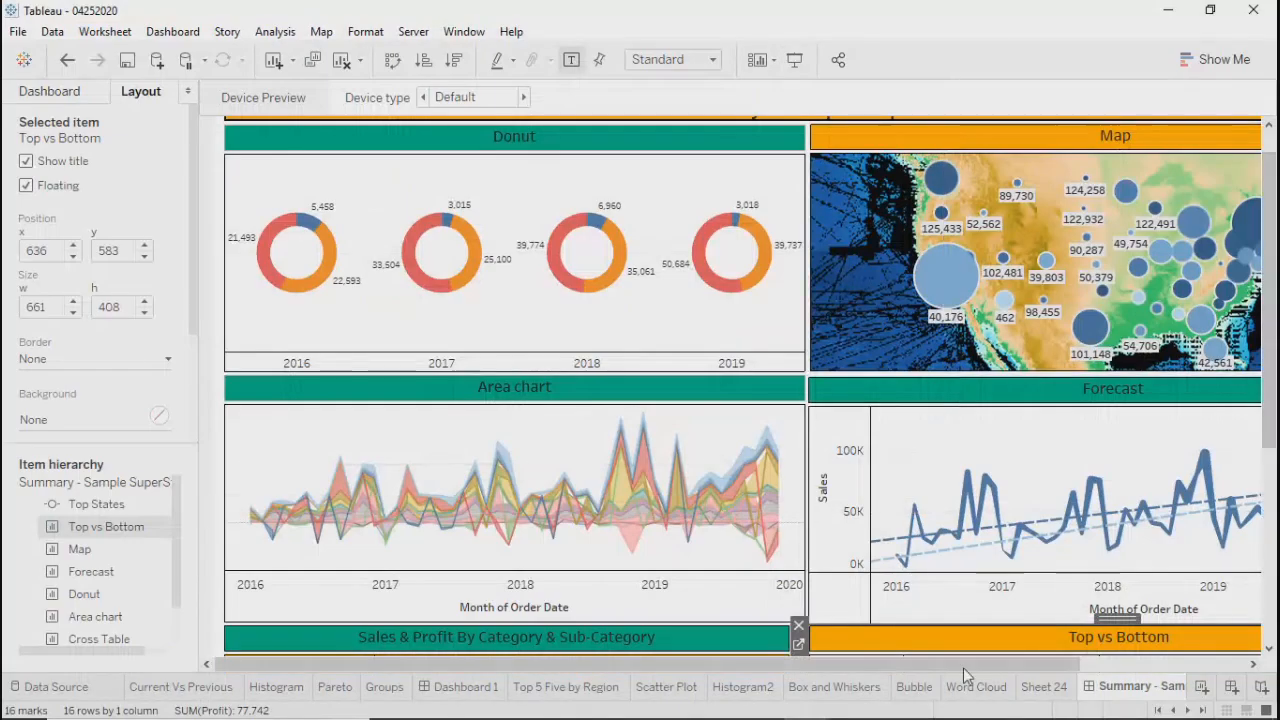
Set the Top vs Bottom chart's width to 651 to match the Forecast chart above it
left_click_drag(954, 667, 1120, 667)
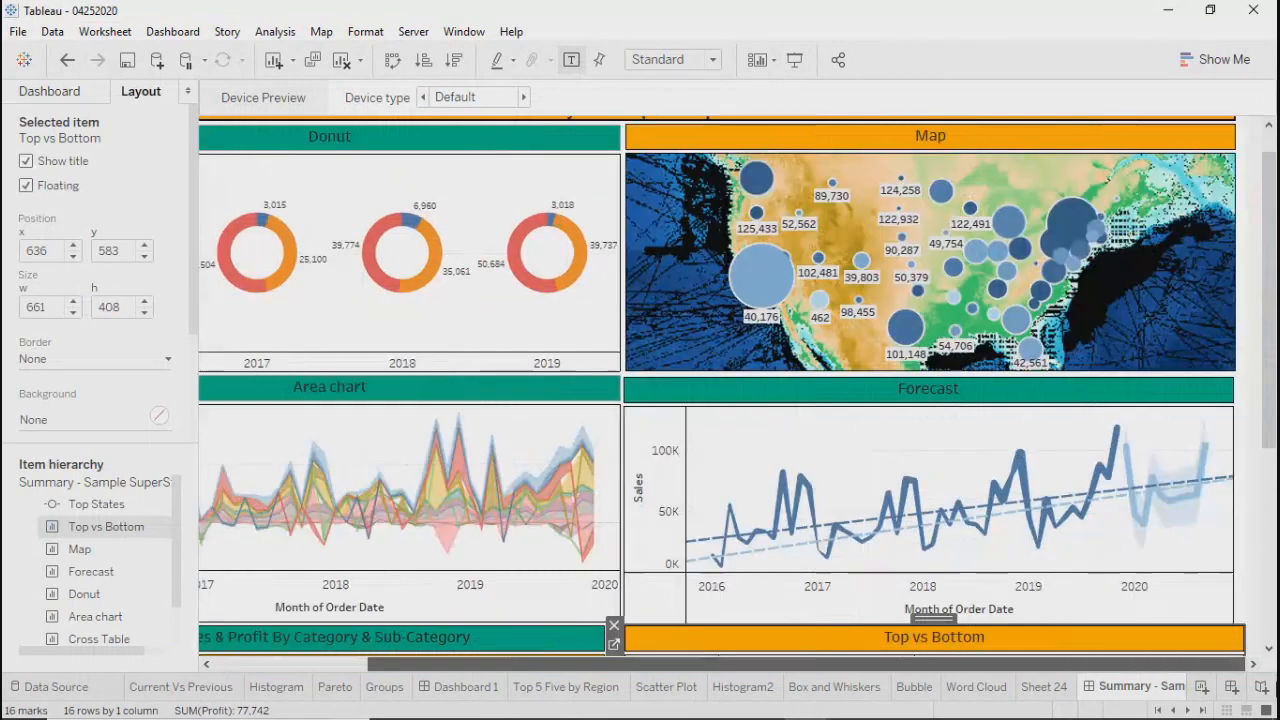
left_click(994, 398)
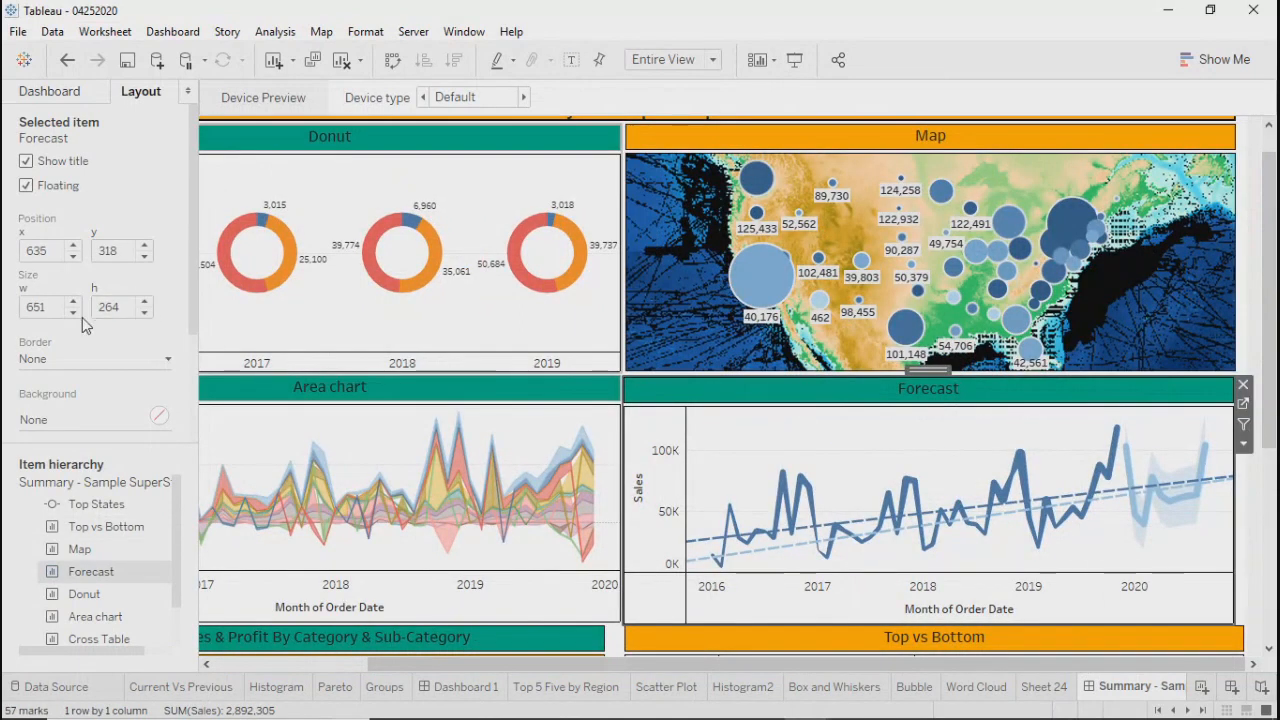
left_click(690, 638)
key("BackSpace")
key("BackSpace")
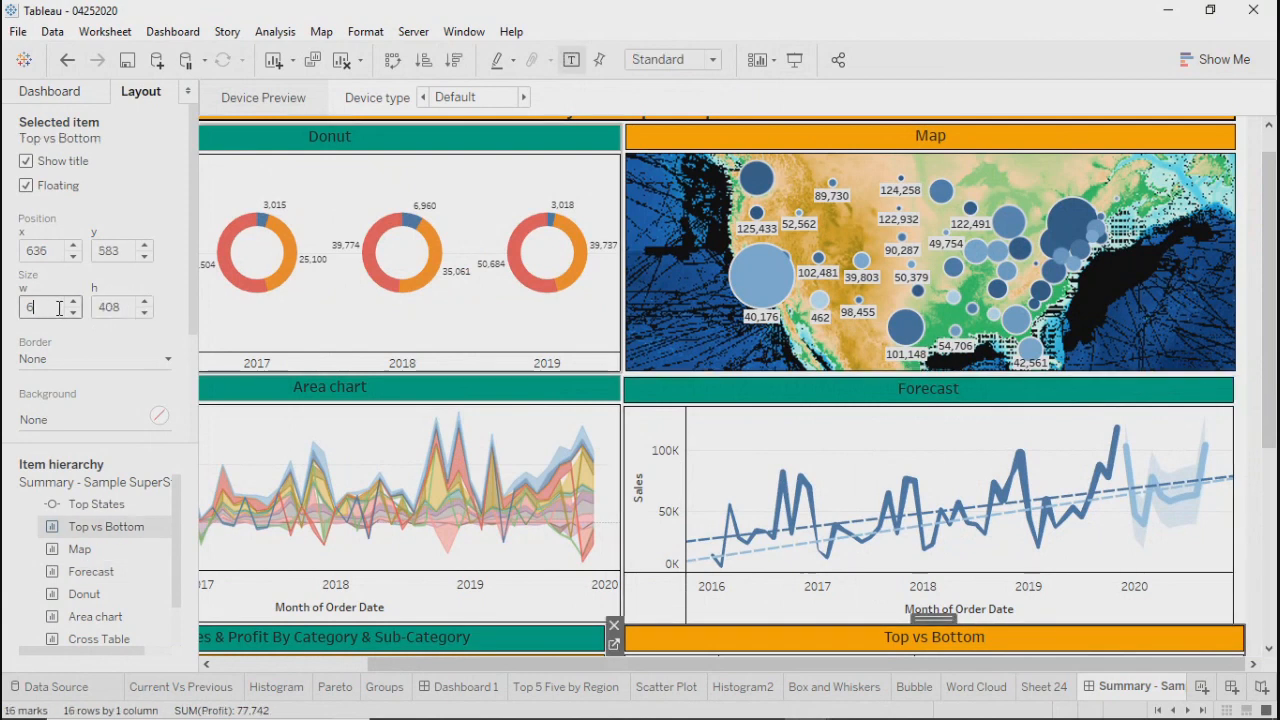
type("51")
Review the finished dashboard in presentation mode, from the donut charts down to the cross table and Top vs Bottom chart
left_click(795, 62)
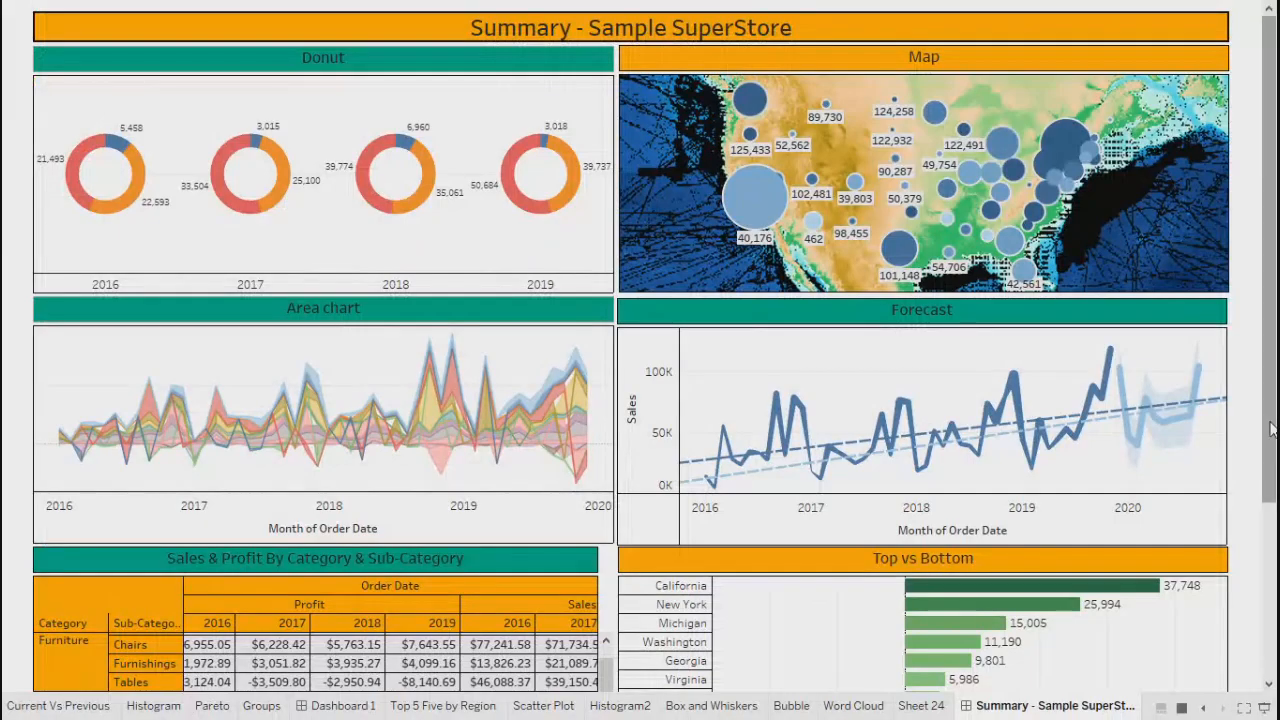
right_click(1270, 428)
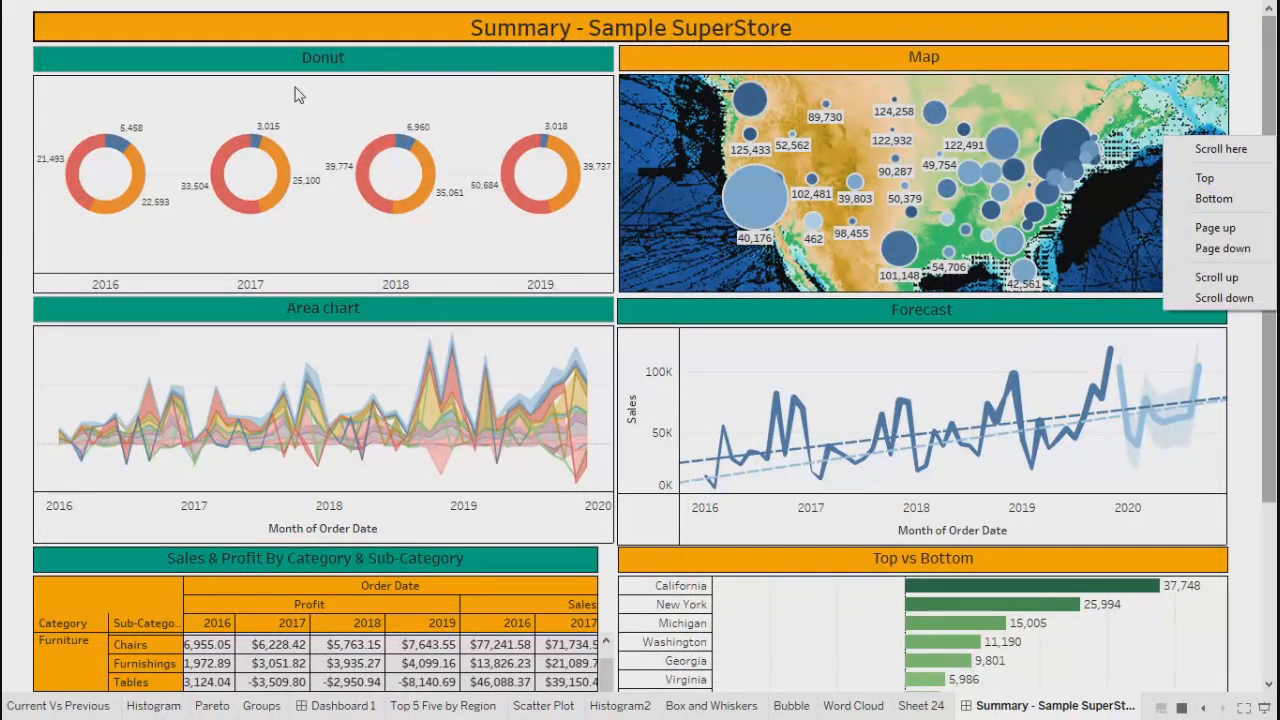
left_click(466, 100)
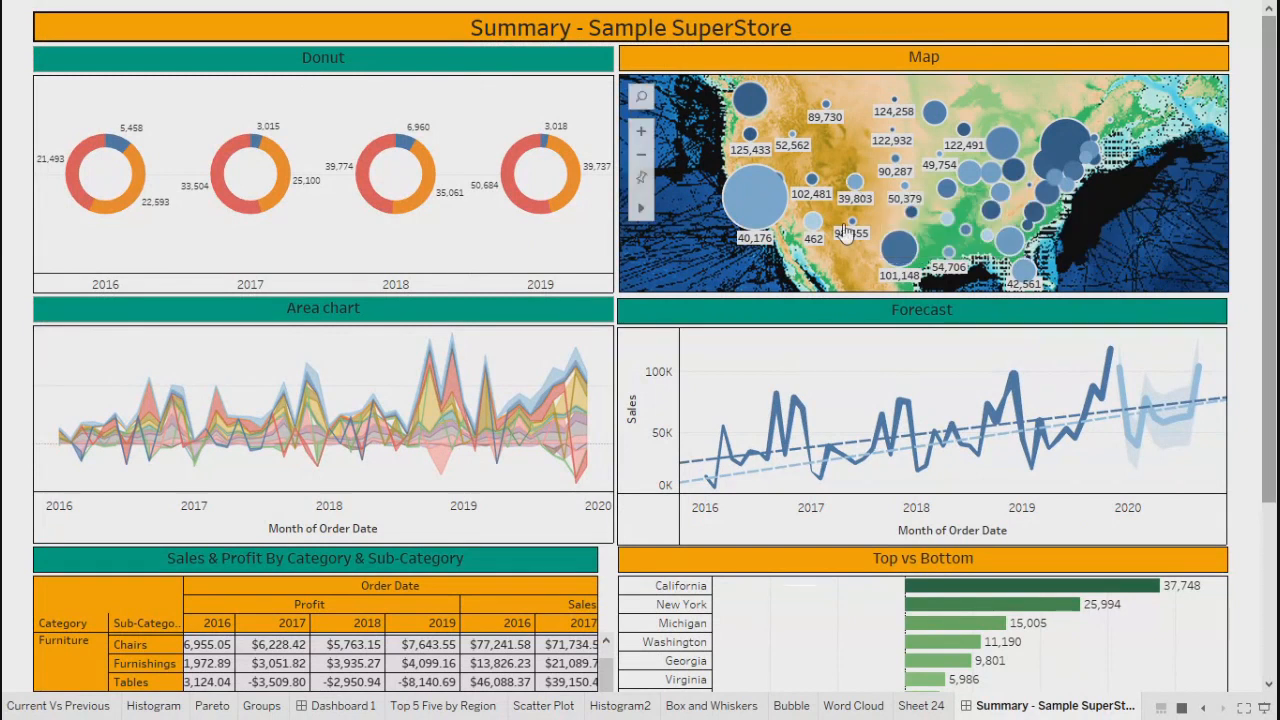
mouse_move(845, 232)
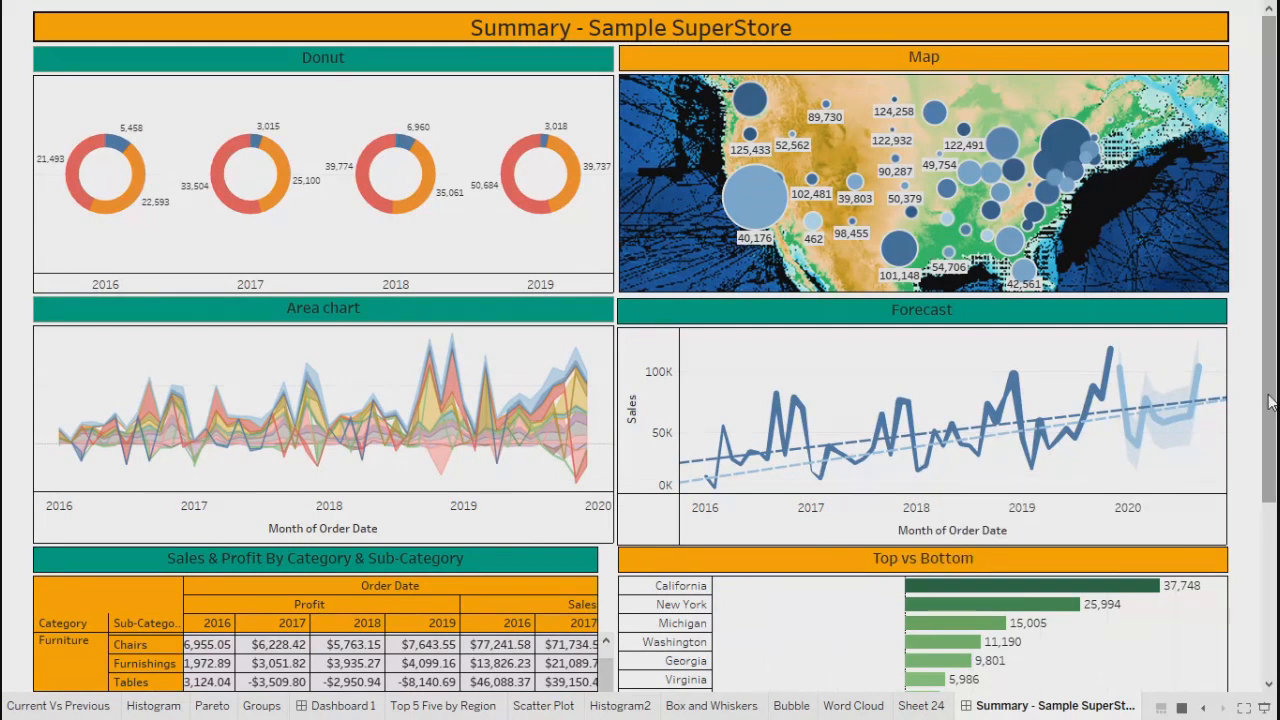
left_click_drag(1269, 401, 1269, 580)
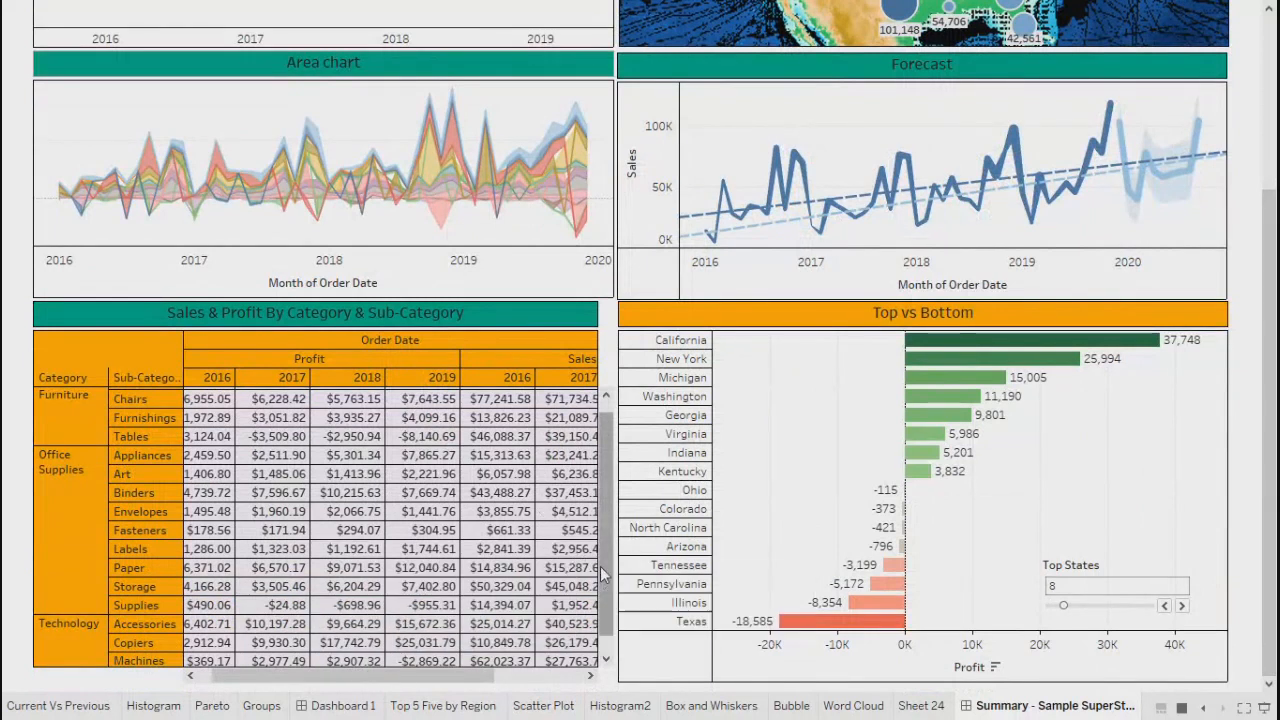
scroll(608, 580, "up", 1)
scroll(615, 597, "down", 2)
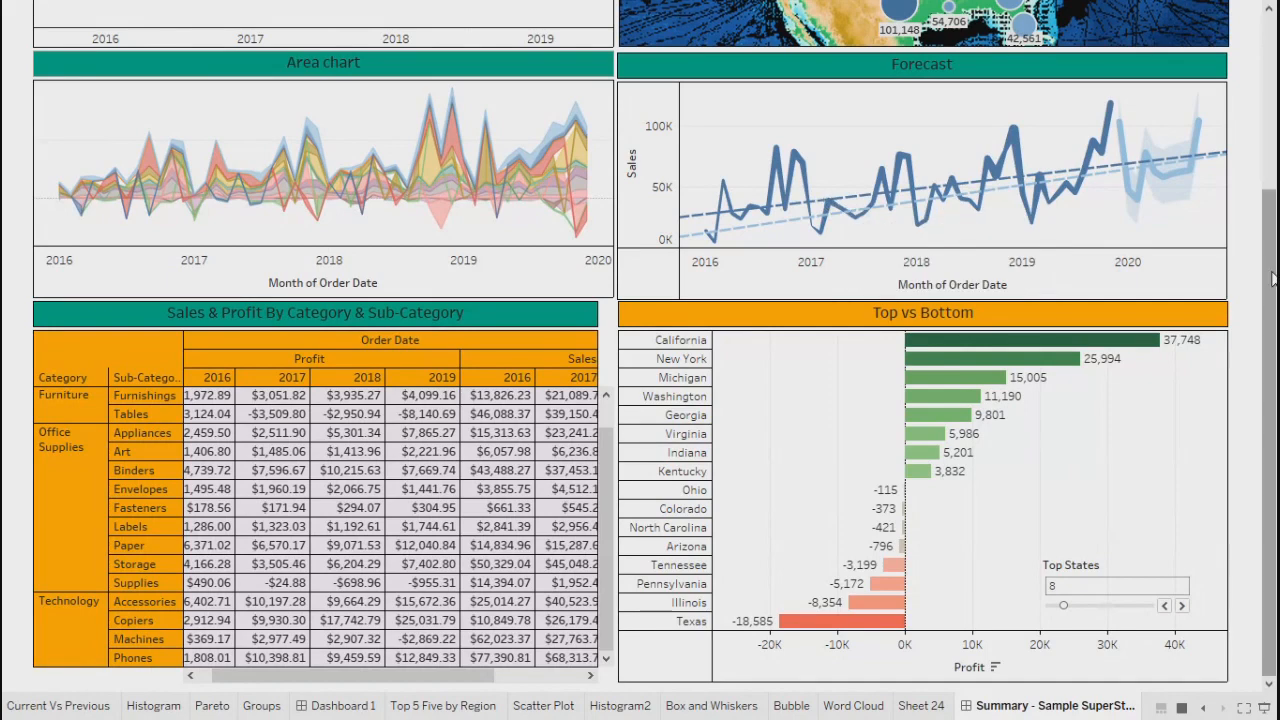
key("Escape")
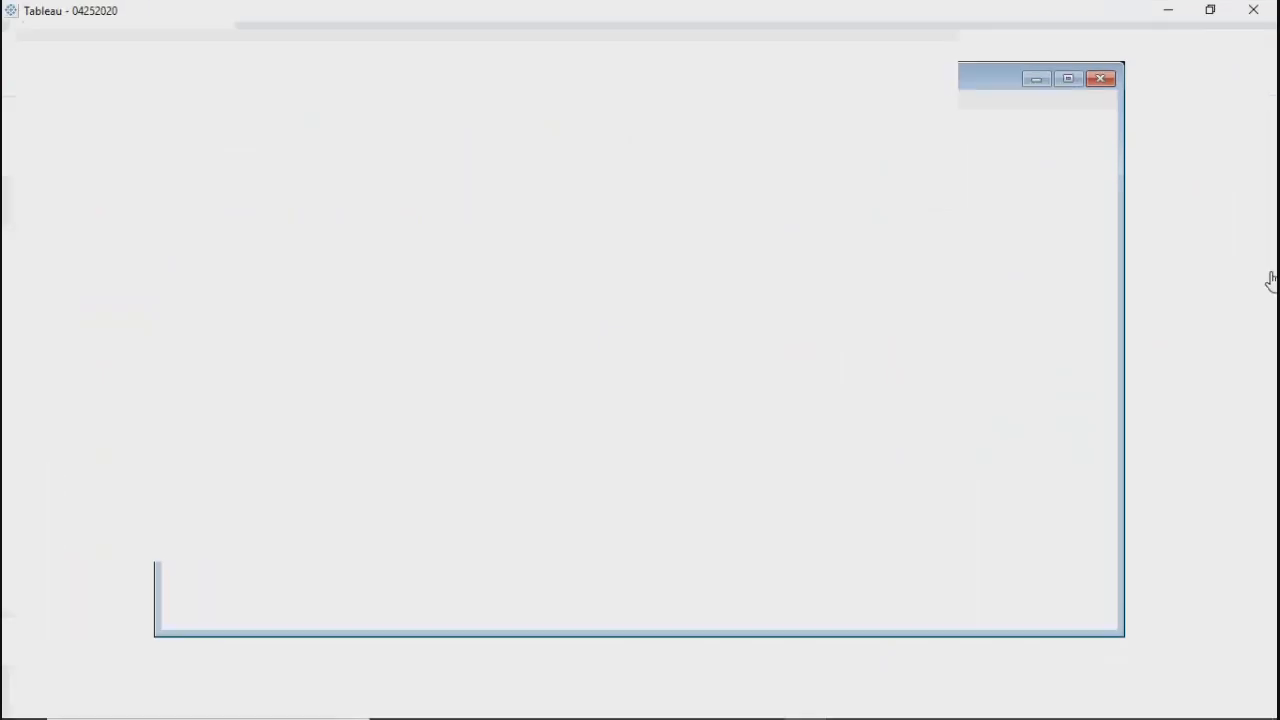
Use the Donut chart as a filter for the other charts on the Summary dashboard
scroll(1268, 550, "up", 3)
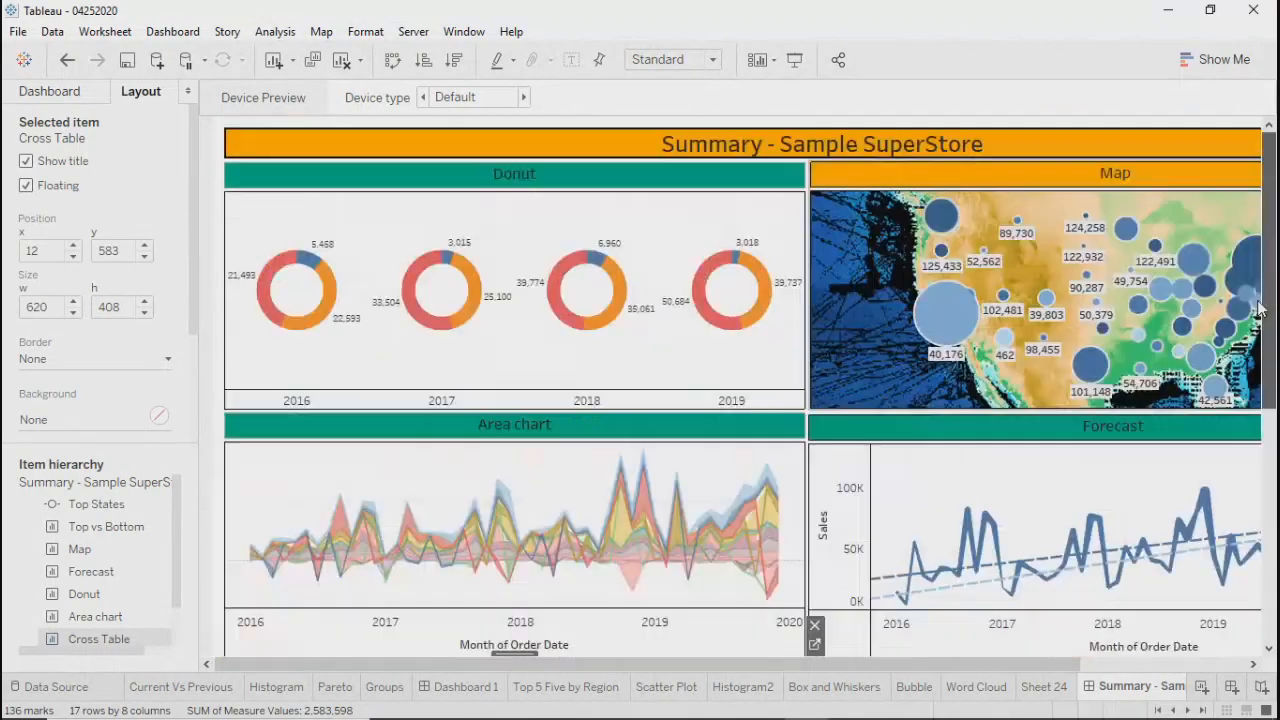
left_click(683, 184)
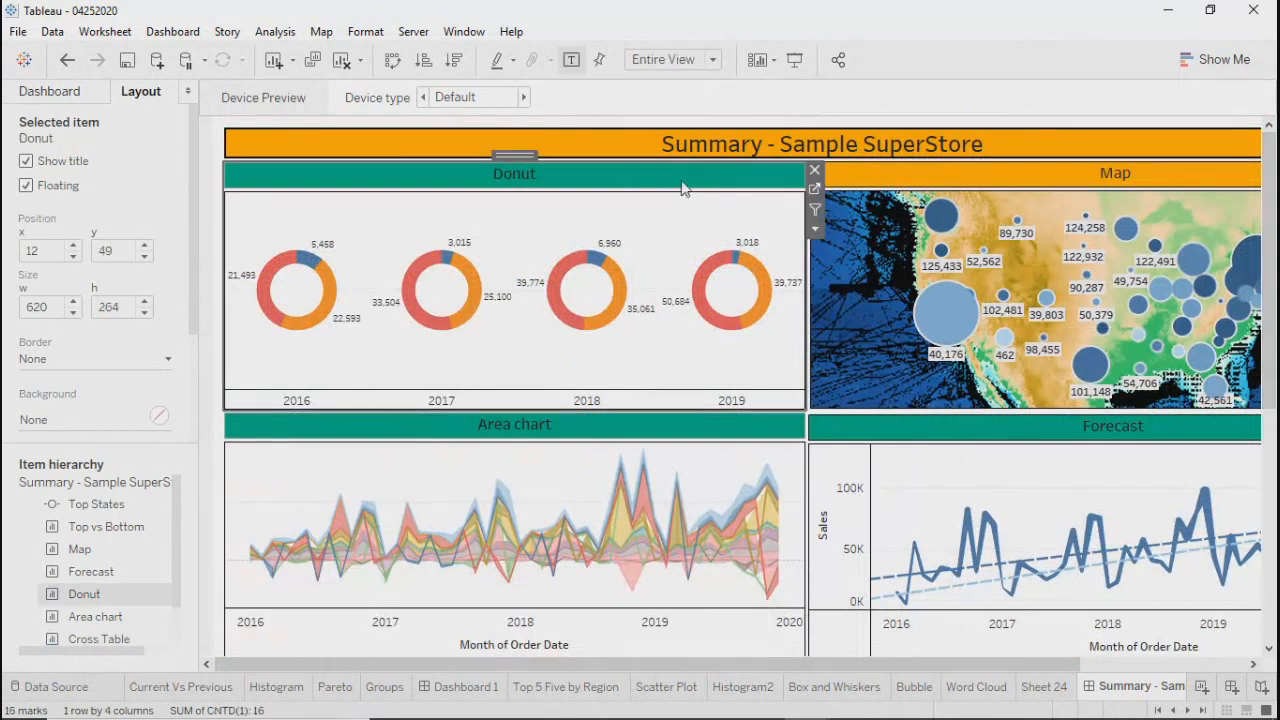
left_click(671, 429)
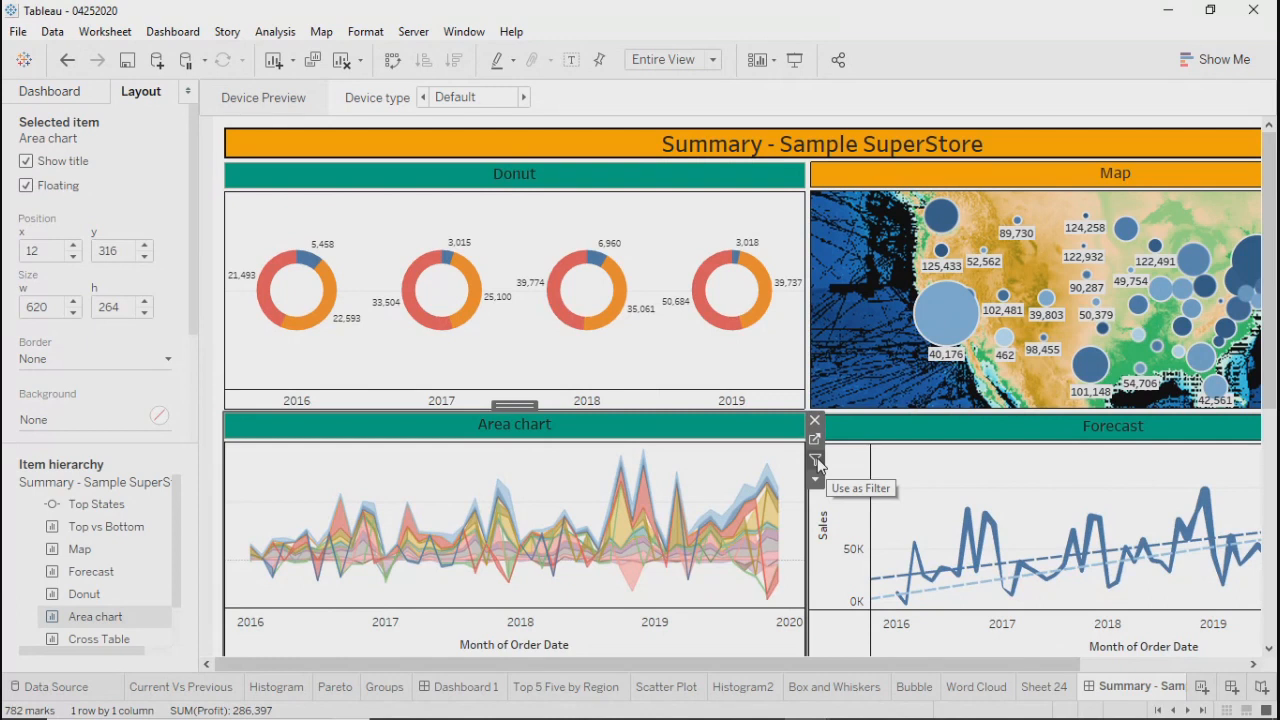
left_click(692, 170)
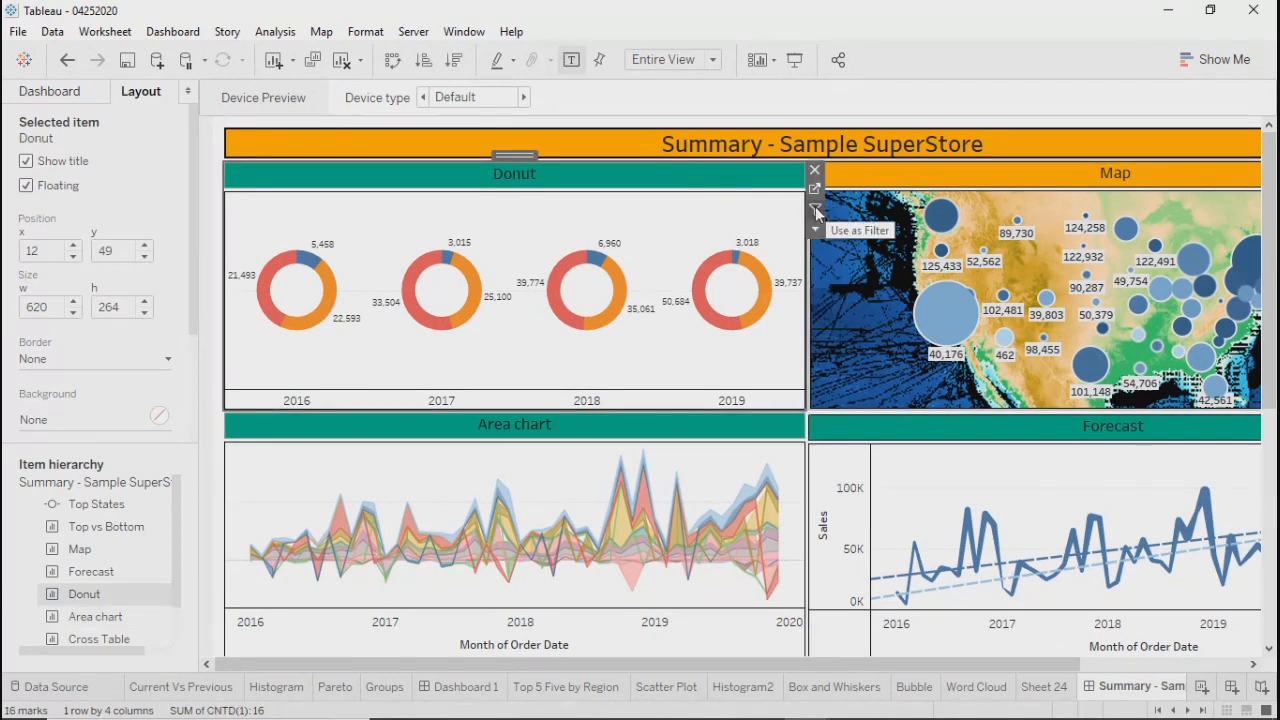
left_click(815, 206)
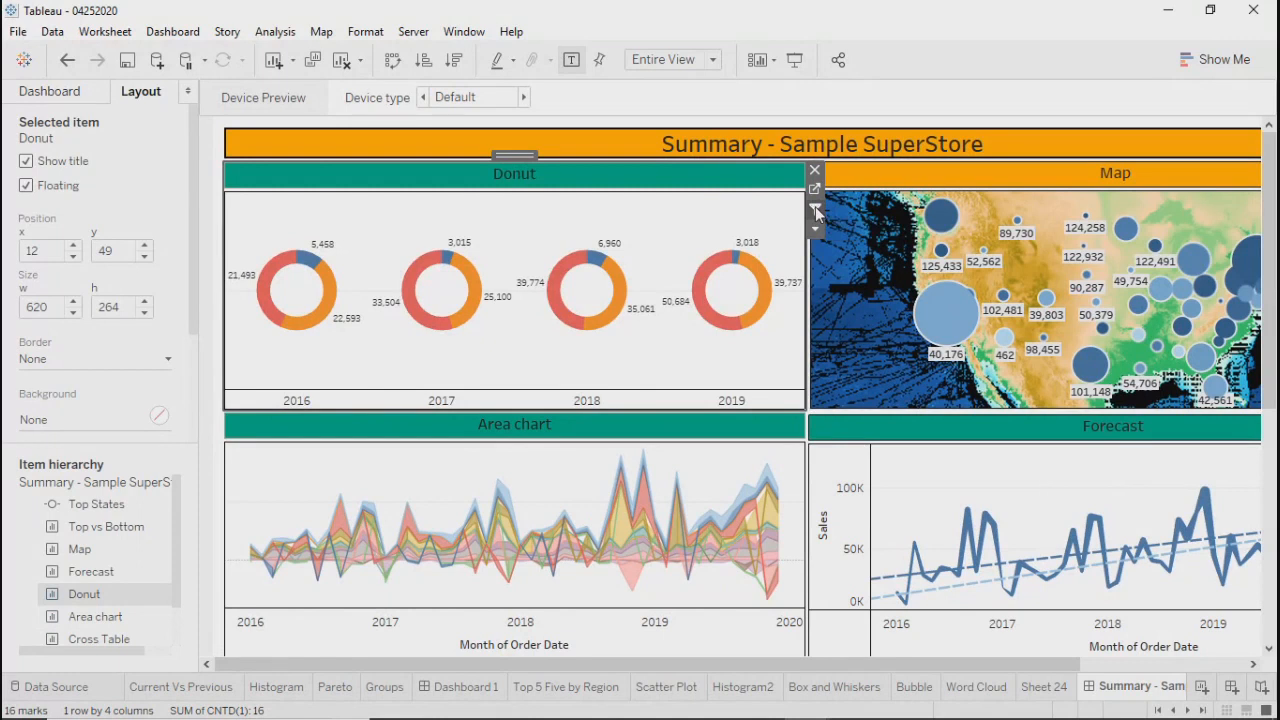
Test the Donut filter in presentation mode by selecting the 2017 Office Supplies slice and checking the other charts
left_click(797, 66)
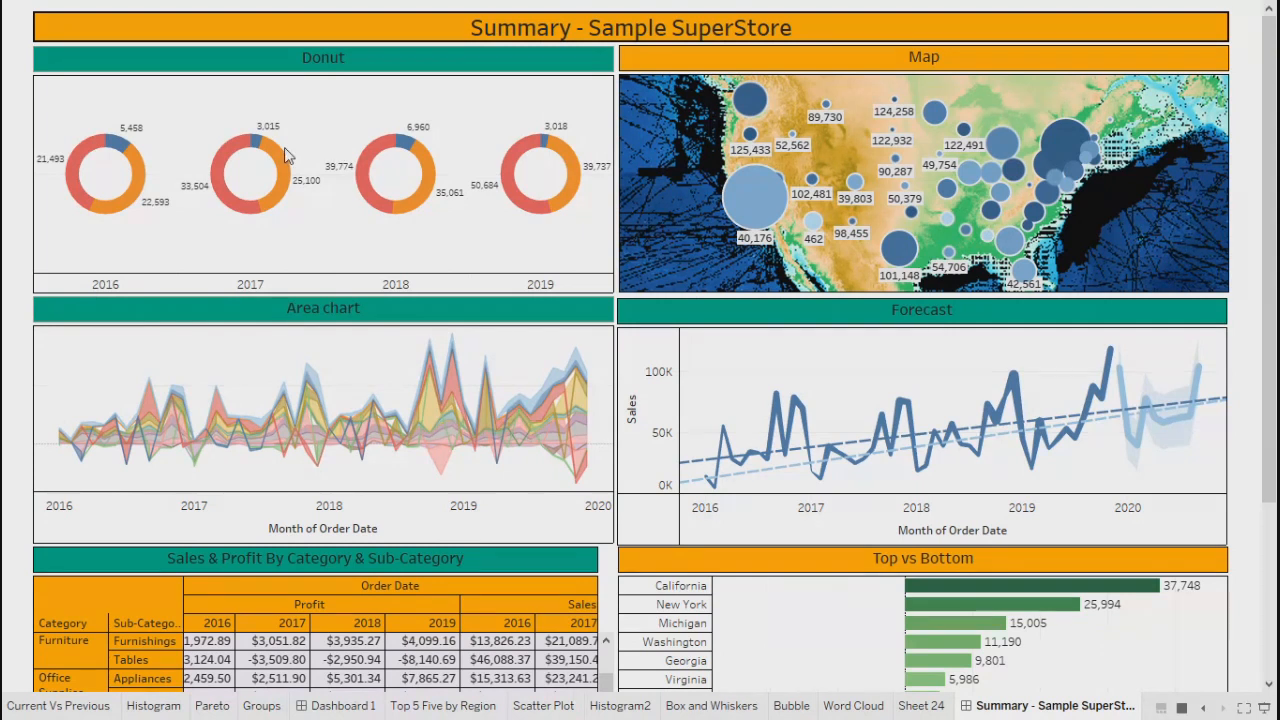
mouse_move(283, 170)
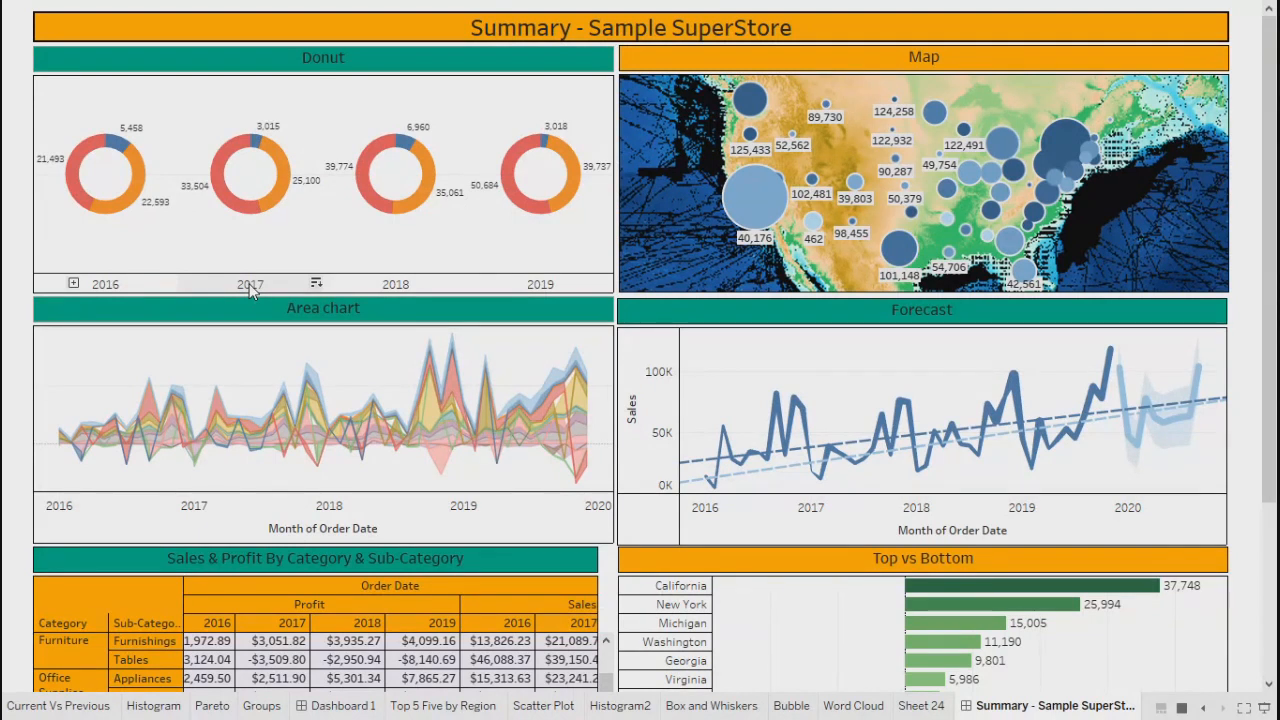
left_click(288, 180)
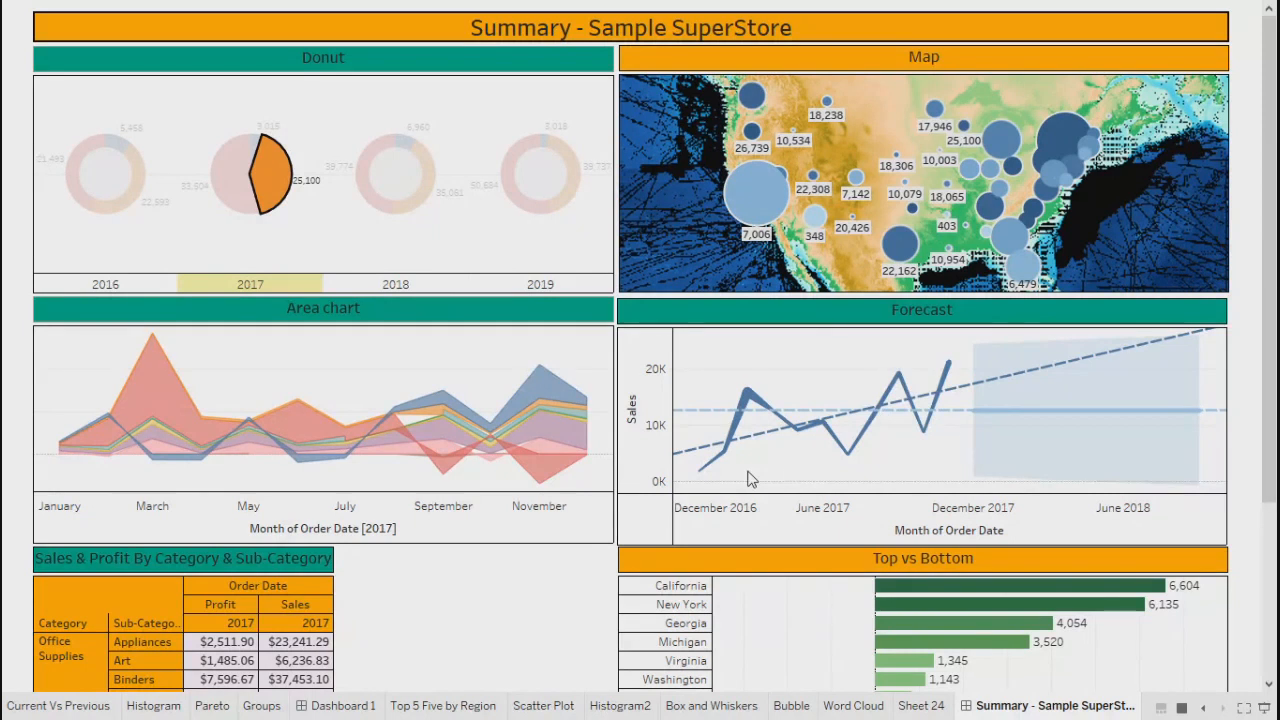
mouse_move(704, 480)
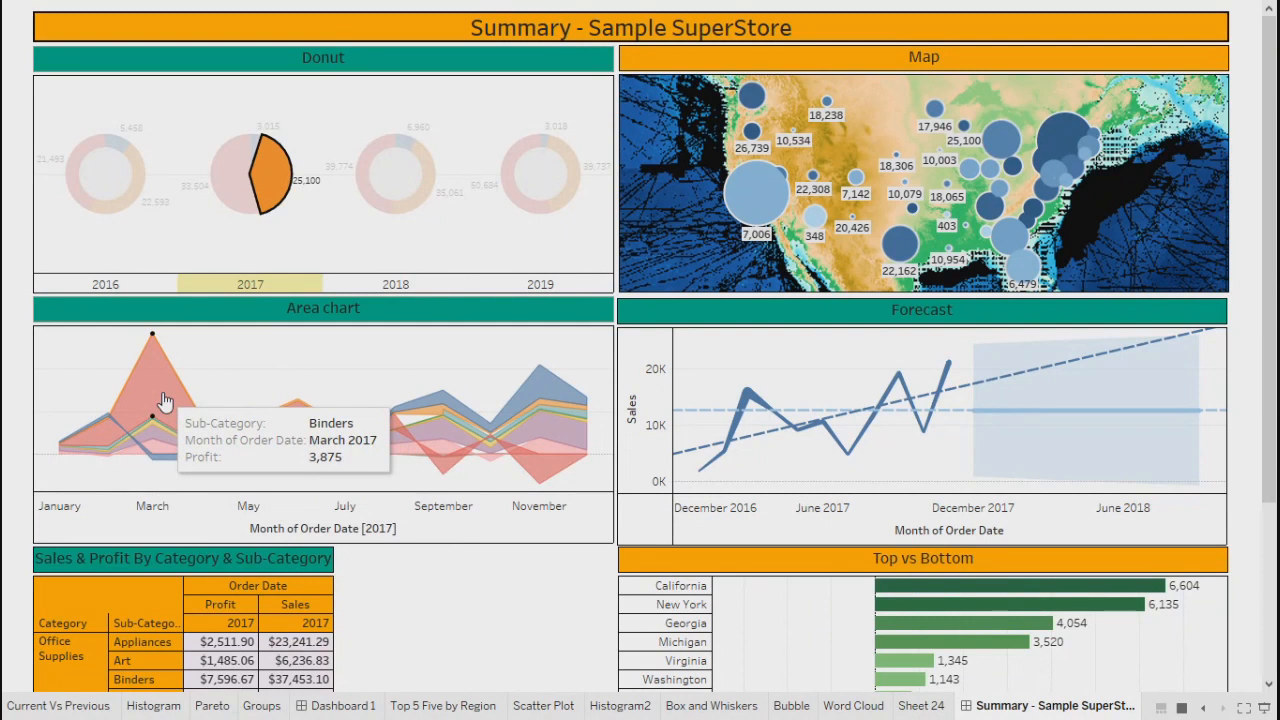
mouse_move(268, 180)
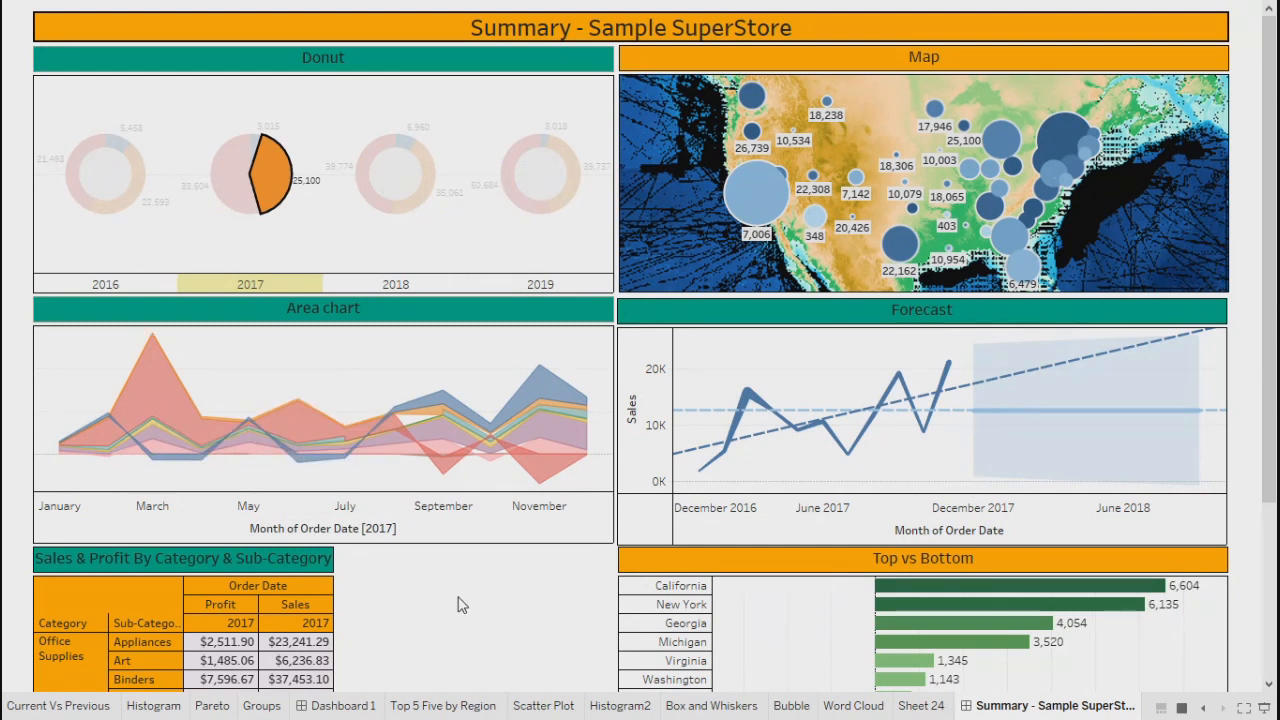
Expand the order date in the Sales & Profit cross table from years to quarters
scroll(460, 605, "down", 5)
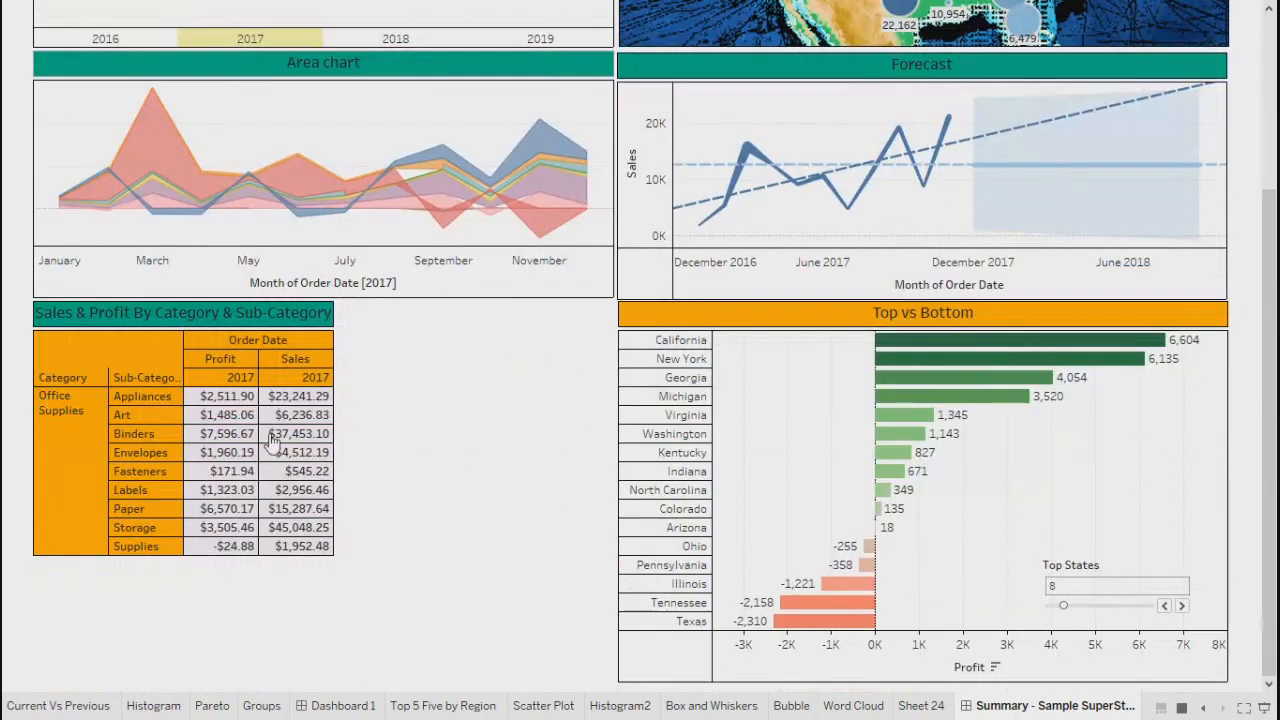
mouse_move(224, 400)
left_click(185, 377)
left_click_drag(287, 584, 224, 600)
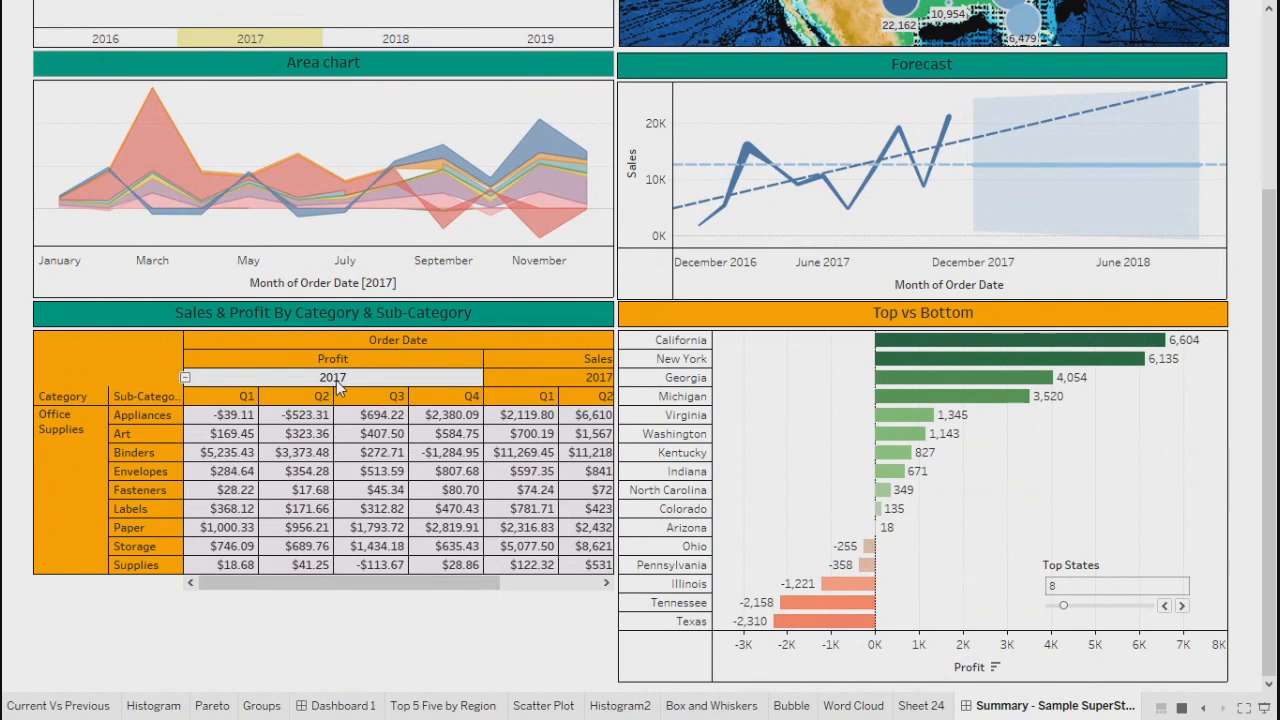
mouse_move(324, 586)
left_mouse_down()
mouse_move(463, 574)
mouse_move(309, 591)
left_mouse_up()
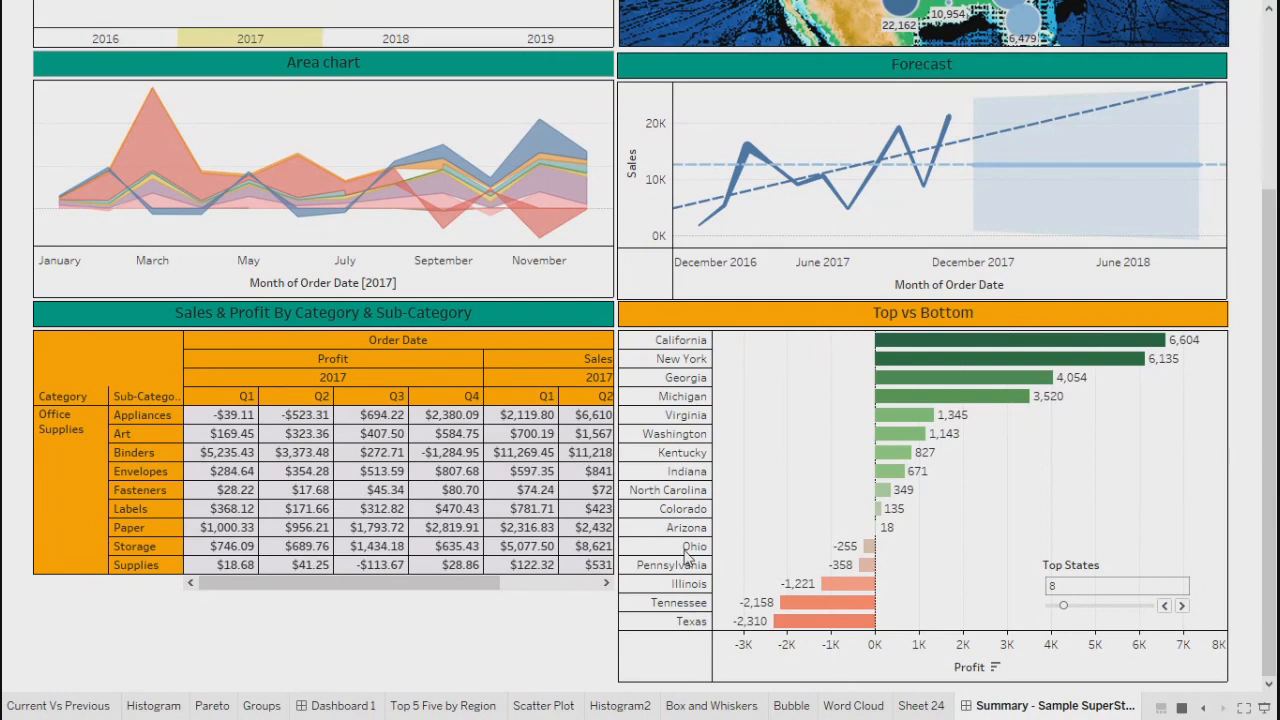
Clear the donut slice selection, check the unfiltered charts, and leave presentation mode
scroll(529, 630, "up", 5)
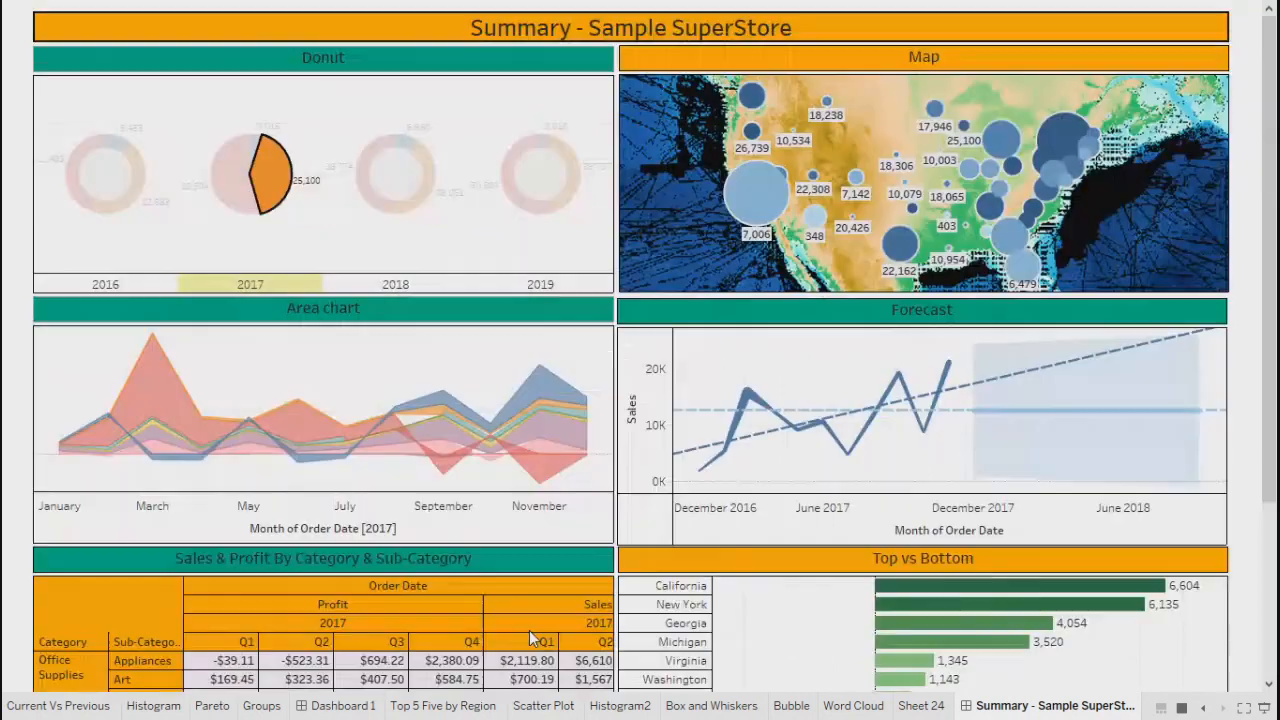
left_click(282, 189)
scroll(313, 244, "down", 5)
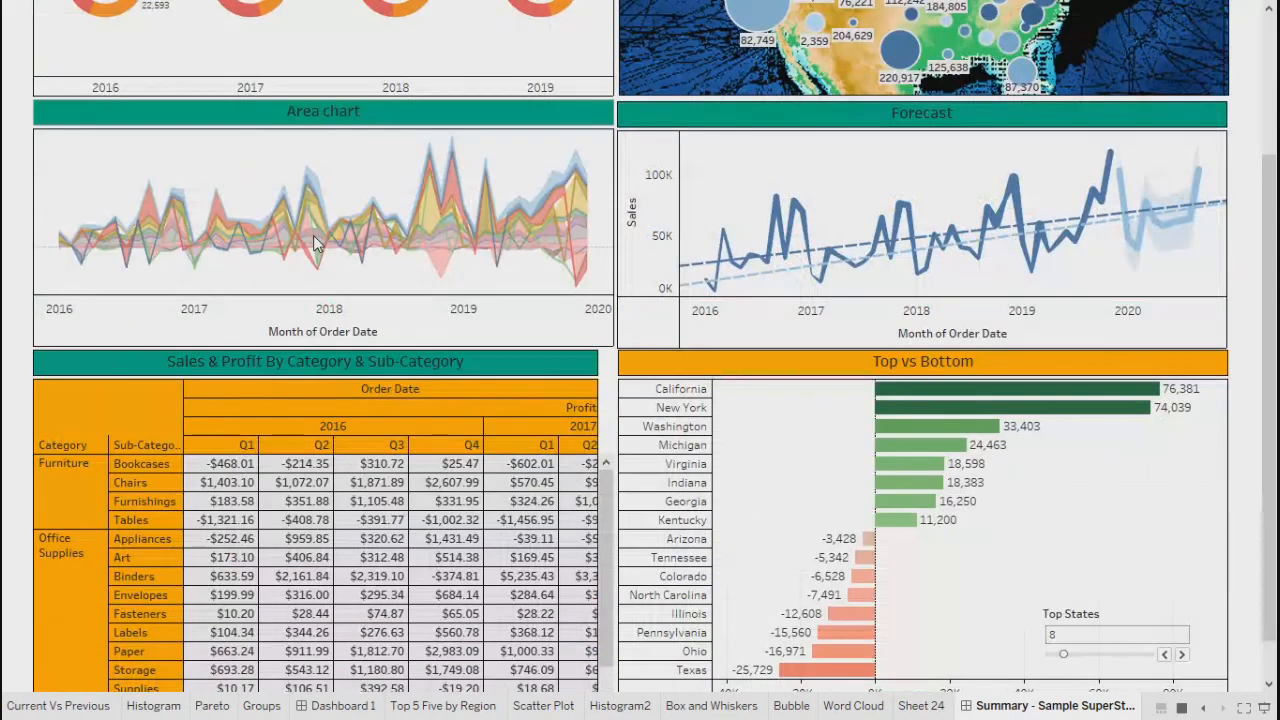
scroll(315, 245, "up", 5)
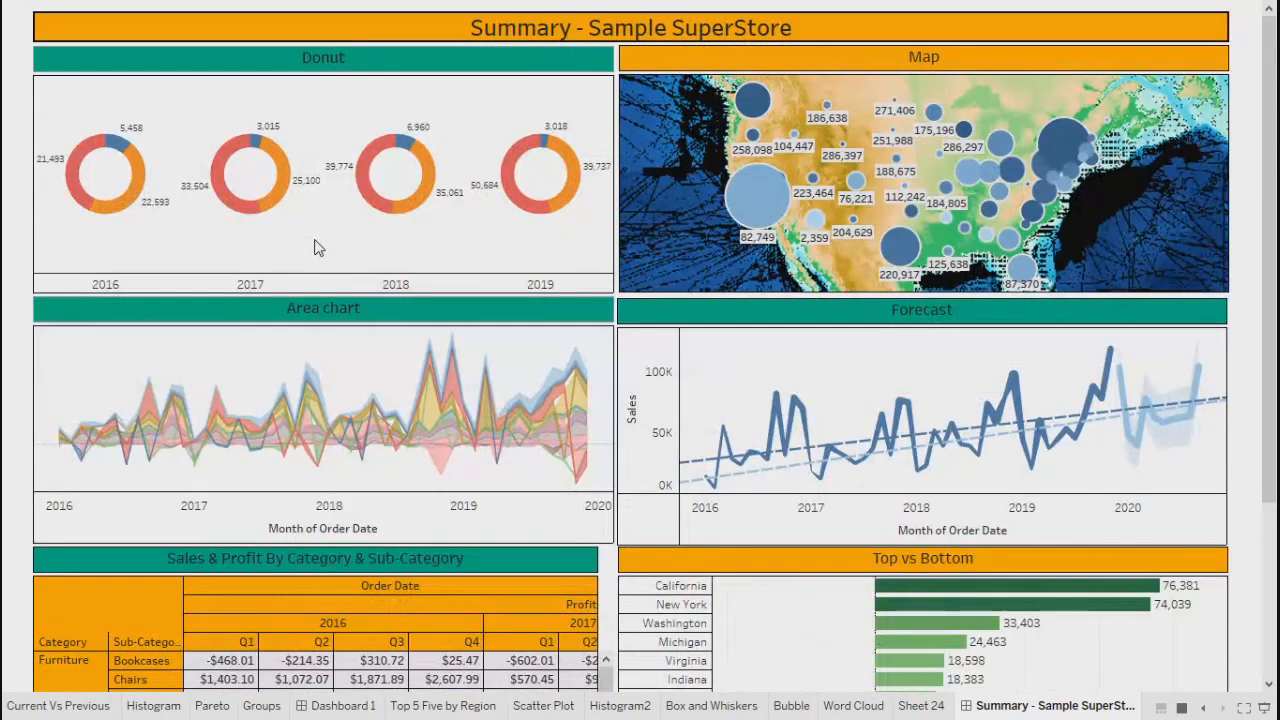
key("Escape")
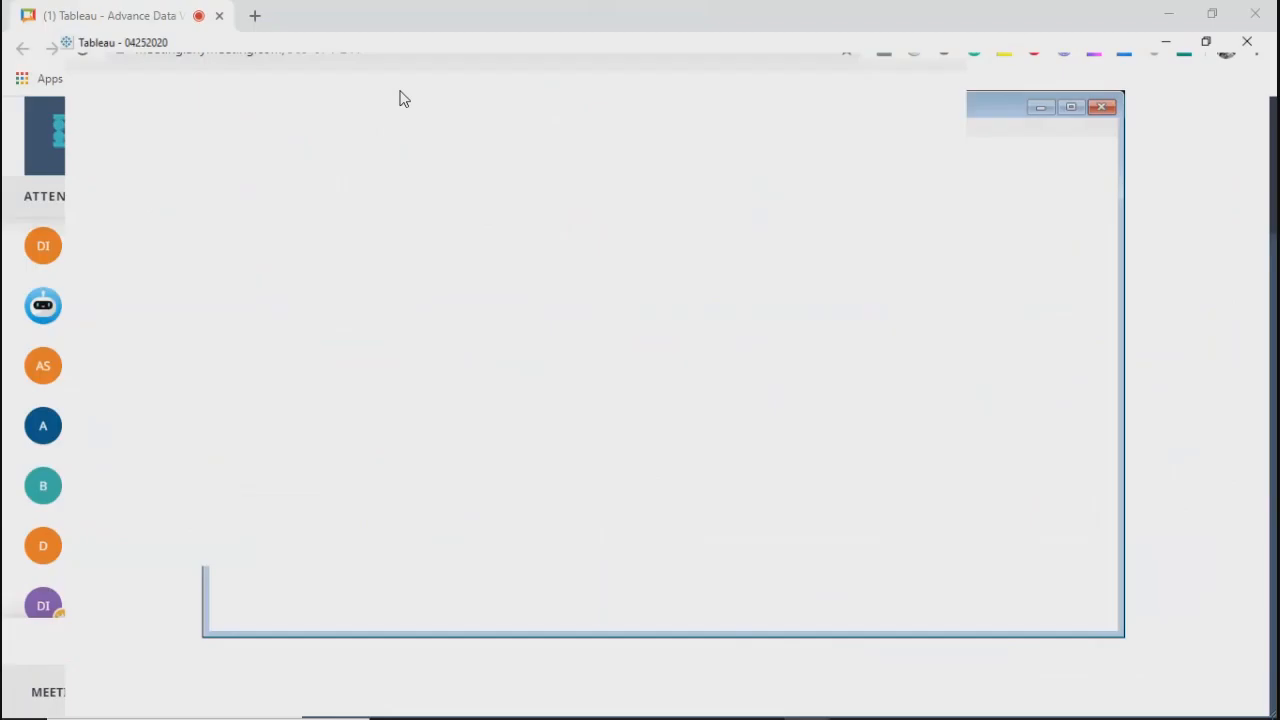
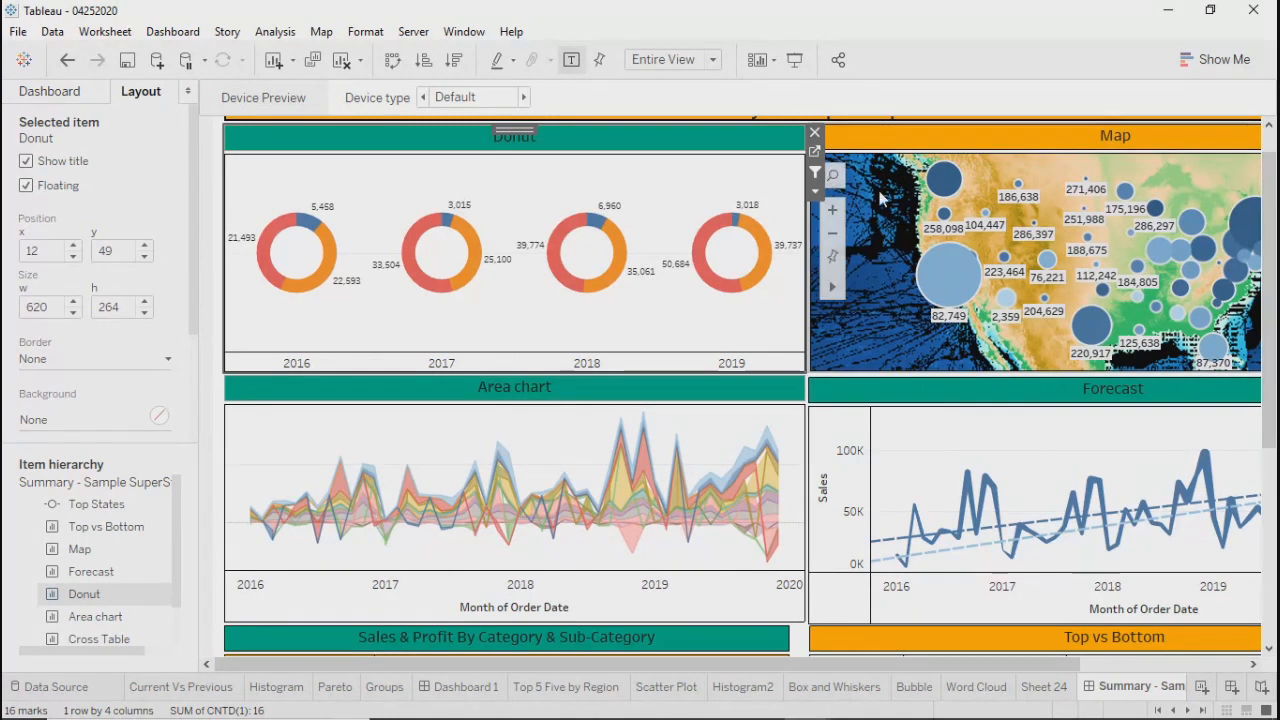
Check which filters can be shown for the Donut chart on the dashboard
left_click(815, 192)
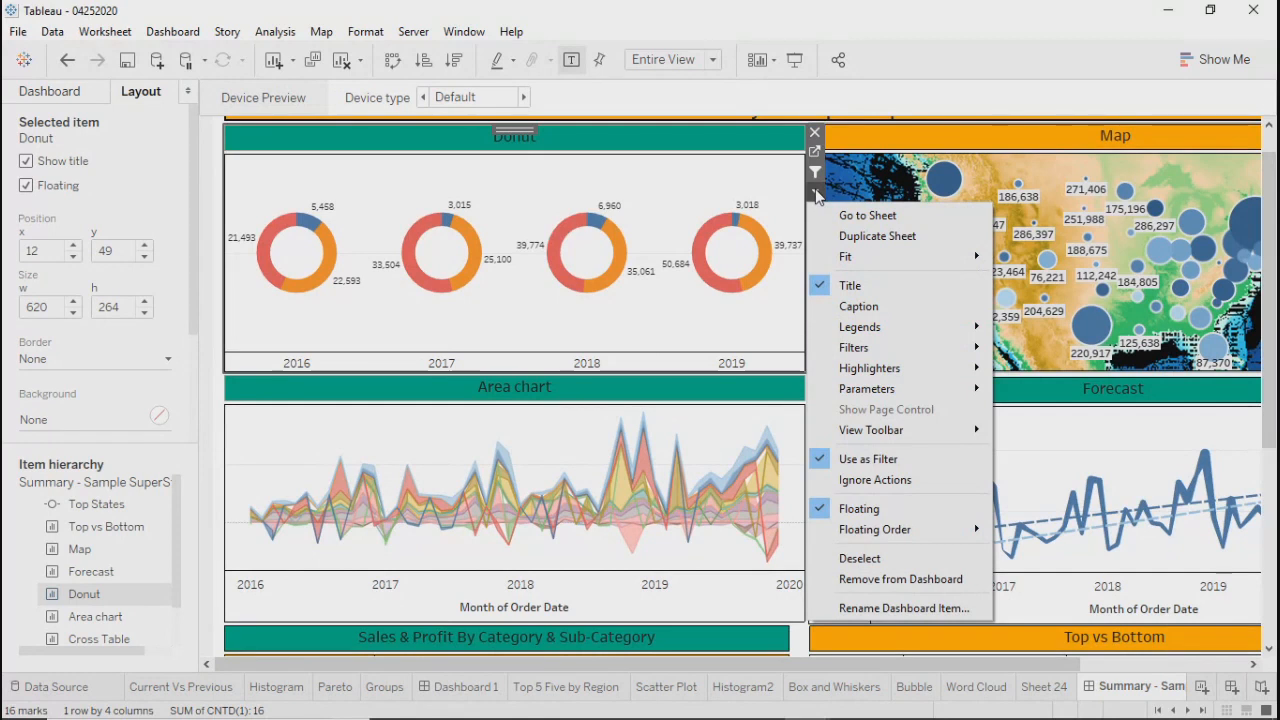
mouse_move(853, 355)
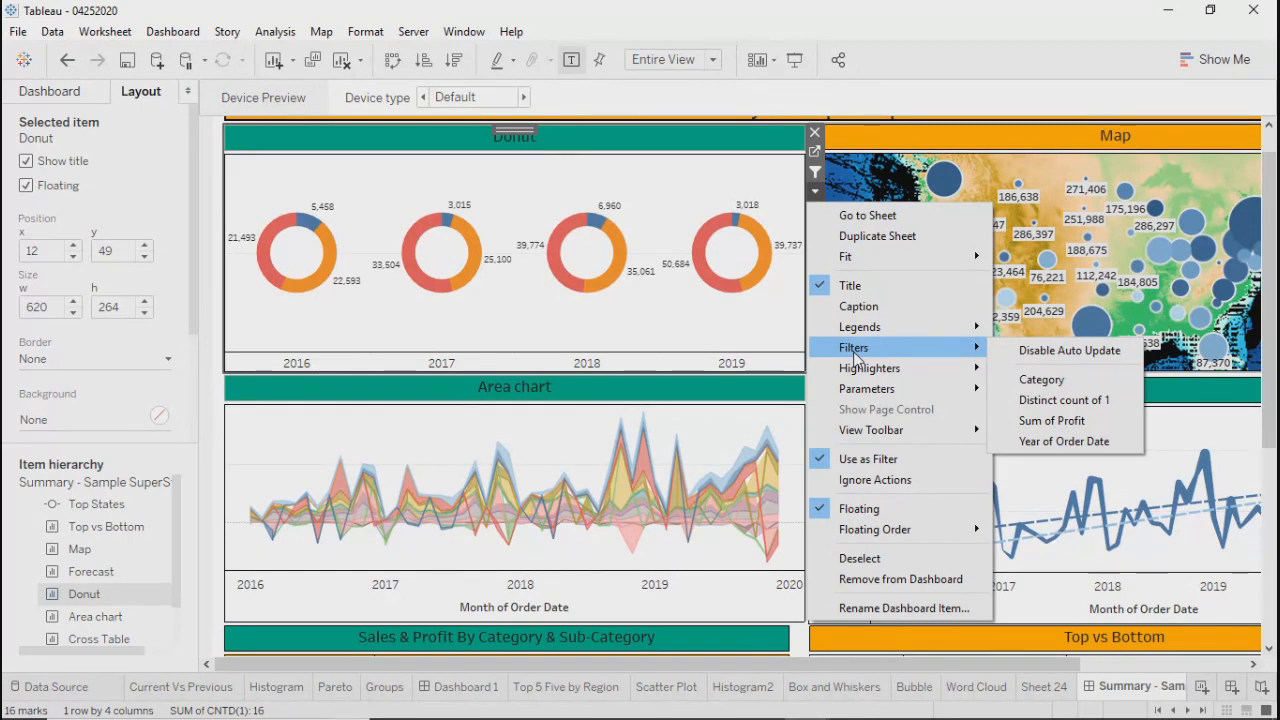
left_click(658, 324)
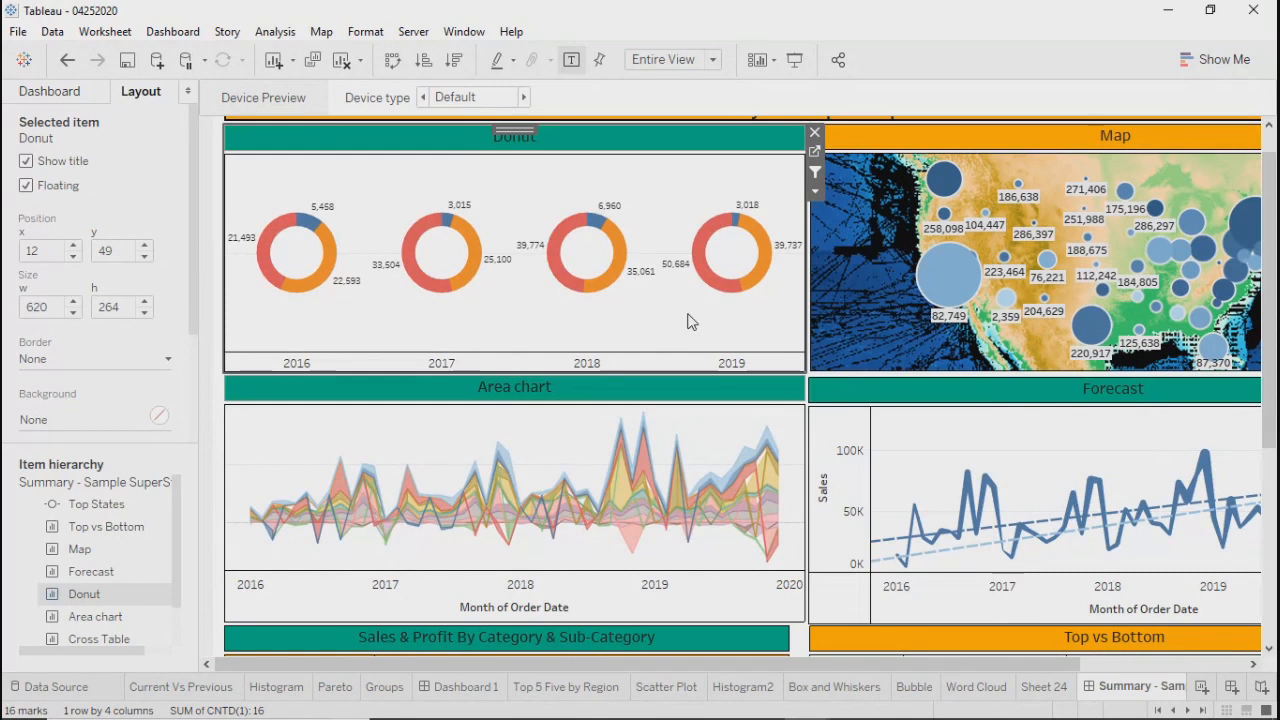
On the Donut sheet, add a Category filter with all three categories included and show its filter control
left_click(814, 153)
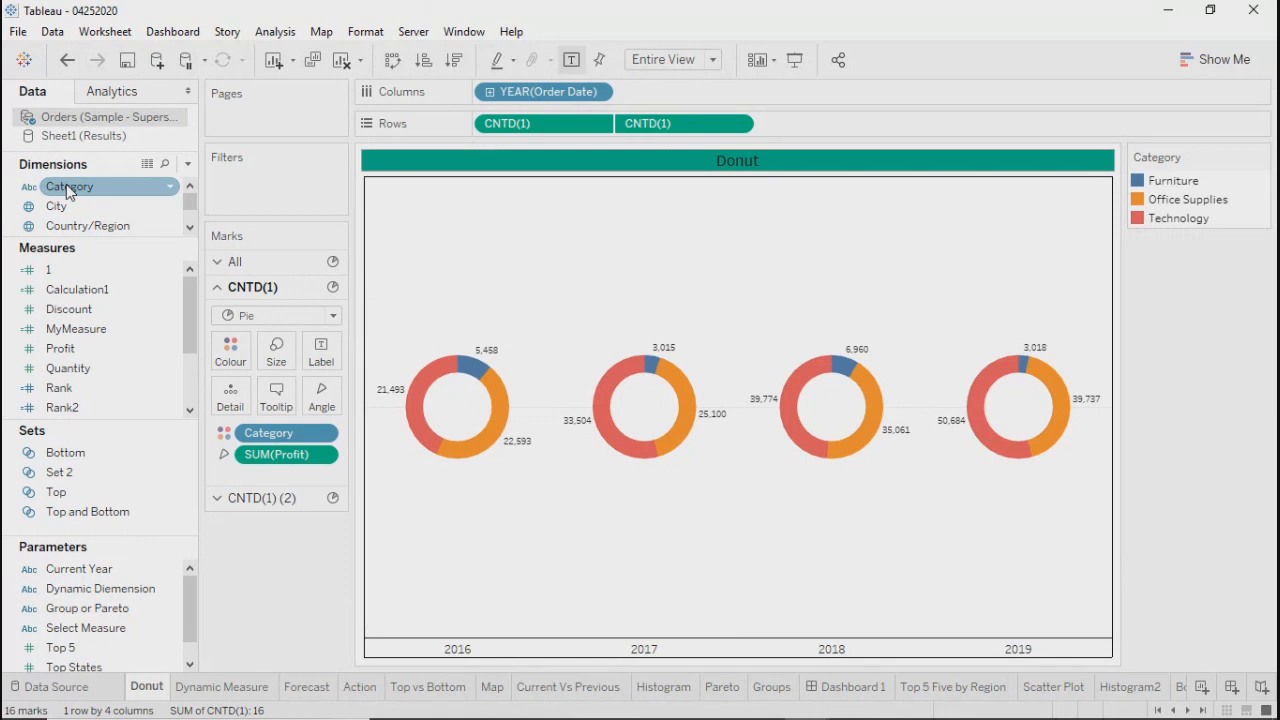
left_click_drag(68, 191, 265, 201)
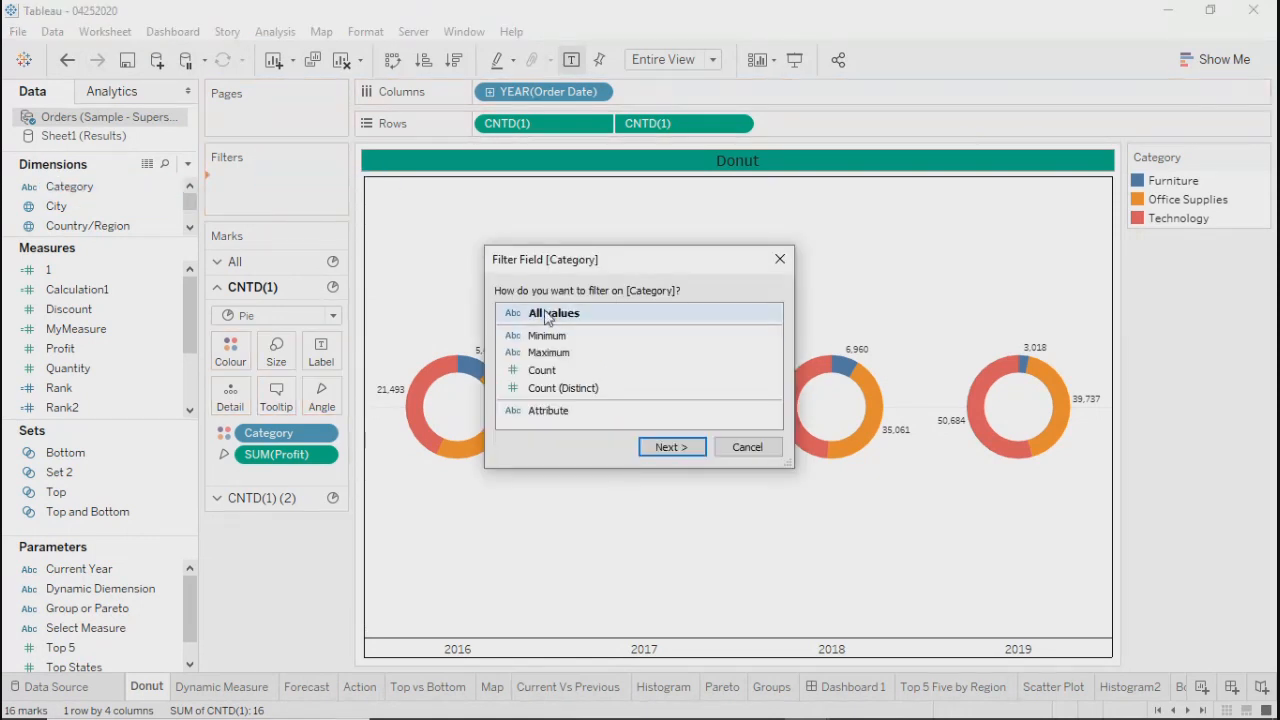
left_click(686, 450)
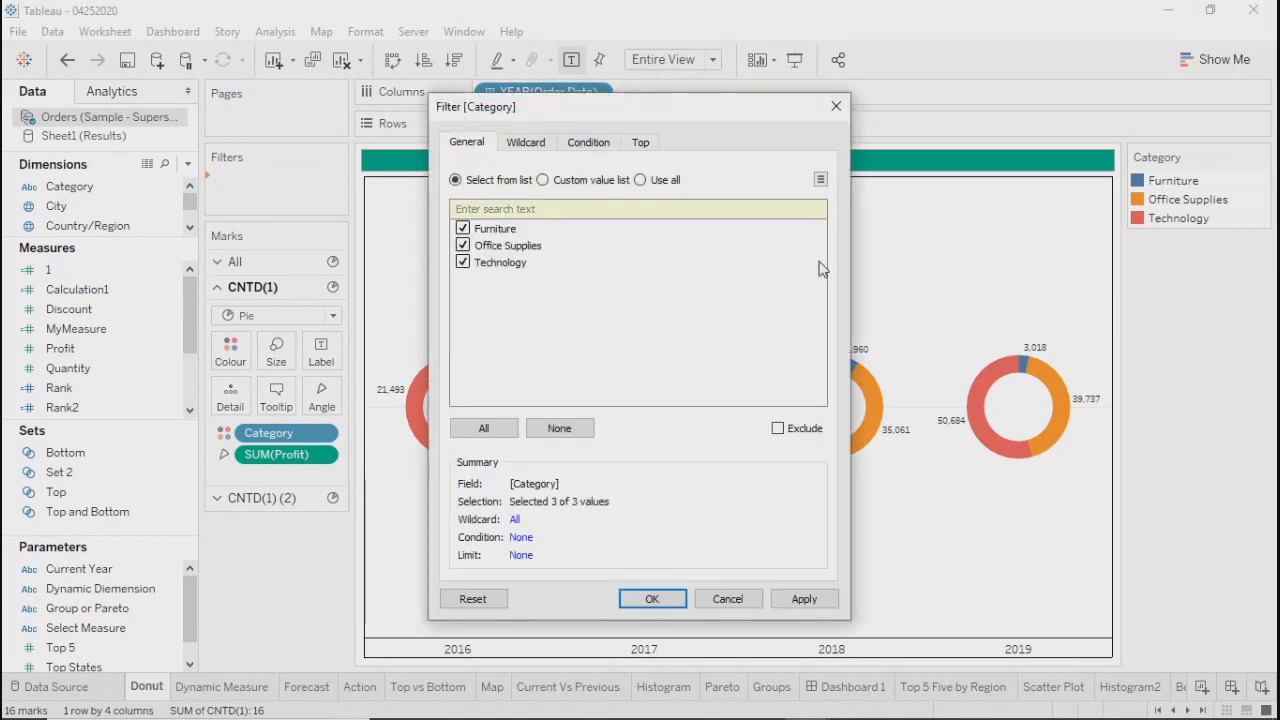
left_click(634, 598)
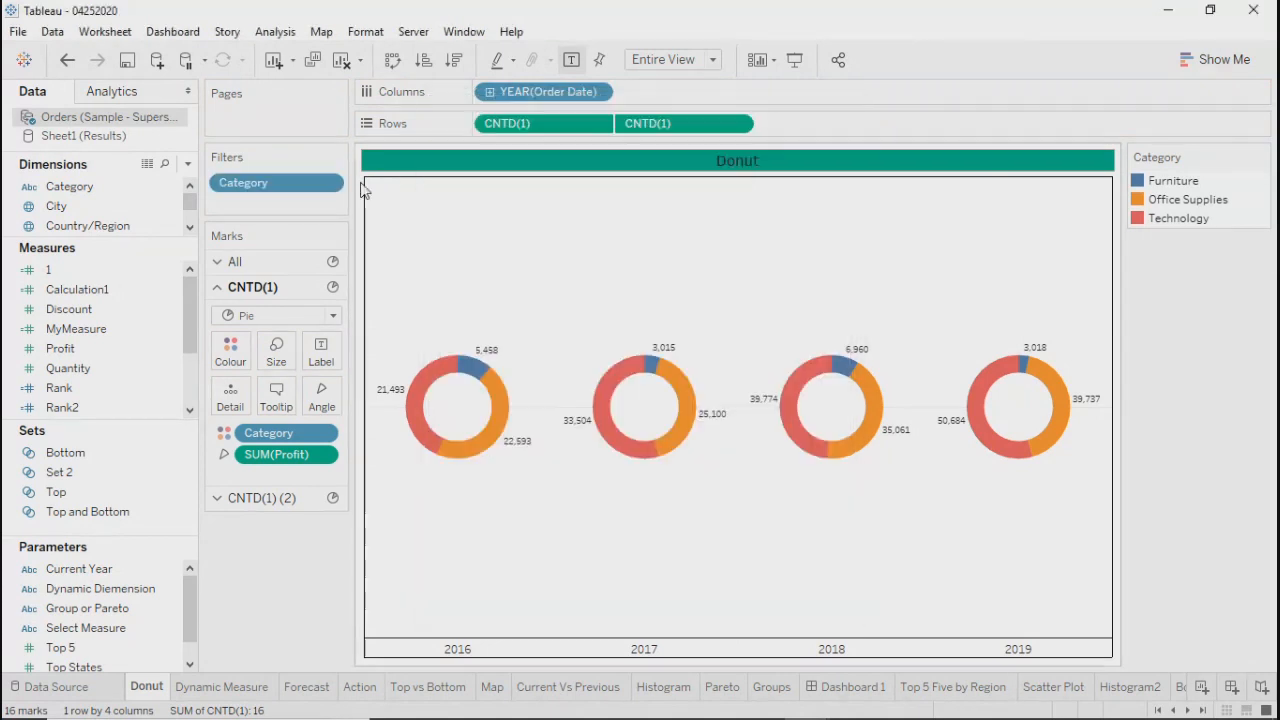
left_click(327, 184)
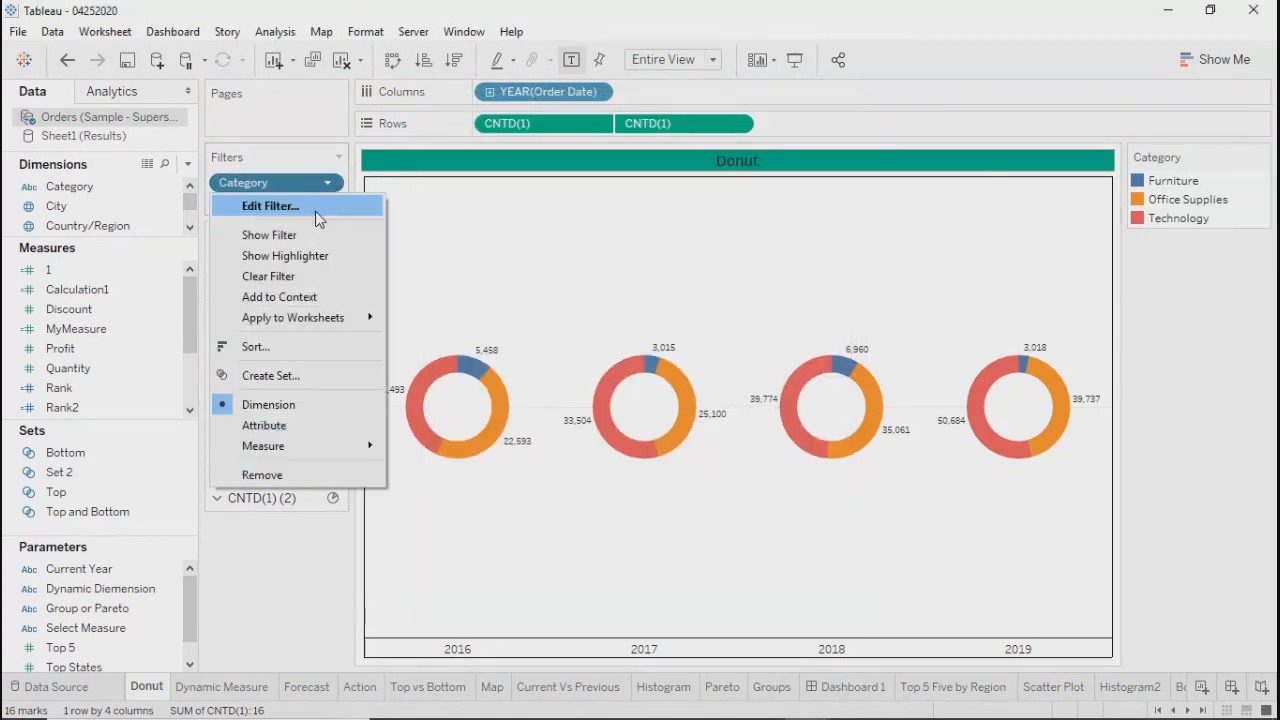
left_click(268, 234)
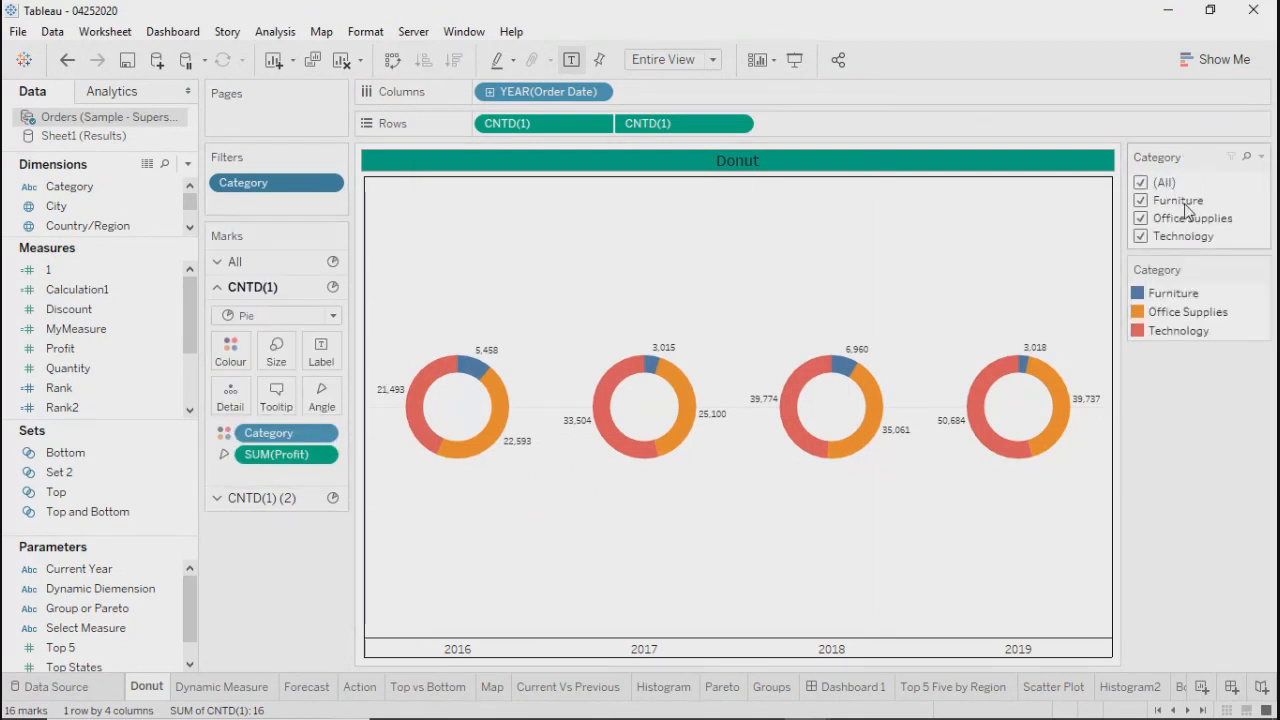
Check the worksheet scope options of the Category filter and remove the filter from the Donut sheet
left_click(1262, 158)
mouse_move(1110, 218)
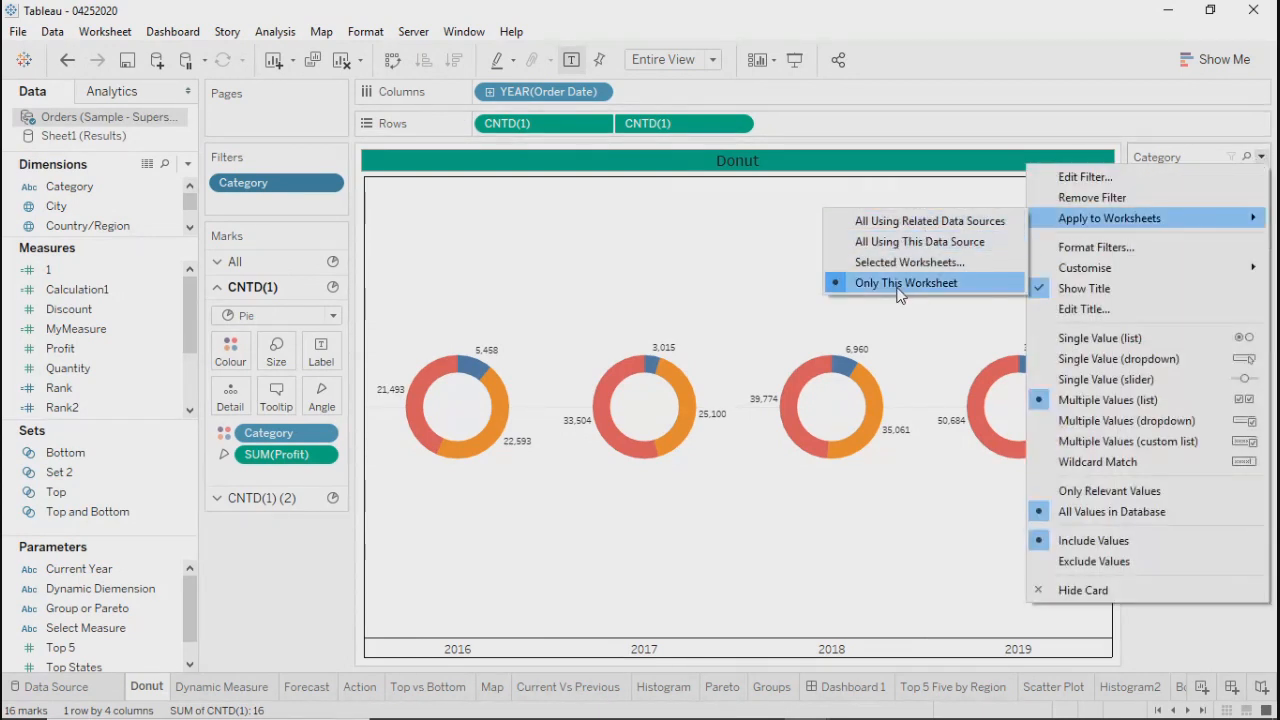
left_click(665, 260)
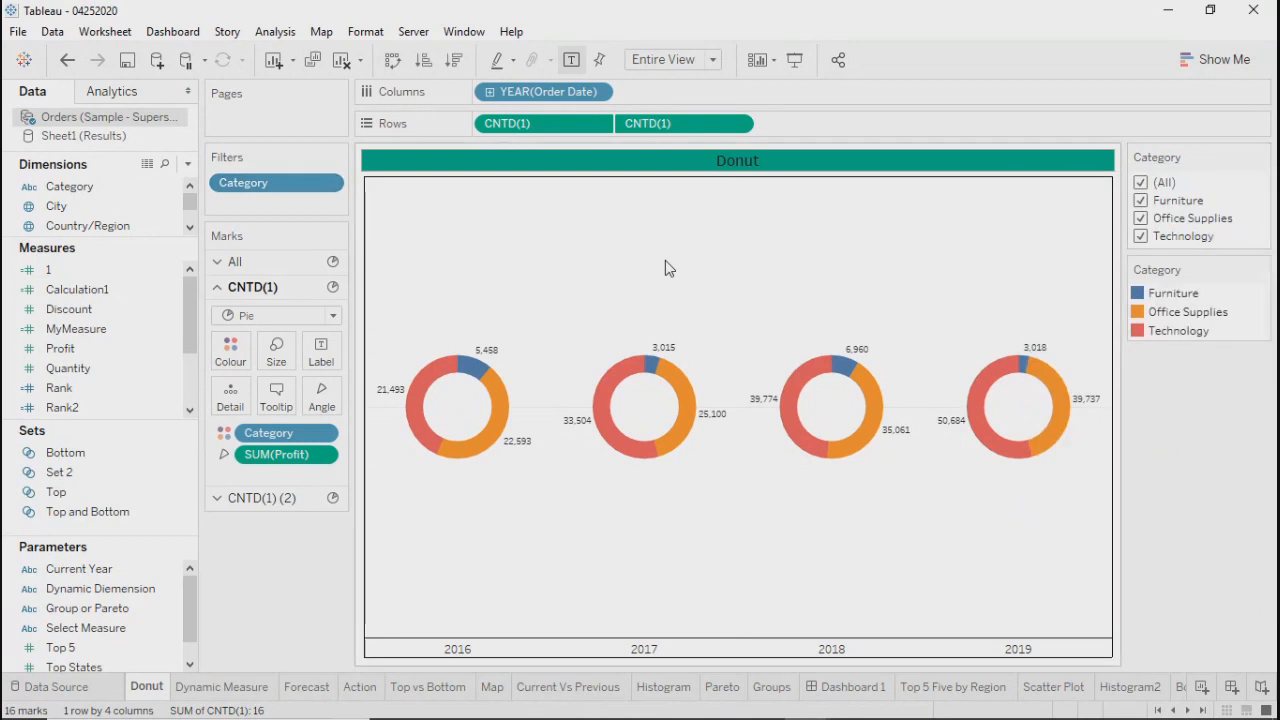
left_click(328, 183)
left_click(272, 476)
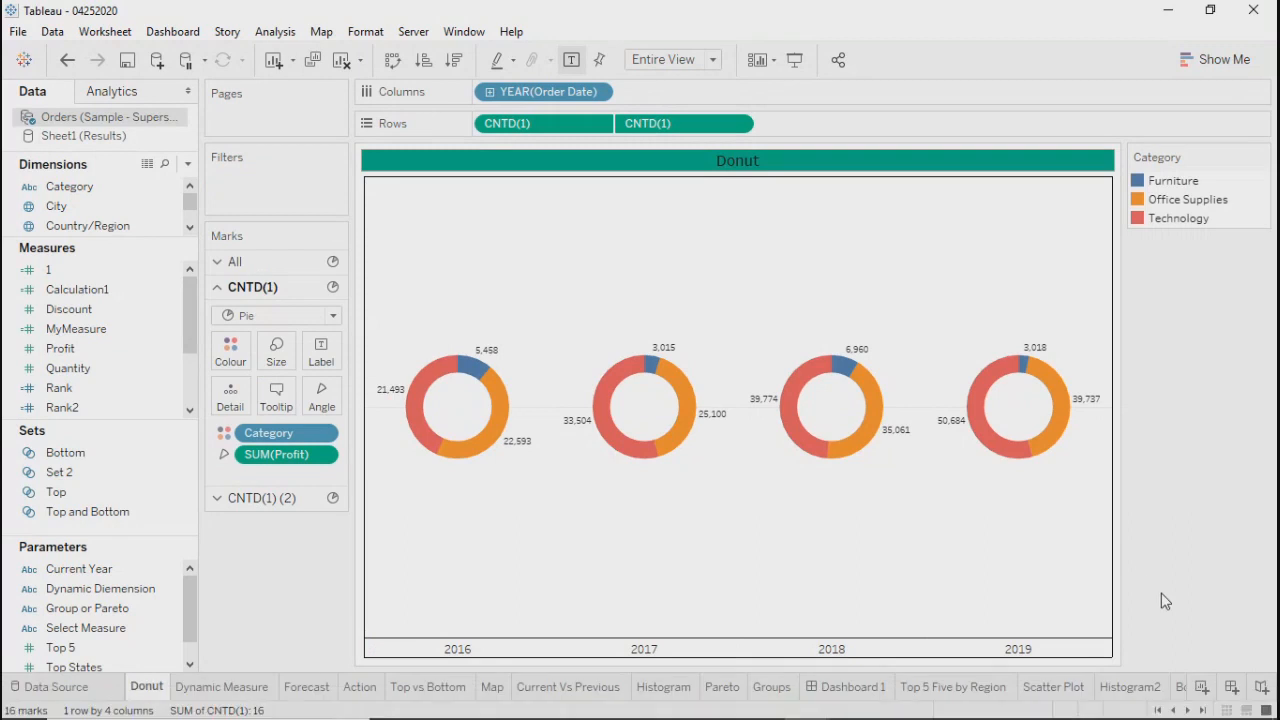
Return to the Summary - Sample SuperStore dashboard and review its list of dashboard actions
left_click(1205, 711)
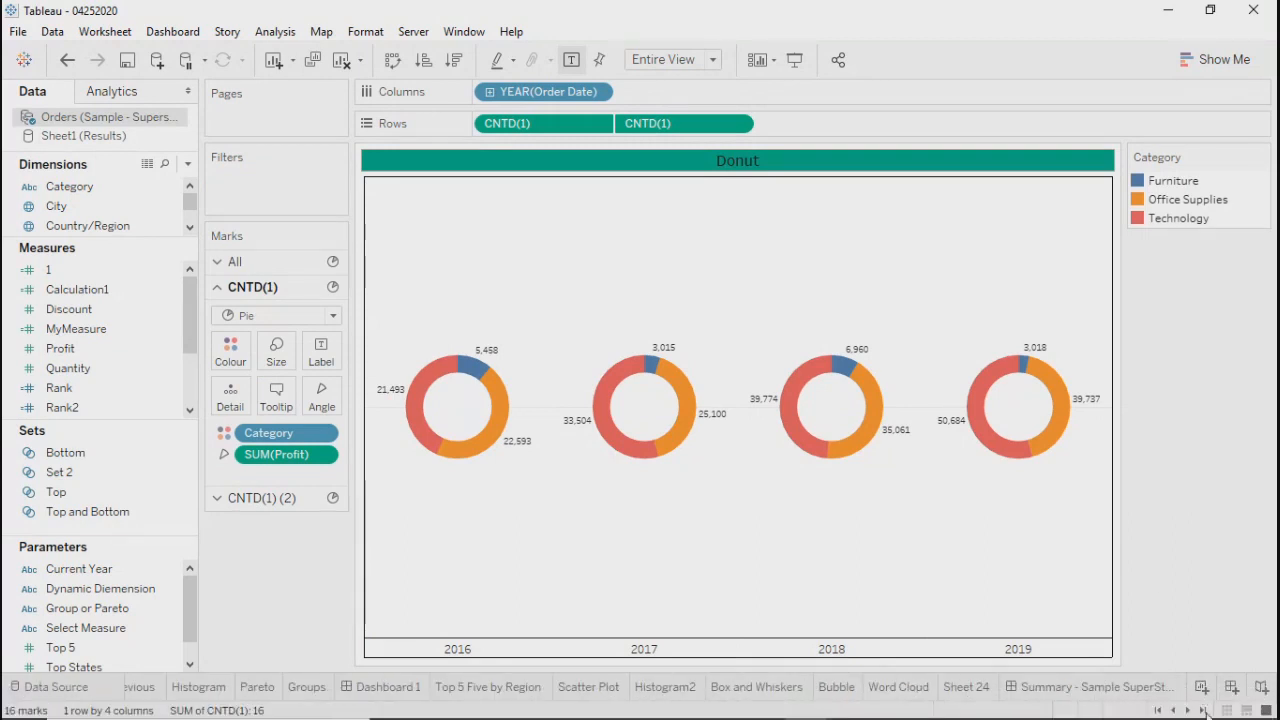
left_click(1131, 690)
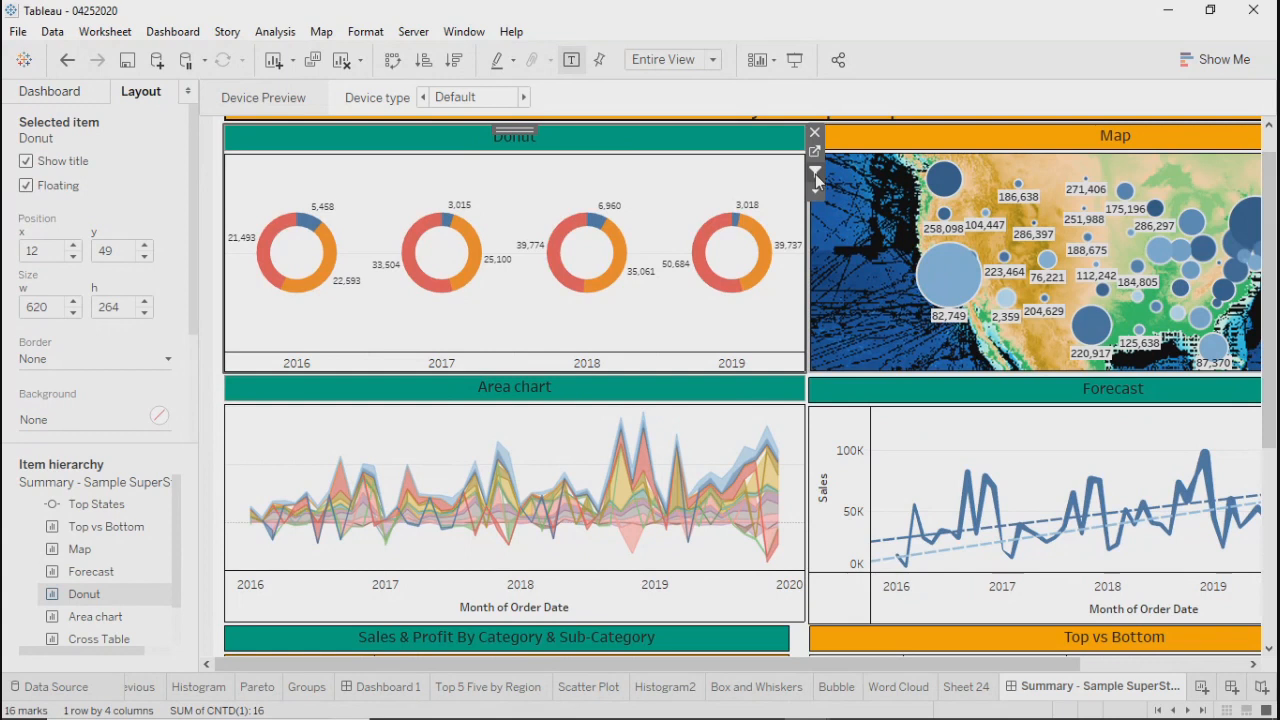
left_click(268, 32)
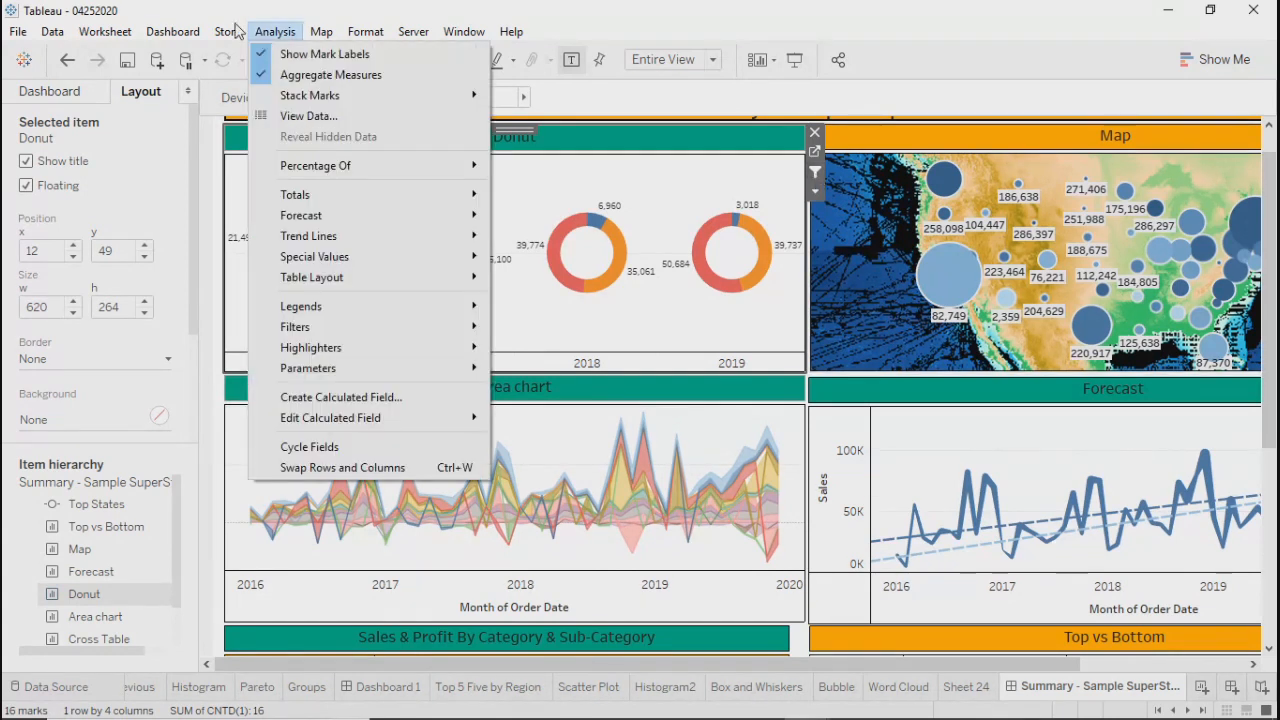
mouse_move(166, 44)
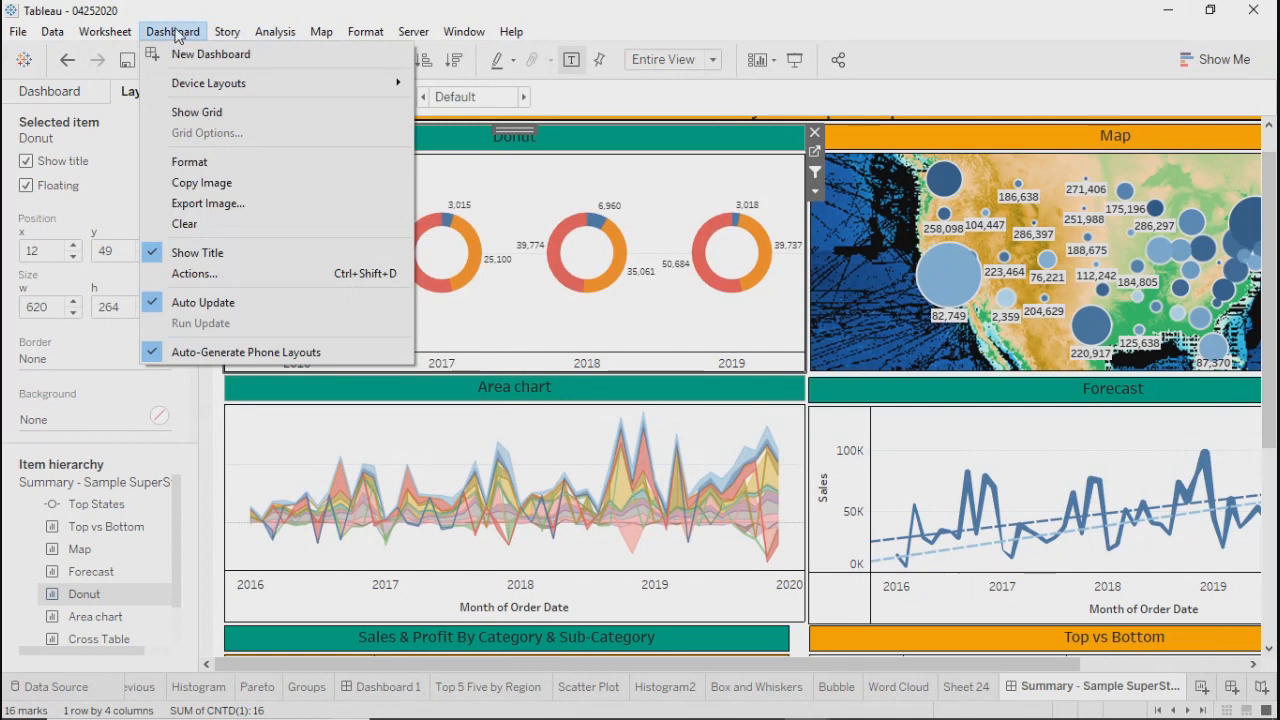
left_click(190, 275)
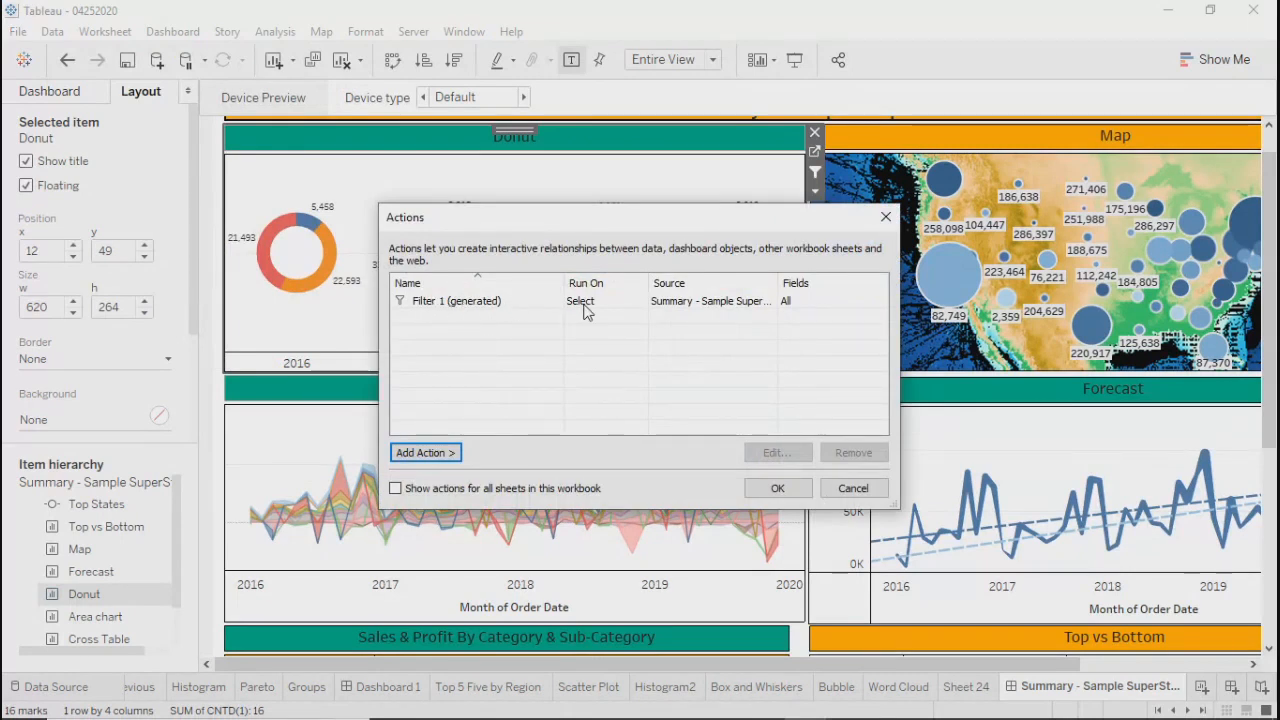
left_click(716, 313)
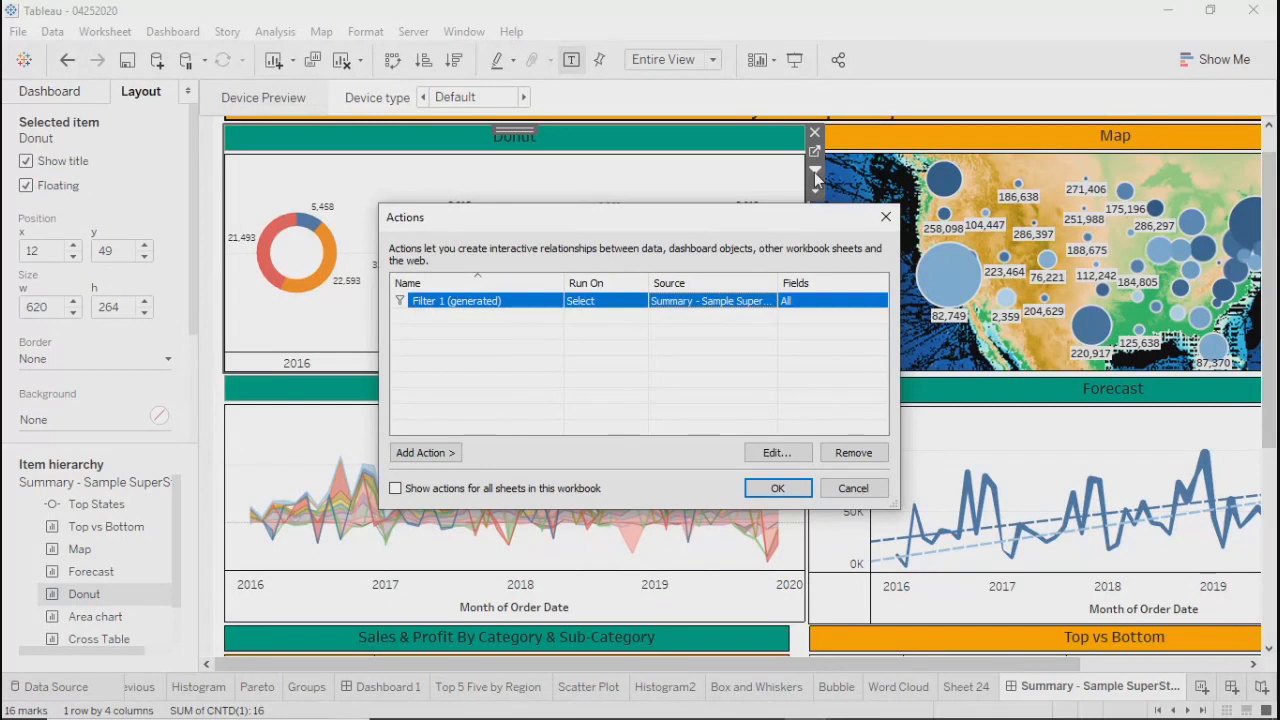
left_click(886, 216)
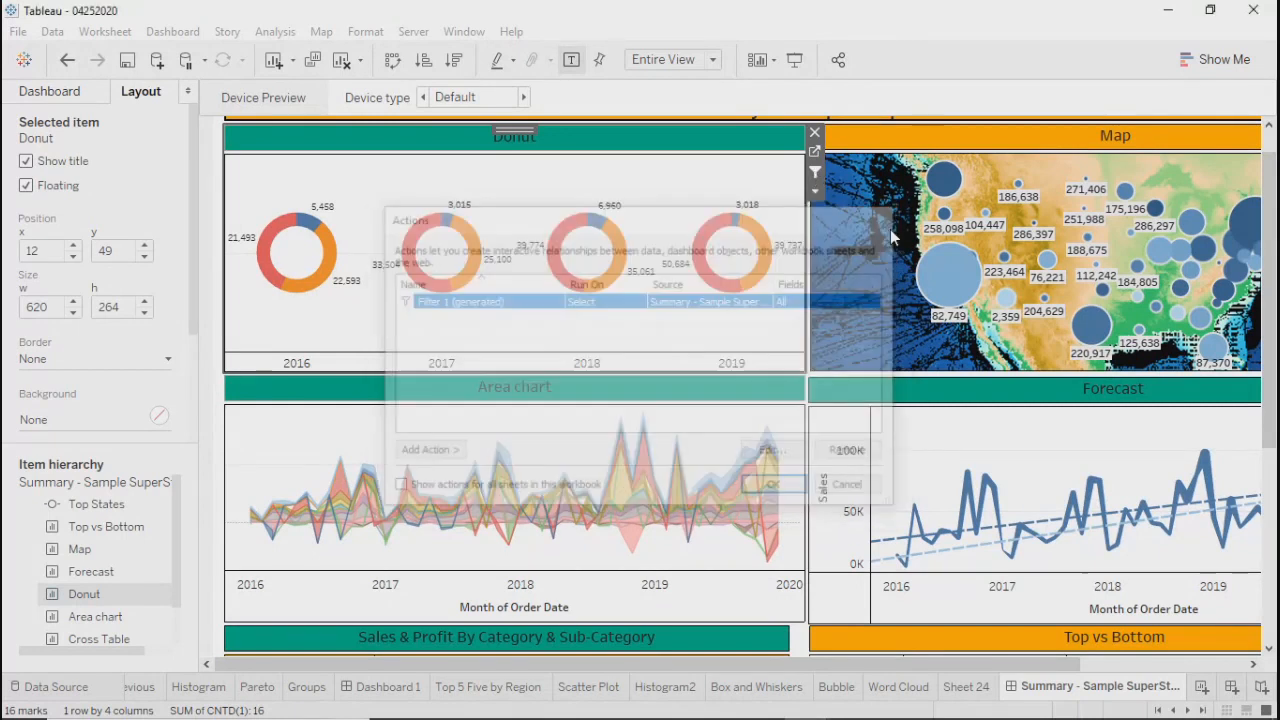
Turn on the Map chart's use as a filter for the dashboard
left_click(717, 436)
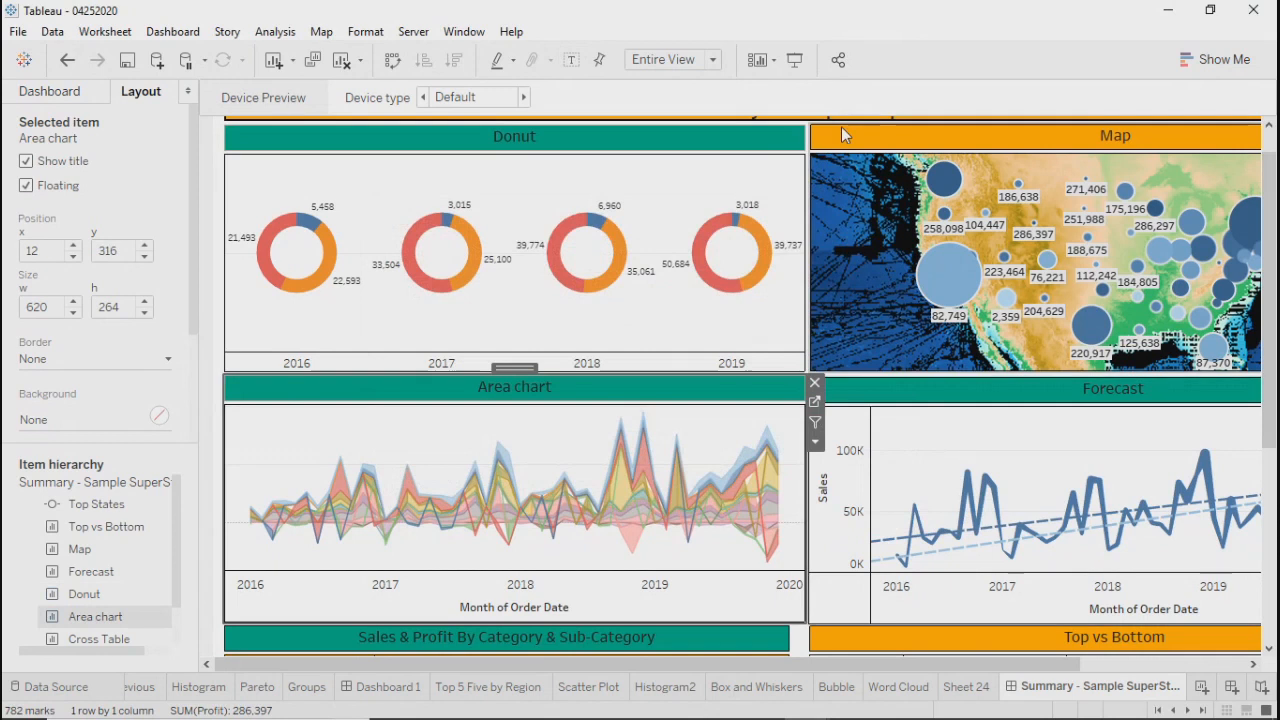
left_click(860, 203)
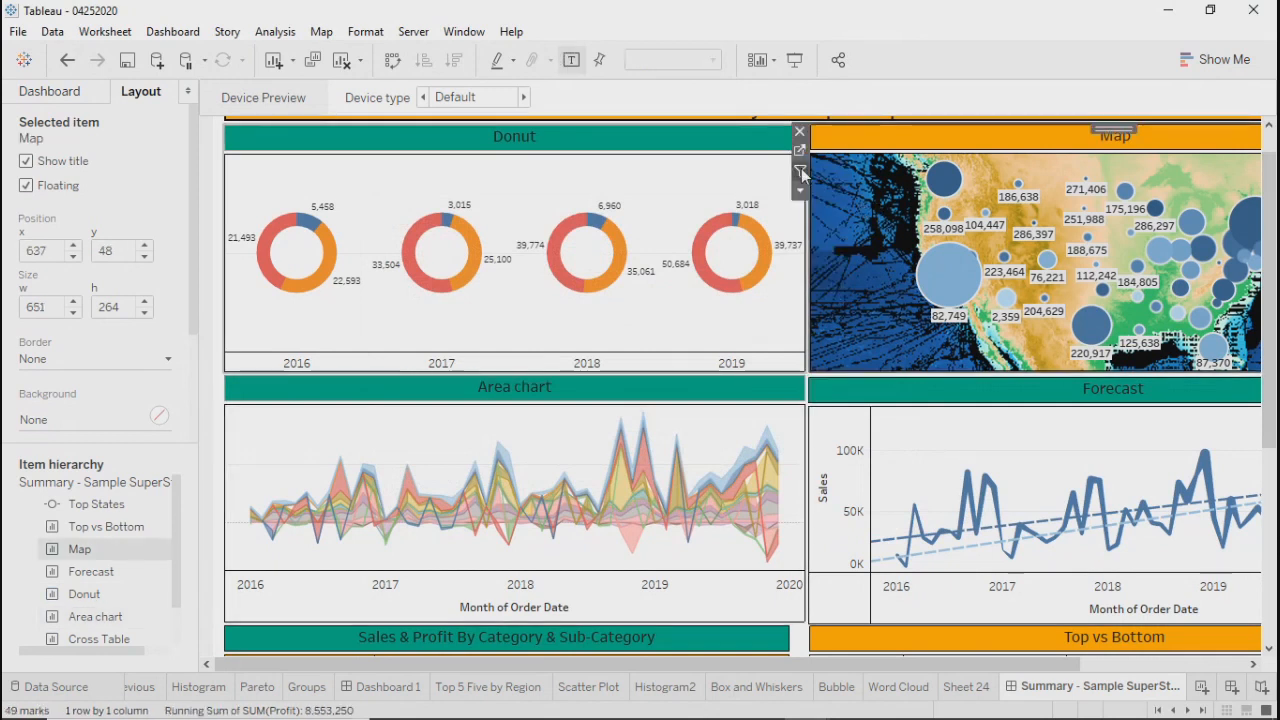
left_click(801, 170)
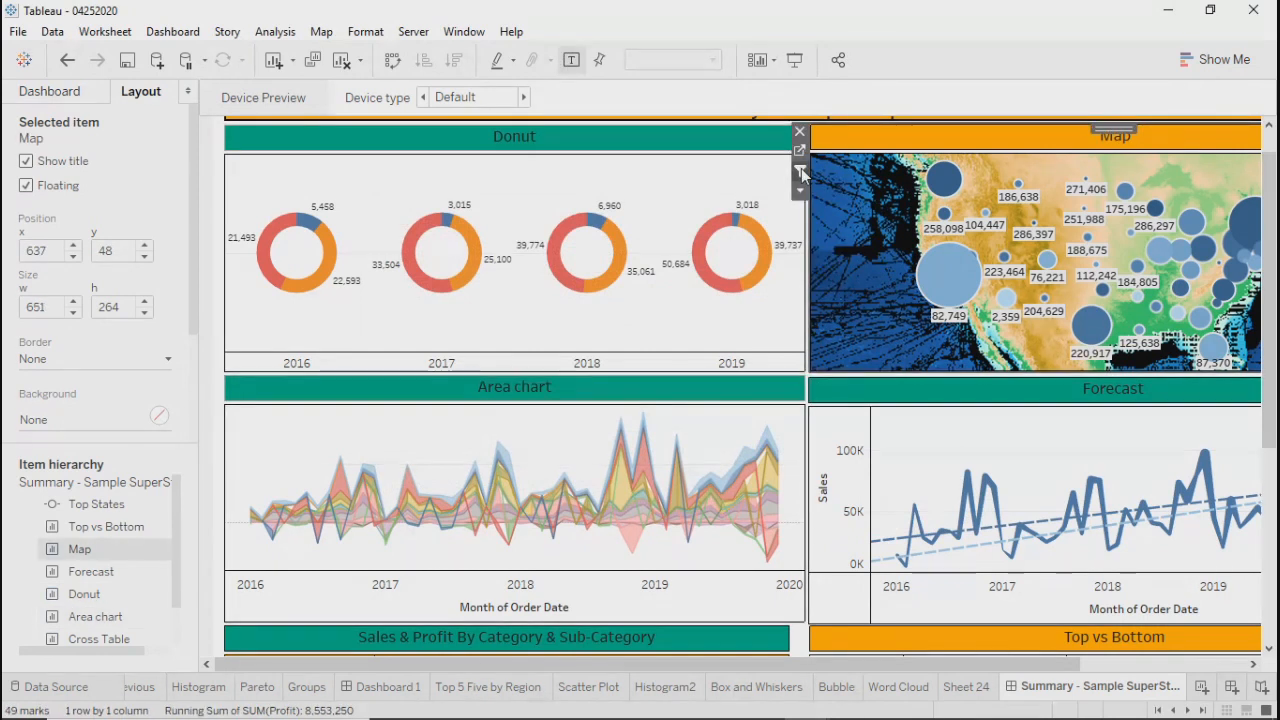
Review the dashboard's filter actions again and check the action types that can be added
left_click(173, 32)
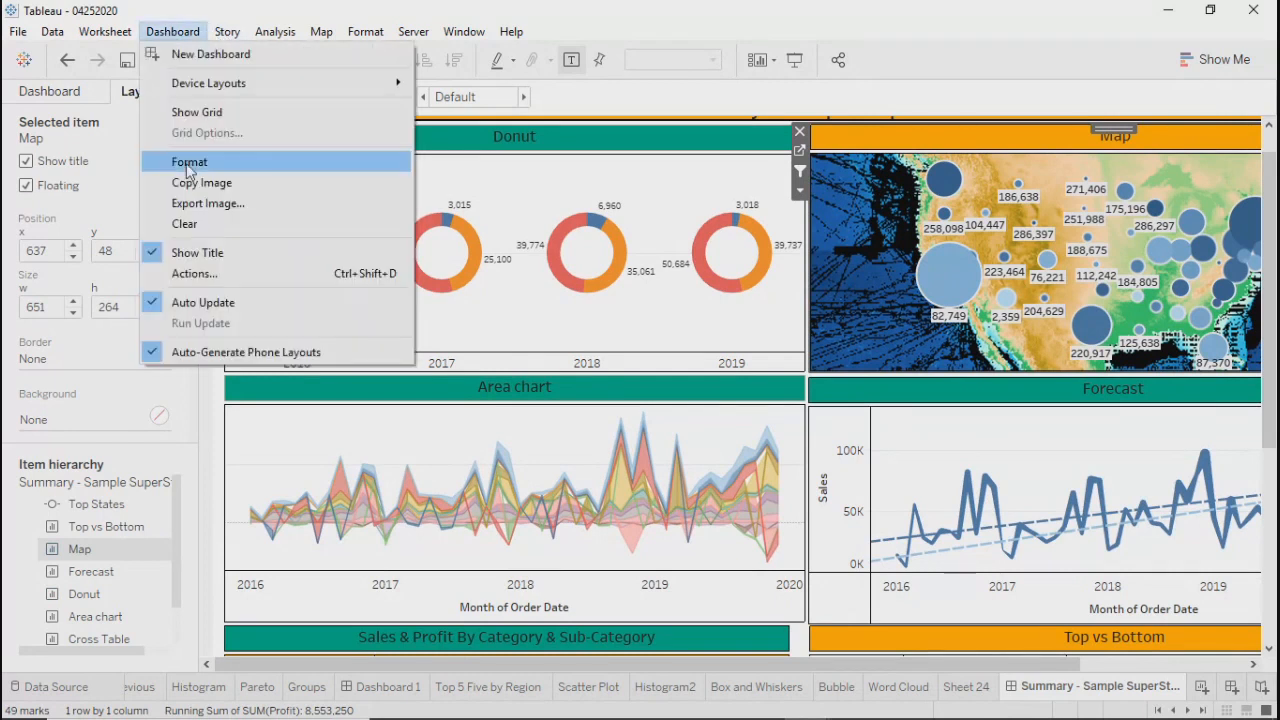
left_click(194, 274)
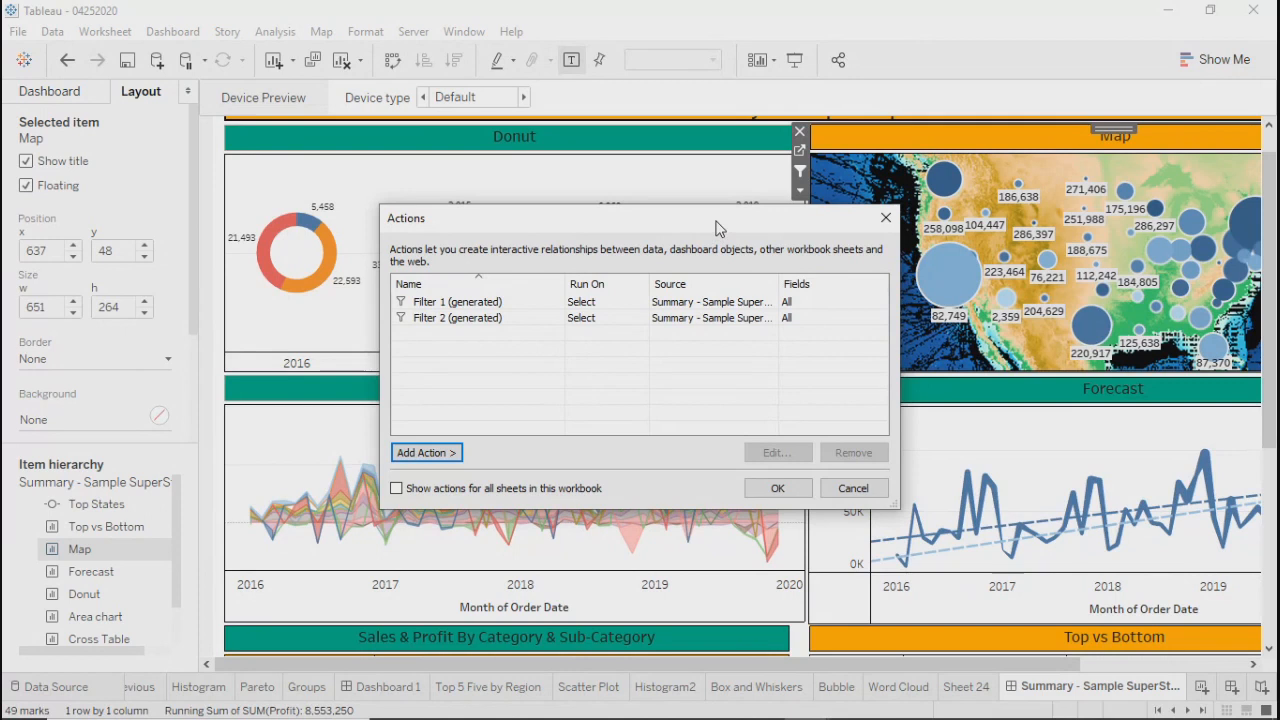
left_click_drag(716, 228, 669, 229)
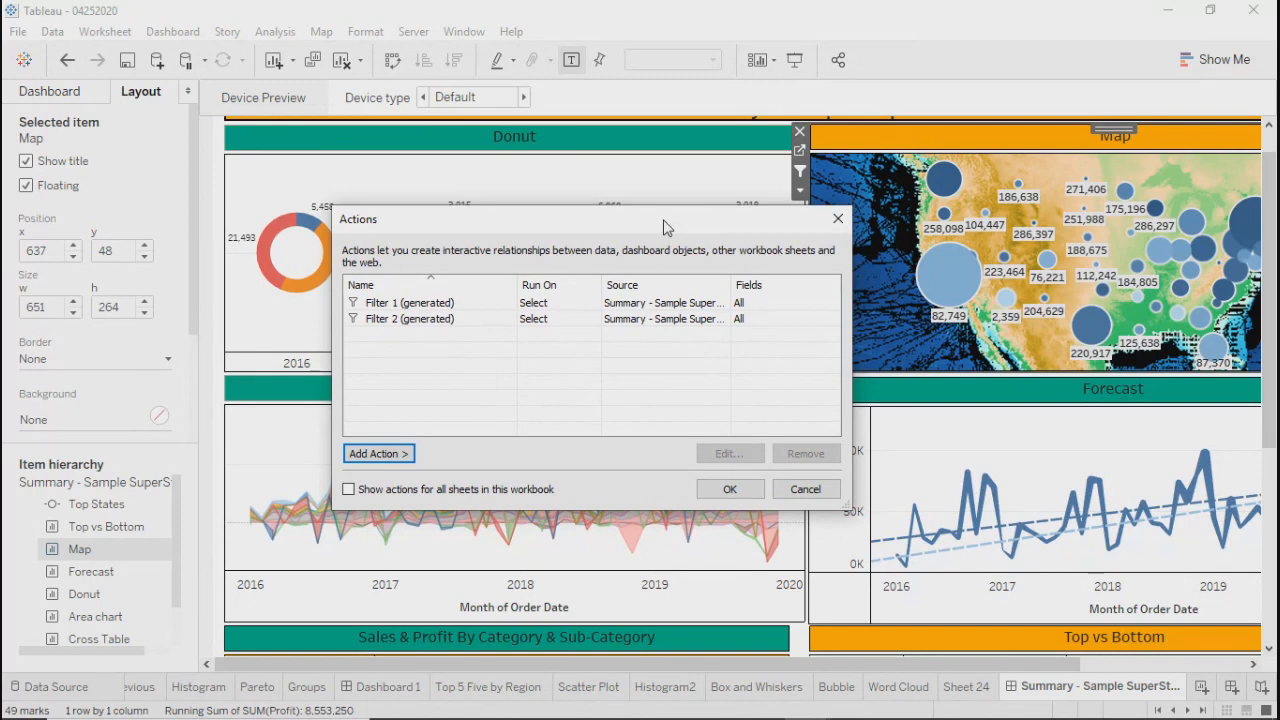
left_click(404, 455)
left_click(462, 378)
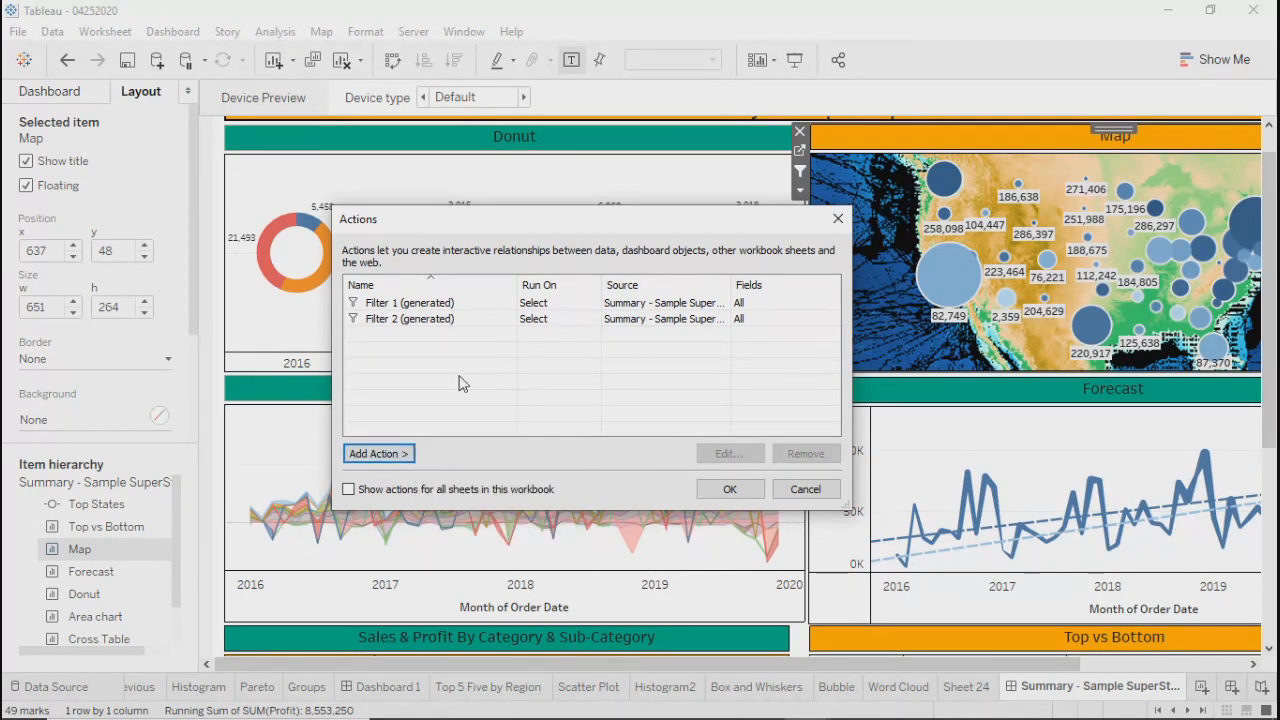
Edit the Filter 1 (generated) action to exclude the Forecast sheet from its target sheets
left_click(390, 308)
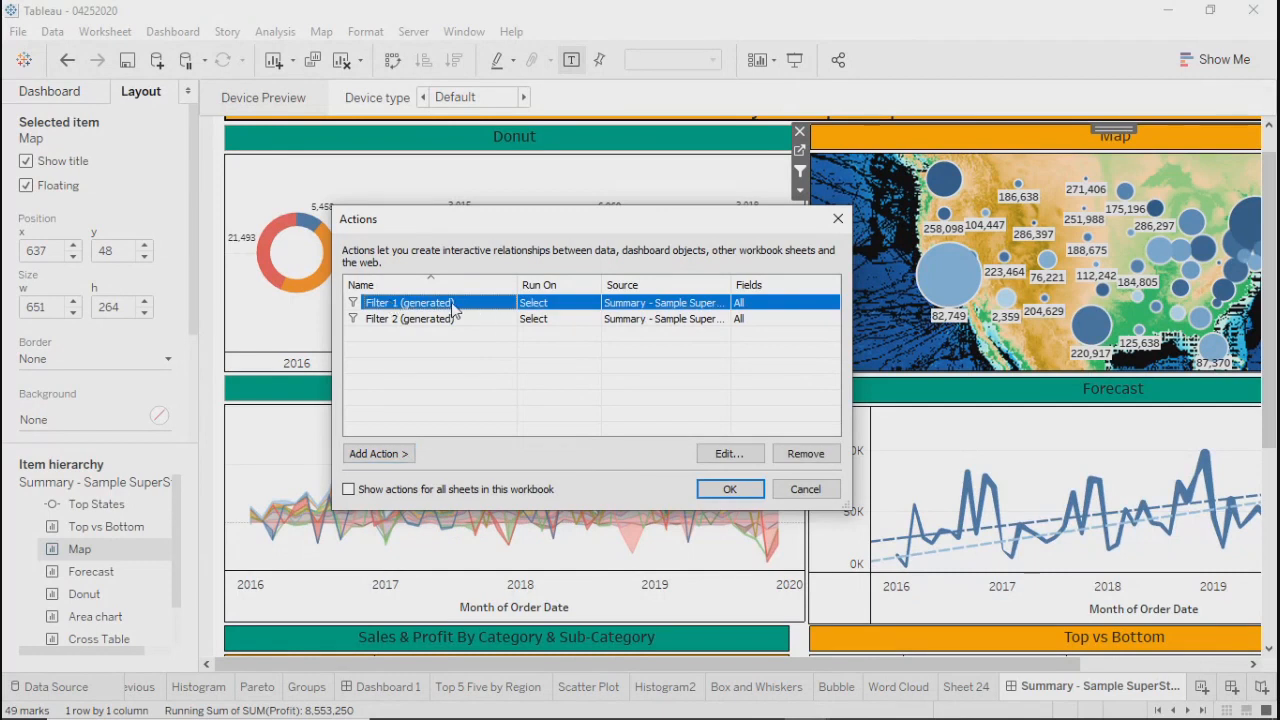
left_click(720, 457)
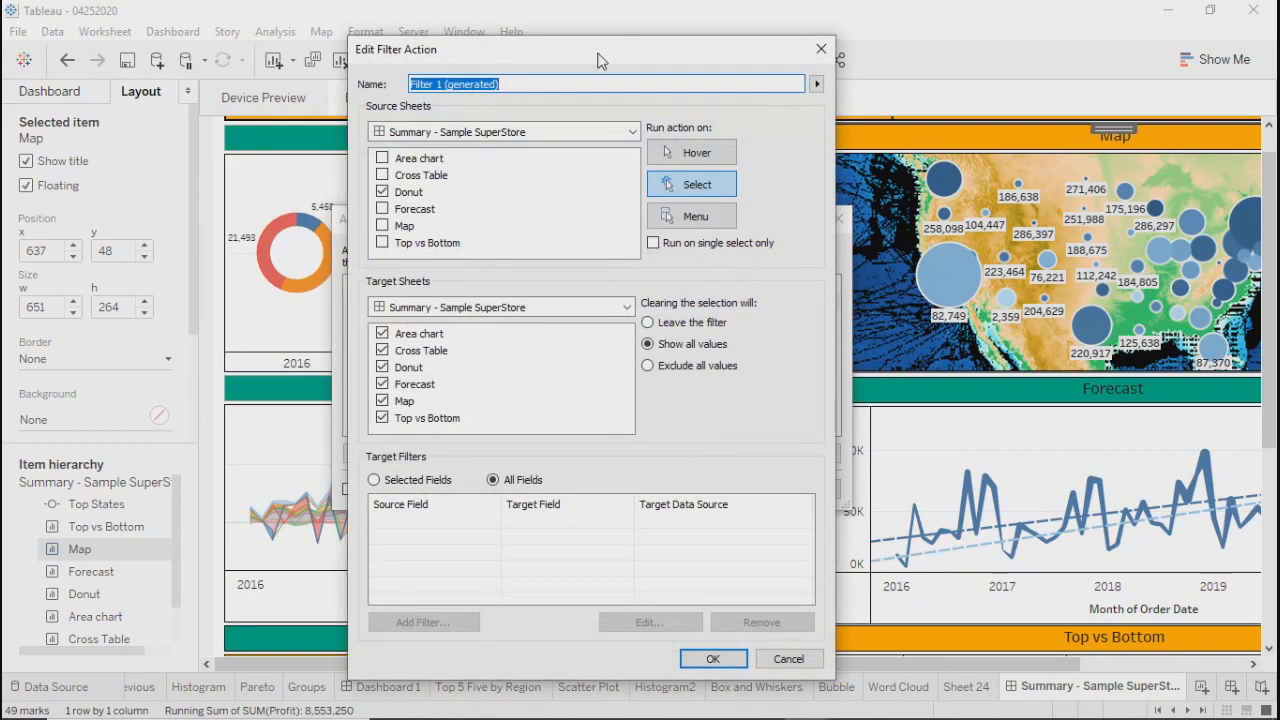
left_click_drag(598, 58, 671, 64)
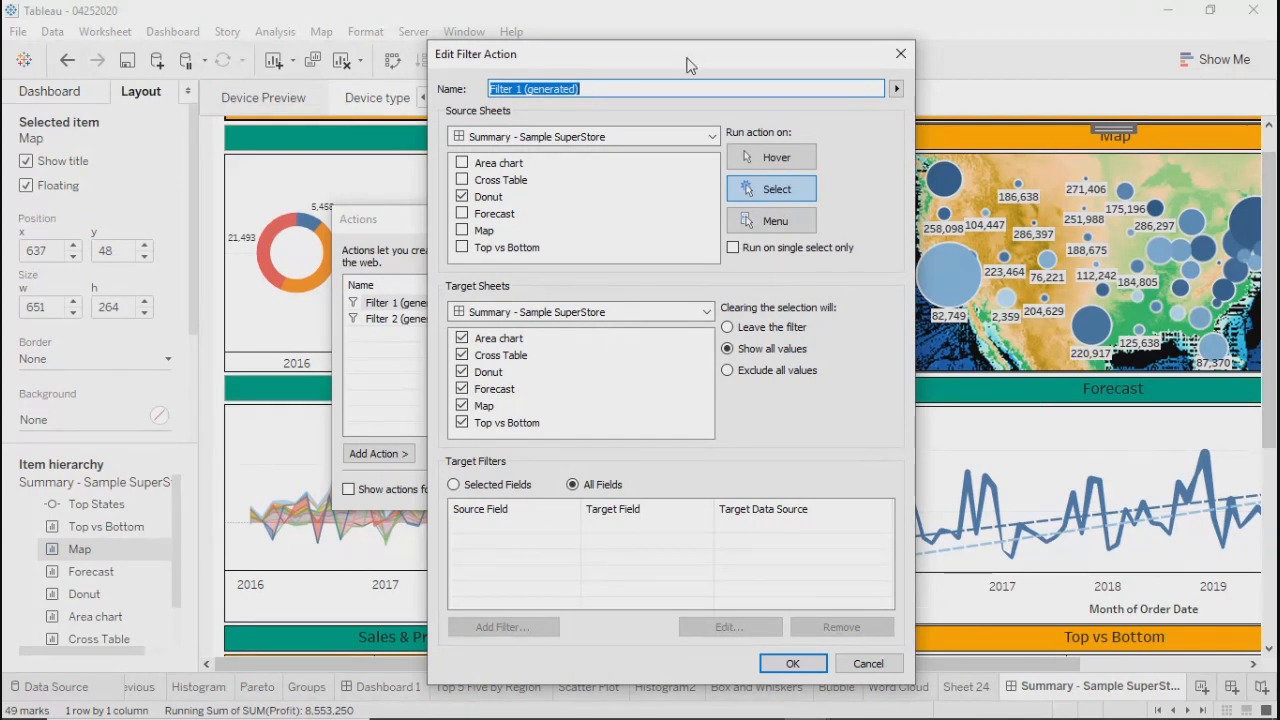
right_click(751, 62)
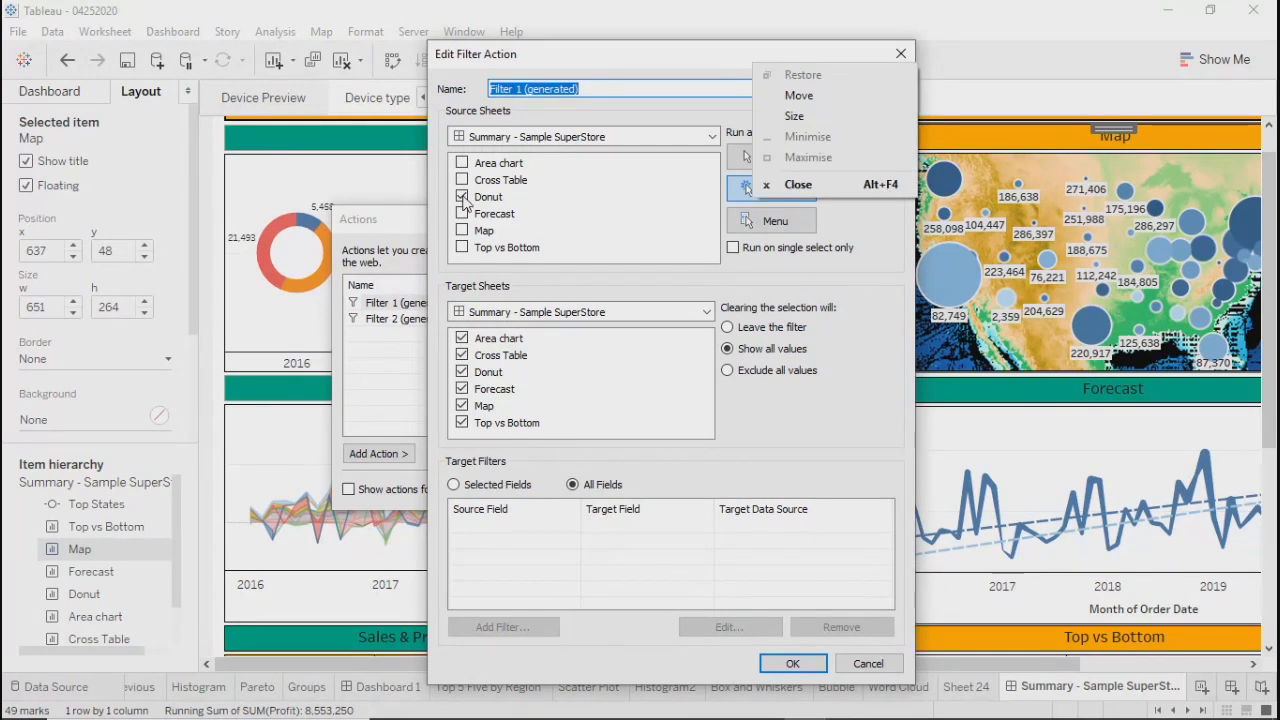
left_click(615, 63)
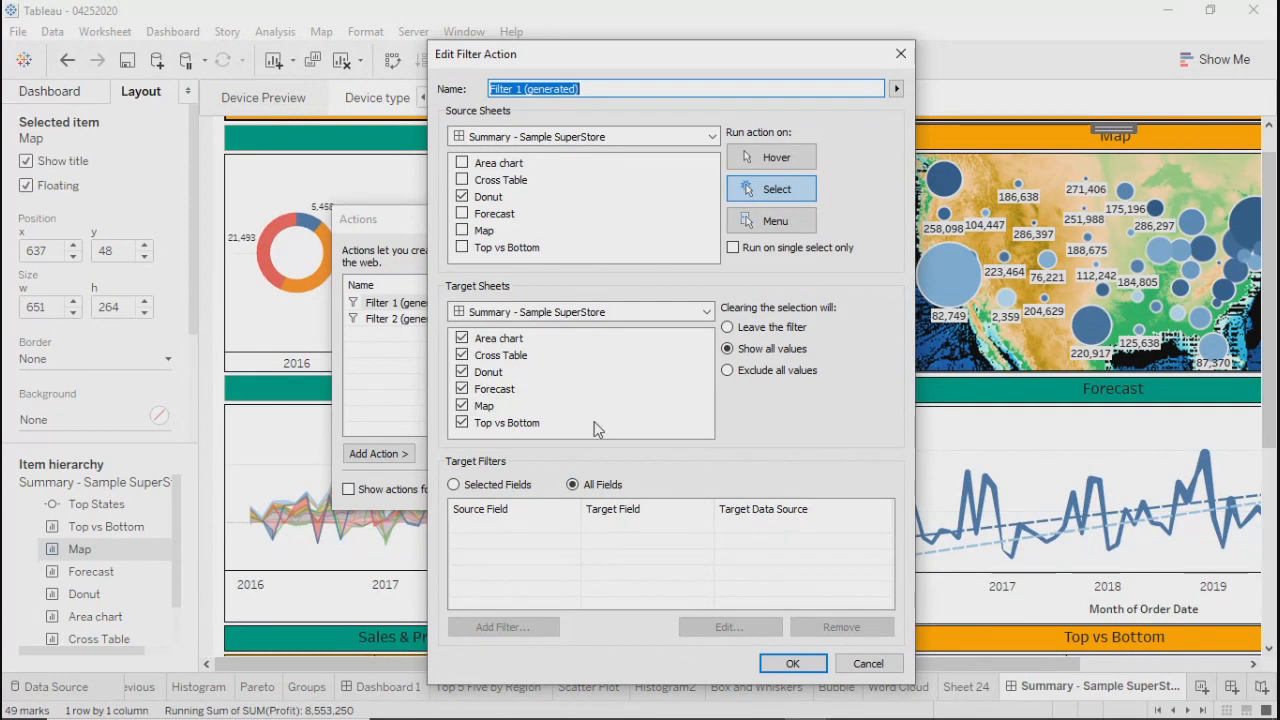
left_click(462, 390)
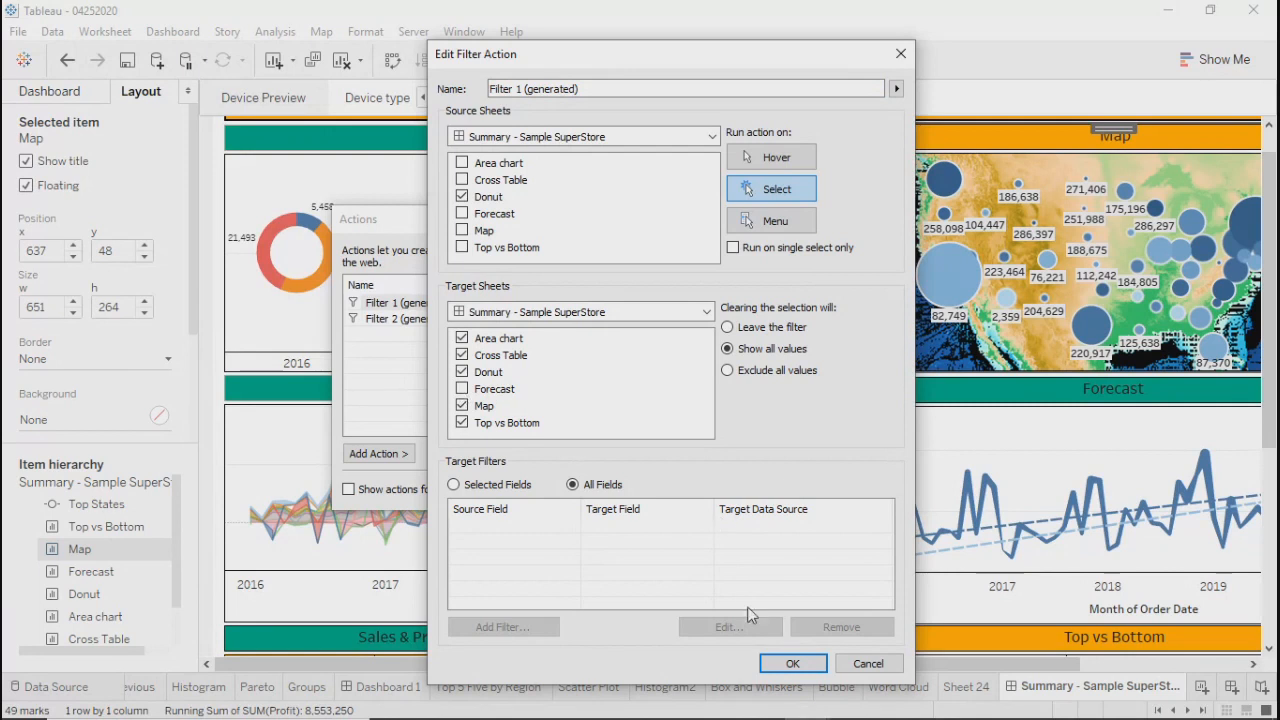
left_click(790, 664)
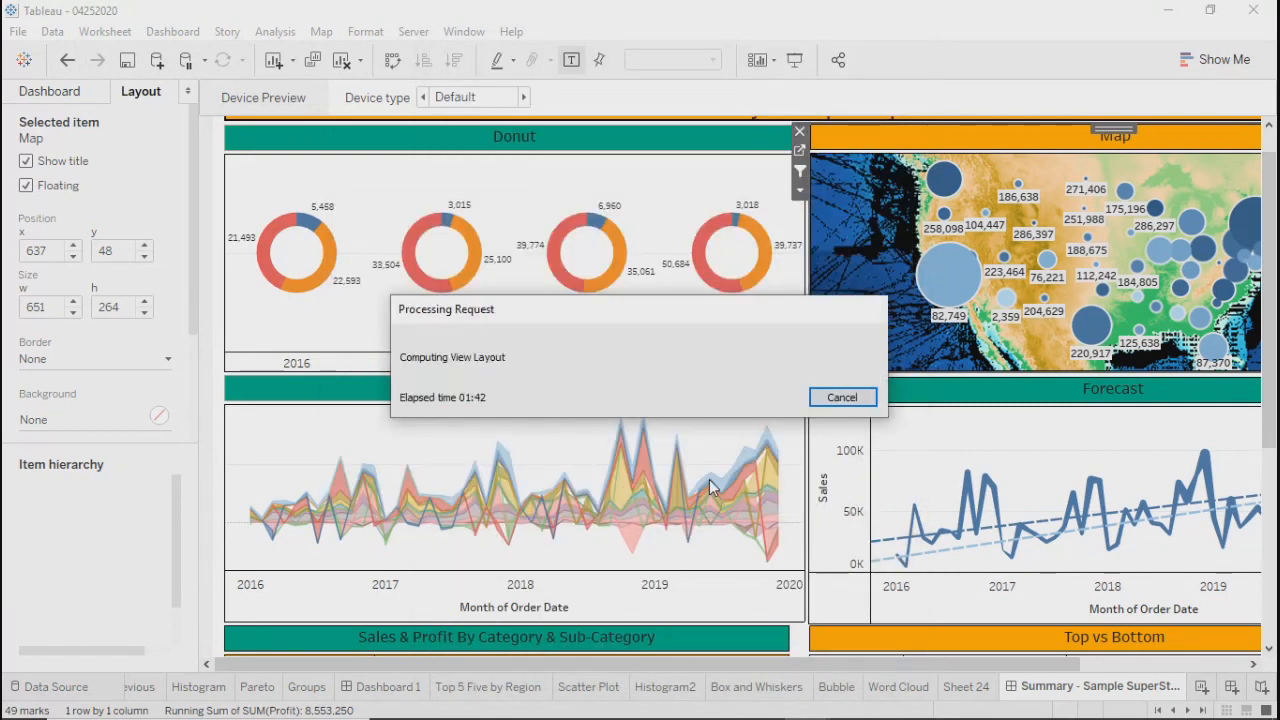
In presentation mode, filter the dashboard by the 2018 Furniture donut slice and examine how each chart responds
left_click(795, 62)
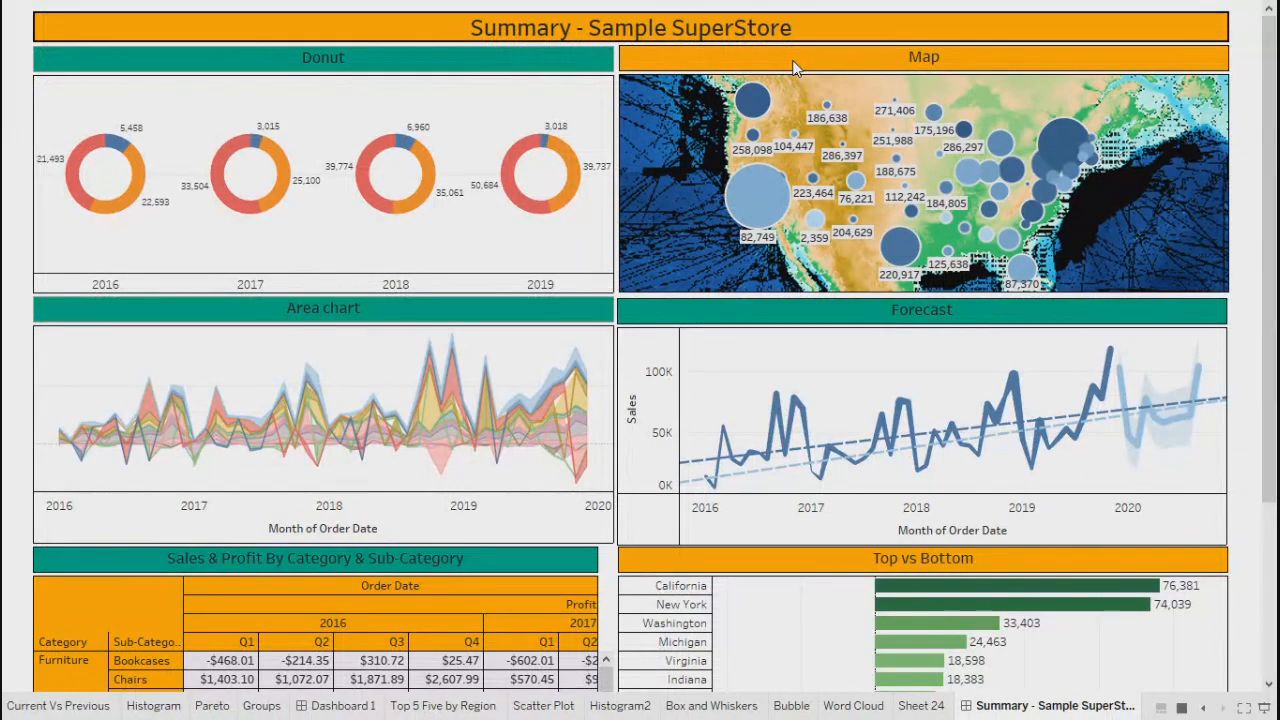
mouse_move(370, 165)
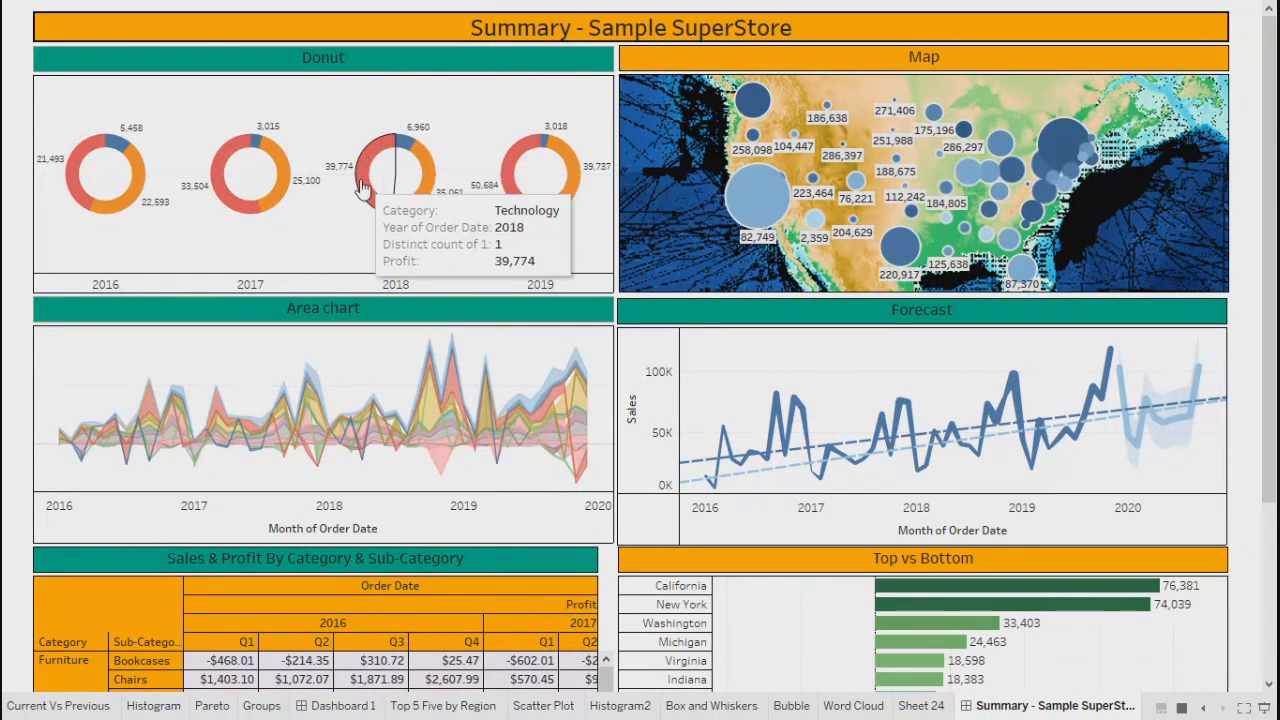
mouse_move(285, 185)
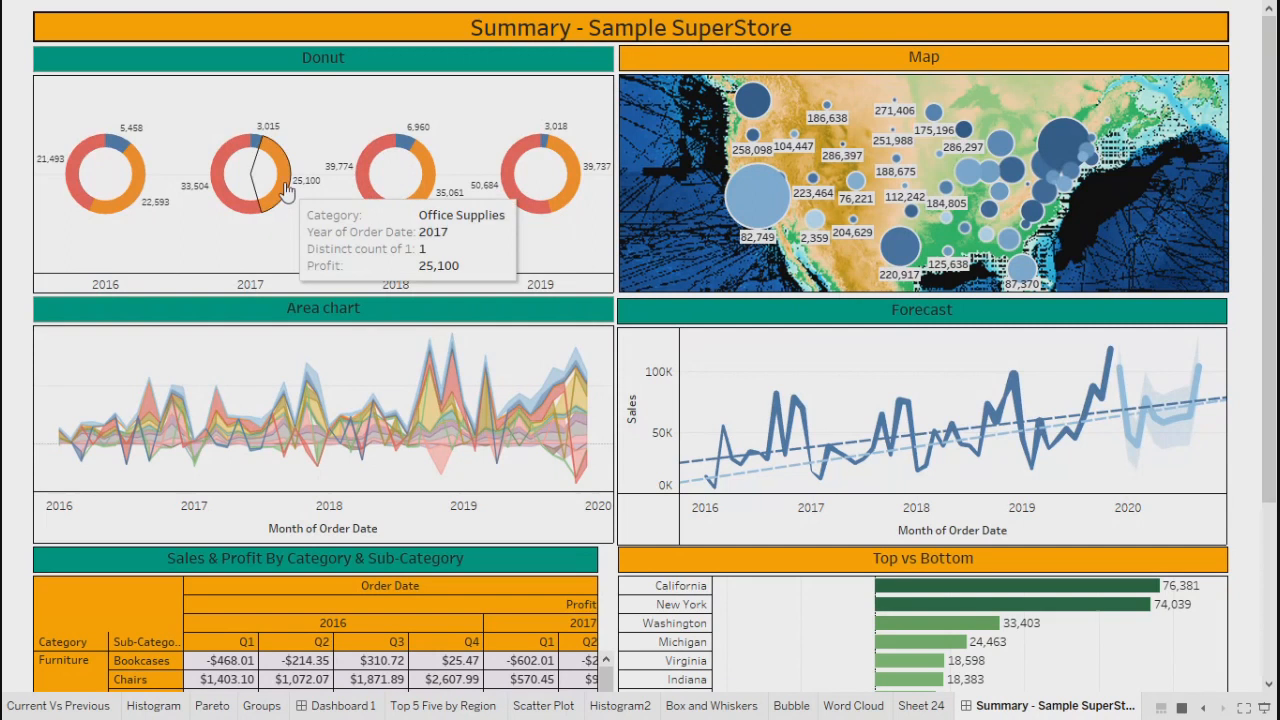
left_click(405, 148)
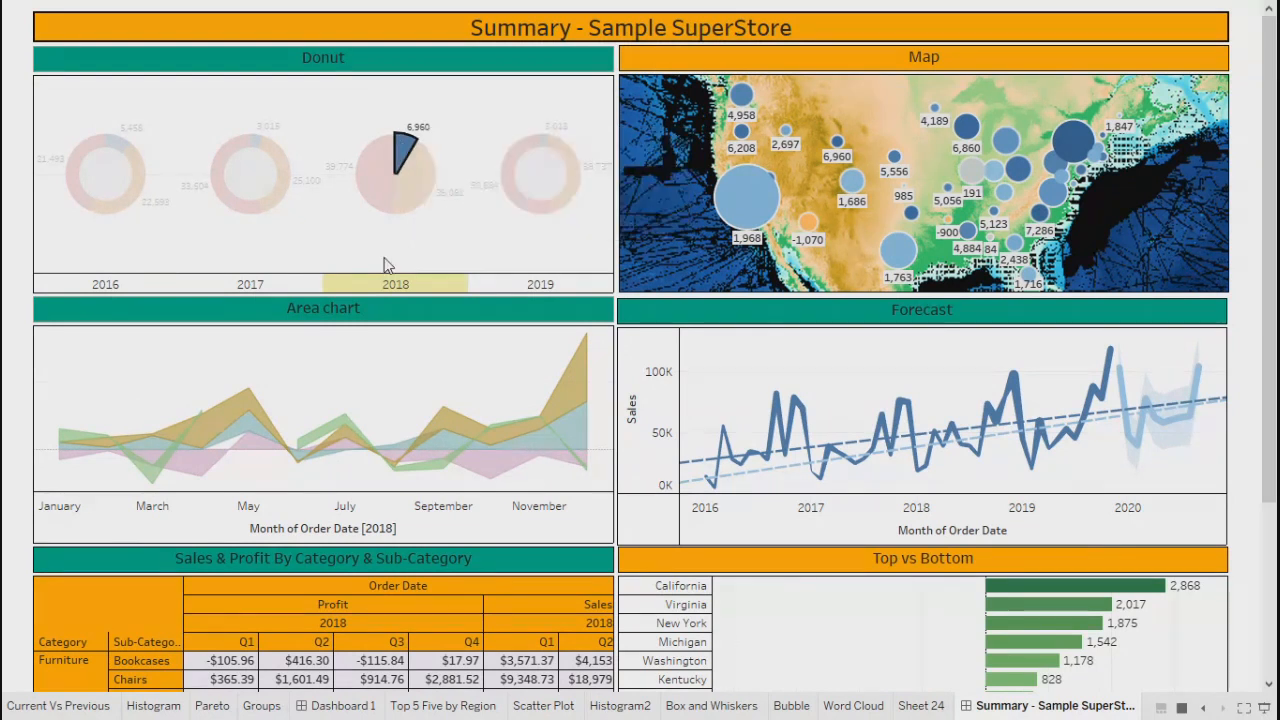
scroll(378, 380, "down", 3)
scroll(377, 379, "down", 1)
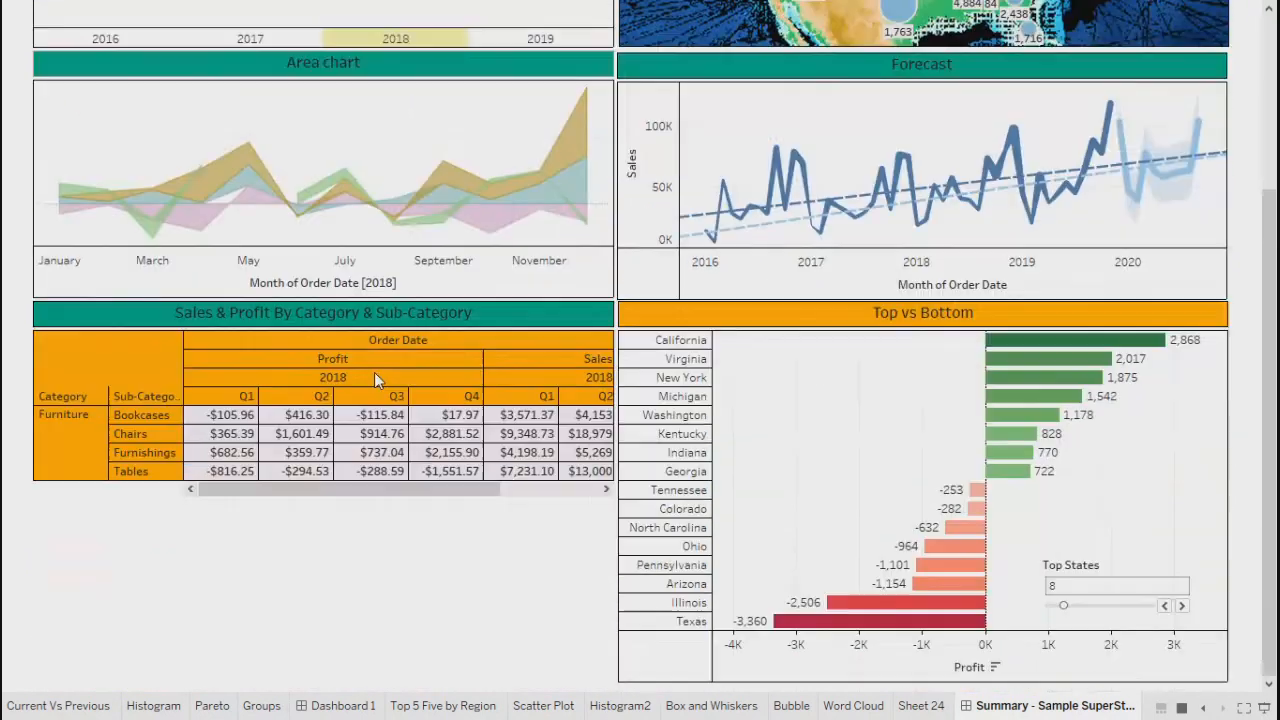
scroll(377, 378, "down", 2)
scroll(377, 379, "up", 4)
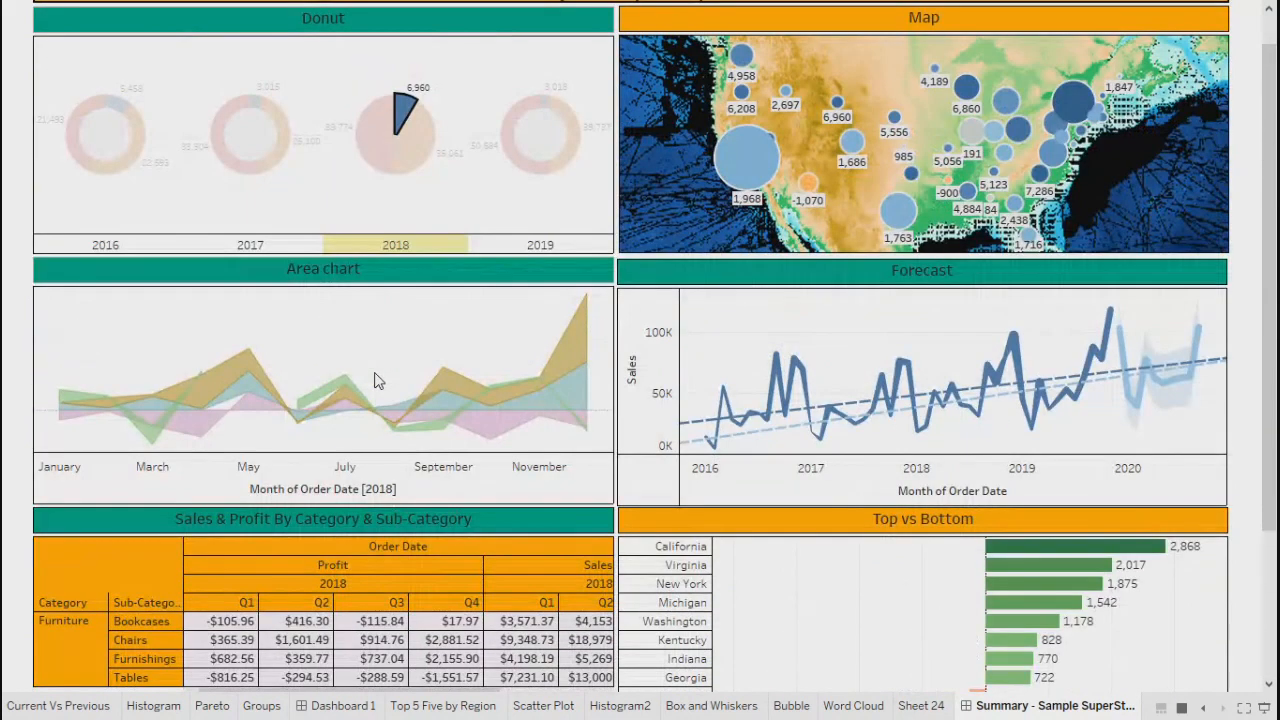
scroll(378, 380, "up", 1)
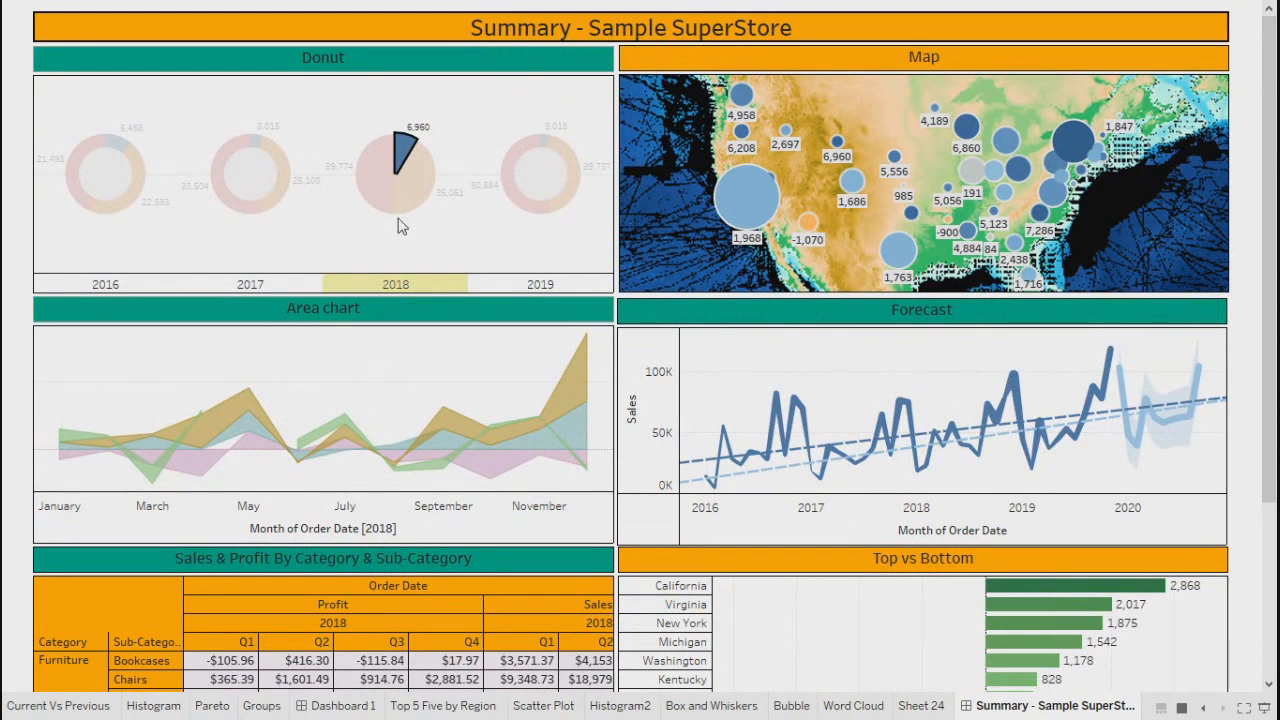
Filter by the 2018 Office Supplies donut slice, leave presentation mode and clear the slice selection
mouse_move(422, 190)
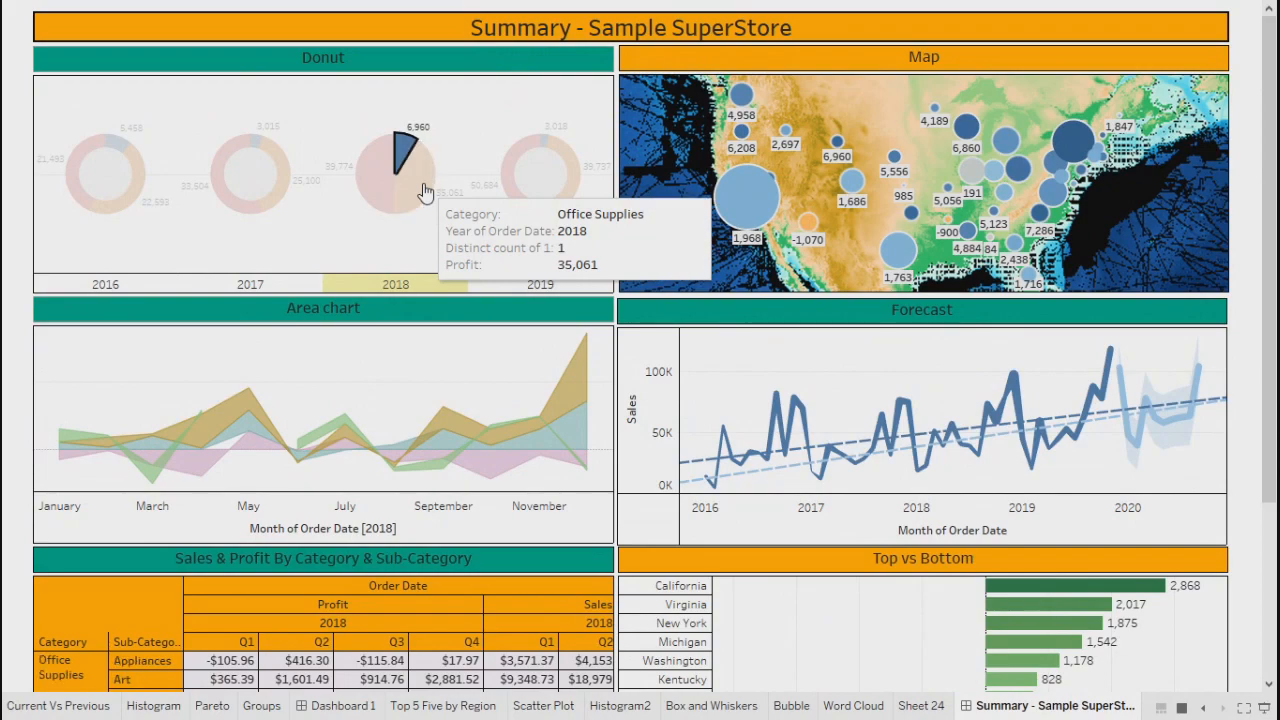
left_click(424, 189)
key("Escape")
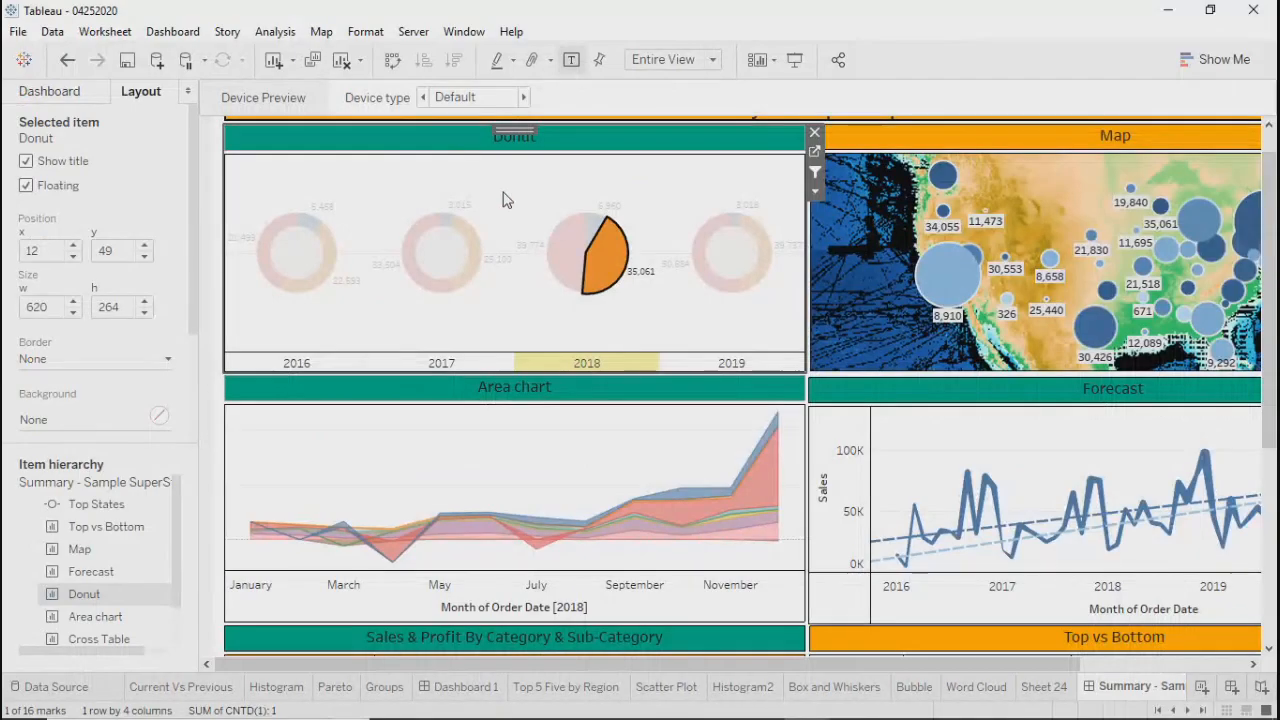
left_click(606, 252)
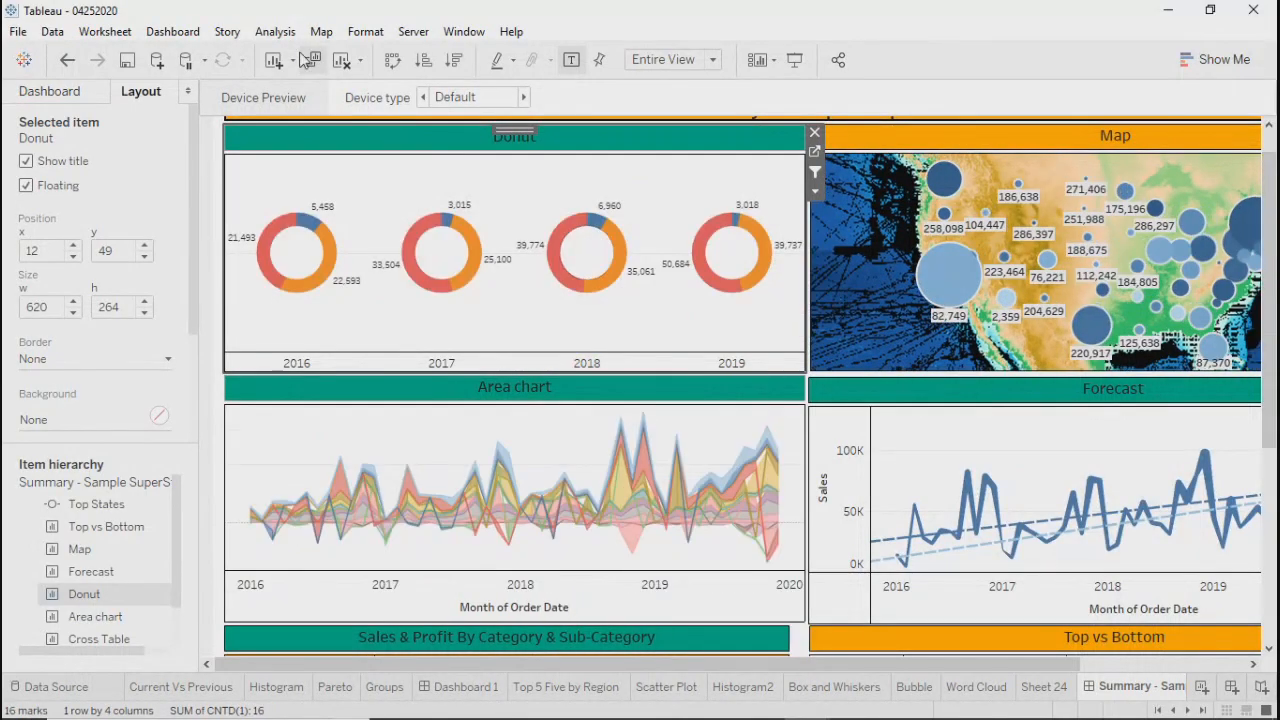
Open the dashboard's actions and review the source and target sheets of the Filter 1 (generated) action
left_click(172, 31)
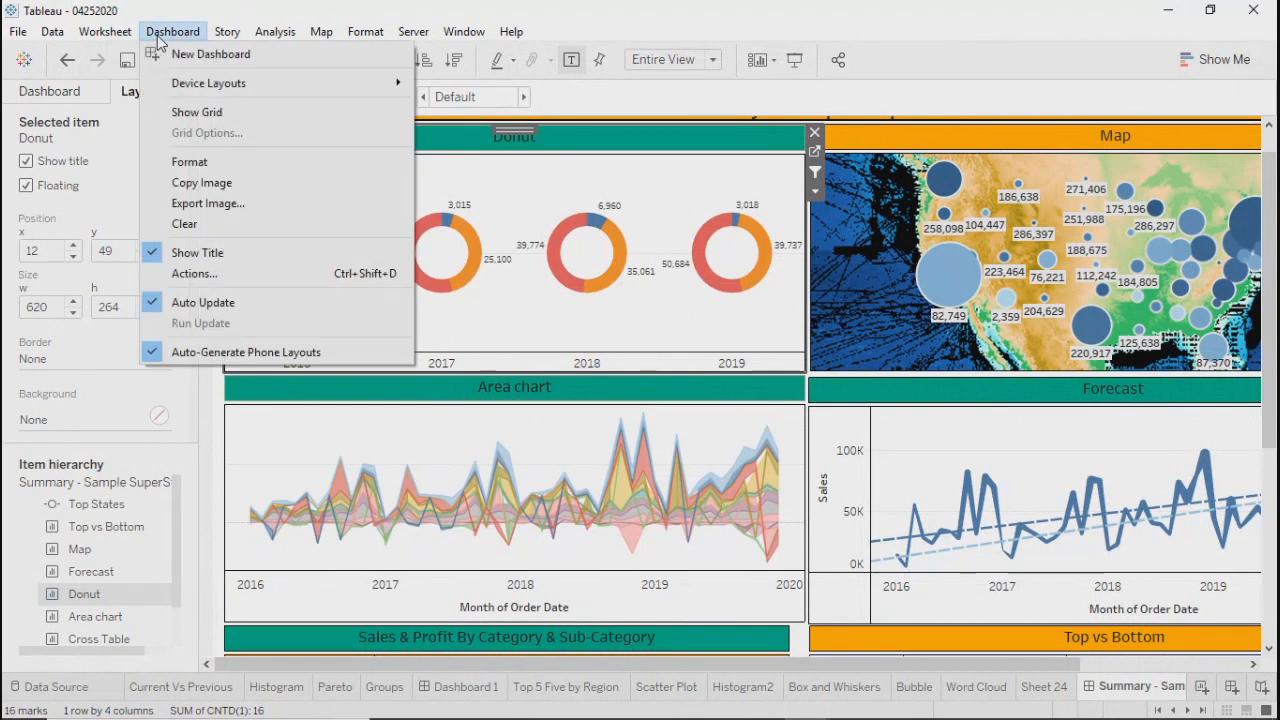
left_click(182, 274)
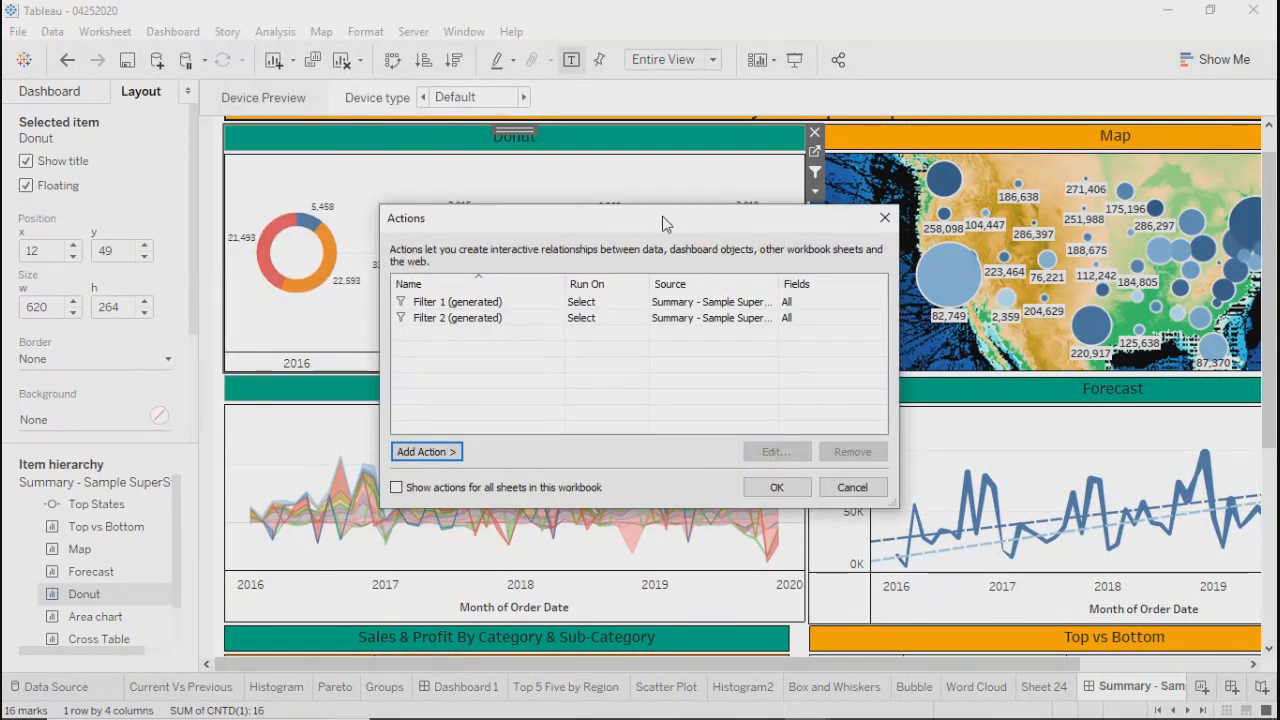
left_click(340, 284)
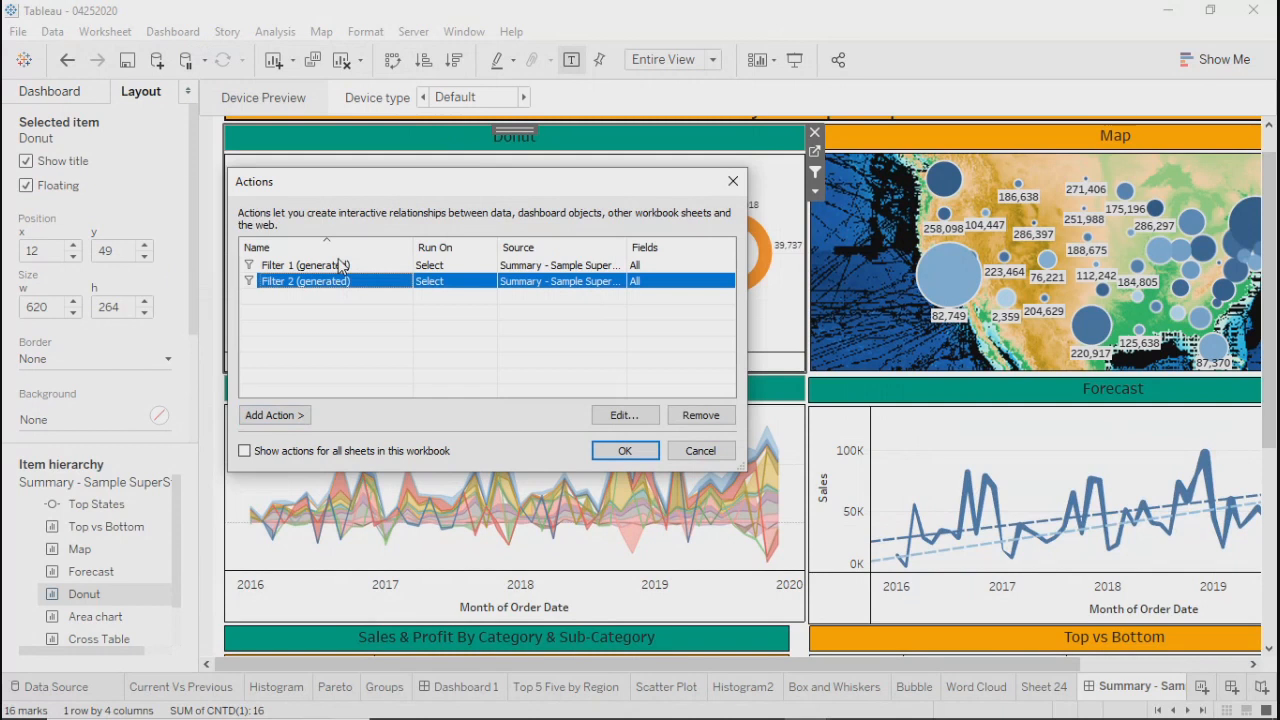
left_click(342, 266)
left_click(625, 415)
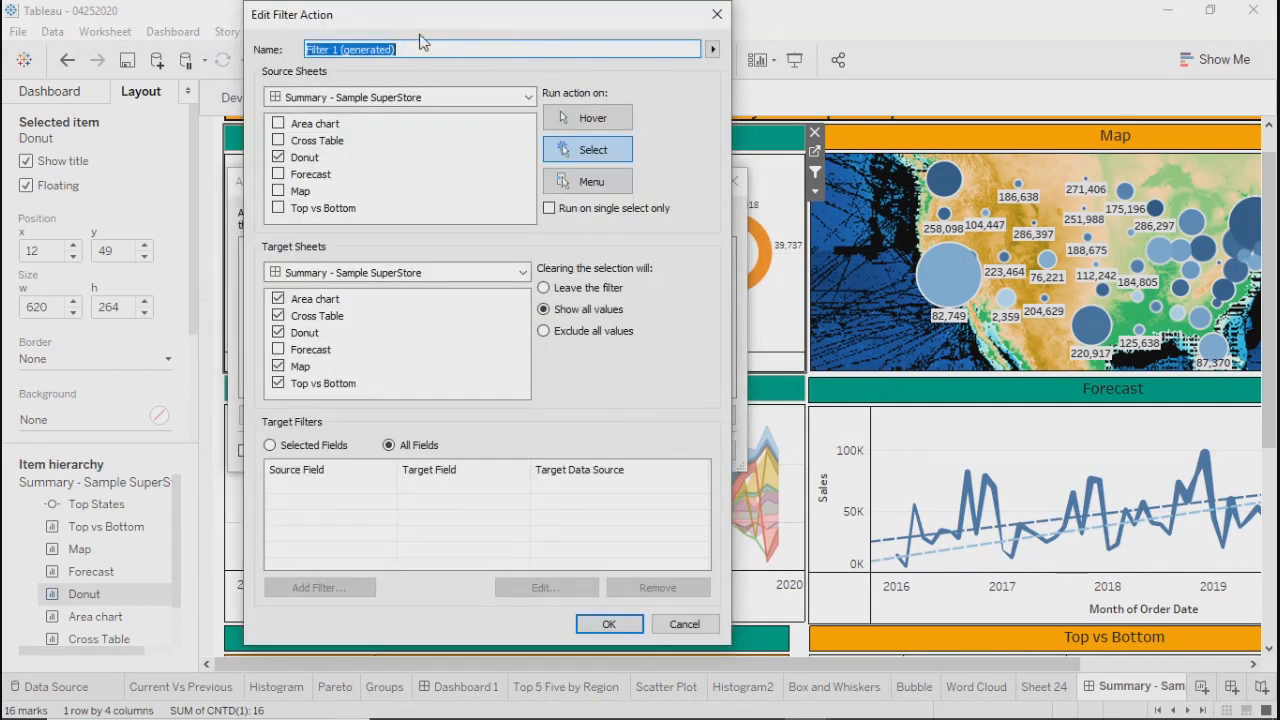
left_click_drag(454, 18, 380, 16)
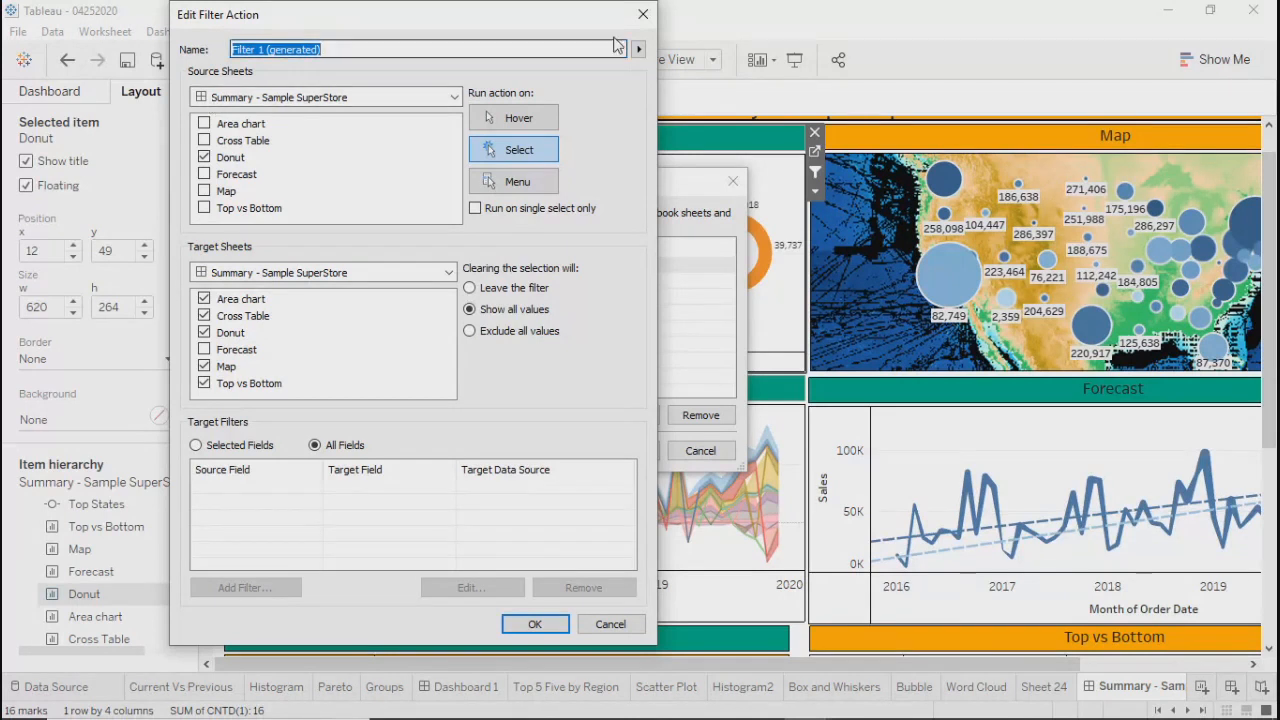
left_click(643, 14)
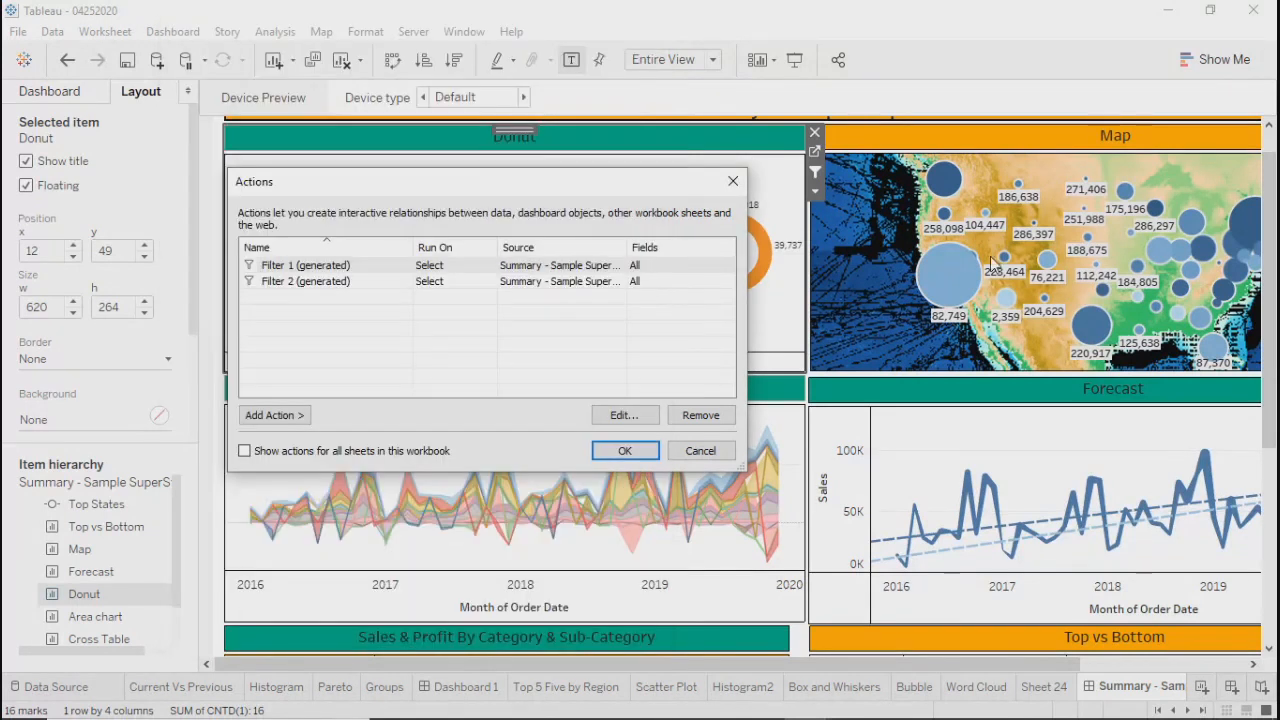
Review the source and target sheets of the Filter 2 (generated) action without changing them
left_click(264, 283)
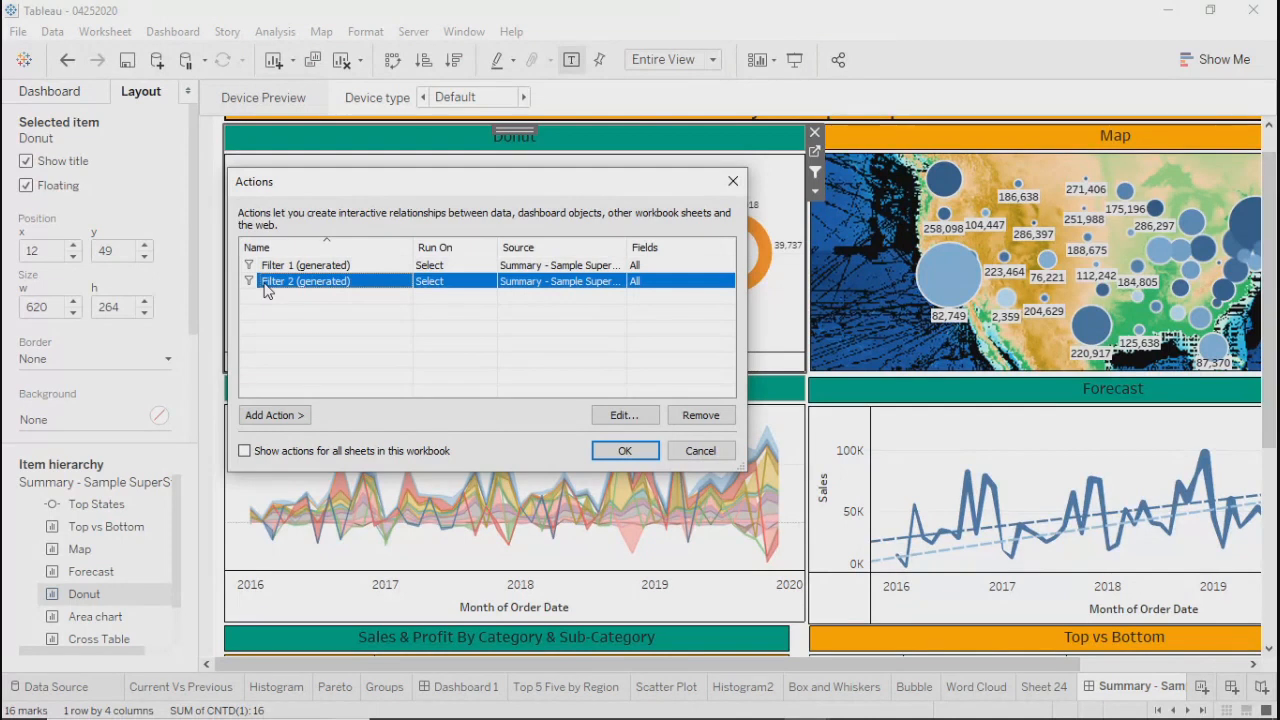
left_click(622, 415)
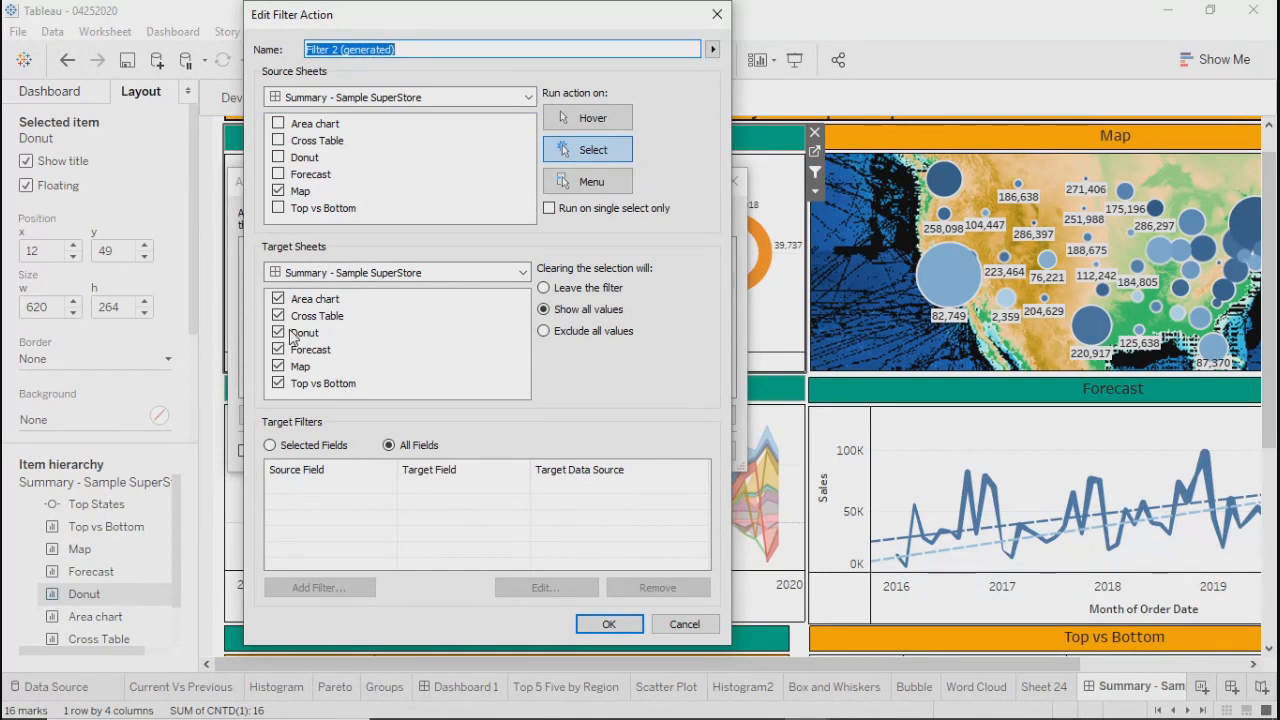
left_click(671, 621)
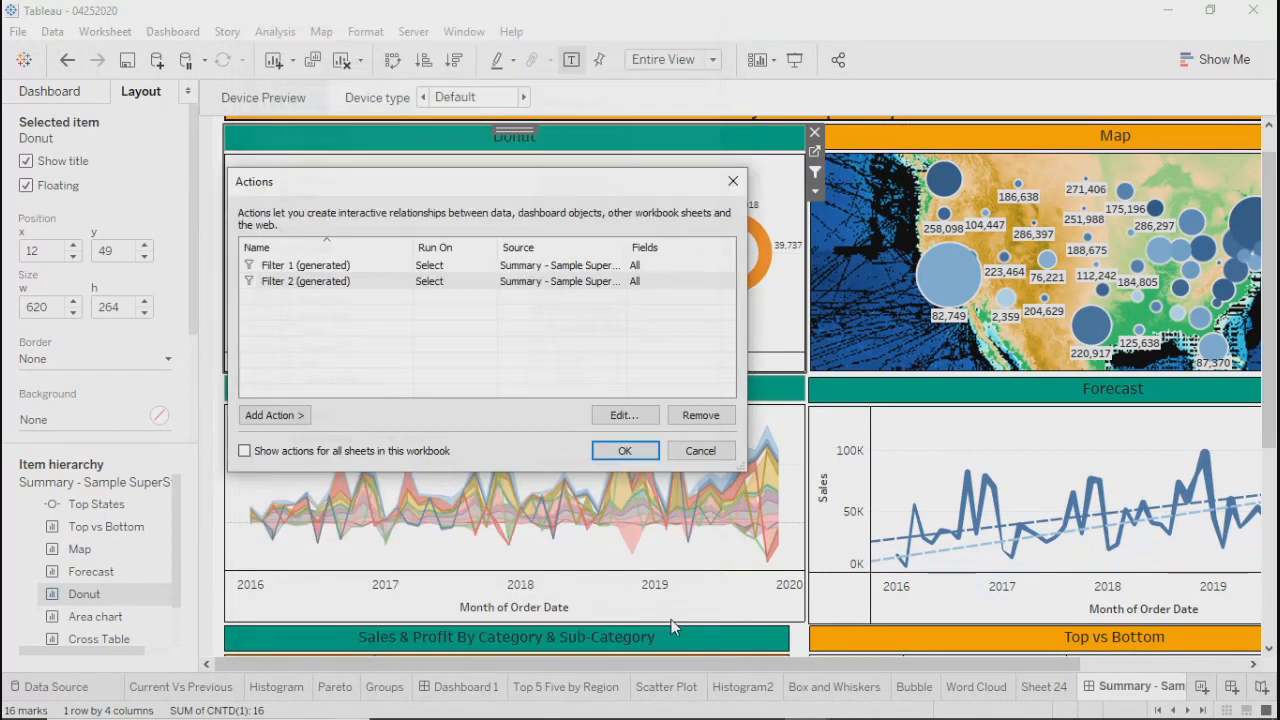
Recheck which target sheets the Donut source filters in Filter 1 (generated), and close the dashboard actions
left_click(305, 265)
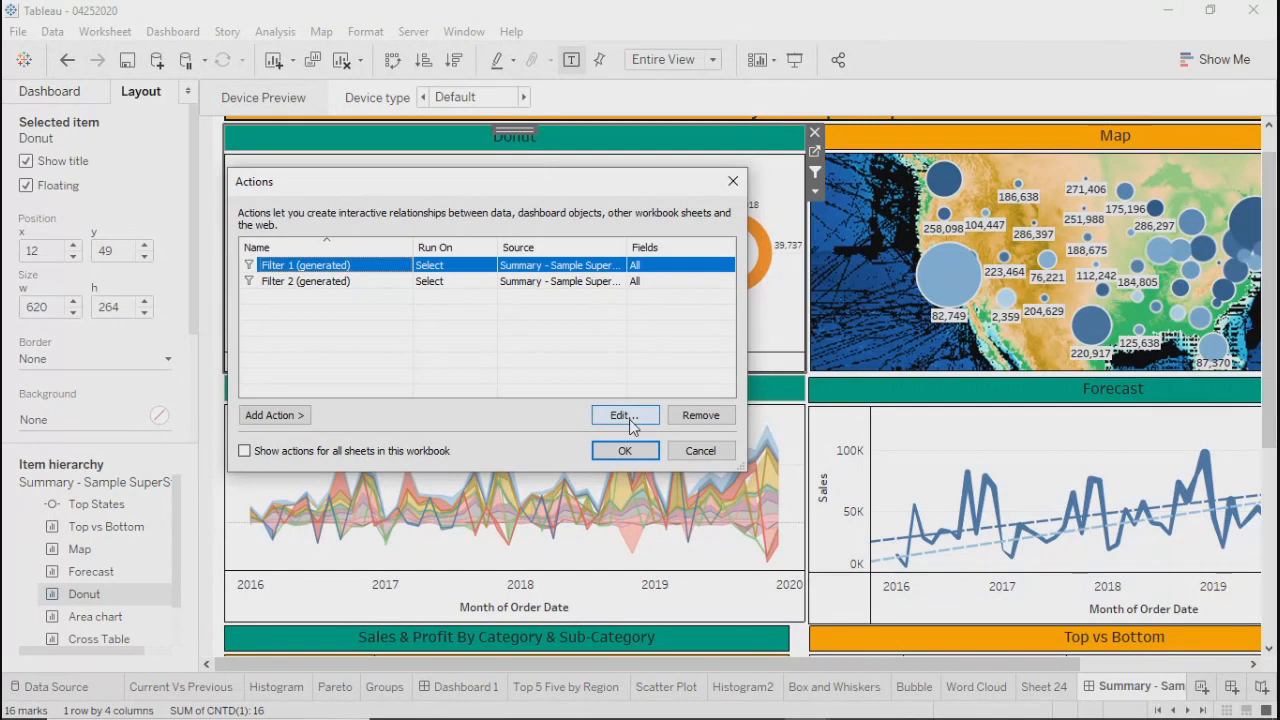
left_click(628, 418)
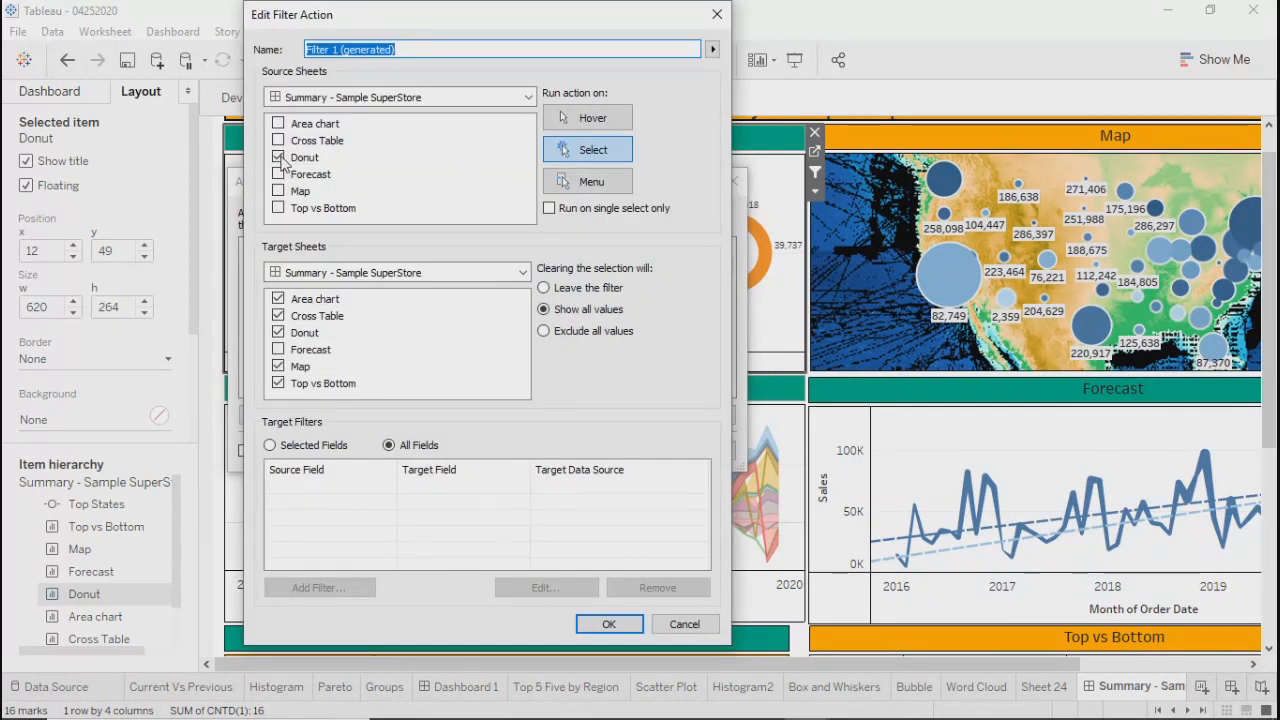
left_click(278, 299)
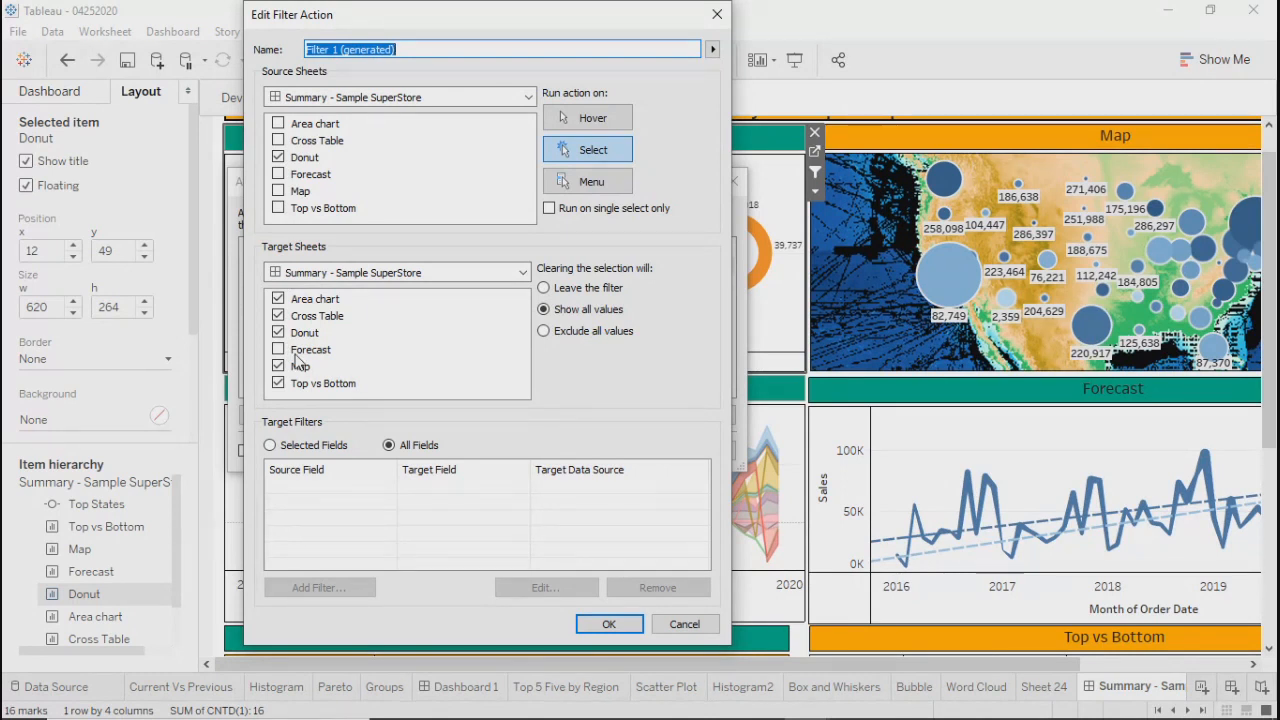
left_click(608, 626)
left_click(614, 450)
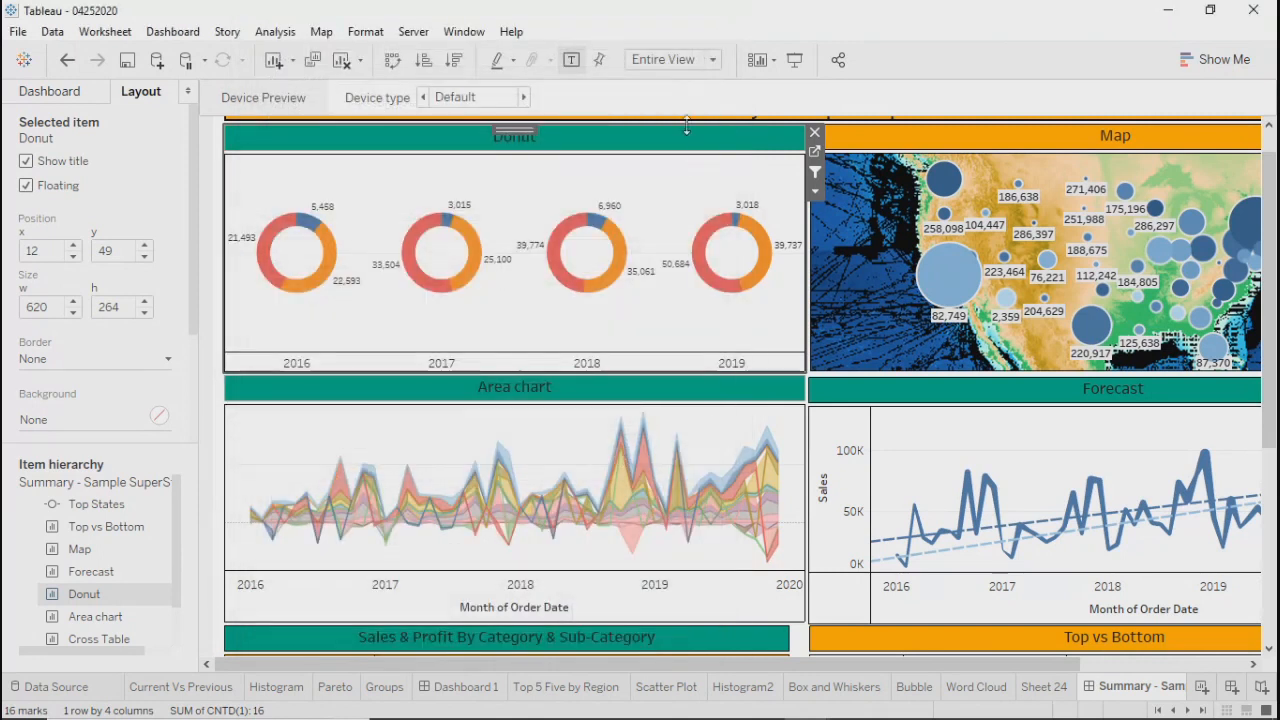
In presentation mode, test the Donut filter with Office Supplies, Technology and Furniture slices from 2016 to 2019, and clear the selection
left_click(794, 61)
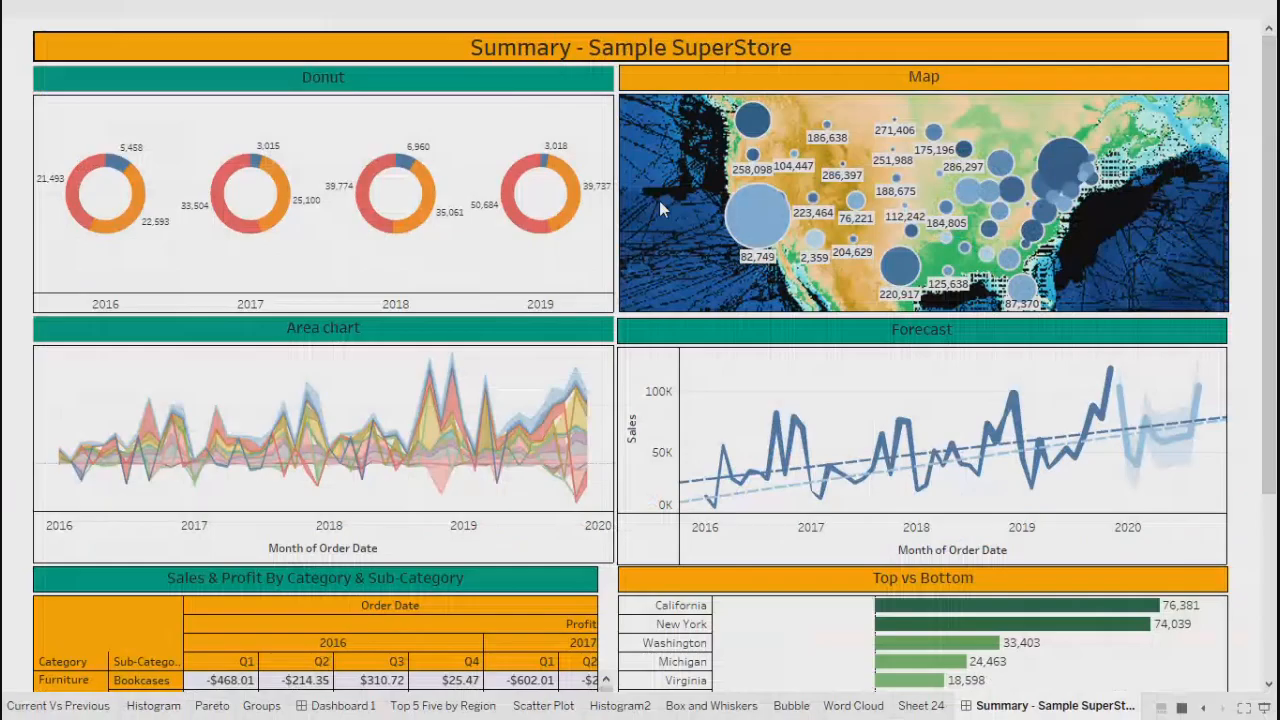
left_click(572, 180)
left_click(572, 180)
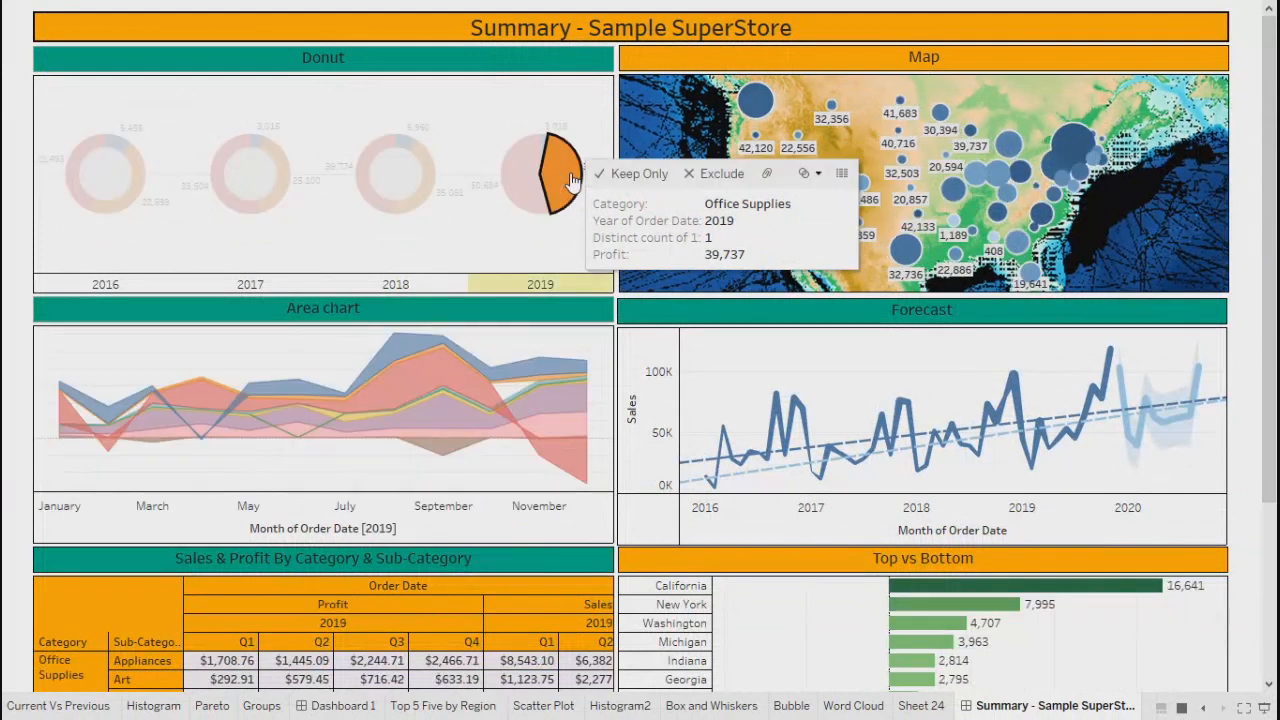
right_click(370, 200)
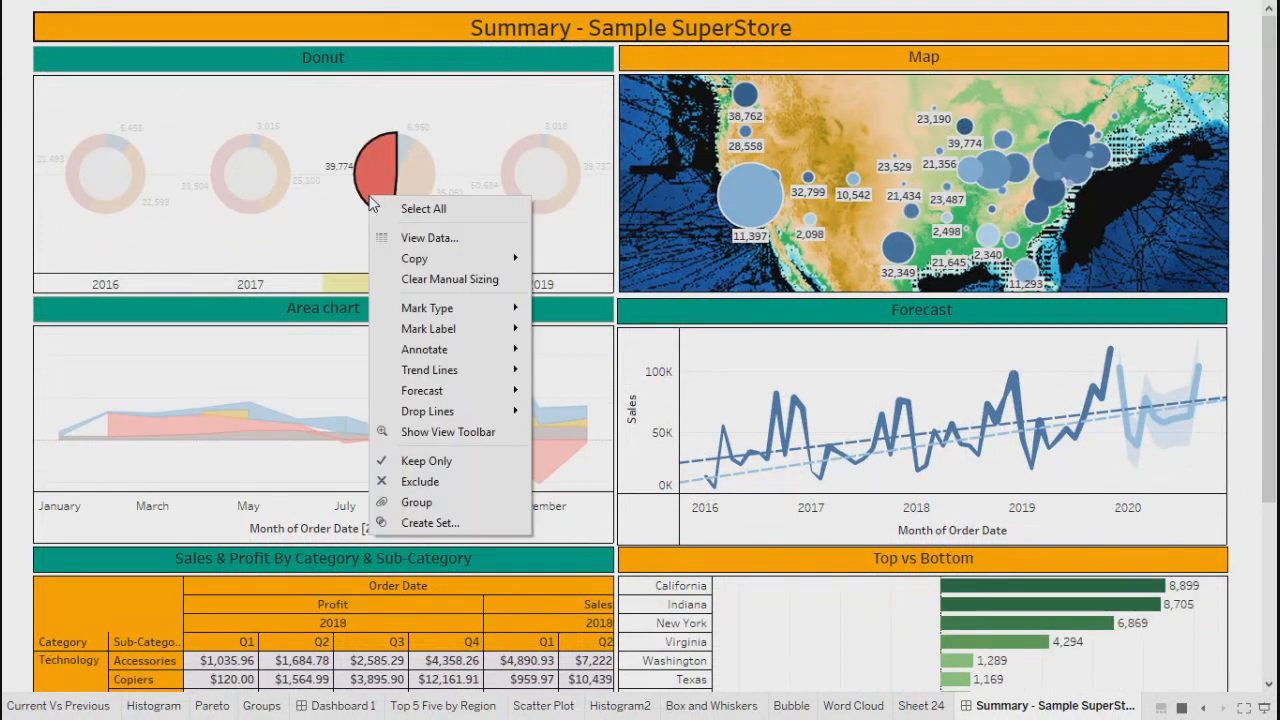
left_click(227, 209)
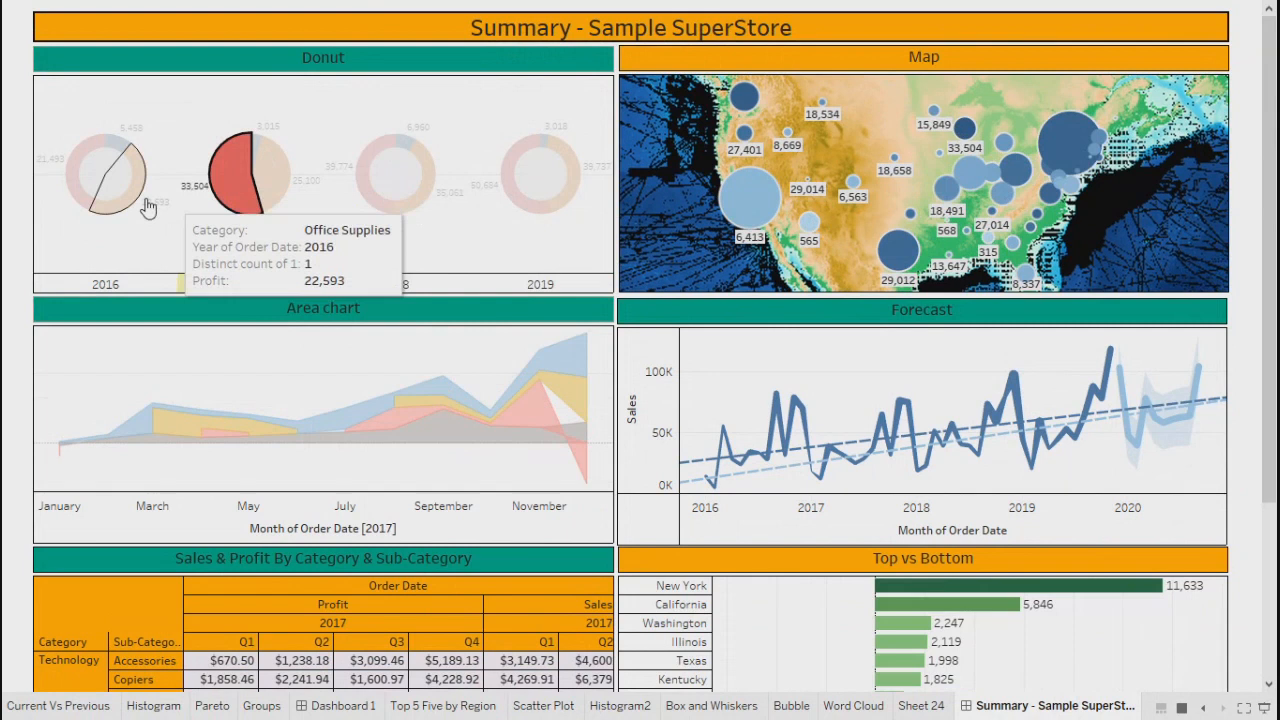
left_click(140, 197)
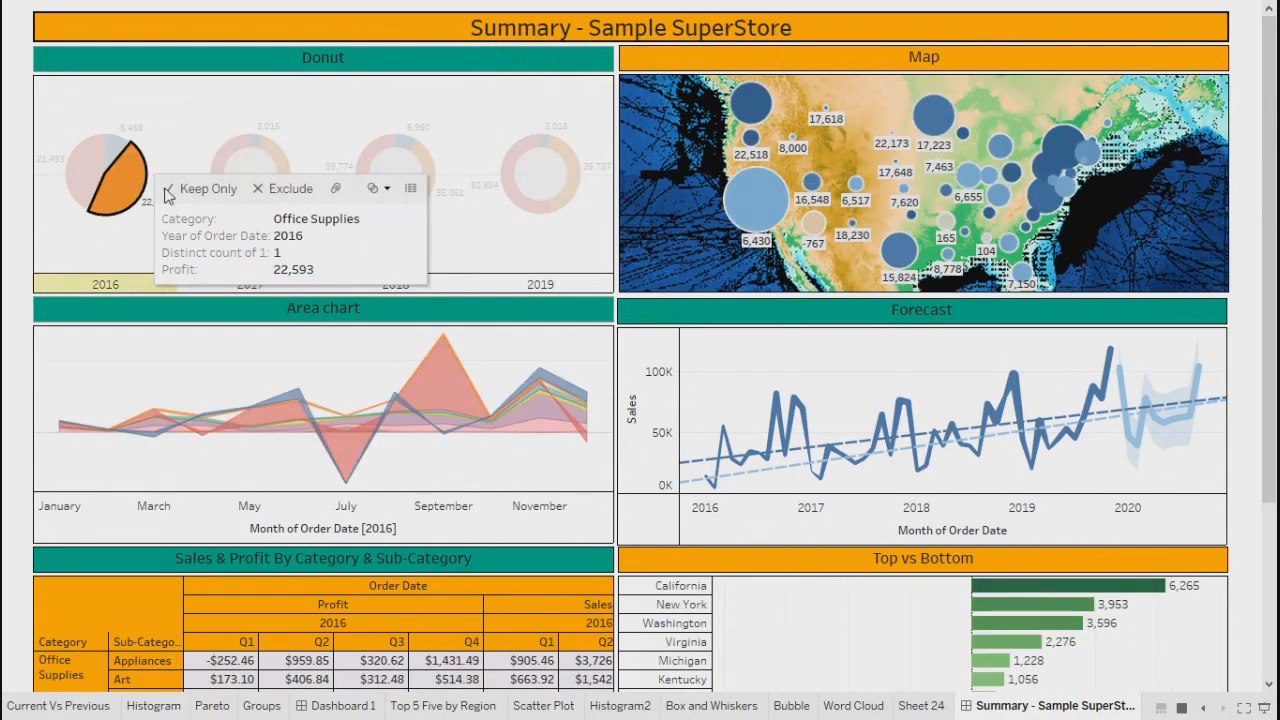
left_click(530, 205)
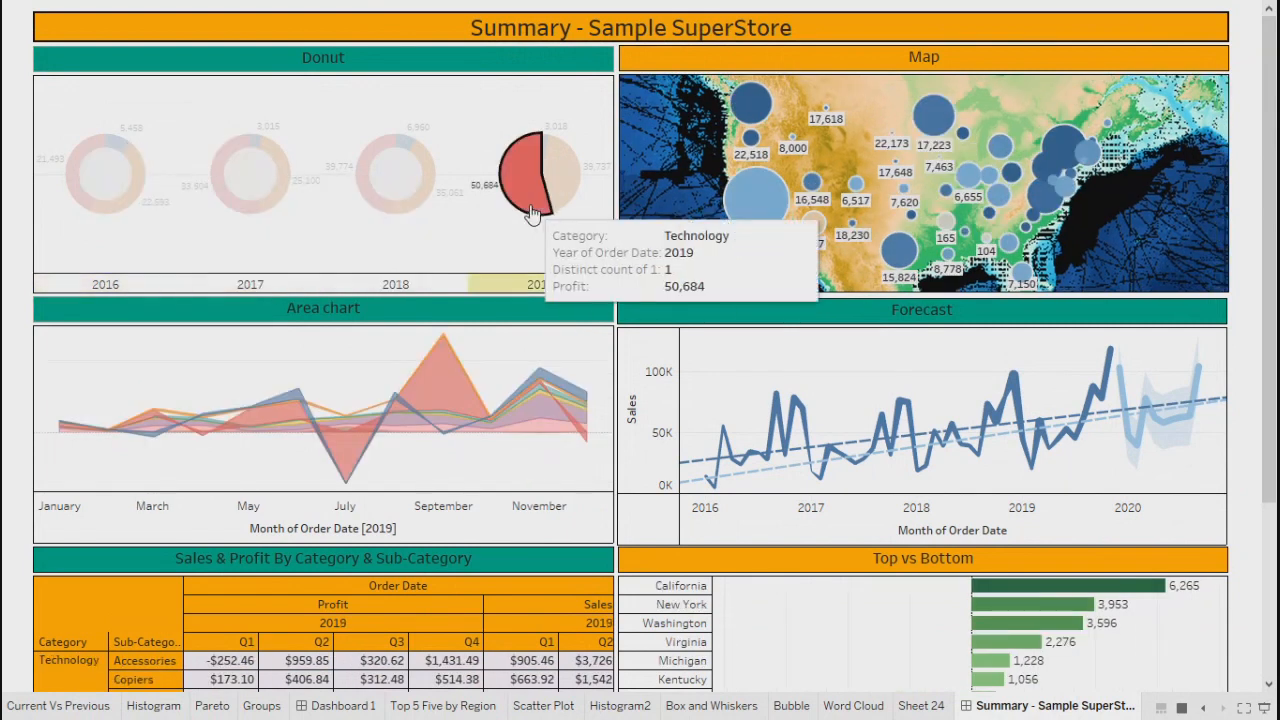
left_click(402, 150)
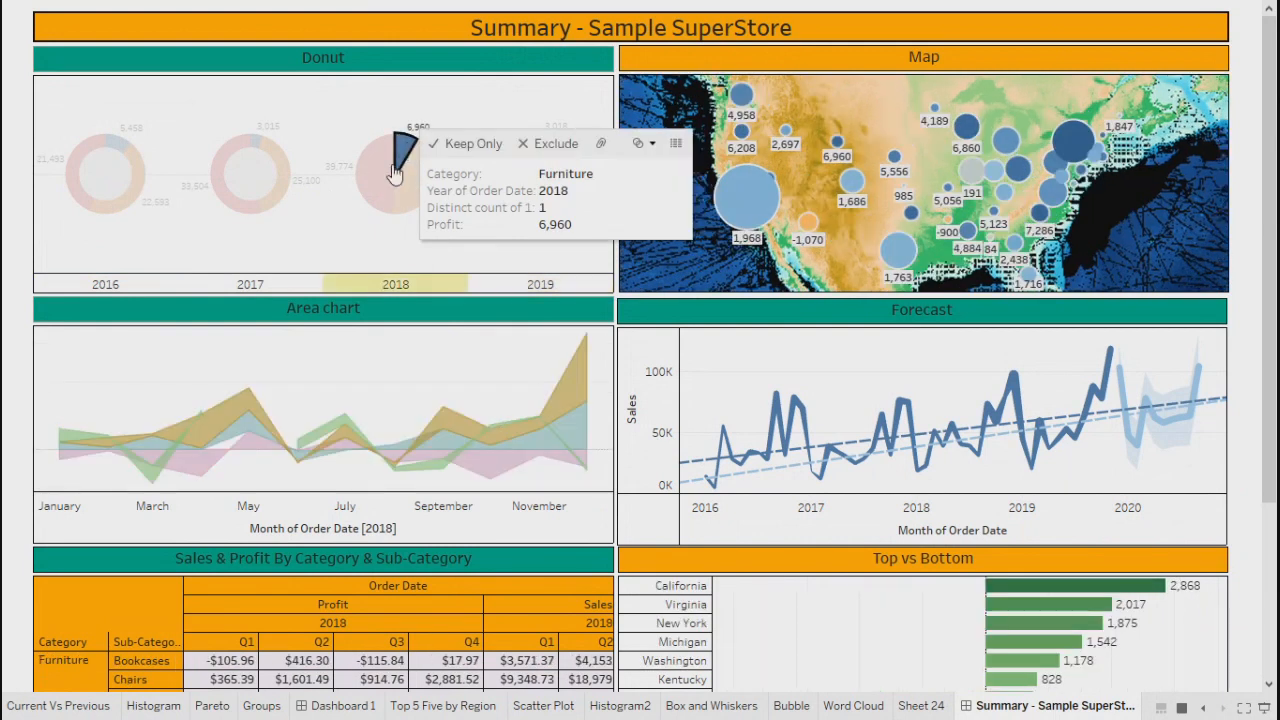
left_click(350, 247)
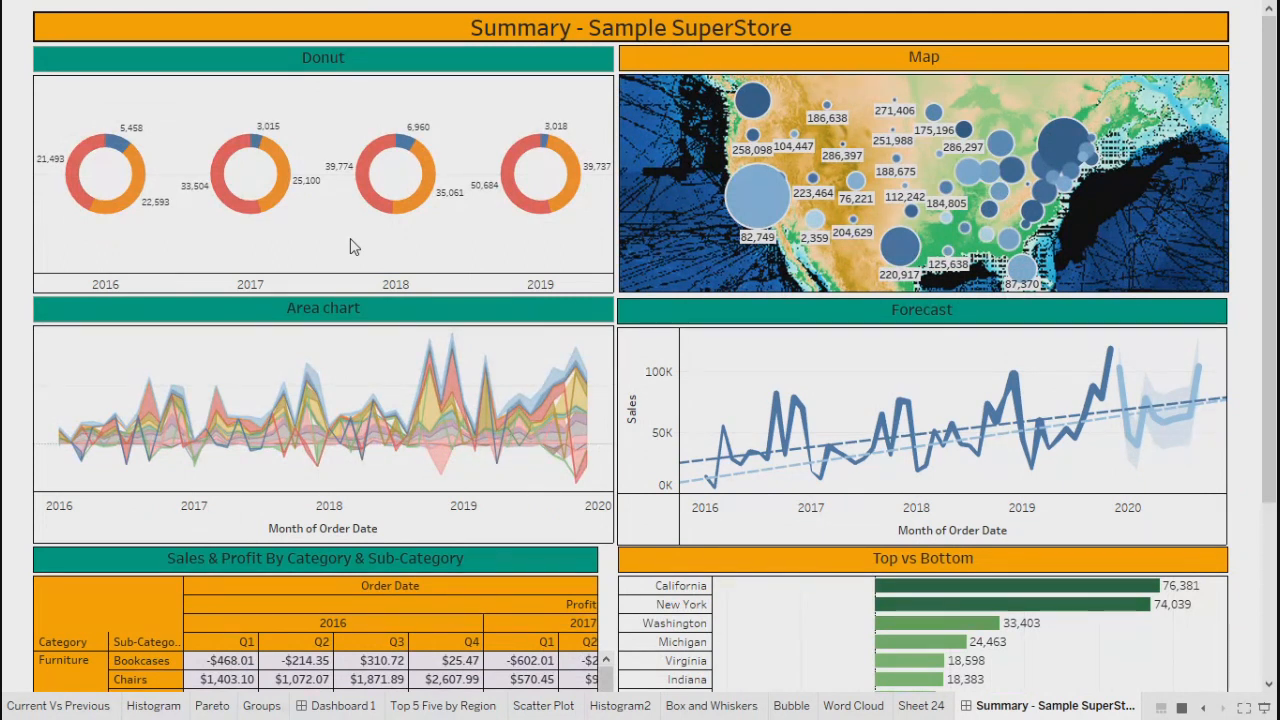
Filter the dashboard by the 2017 Office Supplies donut slice and scan the charts below it
mouse_move(284, 170)
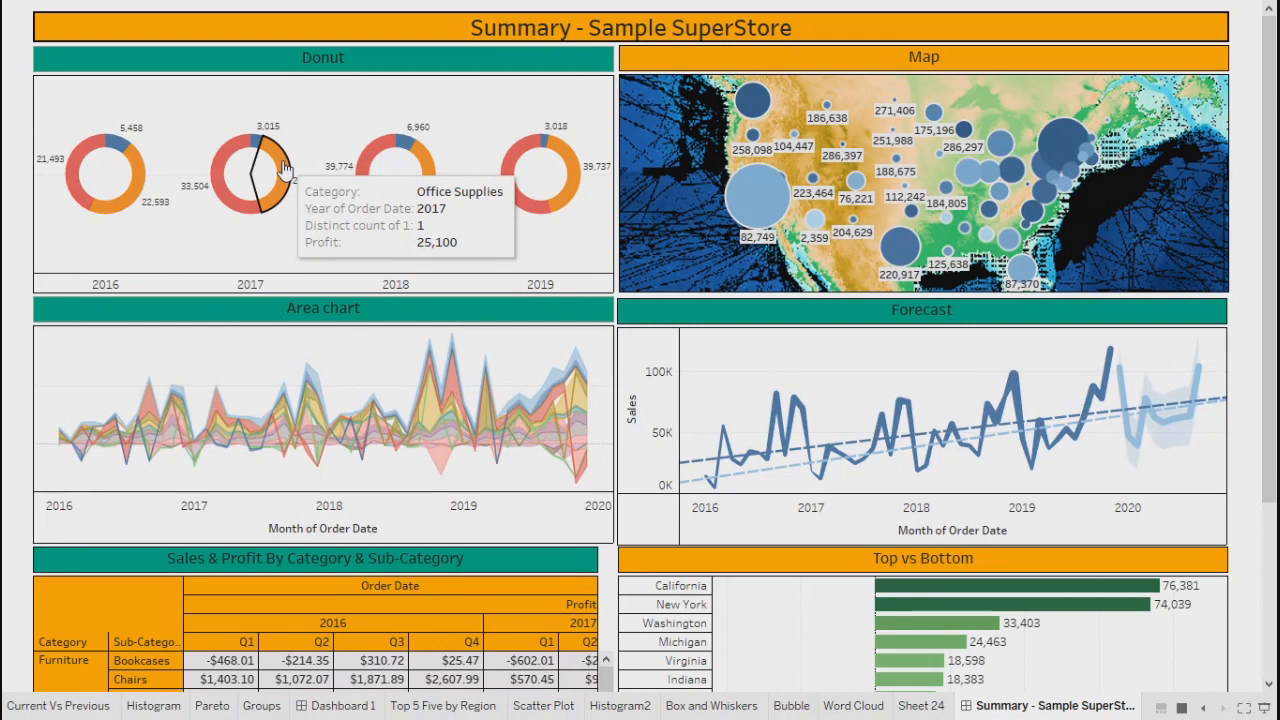
left_click(284, 170)
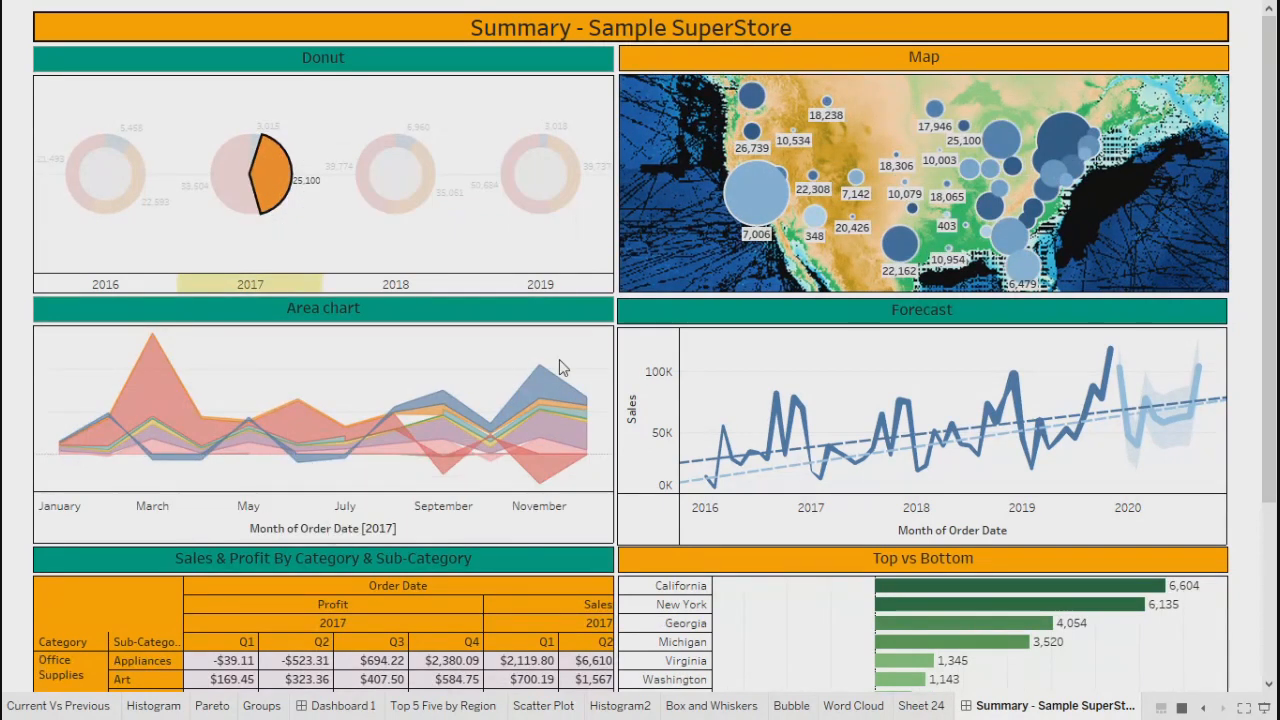
scroll(820, 648, "down", 1)
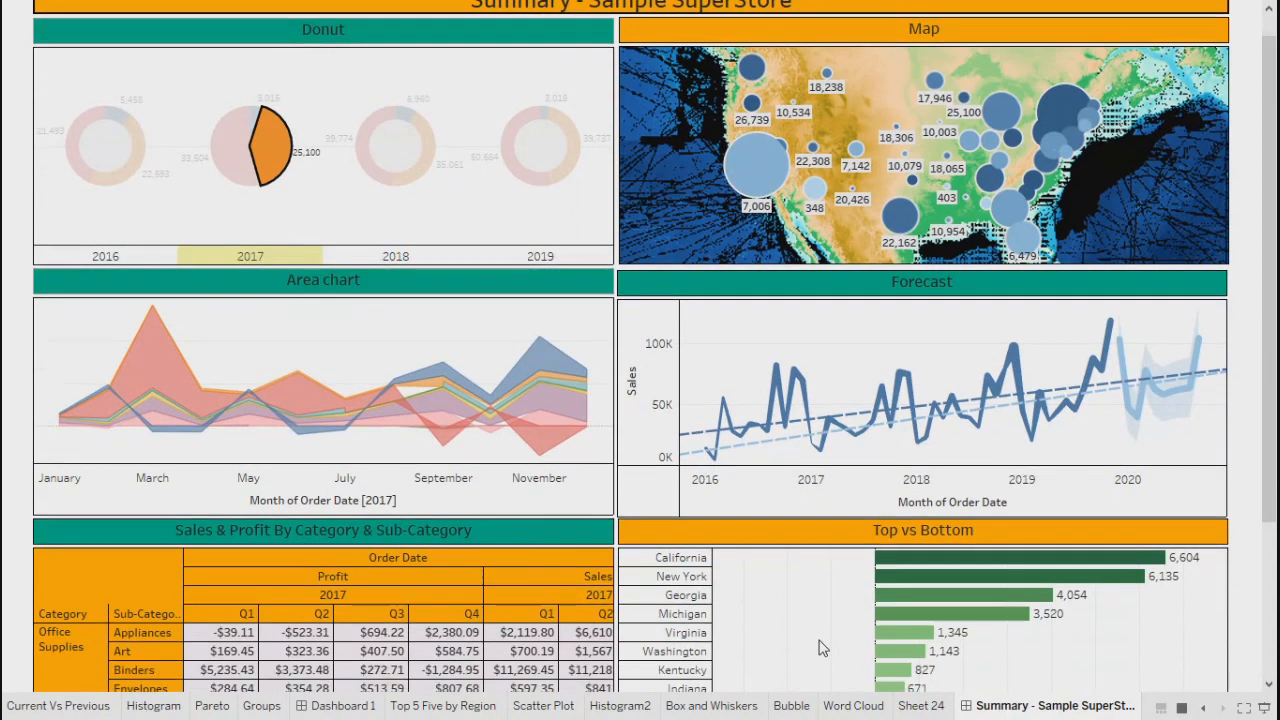
scroll(820, 648, "down", 4)
scroll(820, 648, "up", 3)
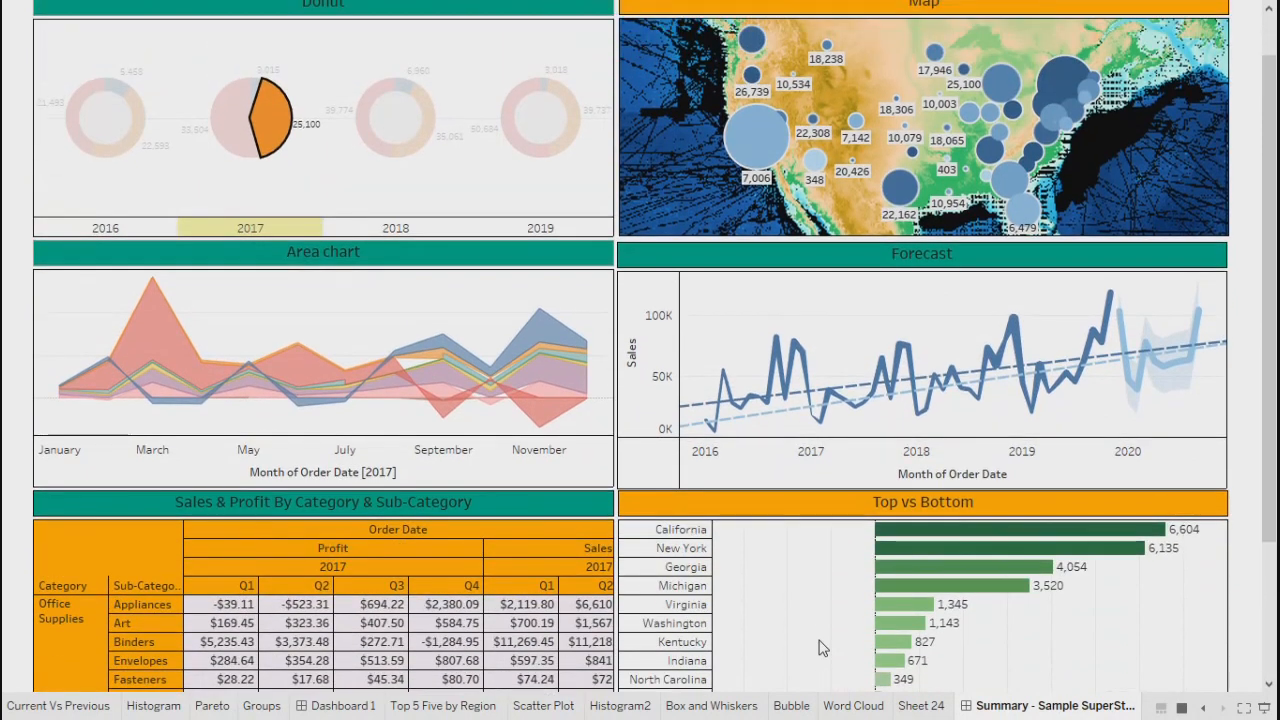
scroll(820, 648, "up", 2)
Examine how the Area chart, Sales & Profit table, Top vs Bottom and Forecast charts respond to the 2017 Office Supplies selection
mouse_move(280, 185)
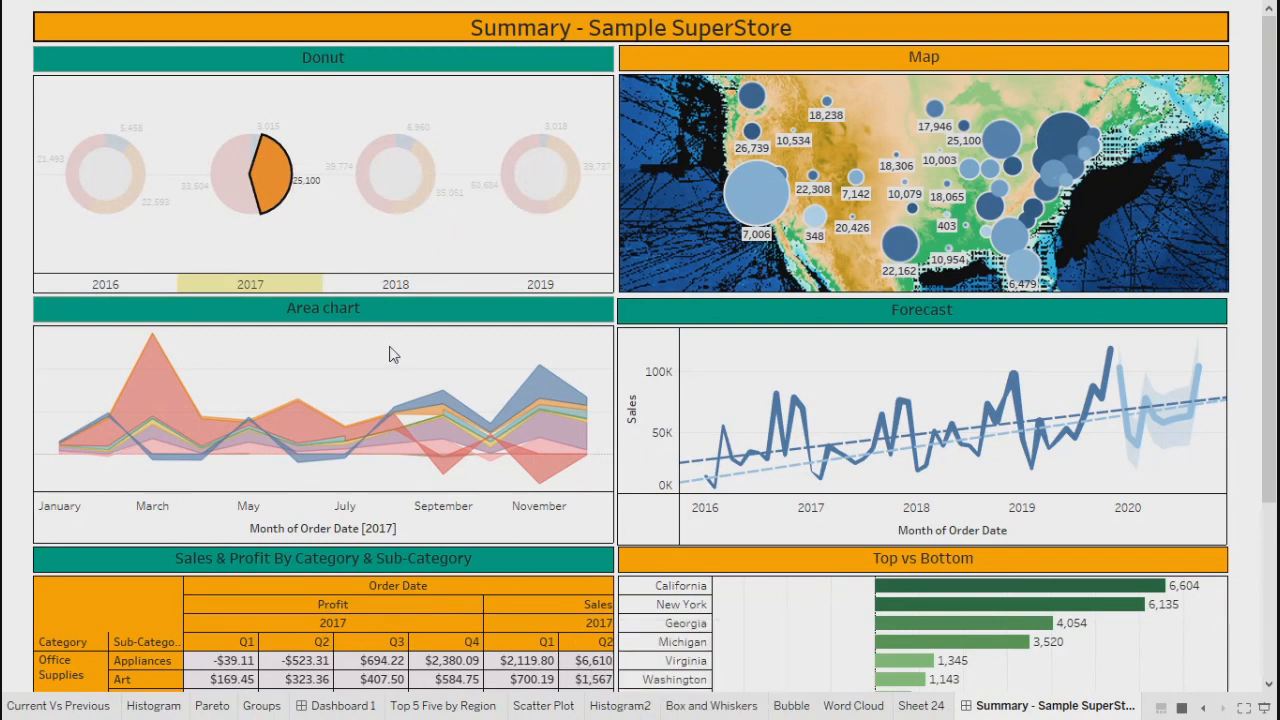
mouse_move(249, 286)
scroll(286, 375, "down", 1)
scroll(286, 378, "down", 3)
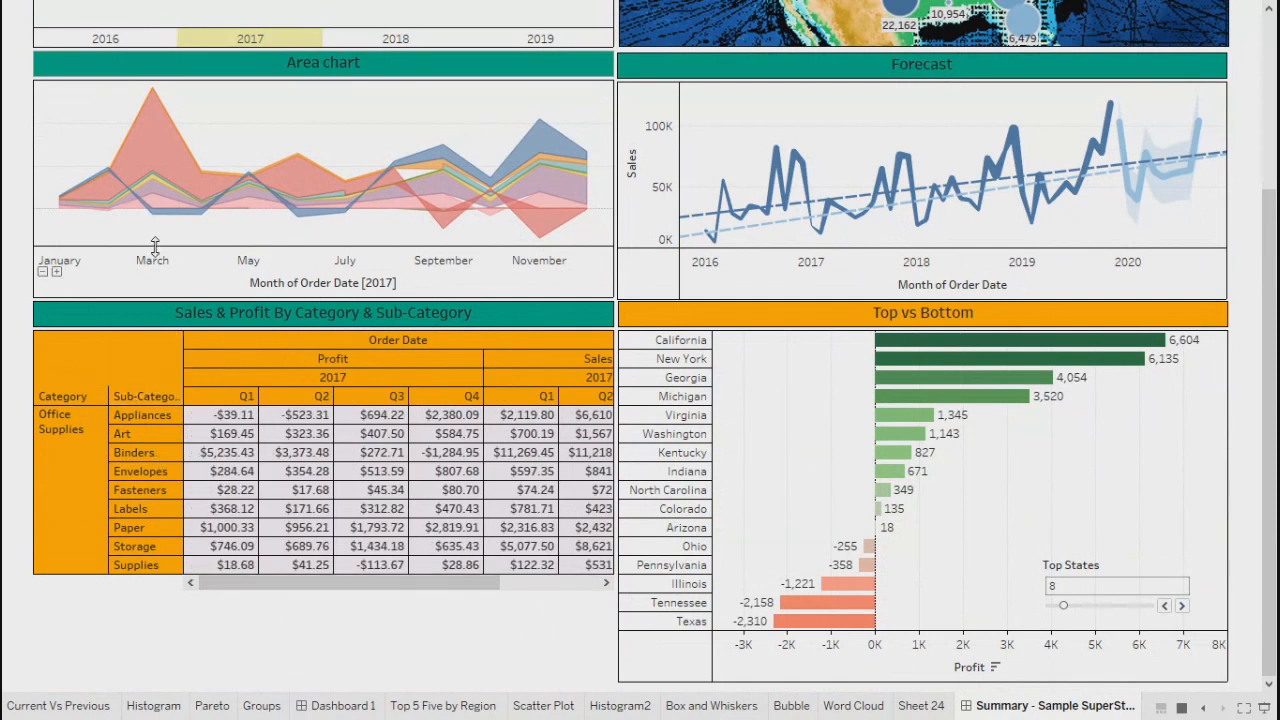
scroll(134, 244, "up", 2)
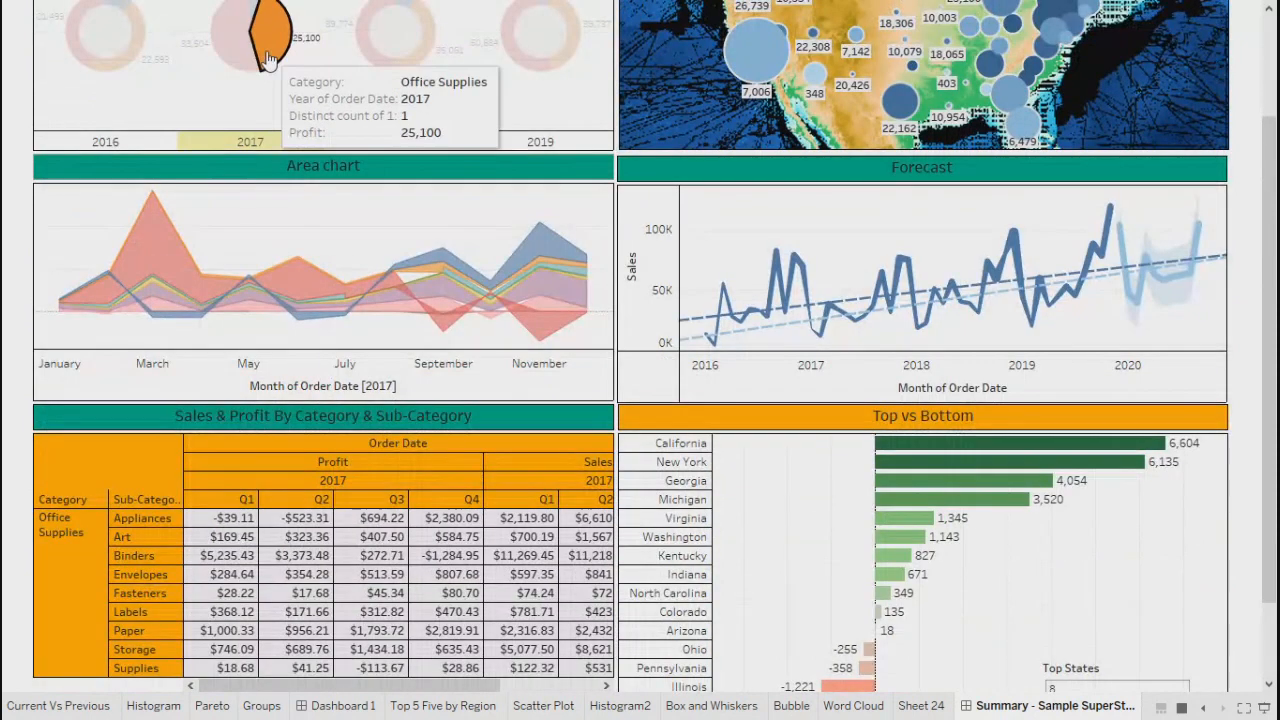
mouse_move(152, 292)
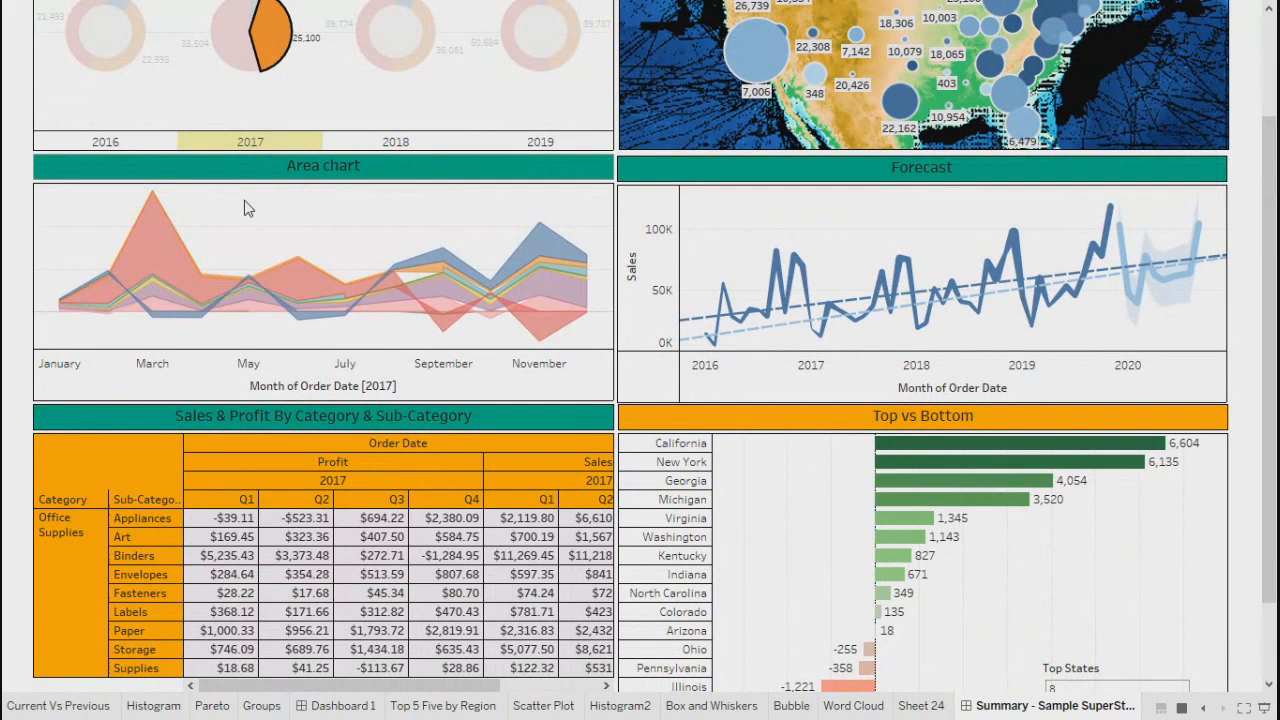
scroll(248, 208, "up", 2)
left_click(274, 100)
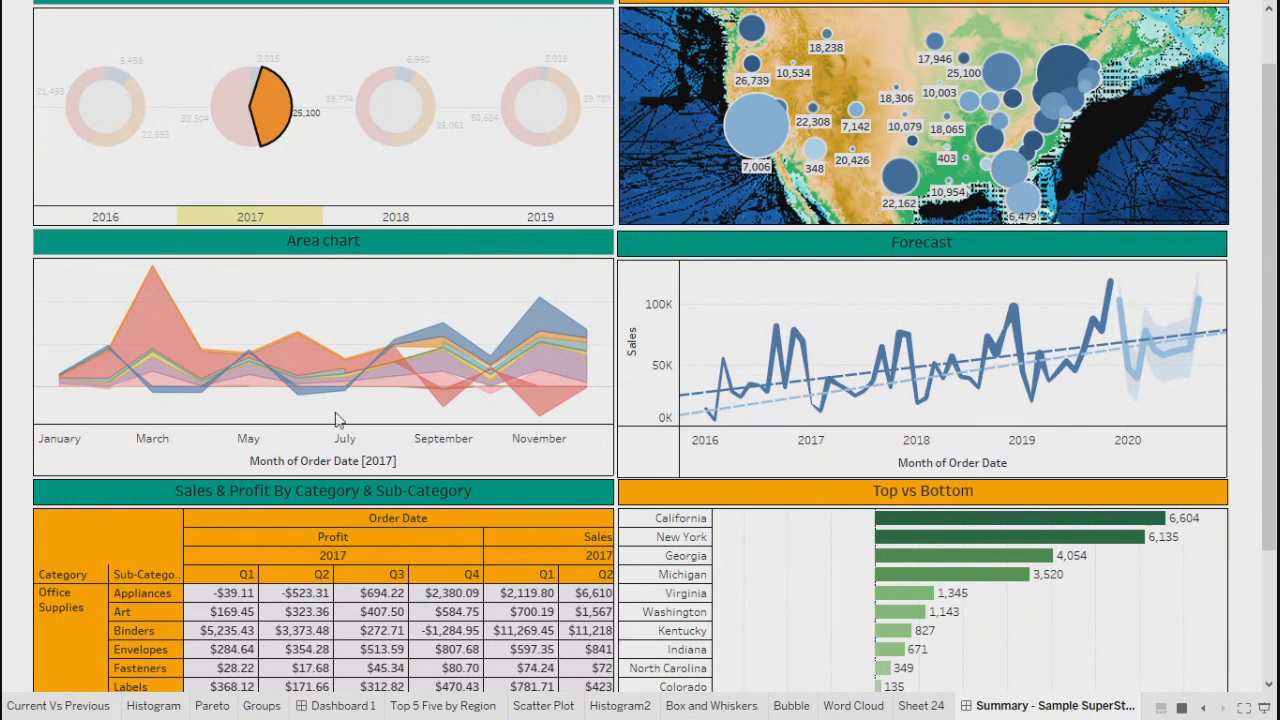
mouse_move(344, 380)
scroll(350, 410, "down", 3)
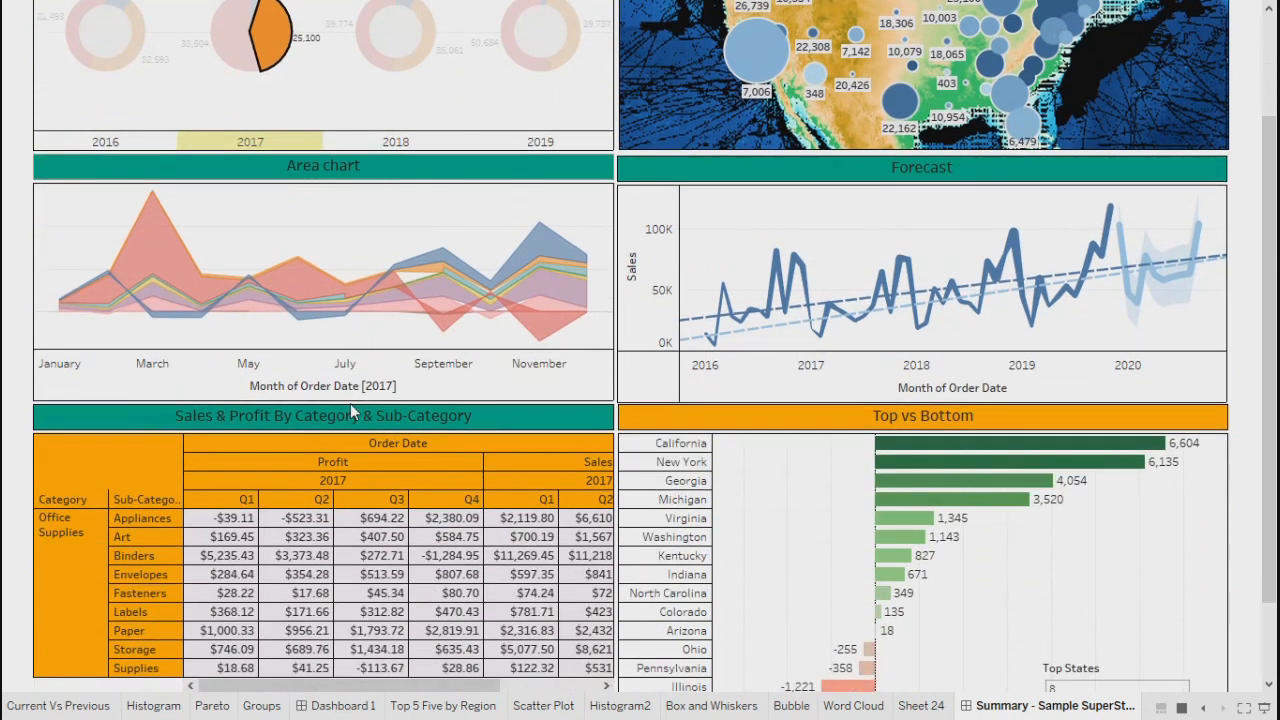
scroll(350, 405, "down", 1)
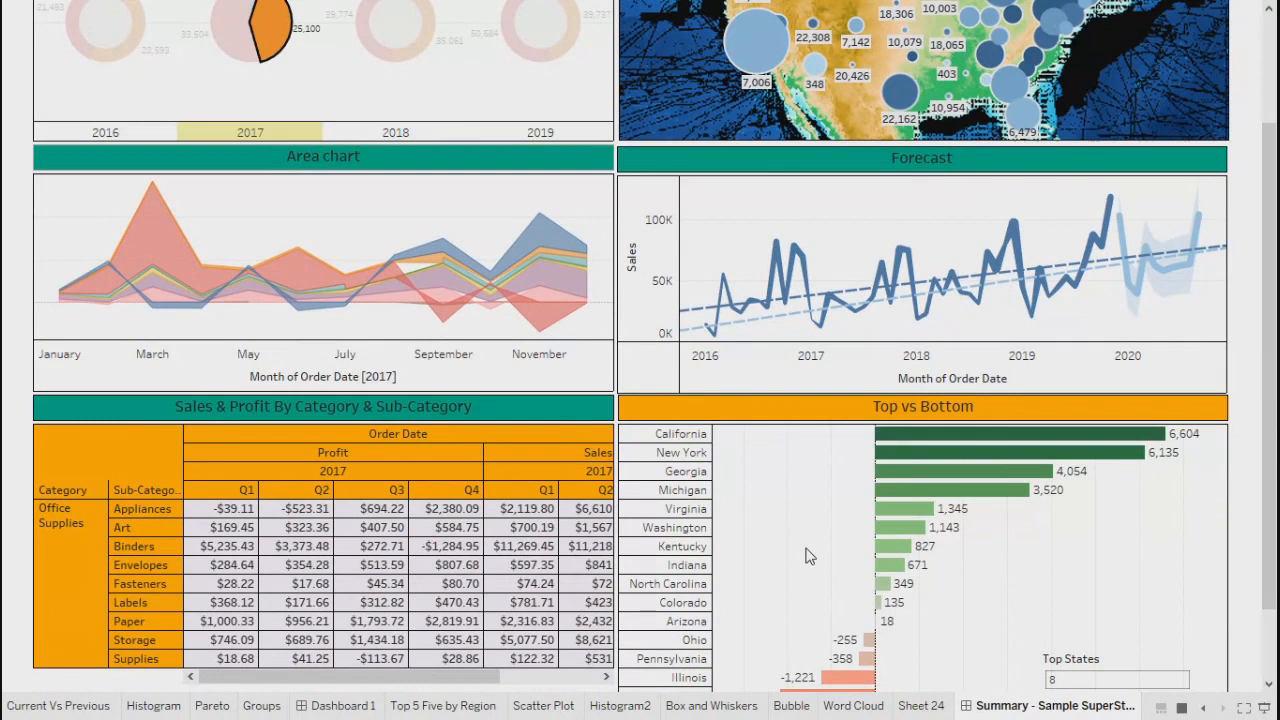
scroll(810, 557, "down", 3)
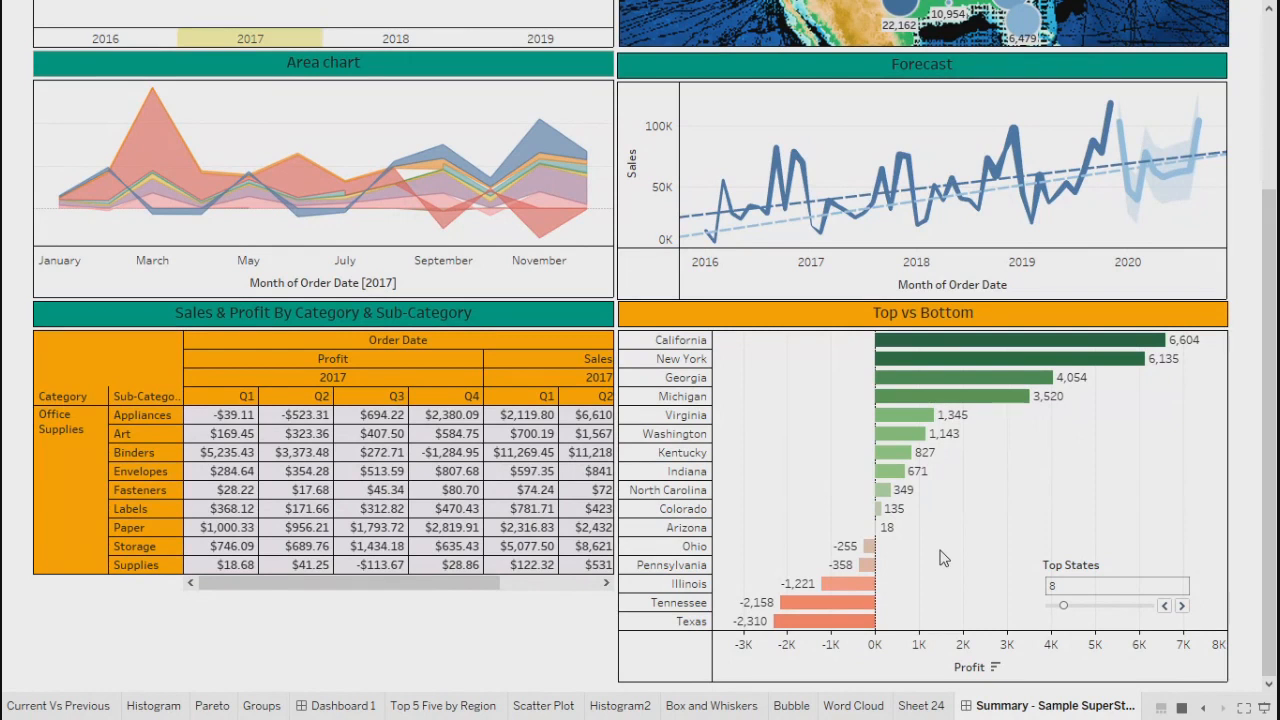
scroll(940, 558, "up", 1)
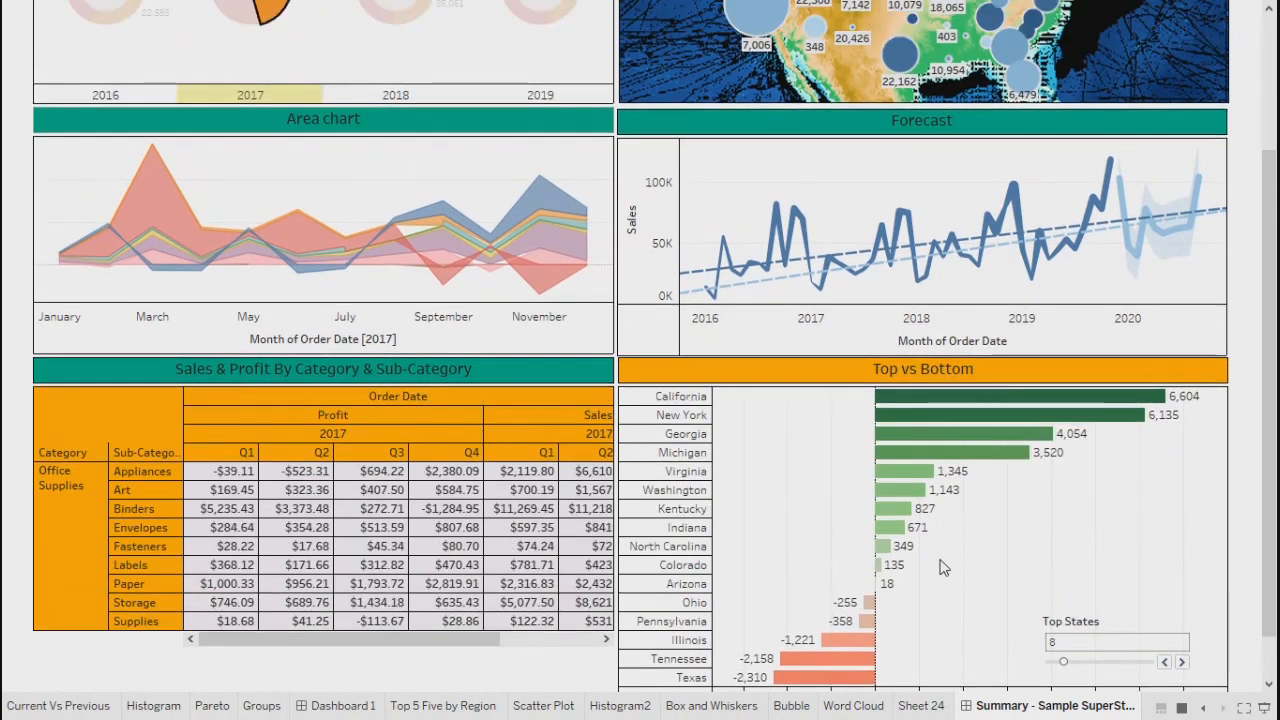
scroll(940, 567, "up", 3)
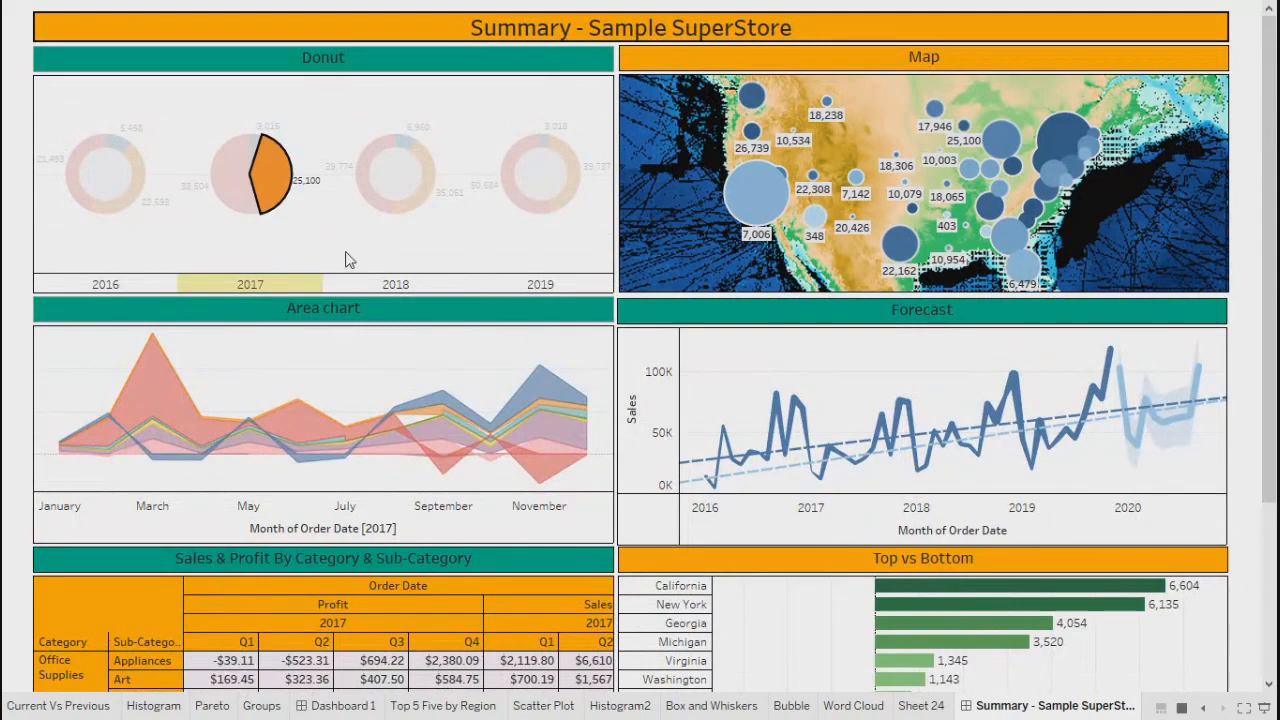
Leave presentation mode and clear the 2017 Office Supplies selection in the Donut chart
key("Escape")
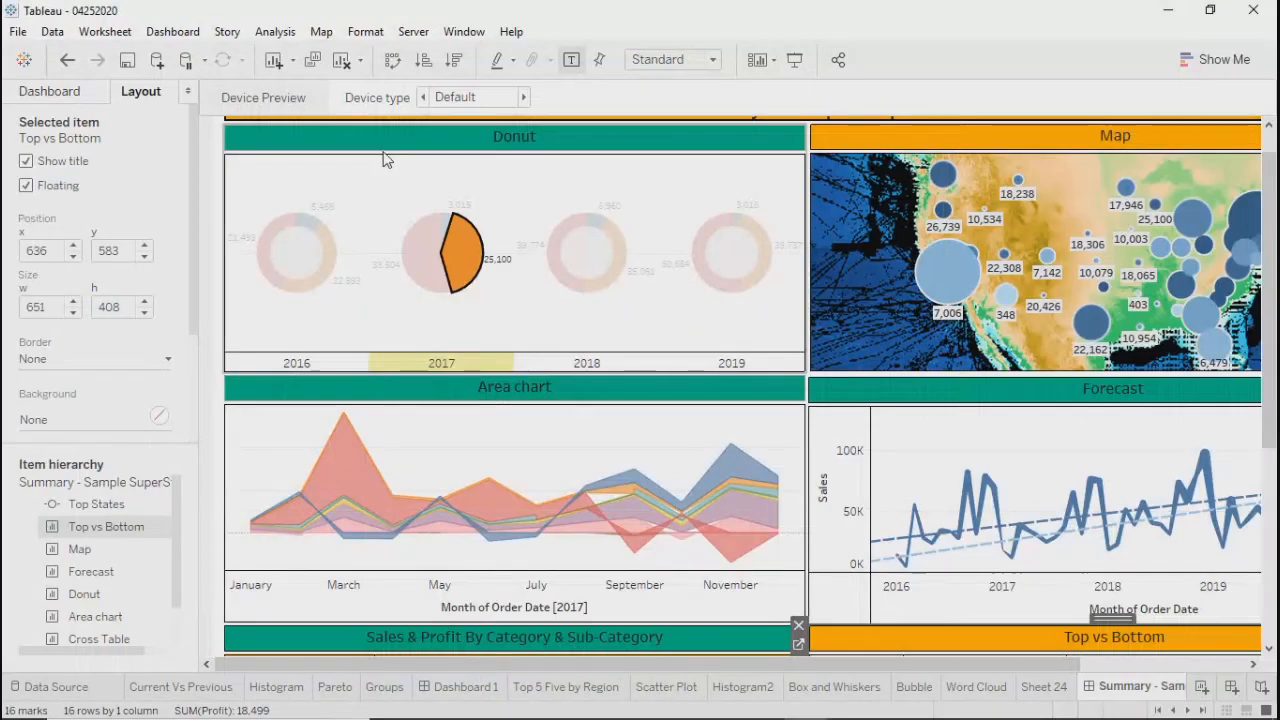
left_click(380, 170)
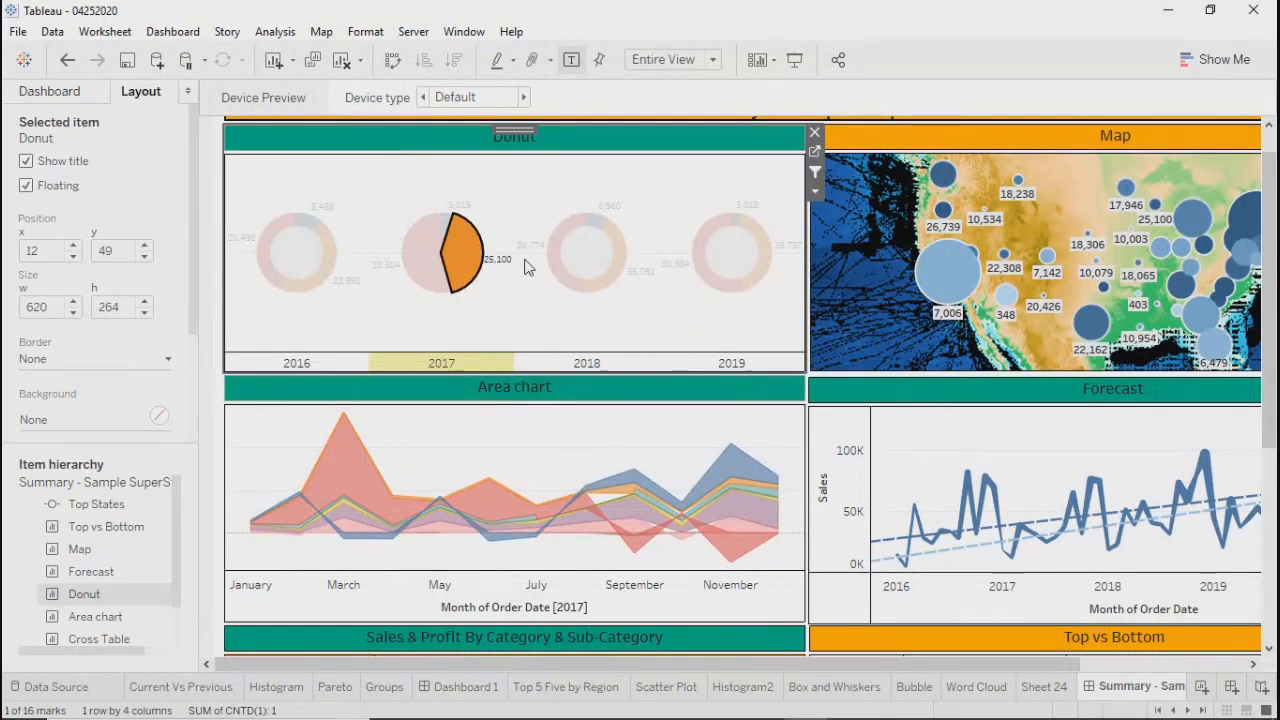
left_click(451, 261)
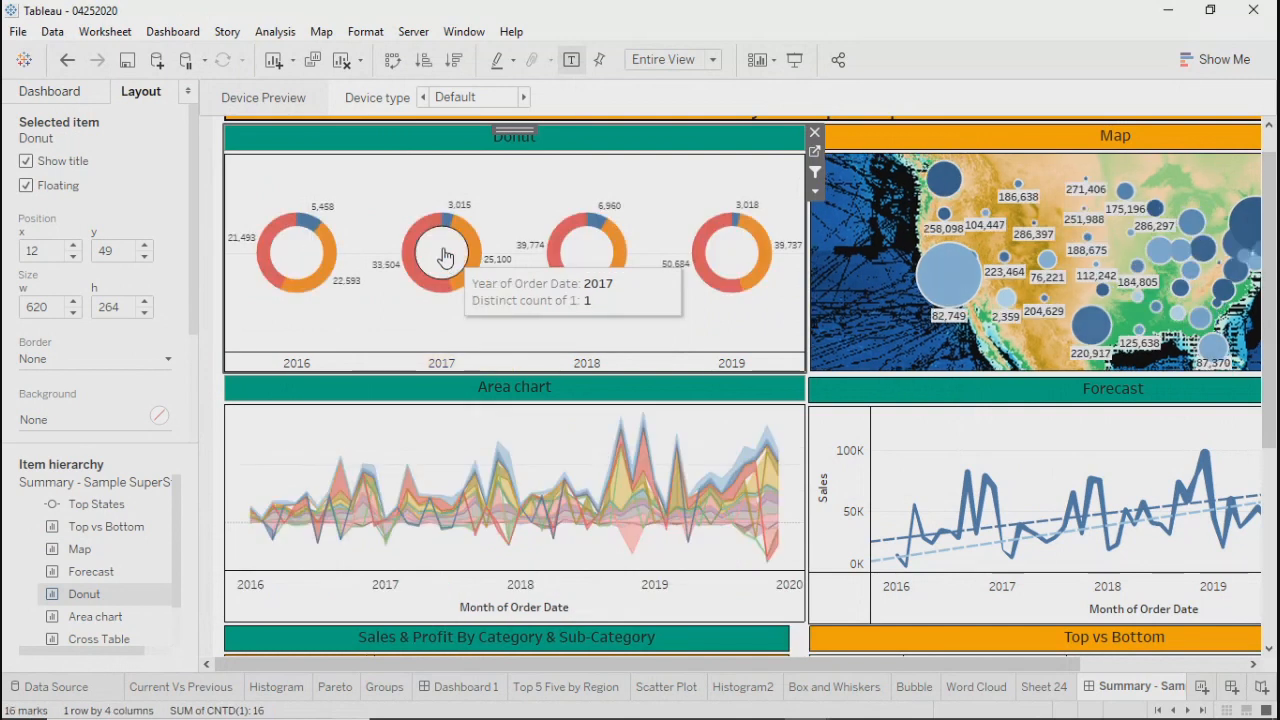
Open Filter 1 (generated) from the dashboard actions for editing and switch its target filters from all fields to selected fields
left_click(172, 31)
left_click(180, 271)
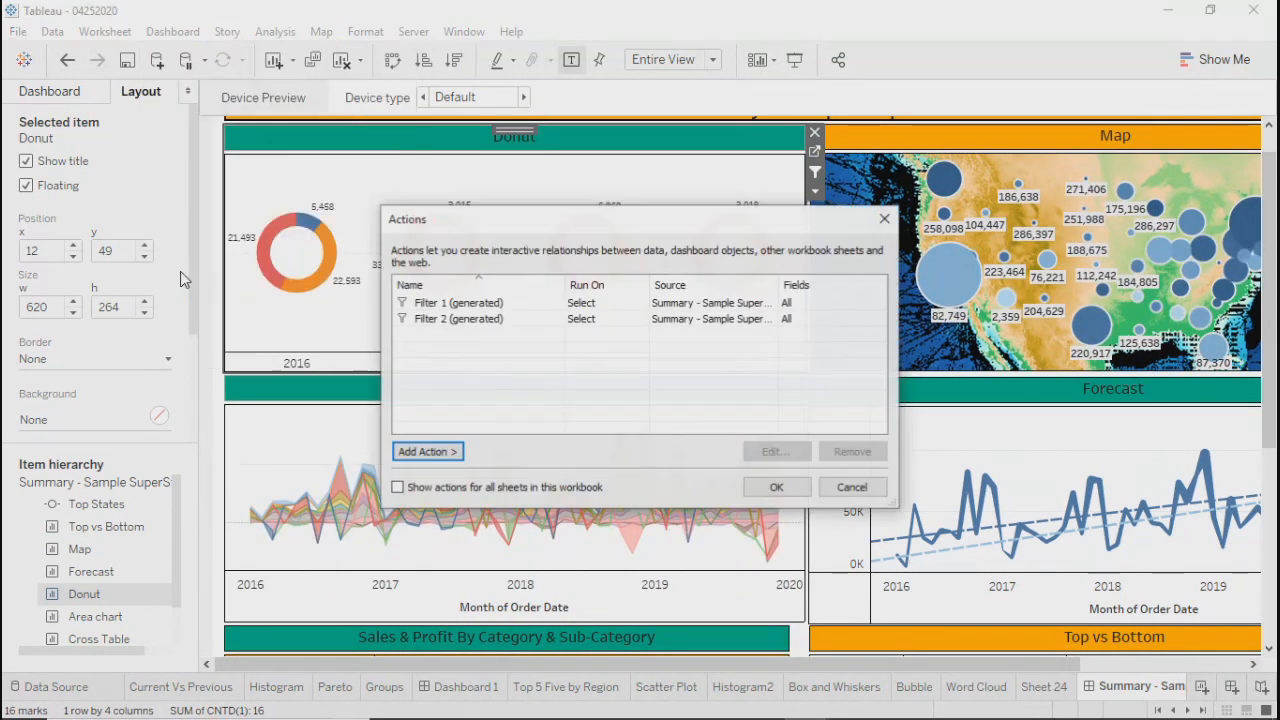
left_click(475, 302)
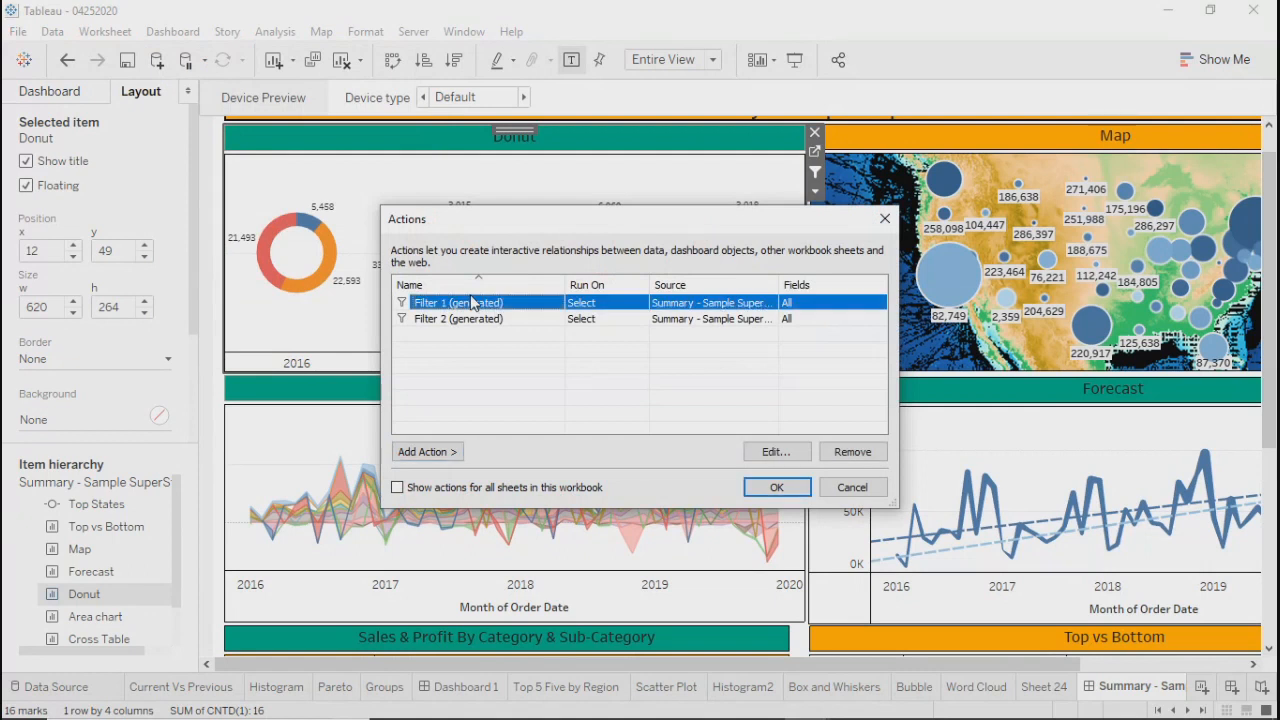
left_click(773, 452)
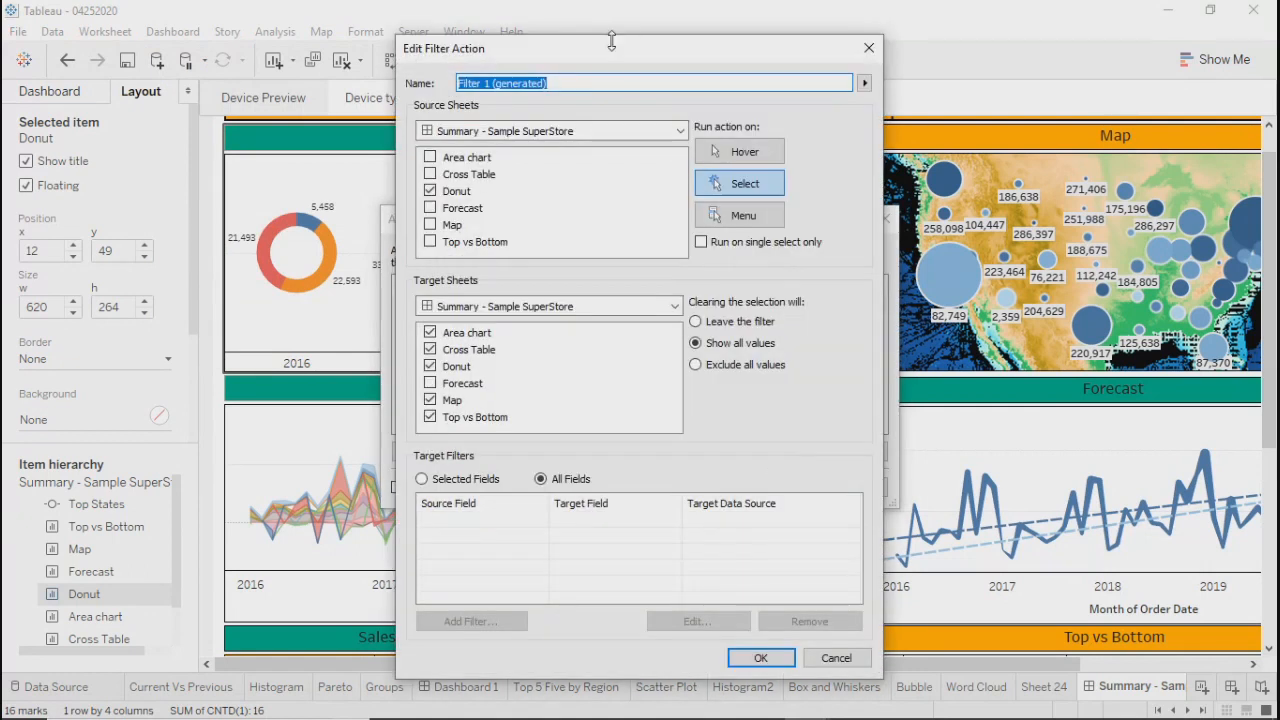
left_click_drag(606, 66, 537, 64)
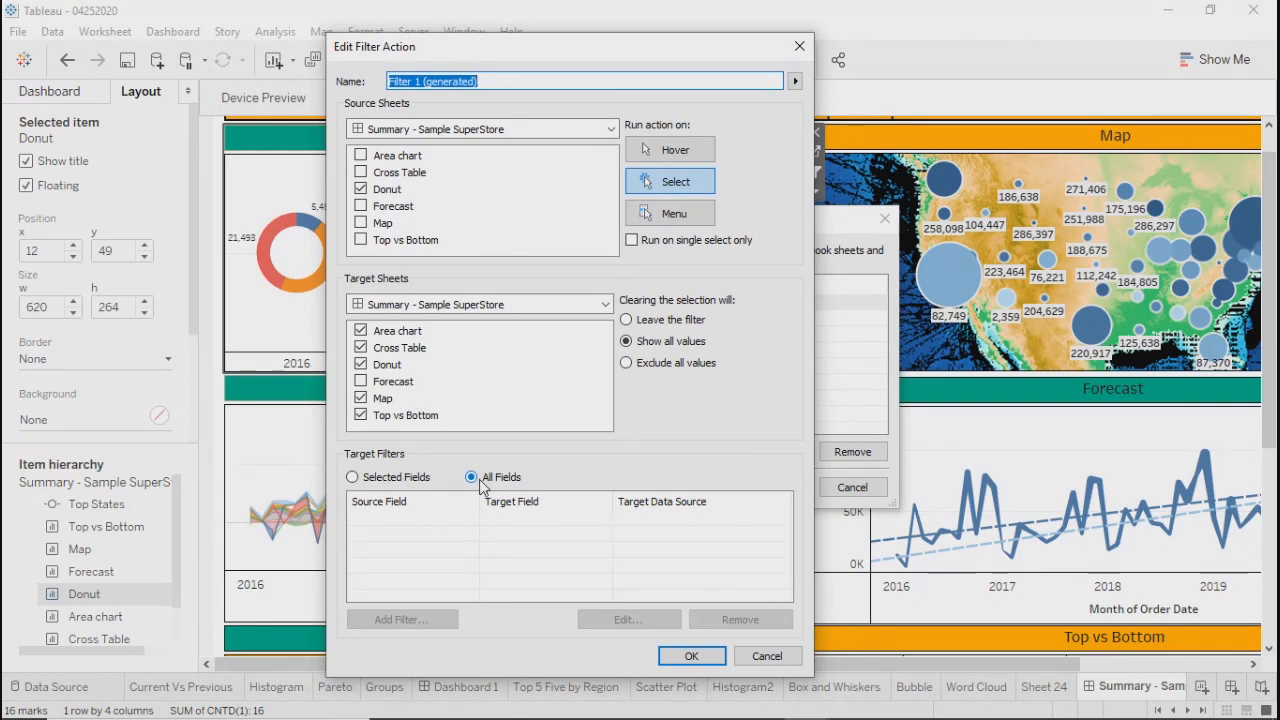
left_click_drag(573, 52, 674, 31)
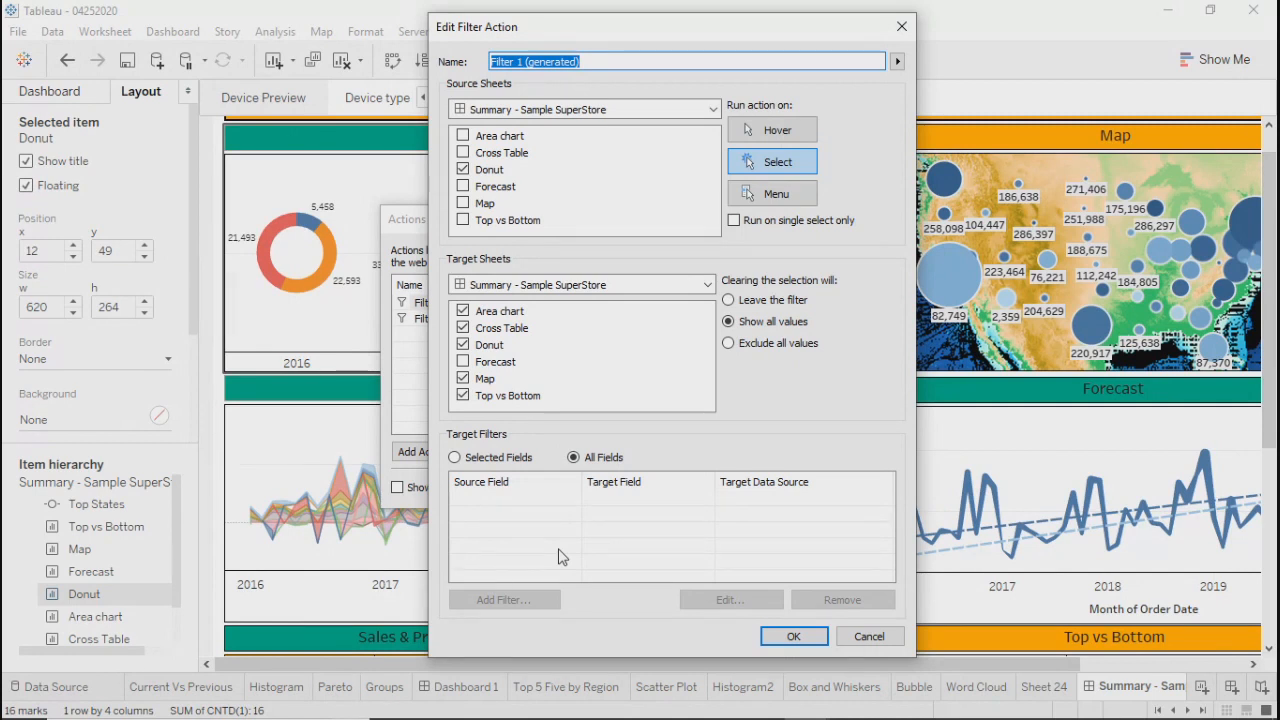
left_click(455, 457)
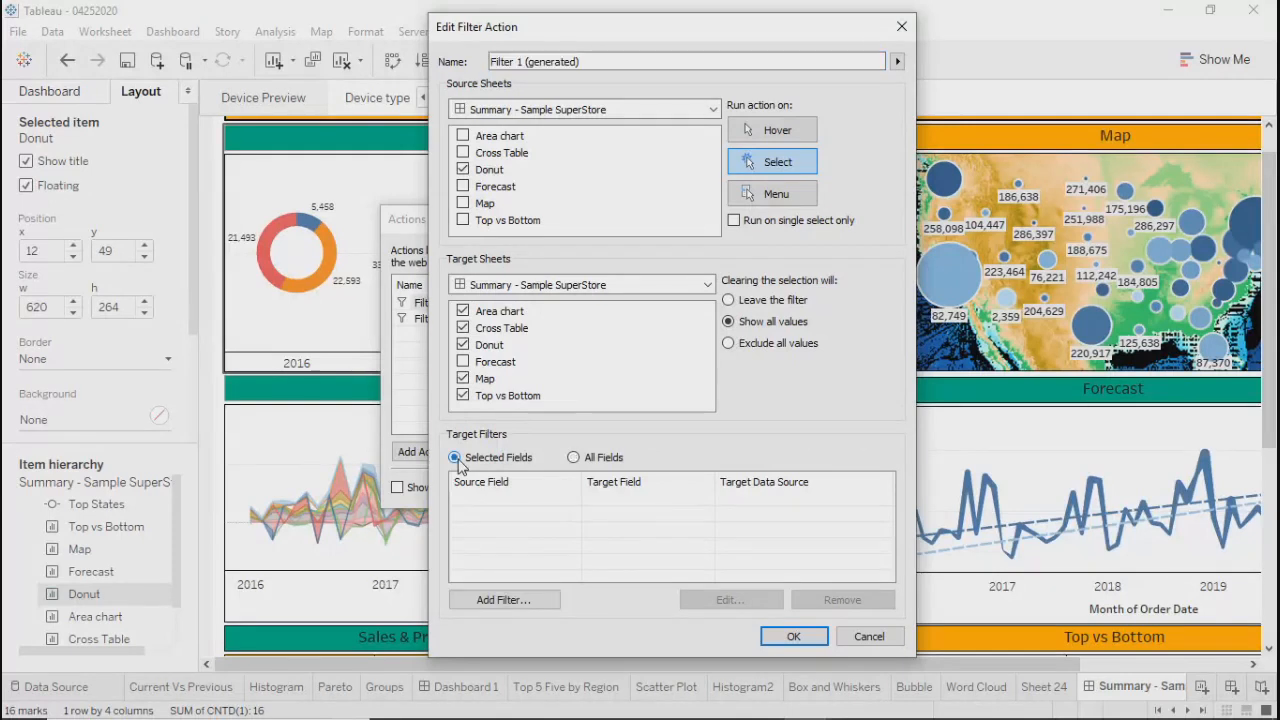
Add a target filter matching source field Category to target field Category, and apply the dashboard actions
left_click(502, 604)
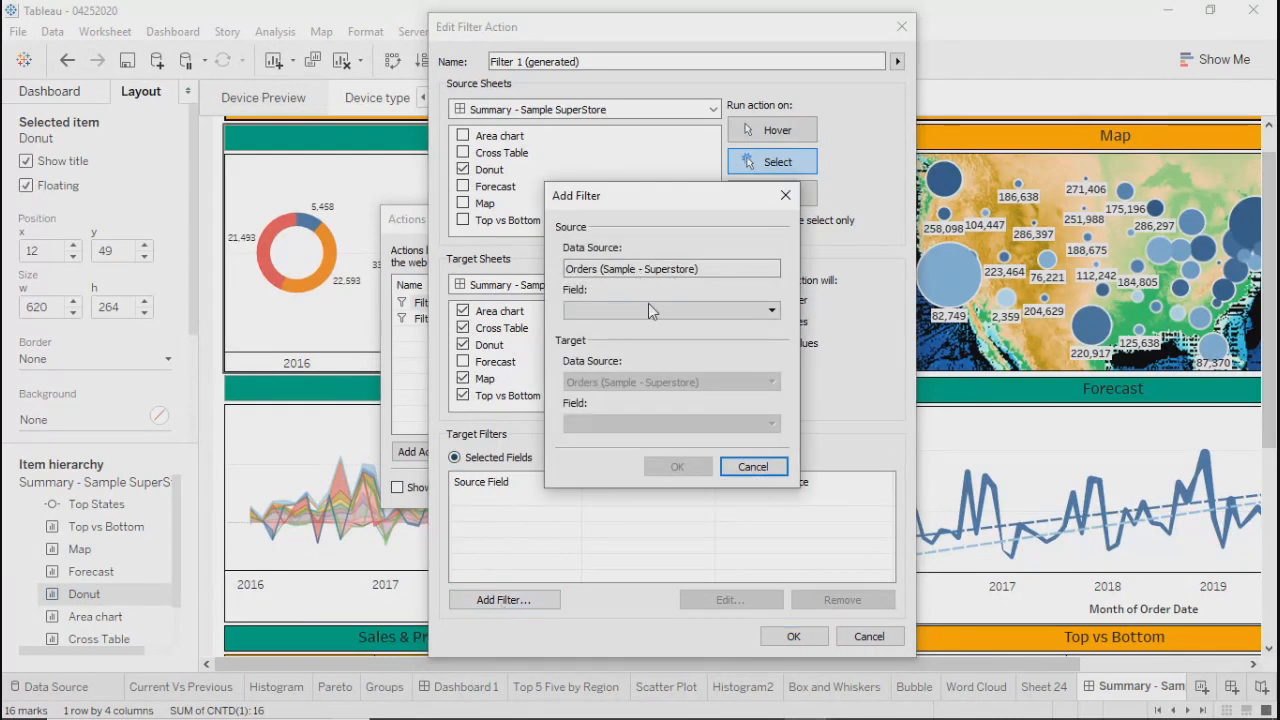
left_click(626, 312)
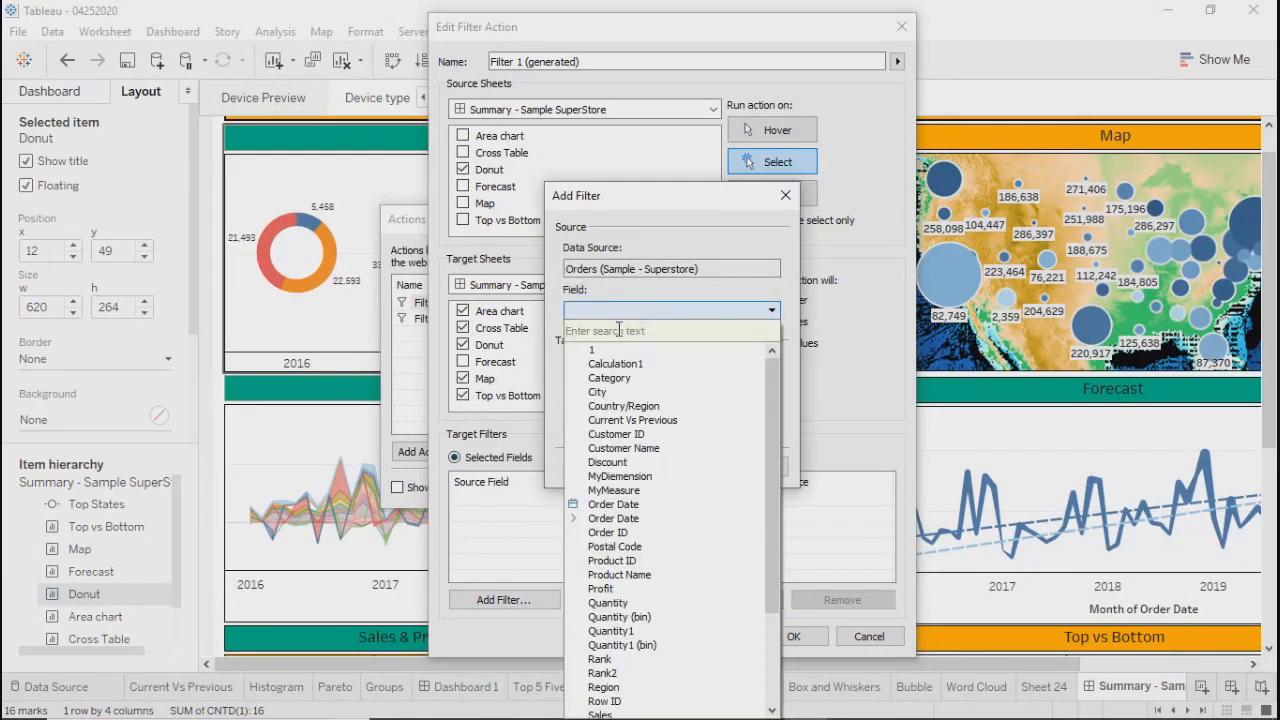
left_click(610, 380)
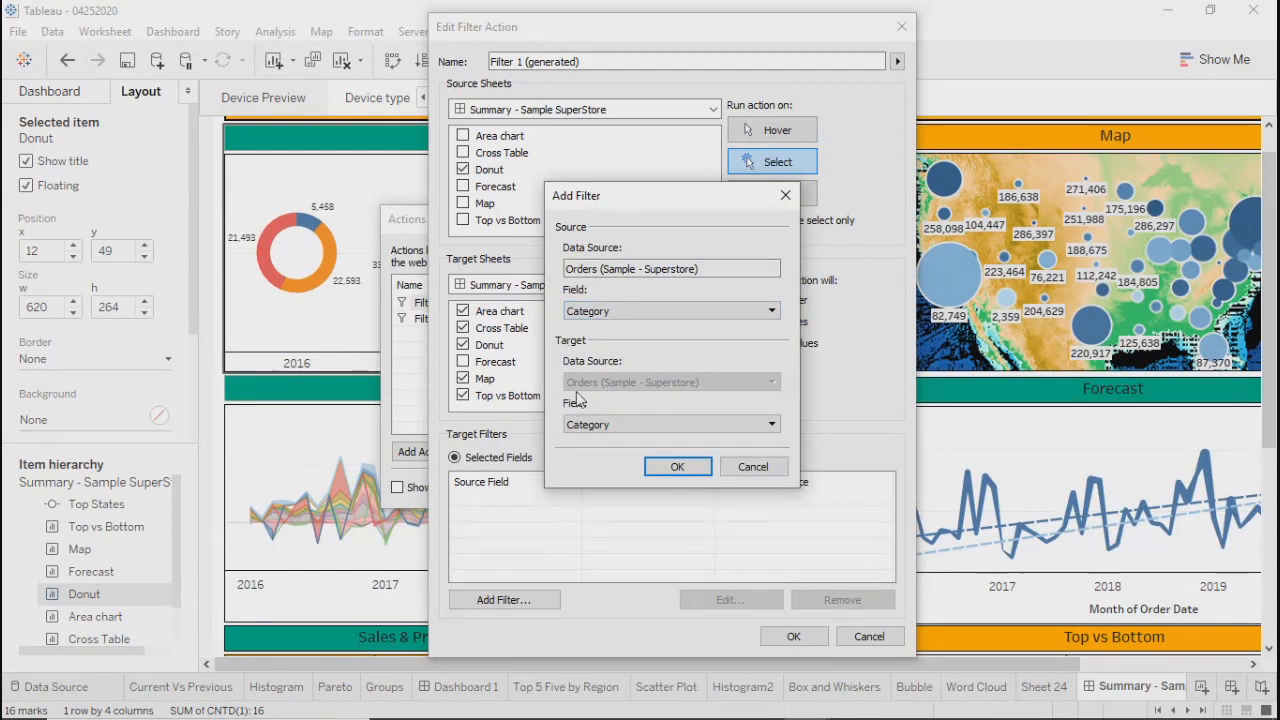
left_click(631, 424)
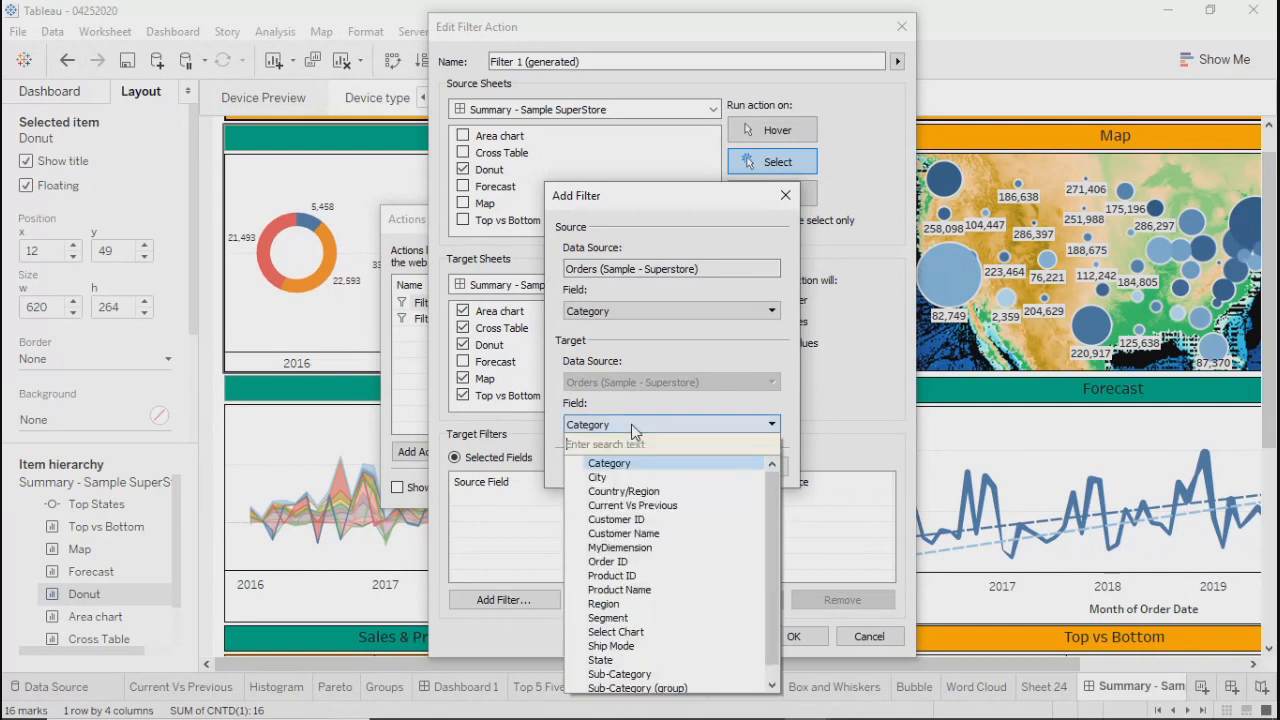
left_click(616, 466)
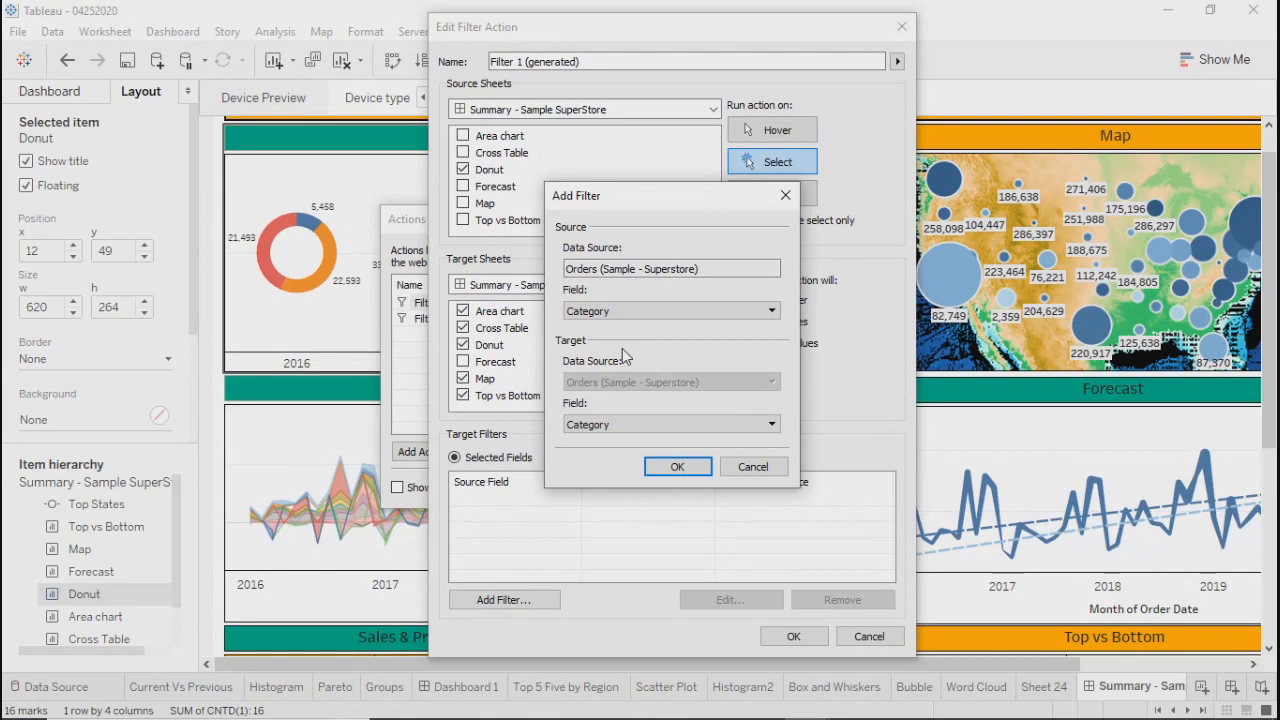
left_click(670, 468)
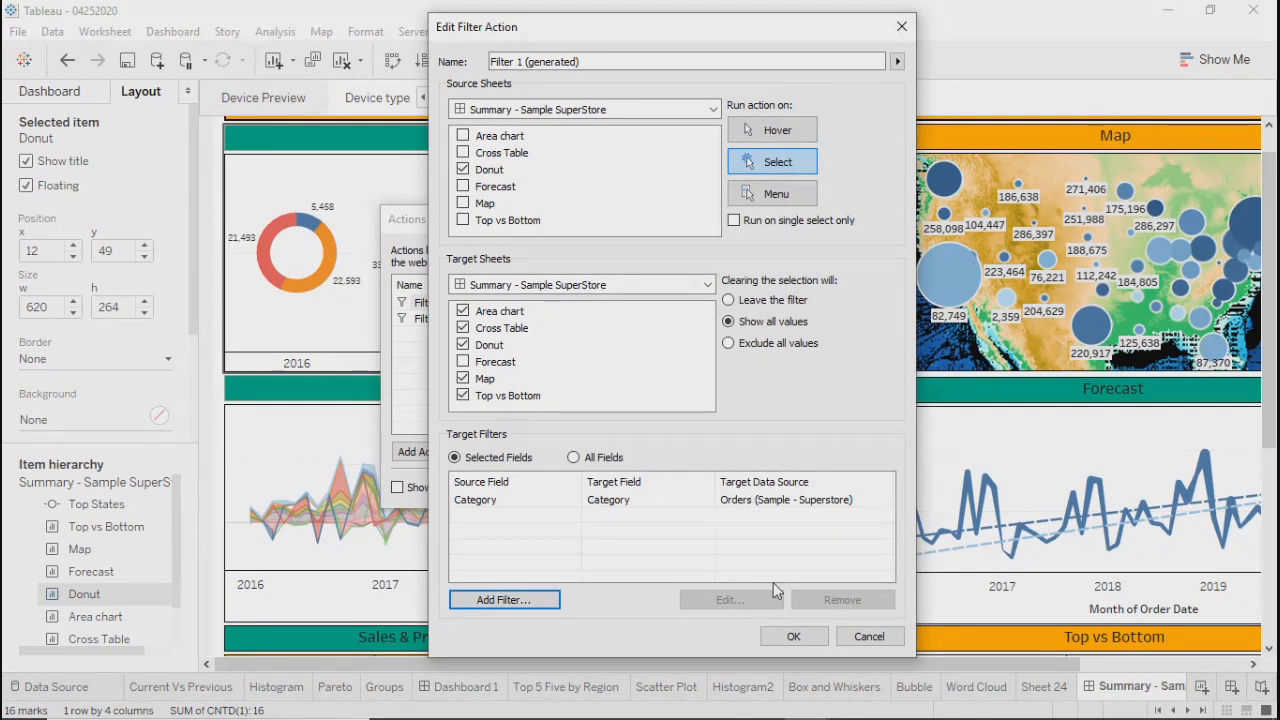
left_click(785, 640)
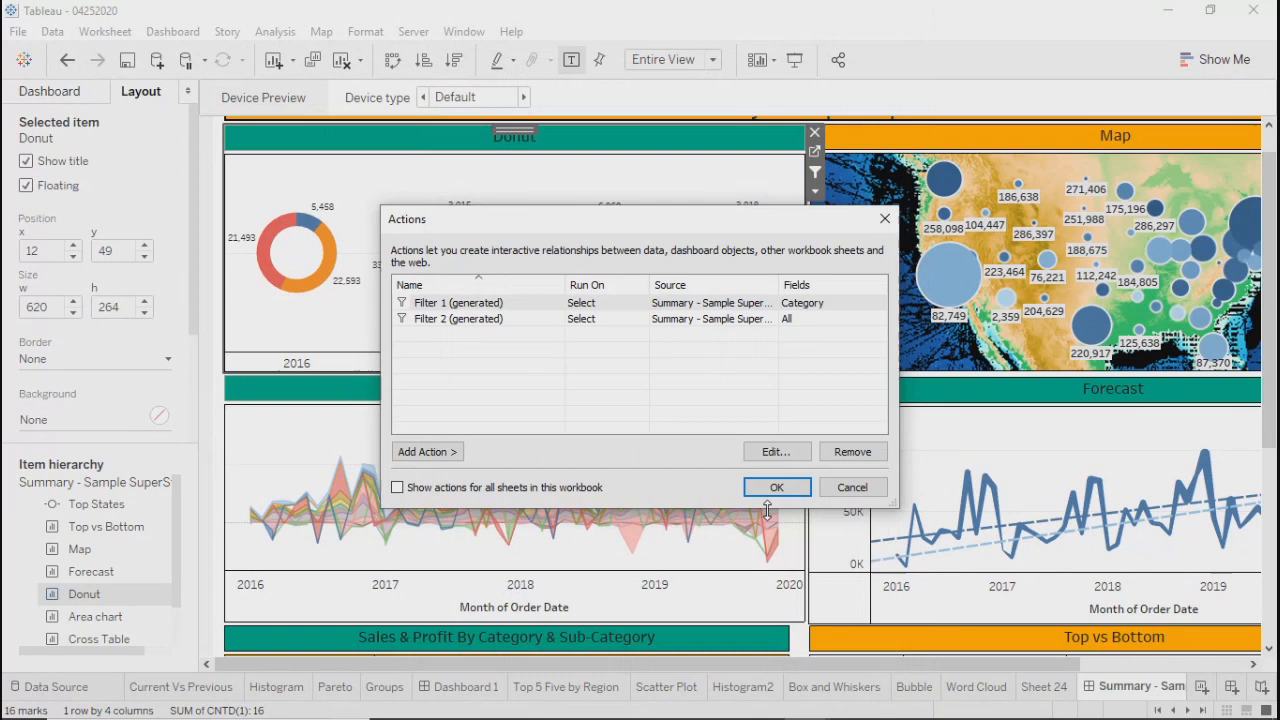
left_click(777, 487)
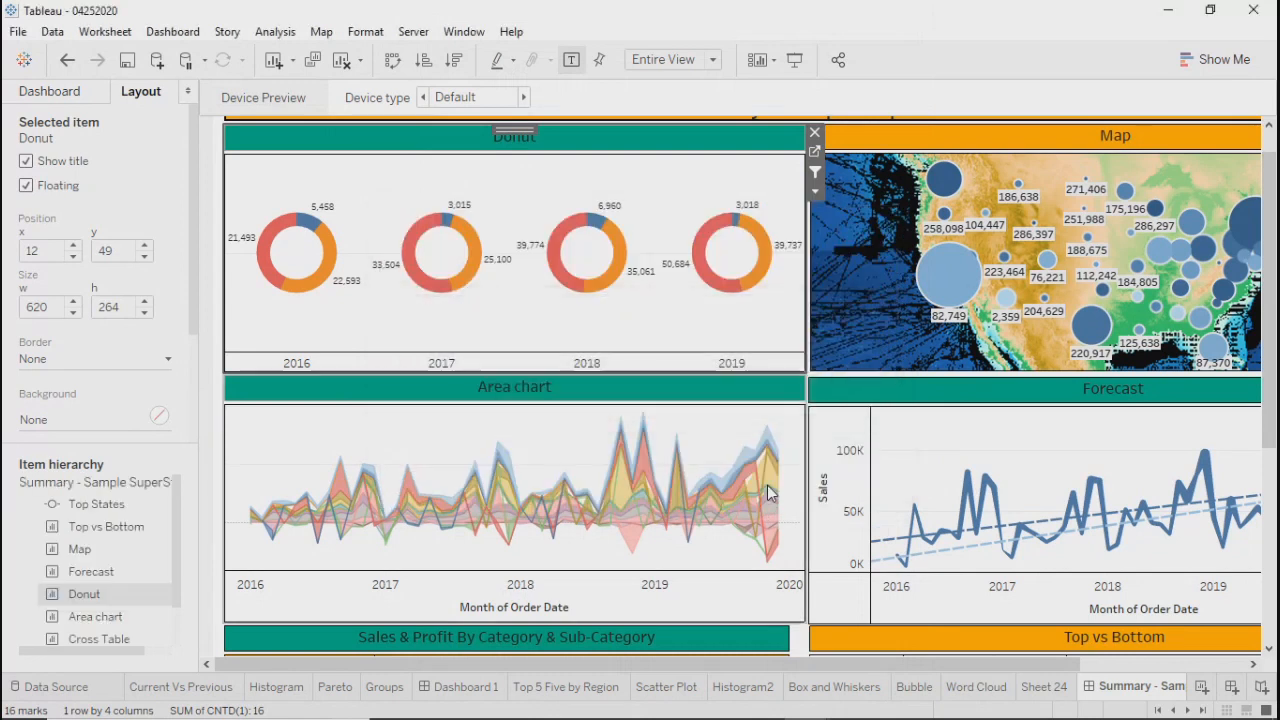
In presentation mode, filter the dashboard by the 2017 Furniture donut slice and check the charts below
left_click(795, 61)
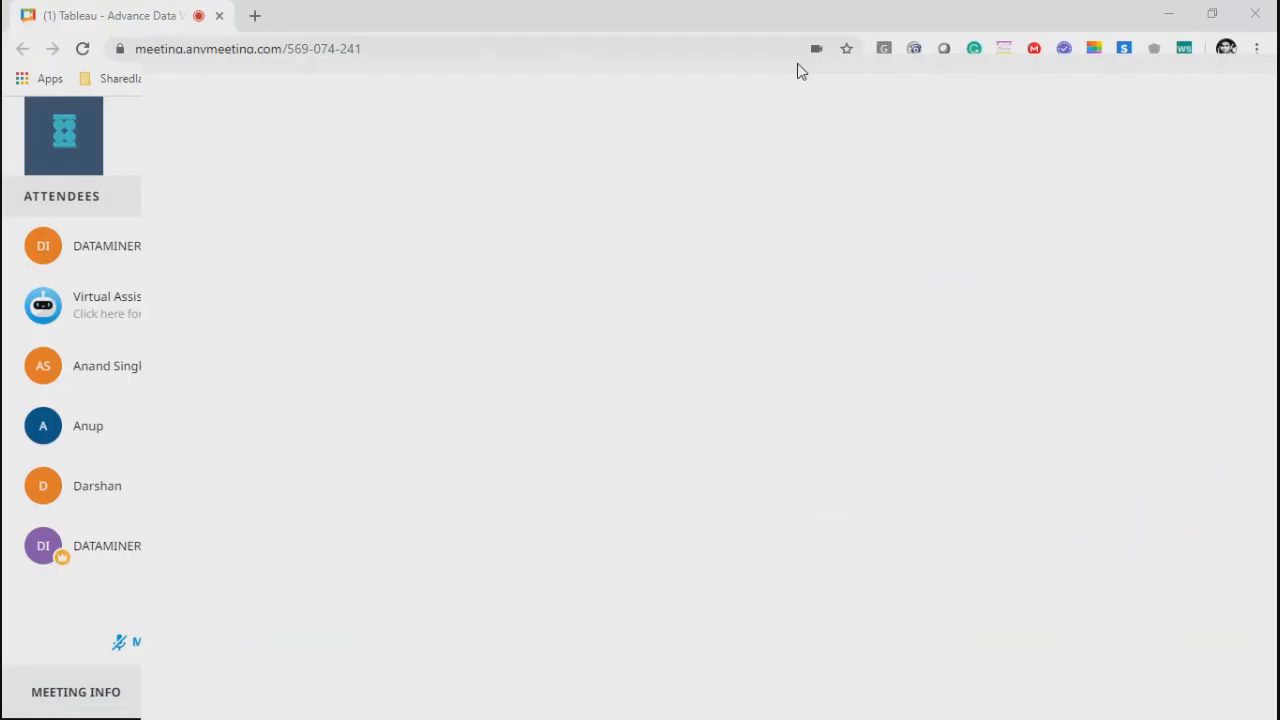
mouse_move(257, 146)
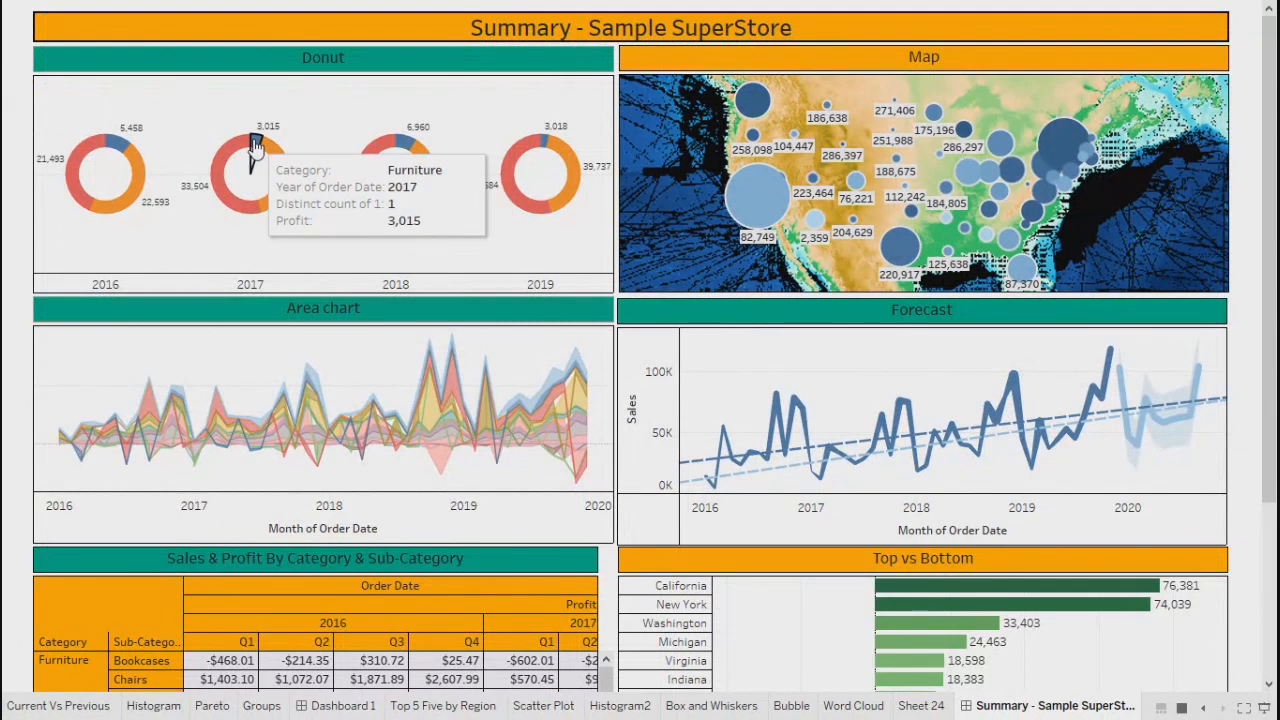
left_click(256, 146)
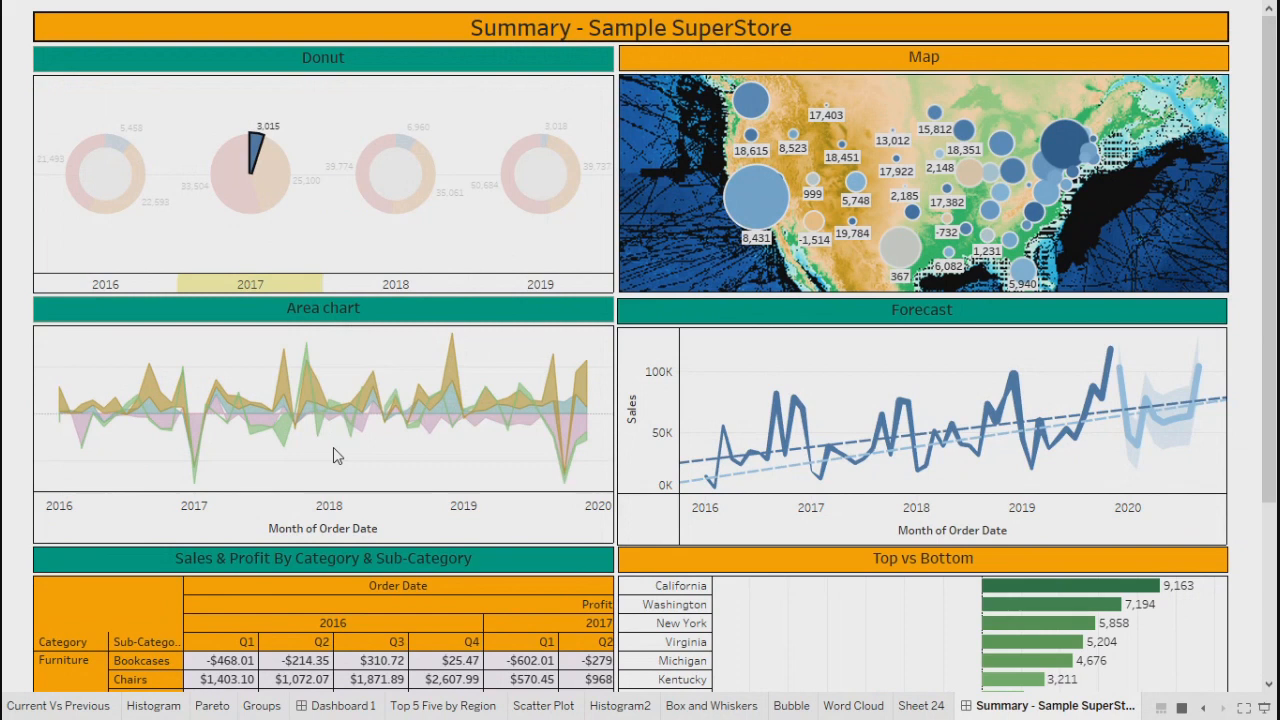
scroll(336, 451, "down", 3)
scroll(334, 447, "down", 1)
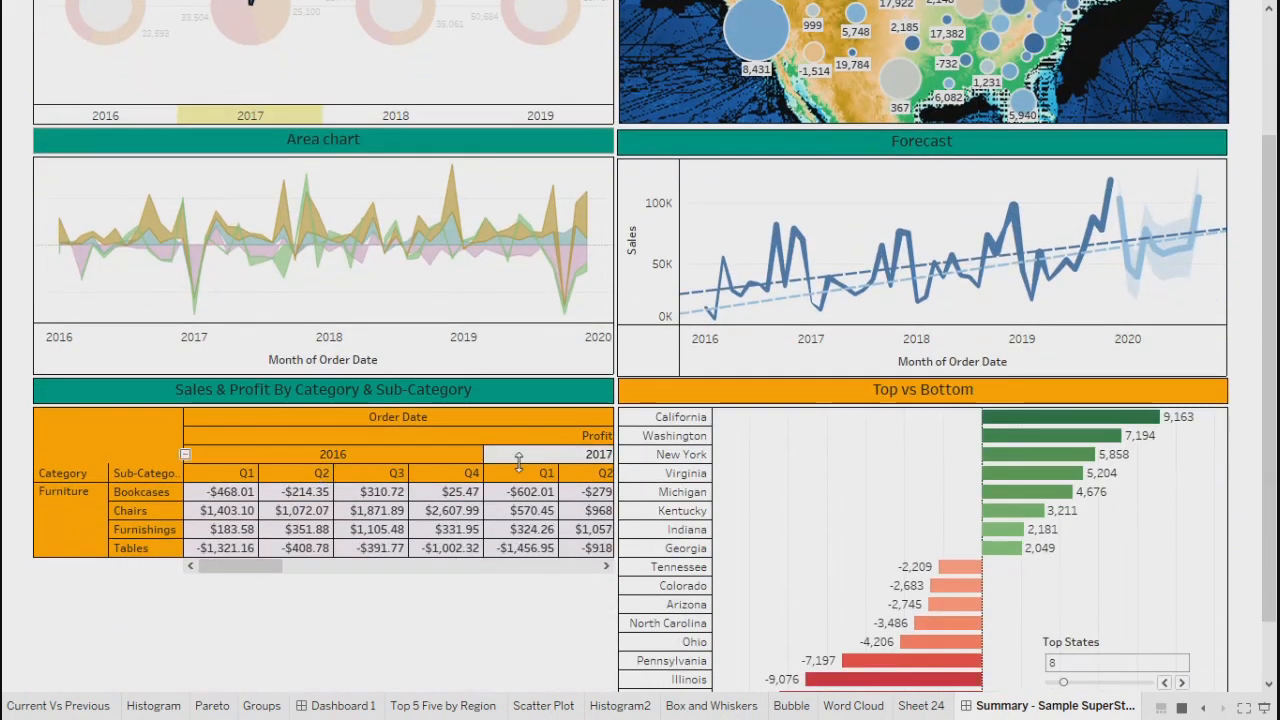
Collapse the Sales & Profit table's Order Date from quarters to years, and clear the 2017 Furniture selection
left_click(186, 455)
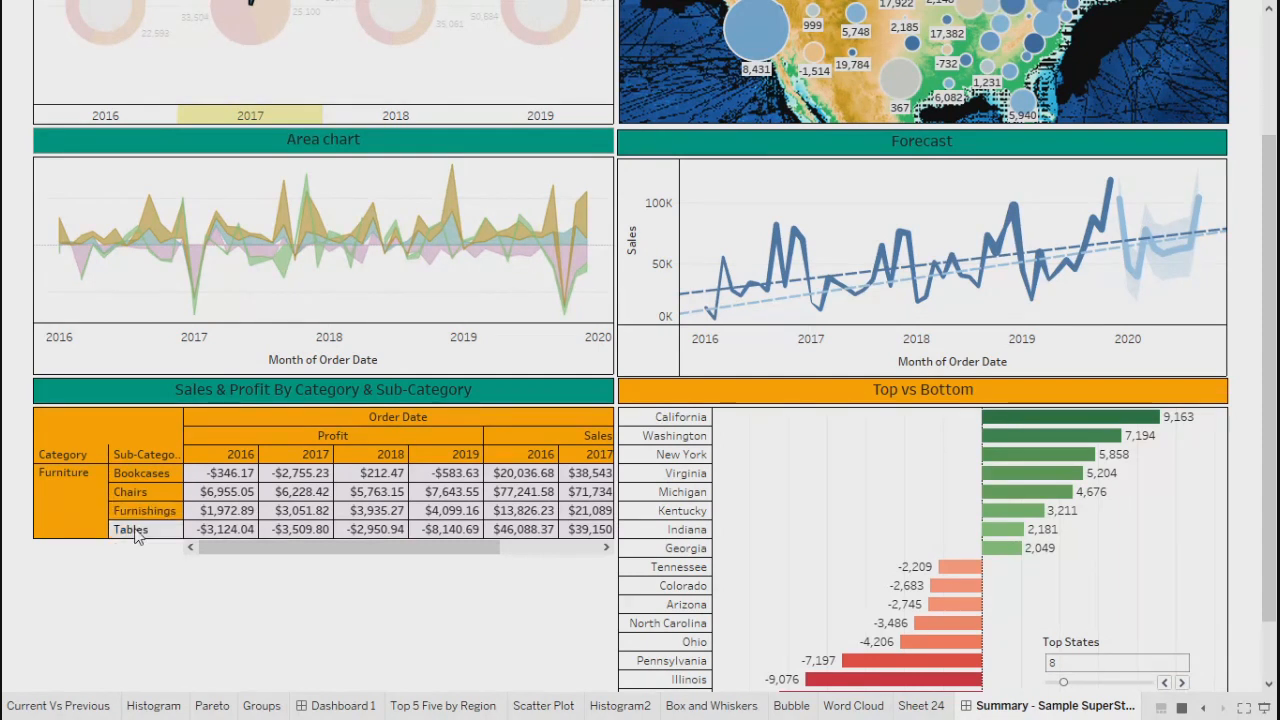
mouse_move(279, 541)
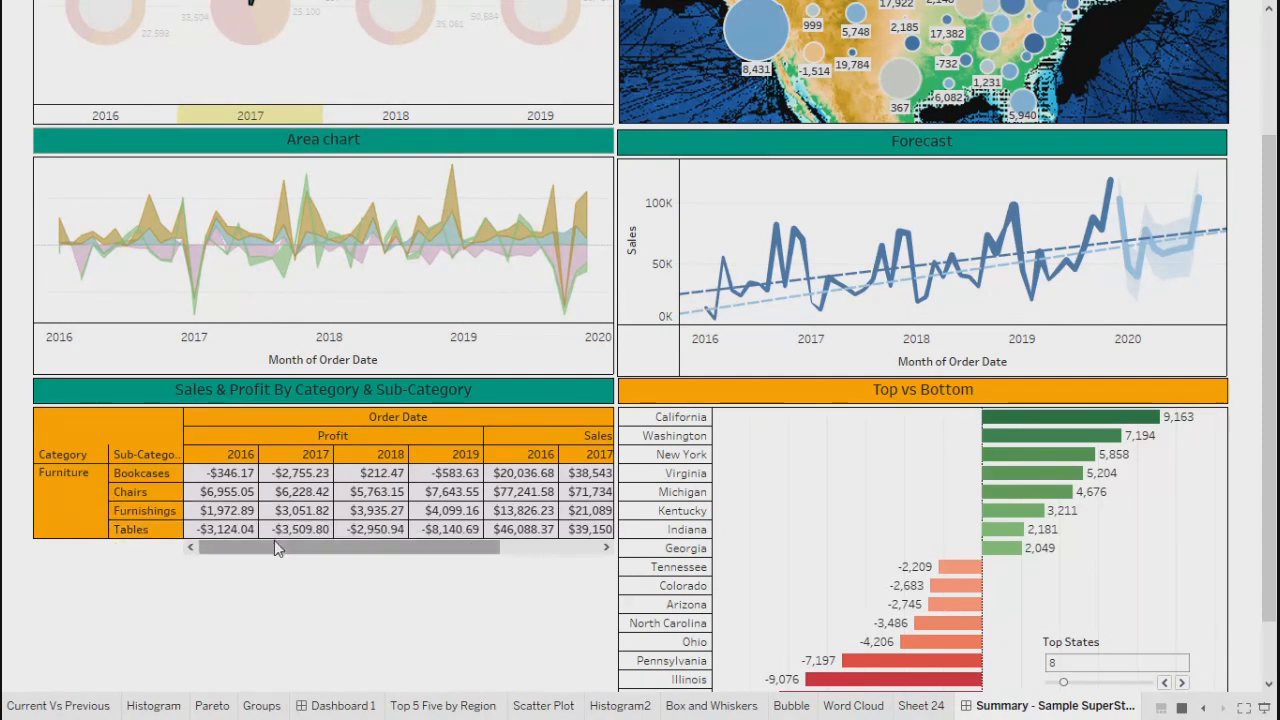
left_click_drag(274, 546, 172, 556)
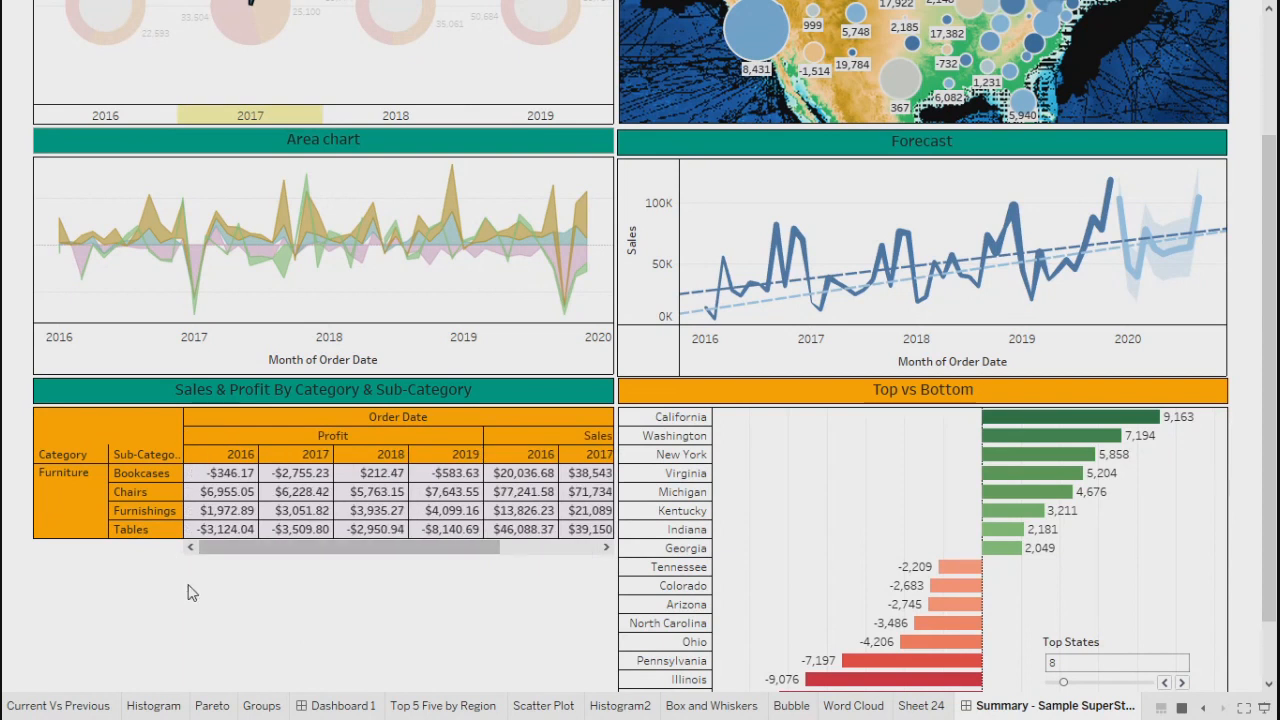
scroll(197, 593, "up", 3)
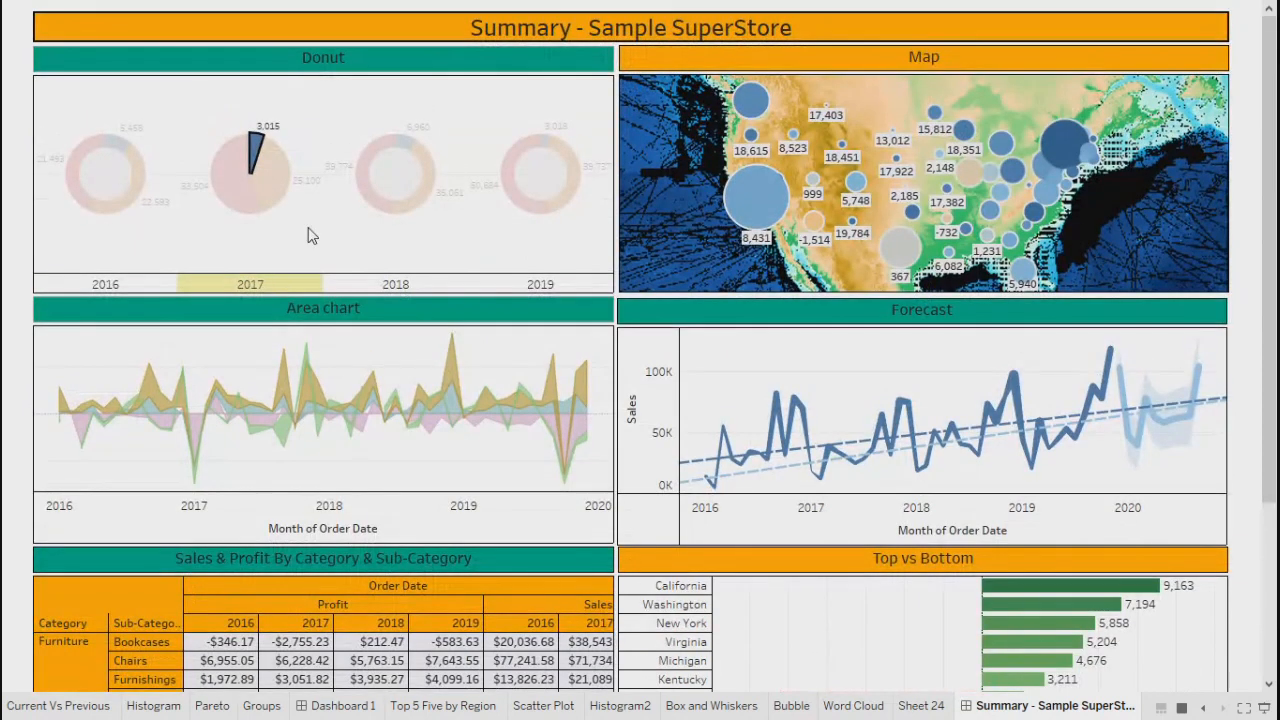
mouse_move(255, 151)
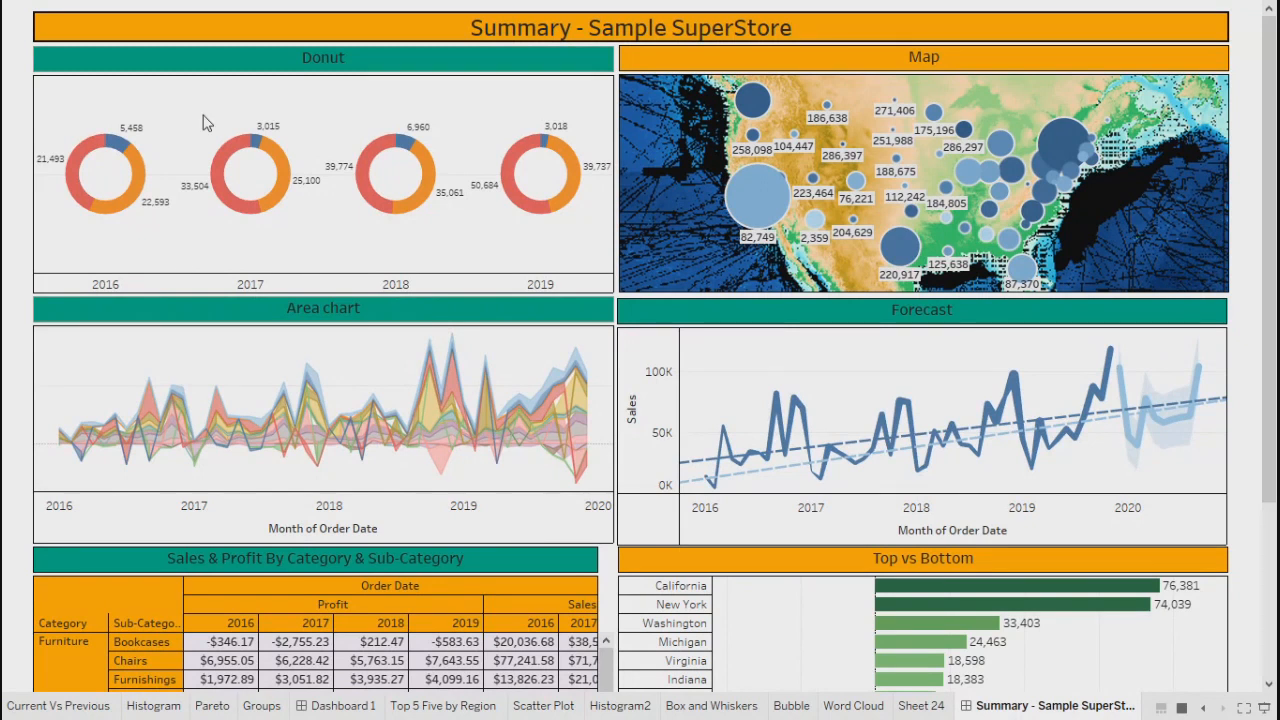
Test the Category filter with the 2018 Technology donut slice, leave presentation mode and clear the selection
mouse_move(752, 196)
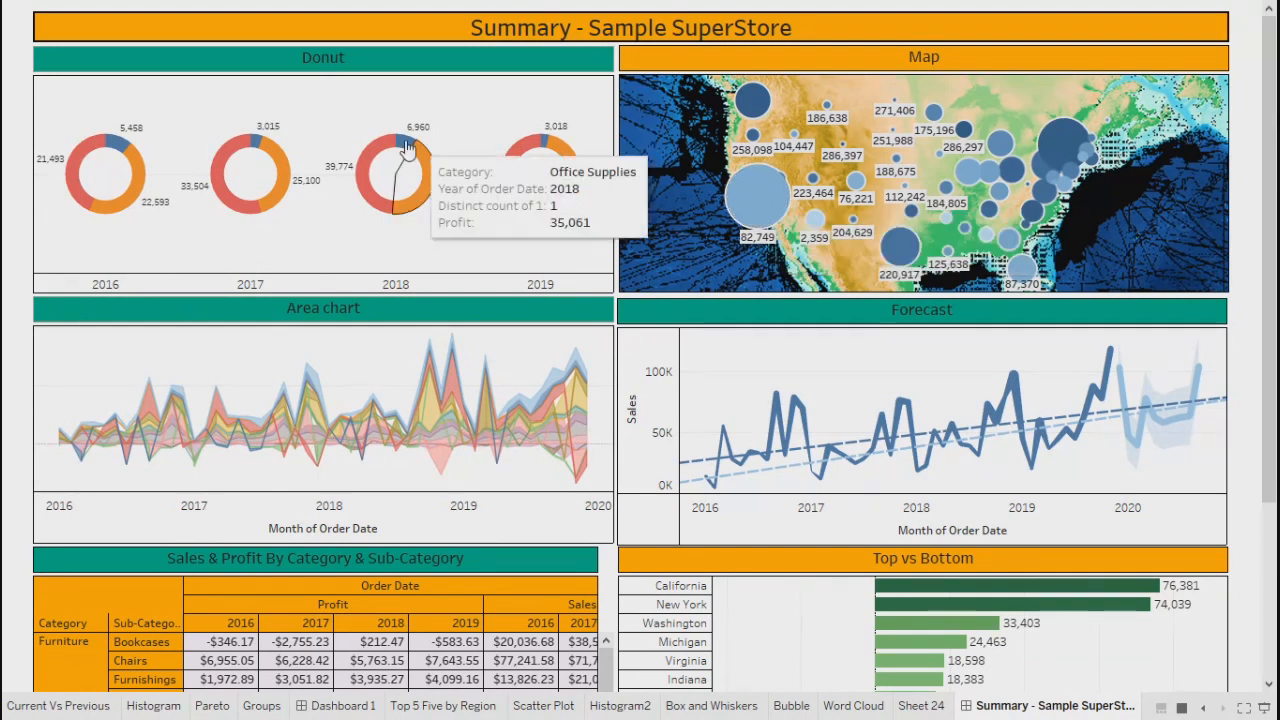
mouse_move(378, 162)
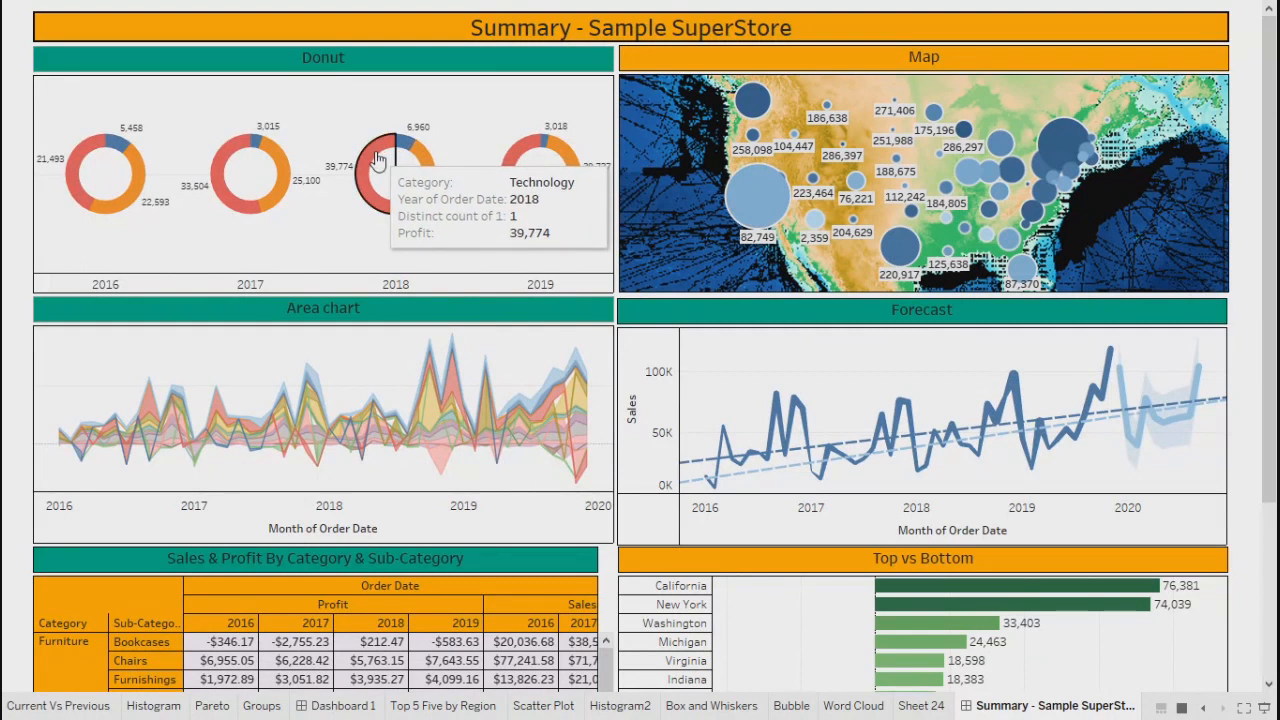
left_click(378, 162)
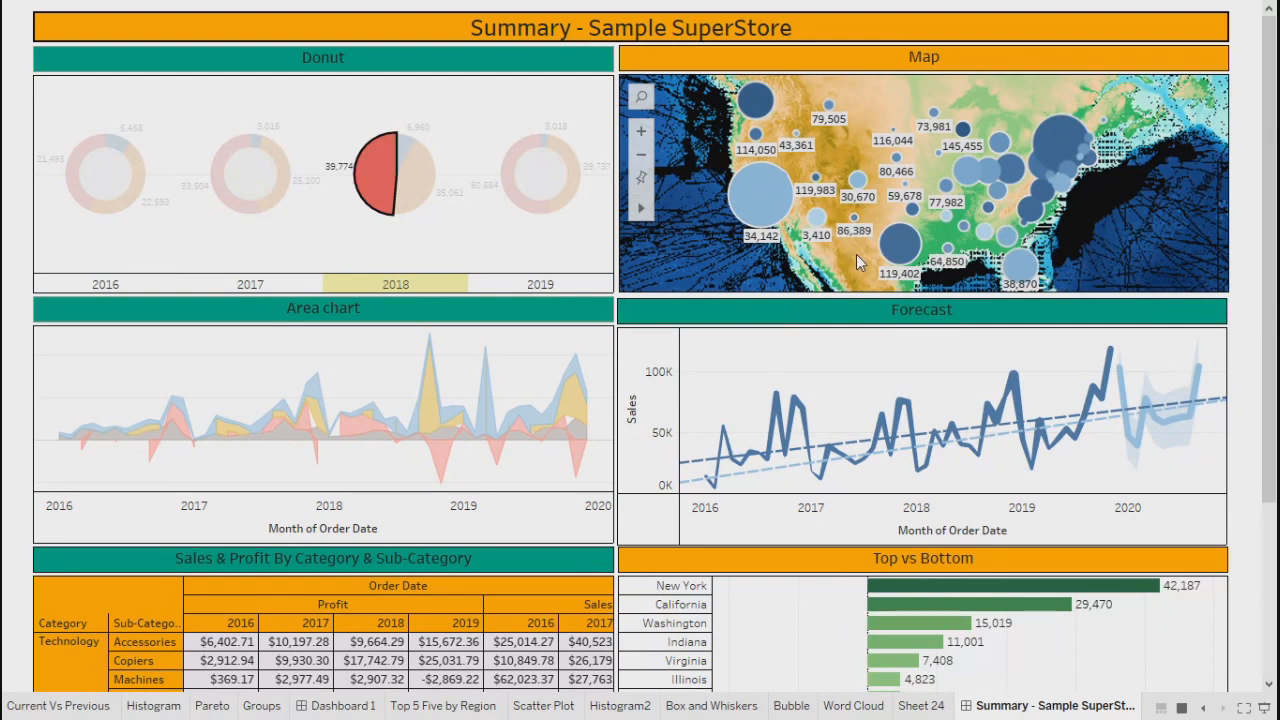
mouse_move(736, 205)
key("Escape")
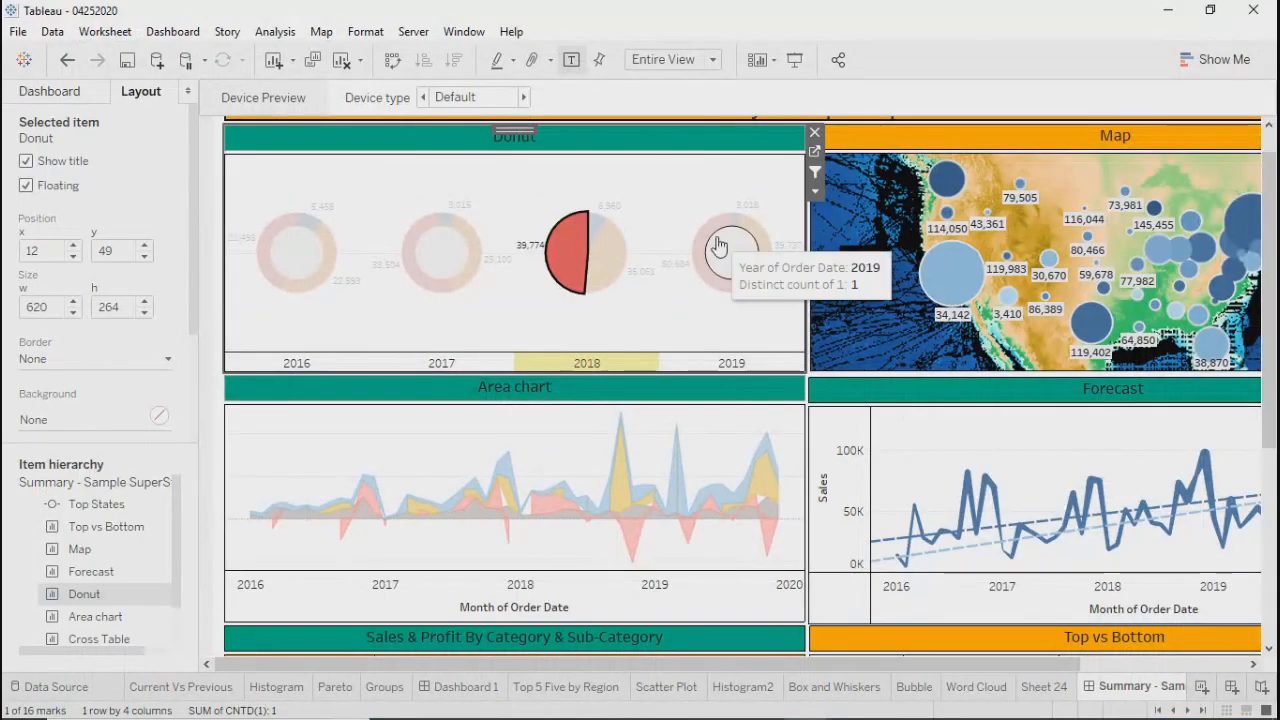
left_click(575, 259)
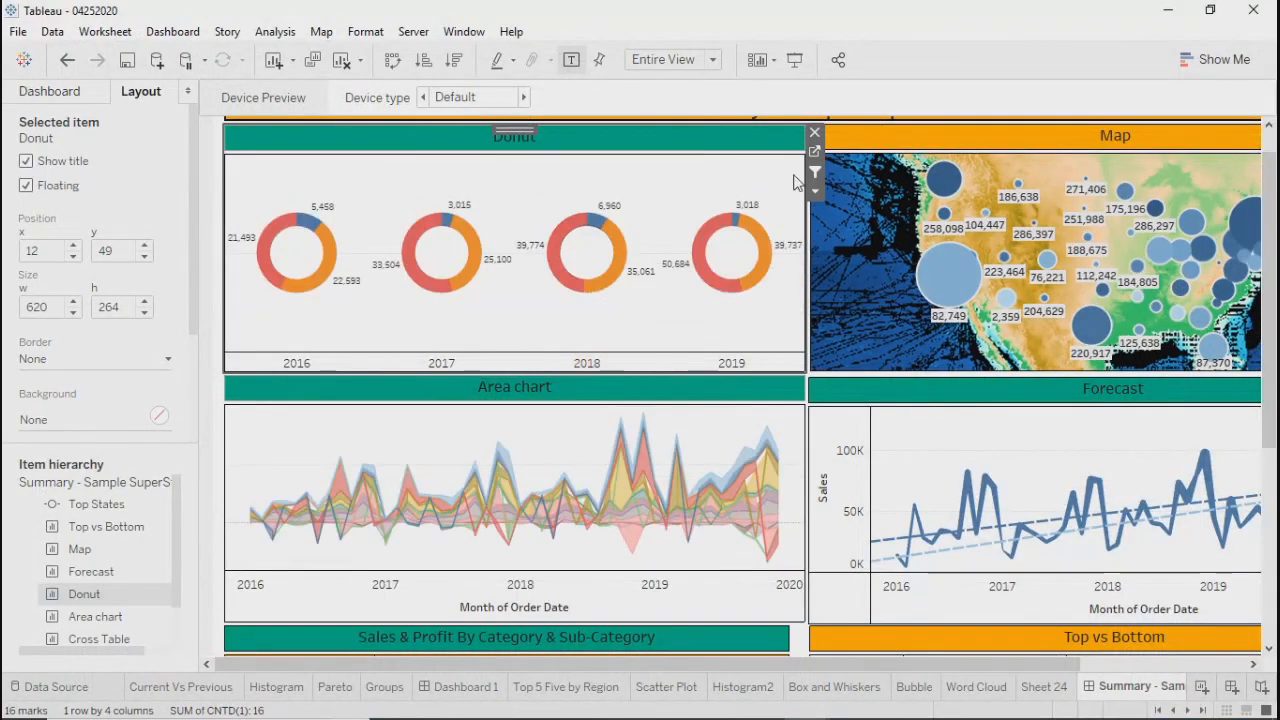
Open the Map worksheet, colour its circles by year of Order Date and inspect California's mark
left_click(815, 151)
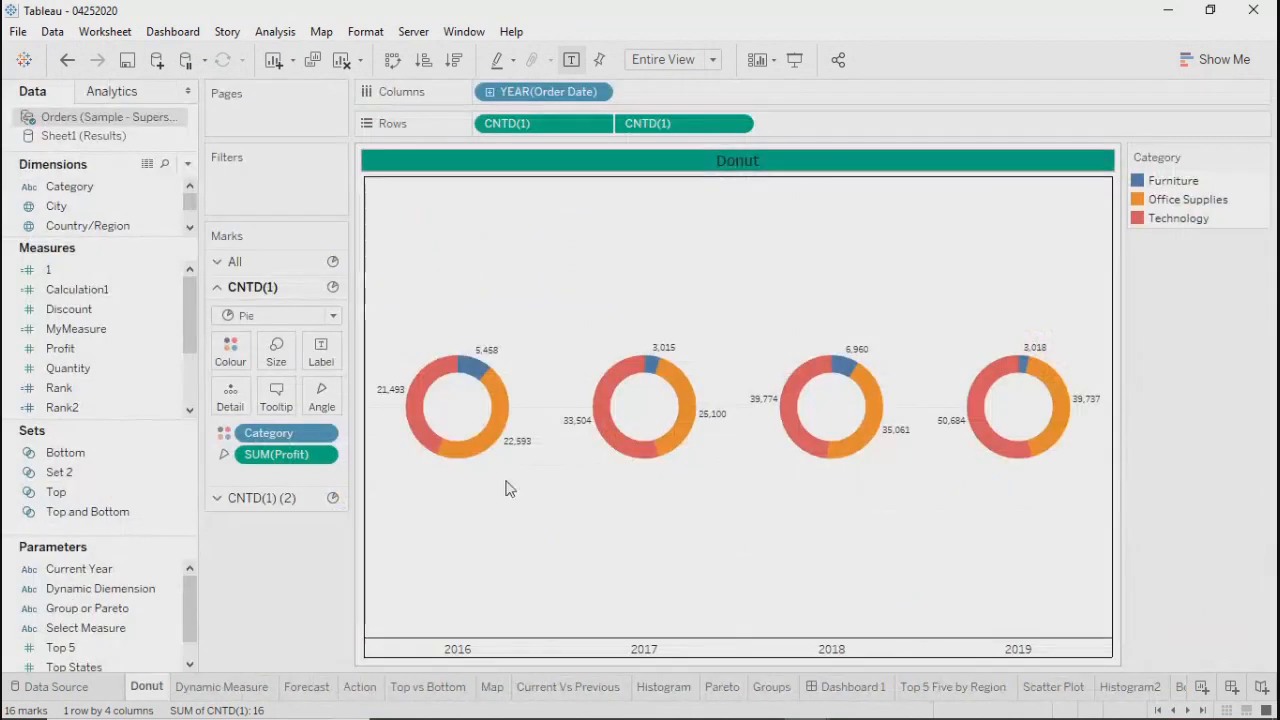
left_click(490, 688)
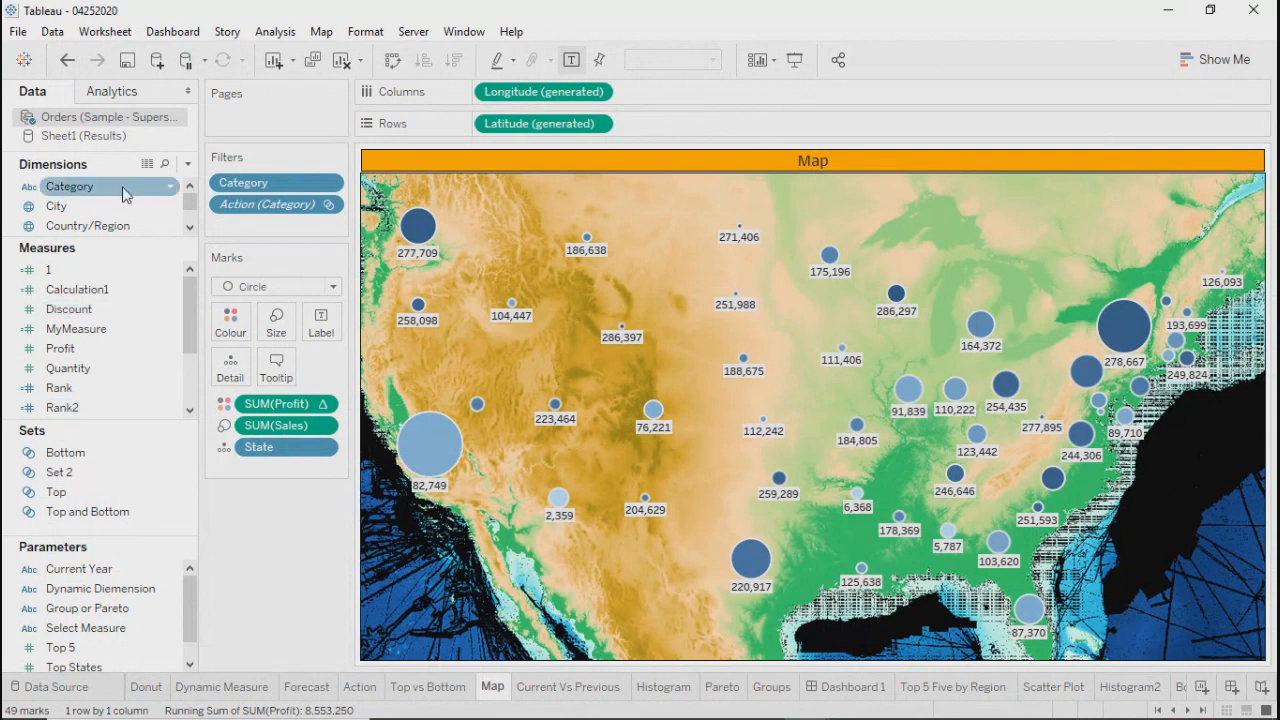
left_click_drag(102, 242, 104, 413)
left_click_drag(74, 324, 230, 323)
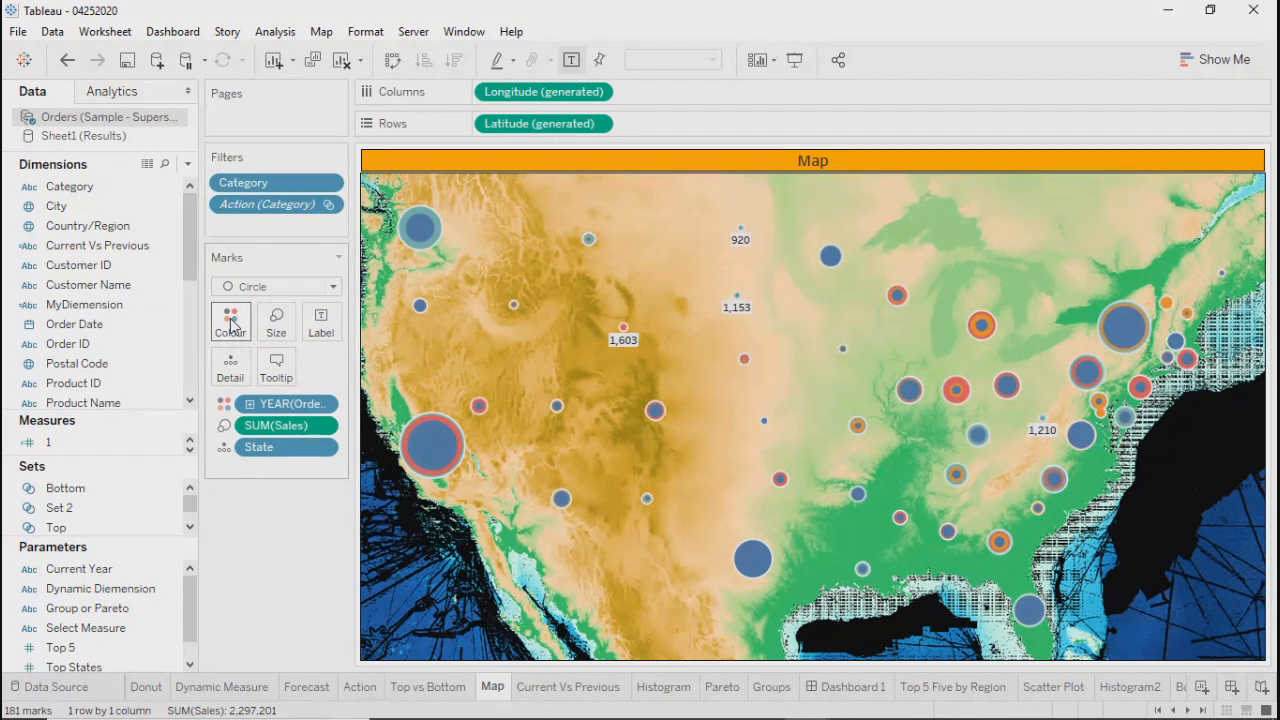
mouse_move(440, 444)
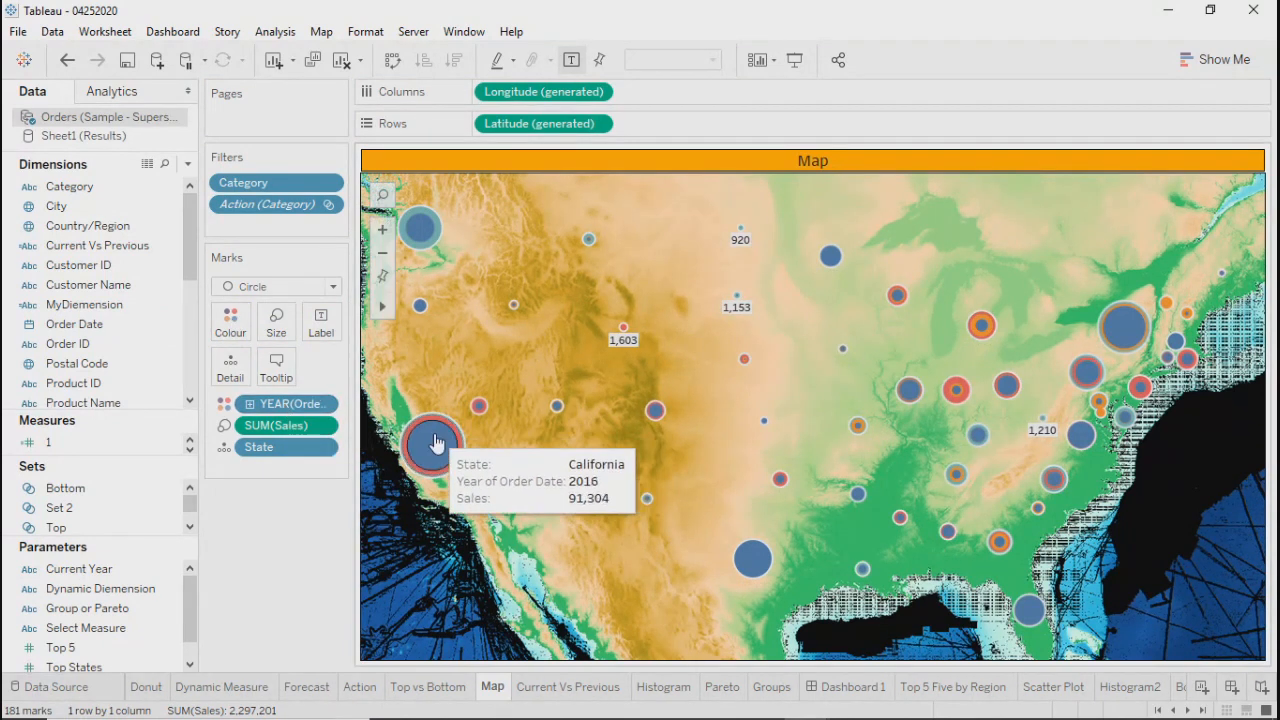
Reset the Map worksheet's cards and hide the SUM(Sales) size legend, keeping the YEAR(Order Date) colour legend
left_click(105, 31)
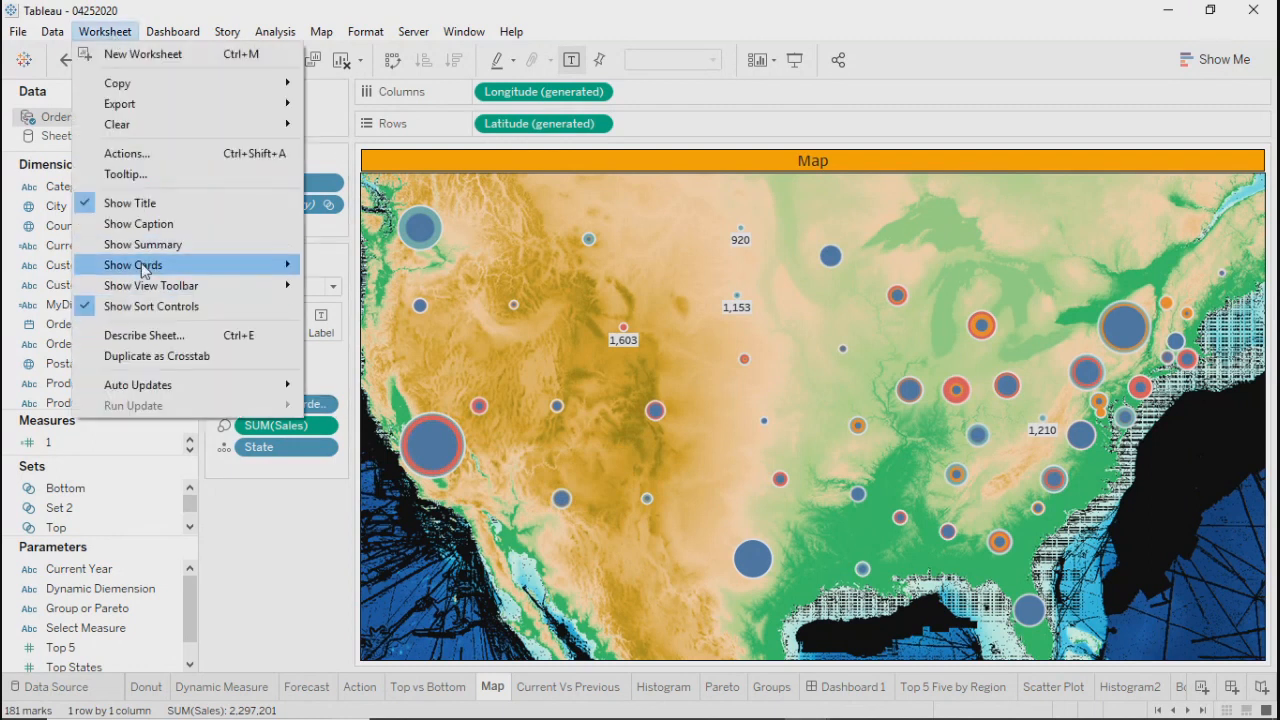
mouse_move(145, 265)
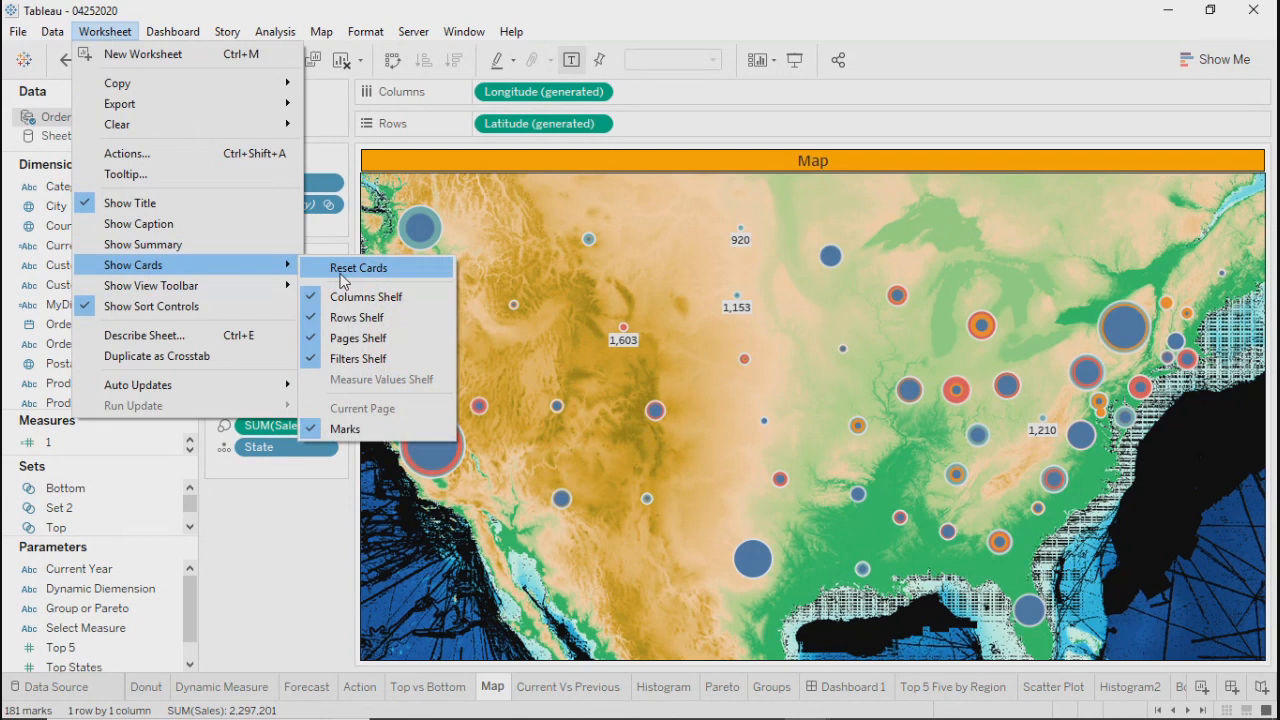
left_click(345, 272)
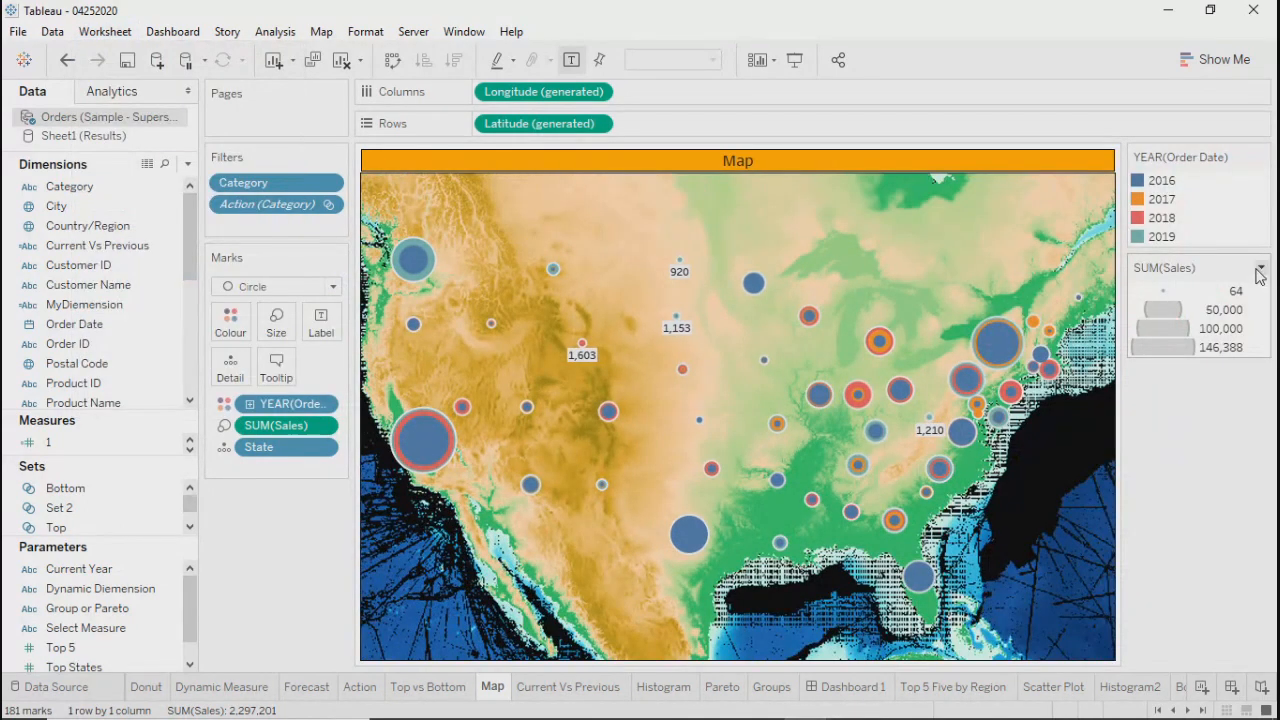
left_click(1262, 268)
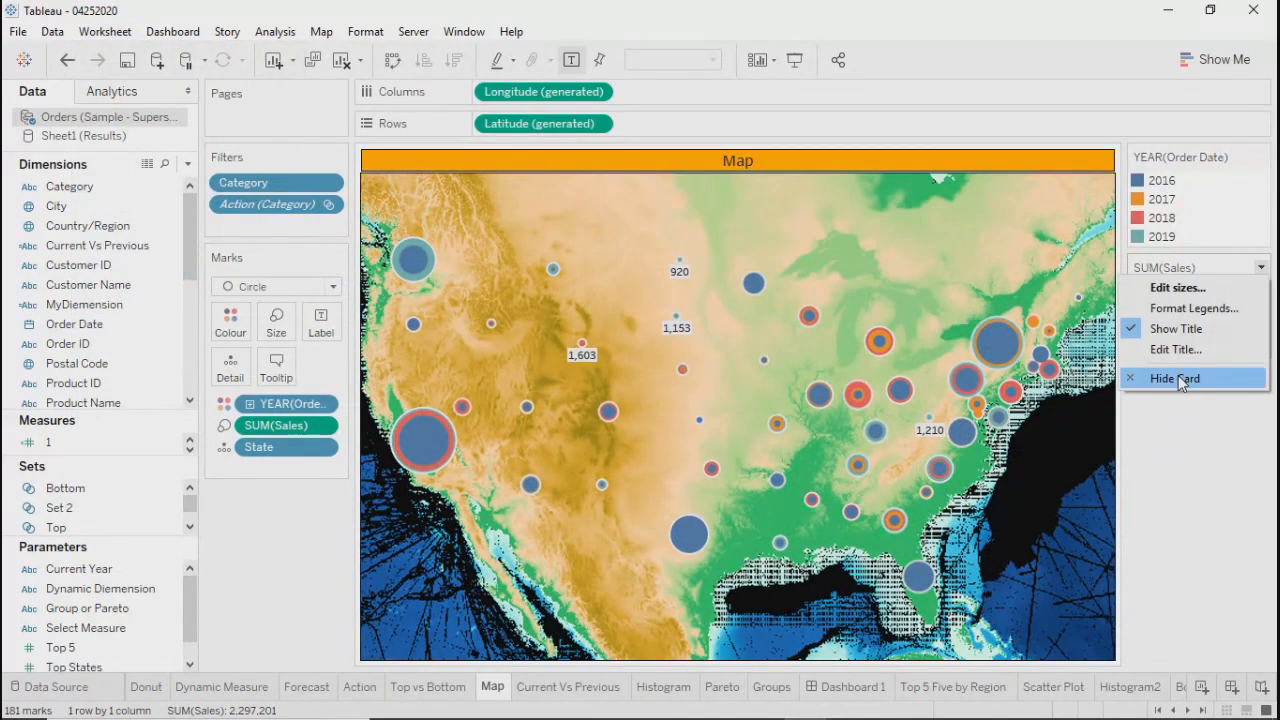
left_click(1182, 380)
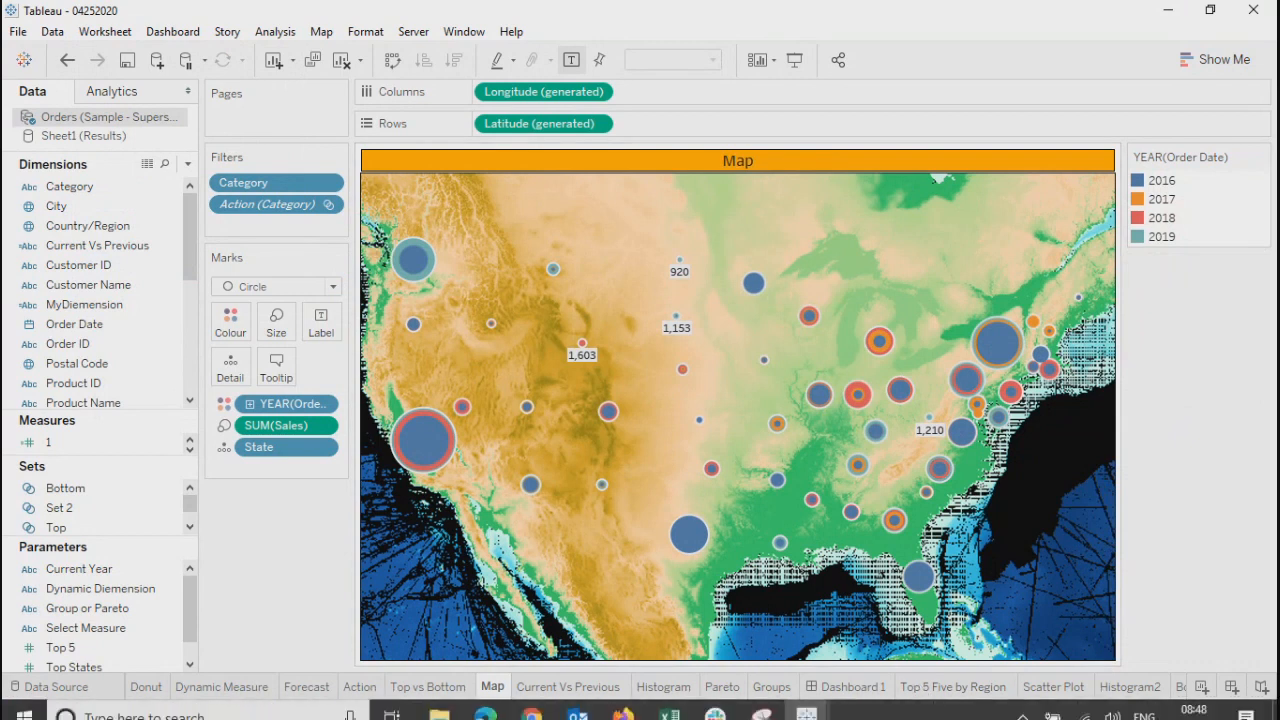
Return to the Summary - Sample SuperStore dashboard
mouse_move(1212, 713)
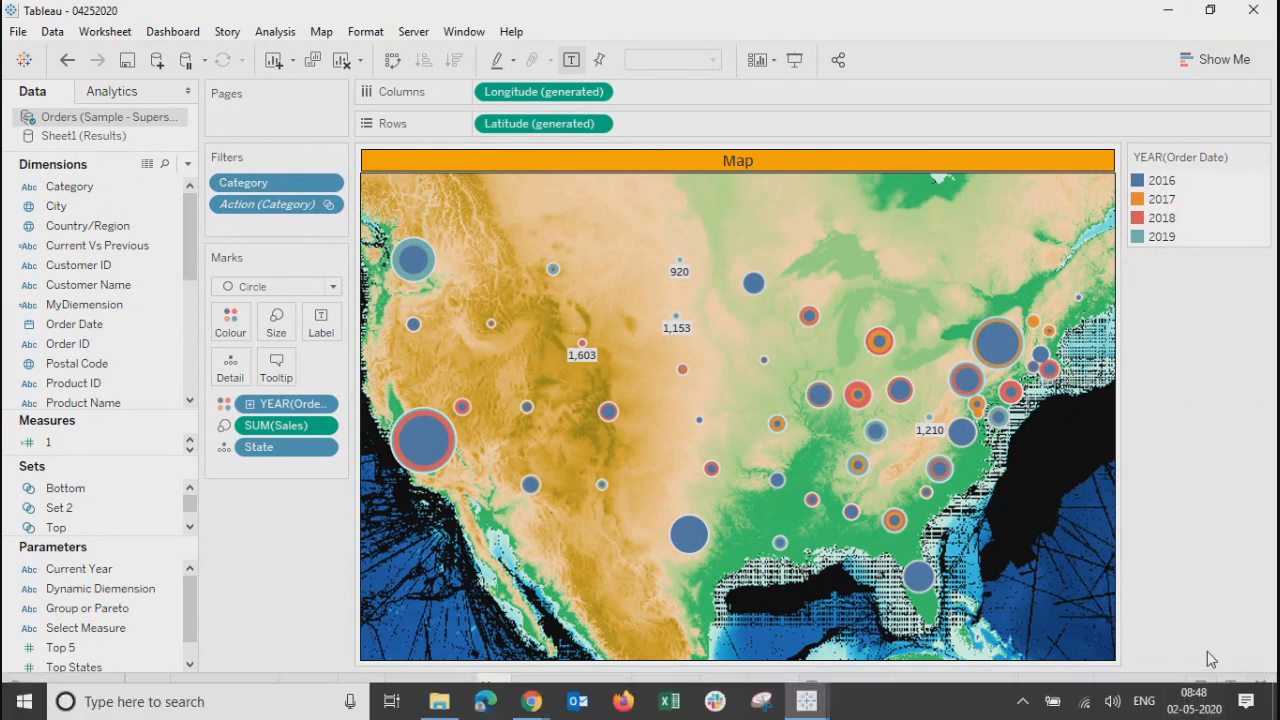
left_click(1187, 710)
left_click(1118, 693)
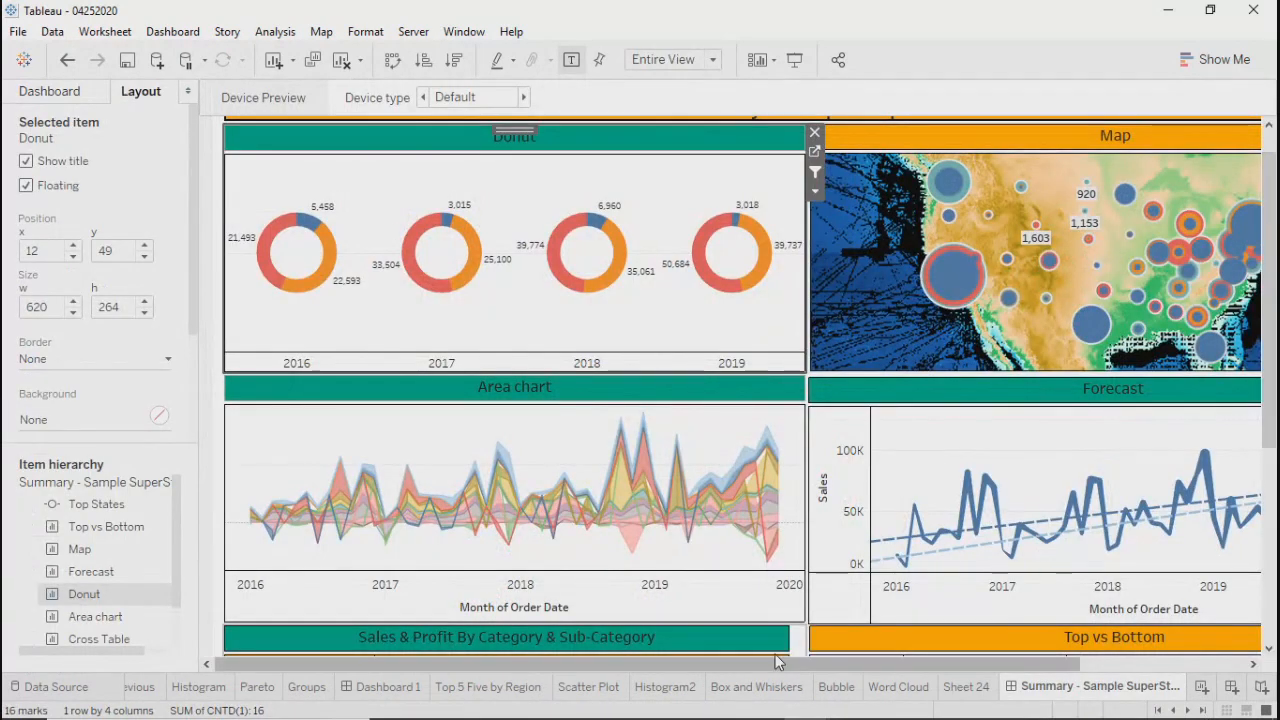
left_click_drag(813, 659, 970, 660)
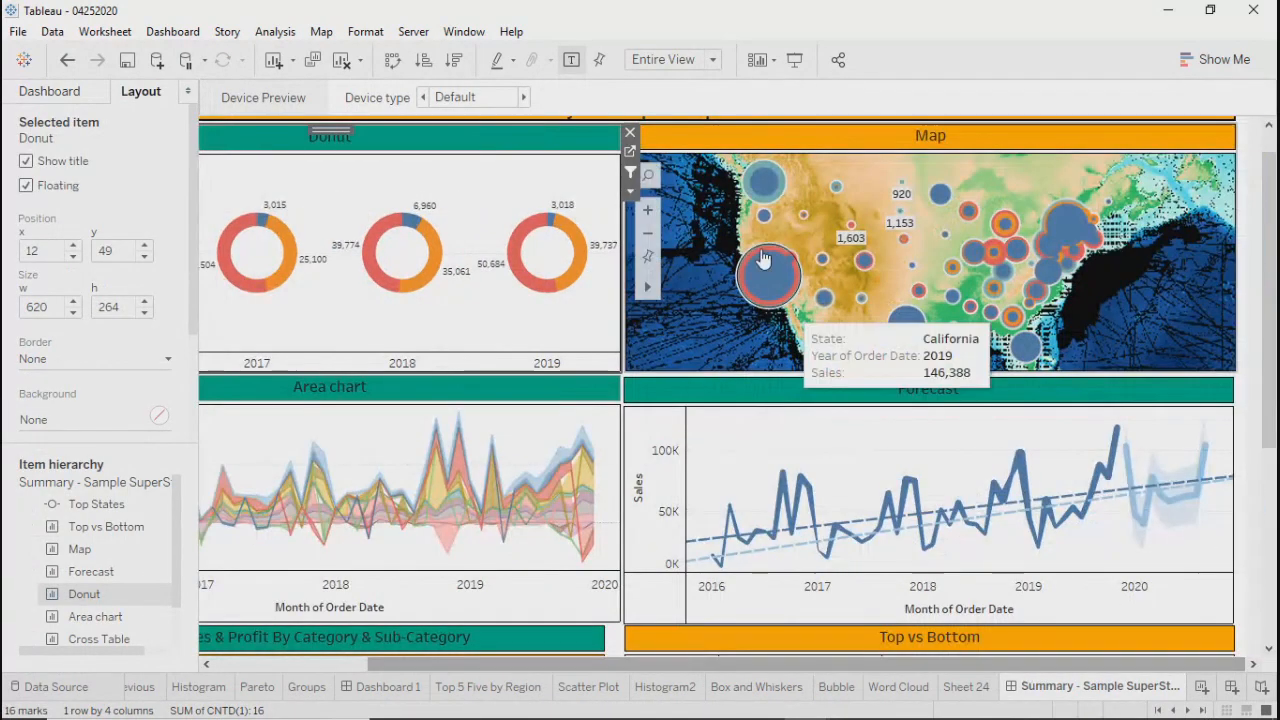
left_click(630, 191)
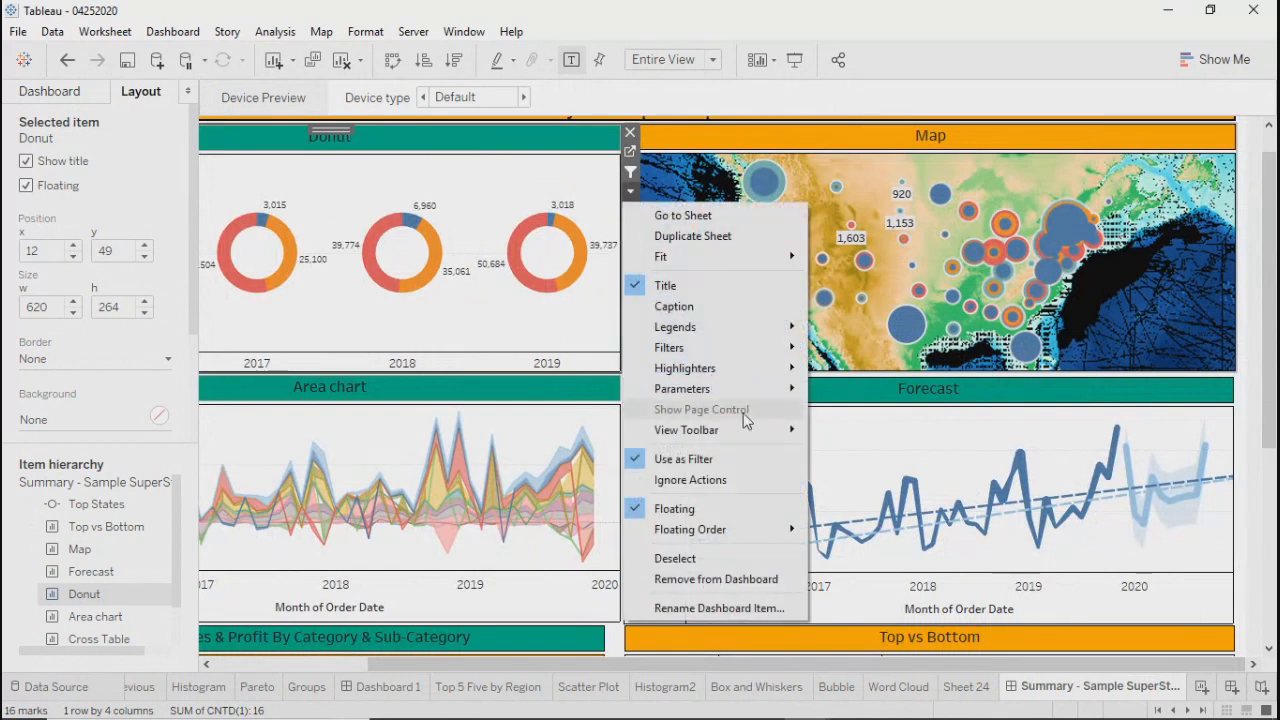
mouse_move(762, 332)
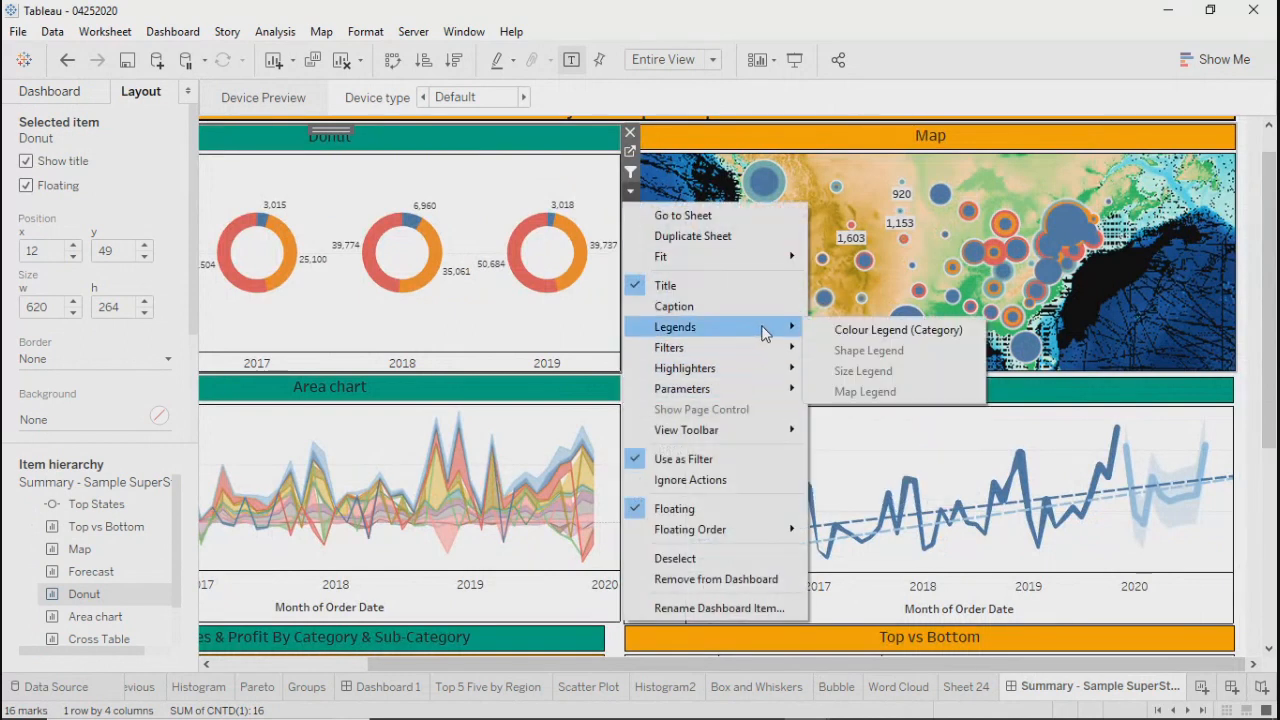
left_click(844, 331)
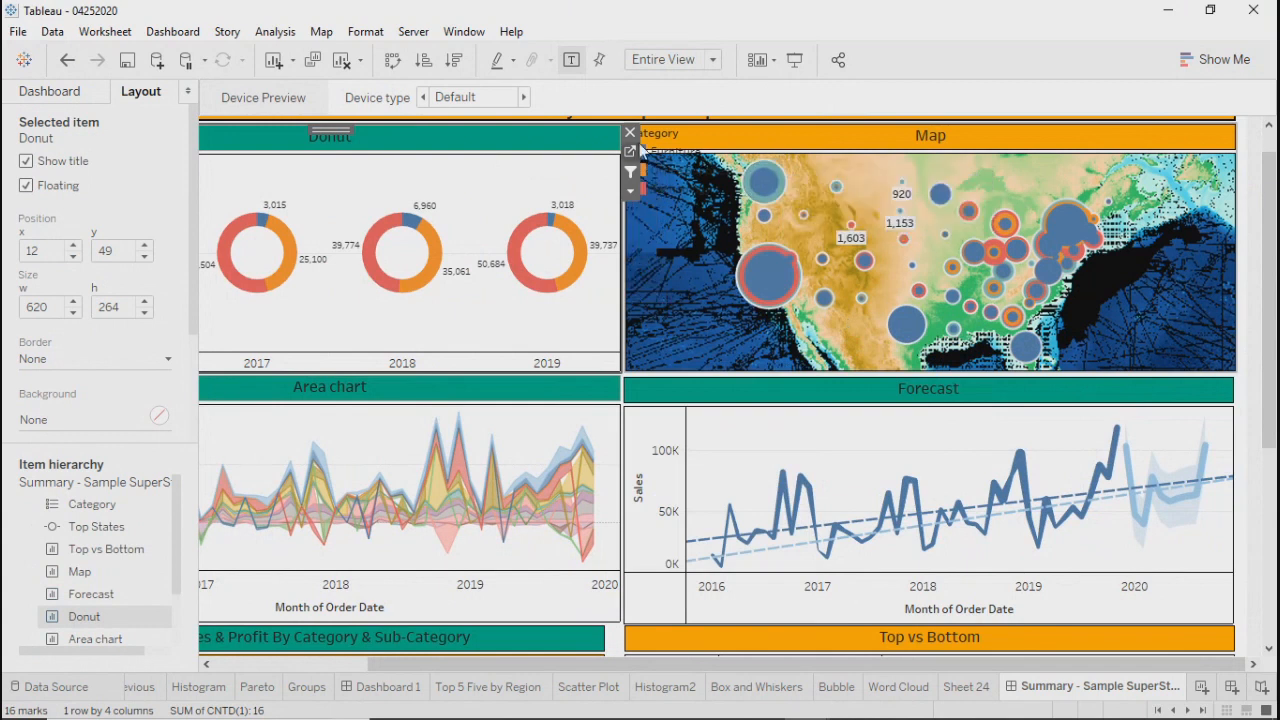
left_click(688, 130)
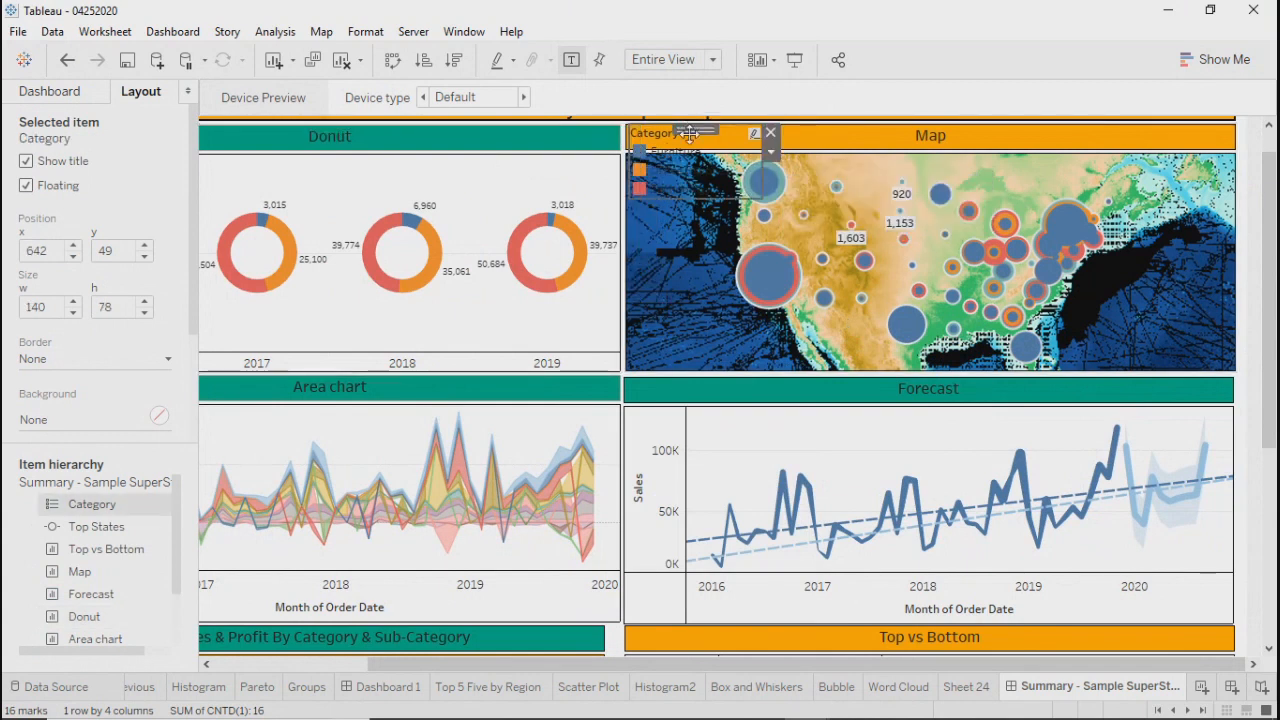
right_click(780, 203)
left_click(693, 130)
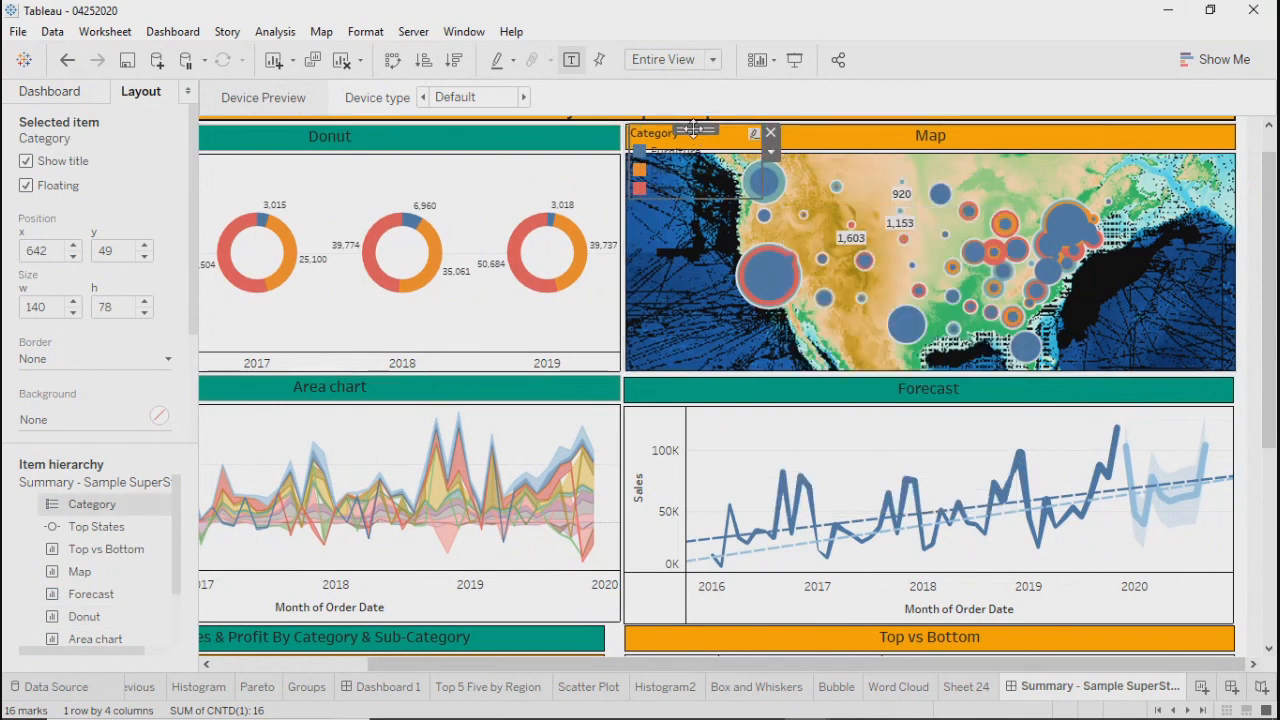
left_click_drag(693, 130, 485, 285)
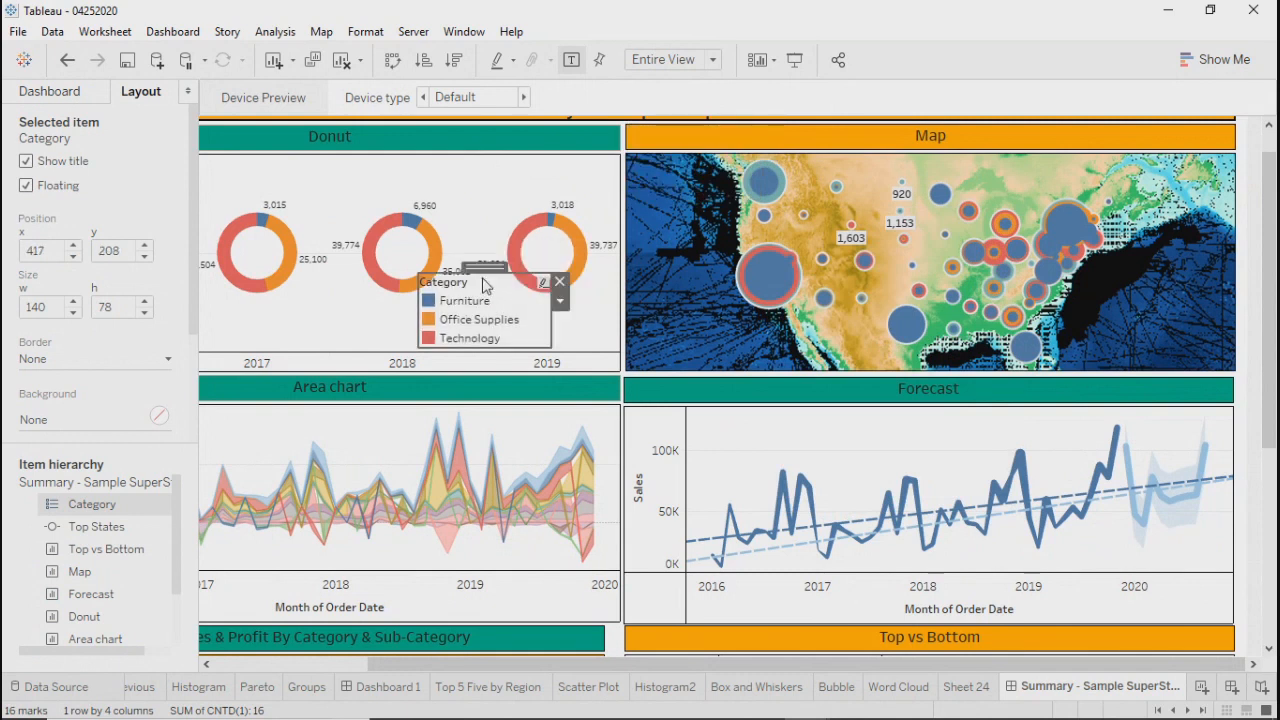
left_click(561, 284)
Show the Map's colour legend for Year of Order Date on the dashboard
left_click(718, 143)
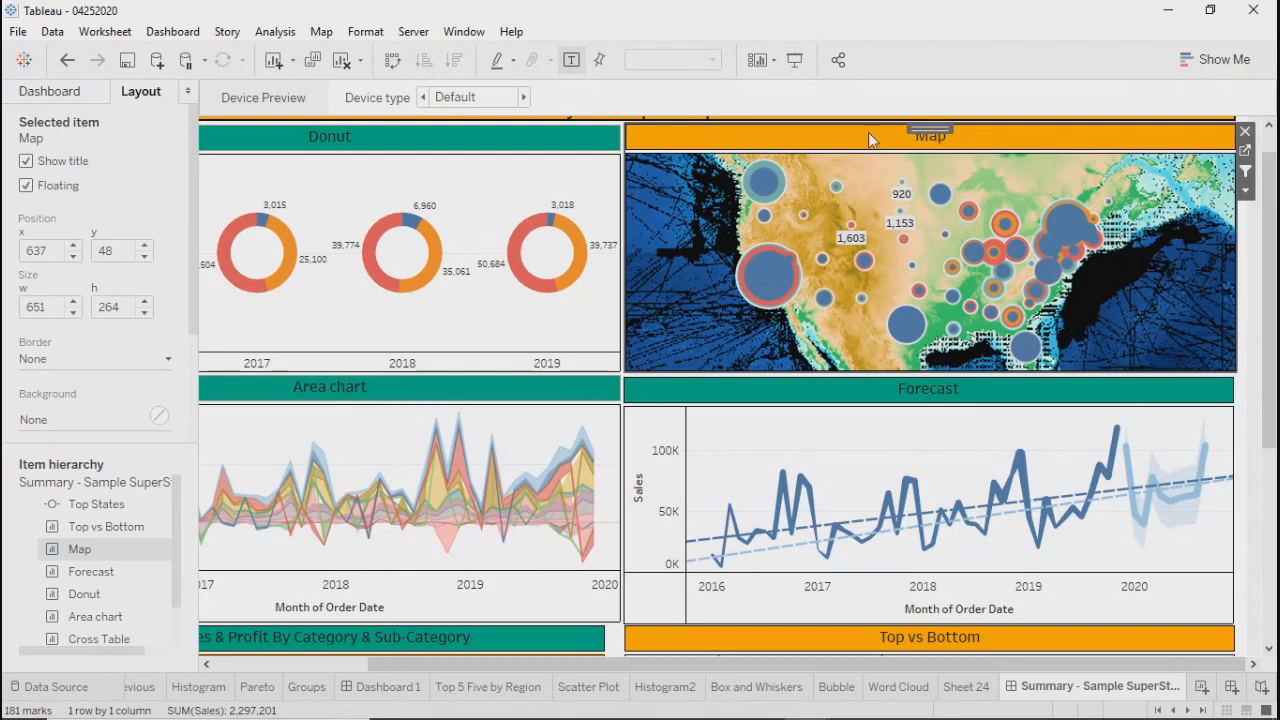
left_click(1246, 190)
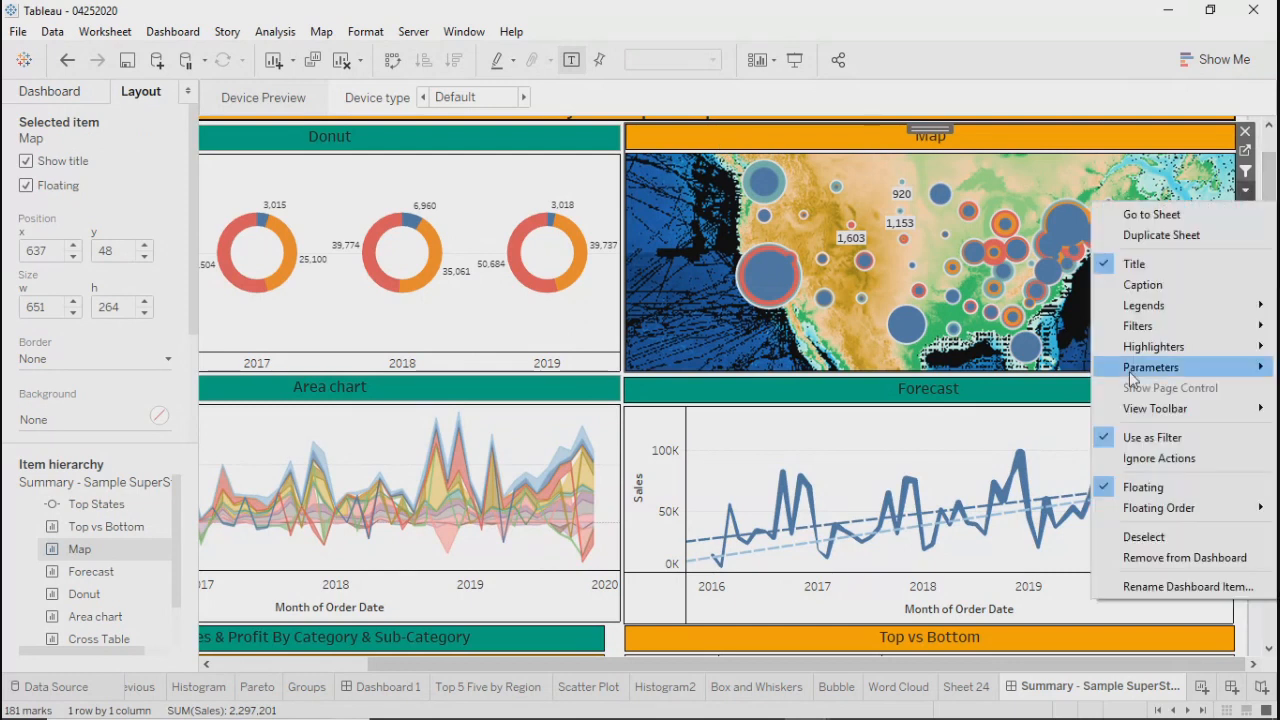
mouse_move(1130, 312)
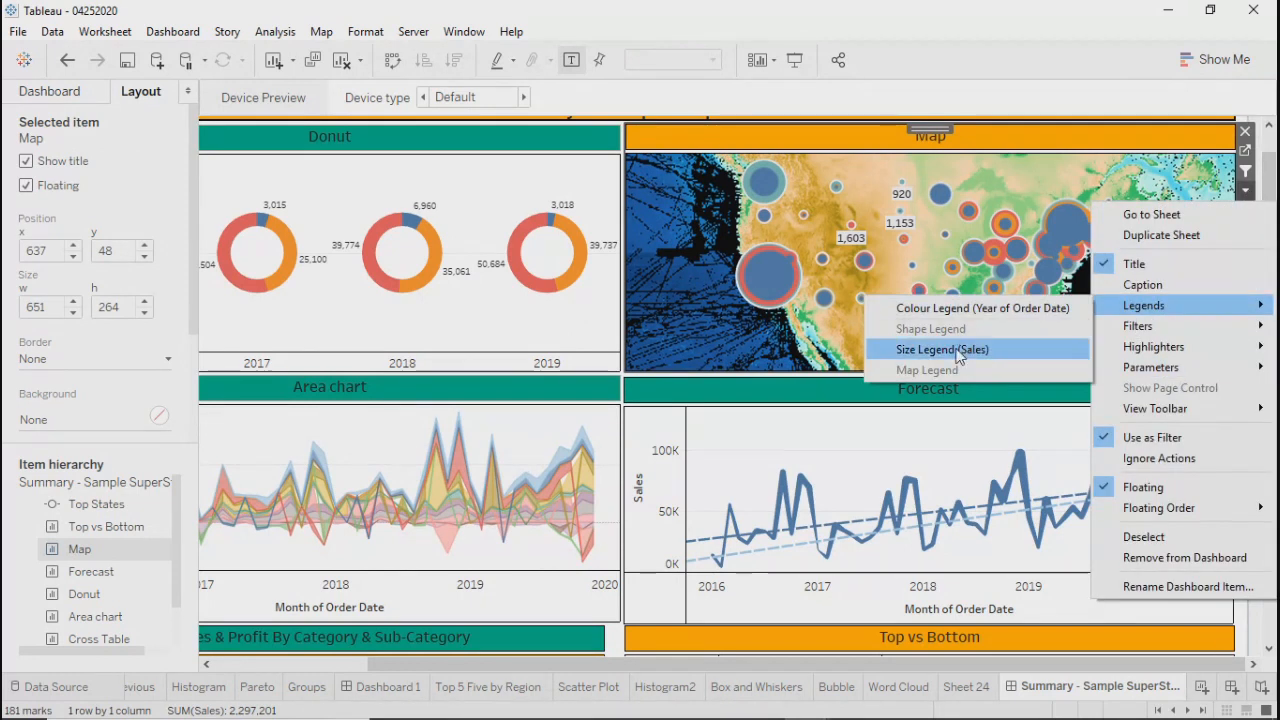
left_click(960, 306)
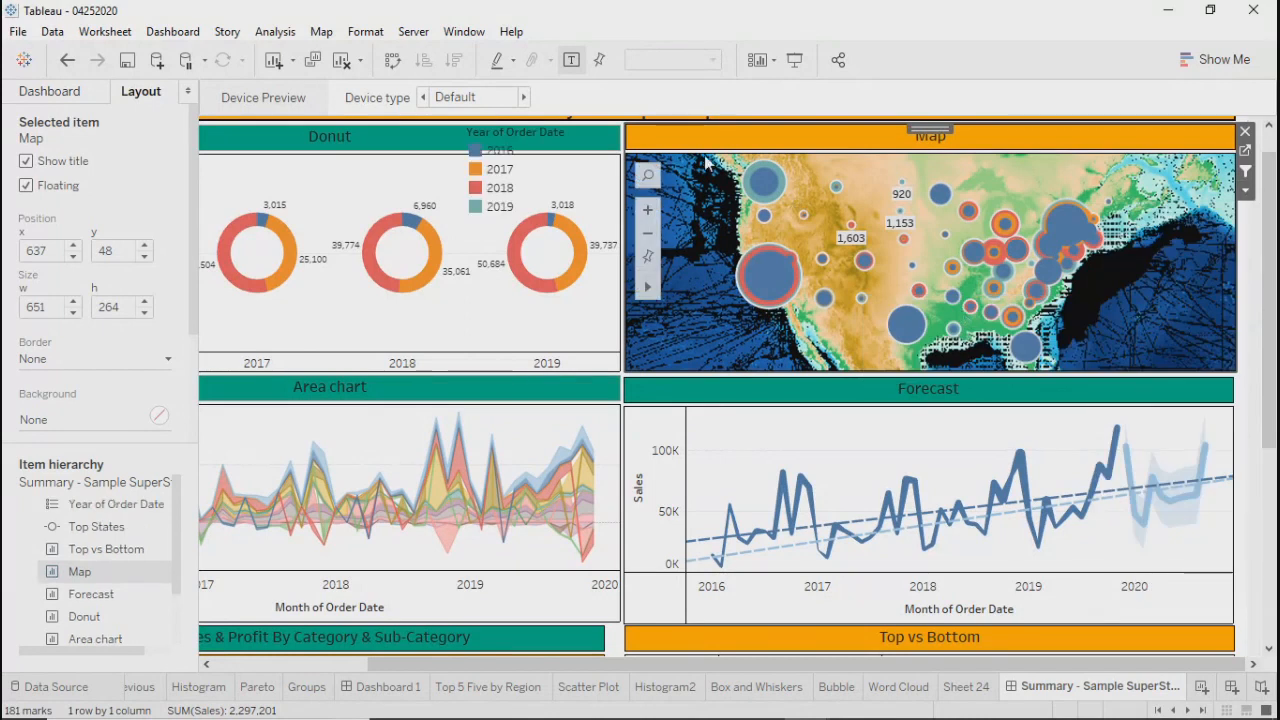
mouse_move(900, 334)
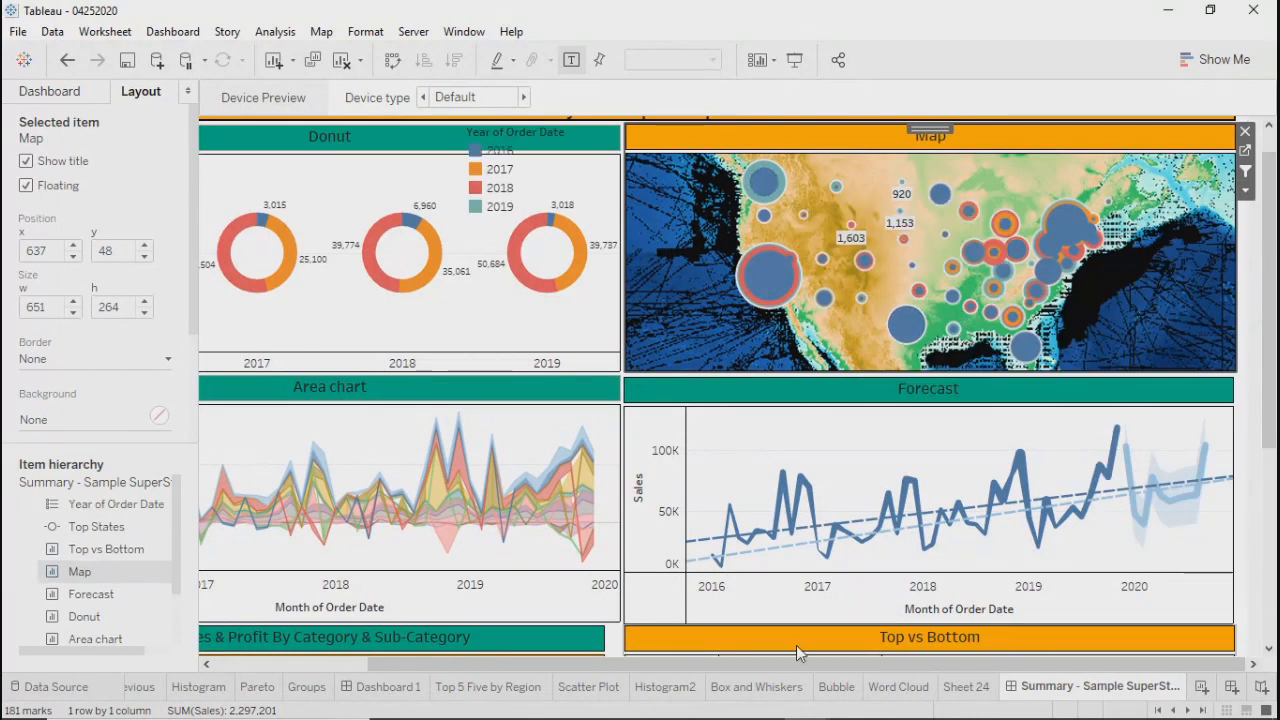
Move the Year of Order Date legend below the 2018 donut and hide its title
left_click(525, 128)
left_click_drag(525, 128, 403, 333)
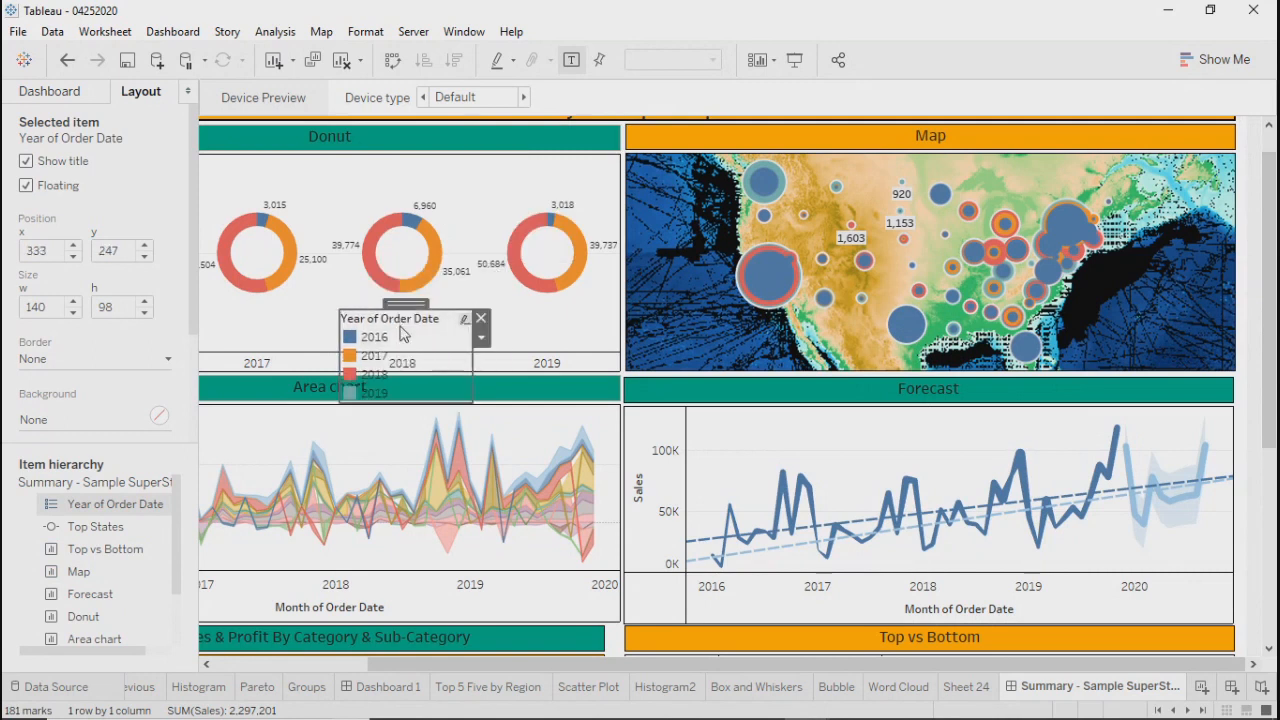
left_click(481, 340)
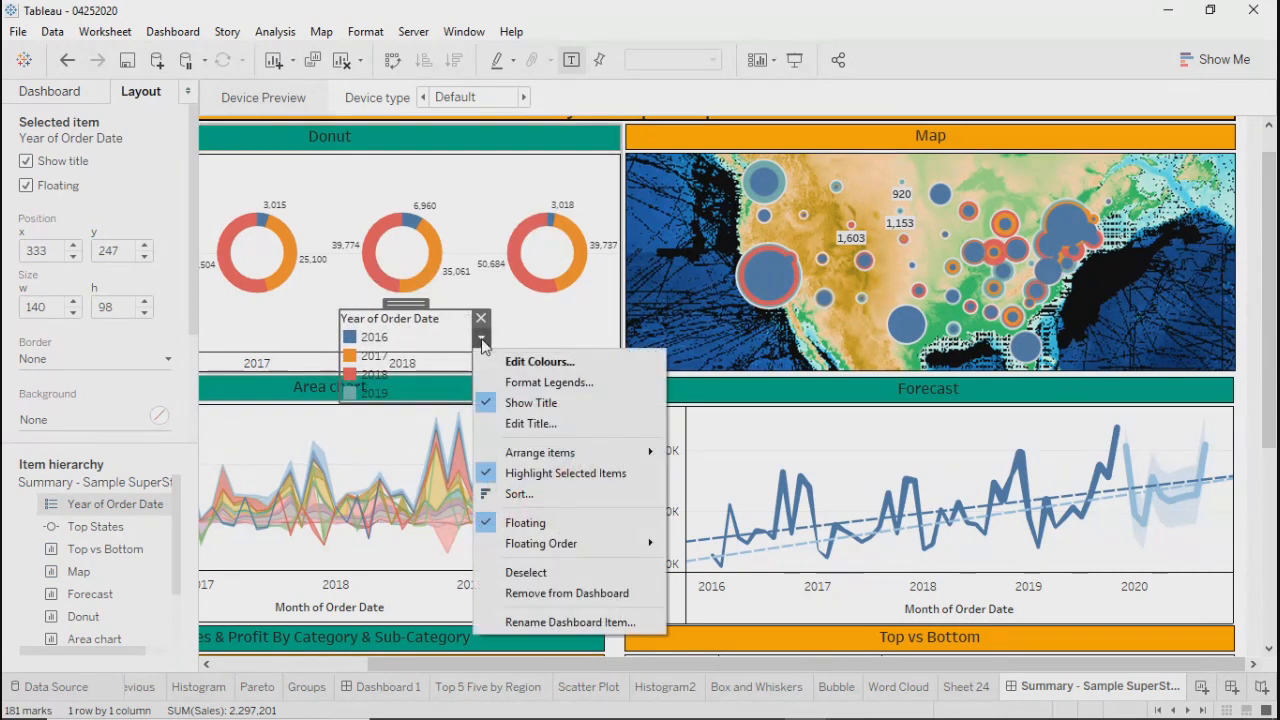
left_click(531, 402)
Resize the year legend to a single row about 245 by 18 and place it at the right end of the Map's title bar
left_click_drag(472, 400, 651, 324)
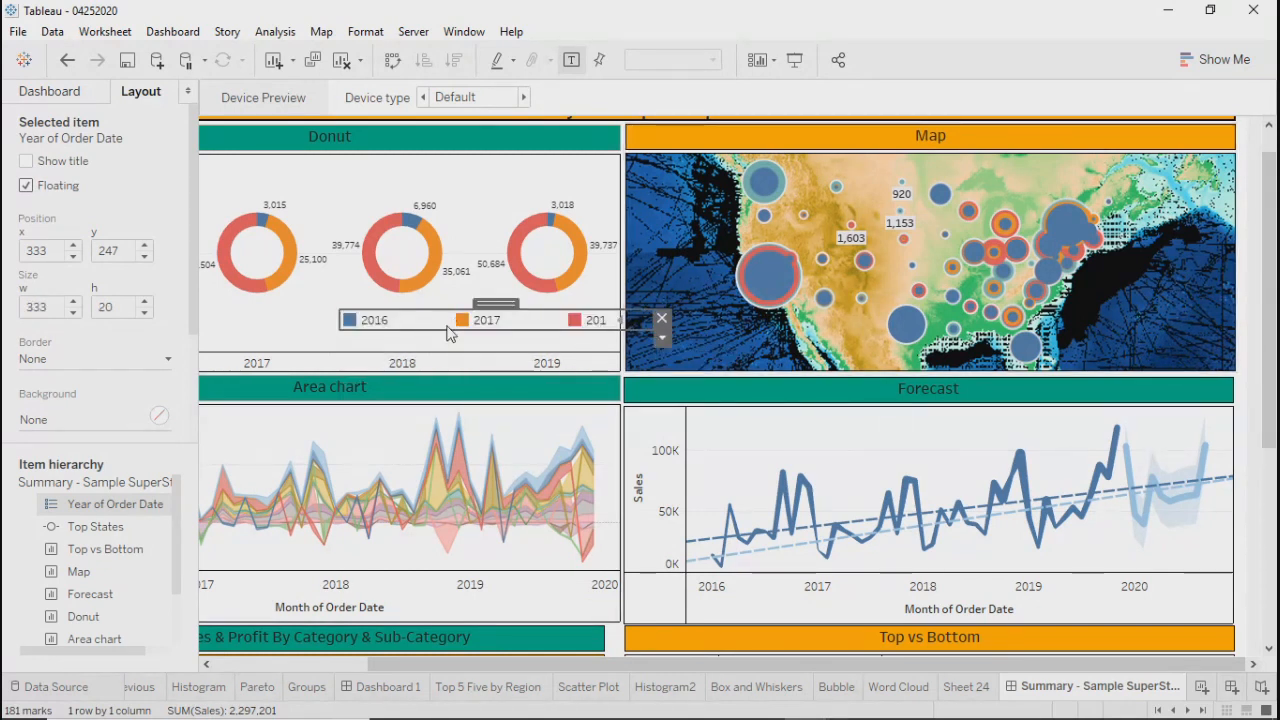
left_click_drag(451, 319, 406, 319)
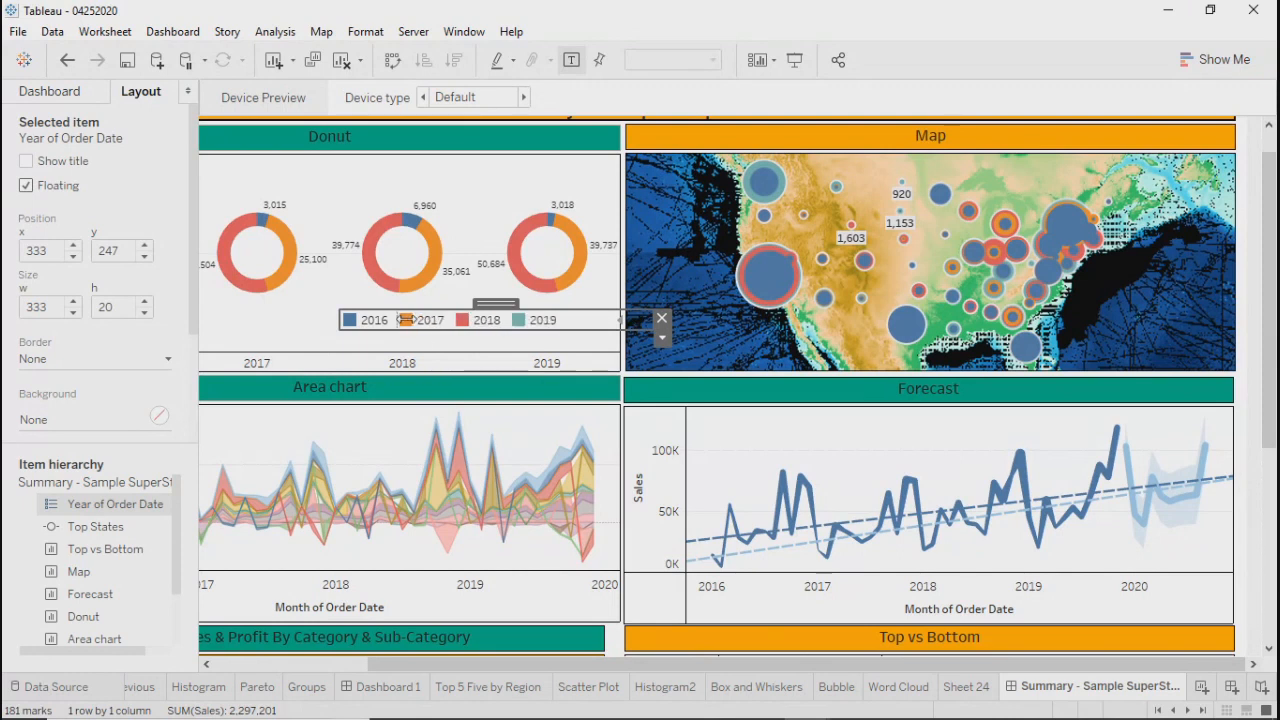
left_click_drag(617, 330, 573, 330)
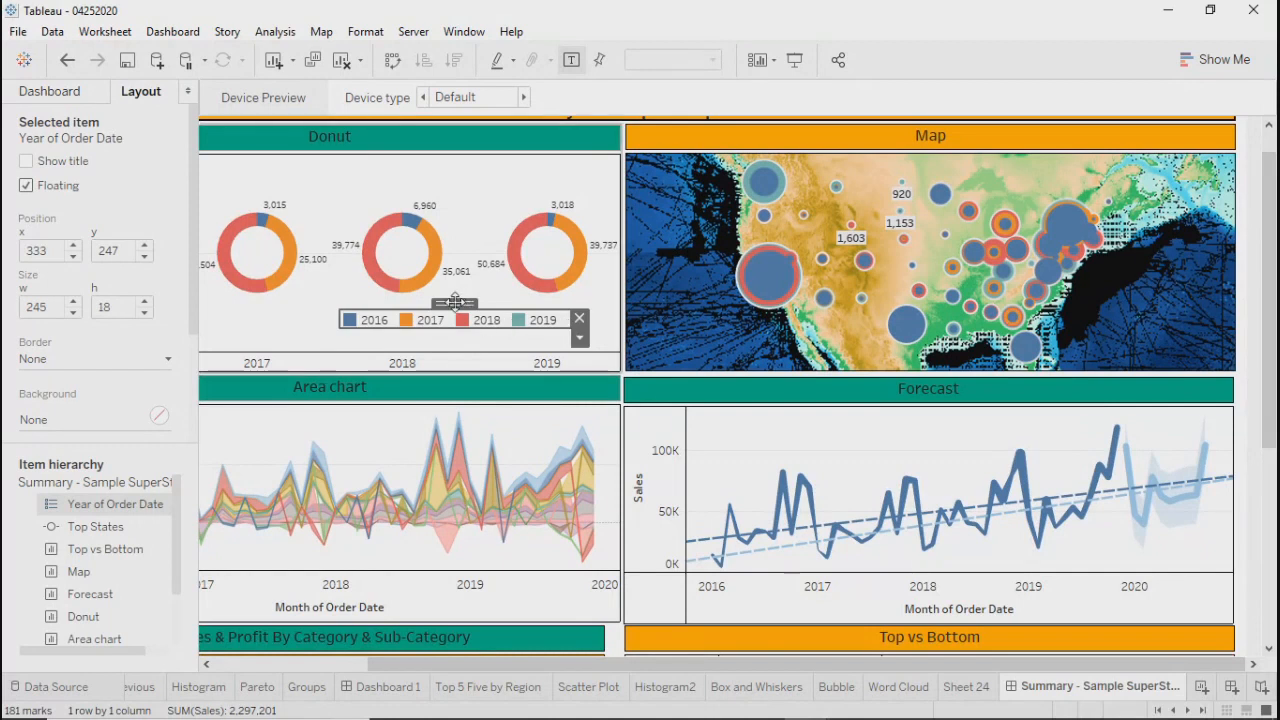
left_click_drag(455, 303, 1109, 119)
In presentation mode, test the 2018 Office Supplies donut slice against the Map's years, then leave the mode and clear the selection
left_click(794, 60)
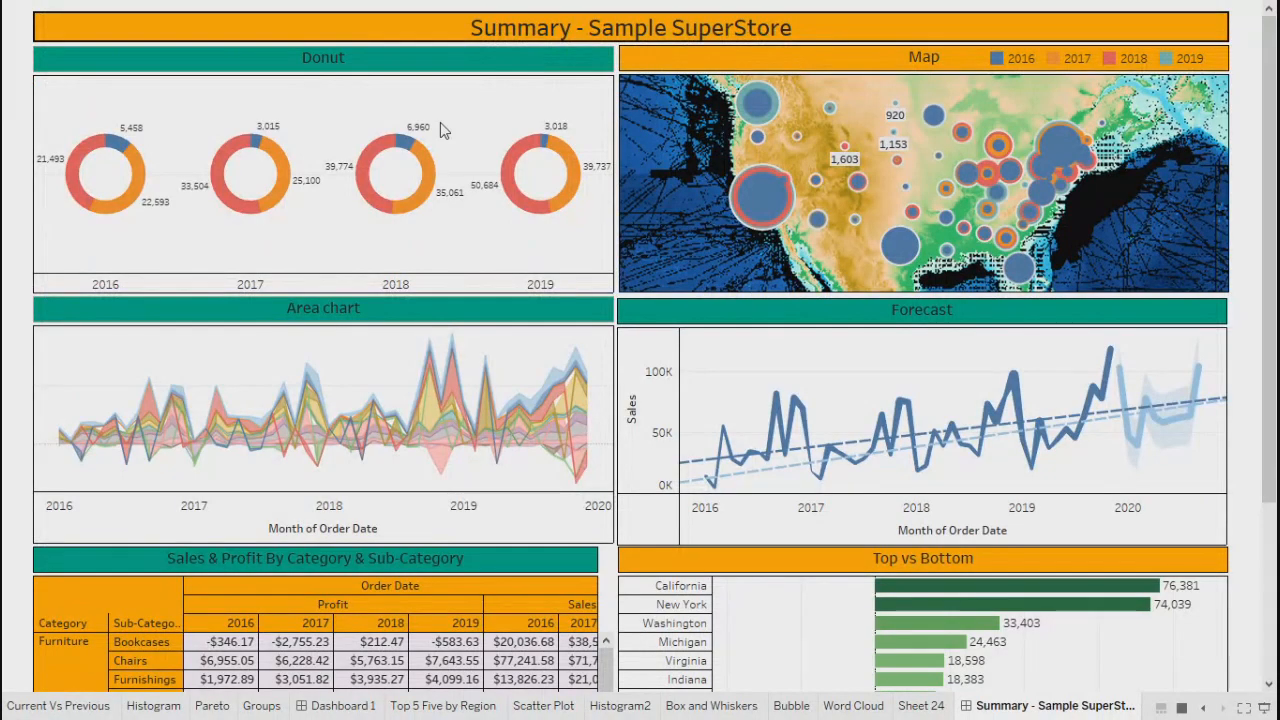
mouse_move(430, 177)
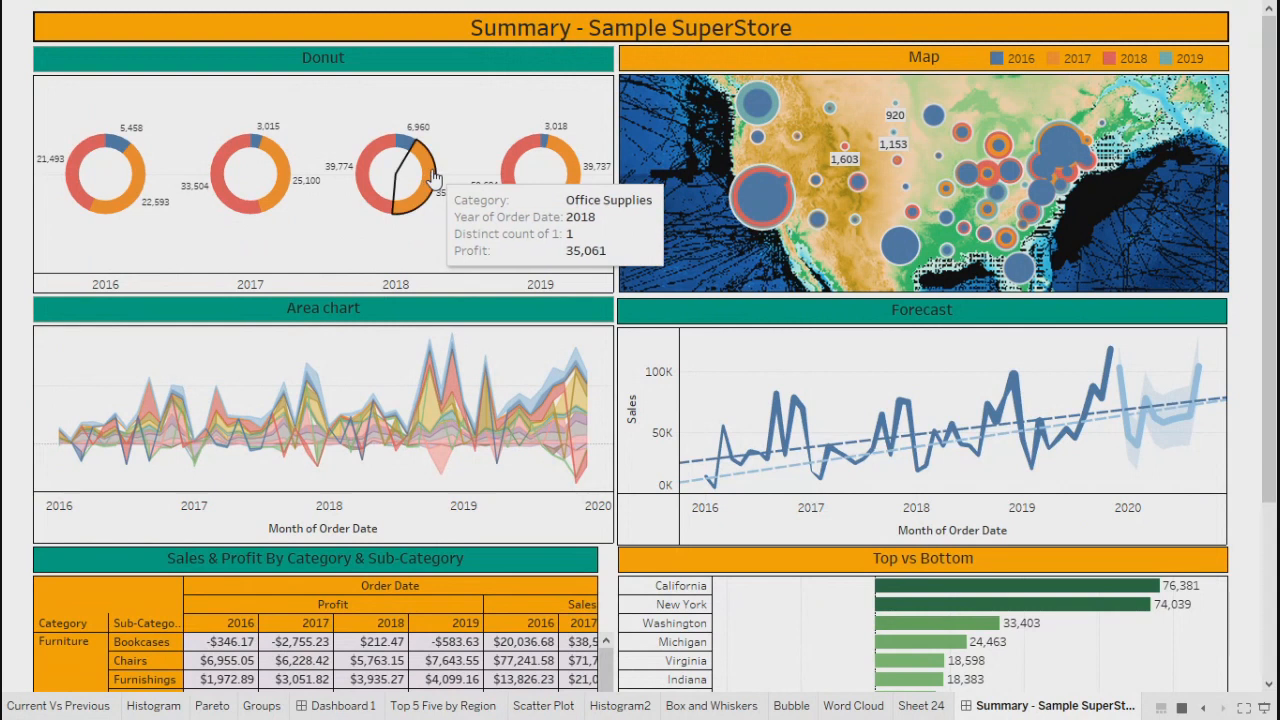
left_click(433, 178)
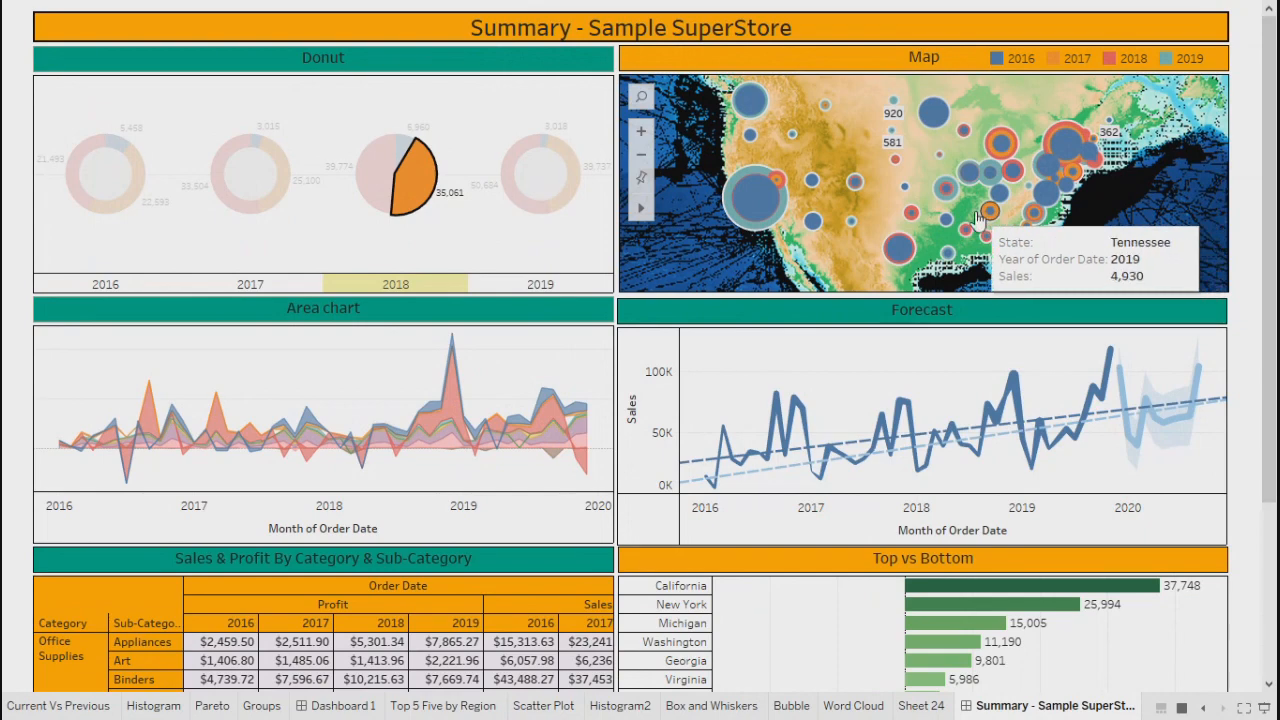
key("Escape")
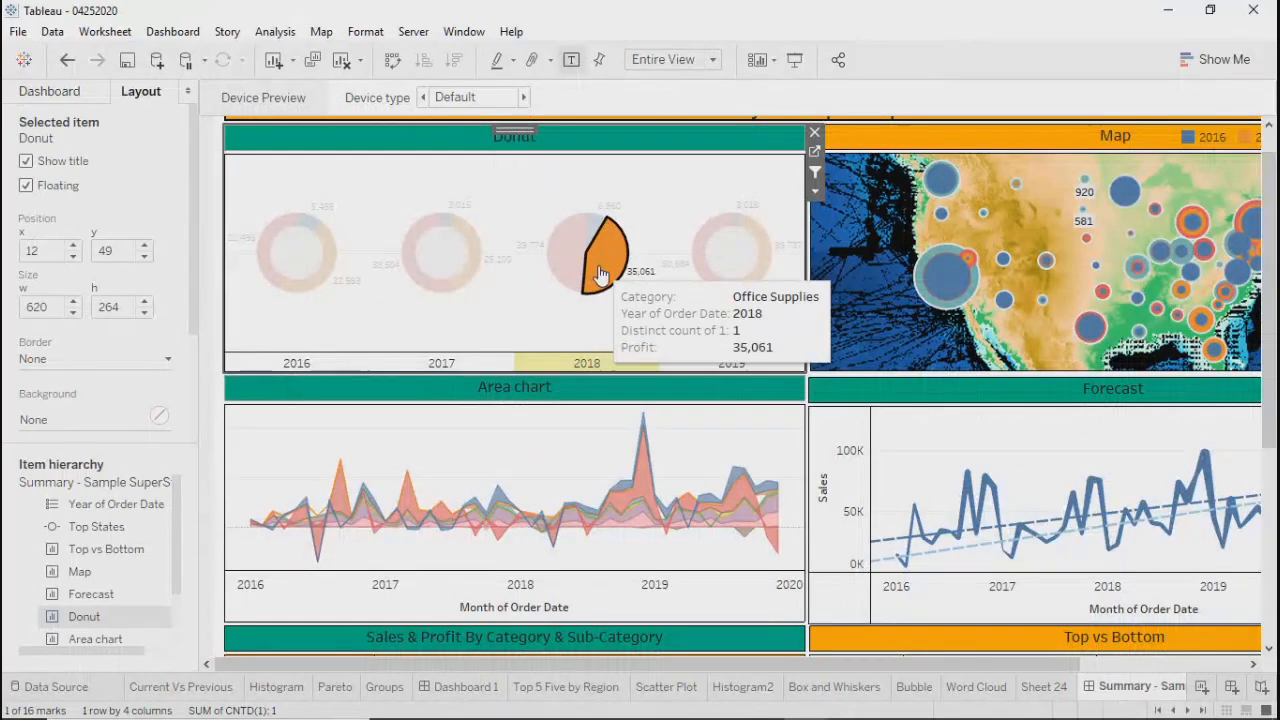
left_click(593, 263)
Edit the Donut's filter action, adding YEAR(Order Date) as source and target field alongside Category, and save the action
left_click(172, 31)
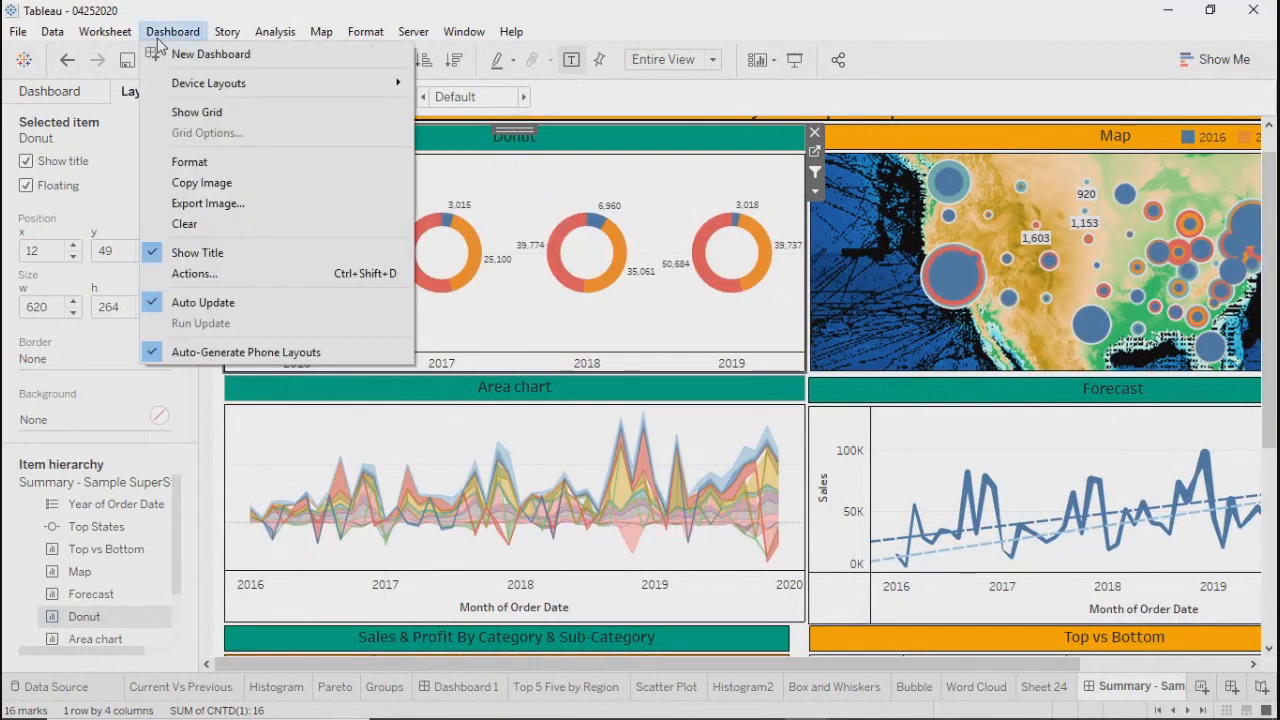
left_click(173, 274)
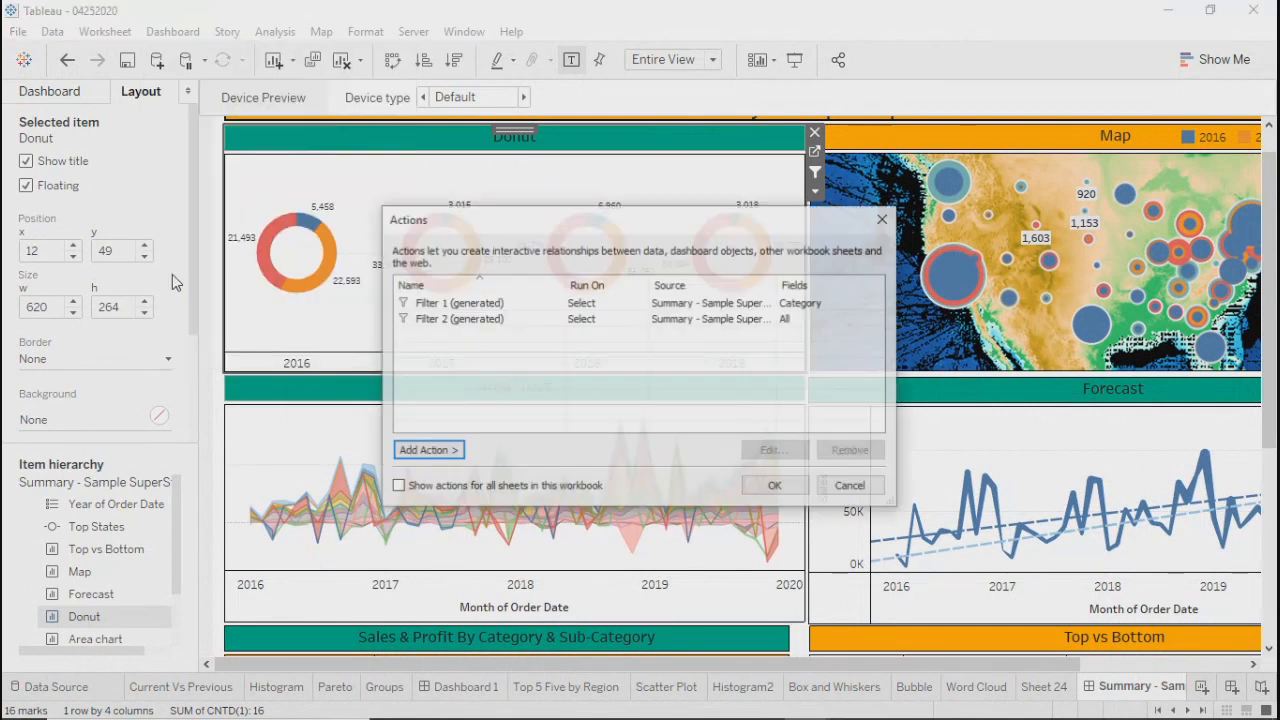
left_click(480, 305)
left_click(775, 451)
left_click(466, 527)
left_click(470, 621)
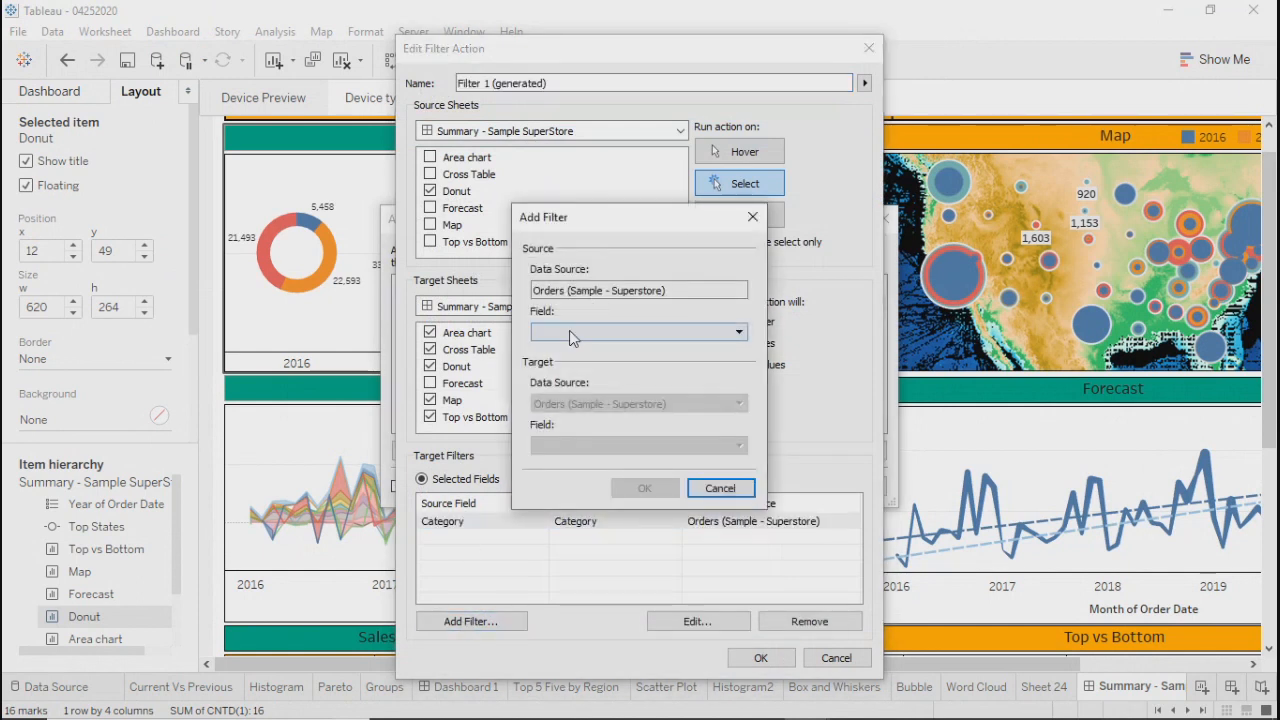
left_click(575, 330)
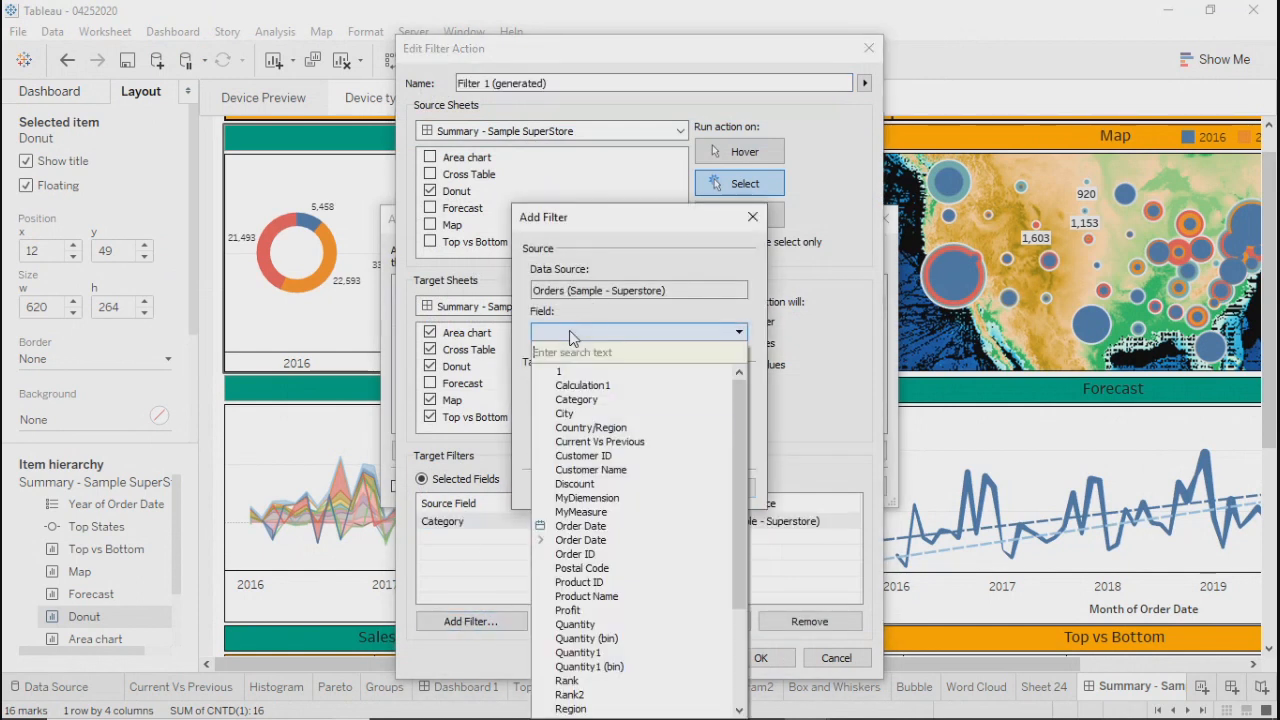
left_click(578, 527)
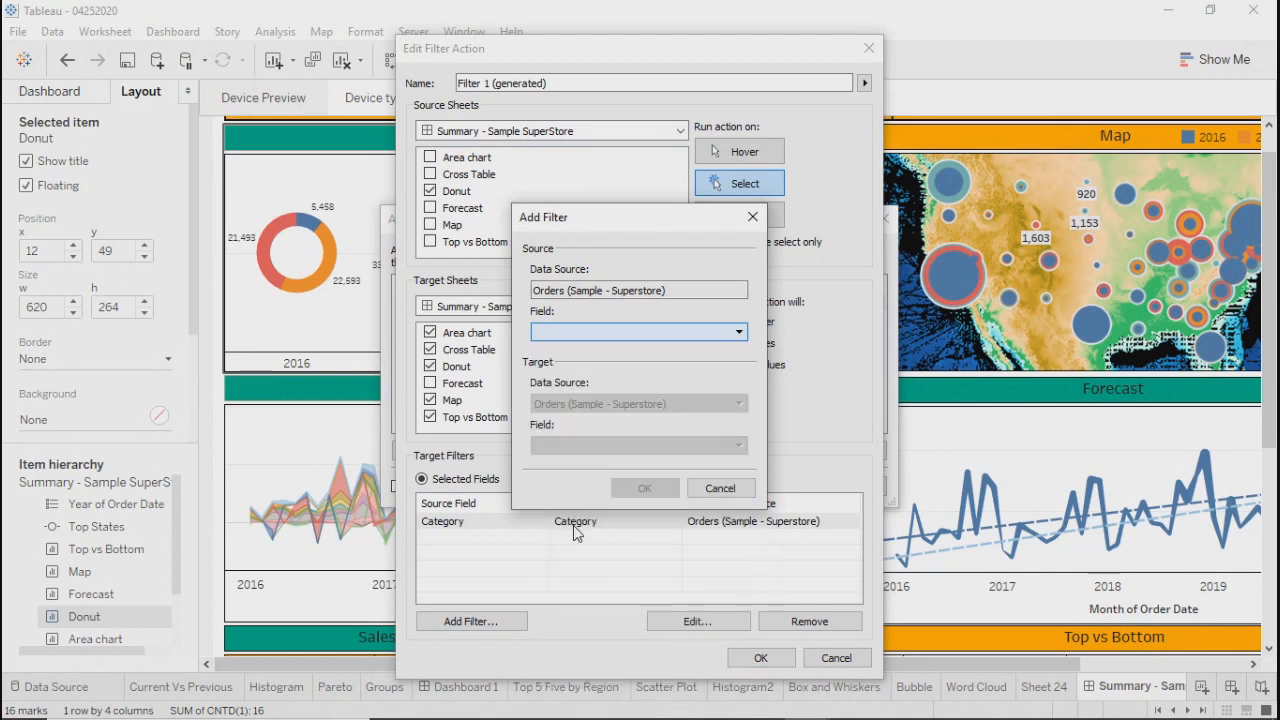
left_click(609, 332)
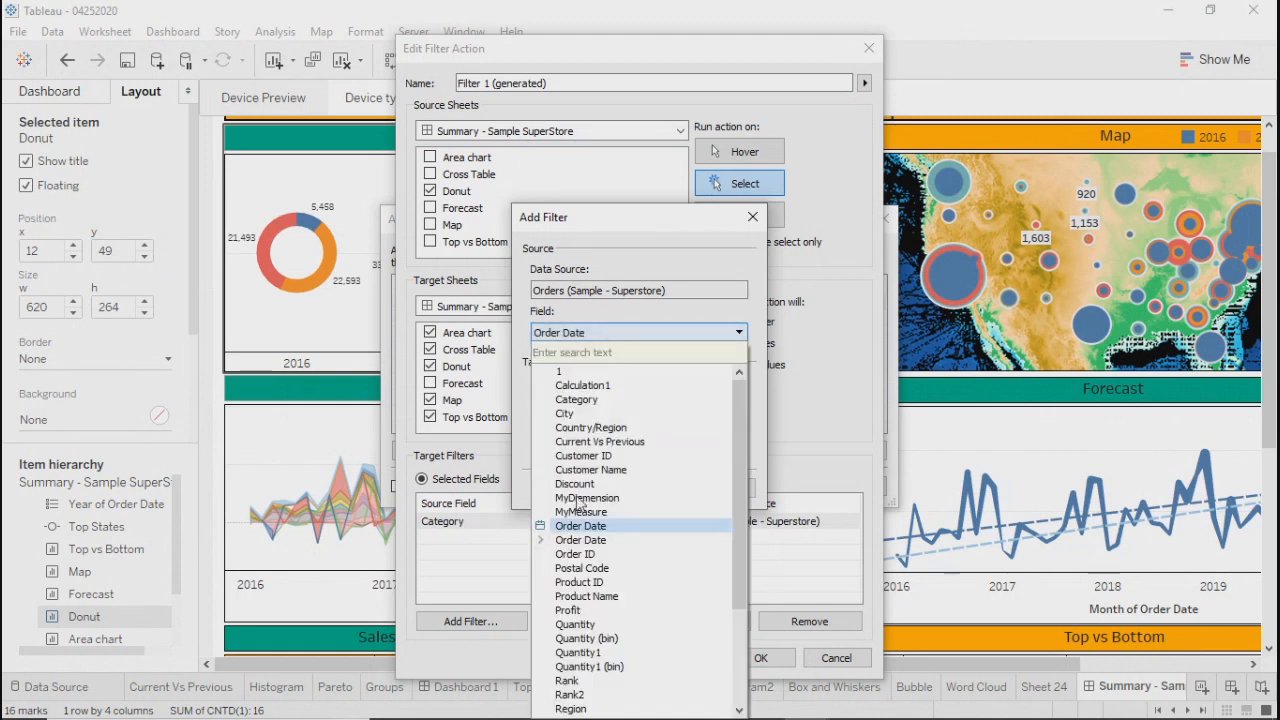
left_click(540, 540)
left_click_drag(762, 477, 764, 513)
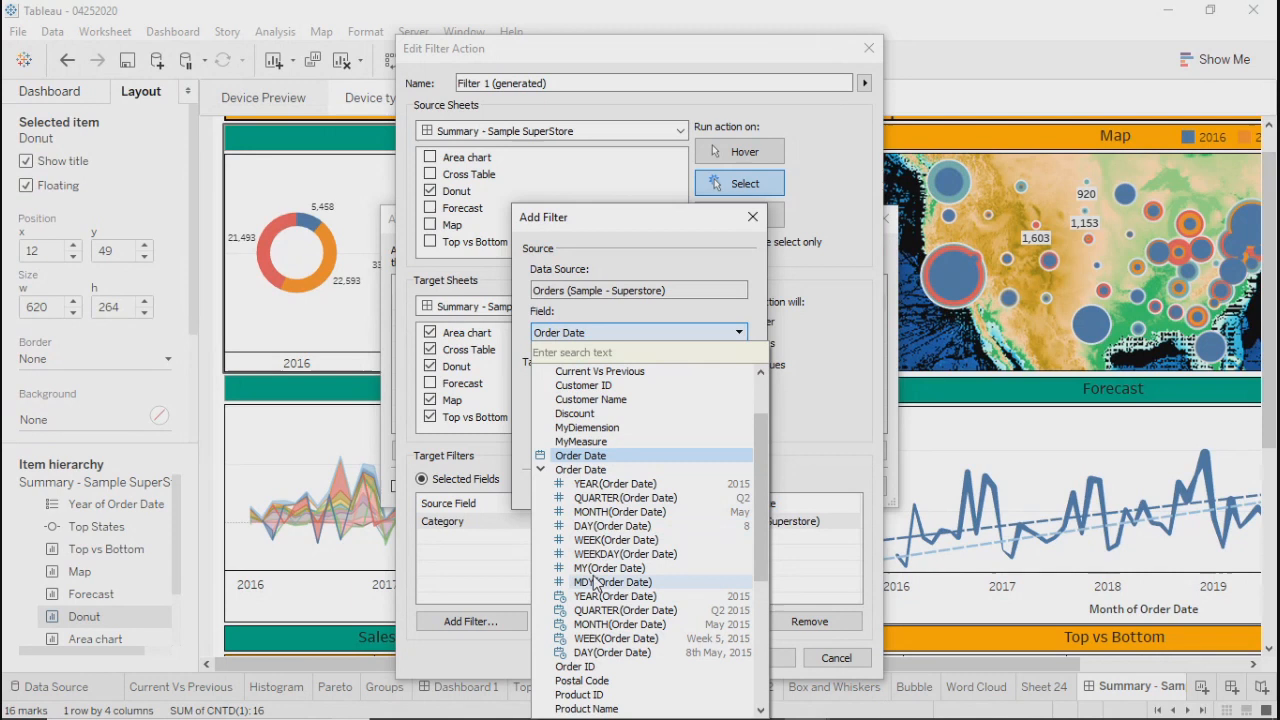
left_click(597, 486)
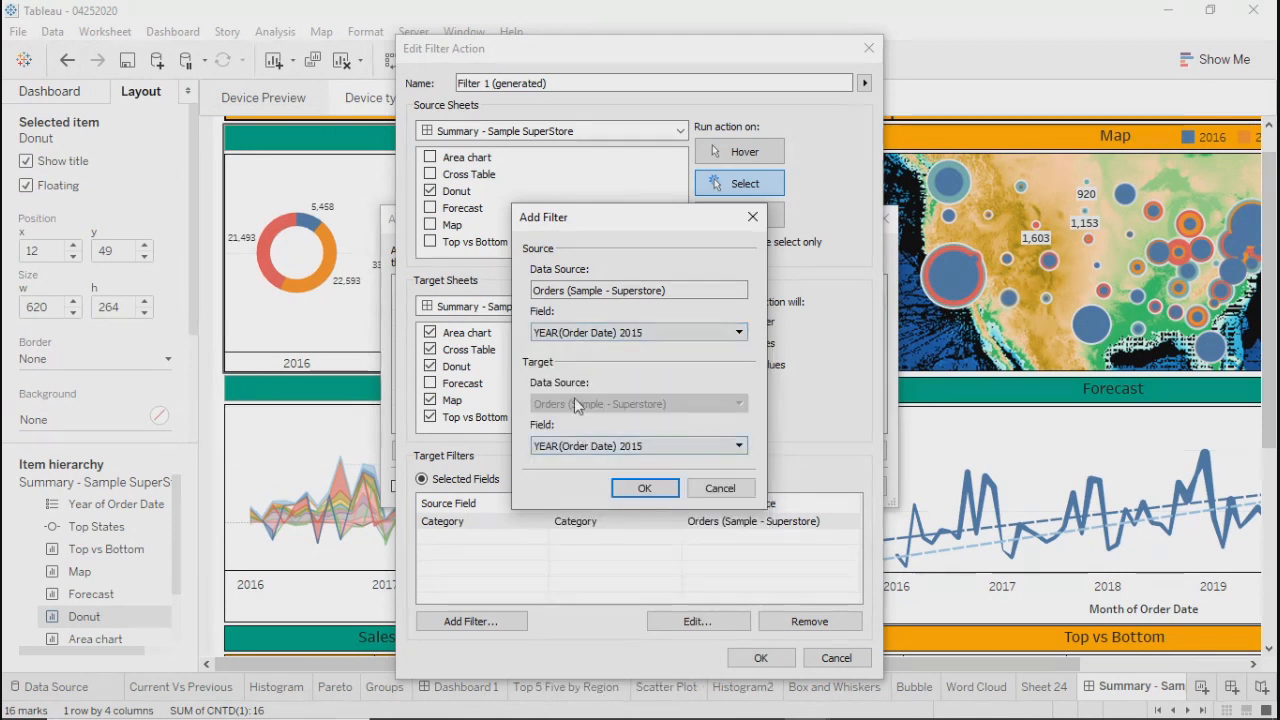
left_click(645, 490)
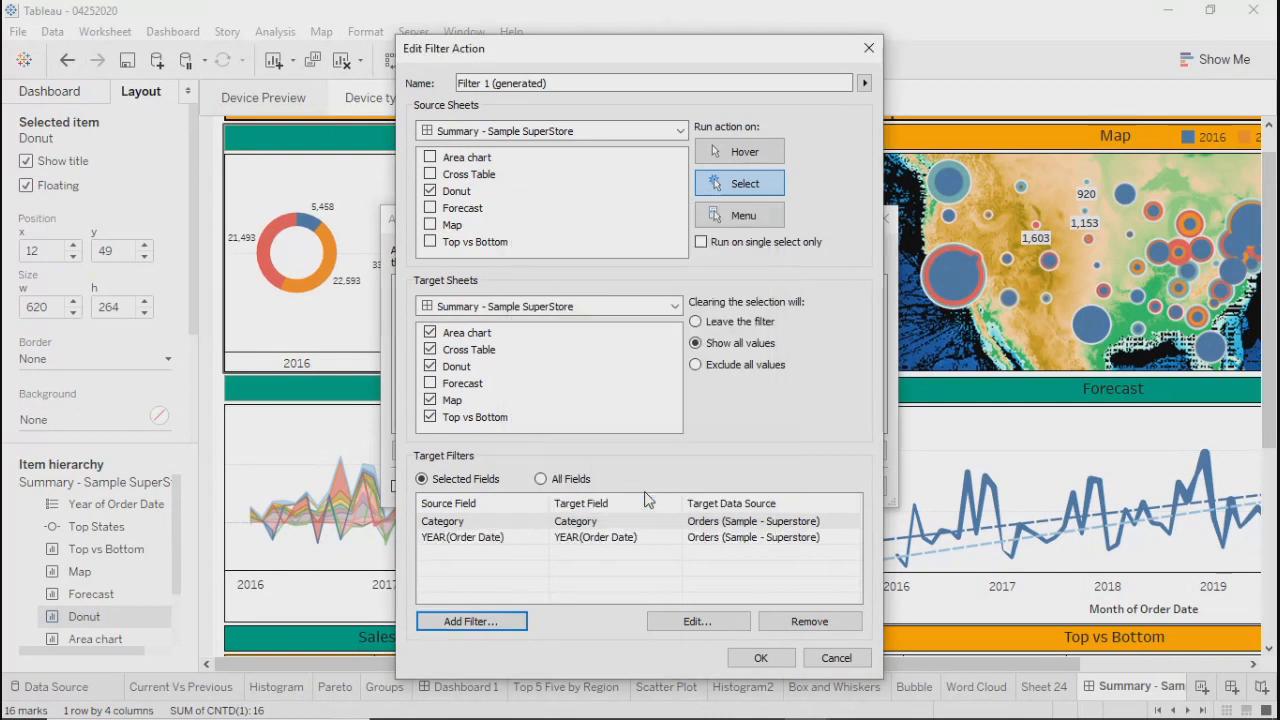
left_click(759, 657)
left_click(775, 486)
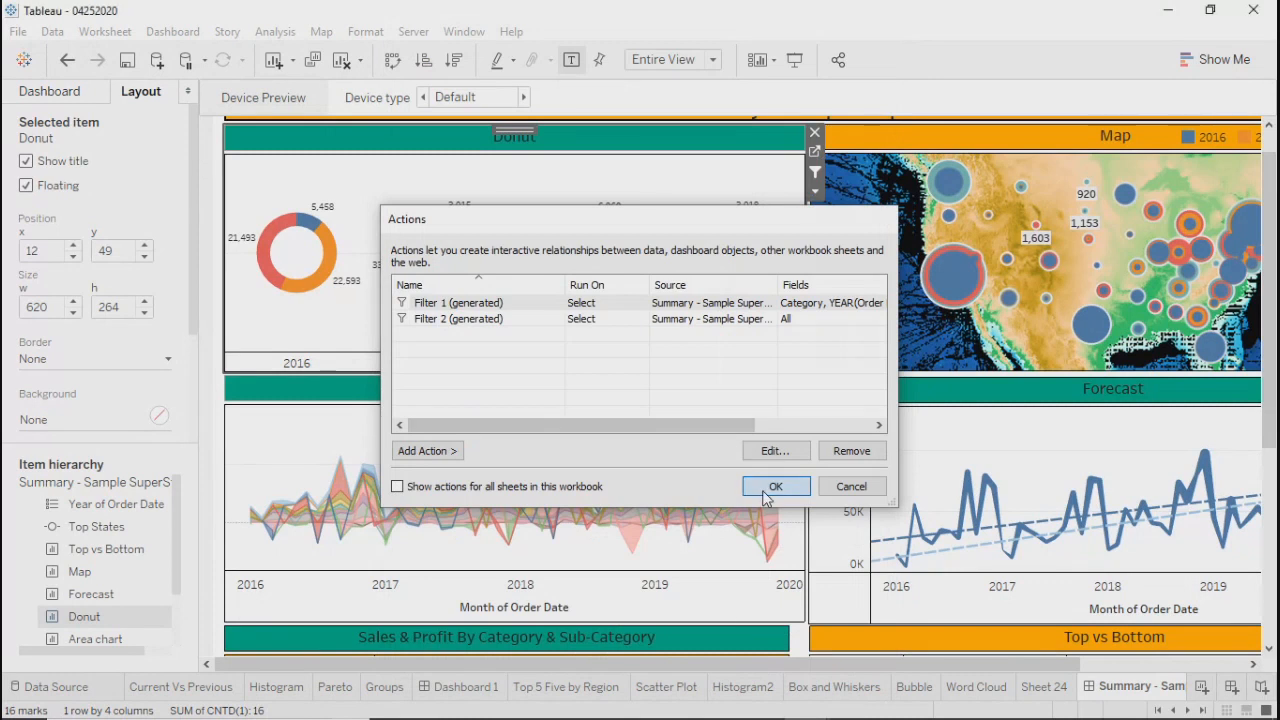
In presentation mode, test the 2018, 2017 and 2016 Office Supplies slices and the 2016 Technology slice, clear the selection and leave the mode
left_click(795, 62)
mouse_move(408, 212)
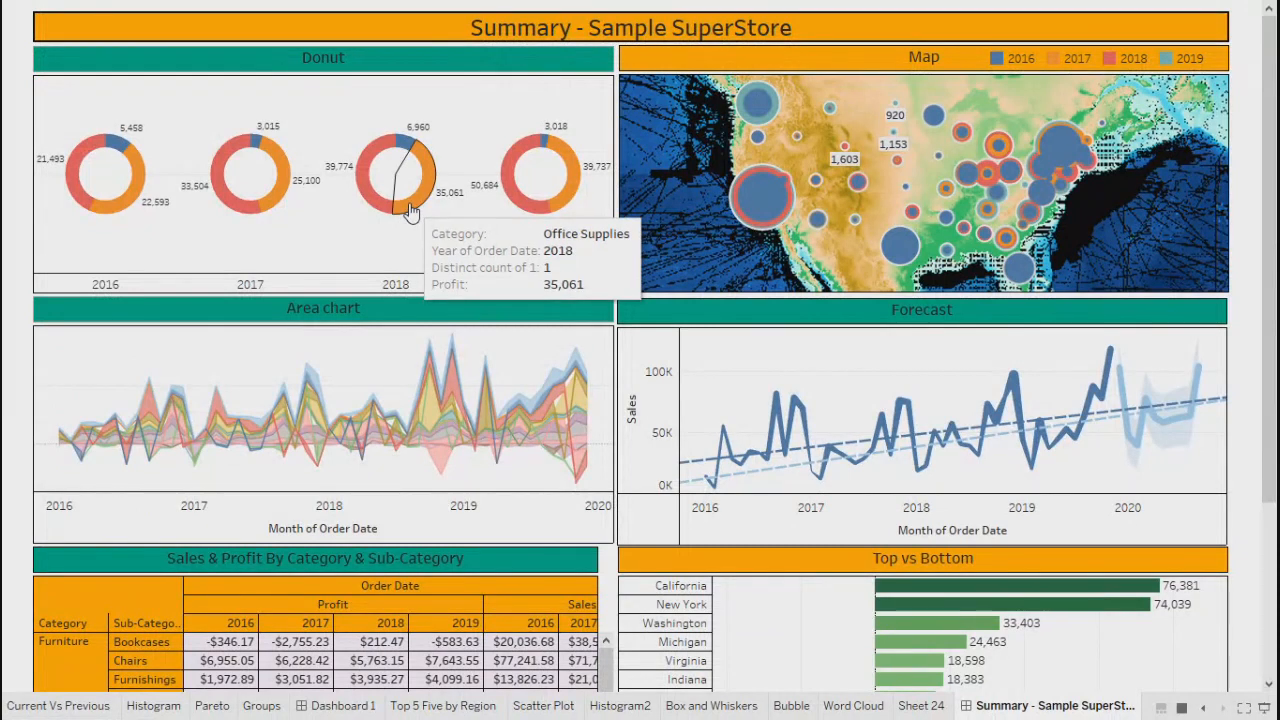
left_click(408, 212)
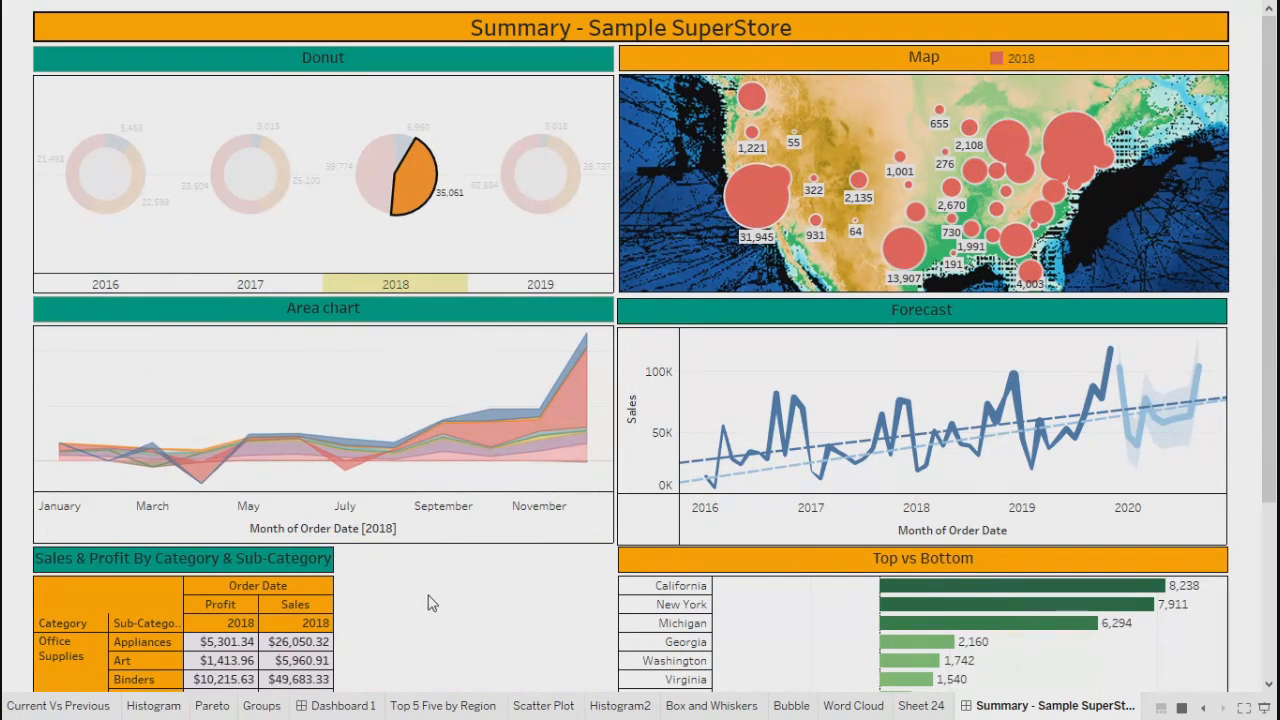
scroll(427, 603, "down", 5)
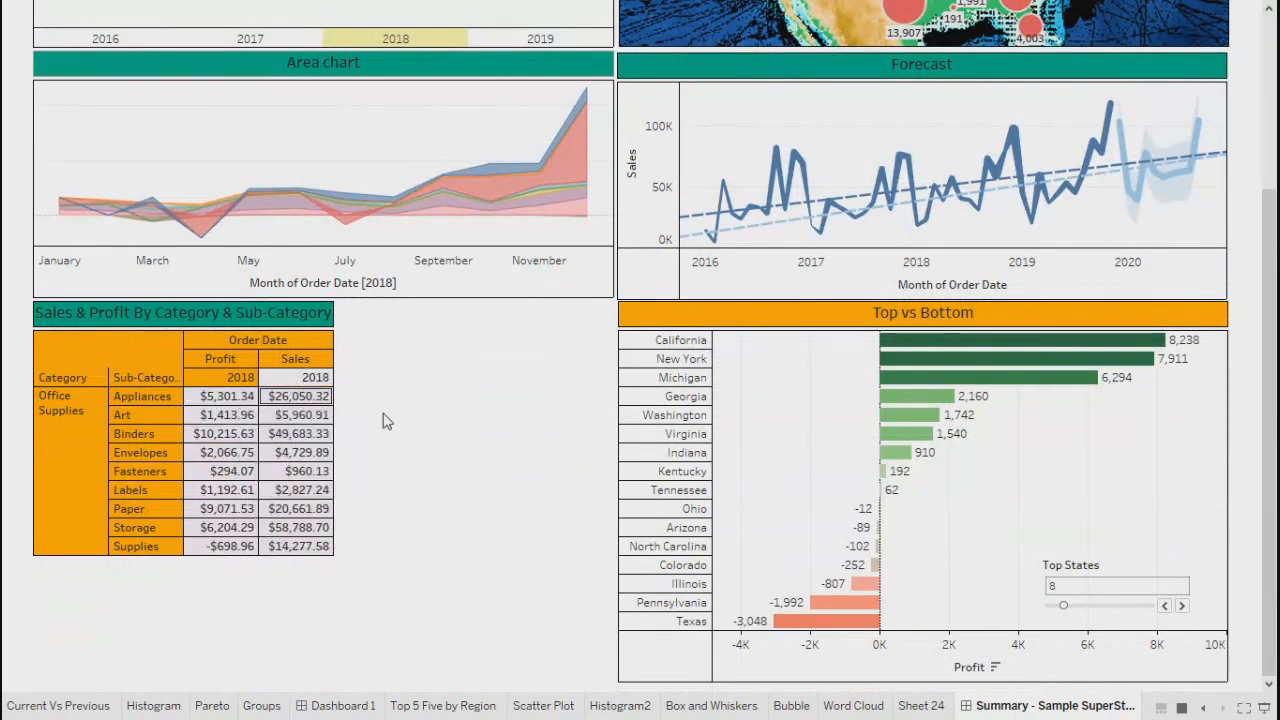
scroll(453, 416, "up", 5)
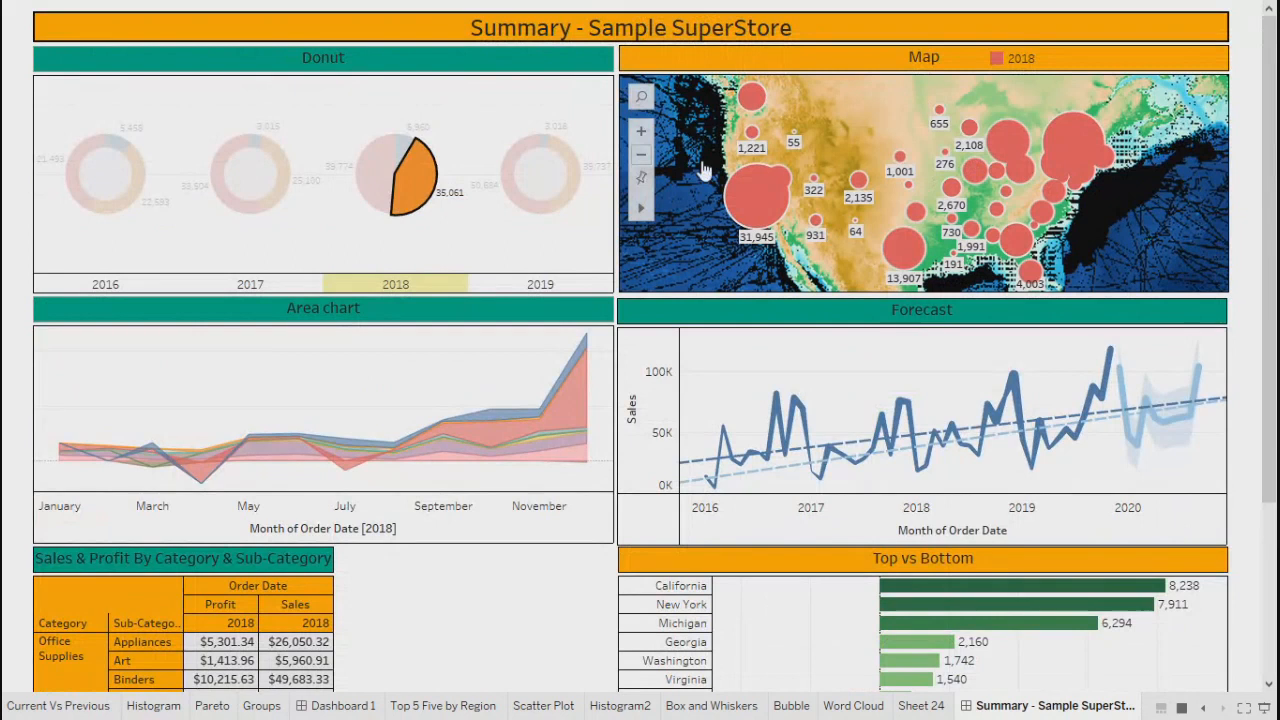
left_click(281, 187)
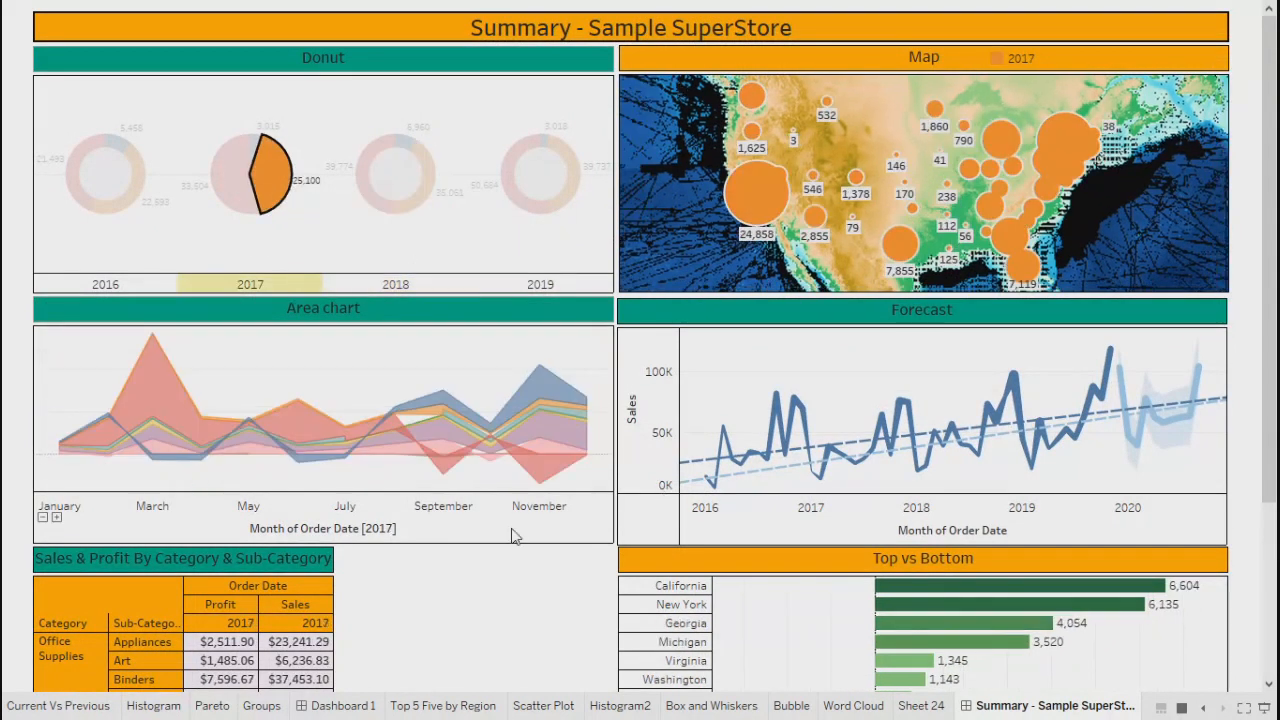
left_click(135, 190)
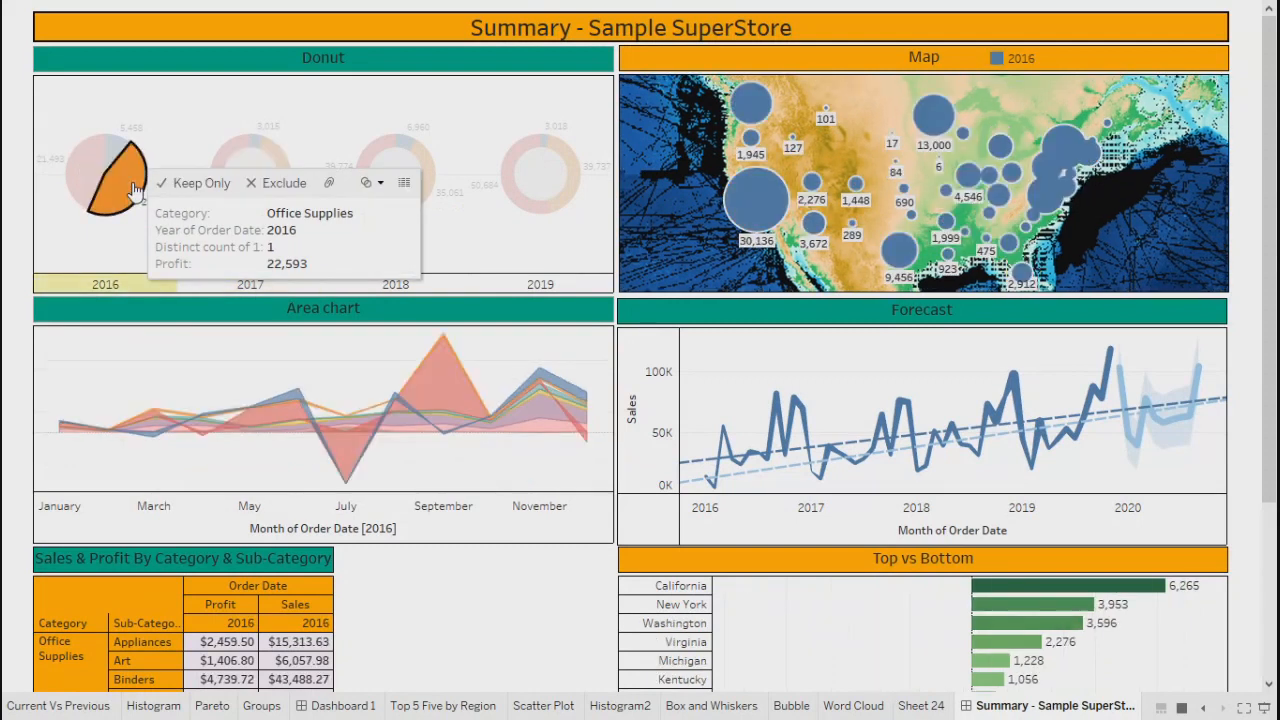
left_click(87, 162)
left_click(87, 162)
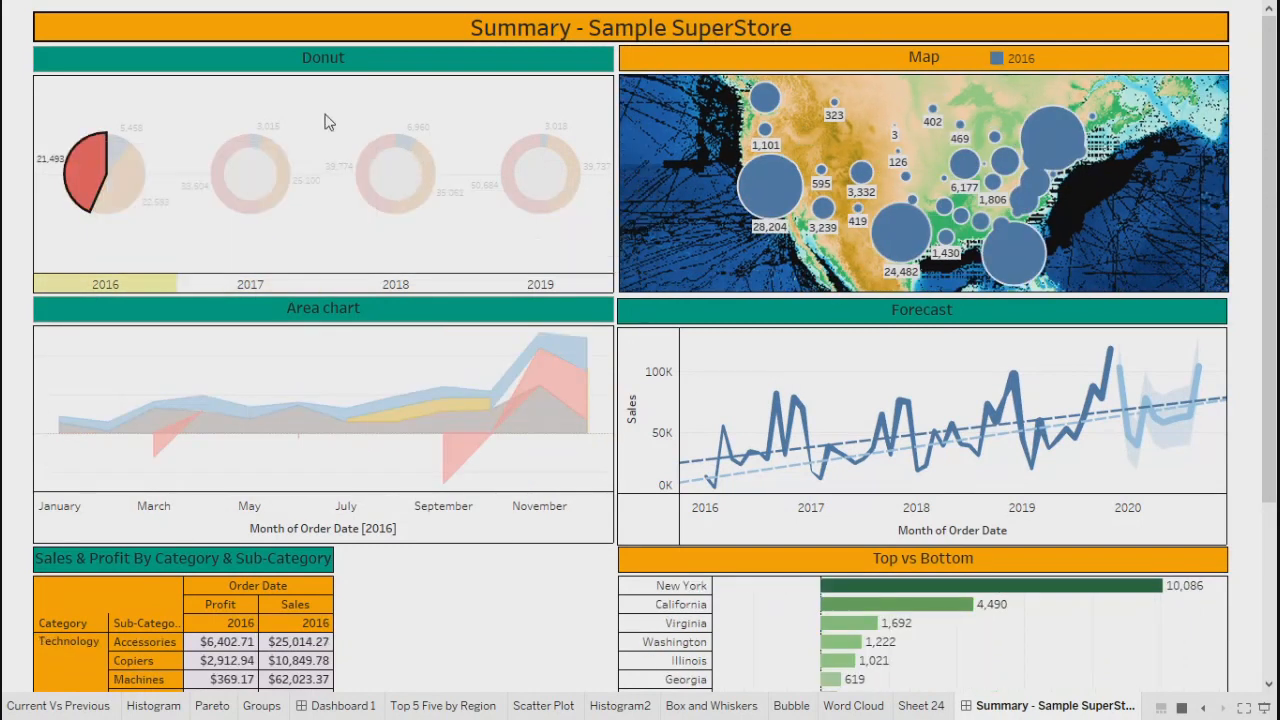
left_click(316, 239)
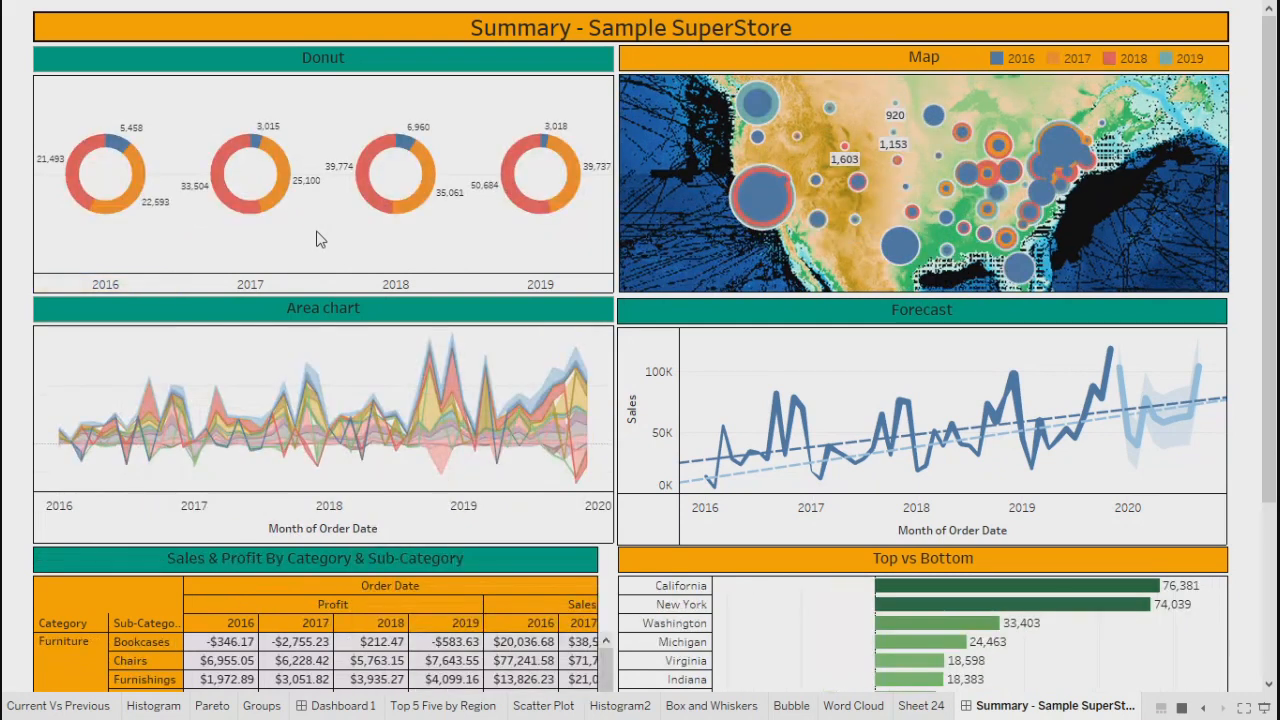
key("Escape")
Set the Donut filter action's target filters to All Fields and save the action
left_click(174, 30)
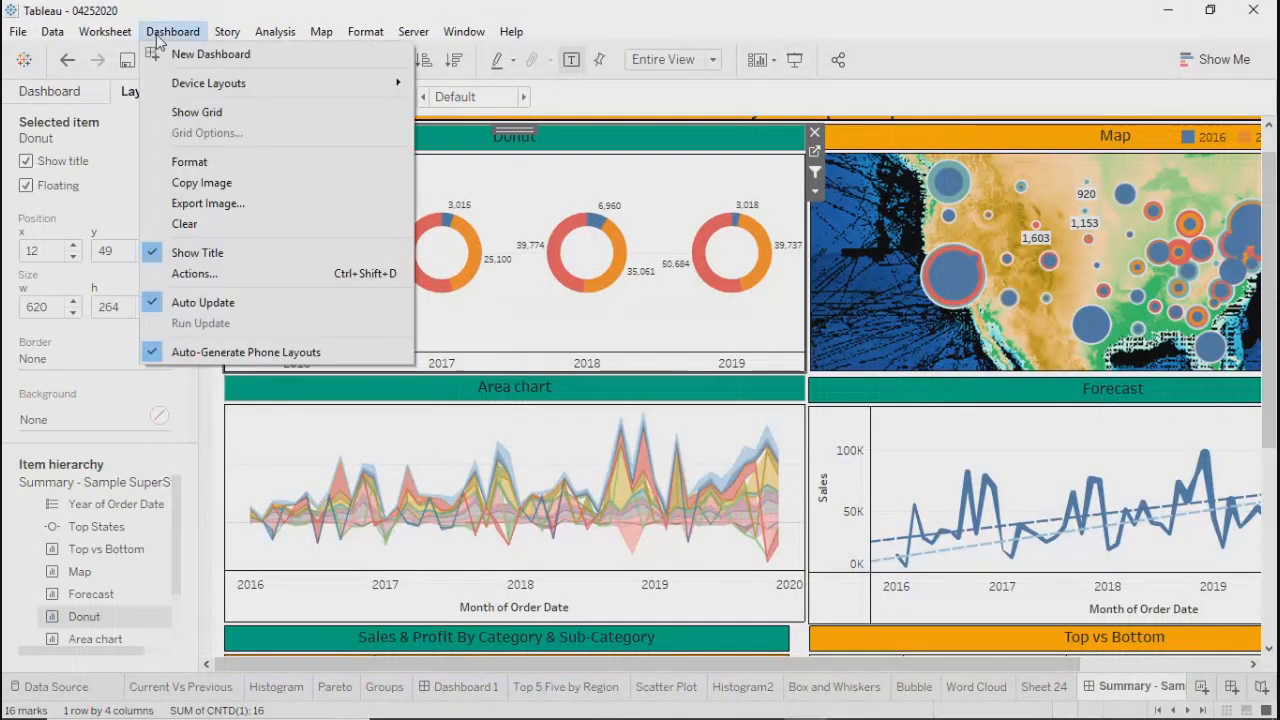
left_click(180, 273)
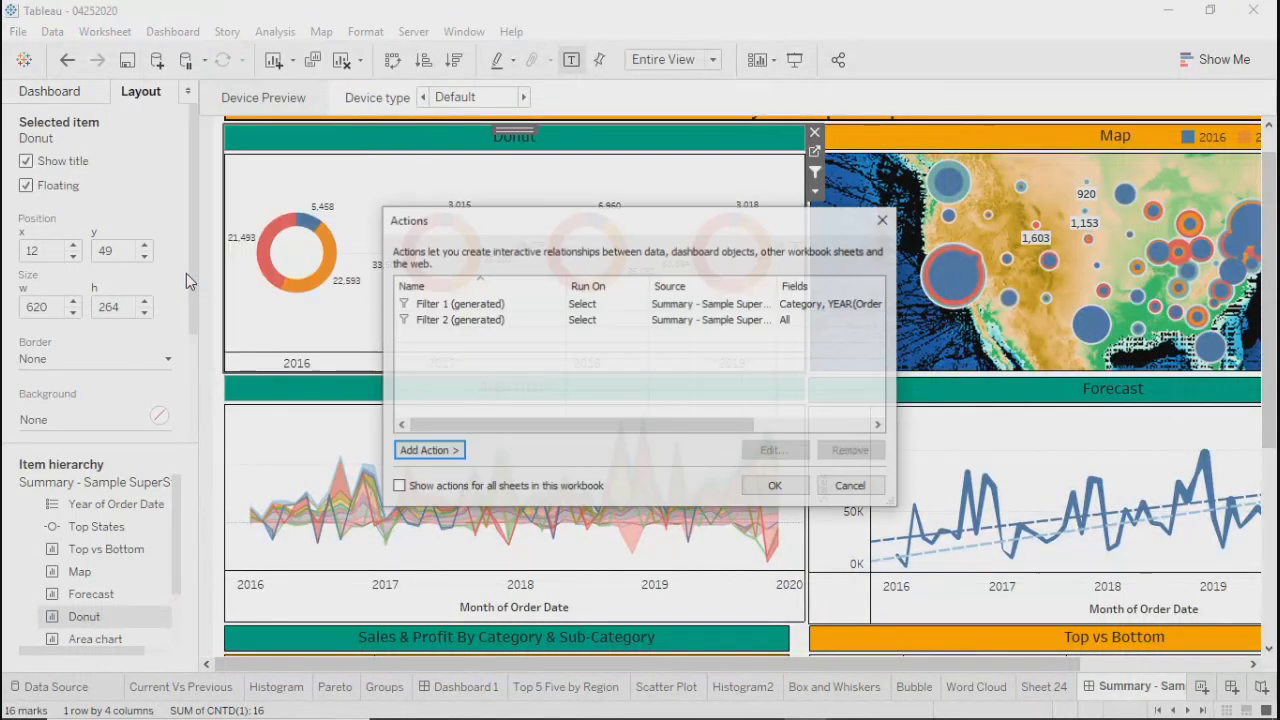
left_click(525, 305)
left_click(773, 451)
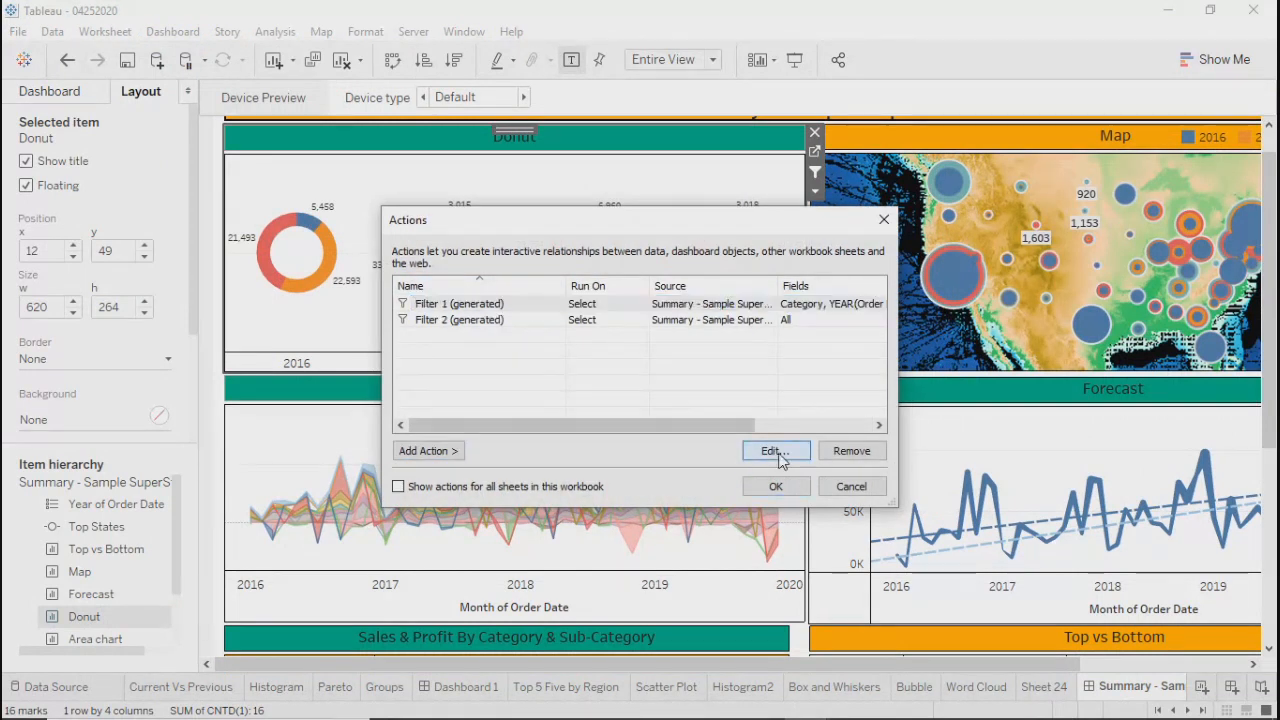
left_click(541, 479)
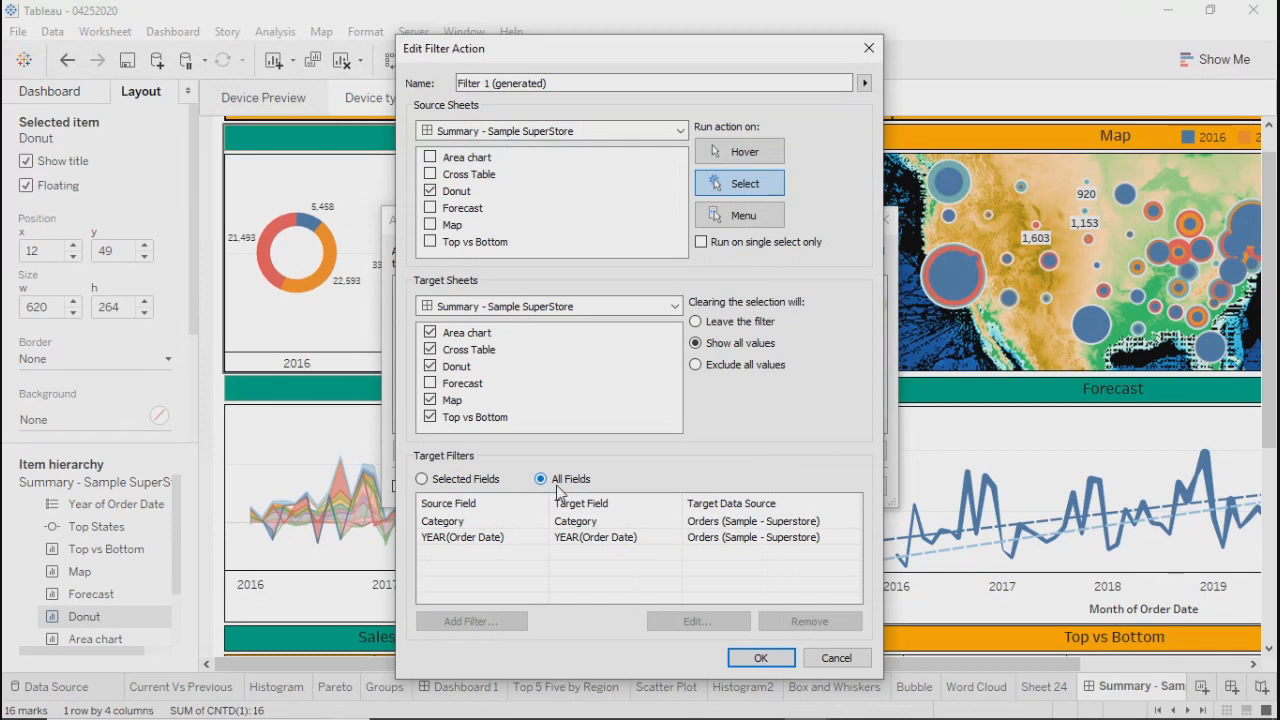
left_click(760, 657)
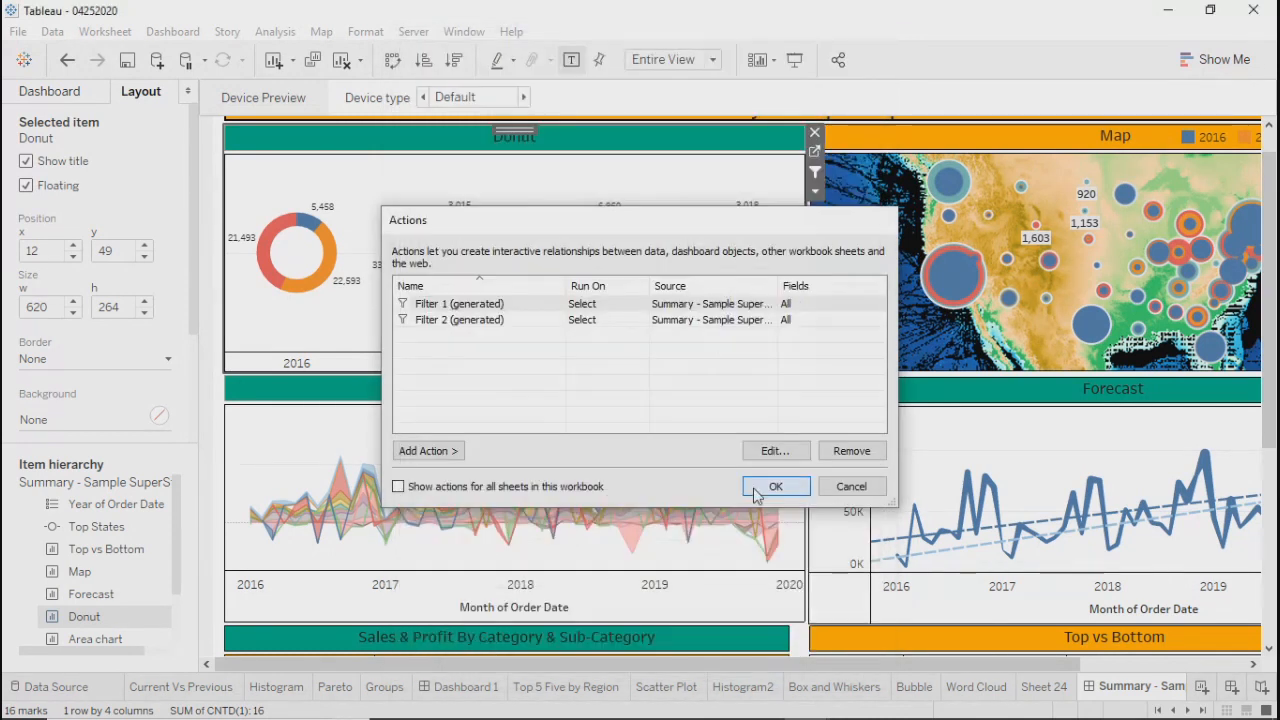
left_click(757, 488)
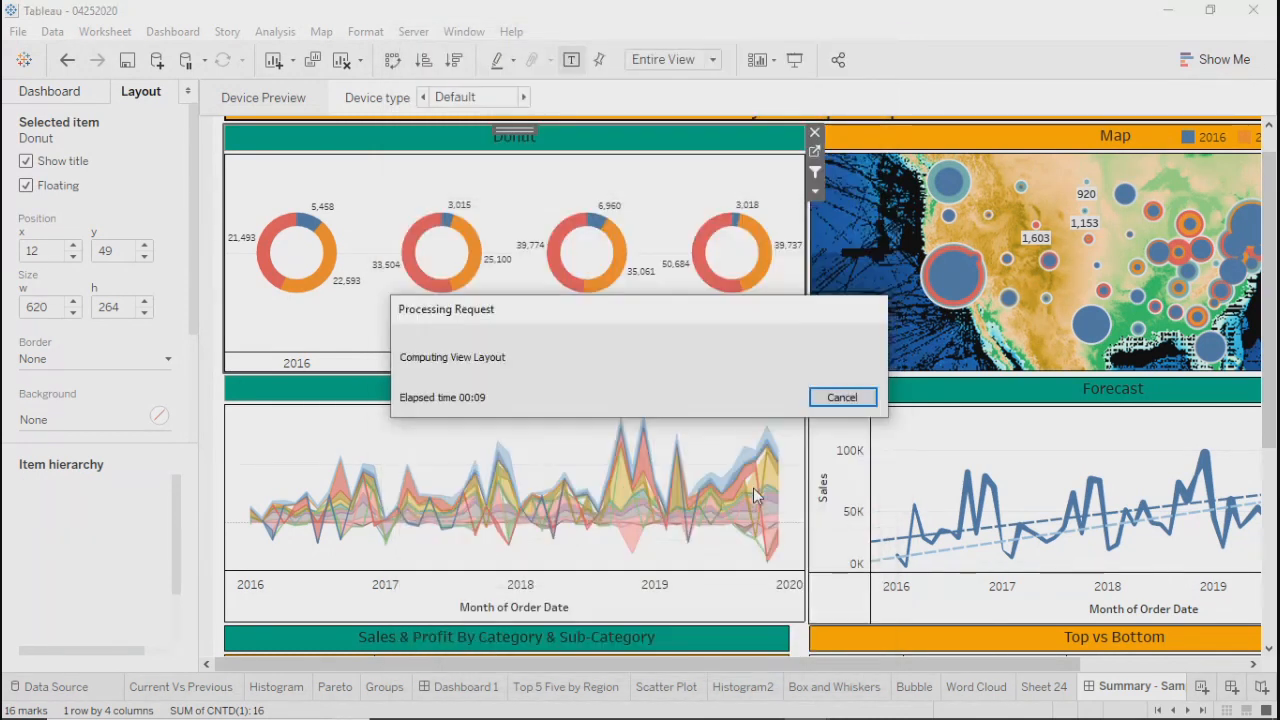
Review the dashboard's list of actions and the action types that can be added, without adding one
left_click(176, 33)
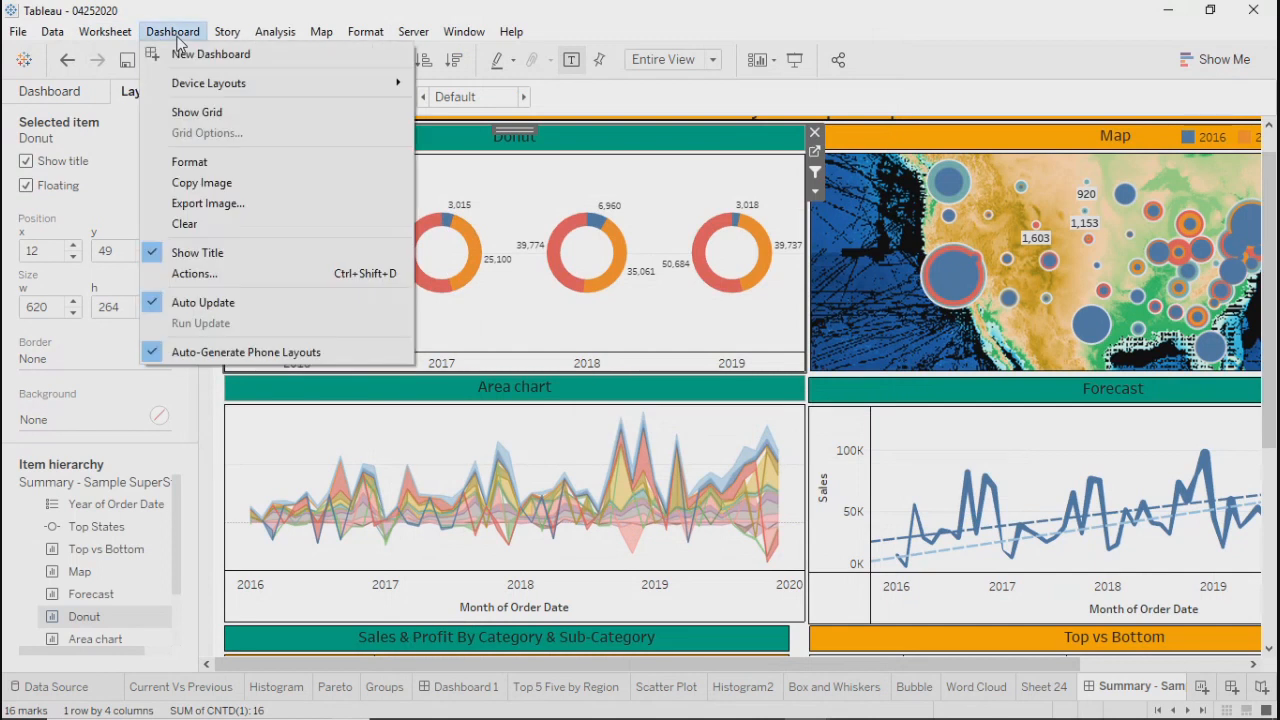
left_click(196, 276)
left_click_drag(512, 228, 447, 210)
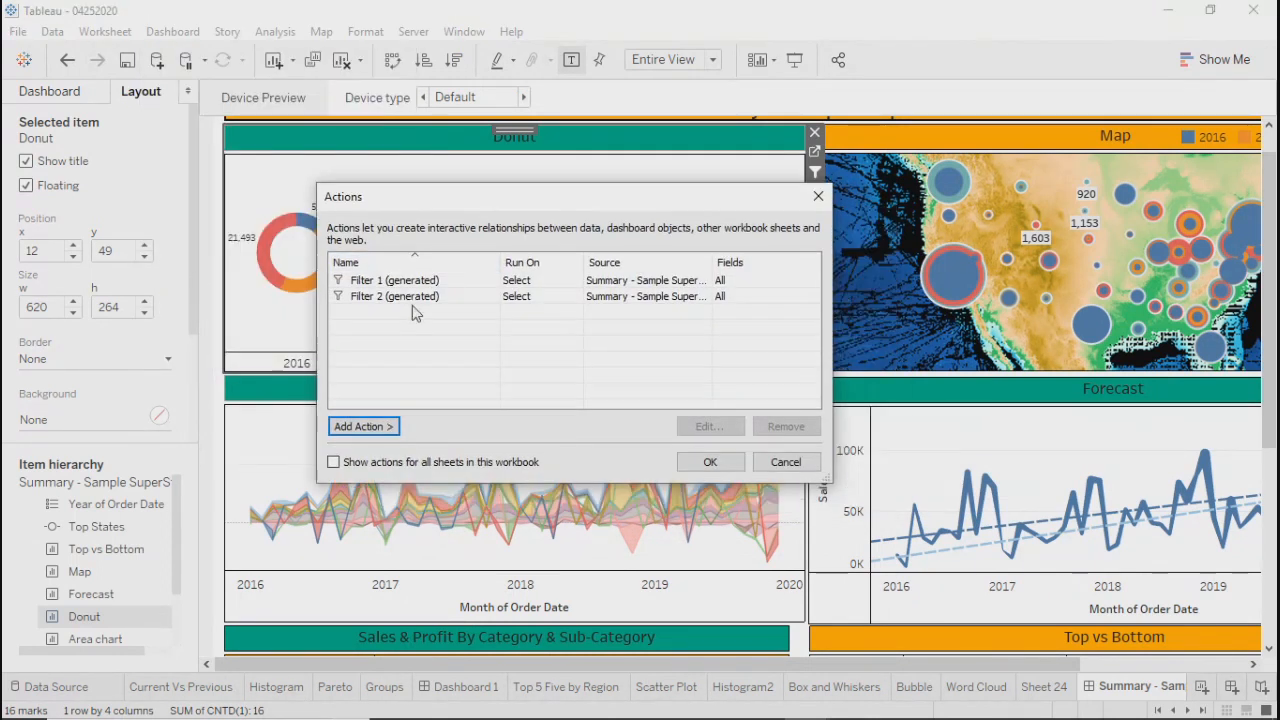
left_click(364, 426)
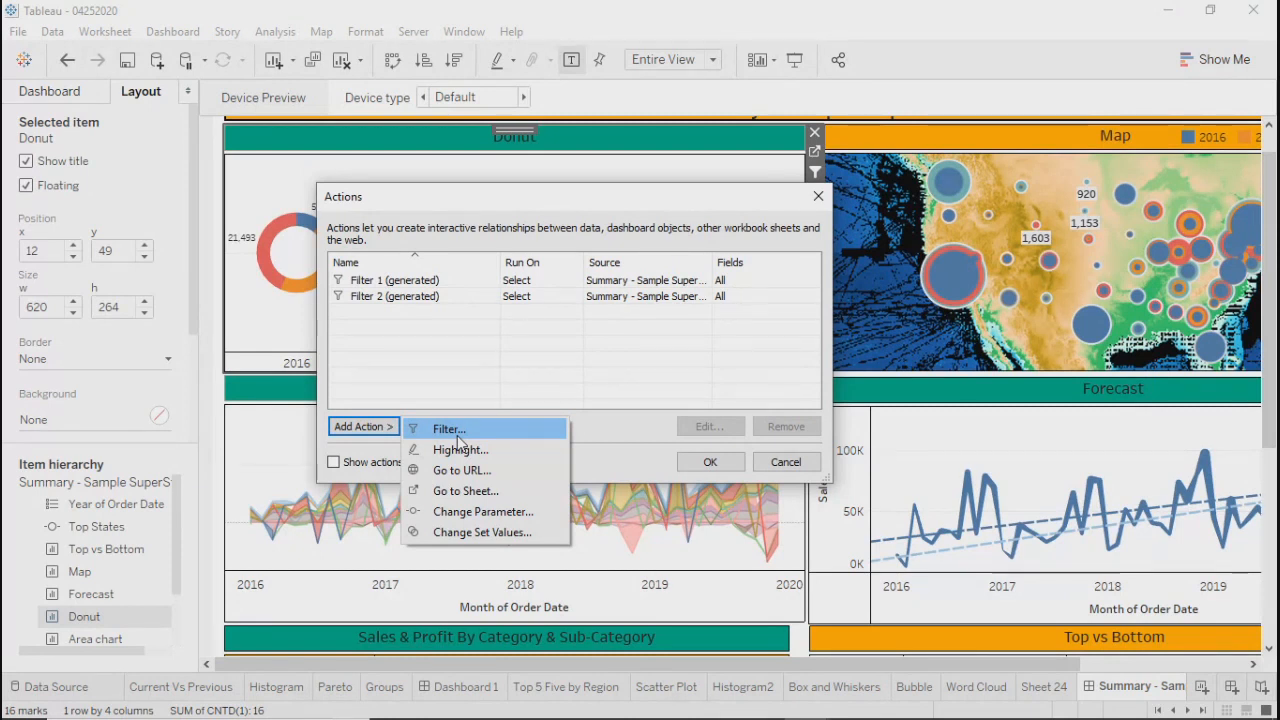
left_click(686, 458)
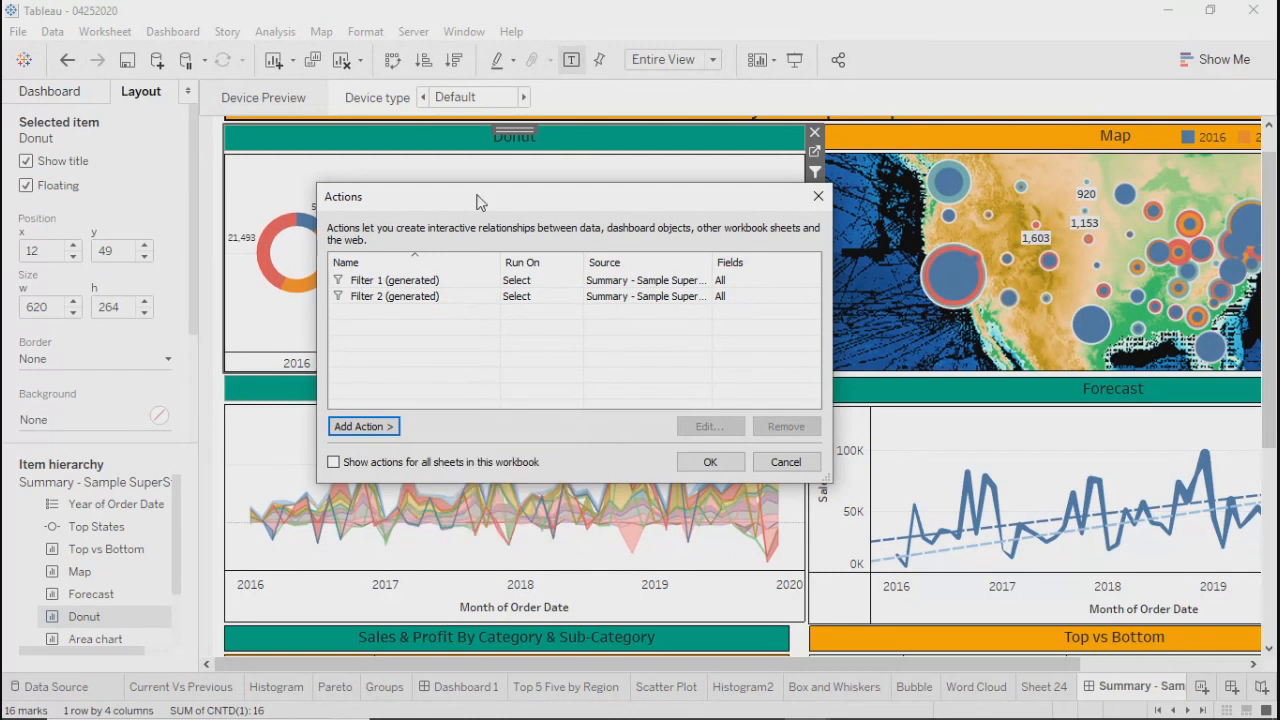
Examine the Donut filter action's settings and available source sheets, and close the action dialogs without changes
left_click(391, 284)
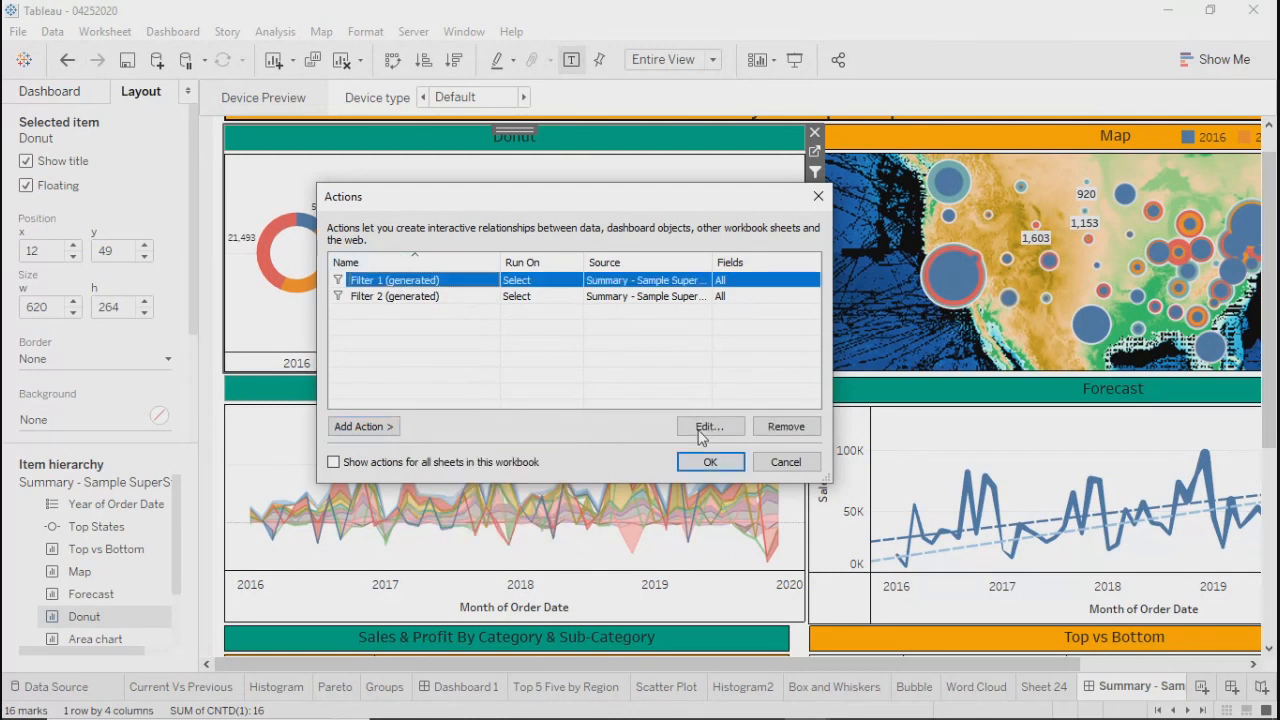
left_click(704, 428)
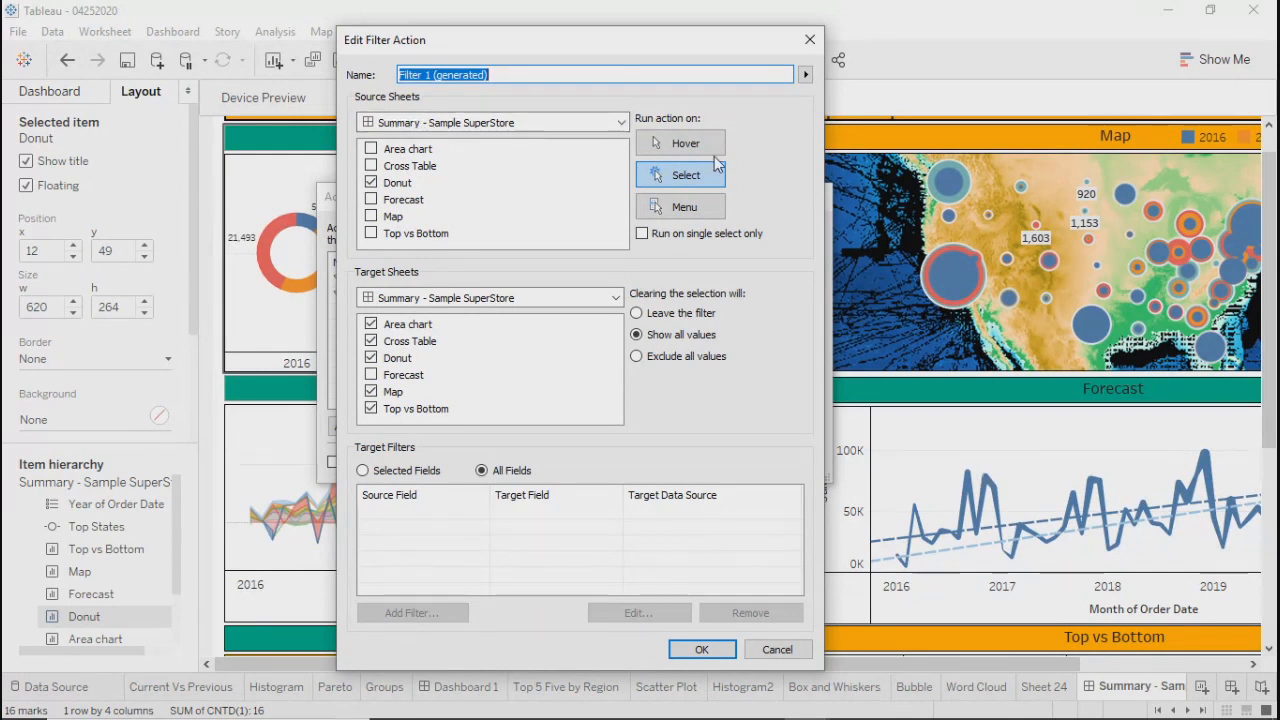
left_click_drag(550, 44, 492, 42)
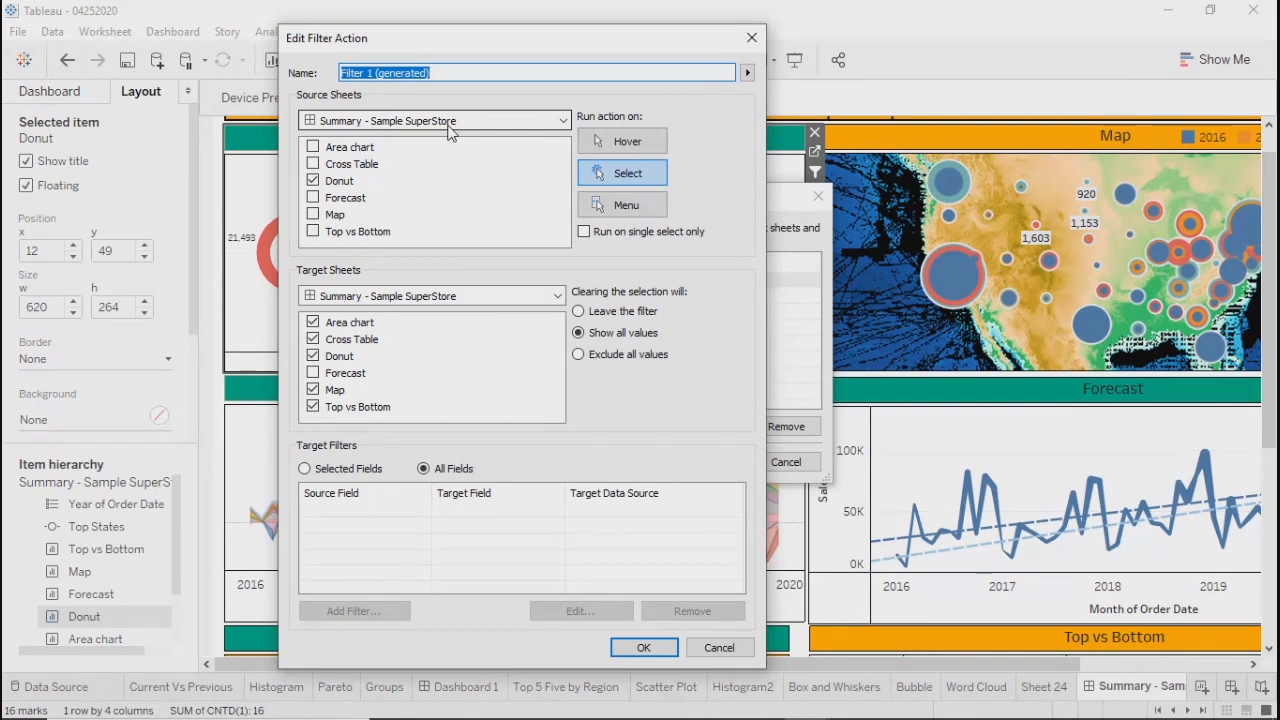
left_click(462, 122)
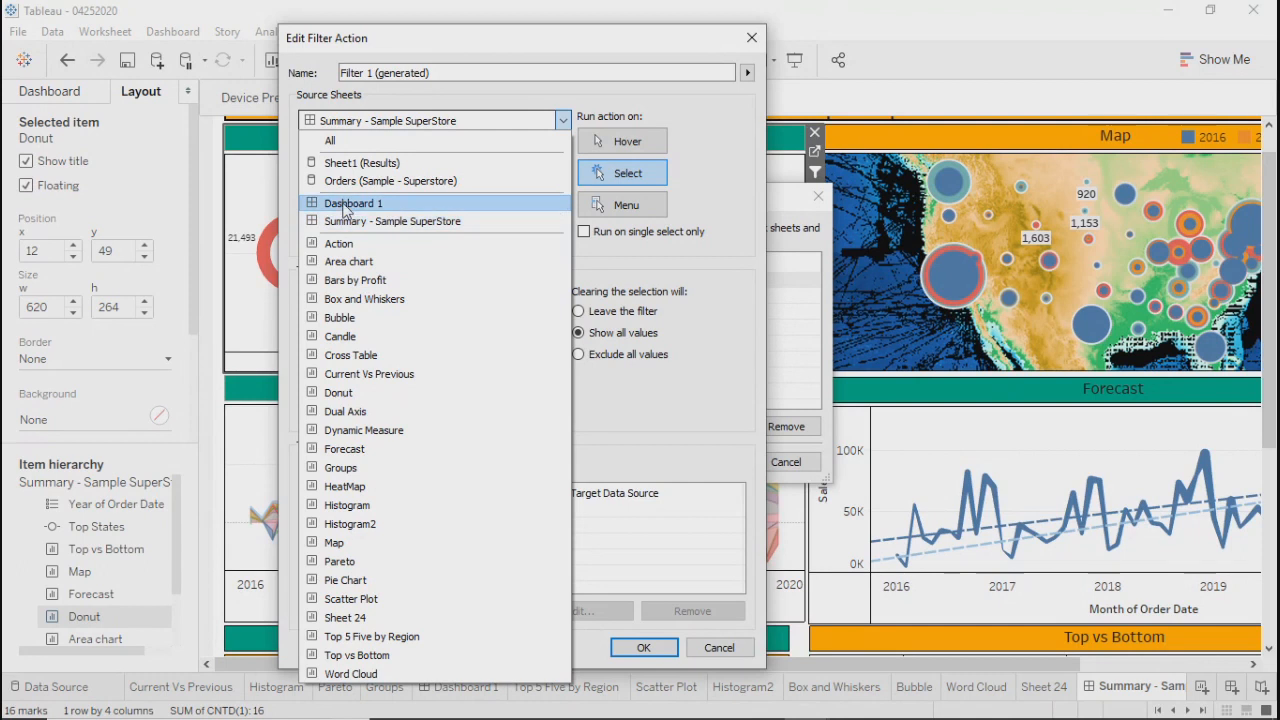
left_click(752, 37)
left_click(752, 37)
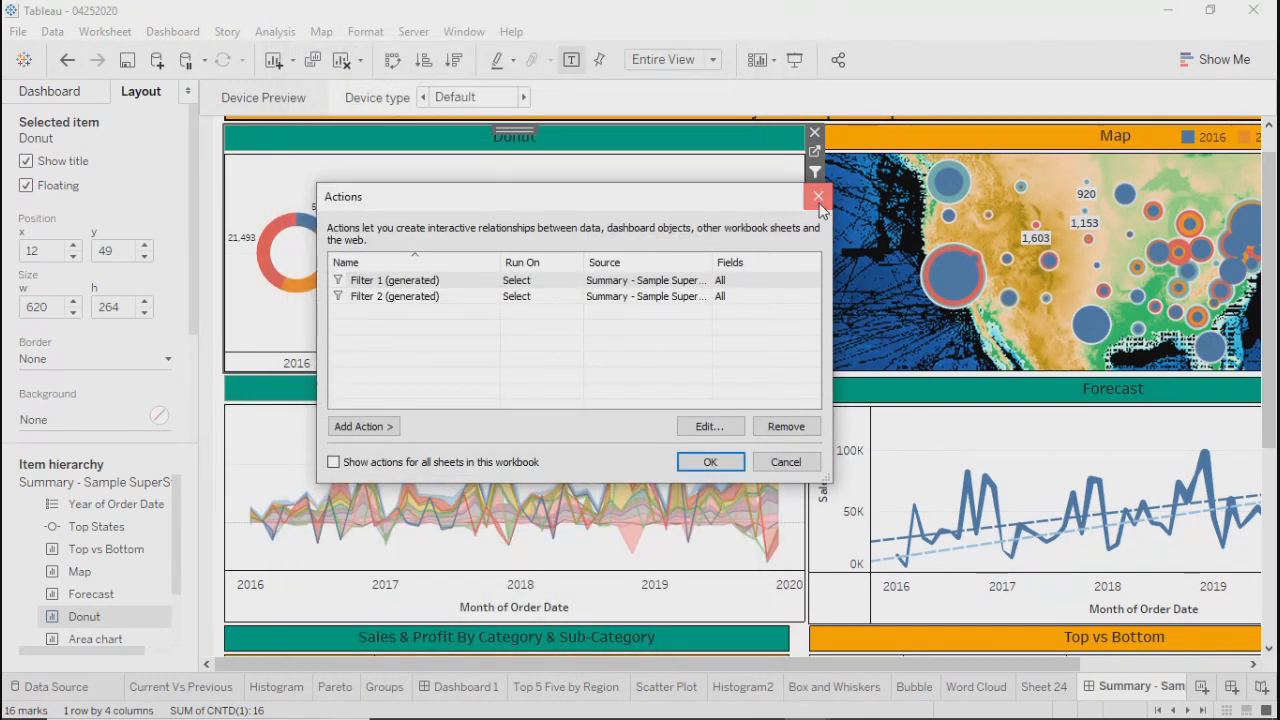
left_click(818, 198)
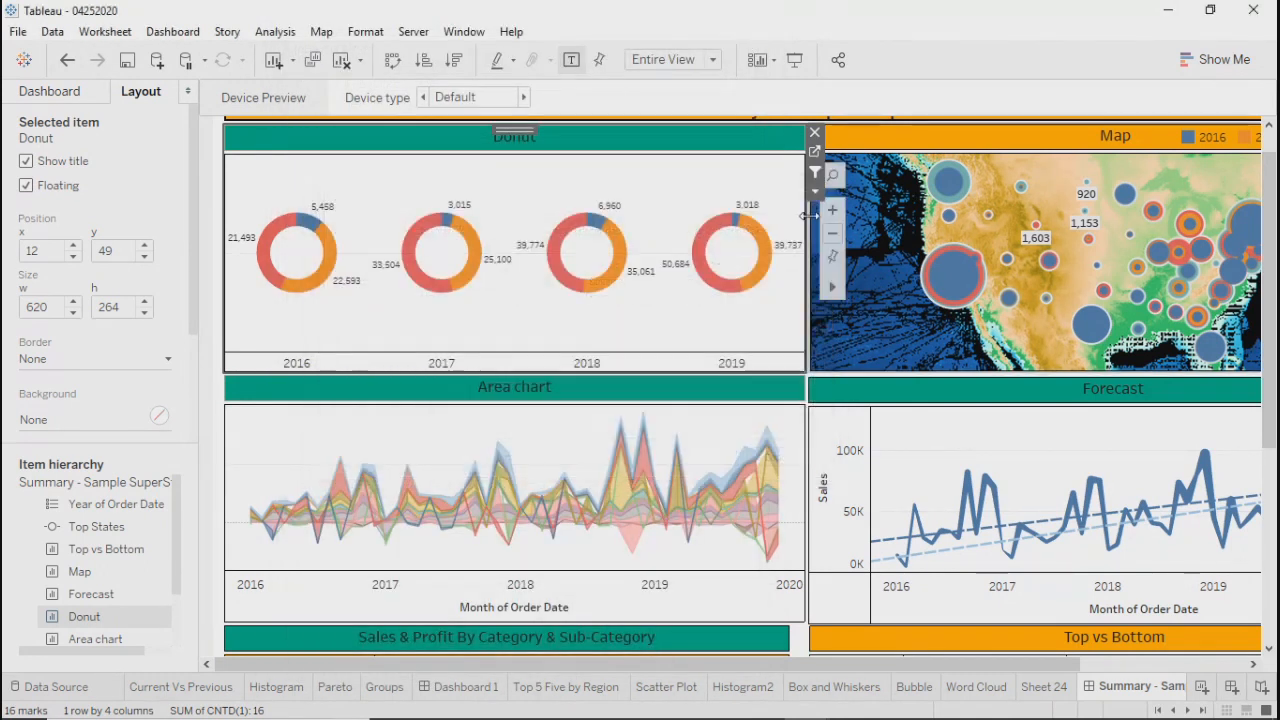
Open Dashboard 1 and switch the Group or Pareto parameter to Pareto, back to Group, and to Pareto again
left_click(450, 687)
left_click(1016, 252)
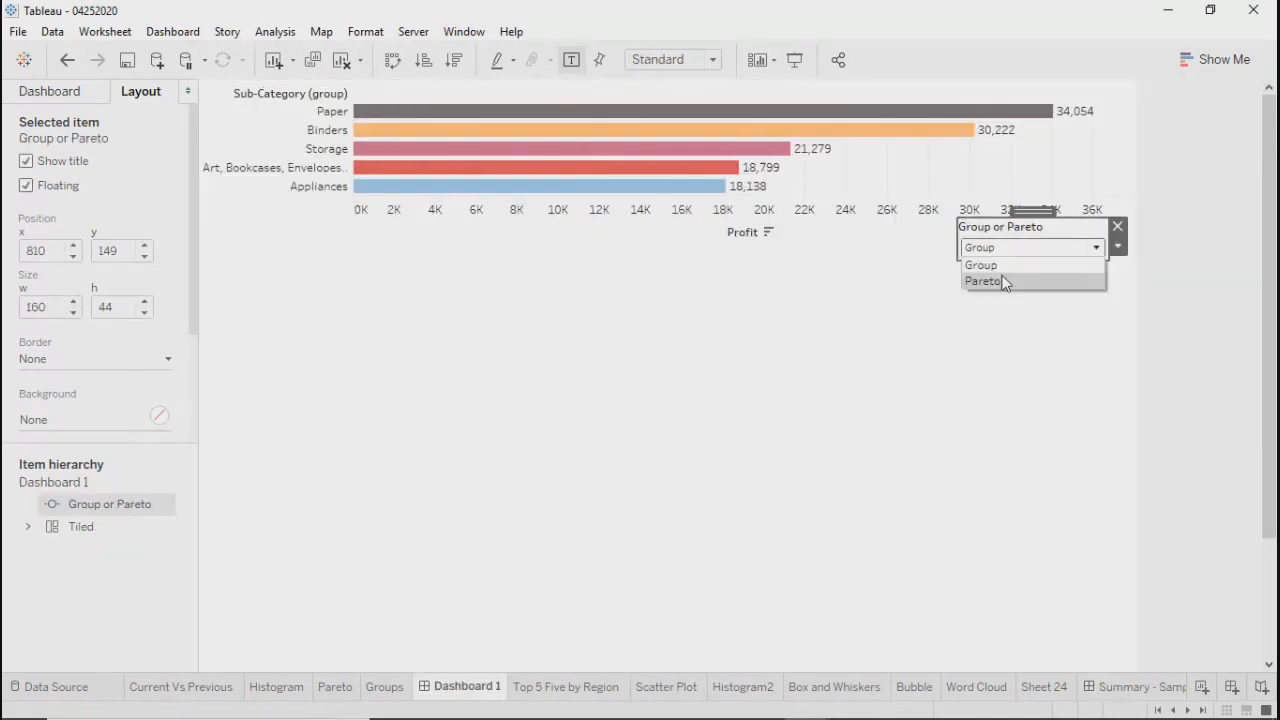
left_click(994, 283)
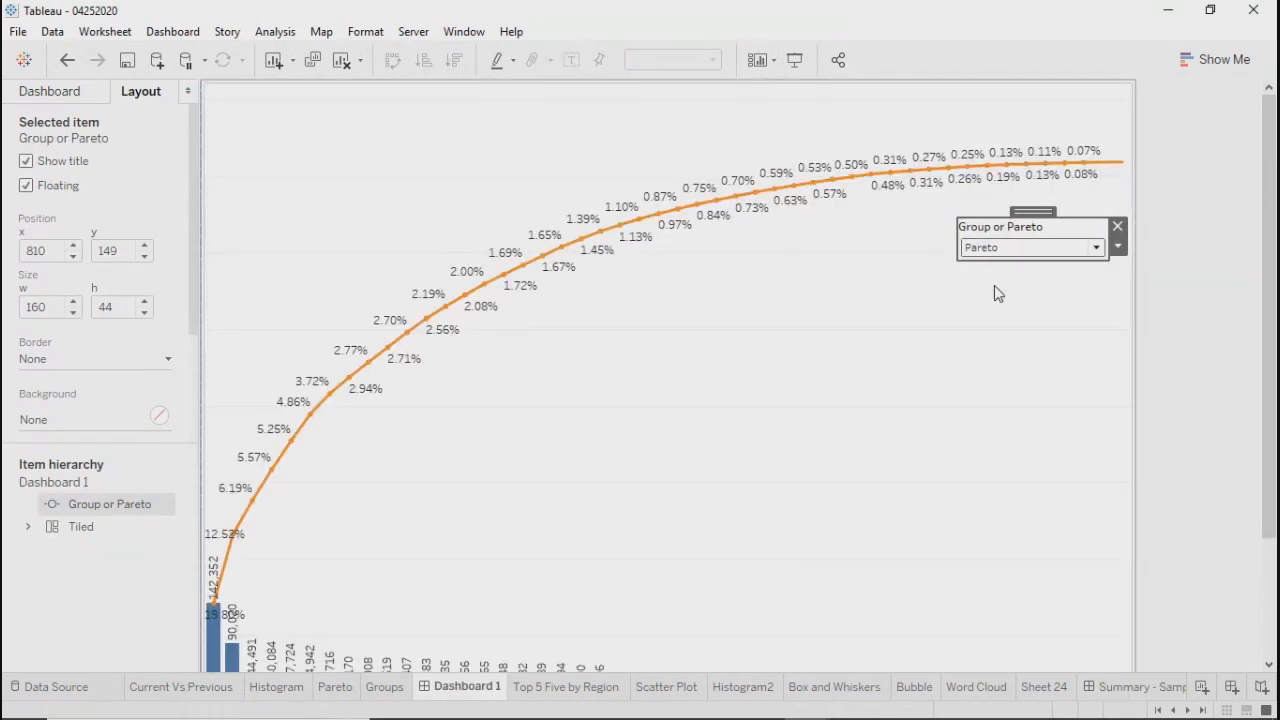
left_click(1000, 250)
left_click(993, 279)
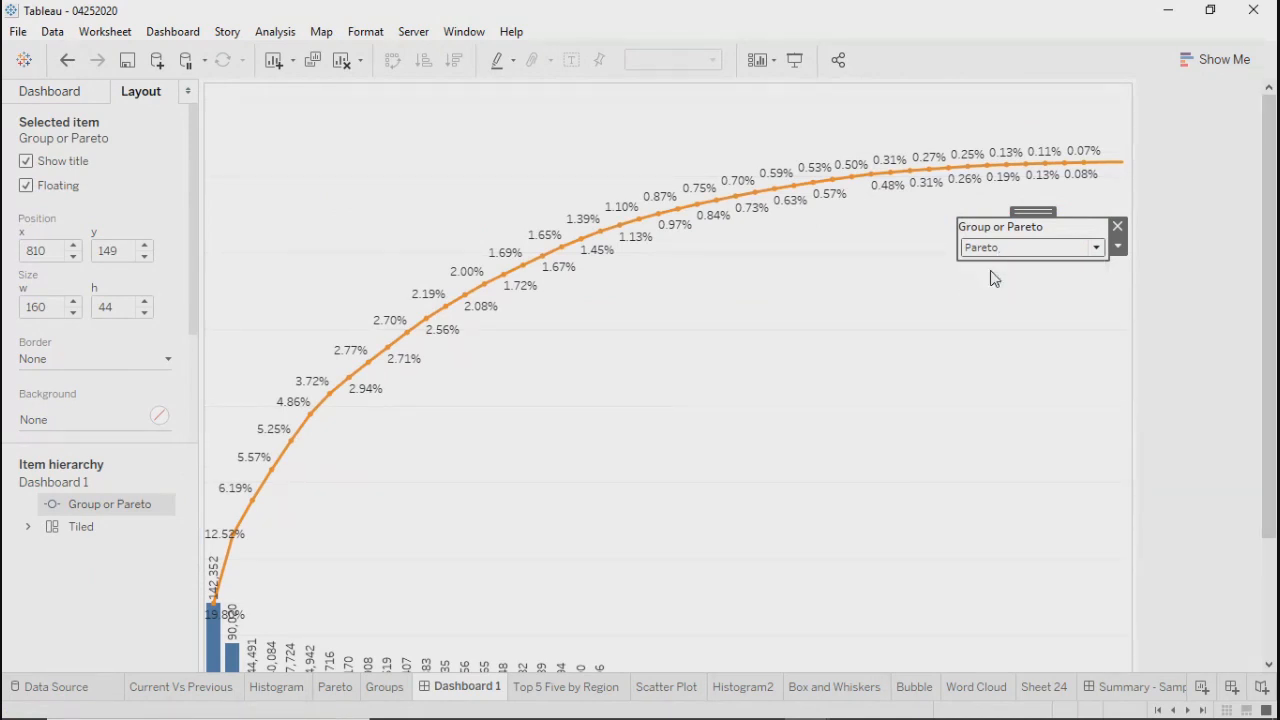
left_click(992, 249)
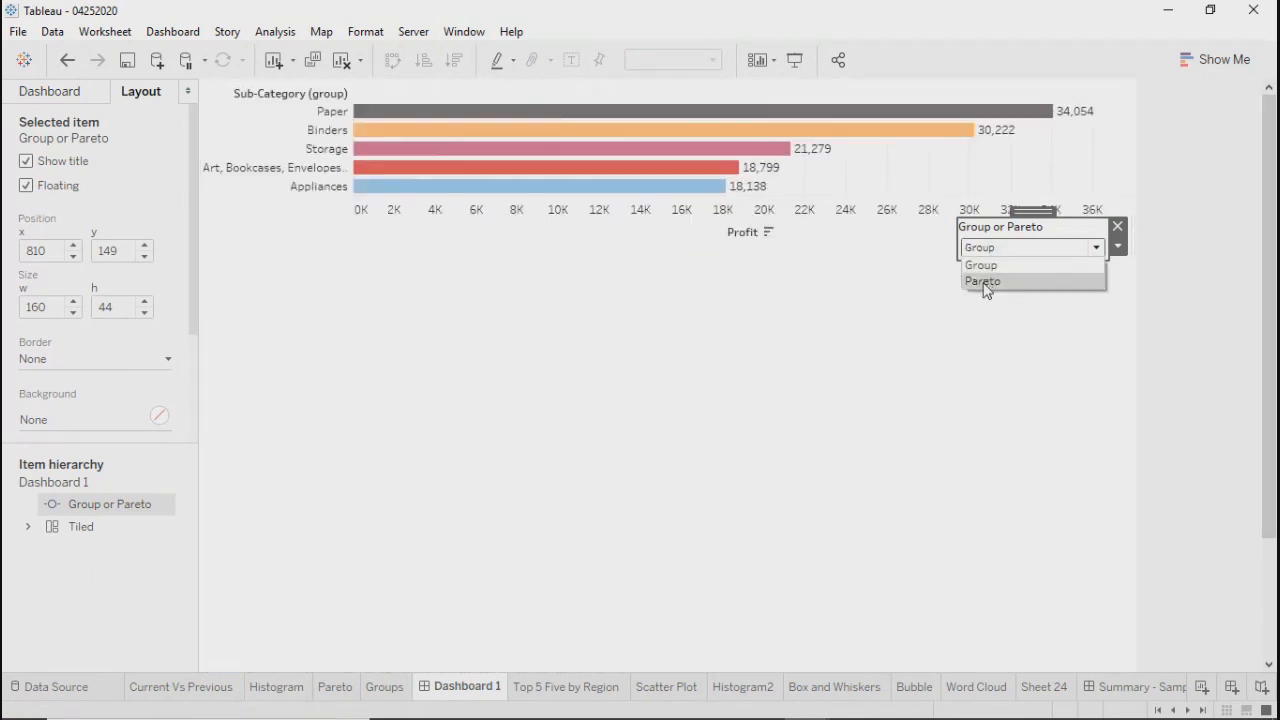
left_click(984, 282)
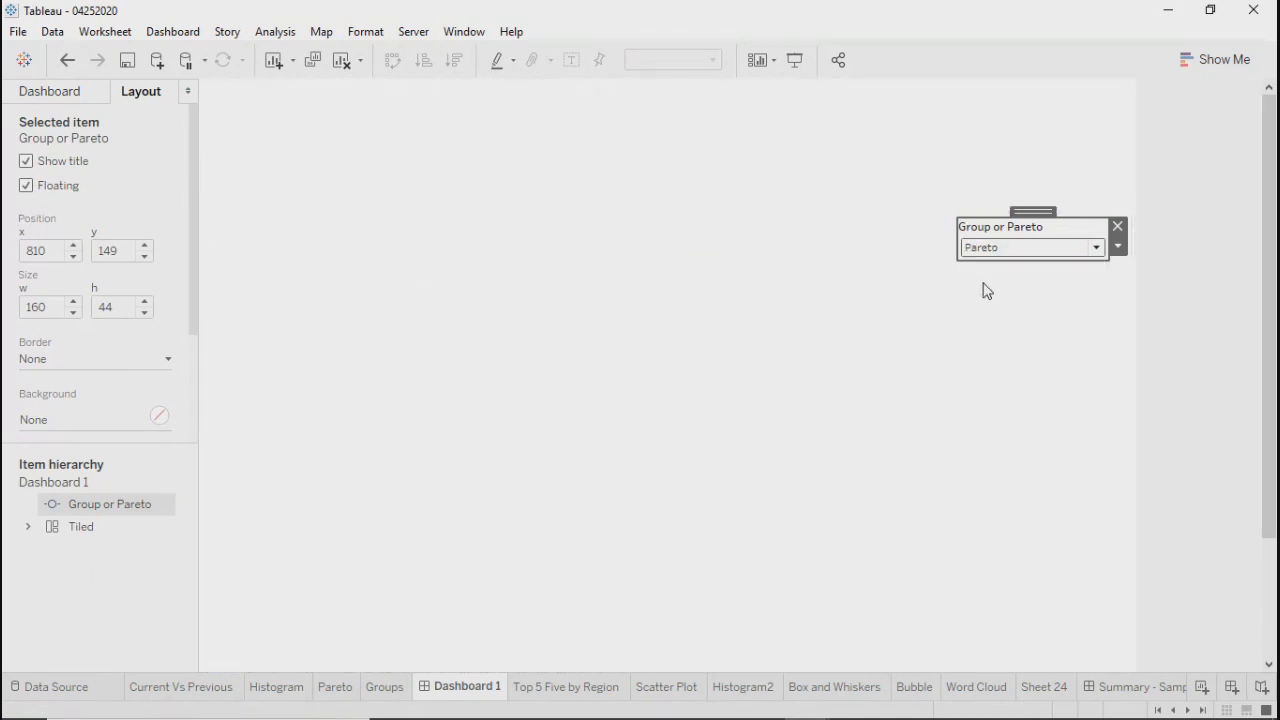
Test the Group and Pareto views of Dashboard 1 in presentation mode, finish on Pareto and leave the mode
left_click(795, 60)
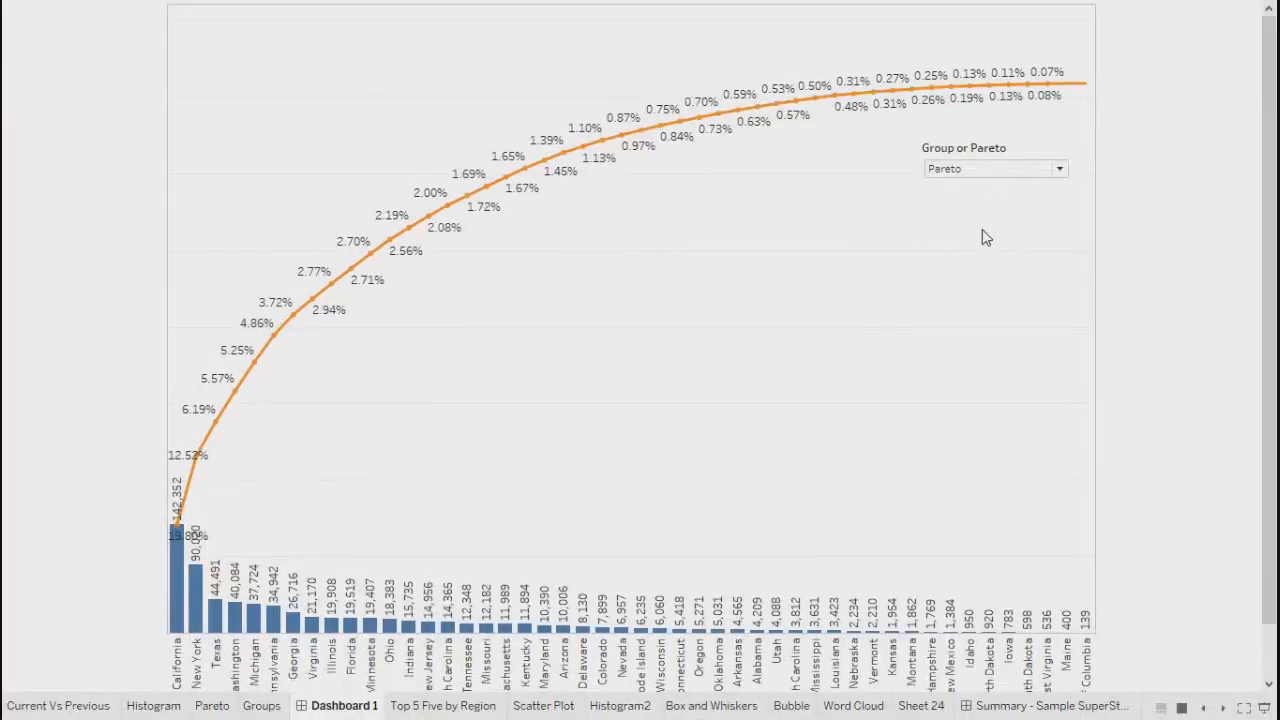
left_click(990, 168)
left_click(971, 191)
left_click(972, 174)
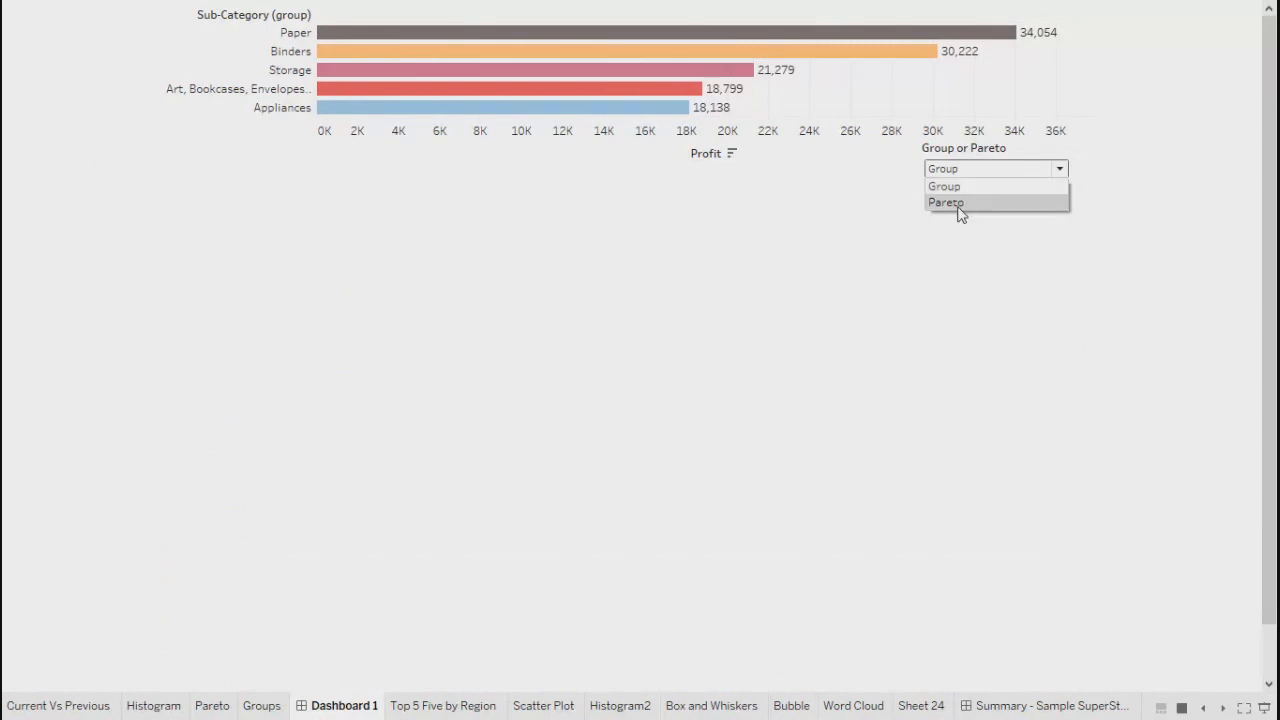
left_click(958, 208)
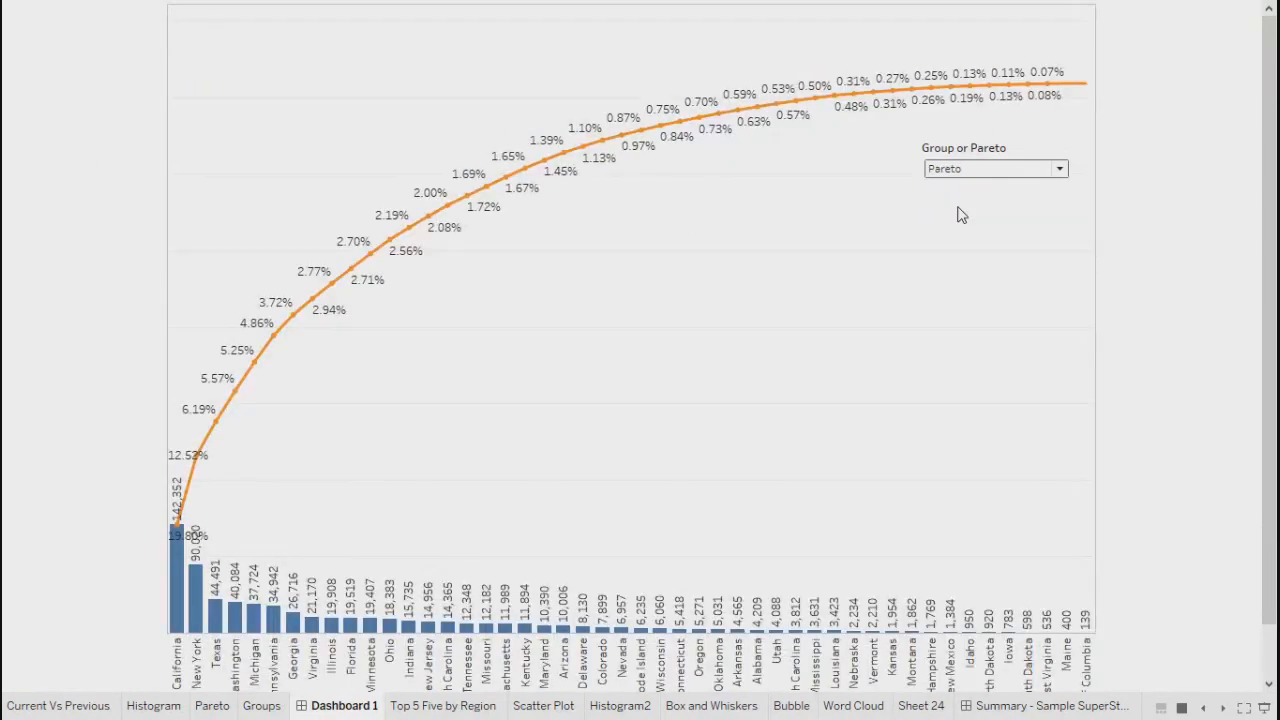
key("Escape")
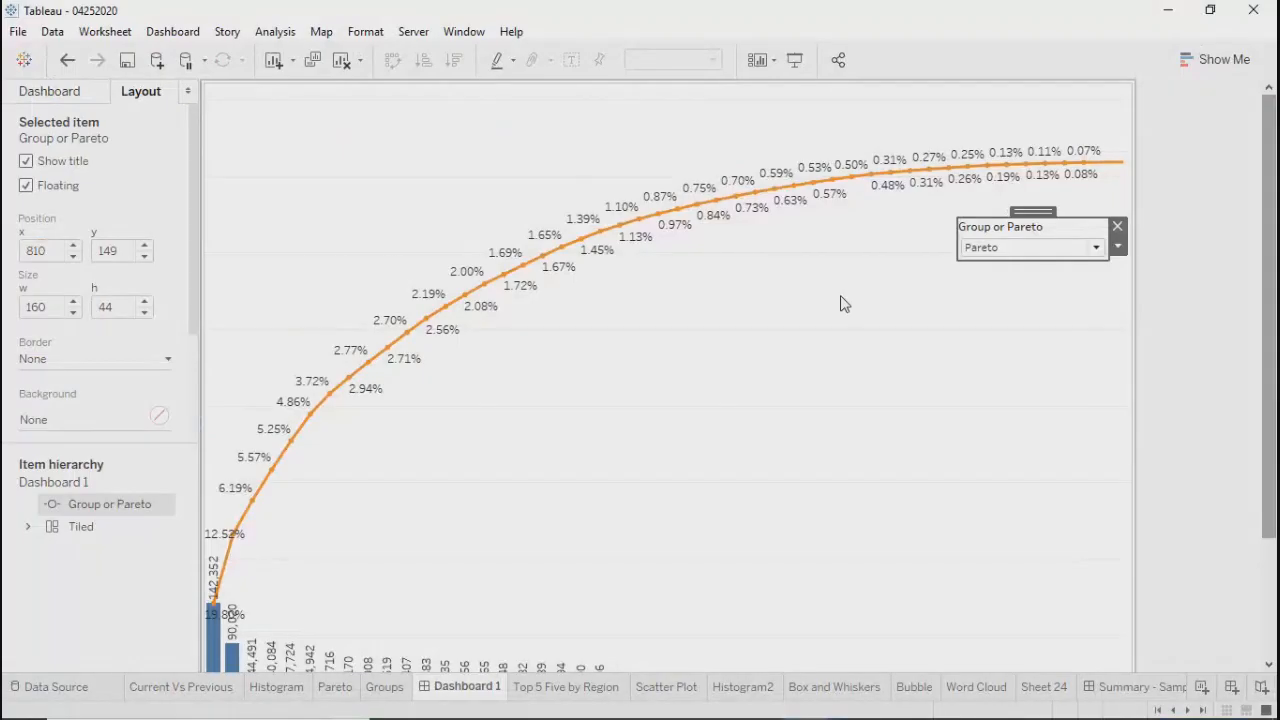
Revisit the summary dashboard, return to Dashboard 1 and start a filter action with only the Groups sheet as its source
left_click(1119, 697)
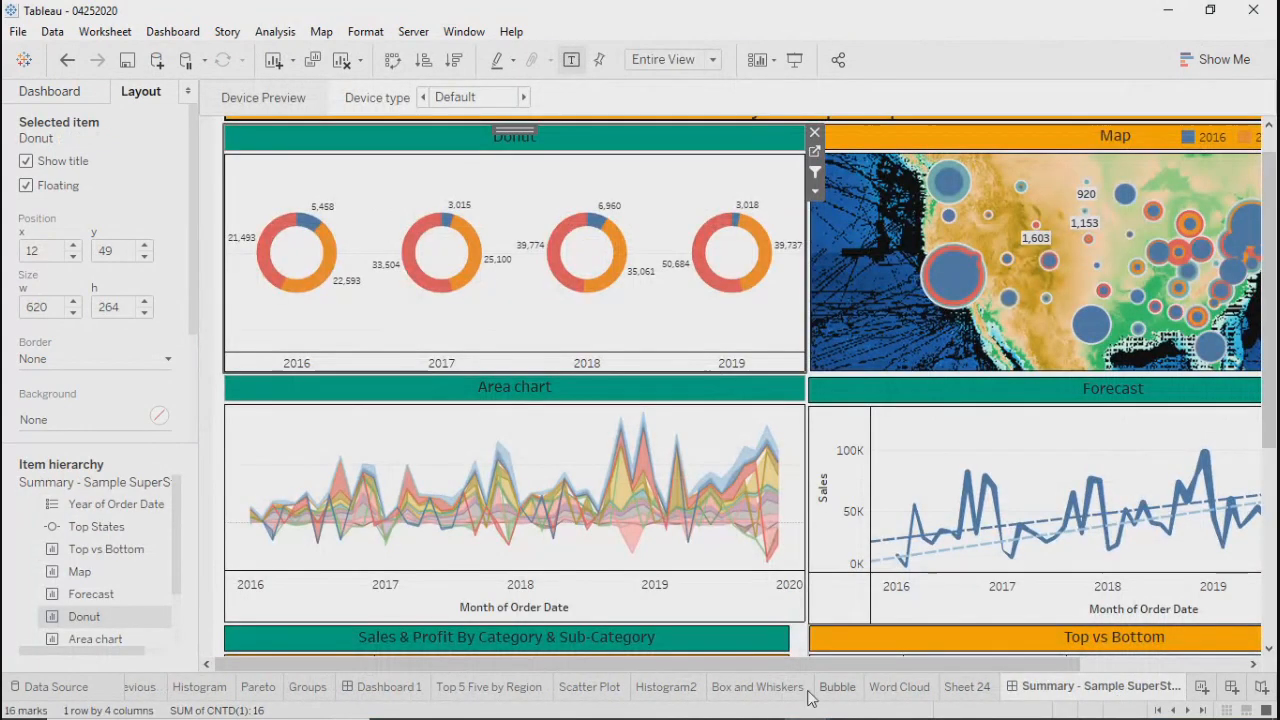
left_click(400, 690)
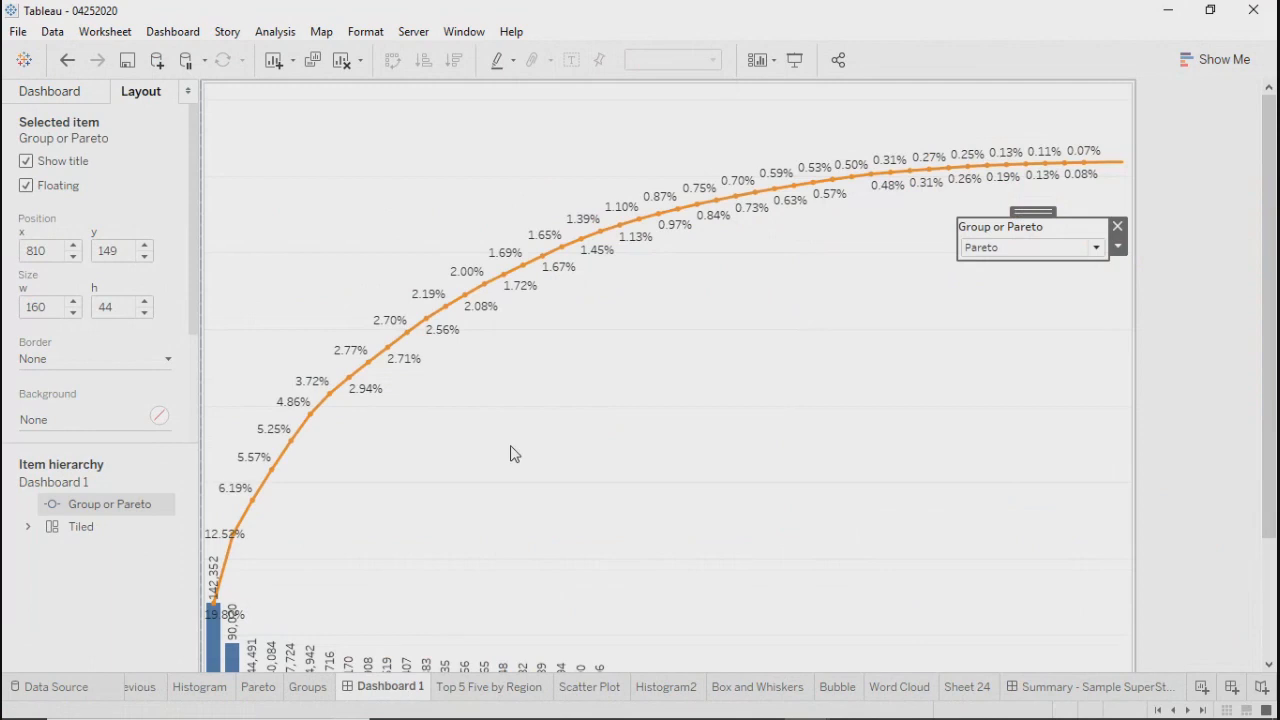
left_click(172, 31)
left_click(209, 277)
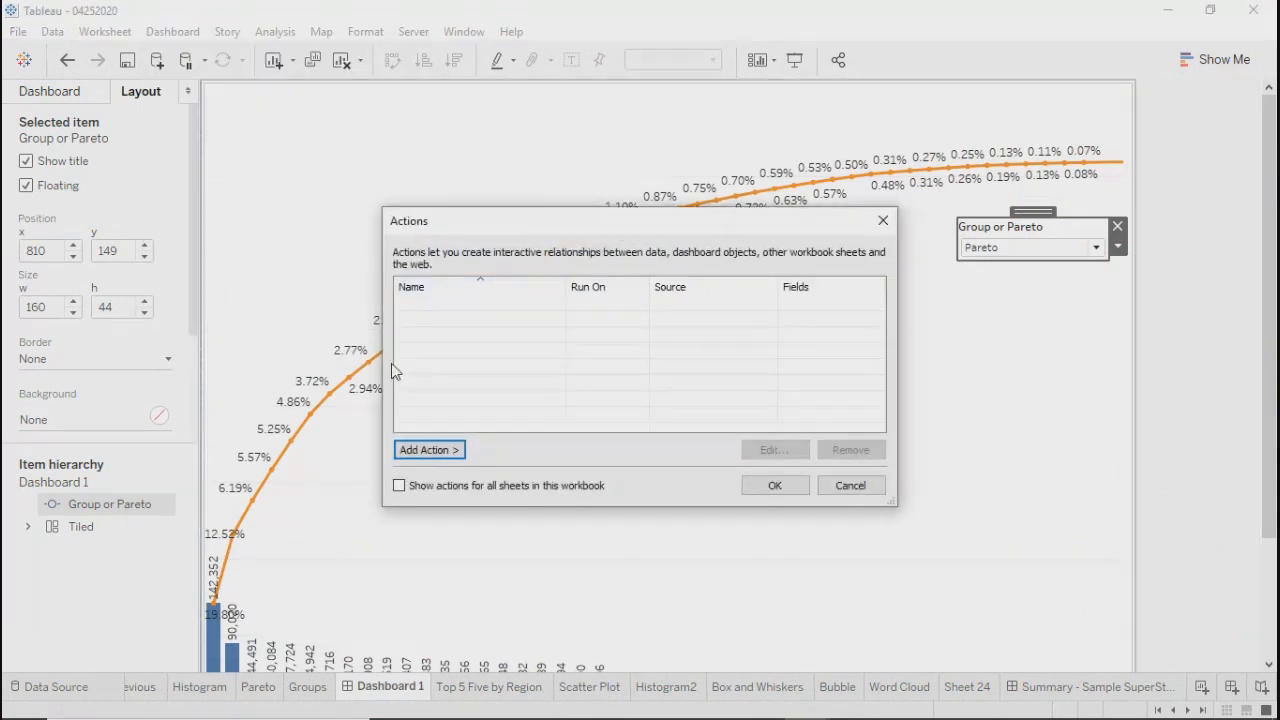
left_click(428, 450)
left_click(520, 452)
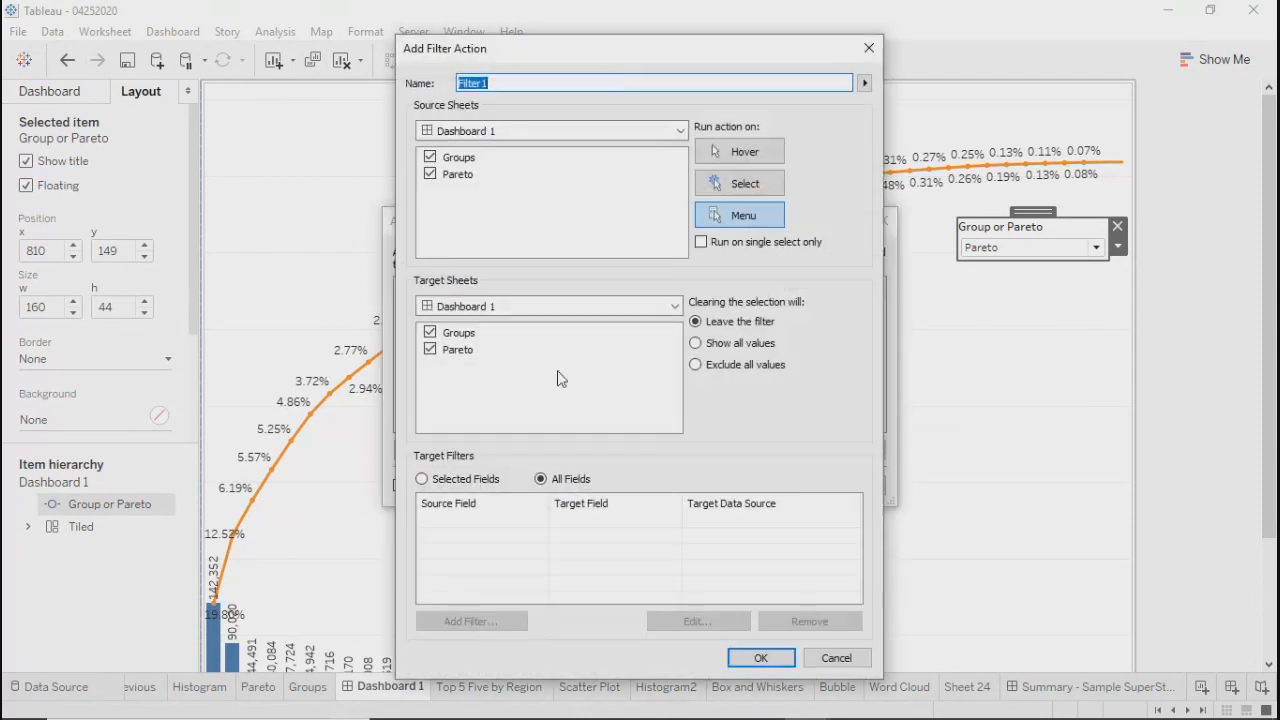
left_click(430, 175)
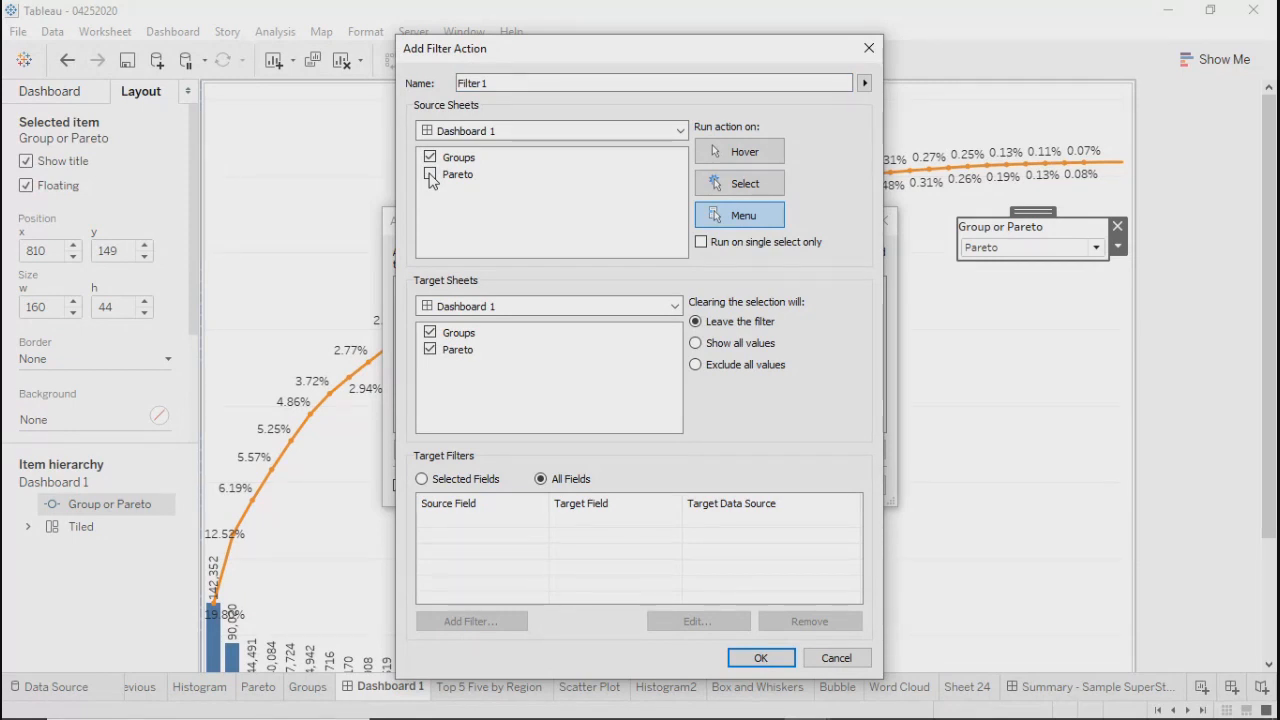
Set the filter action's target to the Summary - Sample SuperStore dashboard and make it run on Select
left_click(470, 310)
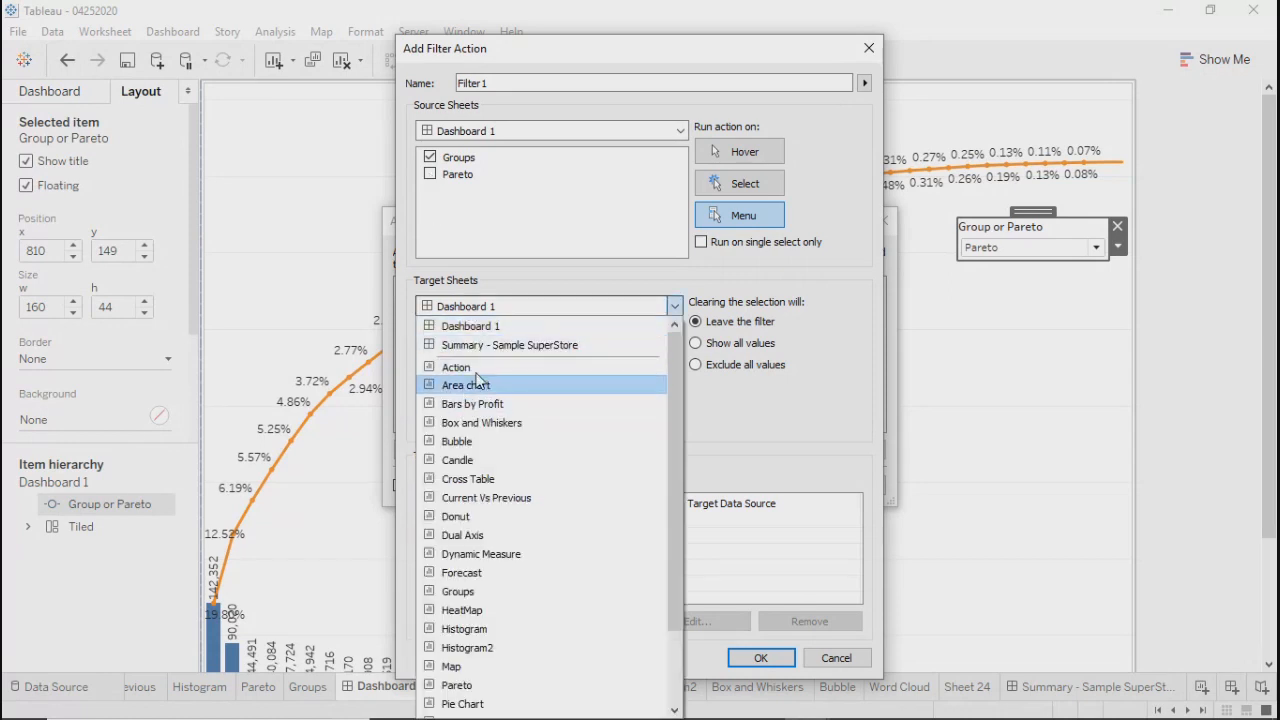
left_click(482, 348)
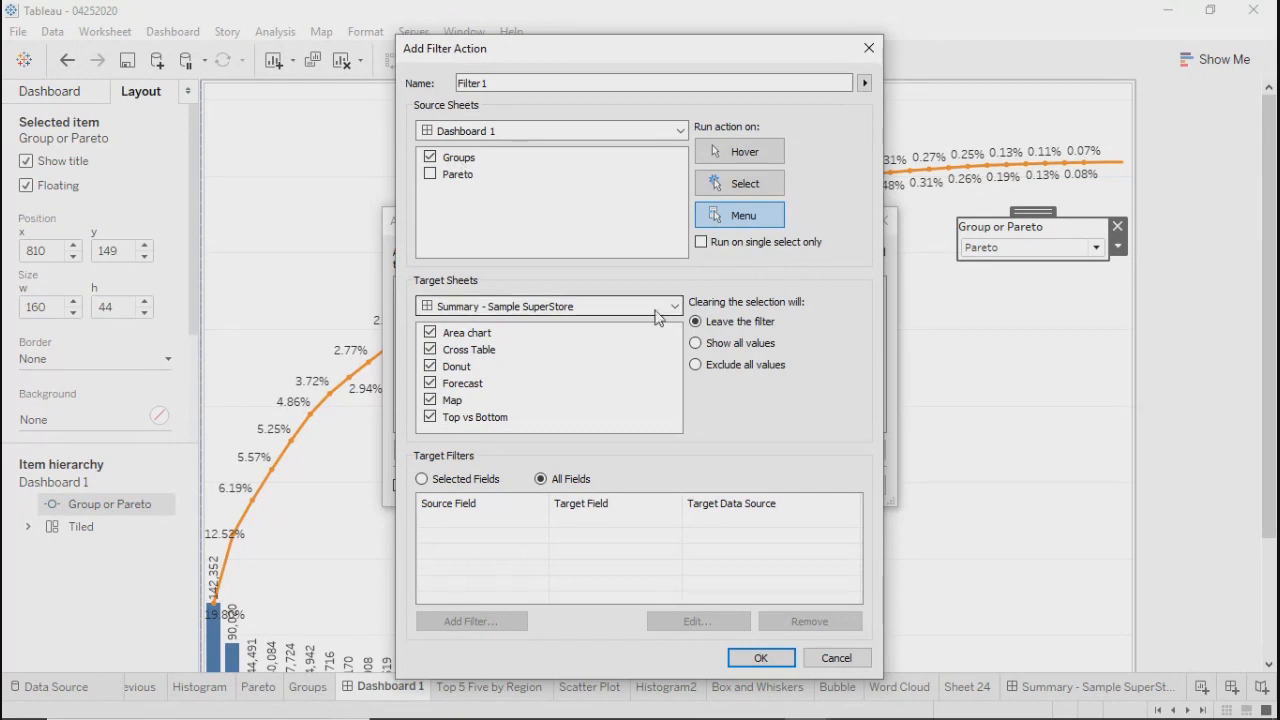
left_click(743, 184)
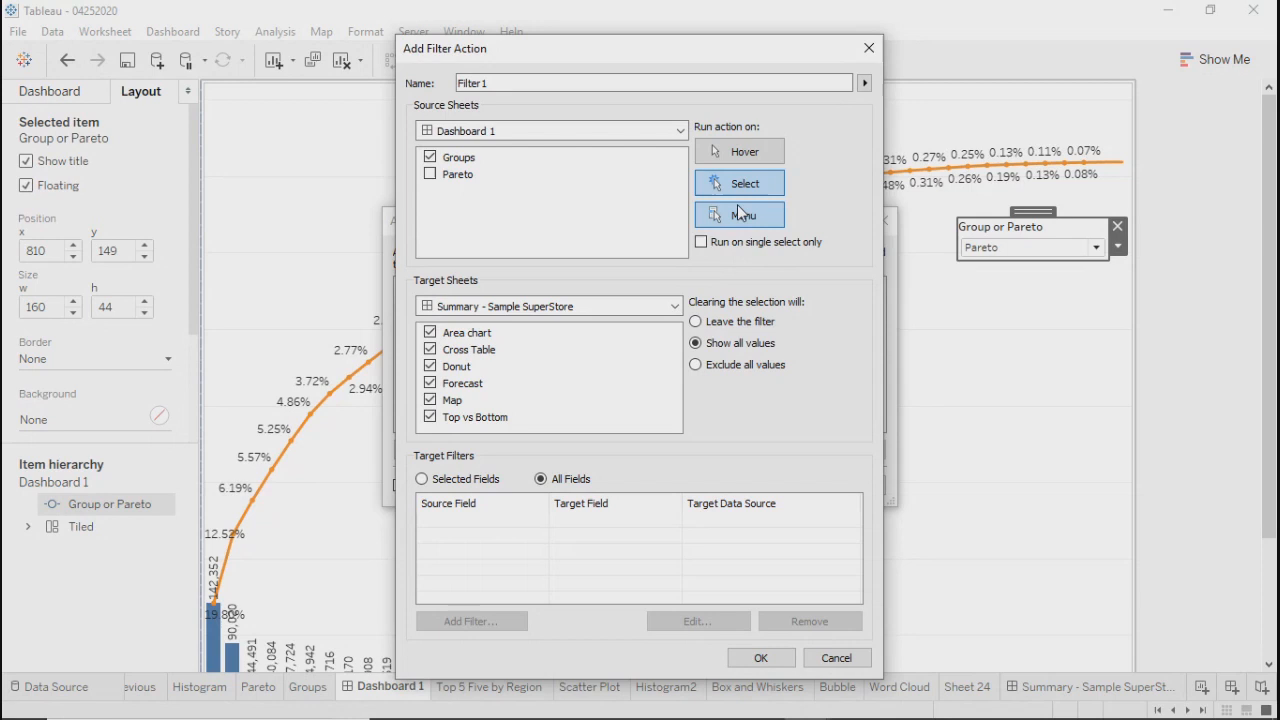
Set the Filter1 action from Groups to the Summary - Sample SuperStore dashboard to run on Select, and save it
left_click(739, 215)
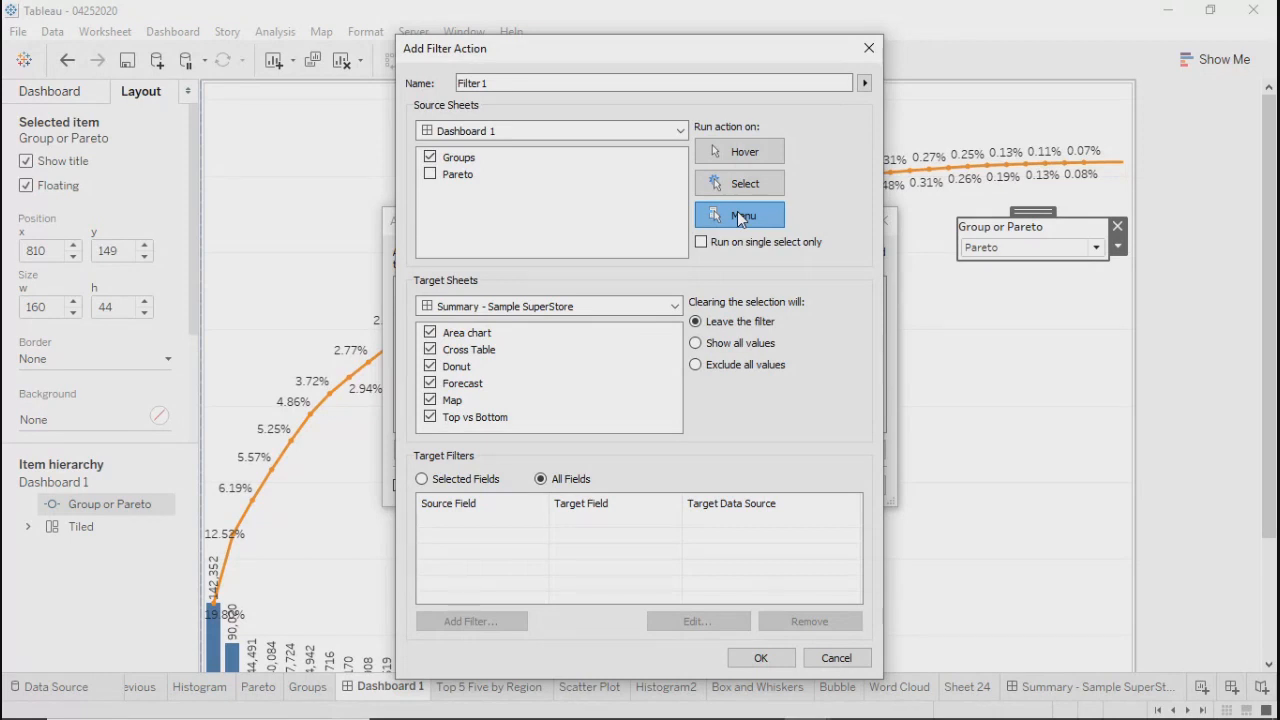
left_click(751, 178)
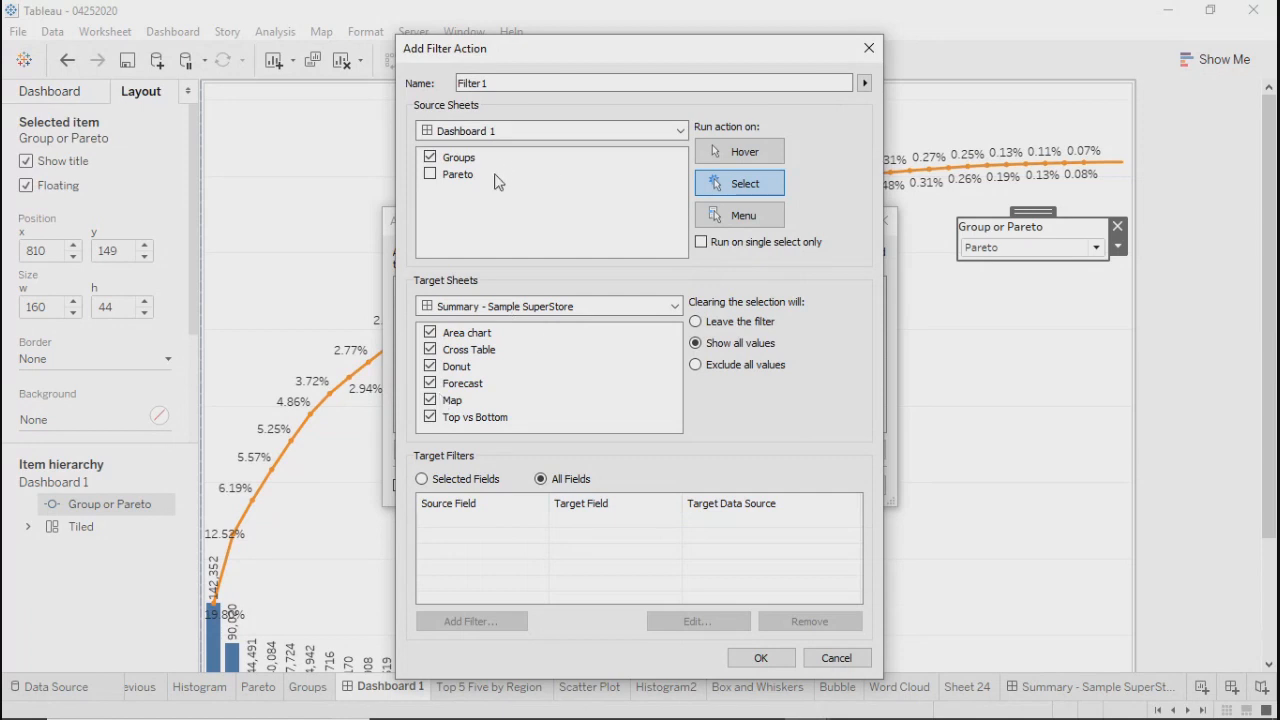
left_click(514, 85)
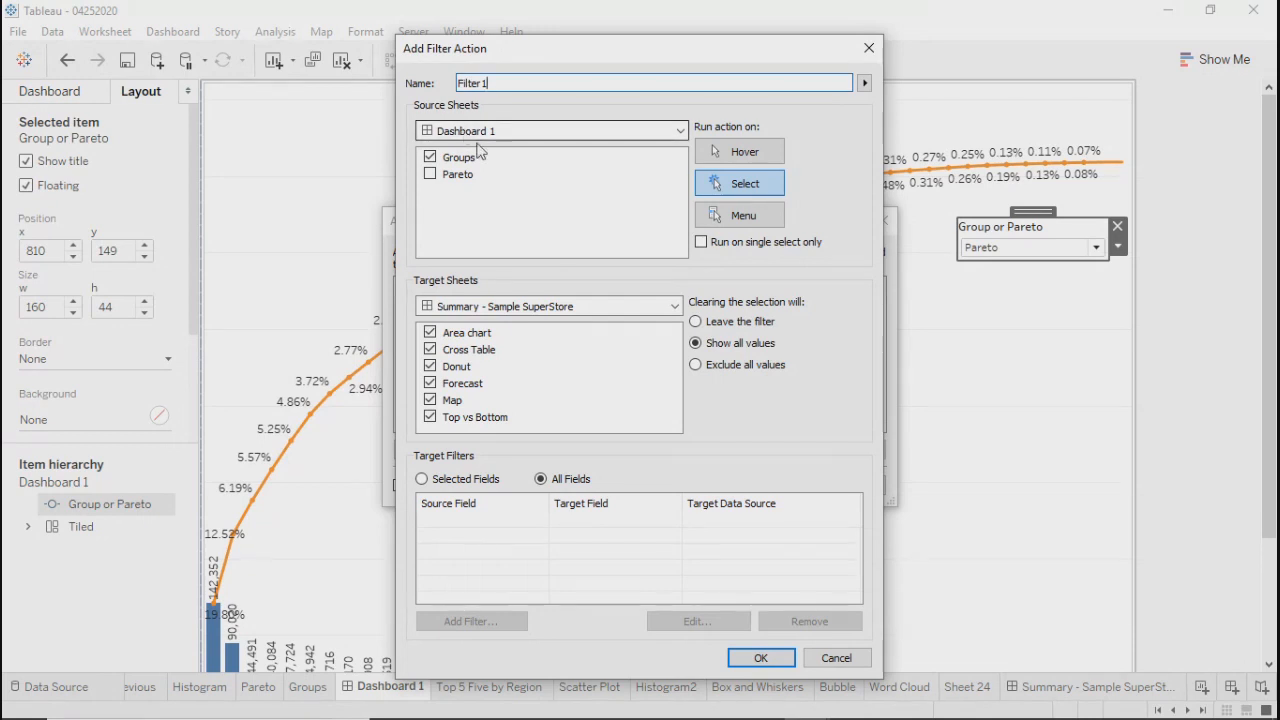
left_click(758, 661)
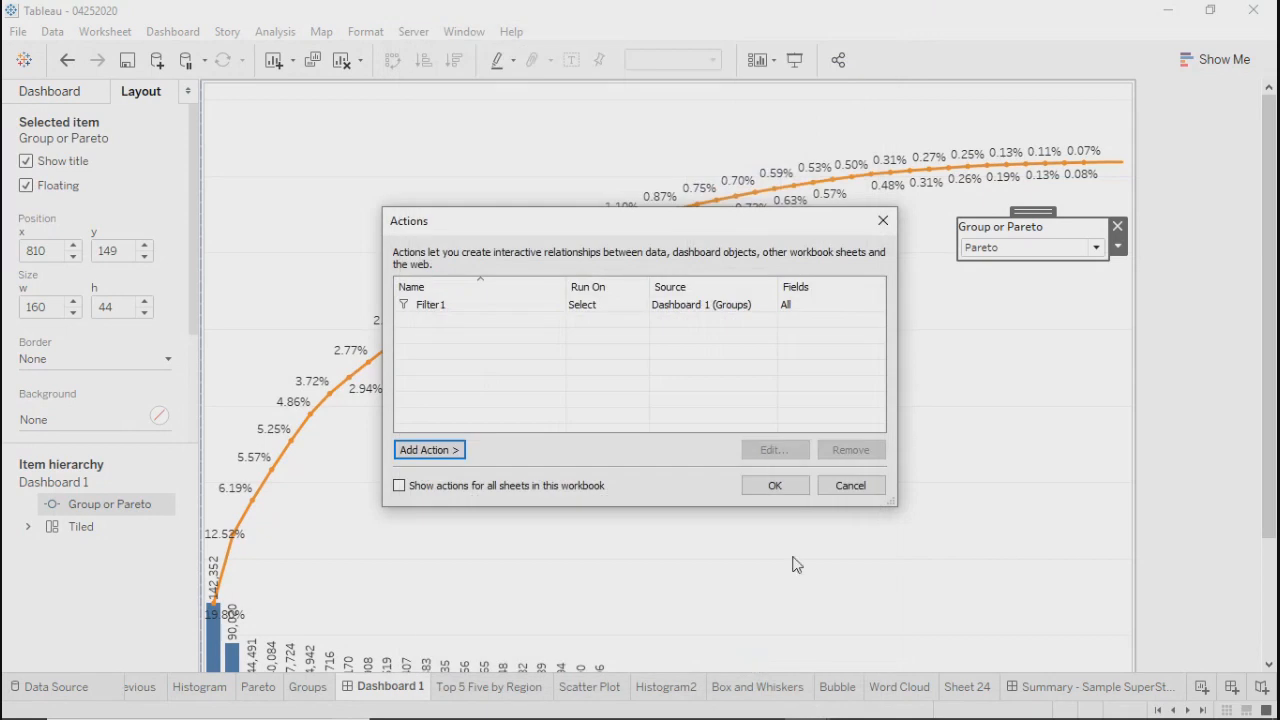
left_click(776, 487)
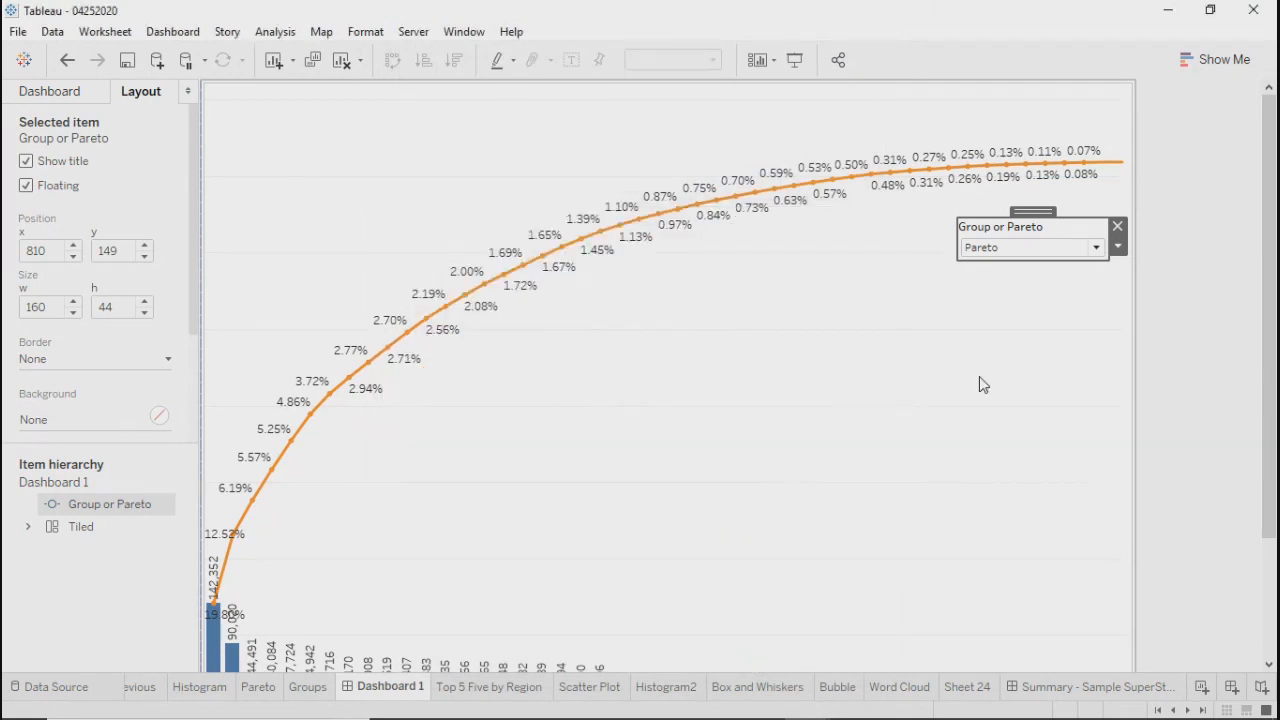
Switch the Group or Pareto parameter to Group and select Paper to trigger the filter action
left_click(1022, 250)
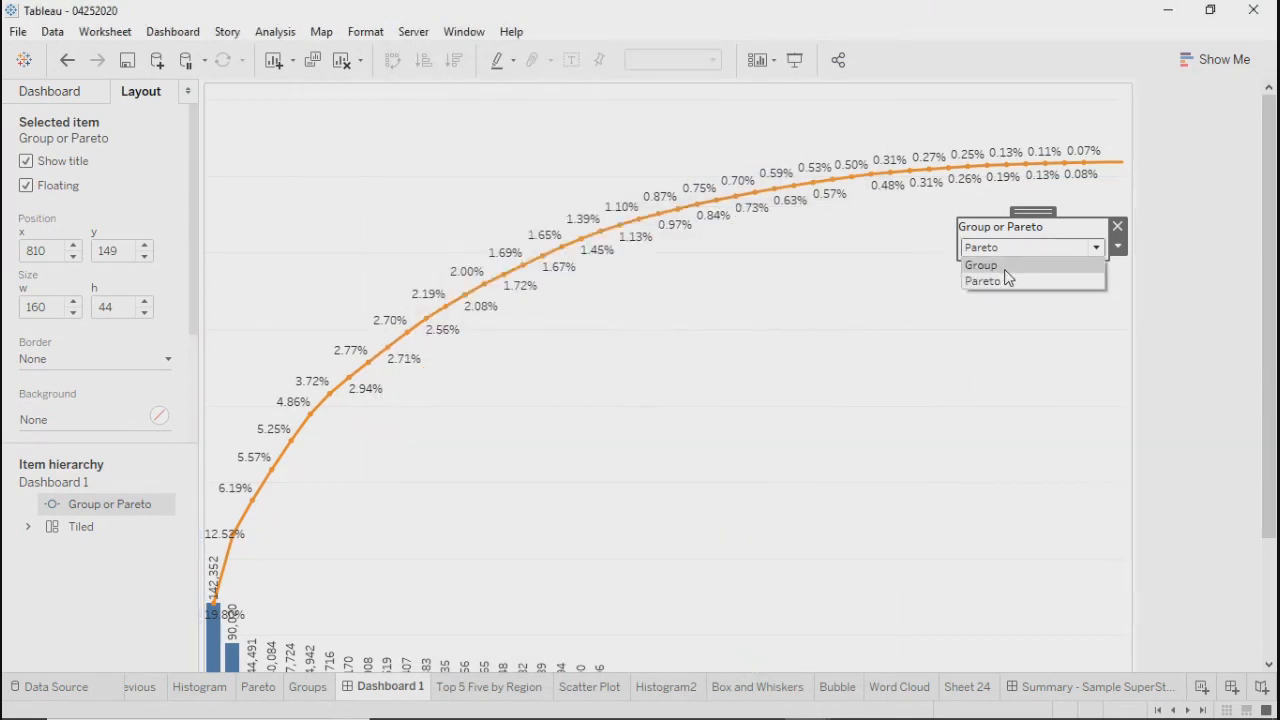
left_click(1005, 265)
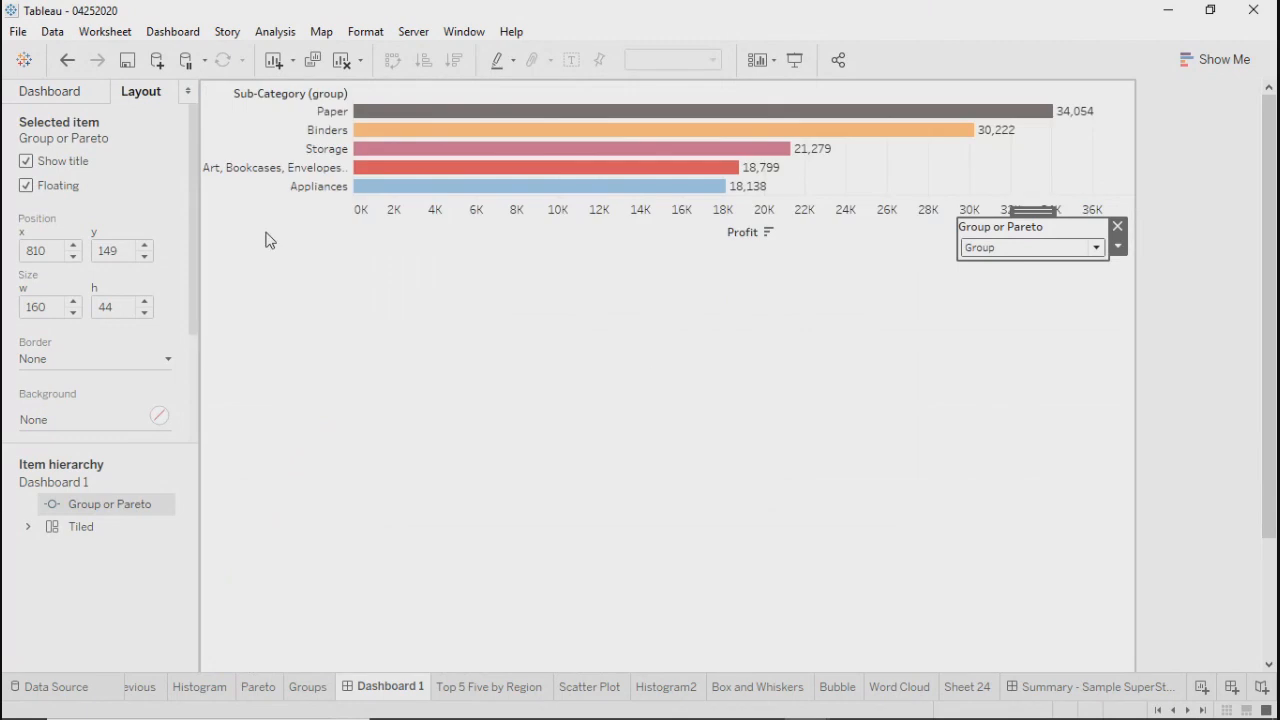
left_click(330, 117)
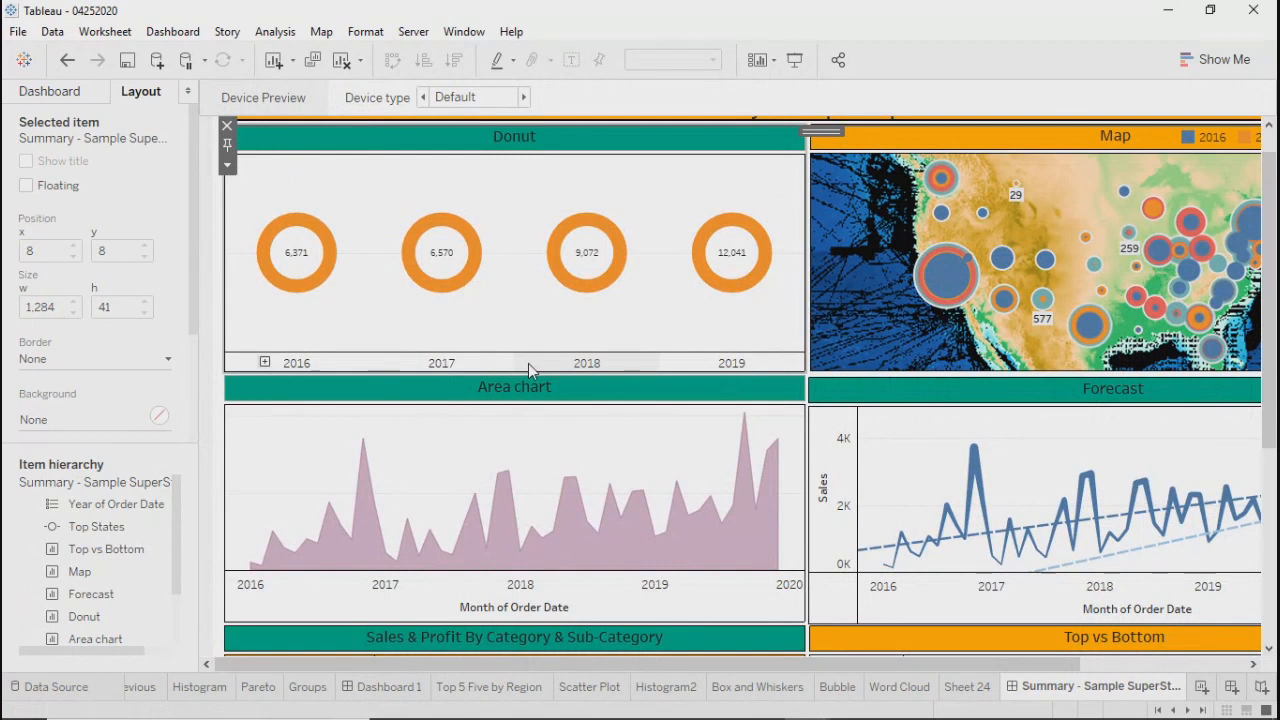
Examine the charts and the Sales & Profit table of the summary dashboard filtered to Paper in presentation mode
left_click(796, 59)
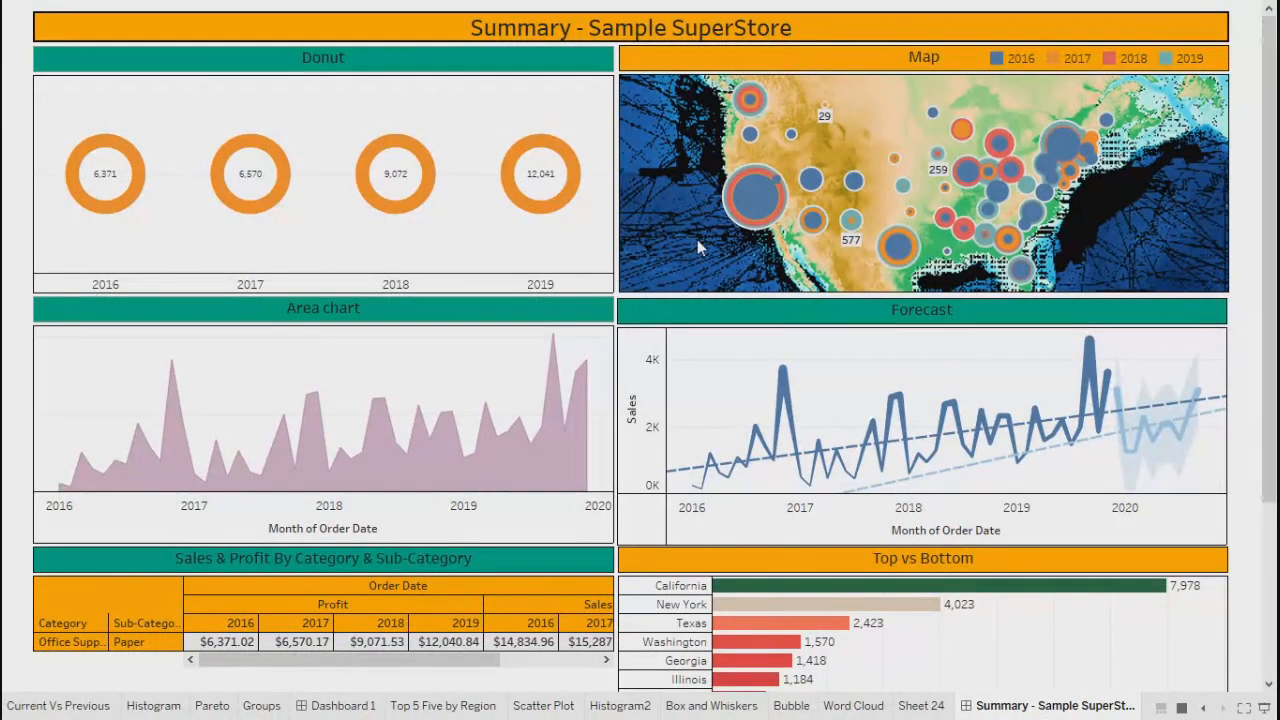
mouse_move(577, 177)
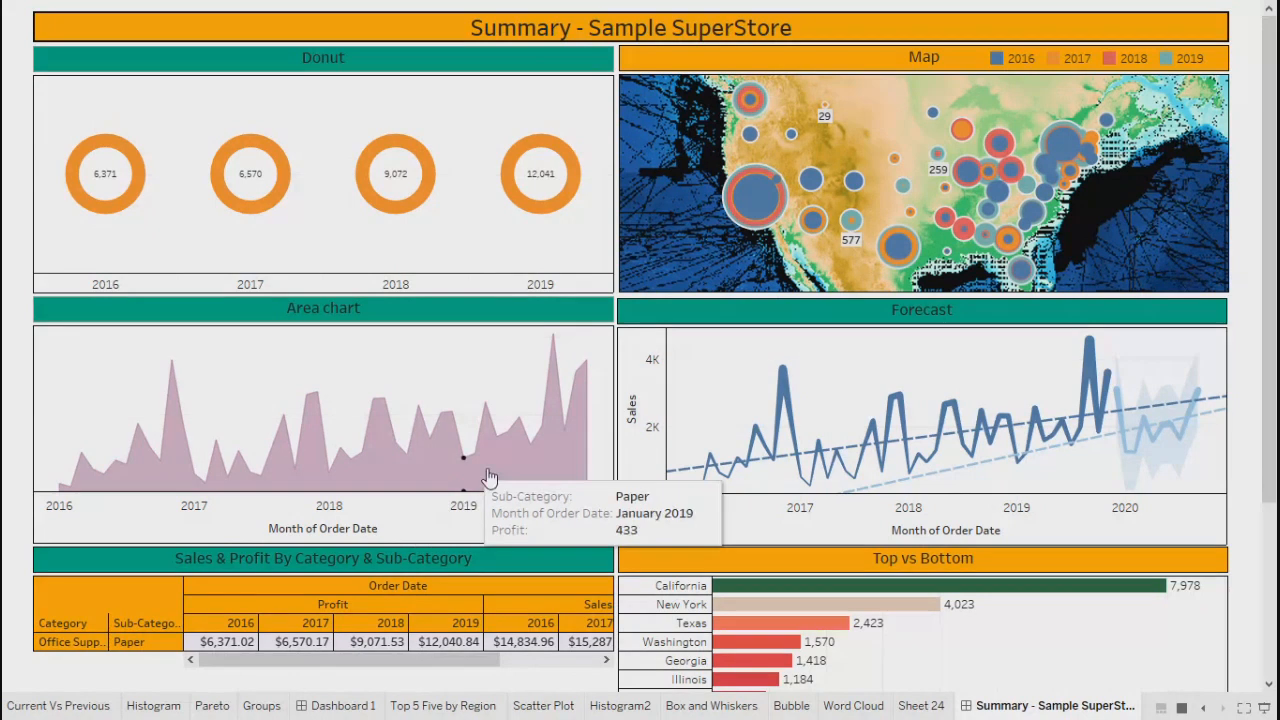
scroll(1136, 398, "down", 3)
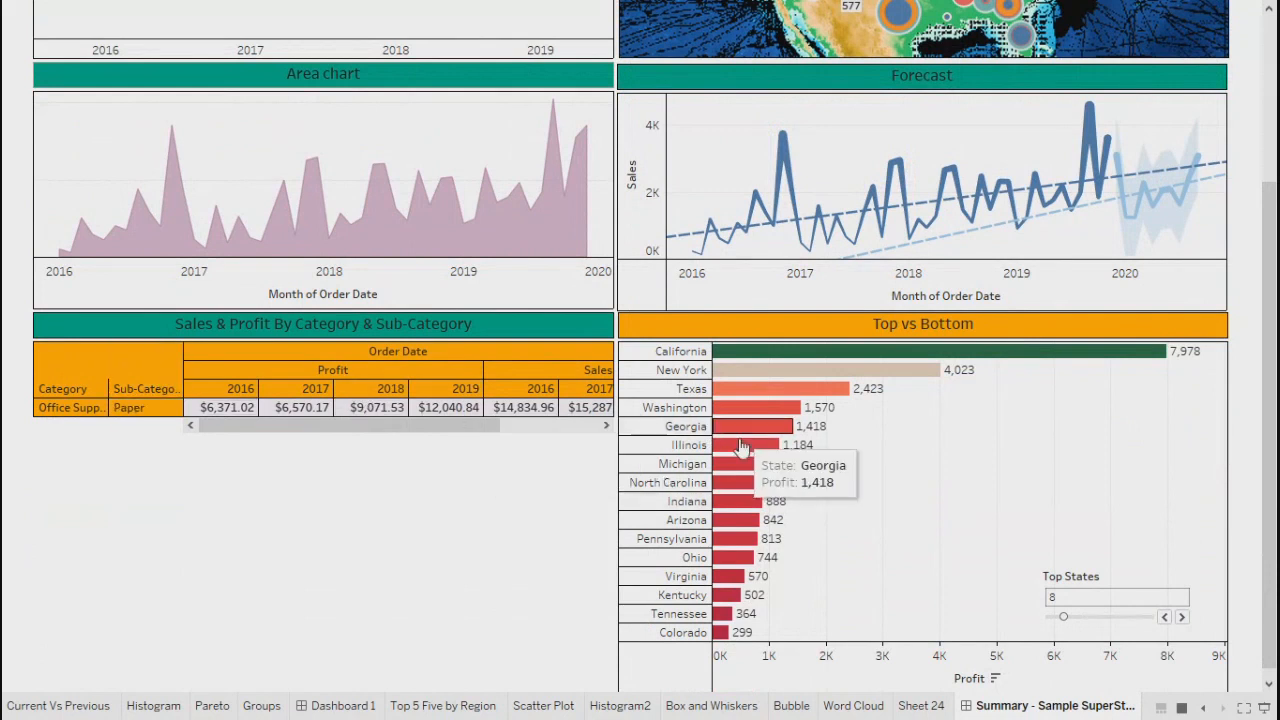
scroll(876, 515, "up", 3)
mouse_move(790, 290)
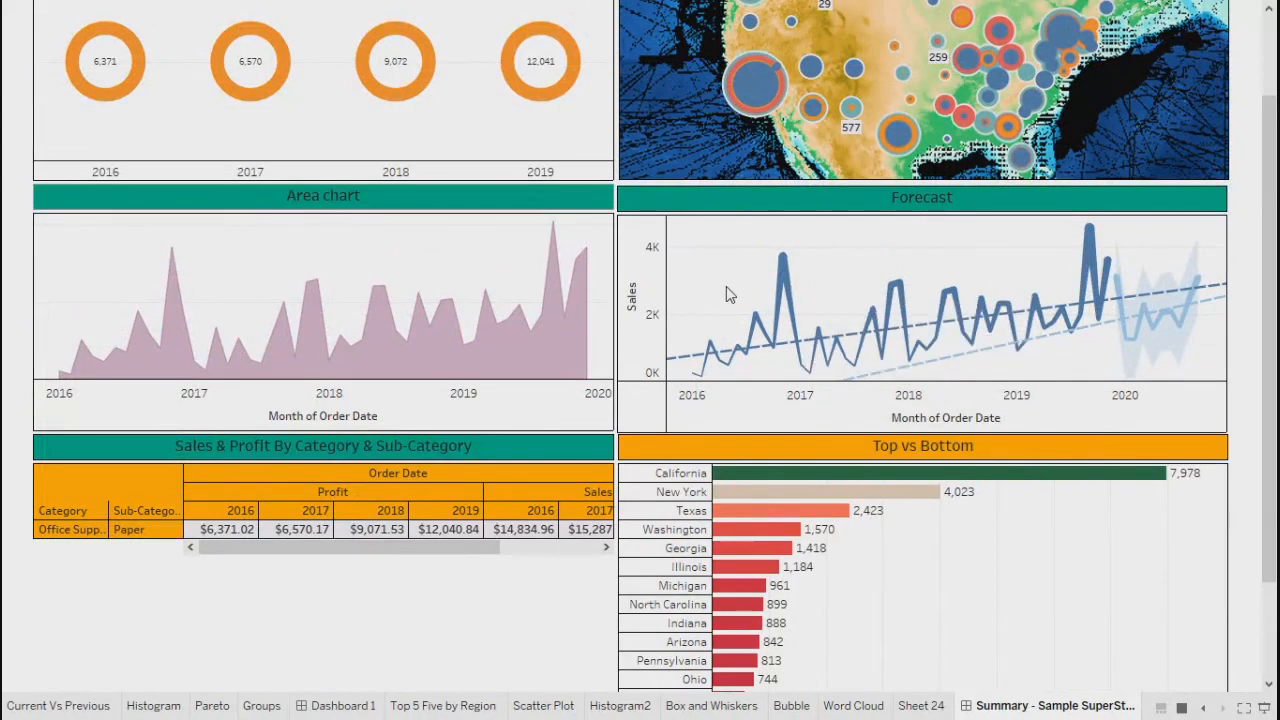
scroll(727, 289, "up", 2)
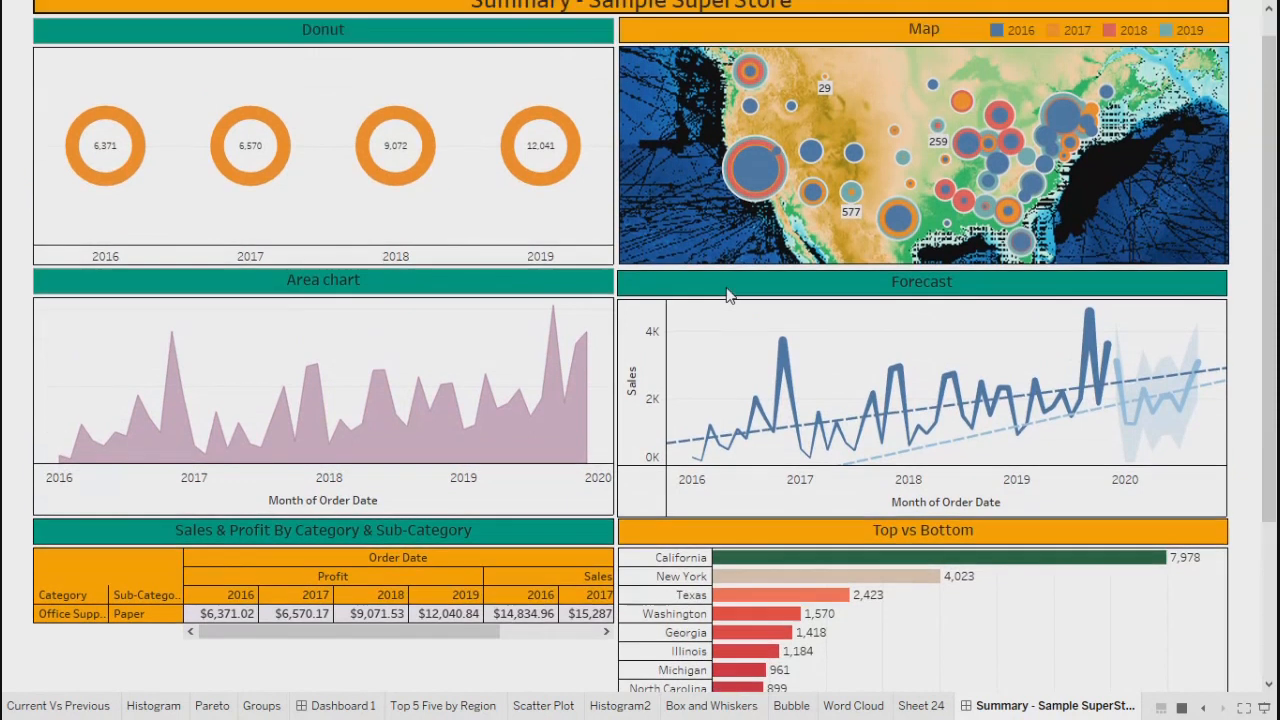
scroll(727, 293, "up", 1)
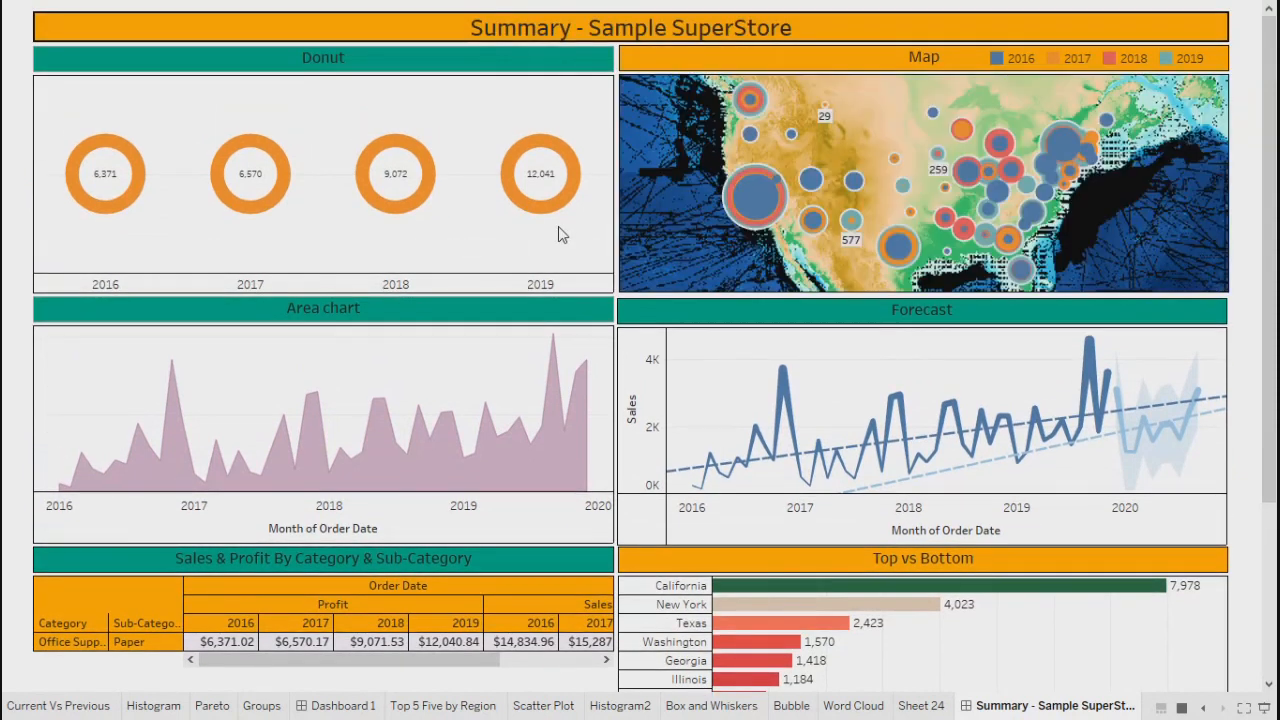
mouse_move(926, 121)
mouse_move(525, 217)
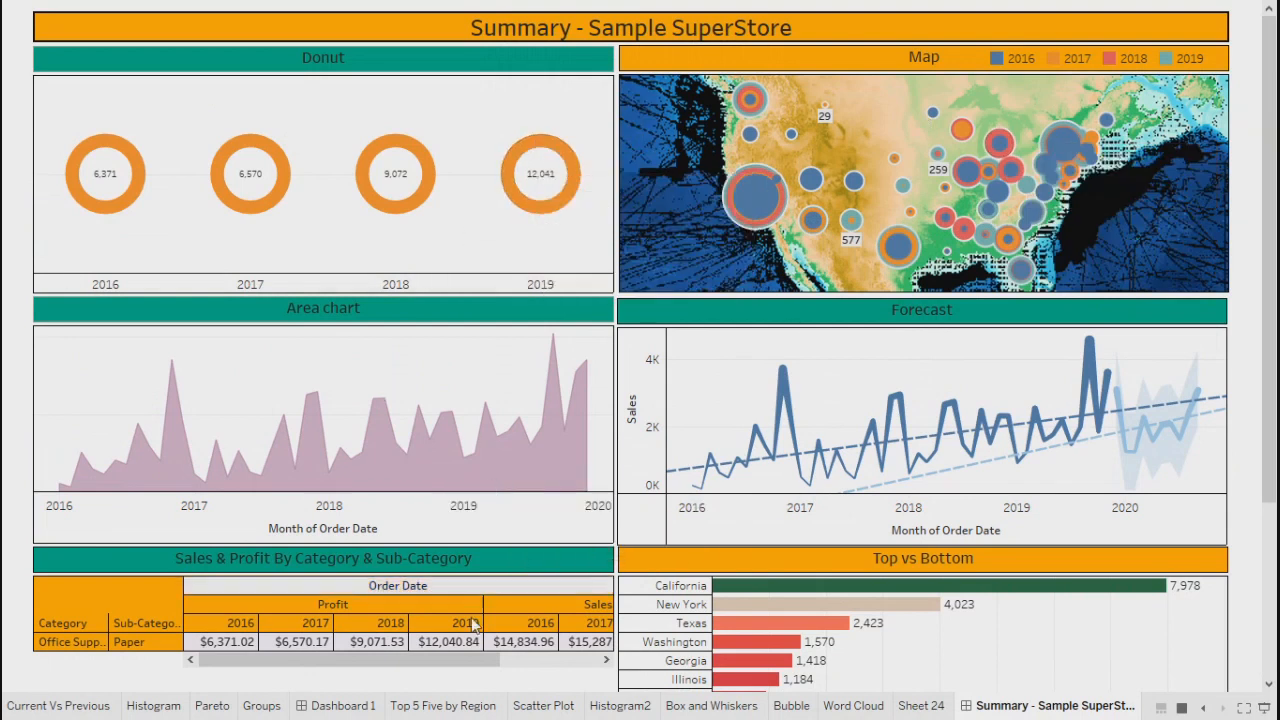
scroll(563, 627, "down", 1)
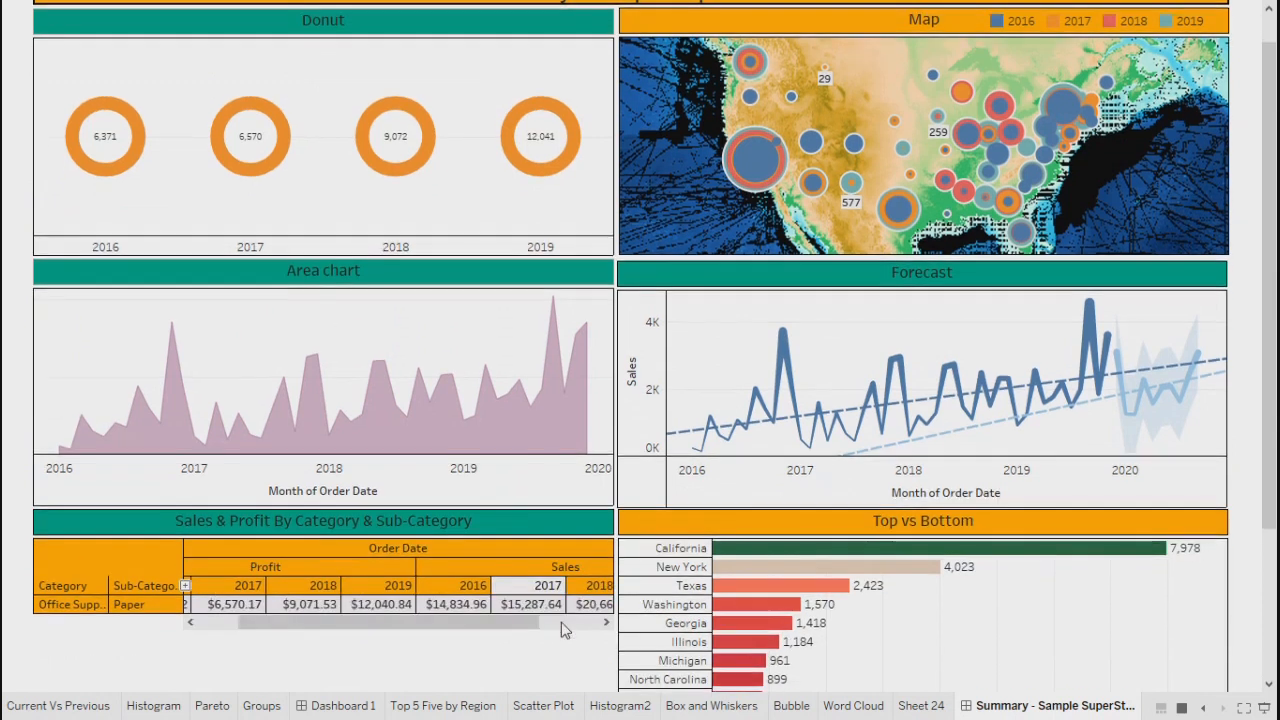
left_click_drag(467, 622, 505, 628)
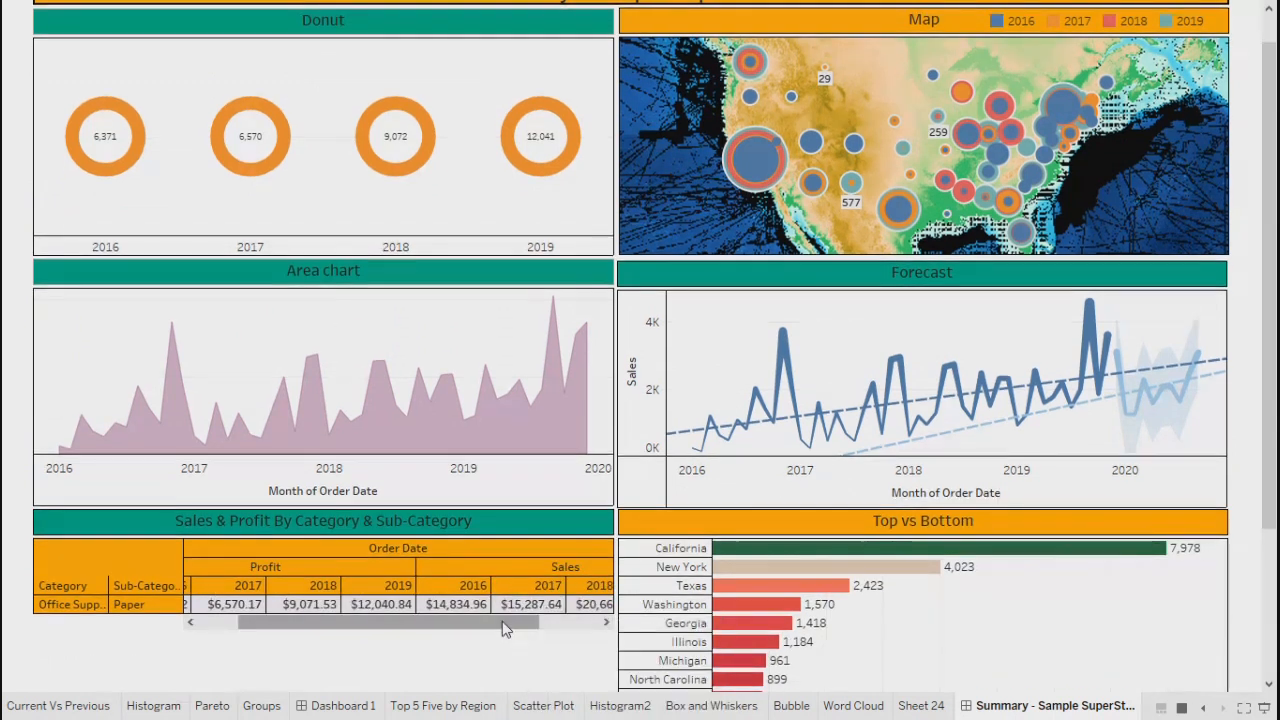
right_click(549, 628)
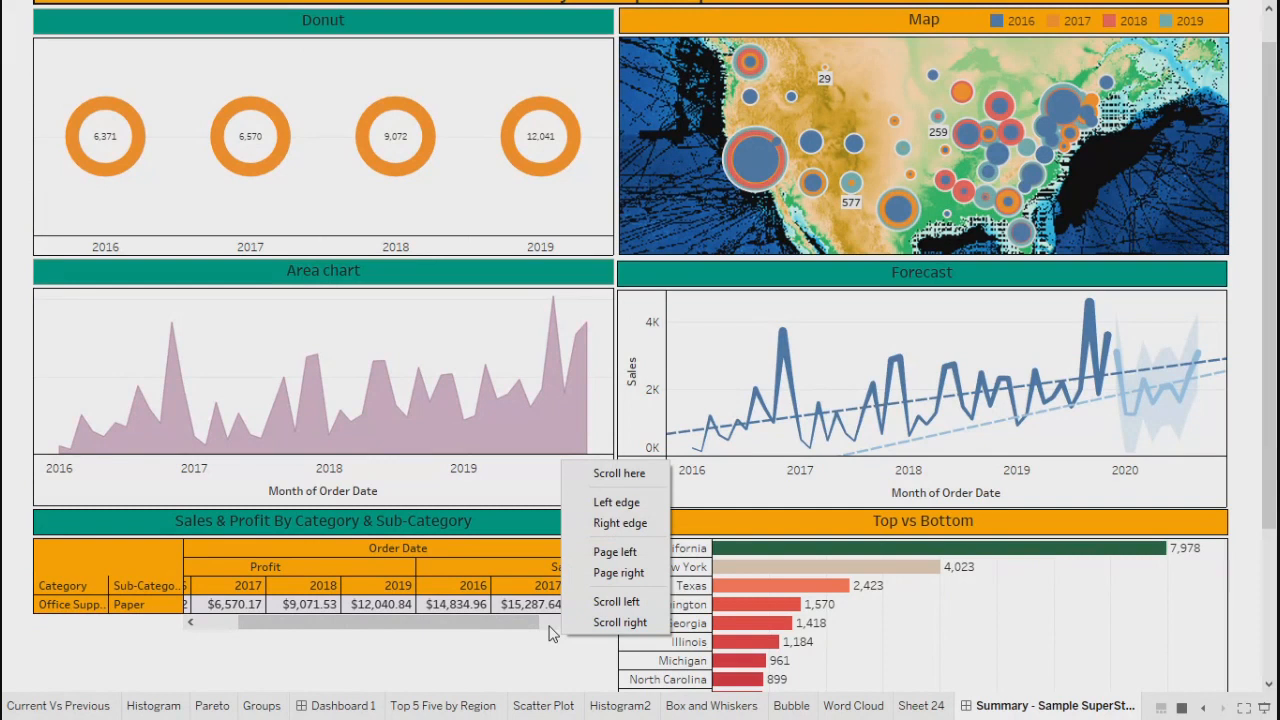
left_click(616, 502)
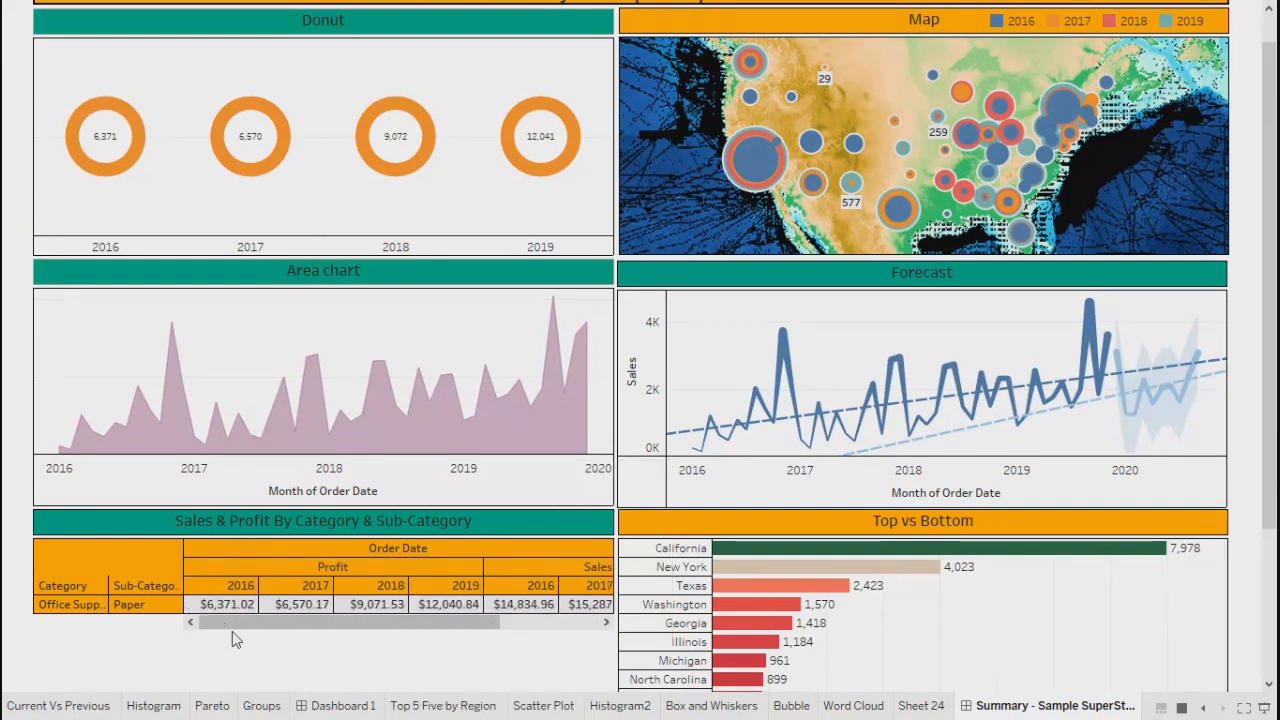
scroll(250, 670, "up", 1)
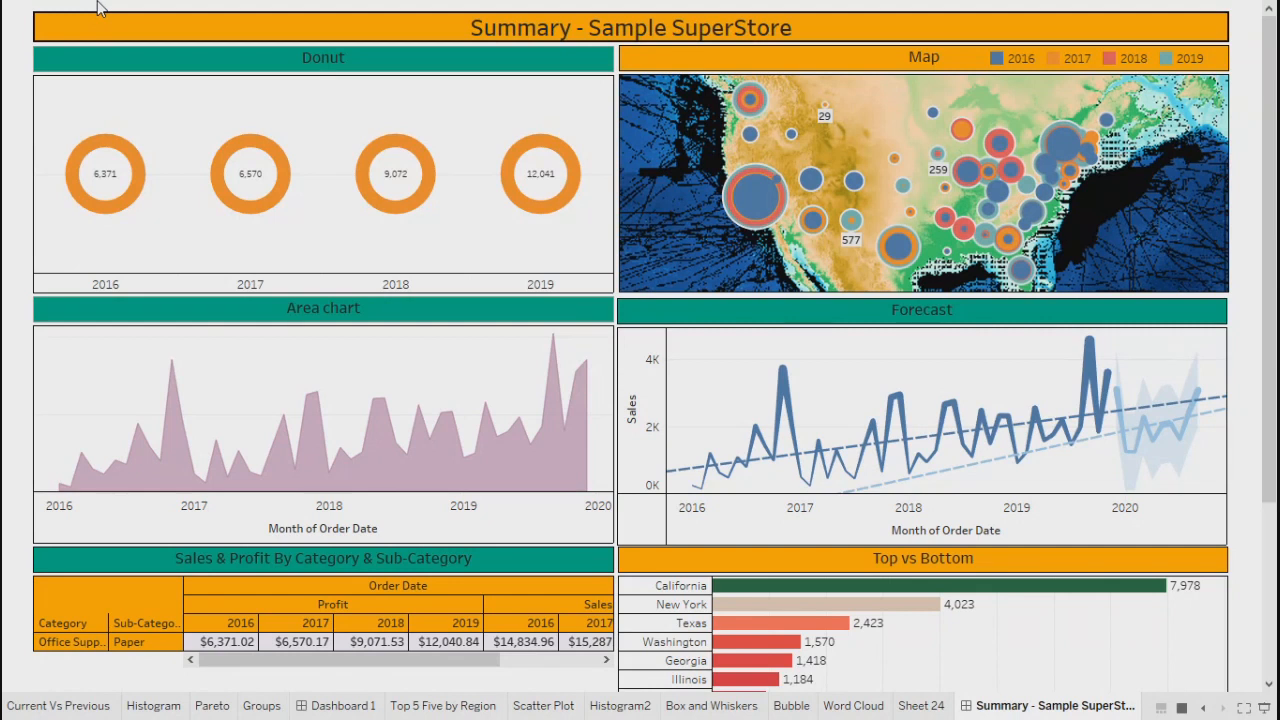
key("Escape")
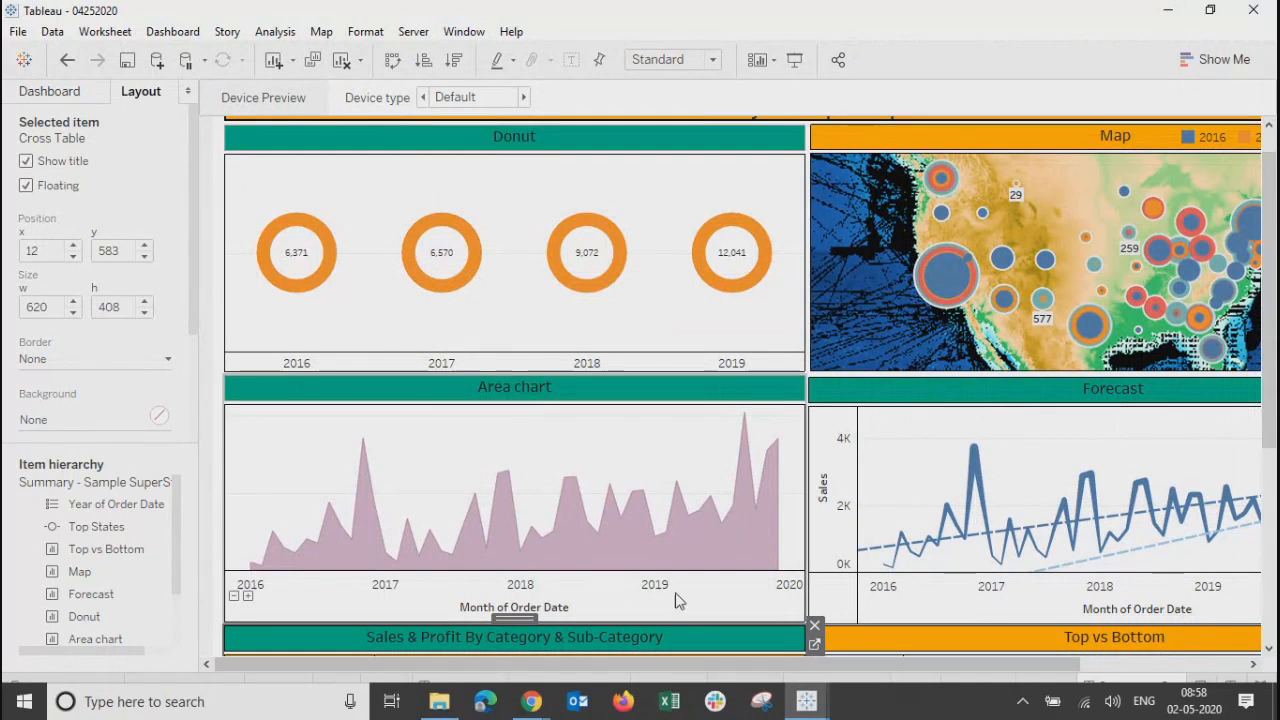
On Dashboard 1, clear the Paper selection and filter the summary dashboard by Storage from presentation mode
left_click(458, 693)
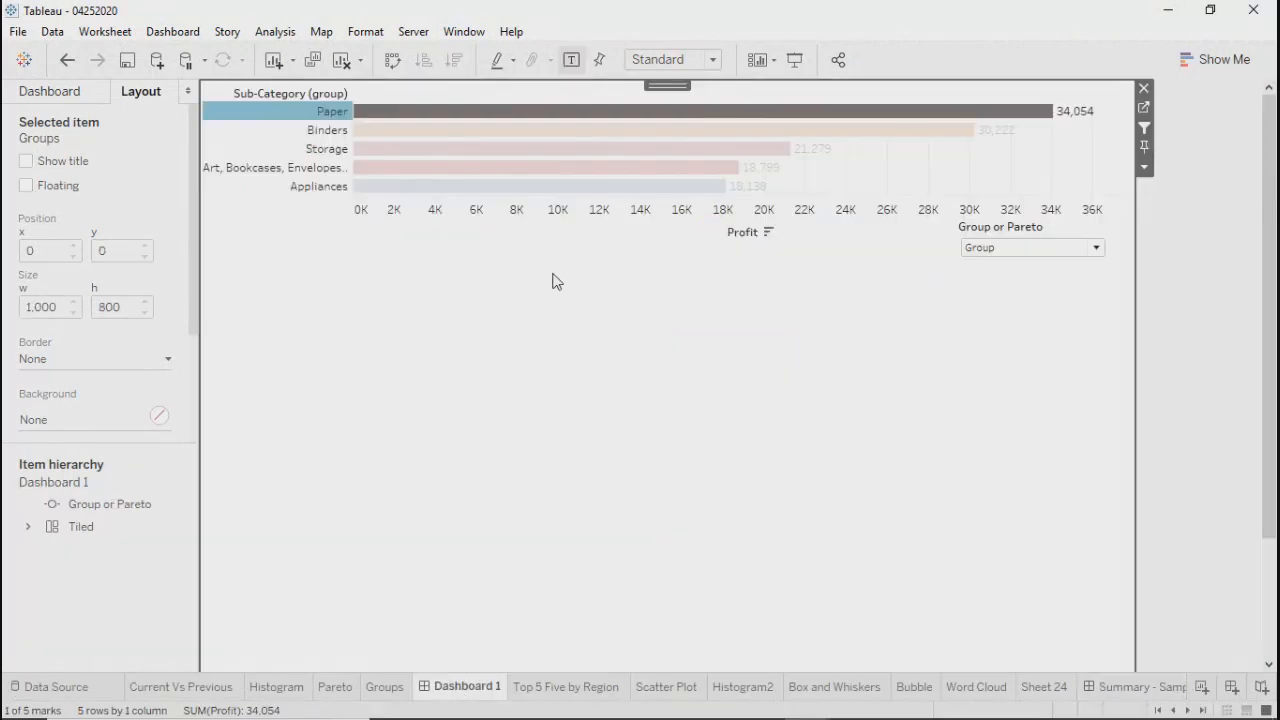
left_click(552, 277)
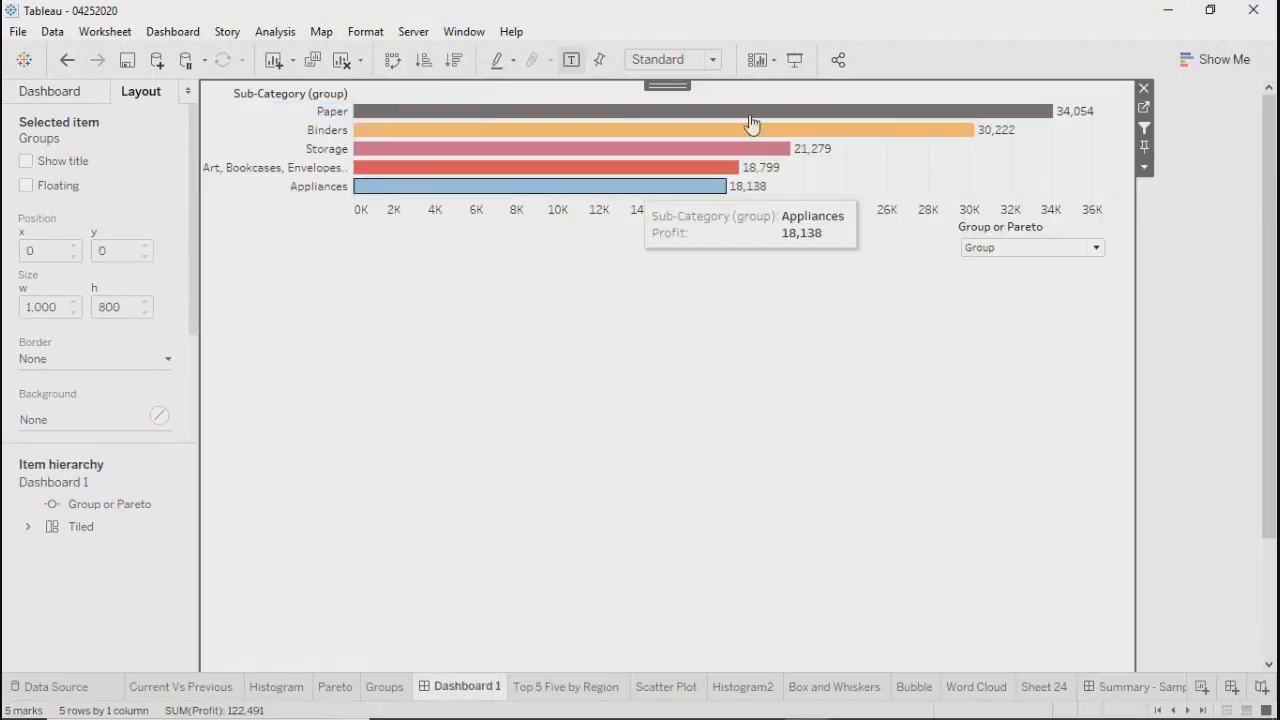
left_click(795, 60)
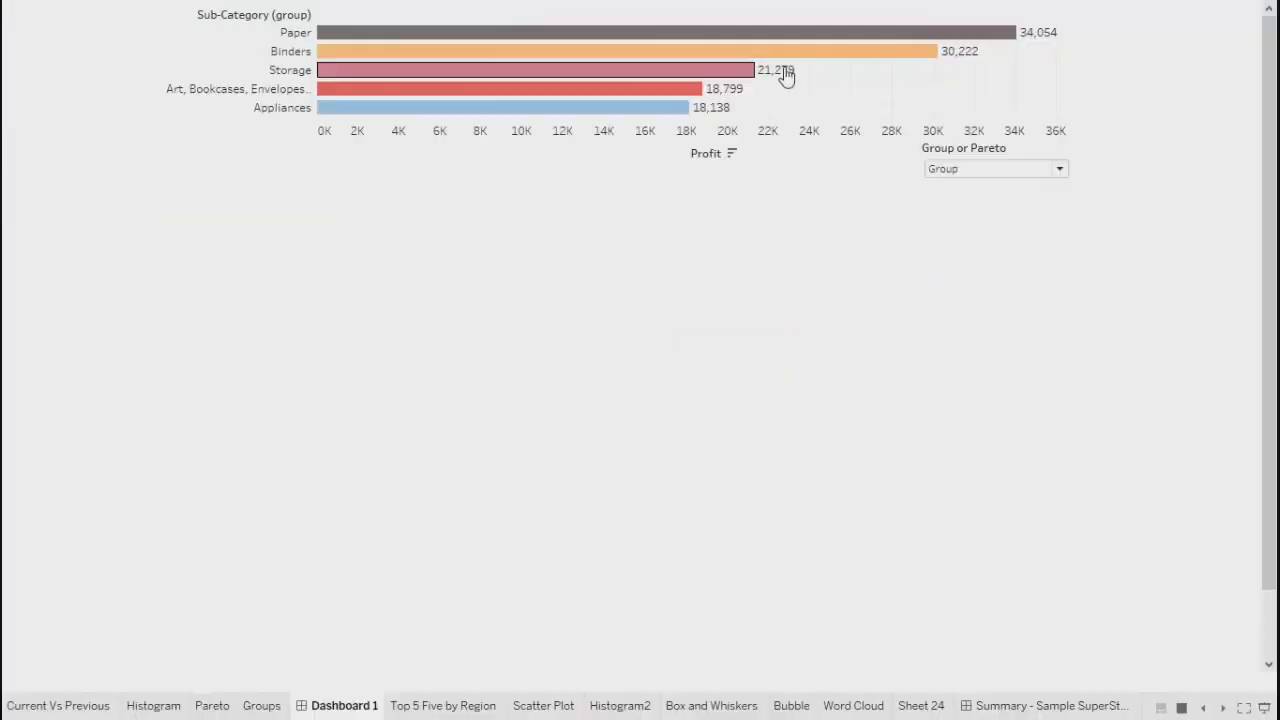
left_click(285, 74)
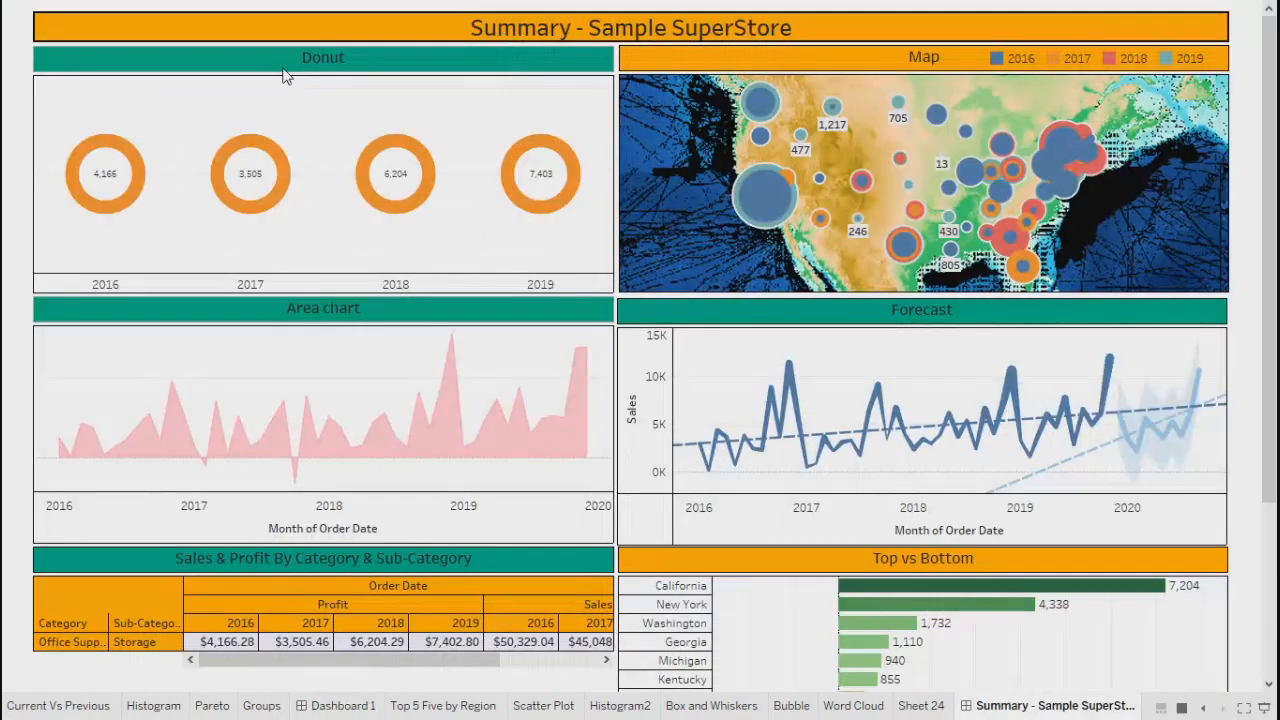
key("Escape")
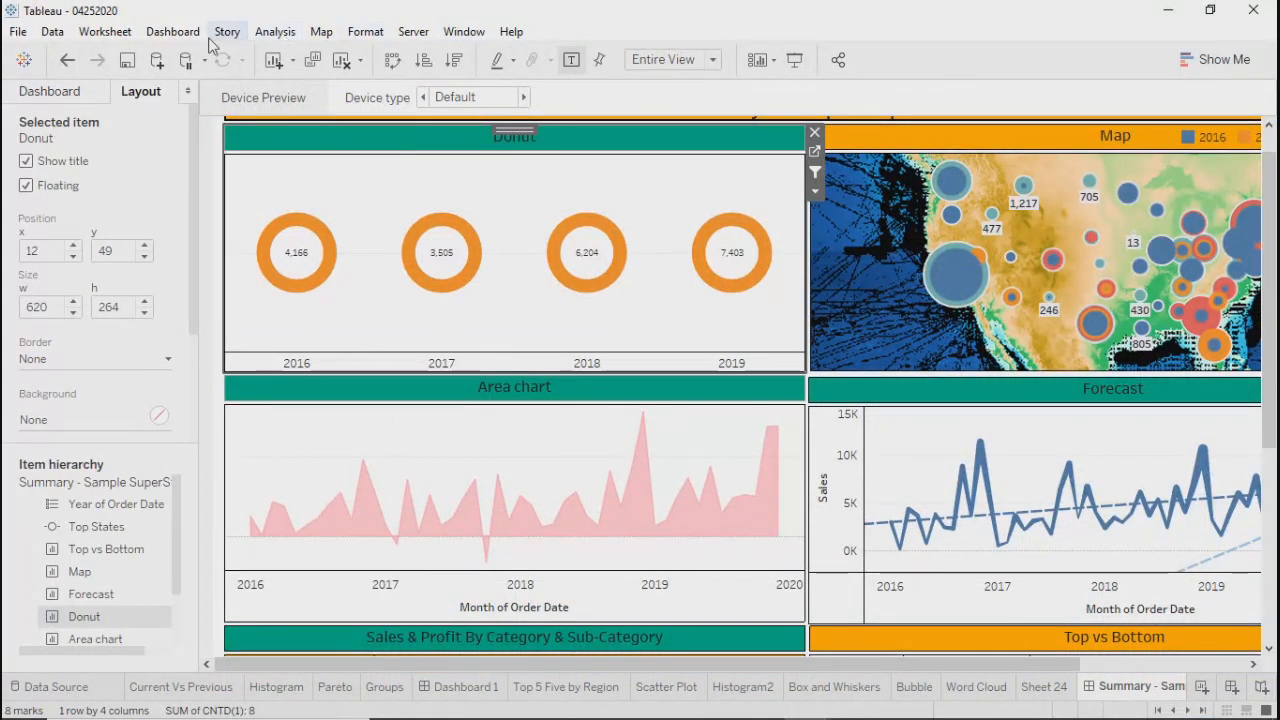
left_click(173, 31)
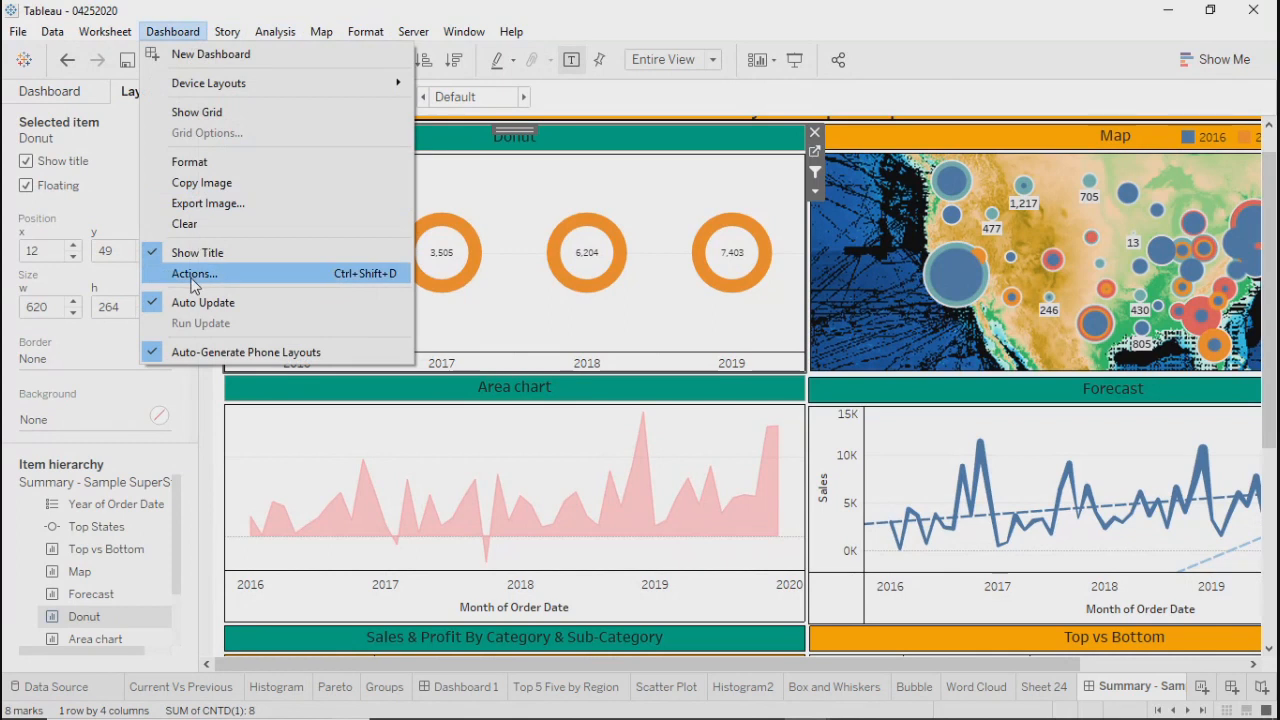
left_click(194, 274)
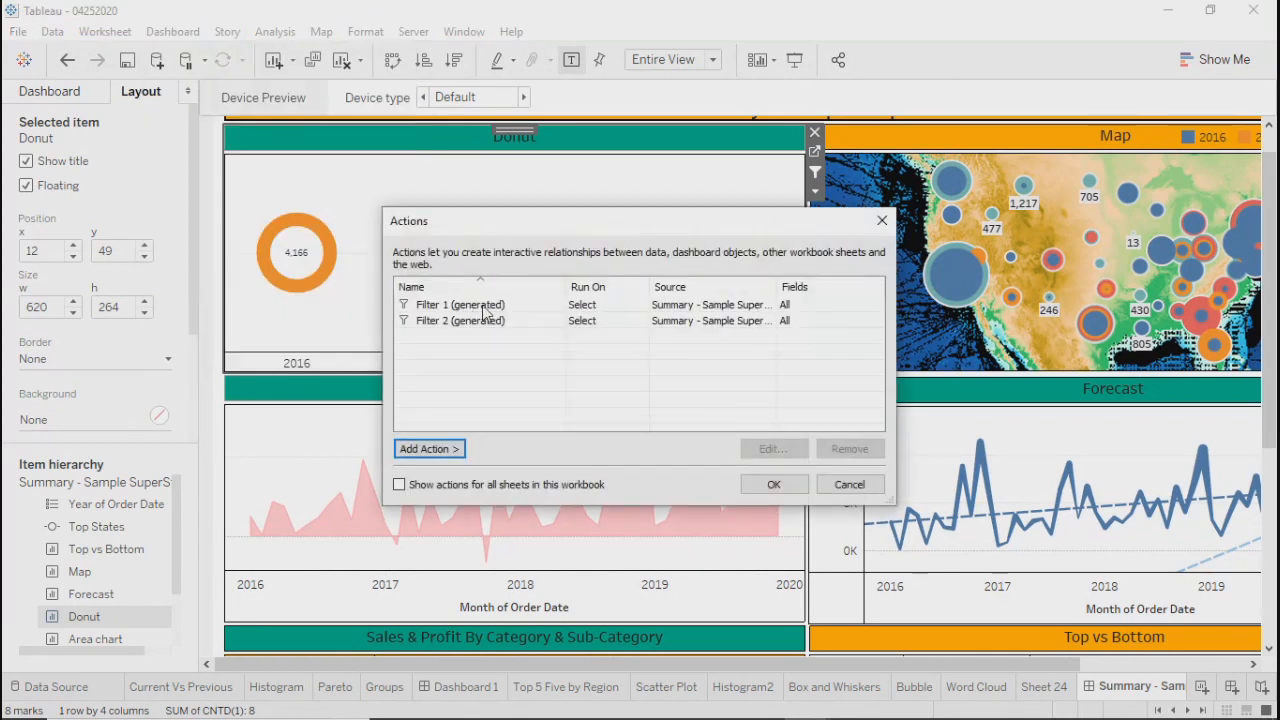
left_click(483, 307)
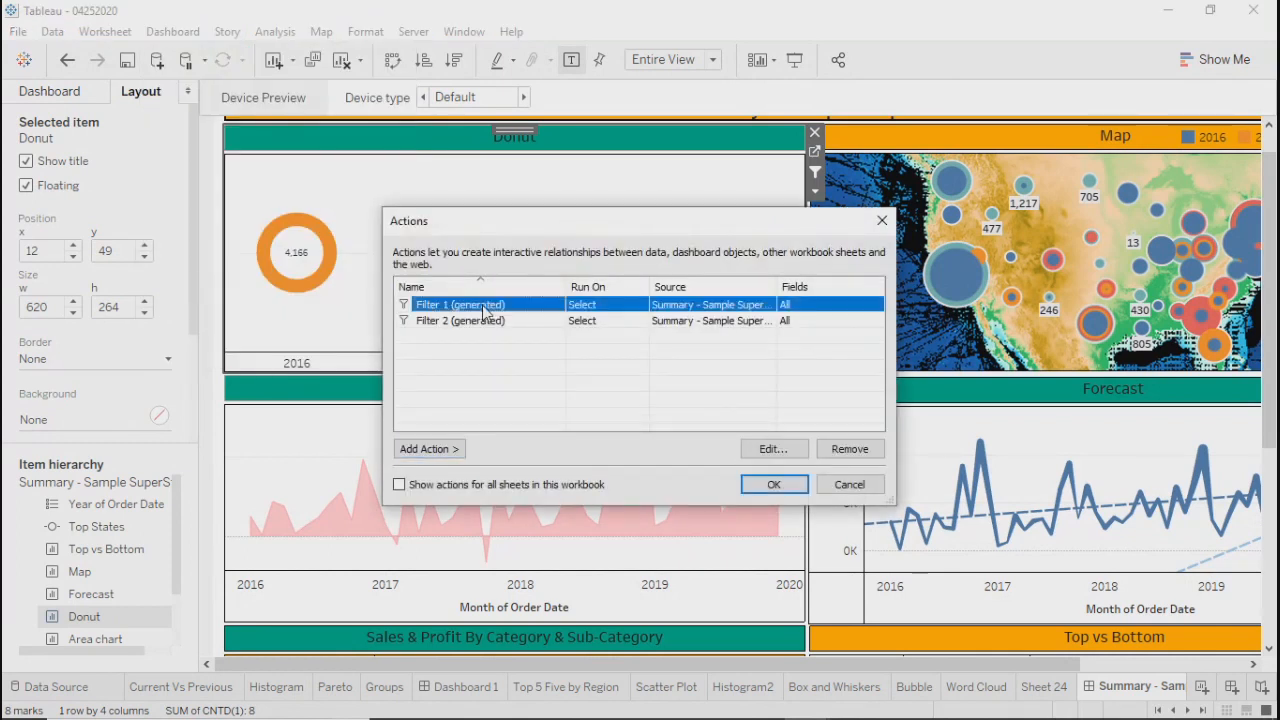
left_click(882, 220)
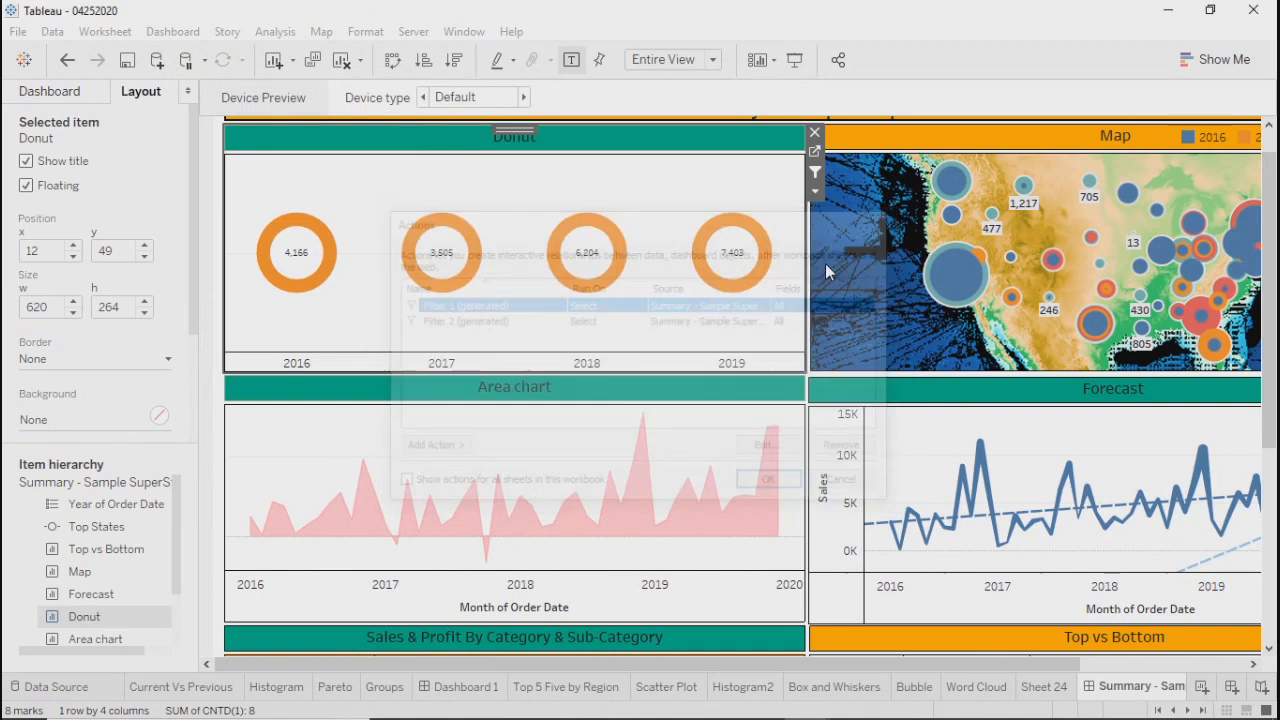
Edit the Filter1 action on Dashboard 1 to run on Menu instead, and save it
left_click(458, 687)
left_click(170, 32)
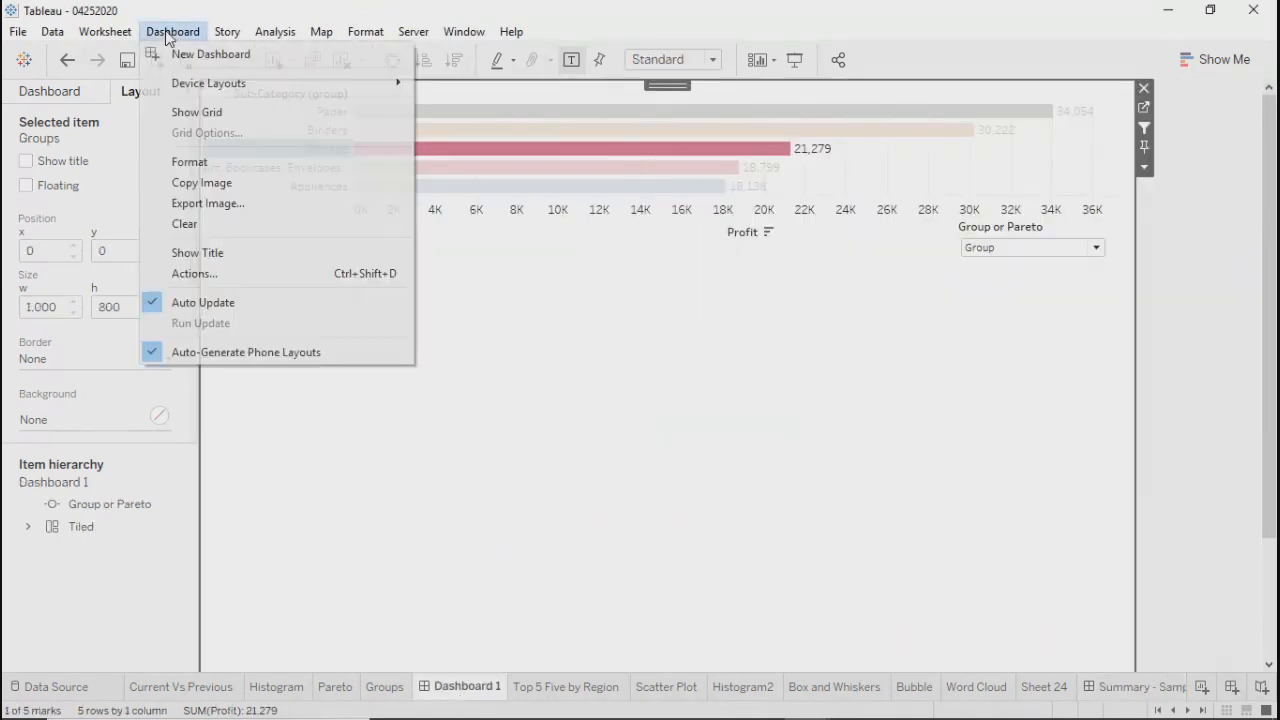
left_click(184, 274)
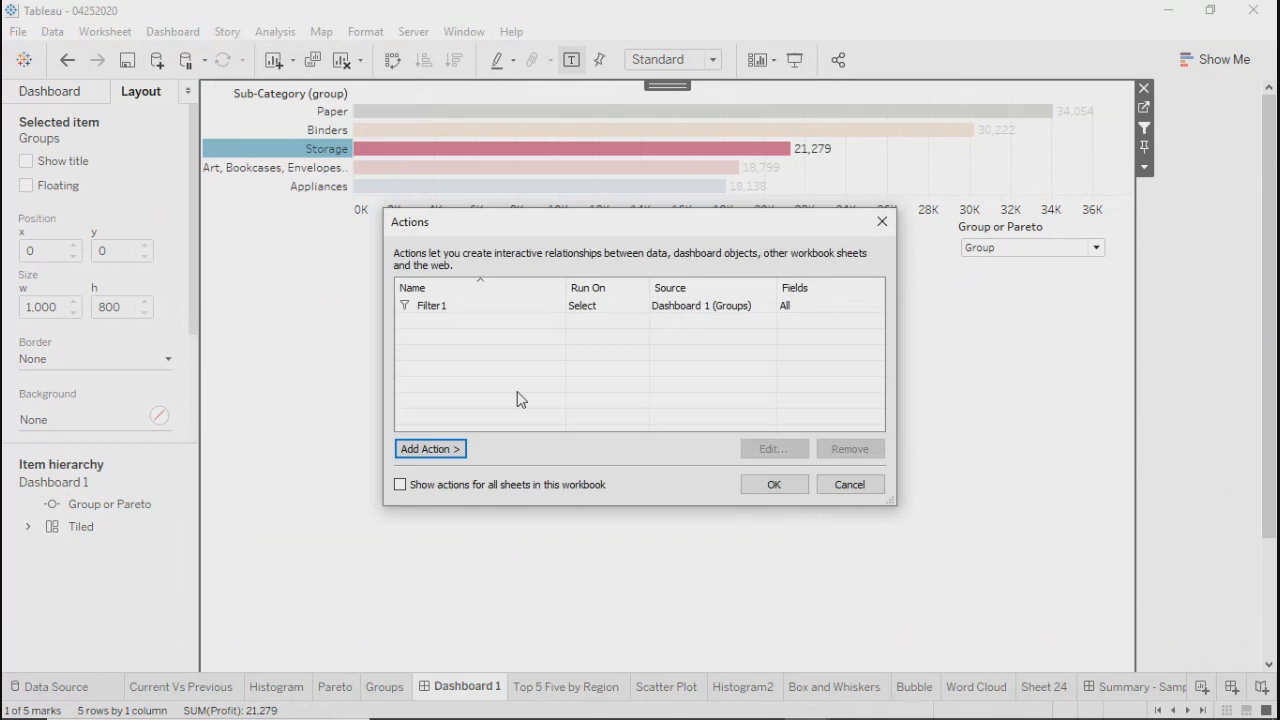
left_click(459, 314)
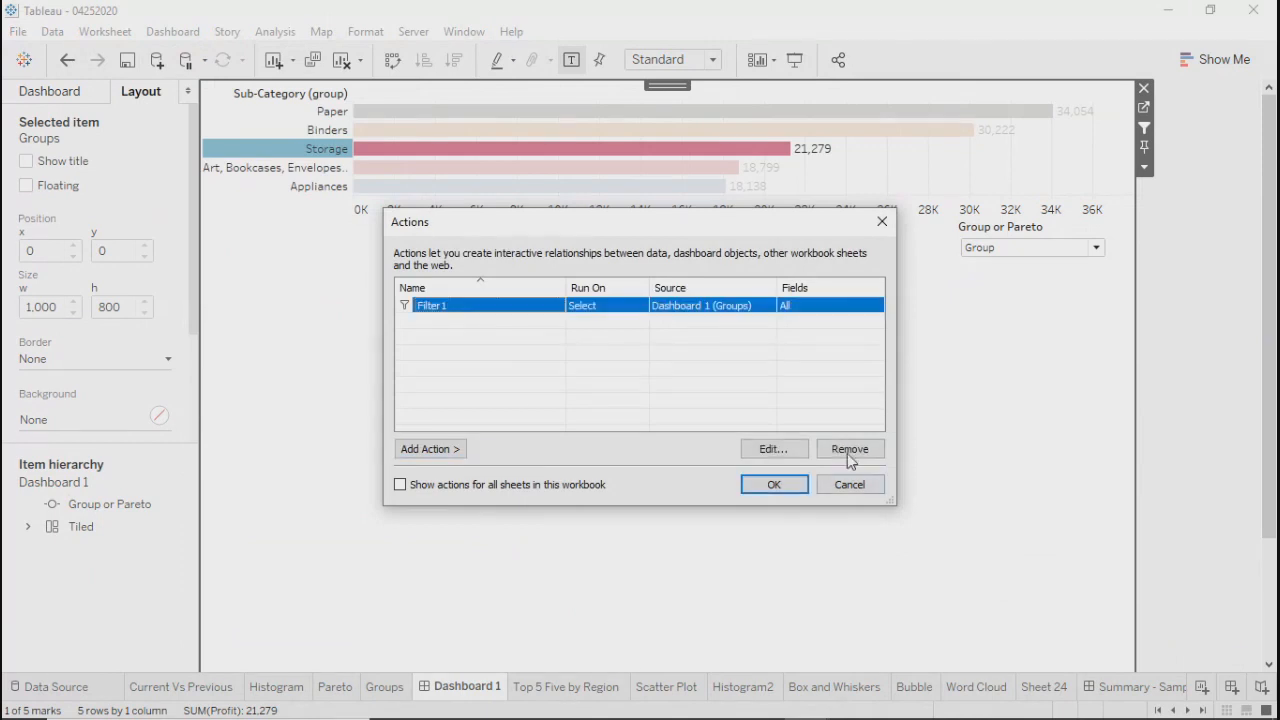
left_click(775, 449)
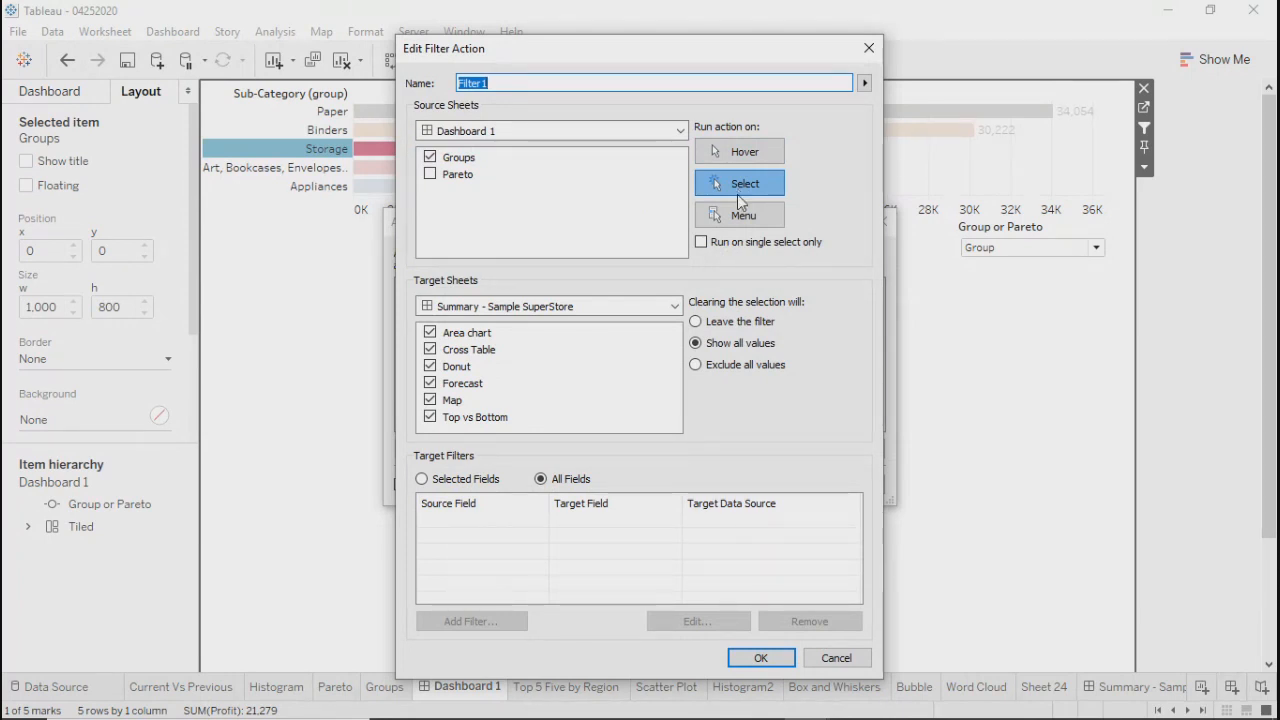
left_click(739, 219)
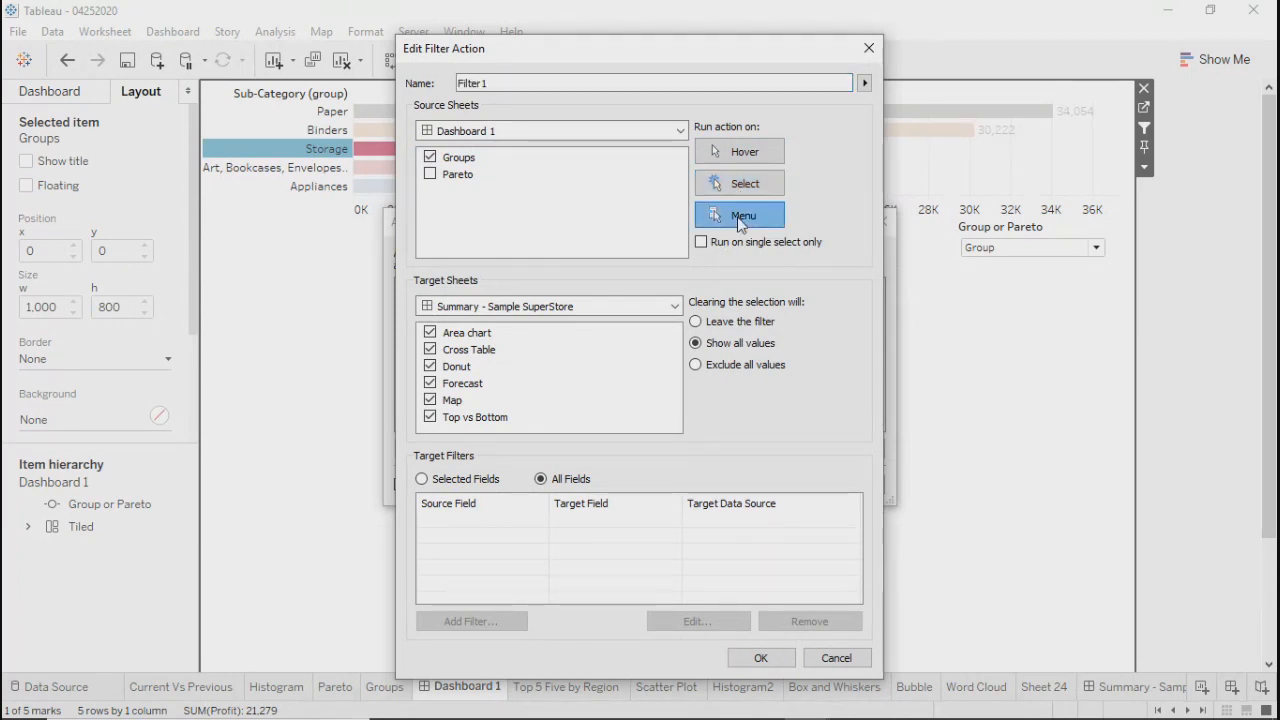
left_click(758, 659)
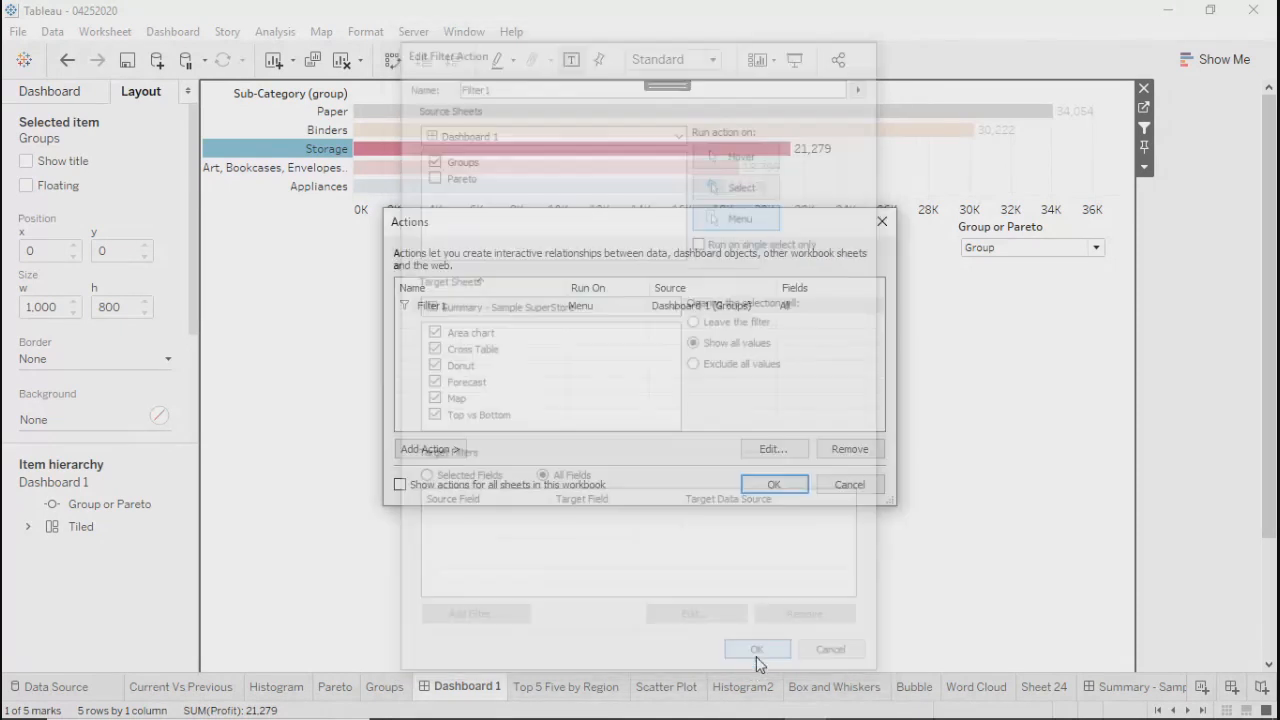
left_click(770, 486)
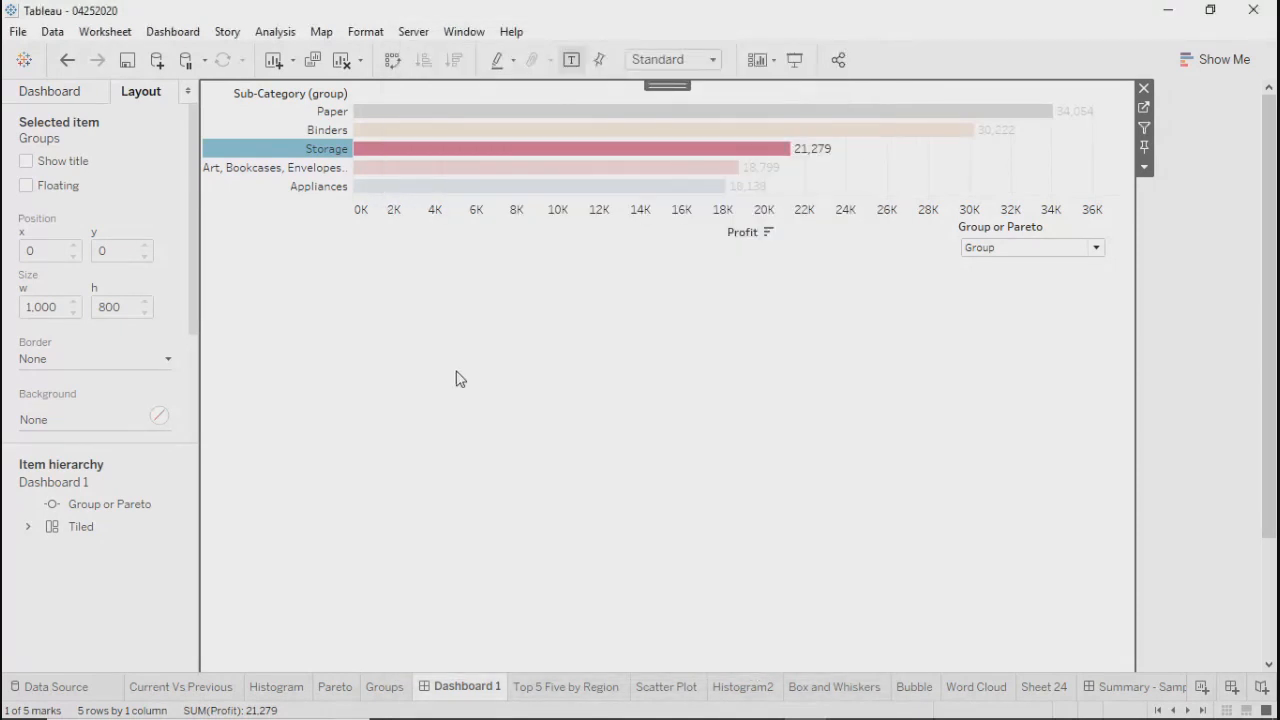
Clear the Storage selection and try to open the action menu for Storage in the Groups chart
left_click(458, 378)
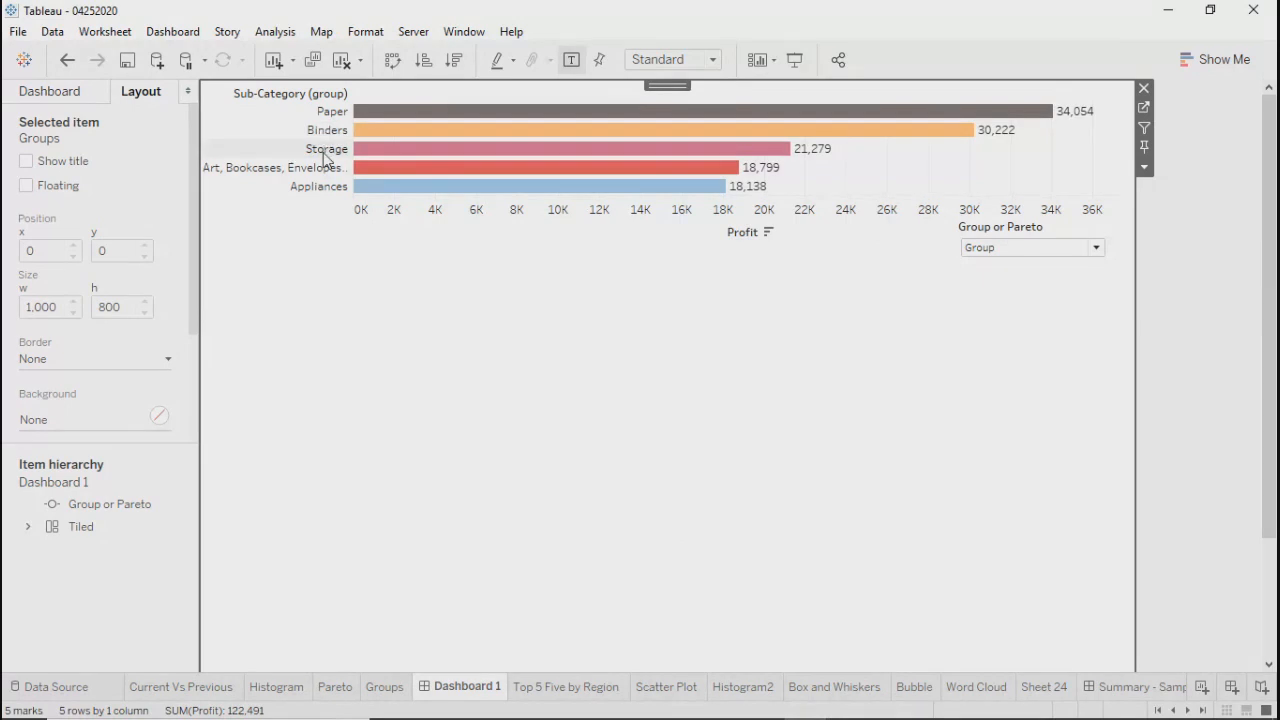
left_click(324, 152)
double_click(323, 160)
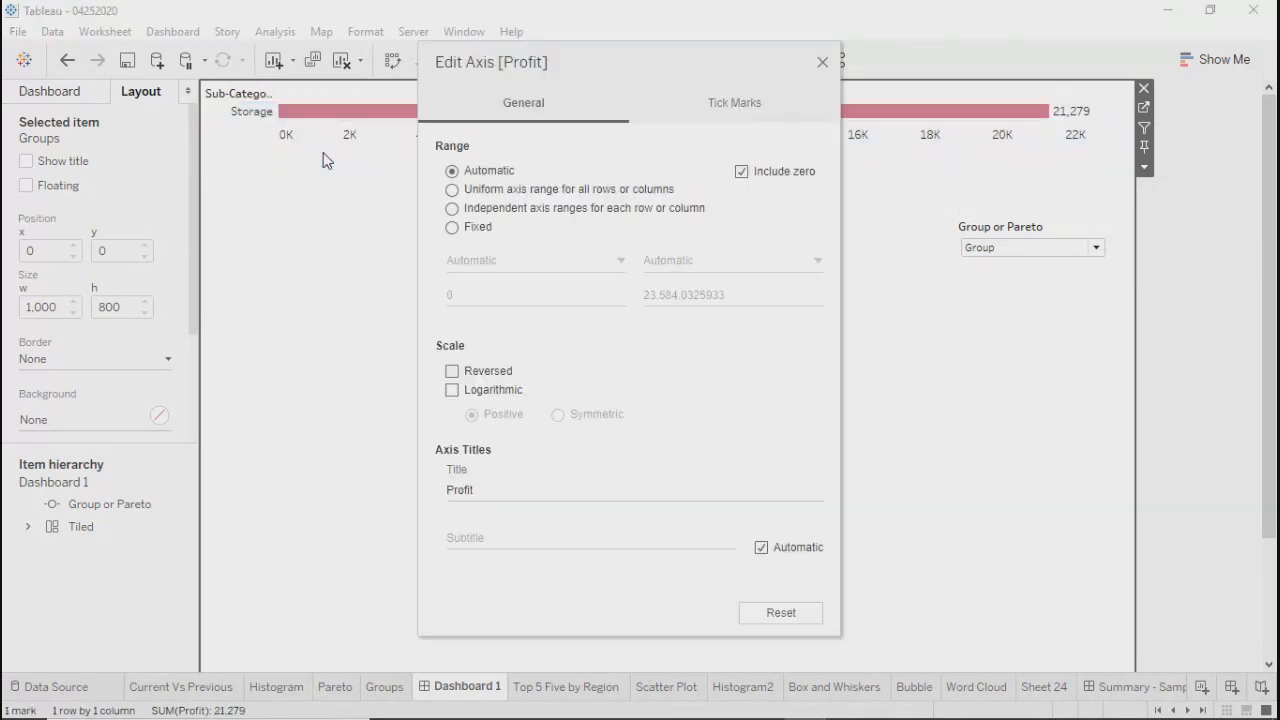
left_click(822, 63)
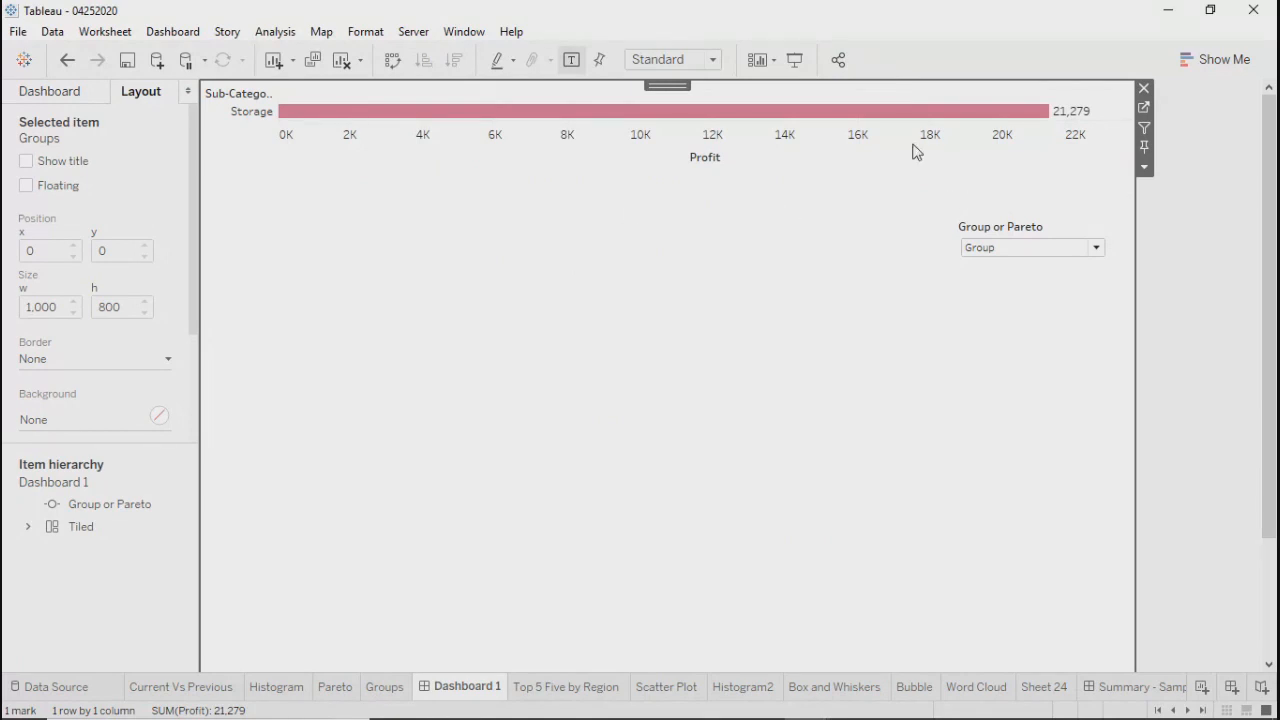
Remove the Sub-Category (group) filter on the Groups sheet and return to Dashboard 1
left_click(1145, 107)
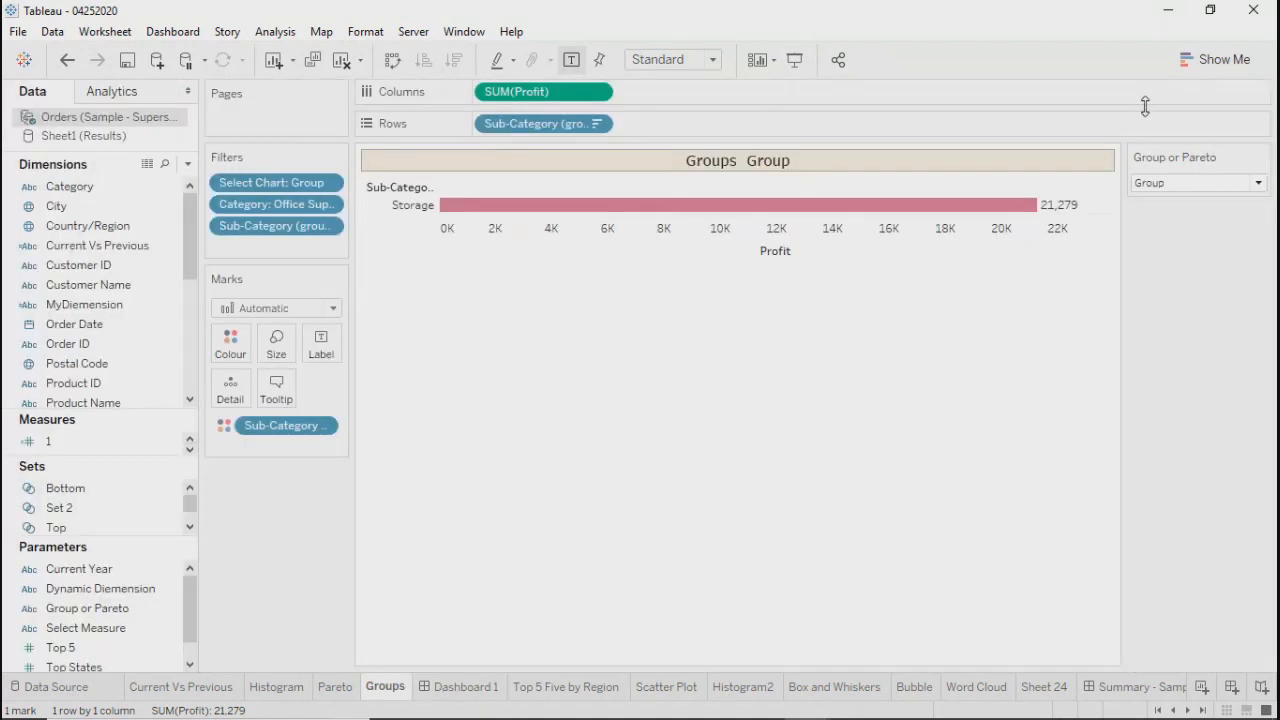
left_click(328, 226)
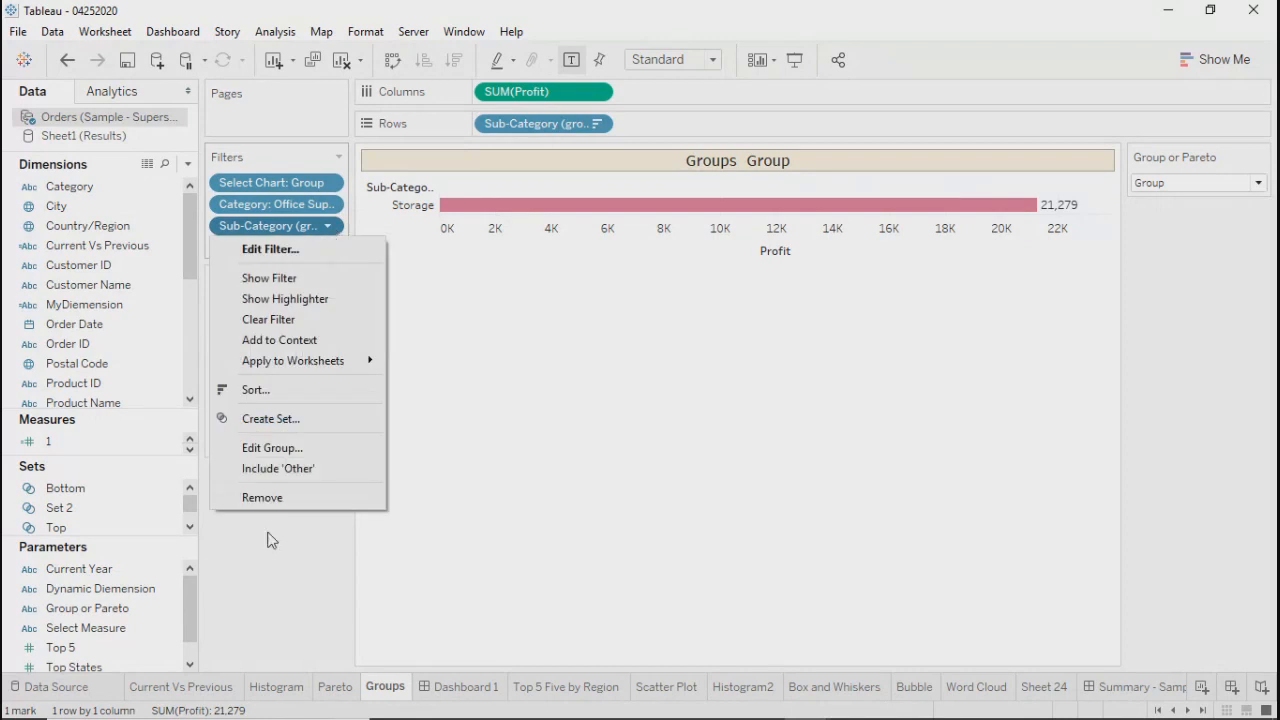
left_click(262, 497)
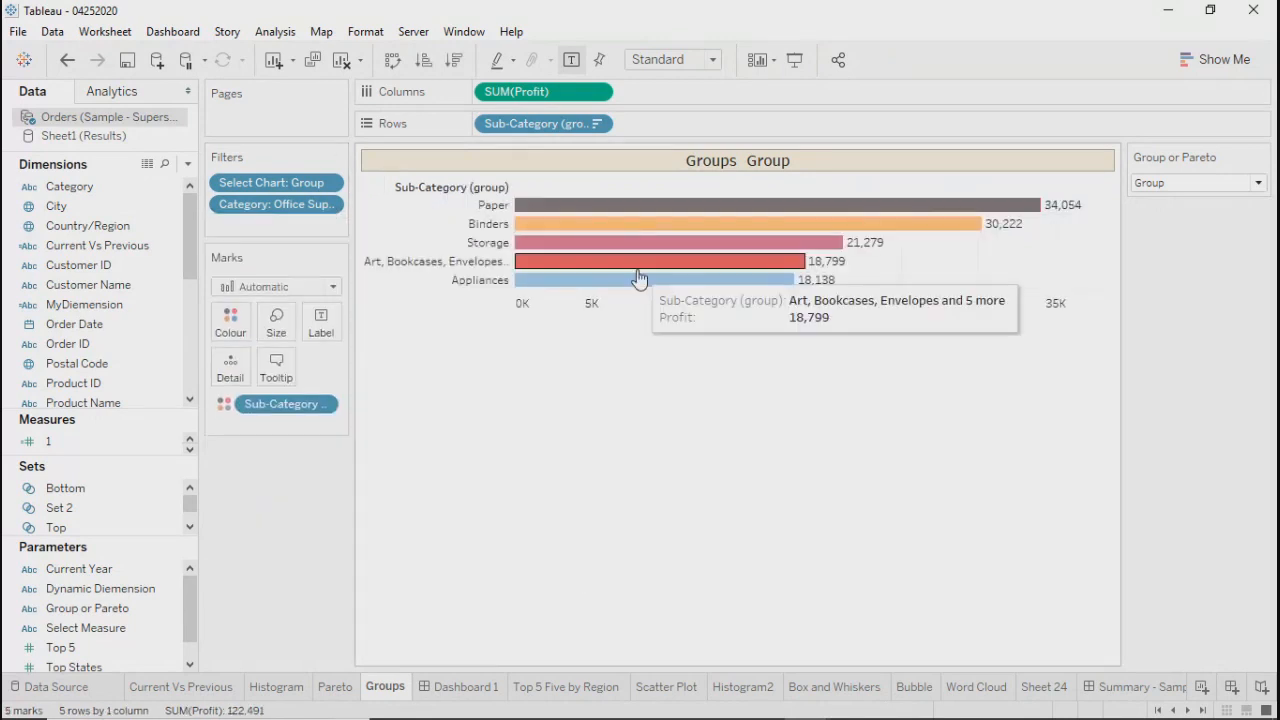
left_click(445, 686)
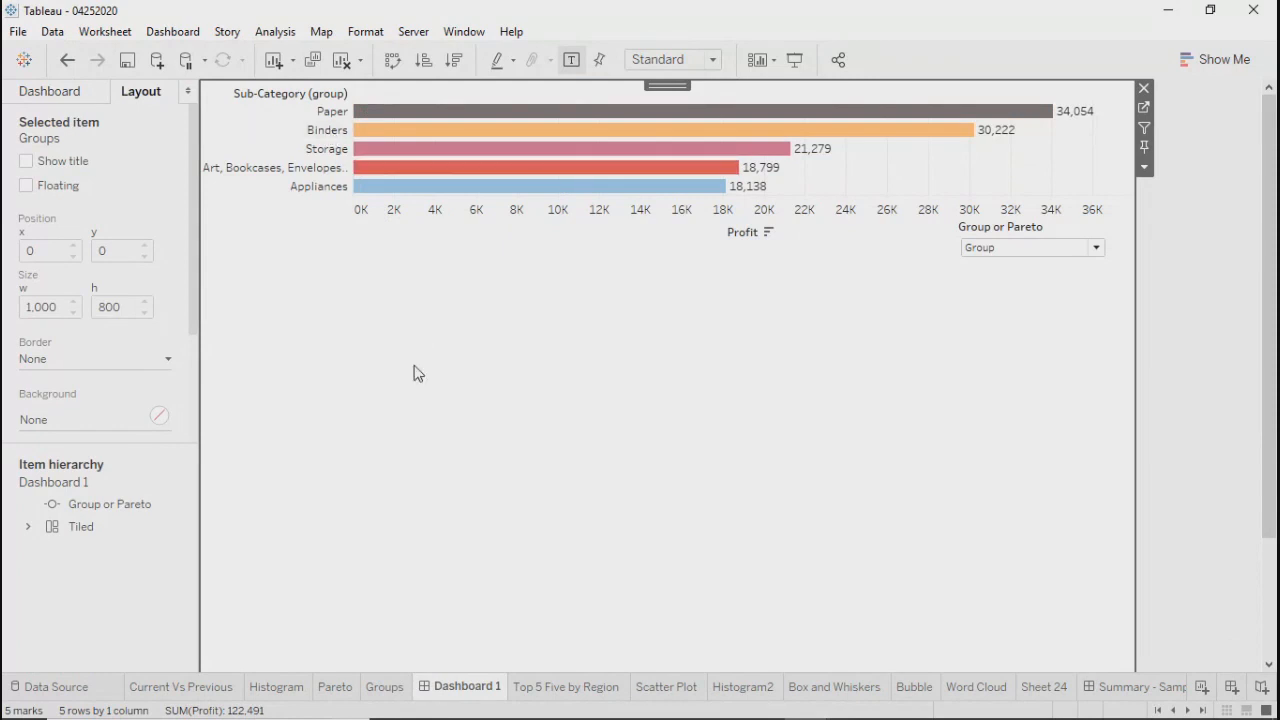
Undo the filtering of the Groups chart to Storage, and run Filter1 on Storage to filter the summary dashboard
left_click(336, 157)
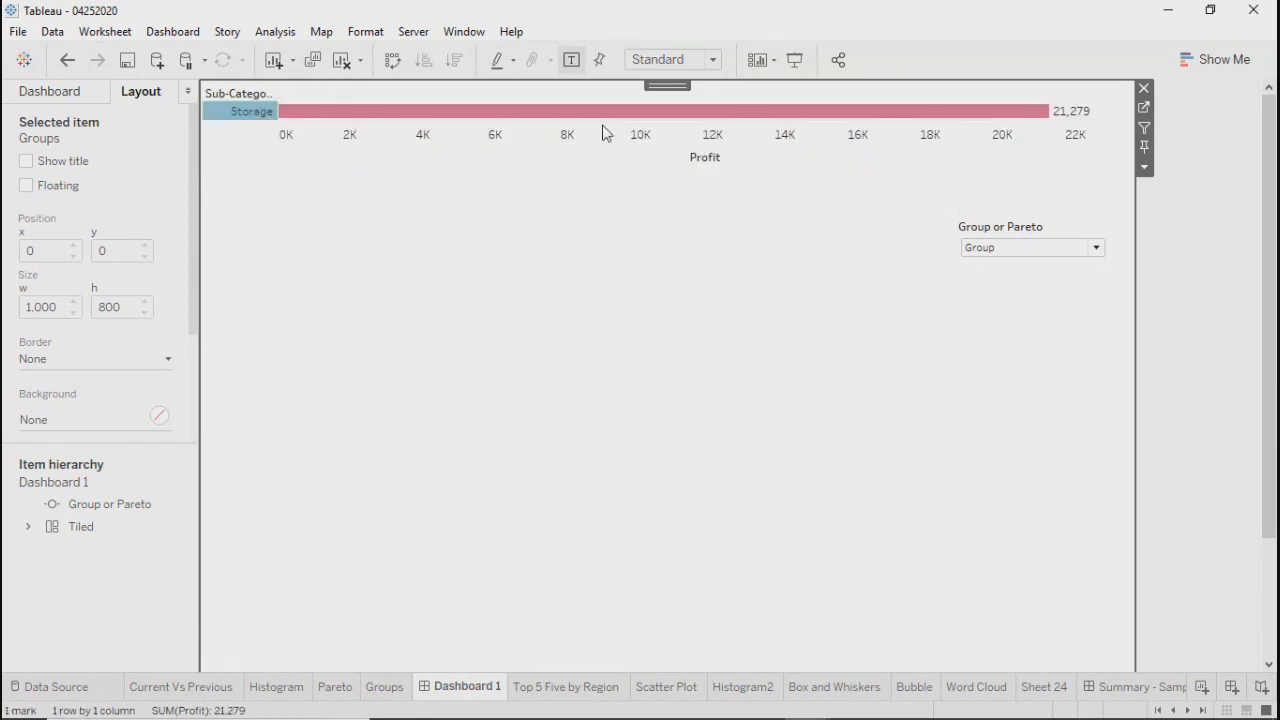
left_click(67, 60)
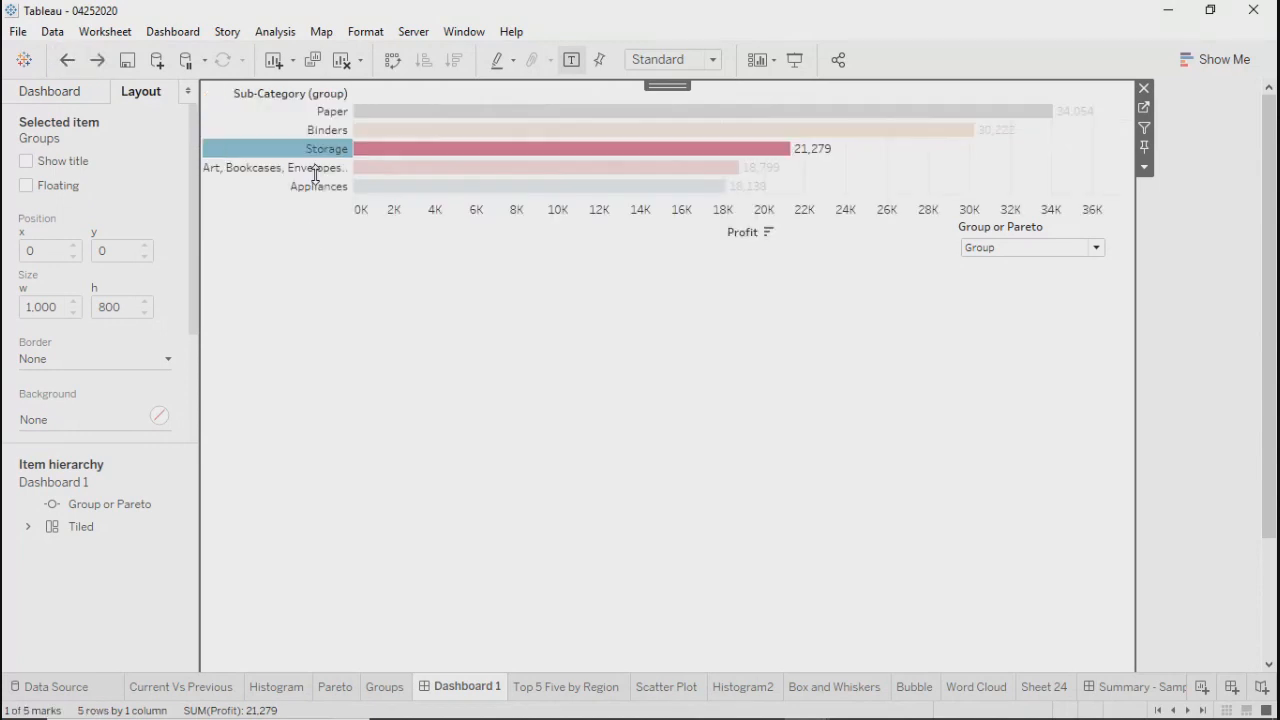
mouse_move(322, 158)
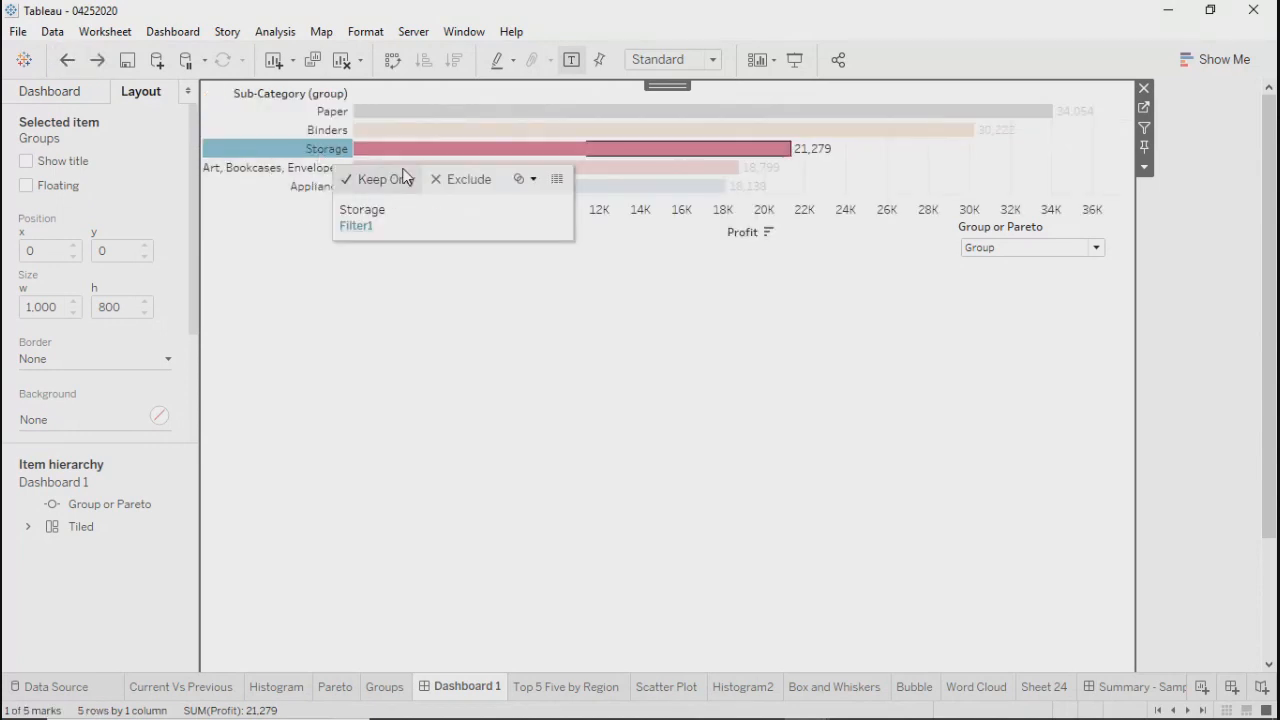
left_click(355, 226)
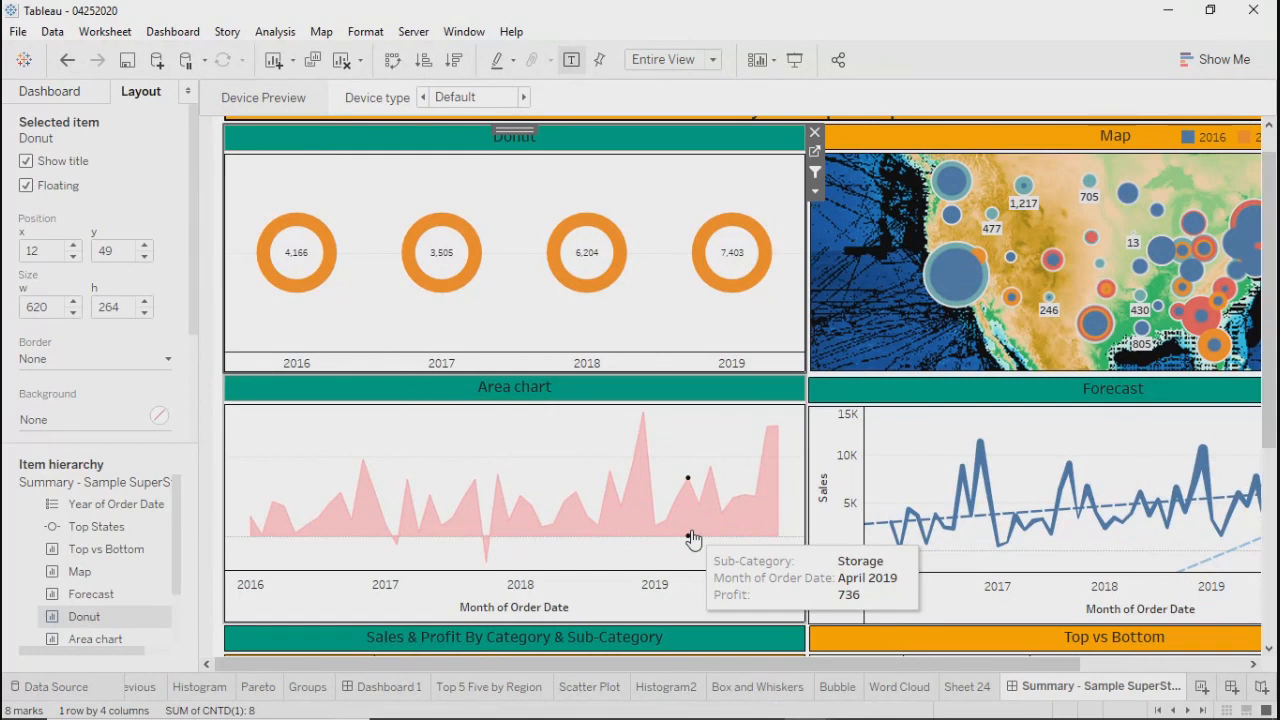
Check the Donut sheet for the action filter, then clear the Storage selection on Dashboard 1
left_click(815, 153)
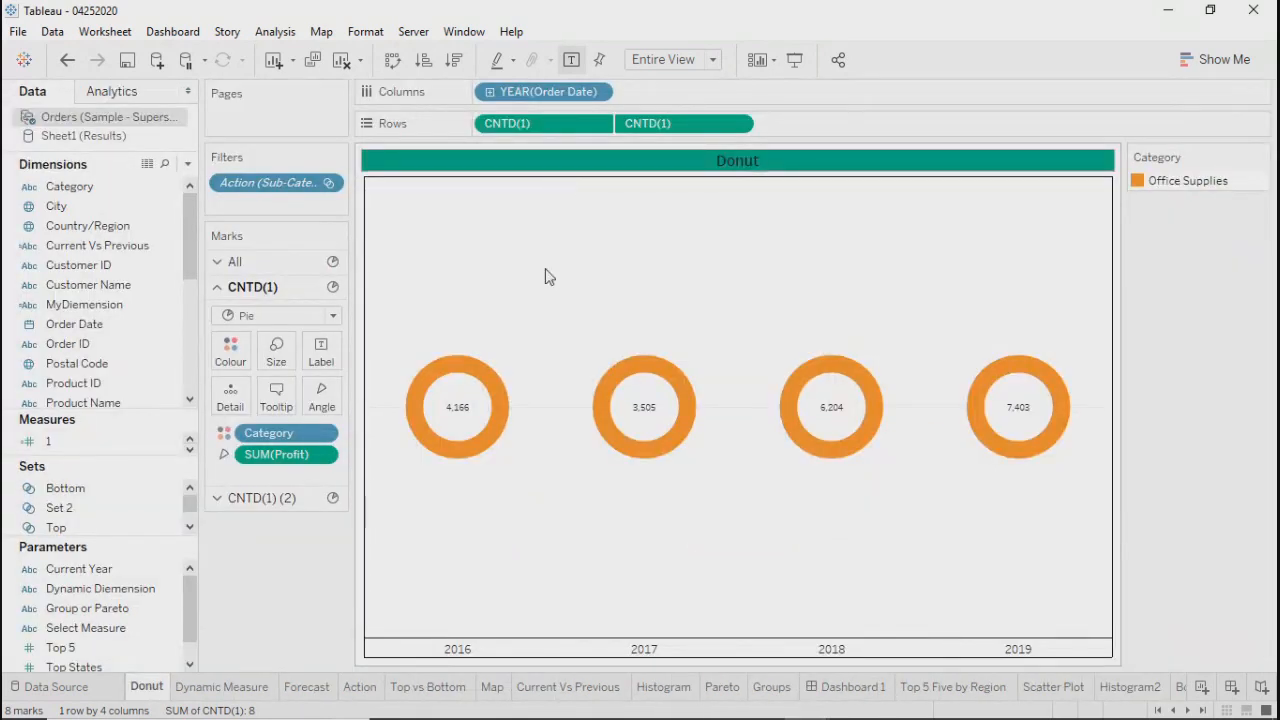
left_click(878, 690)
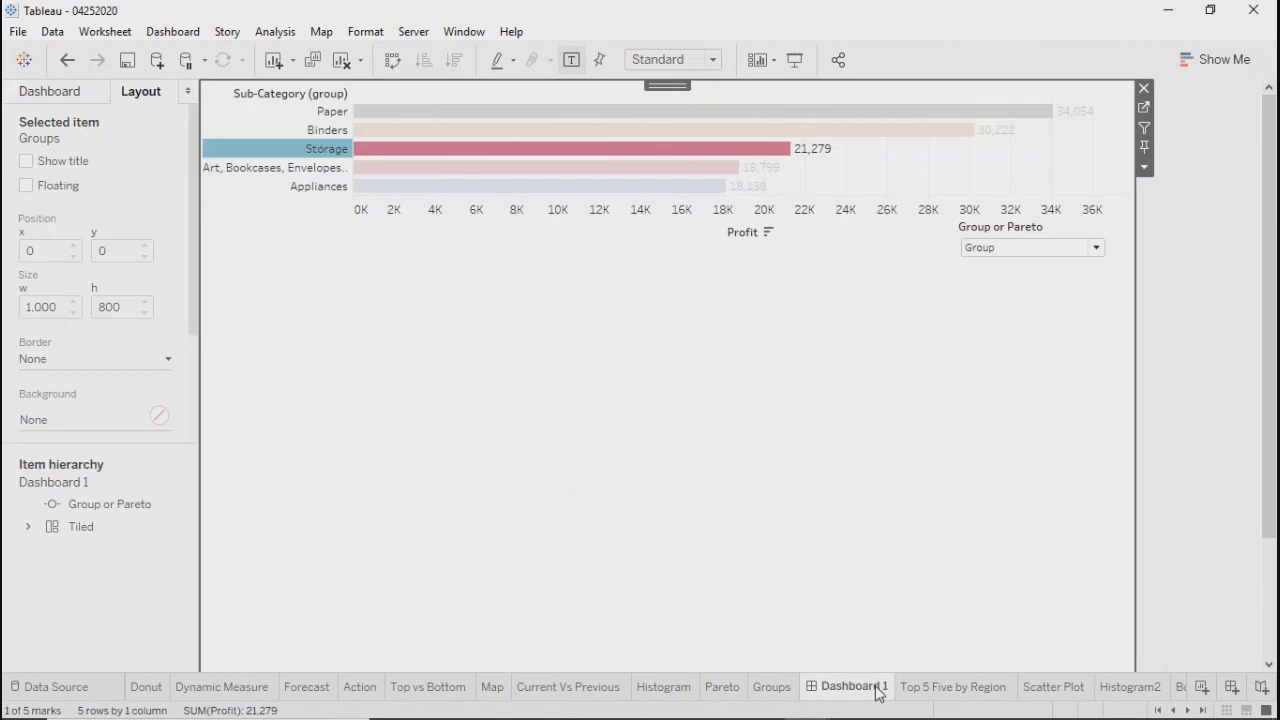
left_click(620, 420)
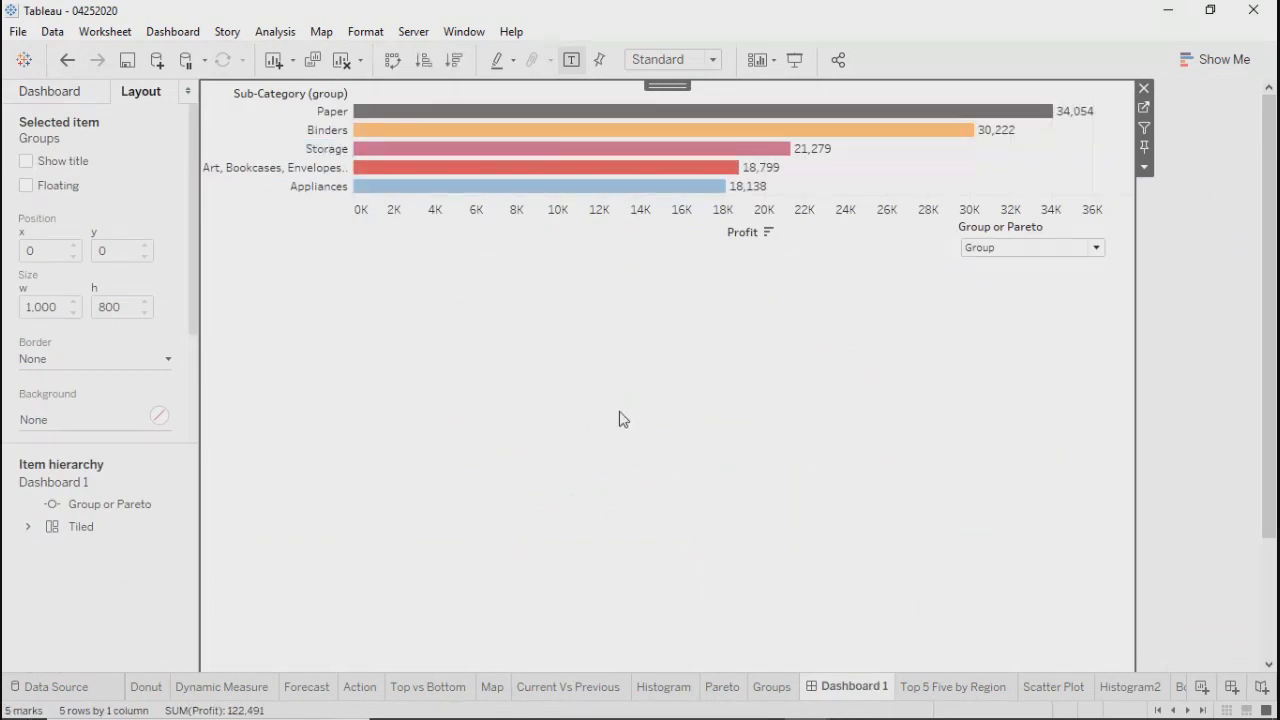
Select Storage in the Groups chart without running Filter1, and check the Summary - Sample SuperStore dashboard
left_click(326, 150)
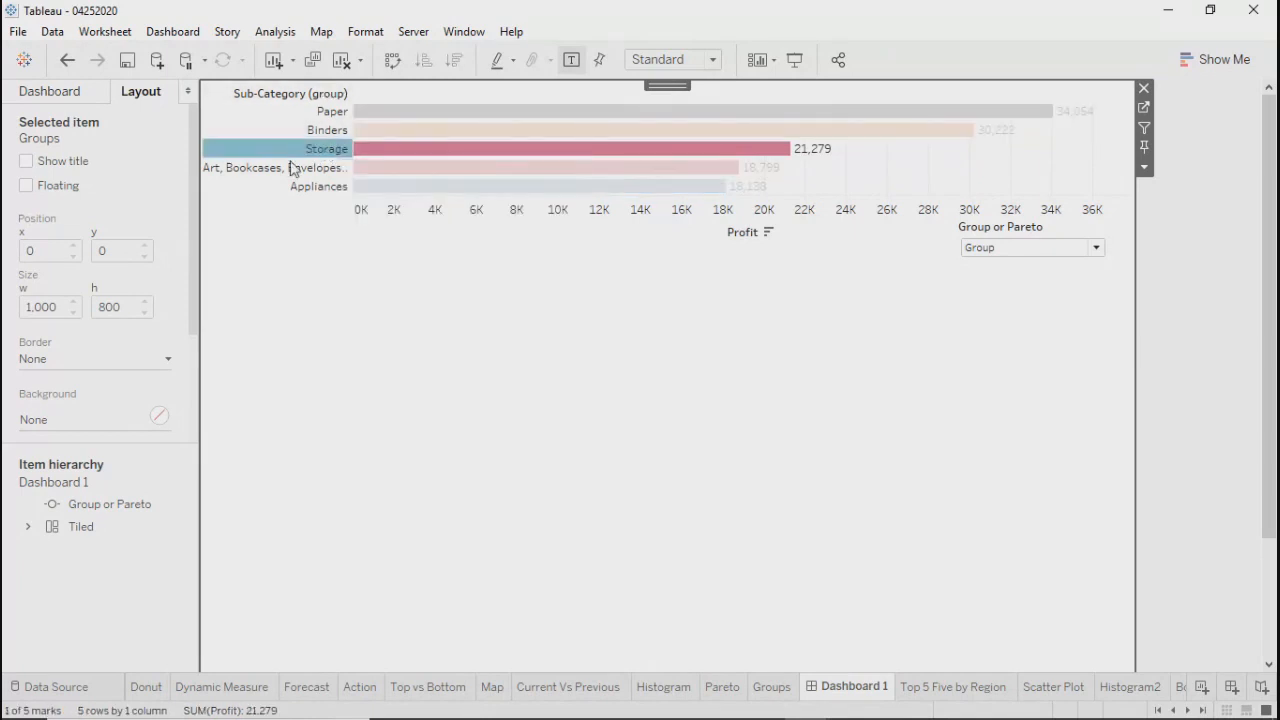
mouse_move(315, 154)
left_click(1203, 710)
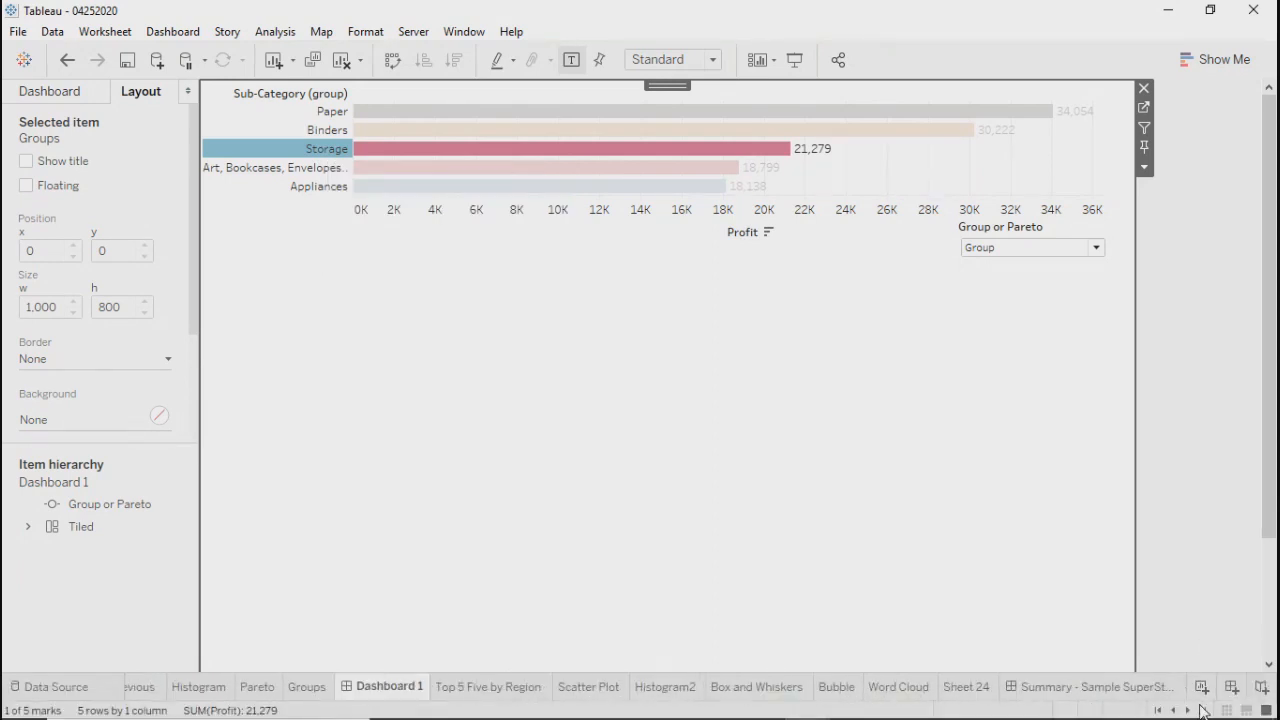
left_click(1073, 686)
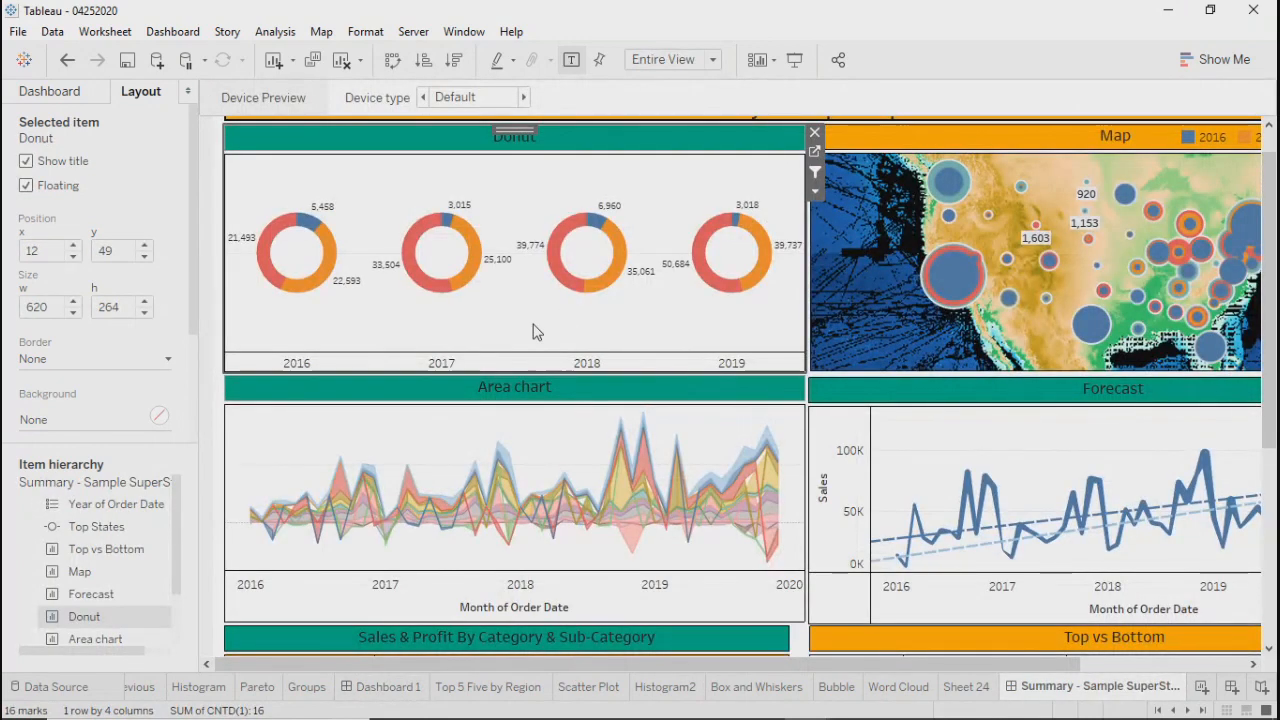
Review the Run action on setting of Filter1 on Dashboard 1 and close the action settings without changes
left_click(391, 688)
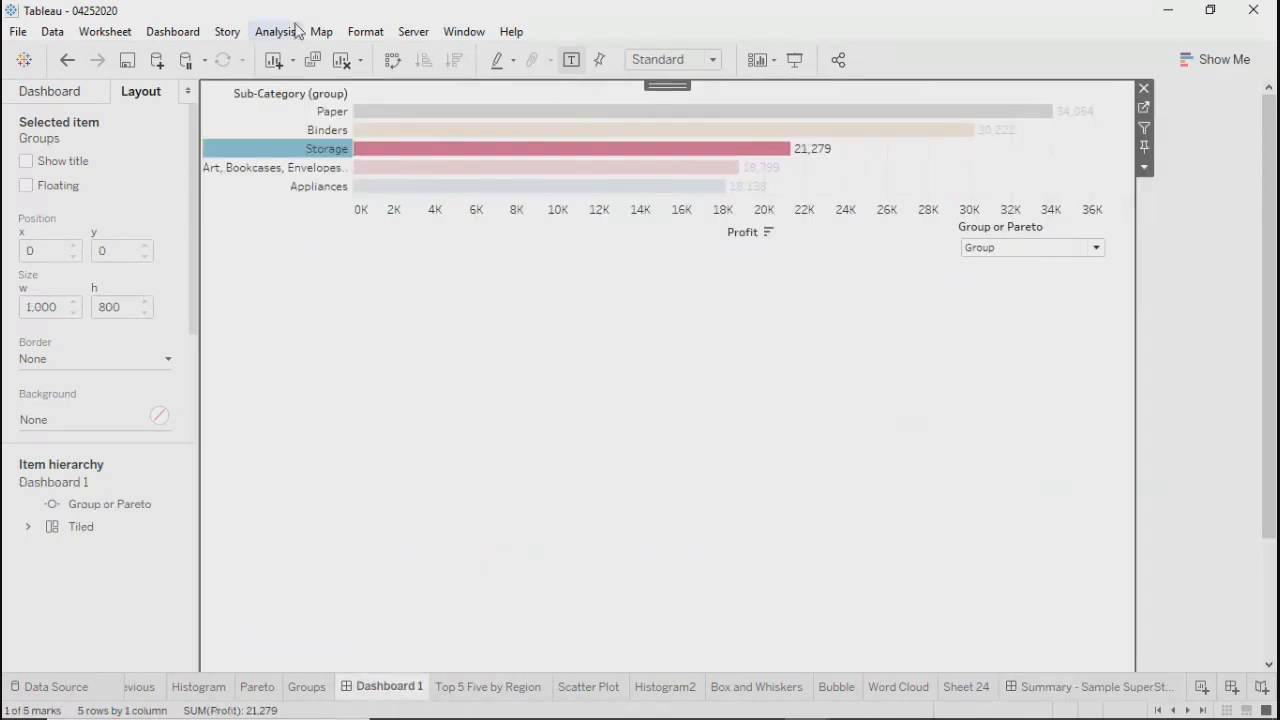
left_click(158, 33)
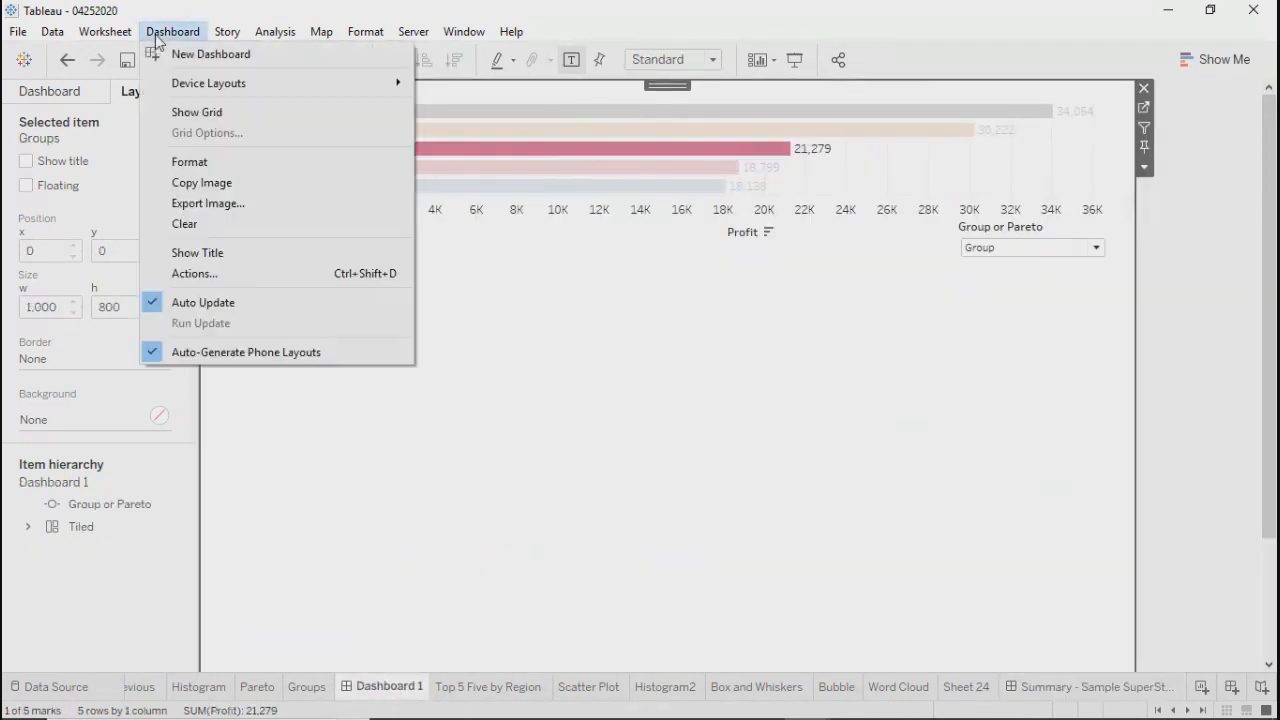
left_click(190, 273)
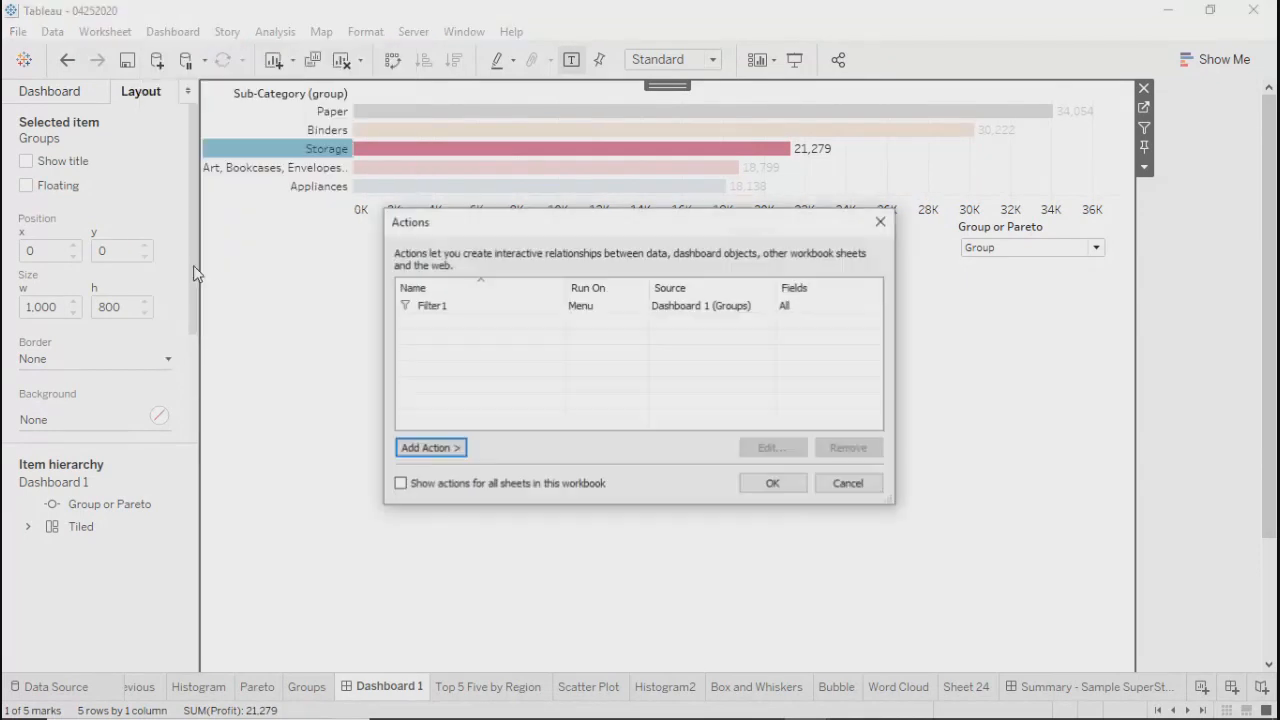
left_click(466, 310)
left_click(772, 448)
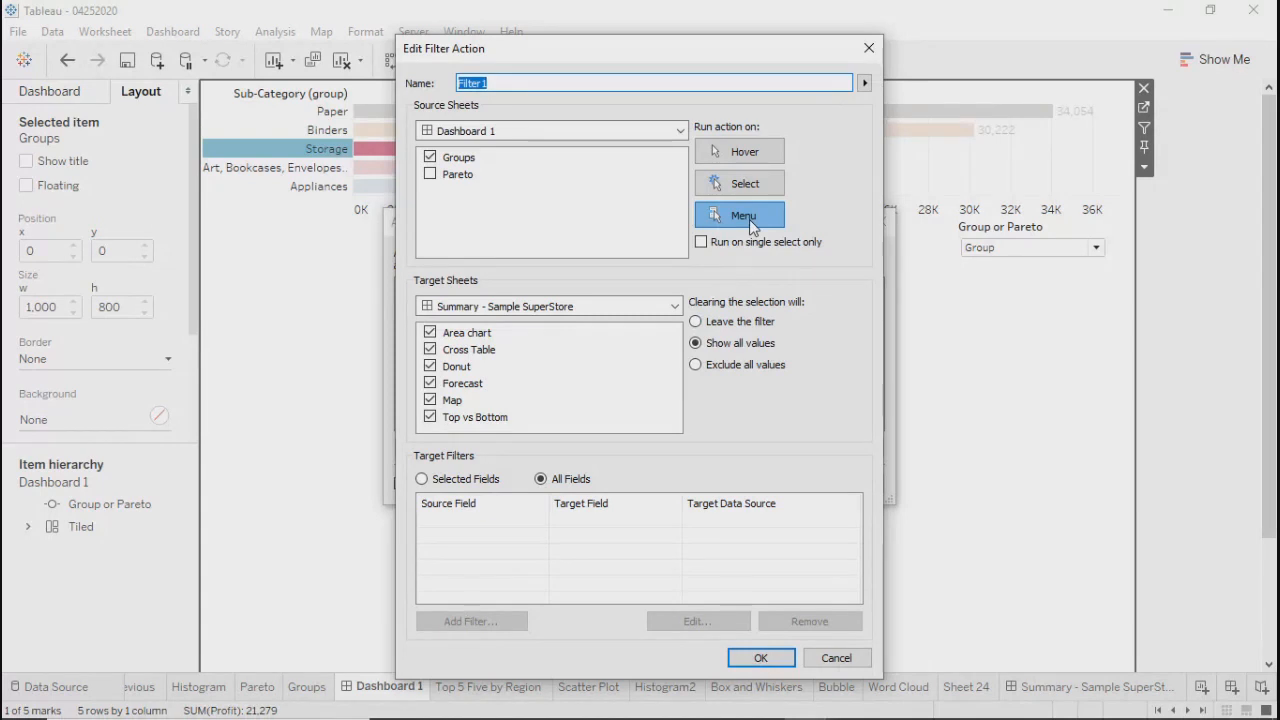
left_click(869, 48)
left_click(881, 221)
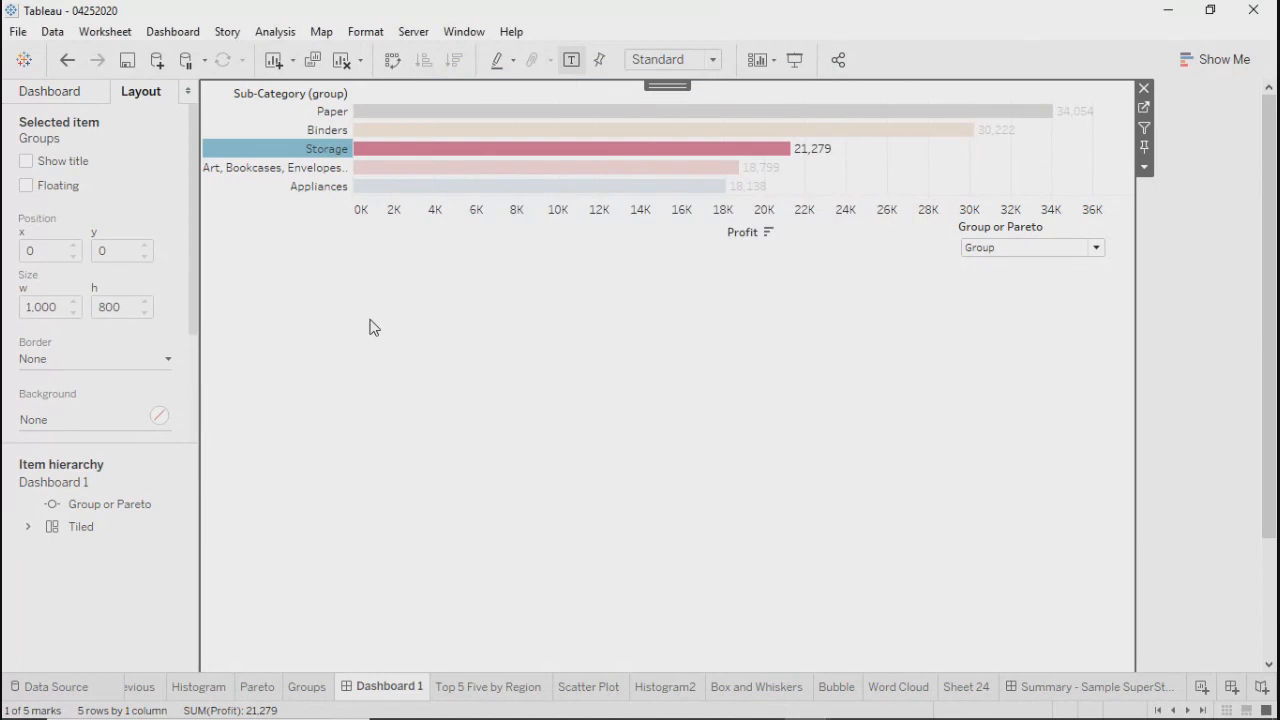
Keep only Storage in the Groups chart and inspect the resulting Sub-Category (group) filter on the Groups sheet
left_click(370, 328)
left_click(316, 152)
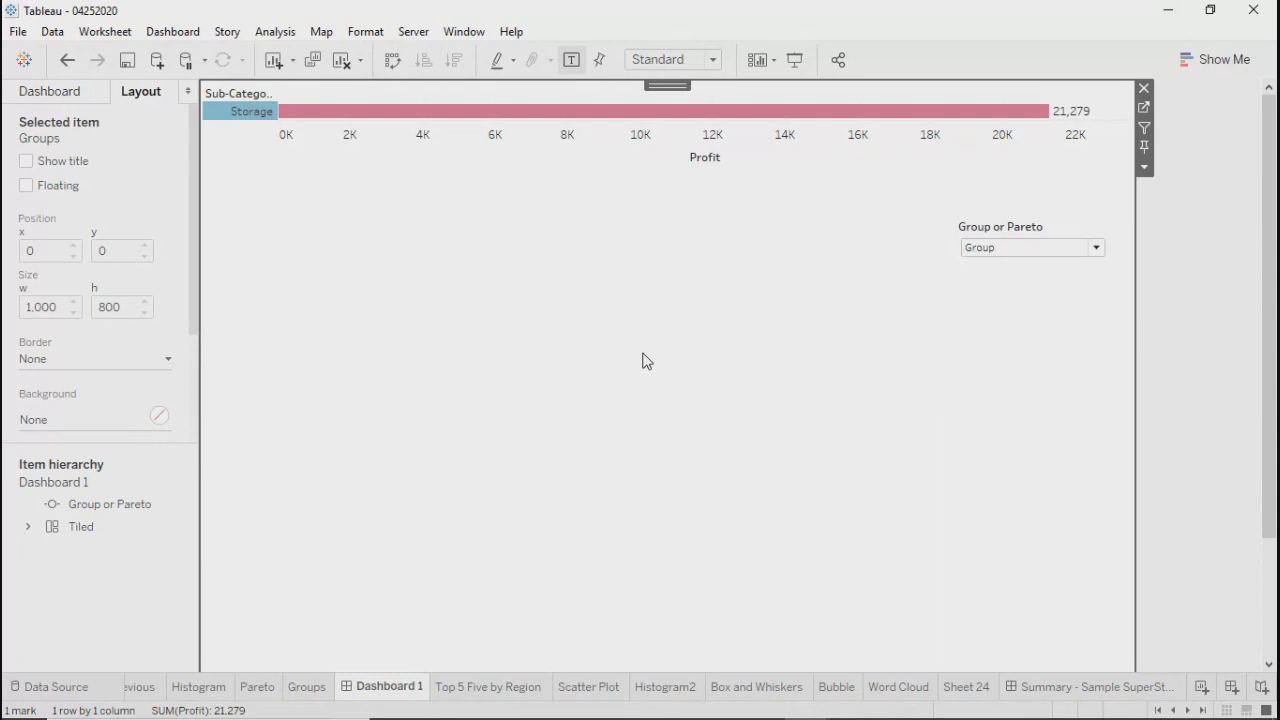
left_click(1145, 108)
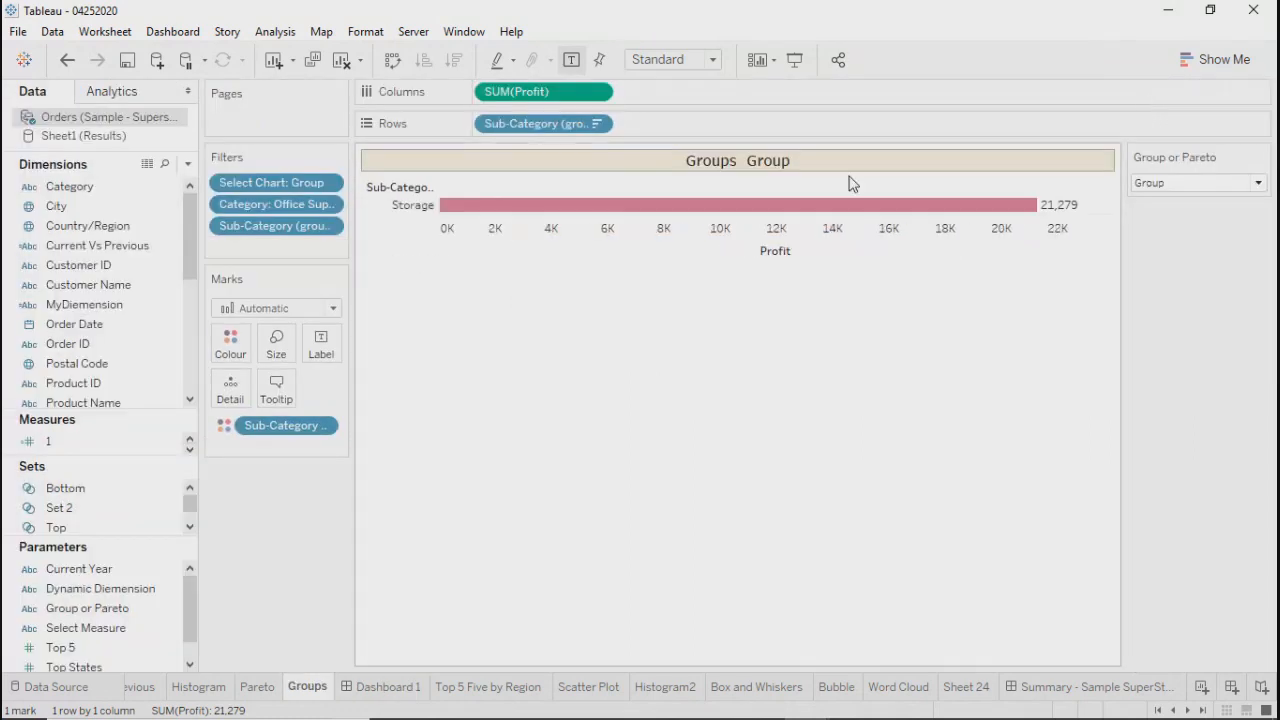
left_click(329, 227)
left_click(262, 250)
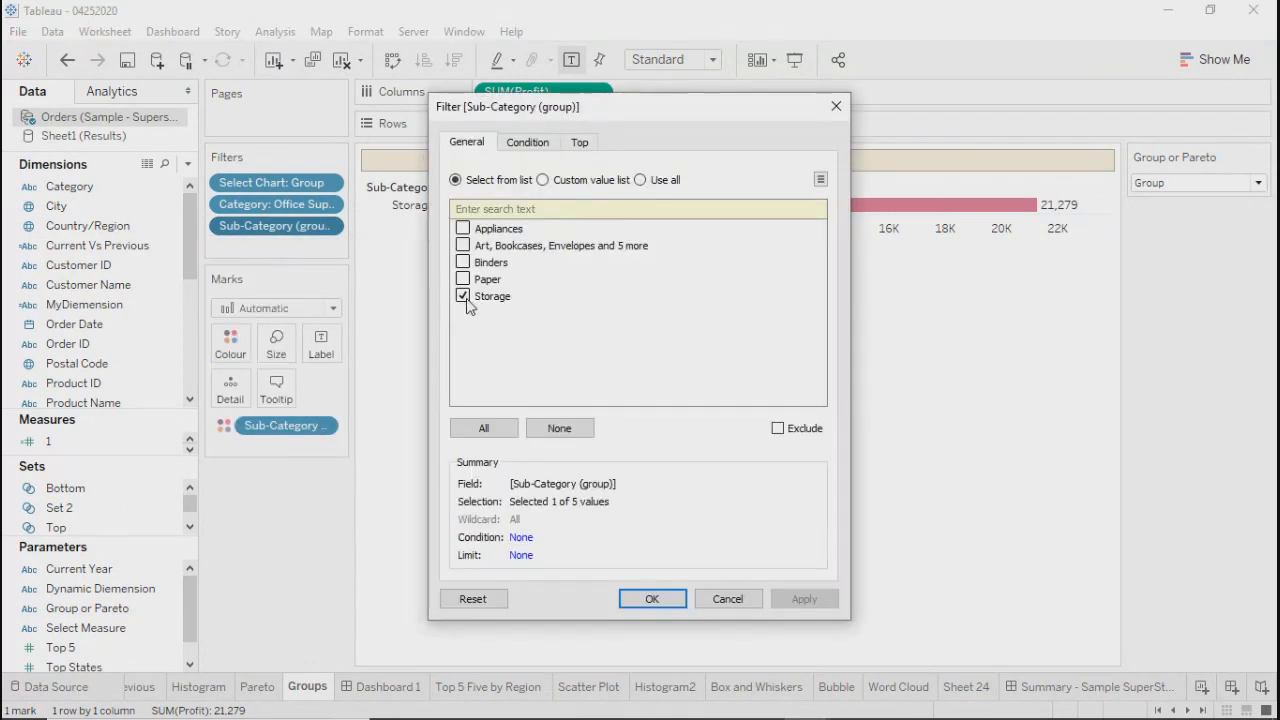
left_click(836, 106)
Remove the Sub-Category (group) filter that keeps only Storage from the Groups sheet, and go back to Dashboard 1
left_click(329, 226)
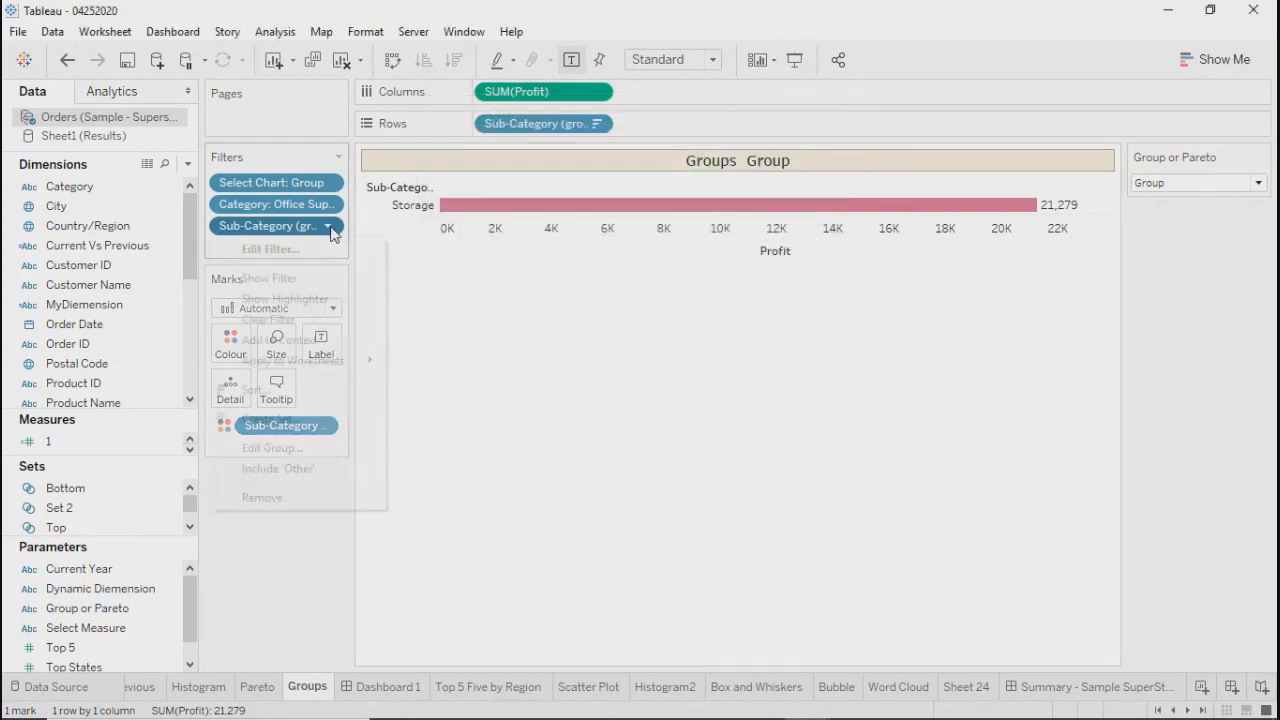
left_click(262, 498)
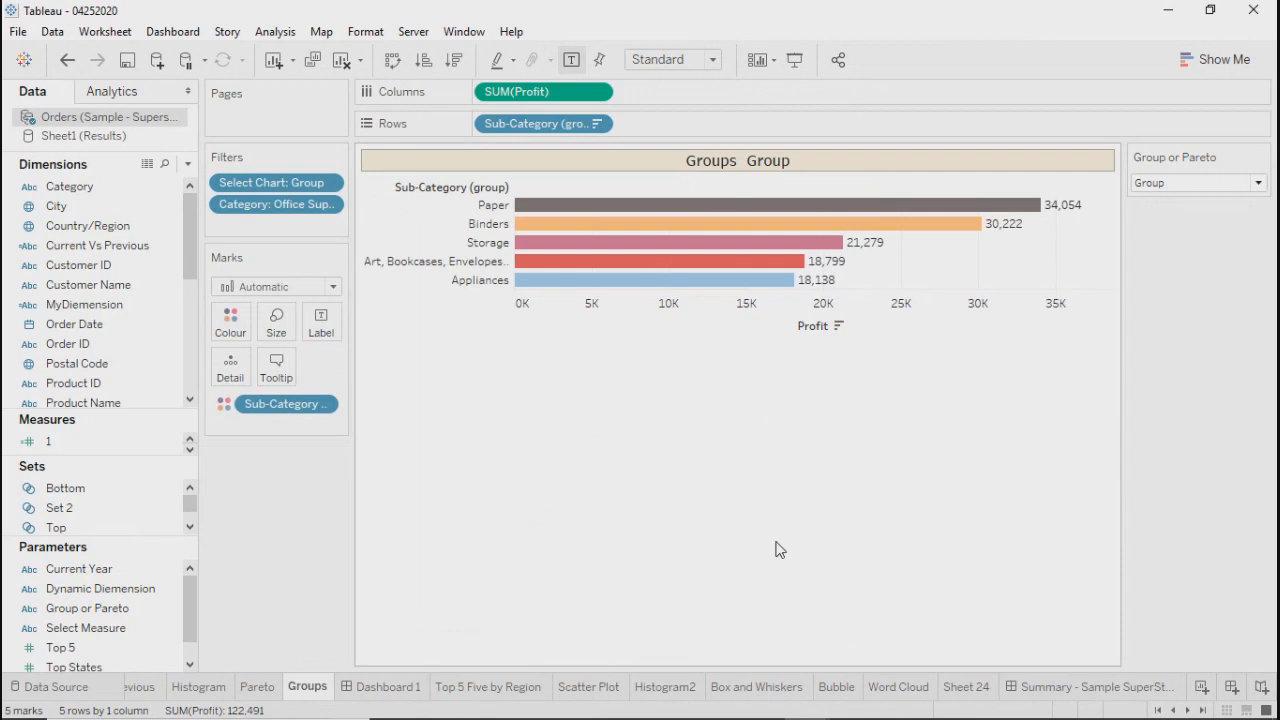
left_click(398, 688)
left_click(617, 537)
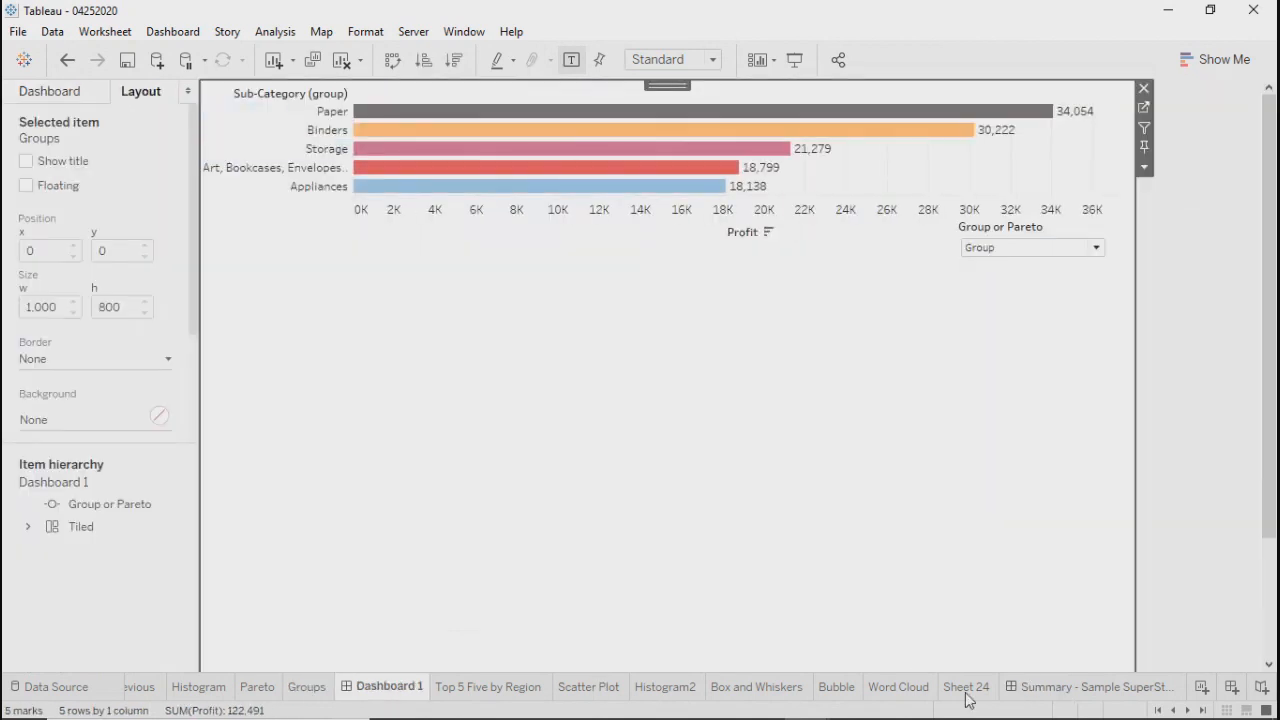
left_click(1080, 690)
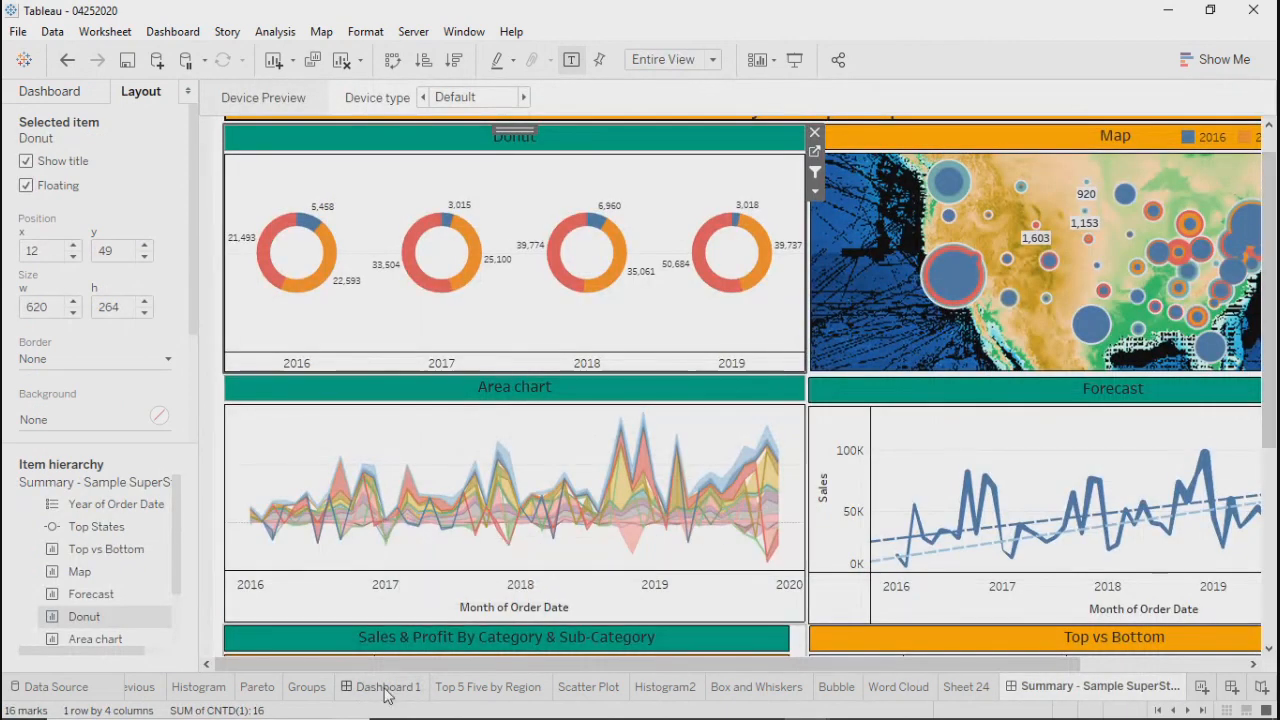
left_click(173, 32)
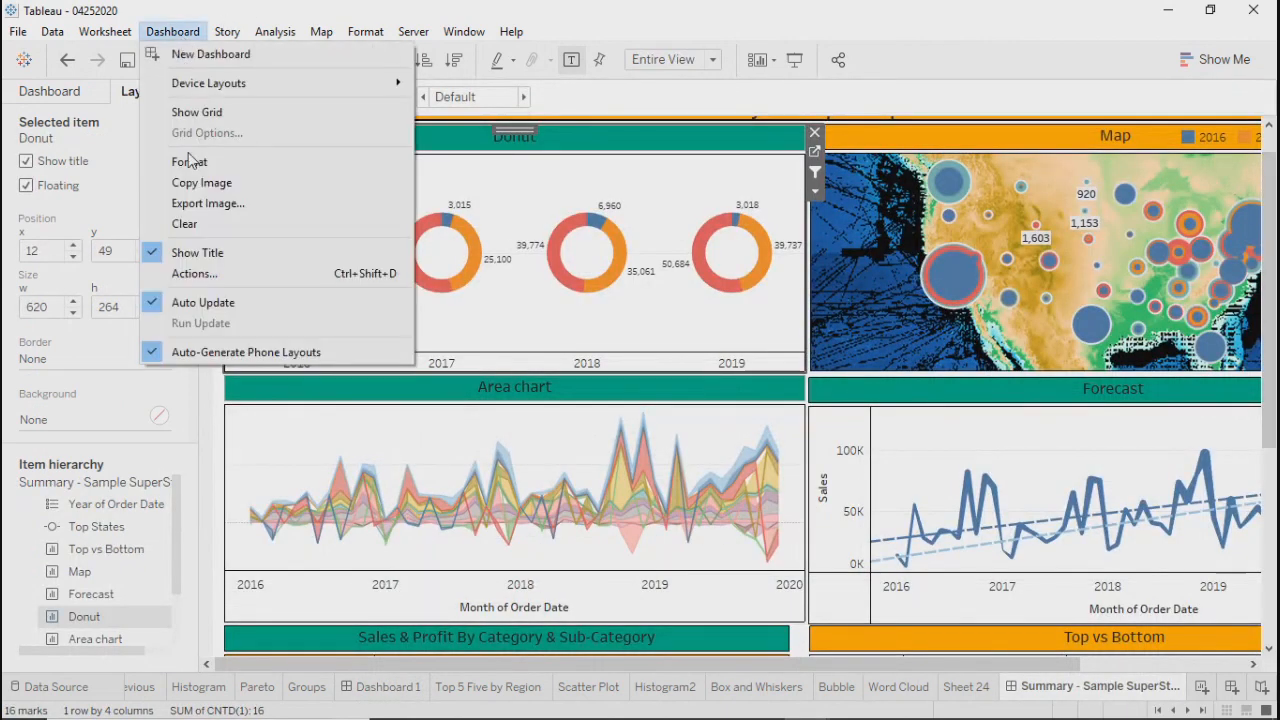
left_click(194, 272)
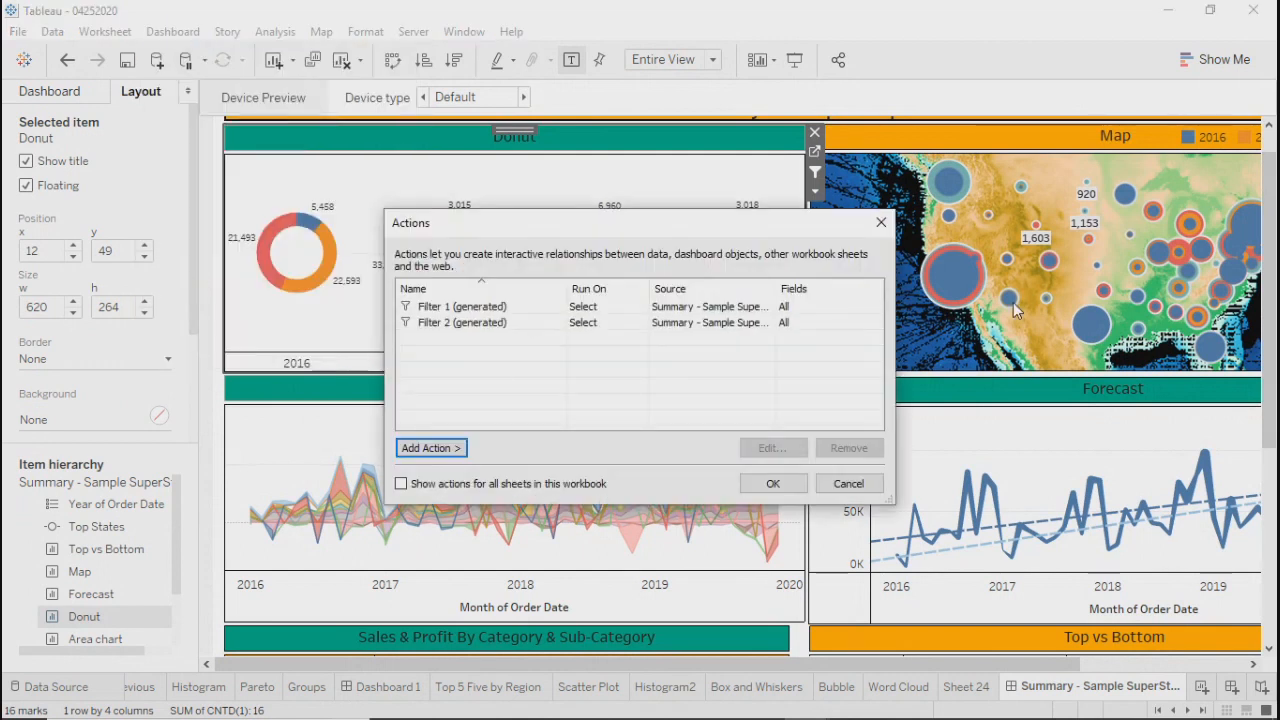
left_click(881, 222)
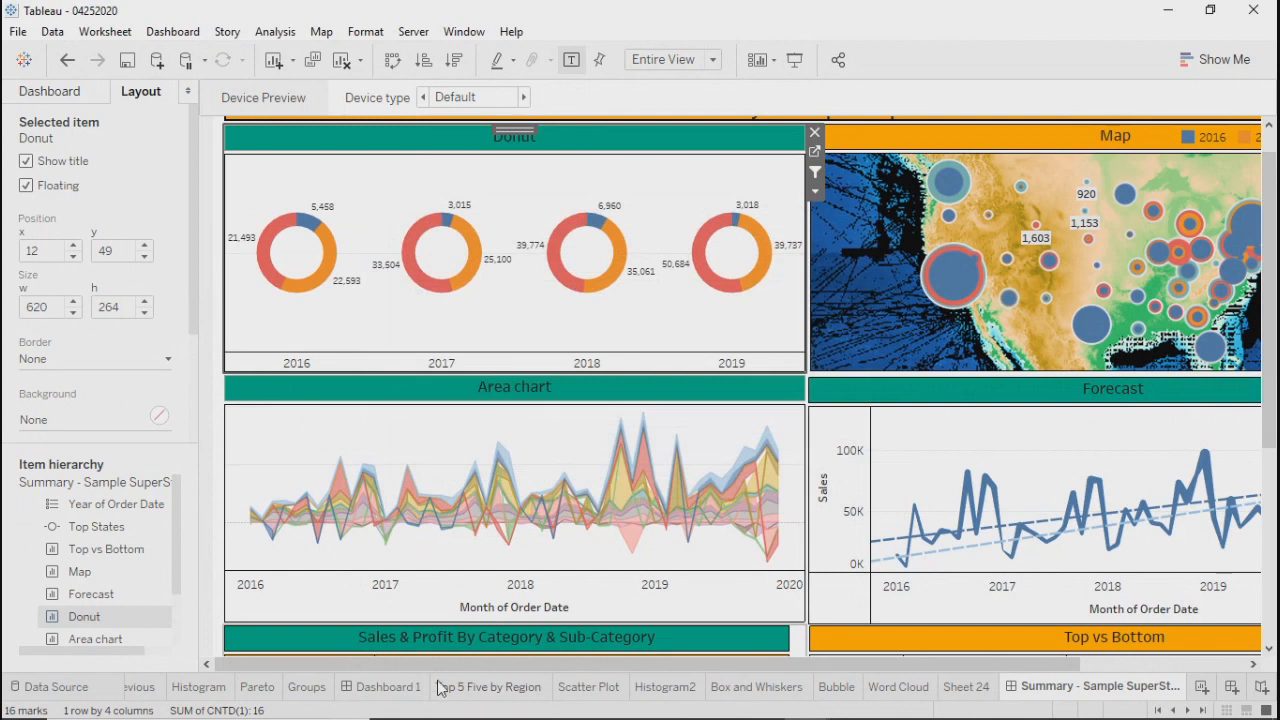
Change the Filter1 action on Dashboard 1 to run on Hover and save the action settings
left_click(388, 687)
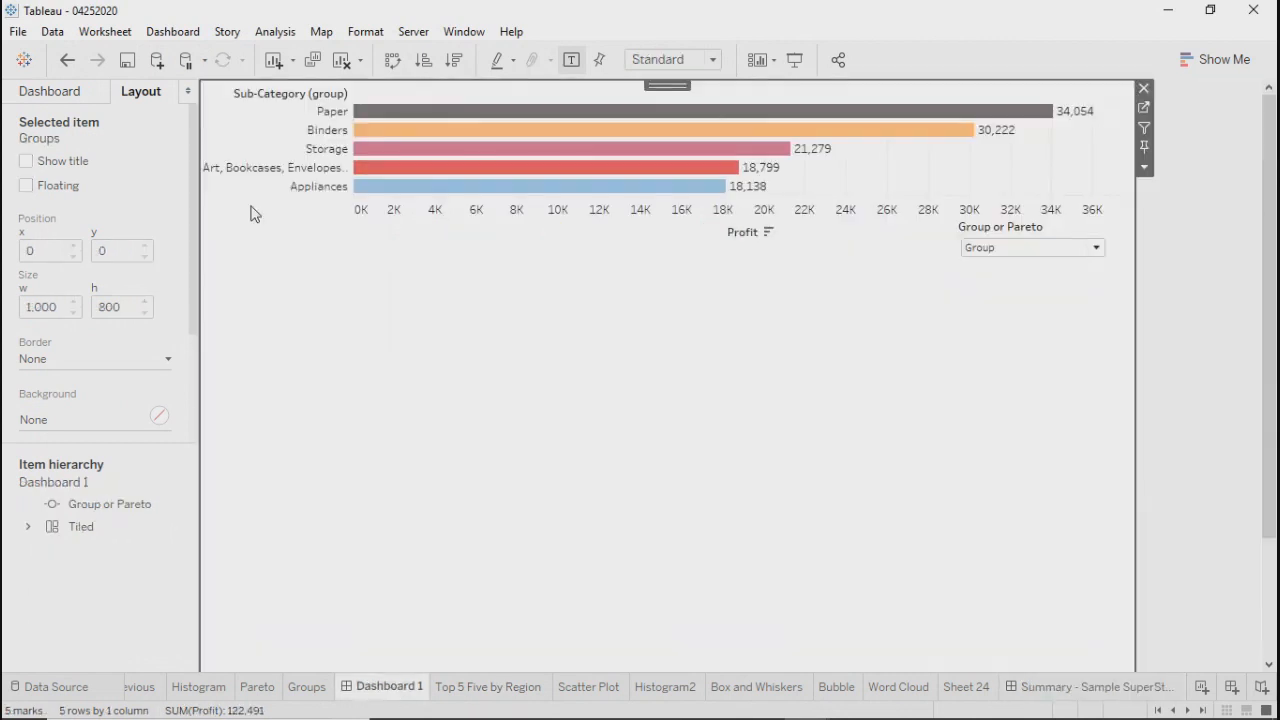
left_click(188, 31)
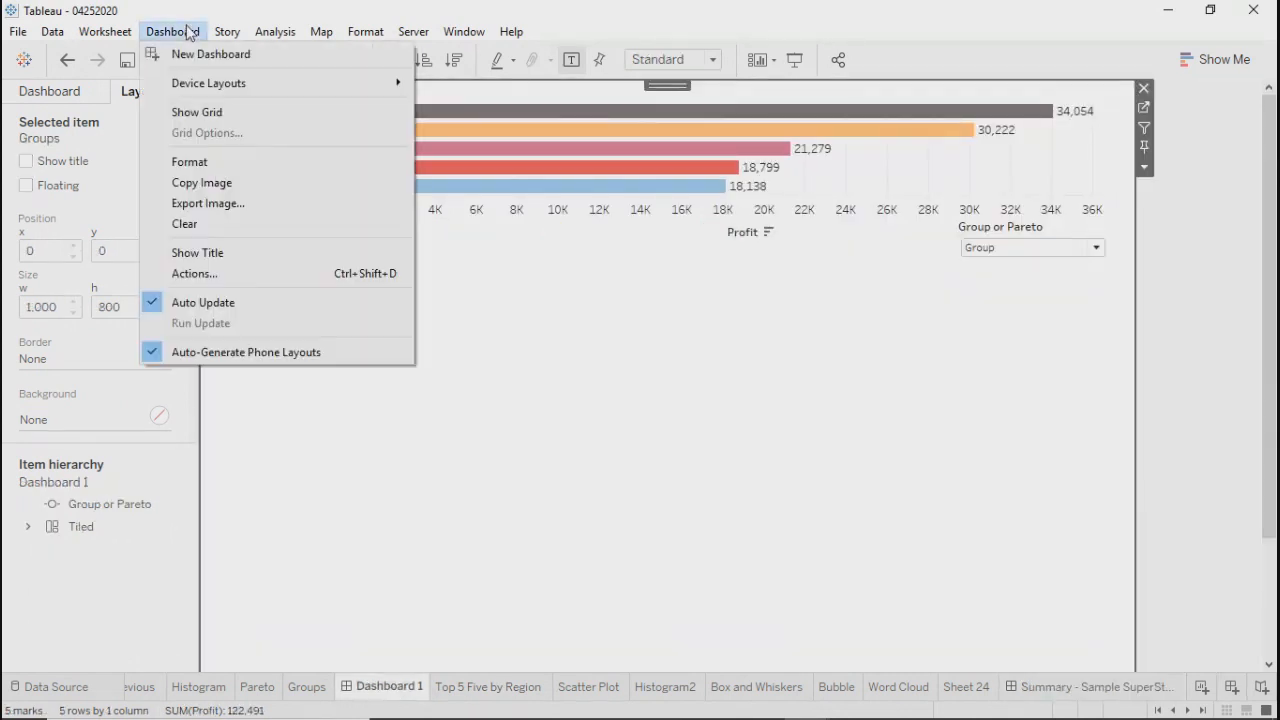
left_click(206, 273)
left_click(465, 308)
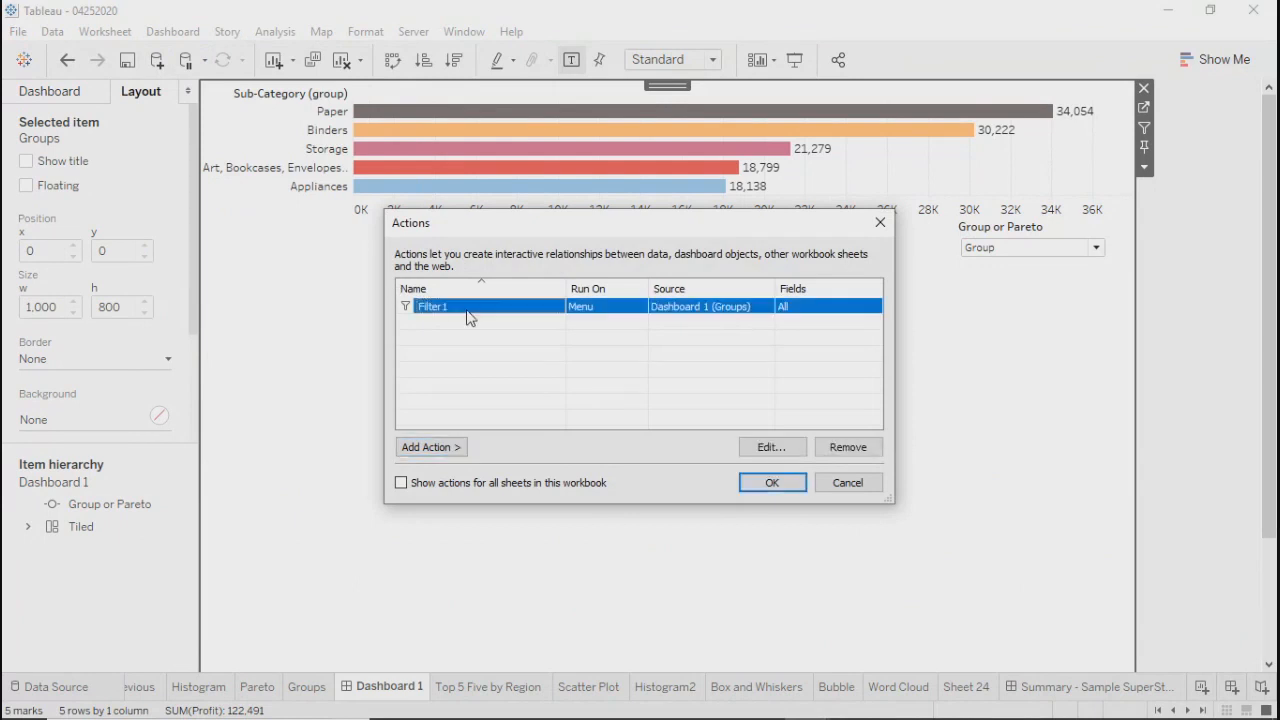
left_click(776, 449)
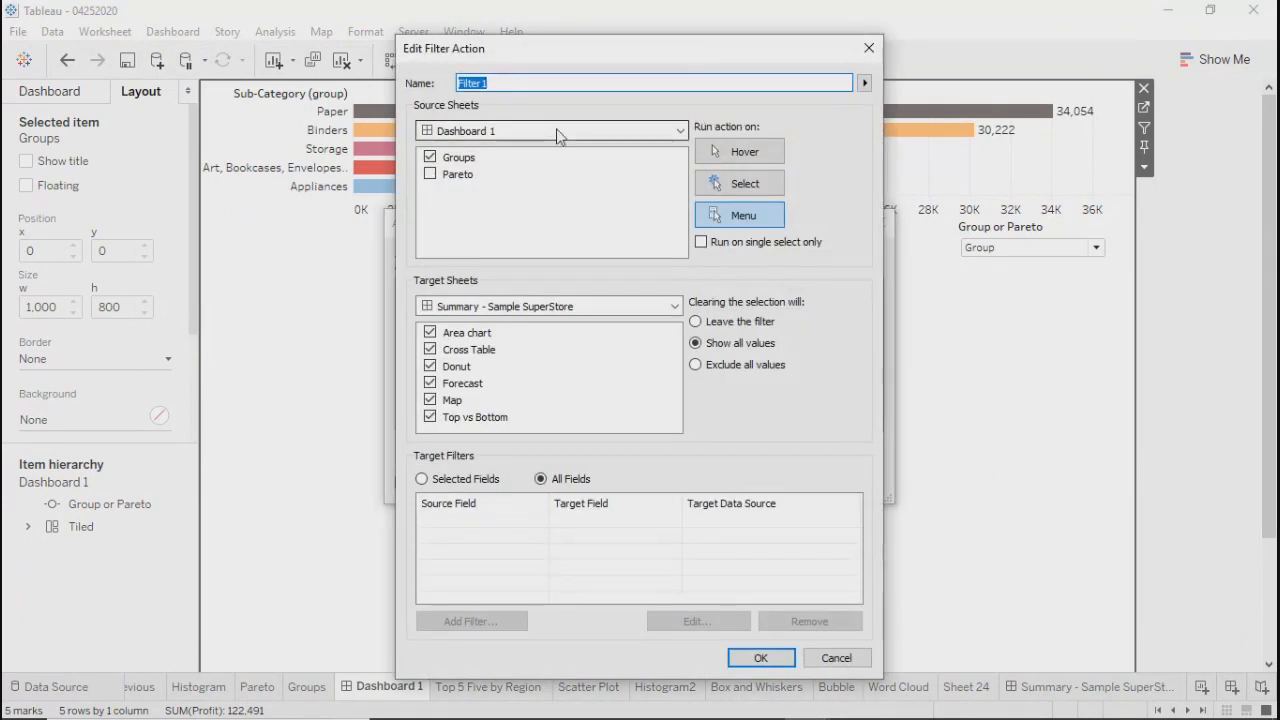
left_click(738, 152)
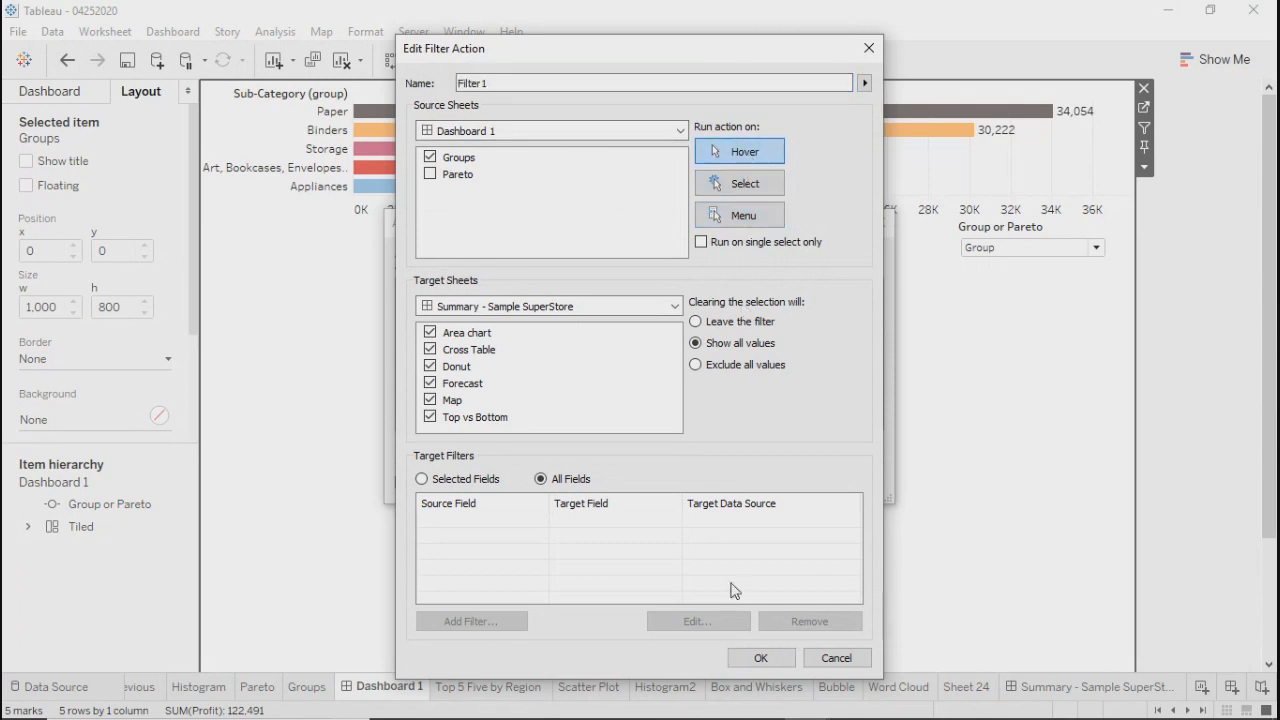
left_click(759, 664)
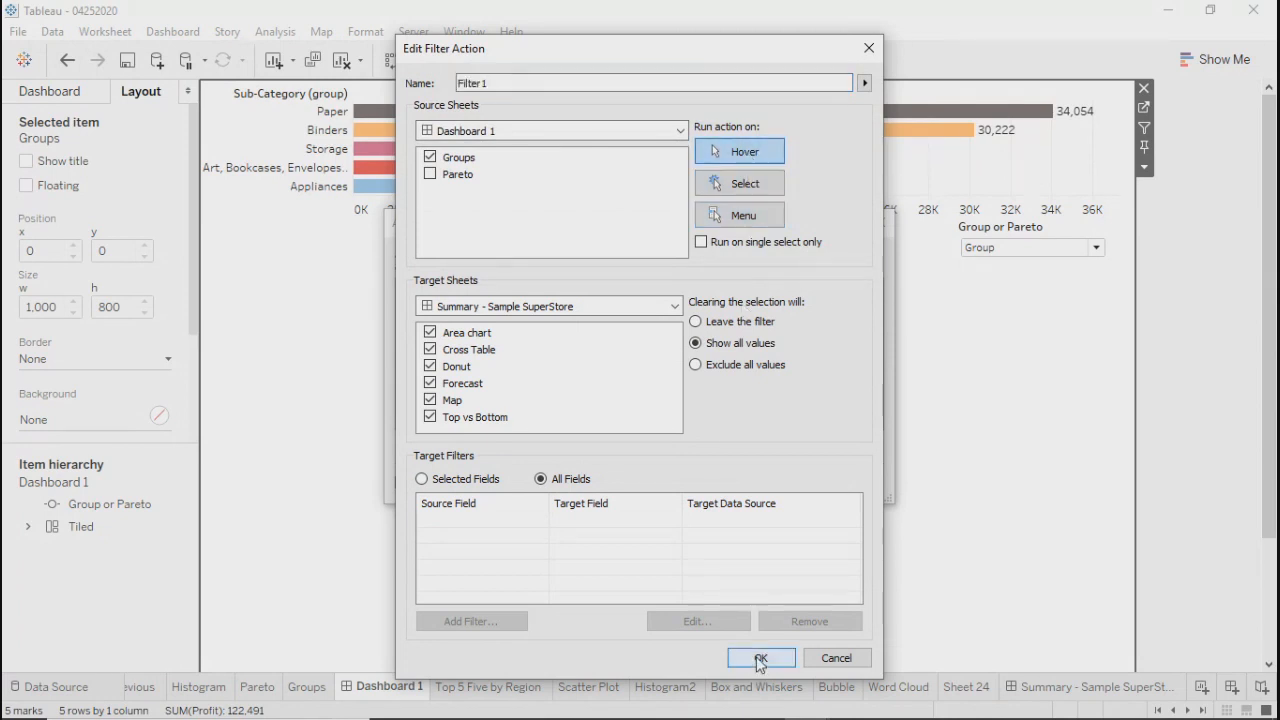
left_click(773, 483)
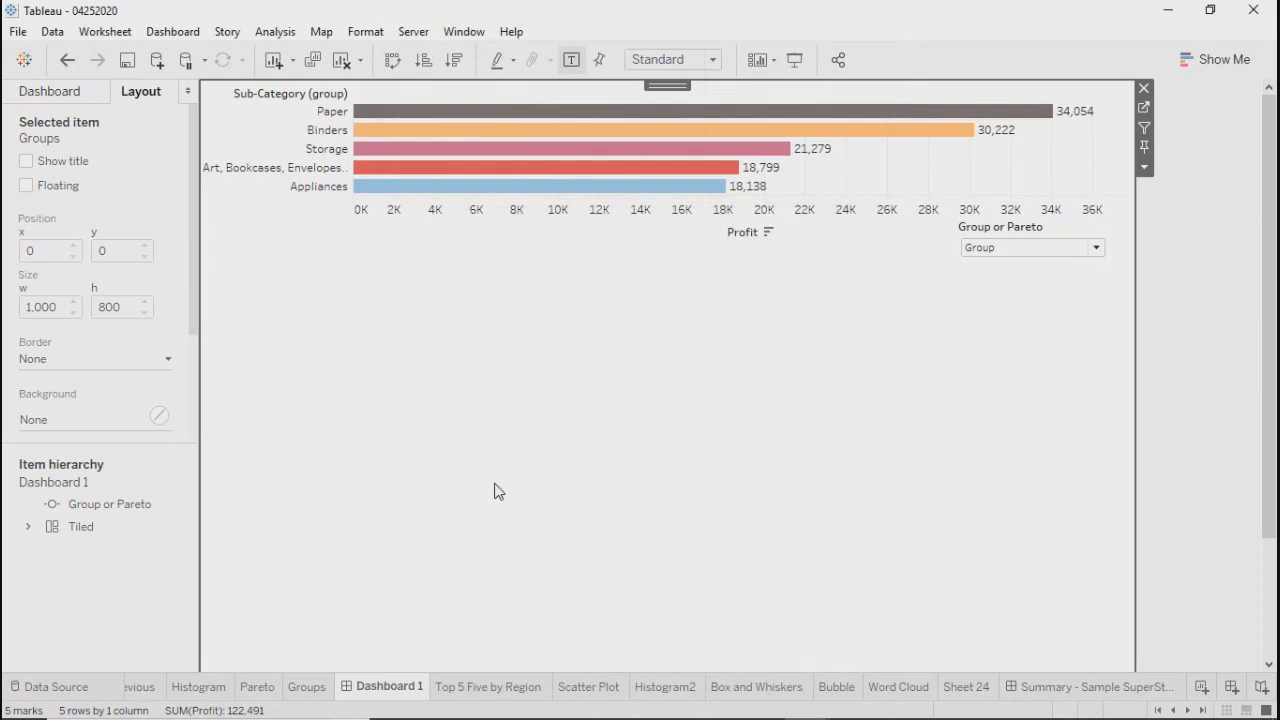
Trigger Filter1 from the Art, Bookcases, Envelopes bar, check the Summary - Sample SuperStore dashboard, and return to Dashboard 1
left_click(403, 172)
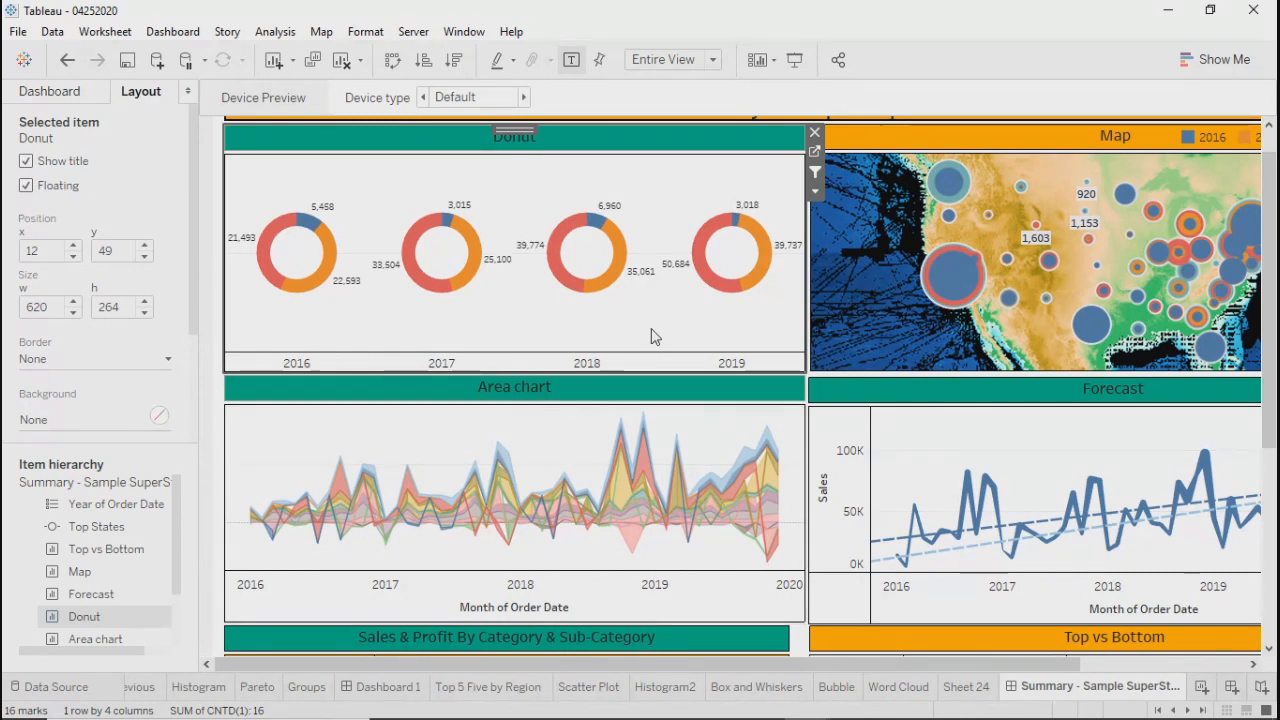
scroll(650, 340, "down", 1)
scroll(651, 328, "down", 5)
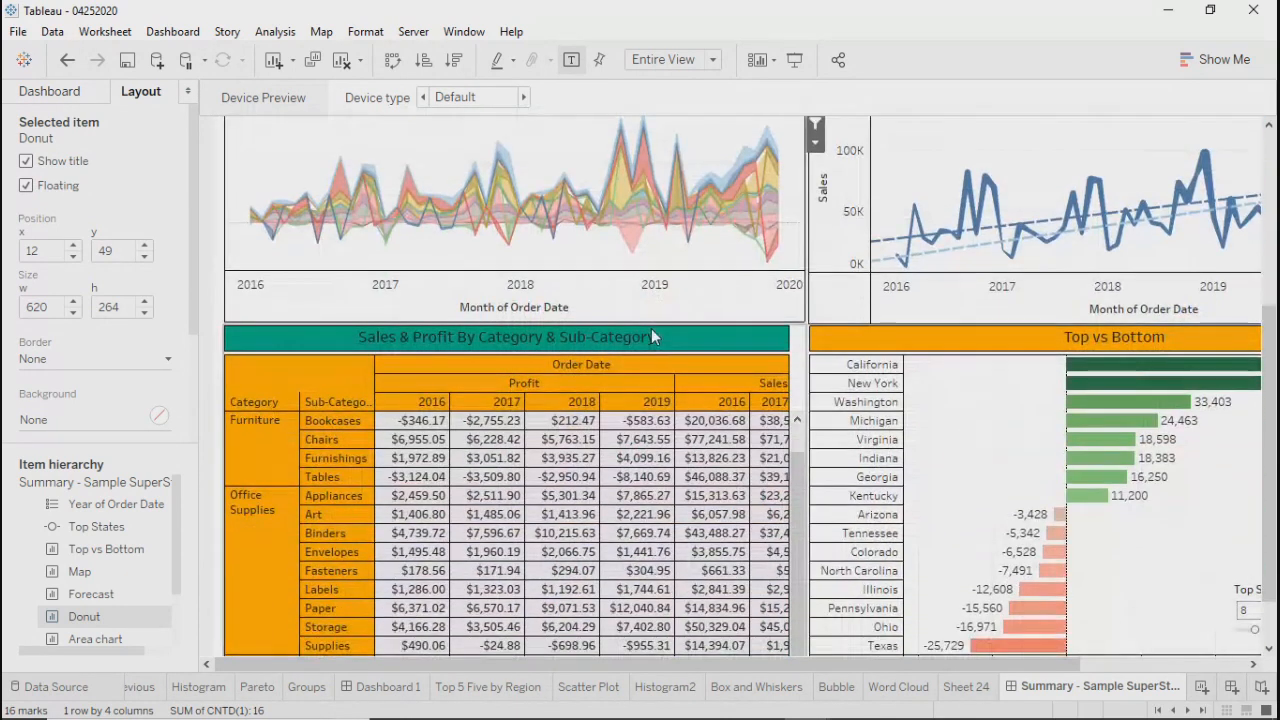
scroll(651, 328, "up", 6)
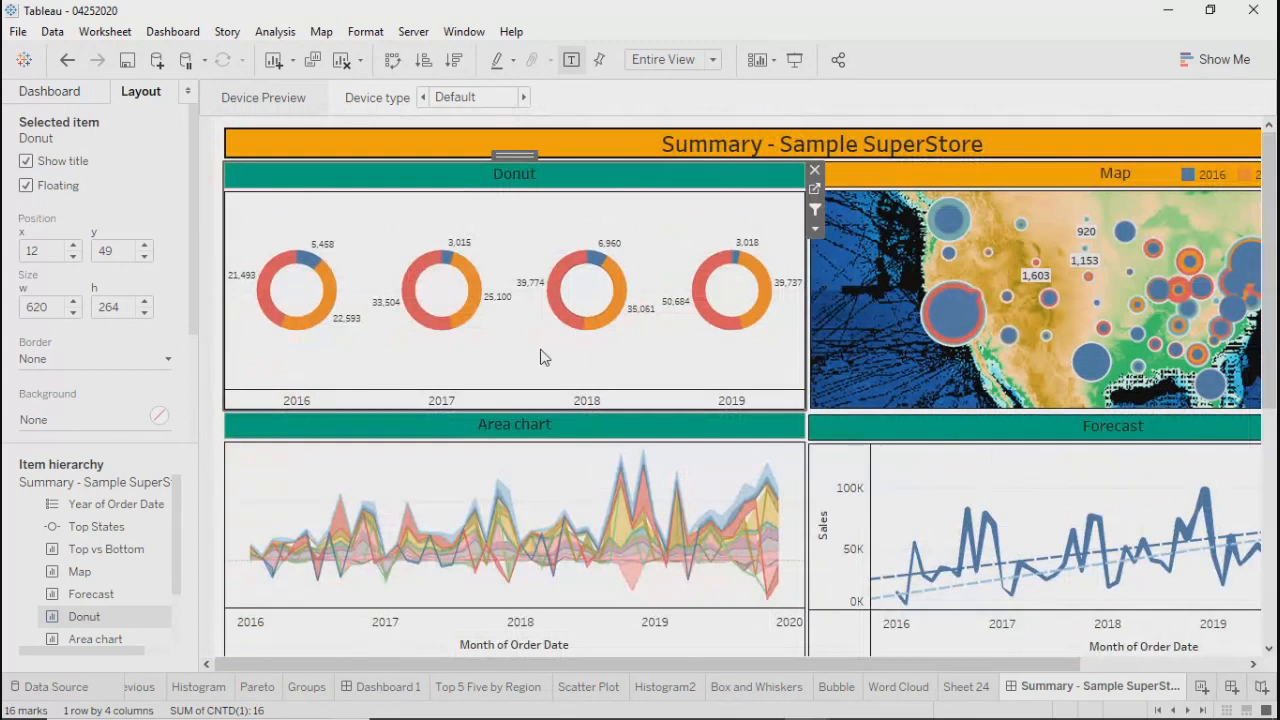
left_click(385, 687)
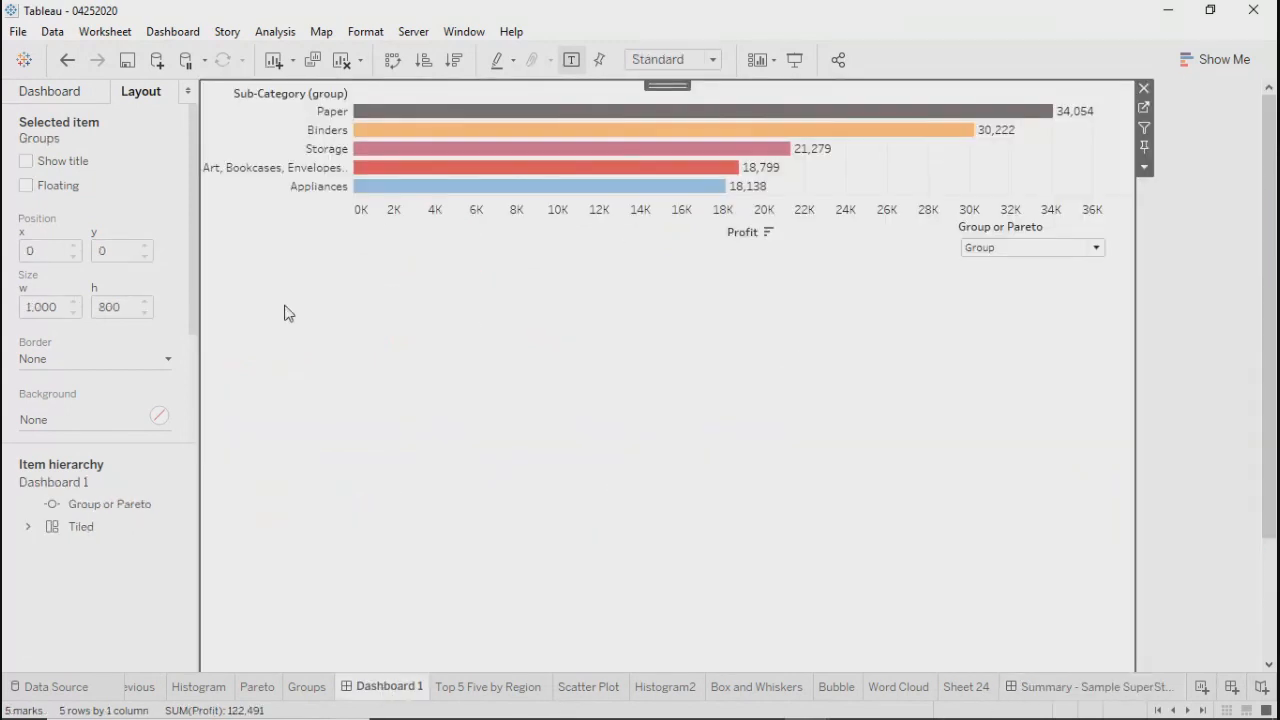
Trigger Filter1 from the Art, Bookcases, Envelopes row label, check the summary's charts and cross table, and return to Dashboard 1
left_click(241, 168)
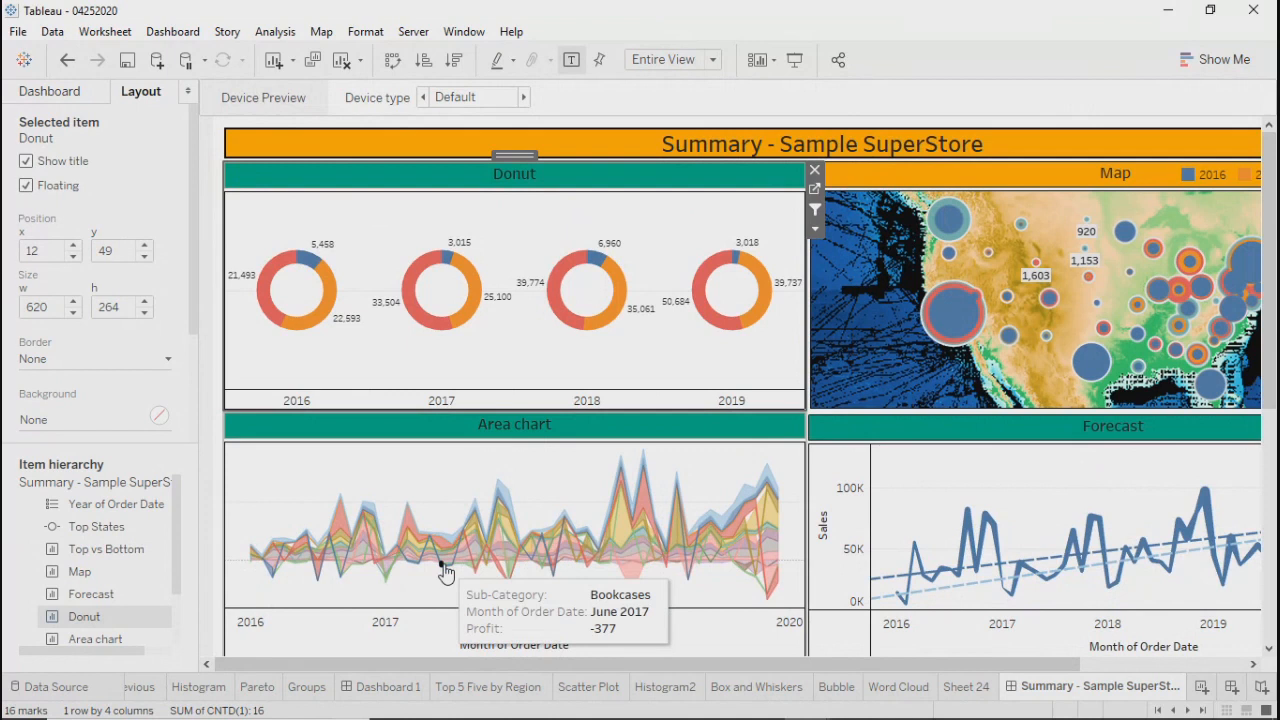
scroll(446, 573, "down", 5)
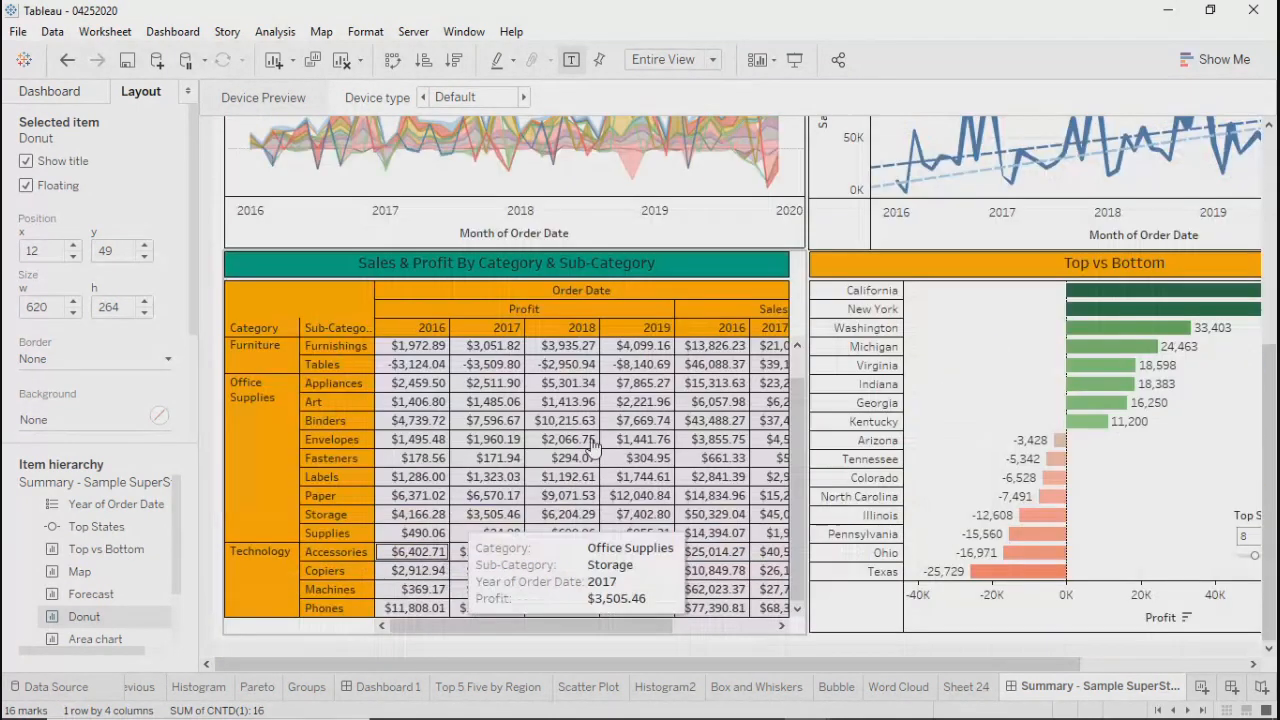
scroll(741, 459, "up", 2)
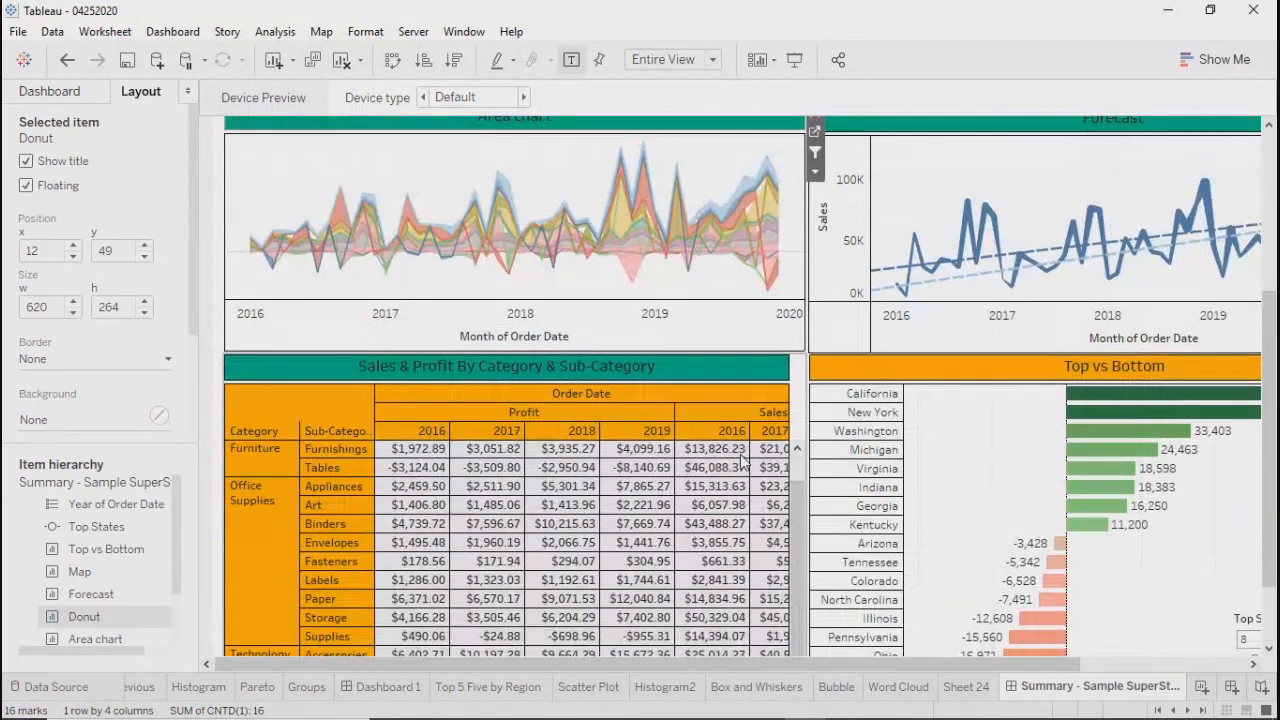
scroll(741, 459, "up", 3)
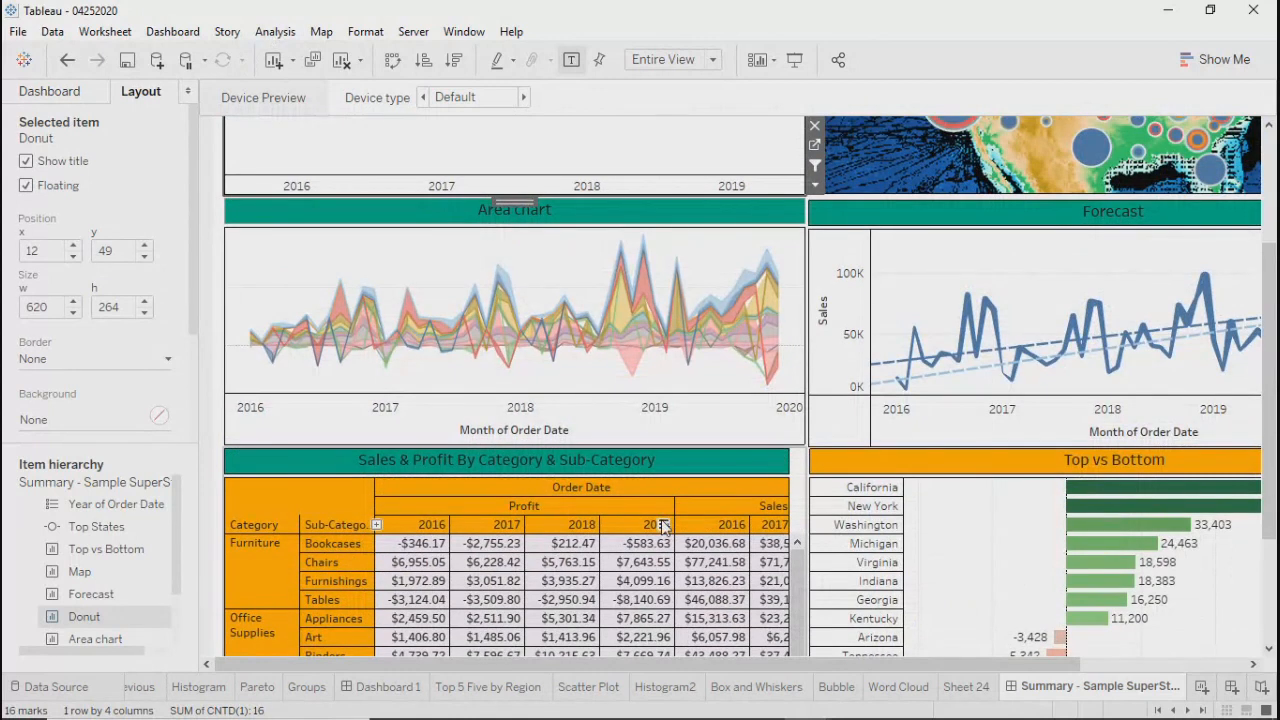
left_click(388, 690)
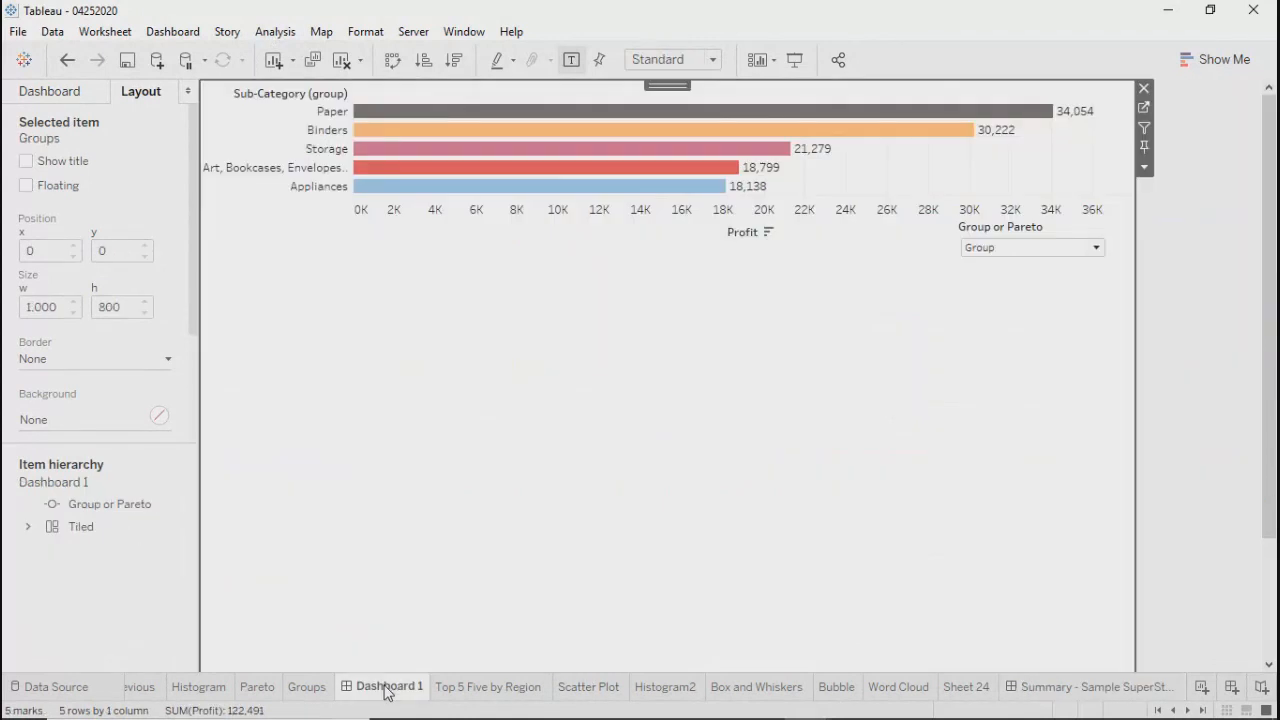
Trigger Filter1 from Appliances in the Groups chart and check the Donut chart on the Summary - Sample SuperStore dashboard
left_click(301, 187)
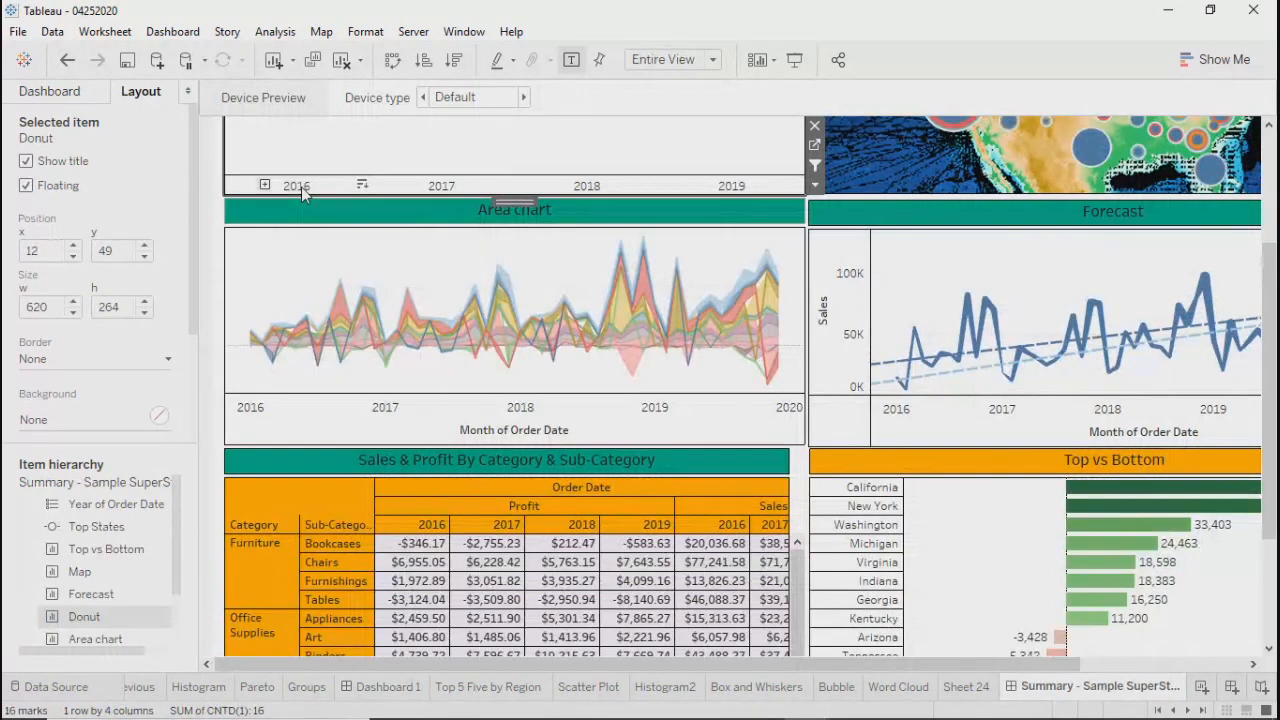
scroll(267, 286, "up", 4)
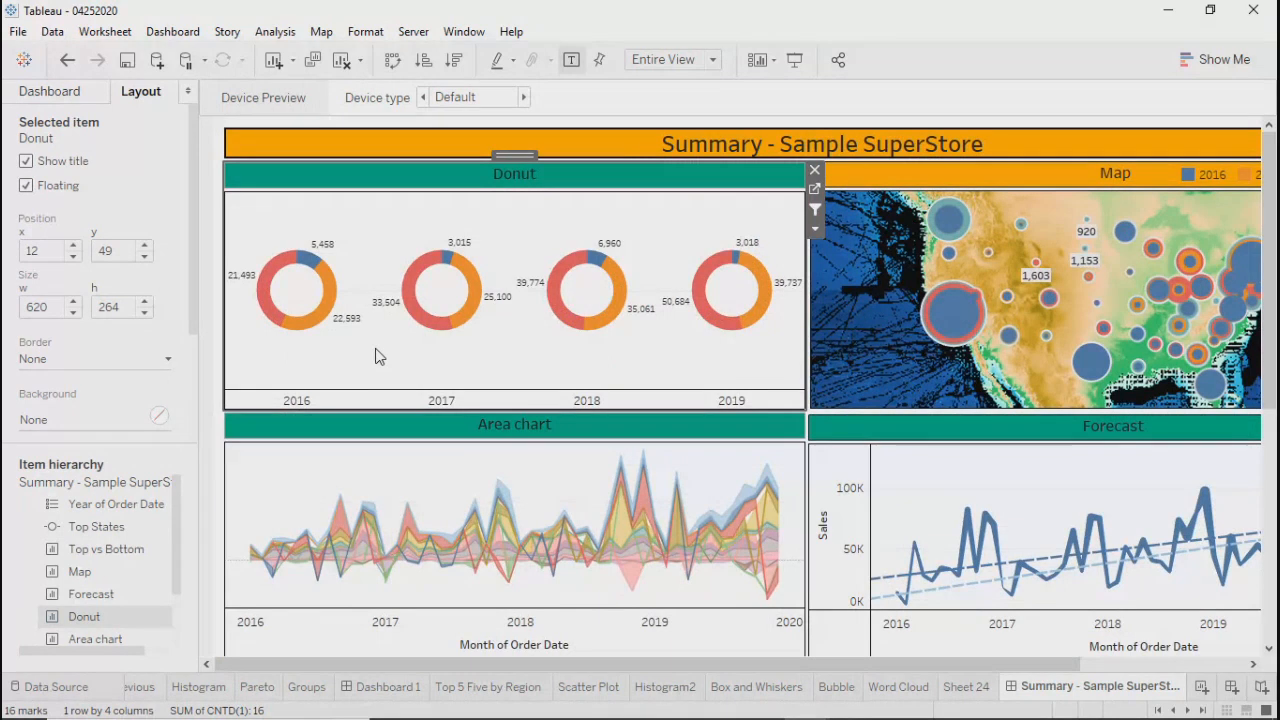
mouse_move(416, 316)
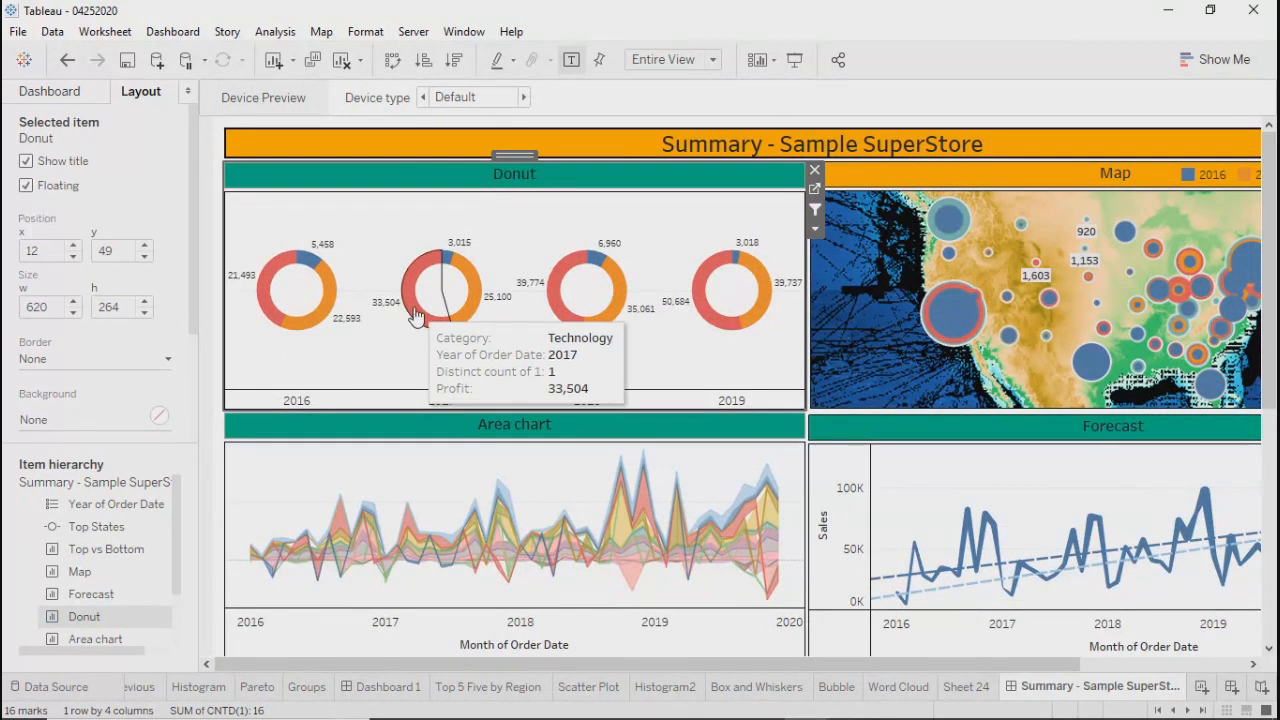
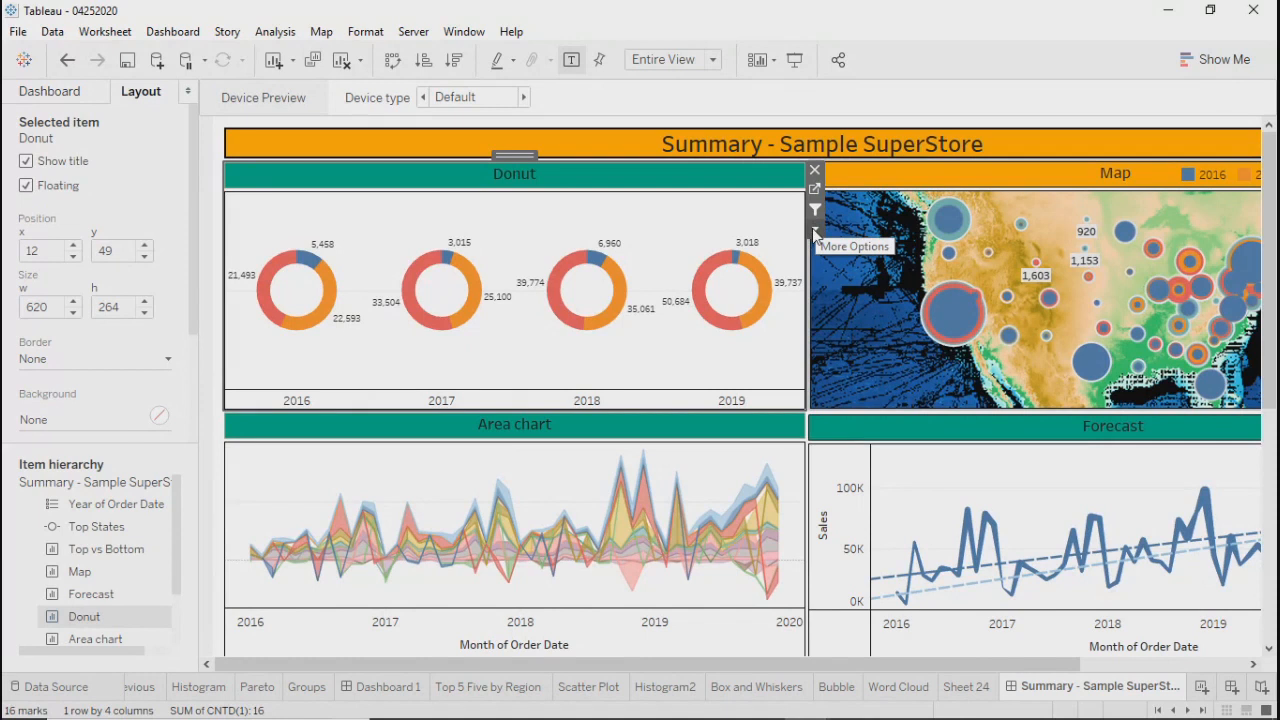
Change the Filter 1 (generated) action of the Summary - Sample SuperStore dashboard to run on Hover and save the action settings
left_click(173, 31)
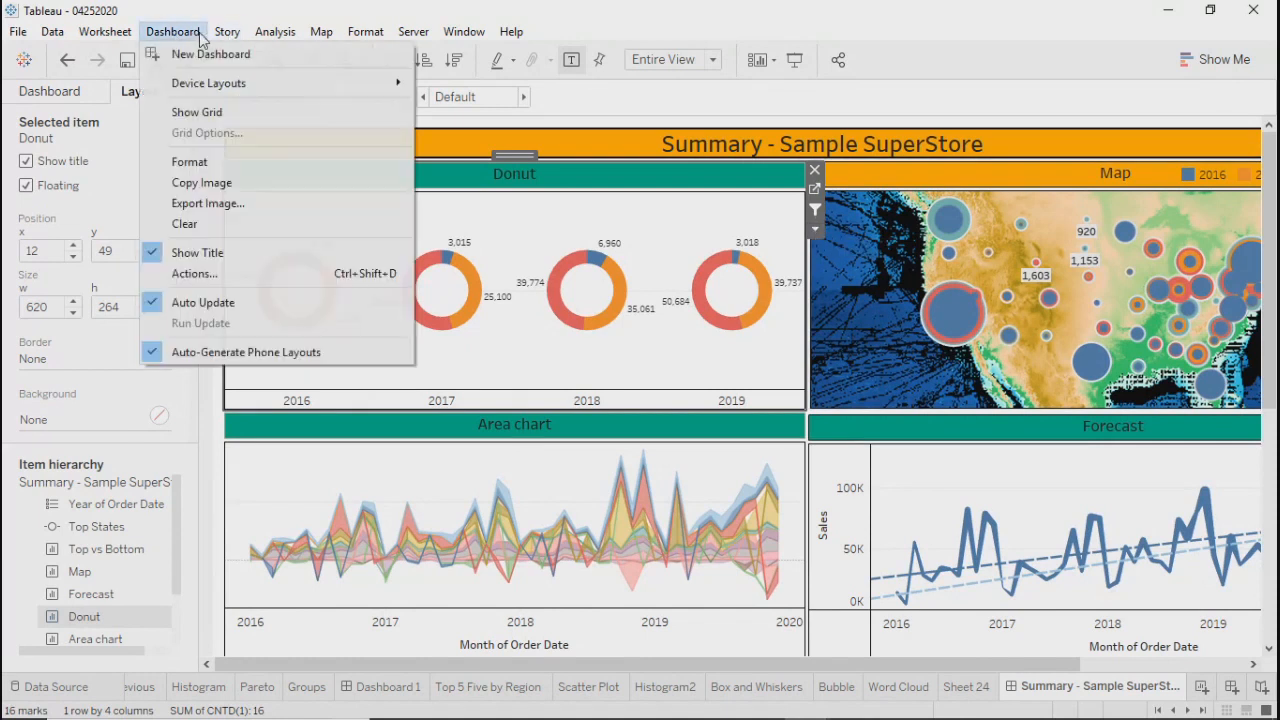
left_click(192, 276)
left_click(445, 309)
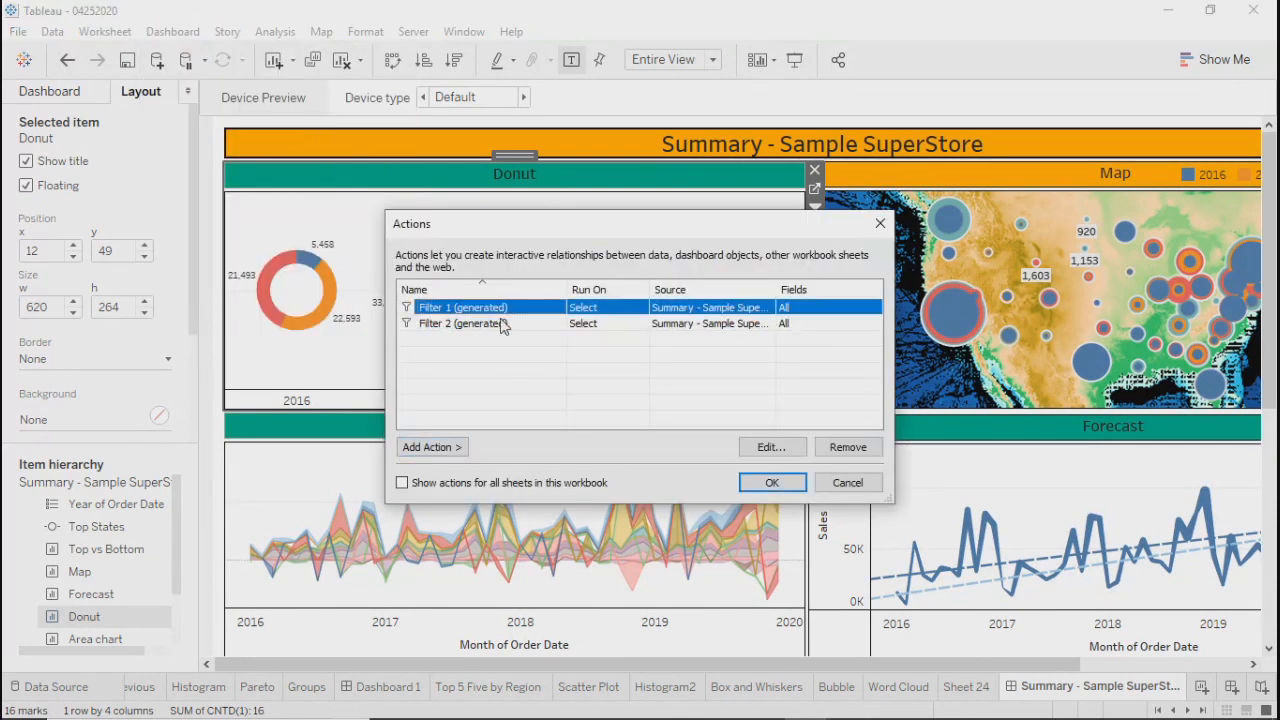
left_click(771, 447)
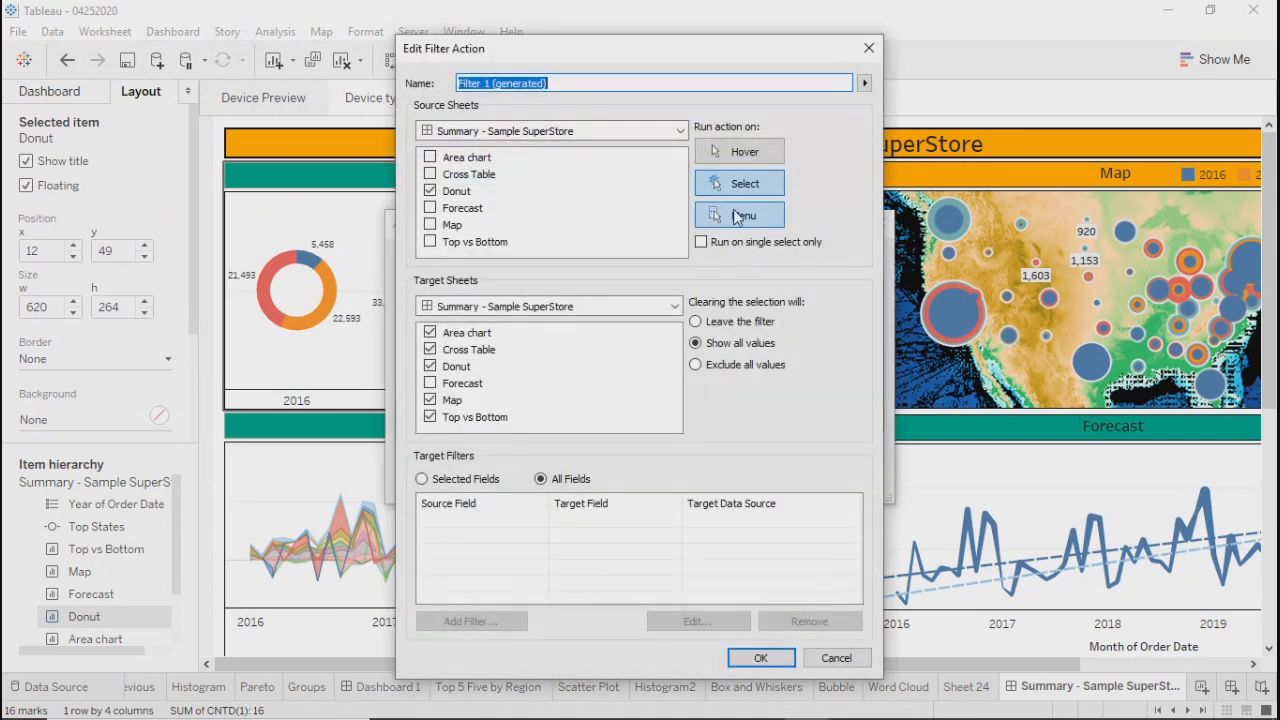
left_click(737, 152)
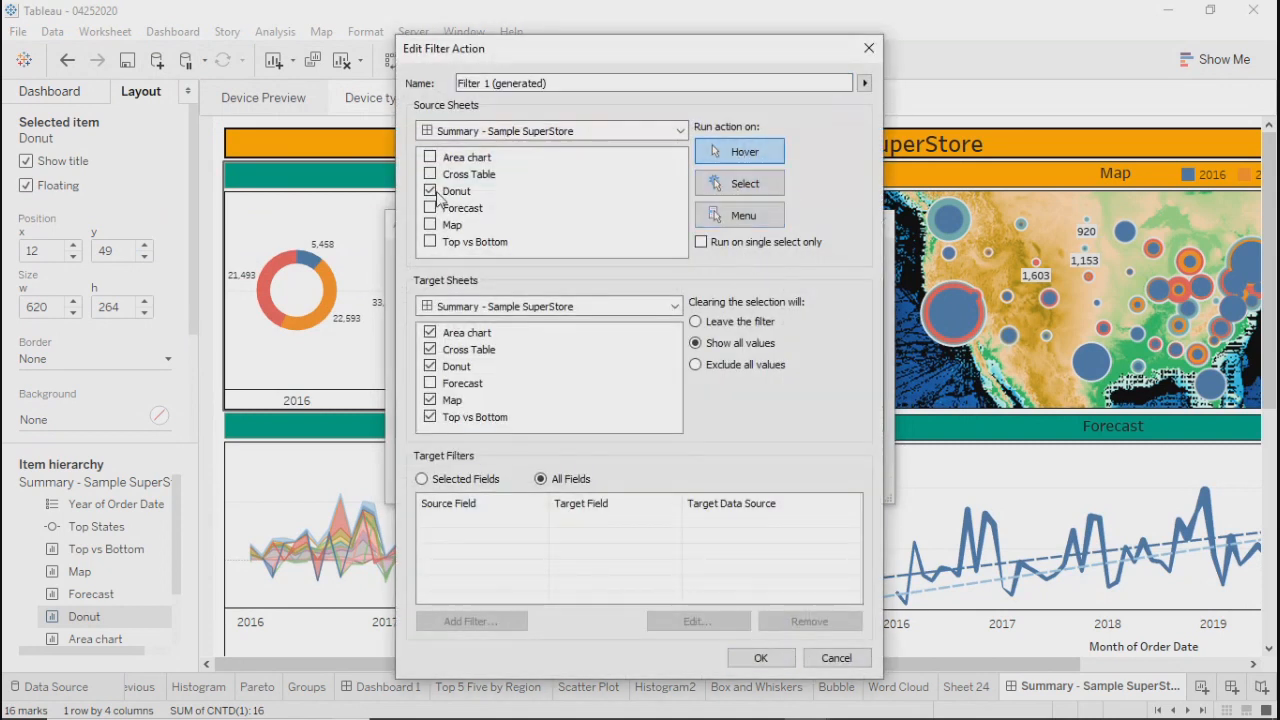
left_click(767, 662)
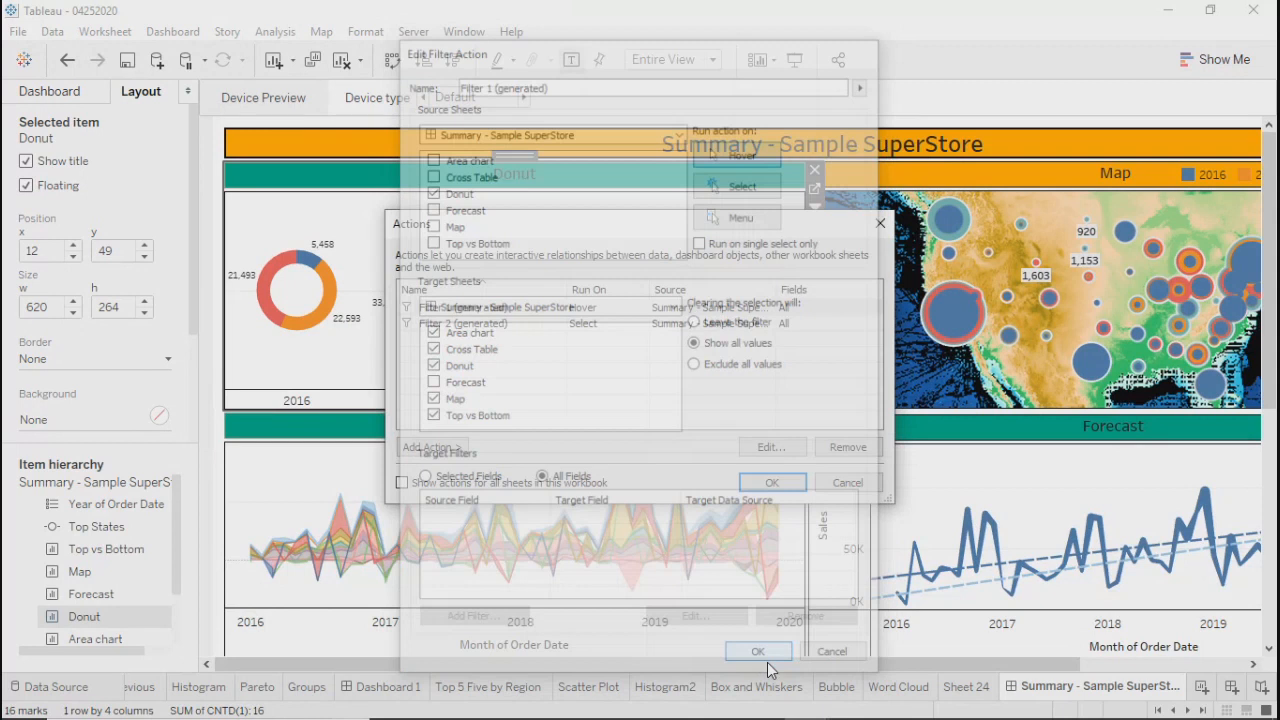
left_click(767, 482)
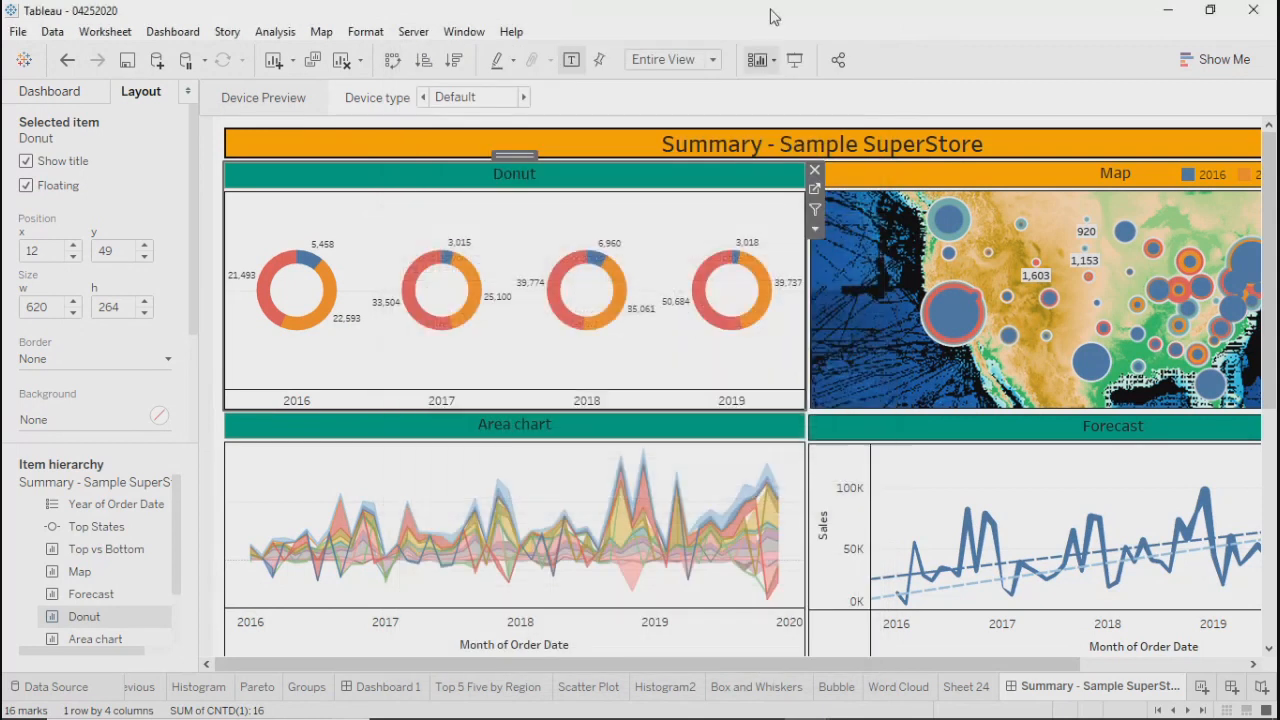
Show the dashboard in presentation mode and test the Hover filter action on the 2017, 2018 and 2019 donut slices
left_click(801, 70)
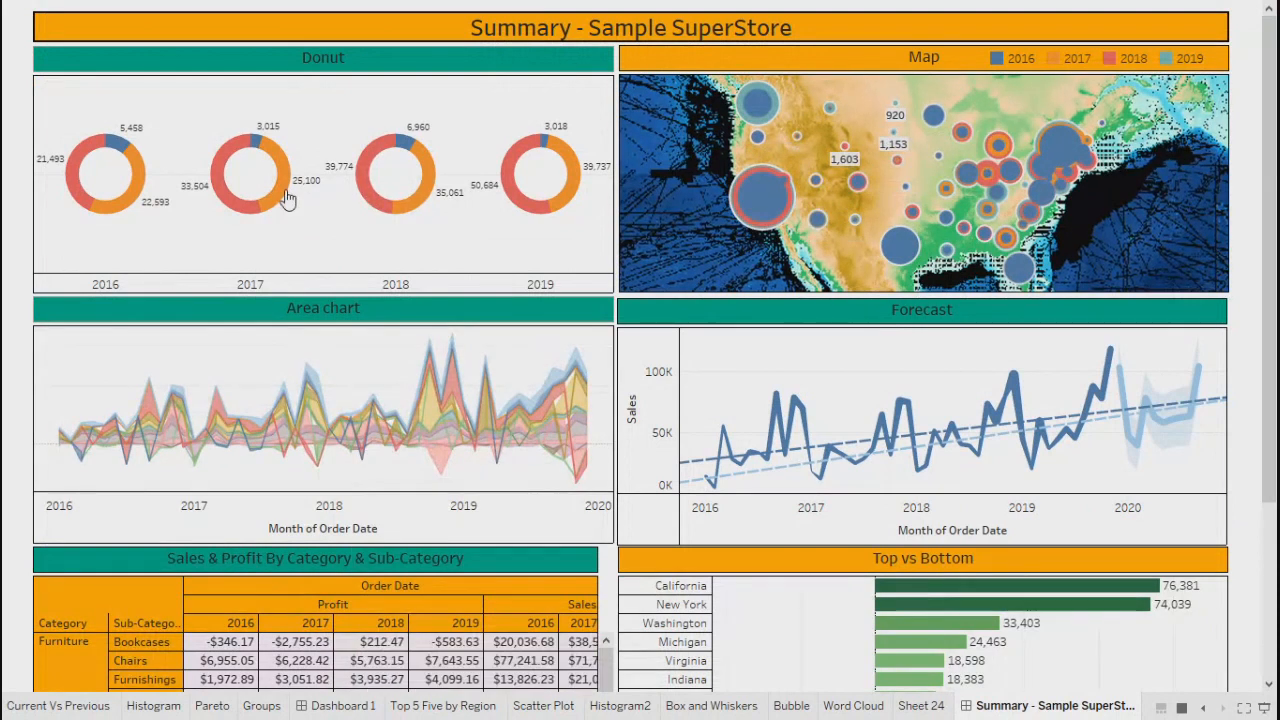
mouse_move(286, 193)
mouse_move(368, 193)
mouse_move(428, 193)
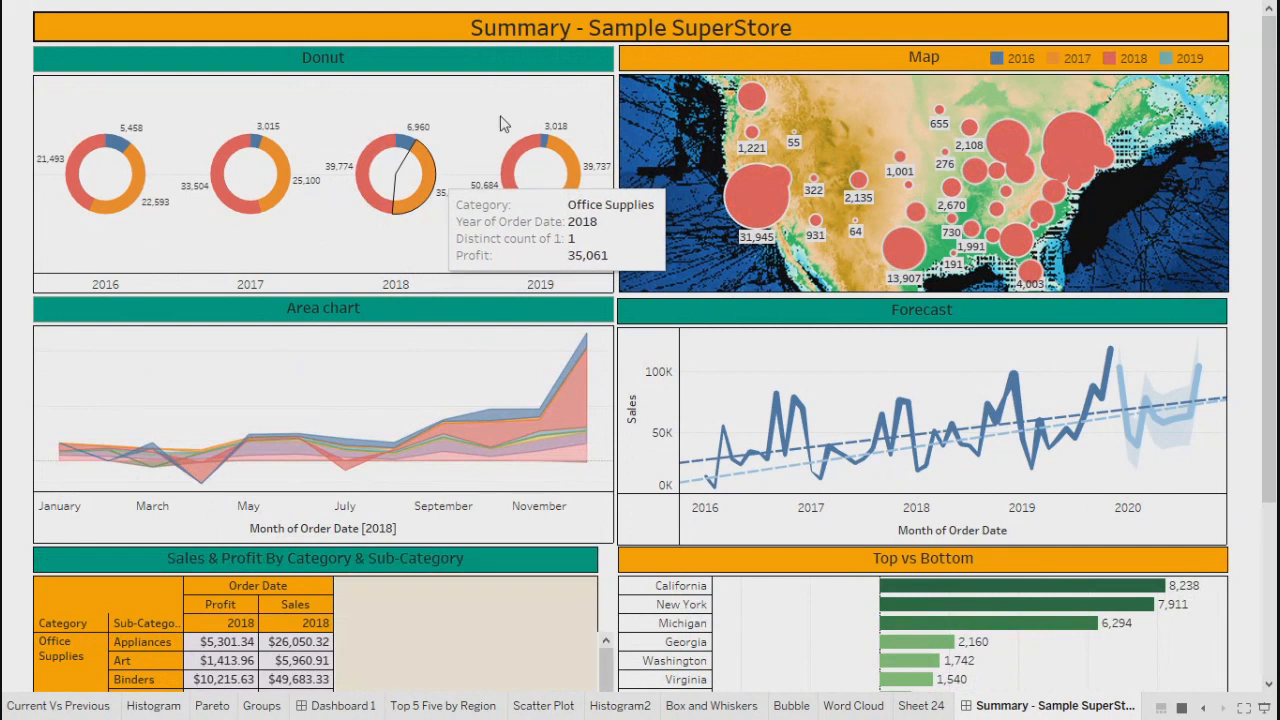
mouse_move(521, 156)
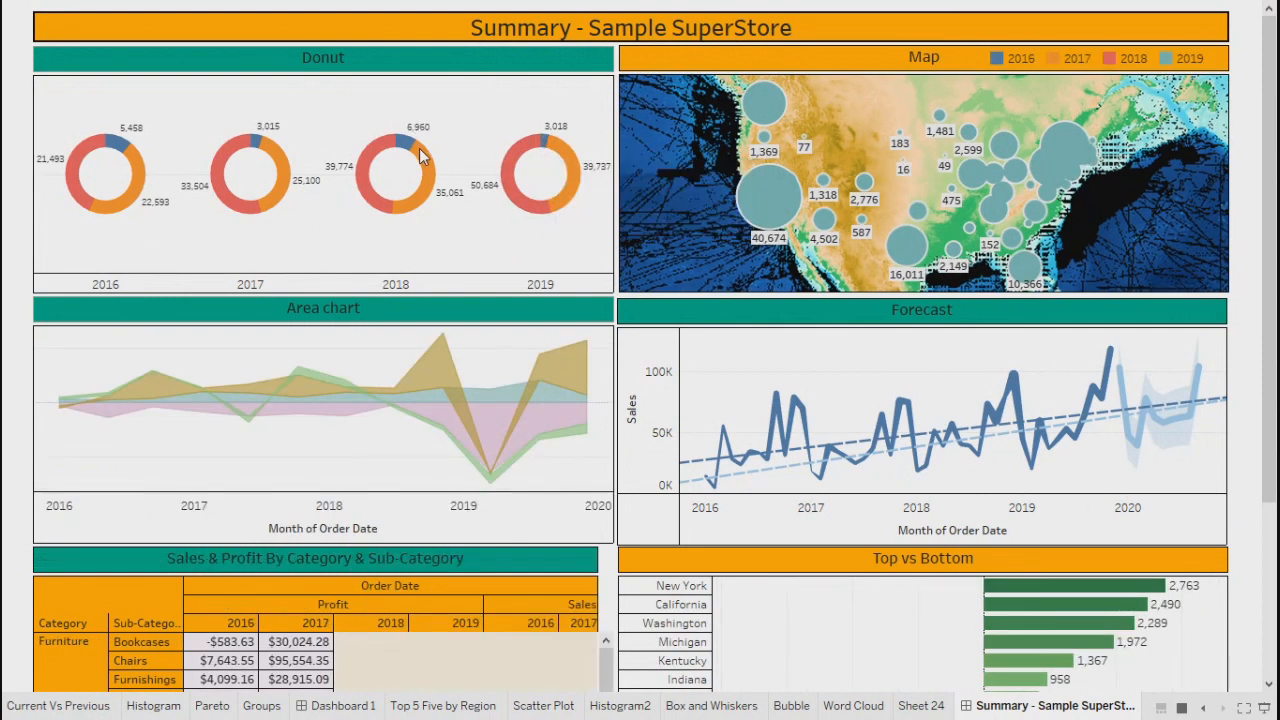
mouse_move(420, 155)
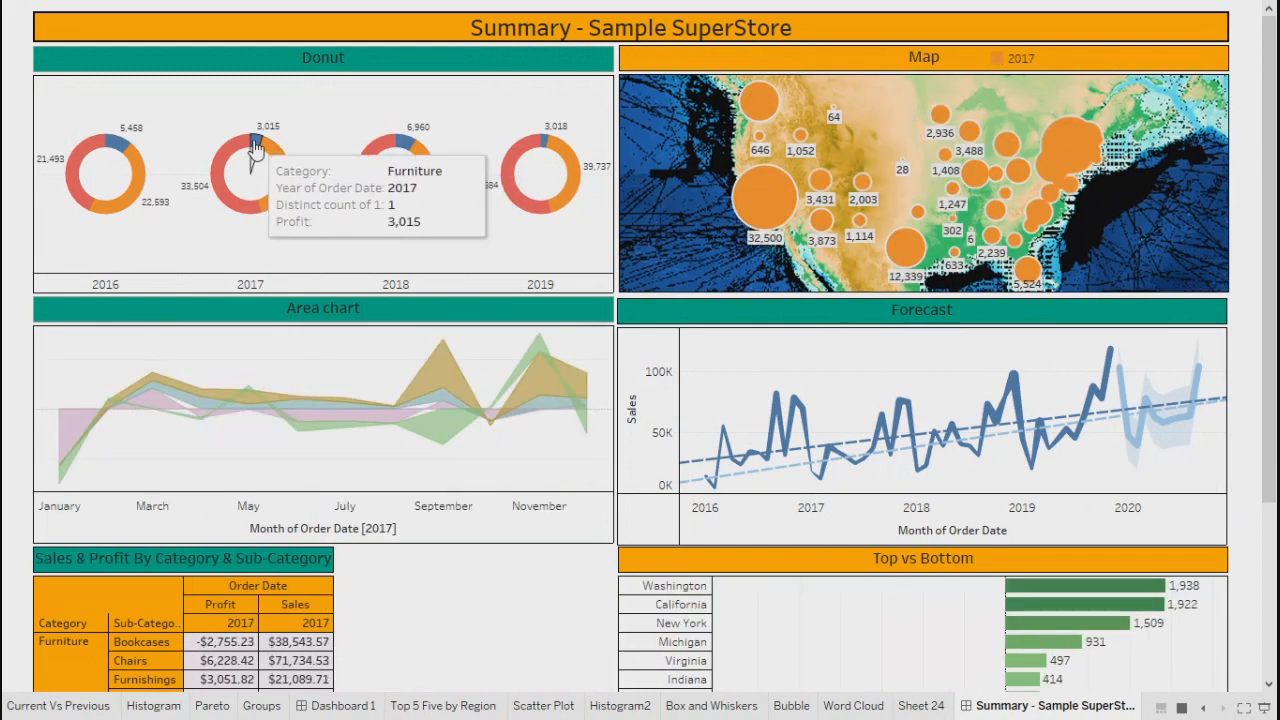
mouse_move(228, 148)
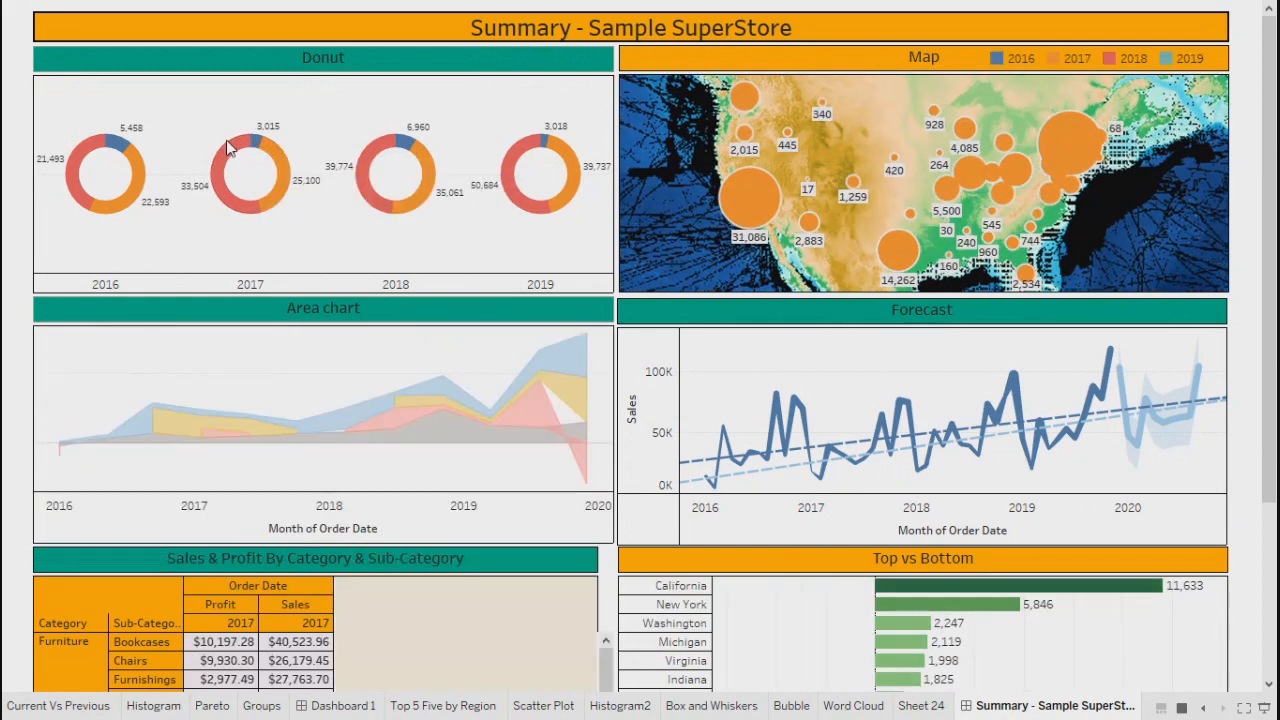
Test the Hover filter action on the 2016 donut's category slices, clear the filtering and leave presentation mode
mouse_move(128, 172)
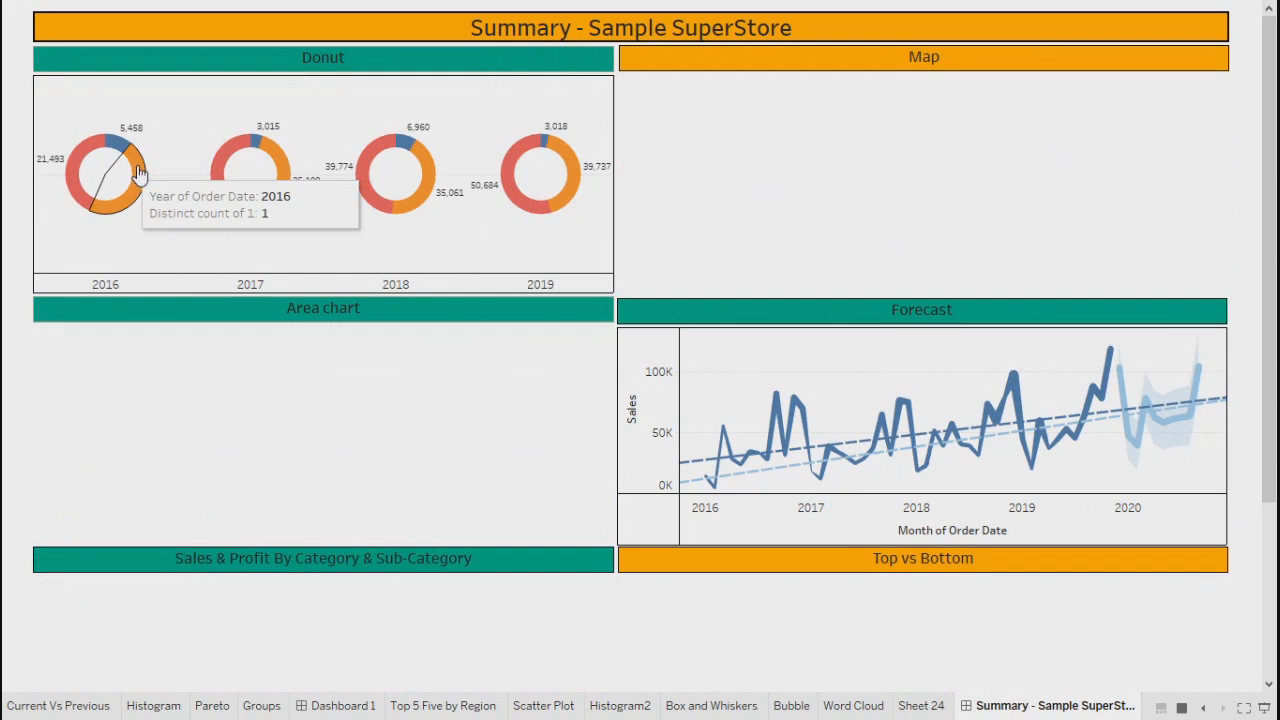
left_click(140, 172)
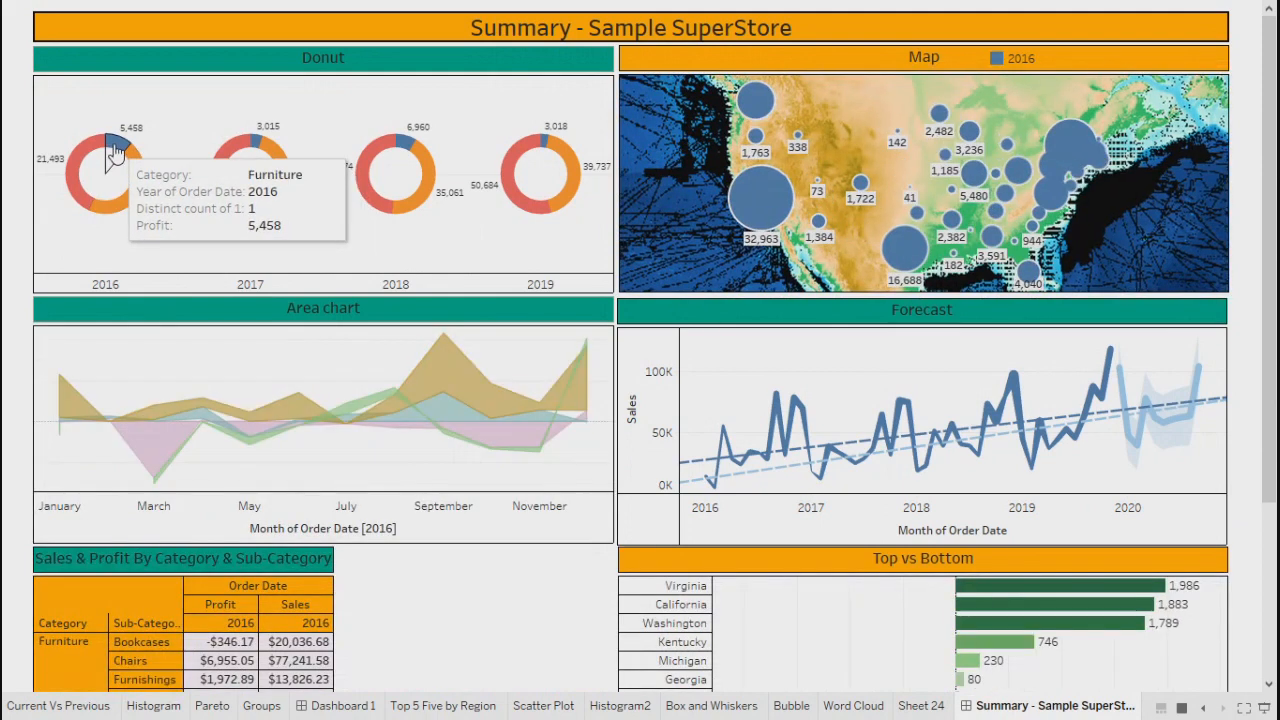
left_click(88, 162)
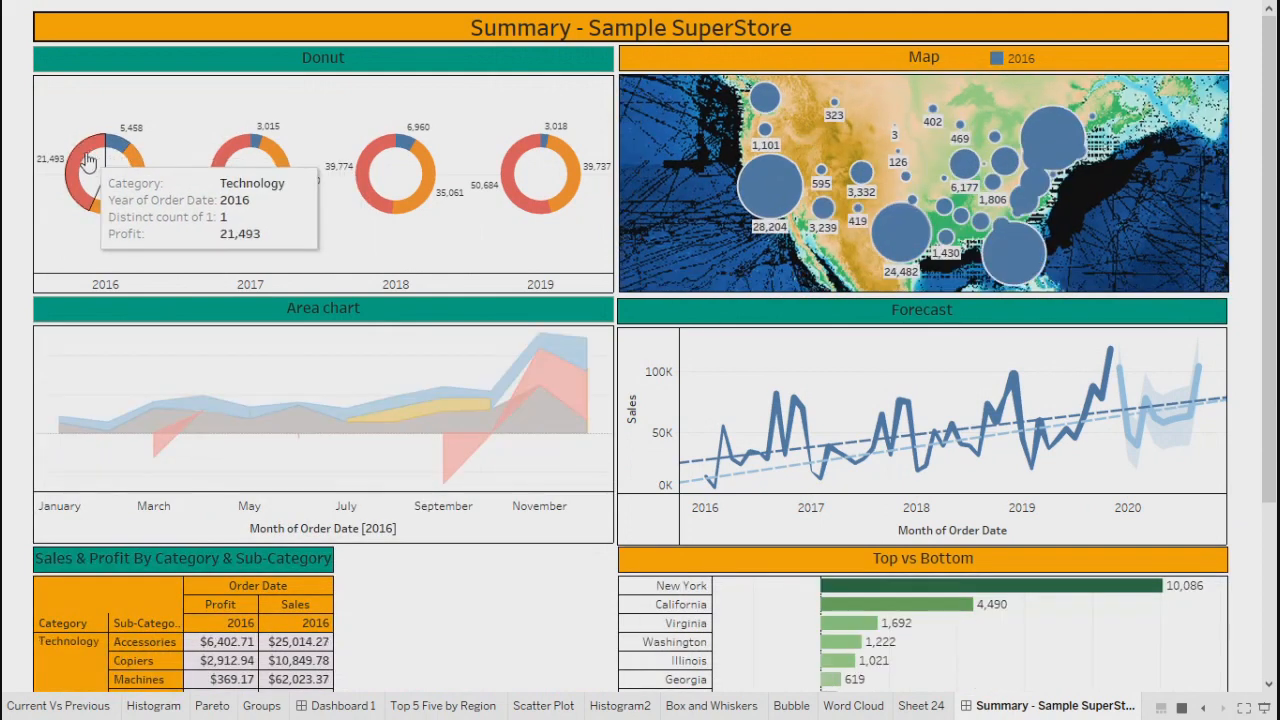
left_click(328, 271)
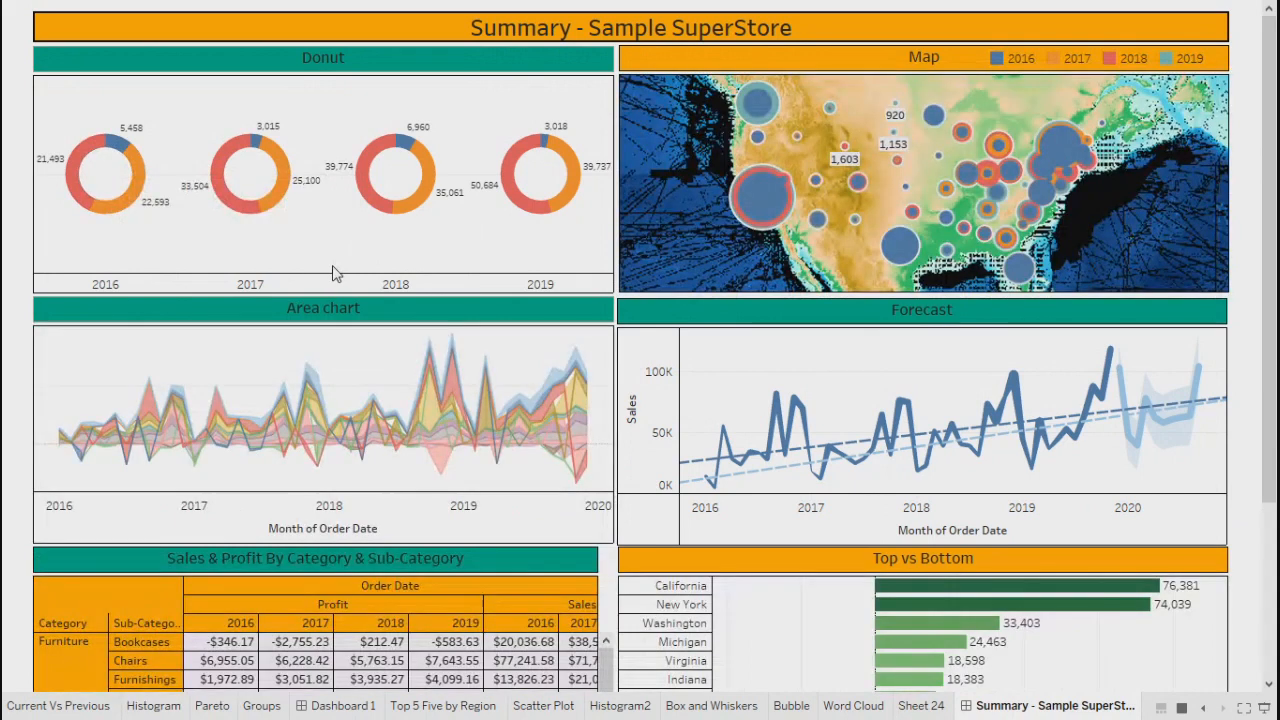
key("Escape")
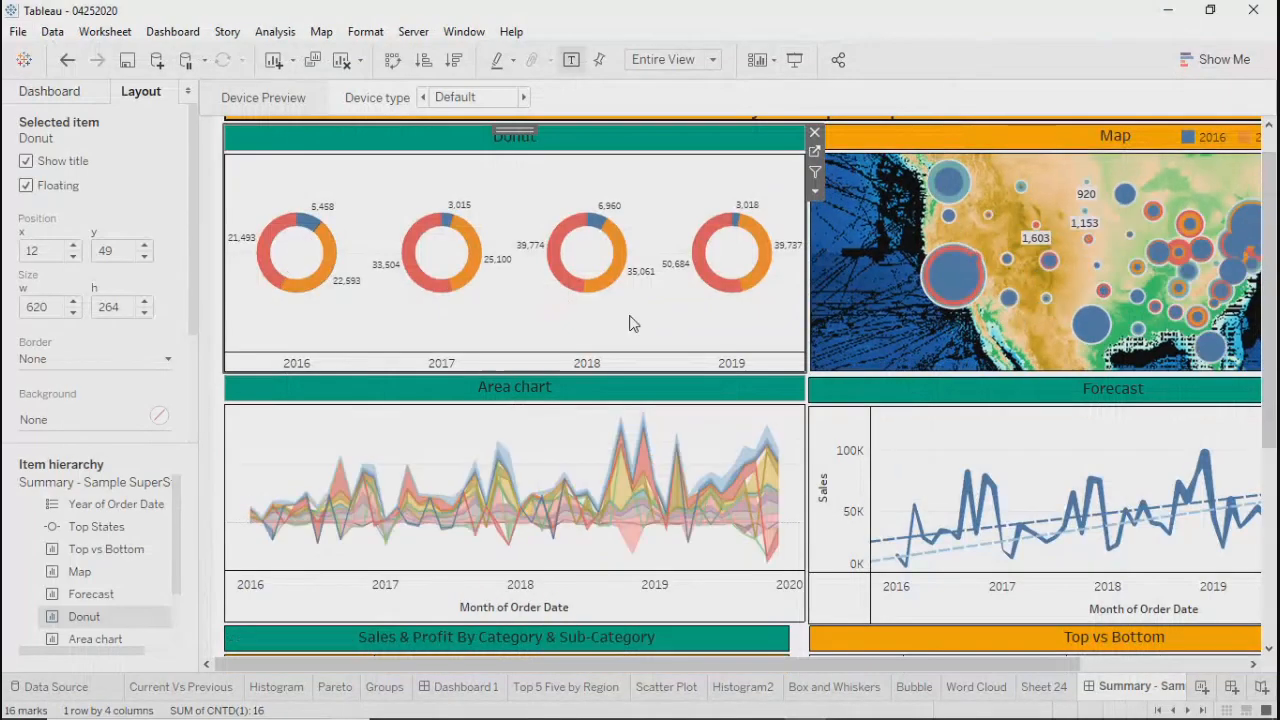
Review the dashboard's action list and the Filter 2 (generated) settings, and close them without changes
left_click(175, 35)
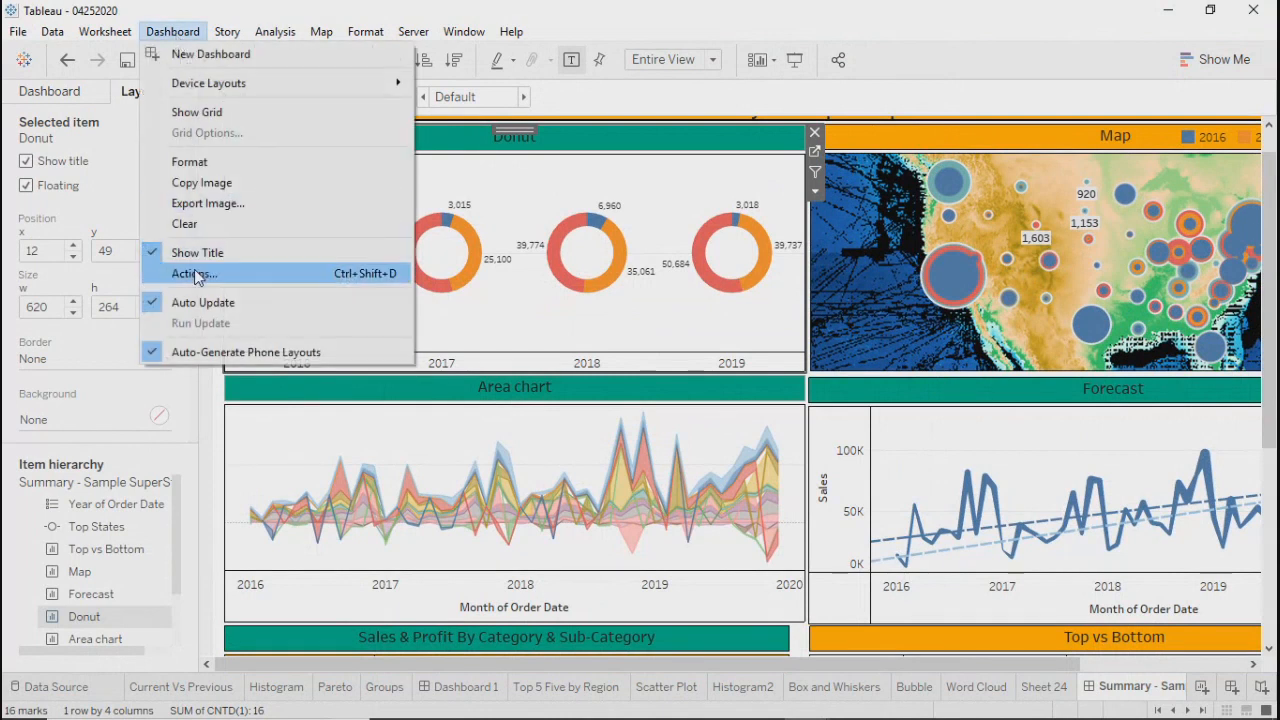
left_click(196, 277)
left_click_drag(671, 220, 628, 220)
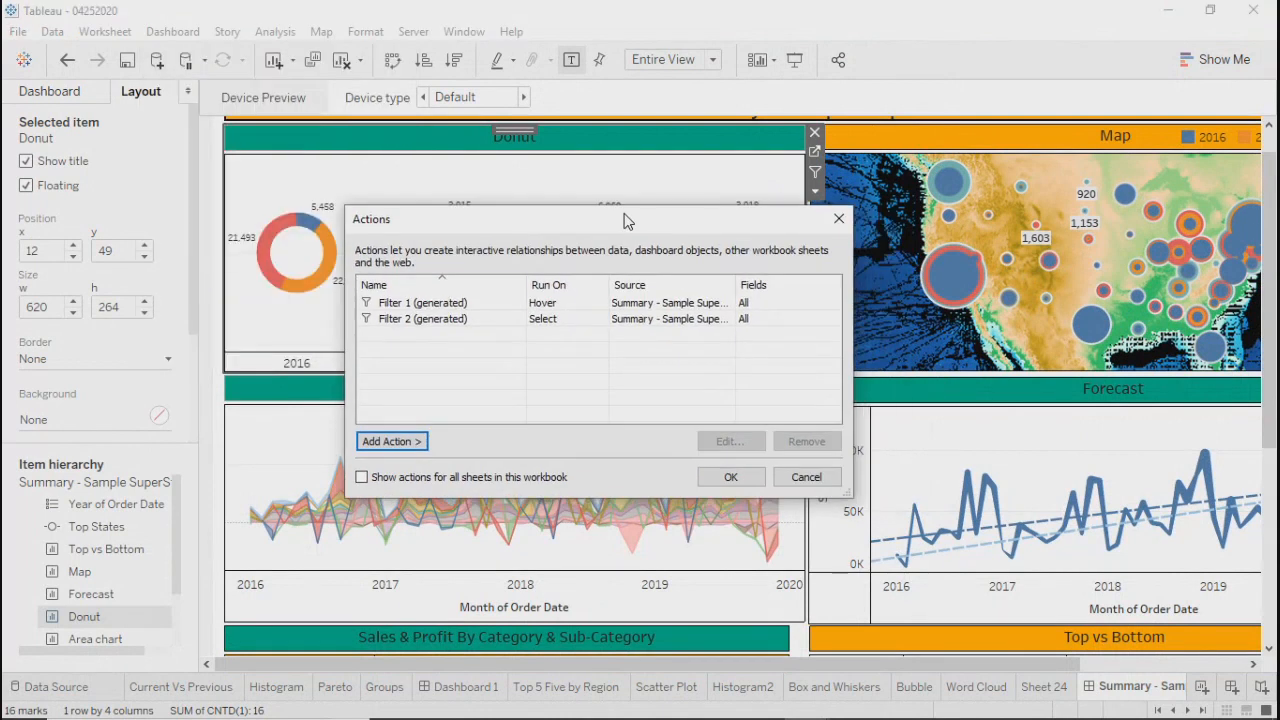
left_click(447, 304)
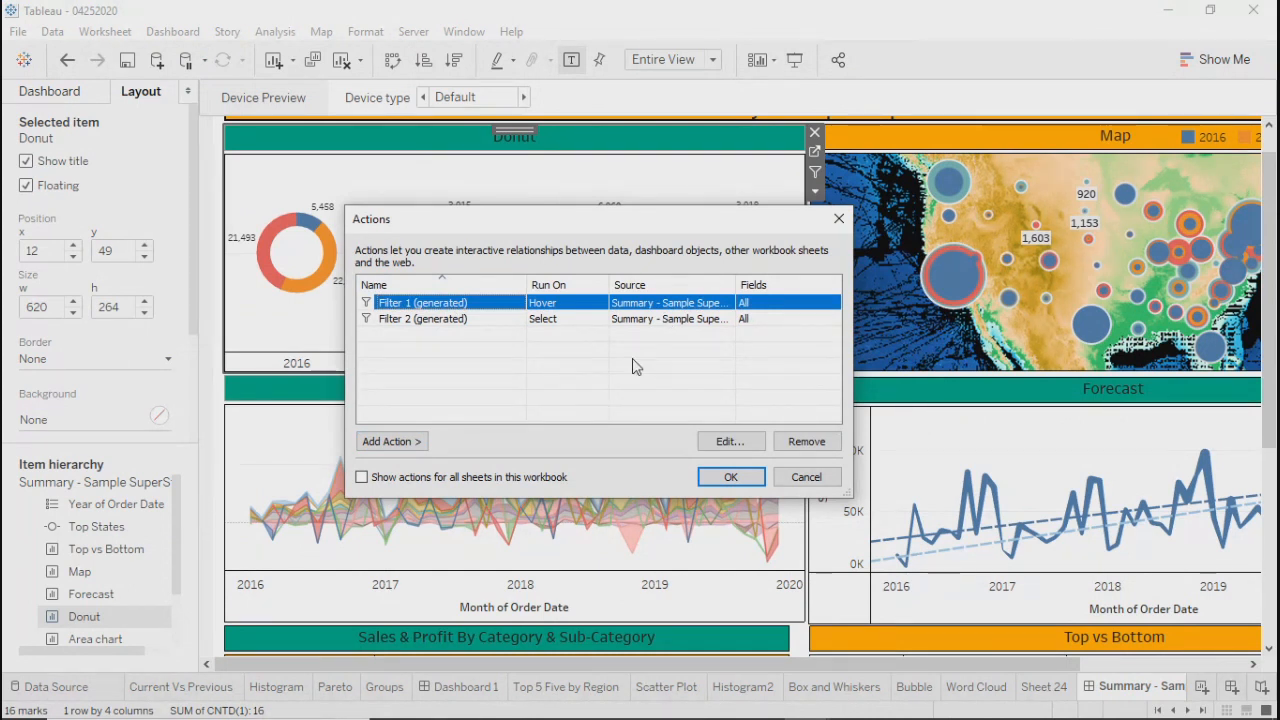
left_click(692, 320)
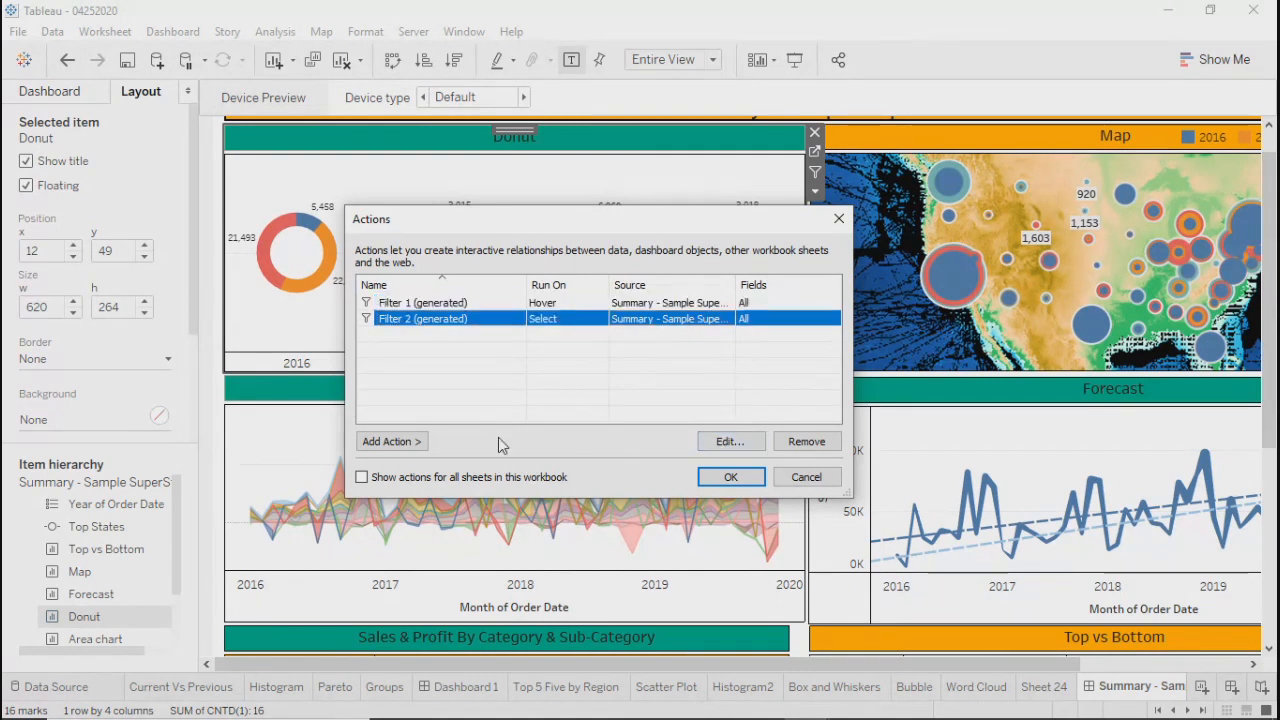
left_click(728, 441)
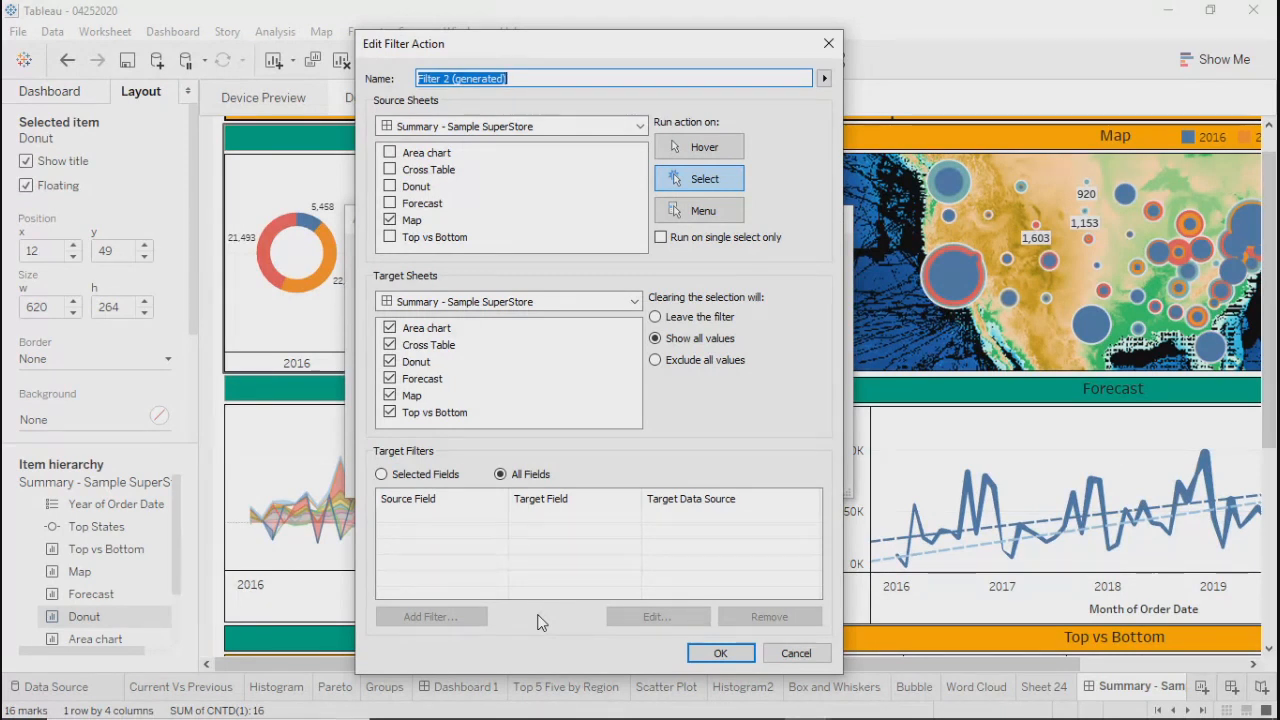
left_click(828, 43)
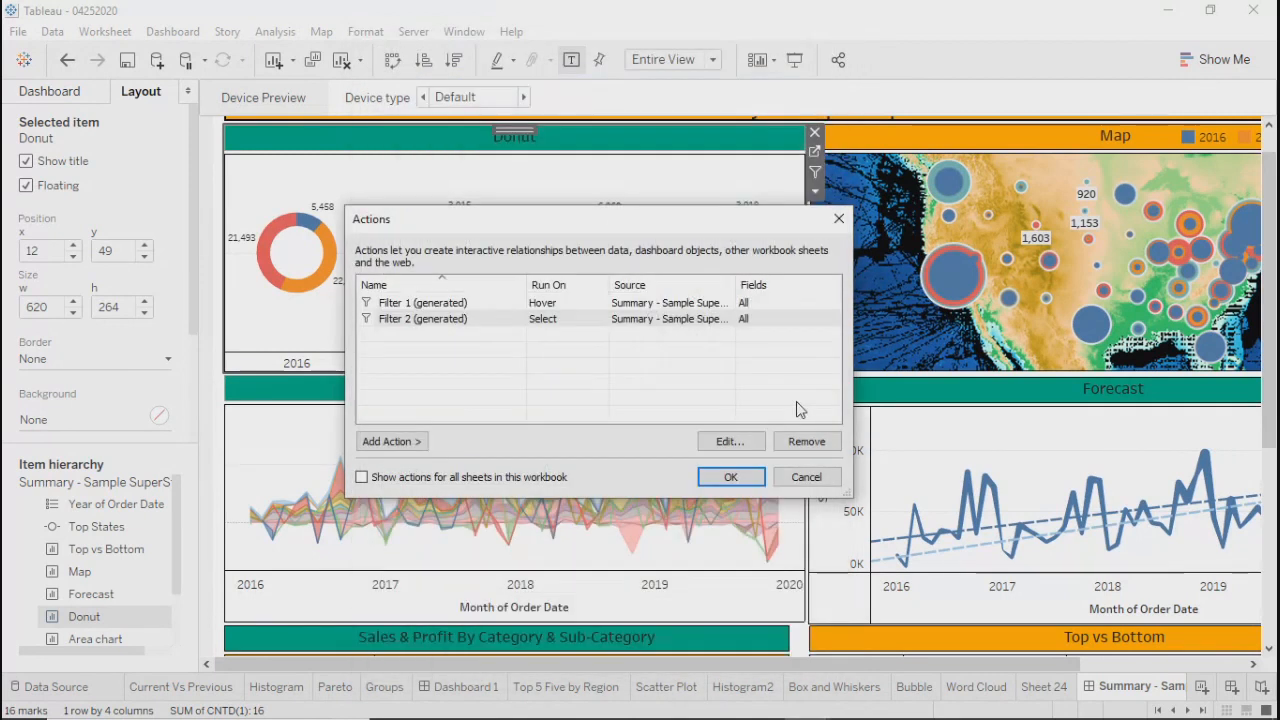
left_click(806, 477)
Show the dashboard in presentation mode, look over the Top vs Bottom chart, and return to editing
mouse_move(505, 490)
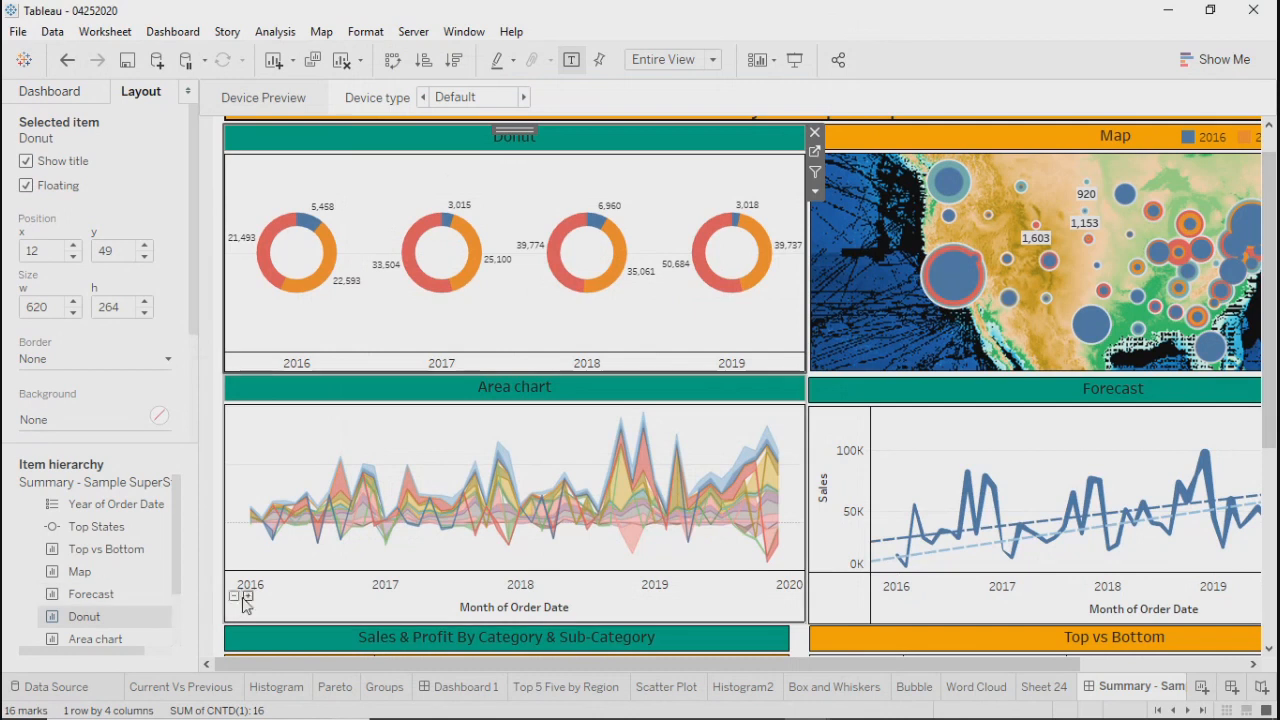
left_click(795, 61)
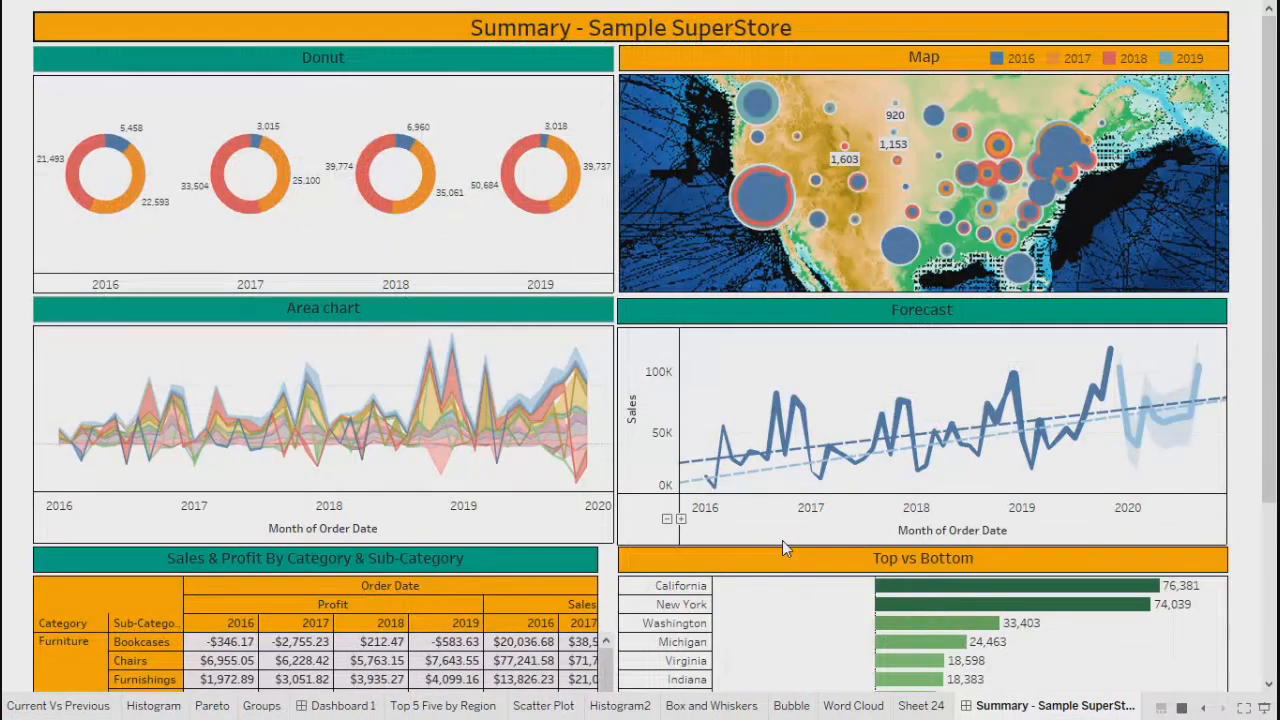
scroll(782, 540, "down", 3)
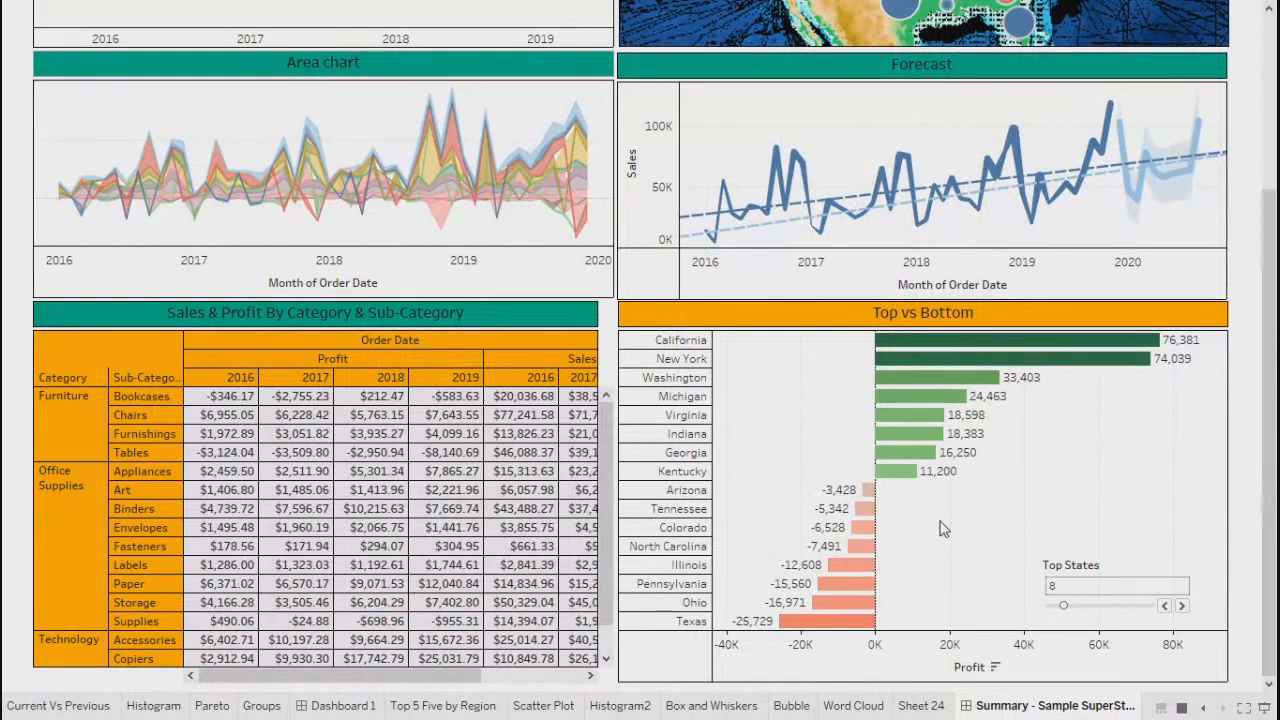
scroll(940, 529, "up", 3)
key("Escape")
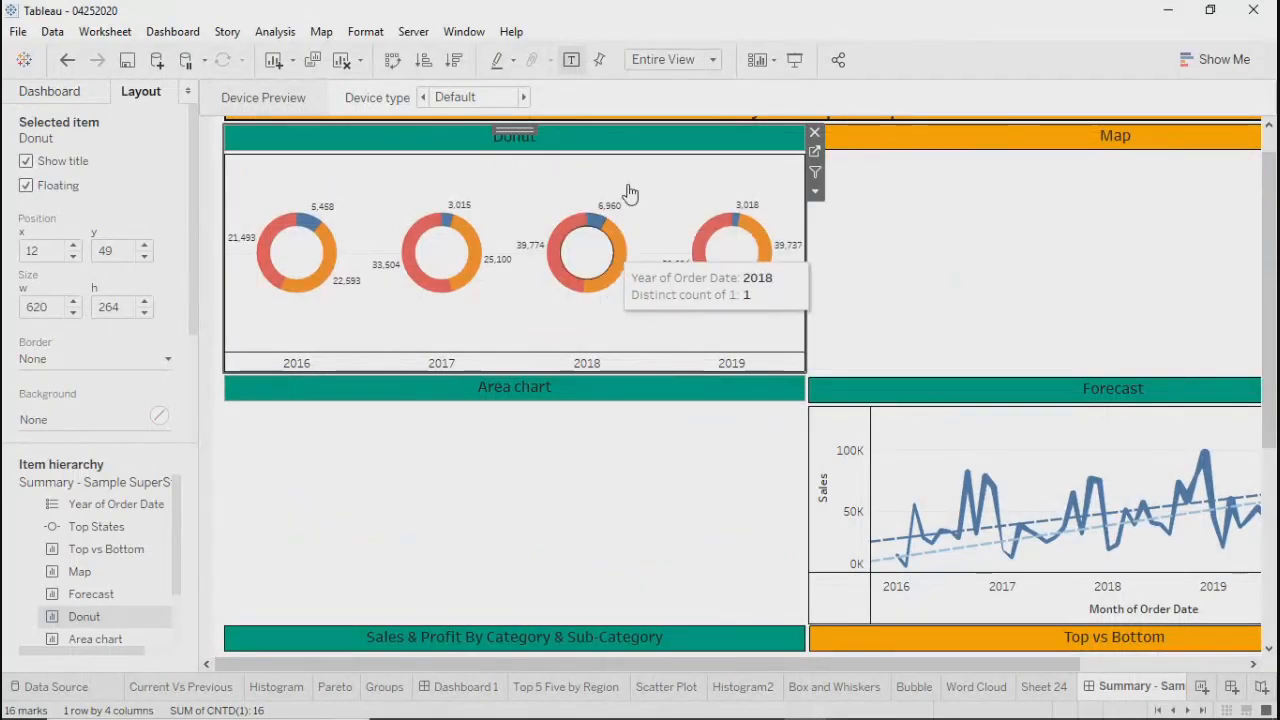
Set the Top vs Bottom chart as a filter and show it in presentation mode
scroll(576, 158, "down", 5)
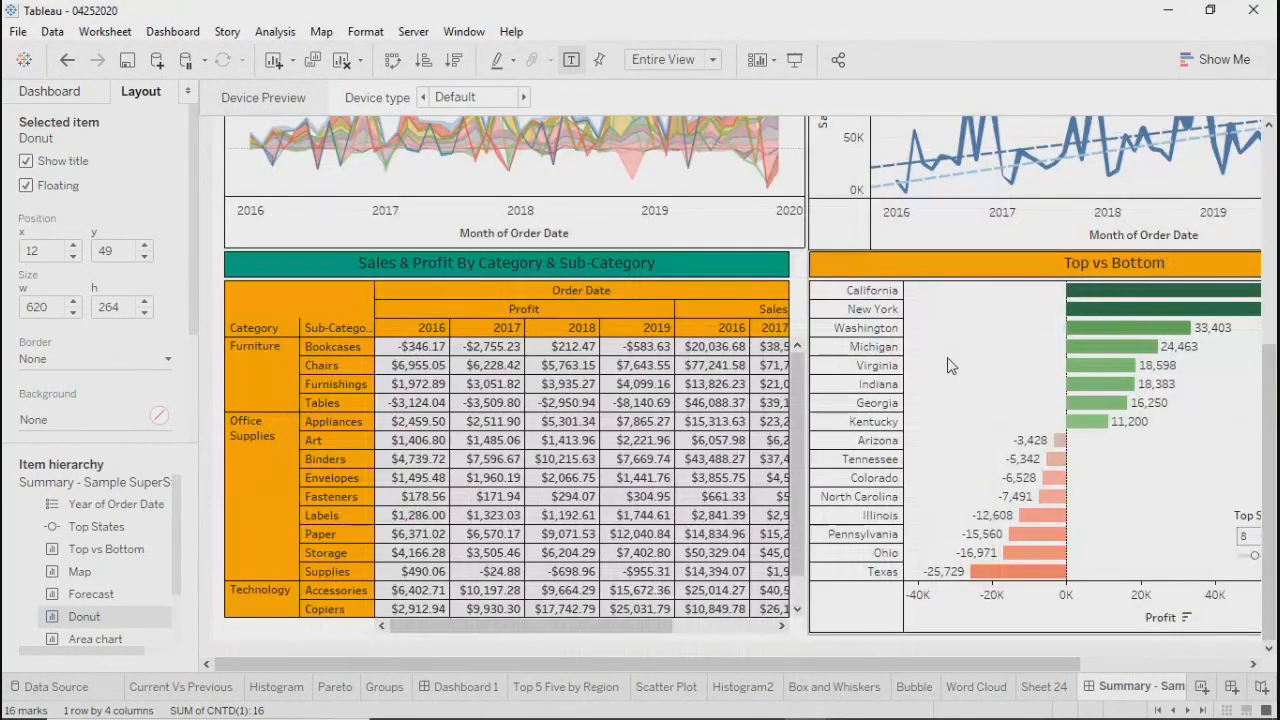
left_click(845, 280)
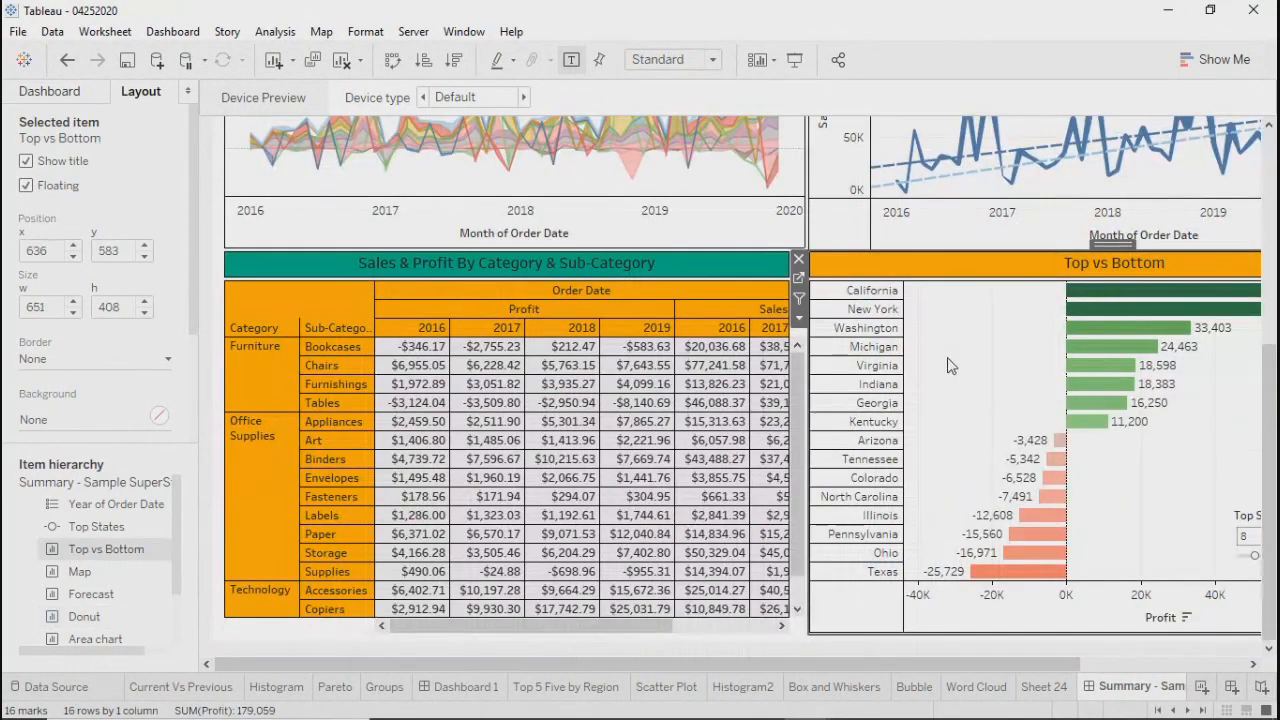
left_click(795, 62)
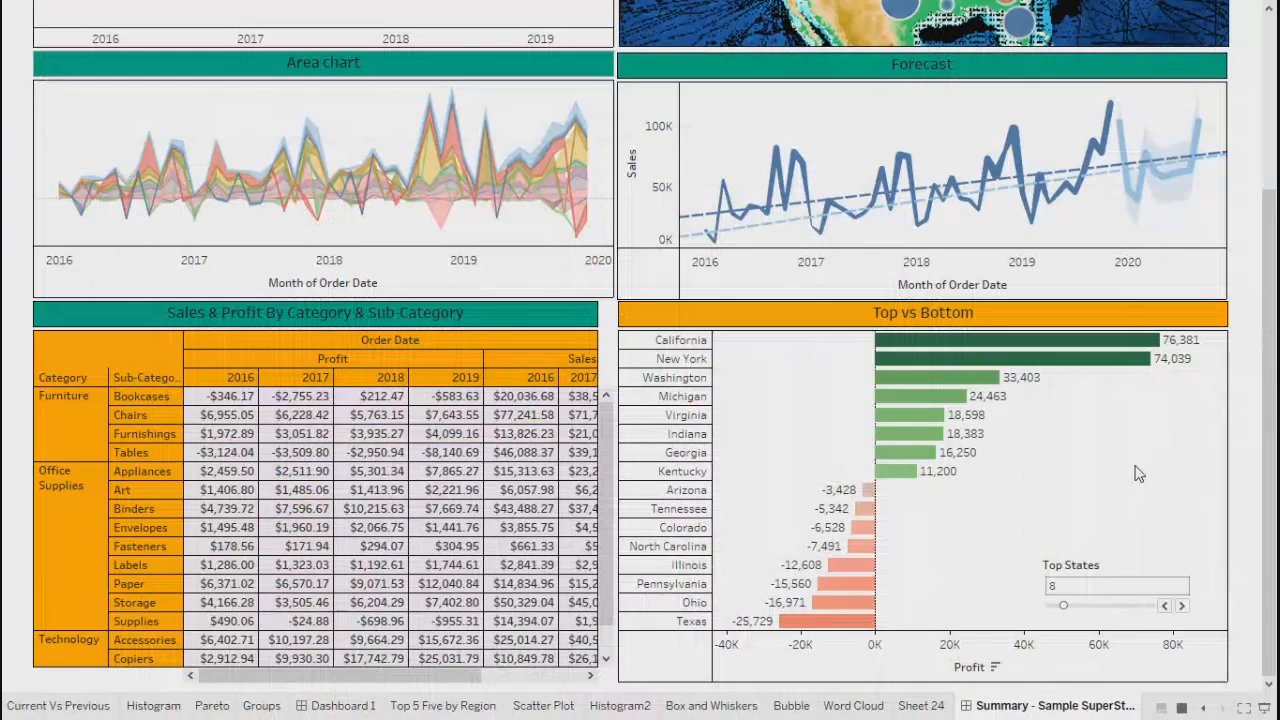
scroll(1137, 474, "up", 5)
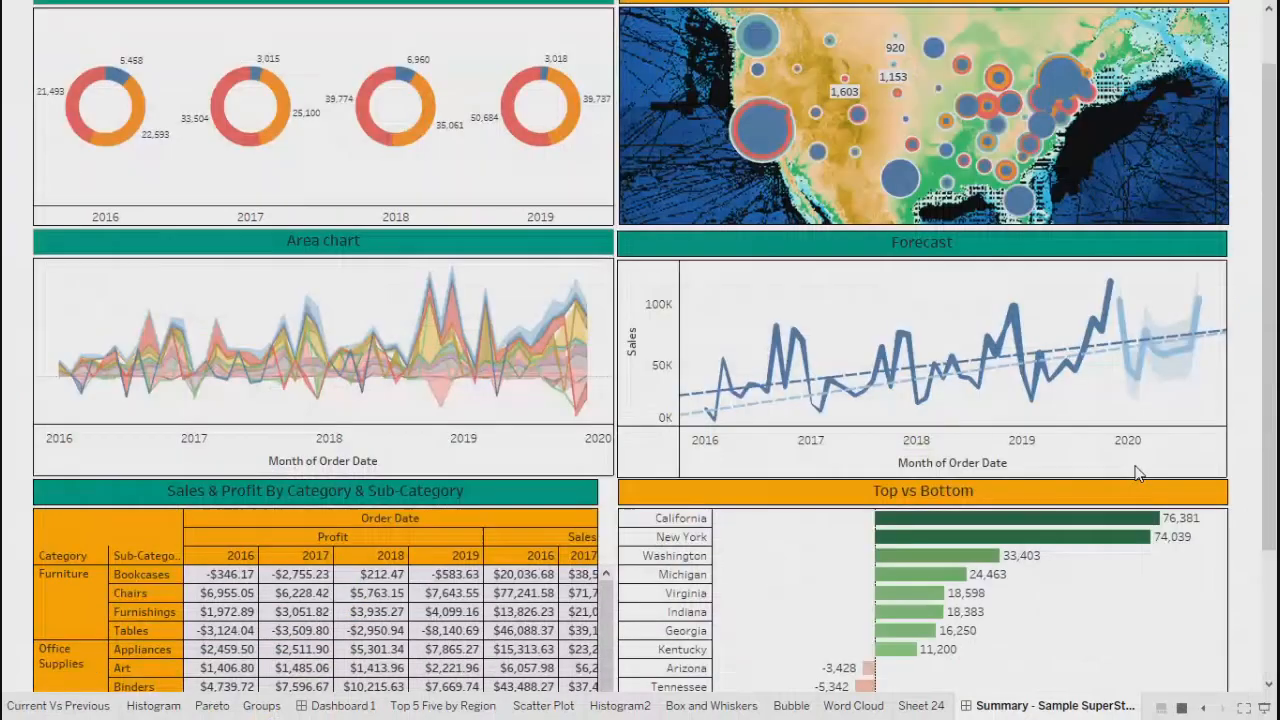
scroll(1137, 474, "down", 3)
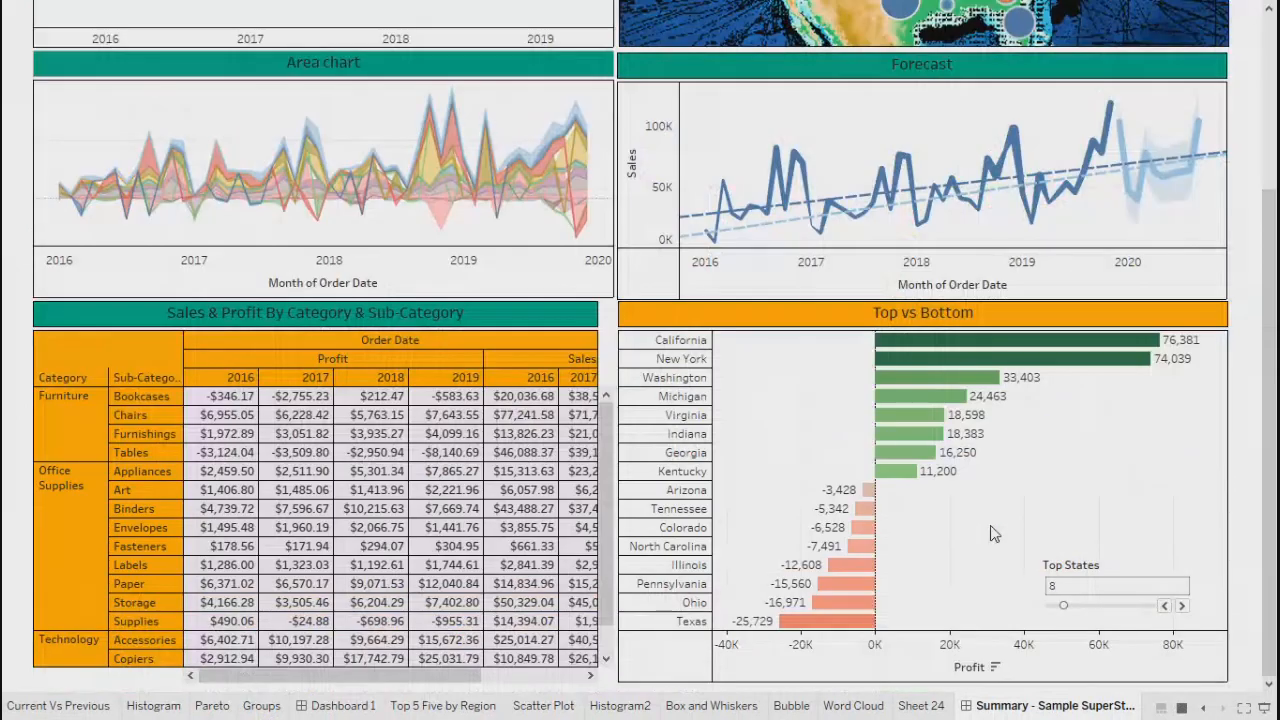
Filter the dashboard by Georgia in the Top vs Bottom chart, check the other charts, and clear the selection
left_click(669, 454)
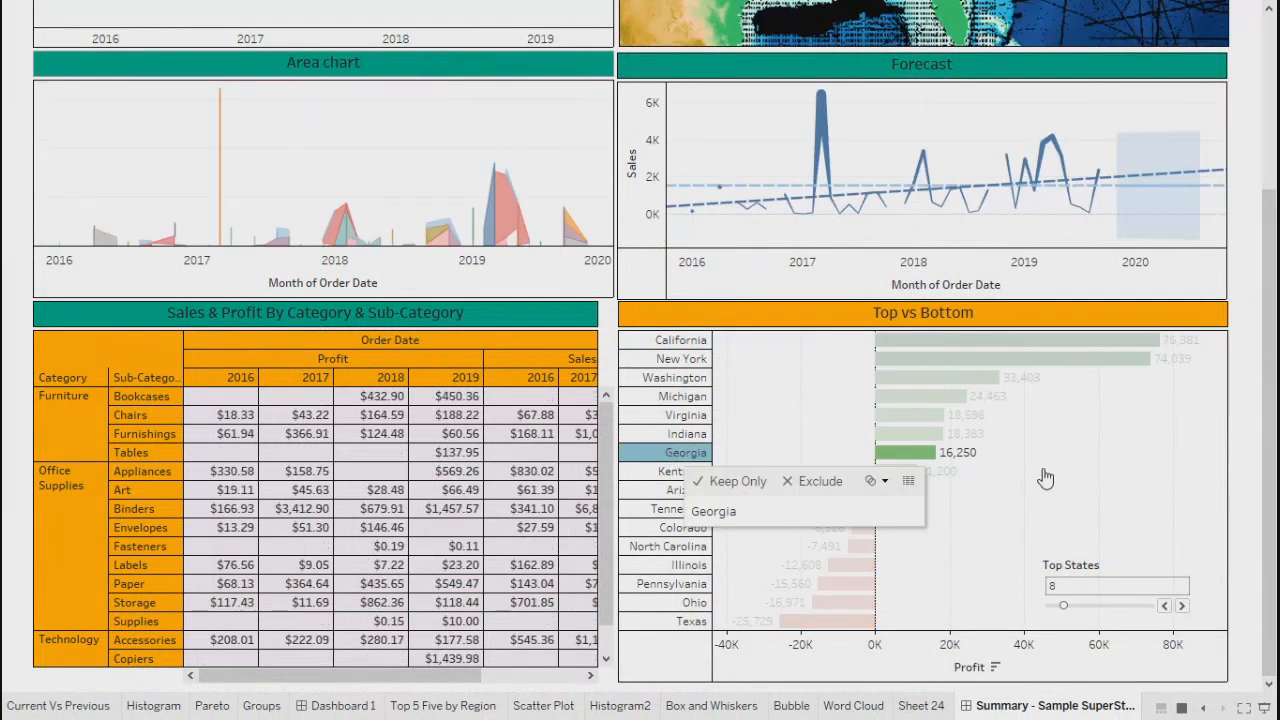
scroll(1116, 527, "up", 3)
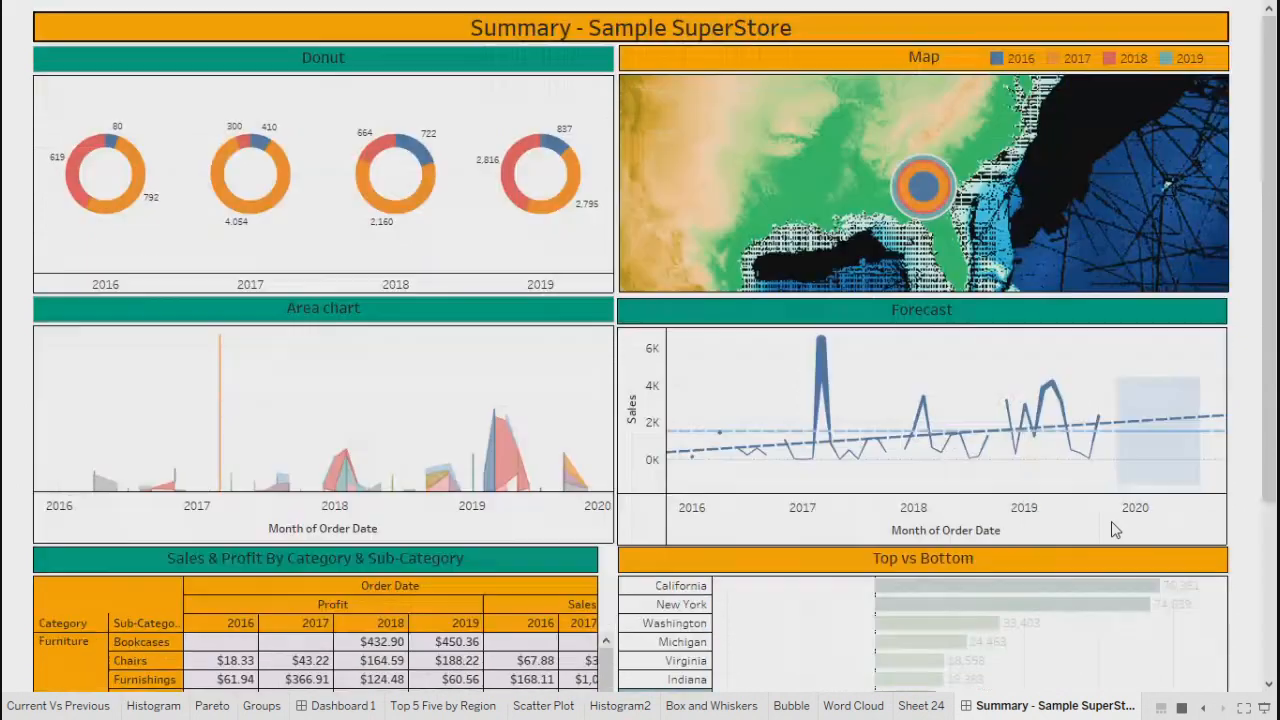
mouse_move(926, 188)
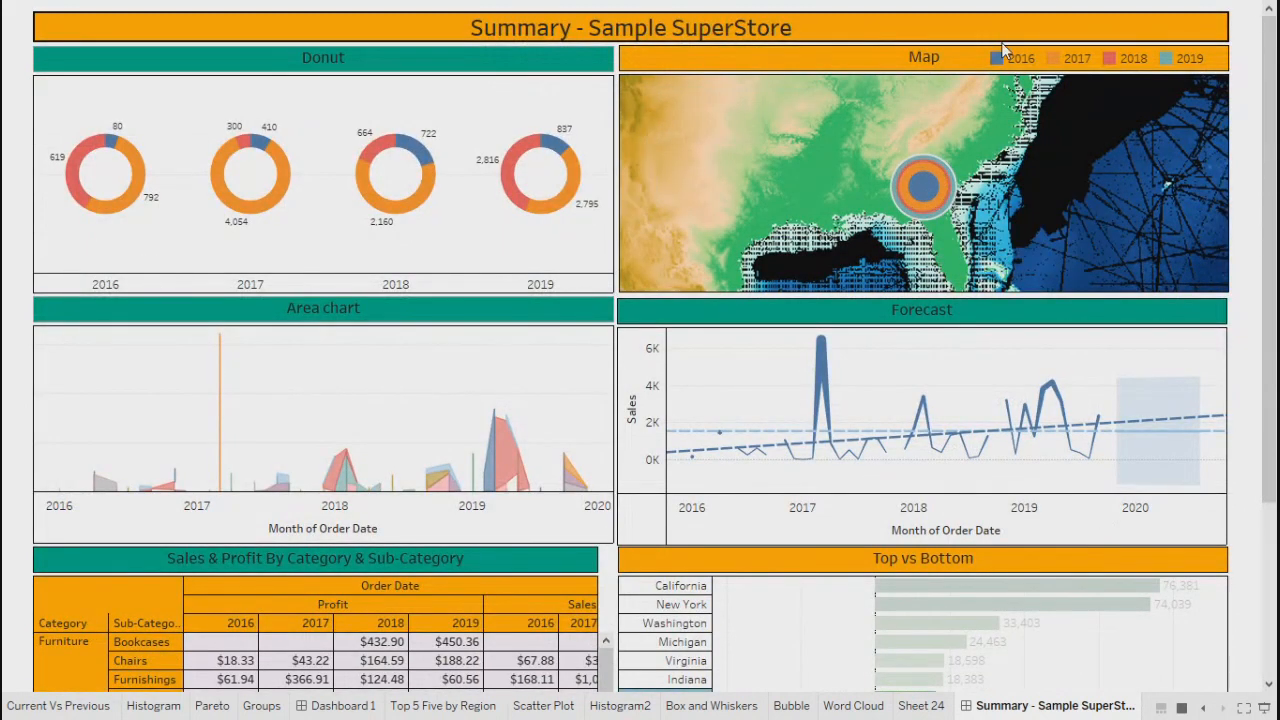
mouse_move(1035, 420)
scroll(296, 400, "down", 3)
scroll(340, 600, "down", 3)
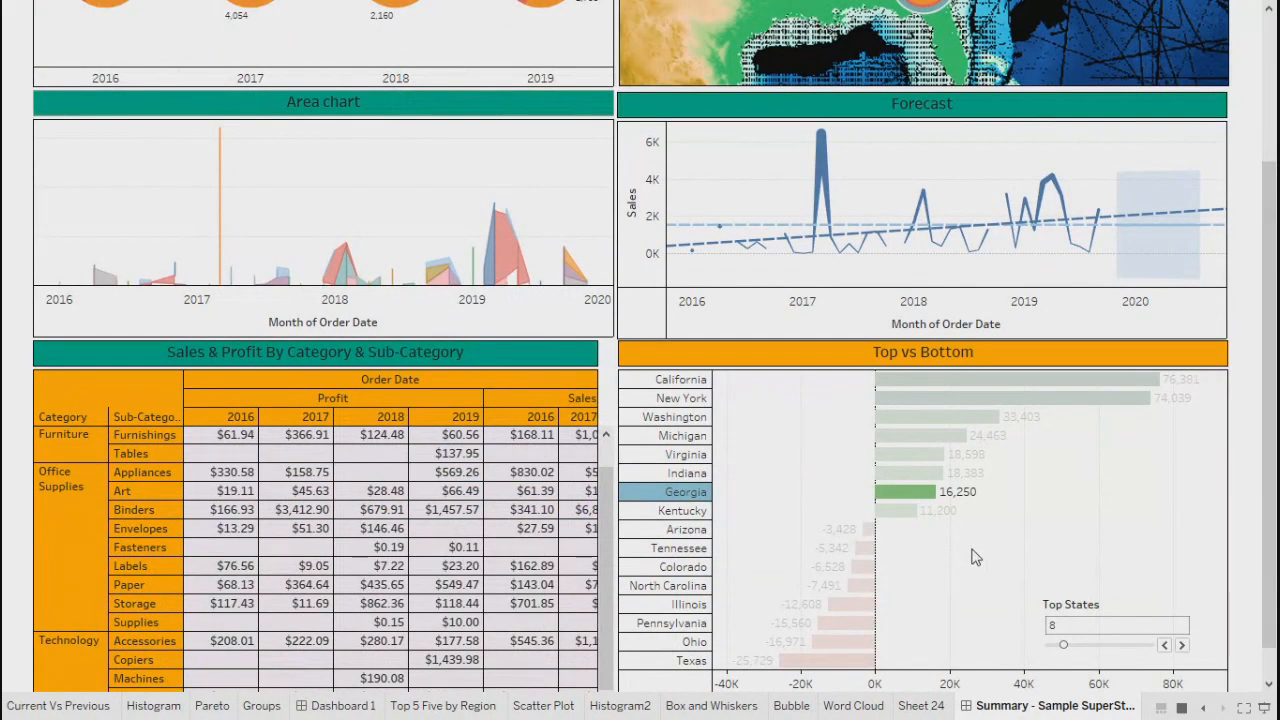
left_click(669, 492)
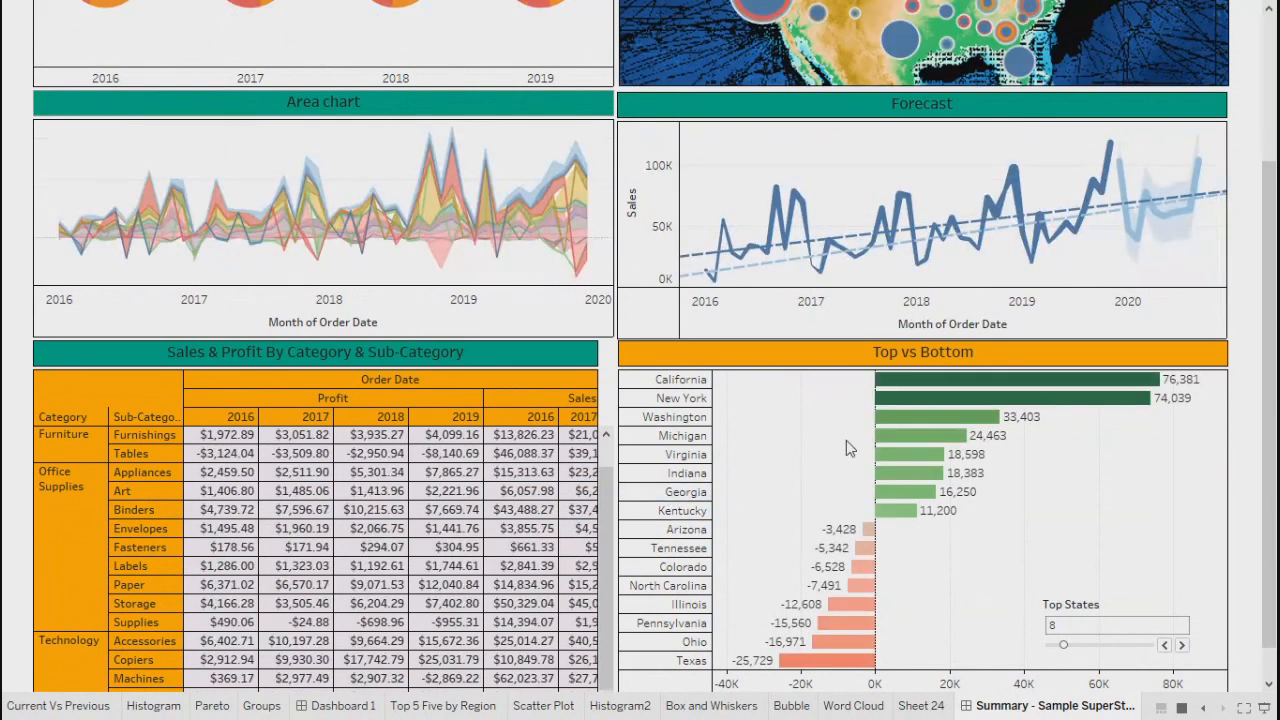
scroll(805, 472, "up", 3)
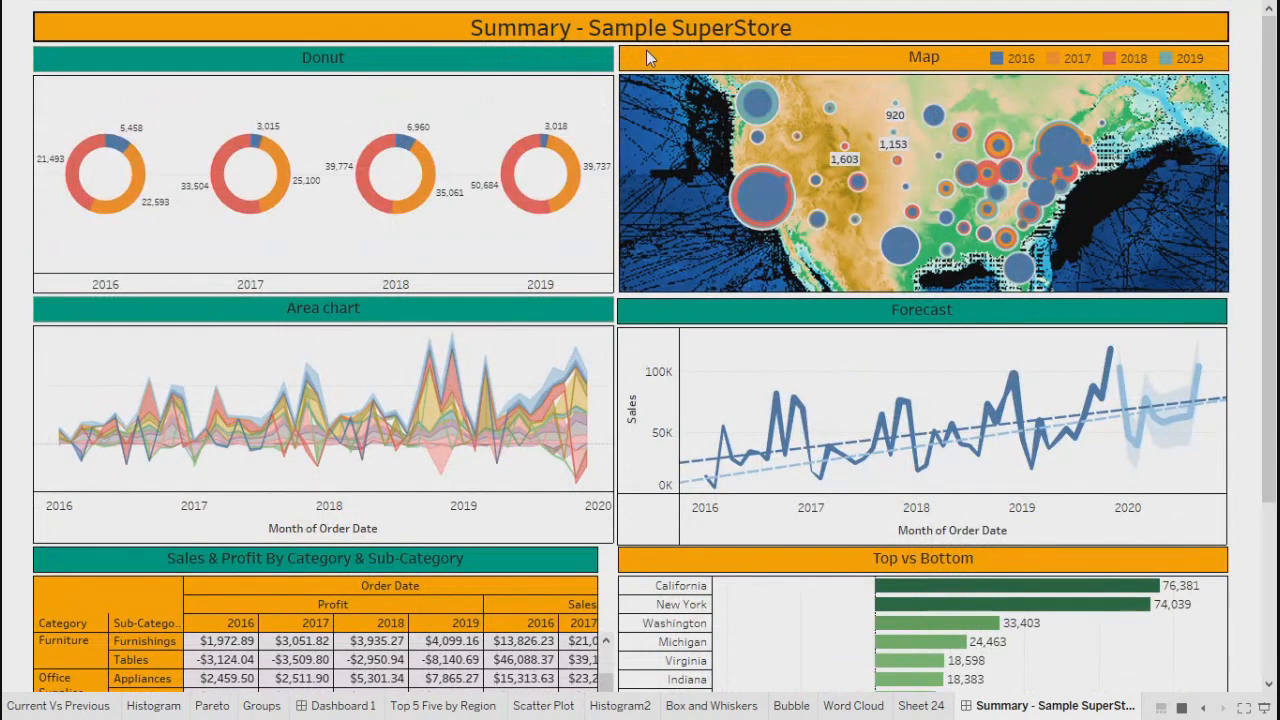
Turn off the Map's use as a filter and test selecting California's 2016 mark in presentation mode
key("Escape")
left_click(831, 140)
left_click(797, 174)
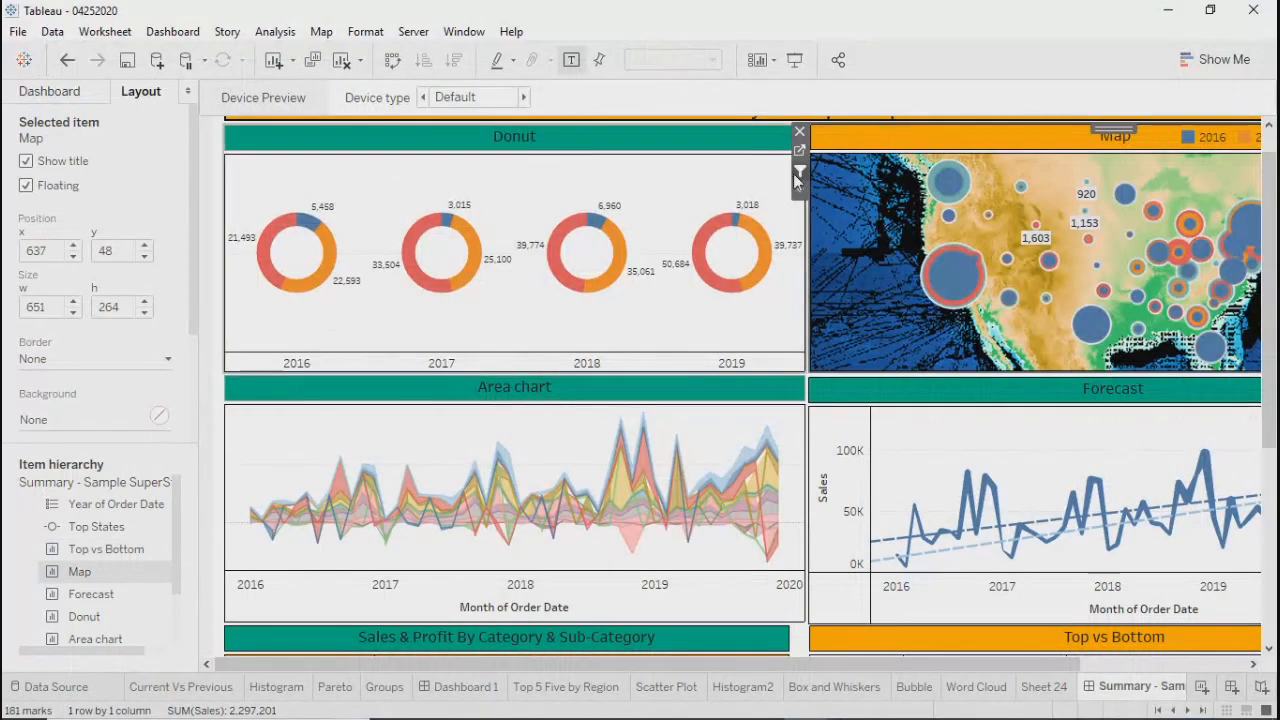
left_click(796, 61)
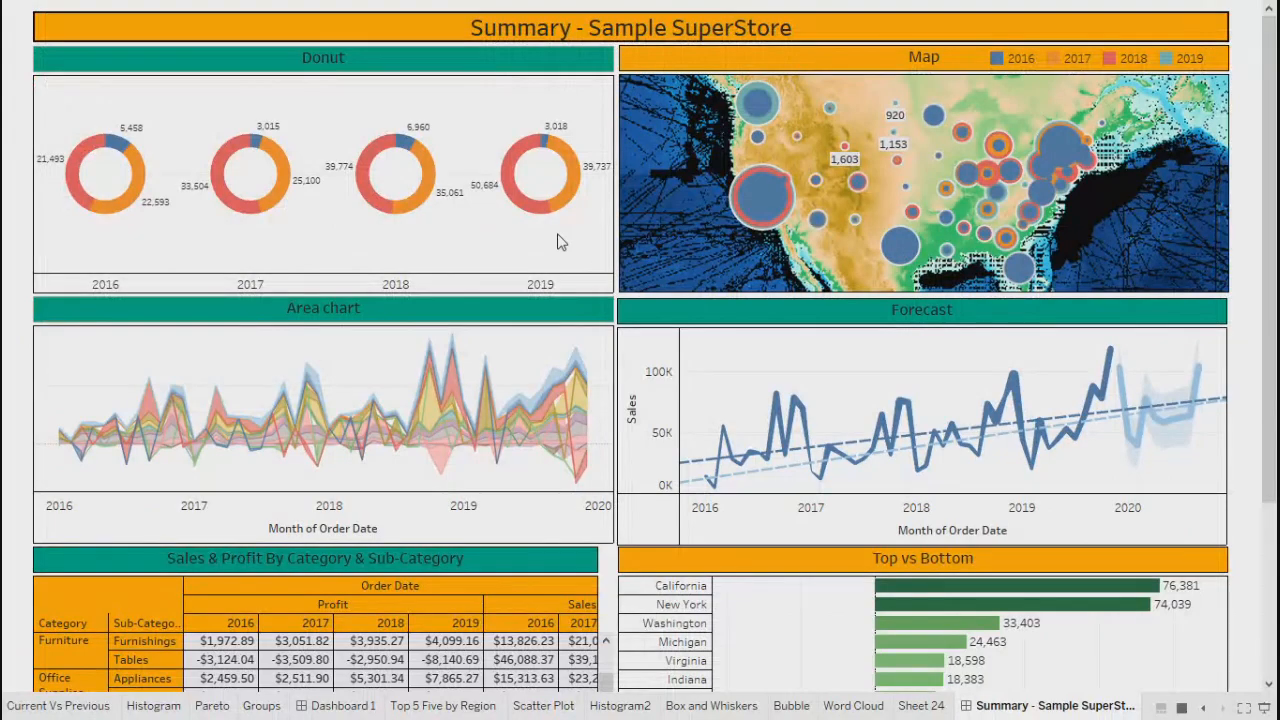
left_click(760, 207)
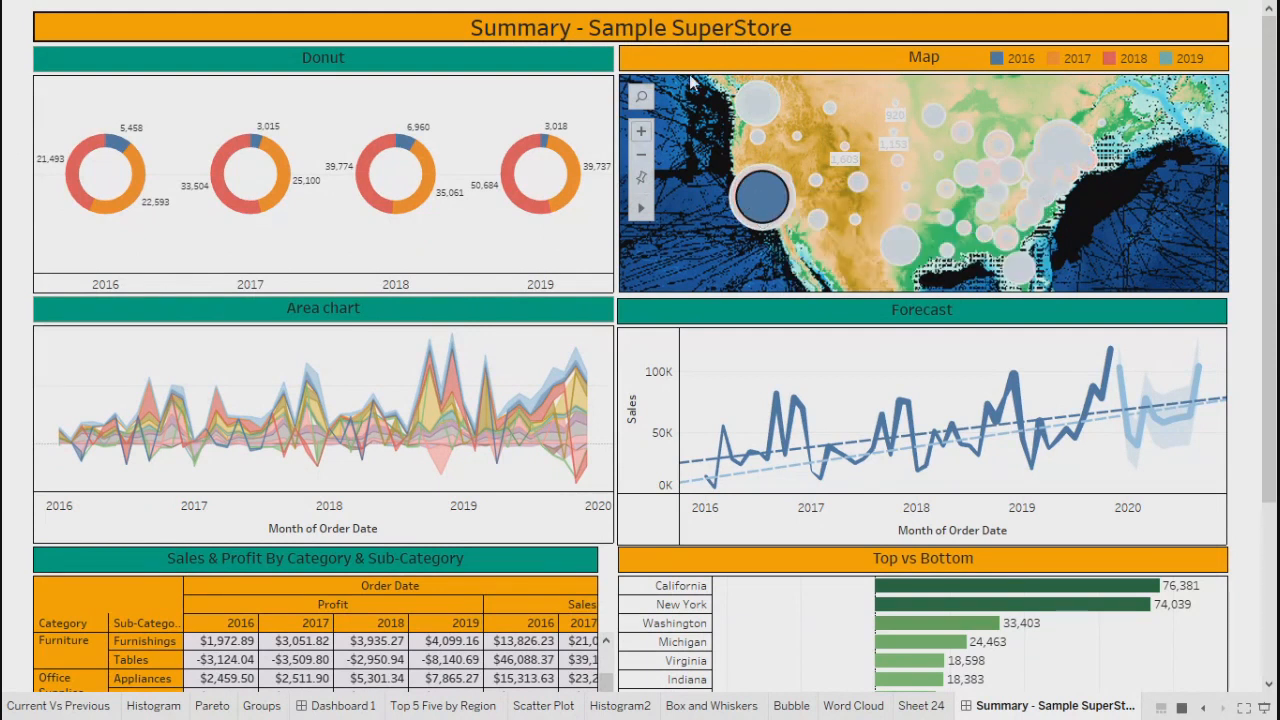
left_click(684, 110)
key("Escape")
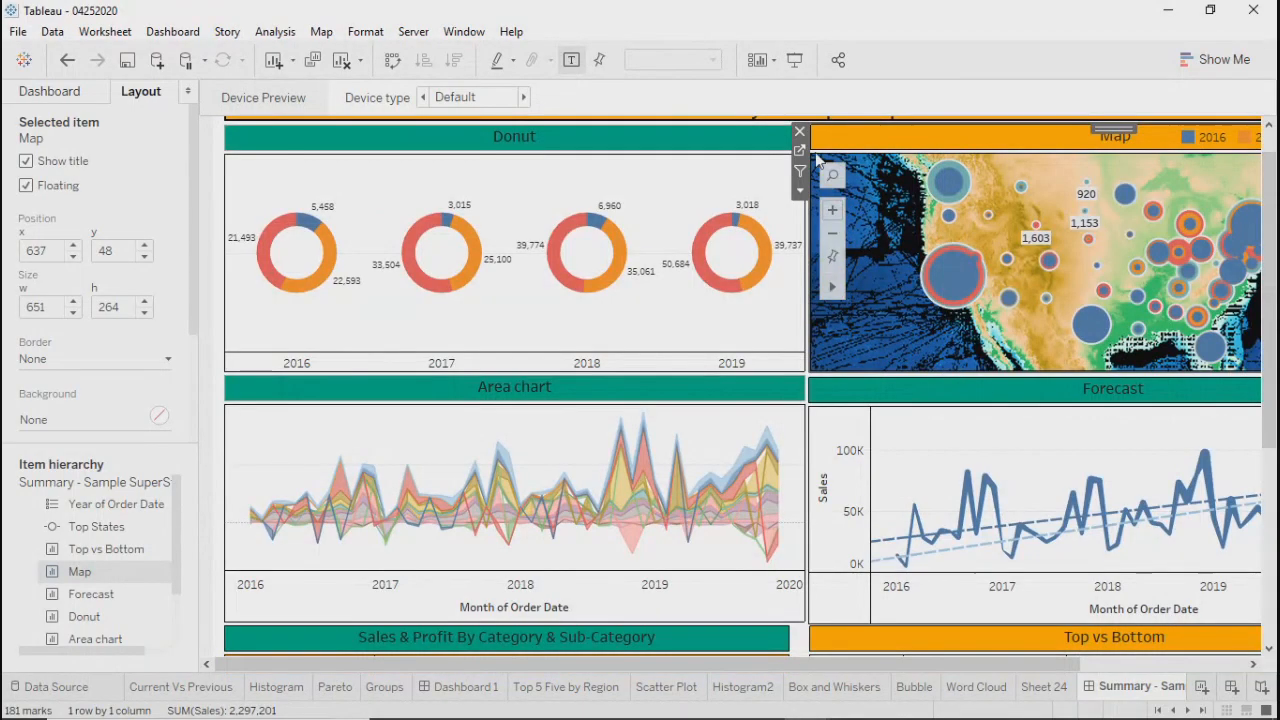
Use the Map as a filter again, filter by California's 2016 mark in presentation mode, check all charts, and return to editing
left_click(794, 62)
mouse_move(758, 214)
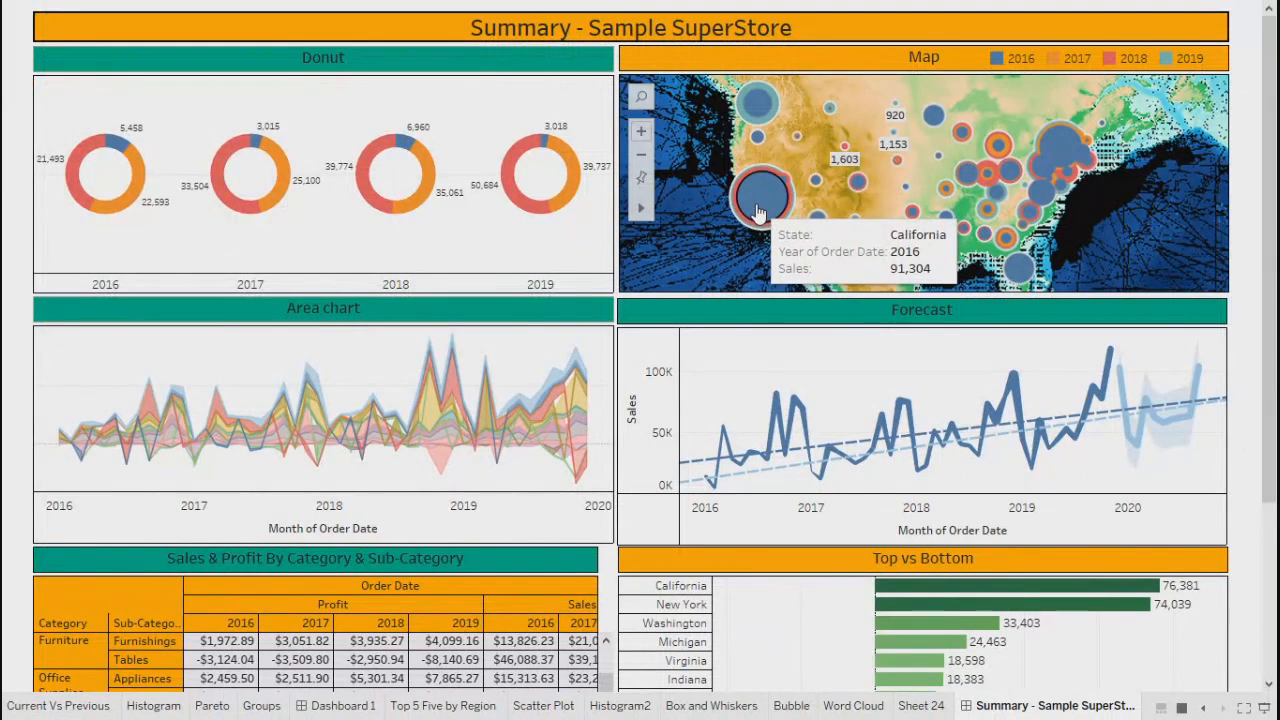
left_click(758, 214)
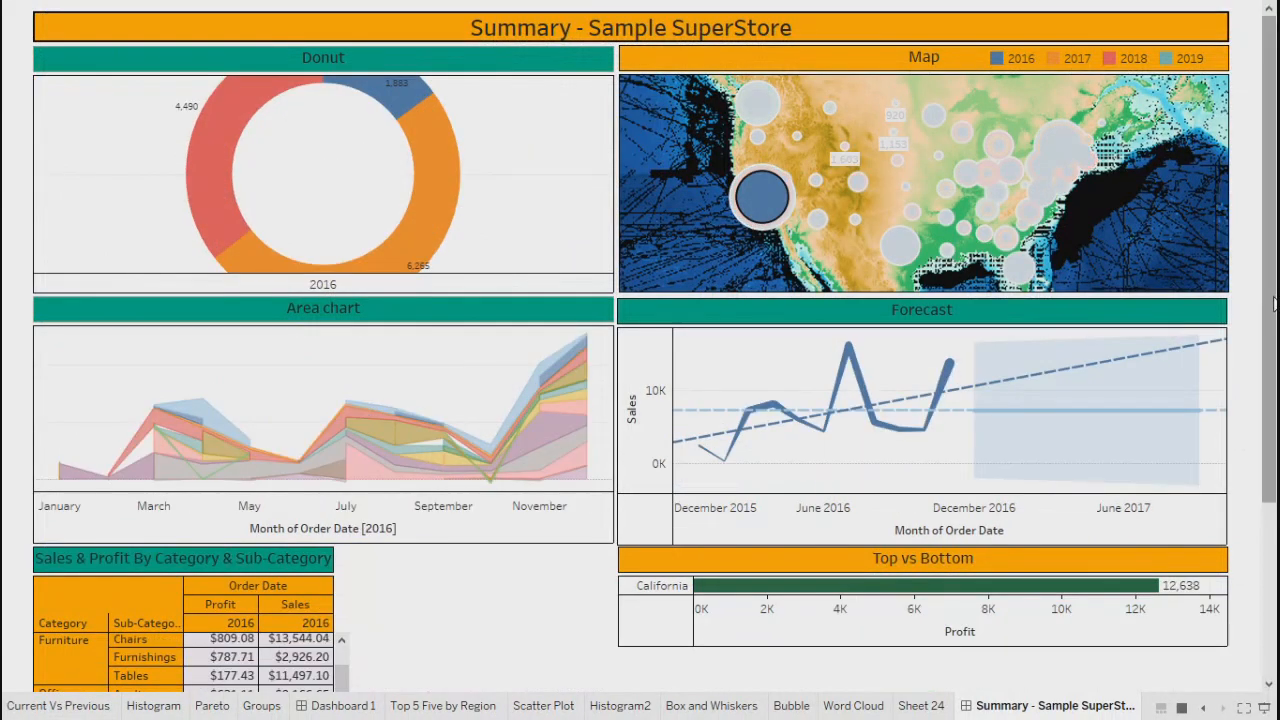
scroll(1275, 303, "down", 3)
scroll(1275, 293, "up", 3)
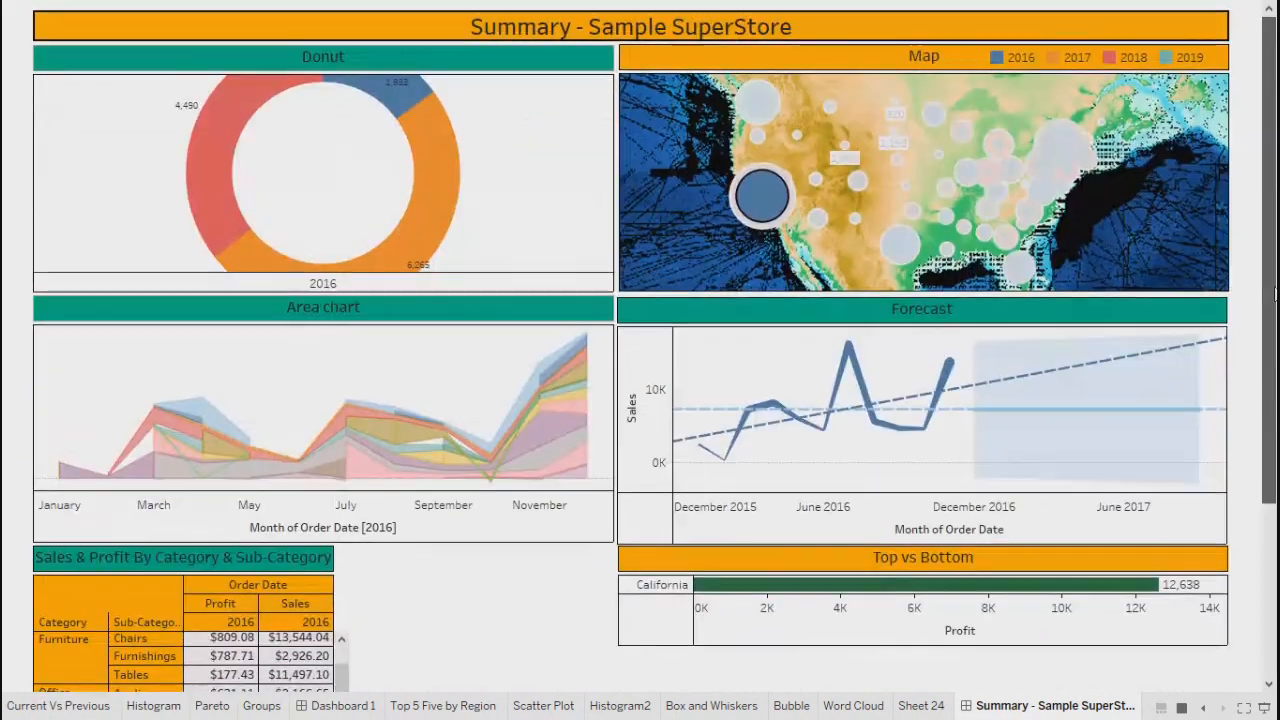
left_click_drag(1270, 277, 1270, 520)
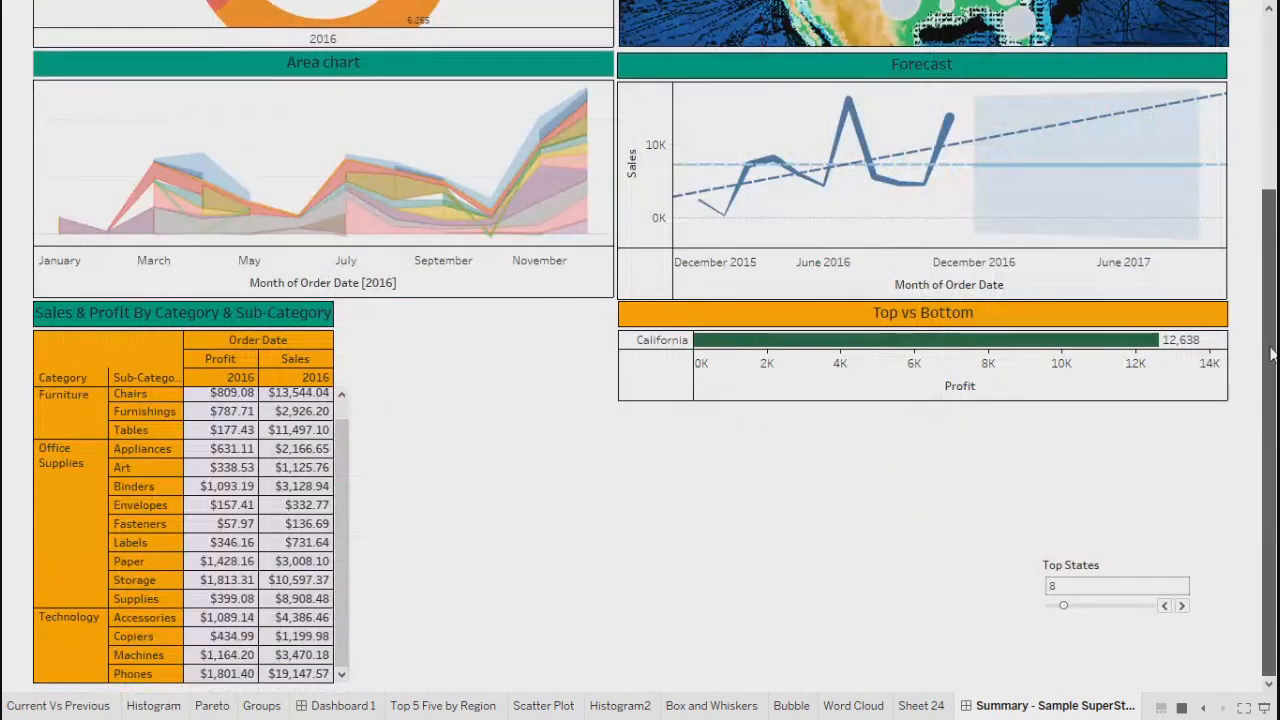
left_click_drag(1272, 354, 1271, 180)
key("Escape")
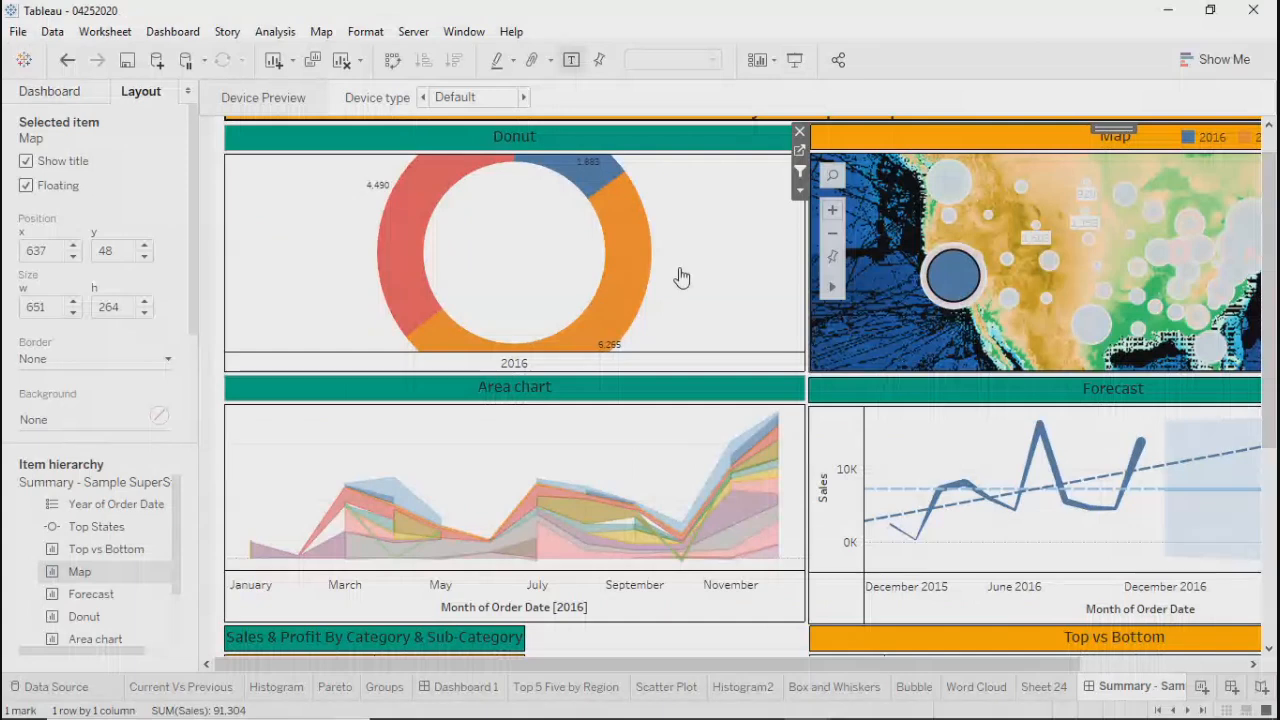
Clear the Map's filter by selecting the Donut chart, view its worksheet, and return to the Summary dashboard
left_click(680, 277)
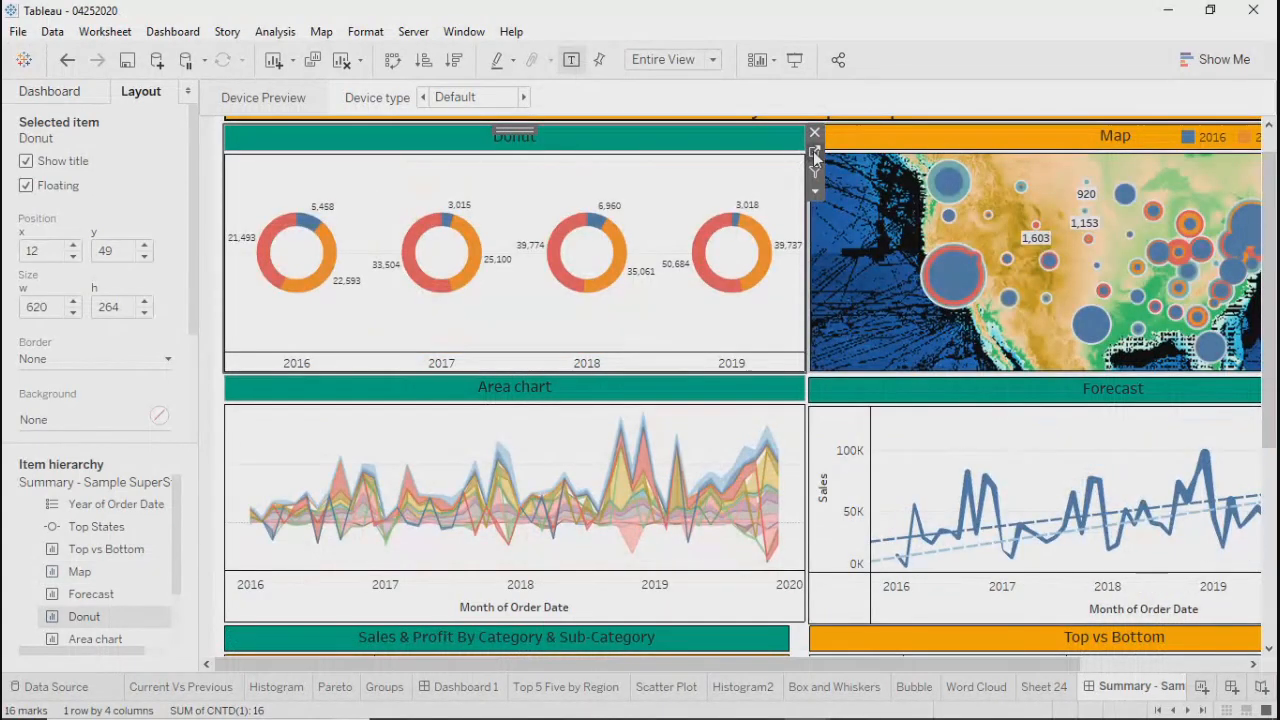
left_click(814, 152)
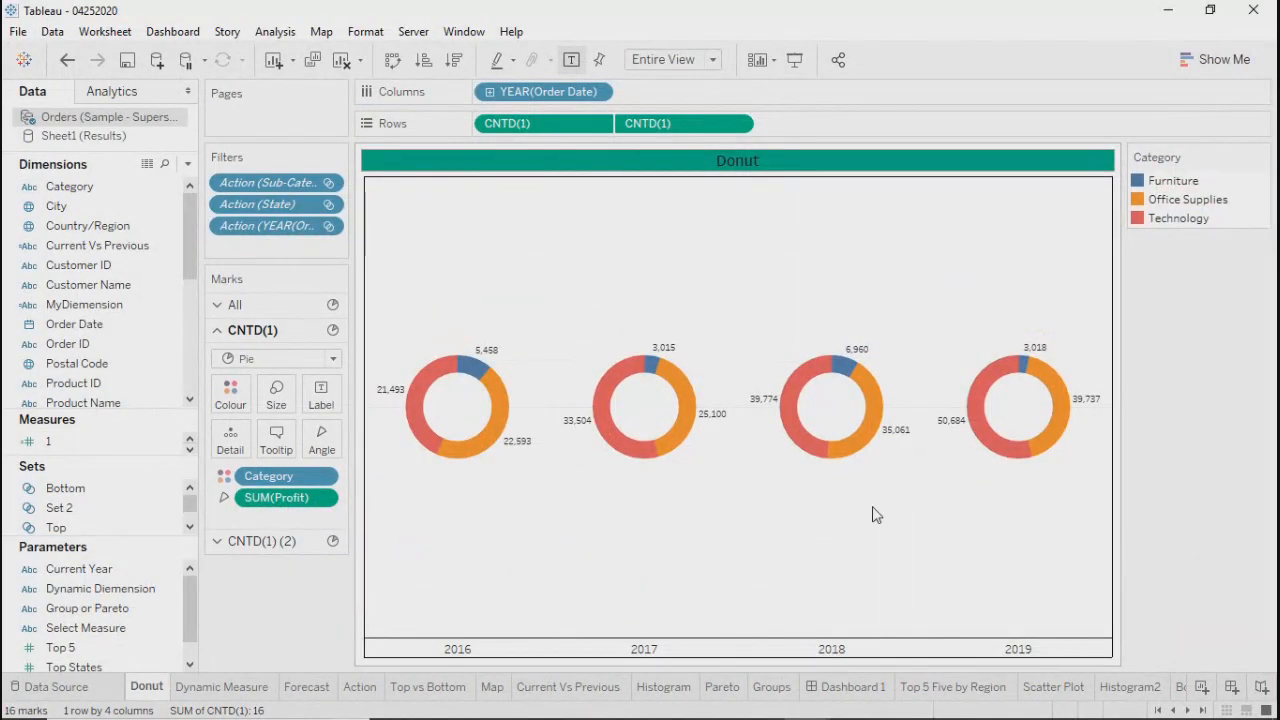
left_click(1203, 710)
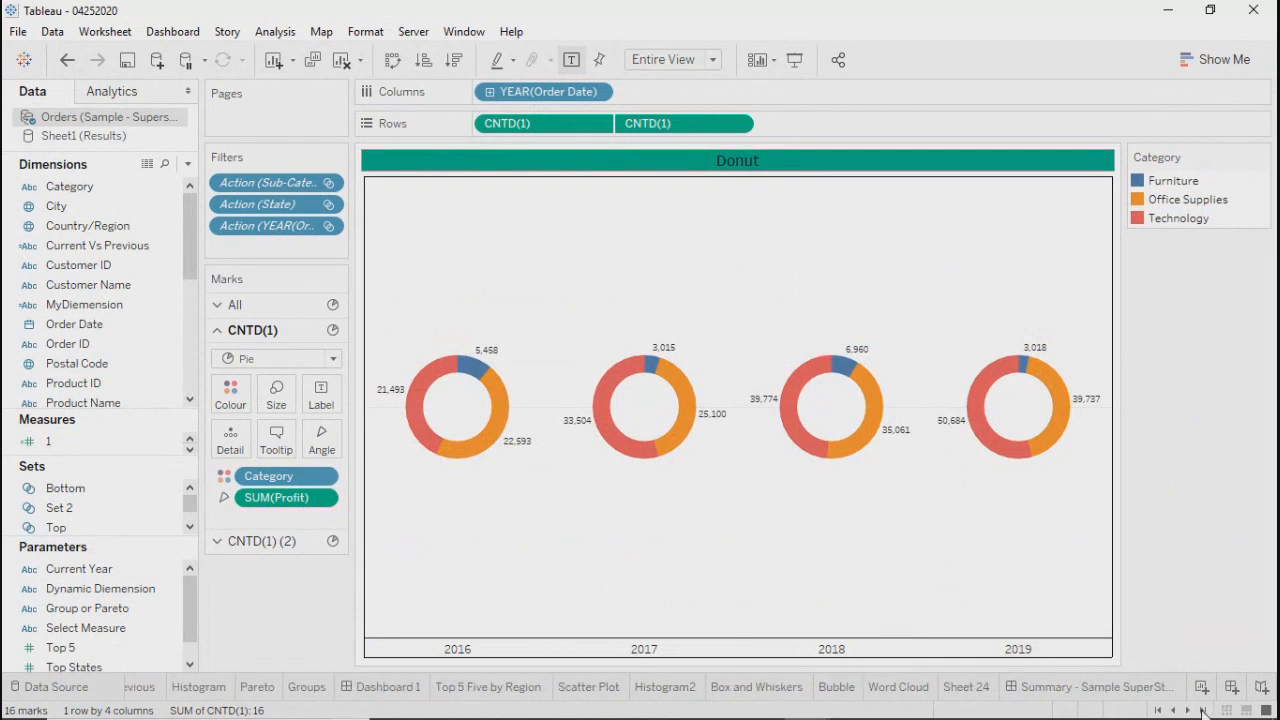
left_click(1112, 686)
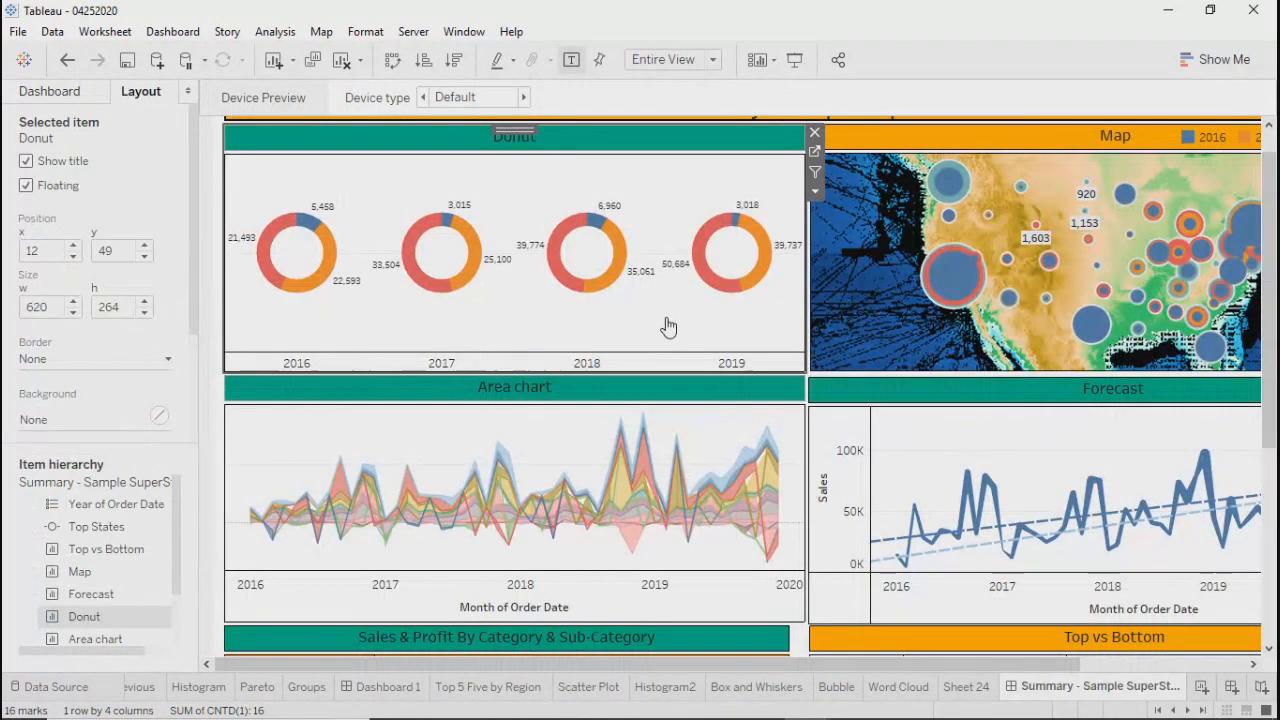
Use the Donut chart as a filter, test its 2018 Office Supplies slice in presentation mode, and return to editing
left_click(815, 174)
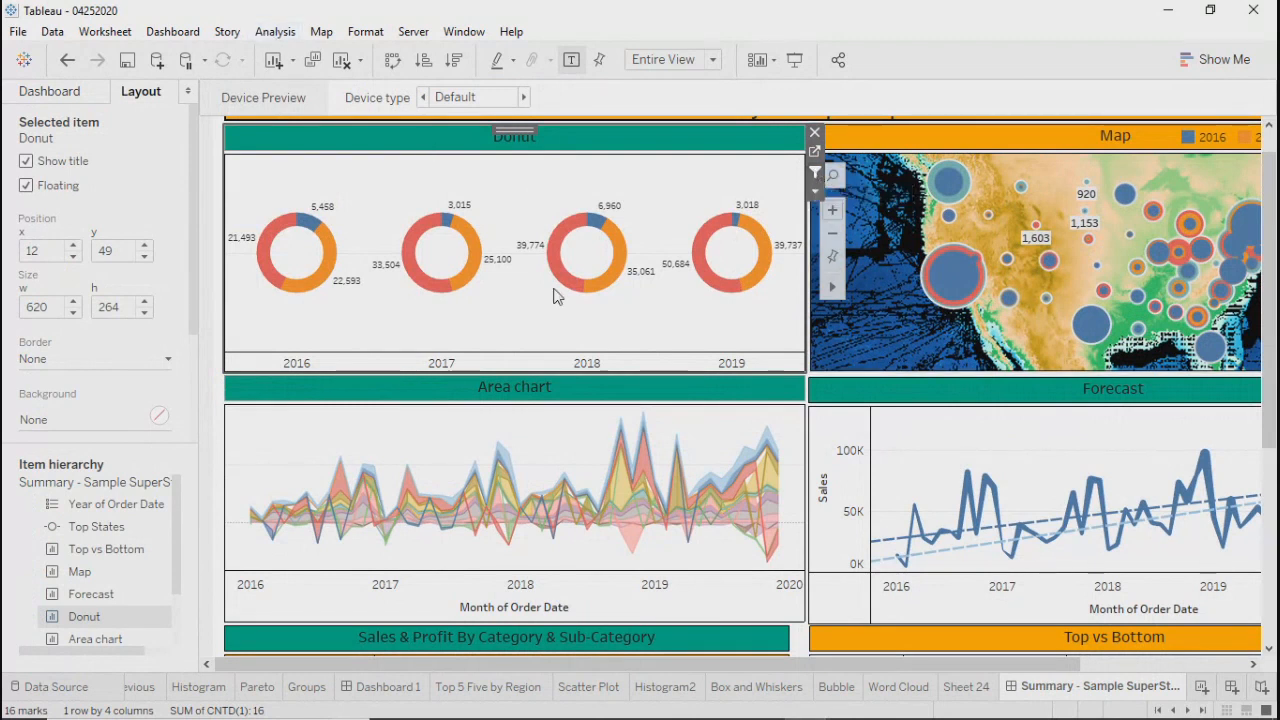
left_click(797, 60)
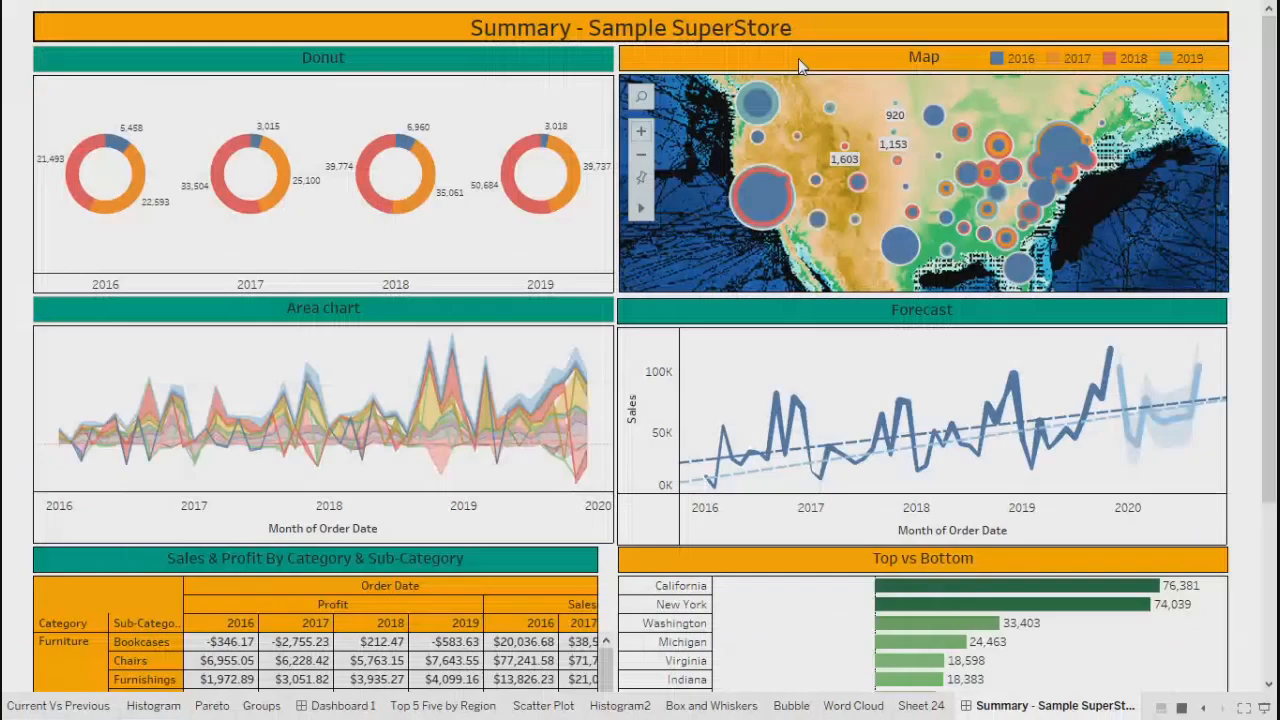
left_click(433, 185)
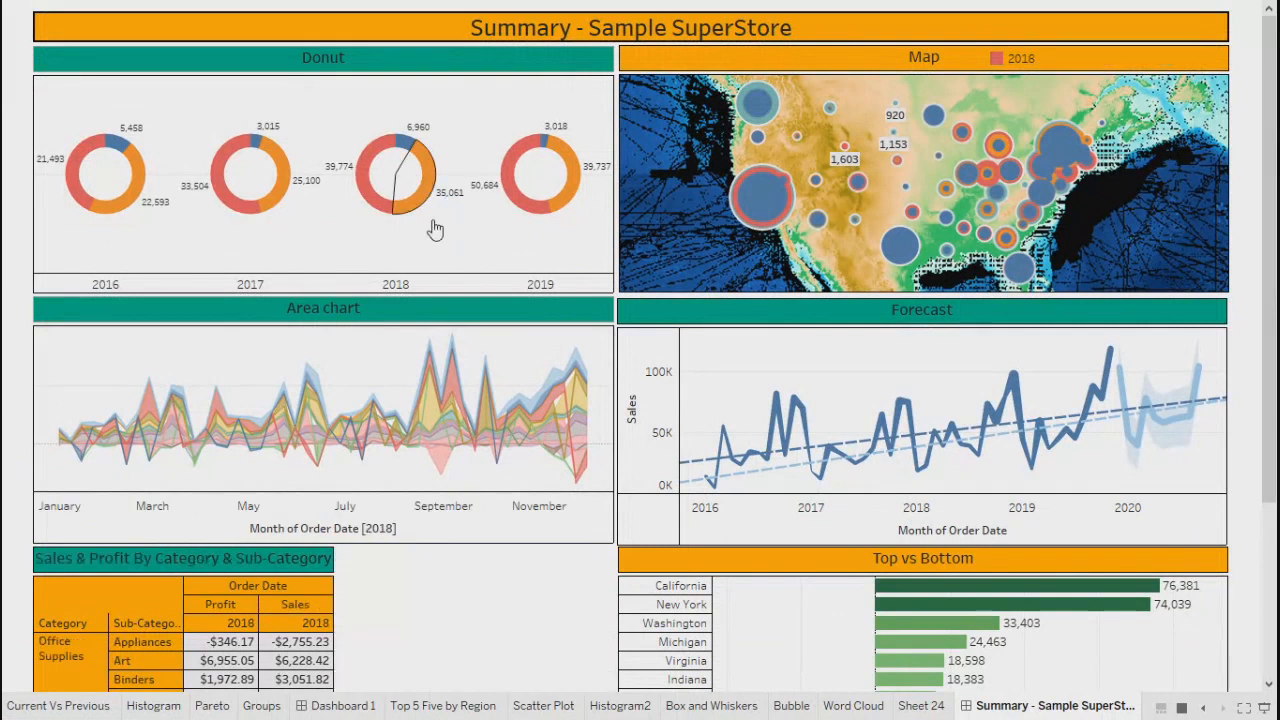
left_click(425, 192)
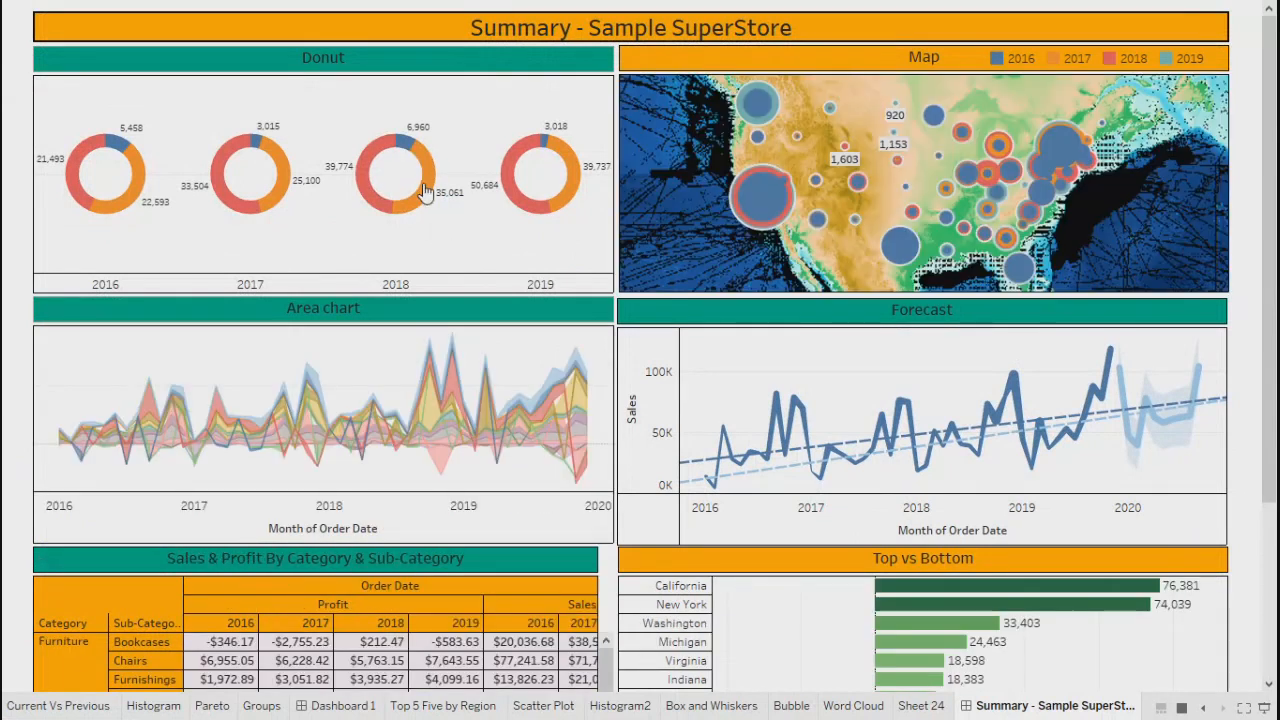
left_click(425, 192)
key("Escape")
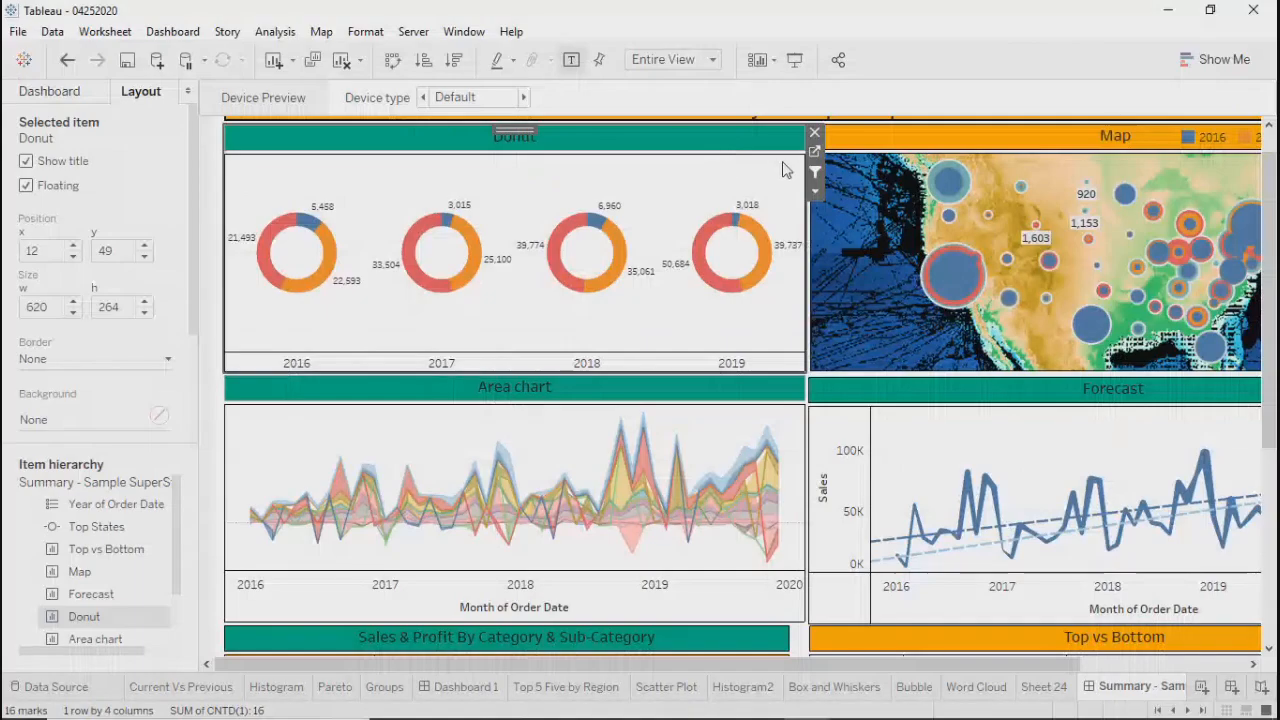
Review Filter 4 in the dashboard's actions and remove it from the list
left_click(158, 59)
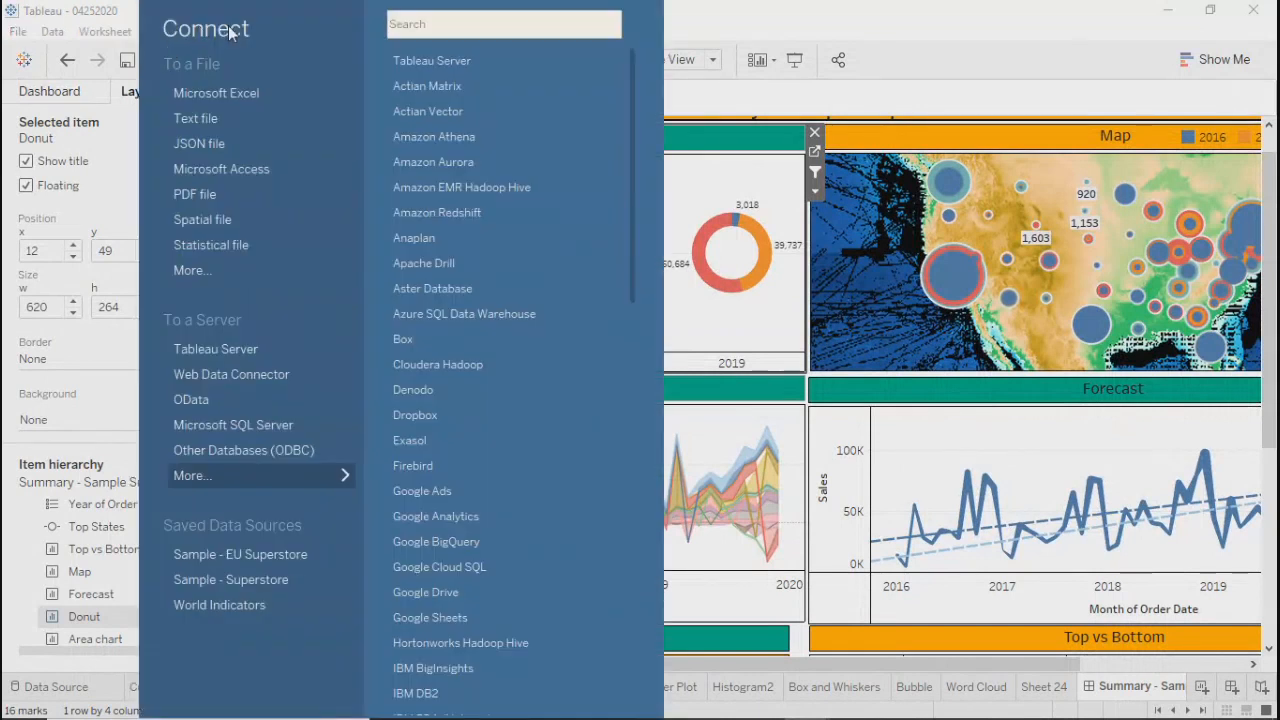
key("Escape")
left_click(187, 33)
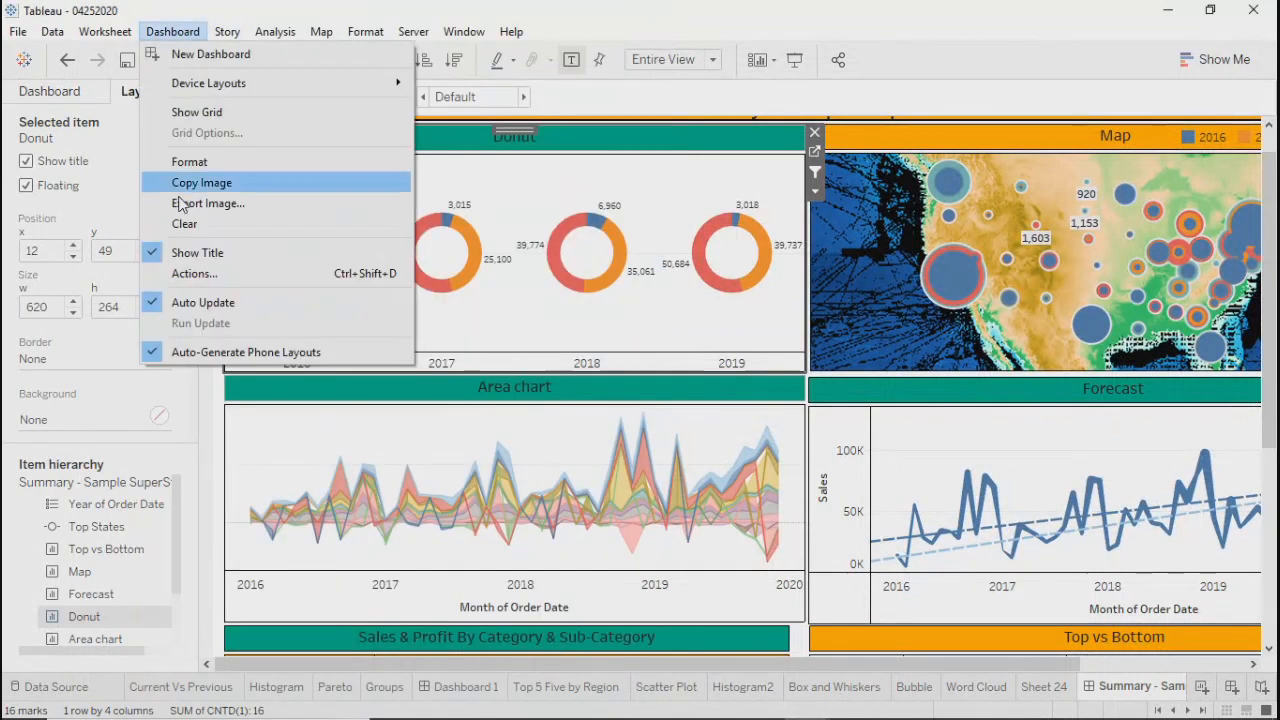
left_click(182, 270)
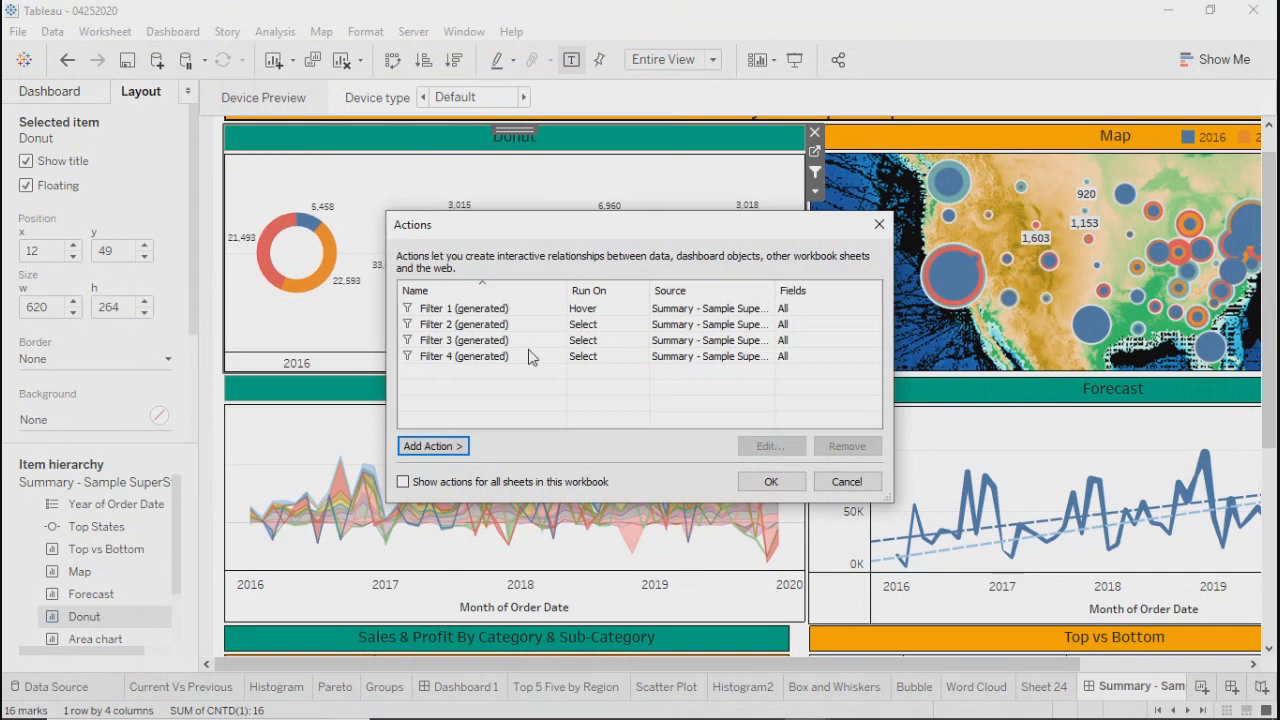
left_click(507, 362)
left_click(769, 447)
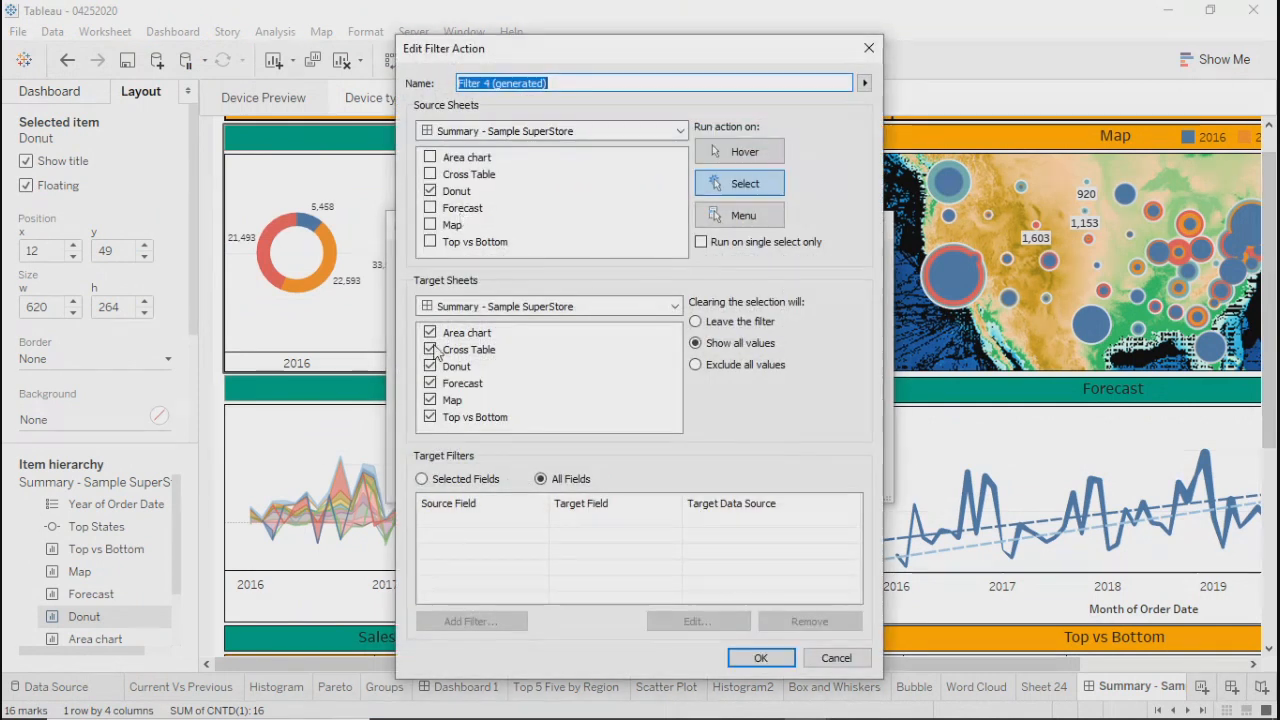
left_click(836, 658)
left_click(447, 358)
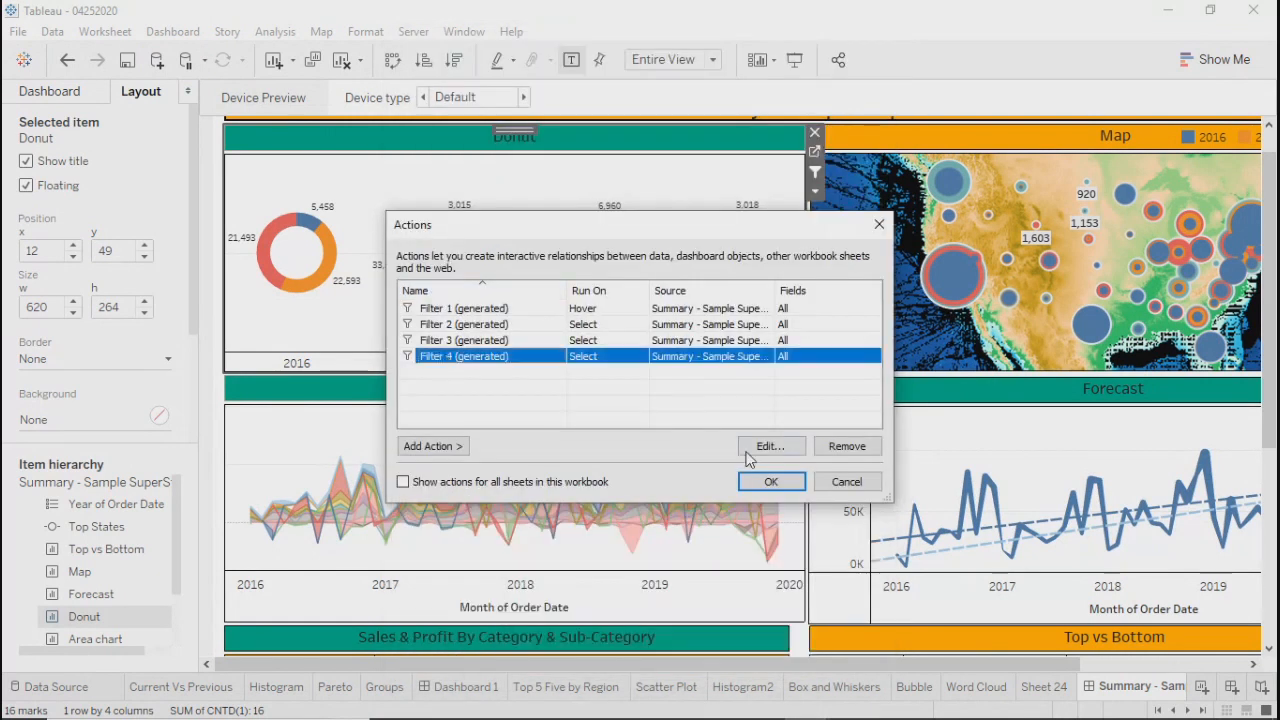
left_click(823, 452)
Check the source sheets, target sheets and run setting of Filter 3 and Filter 2
left_click(480, 341)
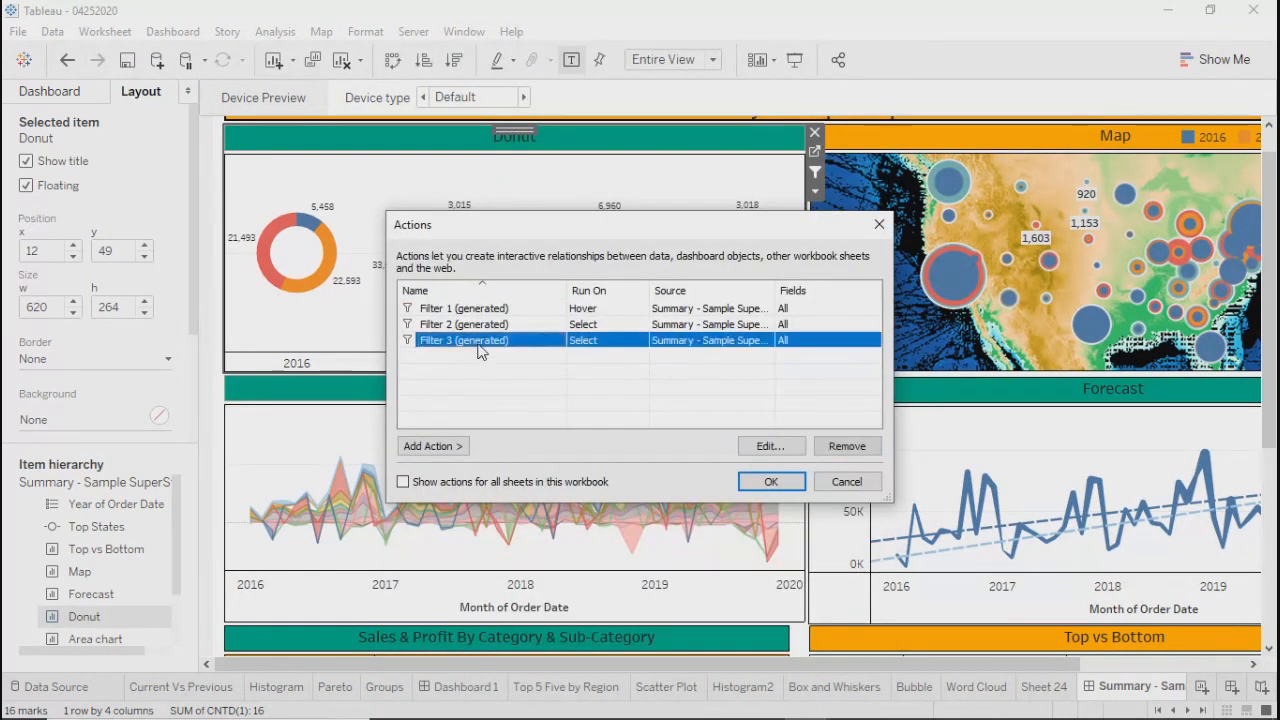
left_click(770, 448)
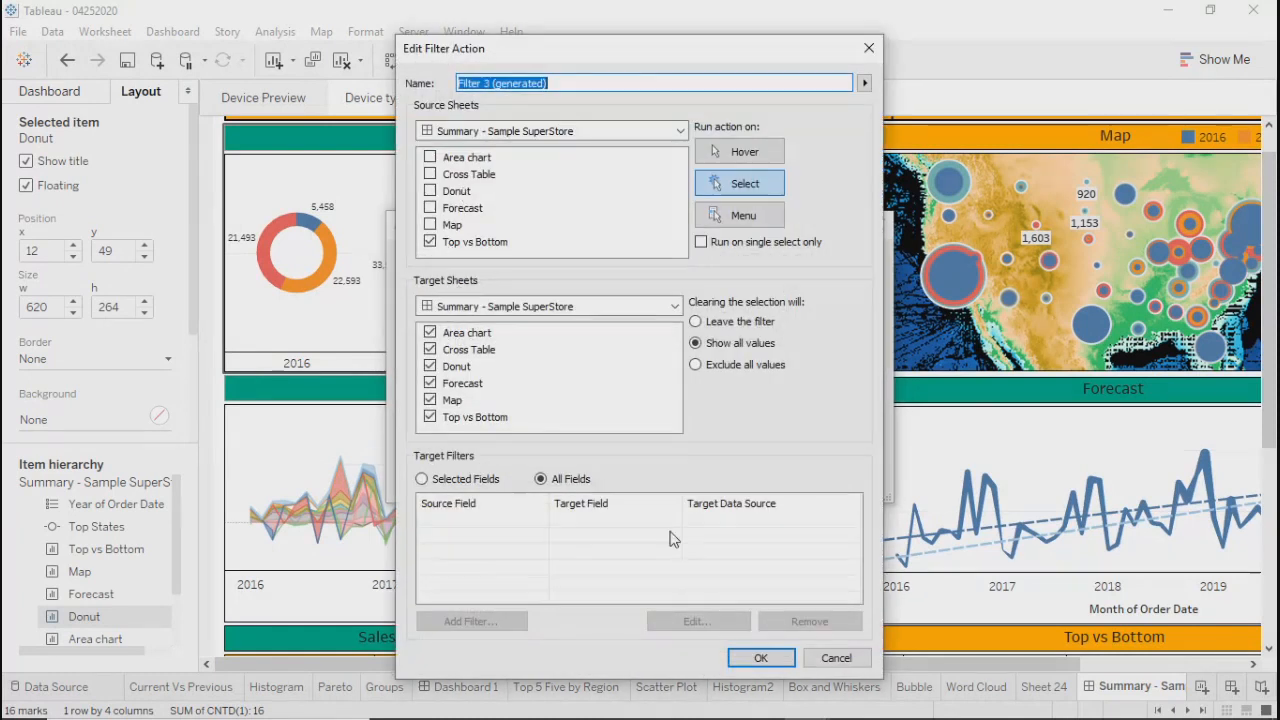
left_click(834, 659)
key("Up")
left_click(770, 448)
left_click(770, 665)
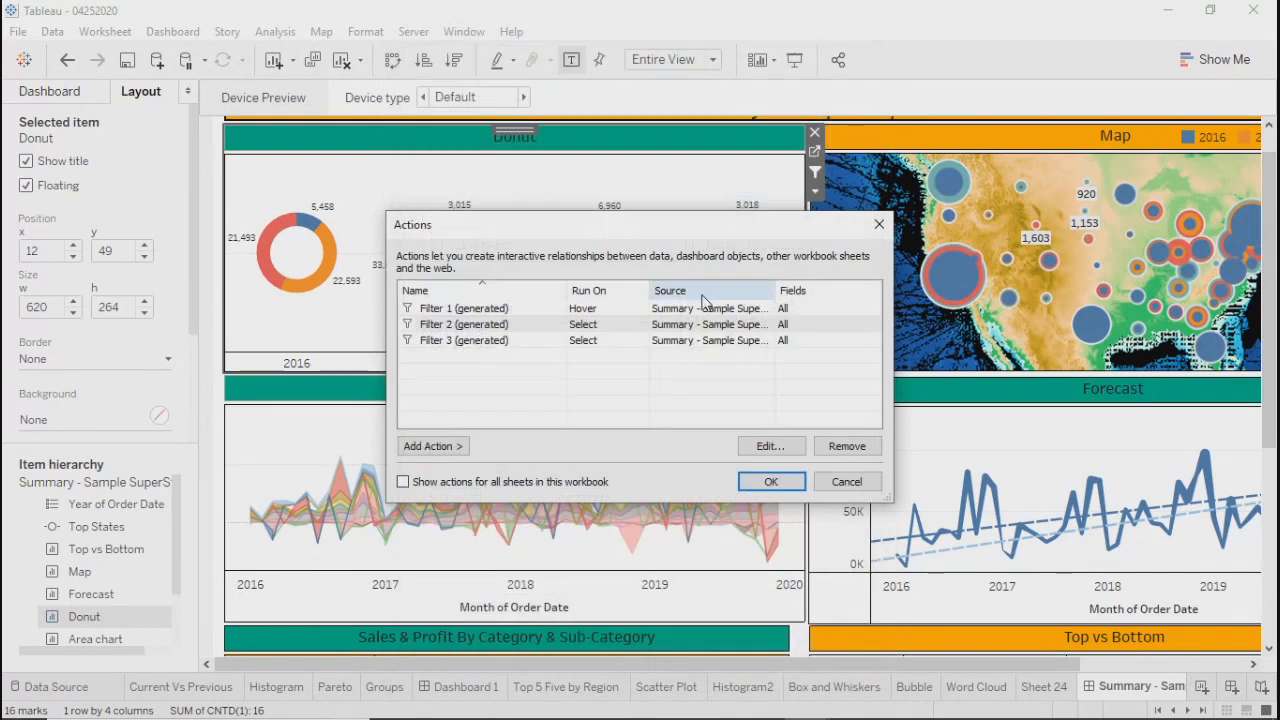
Set the Filter 1 action to run on Select and accept the dashboard actions
left_click(614, 312)
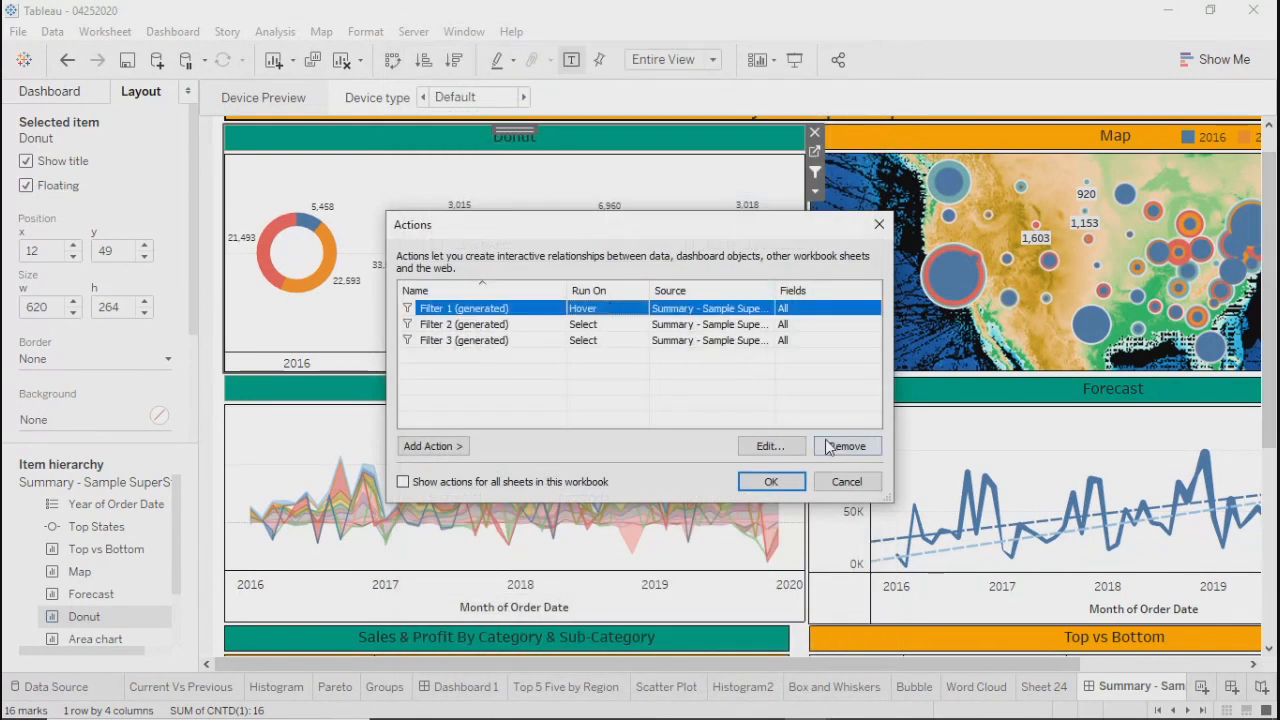
left_click(770, 446)
left_click(740, 183)
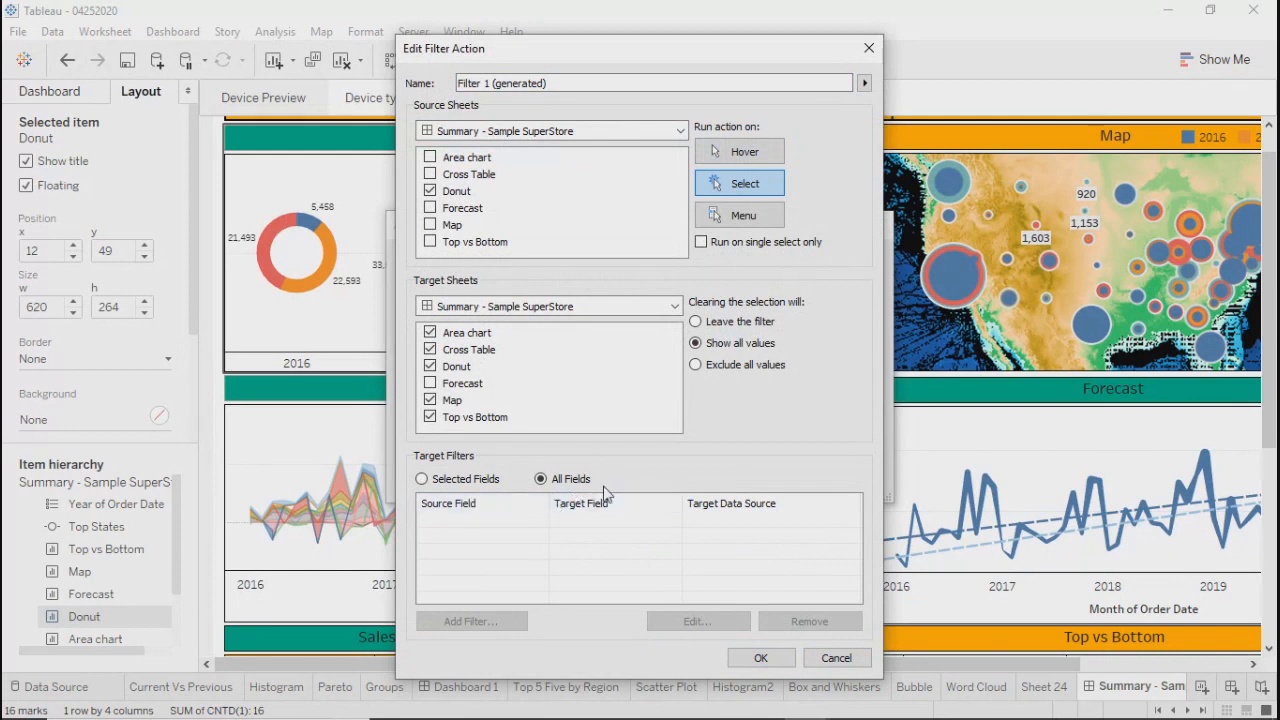
left_click(761, 658)
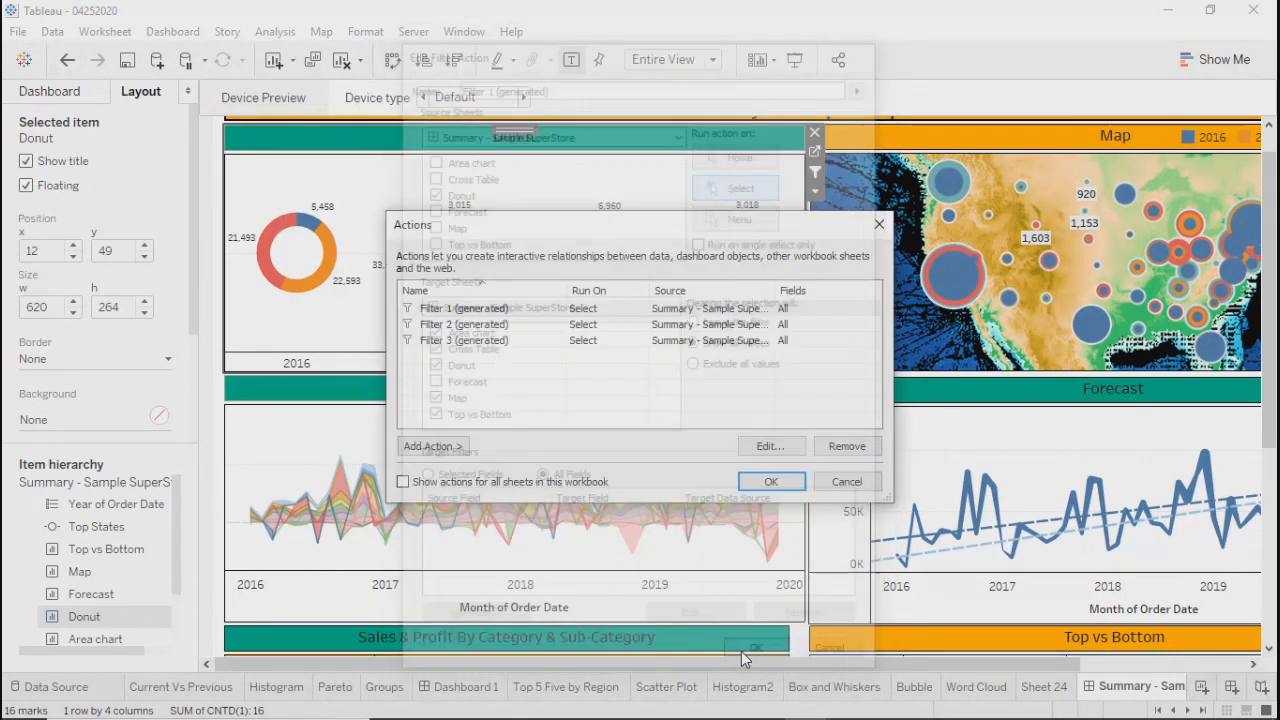
left_click(768, 483)
Filter the dashboard by the Donut chart's 2017 Office Supplies slice in presentation mode
left_click(797, 60)
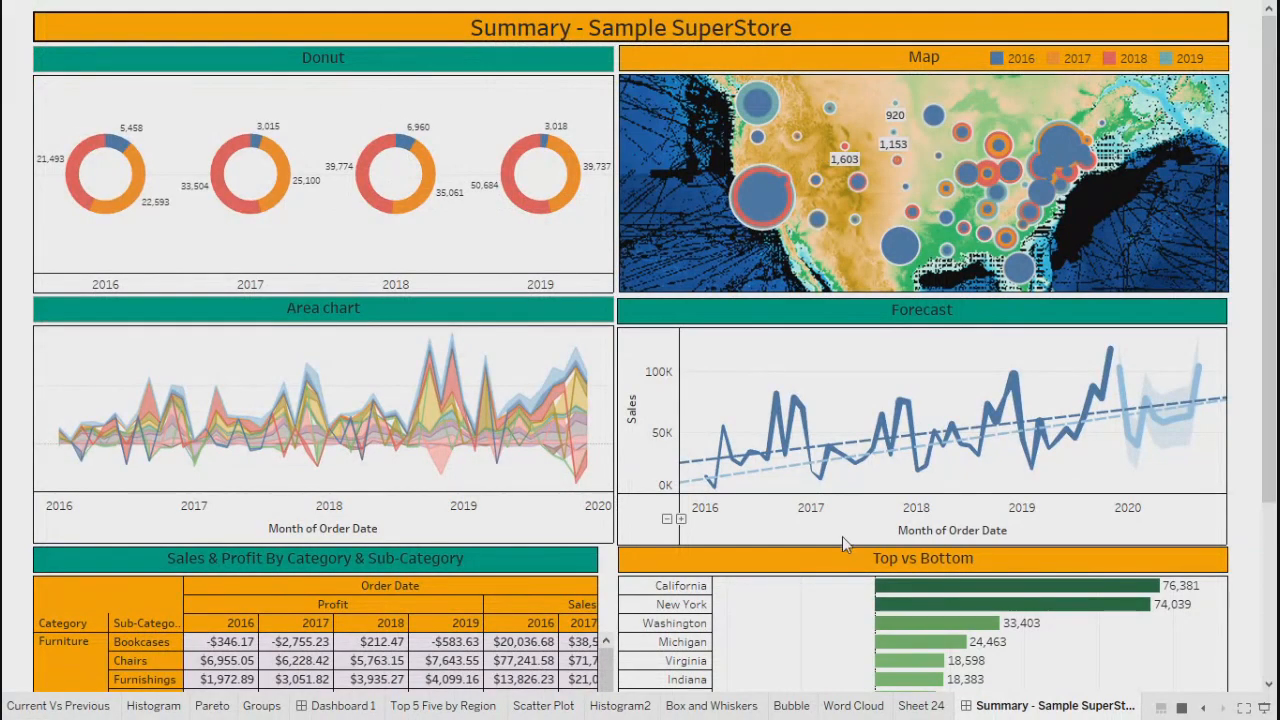
scroll(842, 543, "down", 2)
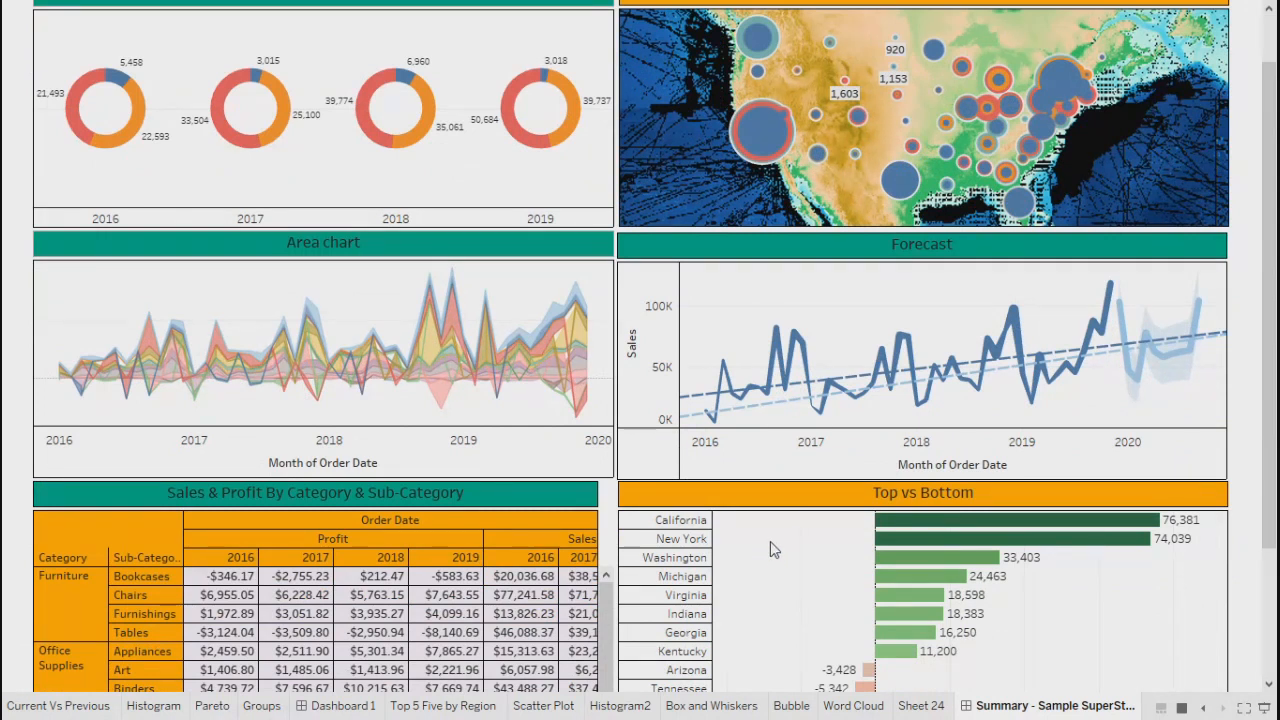
scroll(845, 544, "up", 2)
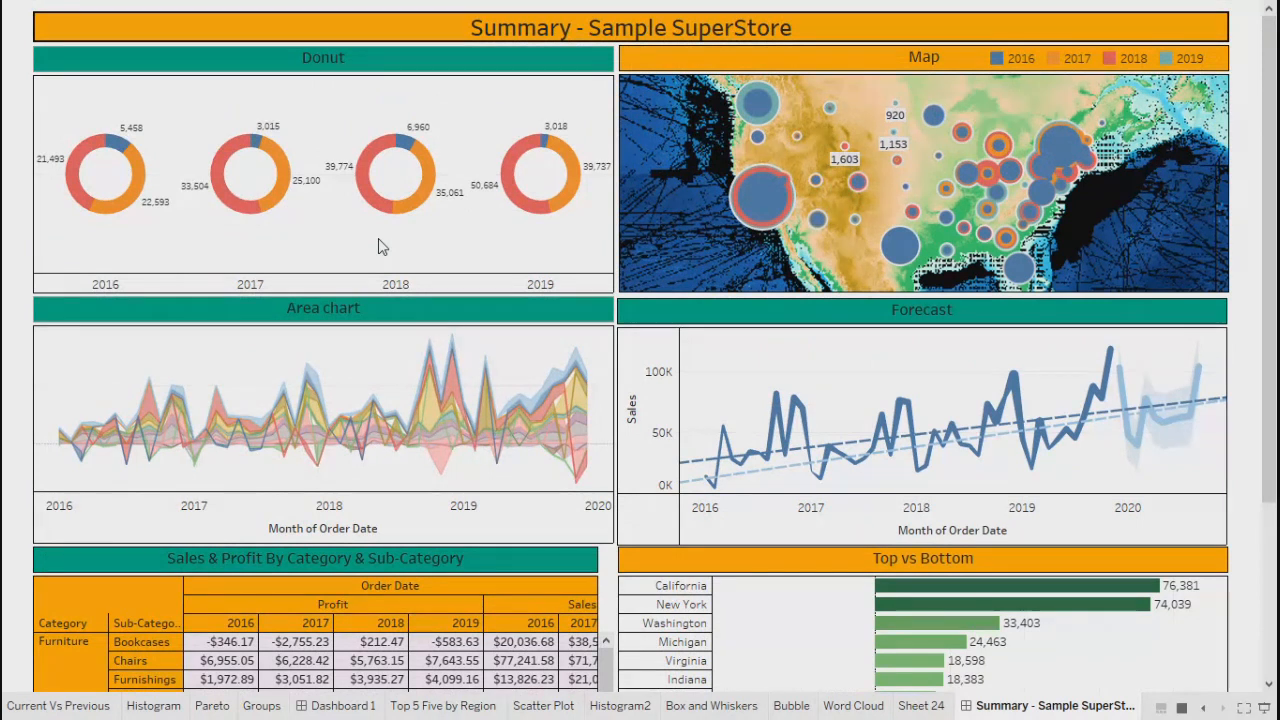
mouse_move(287, 177)
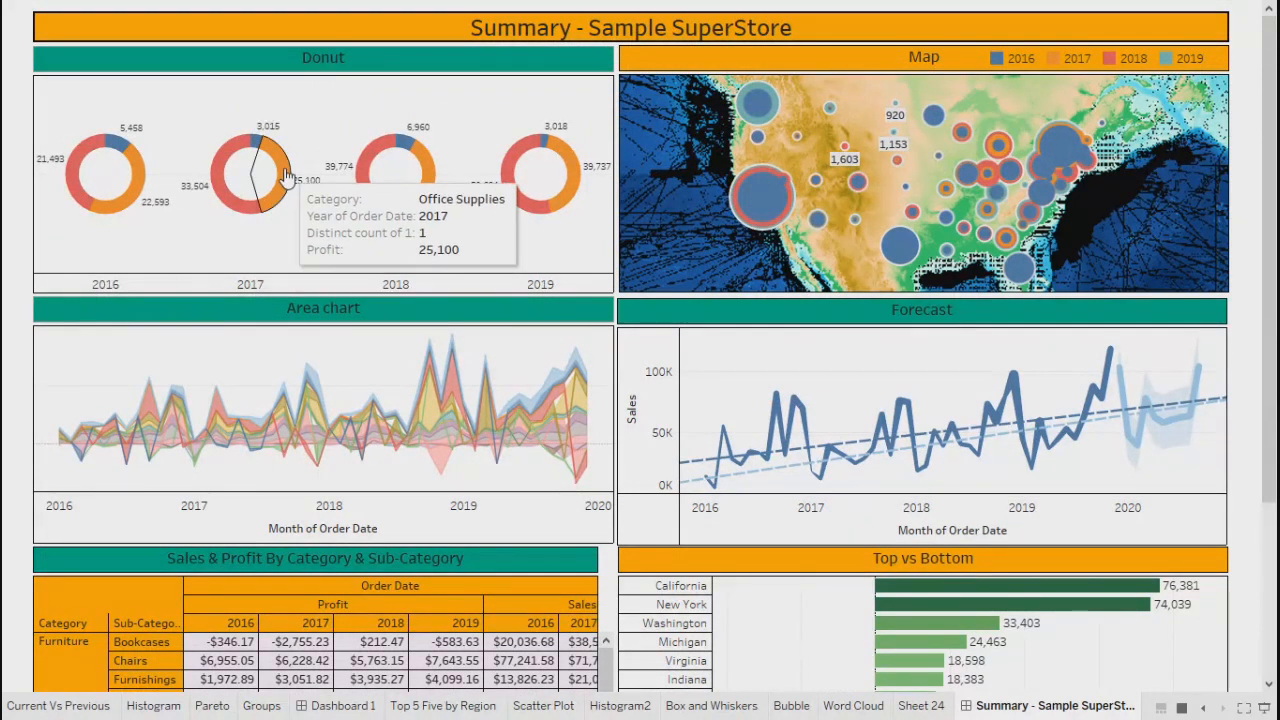
left_click(287, 177)
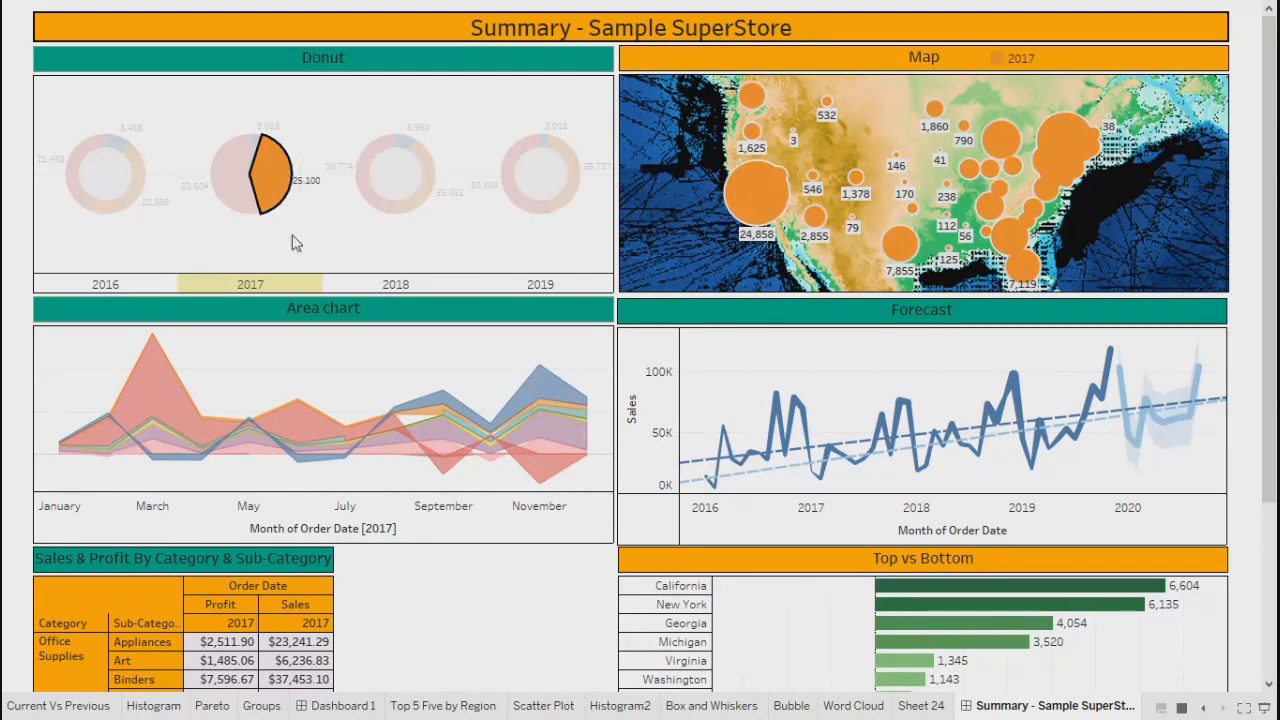
Filter the dashboard by California's 2017 mark on the Map and look over the remaining charts
left_click(752, 200)
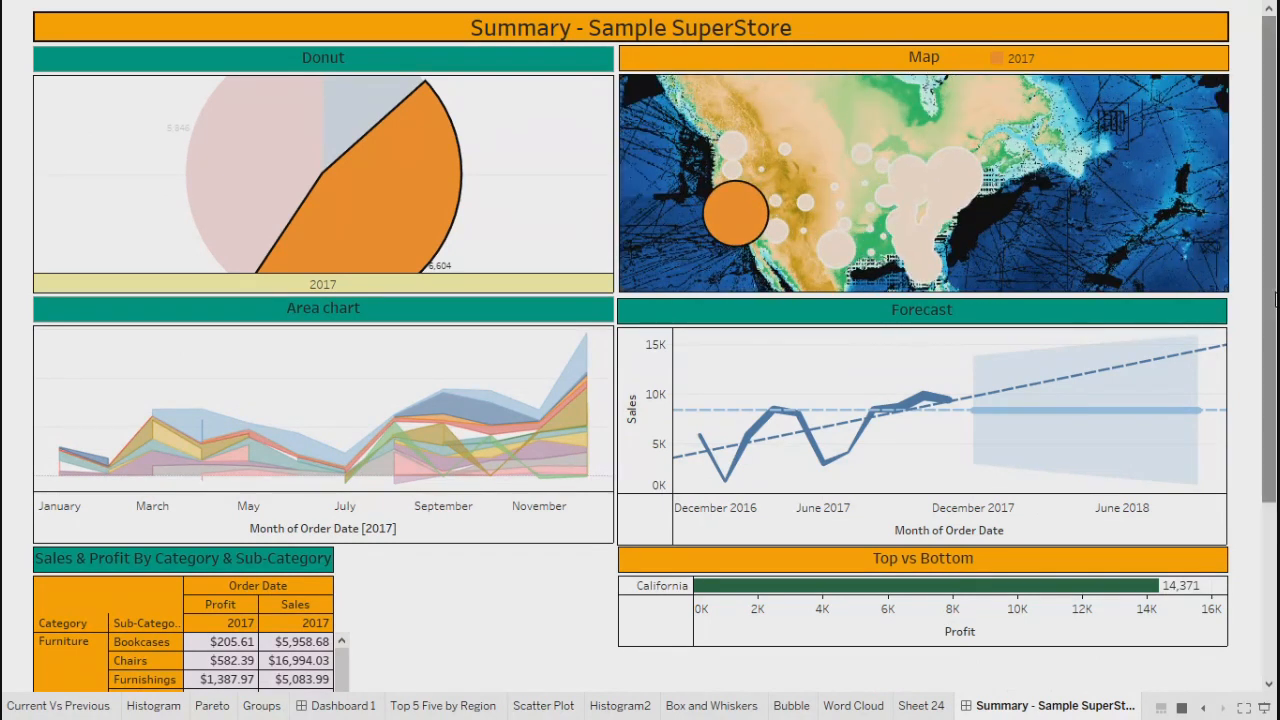
scroll(1275, 293, "down", 3)
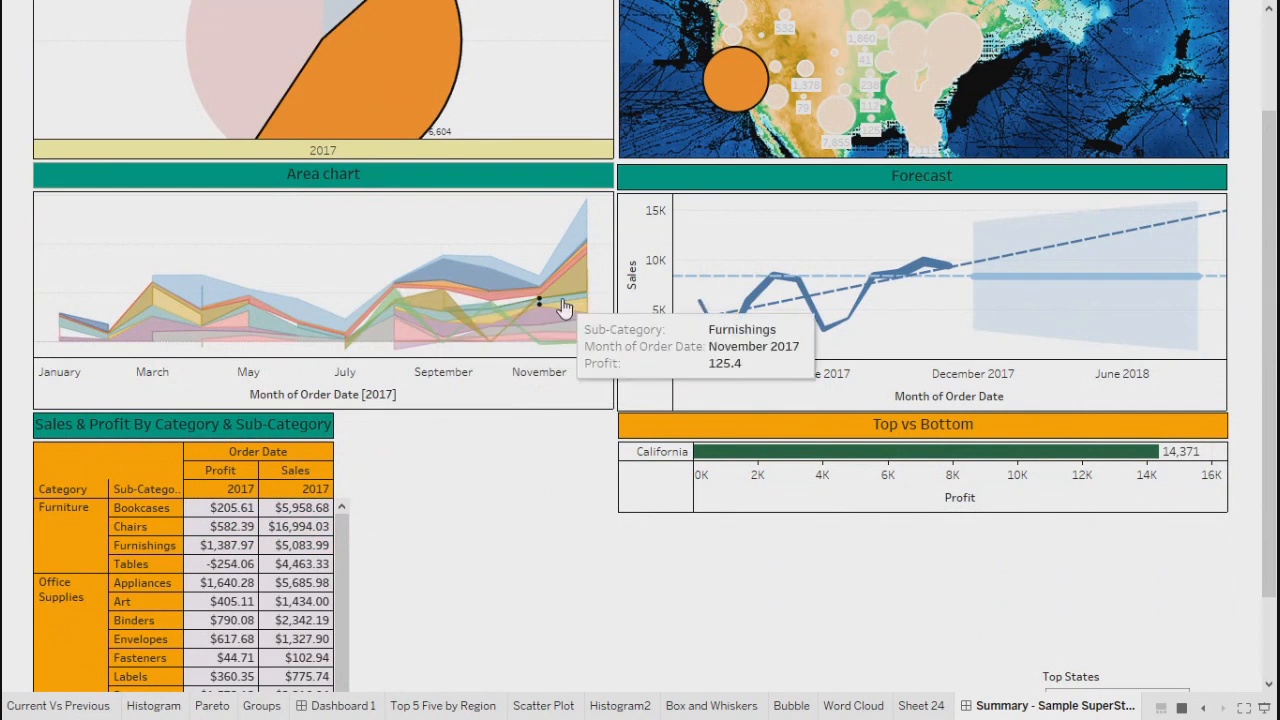
left_click_drag(1273, 322, 1269, 460)
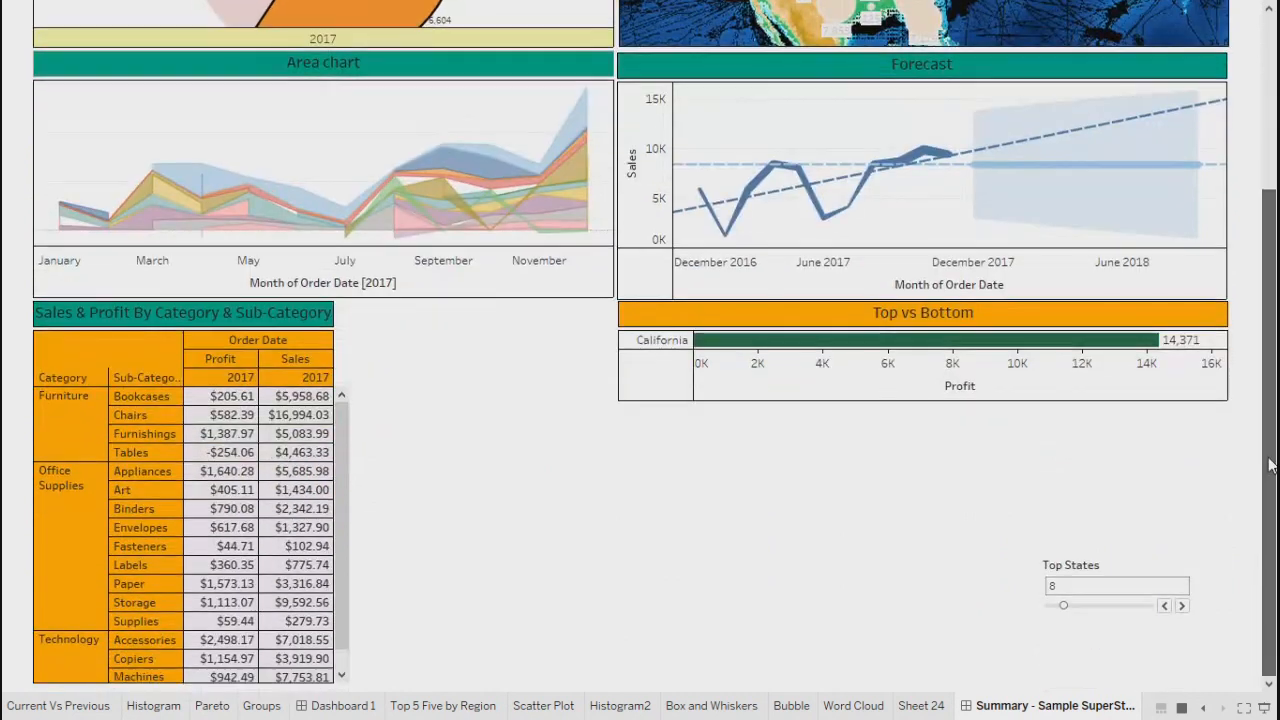
Drill the Sales & Profit table's order date down from year to quarters and months
left_click(185, 378)
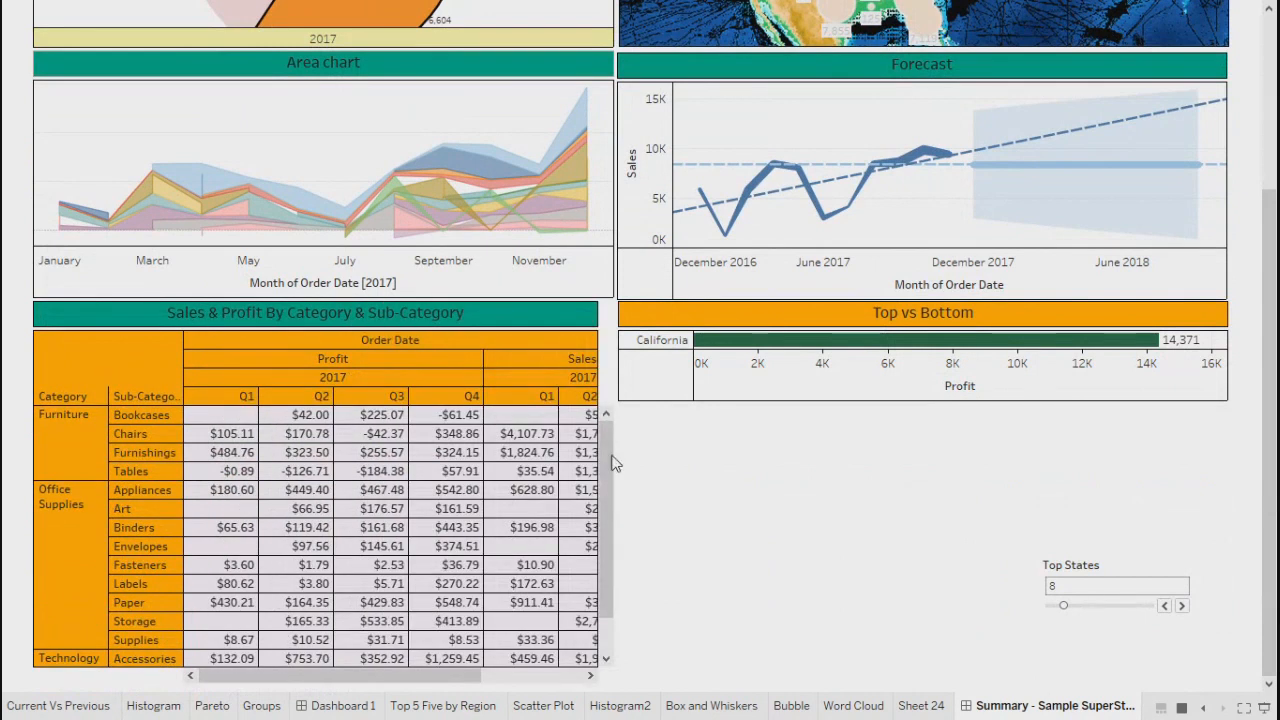
scroll(610, 462, "up", 1)
scroll(608, 462, "down", 3)
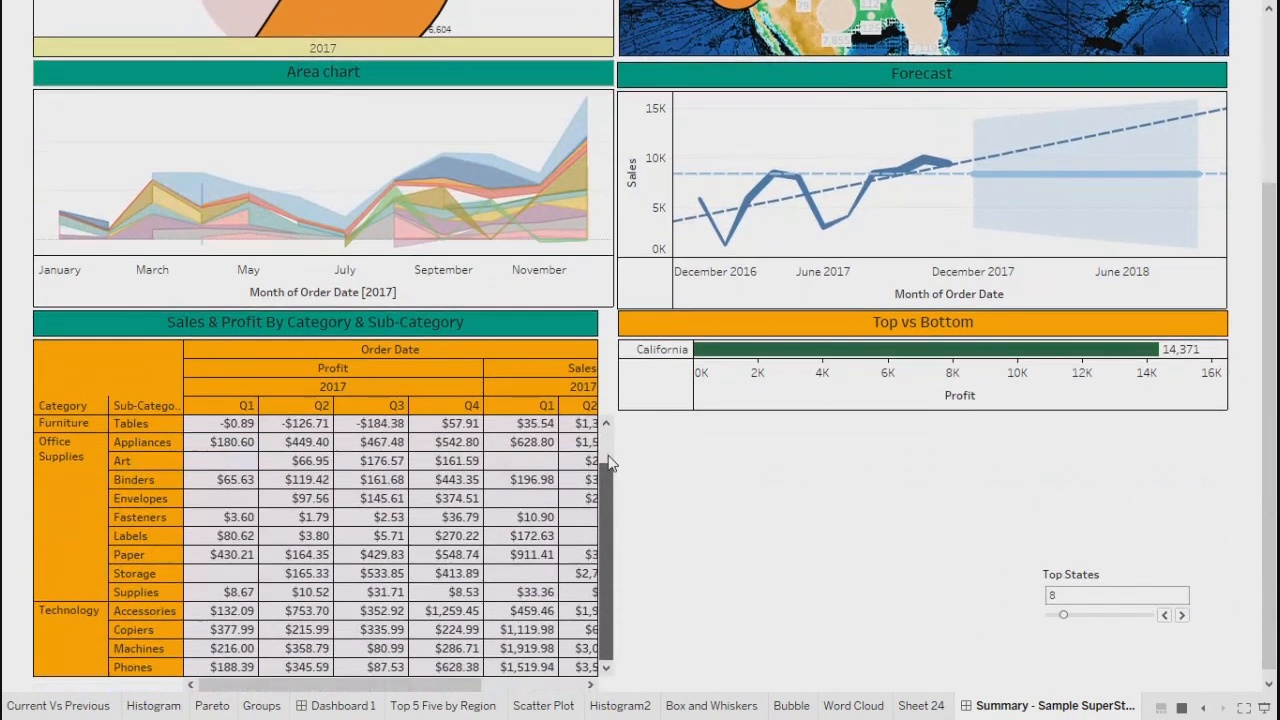
left_click(185, 397)
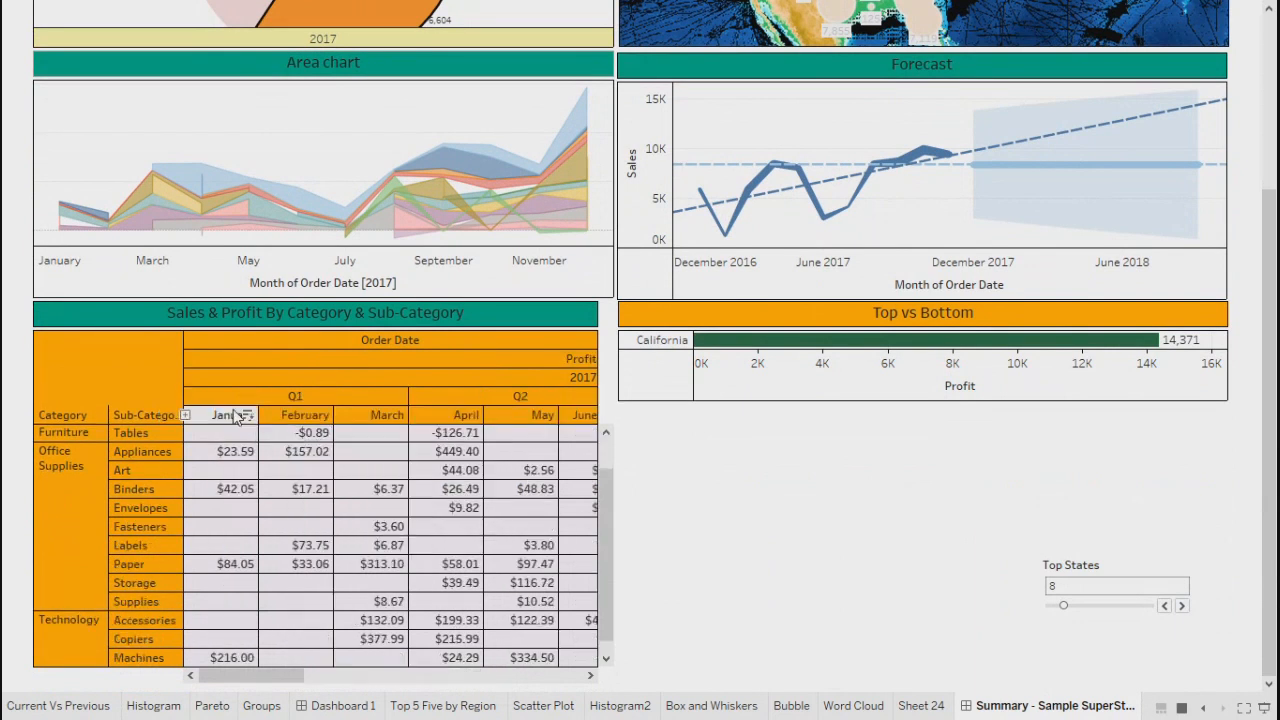
Expand the Sales & Profit table's months to days, examine the rows, and collapse it back to months
left_click(185, 416)
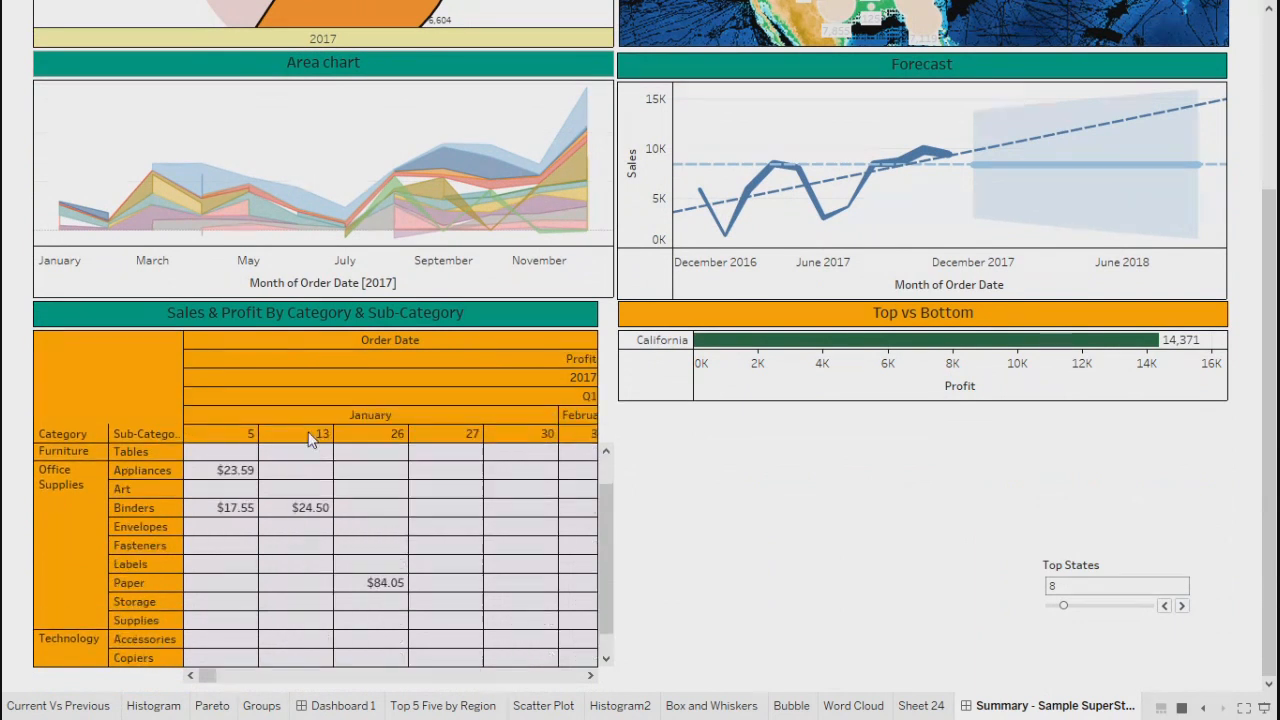
left_click_drag(605, 522, 607, 560)
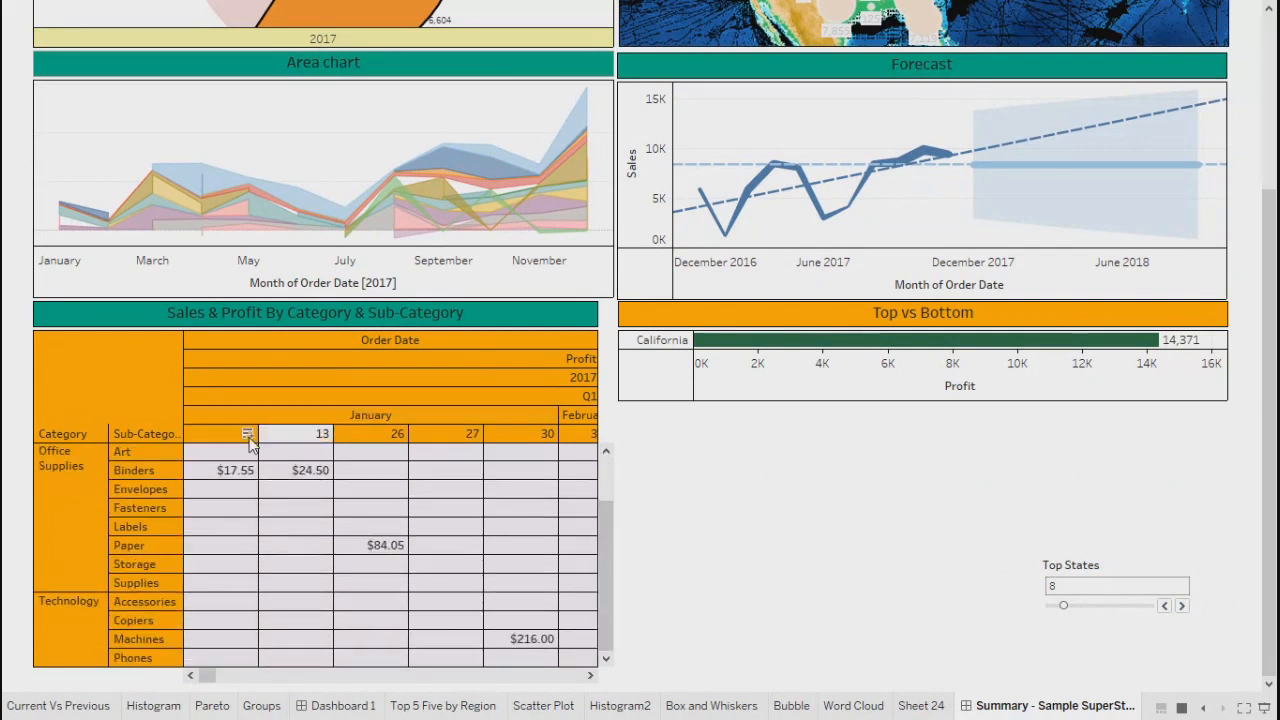
left_click(182, 413)
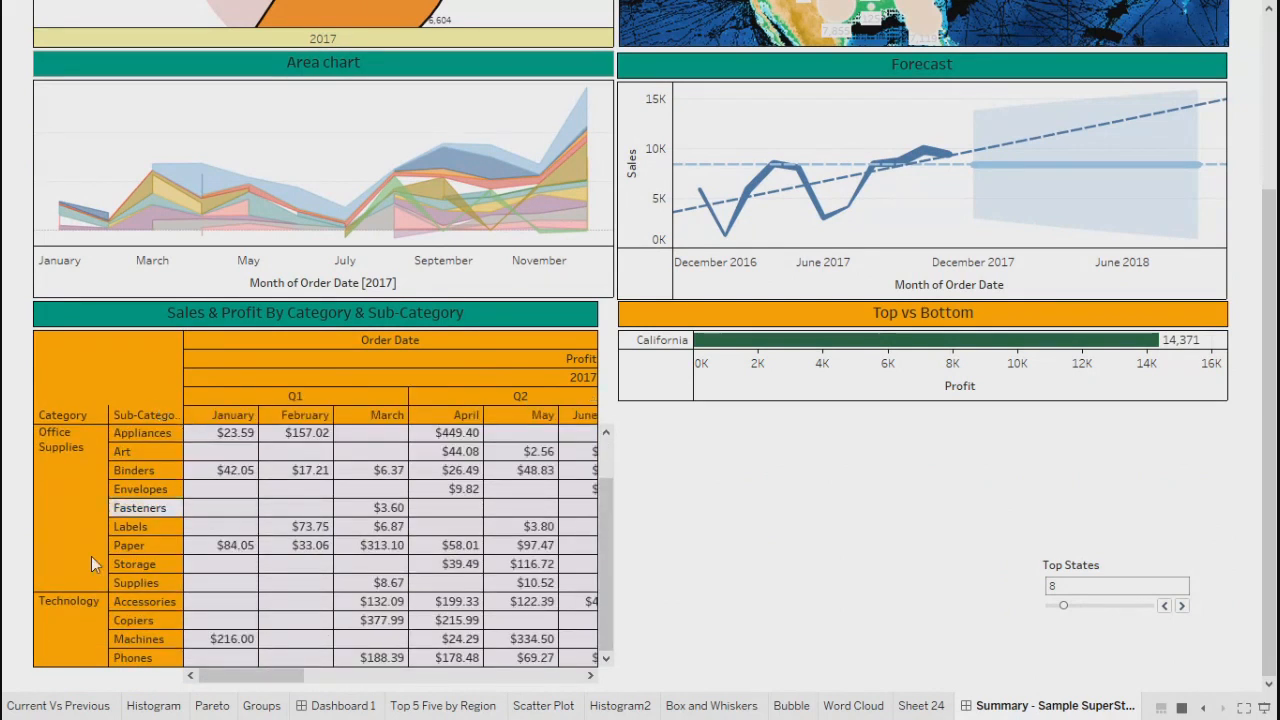
left_click_drag(604, 602, 606, 485)
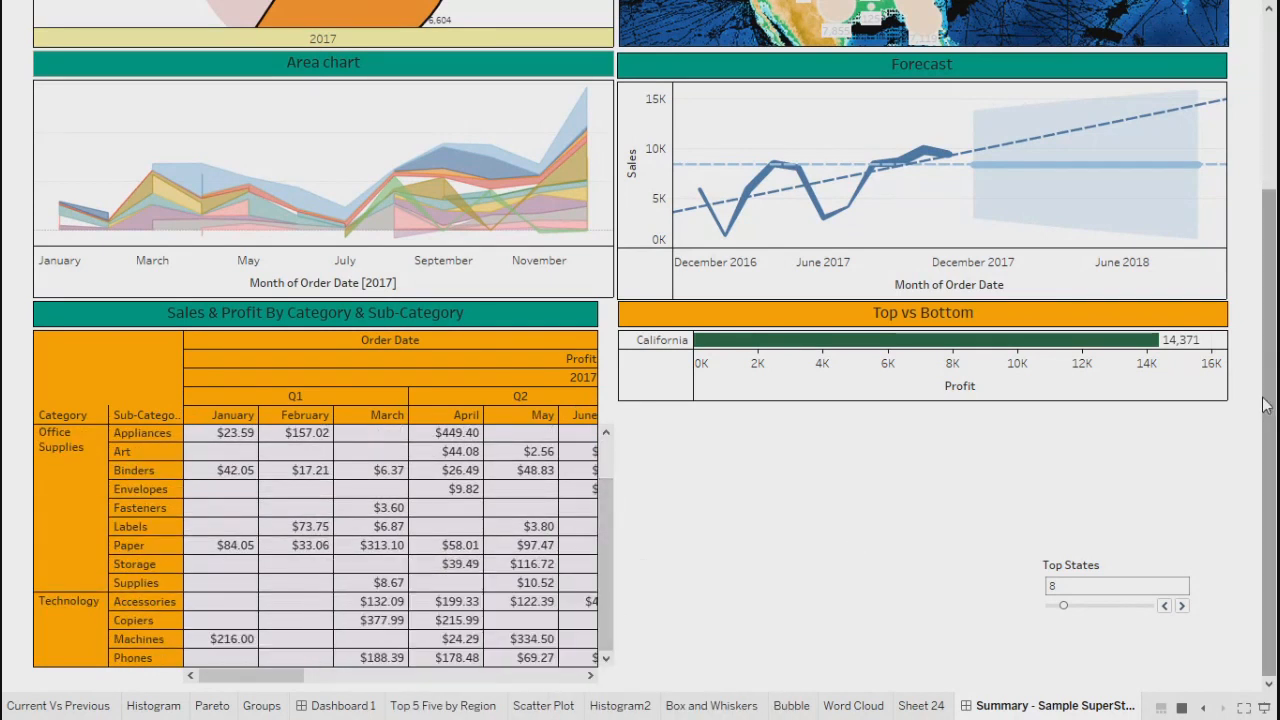
Look over all charts of the dashboard filtered by California and 2017 Office Supplies, and leave presentation mode
scroll(1266, 416, "up", 5)
mouse_move(398, 210)
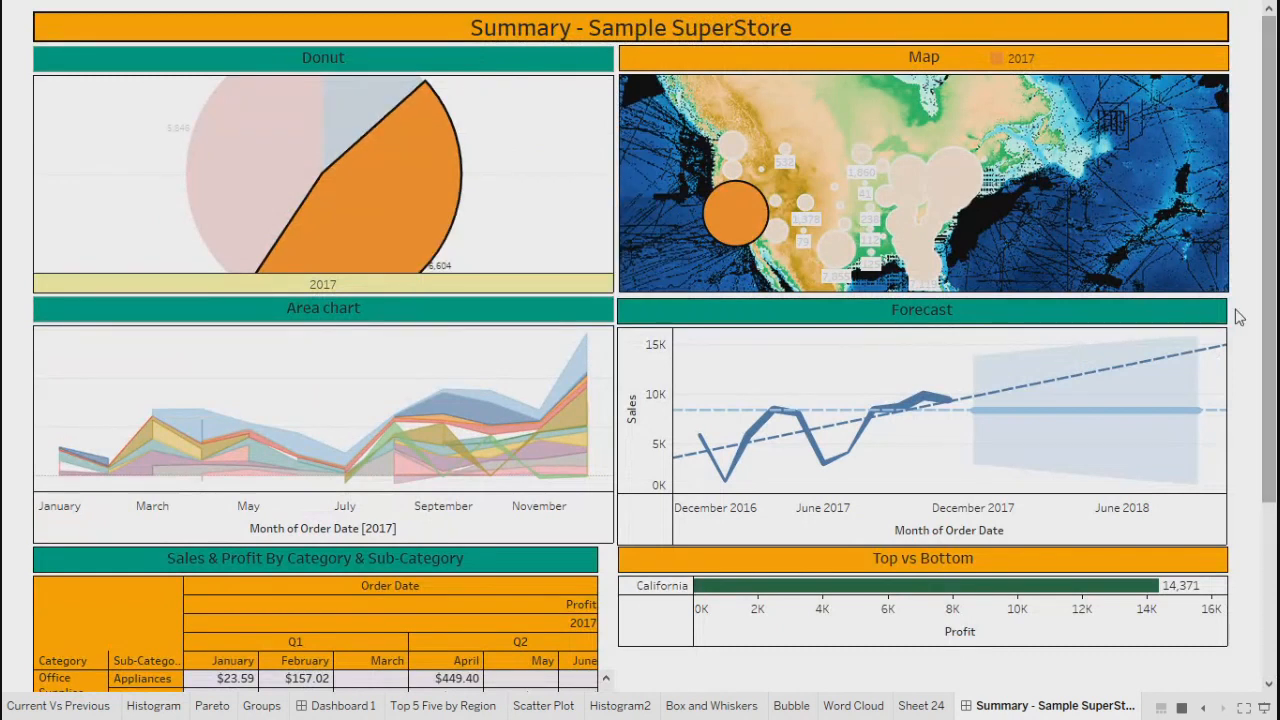
scroll(1266, 338, "down", 5)
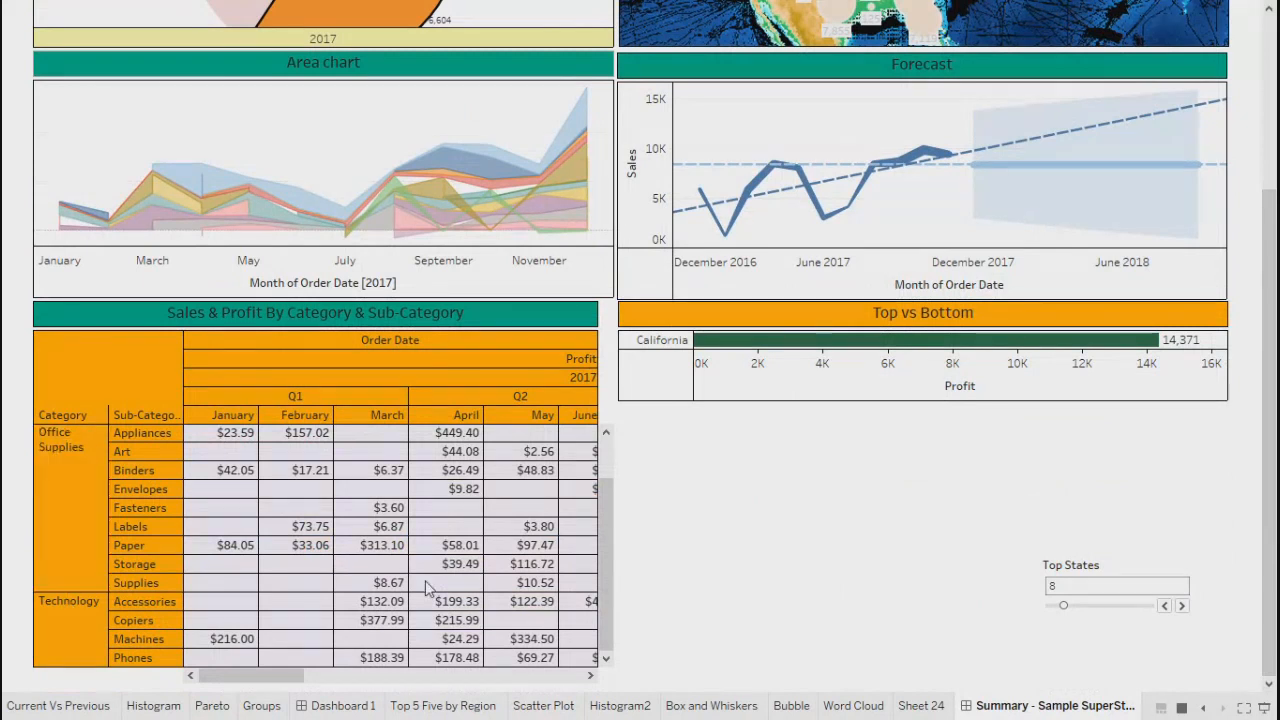
left_click_drag(606, 563, 610, 485)
left_click_drag(1274, 567, 1270, 393)
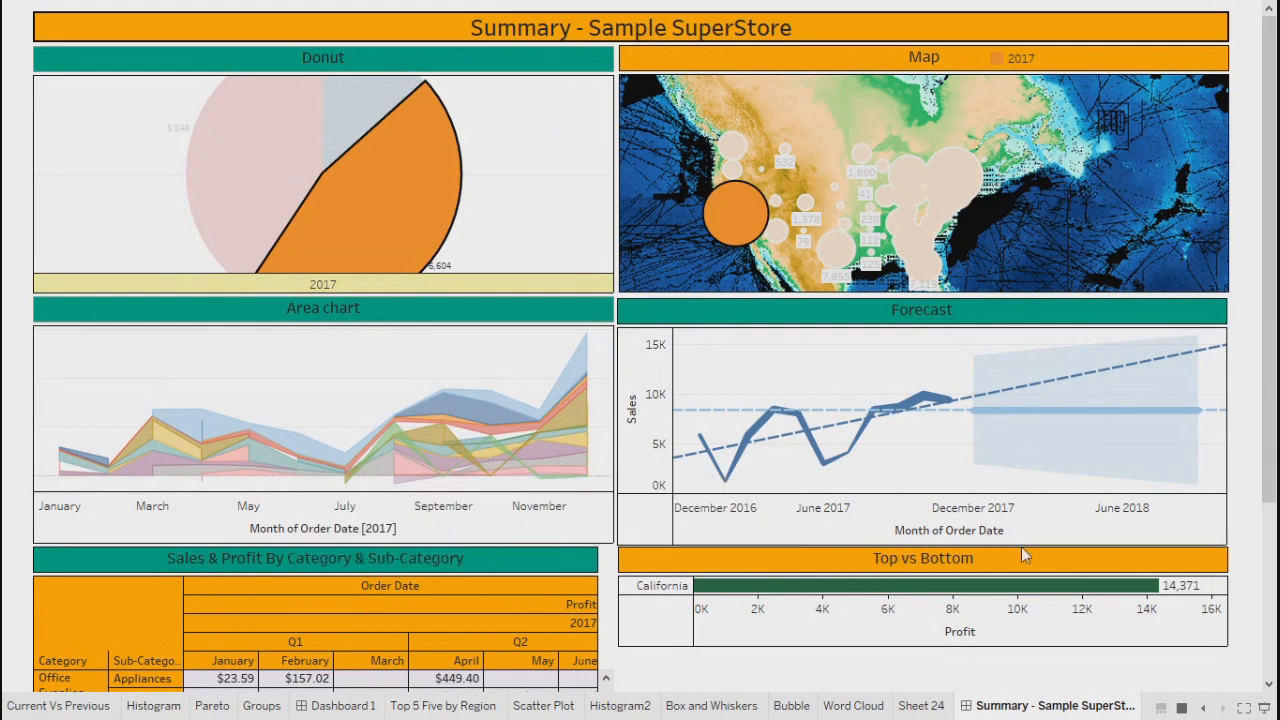
scroll(1273, 392, "down", 3)
scroll(1273, 392, "up", 3)
key("Escape")
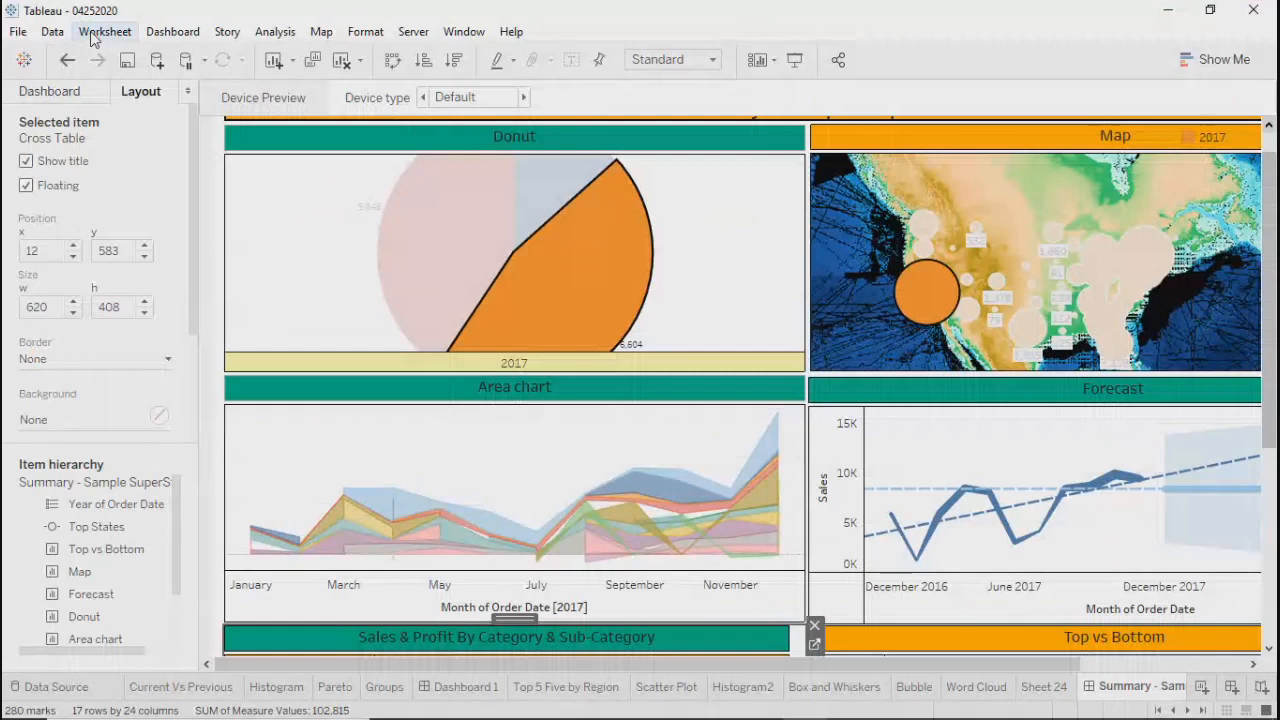
Review the source sheet, target sheets and run setting of the Filter 3 action without changing them
left_click(172, 31)
left_click(197, 272)
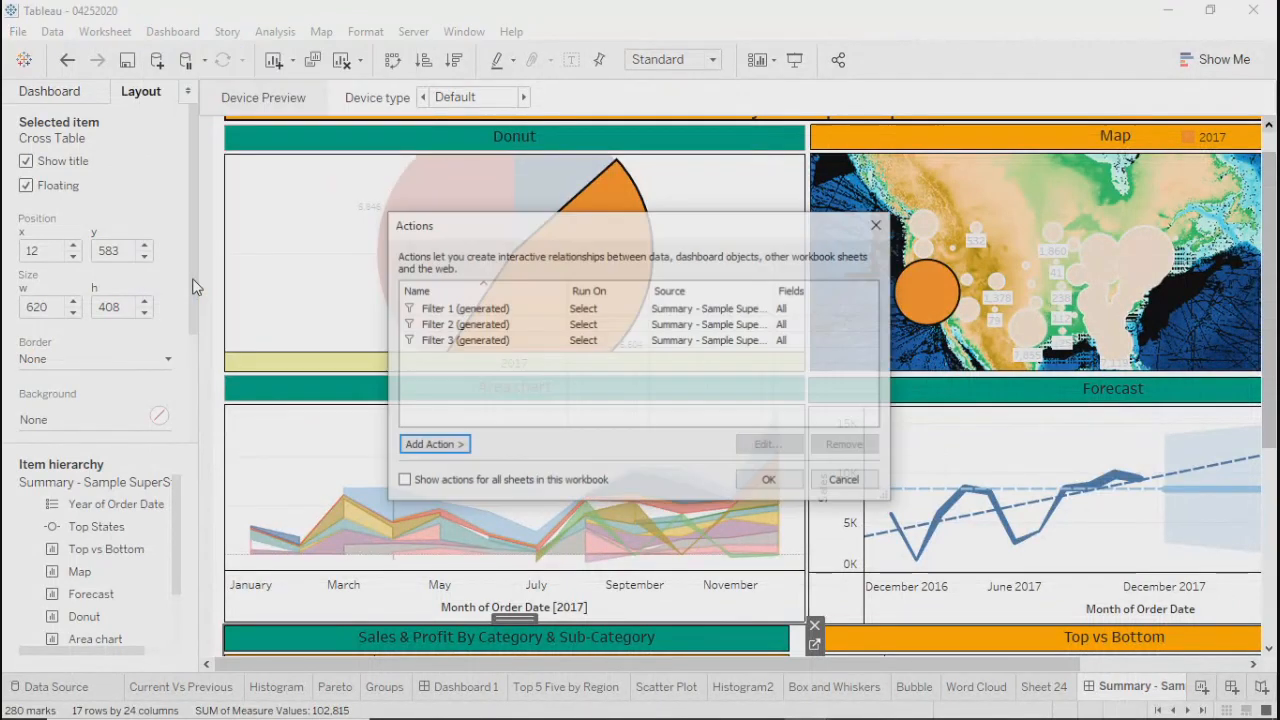
left_click(450, 340)
left_click(768, 445)
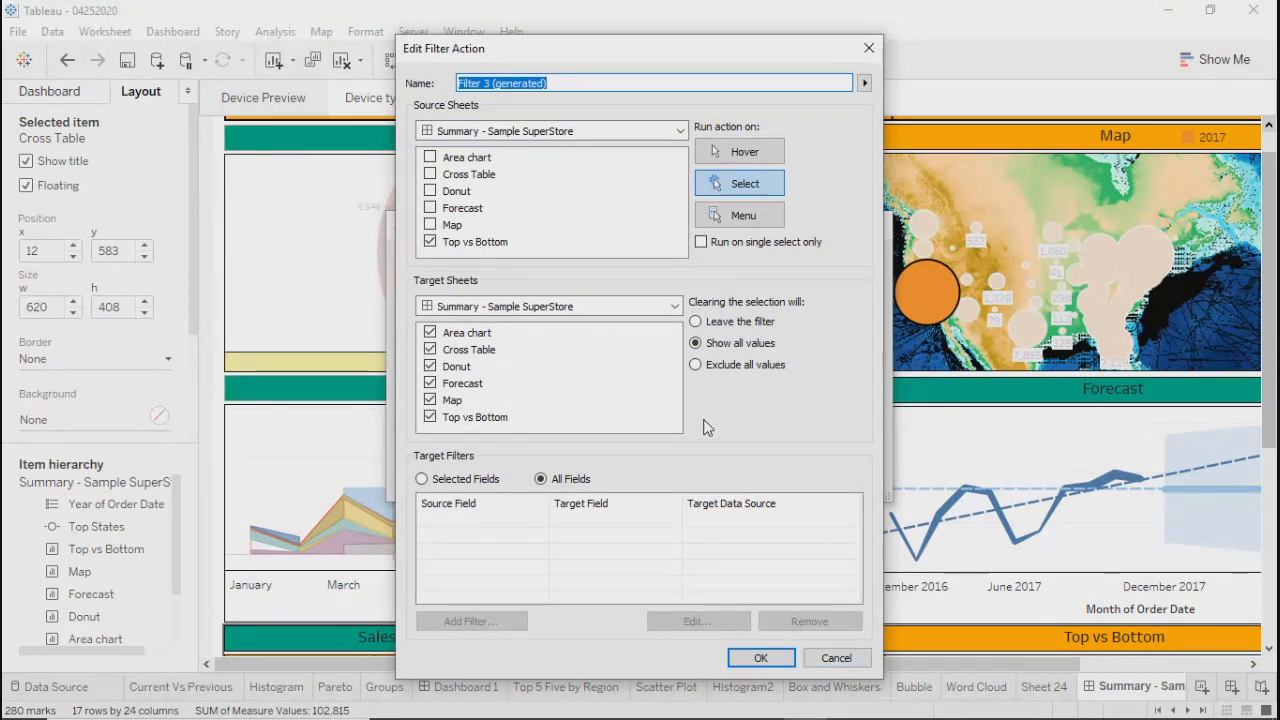
left_click(838, 660)
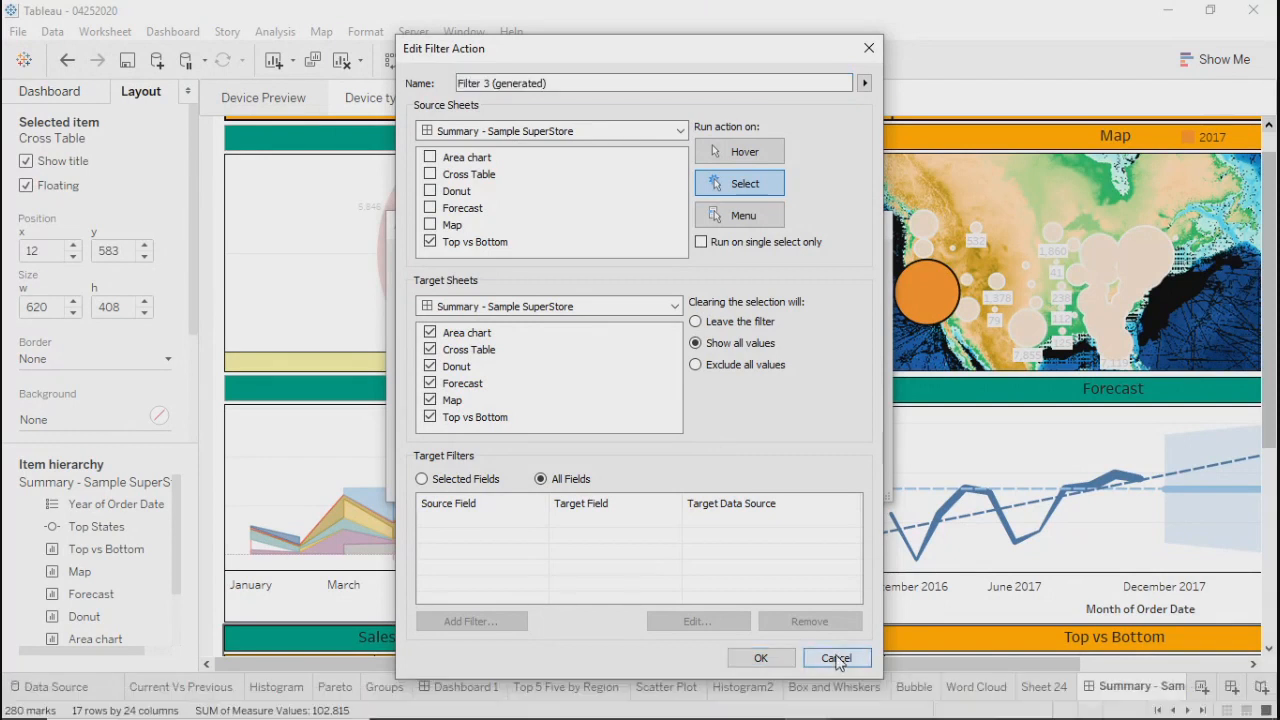
left_click(770, 481)
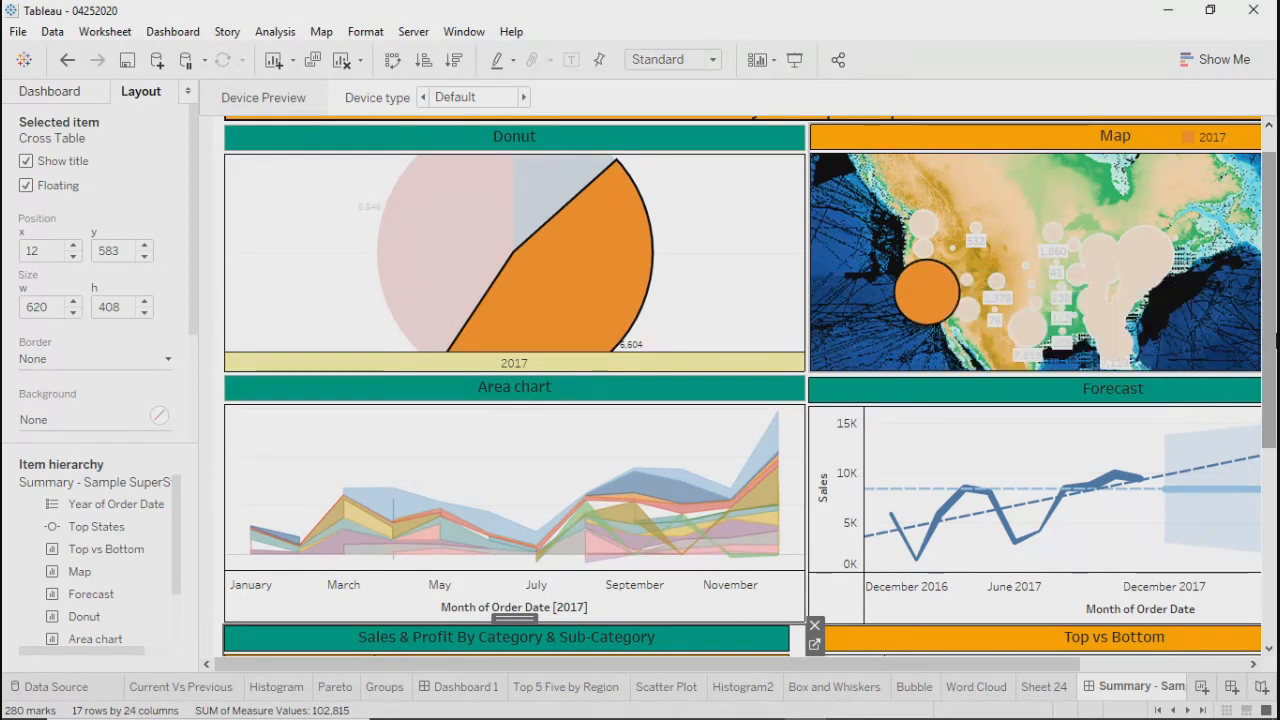
Clear California's selection on the Map and check the Sales & Profit table in the dashboard and on its own worksheet
left_click(928, 290)
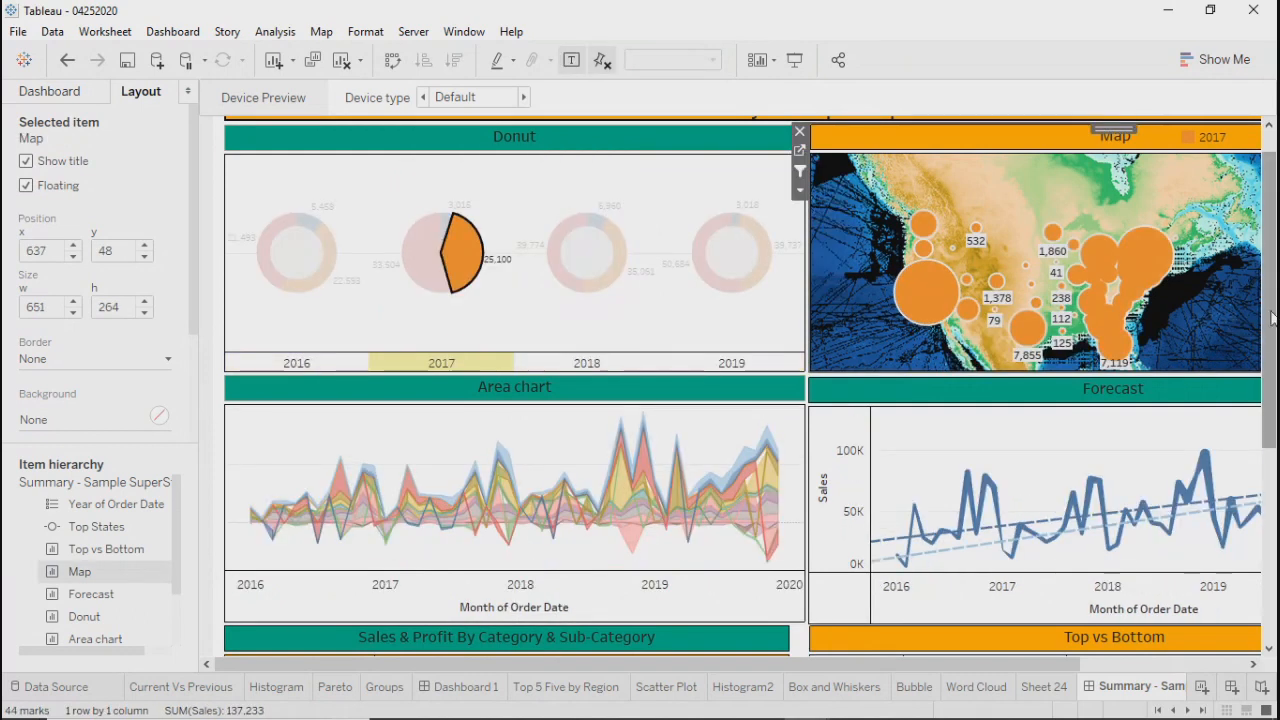
scroll(1271, 320, "down", 5)
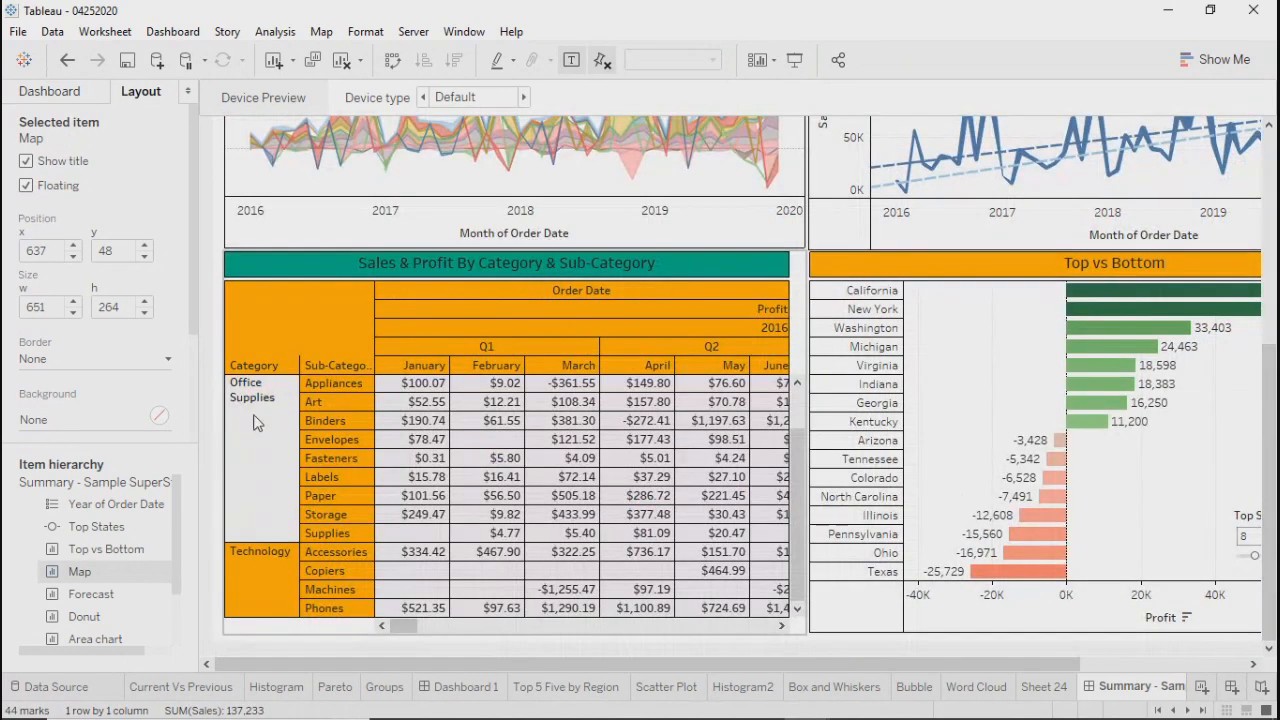
left_click_drag(800, 530, 814, 300)
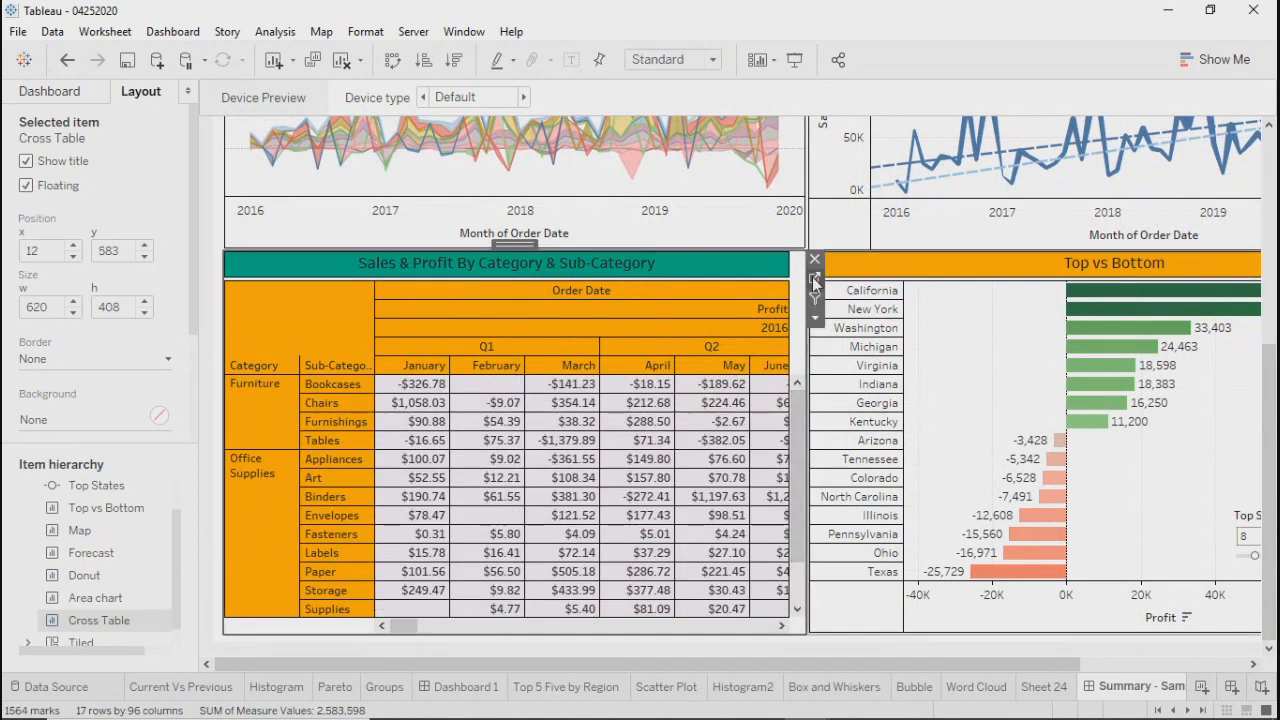
left_click(814, 281)
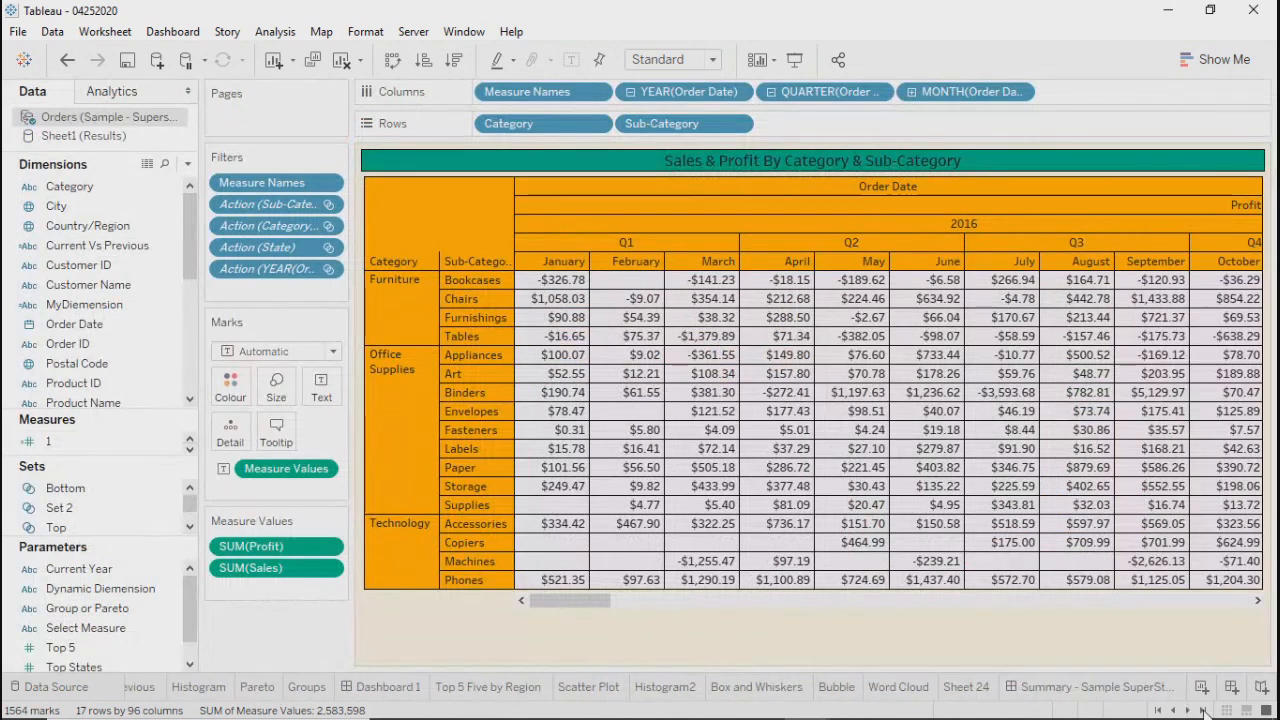
left_click(1085, 687)
Clear the Donut selection and check the Filter 1 action's settings, keeping it run on Select
scroll(431, 203, "up", 5)
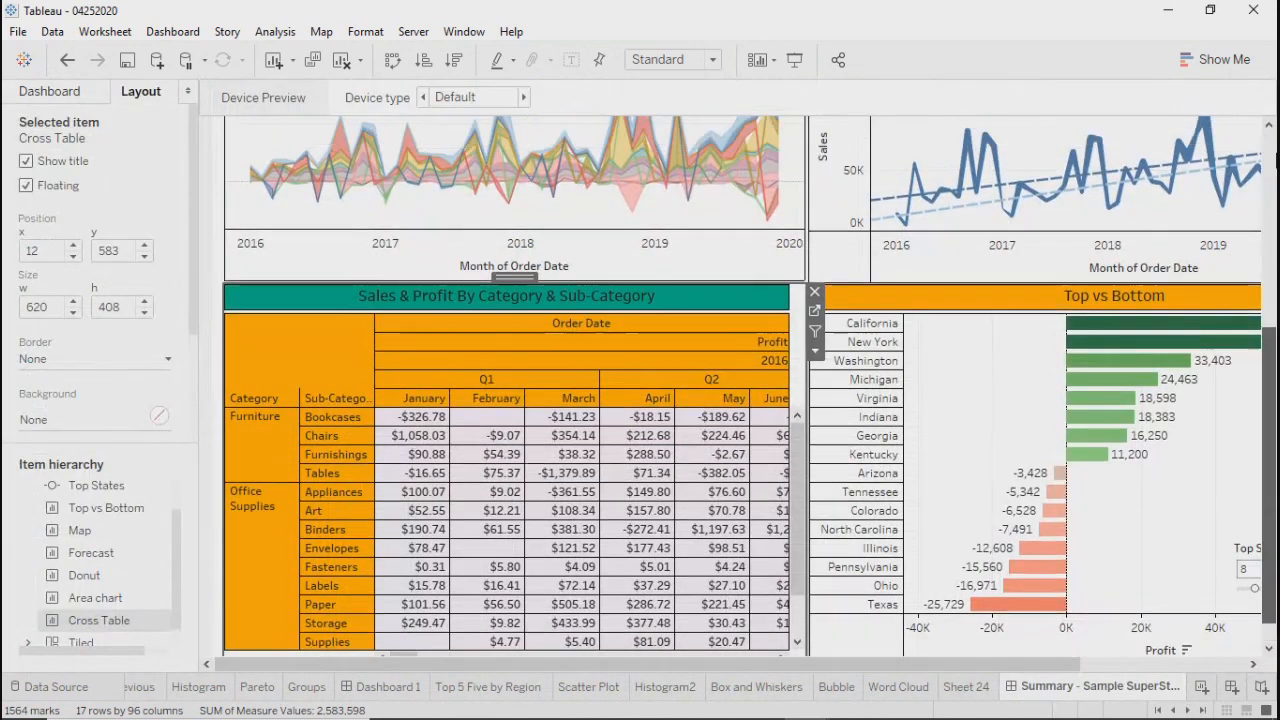
left_click(475, 204)
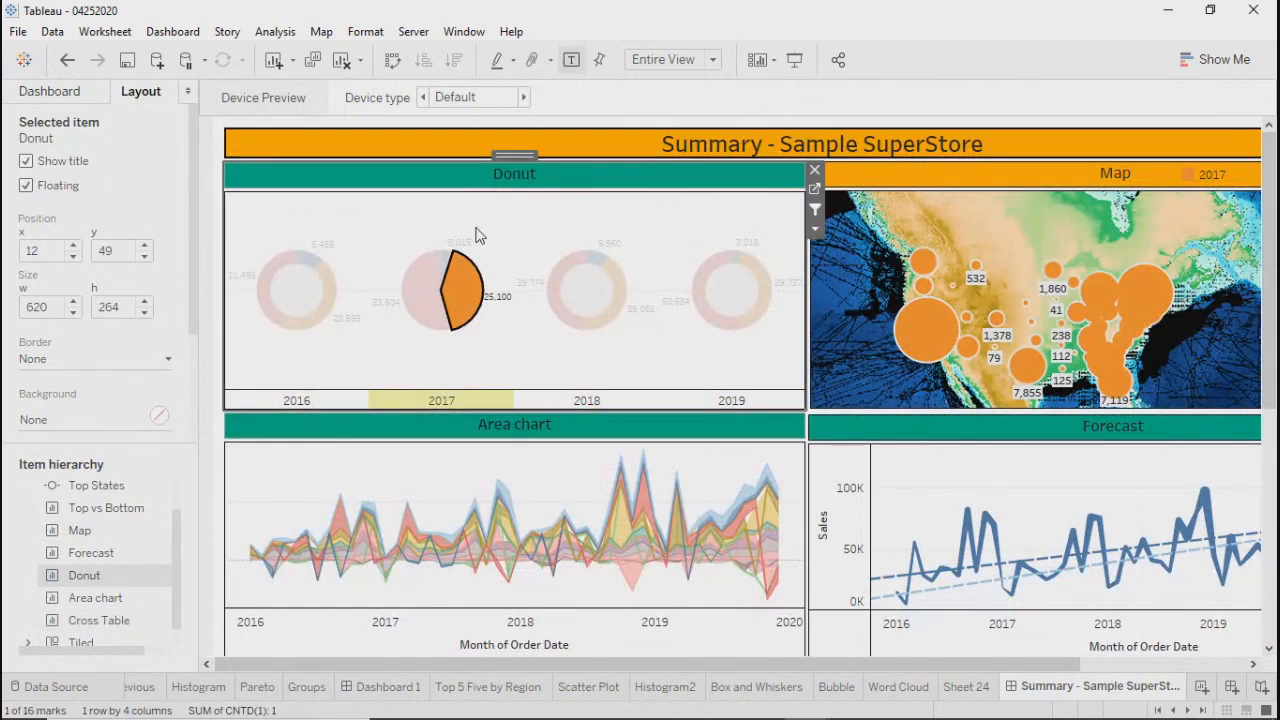
left_click(172, 31)
left_click(183, 274)
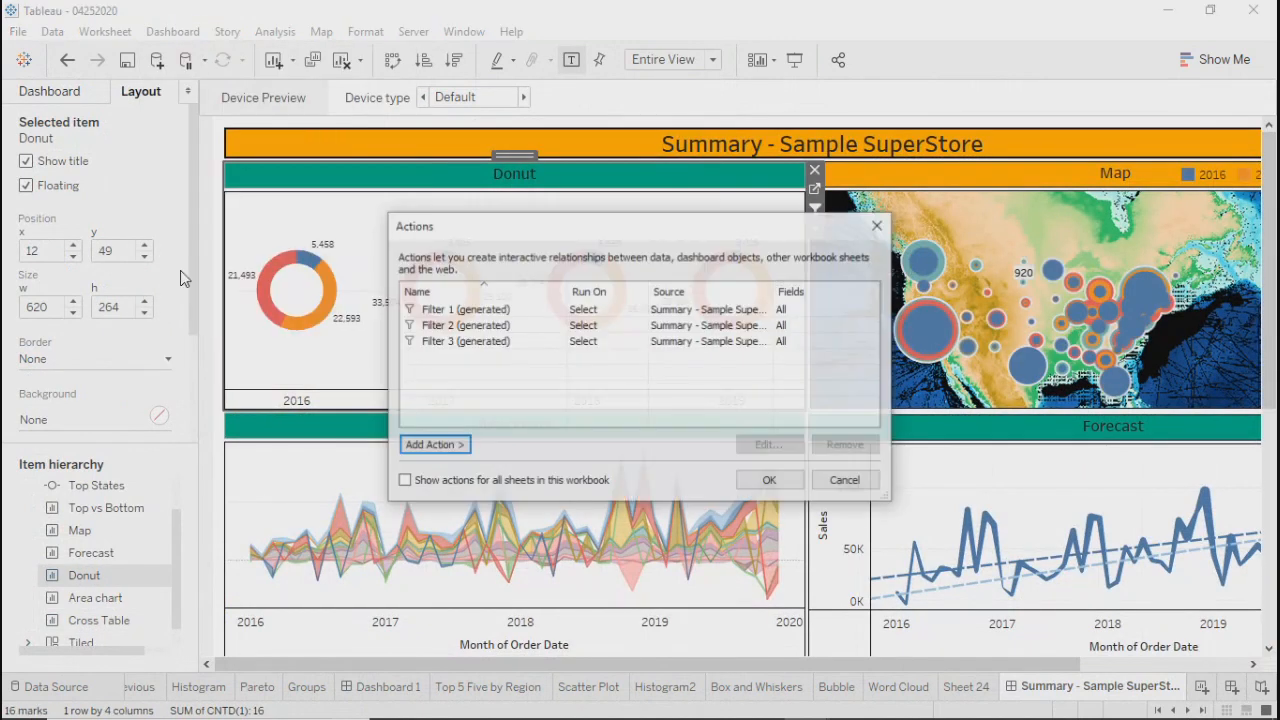
left_click(472, 322)
left_click(473, 311)
left_click(766, 445)
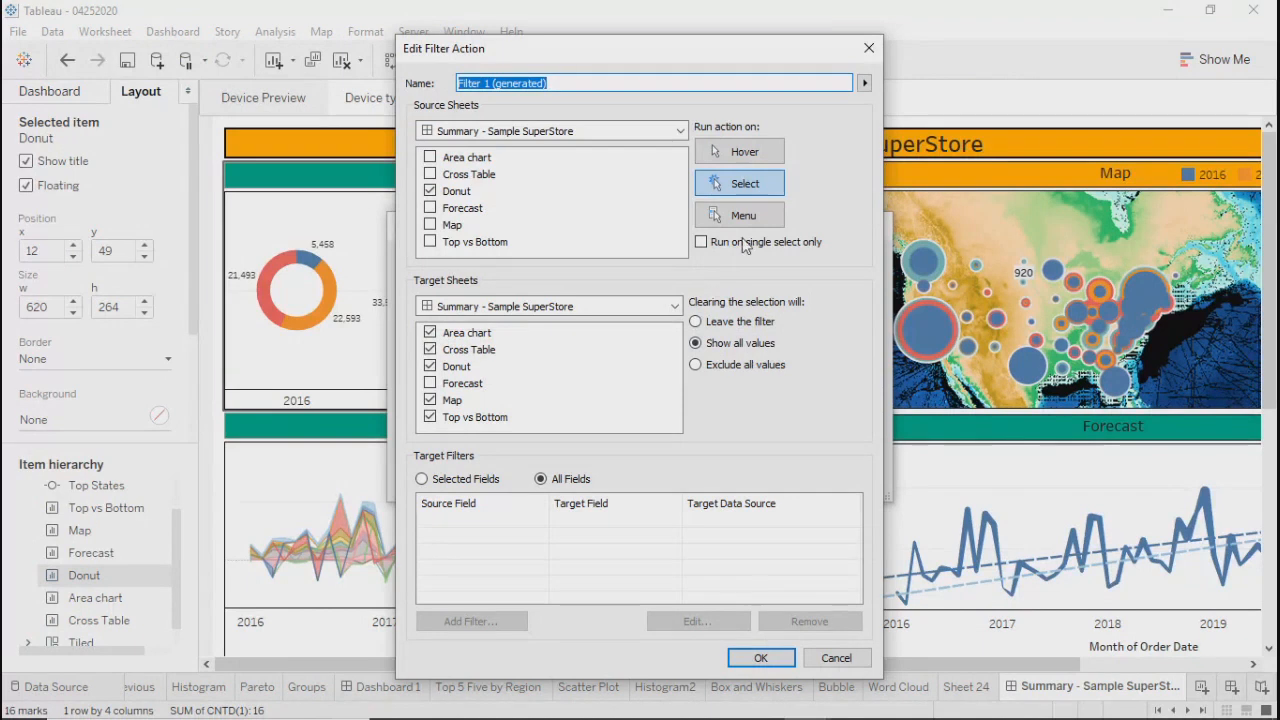
left_click(735, 185)
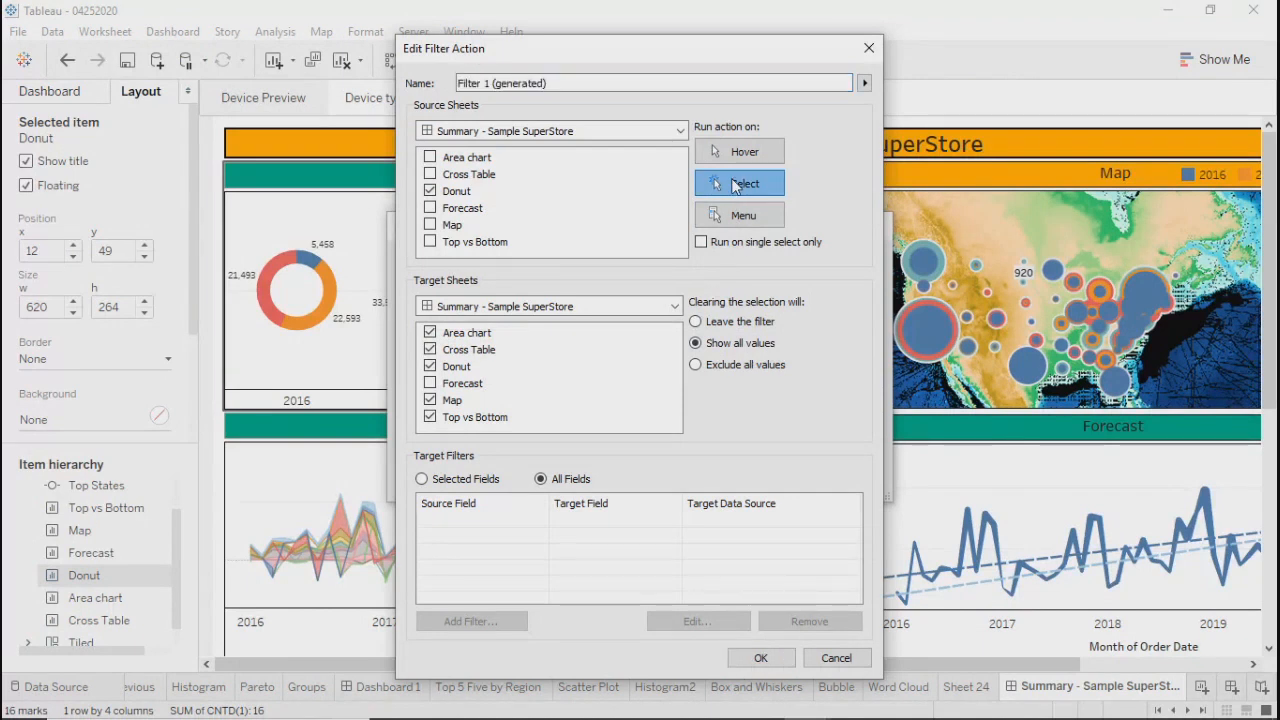
left_click(760, 658)
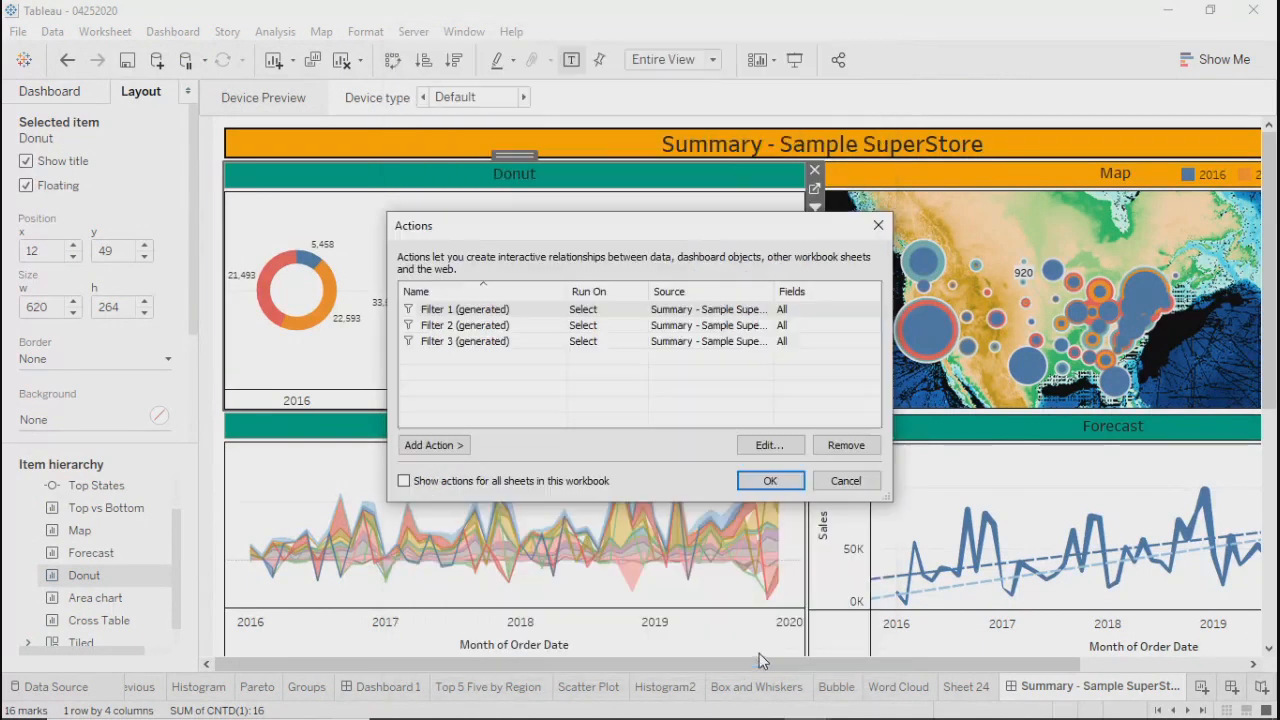
left_click(767, 484)
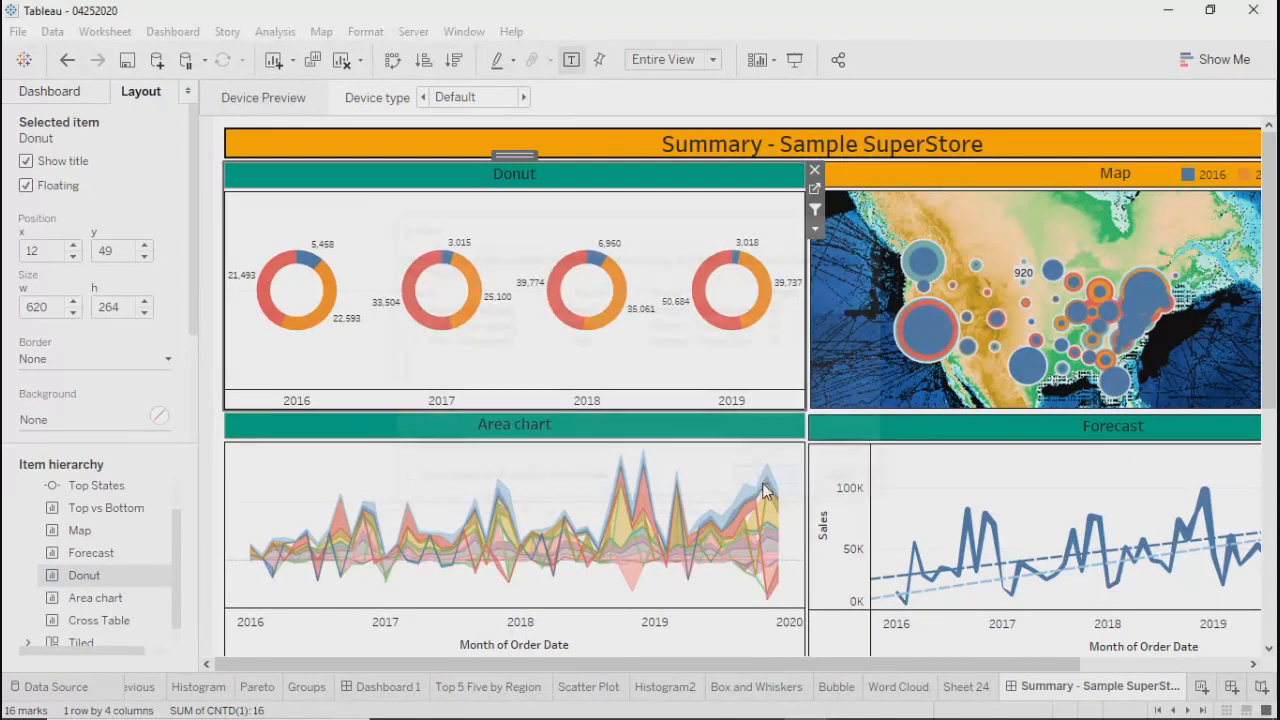
Filter the dashboard by the Donut's 2017 Technology slice and California's 2017 mark on the Map
left_click(425, 285)
left_click_drag(1274, 290, 1274, 366)
left_click(928, 197)
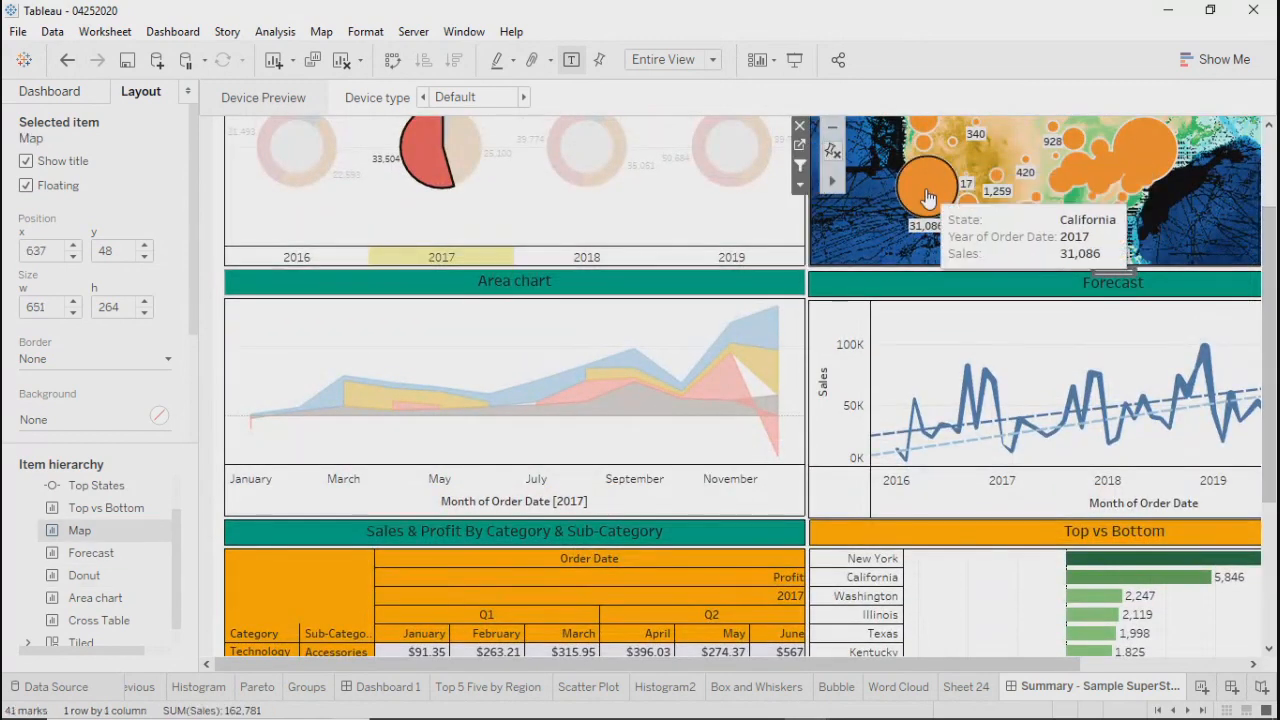
left_click_drag(1272, 293, 1276, 204)
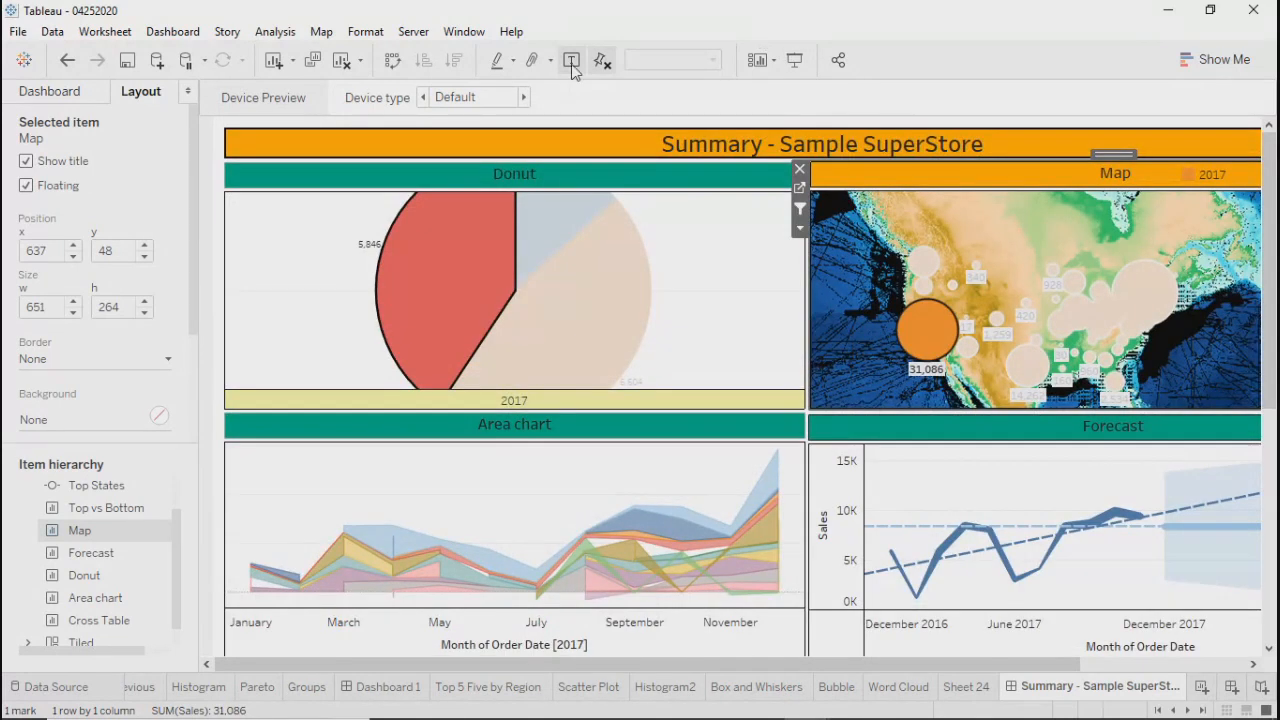
Reset the Map's fixed view and clear the selections on the Donut and the Map
left_click(603, 60)
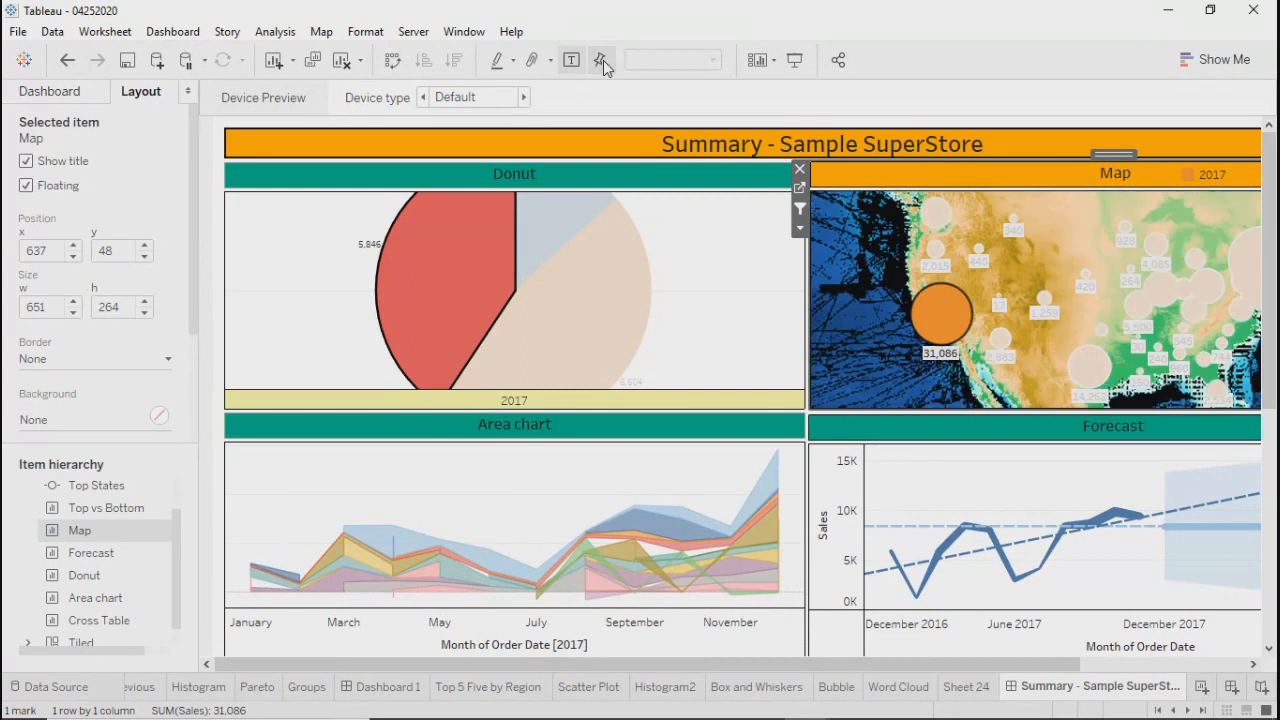
left_click(733, 285)
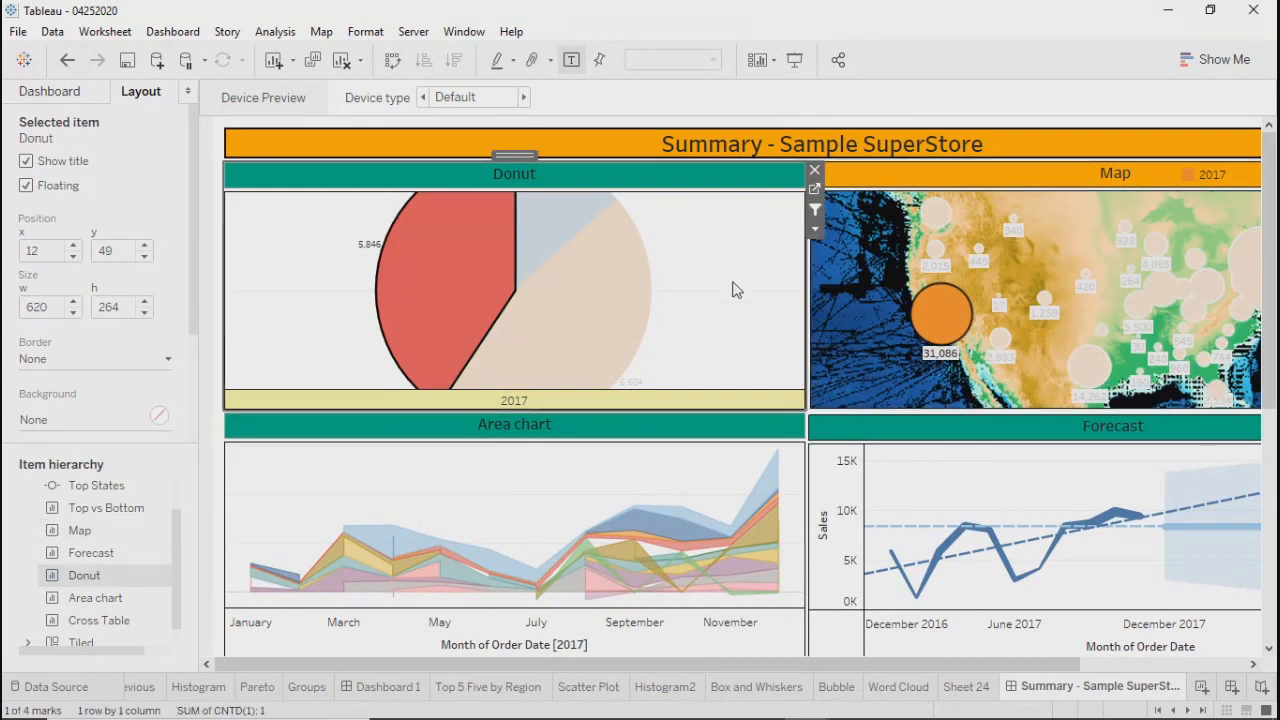
left_click(411, 307)
left_click(411, 307)
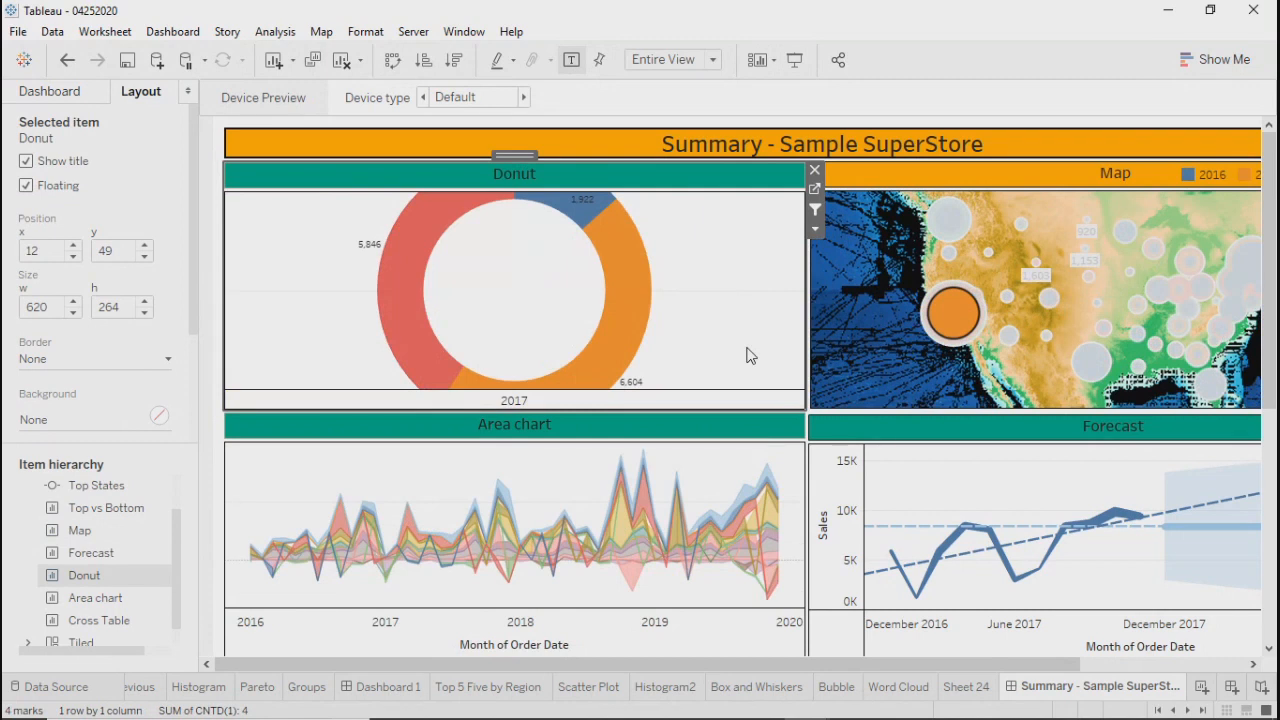
left_click(946, 322)
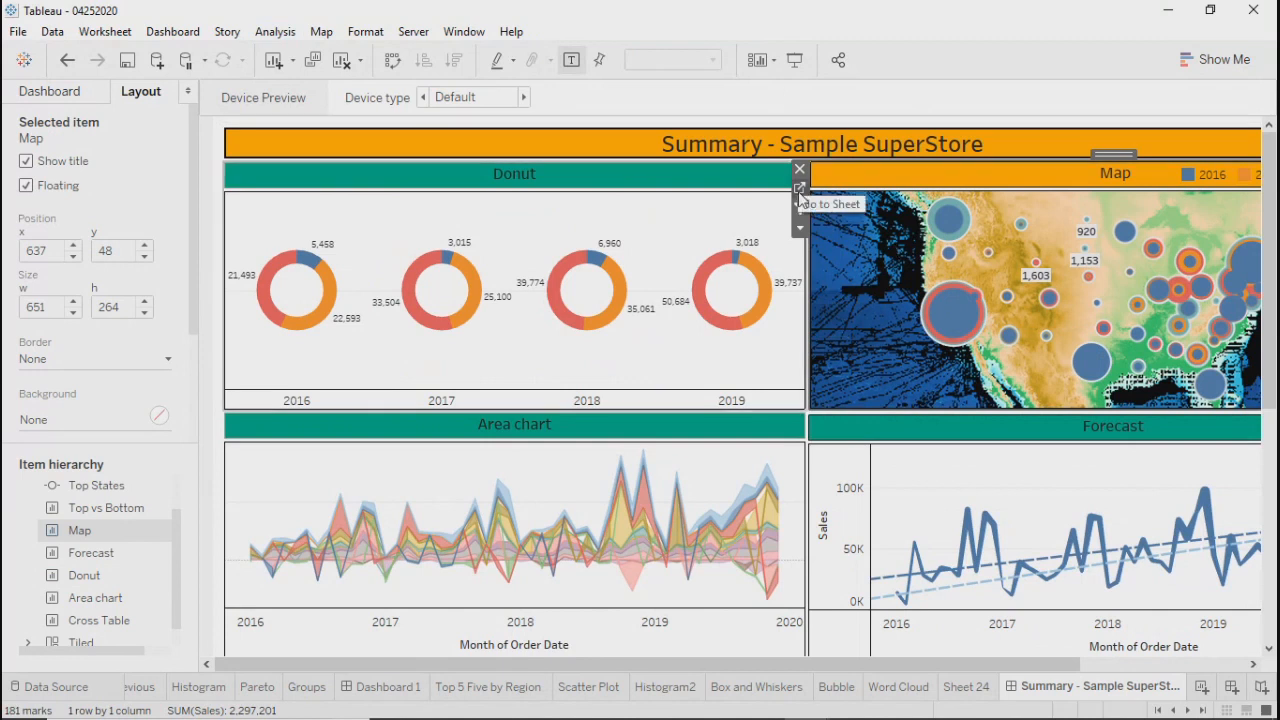
View the unfiltered Summary dashboard in presentation mode and return to editing
left_click(795, 62)
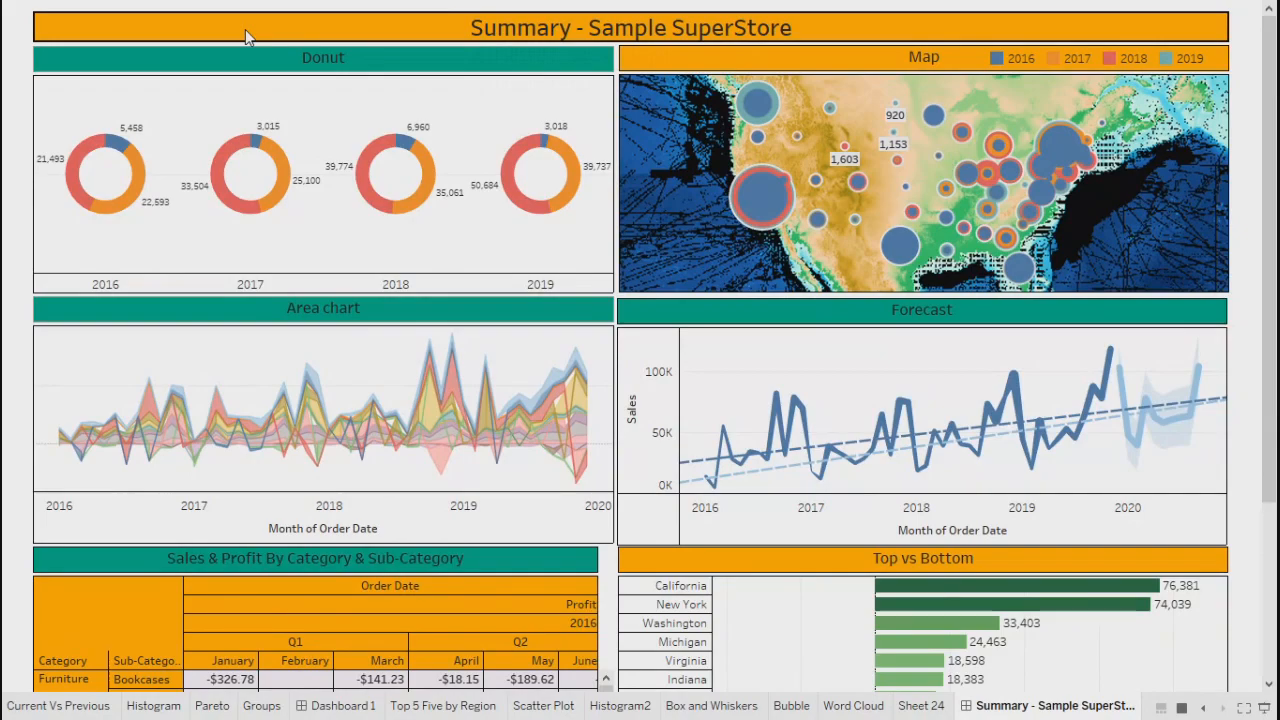
key("Escape")
Start a new Highlight action among the Summary dashboard's actions
left_click(275, 31)
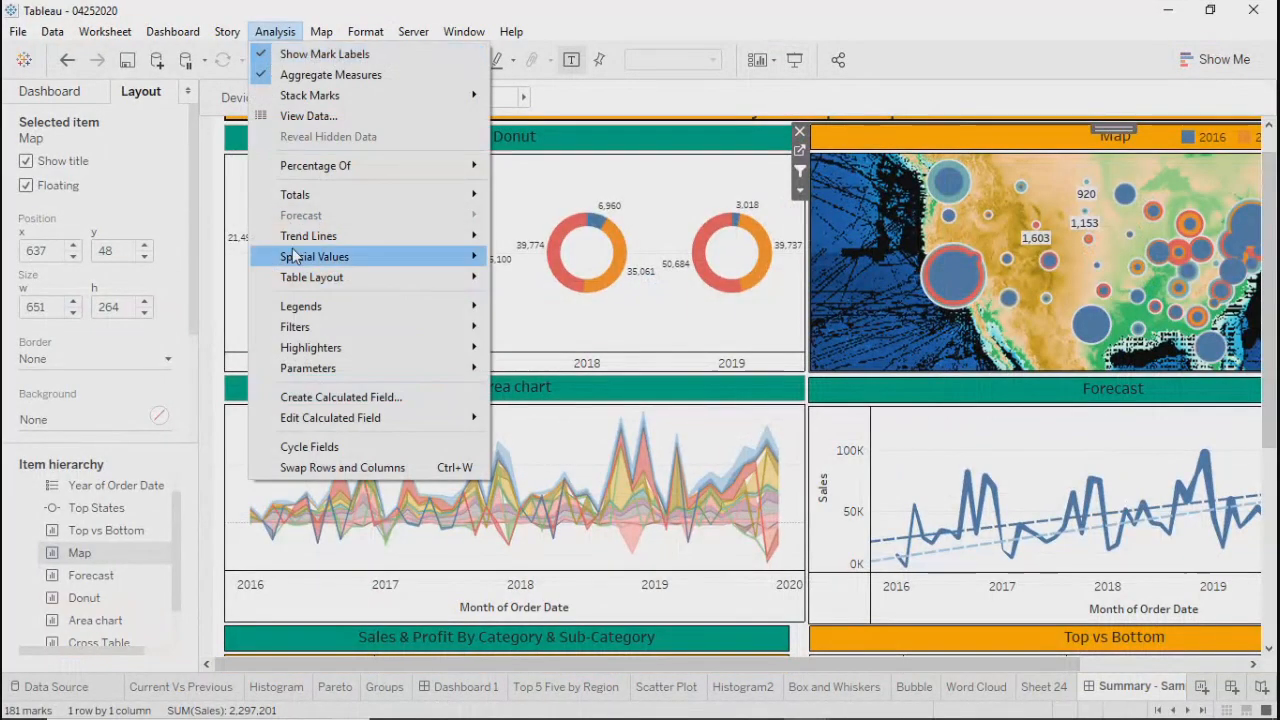
mouse_move(173, 32)
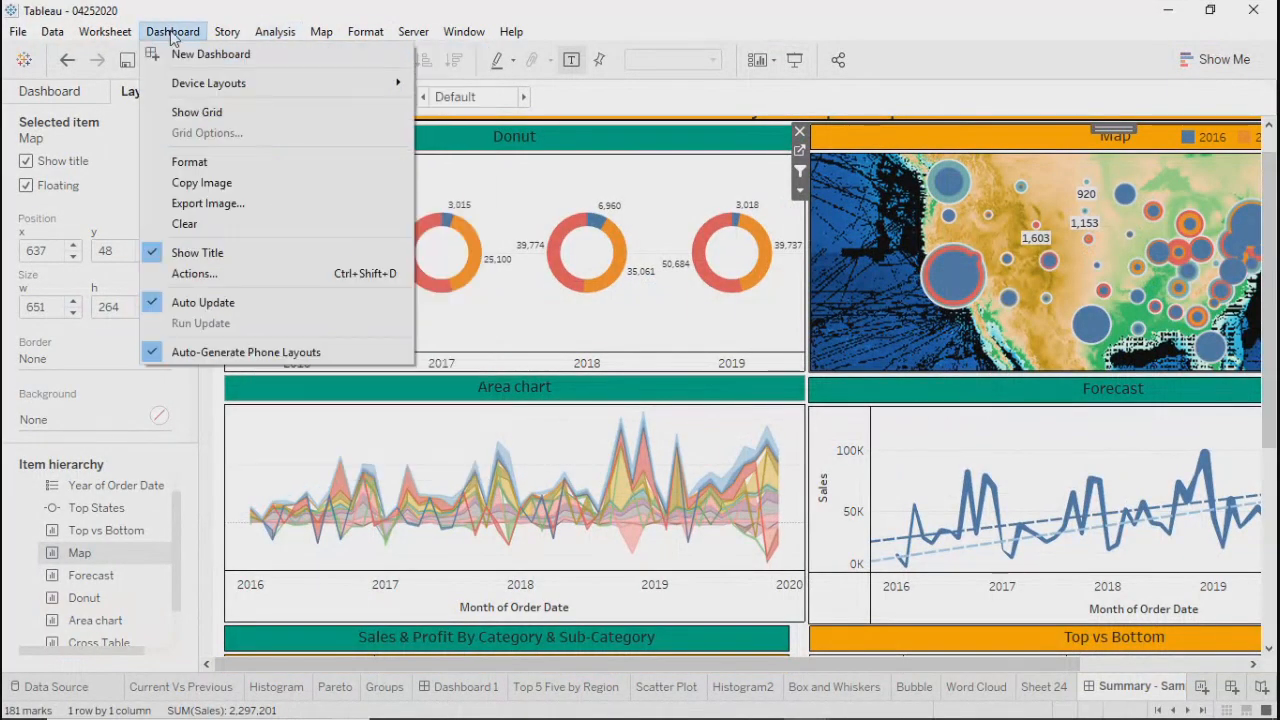
left_click(180, 273)
left_click(454, 446)
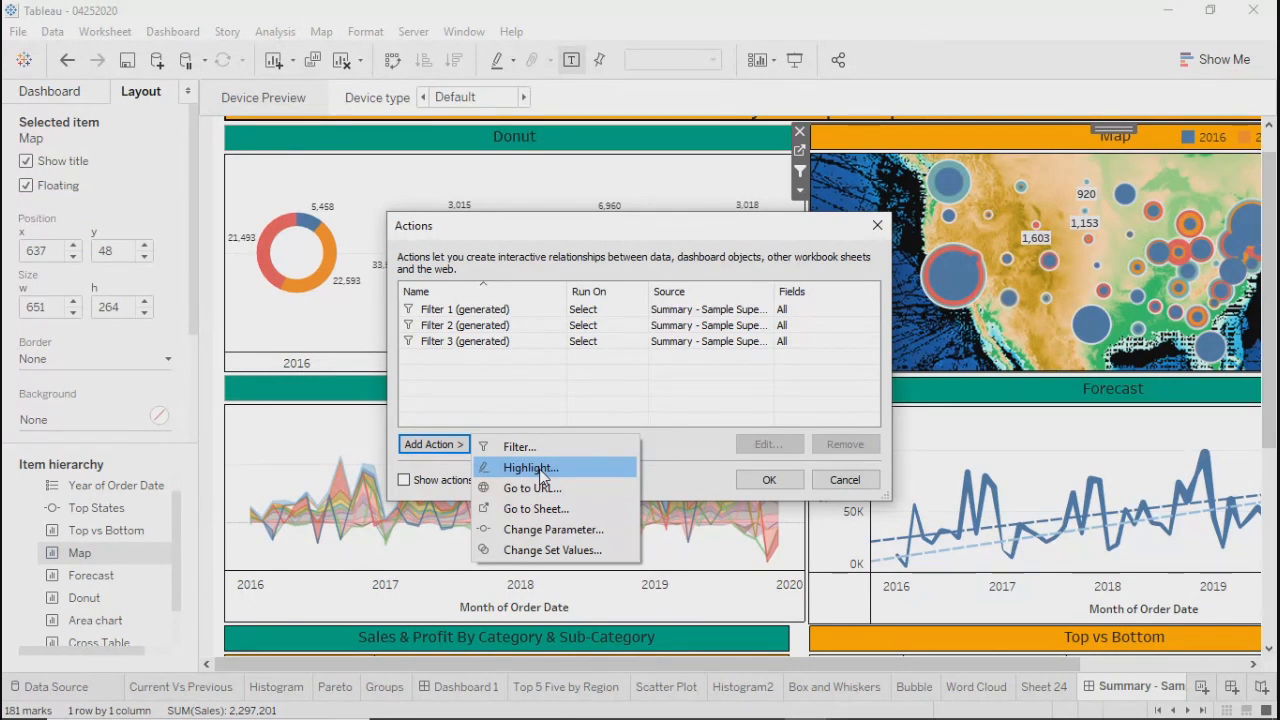
left_click(530, 468)
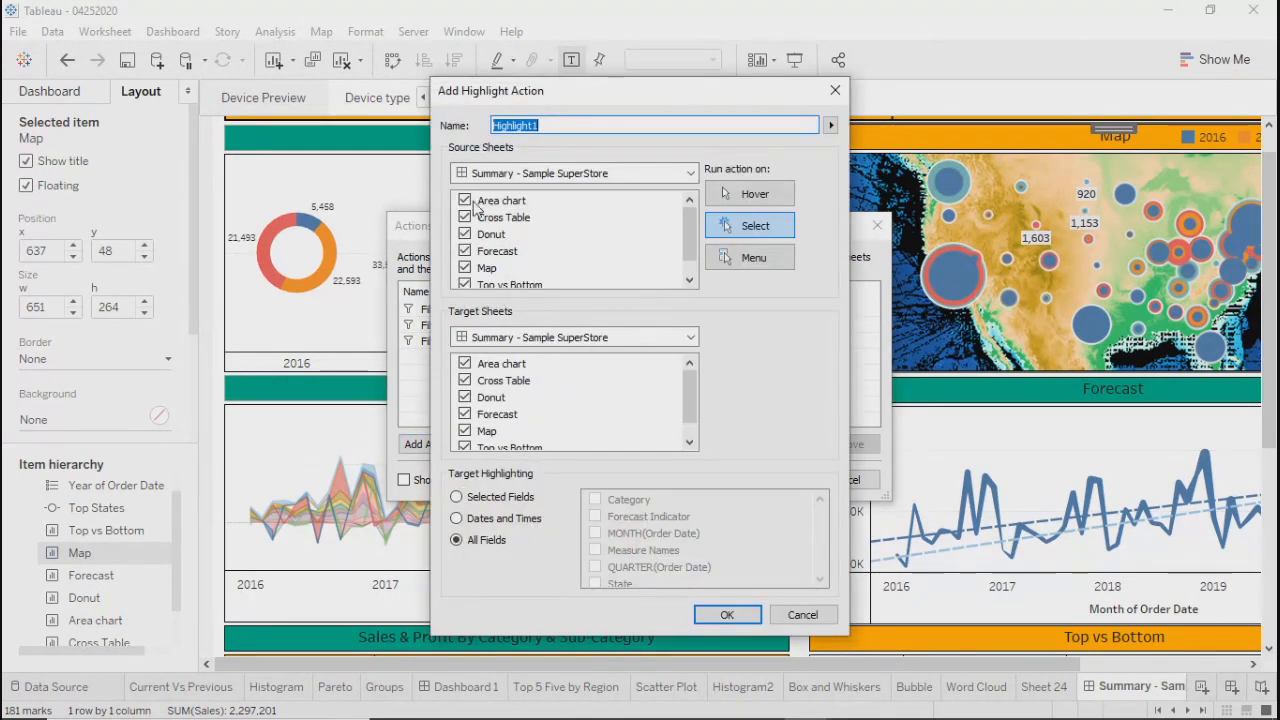
Keep only Donut as the Highlight action's source sheet, excluding Area chart, Cross Table, Forecast, Map and Top vs Bottom
left_click_drag(692, 223, 690, 175)
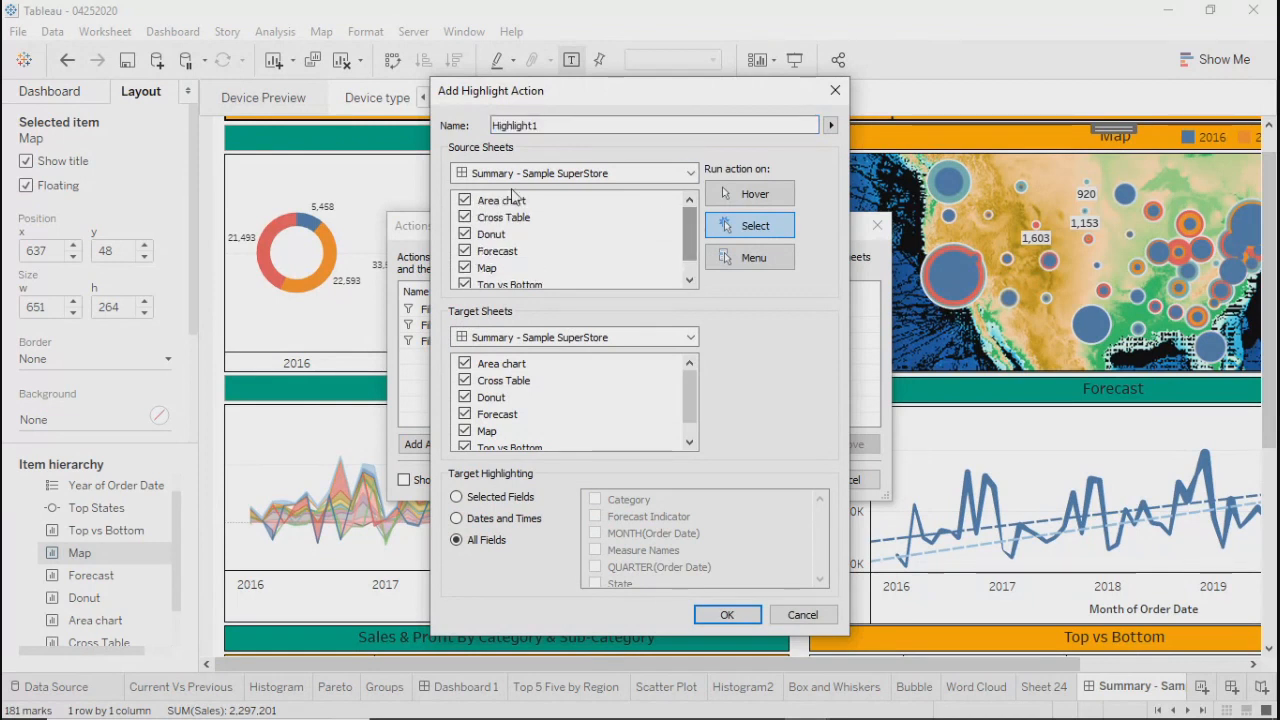
left_click(464, 200)
left_click(465, 217)
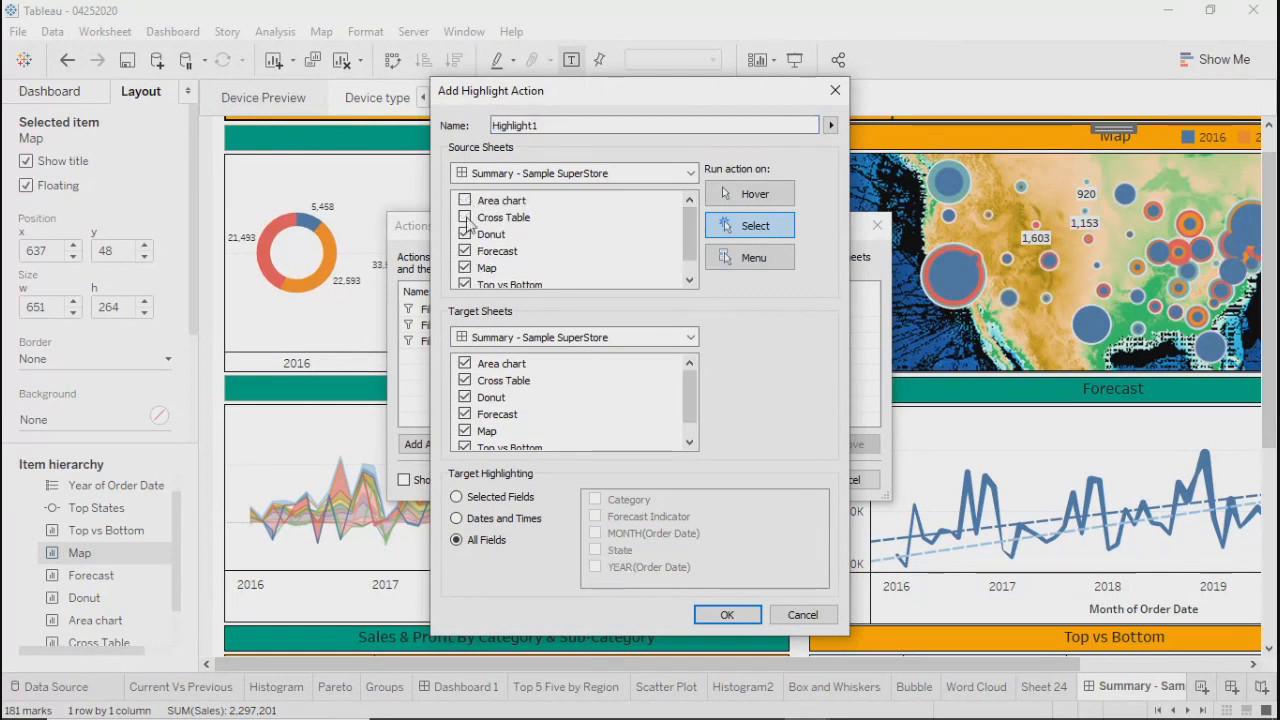
left_click(465, 251)
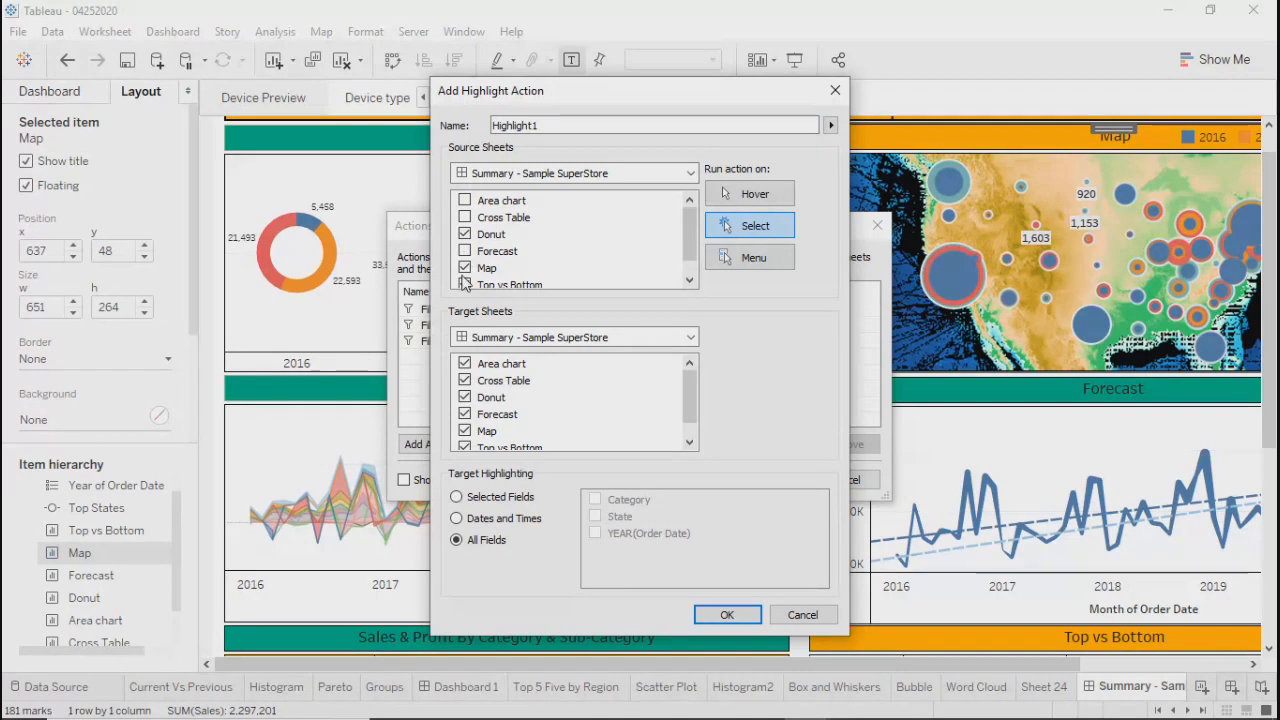
left_click(464, 268)
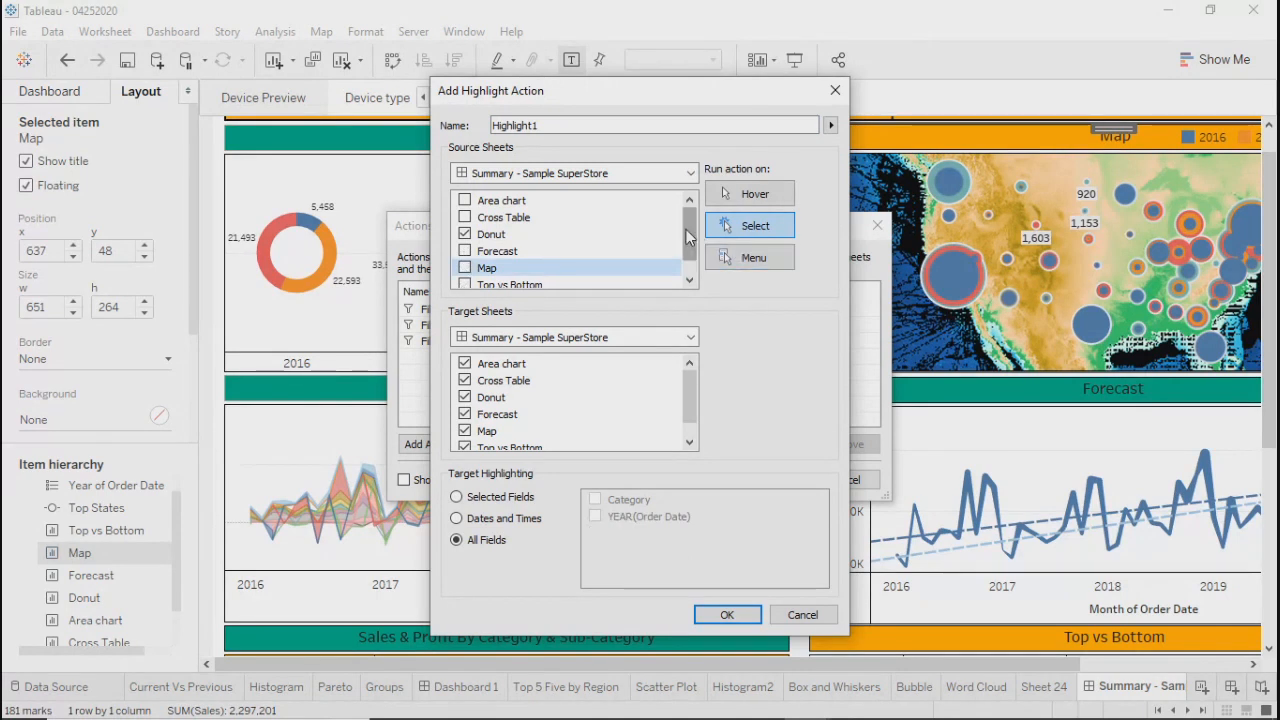
scroll(689, 265, "down", 1)
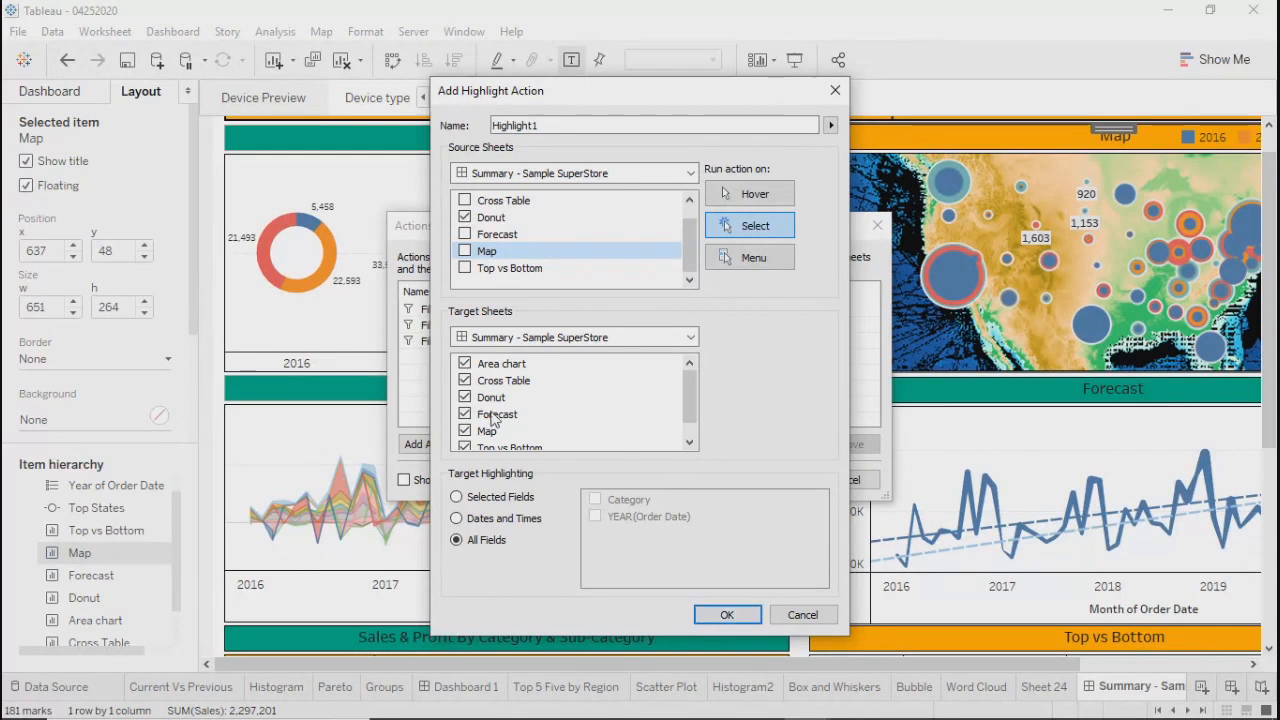
Exclude Donut from the Highlight action's target sheets and save the dashboard's actions
left_click(466, 400)
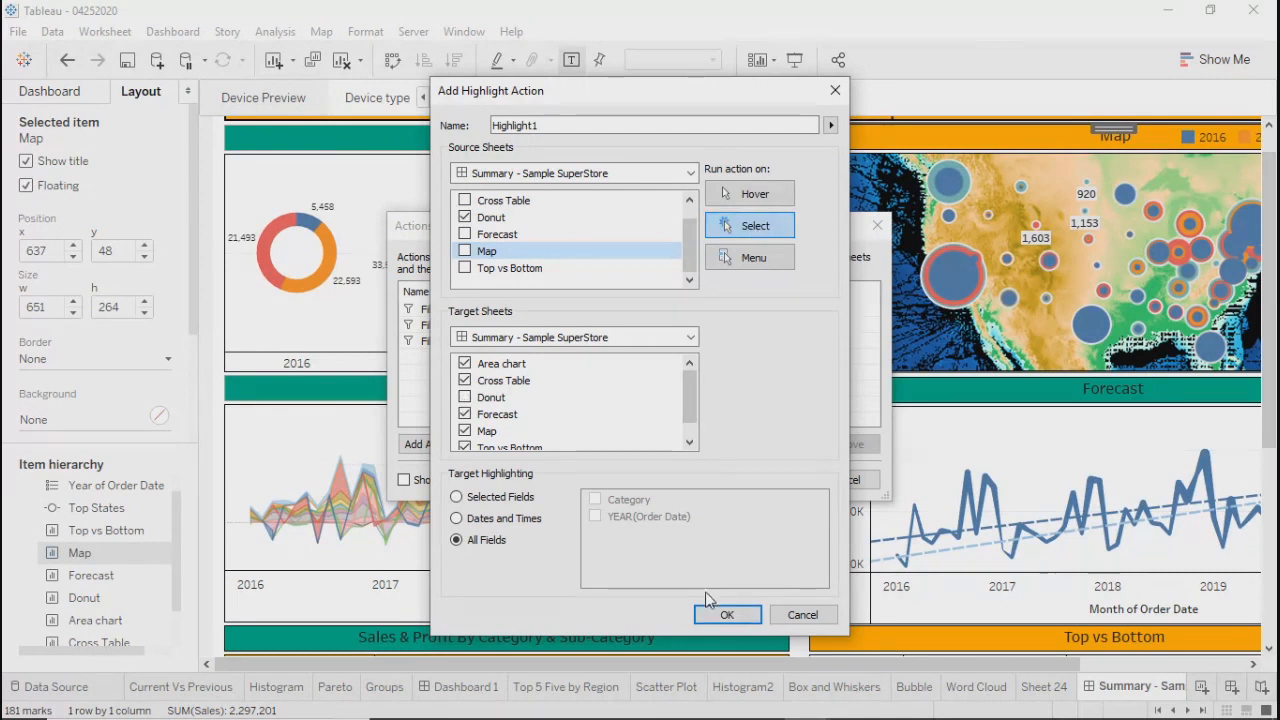
left_click(727, 614)
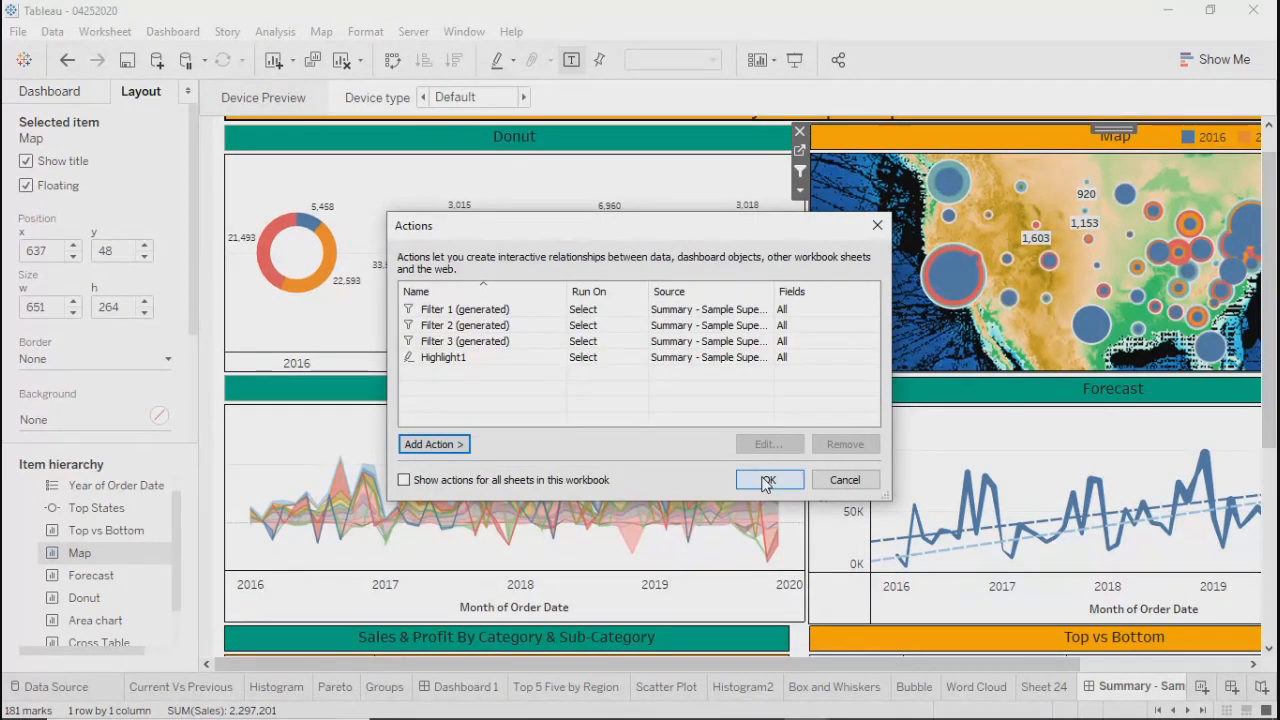
left_click(766, 481)
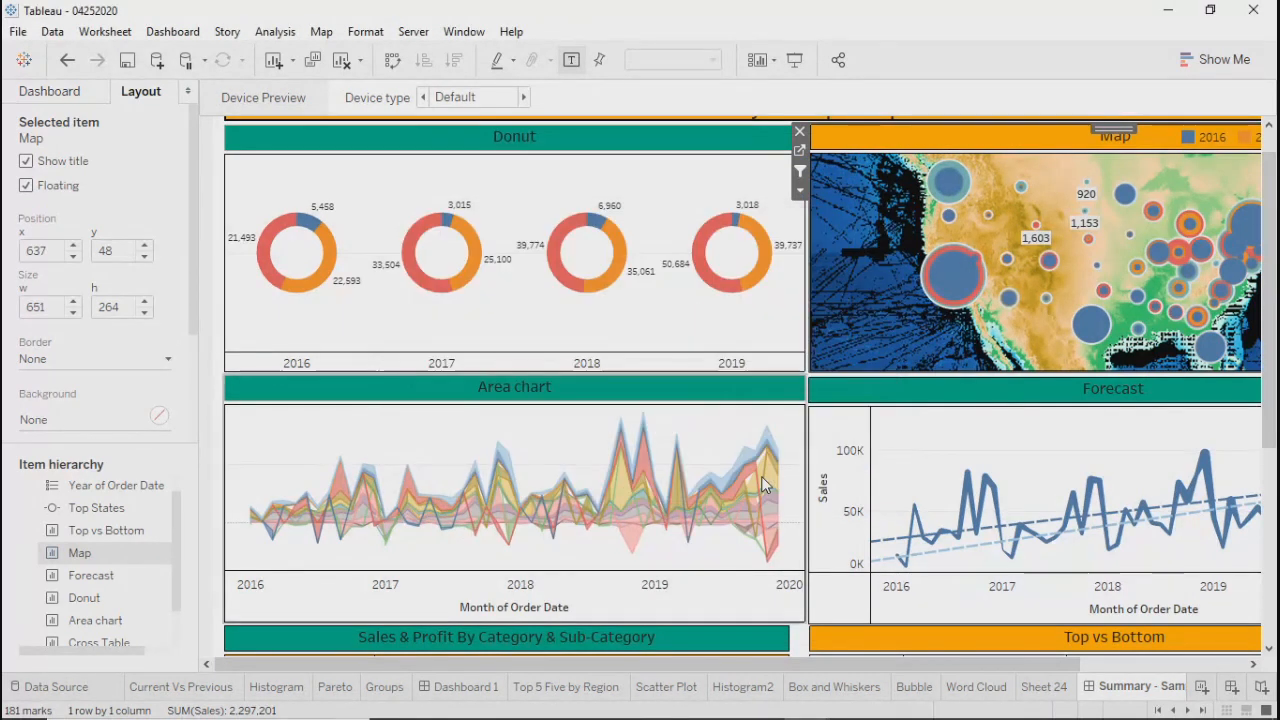
Test the Donut actions in presentation mode by selecting the 2018 Office Supplies segment, review the other sheets' response, and return to editing
left_click(794, 60)
mouse_move(425, 170)
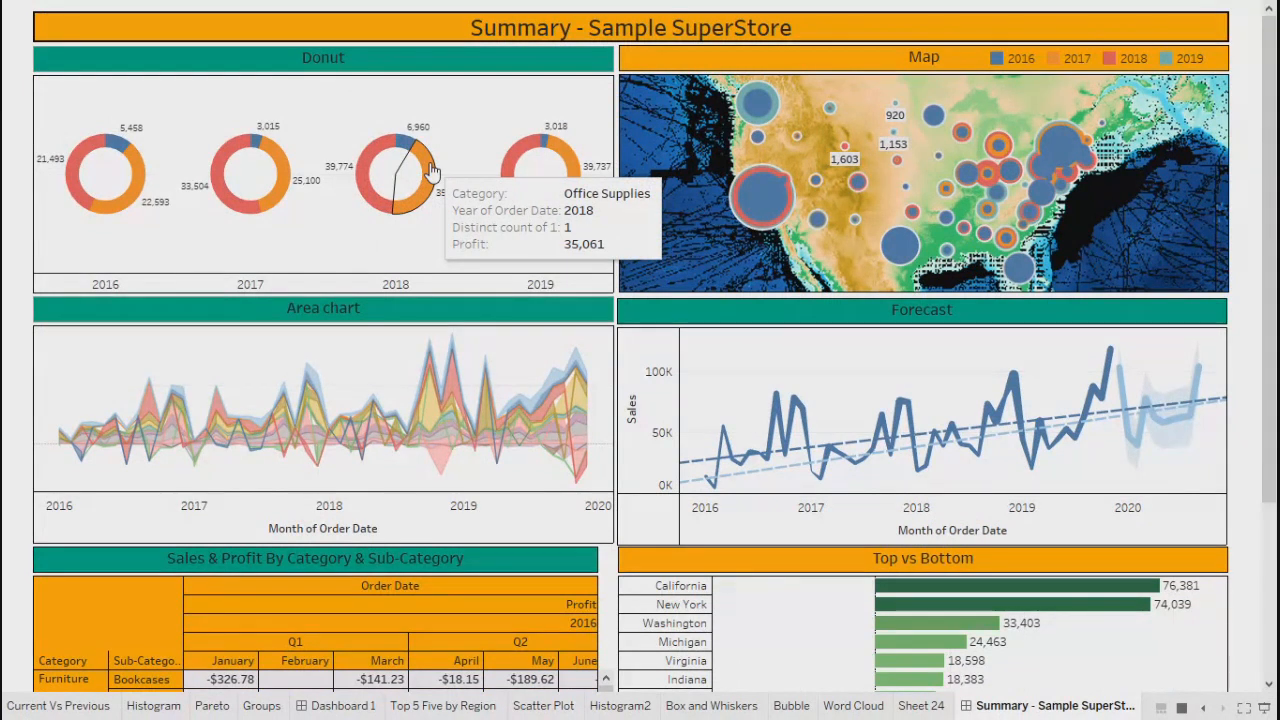
left_click(430, 170)
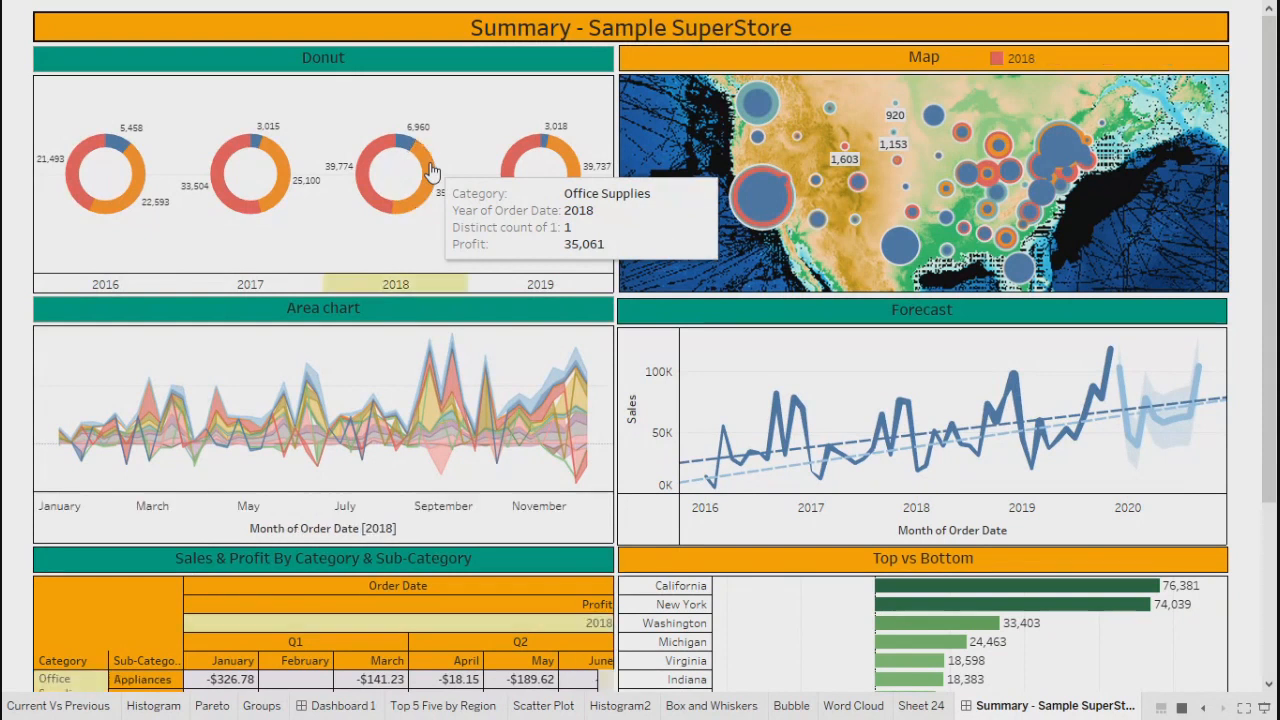
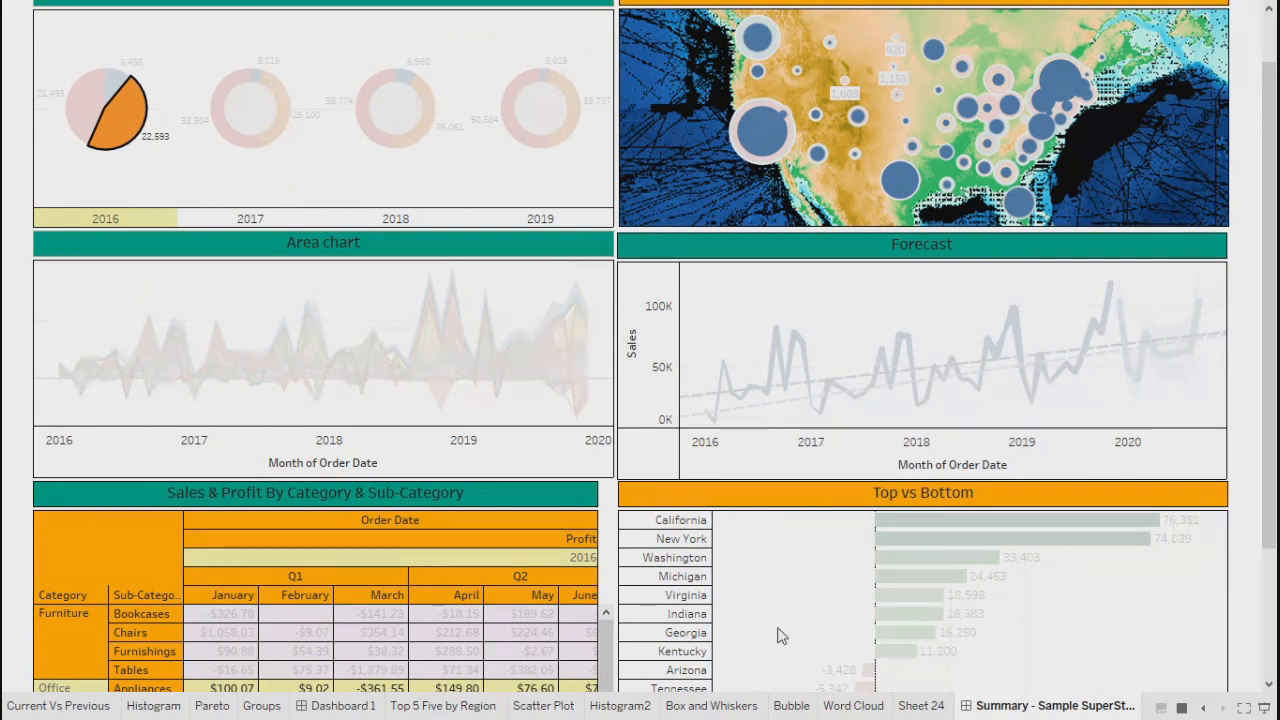
scroll(781, 636, "up", 1)
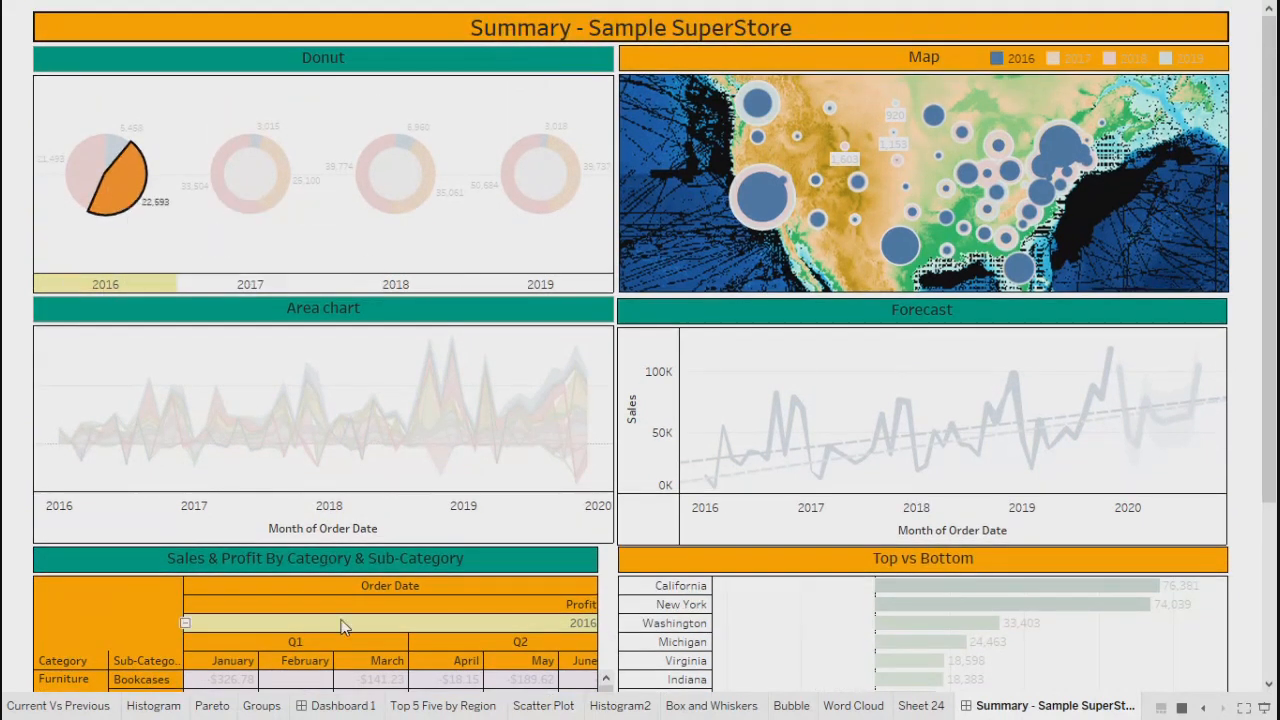
scroll(340, 626, "down", 3)
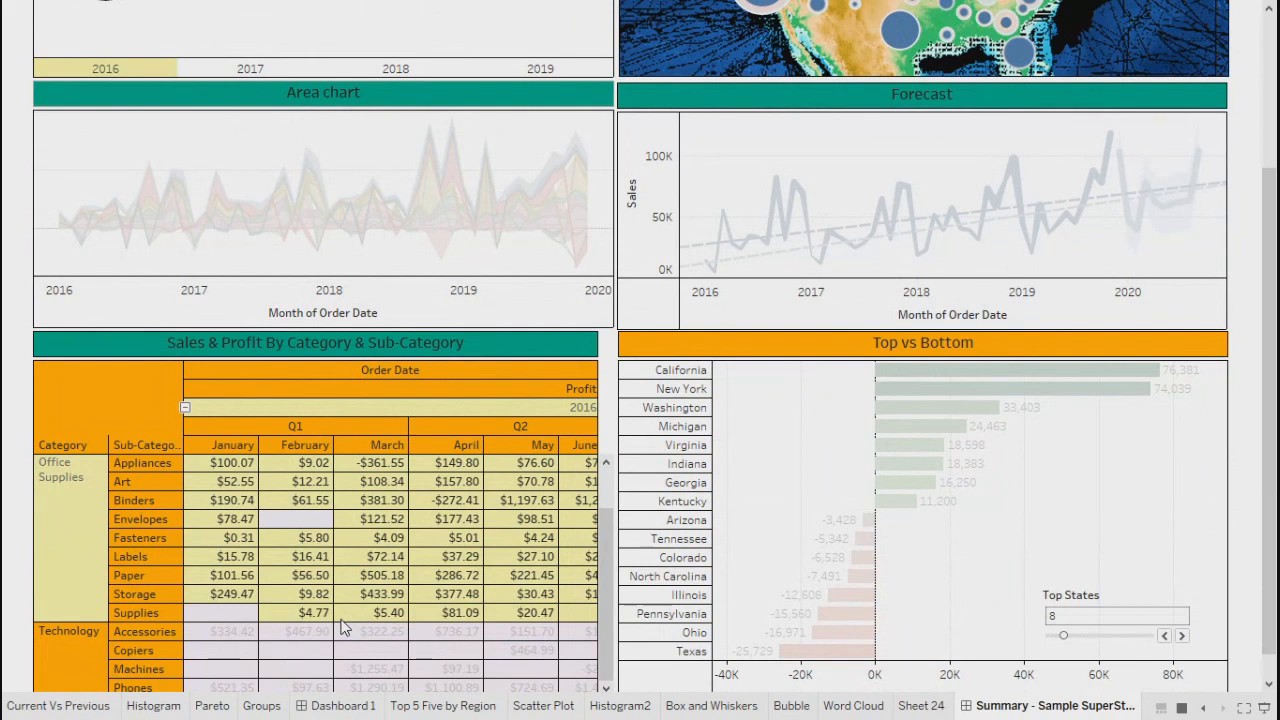
mouse_move(562, 549)
scroll(702, 684, "up", 5)
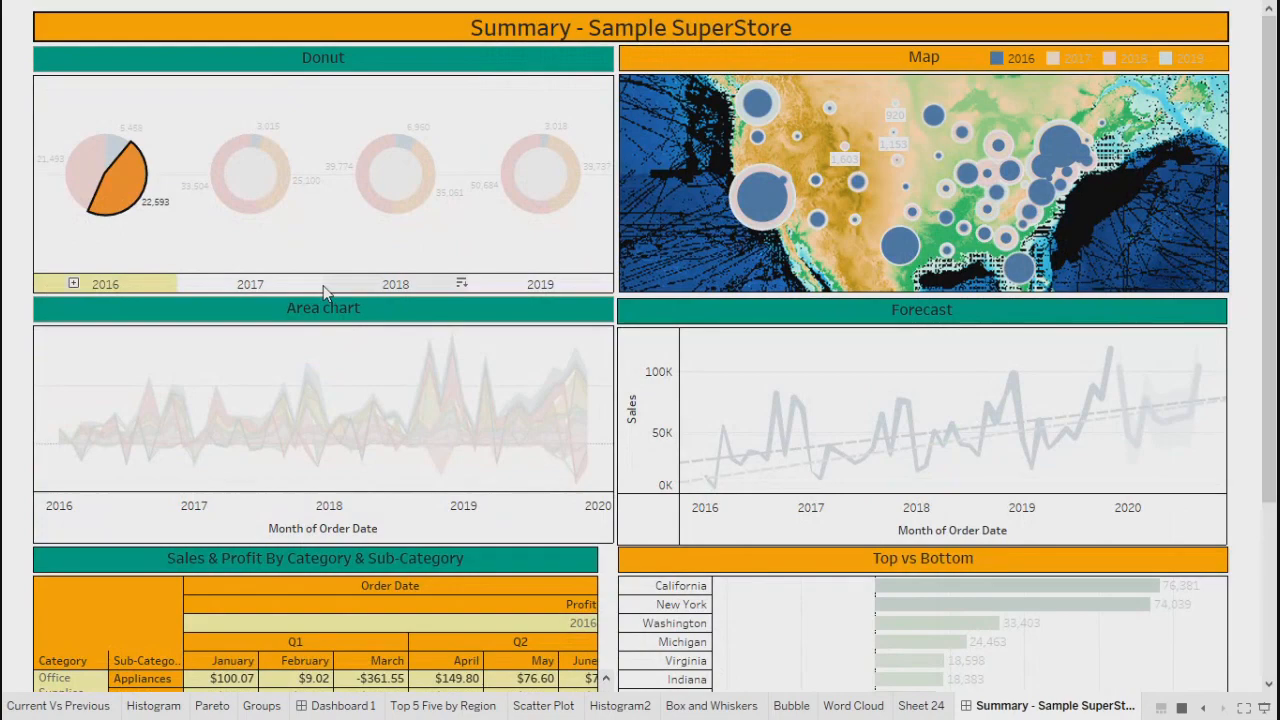
key("Escape")
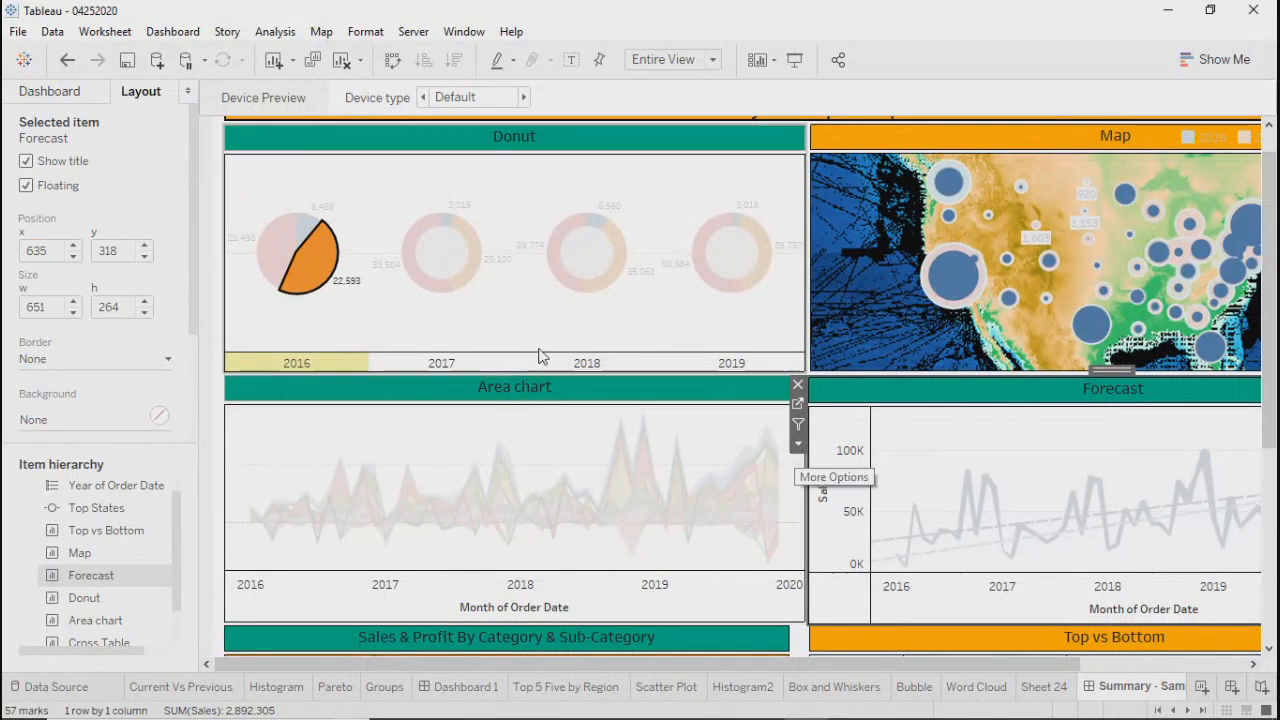
left_click(483, 323)
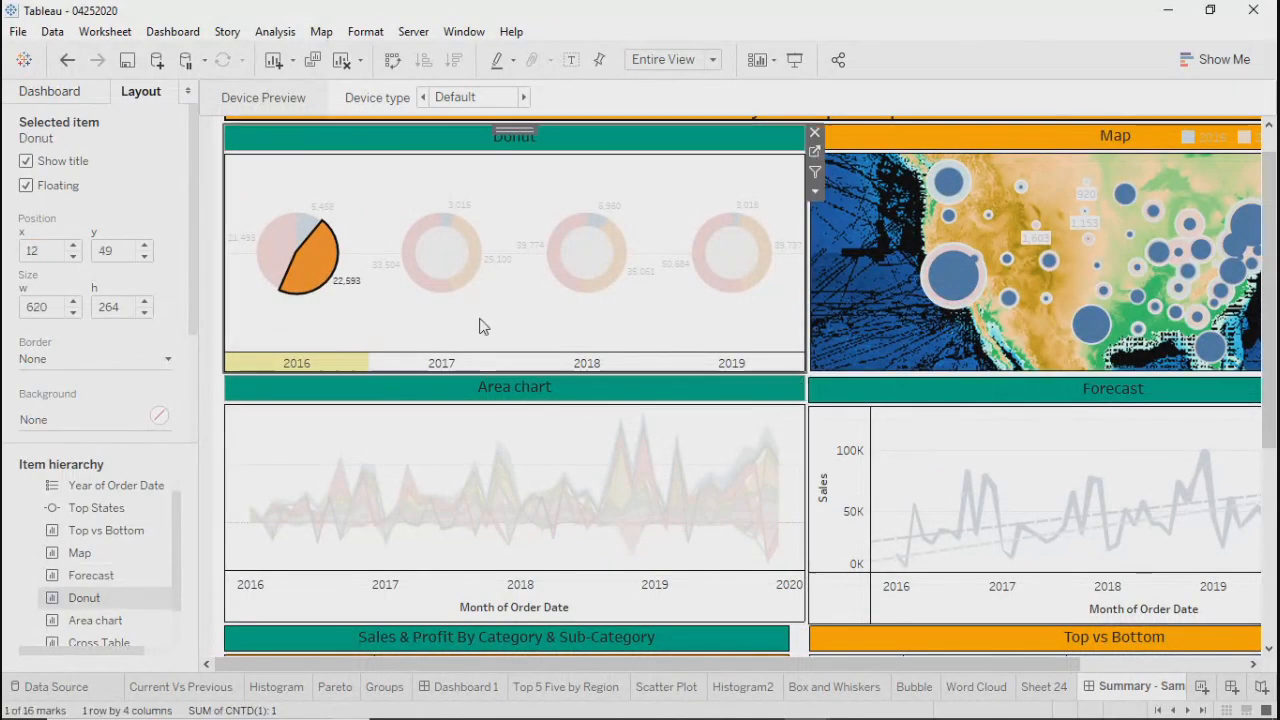
left_click(172, 31)
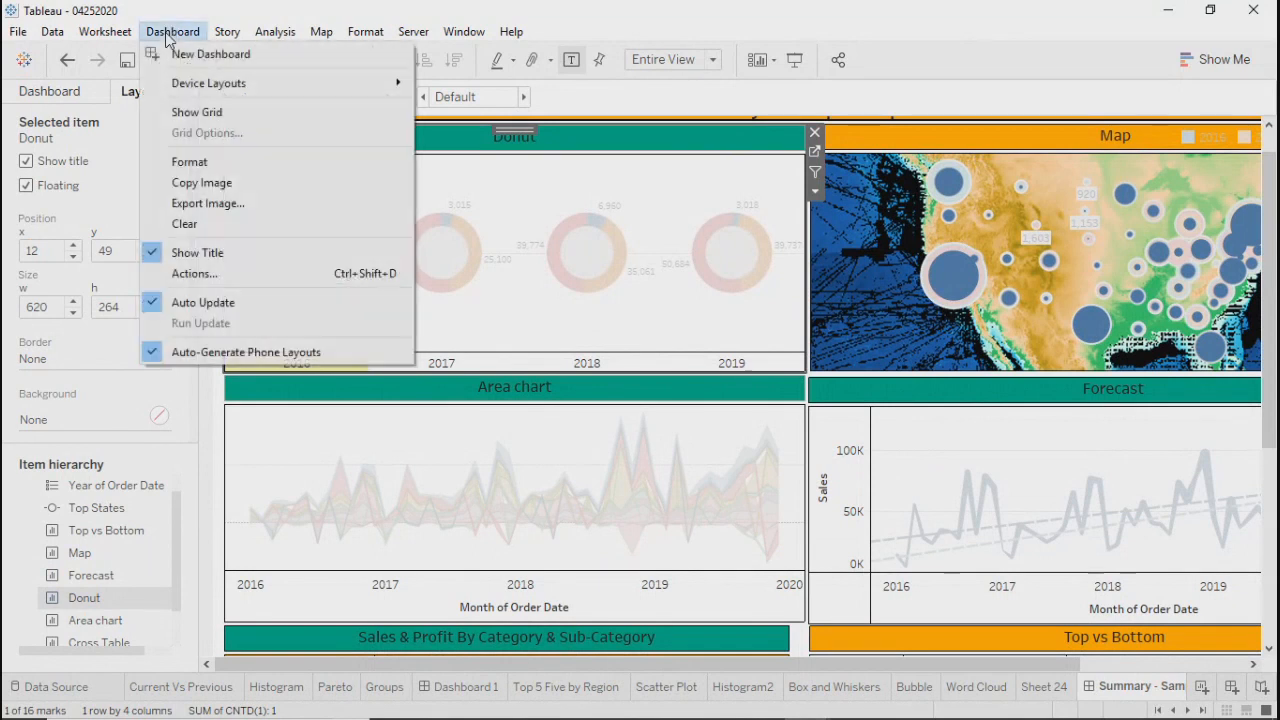
left_click(182, 274)
left_click(436, 344)
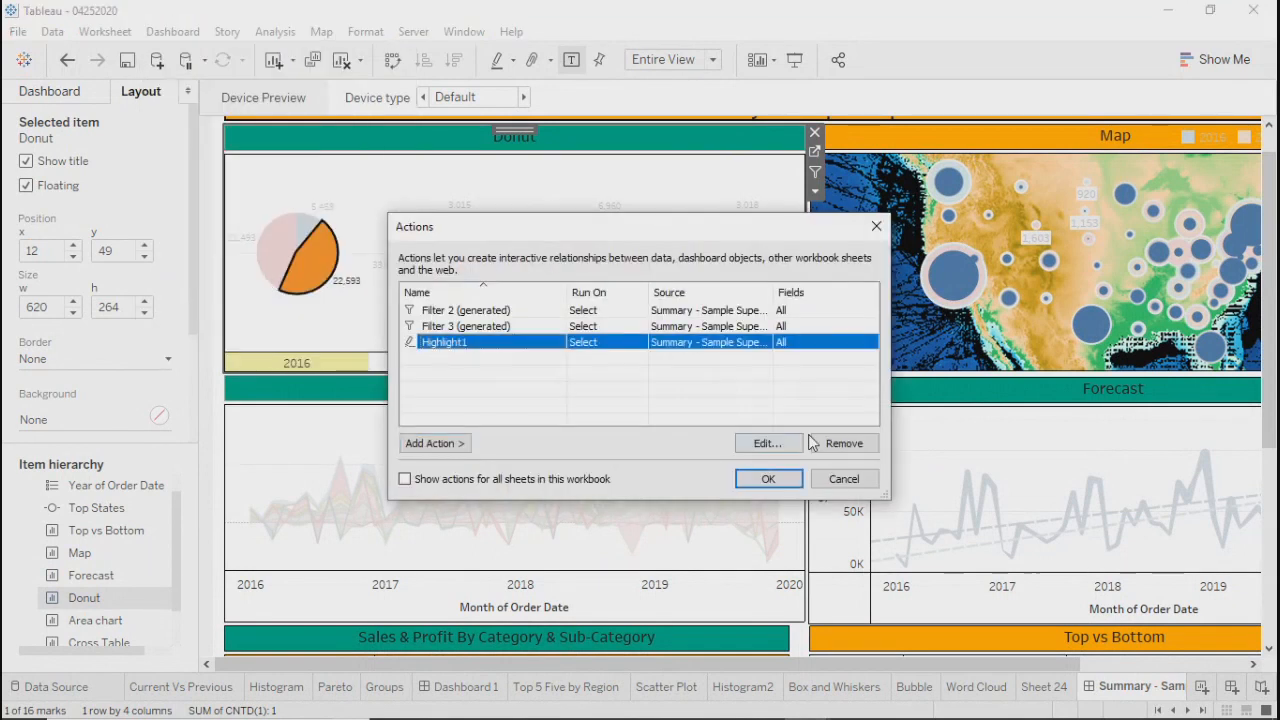
left_click(845, 444)
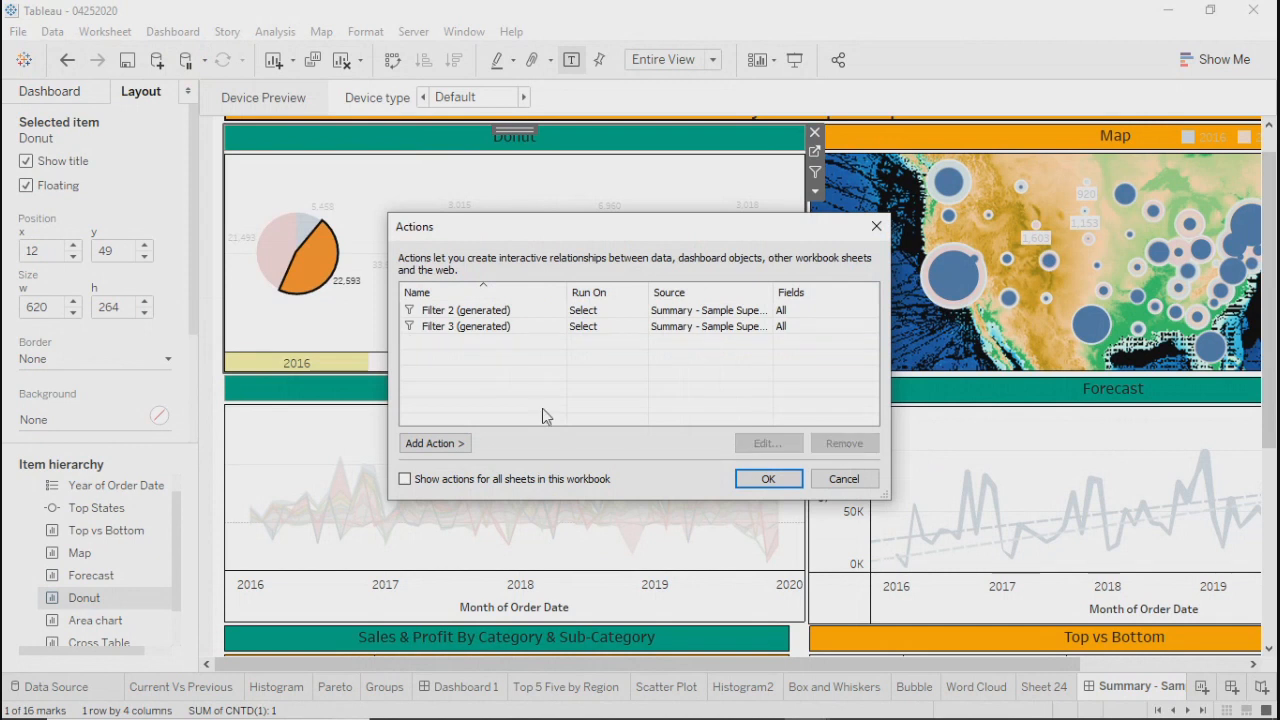
left_click(448, 443)
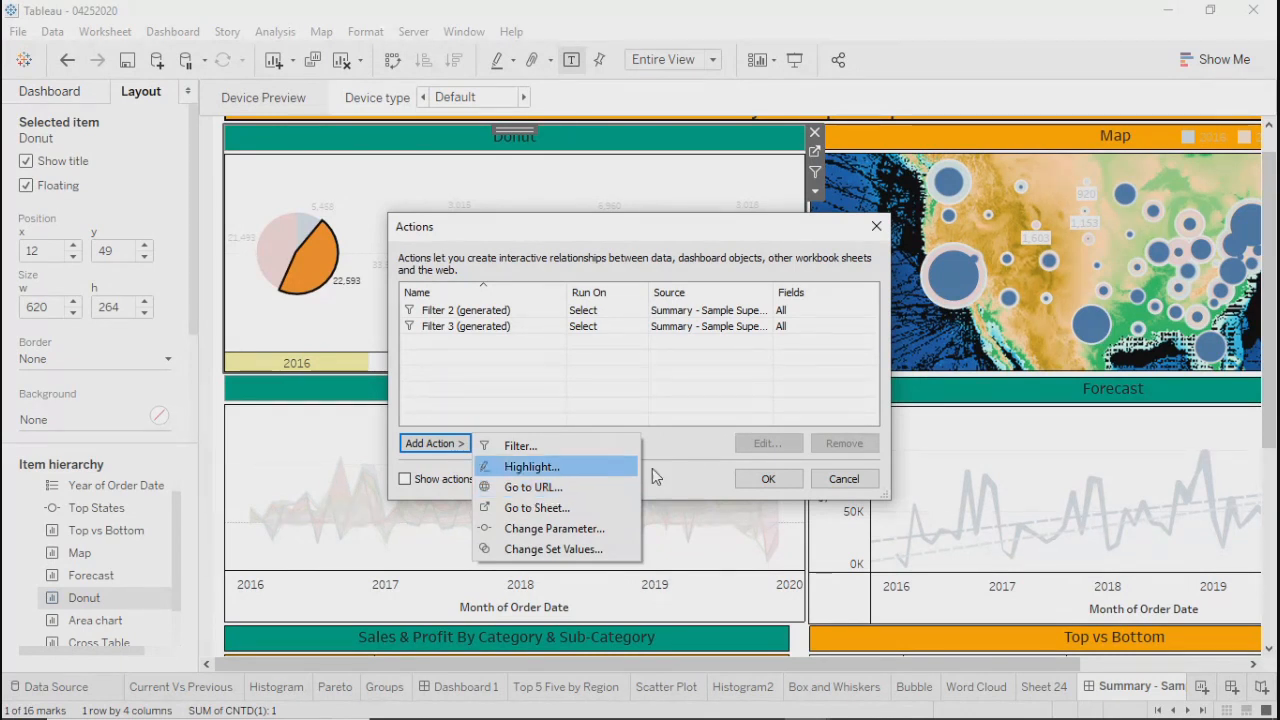
left_click(560, 491)
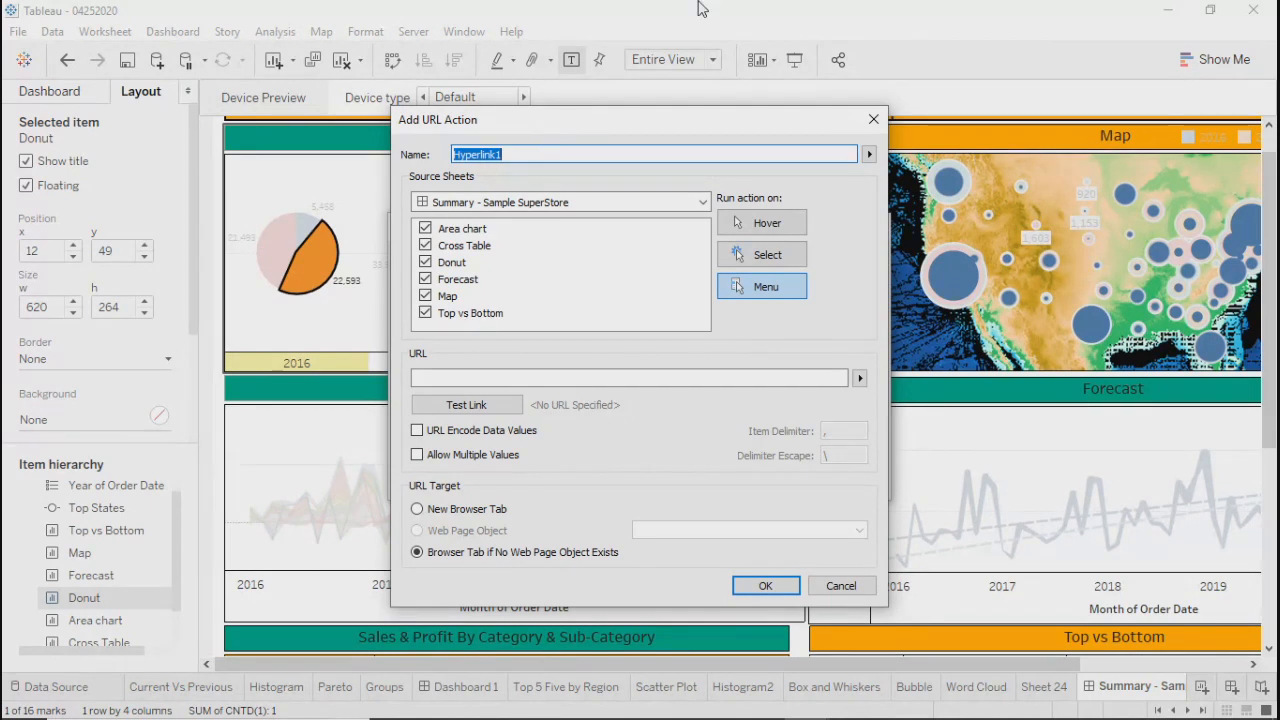
left_click(873, 121)
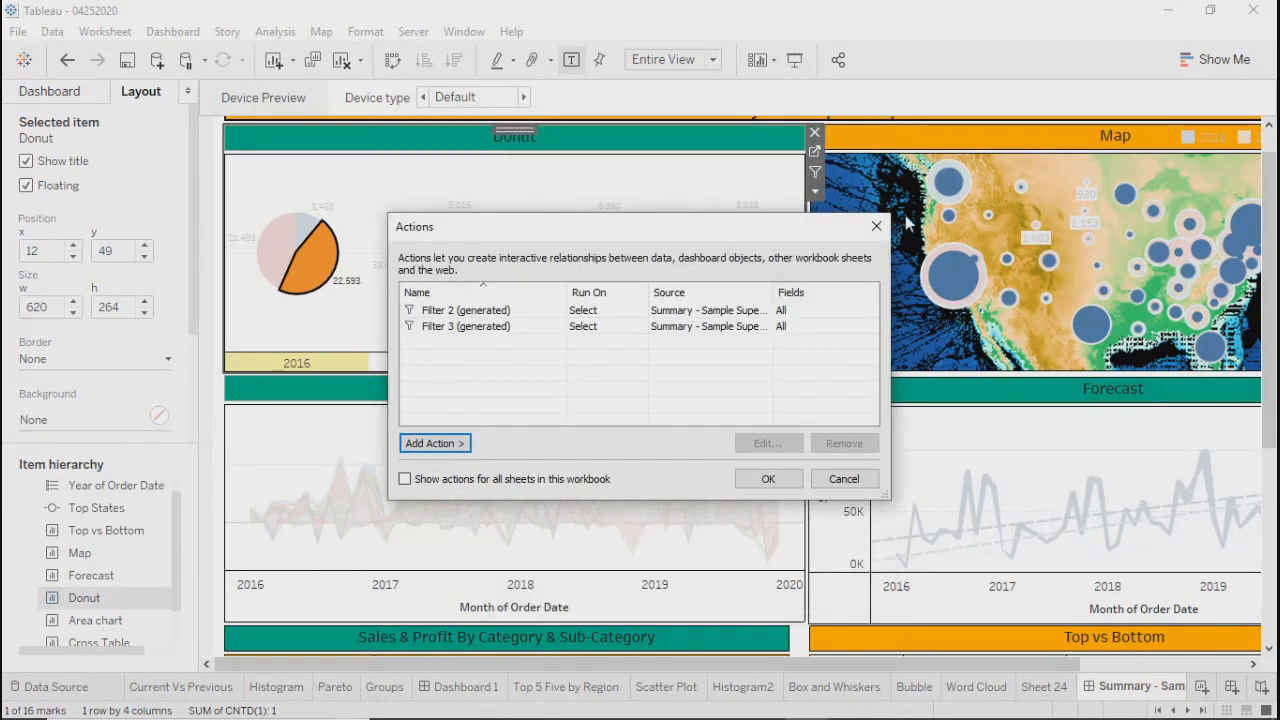
left_click(877, 226)
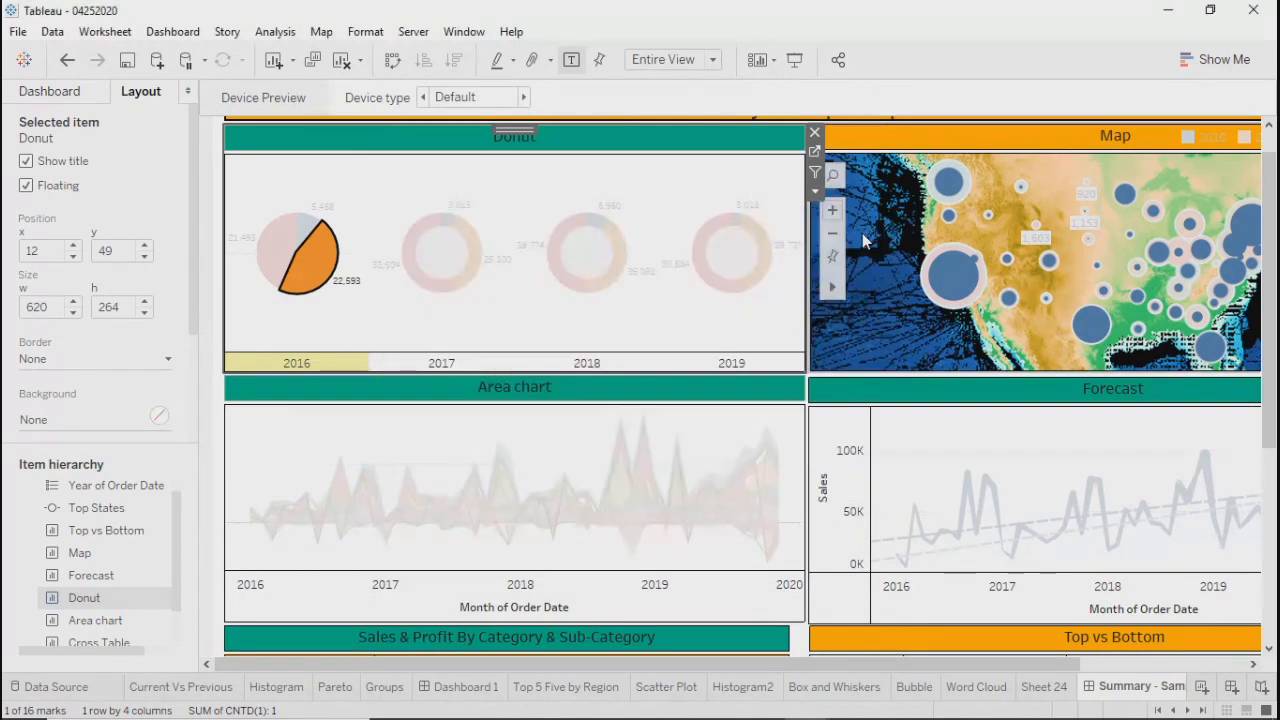
Clear the selection on the Donut, view Dashboard 1 and return to the Summary dashboard
left_click(535, 325)
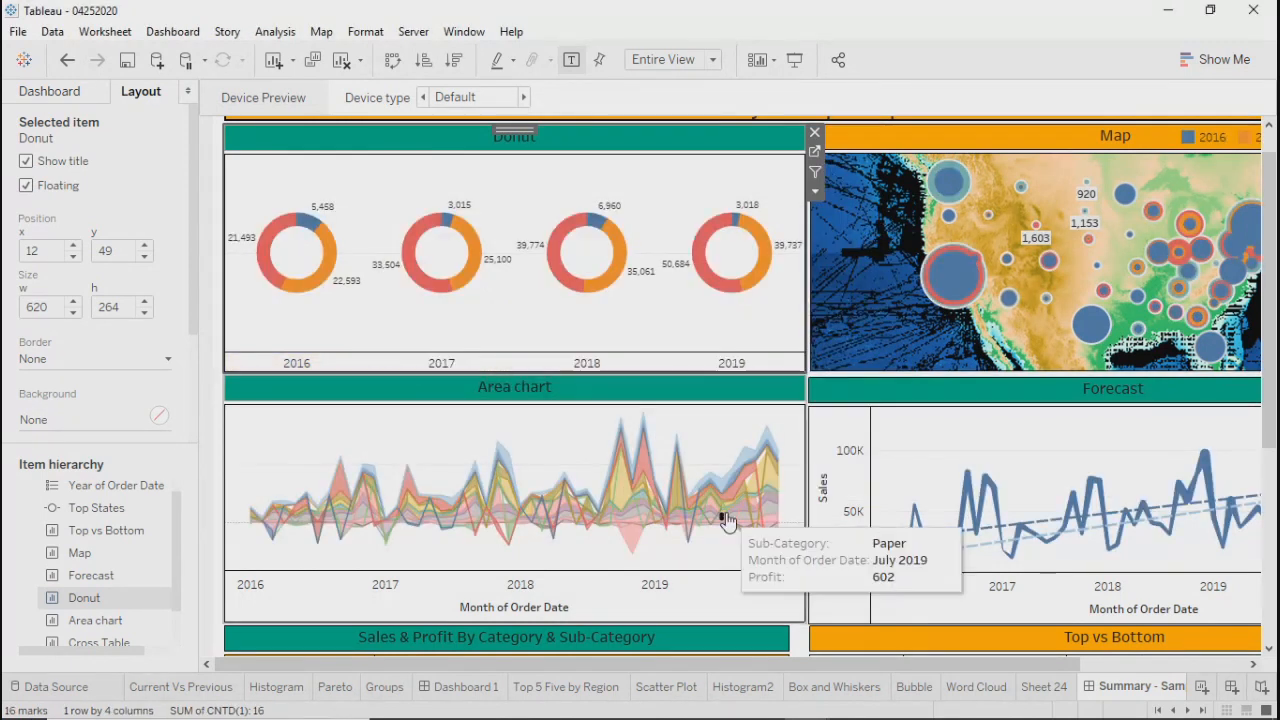
left_click(463, 687)
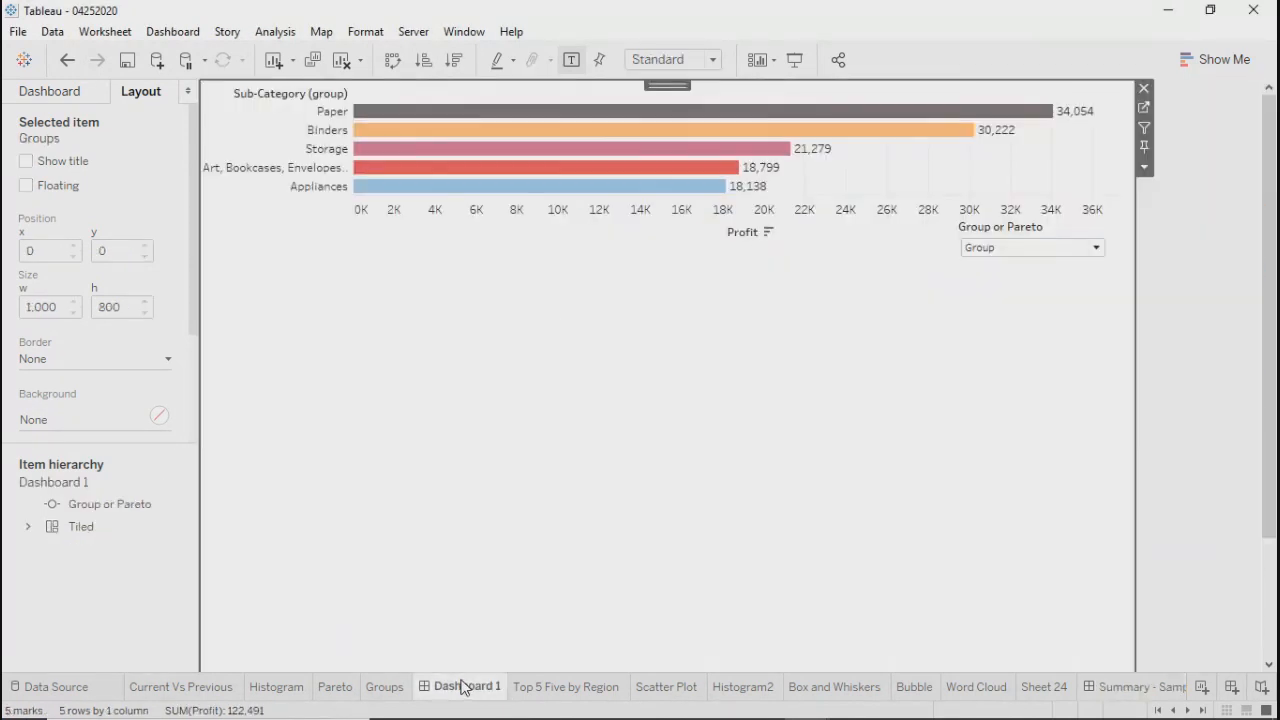
left_click(364, 132)
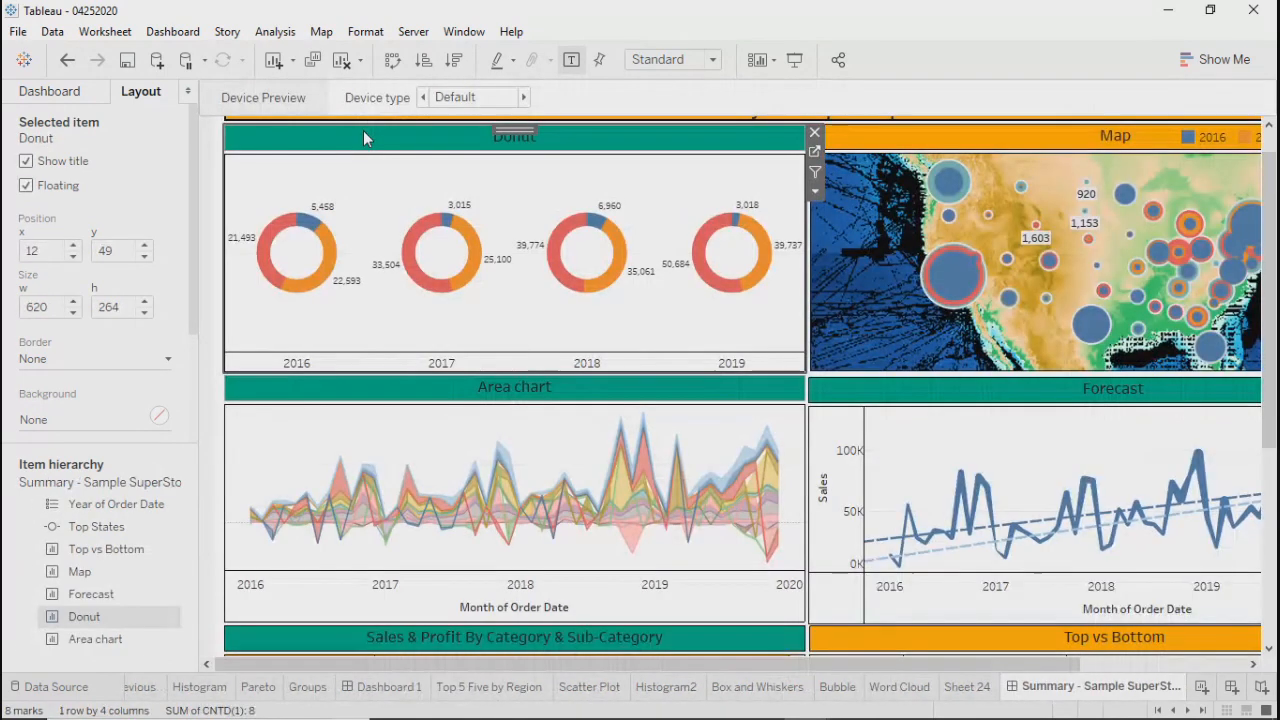
View the Summary dashboard in presentation mode and return to editing
left_click(795, 61)
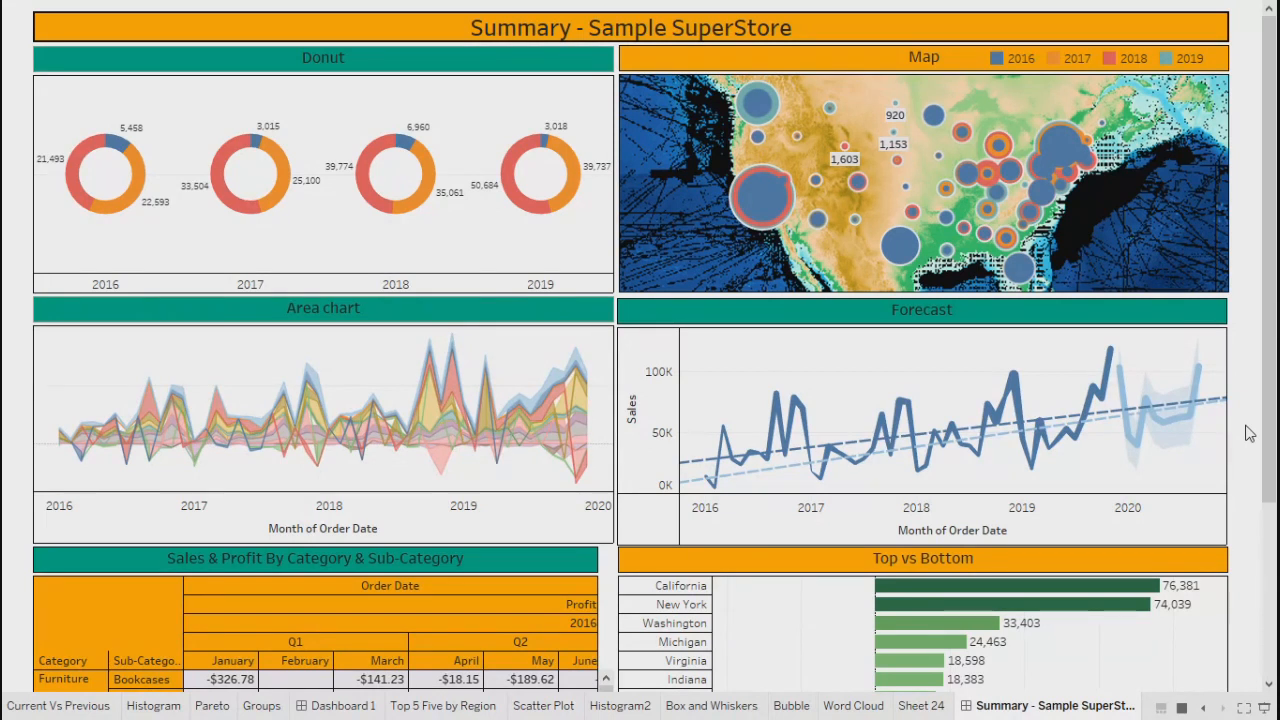
key("Escape")
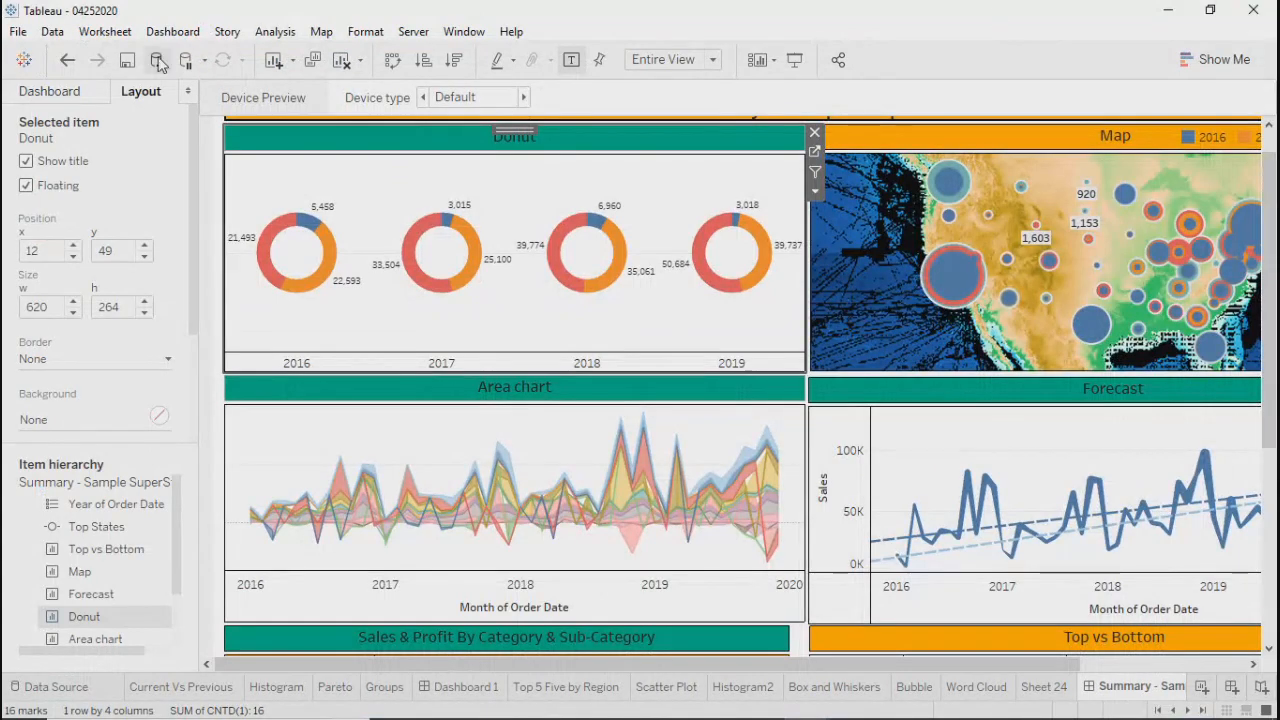
left_click(173, 31)
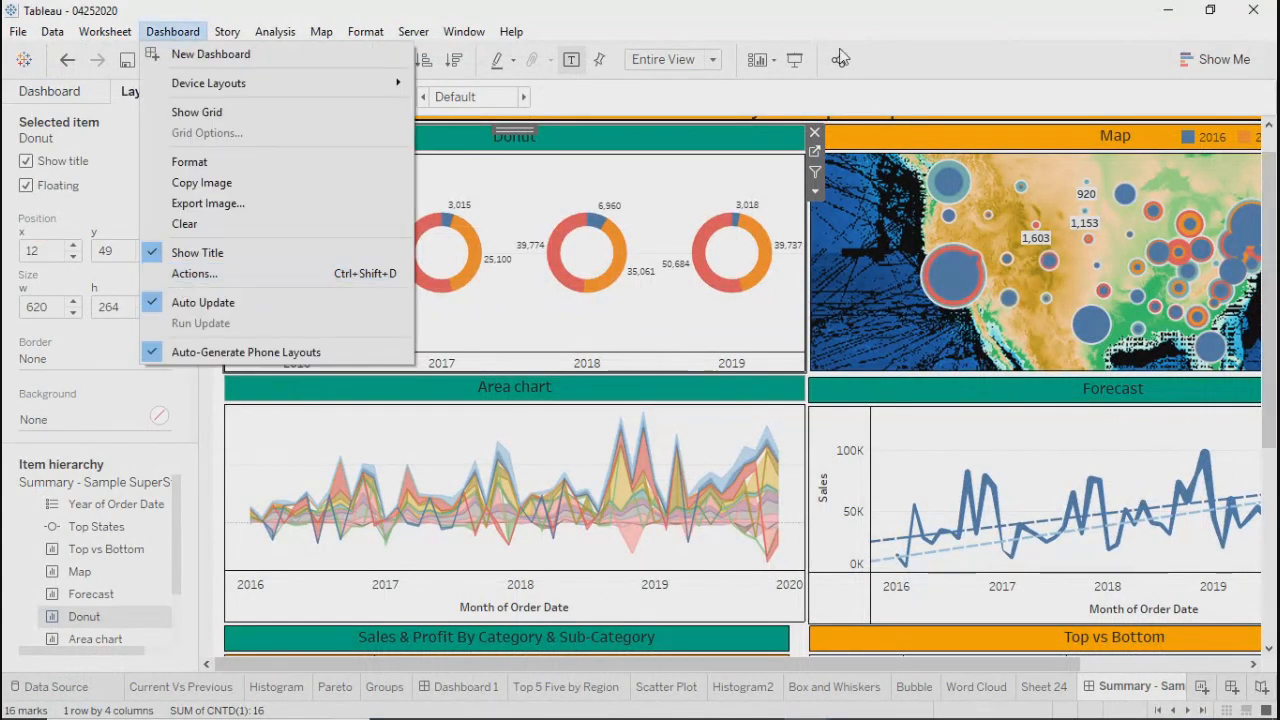
left_click(920, 32)
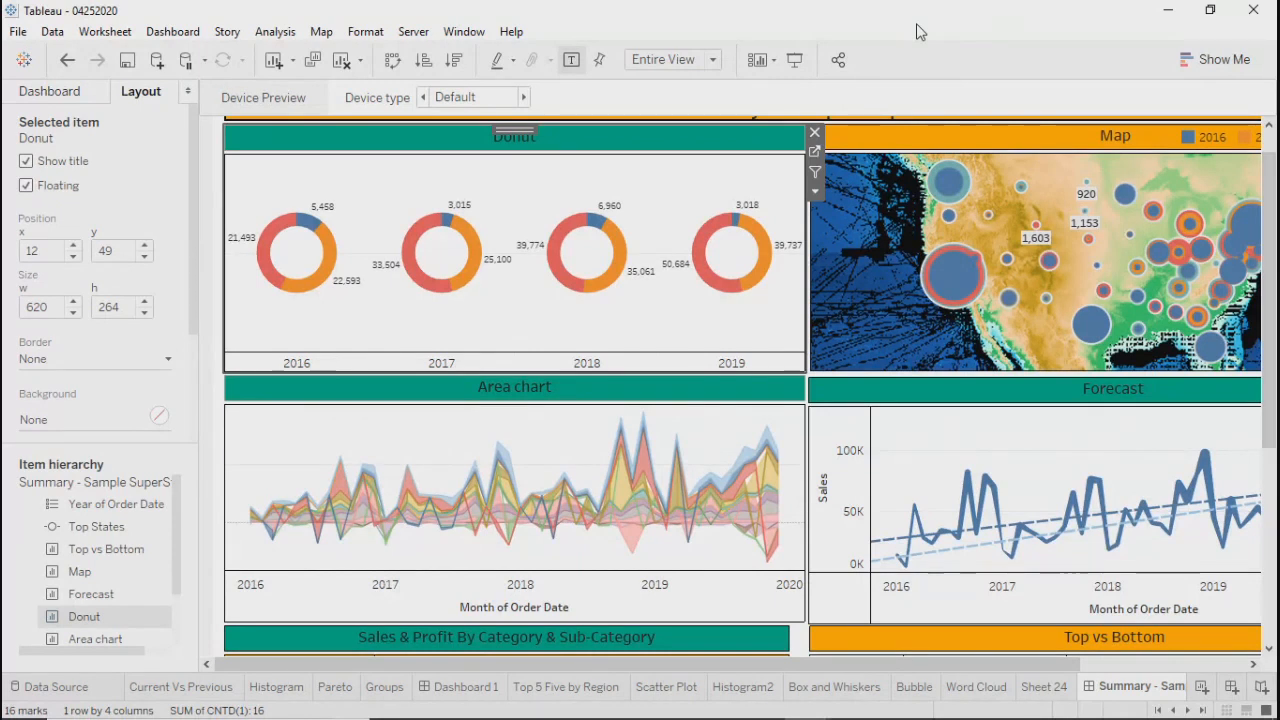
Look at Dashboard 1 again and switch back to the Summary dashboard
left_click(465, 687)
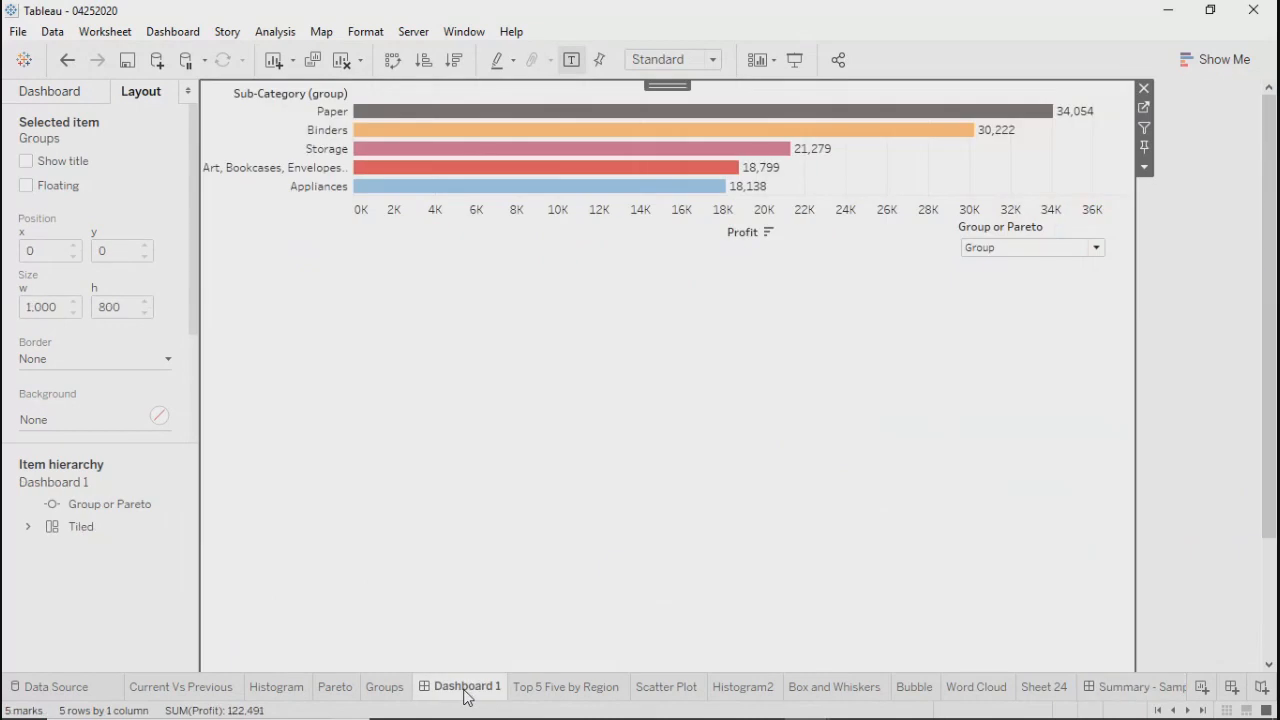
left_click(1202, 710)
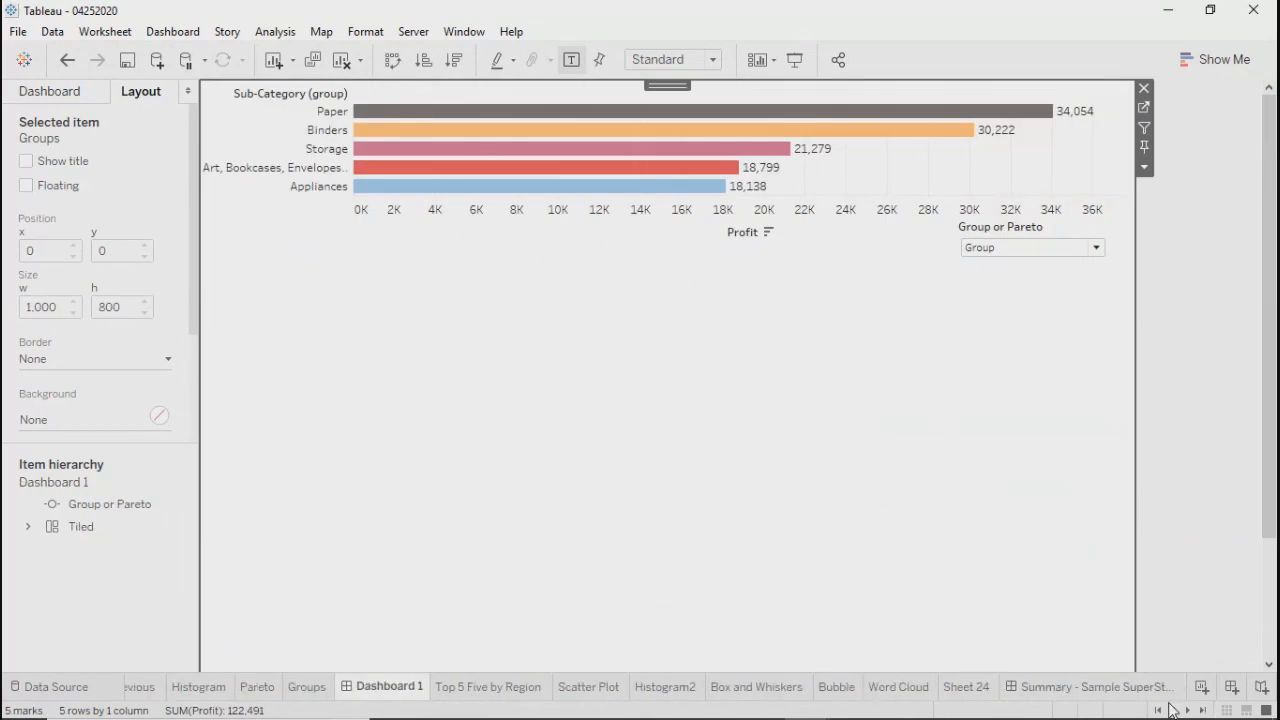
left_click(1098, 687)
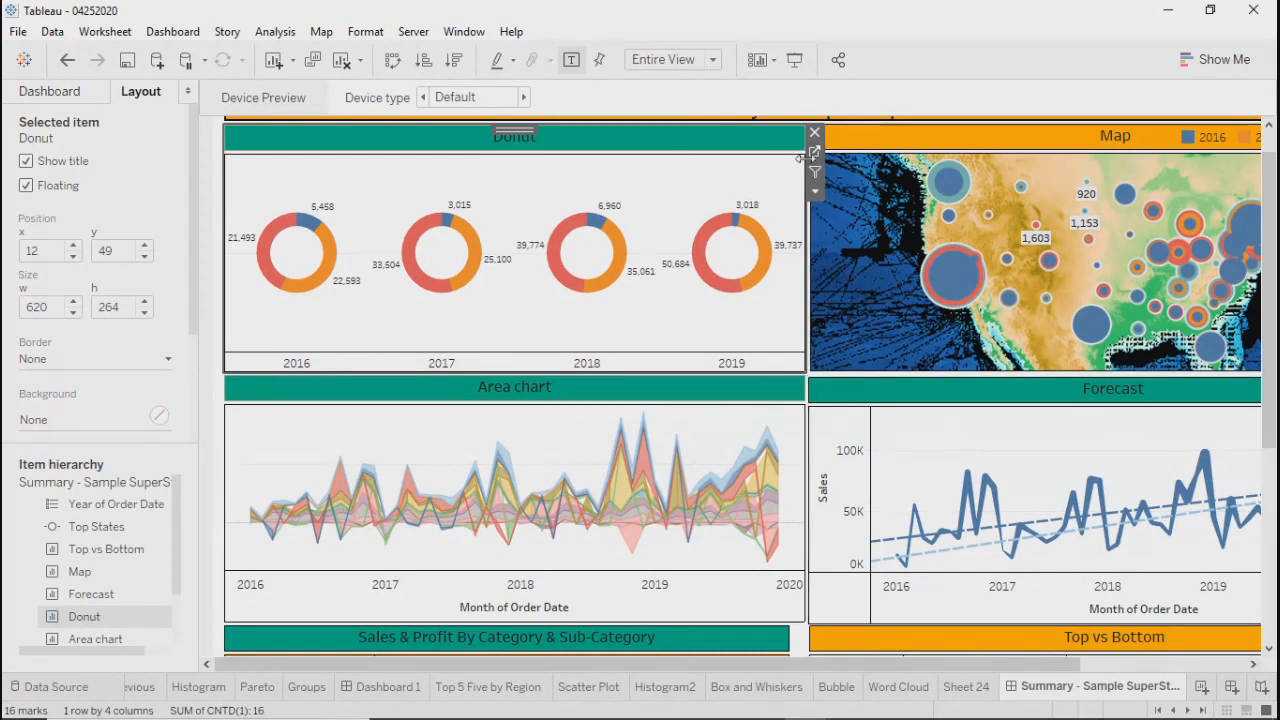
left_click(412, 30)
left_click(668, 198)
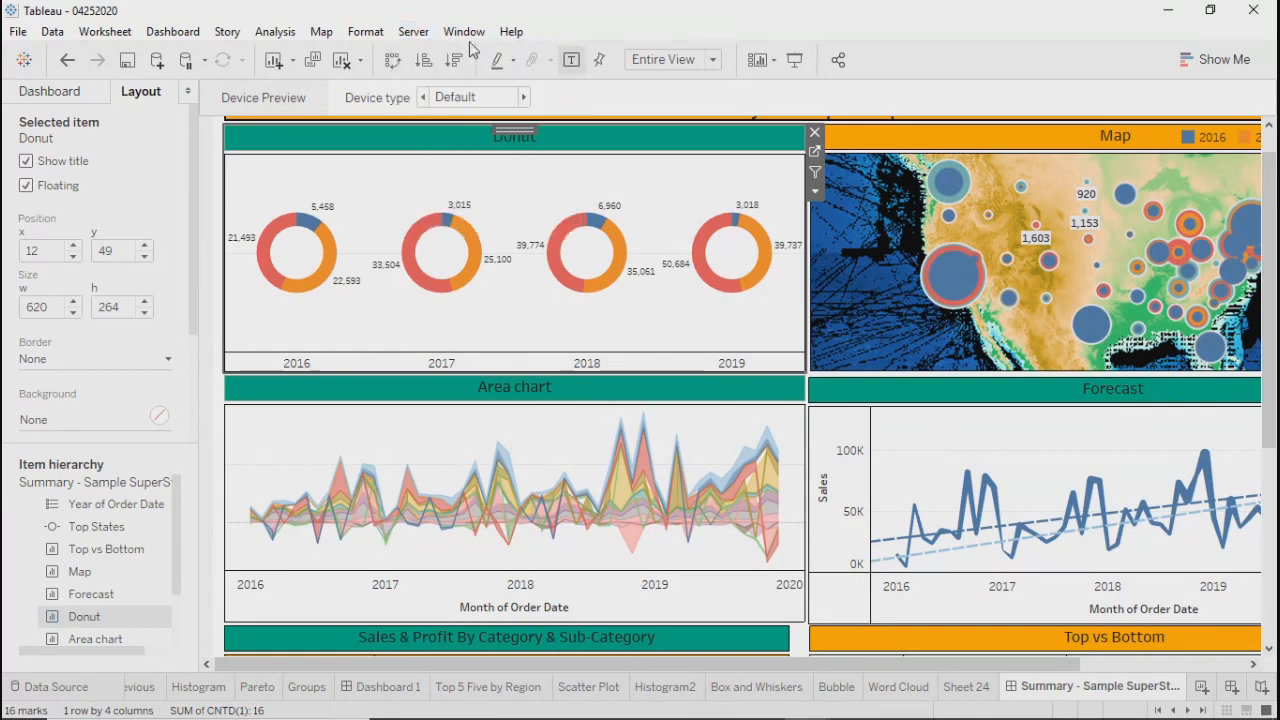
Start a new Go to URL action among the Summary dashboard's actions
left_click(173, 31)
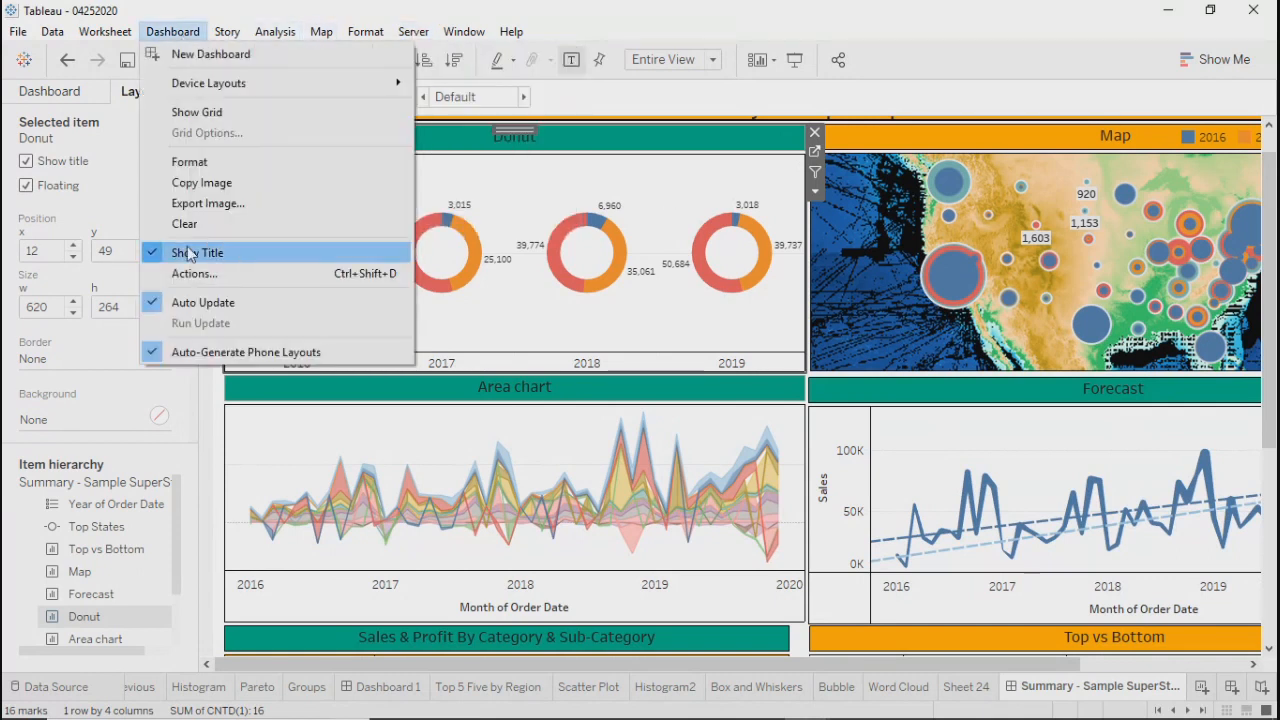
left_click(190, 274)
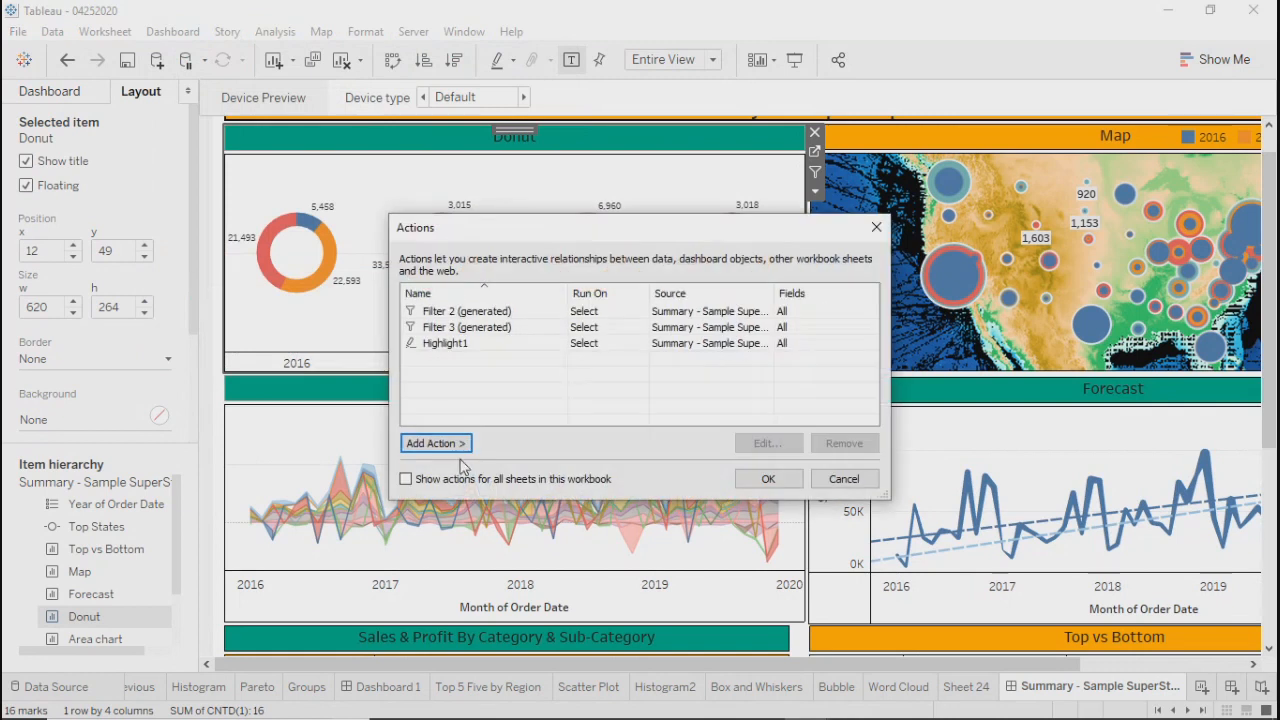
left_click(468, 447)
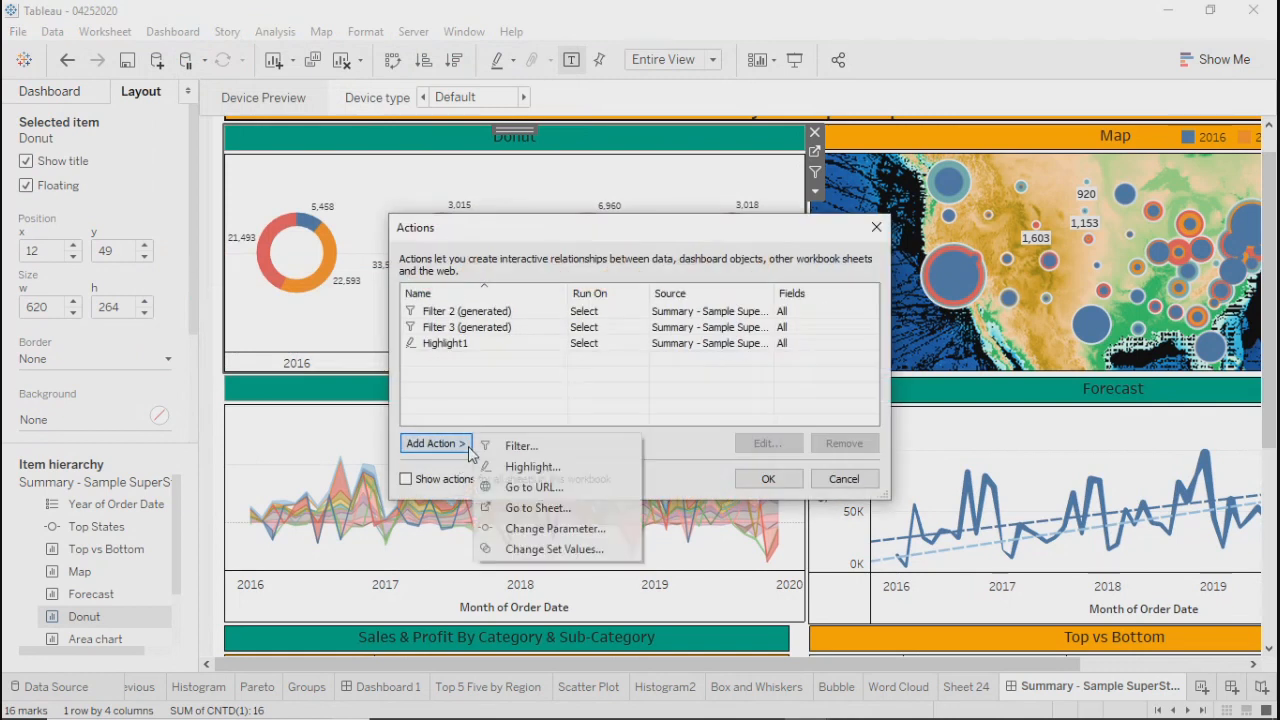
left_click(521, 490)
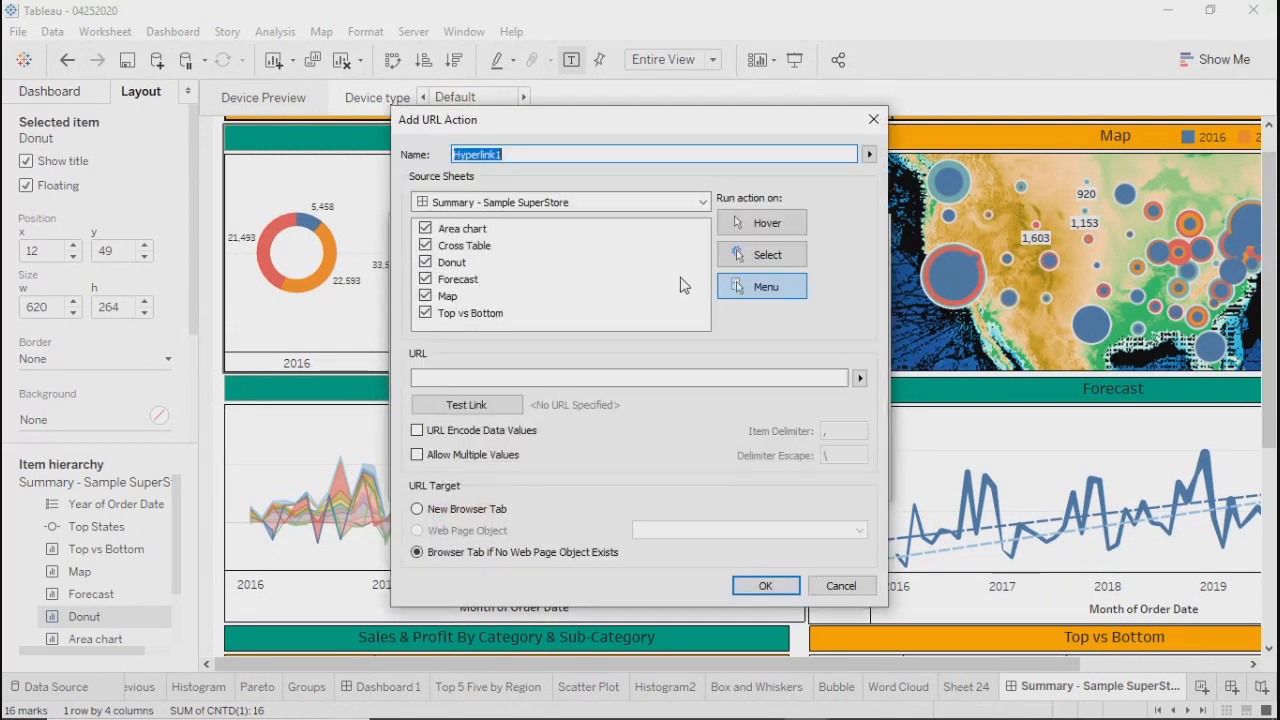
Keep only Forecast as the URL action's source sheet, excluding Area chart, Cross Table, Donut, Map and Top vs Bottom
left_click(425, 229)
left_click(425, 245)
left_click(425, 296)
left_click(425, 313)
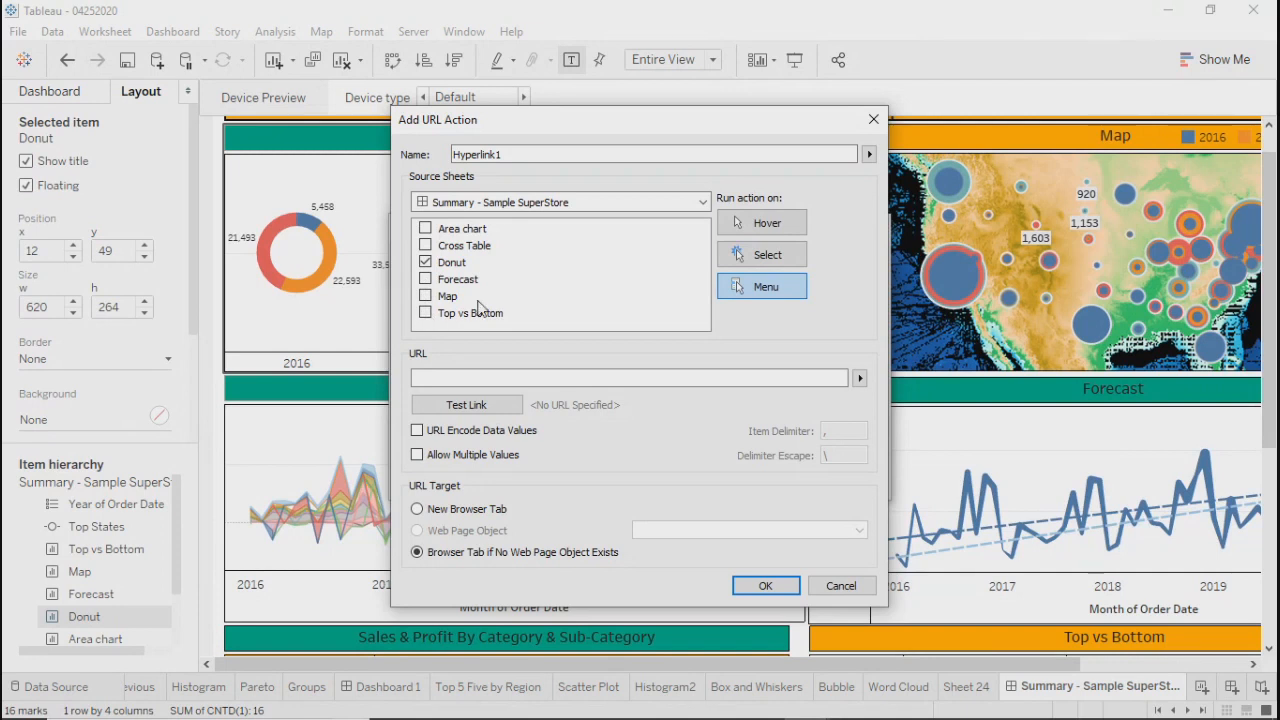
left_click(426, 262)
left_click(425, 280)
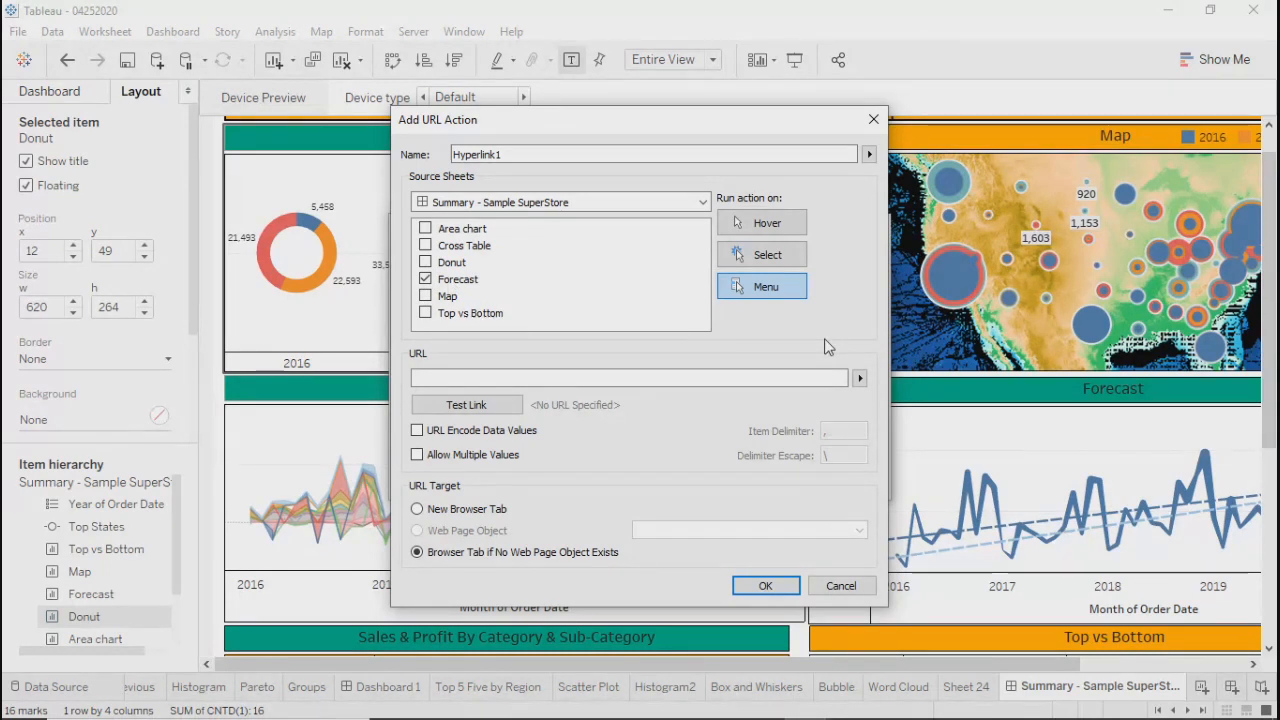
left_click(765, 256)
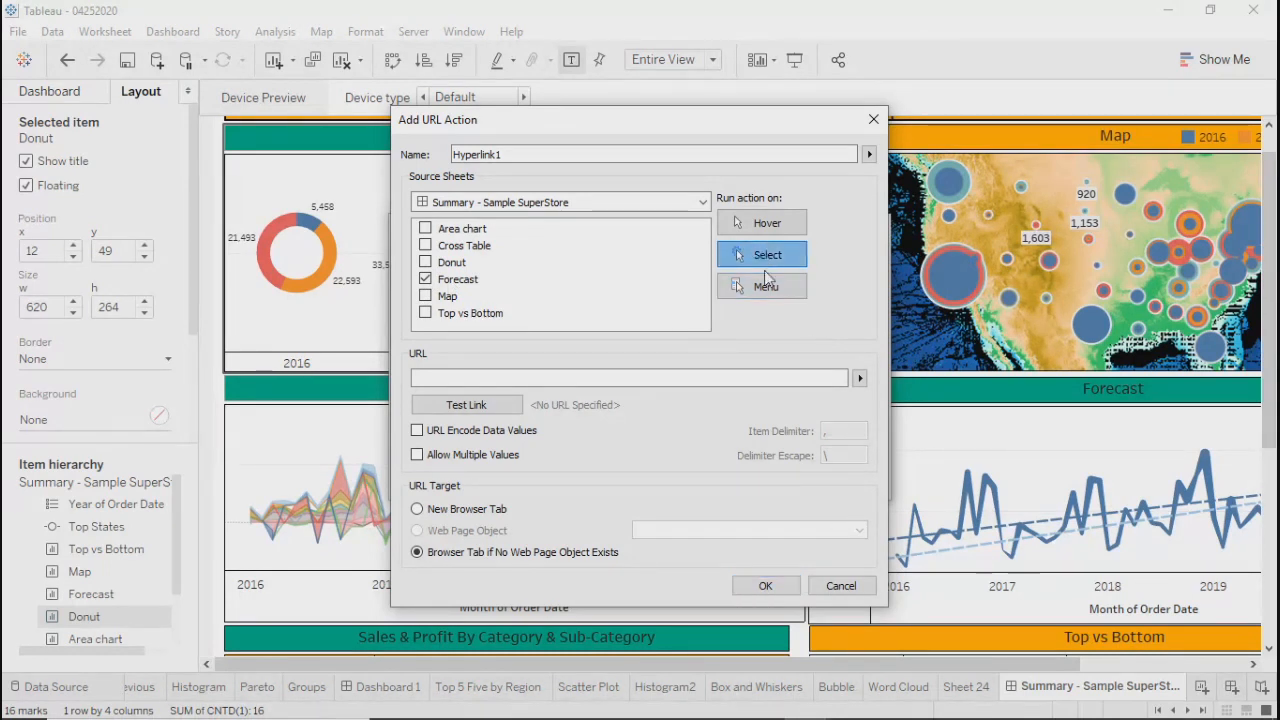
left_click(760, 287)
left_click(780, 379)
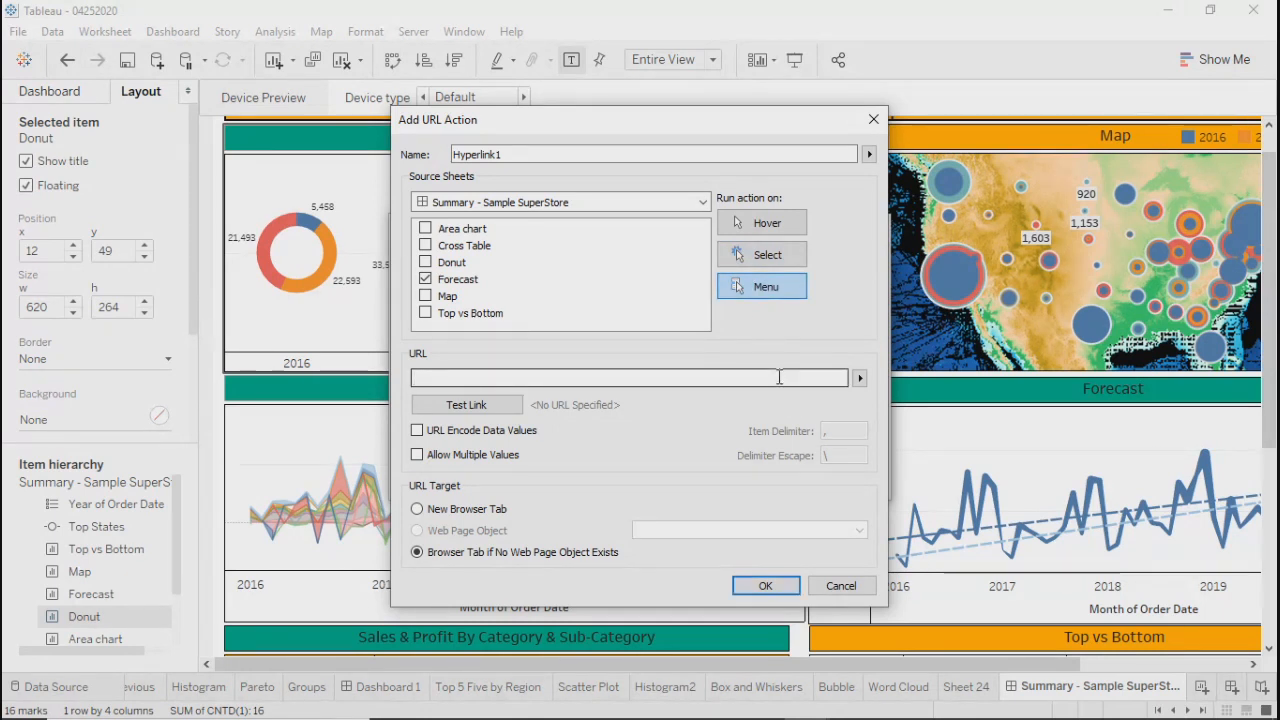
type("www.")
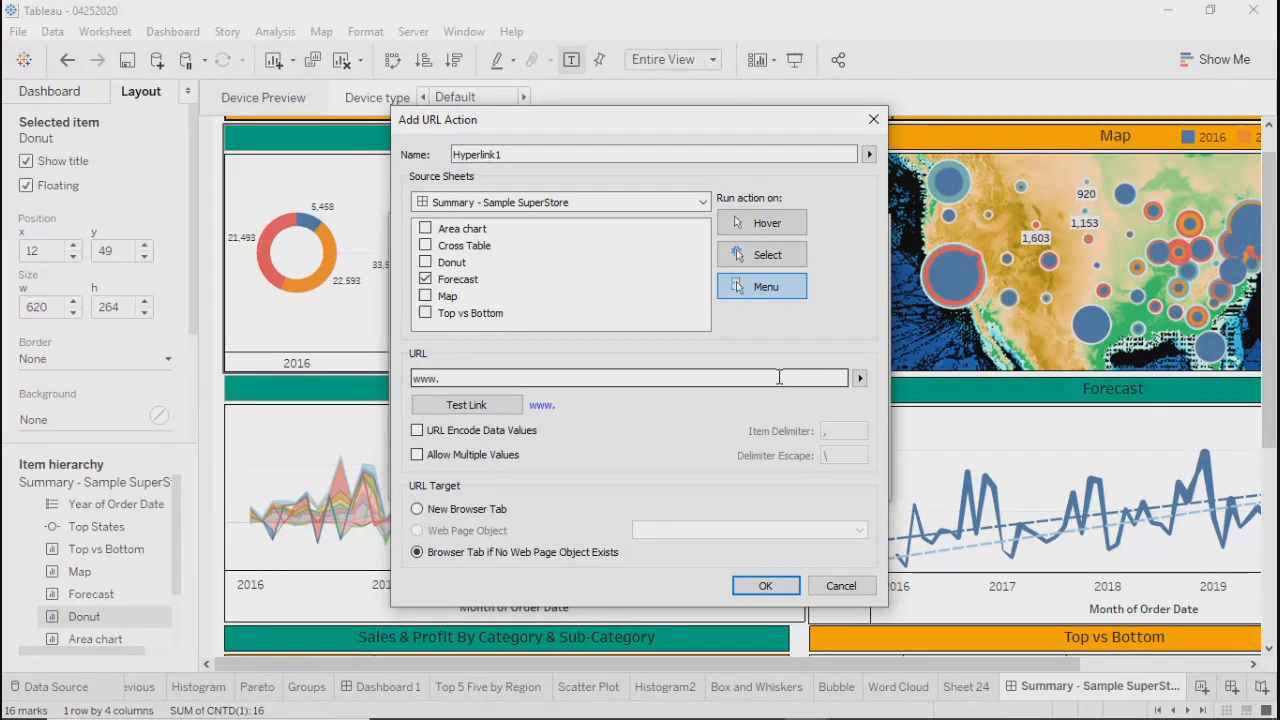
type("google.com")
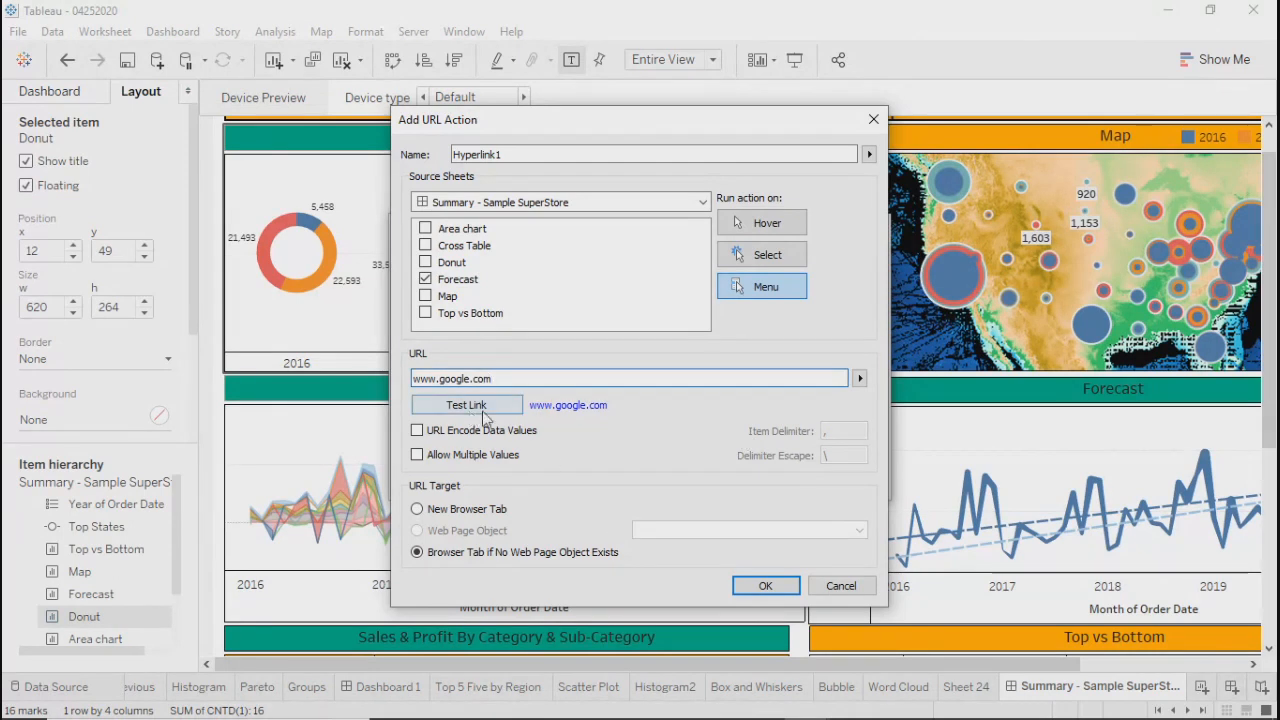
left_click(758, 591)
left_click(755, 480)
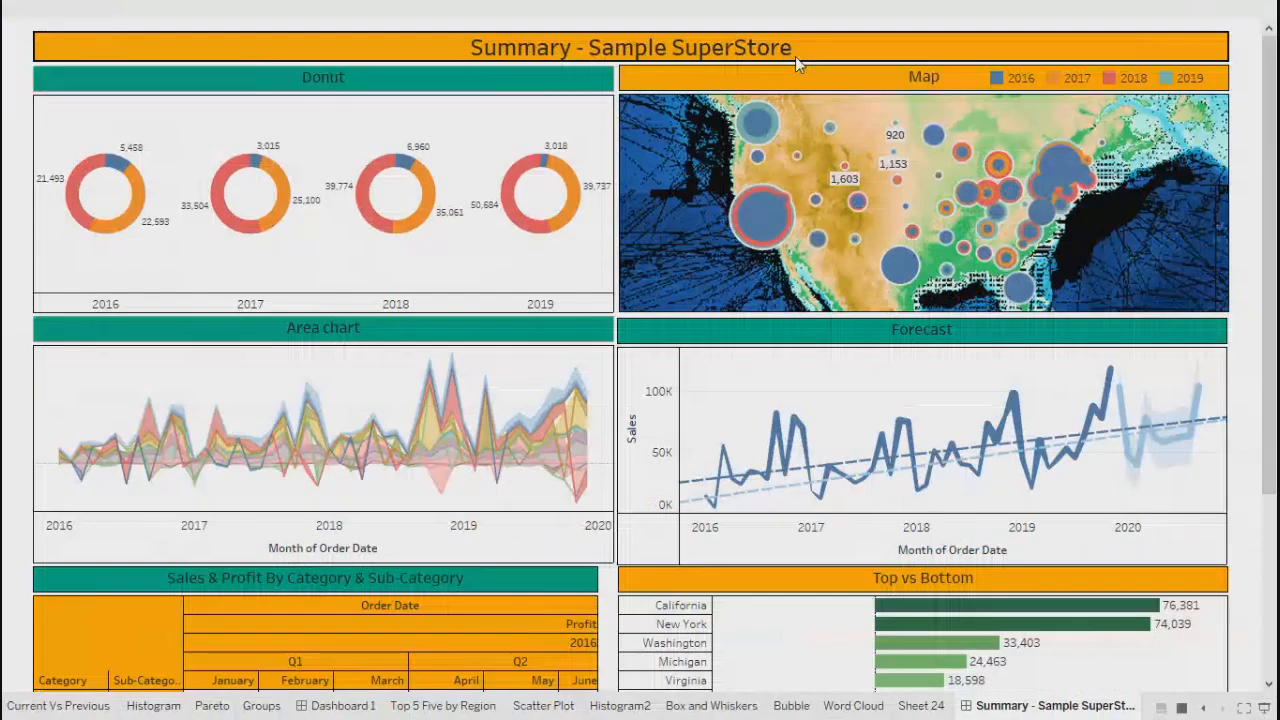
Present the Summary dashboard and follow the Hyperlink1 link from the May 2016 mark in Forecast
left_click(797, 57)
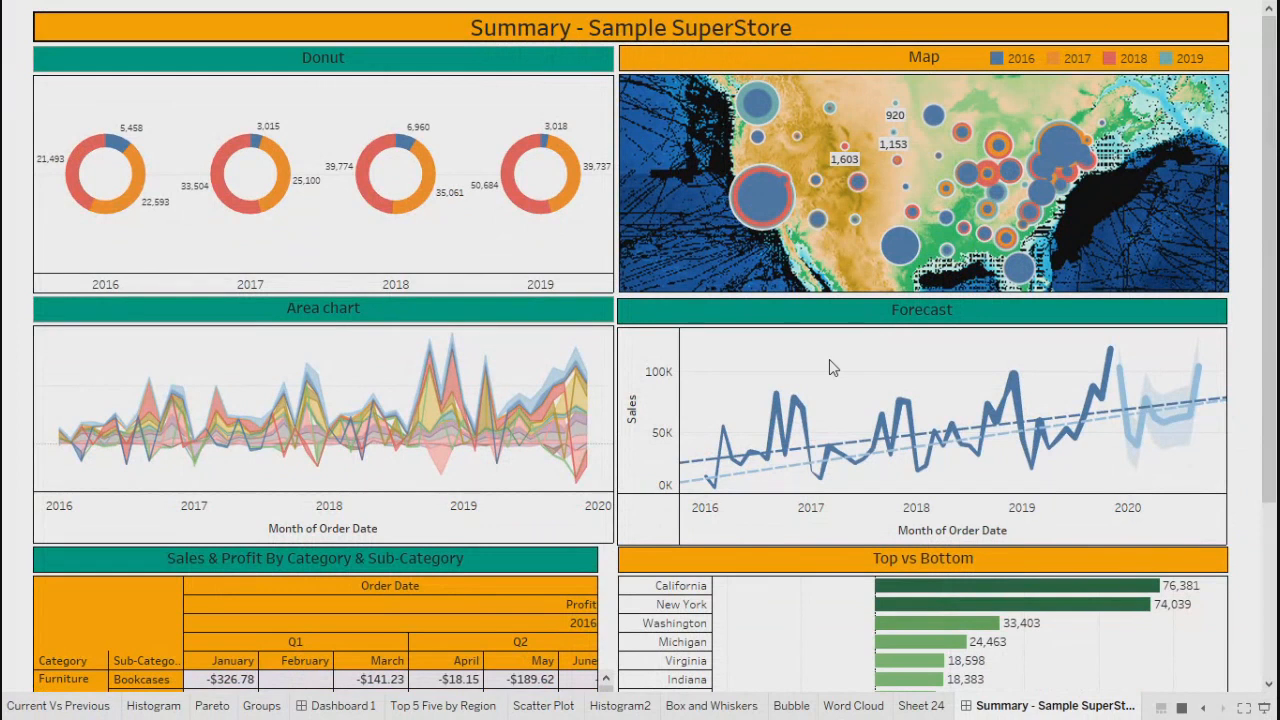
right_click(794, 404)
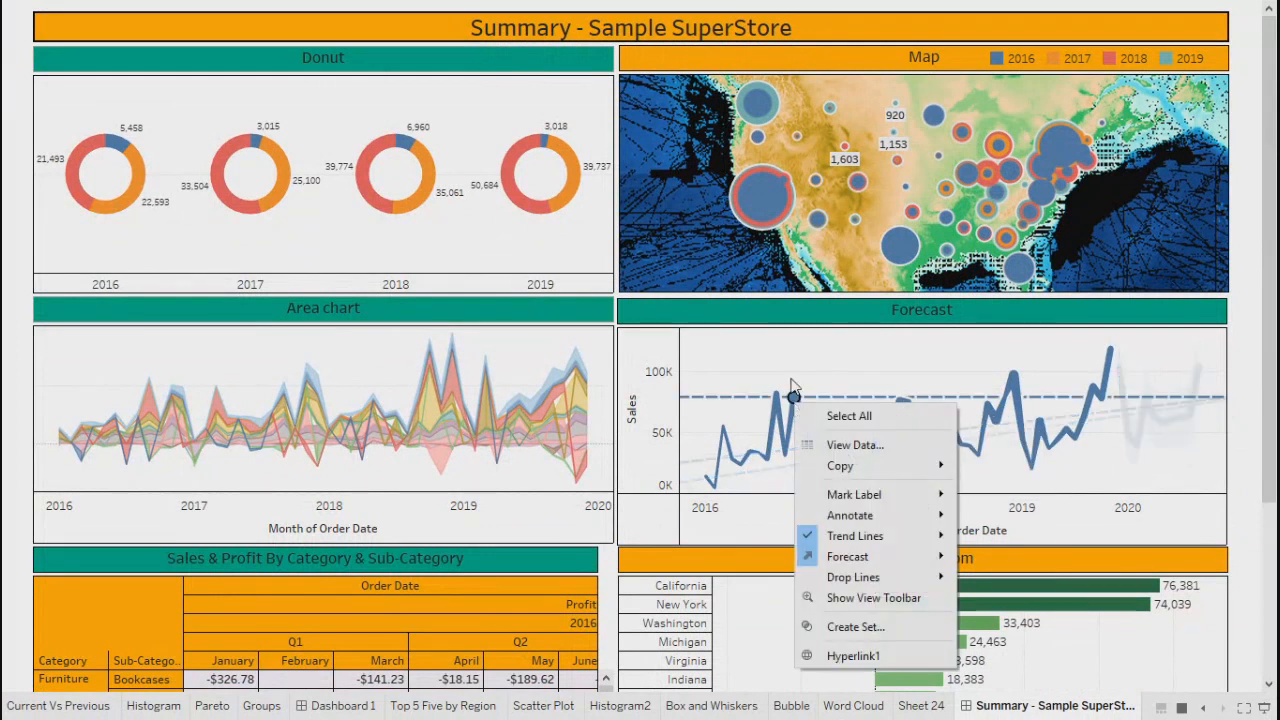
key("Escape")
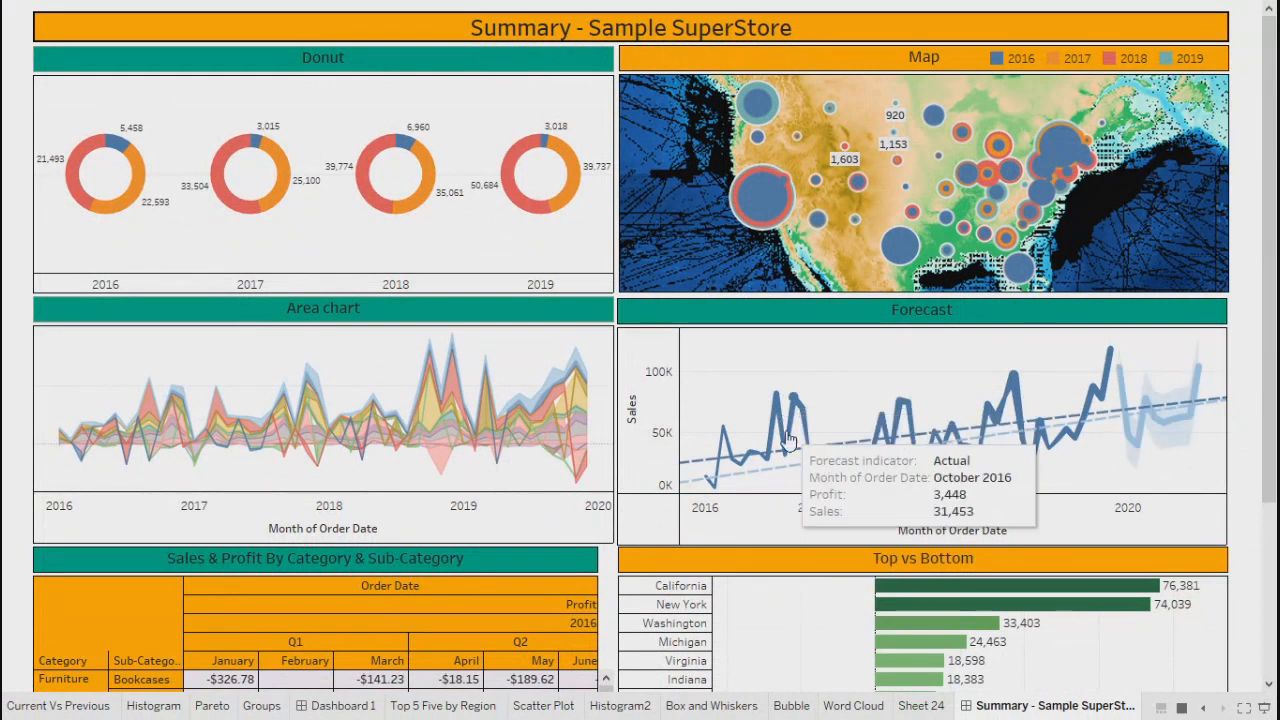
left_click(740, 463)
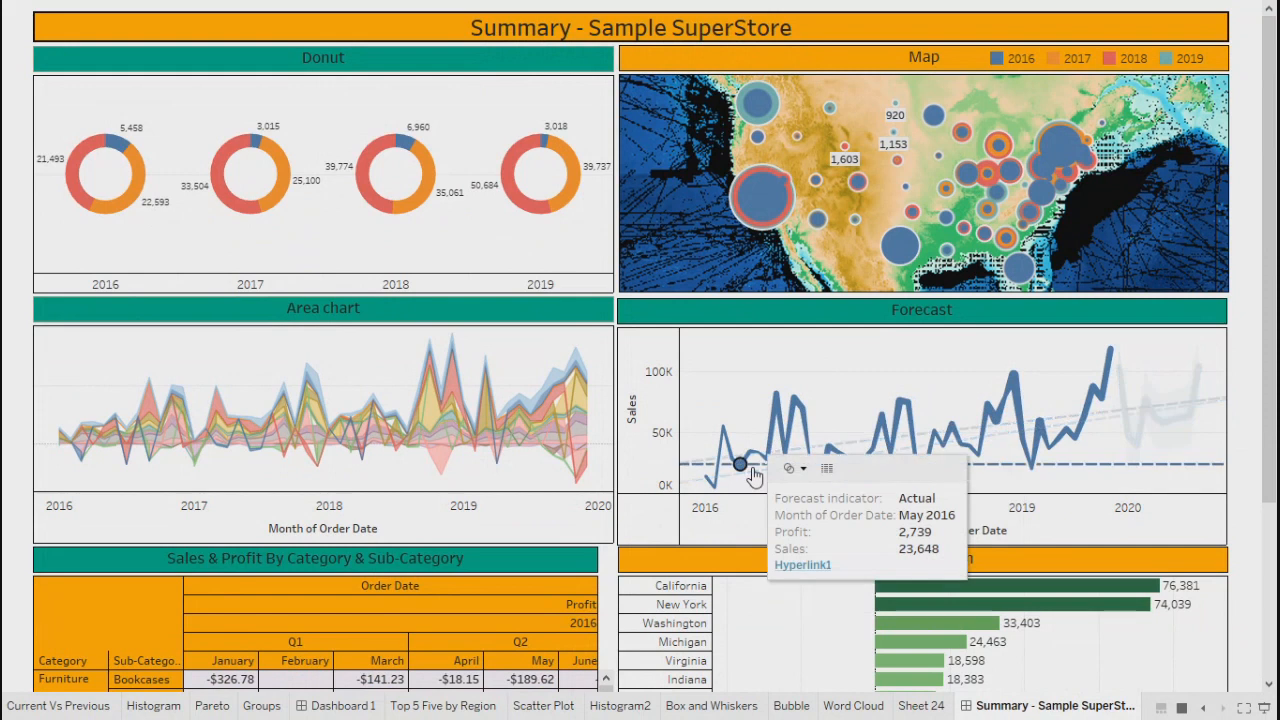
left_click(803, 565)
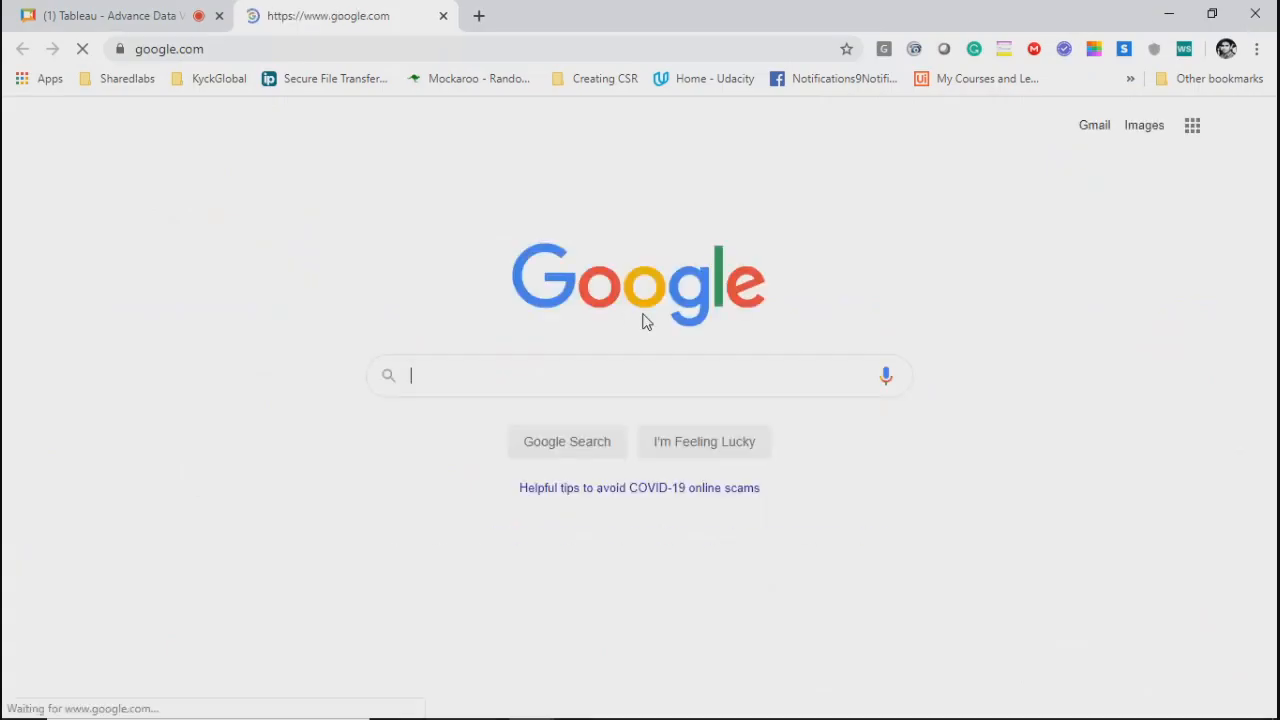
Close the Google page, return to the Tableau dashboard and exit presentation mode
left_click(443, 16)
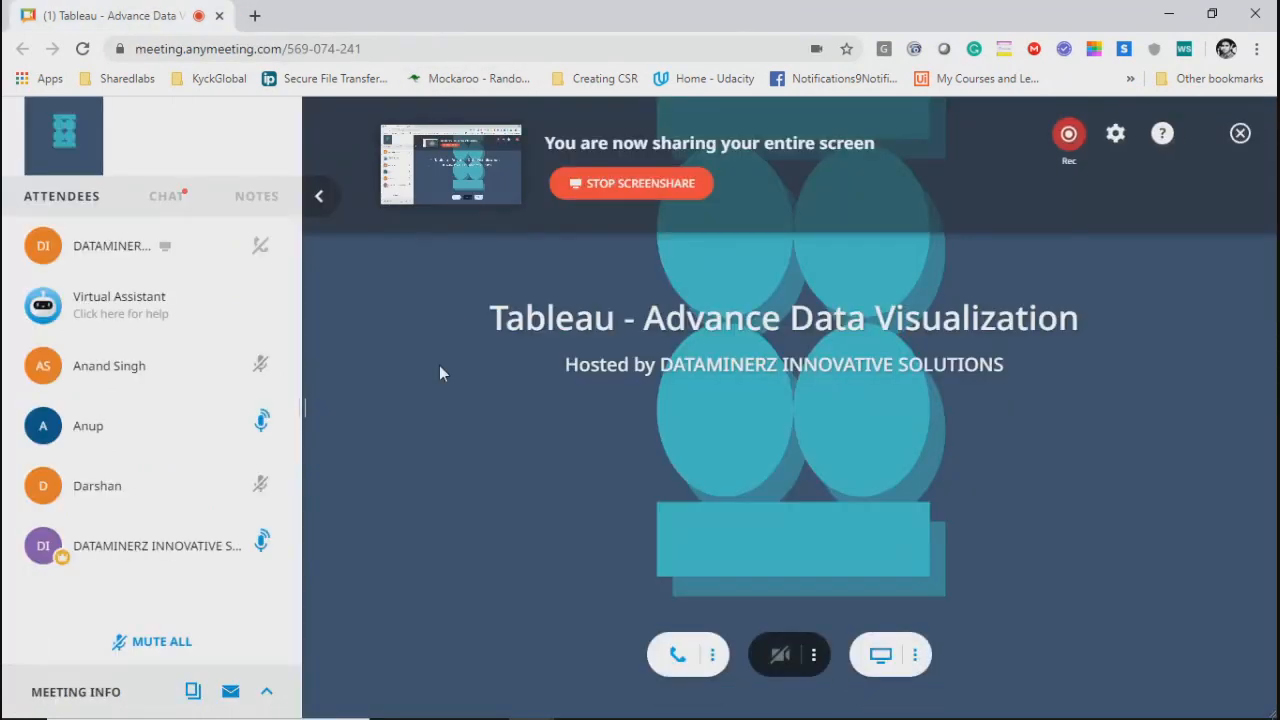
key("alt+Tab")
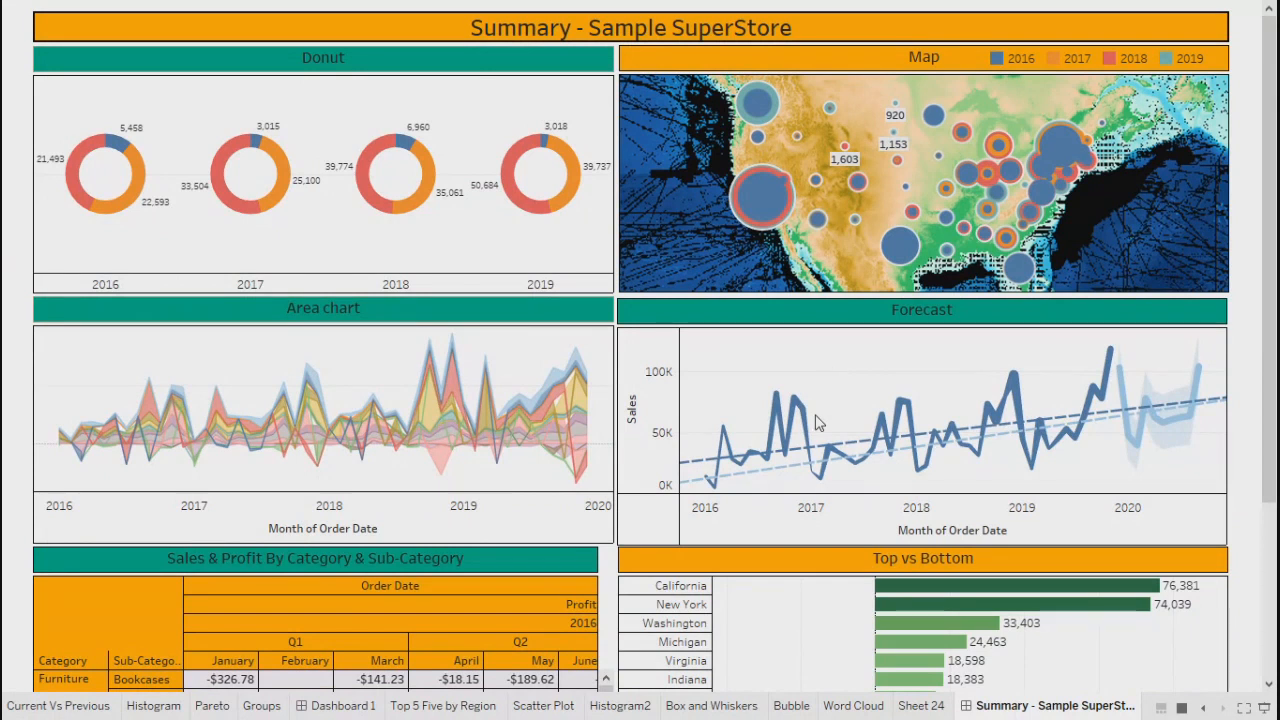
mouse_move(822, 453)
key("Escape")
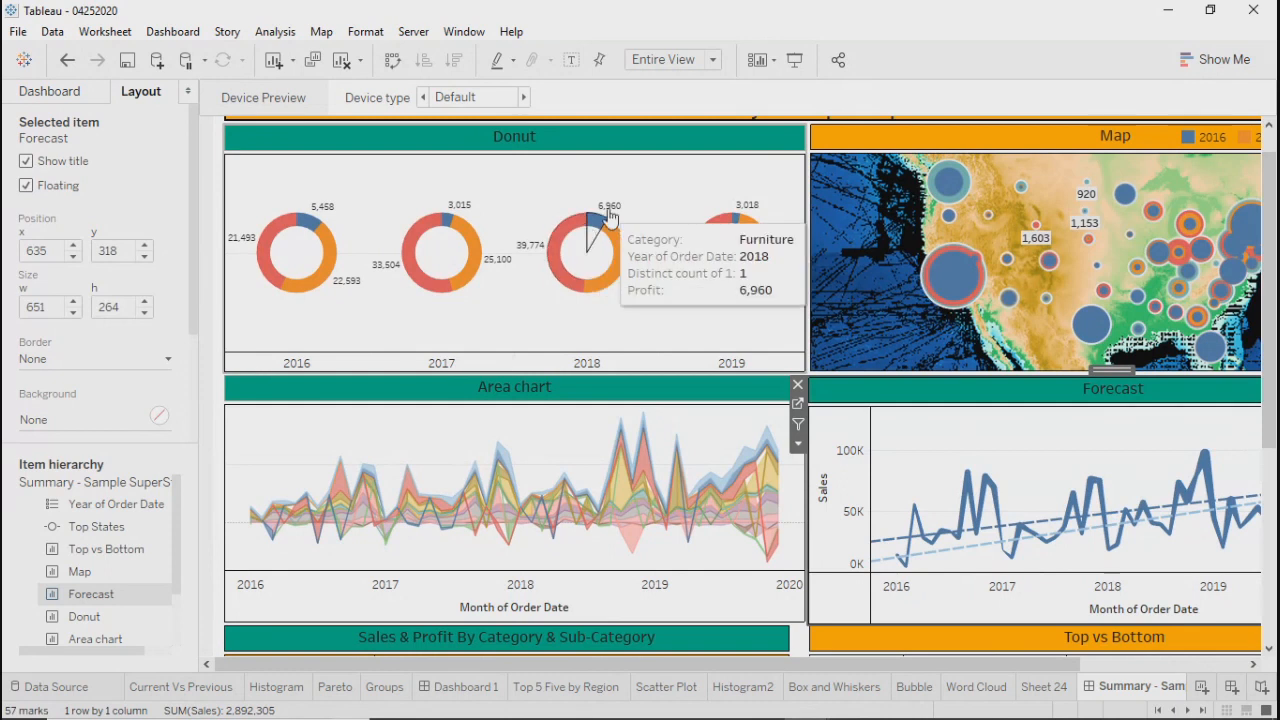
mouse_move(612, 280)
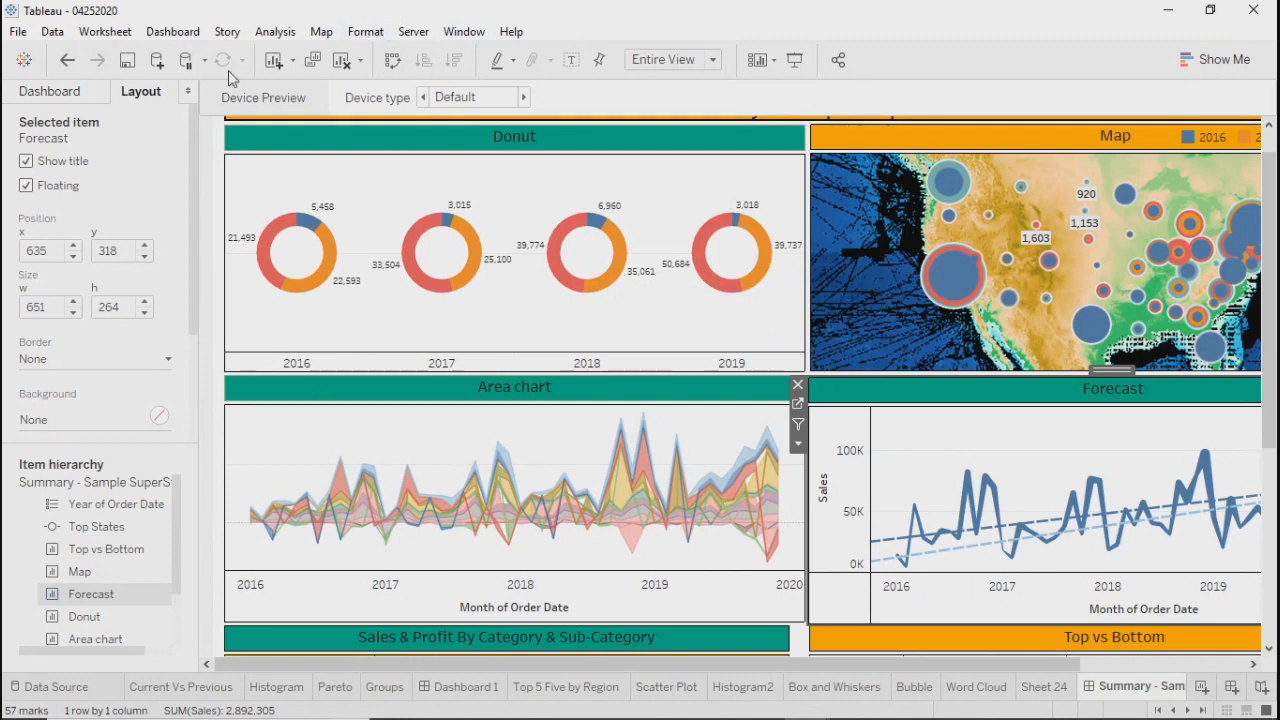
left_click(173, 31)
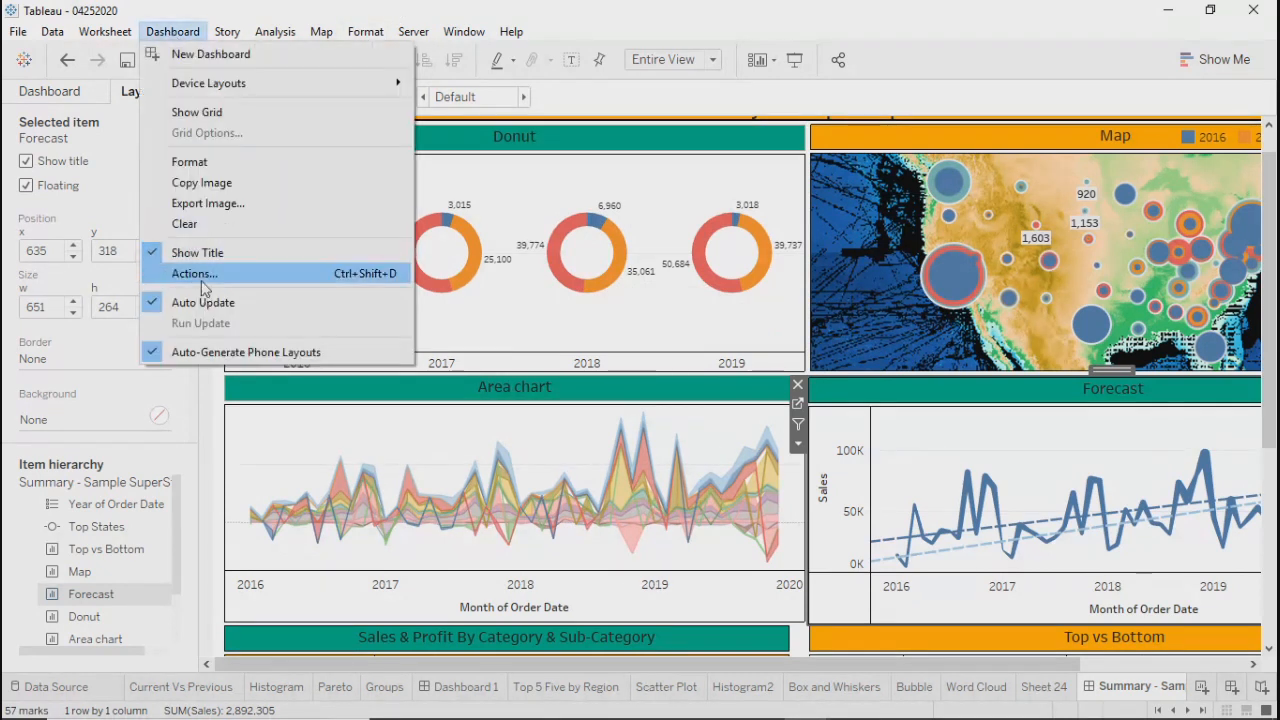
left_click(200, 279)
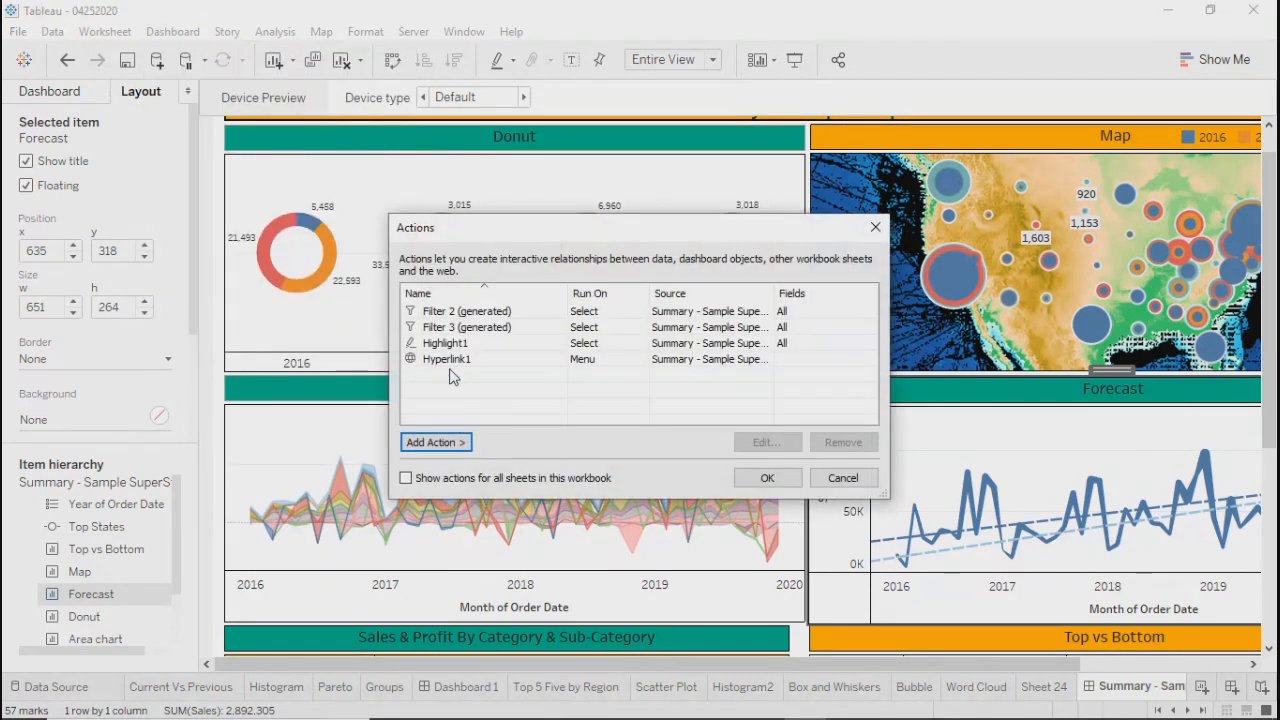
left_click(450, 362)
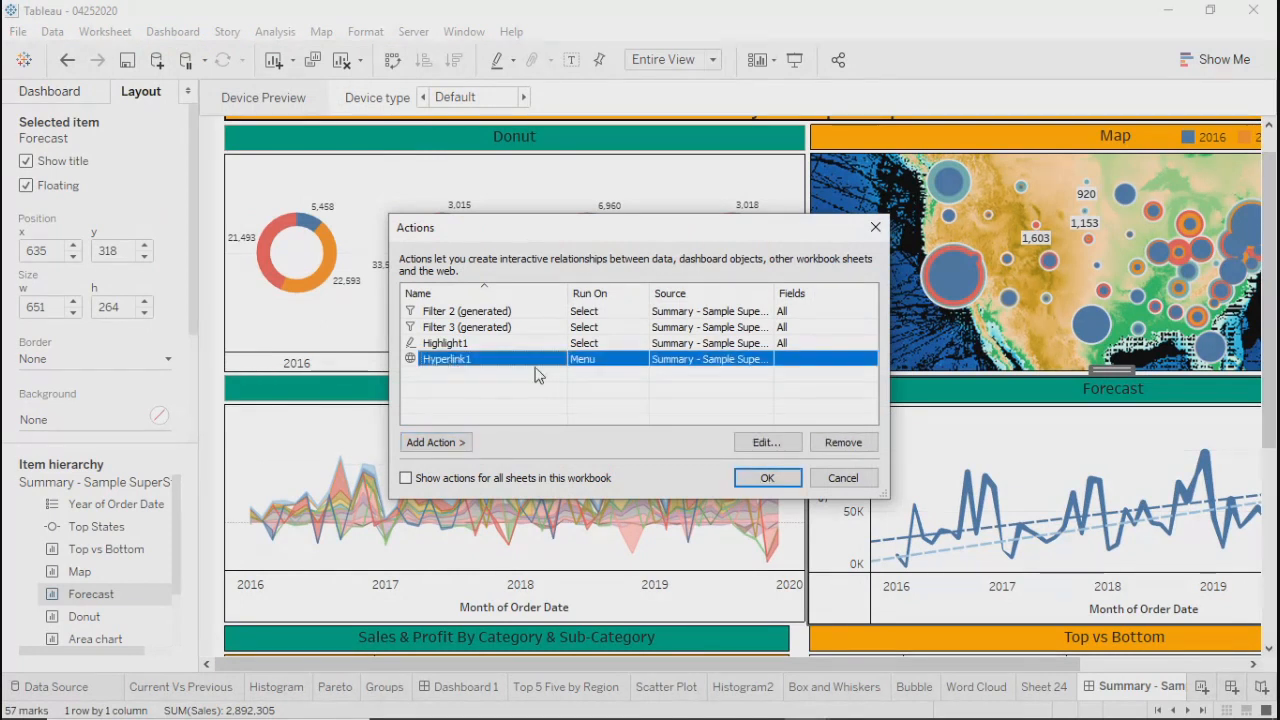
left_click(786, 445)
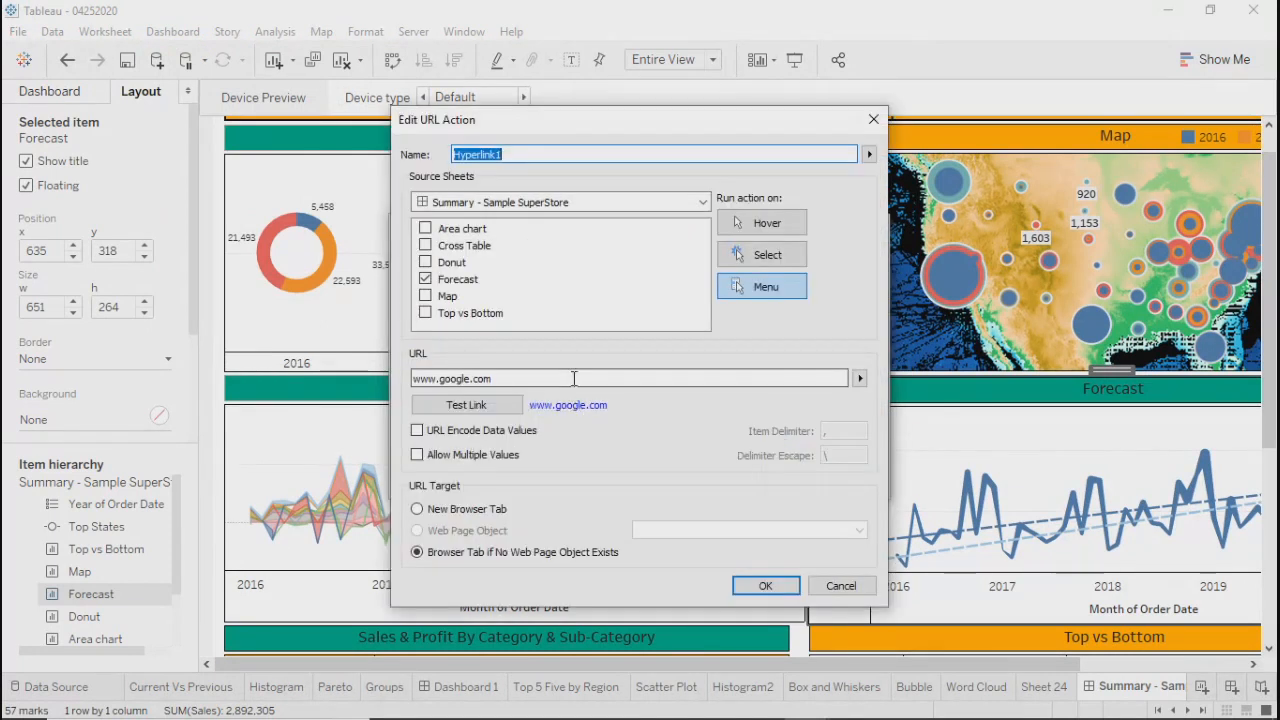
left_click(574, 378)
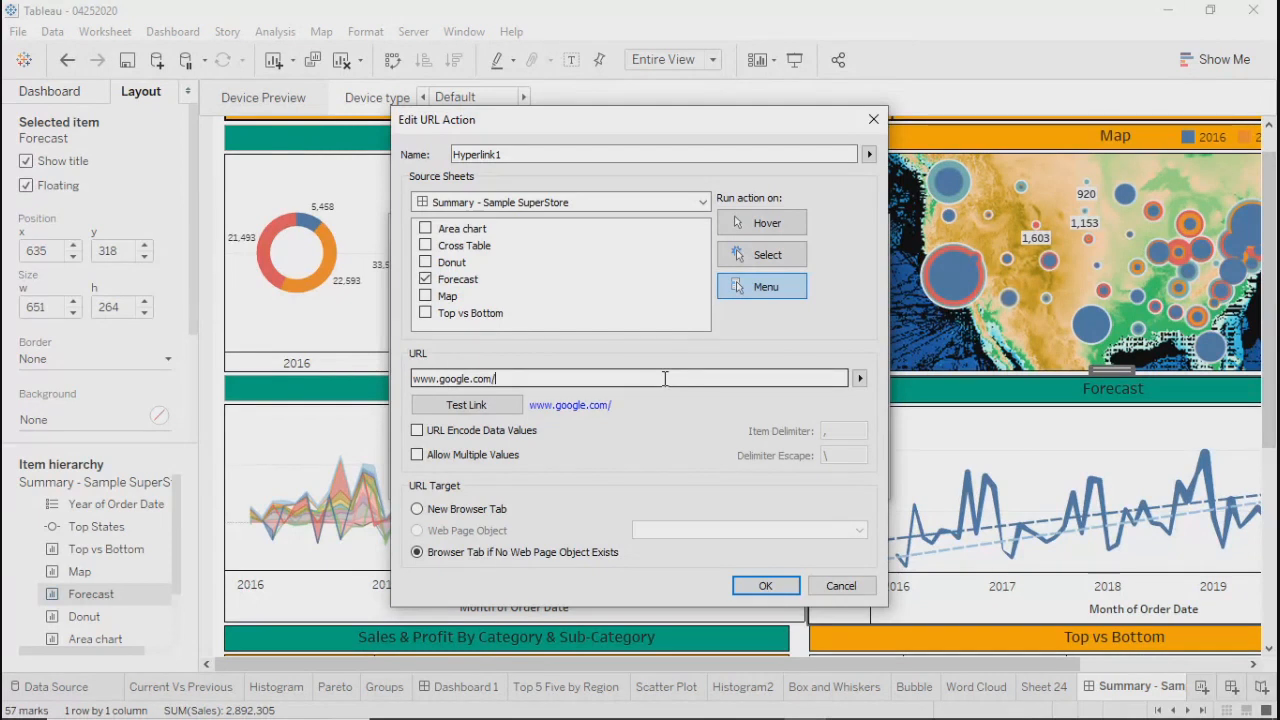
type("India")
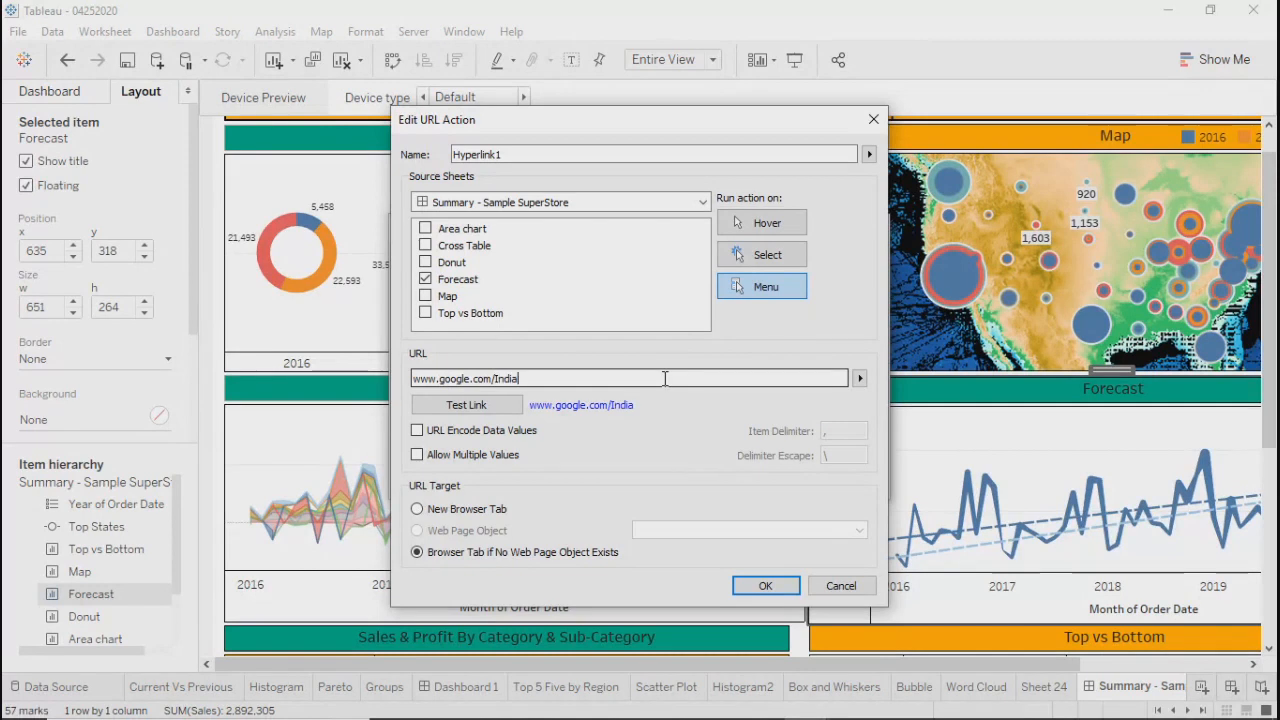
left_click(765, 585)
left_click(766, 478)
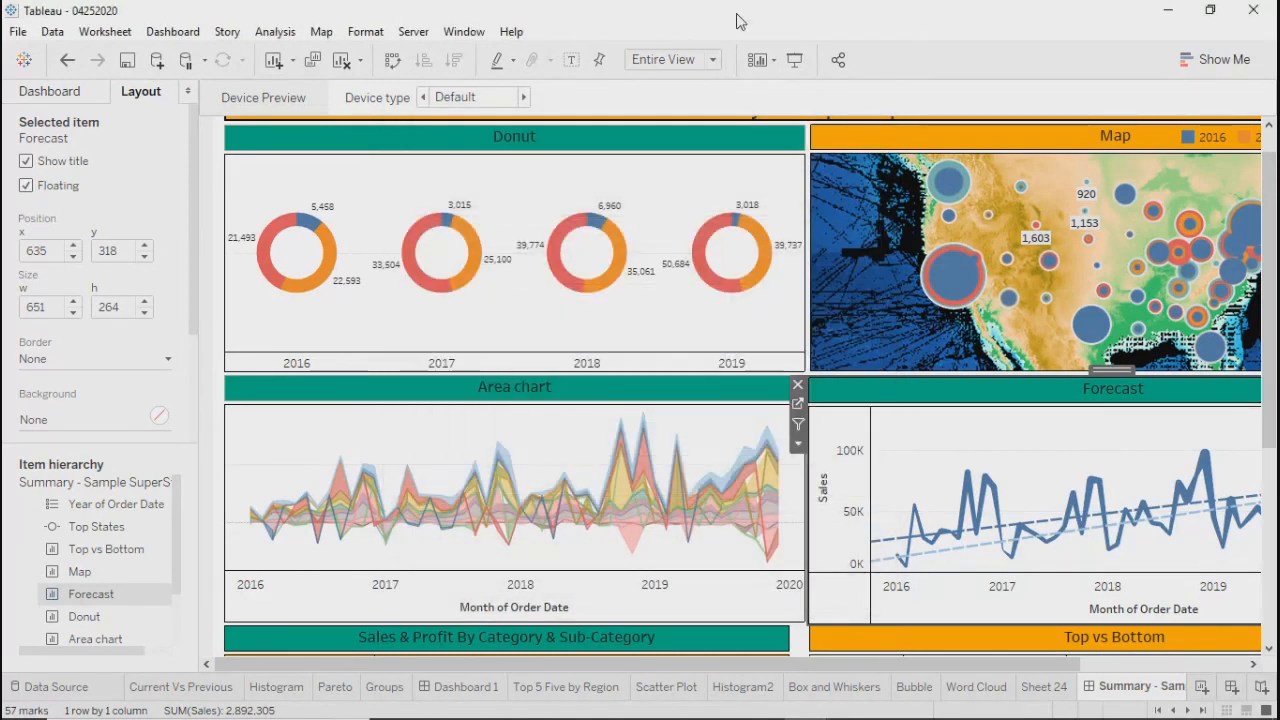
Test Hyperlink1 from the August 2016 mark in Forecast in presentation mode and inspect the opened page's address
left_click(796, 60)
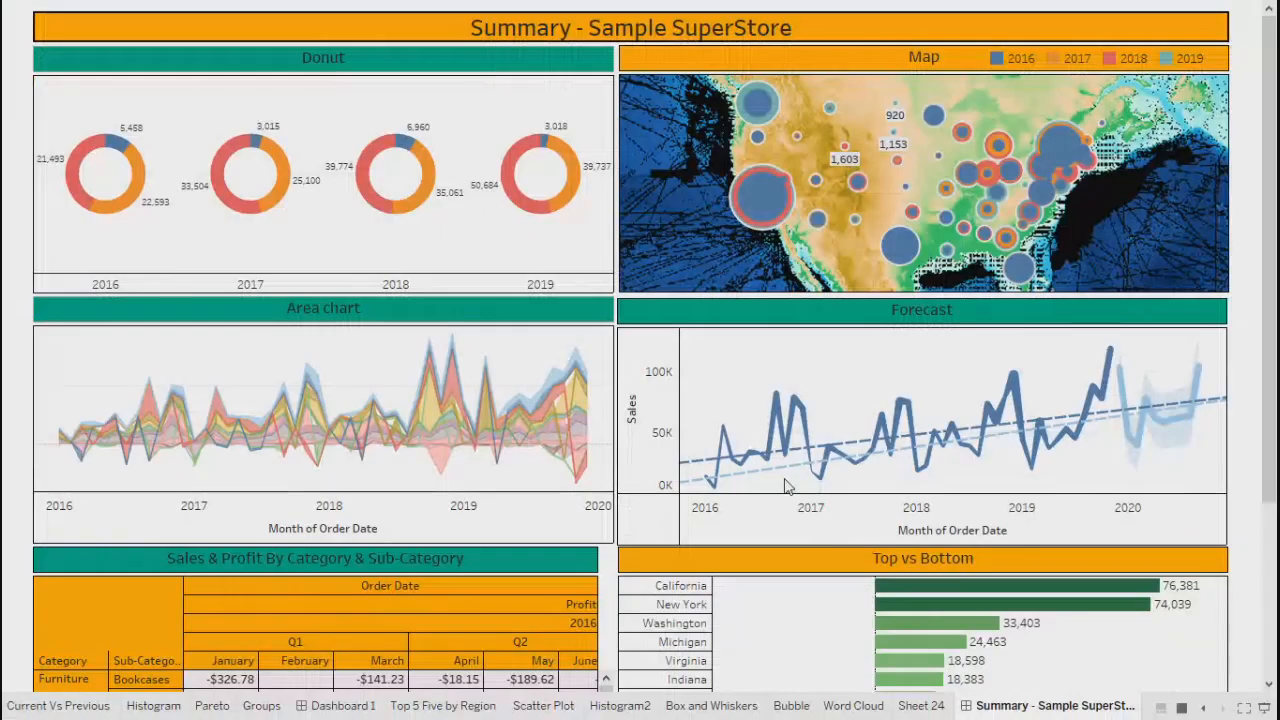
mouse_move(766, 459)
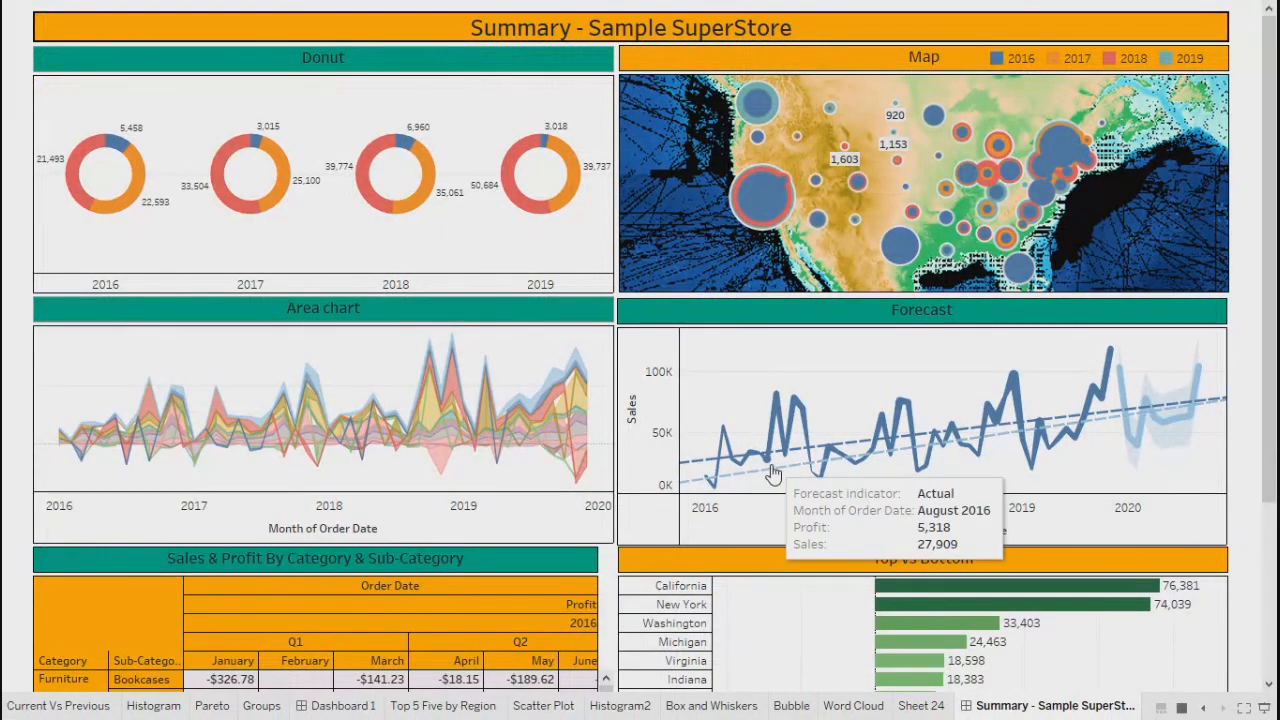
left_click(812, 565)
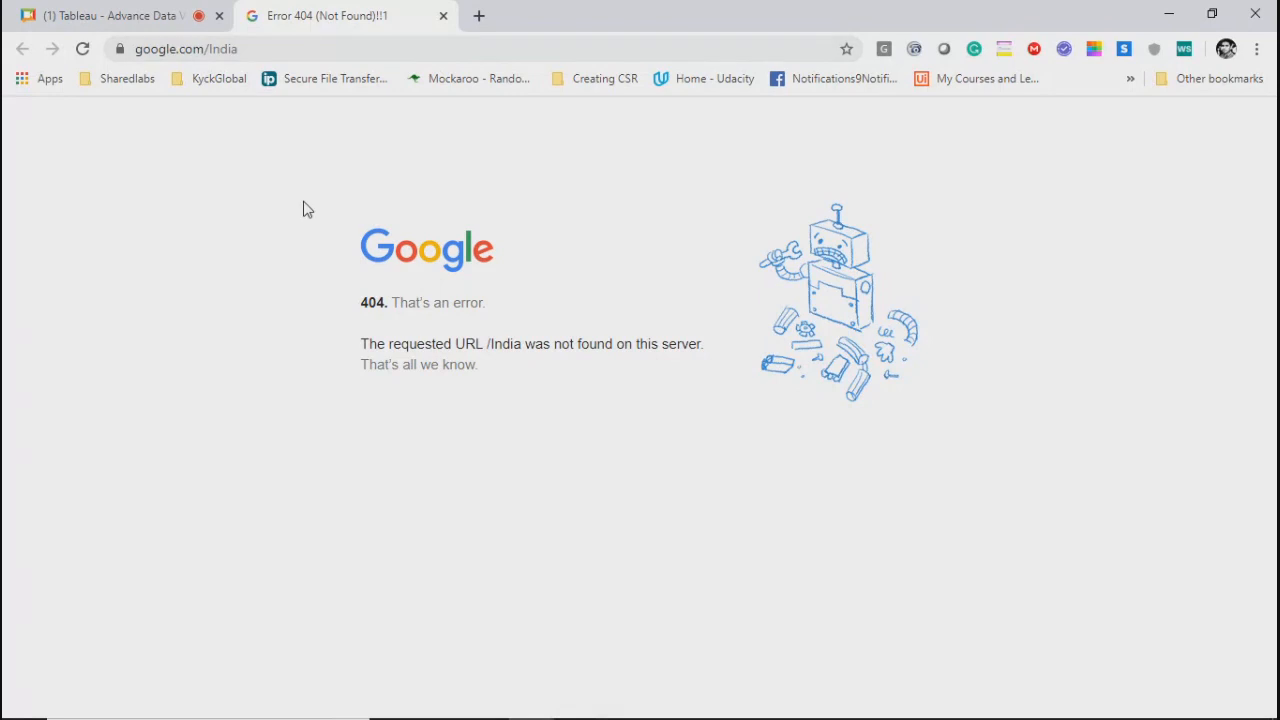
left_click(268, 48)
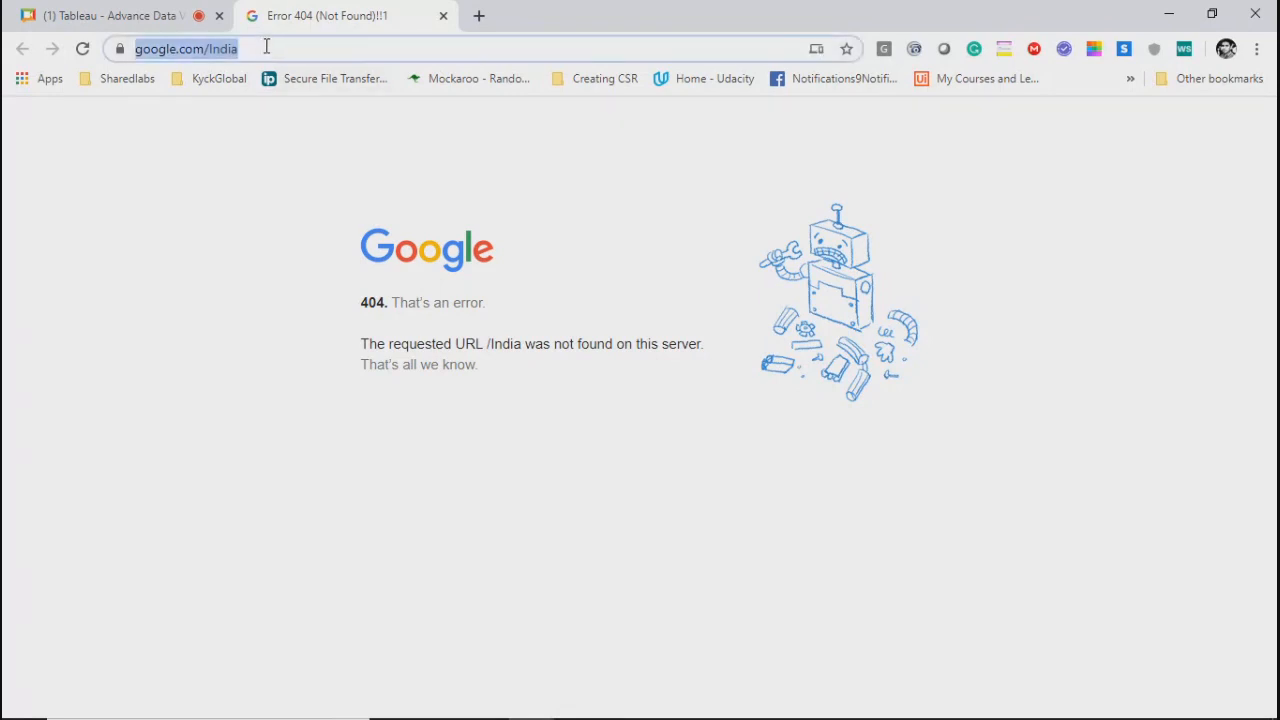
left_click(266, 47)
left_click(263, 273)
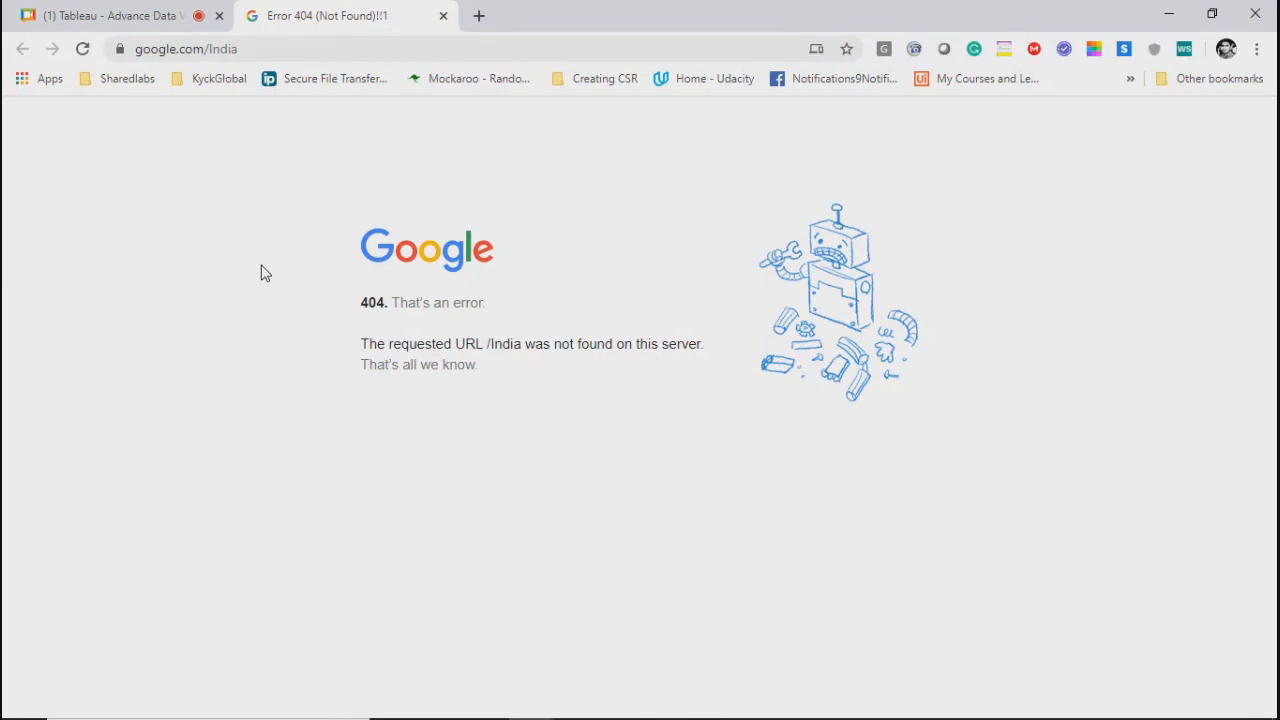
Switch from the browser back to the Tableau dashboard and leave presentation mode
left_click(100, 20)
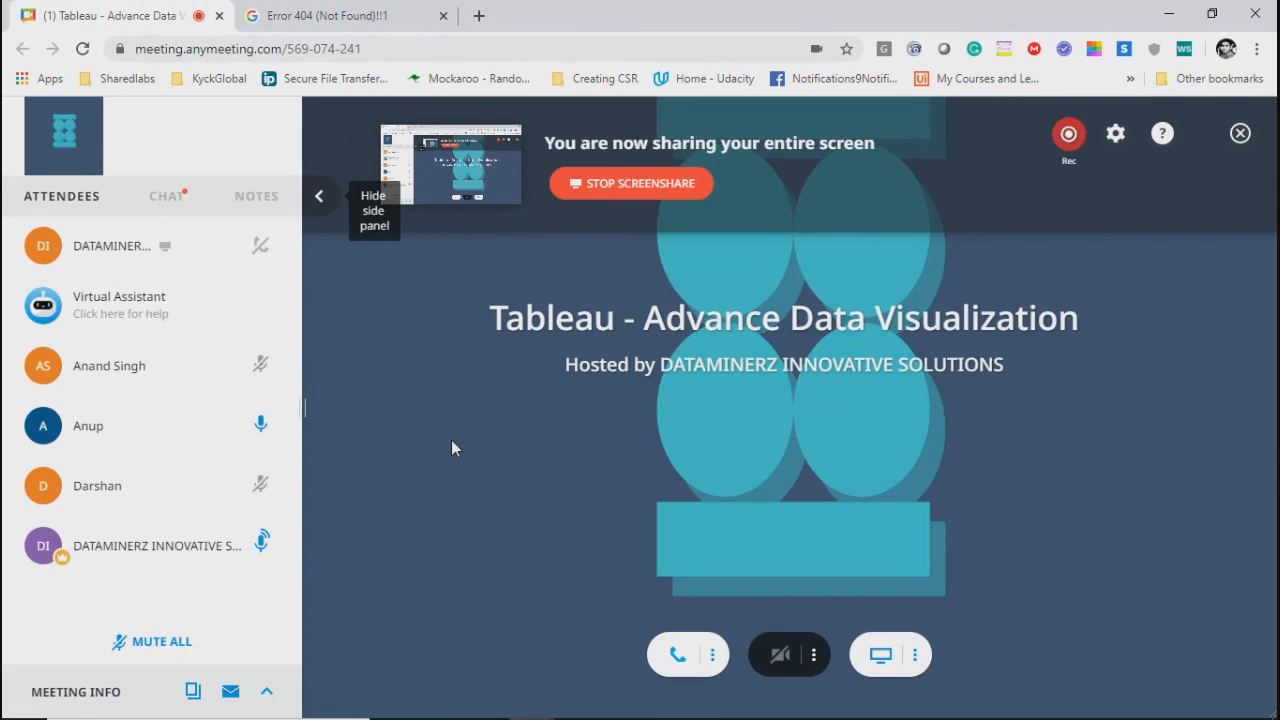
key("alt+Tab")
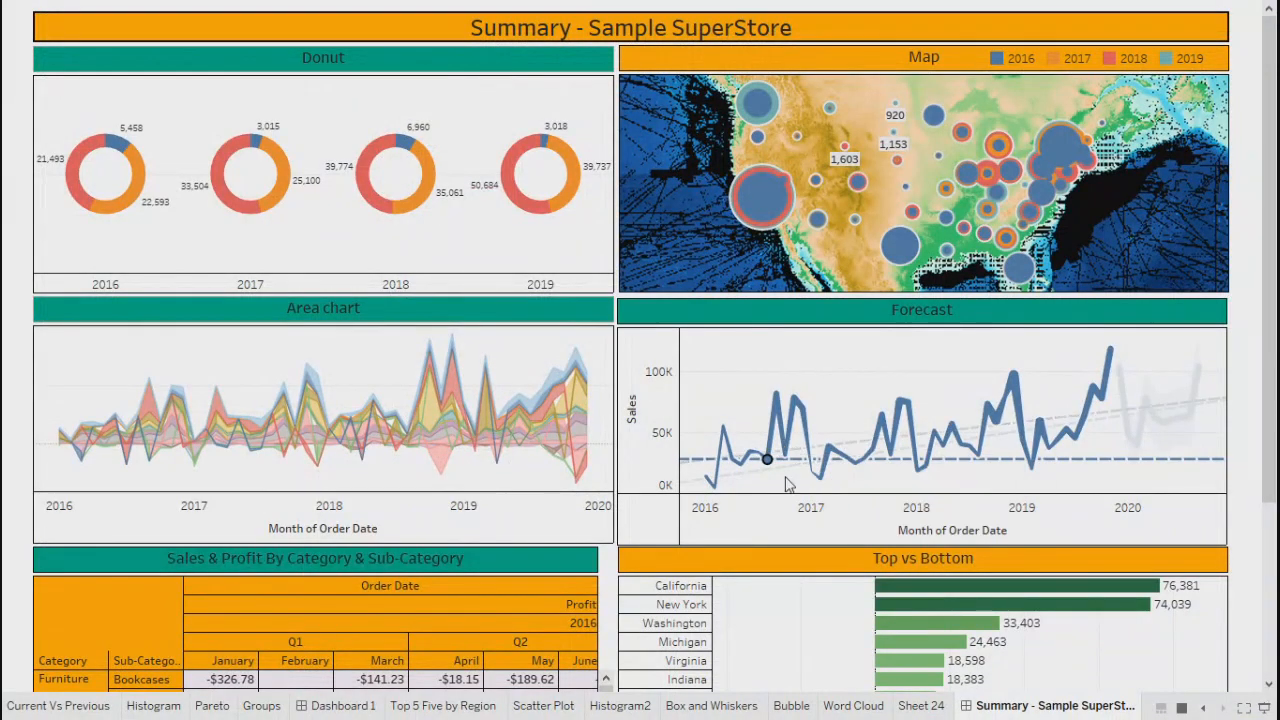
mouse_move(786, 446)
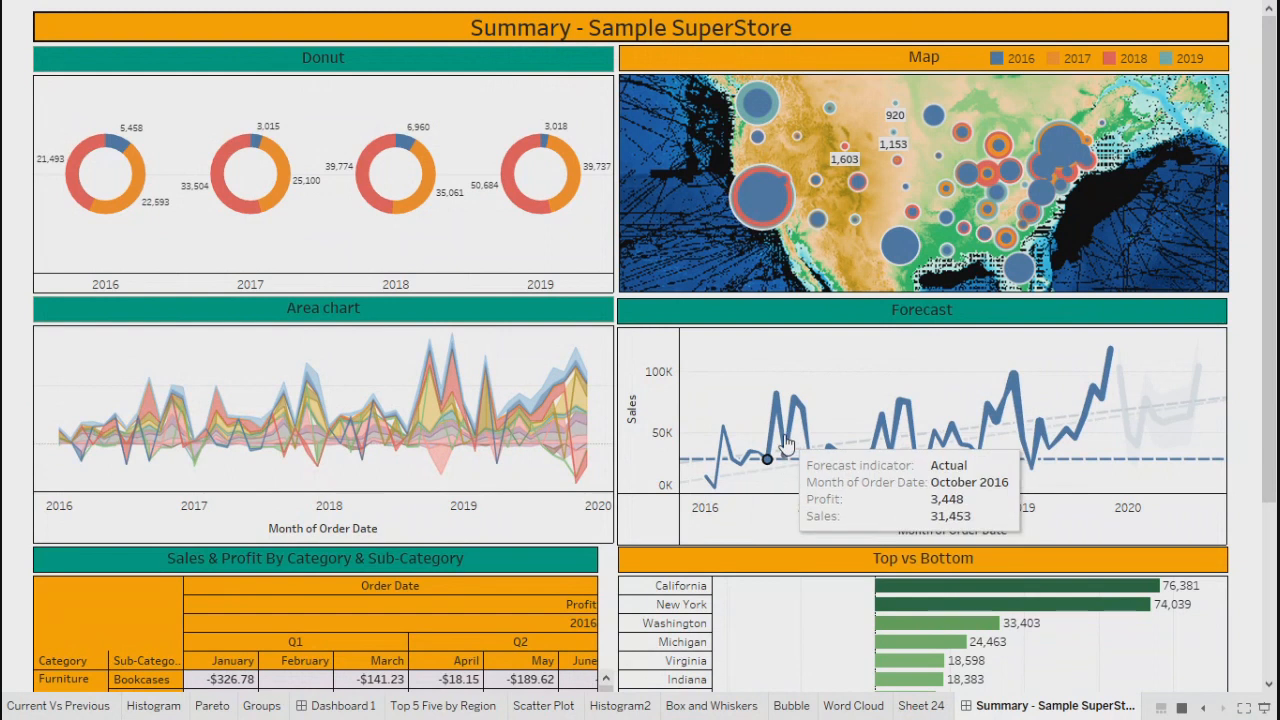
key("Escape")
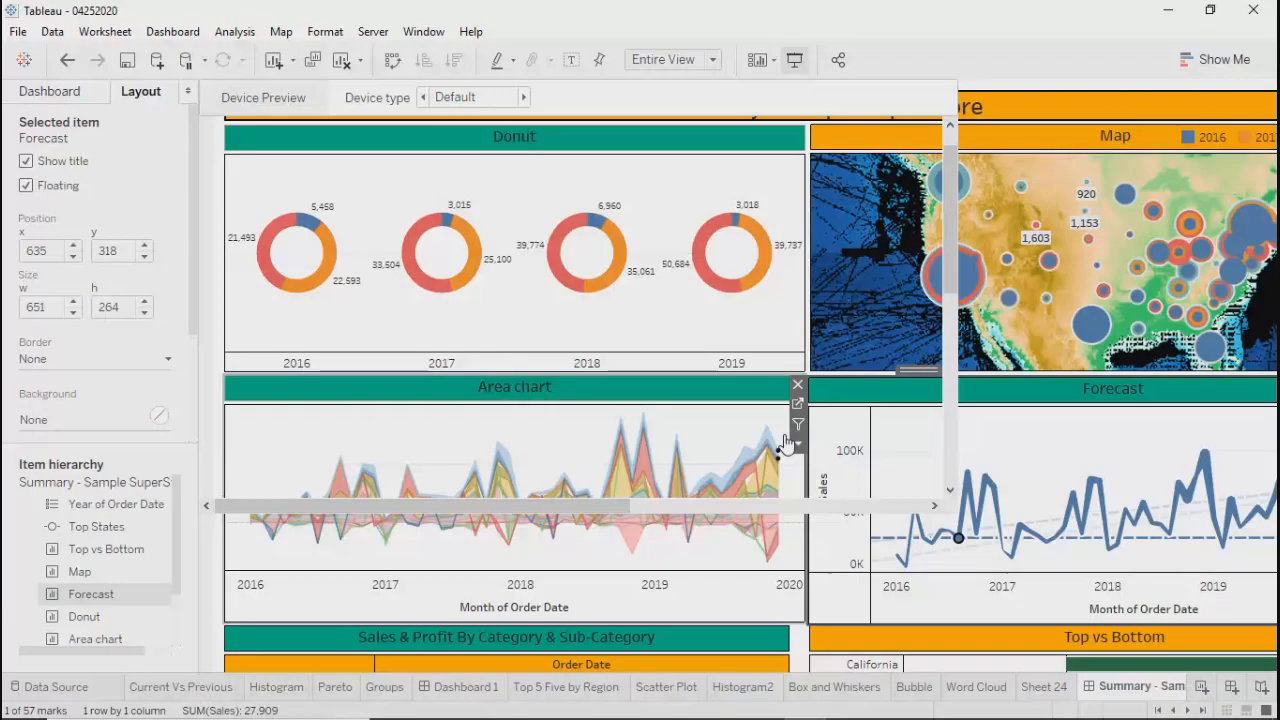
left_click(190, 31)
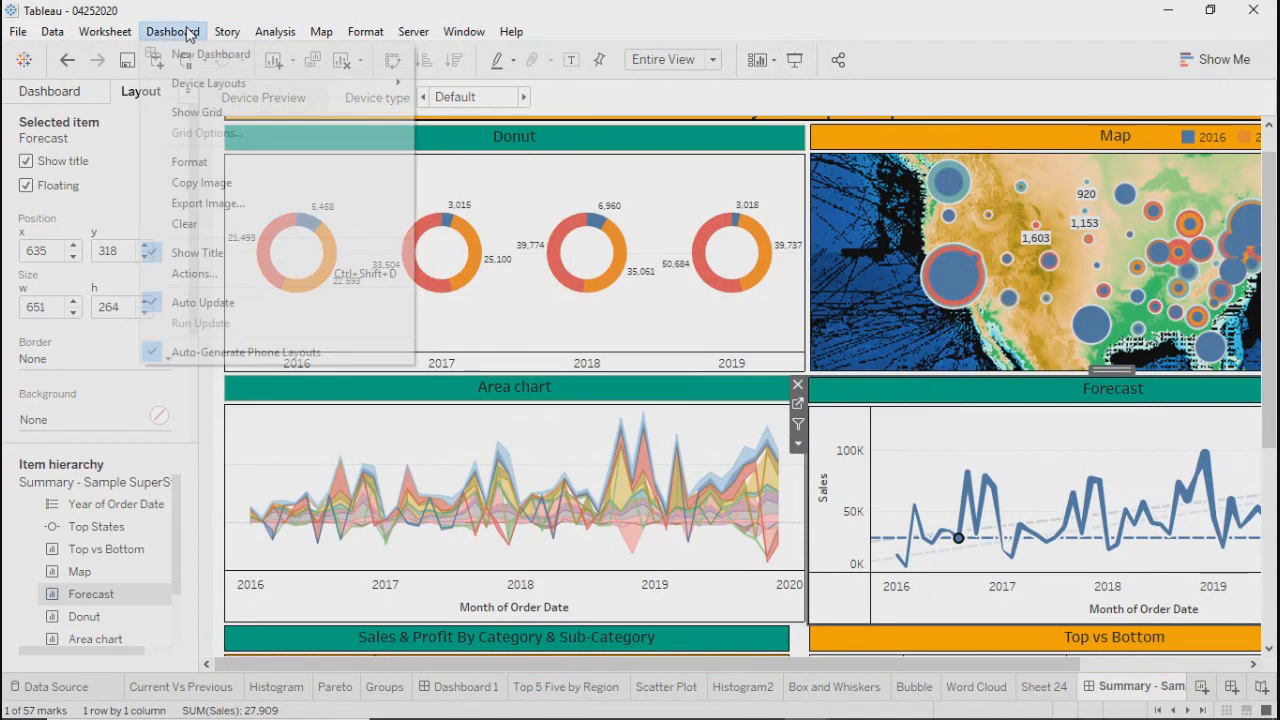
left_click(194, 279)
left_click(443, 362)
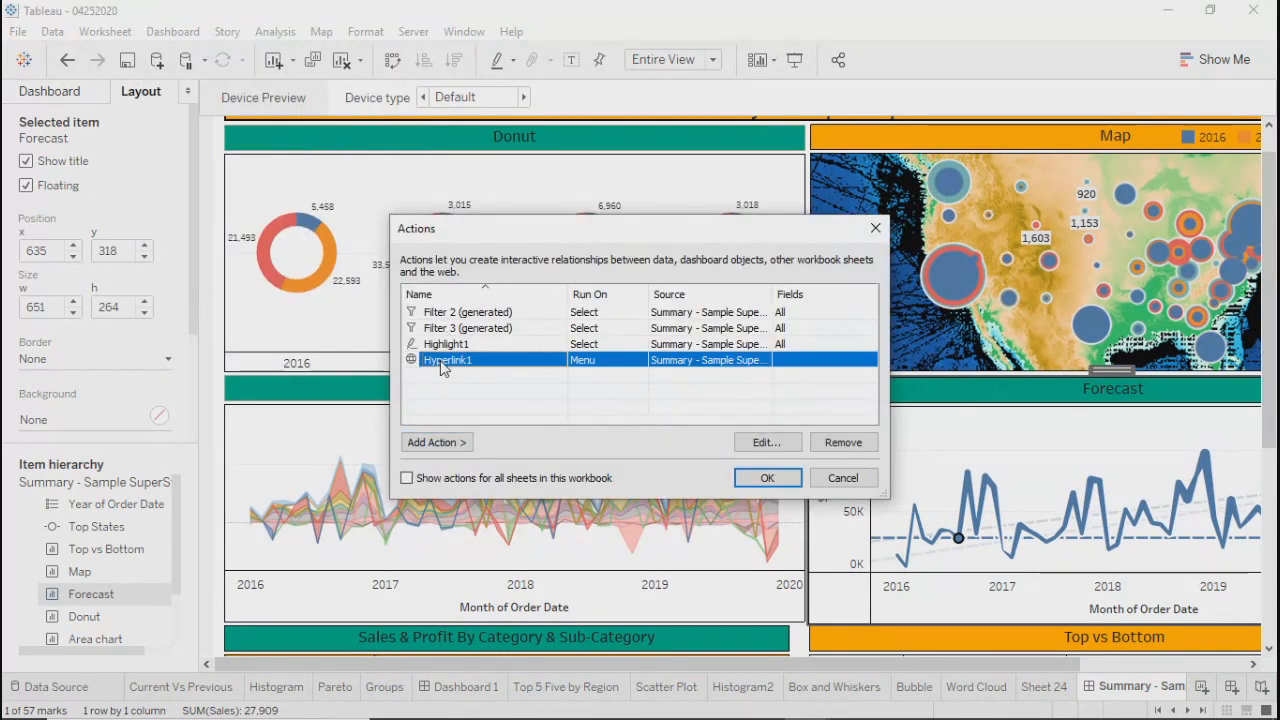
left_click(769, 440)
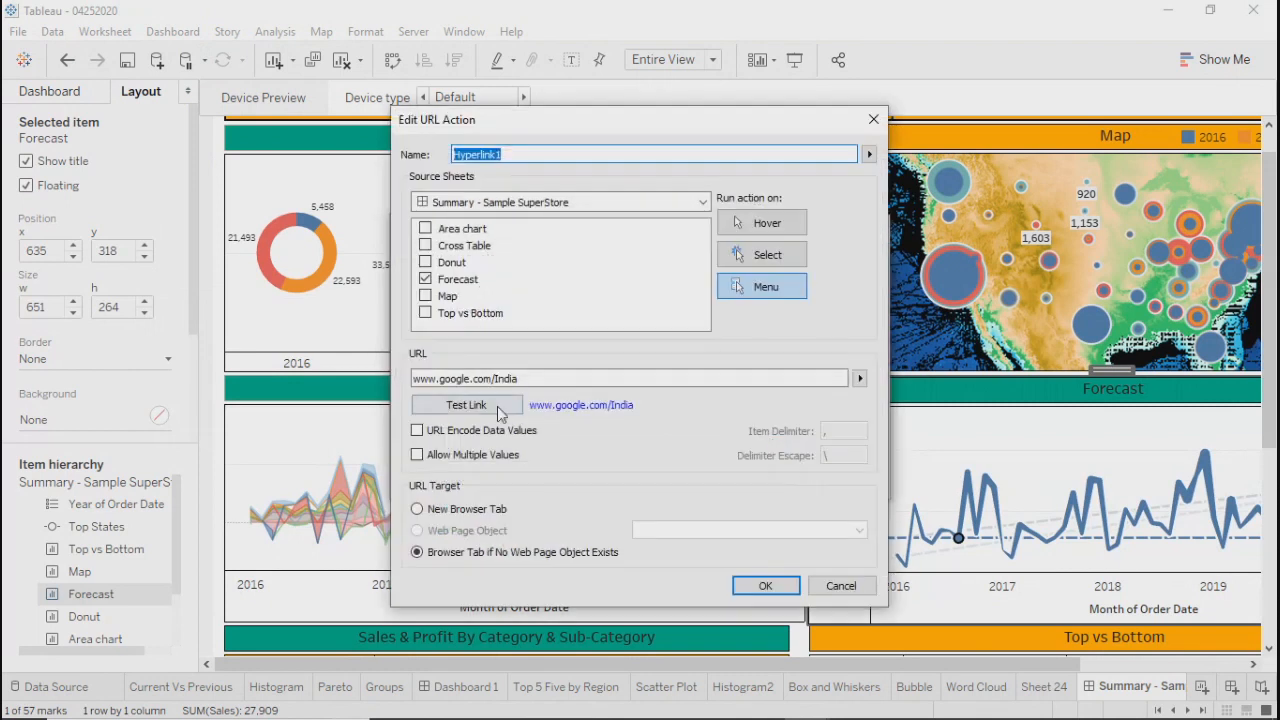
left_click(540, 379)
key("BackSpace")
key("BackSpace")
key("BackSpace")
key("BackSpace")
key("BackSpace")
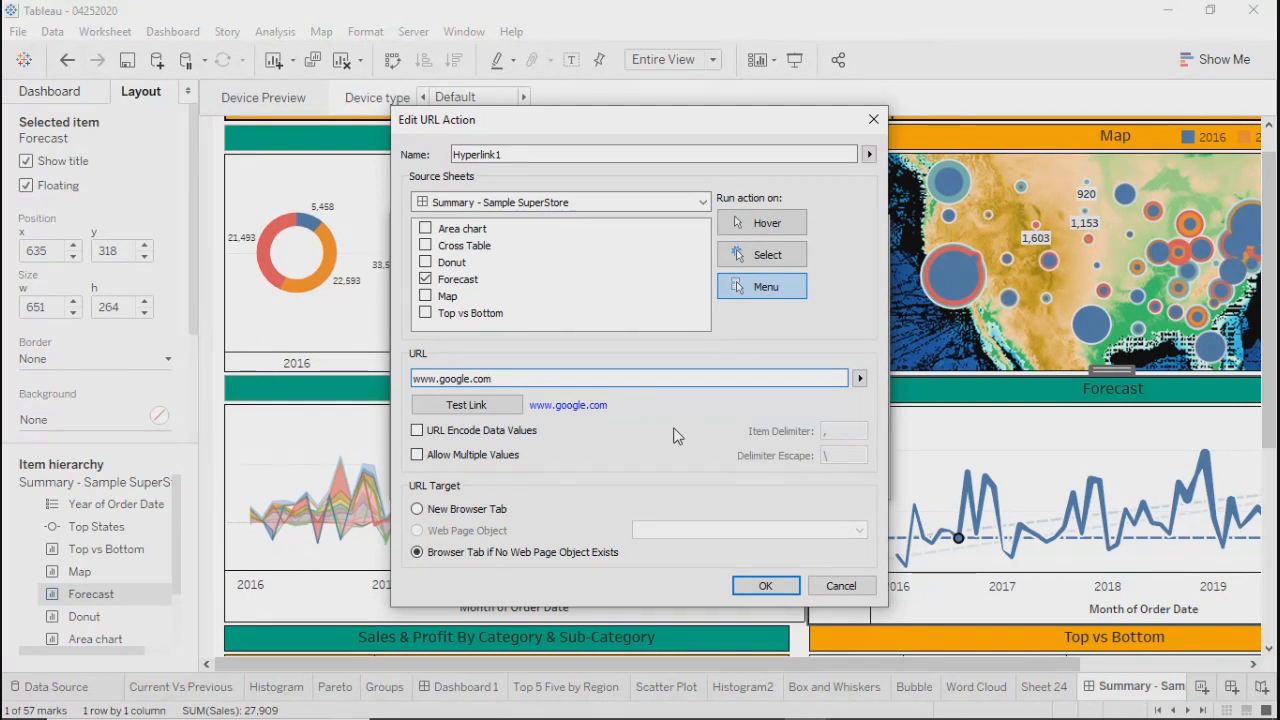
left_click(872, 121)
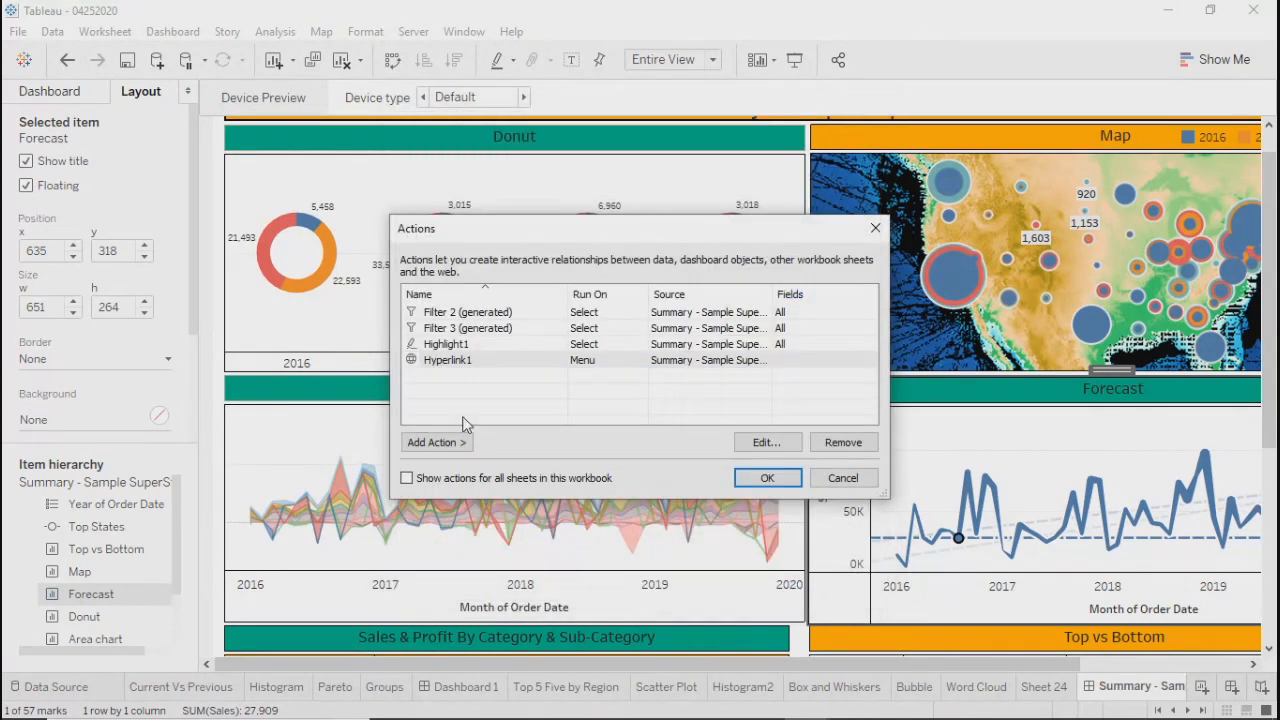
left_click(465, 447)
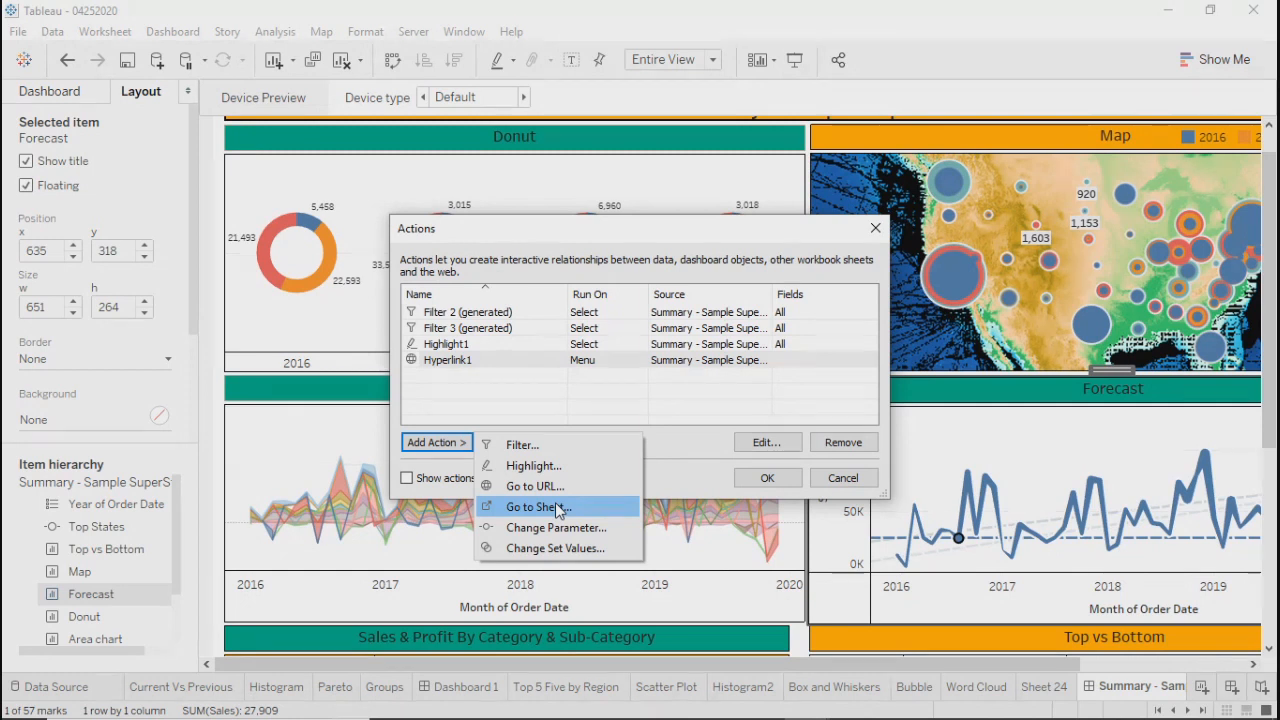
left_click(674, 464)
left_click(875, 228)
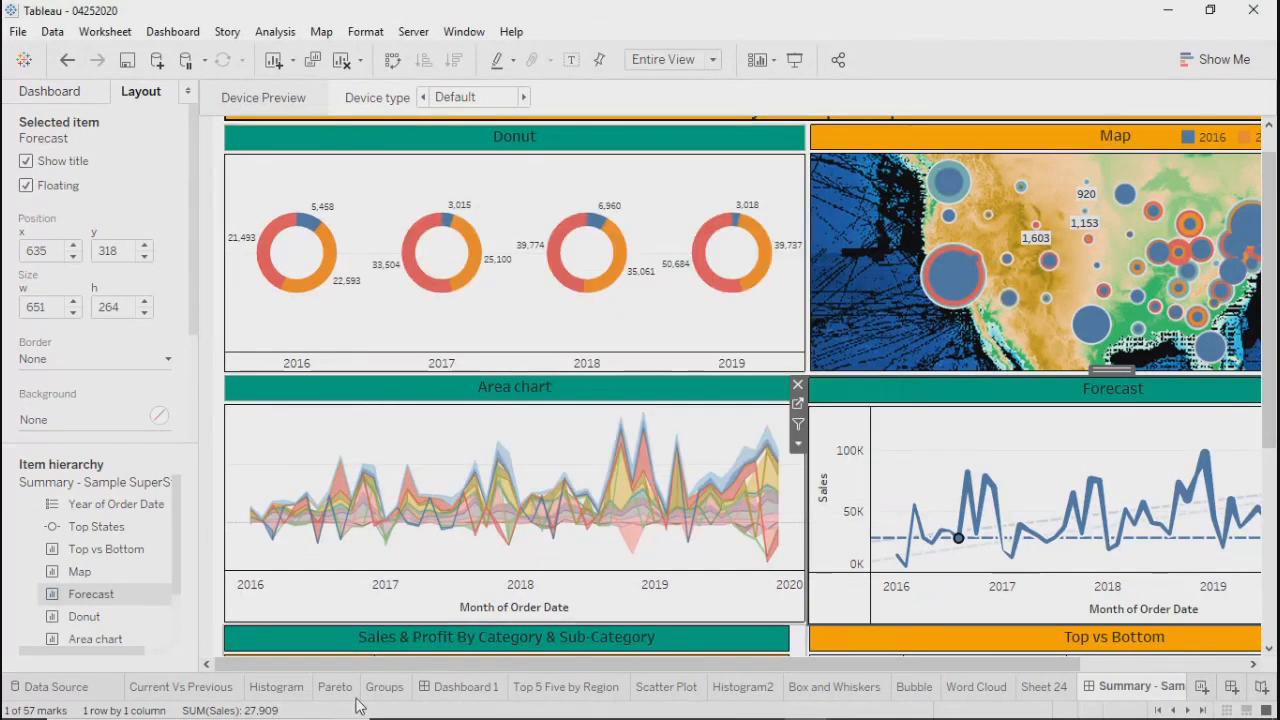
Remove the Filter1 action from Dashboard 1's actions
left_click(466, 687)
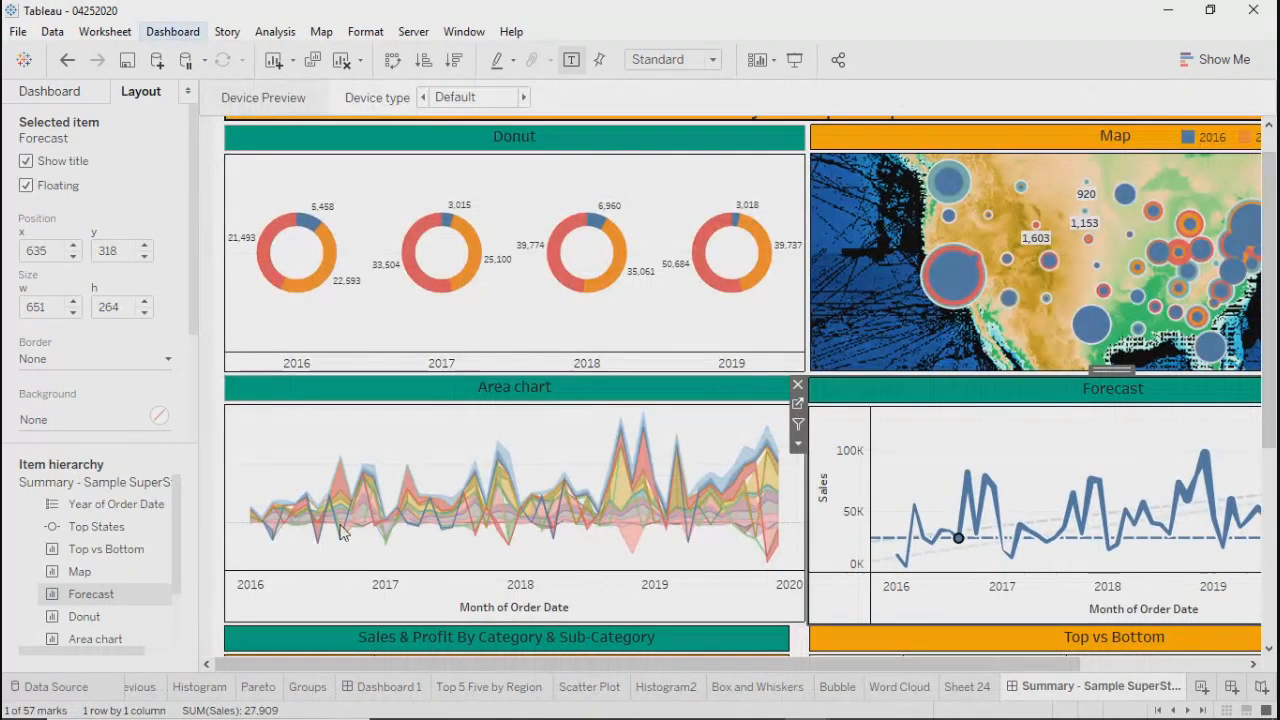
left_click(385, 686)
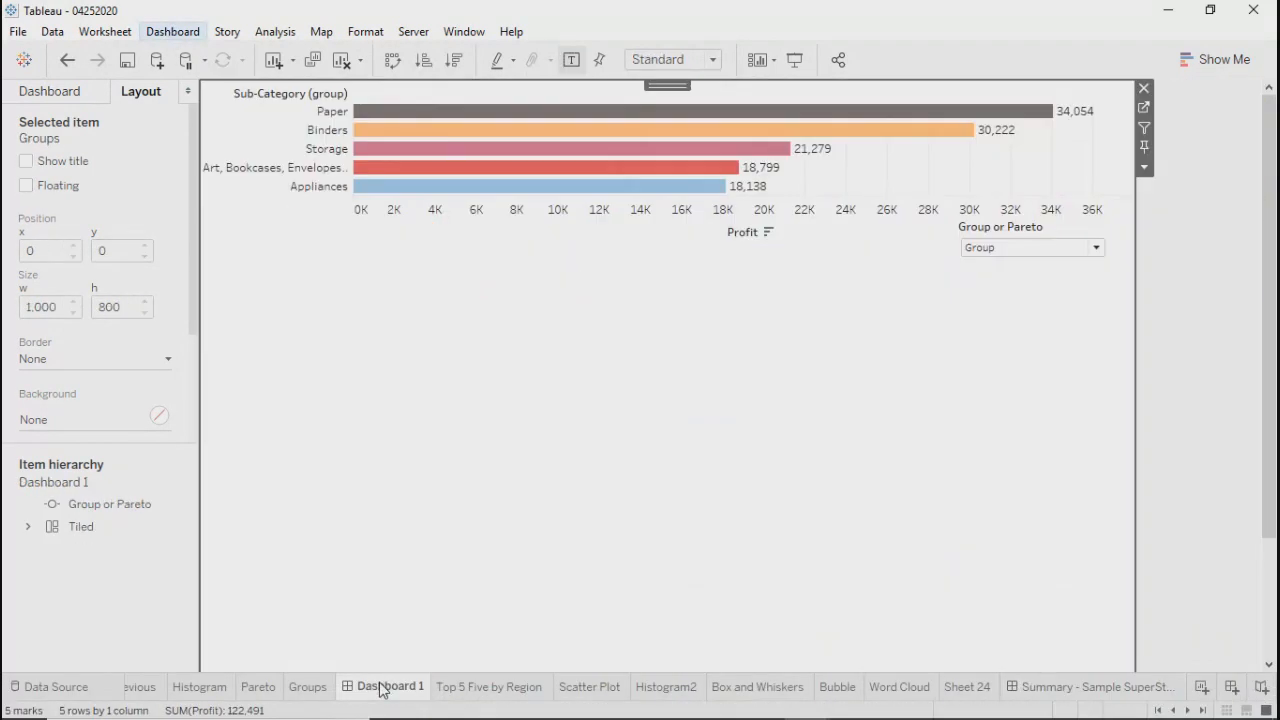
left_click(158, 31)
left_click(172, 273)
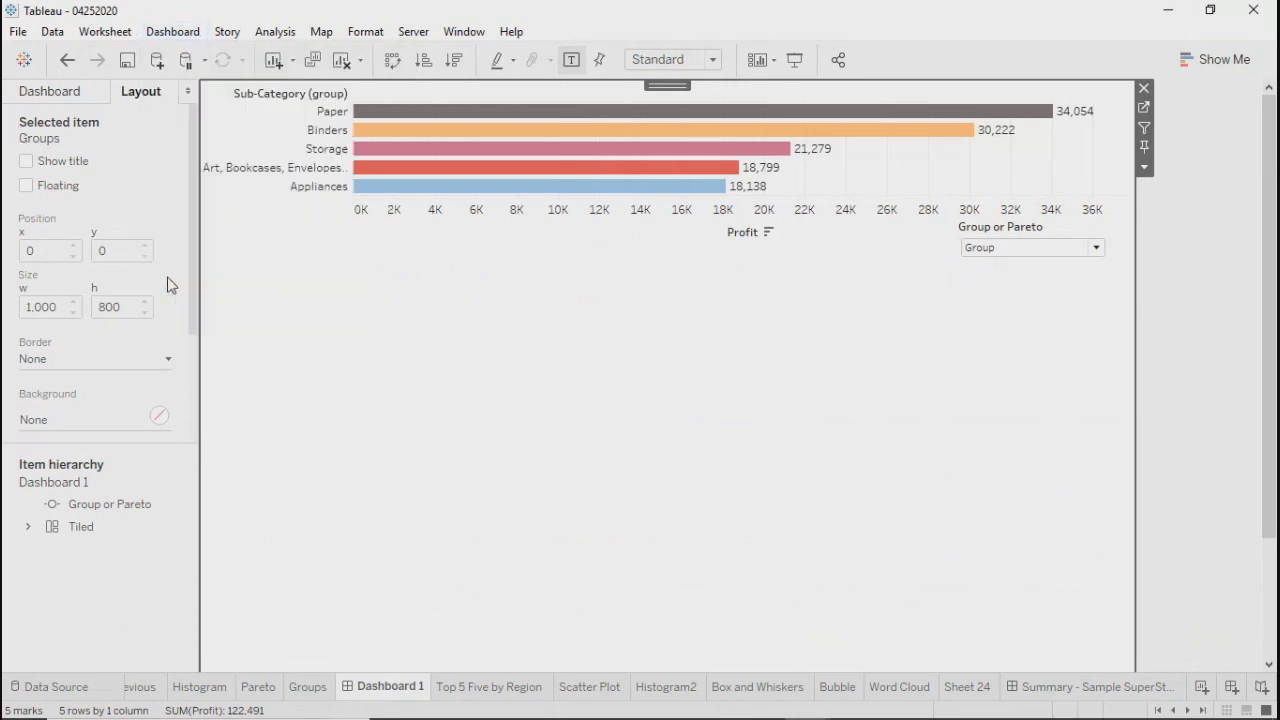
left_click(502, 314)
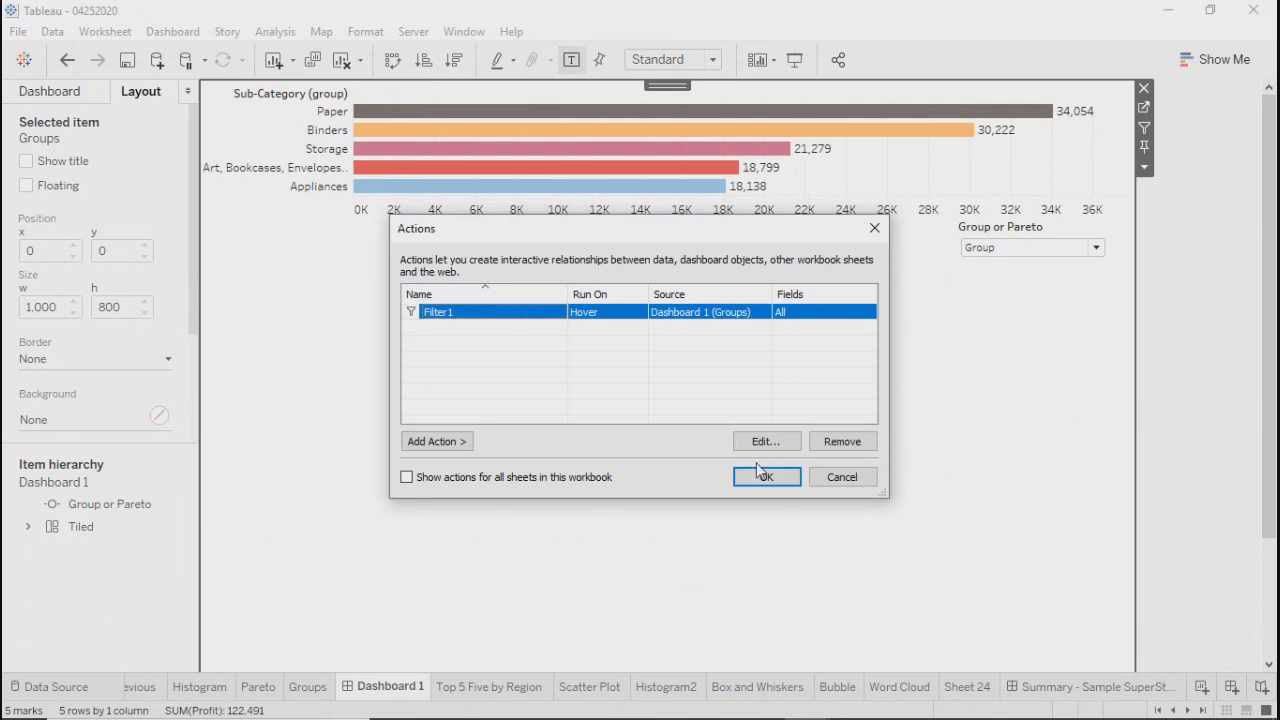
left_click(842, 443)
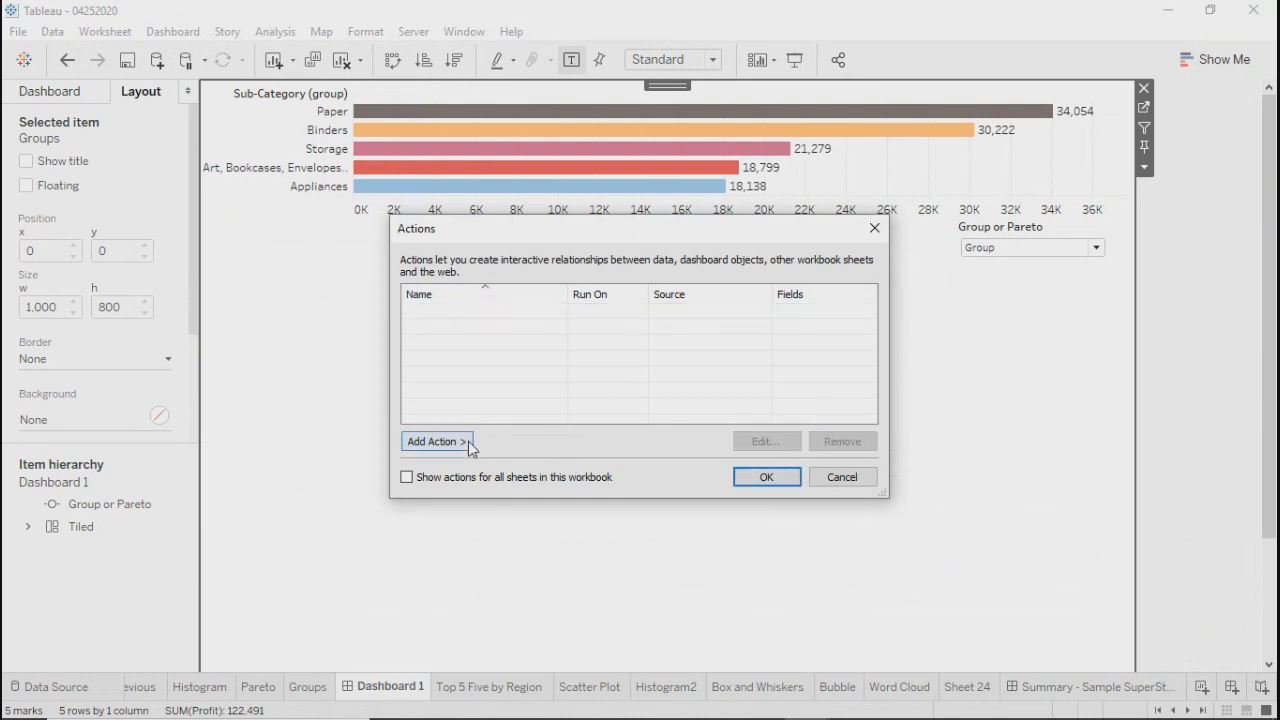
Add a Go to Sheet action on Dashboard 1, run on select from Groups and Pareto, with Bubble as the target sheet, and save it
left_click(466, 443)
left_click(529, 506)
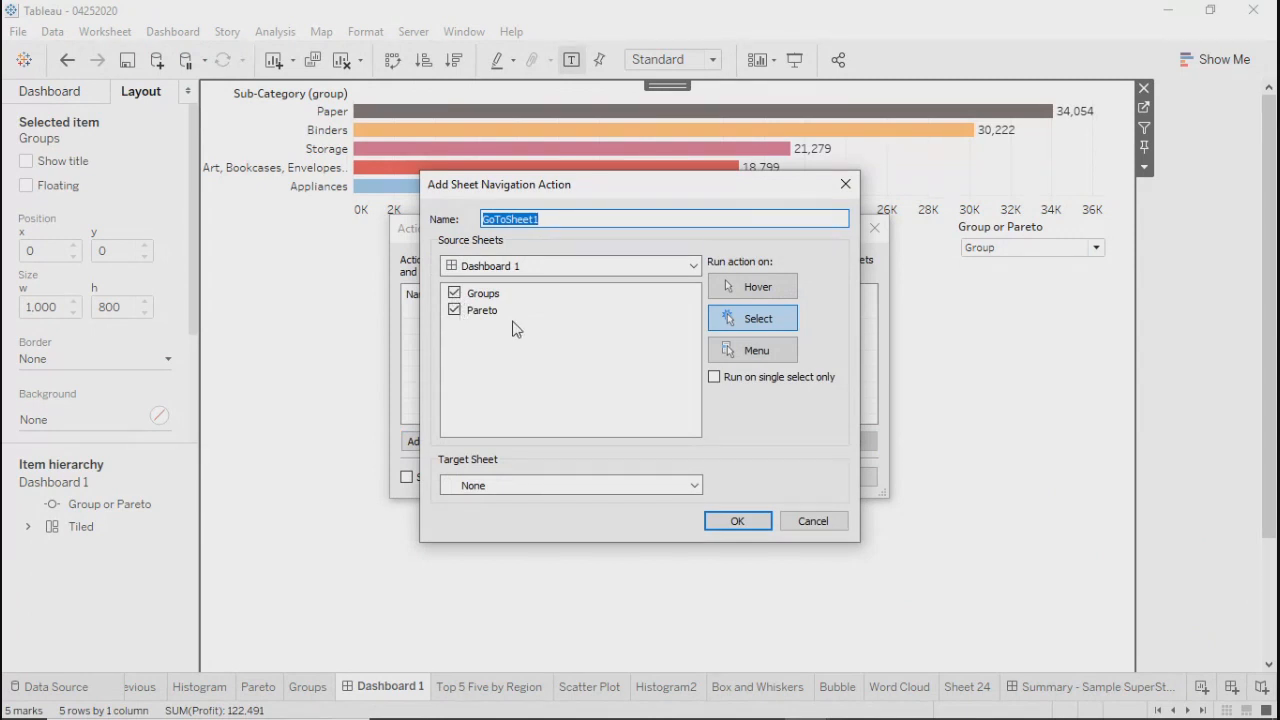
left_click(565, 490)
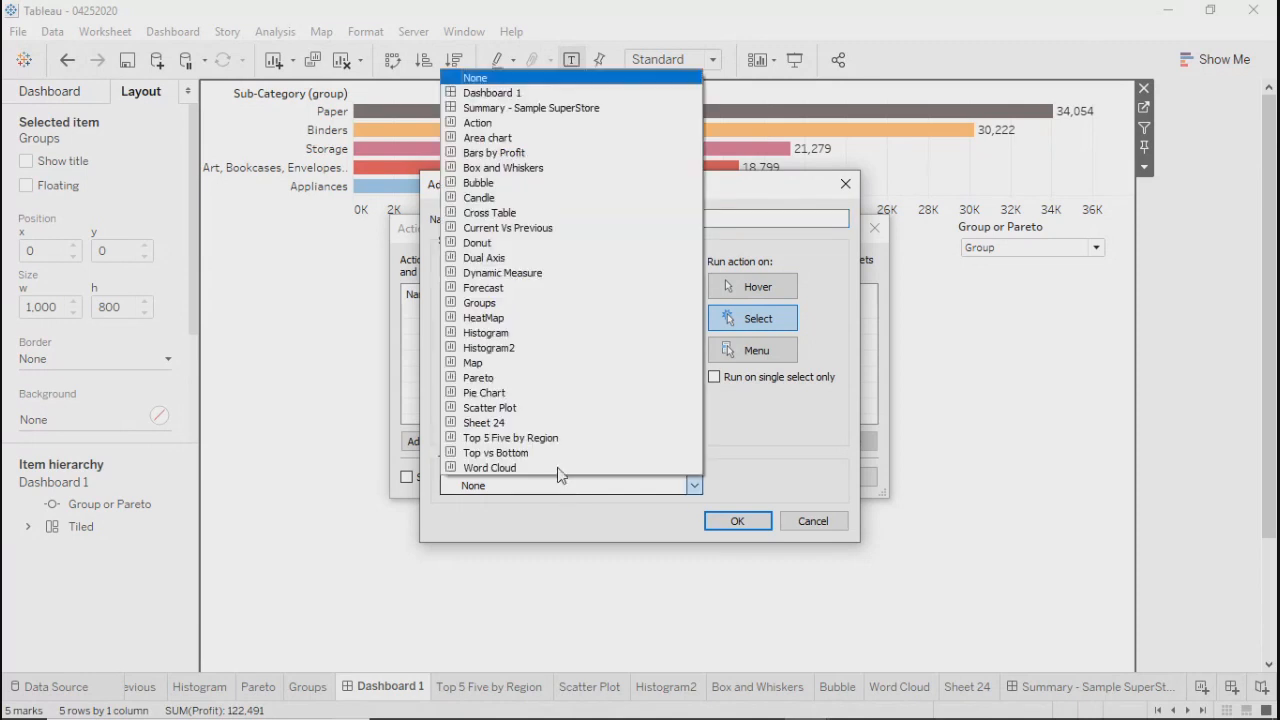
left_click(537, 108)
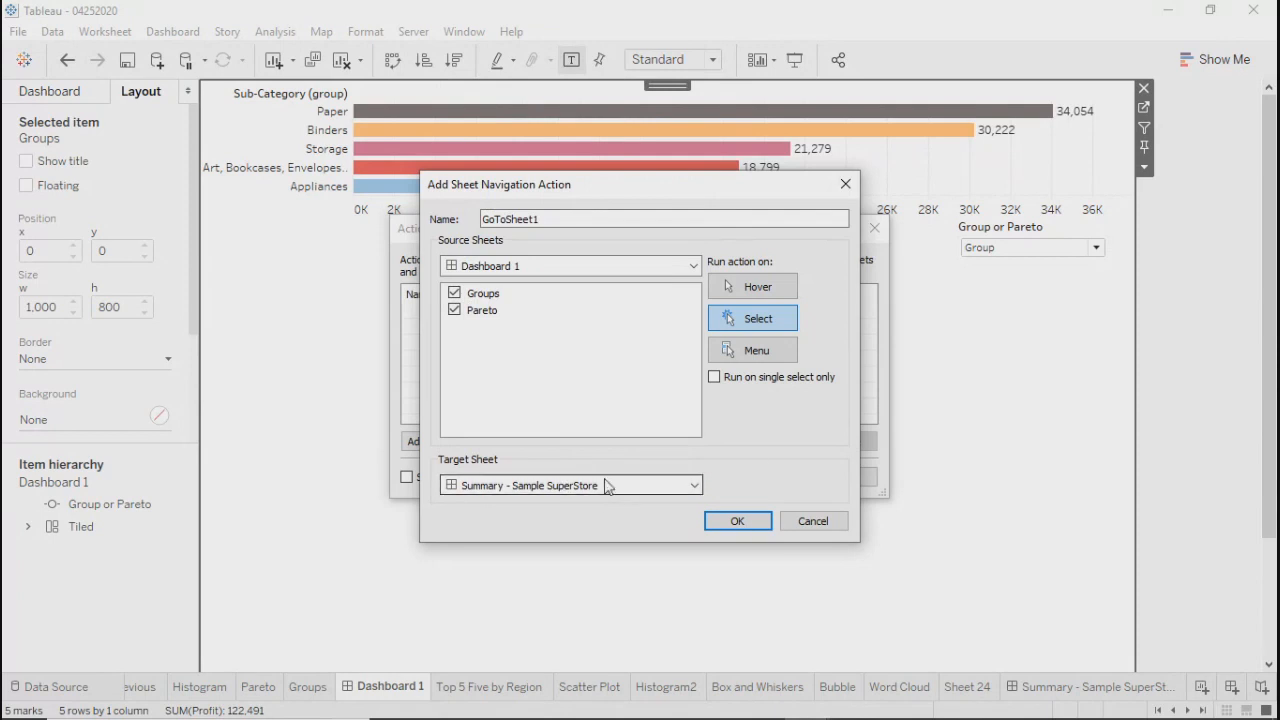
left_click(607, 486)
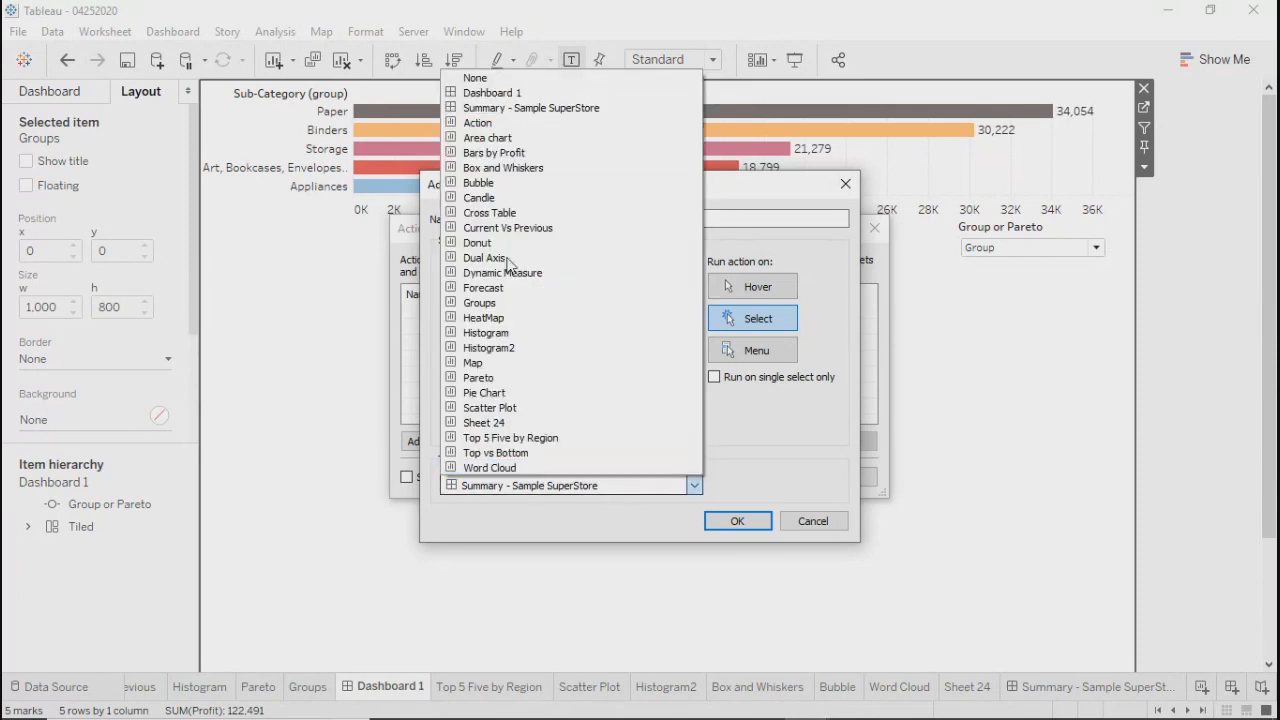
left_click(489, 184)
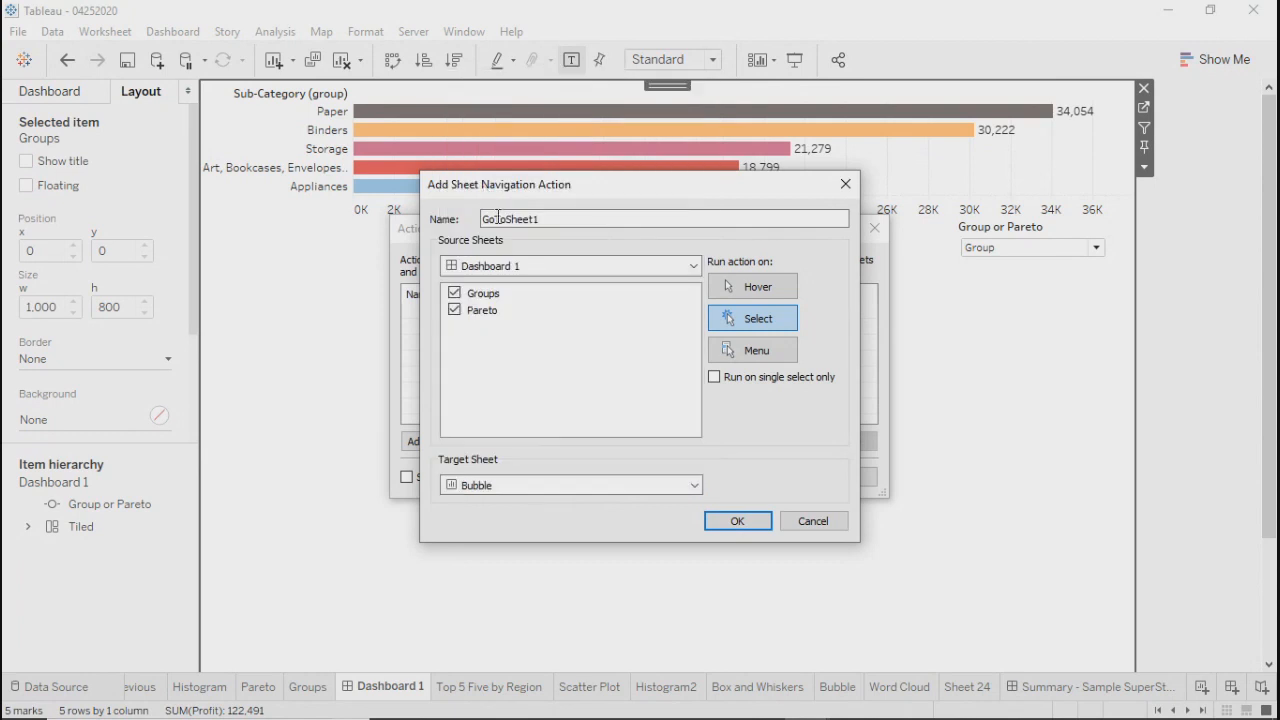
left_click(736, 521)
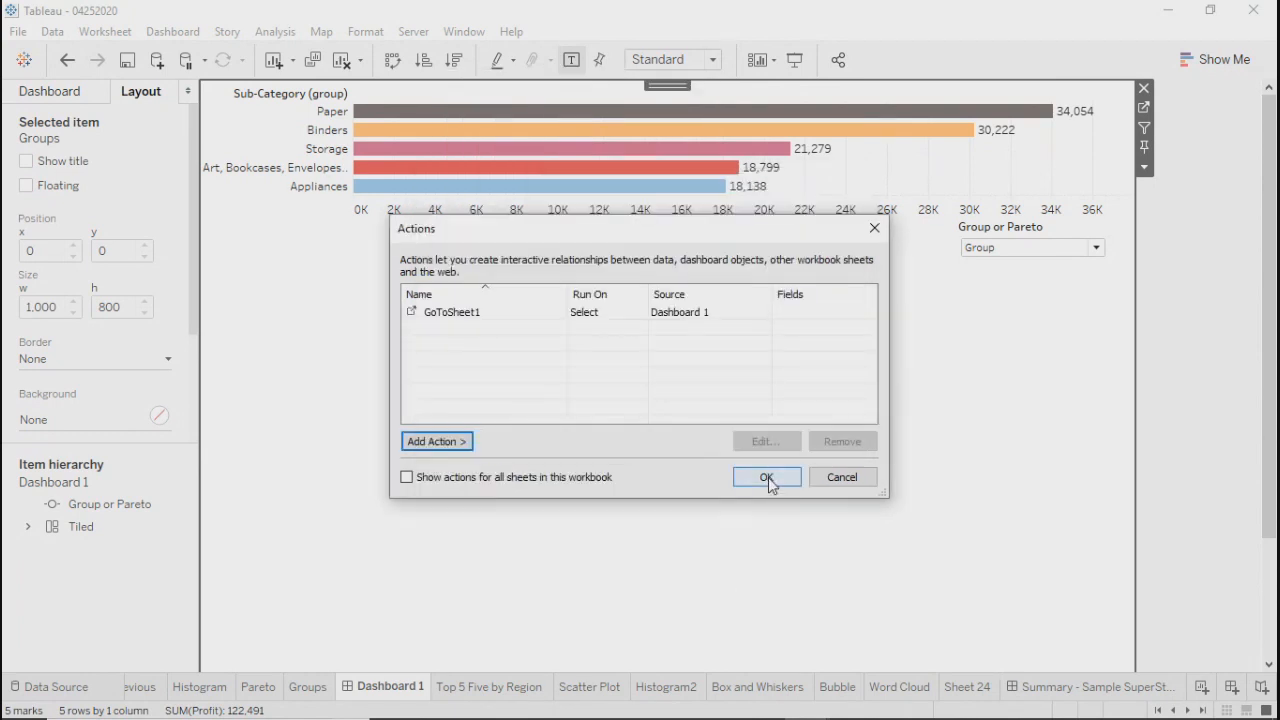
left_click(766, 477)
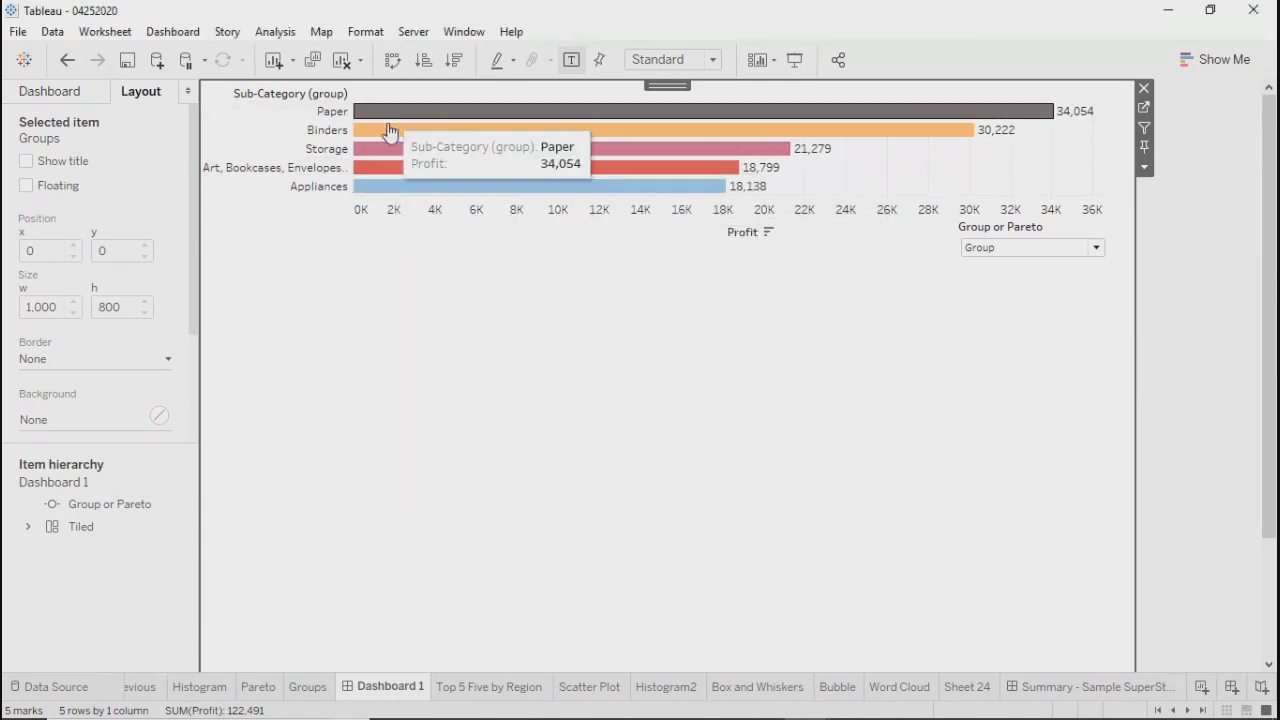
Test the sheet navigation from the Art, Bookcases, Envelopes bar in presentation mode, and leave presentation mode
left_click(795, 59)
left_click(356, 91)
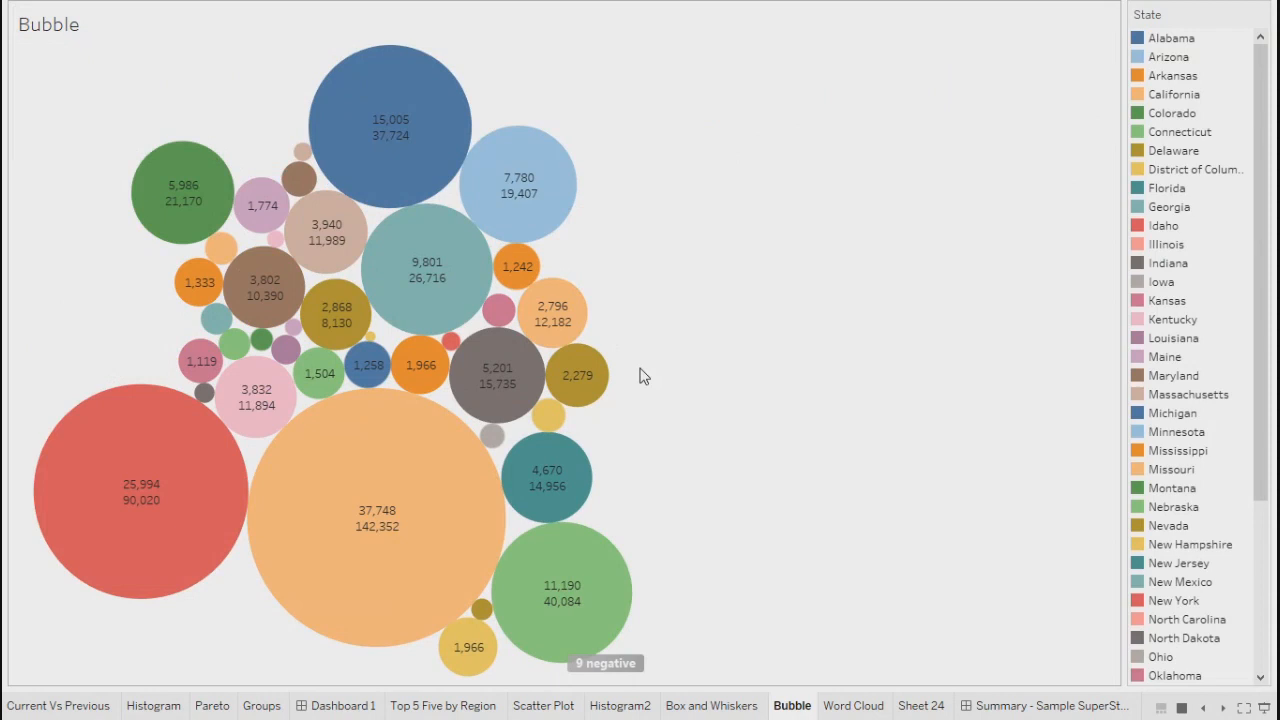
key("Escape")
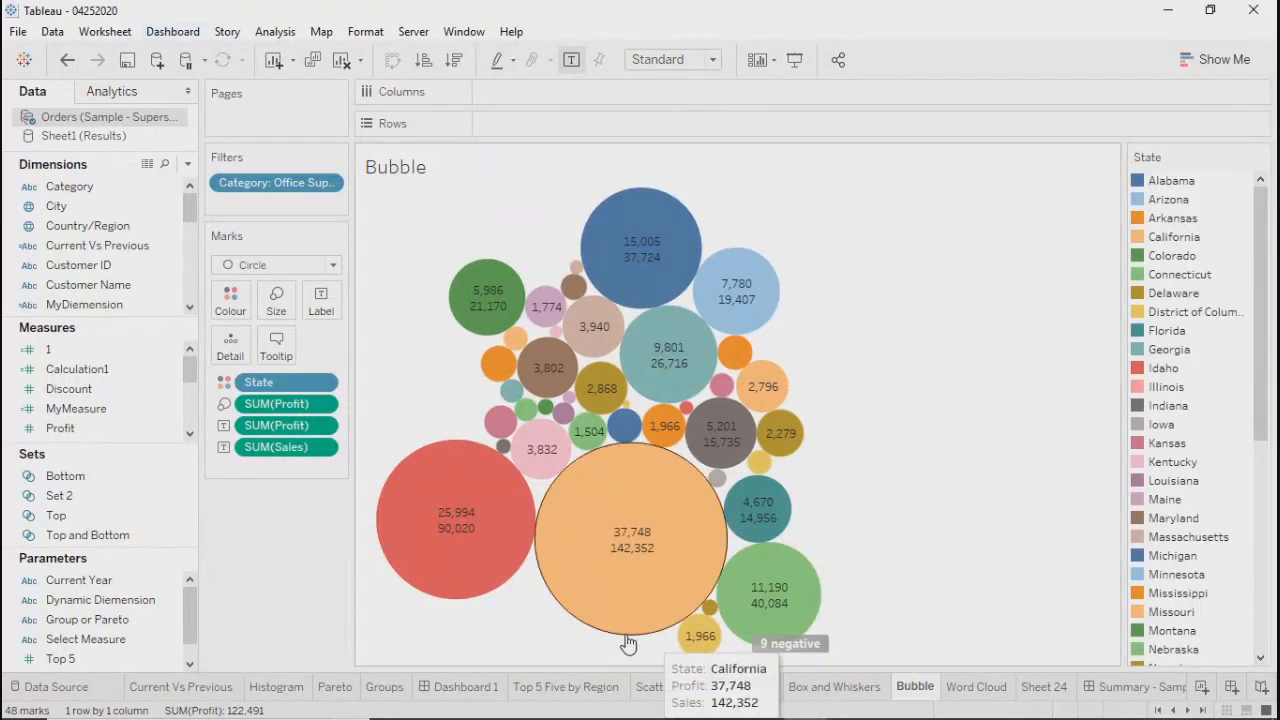
Reopen Dashboard 1's GoToSheet1 action and examine its available target sheets, closing the editor without changes
left_click(470, 688)
left_click(172, 31)
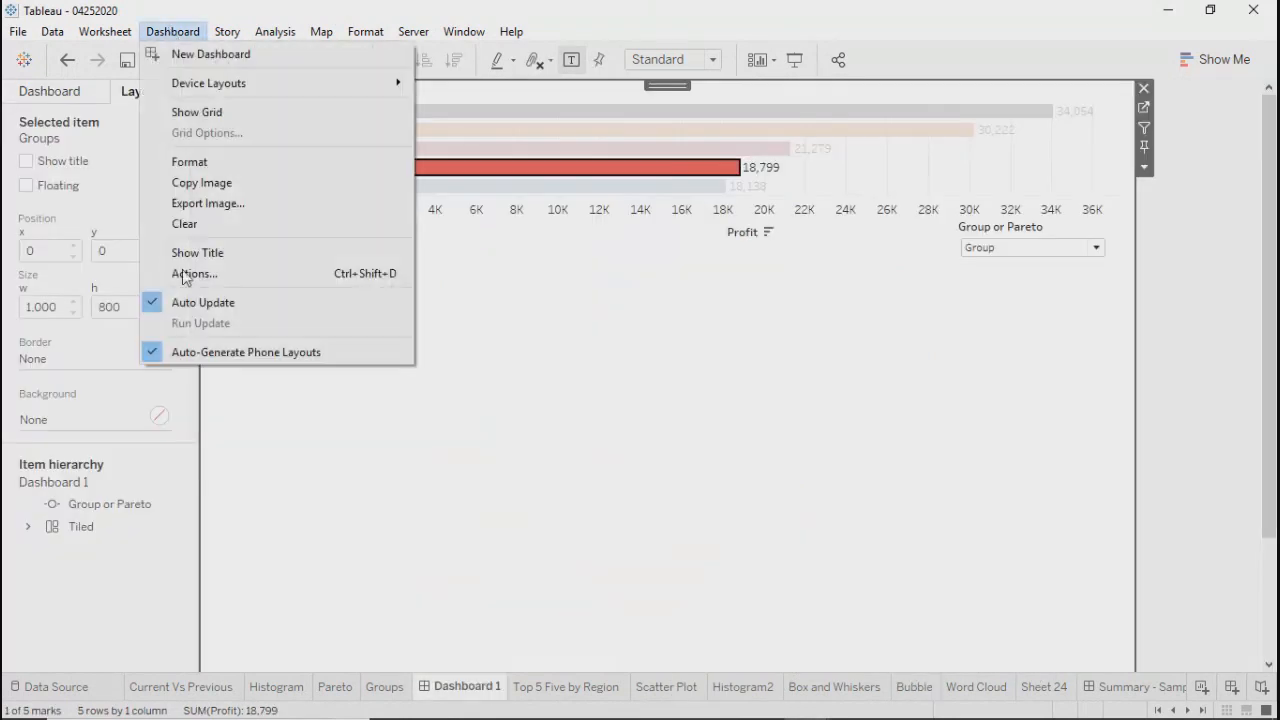
left_click(195, 273)
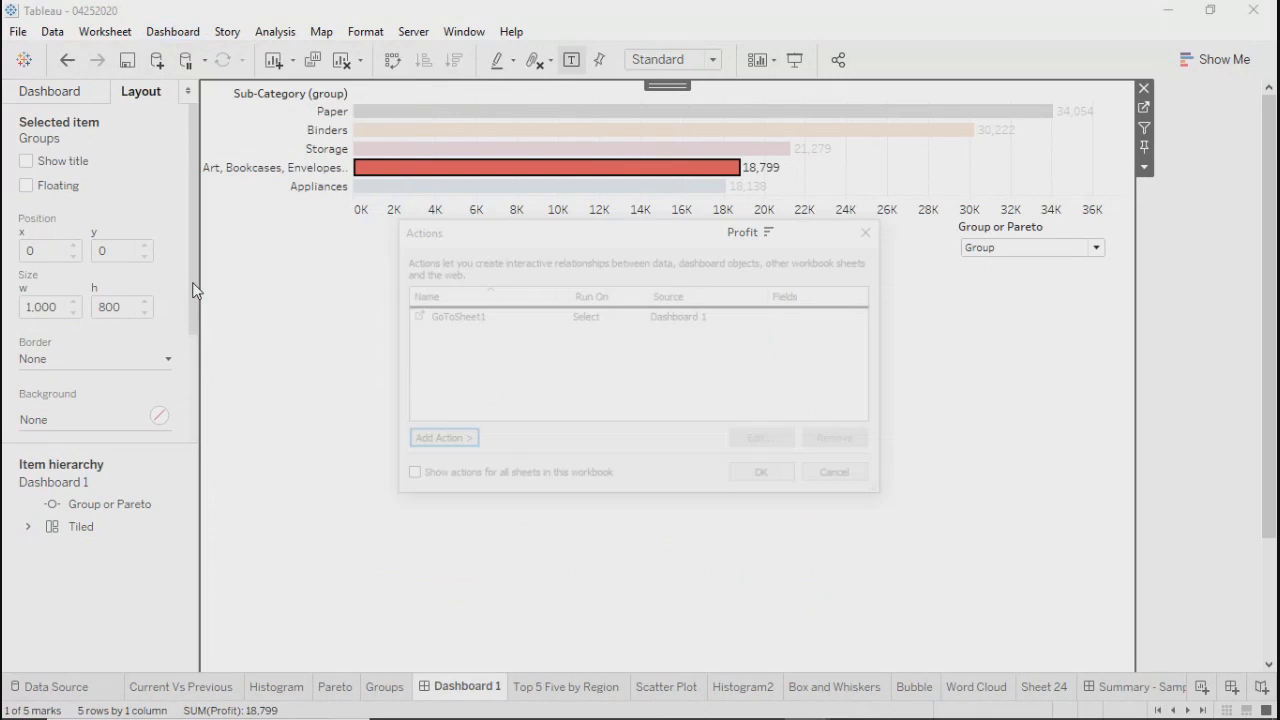
left_click(459, 316)
left_click(766, 442)
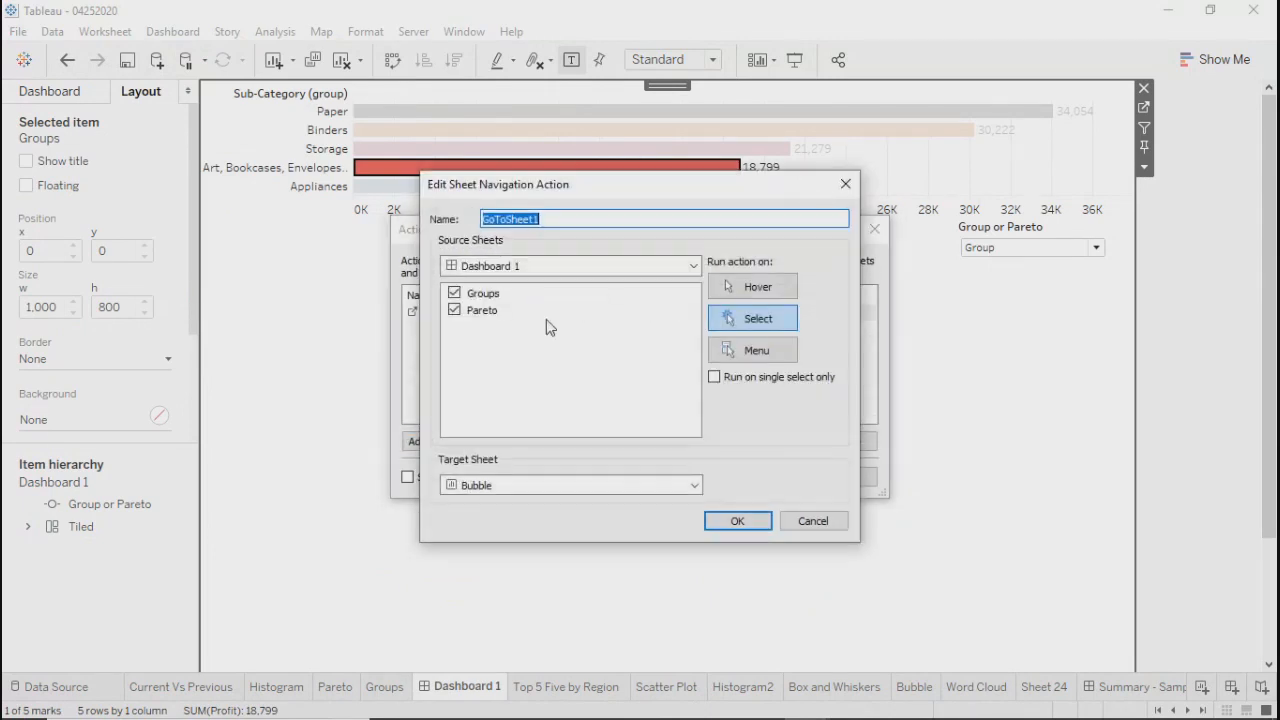
left_click(500, 487)
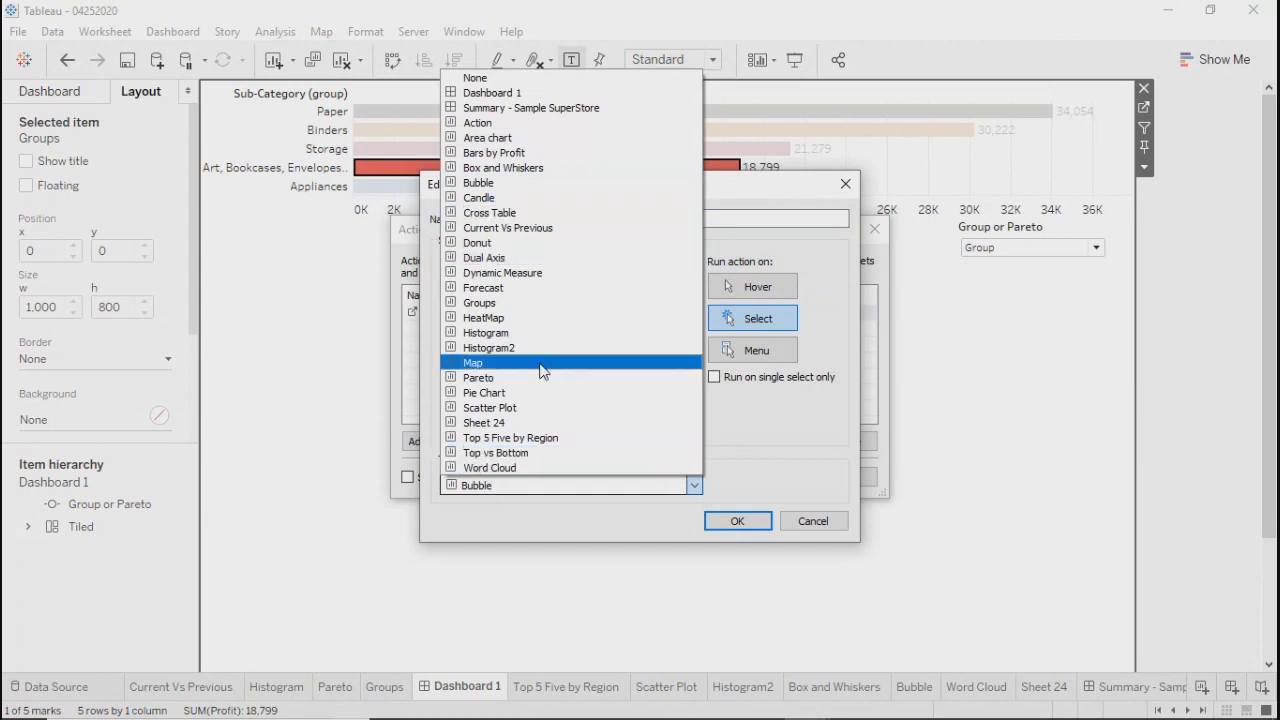
left_click(790, 456)
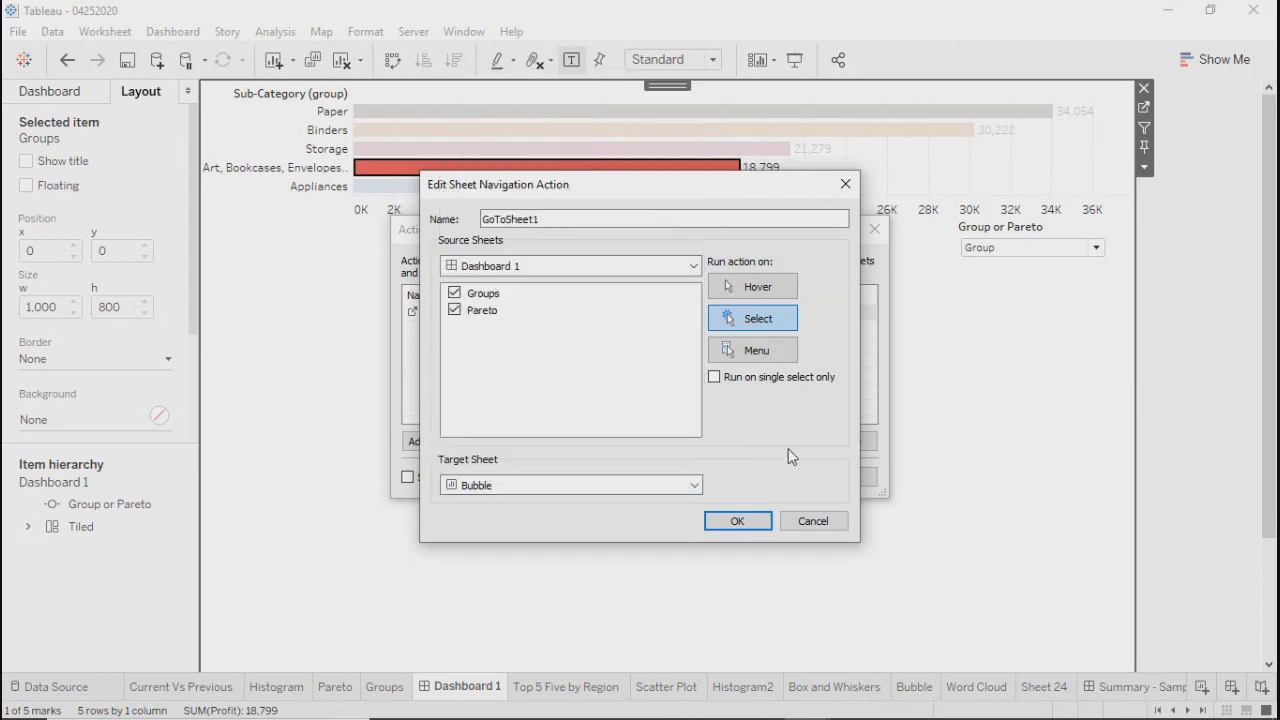
left_click(825, 527)
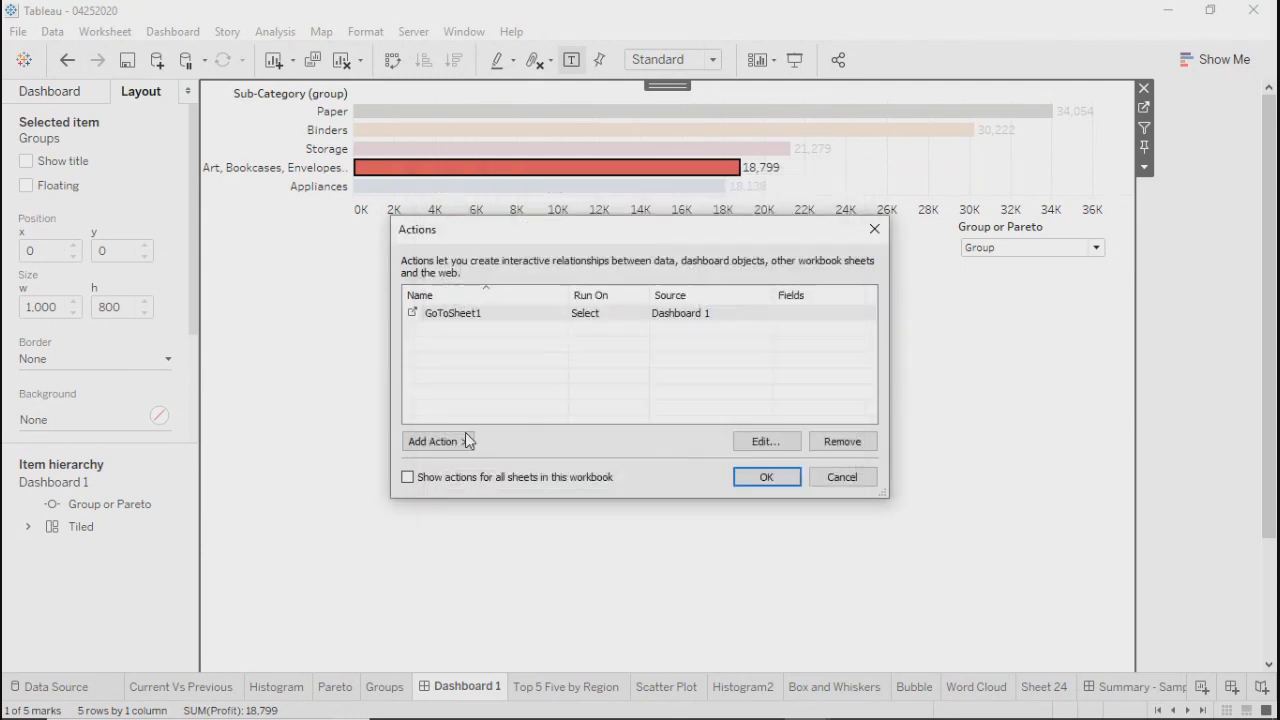
Try to add a parameter action on Dashboard 1 that targets the Current Year parameter, and cancel out of the actions
left_click(437, 441)
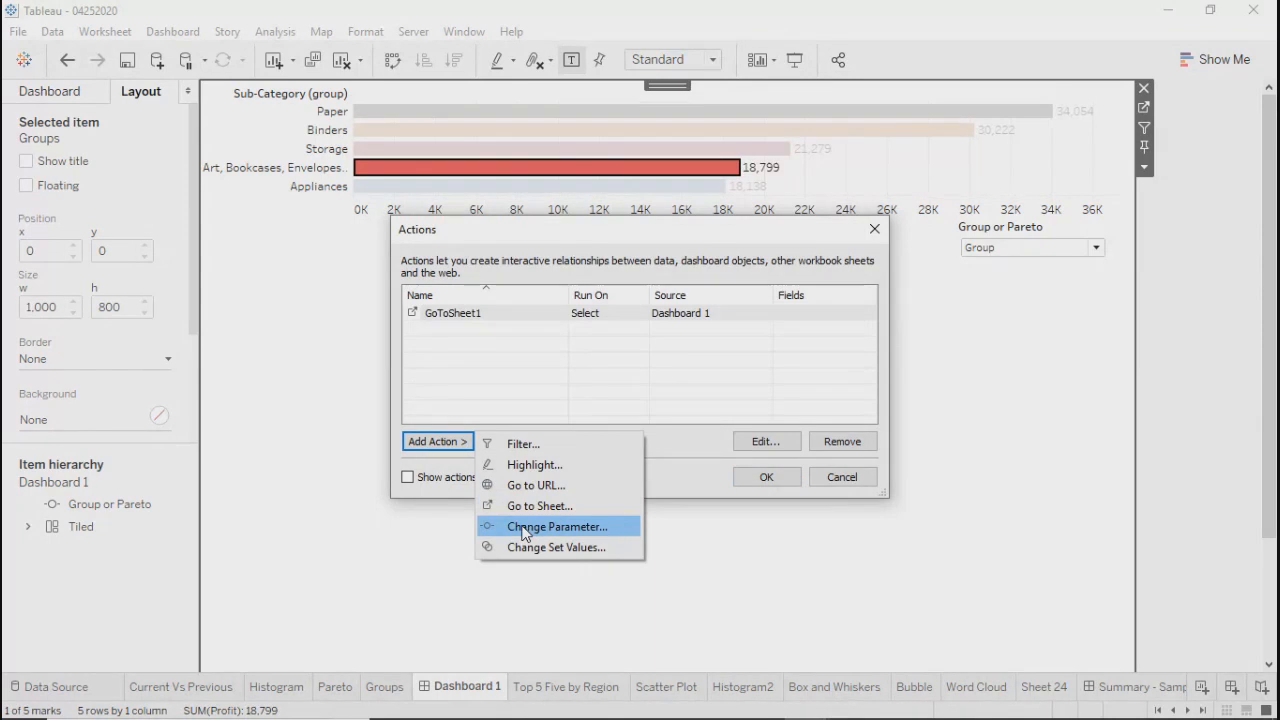
left_click(550, 527)
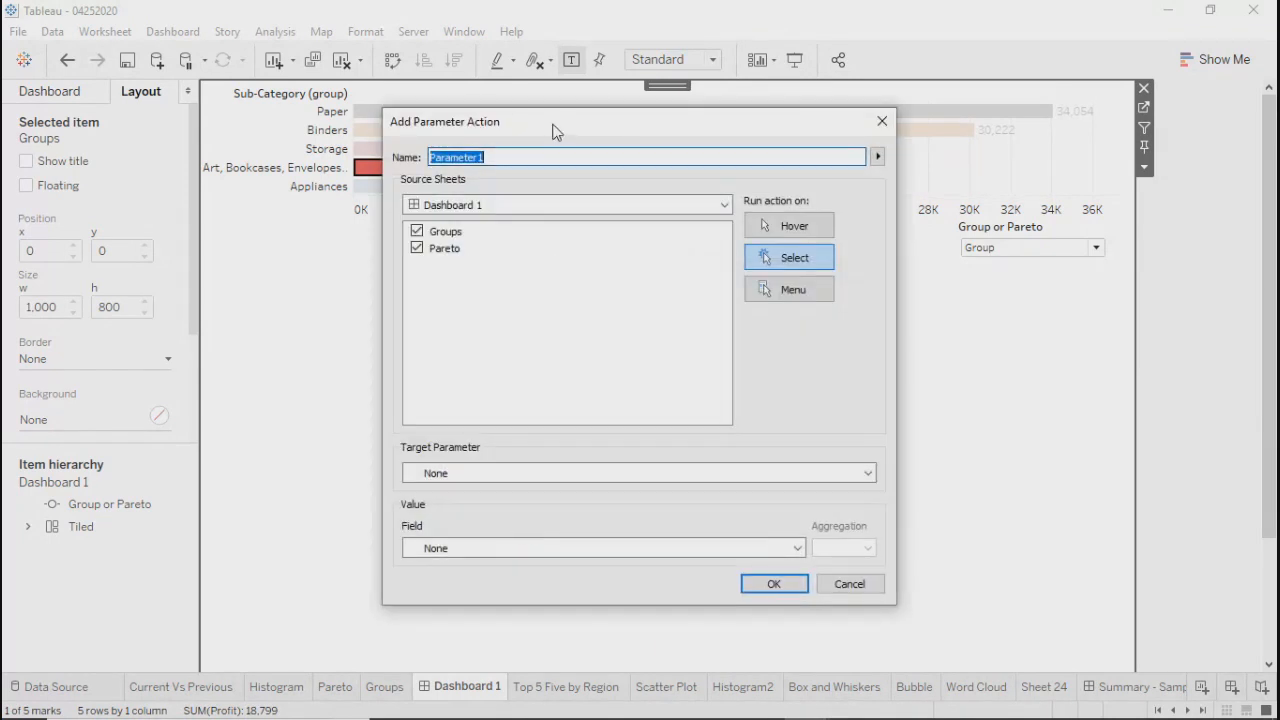
left_click(524, 476)
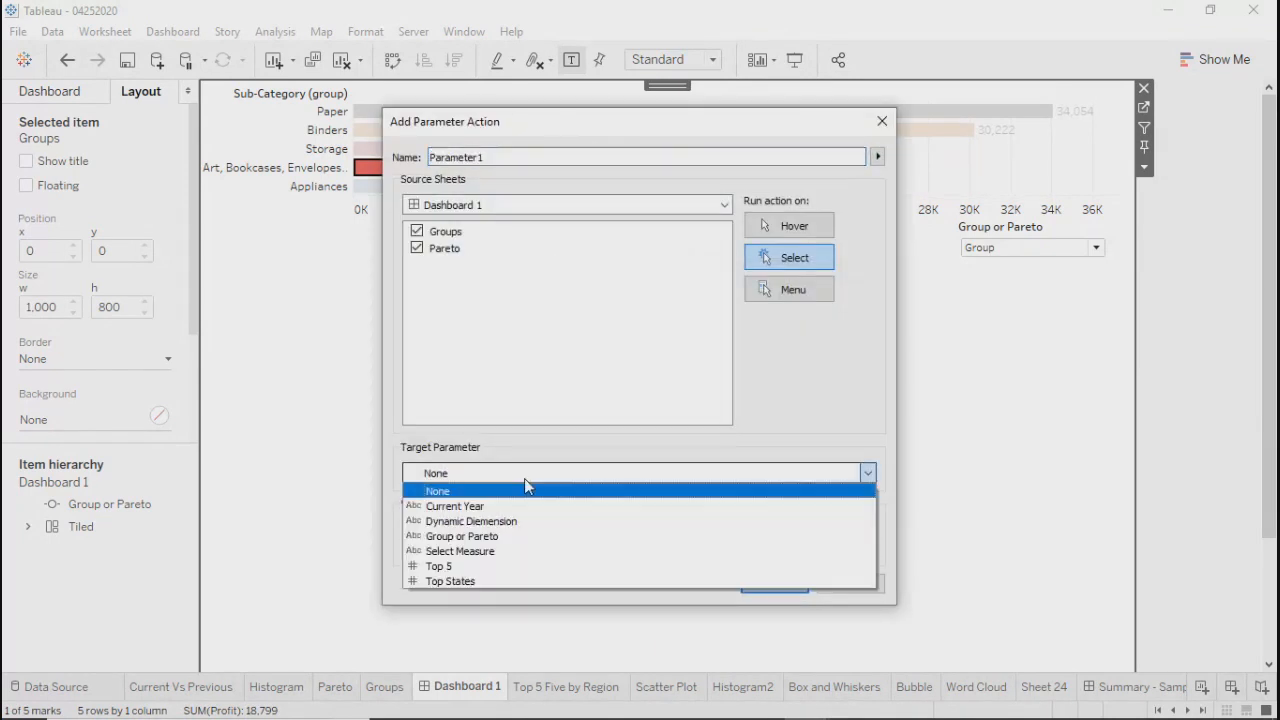
left_click(459, 507)
left_click(466, 553)
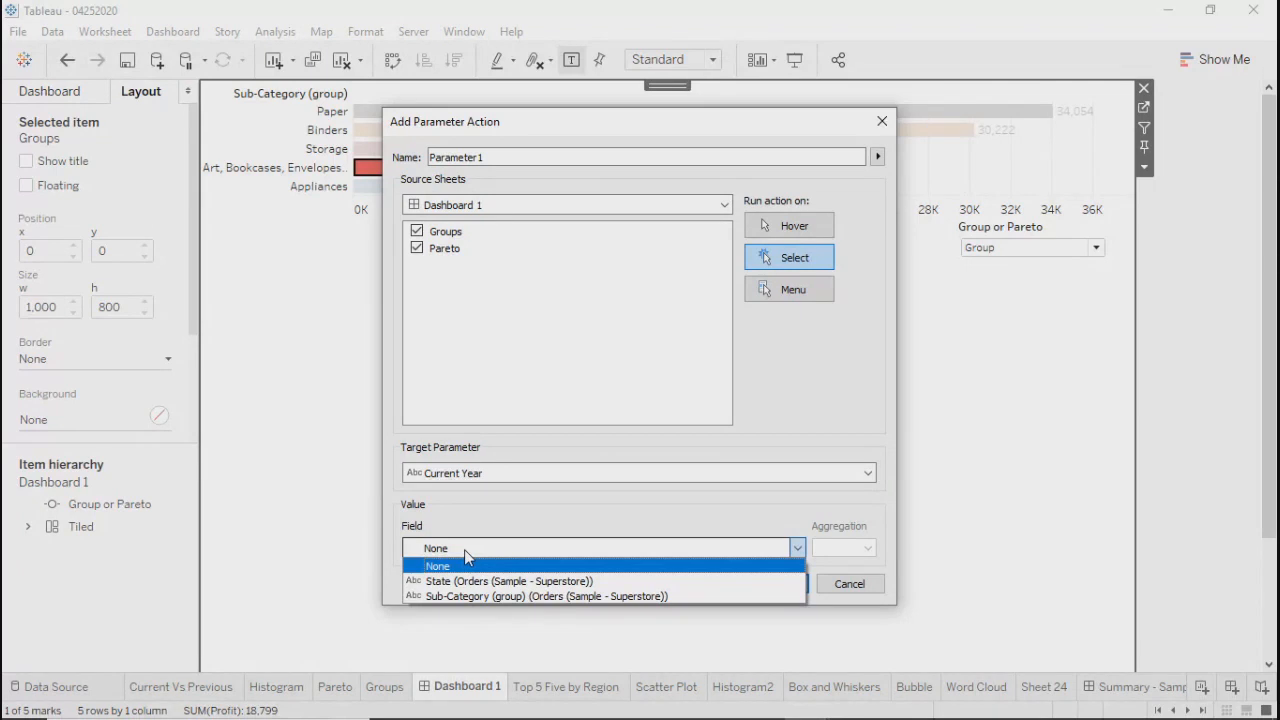
left_click(472, 509)
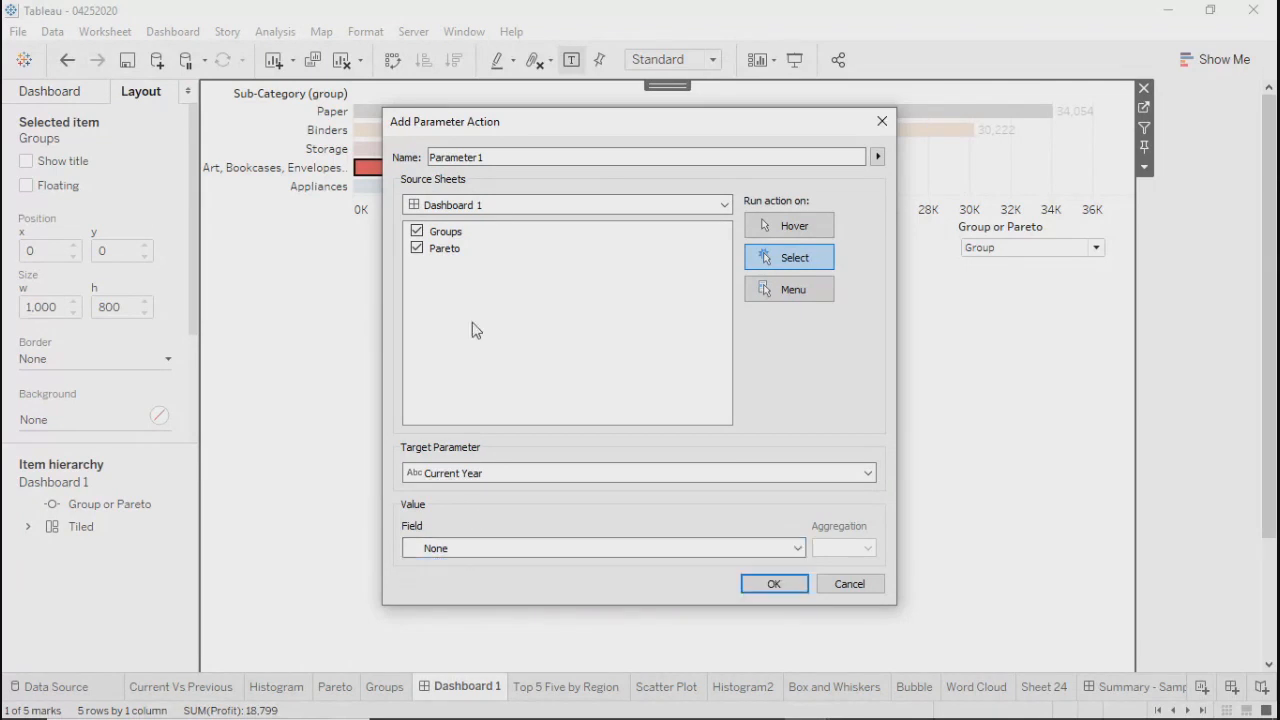
left_click(855, 590)
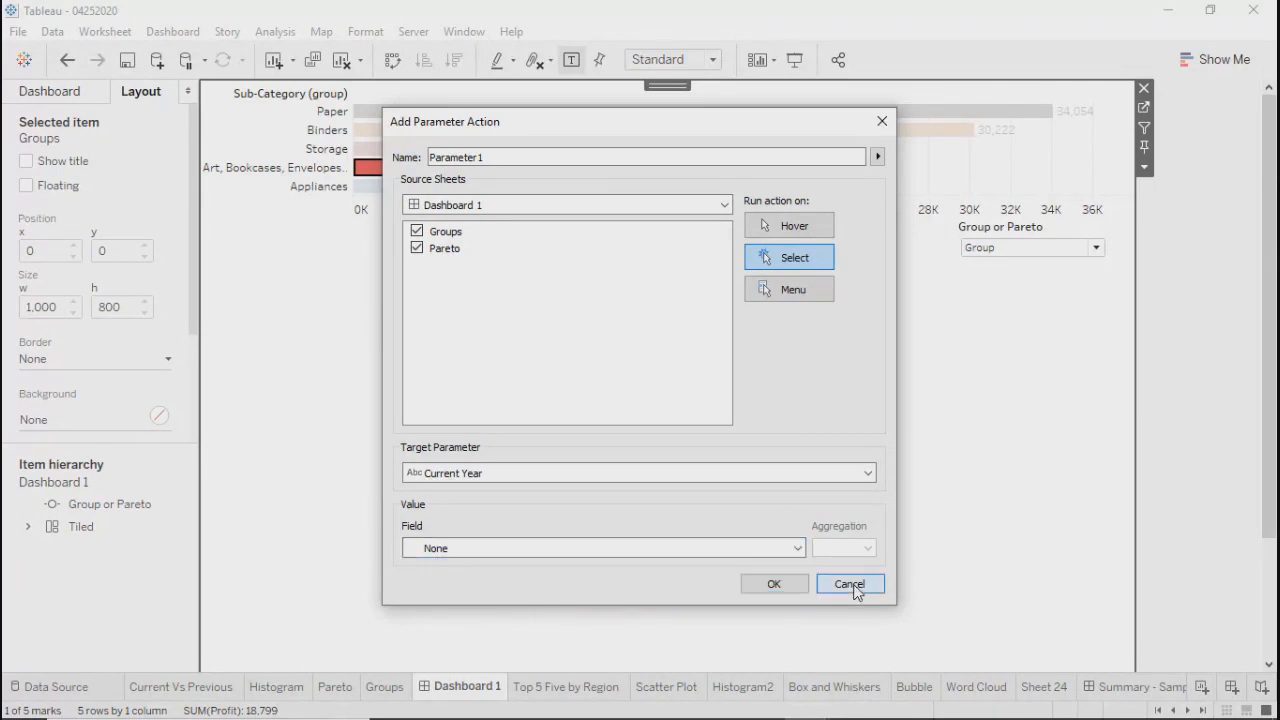
left_click(842, 478)
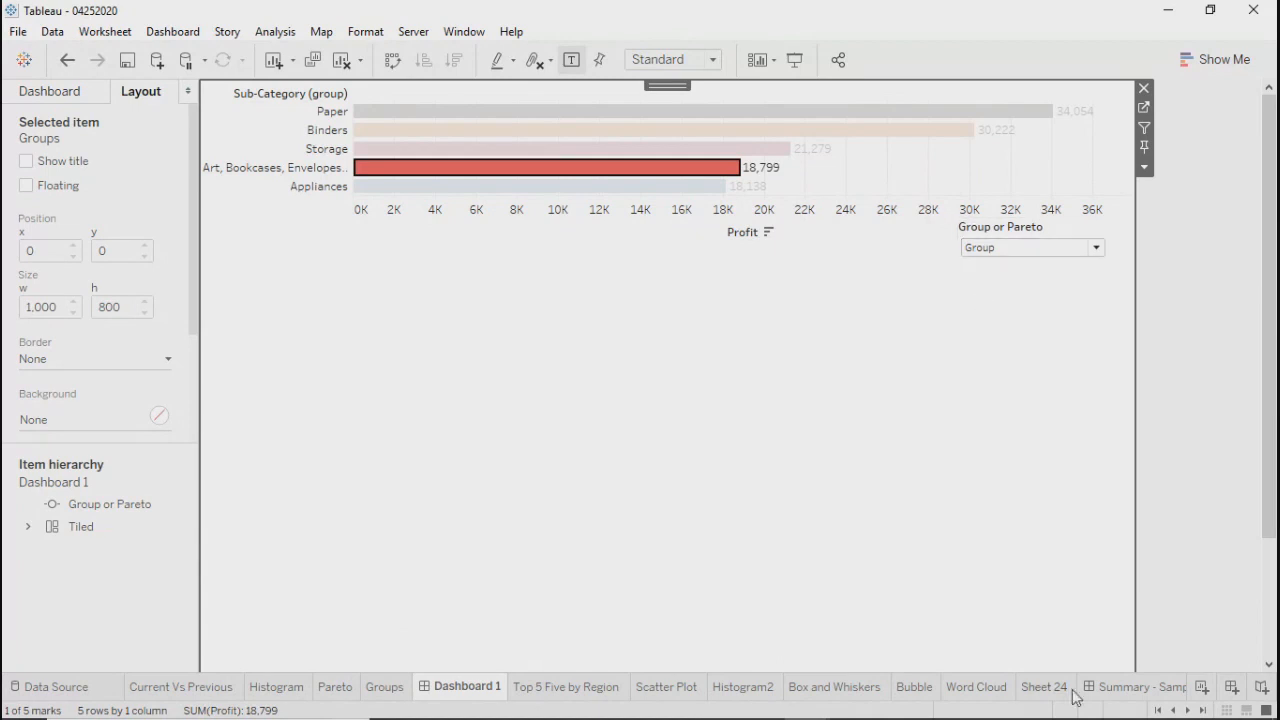
Start a parameter action on the Summary dashboard, run on select, with Donut as the only source sheet
left_click(1128, 687)
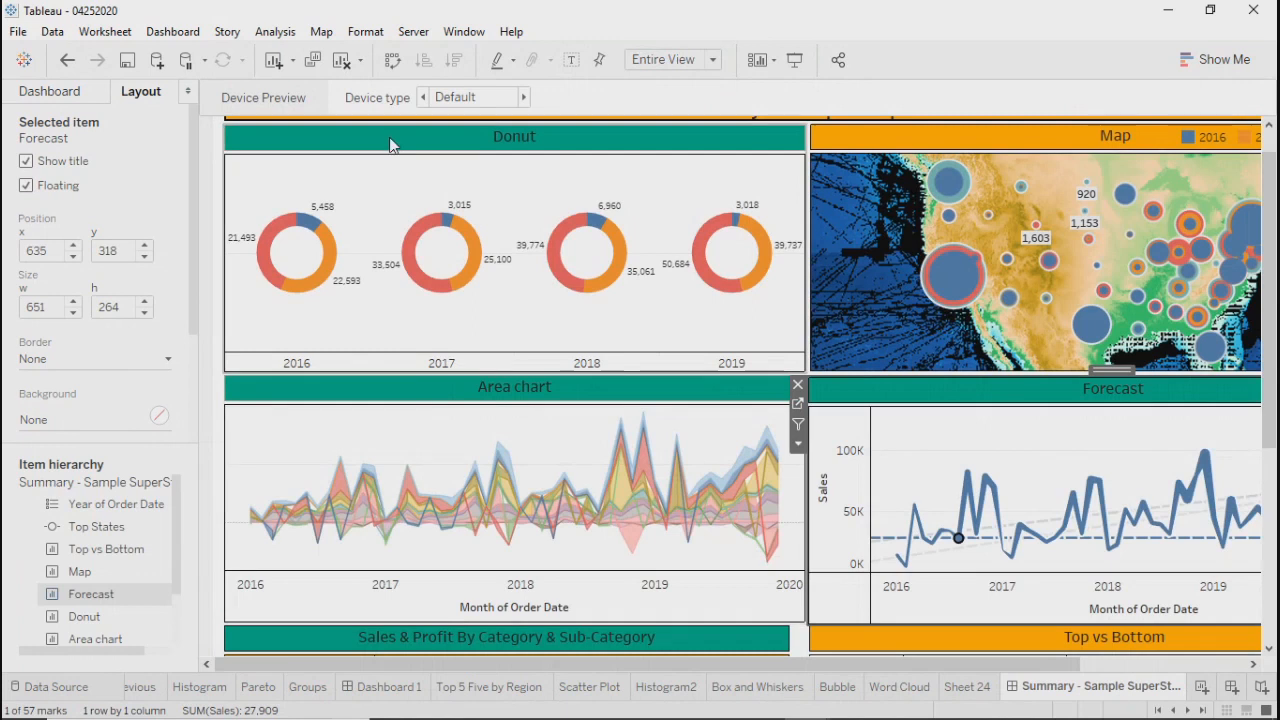
left_click(173, 32)
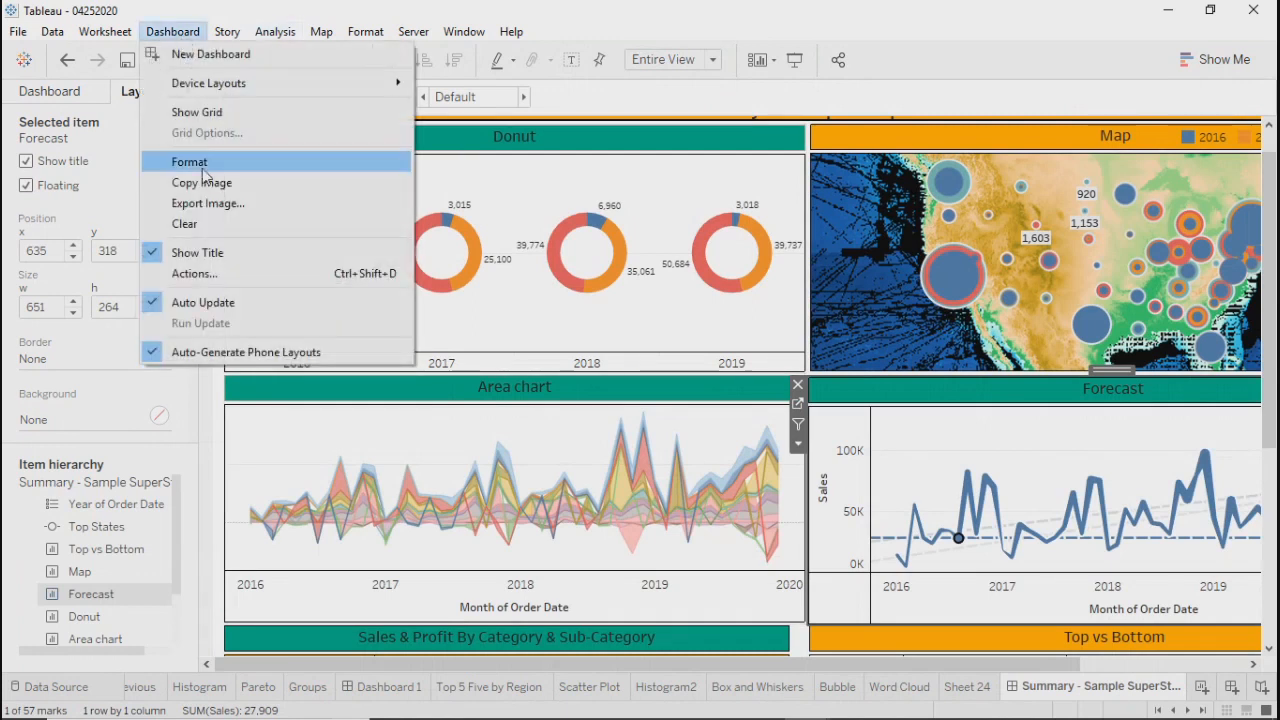
left_click(198, 271)
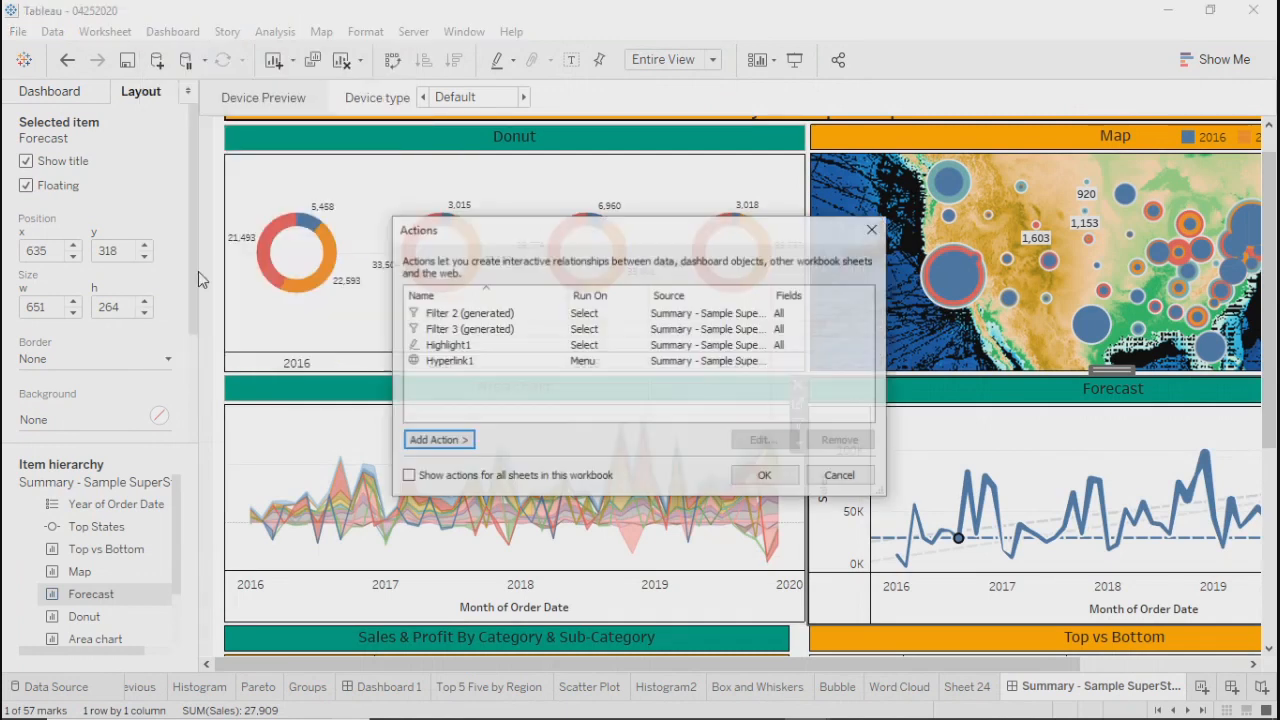
left_click(435, 440)
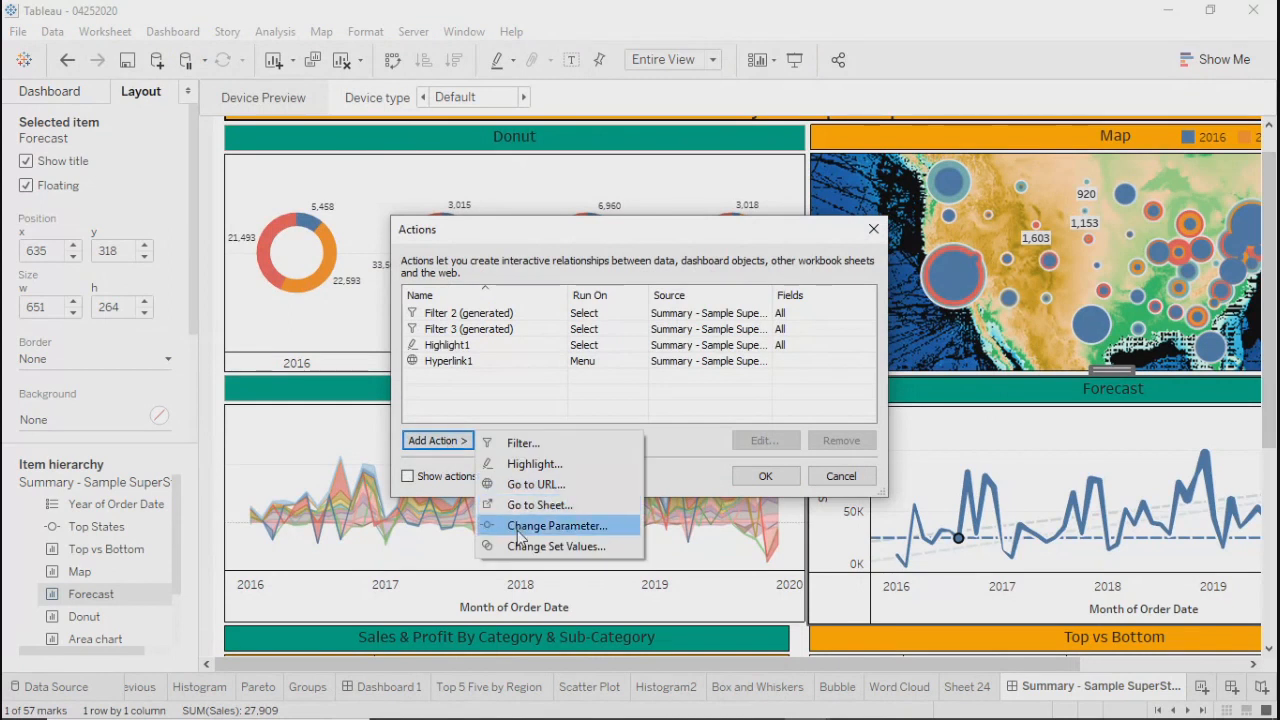
left_click(519, 526)
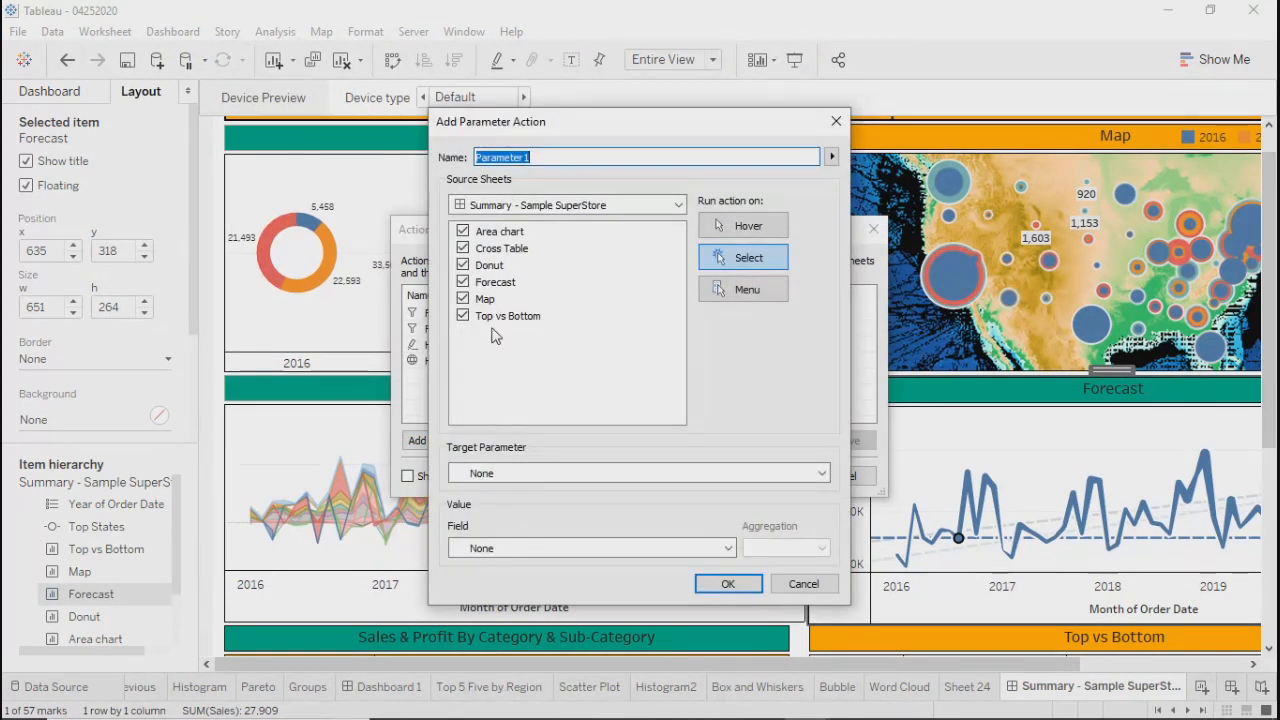
left_click(463, 231)
left_click(463, 248)
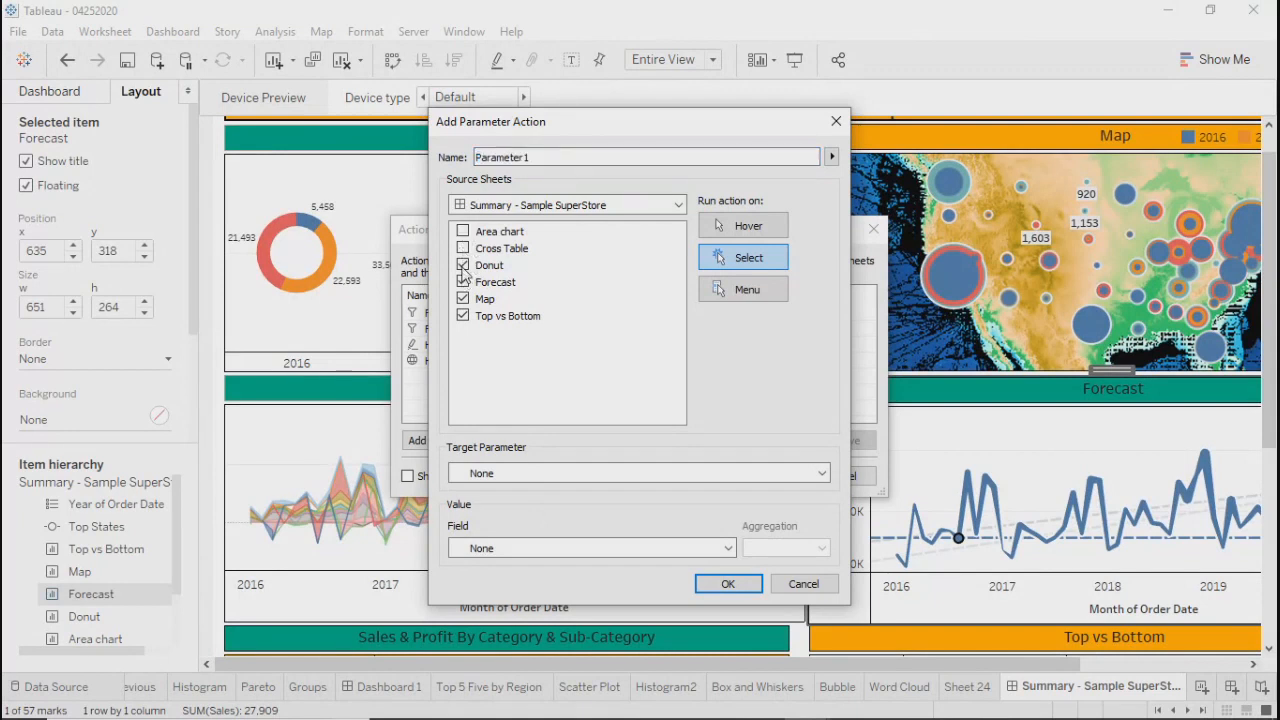
left_click(463, 282)
left_click(463, 299)
Try Group or Pareto as the action's target parameter with Category as the value field, and review the aggregation and target parameter options
left_click(516, 473)
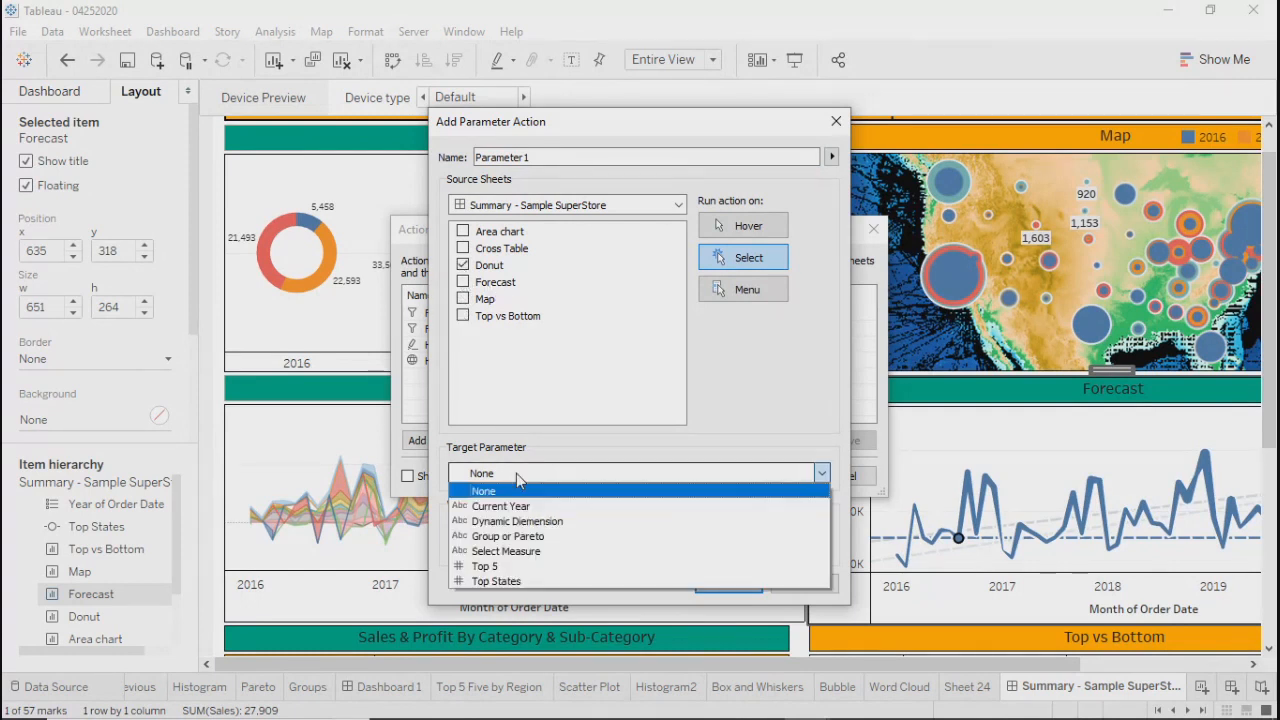
left_click(504, 537)
left_click(551, 550)
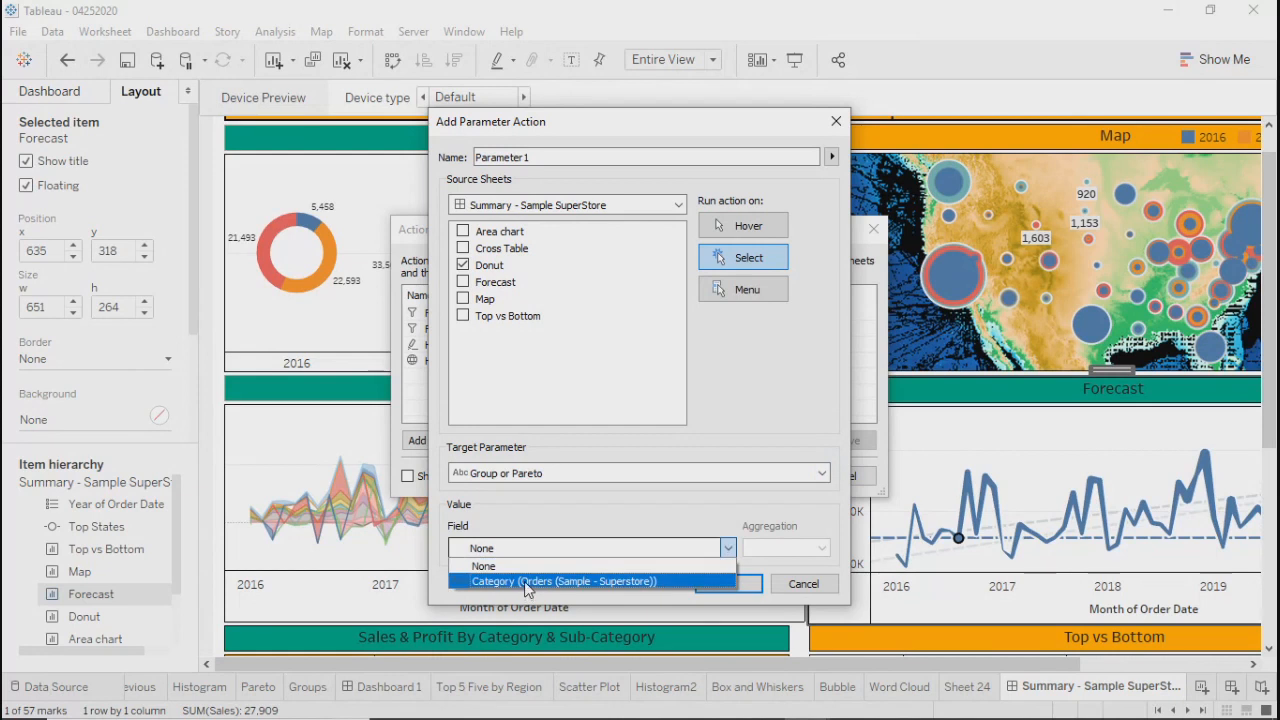
left_click(524, 581)
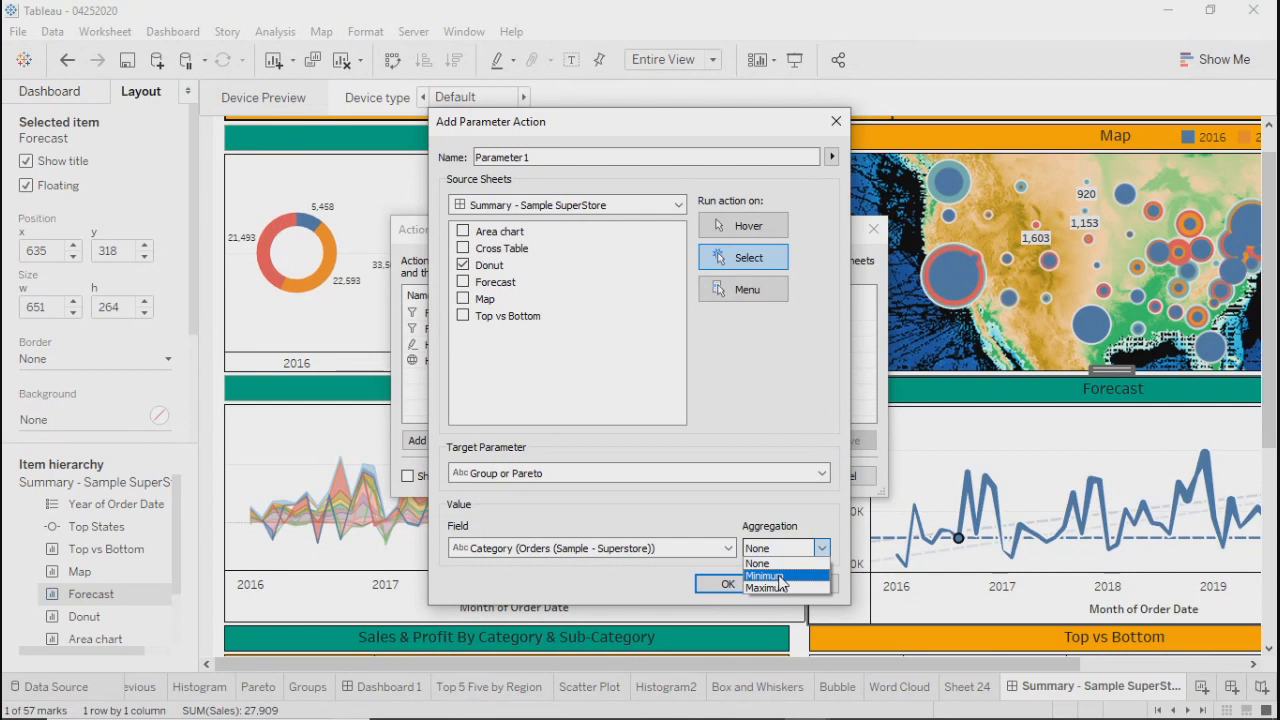
left_click(660, 504)
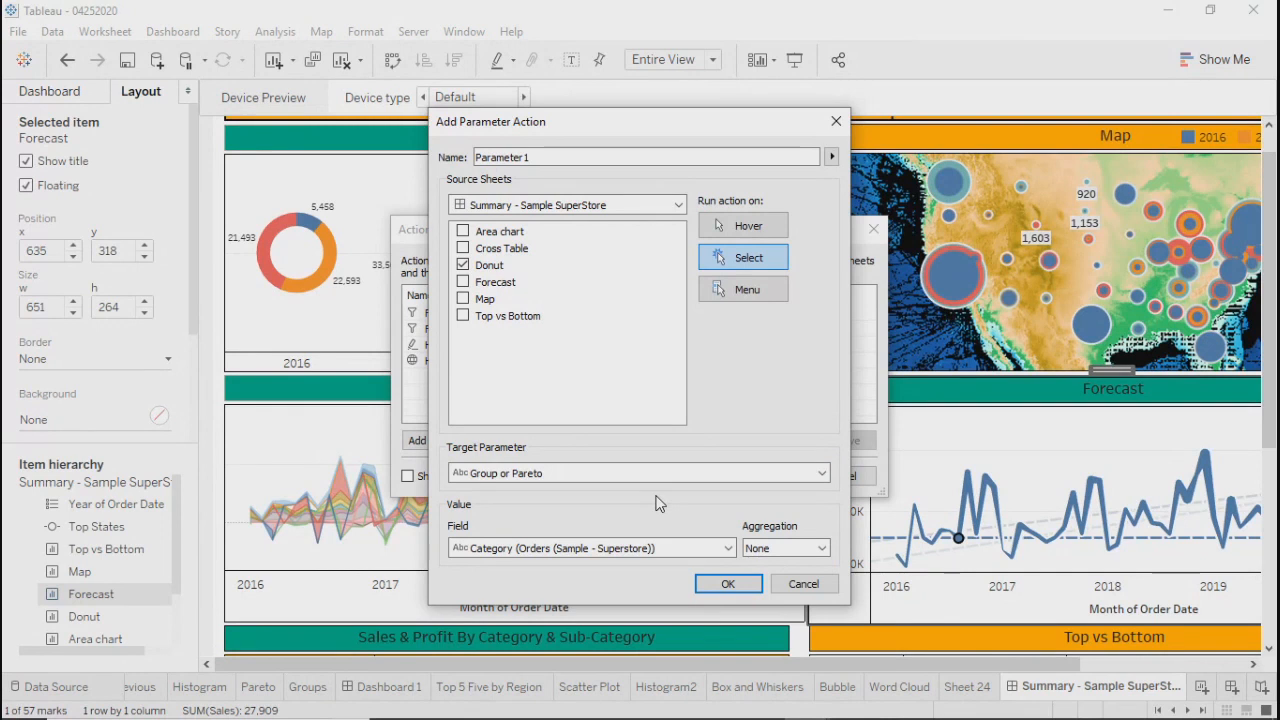
left_click(529, 482)
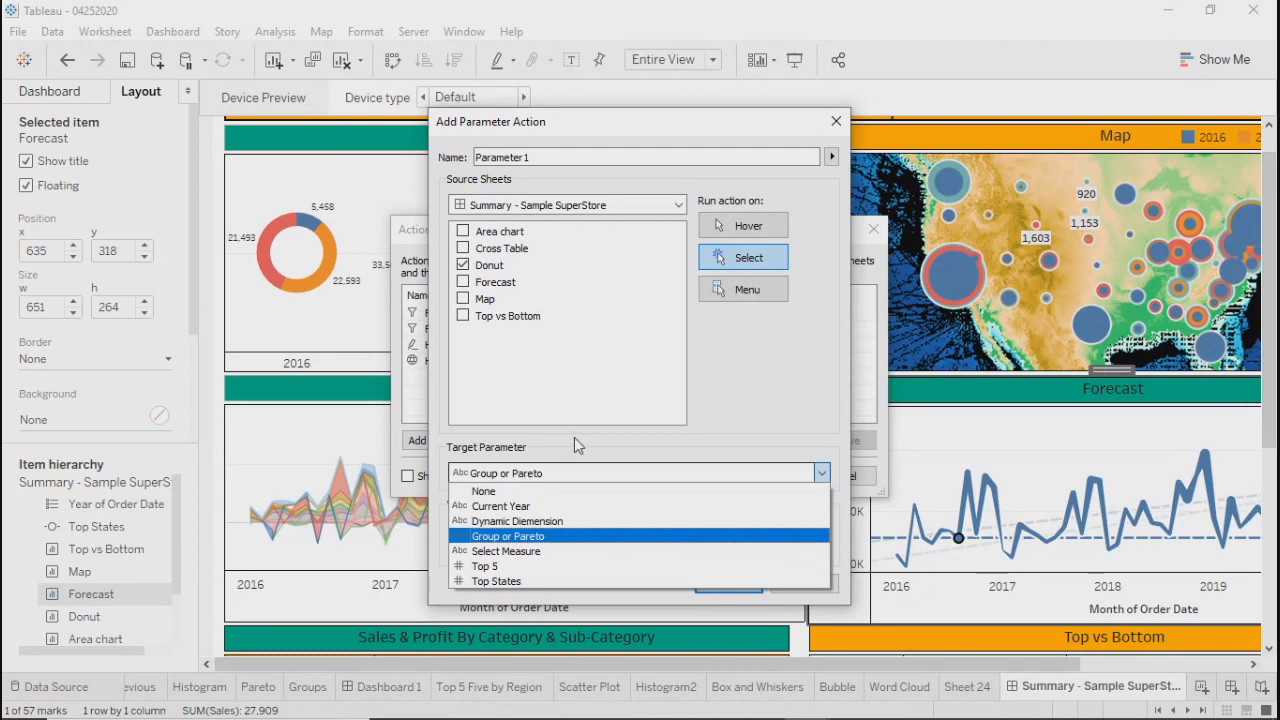
left_click(530, 480)
left_click(535, 480)
left_click(508, 540)
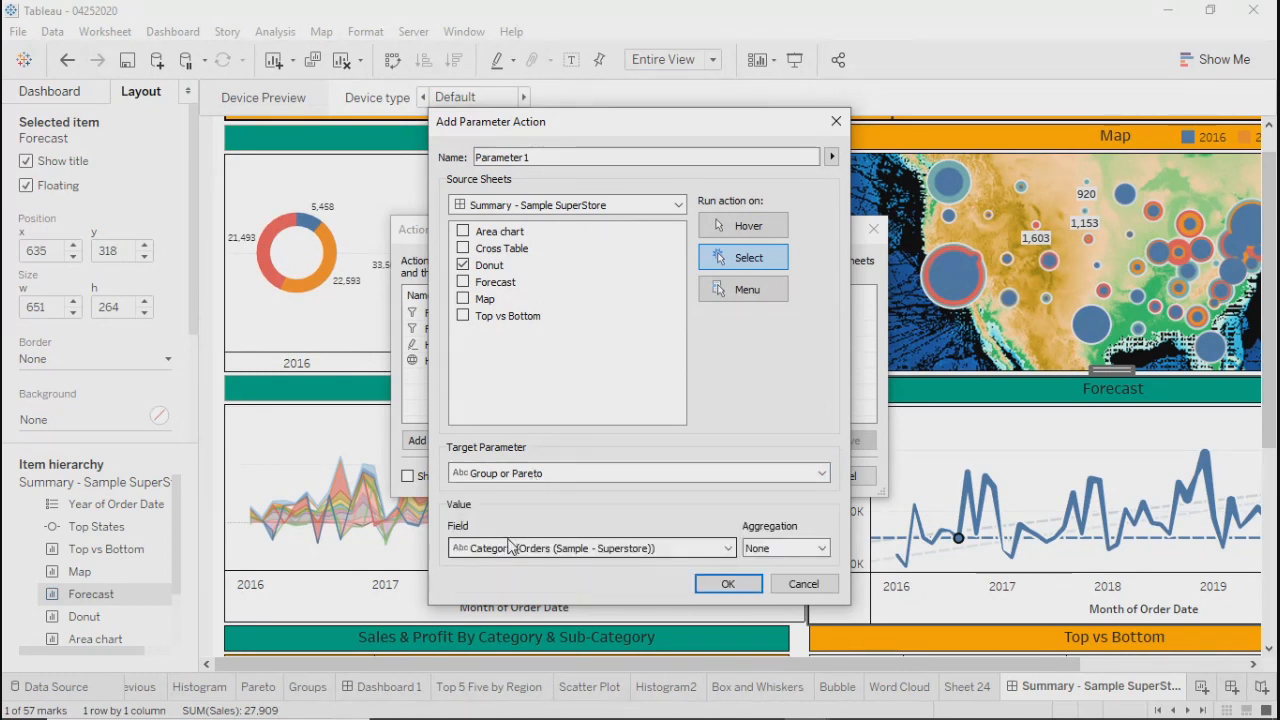
Try Current Year as the target parameter, reset the value field to None, and cancel out of the parameter action and the actions list
left_click(590, 479)
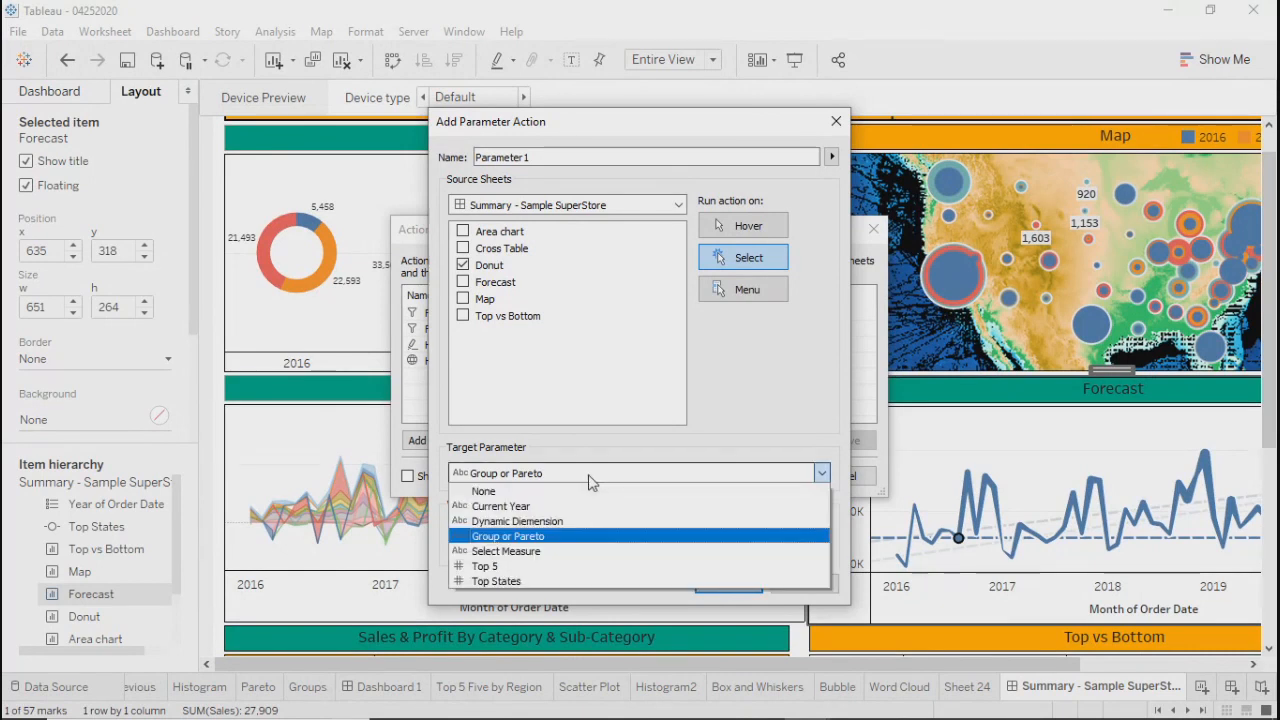
left_click(510, 507)
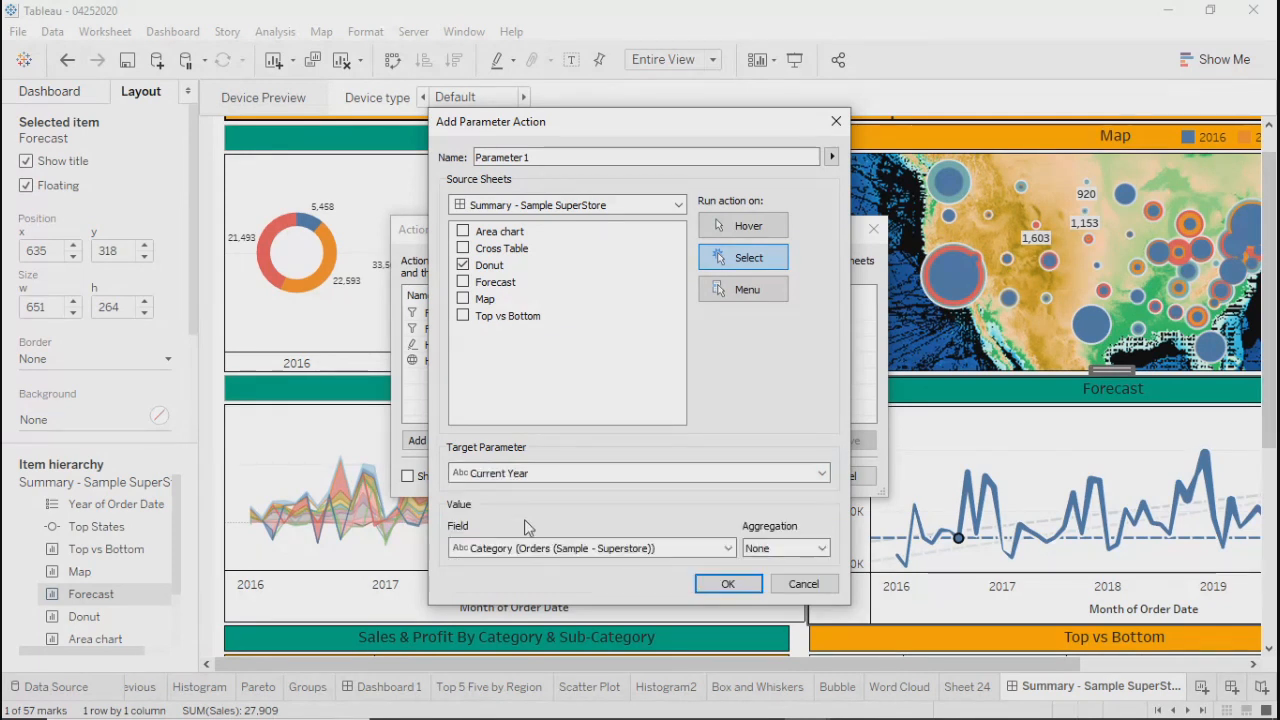
left_click(608, 553)
left_click(575, 581)
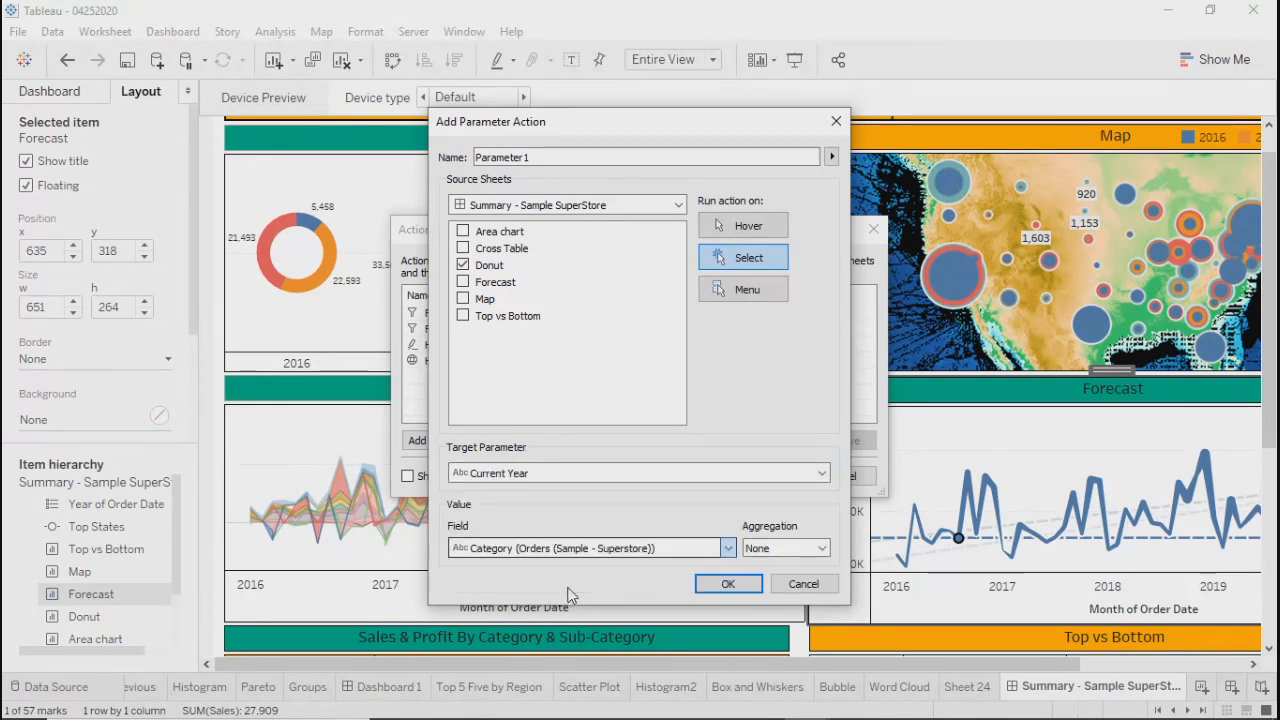
left_click(804, 553)
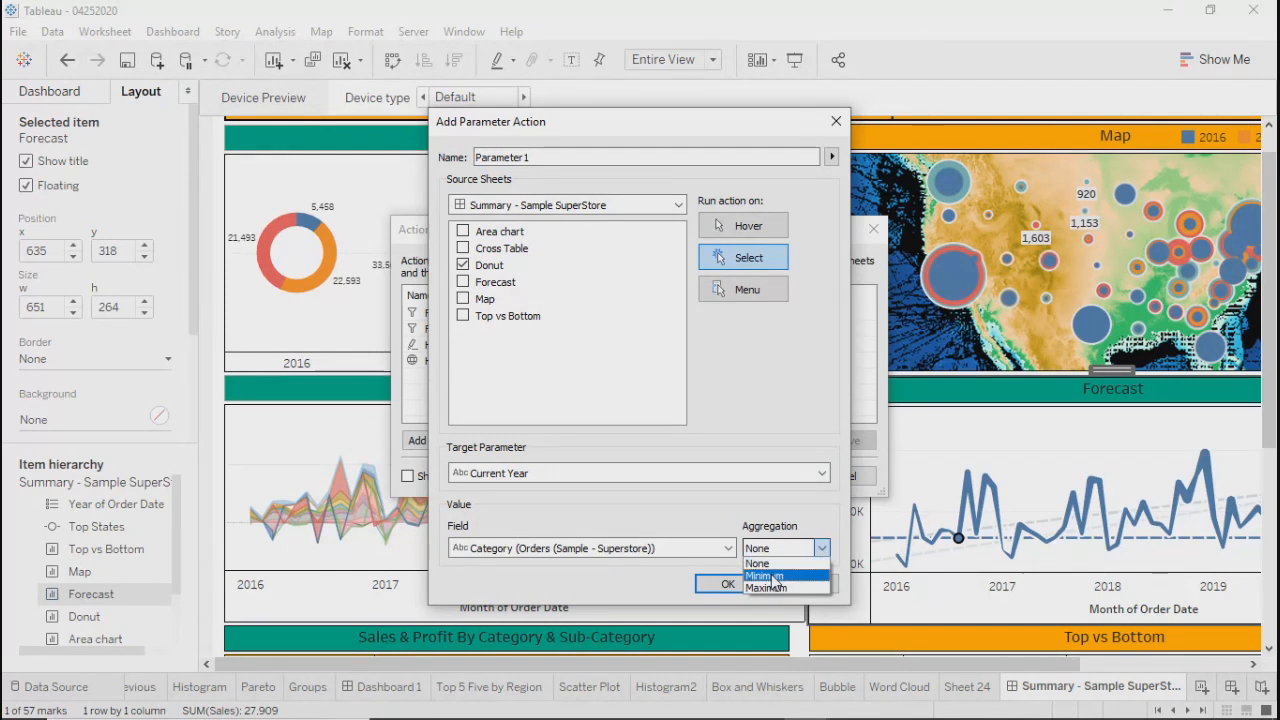
left_click(722, 516)
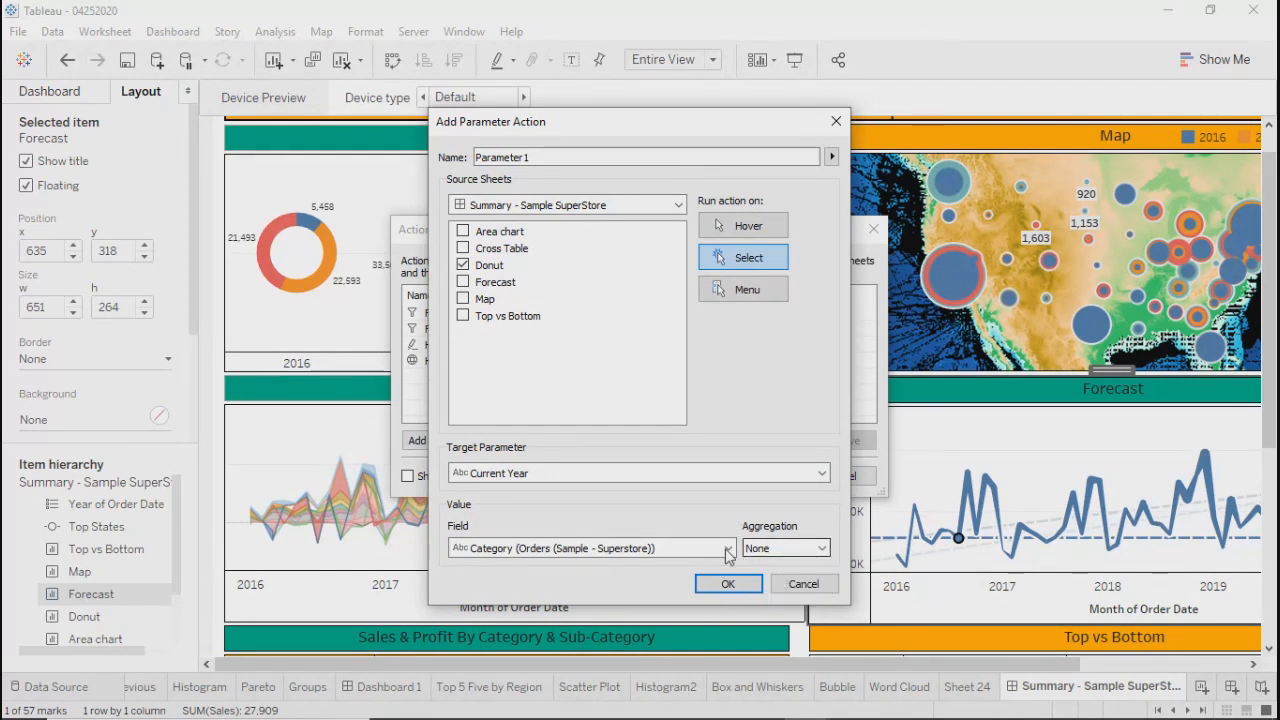
left_click(652, 552)
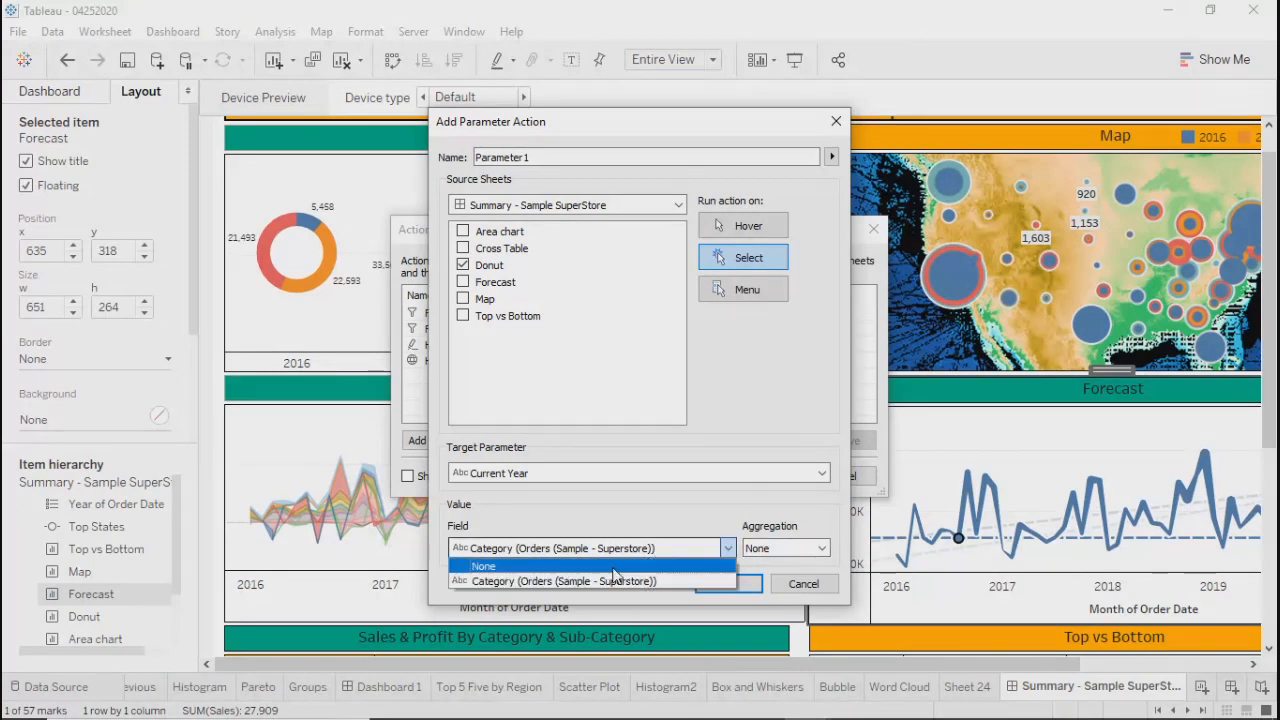
left_click(612, 566)
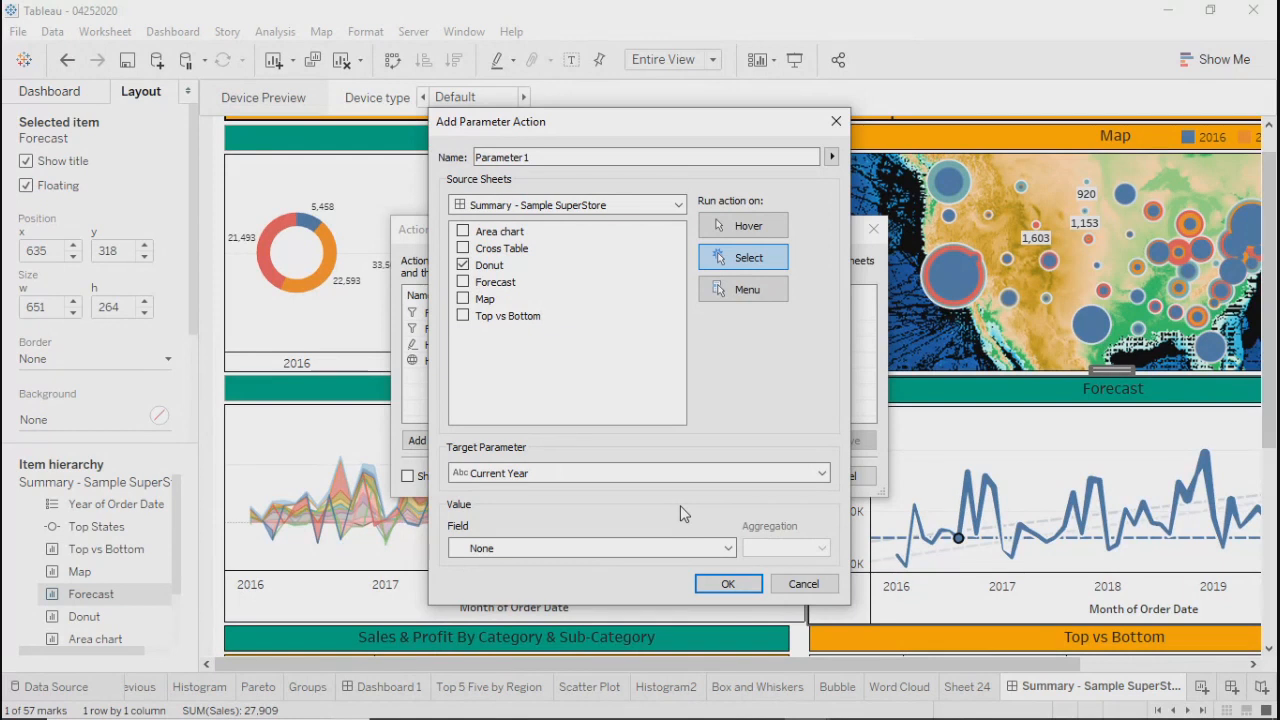
left_click(803, 584)
left_click(839, 476)
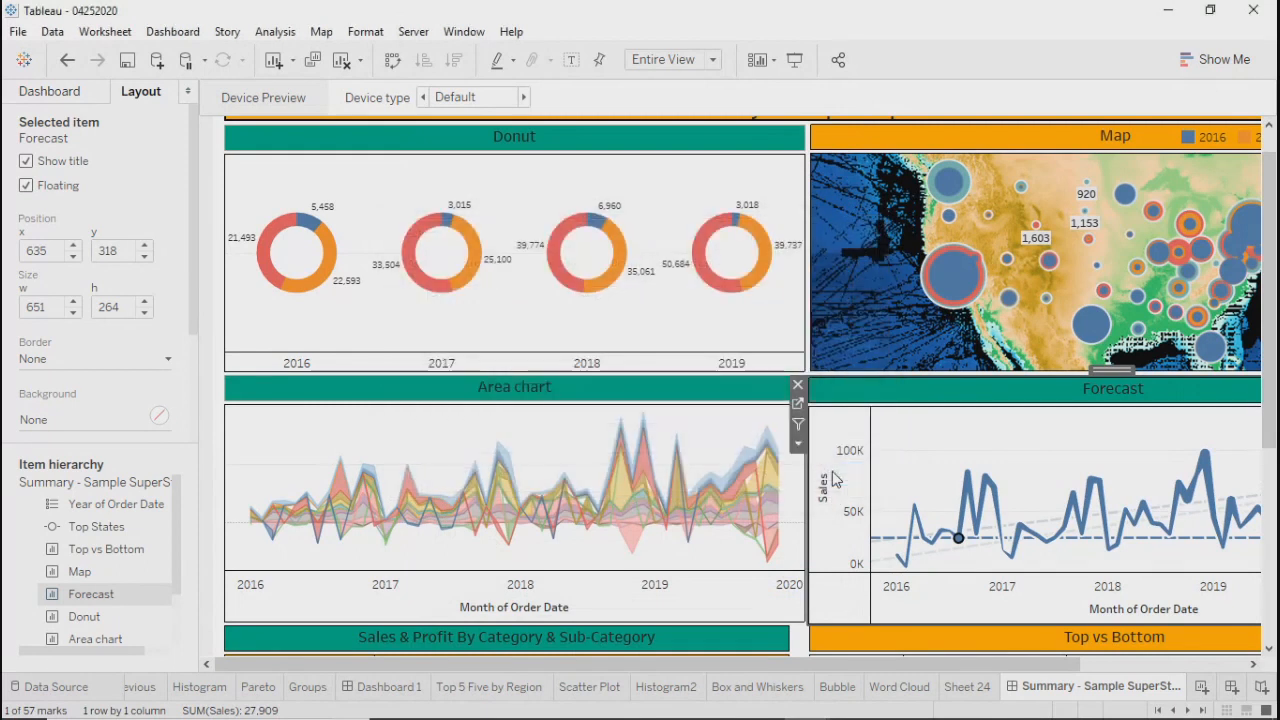
Move the floating Group or Pareto control on Dashboard 1 down below the chart, to about y 234
left_click(386, 688)
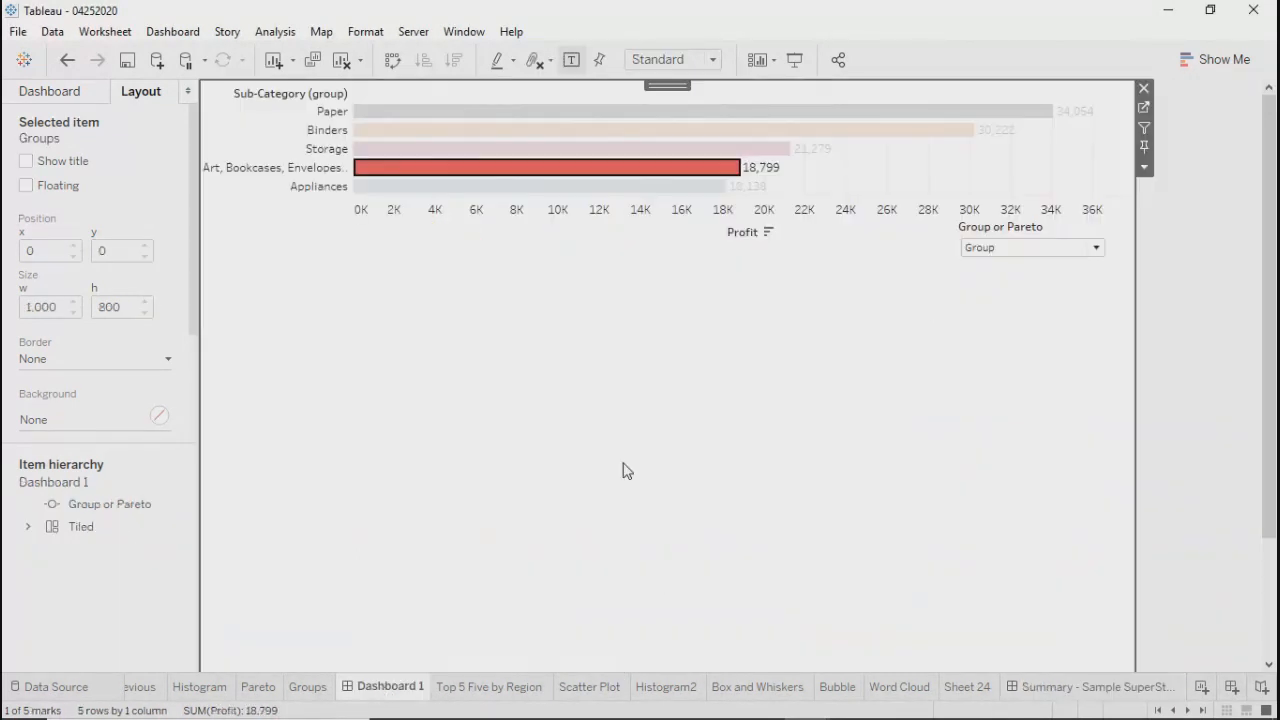
left_click(1037, 246)
left_click(1027, 236)
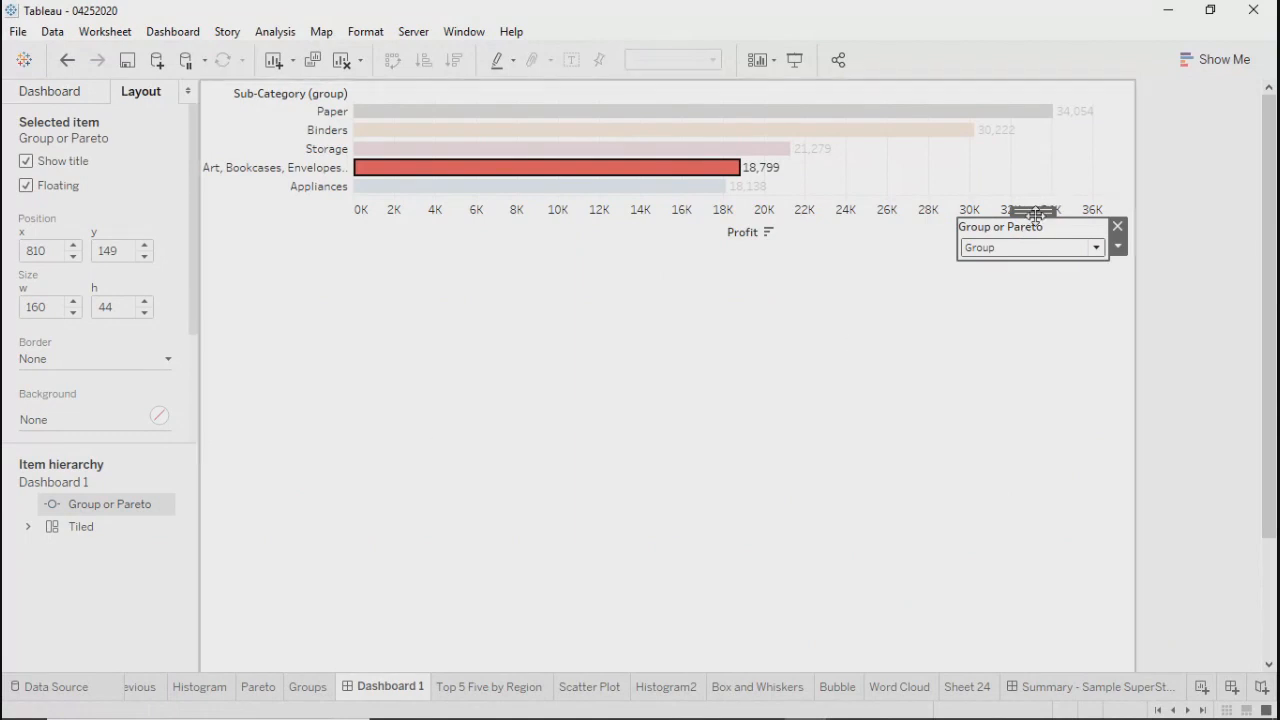
left_click_drag(1035, 213, 1035, 294)
Open the Group or Pareto parameter for editing and examine the Group and Pareto entries in its list of values
left_click(1118, 330)
left_click(1126, 349)
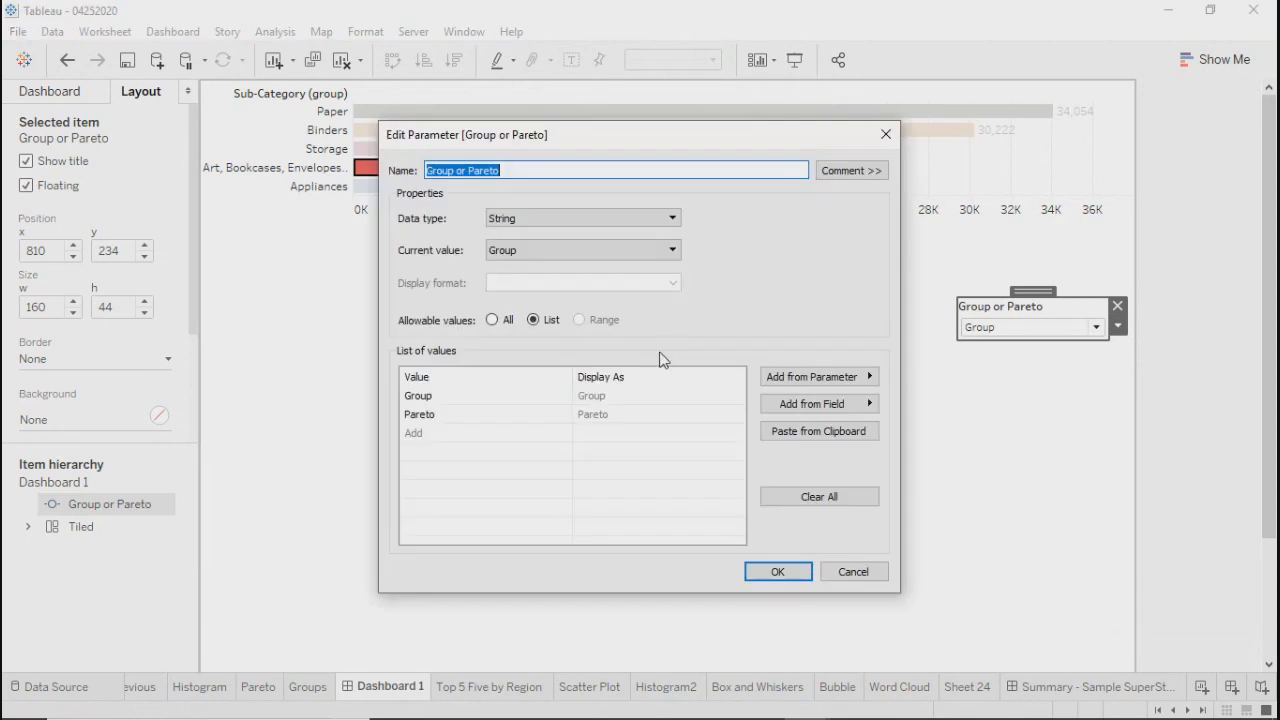
left_click(432, 420)
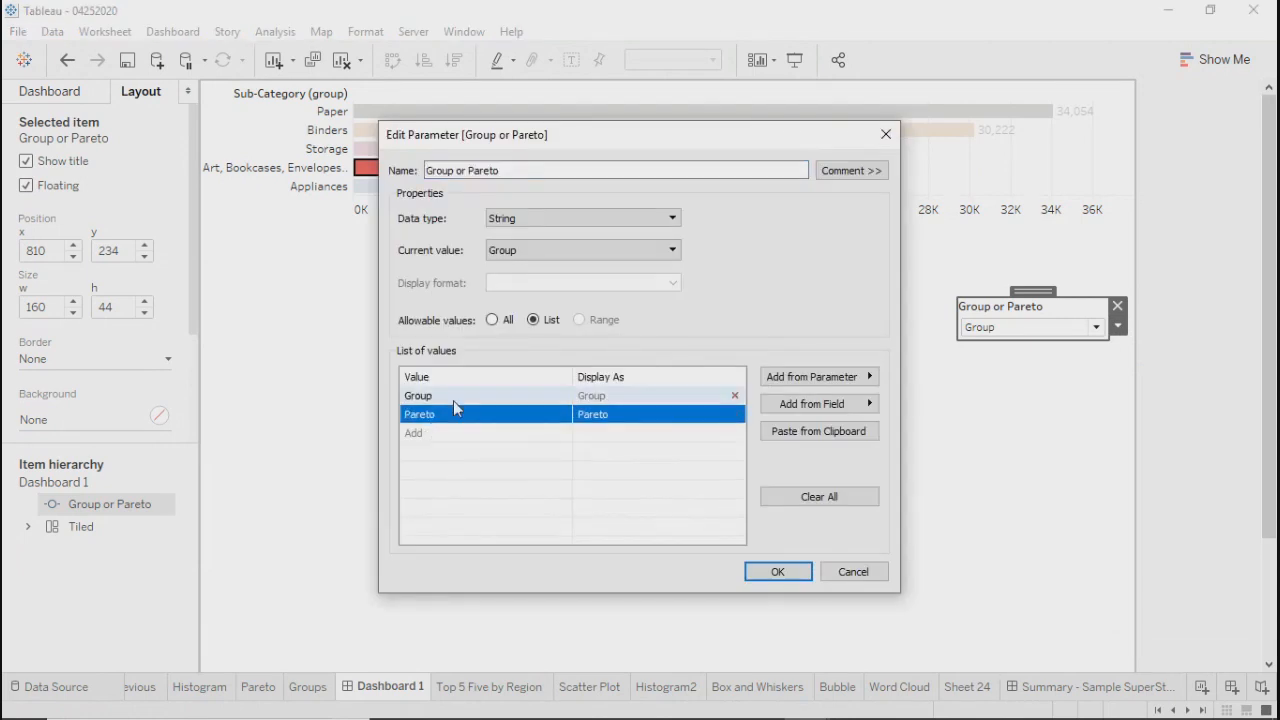
left_click(452, 399)
left_click(450, 420)
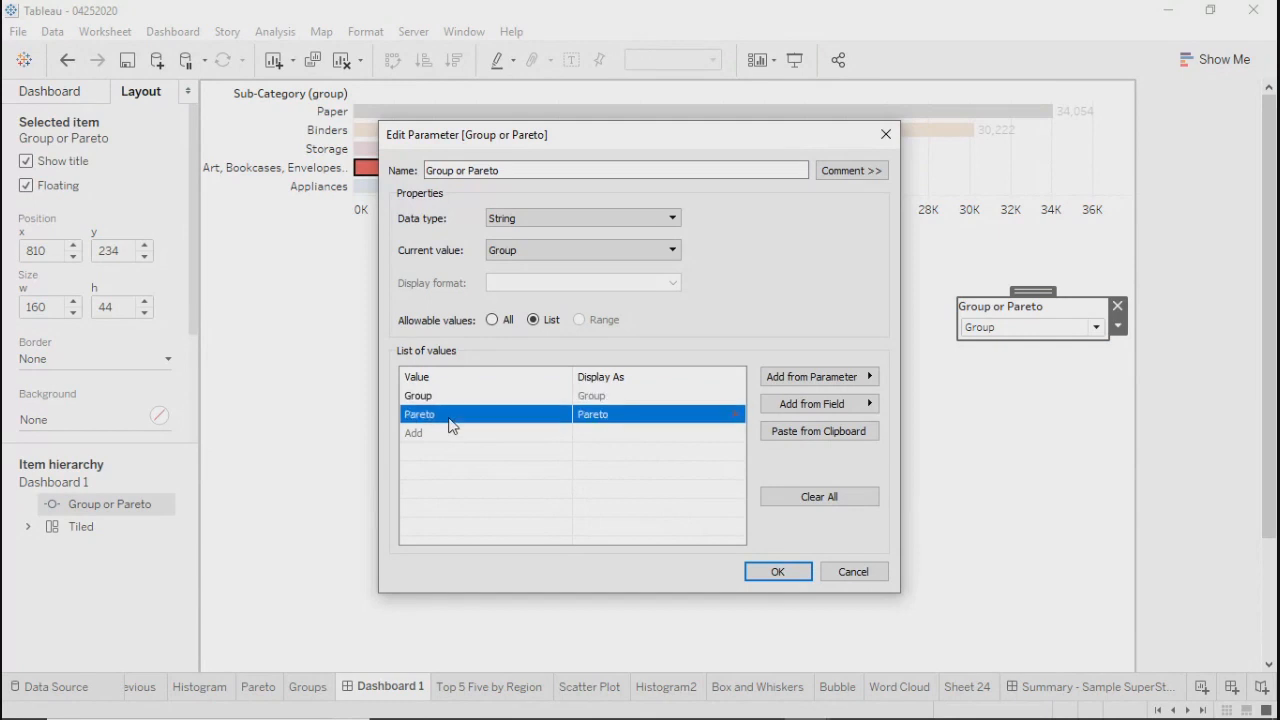
left_click(457, 399)
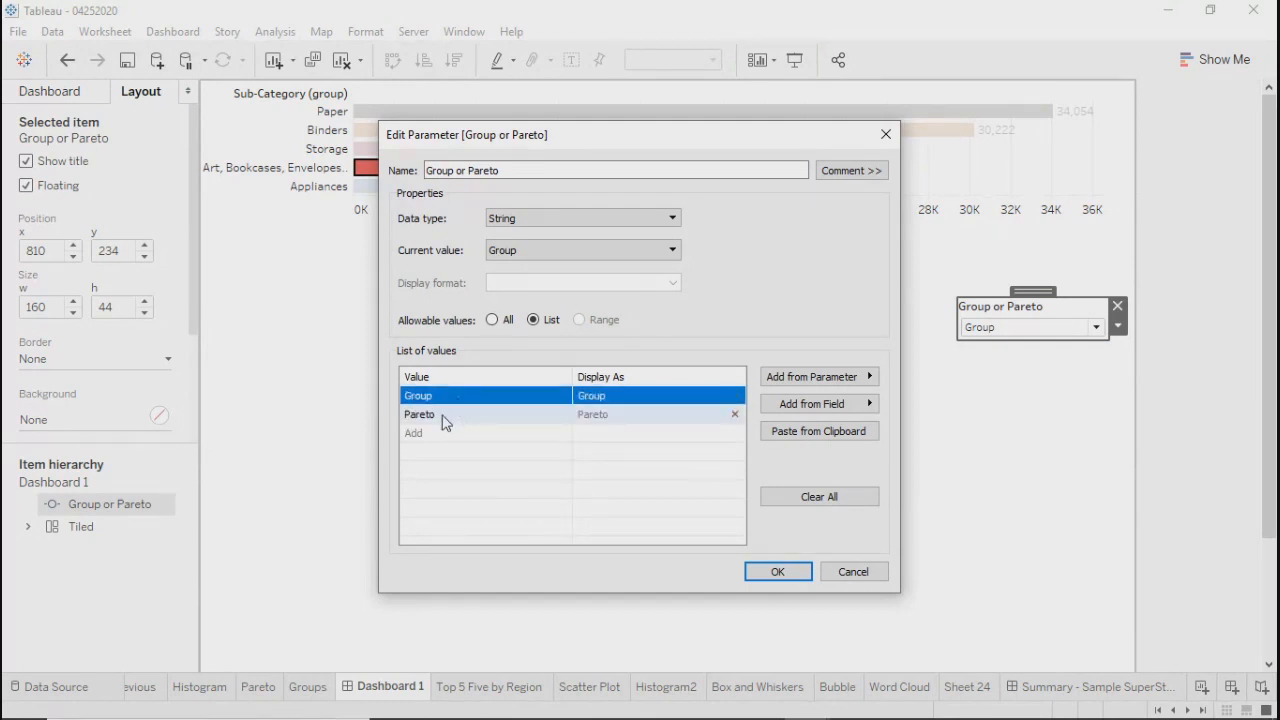
left_click(443, 419)
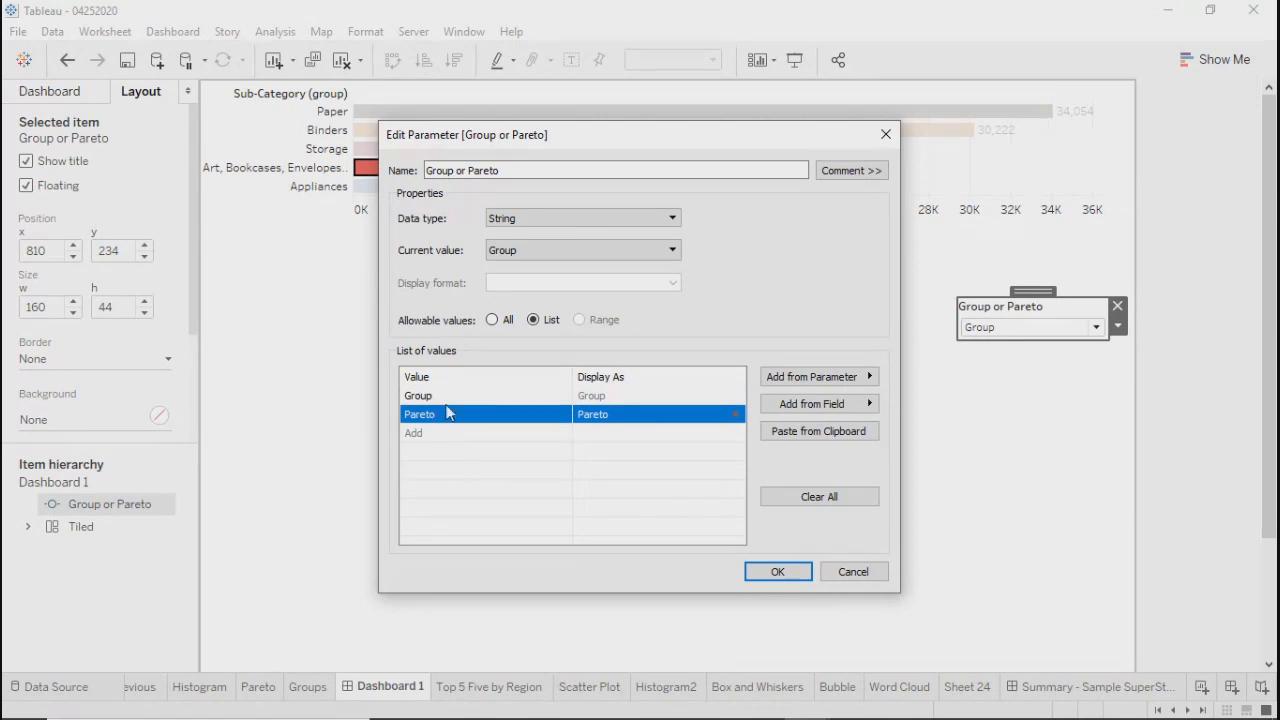
left_click(445, 398)
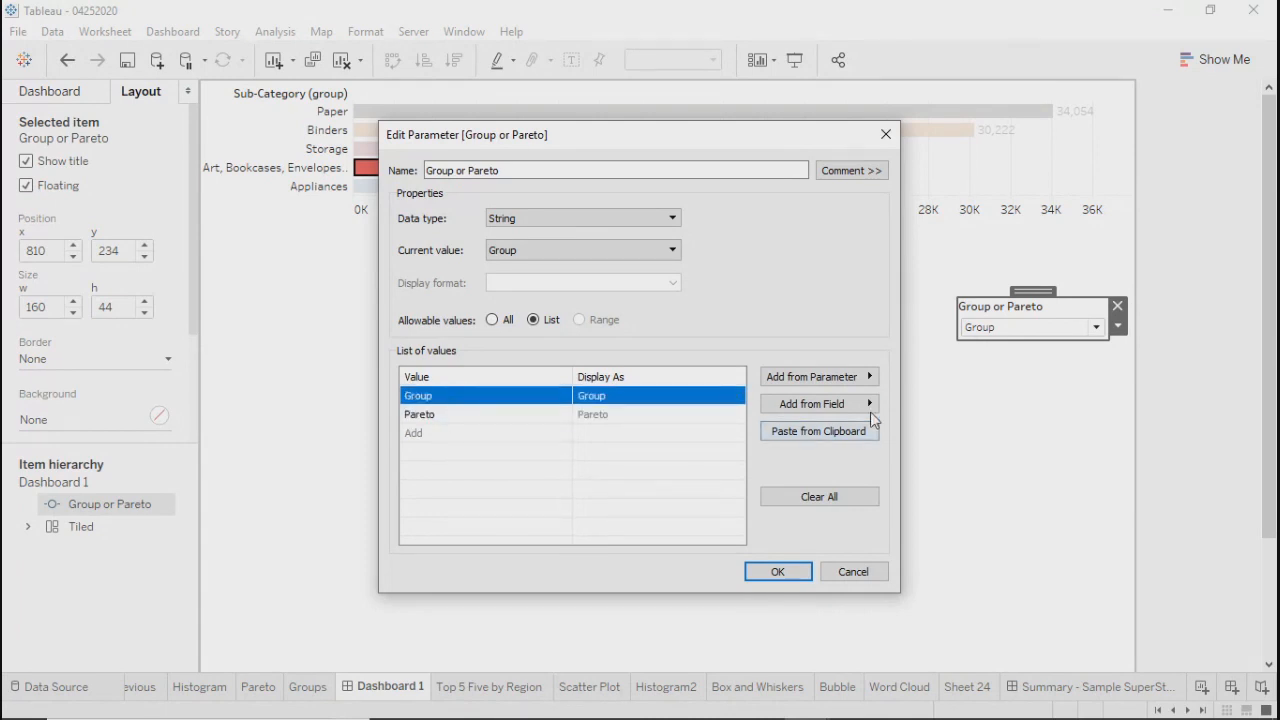
Examine which data source fields could supply the parameter's values, including those of Orders (Sample - Superstore), and close the editor without changes
left_click(870, 406)
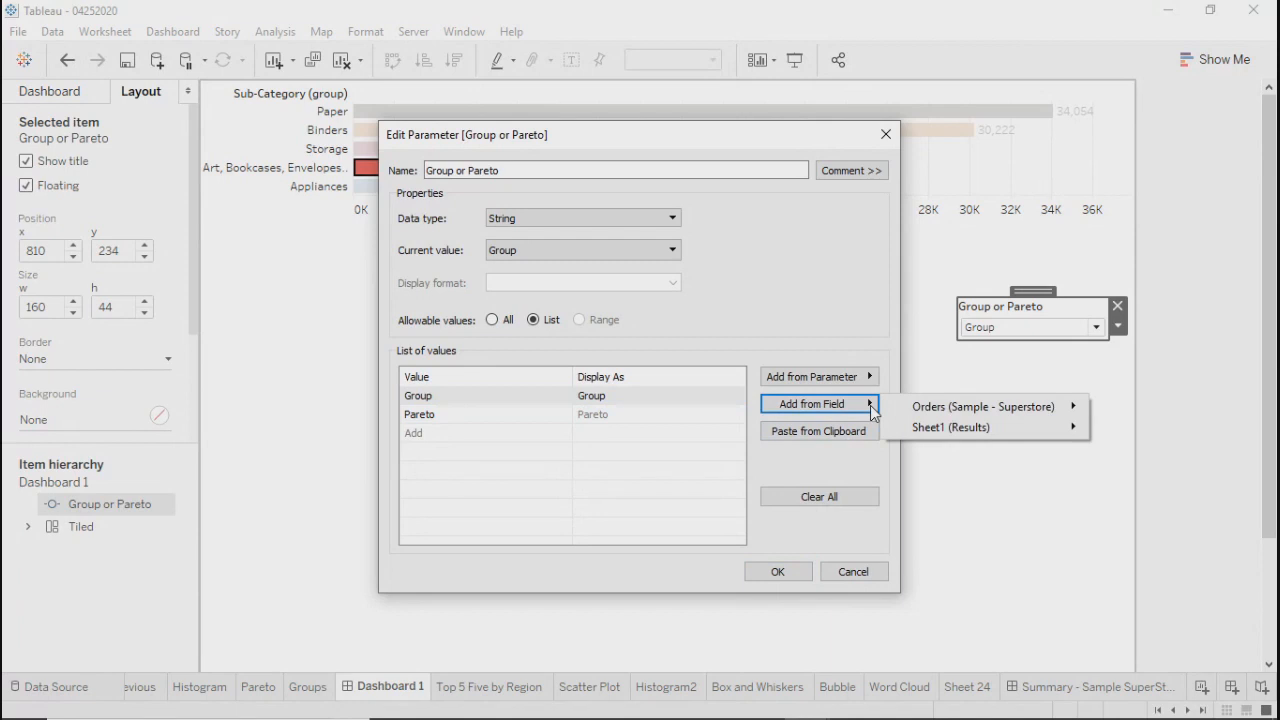
left_click(486, 494)
left_click(447, 397)
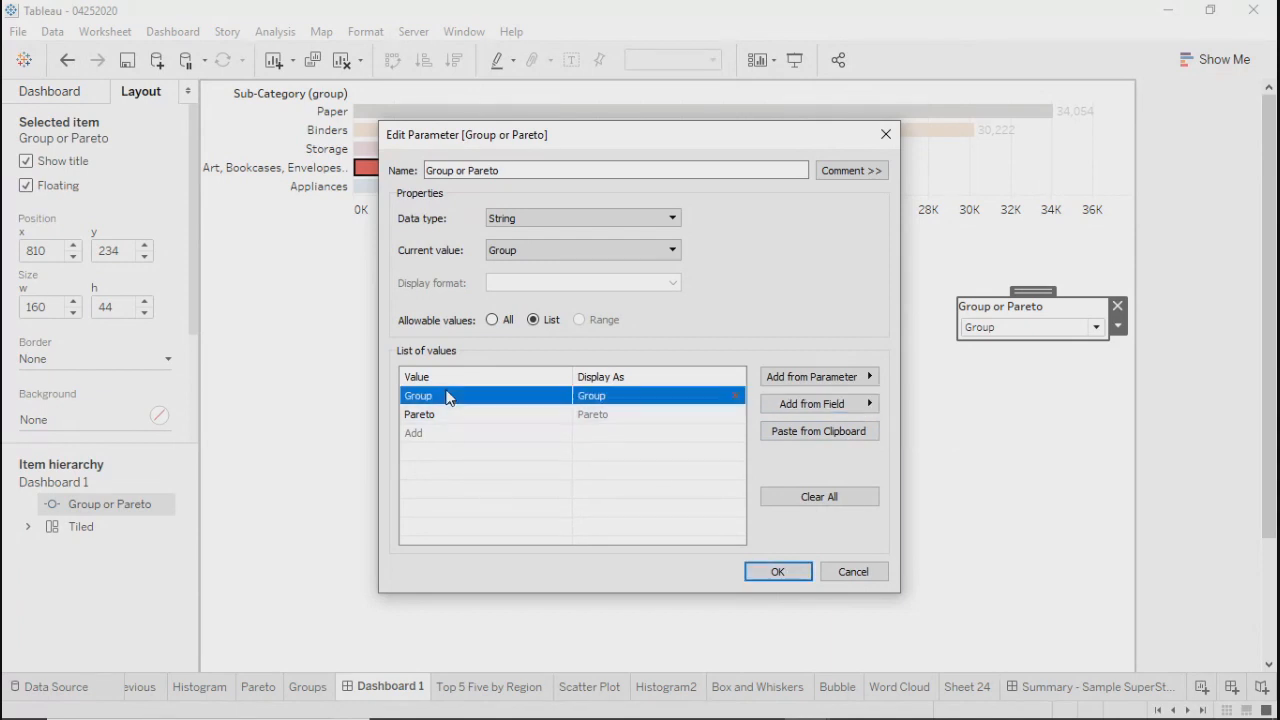
left_click(436, 411)
left_click(440, 396)
left_click(448, 414)
left_click(871, 404)
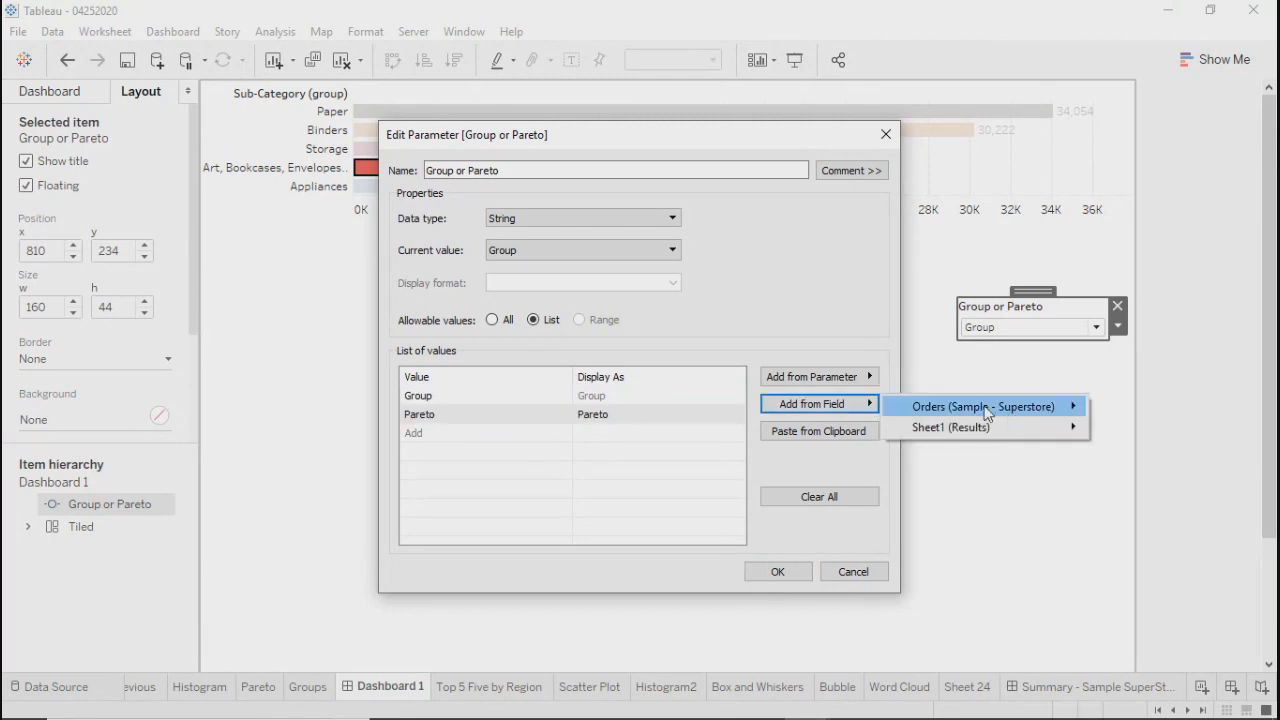
mouse_move(986, 413)
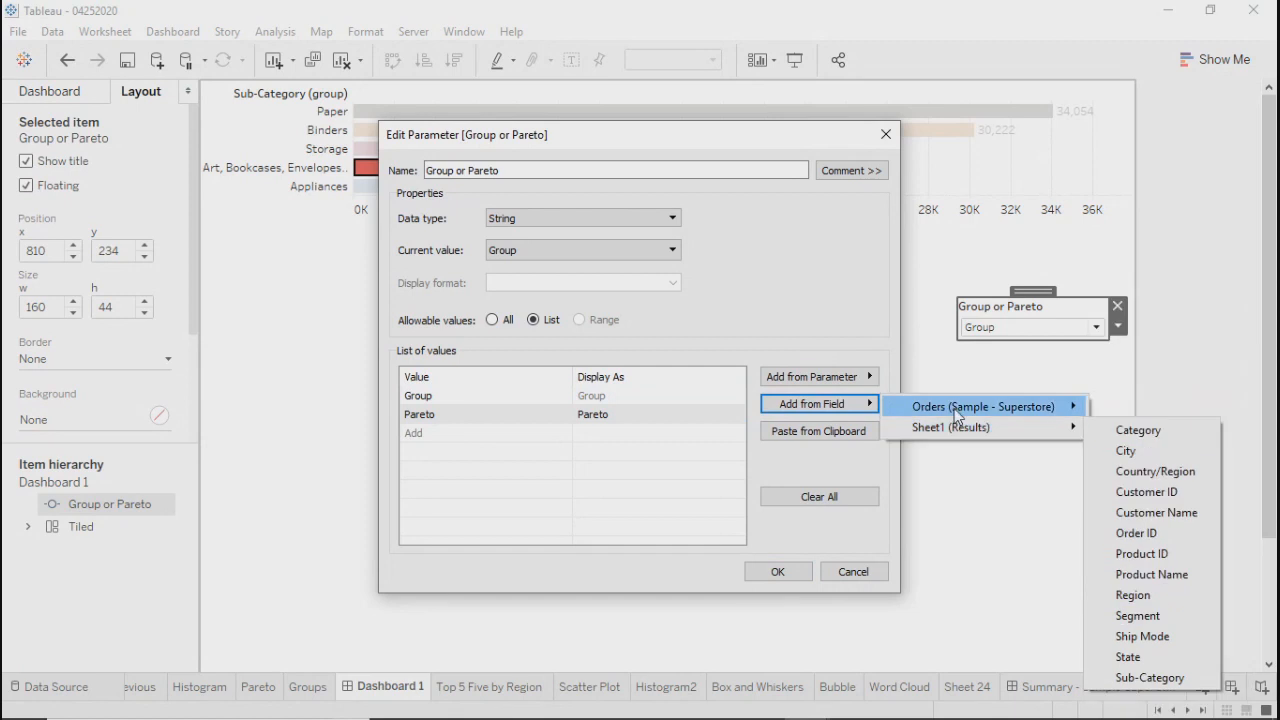
left_click(692, 570)
left_click(843, 576)
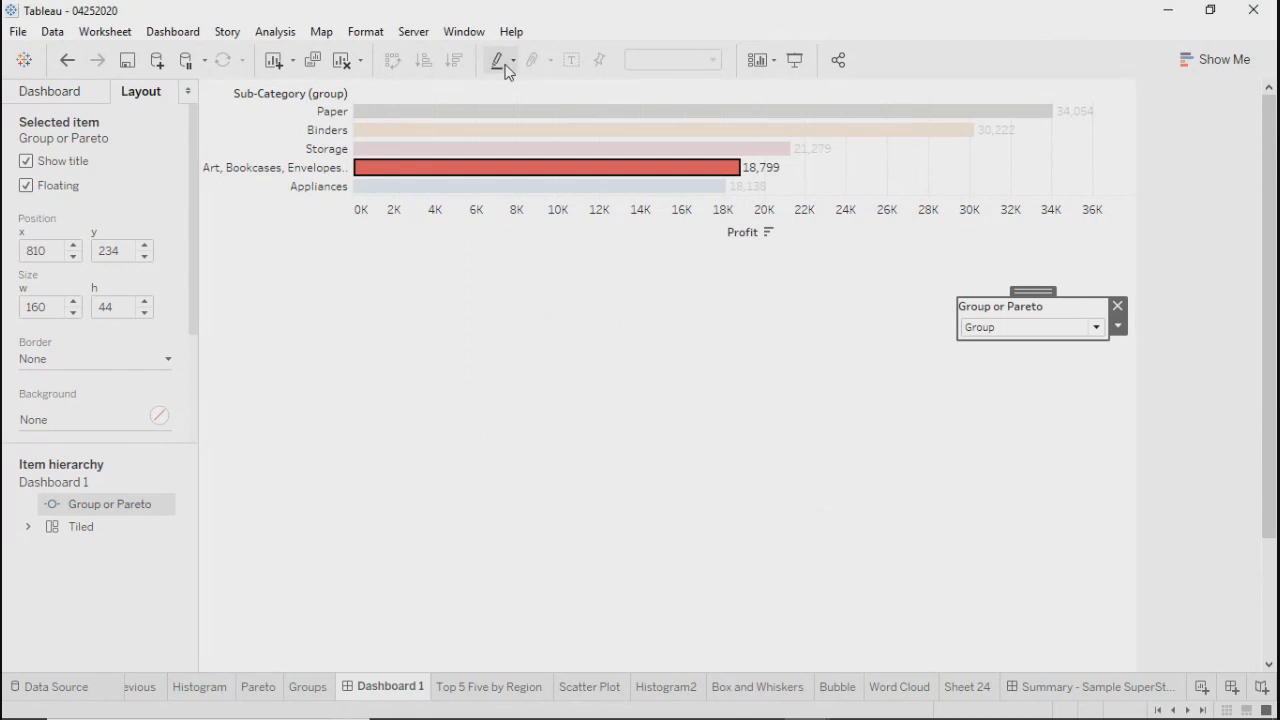
Start a Change Set Values action on Dashboard 1 and examine which Orders (Sample - Superstore) sets can be its target
left_click(163, 32)
left_click(194, 276)
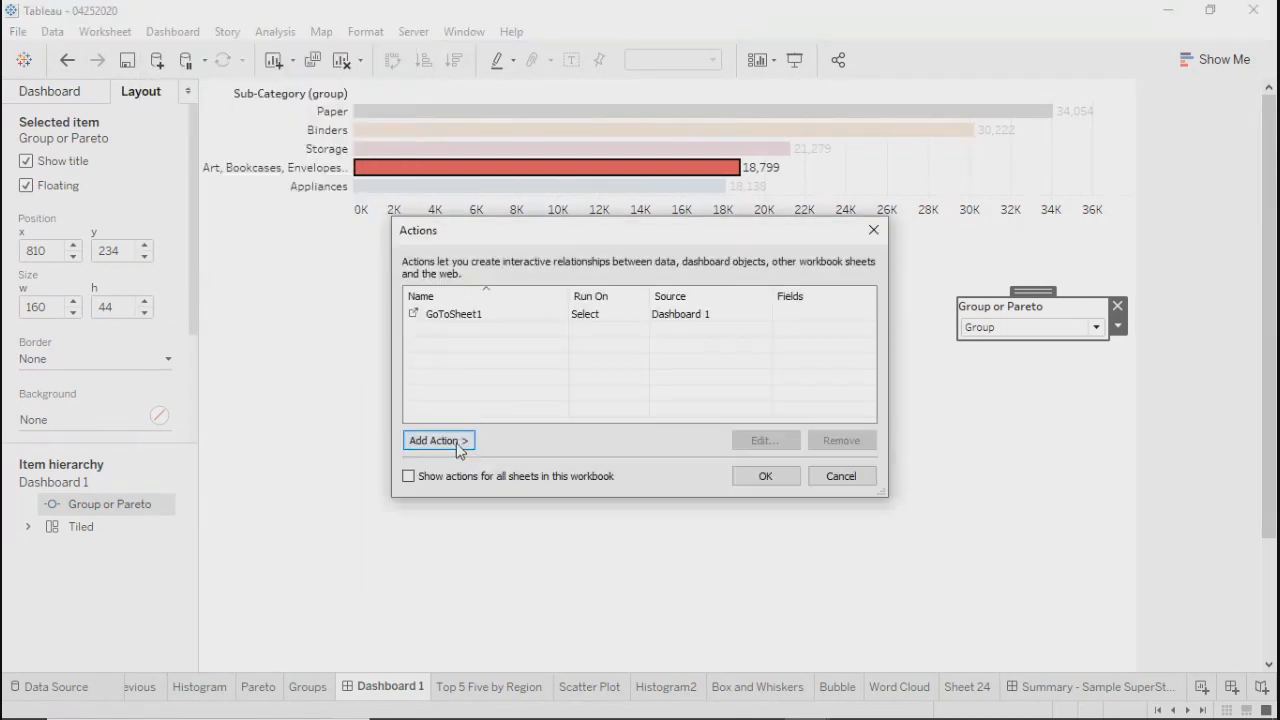
left_click(460, 443)
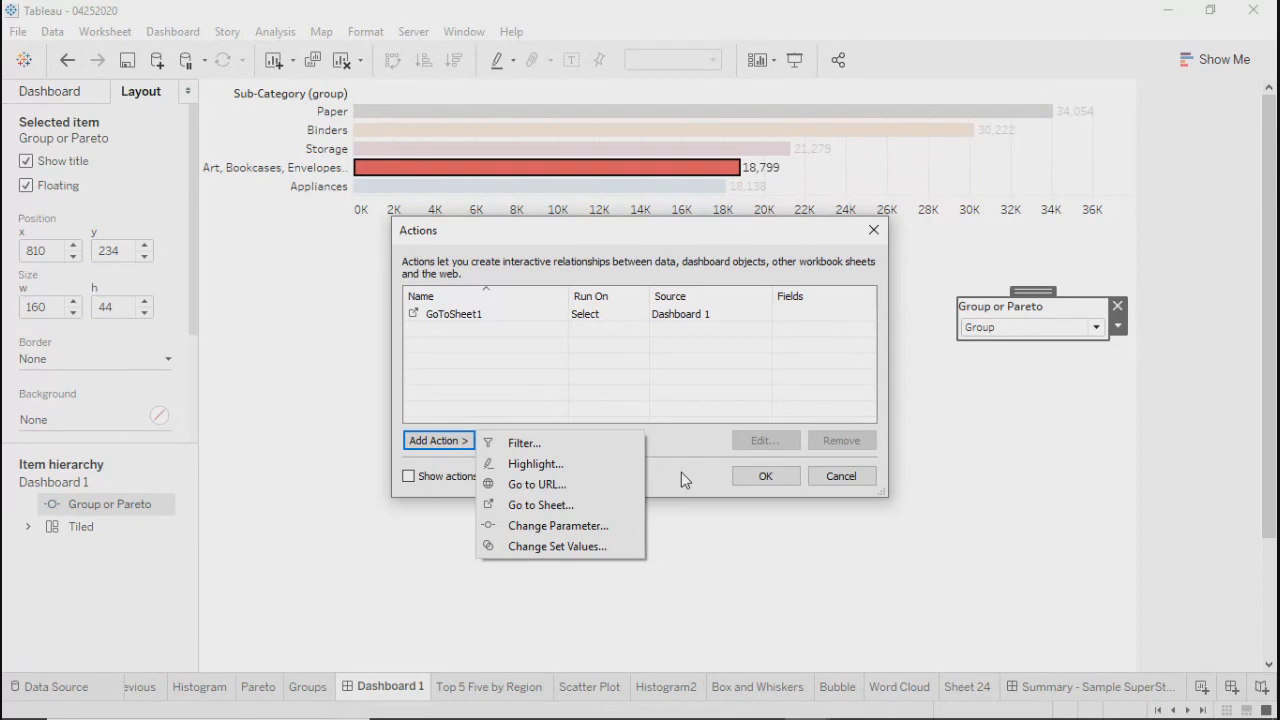
left_click(686, 478)
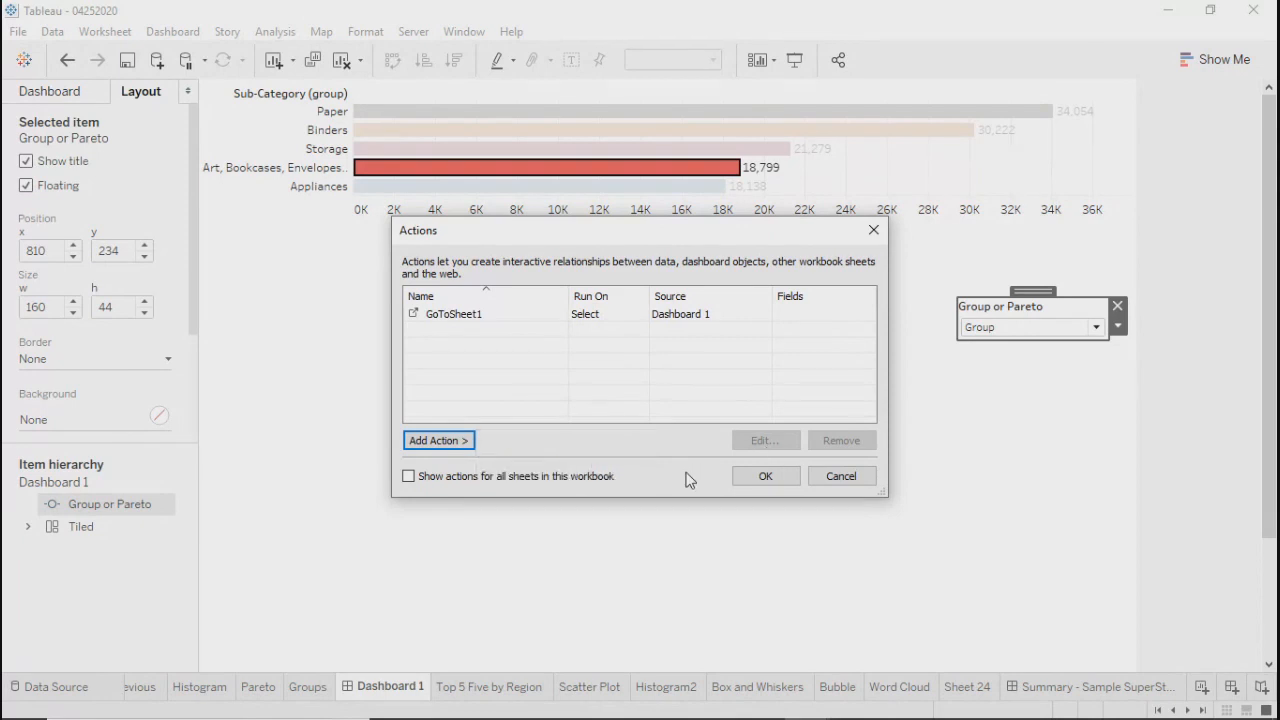
left_click(459, 440)
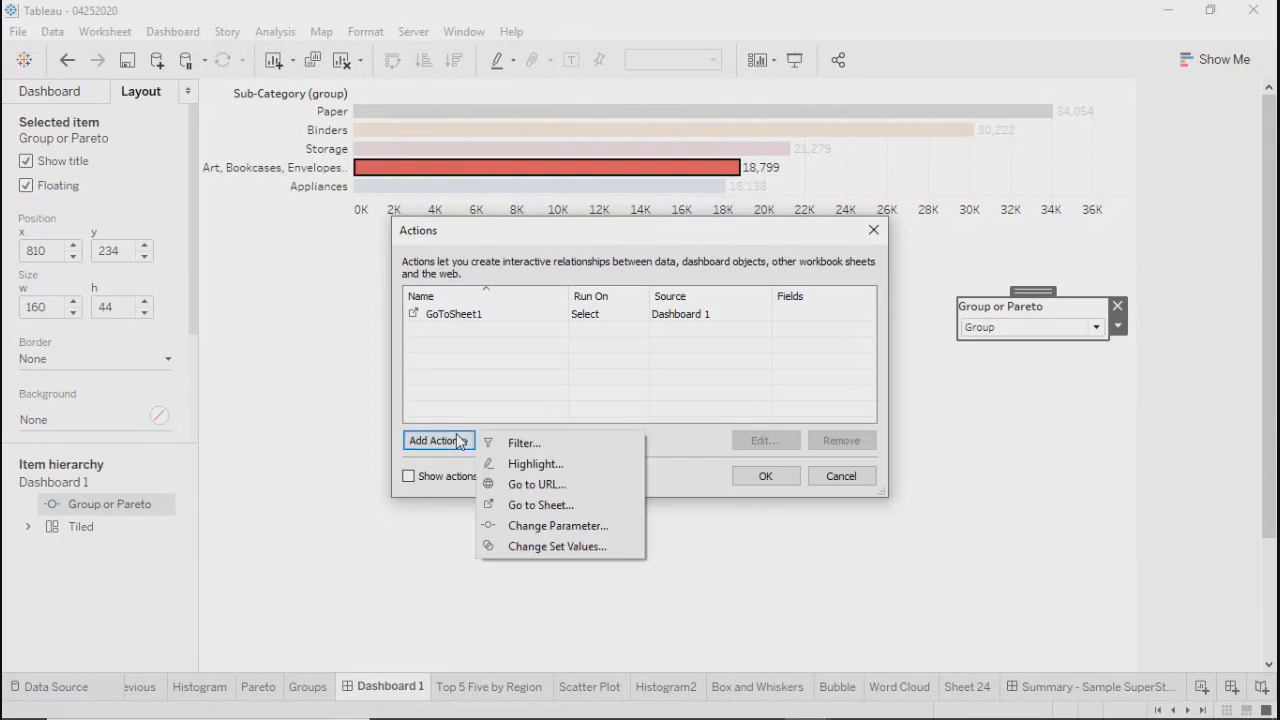
left_click(533, 548)
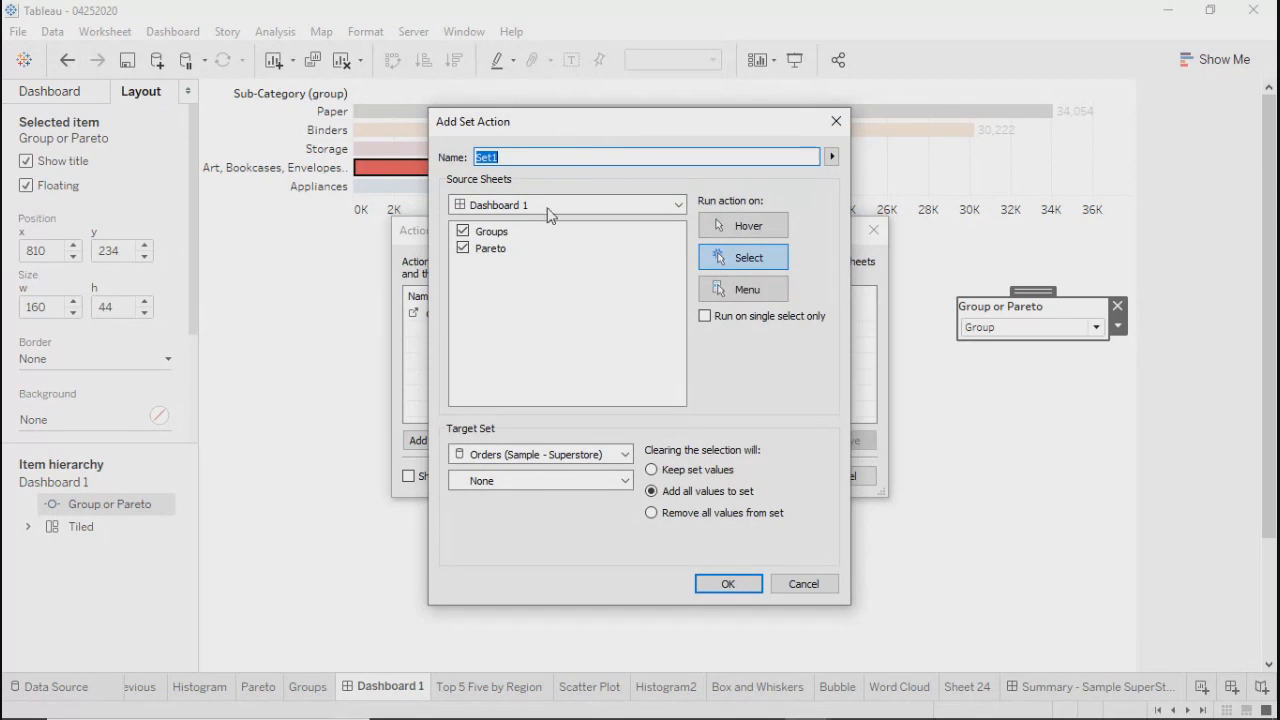
left_click(520, 481)
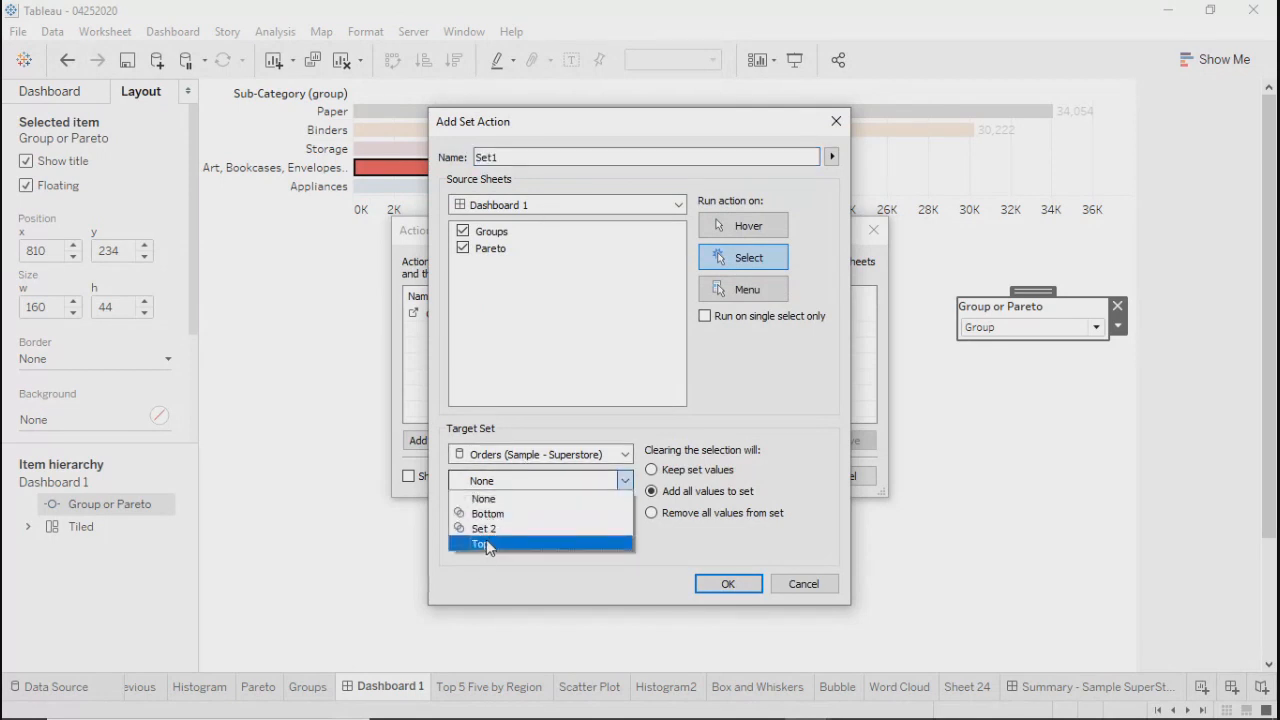
Try Summary - Sample SuperStore as the source with Bottom, then Set 2, as the target set, and cancel the set action and actions list
left_click(483, 203)
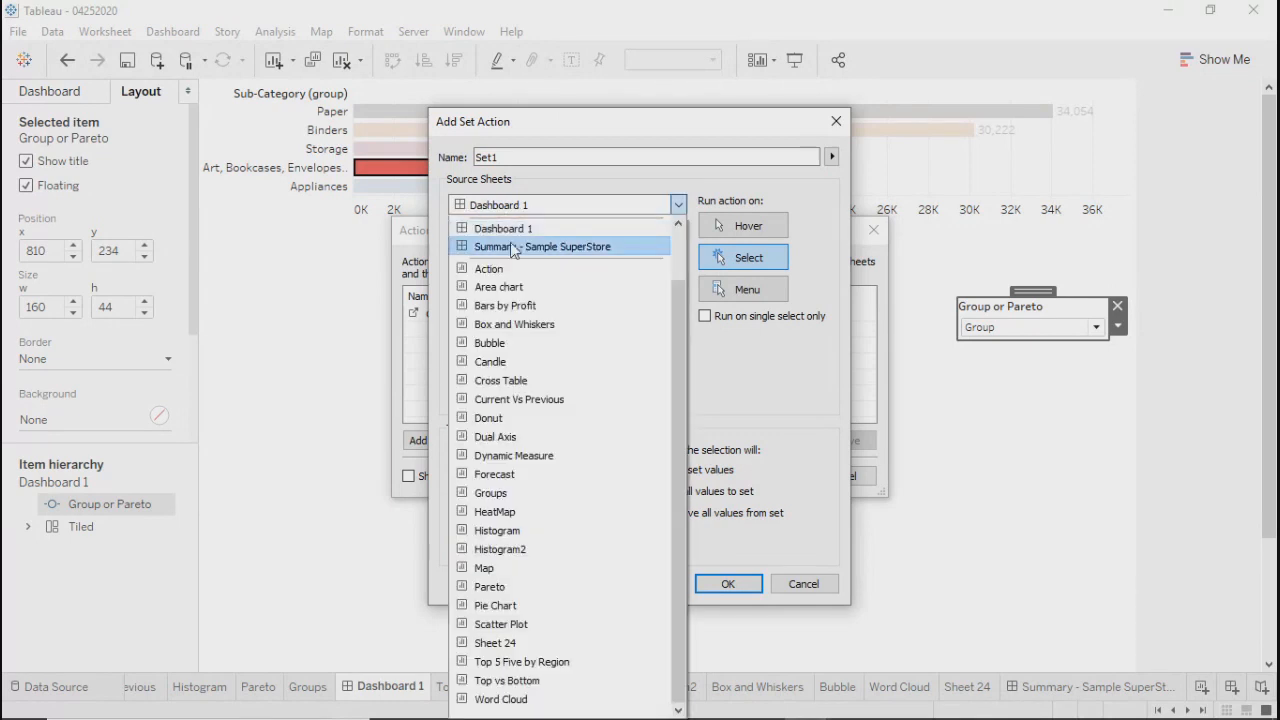
left_click(514, 247)
left_click(502, 480)
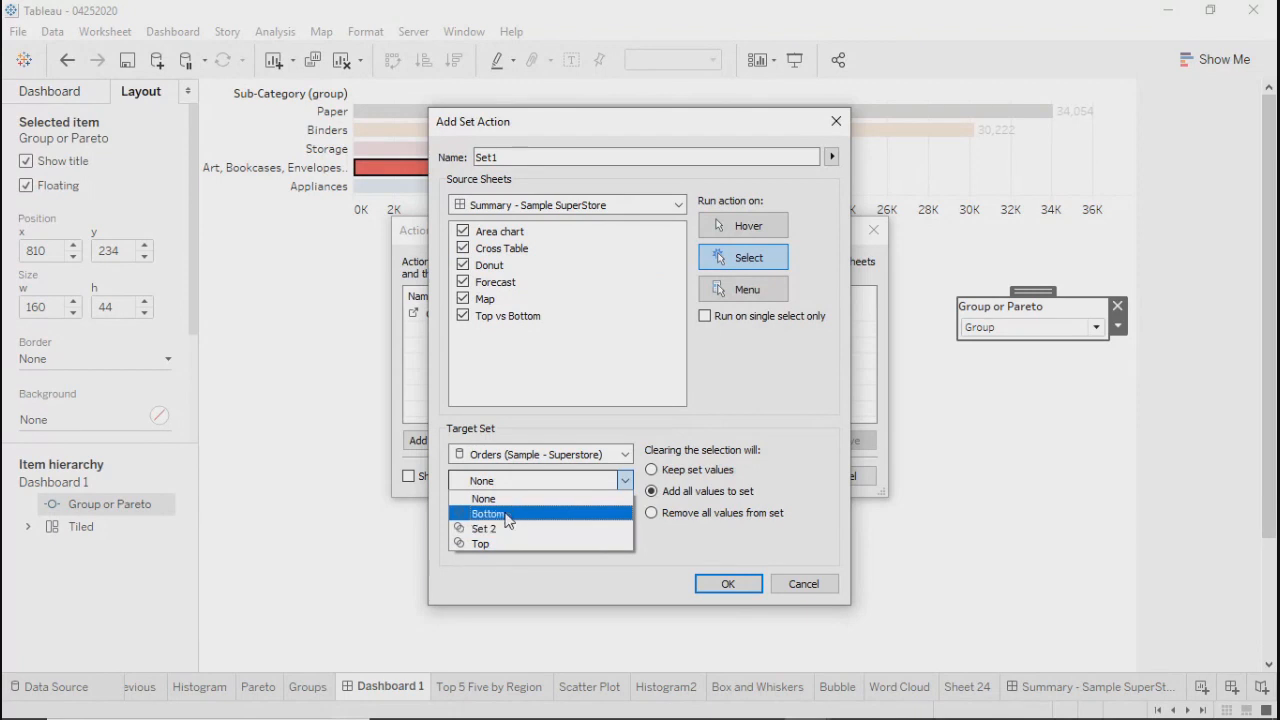
left_click(505, 513)
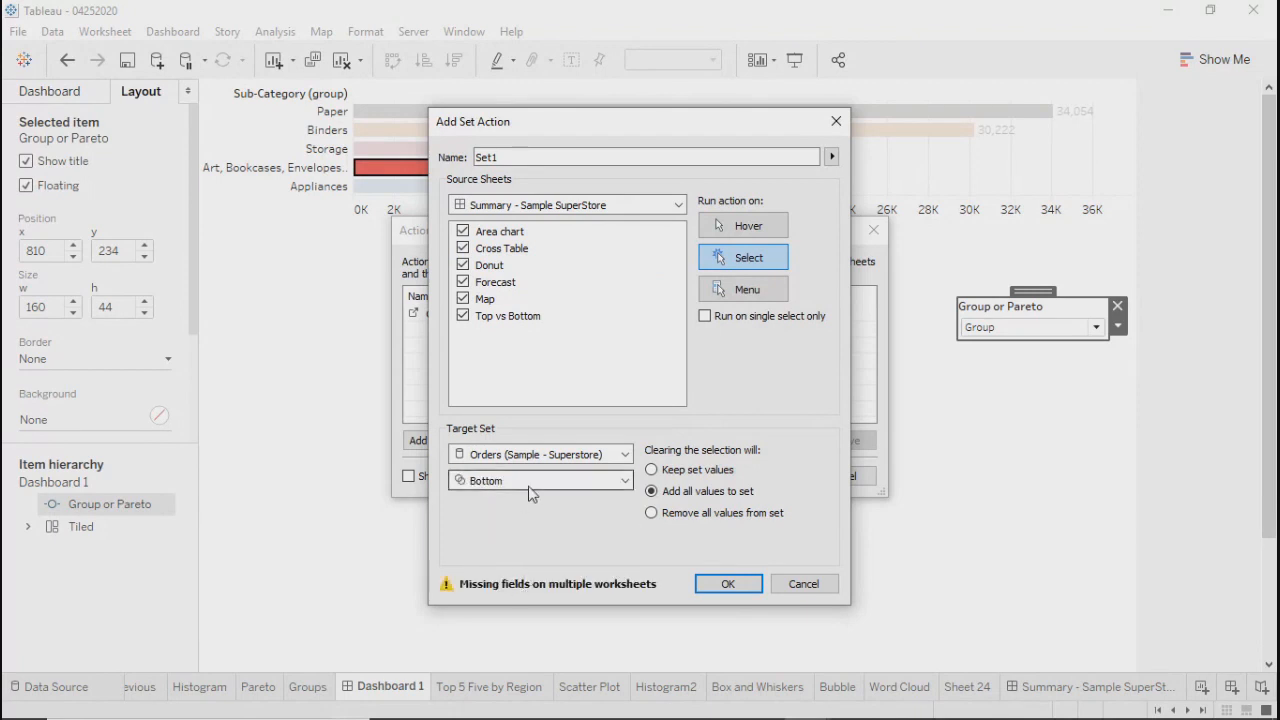
left_click(528, 488)
left_click(497, 530)
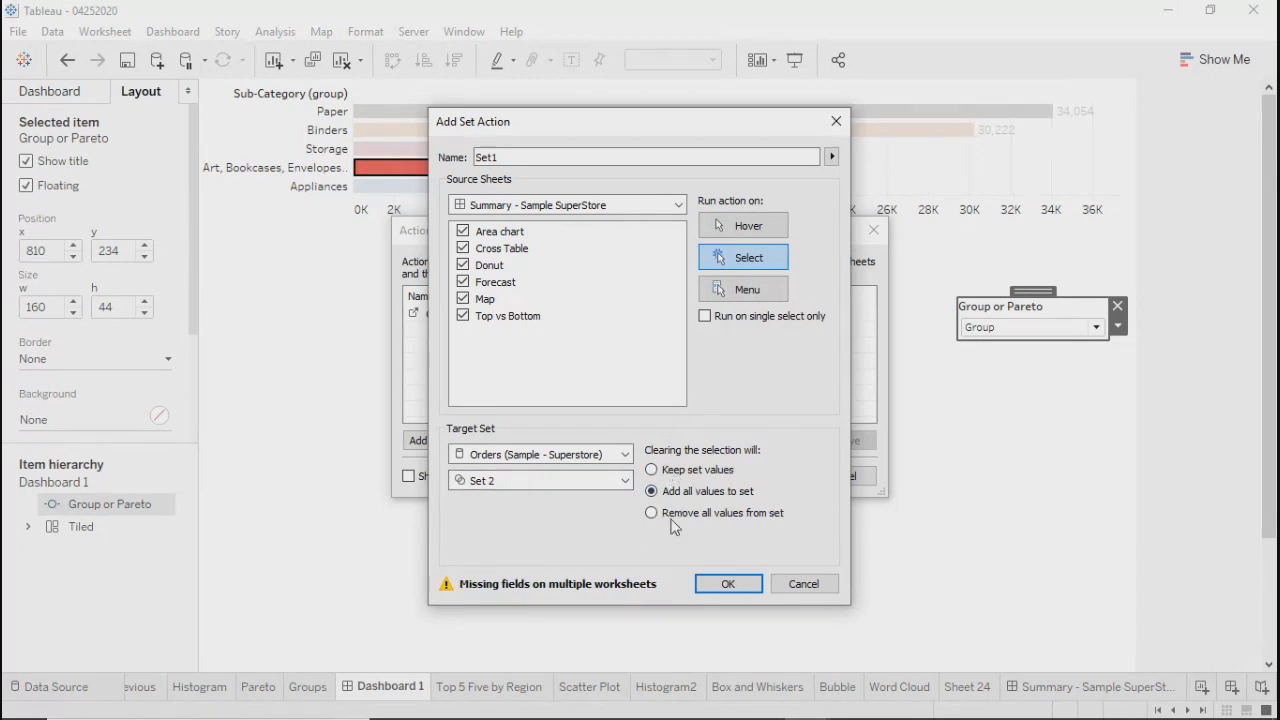
left_click(805, 584)
left_click(841, 477)
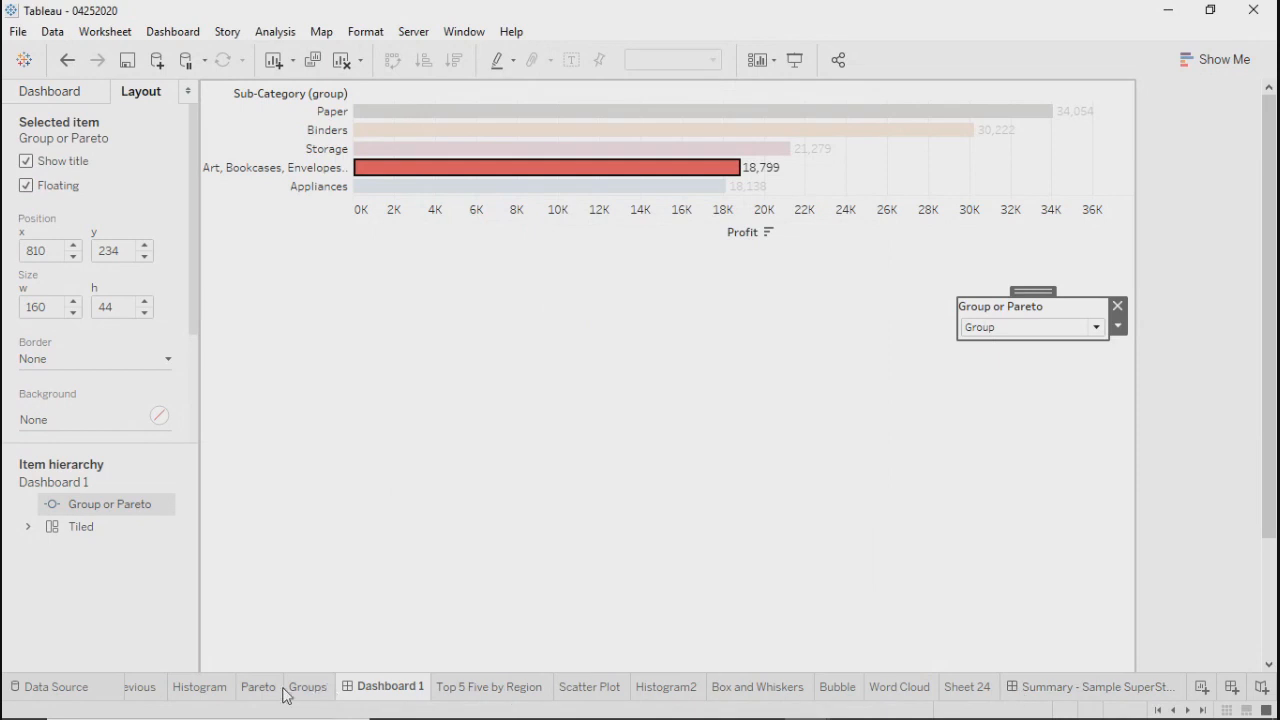
Go through Top 5 Five by Region to the Top vs Bottom worksheet and examine its Top and Bottom filter without changing it
left_click(487, 687)
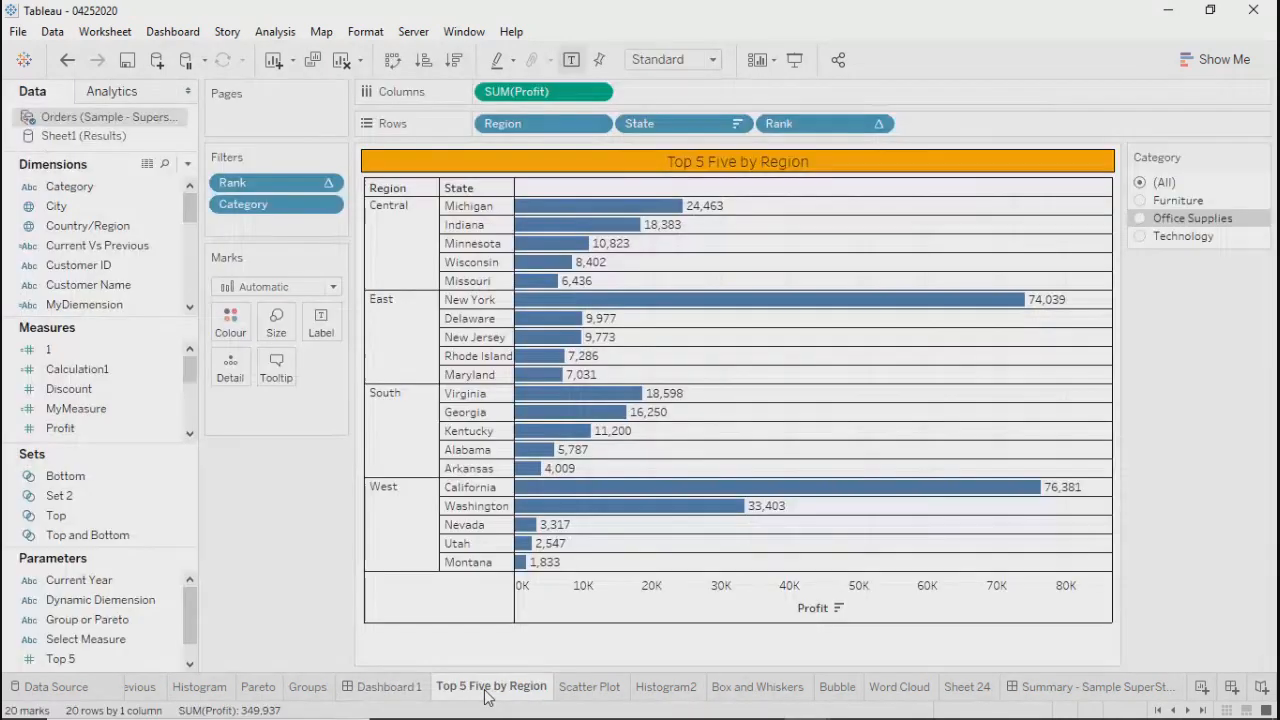
left_click(100, 497)
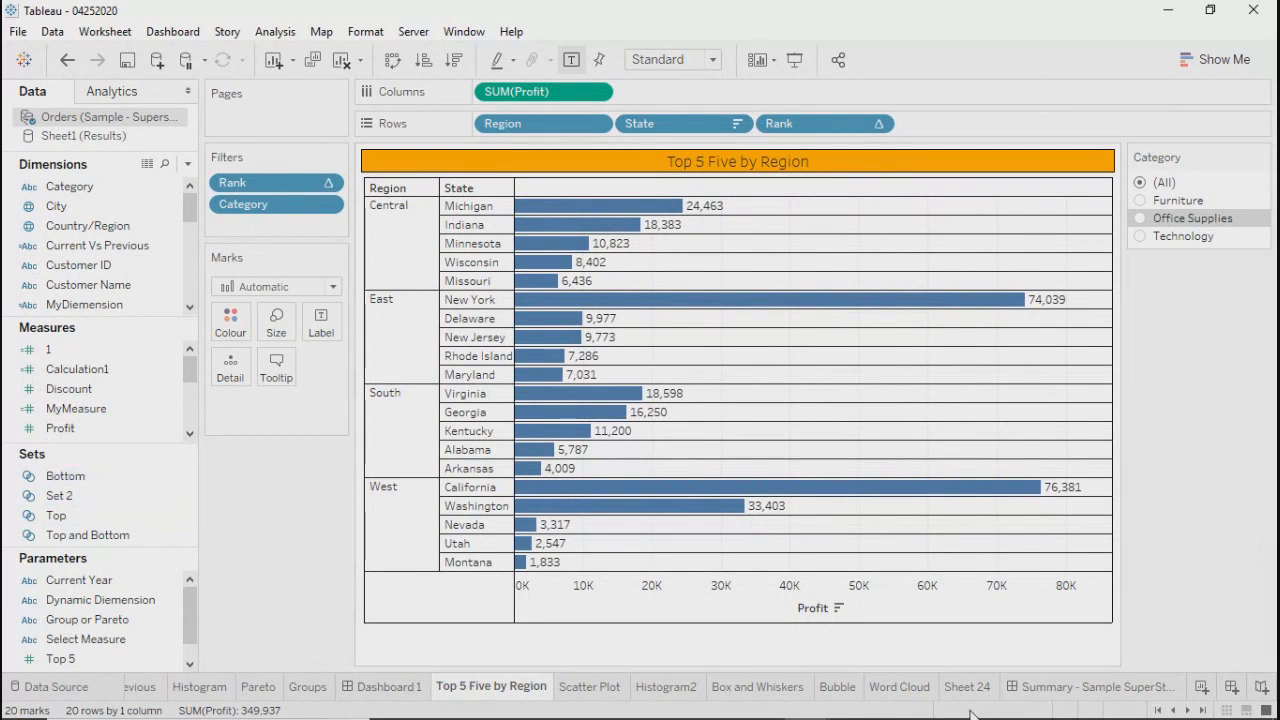
left_click(1160, 710)
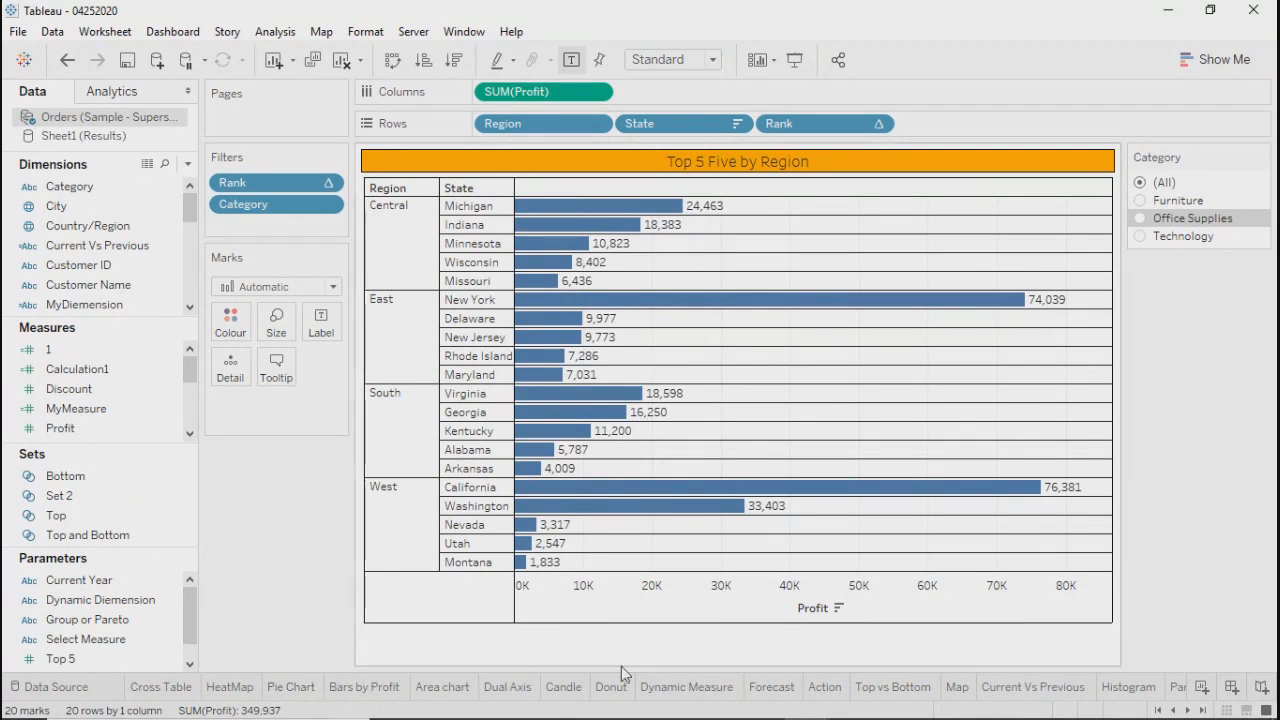
left_click(909, 697)
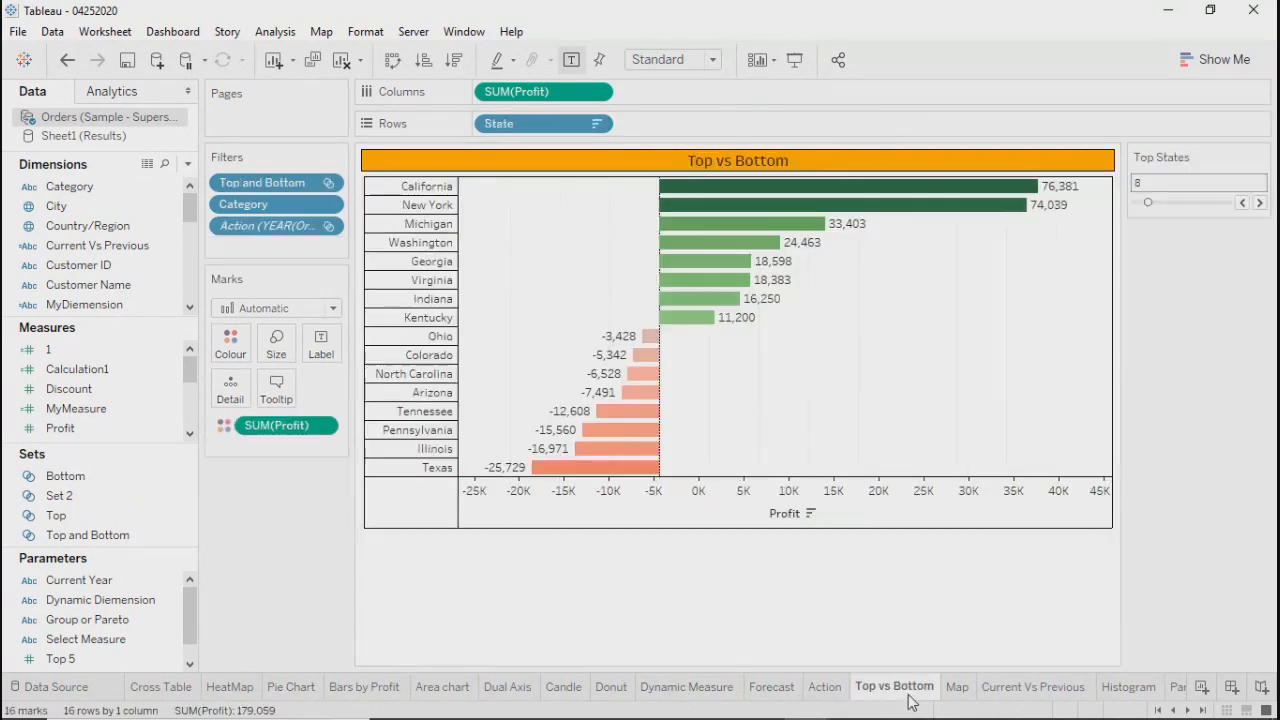
left_click(326, 183)
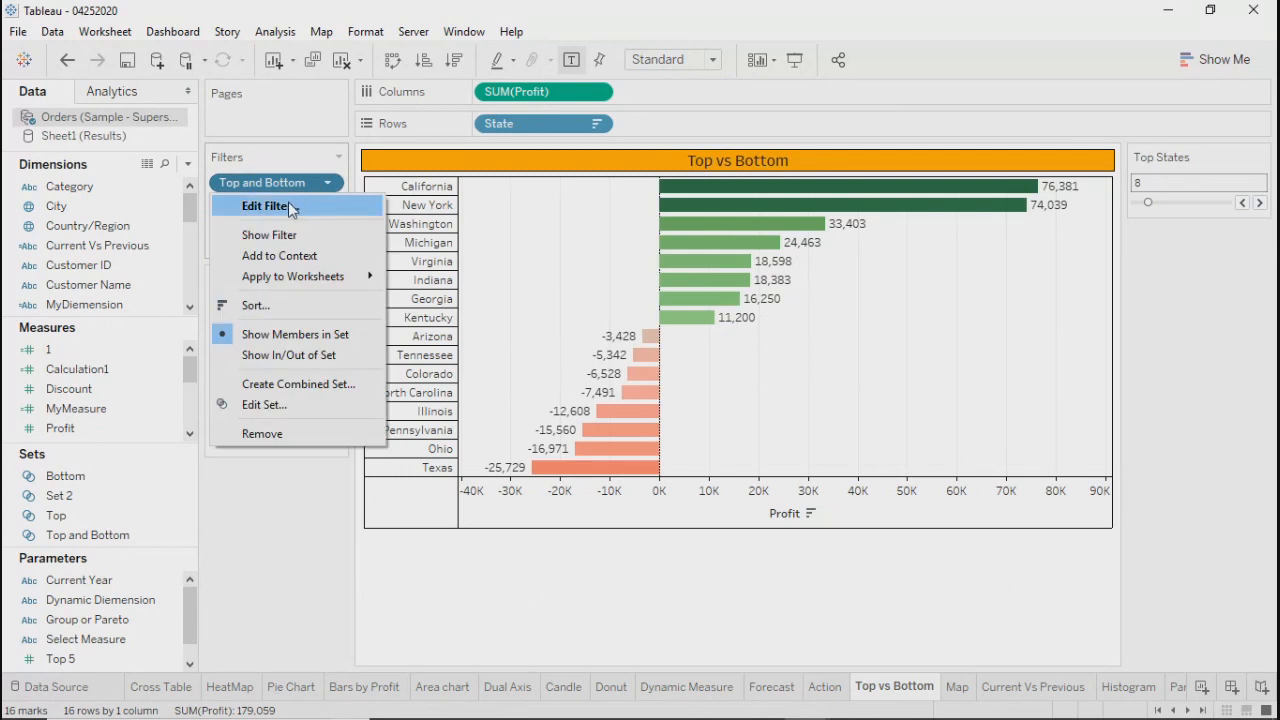
left_click(287, 203)
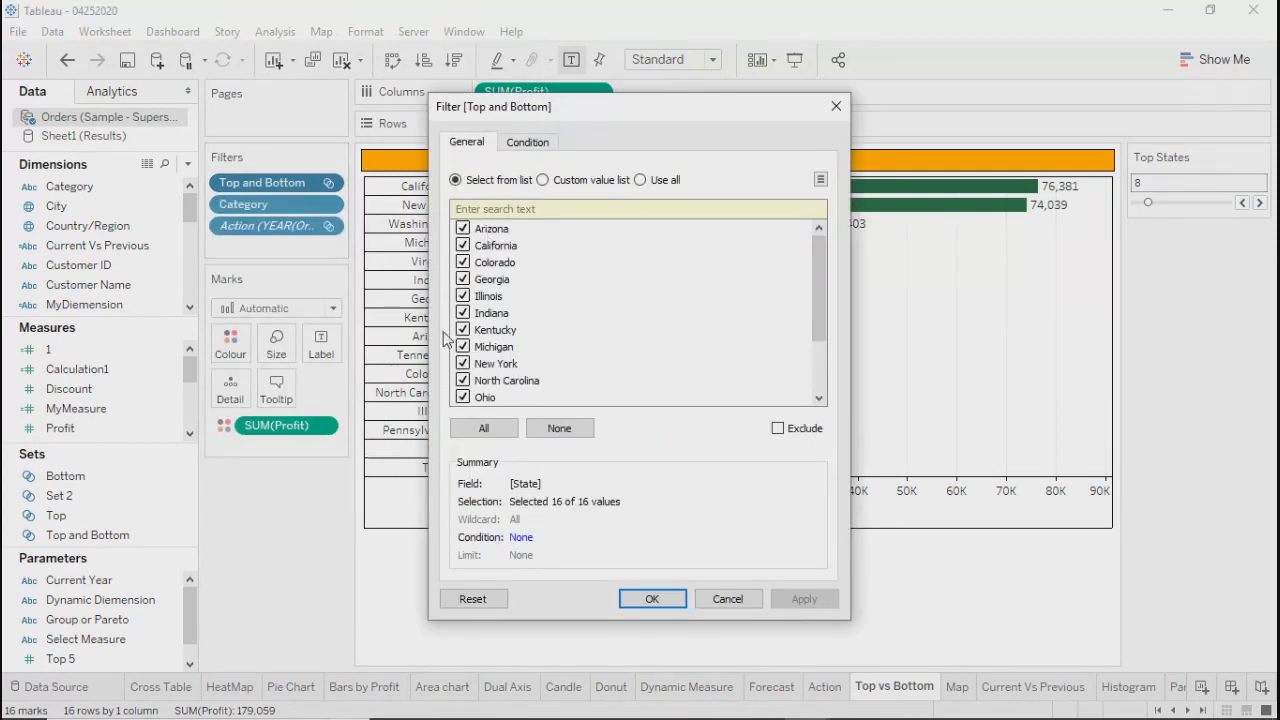
left_click(836, 106)
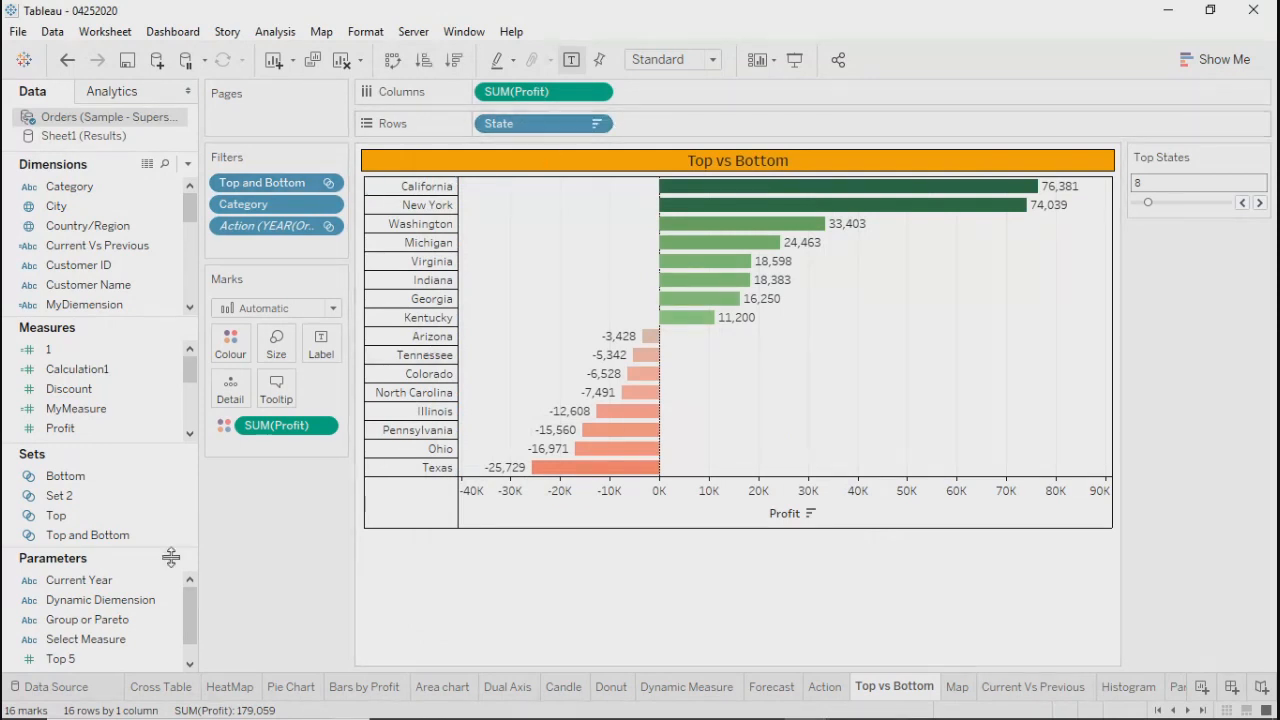
Examine Set 2 and the Top set in the data source's list of sets
left_click(61, 497)
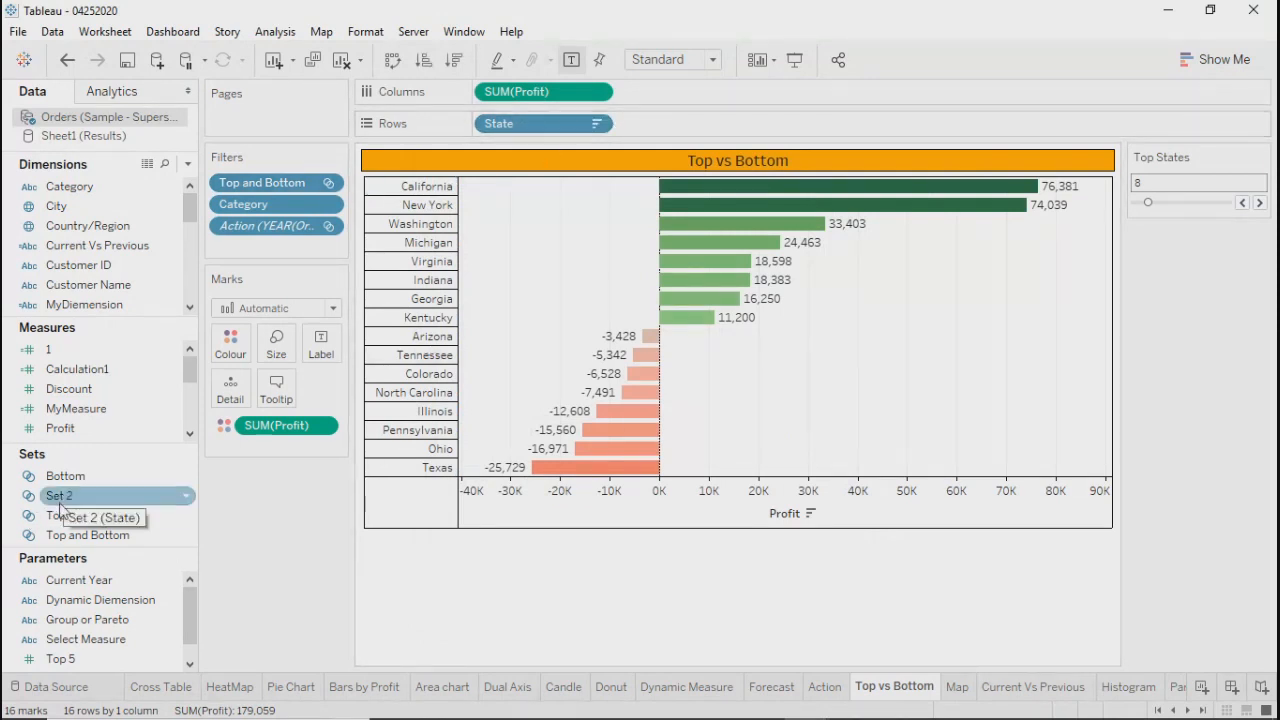
left_click(57, 515)
left_click(57, 520)
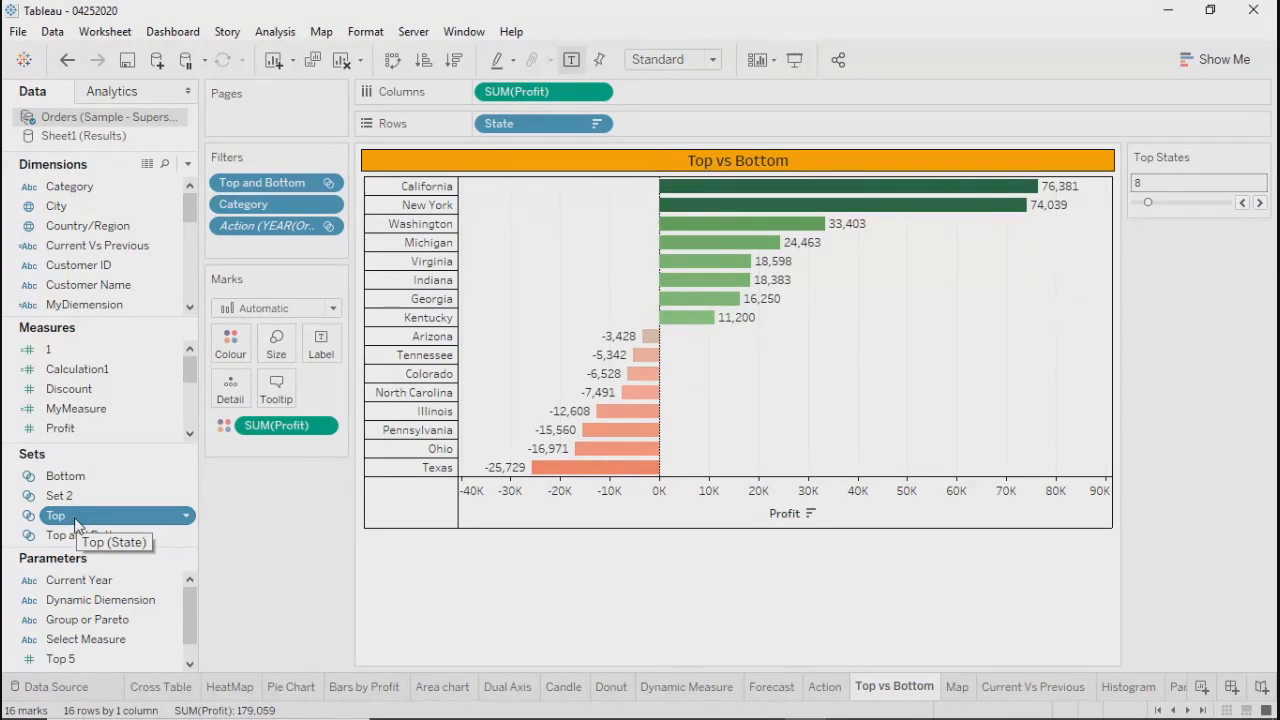
key("alt+Tab")
key("alt+Tab")
left_click(809, 702)
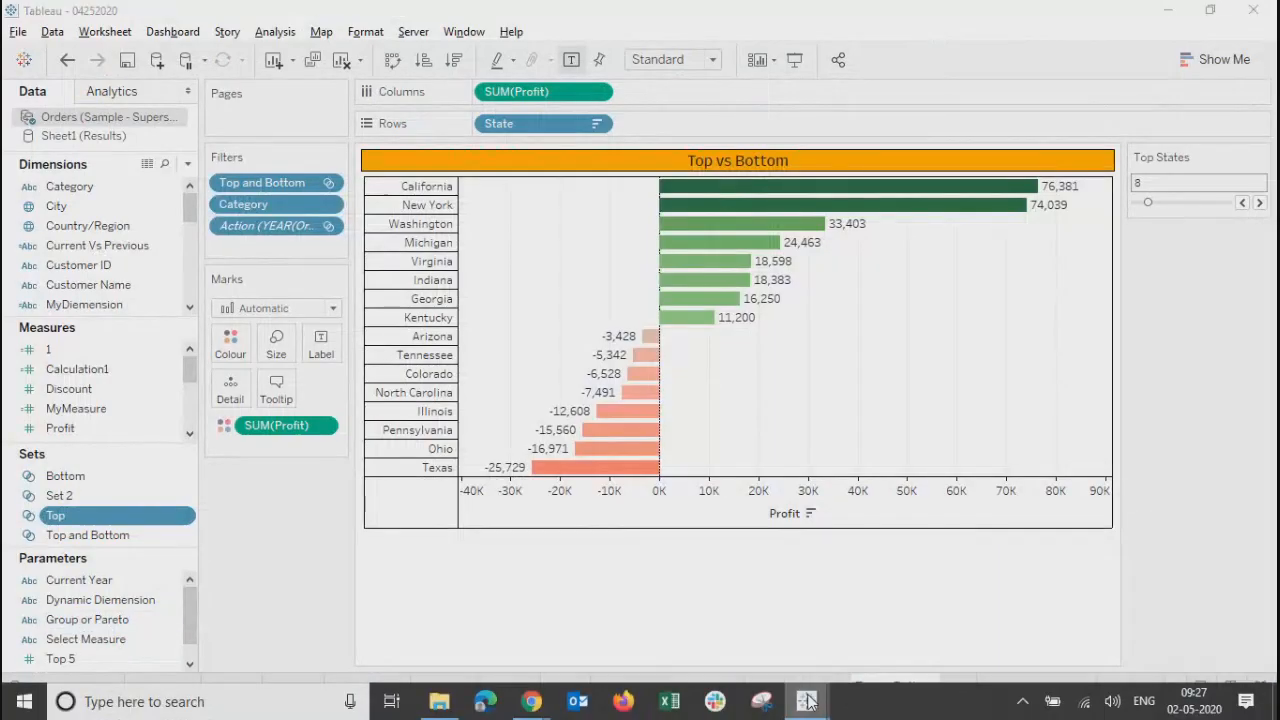
right_click(809, 702)
left_click(601, 602)
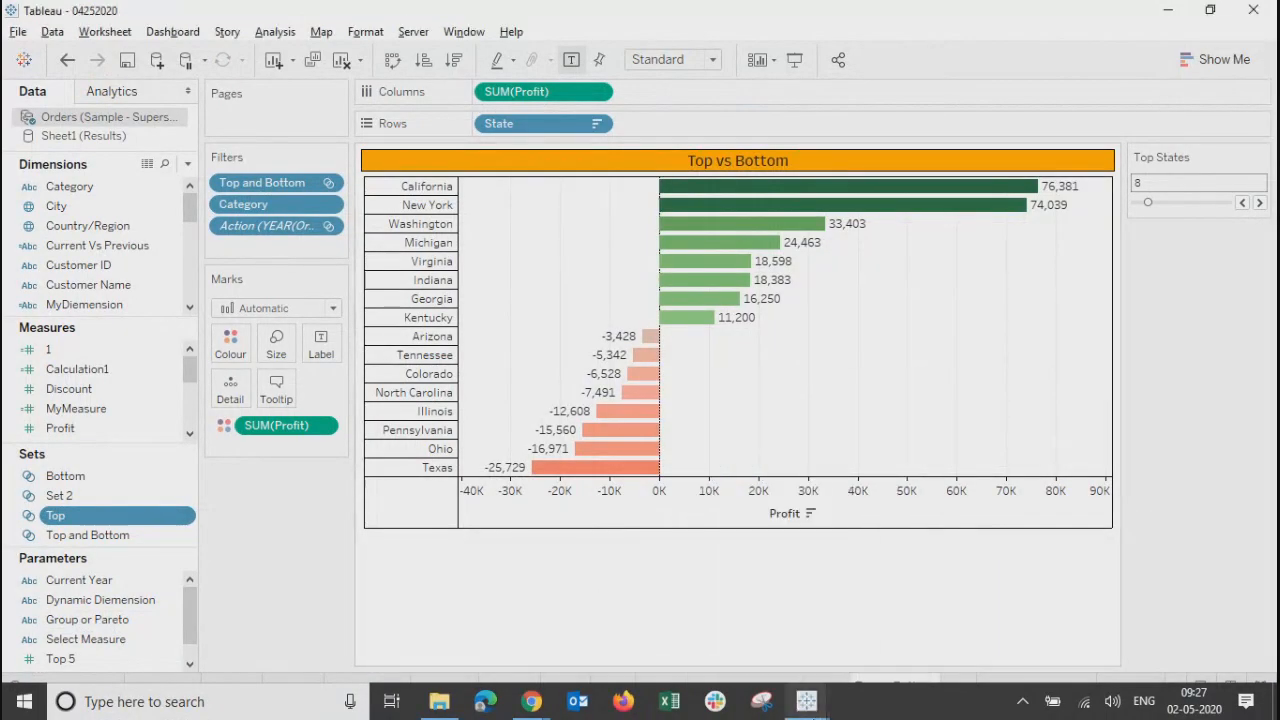
Go to the Summary - Sample SuperStore dashboard, passing Current Vs Previous and Histogram, and open its list of actions
left_click(1058, 690)
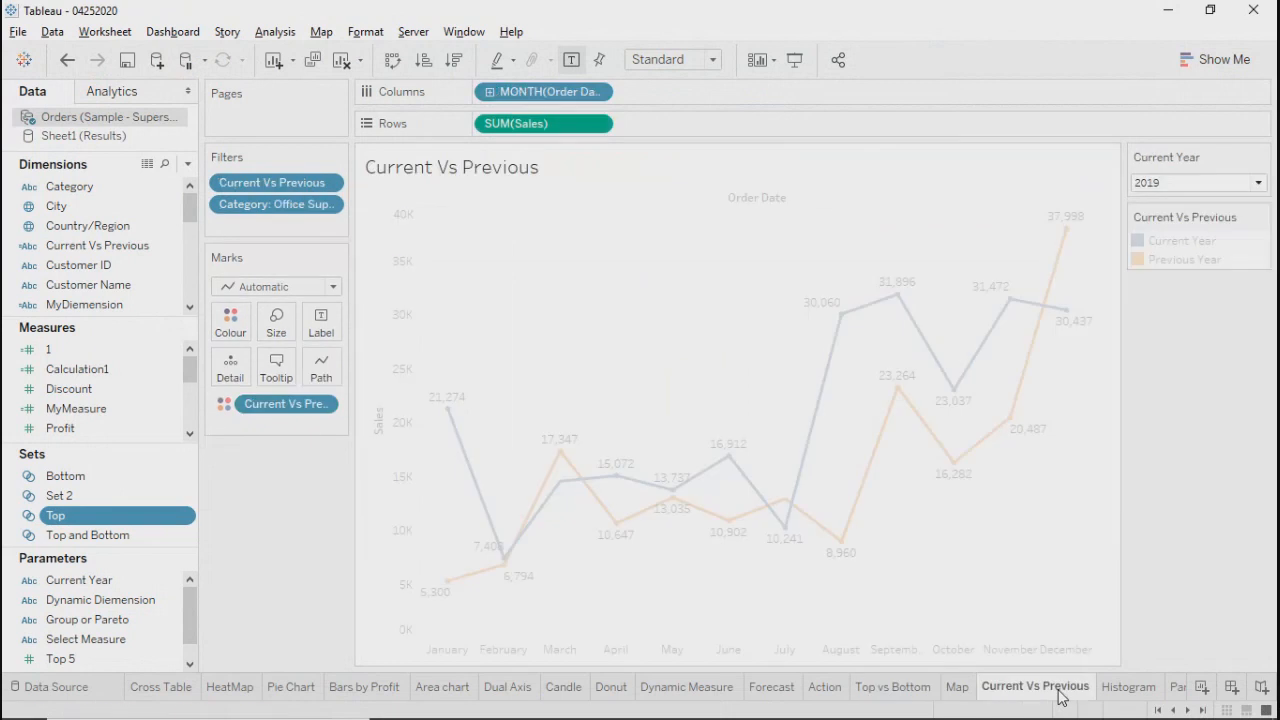
left_click(1128, 686)
left_click(1201, 710)
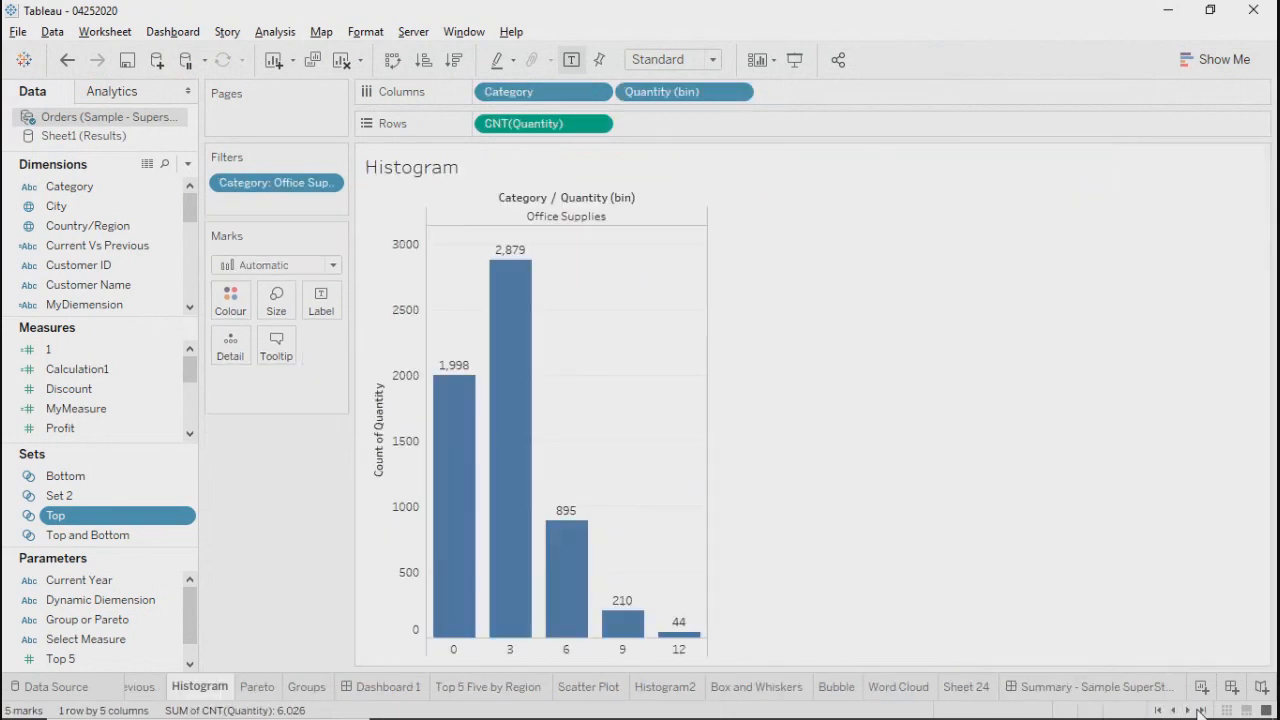
left_click(1094, 687)
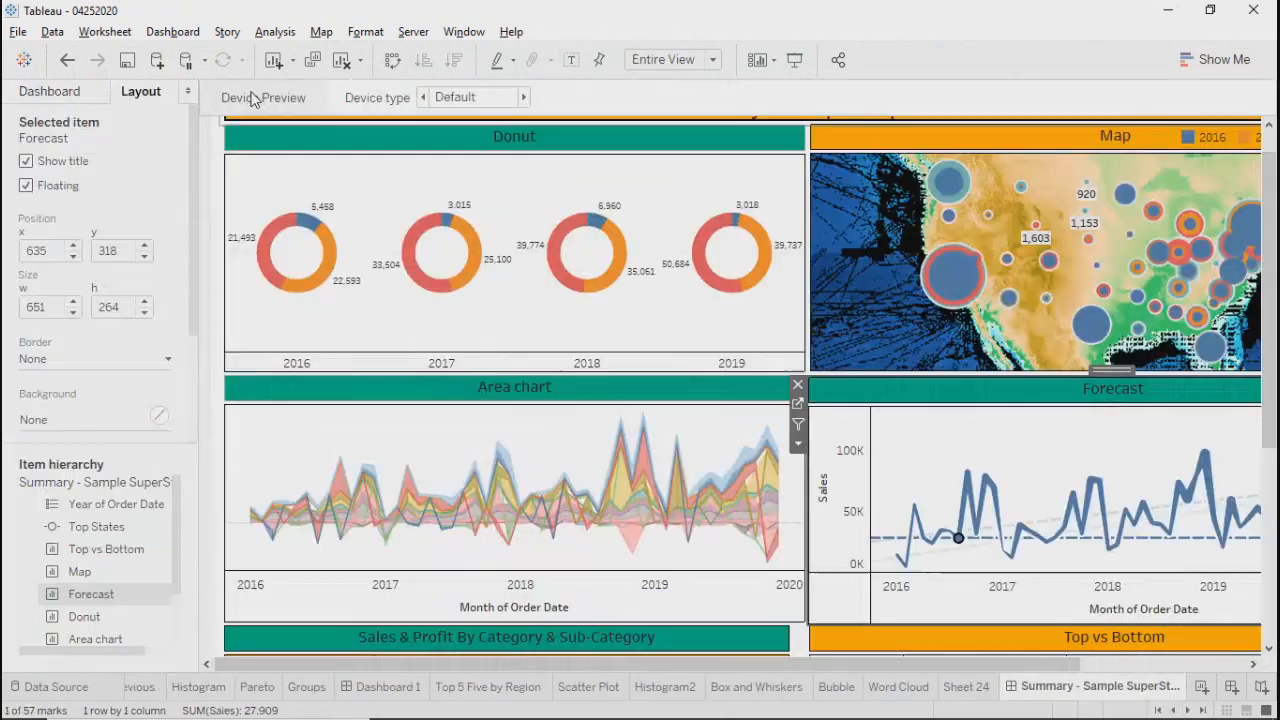
left_click(183, 33)
left_click(182, 269)
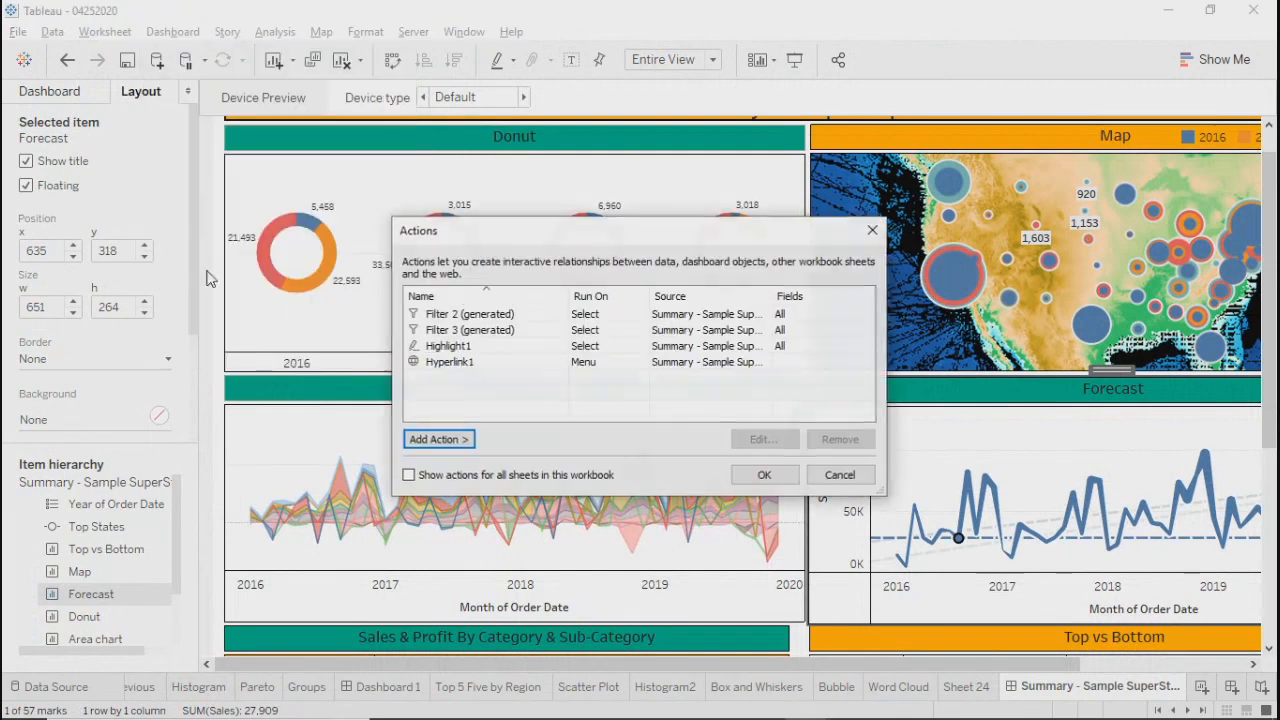
left_click_drag(590, 223, 485, 248)
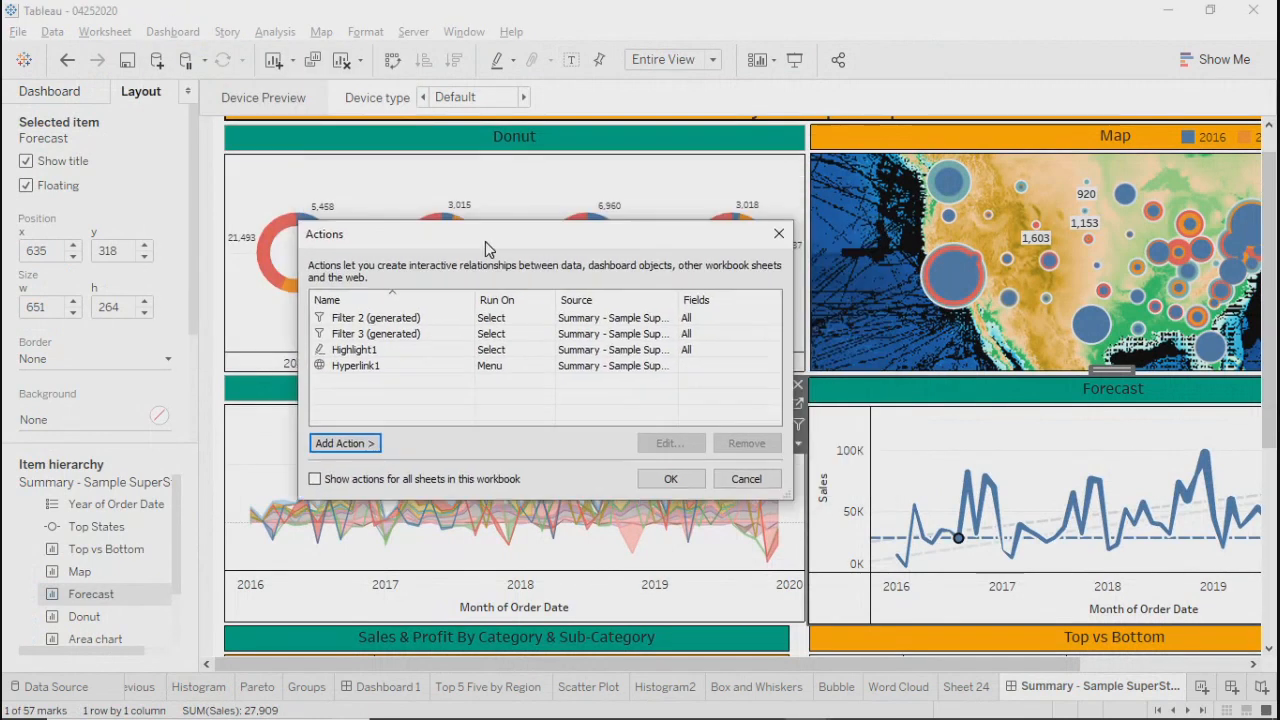
Examine the types of action that can be added to the Summary dashboard, without adding one
left_click(382, 444)
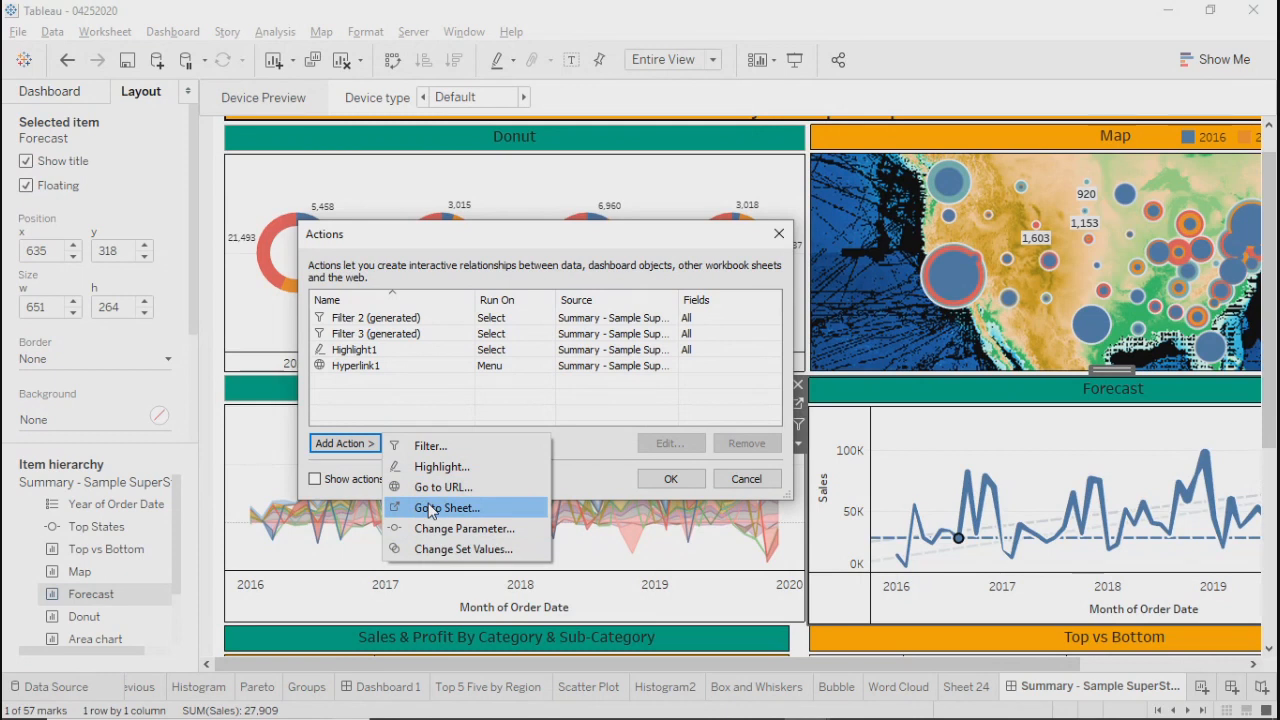
left_click(500, 241)
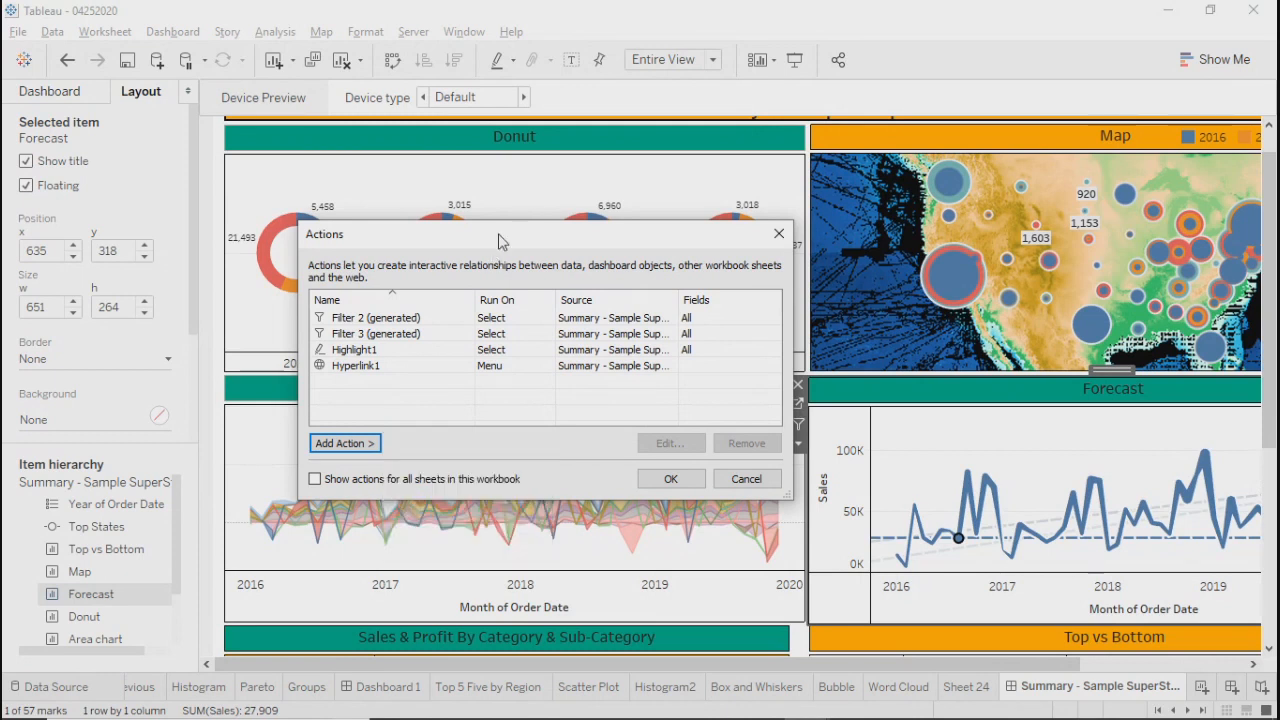
left_click_drag(500, 241, 508, 205)
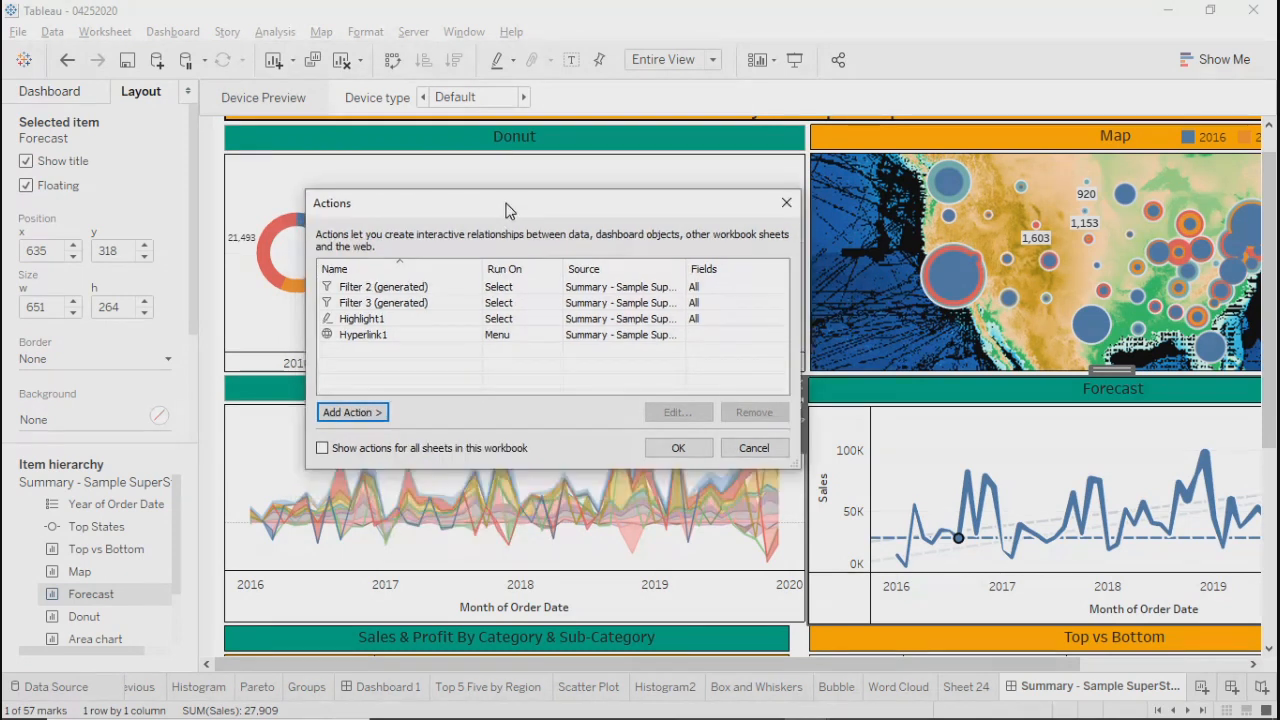
left_click(374, 410)
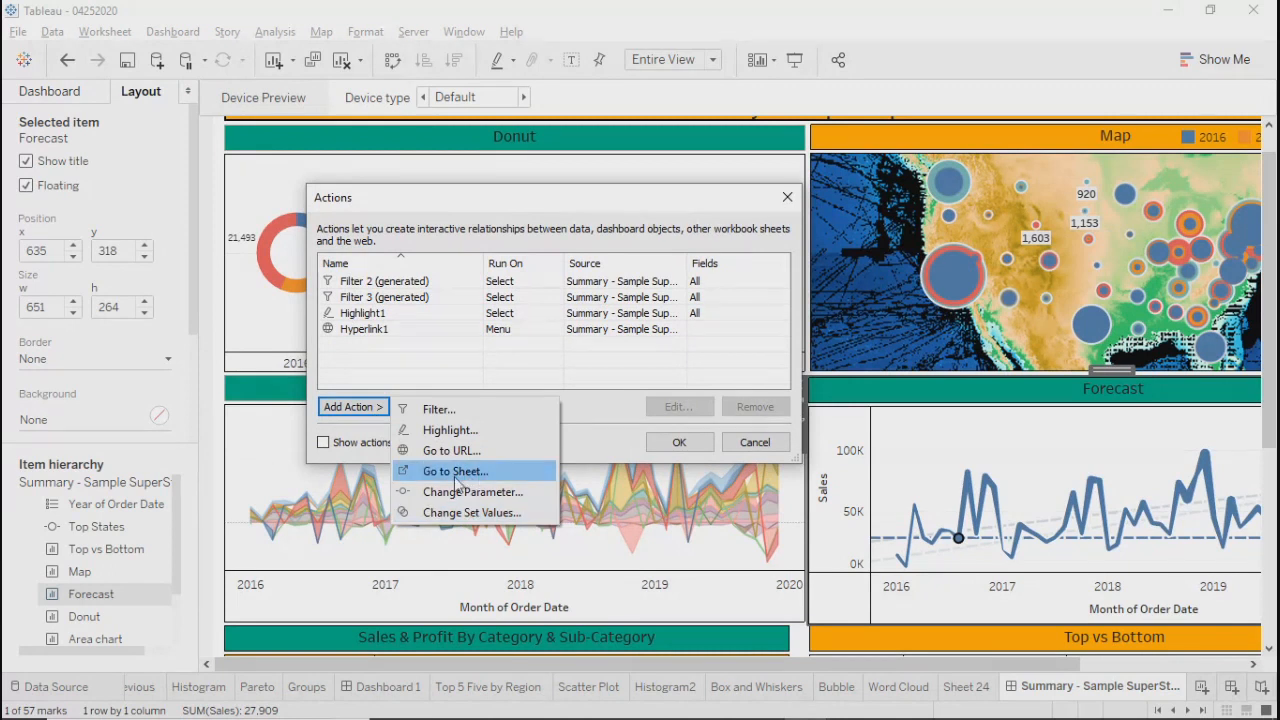
left_click(617, 433)
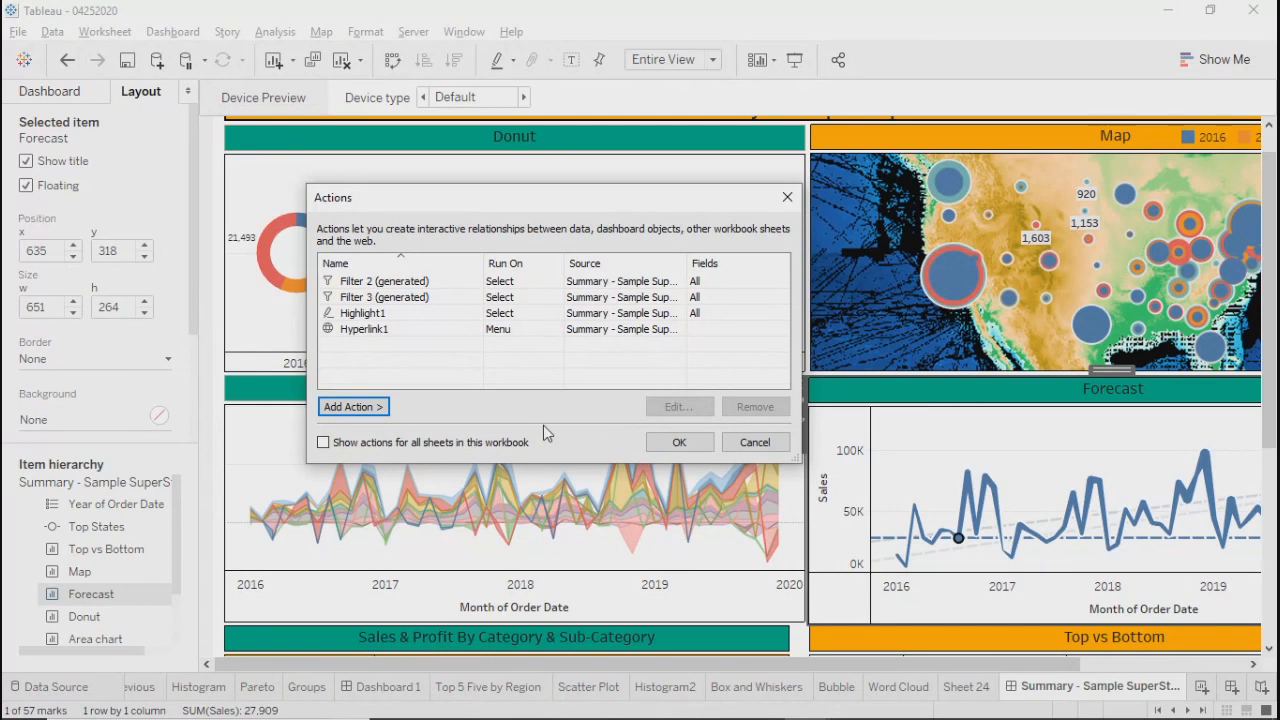
left_click(368, 406)
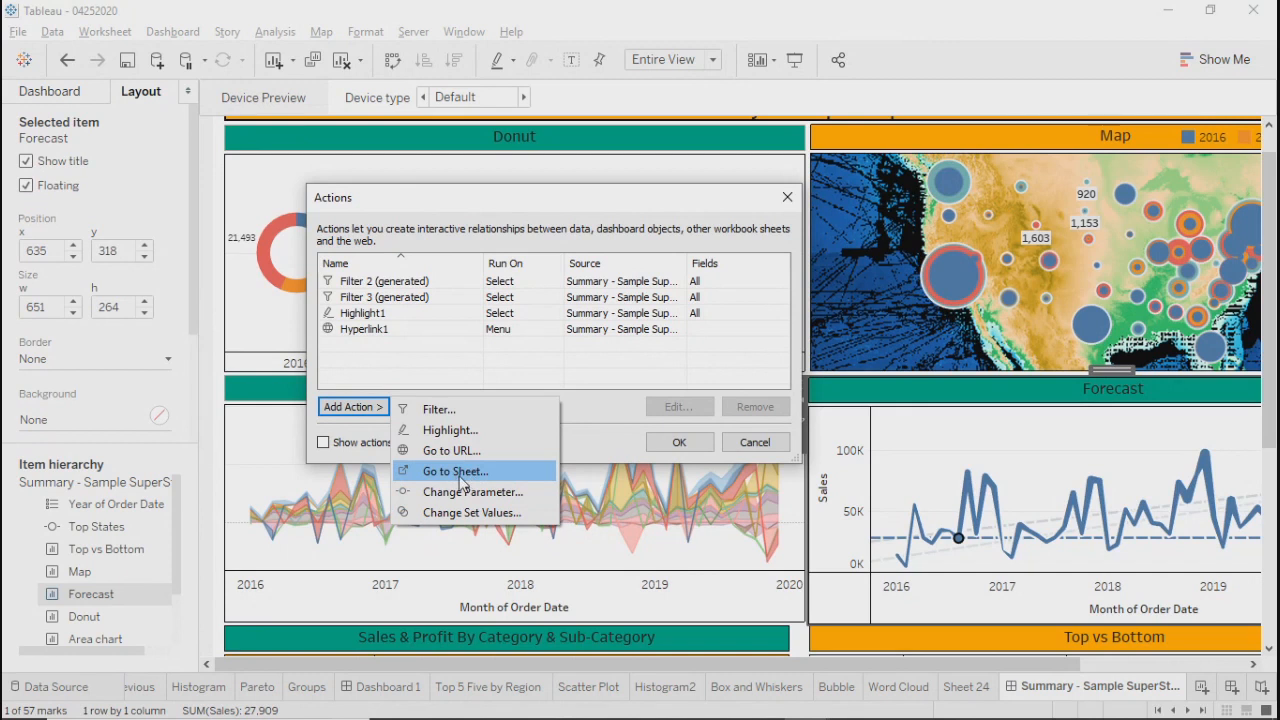
left_click(585, 433)
Cancel the actions list and view the Summary dashboard in presentation mode
left_click(755, 442)
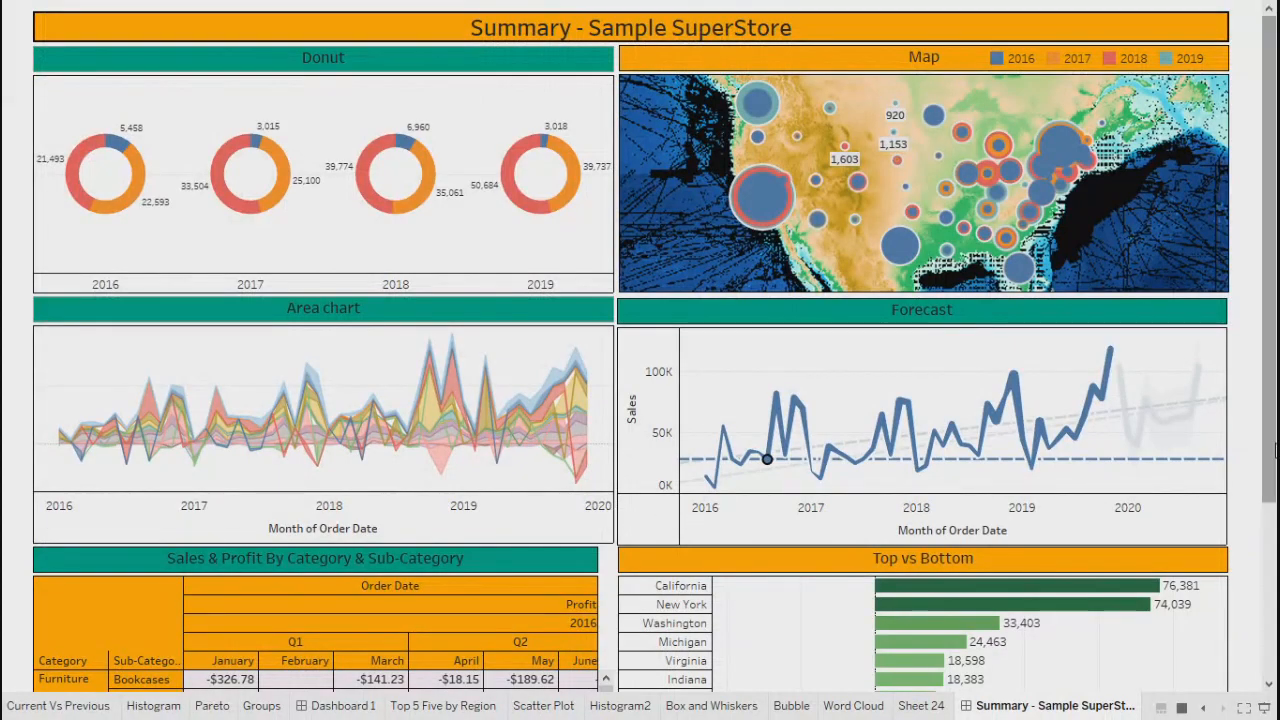
left_click_drag(1268, 500, 1264, 250)
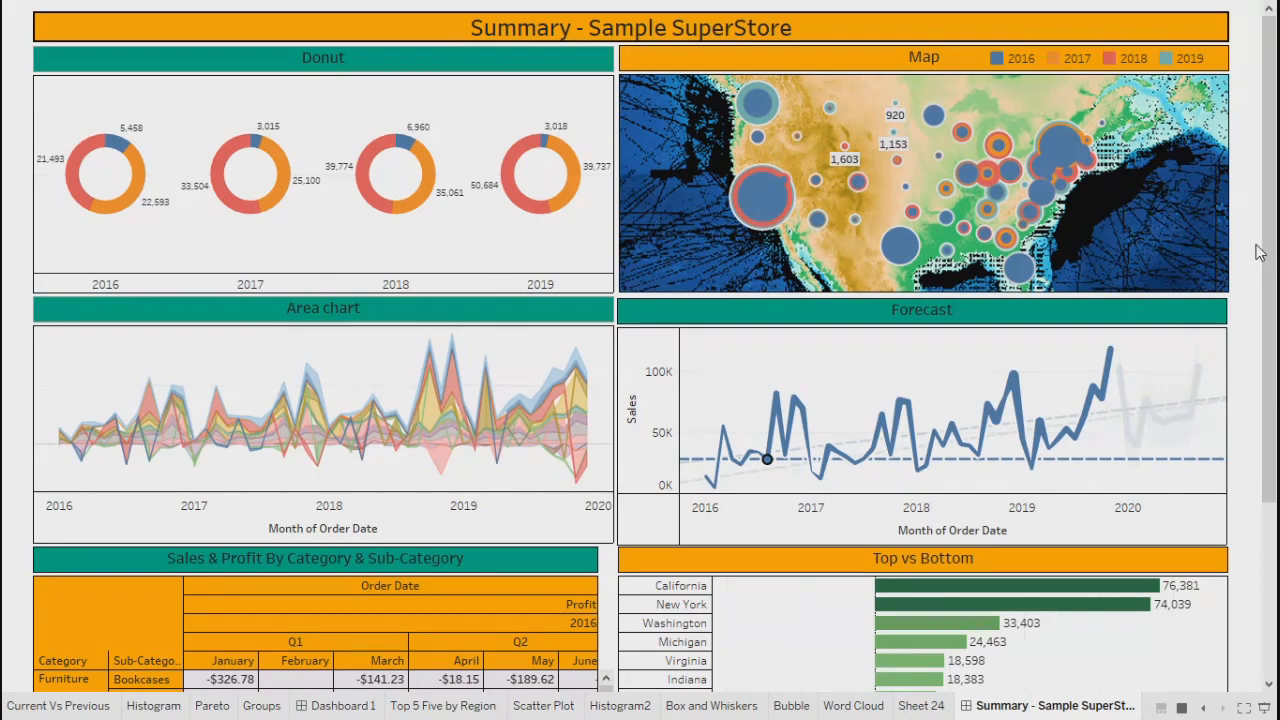
Leave presentation mode on the Summary dashboard and save the workbook
key("Escape")
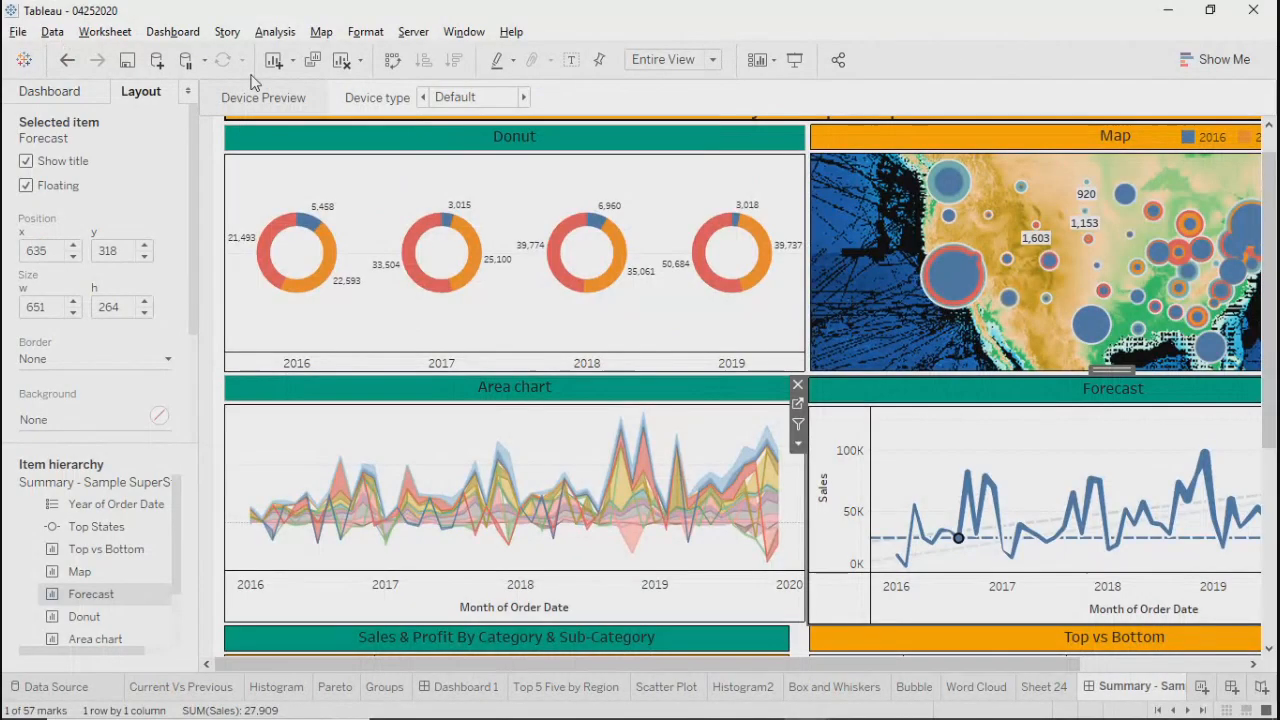
left_click(127, 60)
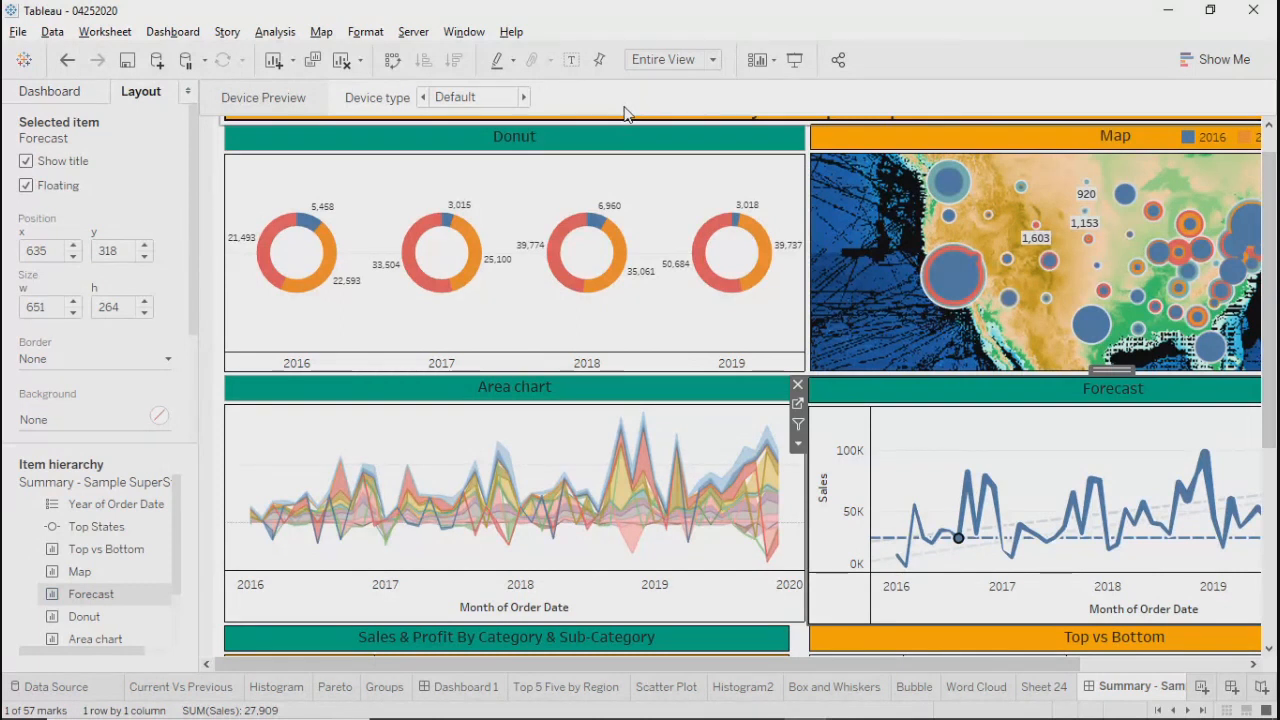
Save the workbook to the Desktop as the Tableau Packaged Workbook 04252020.twbx, and save it once more
left_click(18, 31)
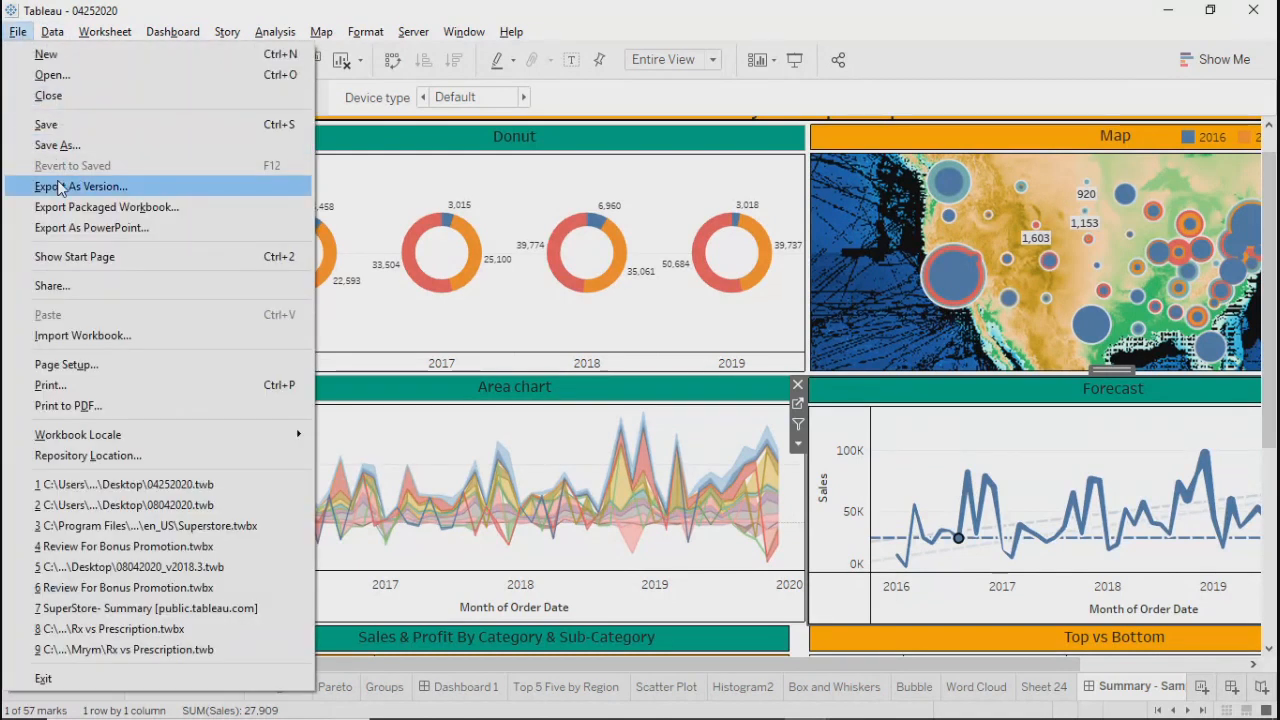
left_click(58, 147)
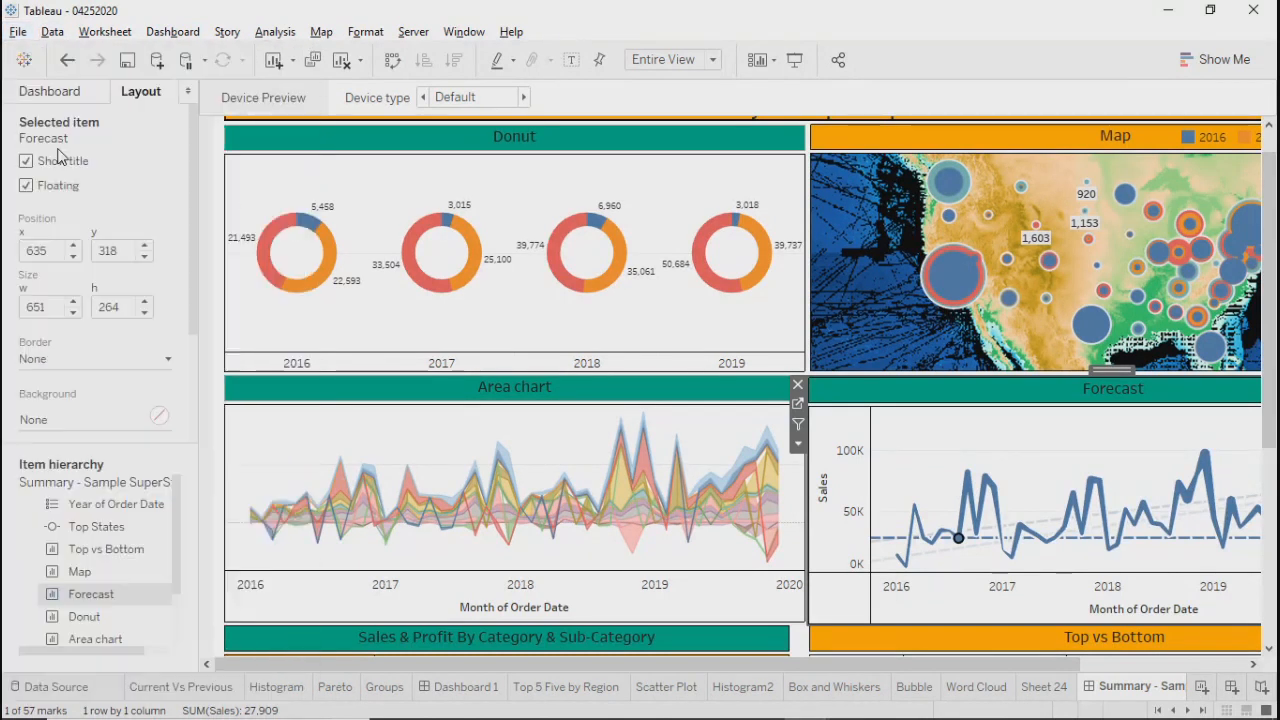
left_click(240, 290)
left_click(240, 324)
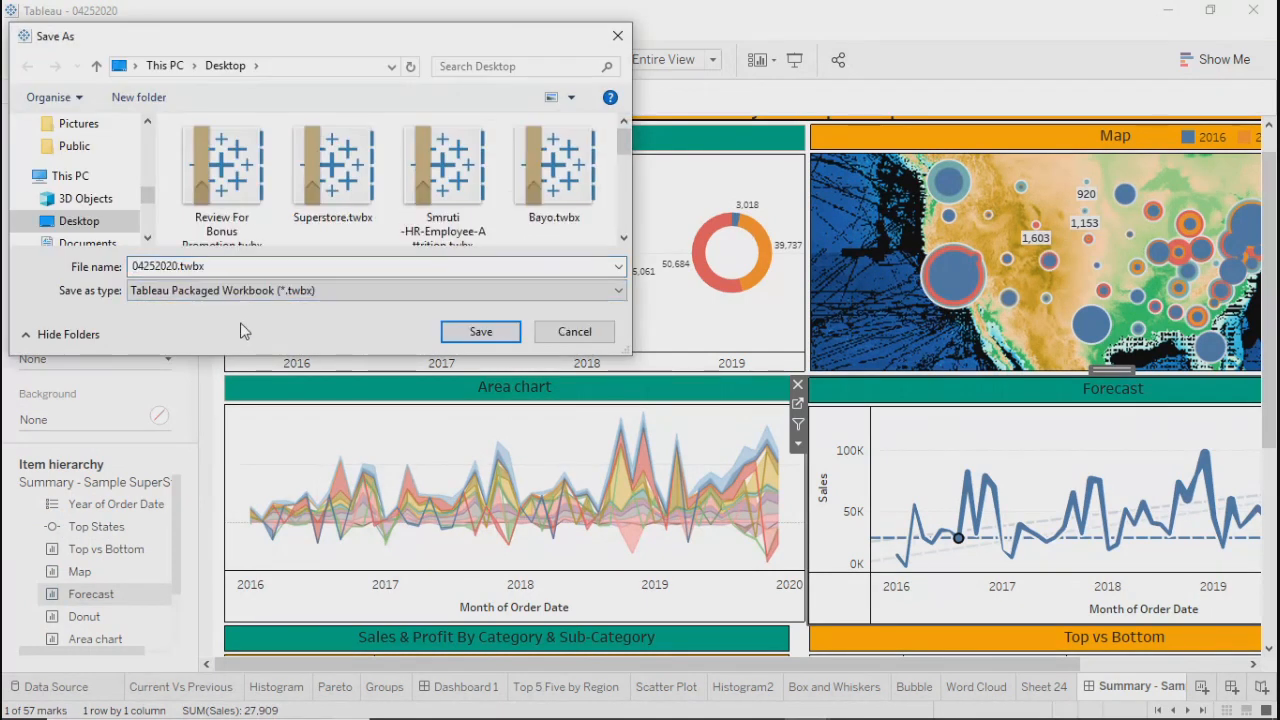
left_click(487, 335)
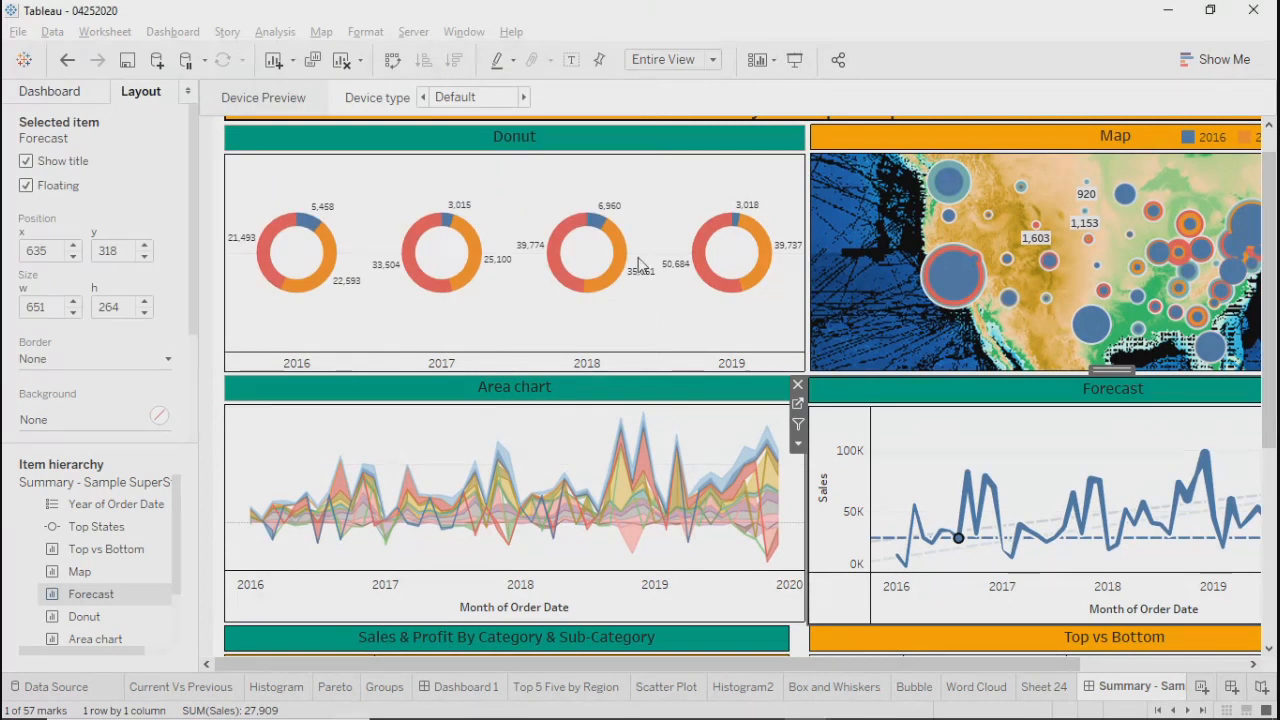
left_click(128, 62)
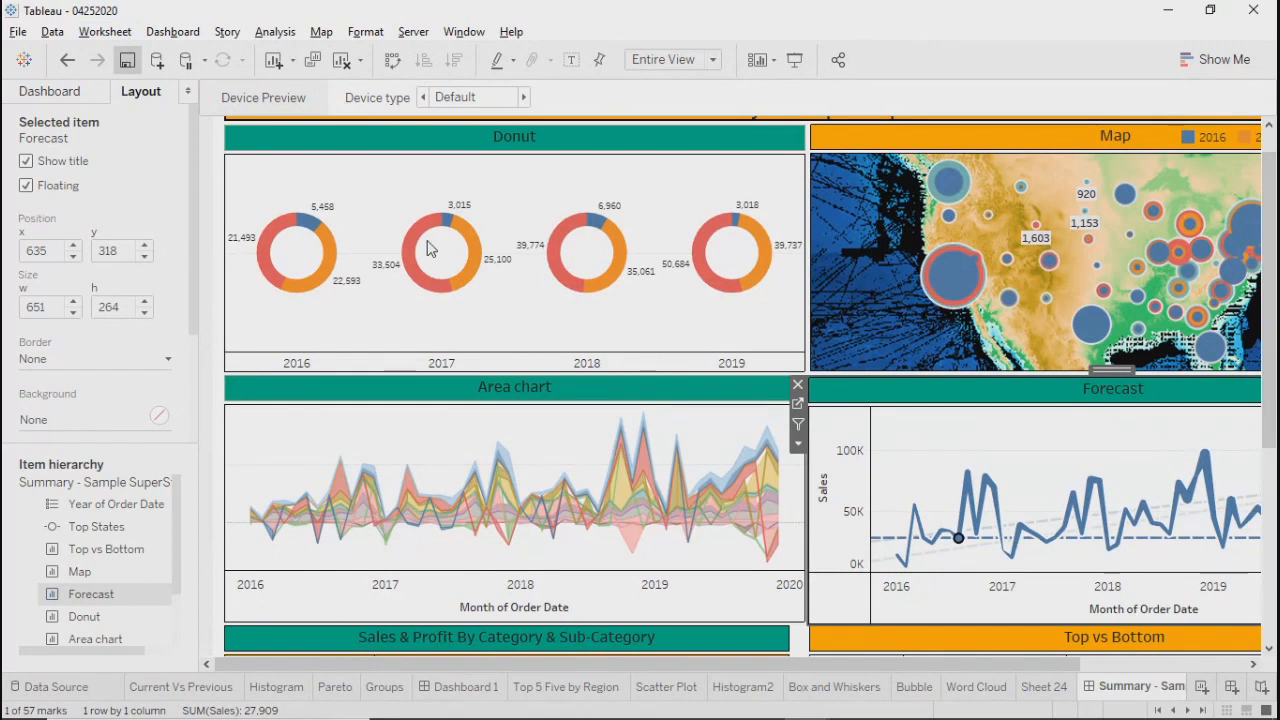